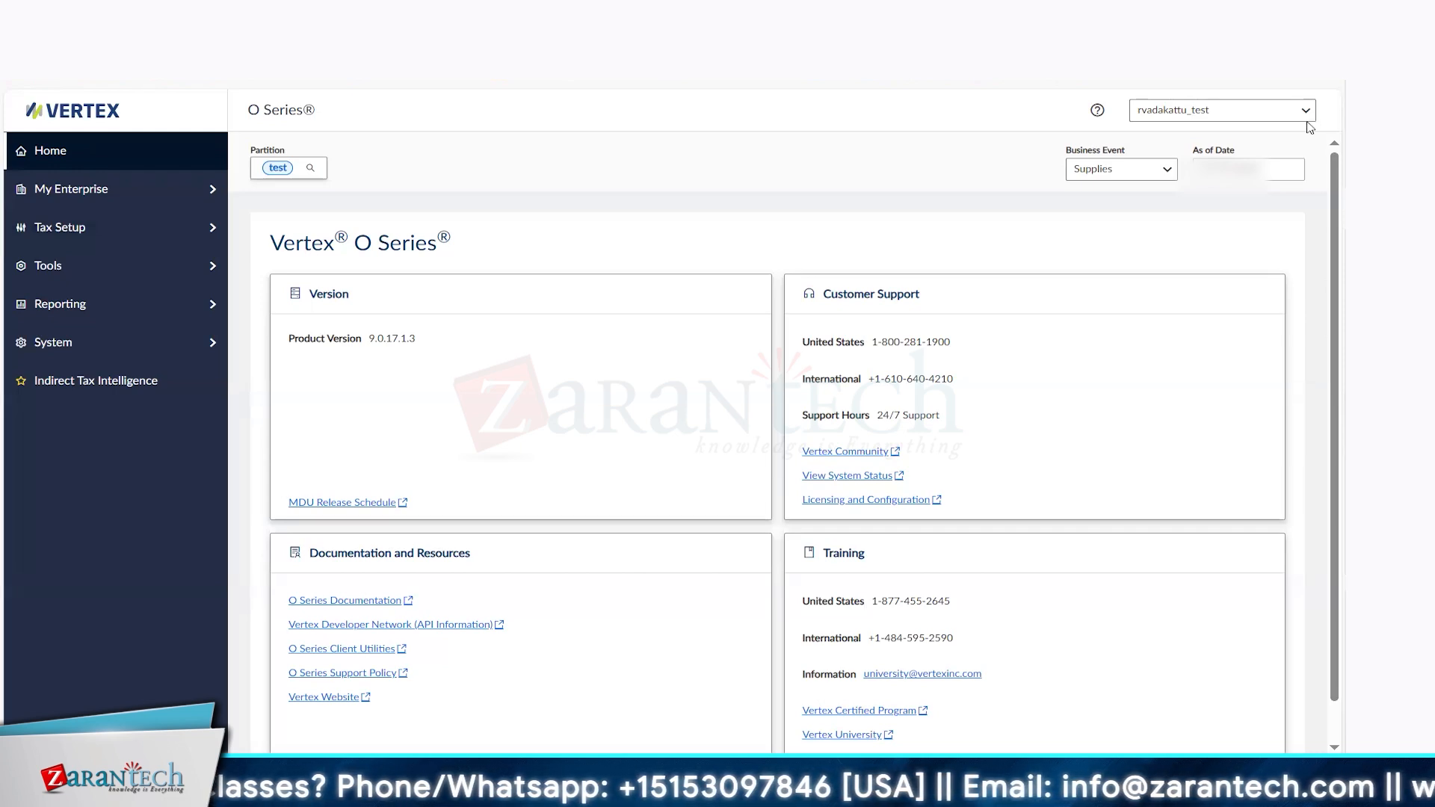
Open the Calculation rules page under the Tax Rules section of Tax Setup
{"action": "left_click_drag", "start_coordinate": [1268, 171], "coordinate": [1170, 184]}
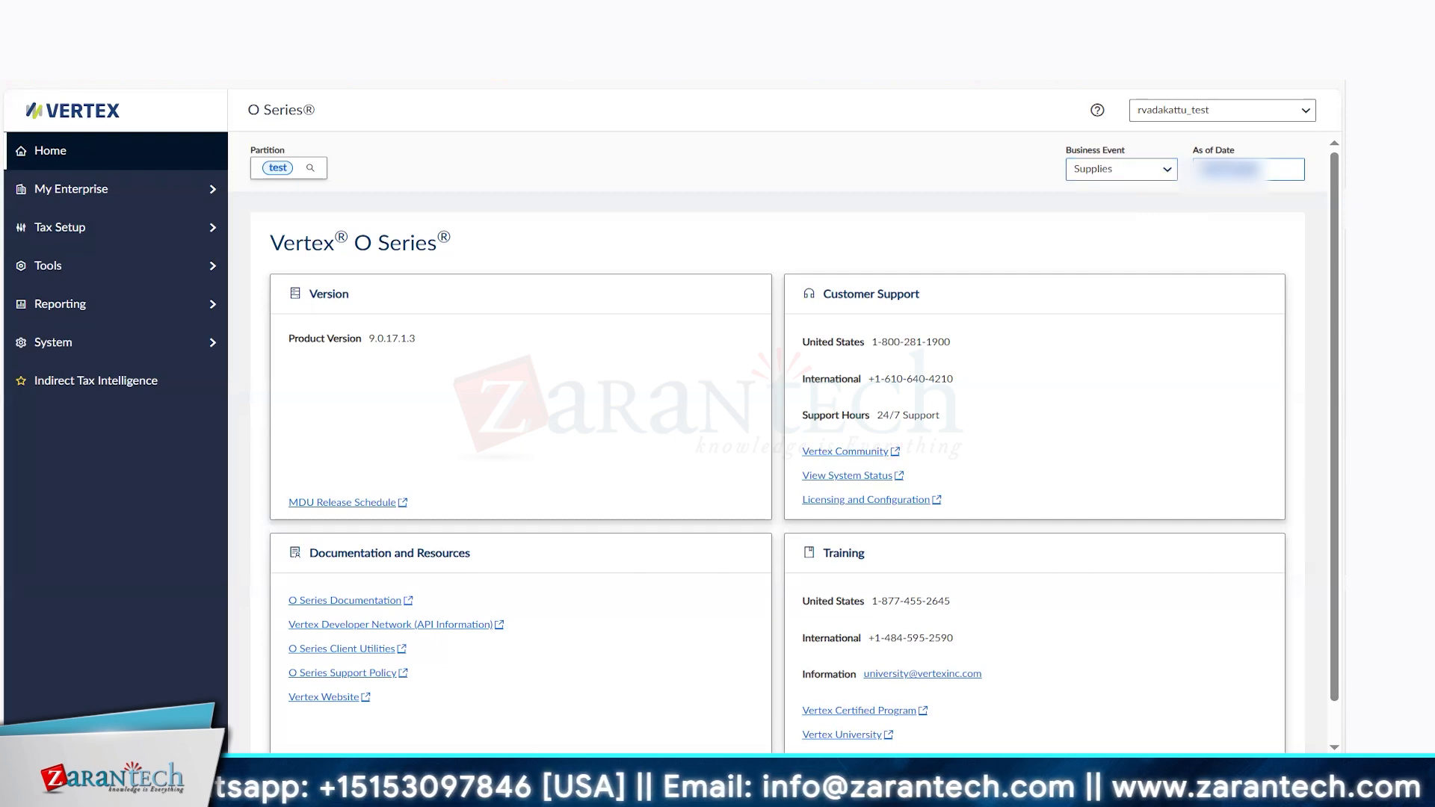
{"action": "left_click", "coordinate": [171, 240]}
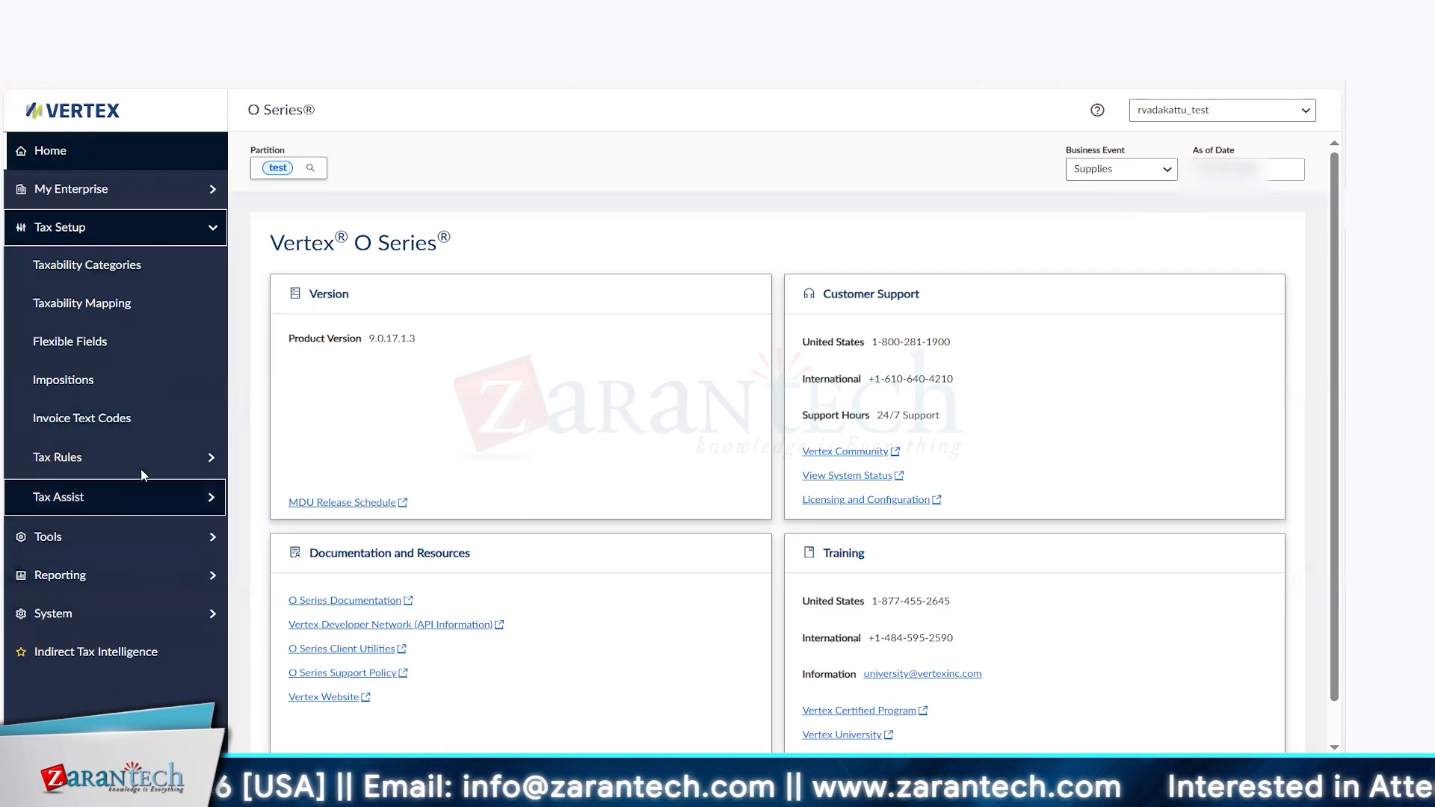
{"action": "left_click", "coordinate": [140, 501]}
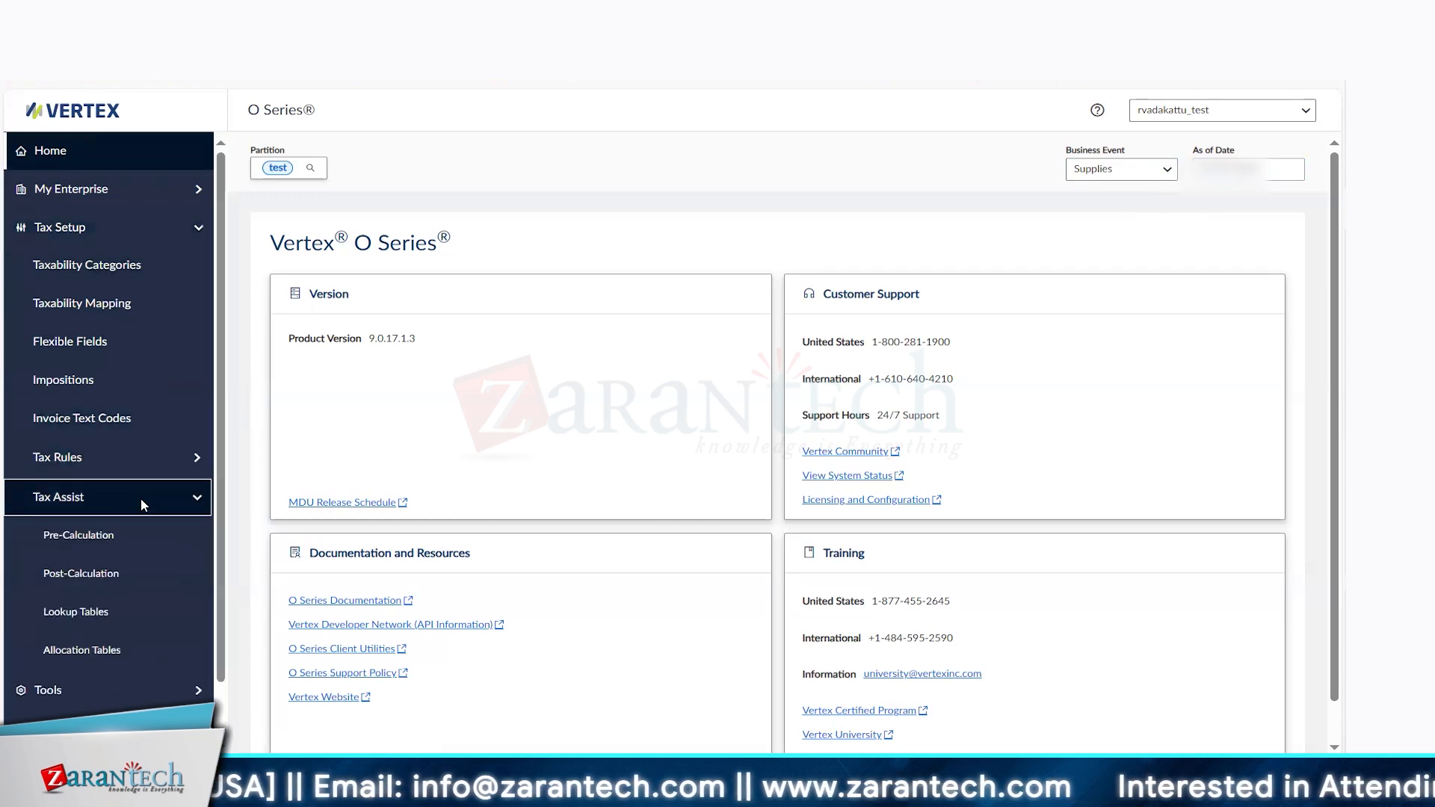
{"action": "left_click", "coordinate": [163, 456]}
{"action": "left_click", "coordinate": [192, 456]}
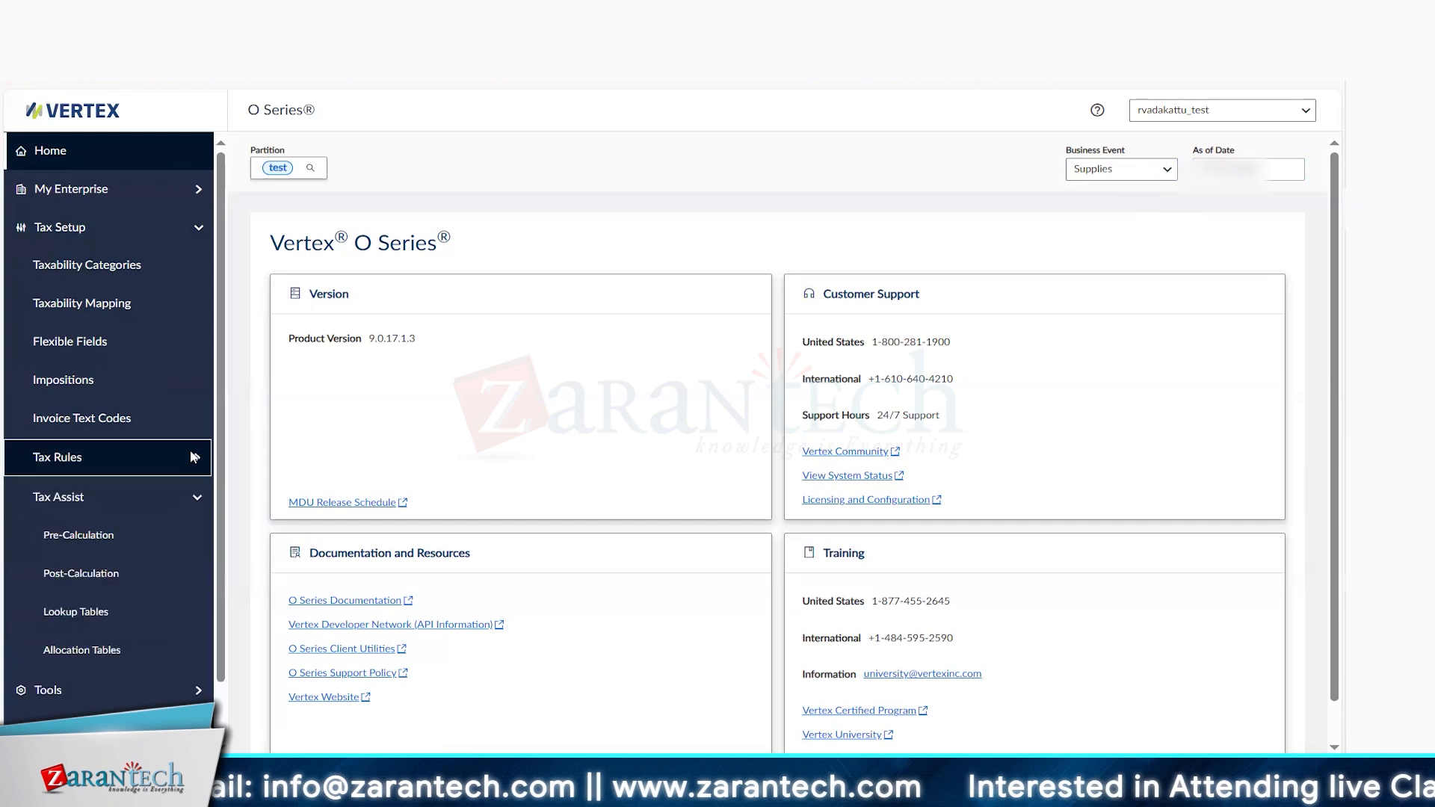
{"action": "left_click", "coordinate": [147, 455]}
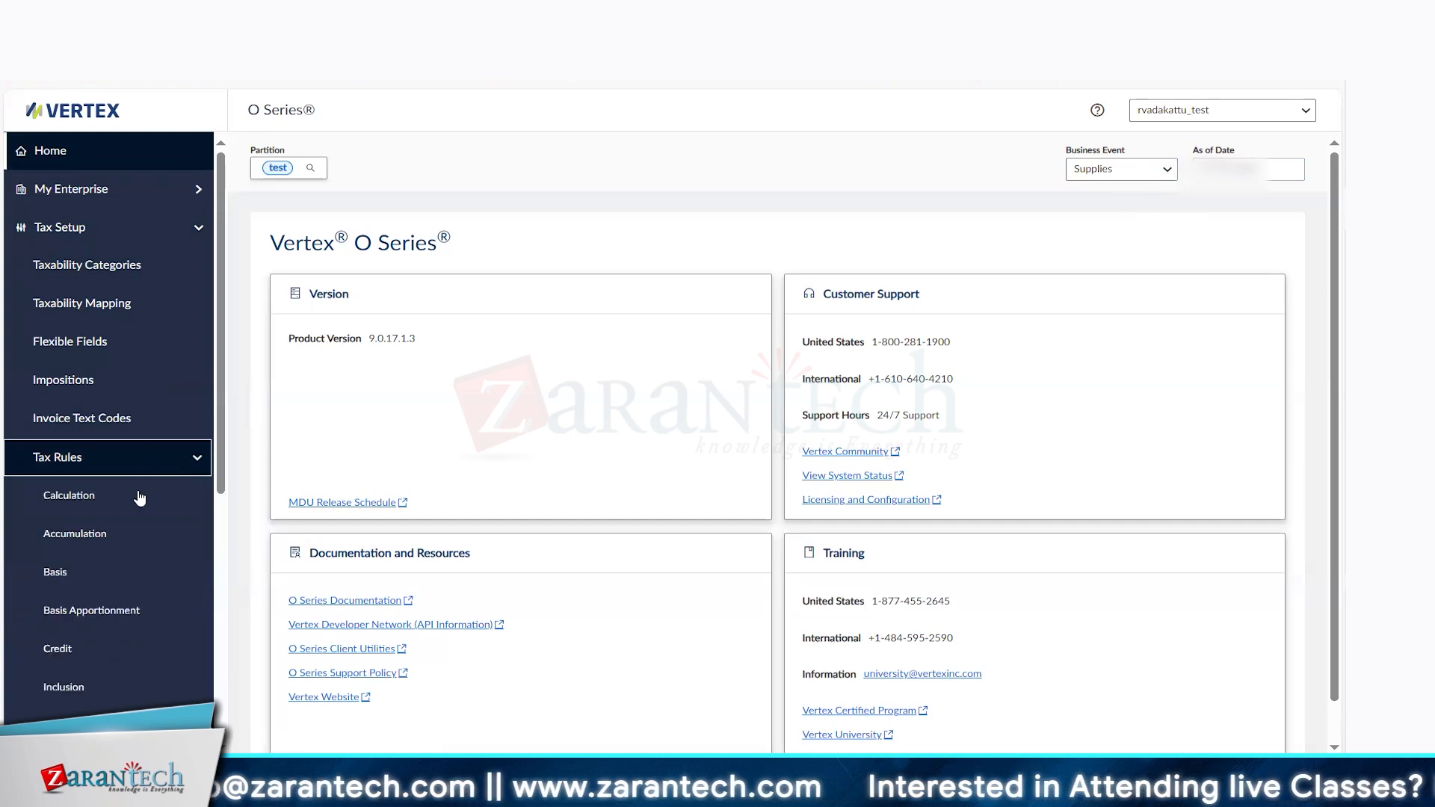
{"action": "left_click", "coordinate": [122, 502]}
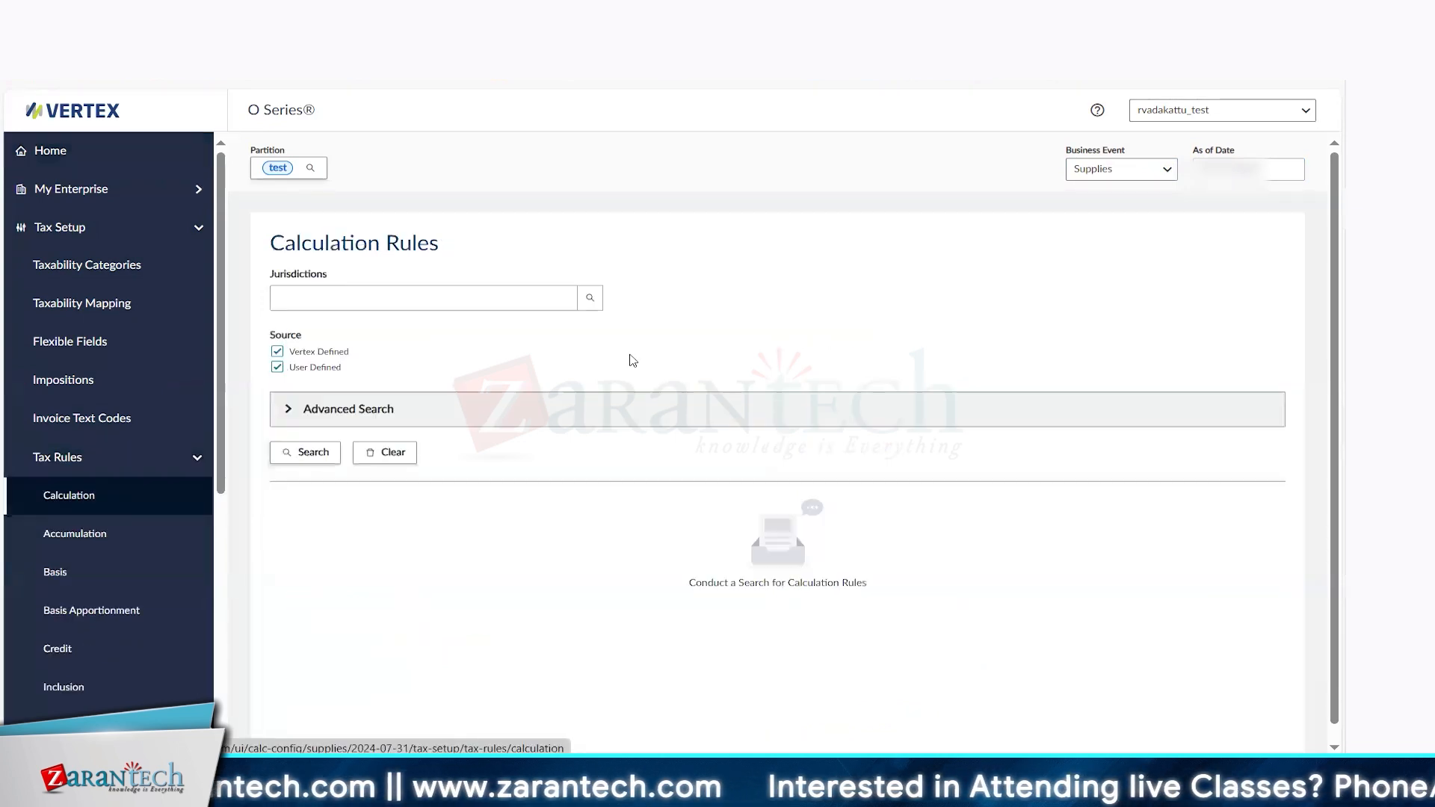
{"action": "left_click", "coordinate": [277, 351]}
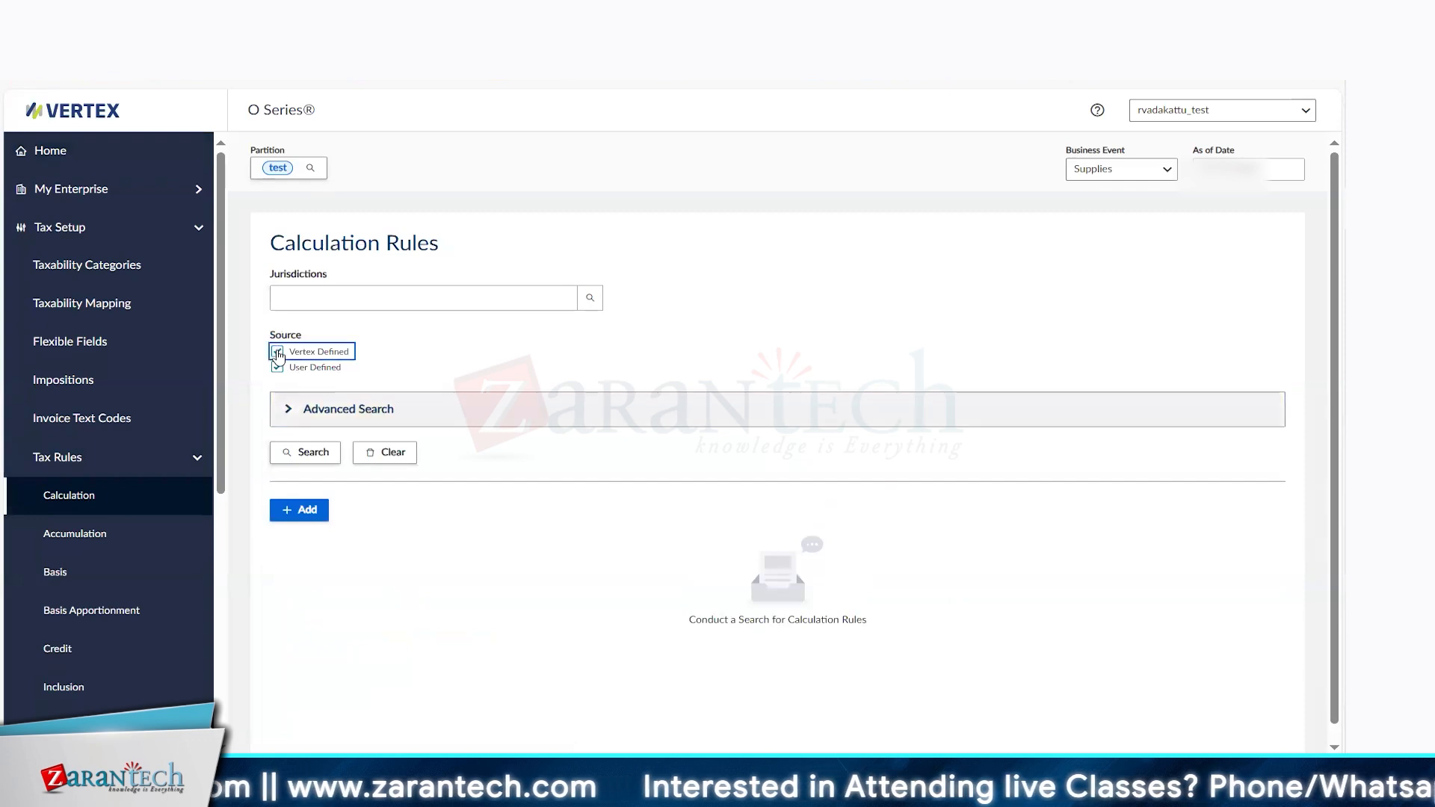
{"action": "left_click", "coordinate": [288, 410]}
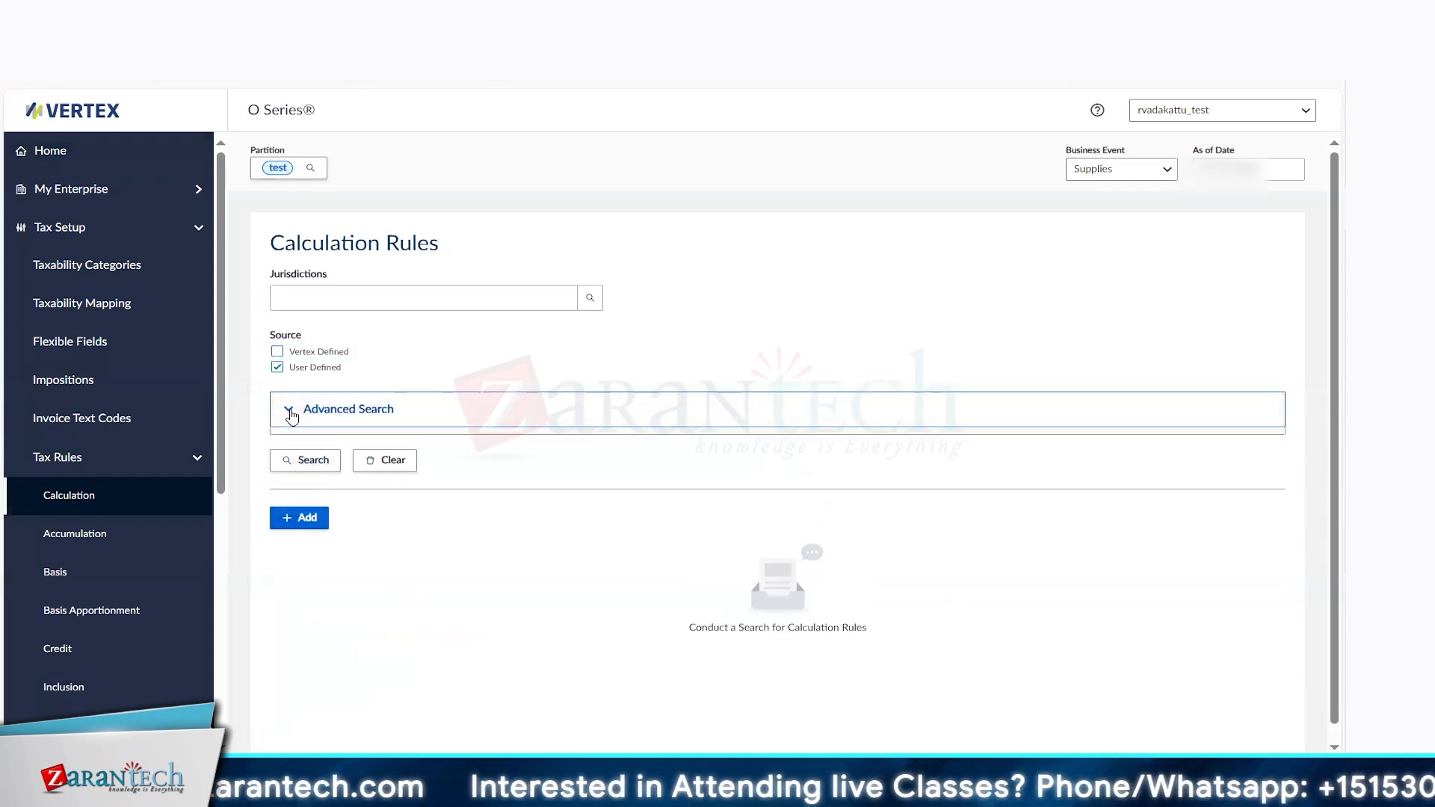
{"action": "left_click", "coordinate": [513, 449]}
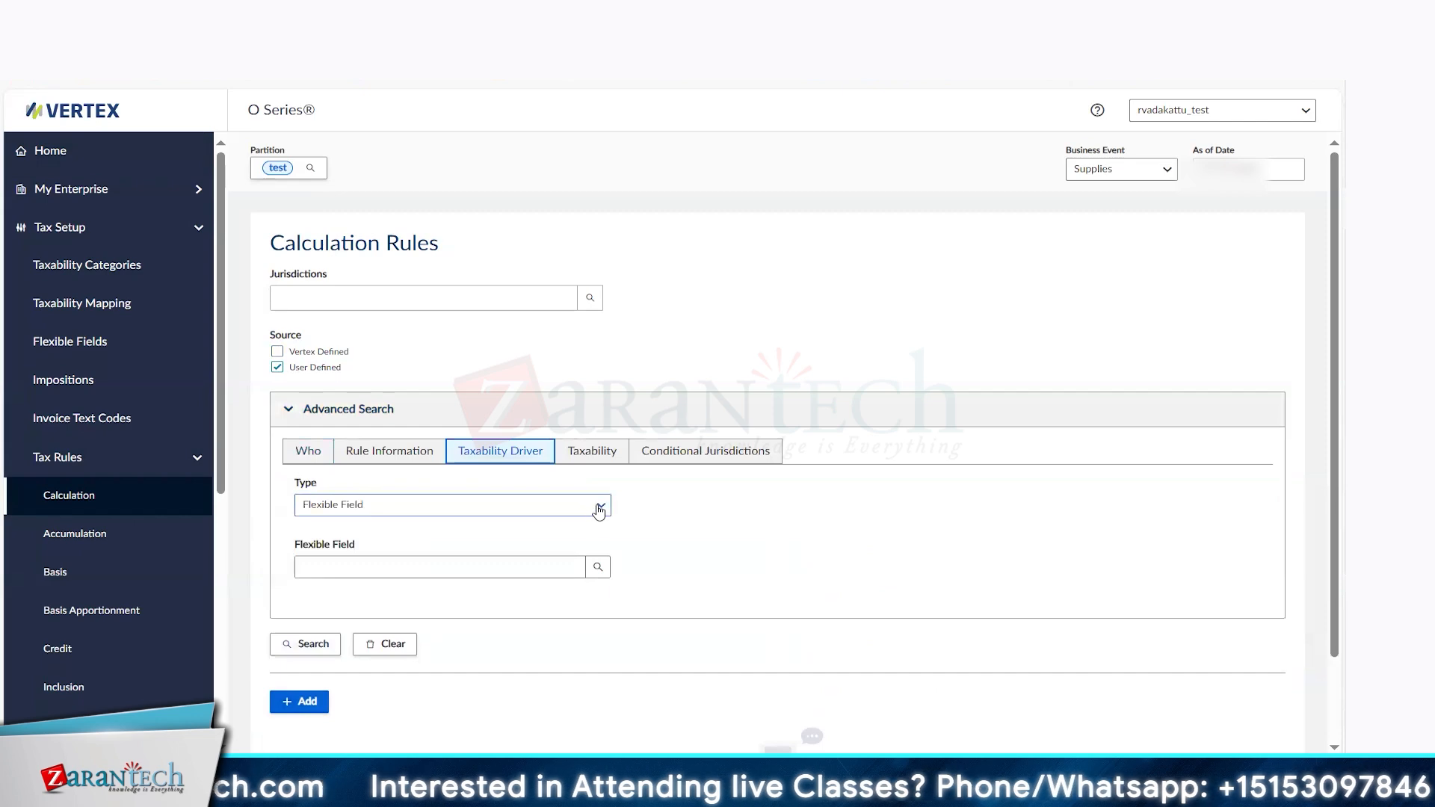
{"action": "left_click", "coordinate": [599, 508]}
{"action": "left_click", "coordinate": [550, 591]}
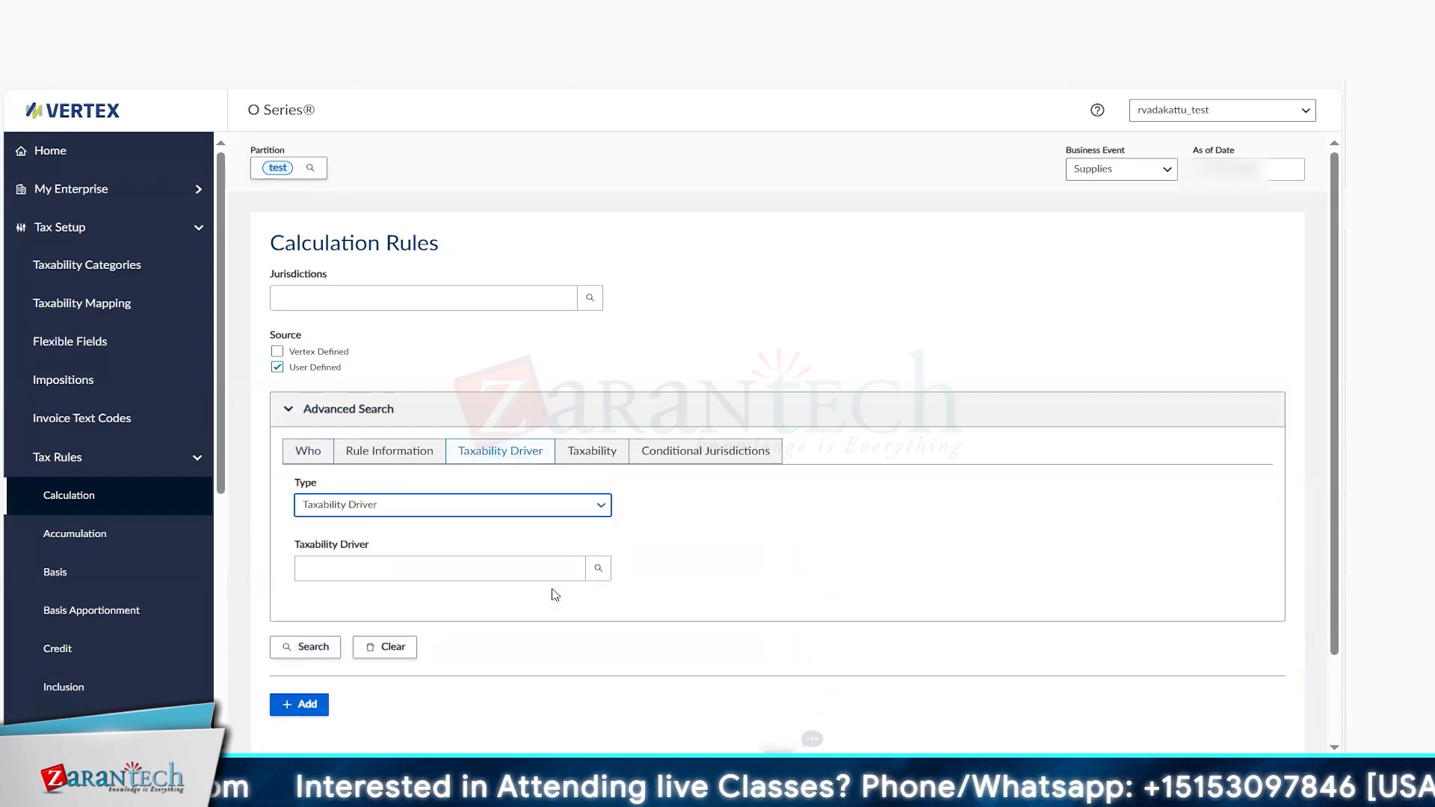
{"action": "left_click", "coordinate": [598, 569]}
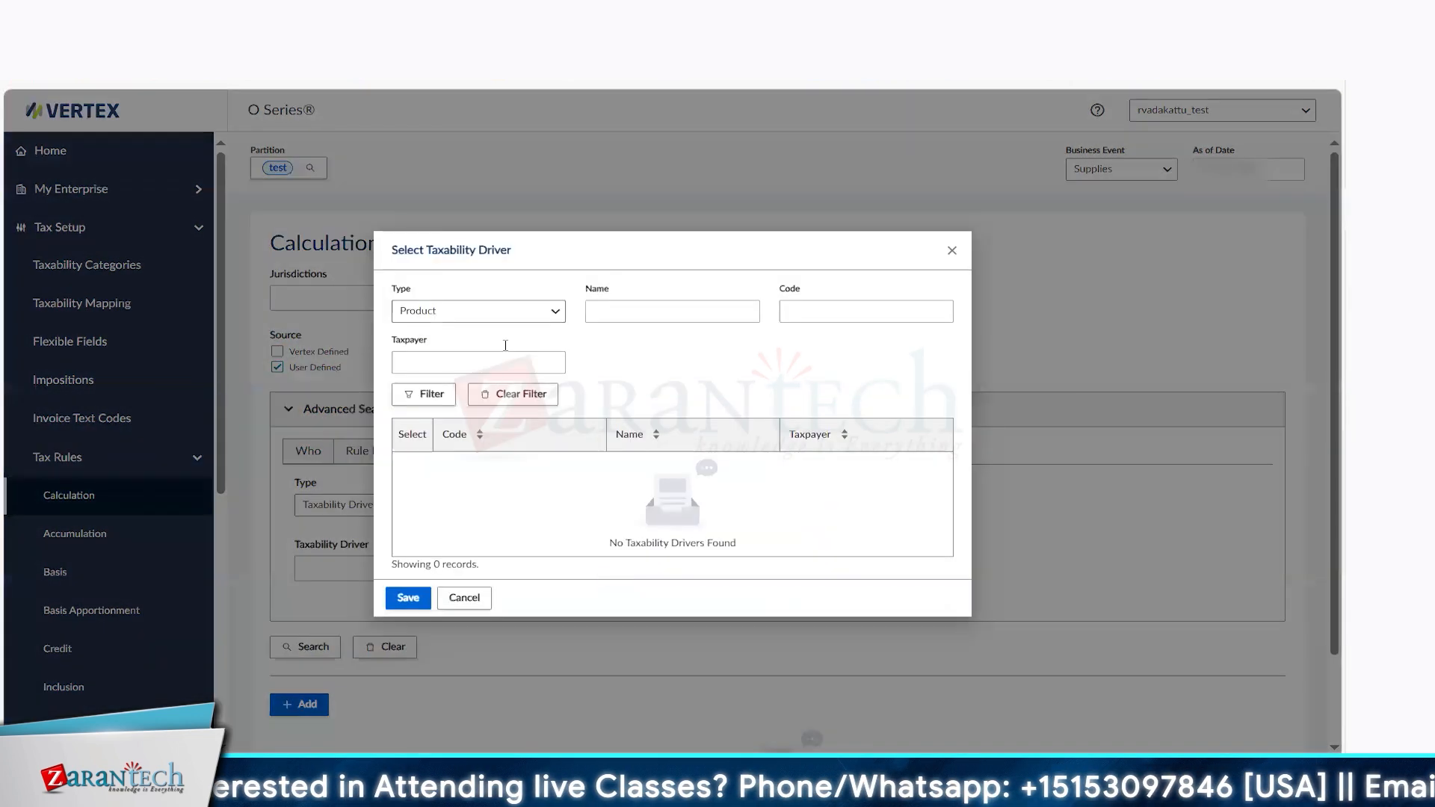
{"action": "left_click", "coordinate": [555, 311]}
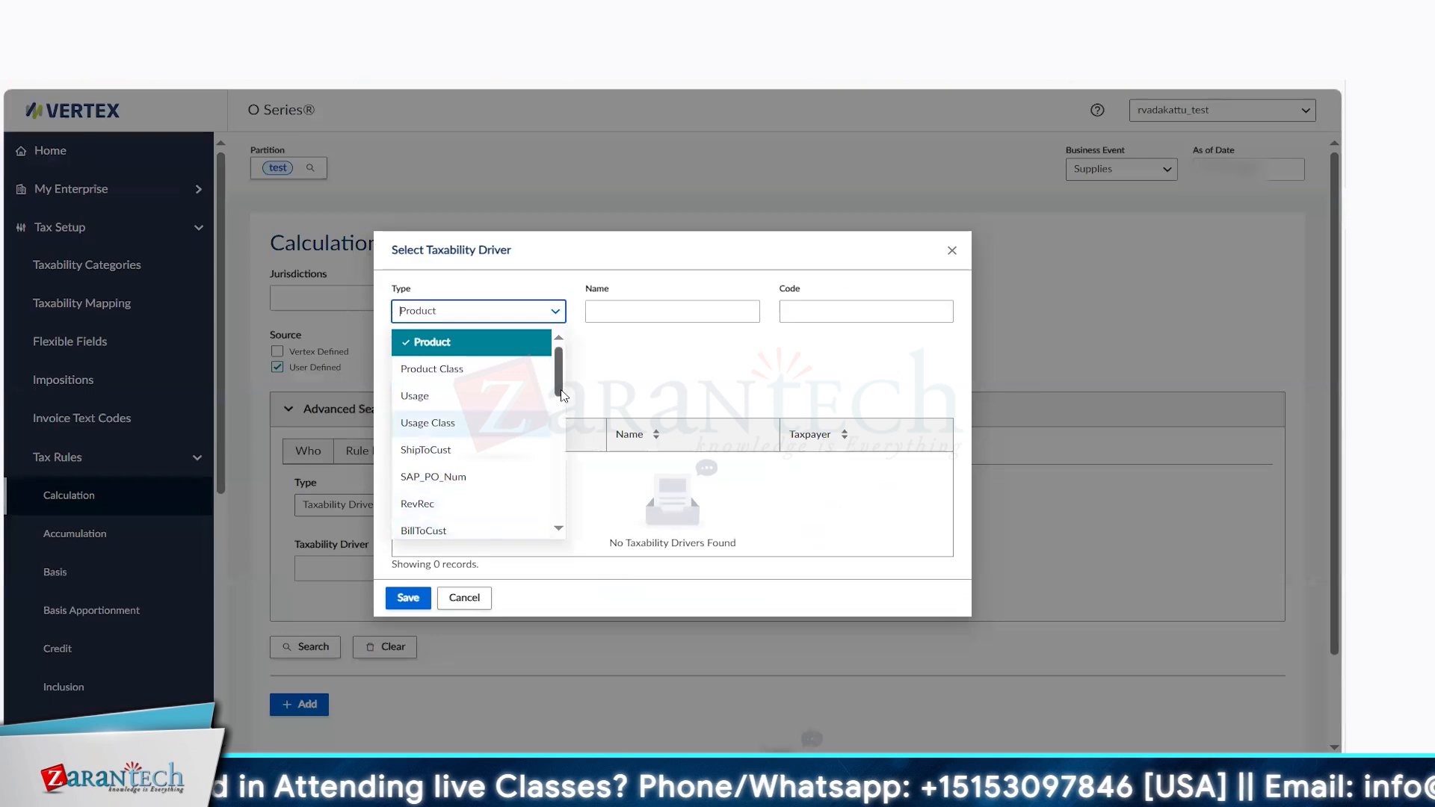
{"action": "left_click", "coordinate": [657, 311]}
{"action": "left_click", "coordinate": [951, 250]}
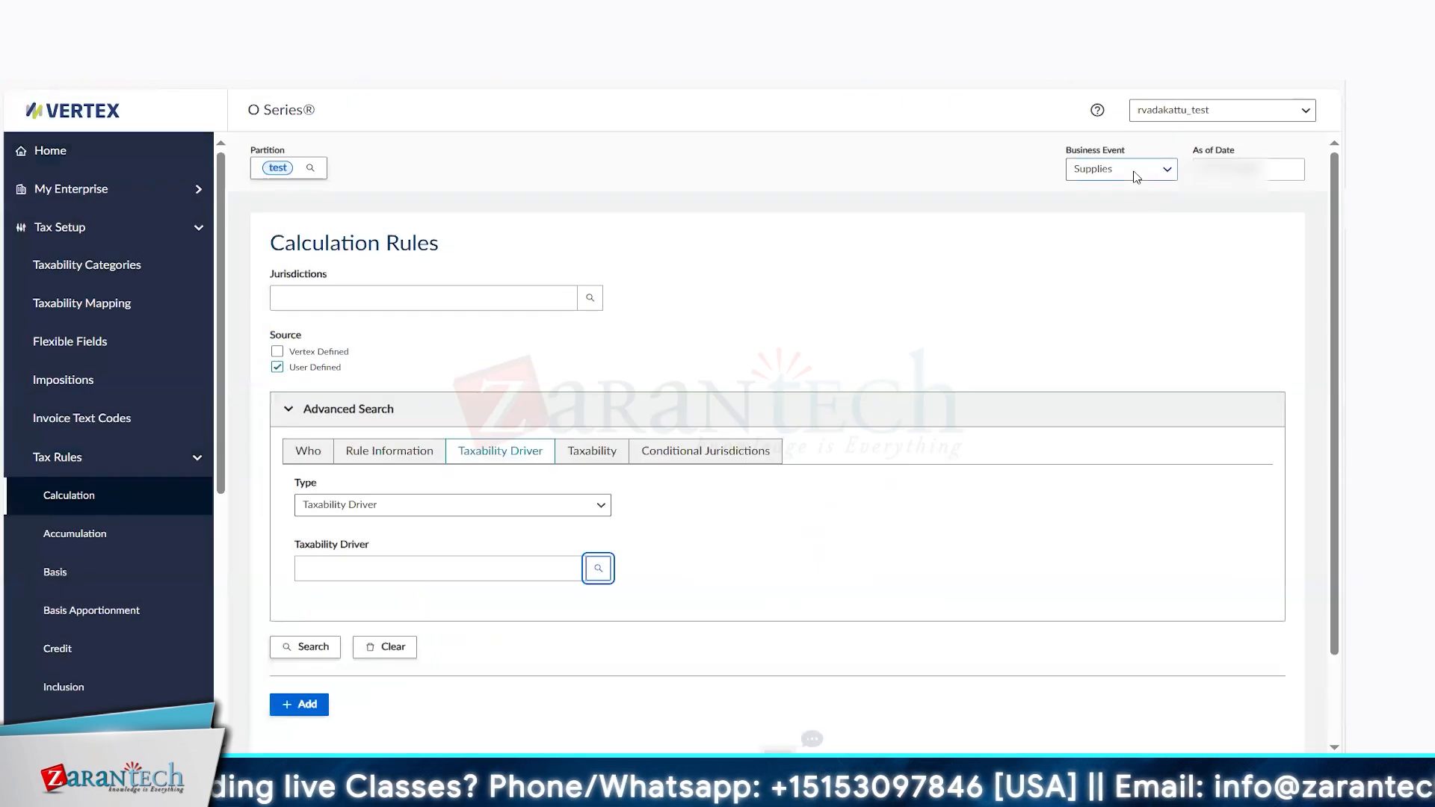
Switch the business event to Procurement and limit the calculation rule source to User Defined
{"action": "left_click", "coordinate": [1135, 177]}
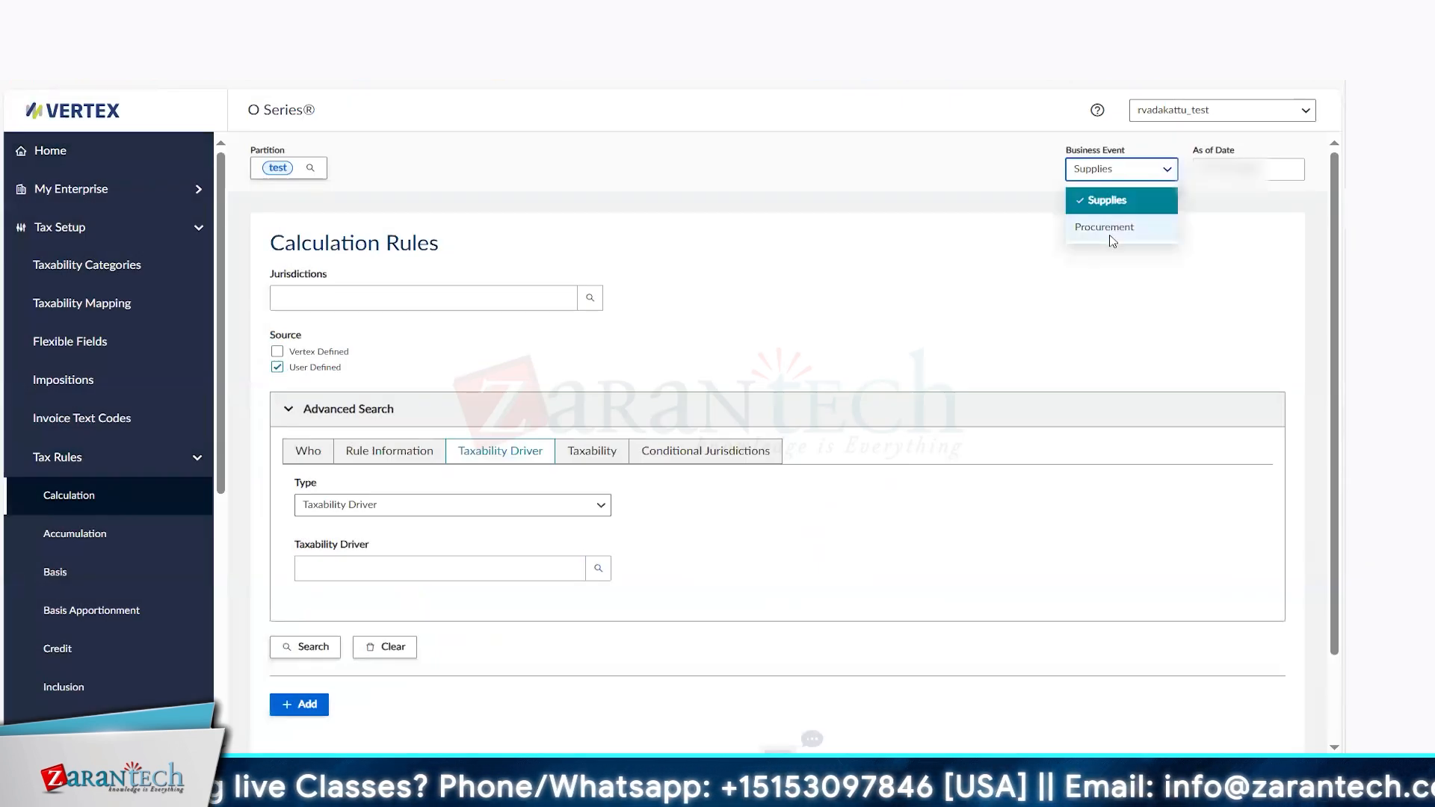
{"action": "left_click", "coordinate": [1109, 228]}
{"action": "left_click", "coordinate": [291, 354]}
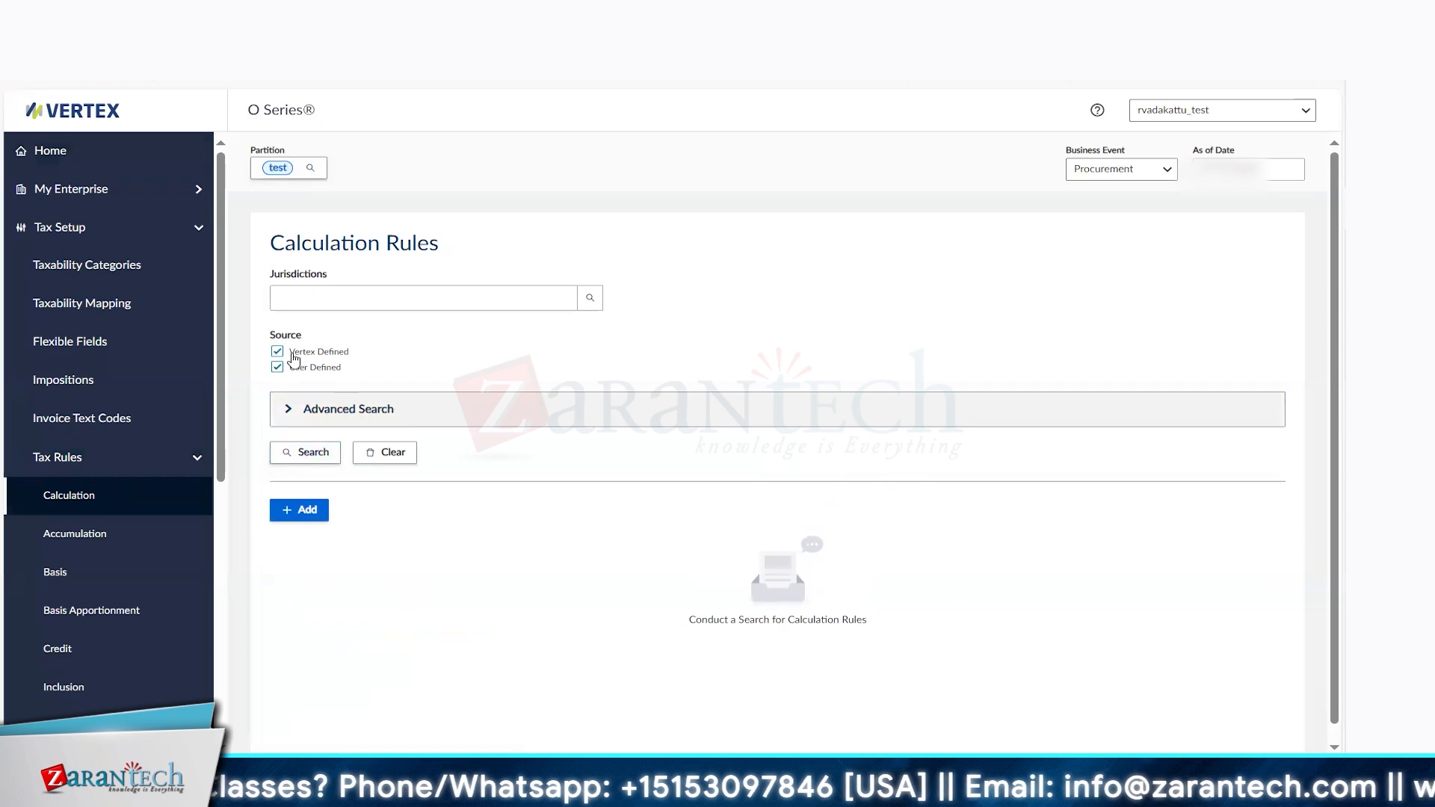
{"action": "left_click", "coordinate": [293, 357]}
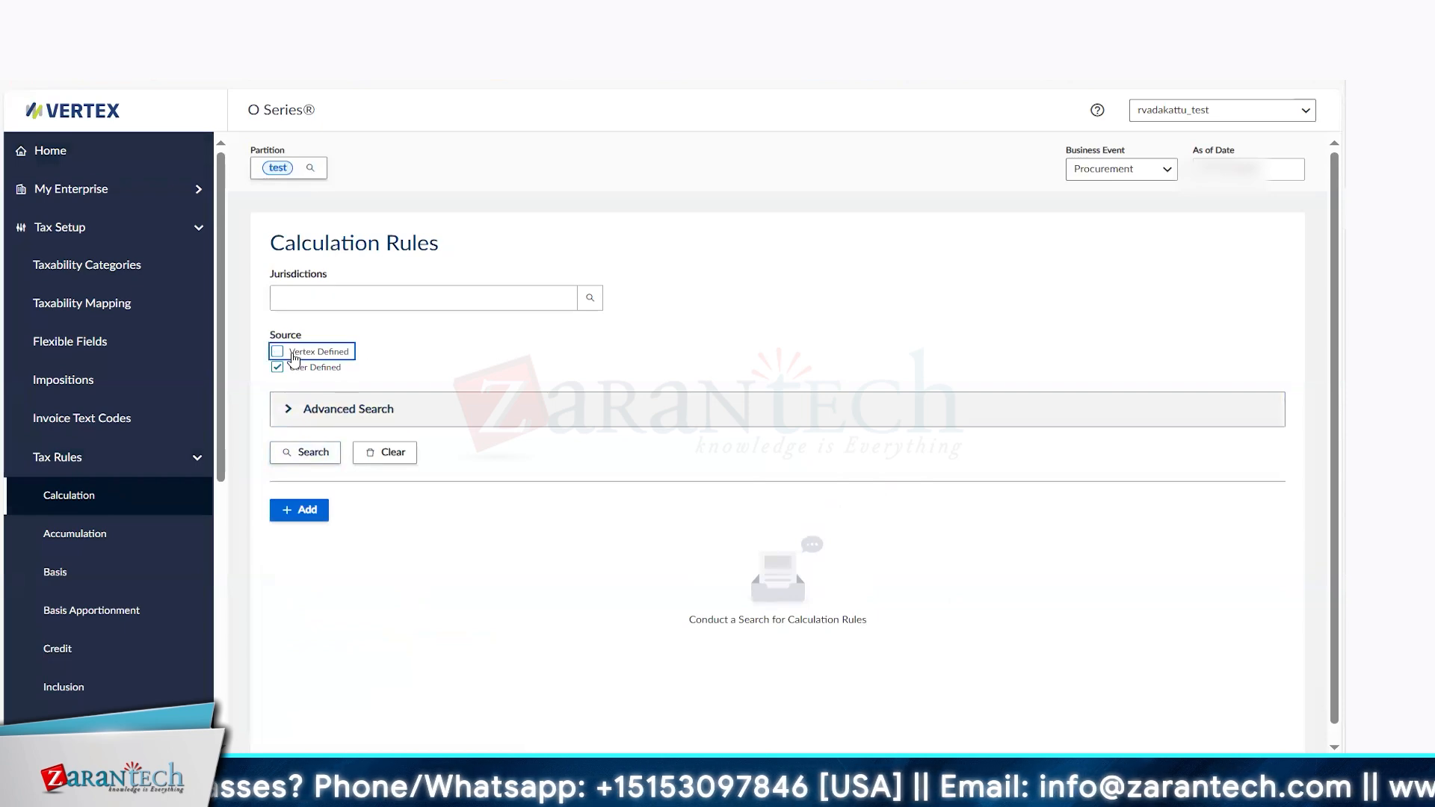
In the advanced search, filter by Taxability Driver using the GL Account # driver GLTAX16 for Illumina Cambridge, Ltd
{"action": "left_click", "coordinate": [317, 415]}
{"action": "left_click", "coordinate": [514, 454]}
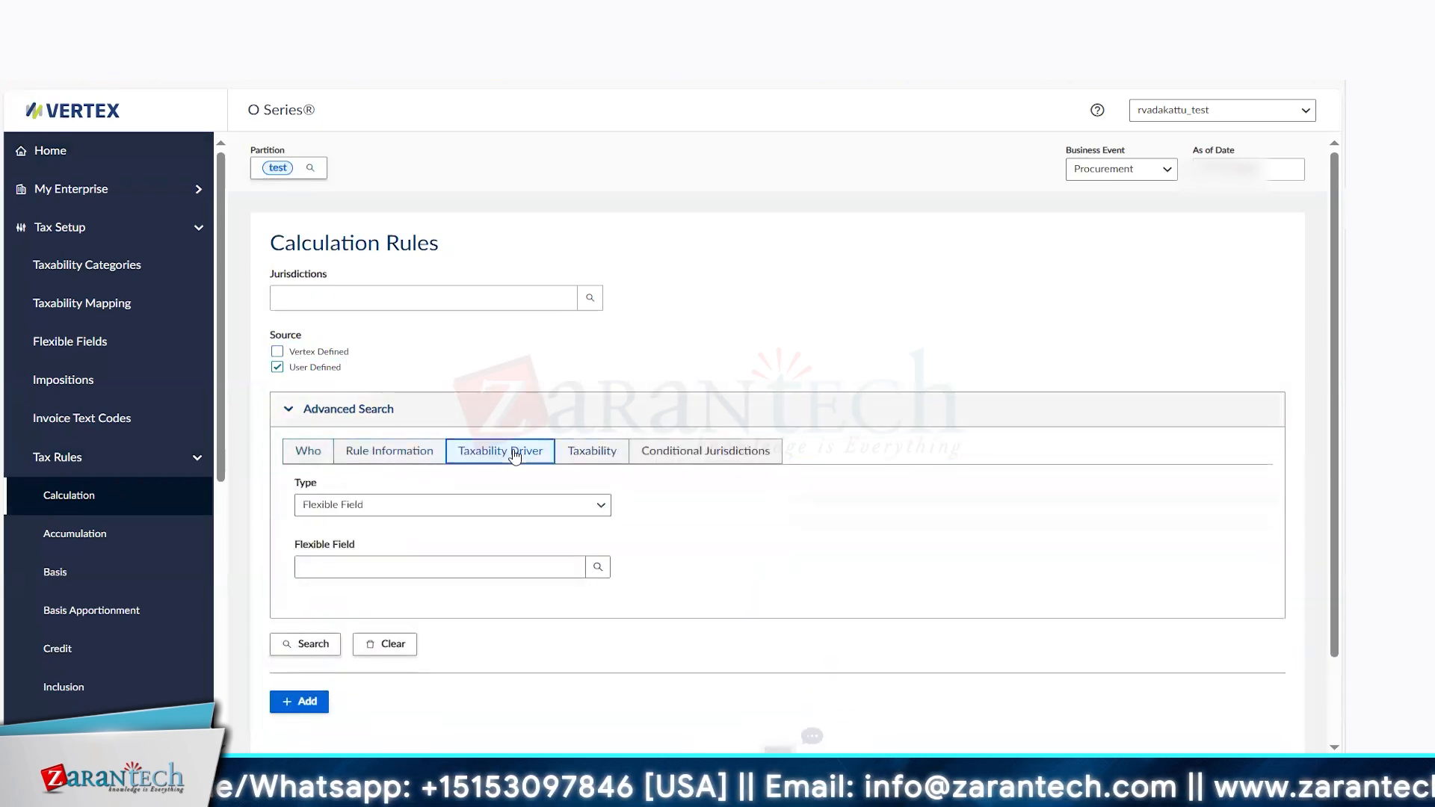
{"action": "left_click", "coordinate": [594, 508]}
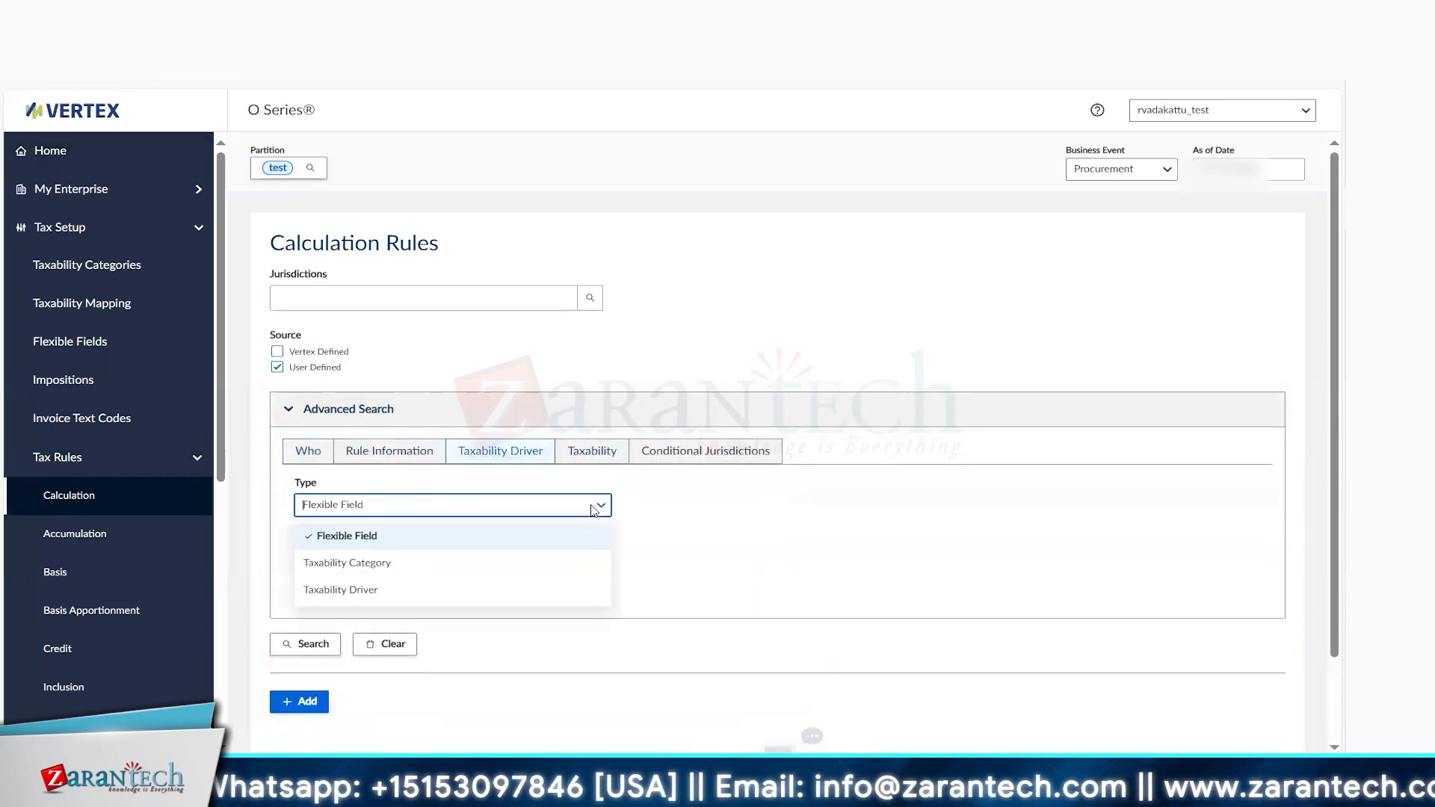
{"action": "left_click", "coordinate": [443, 590]}
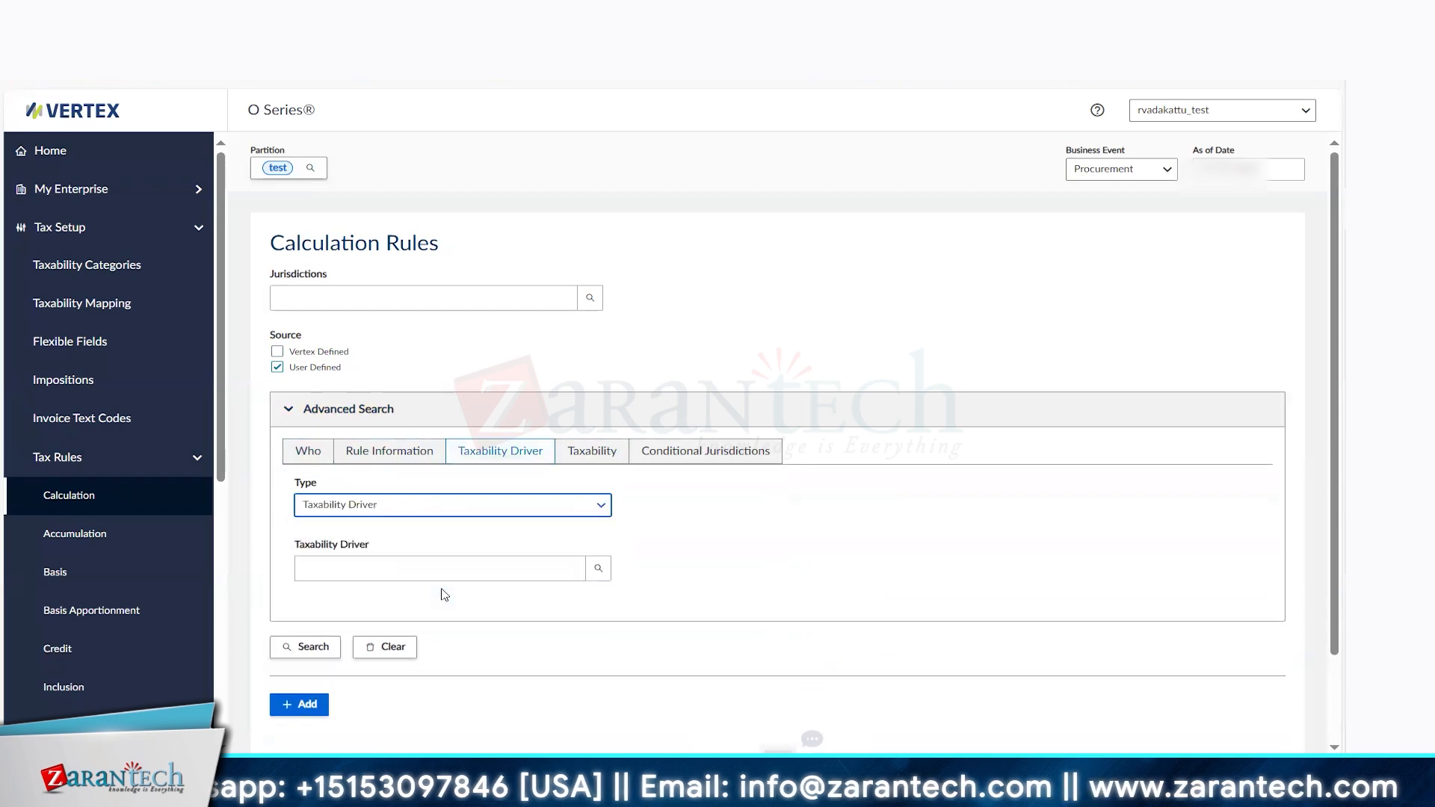
{"action": "left_click", "coordinate": [598, 571]}
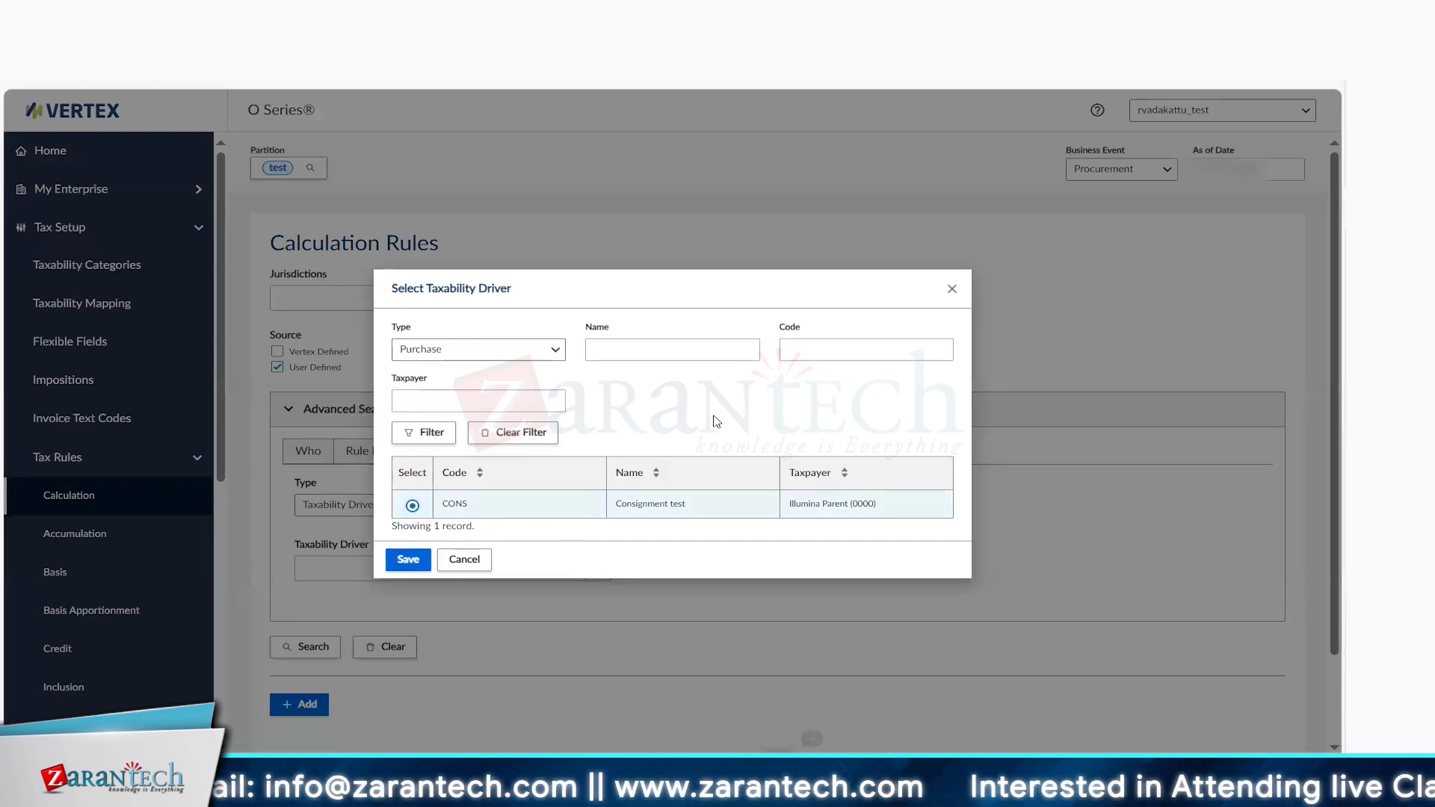
{"action": "left_click", "coordinate": [553, 350]}
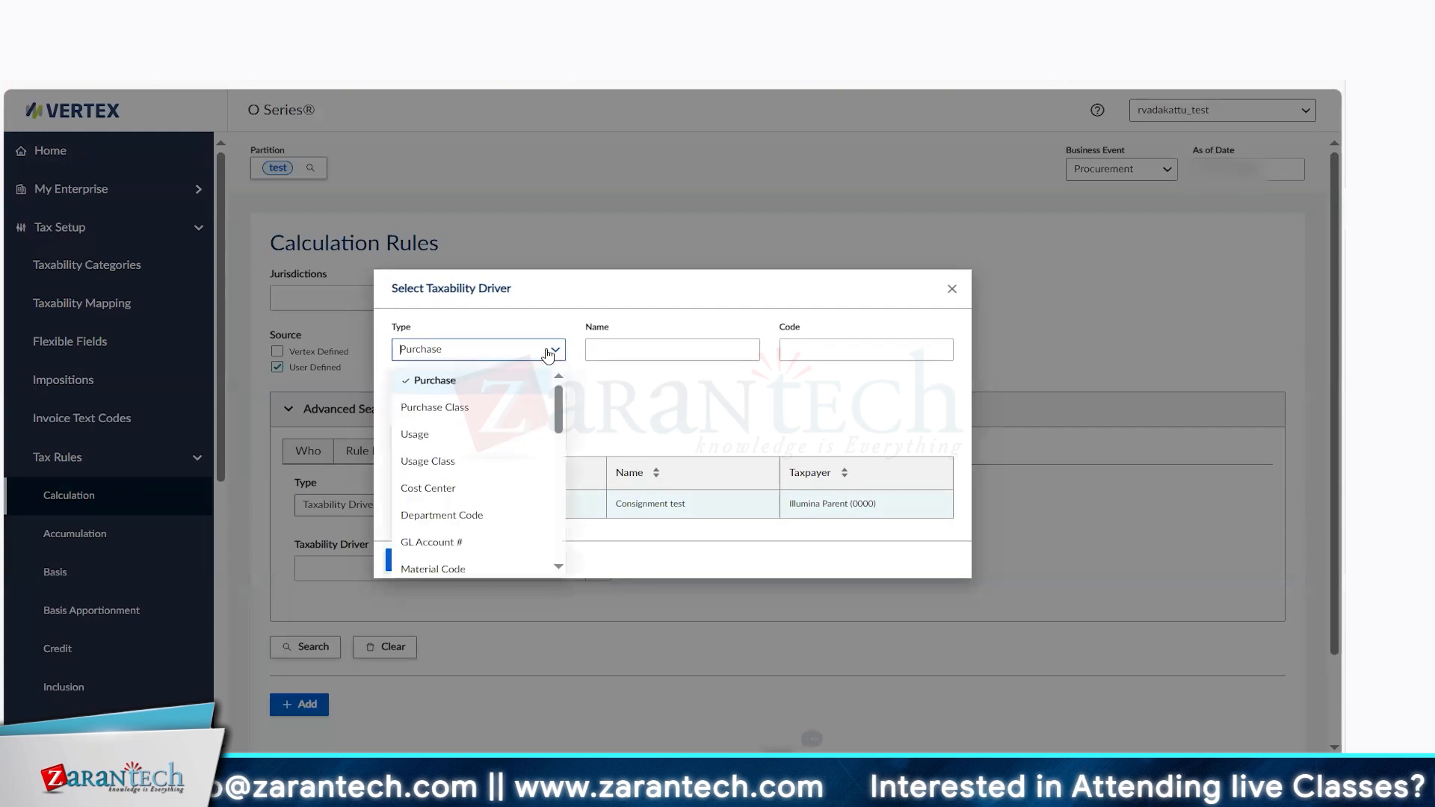
{"action": "left_click", "coordinate": [479, 543]}
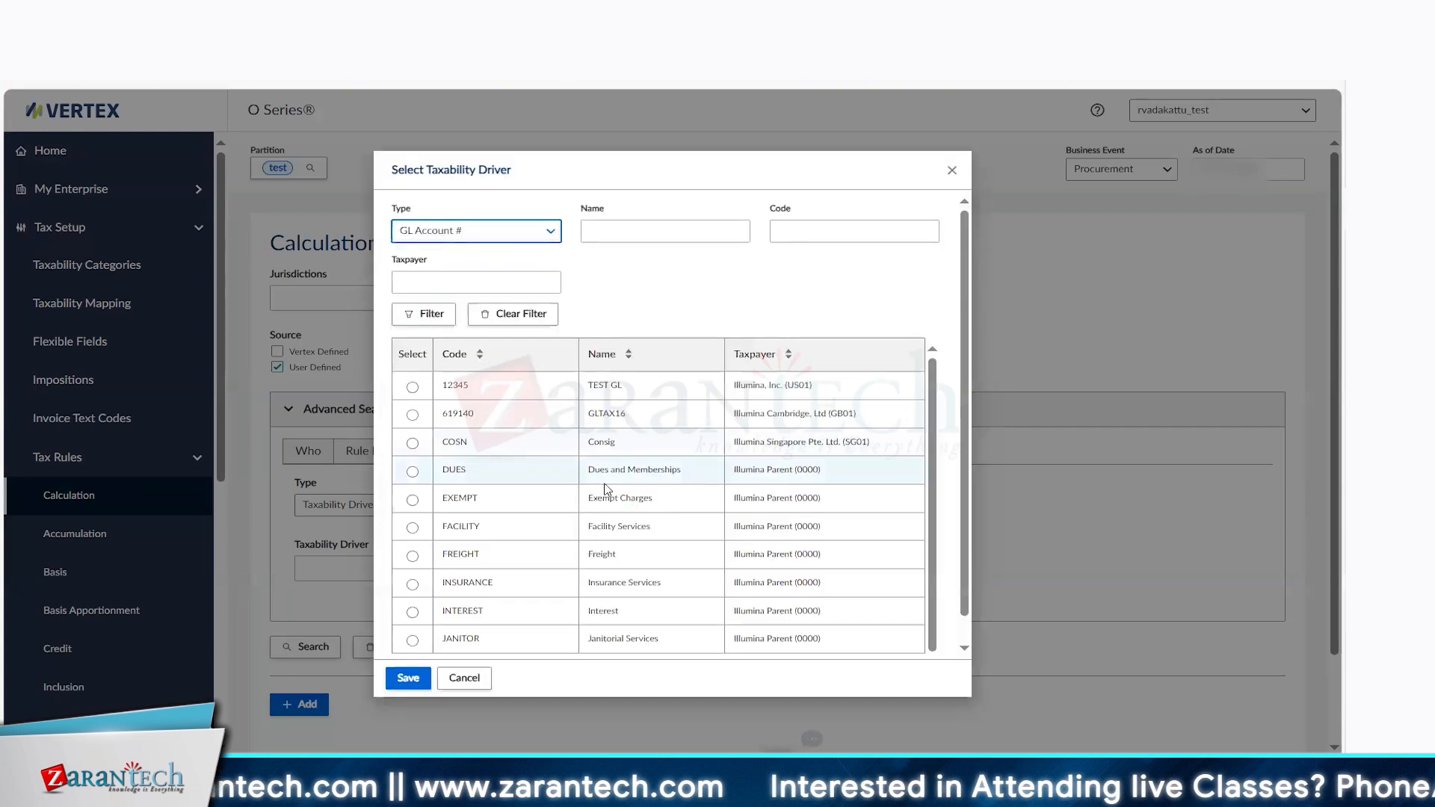
{"action": "left_click", "coordinate": [413, 415]}
{"action": "left_click", "coordinate": [408, 680]}
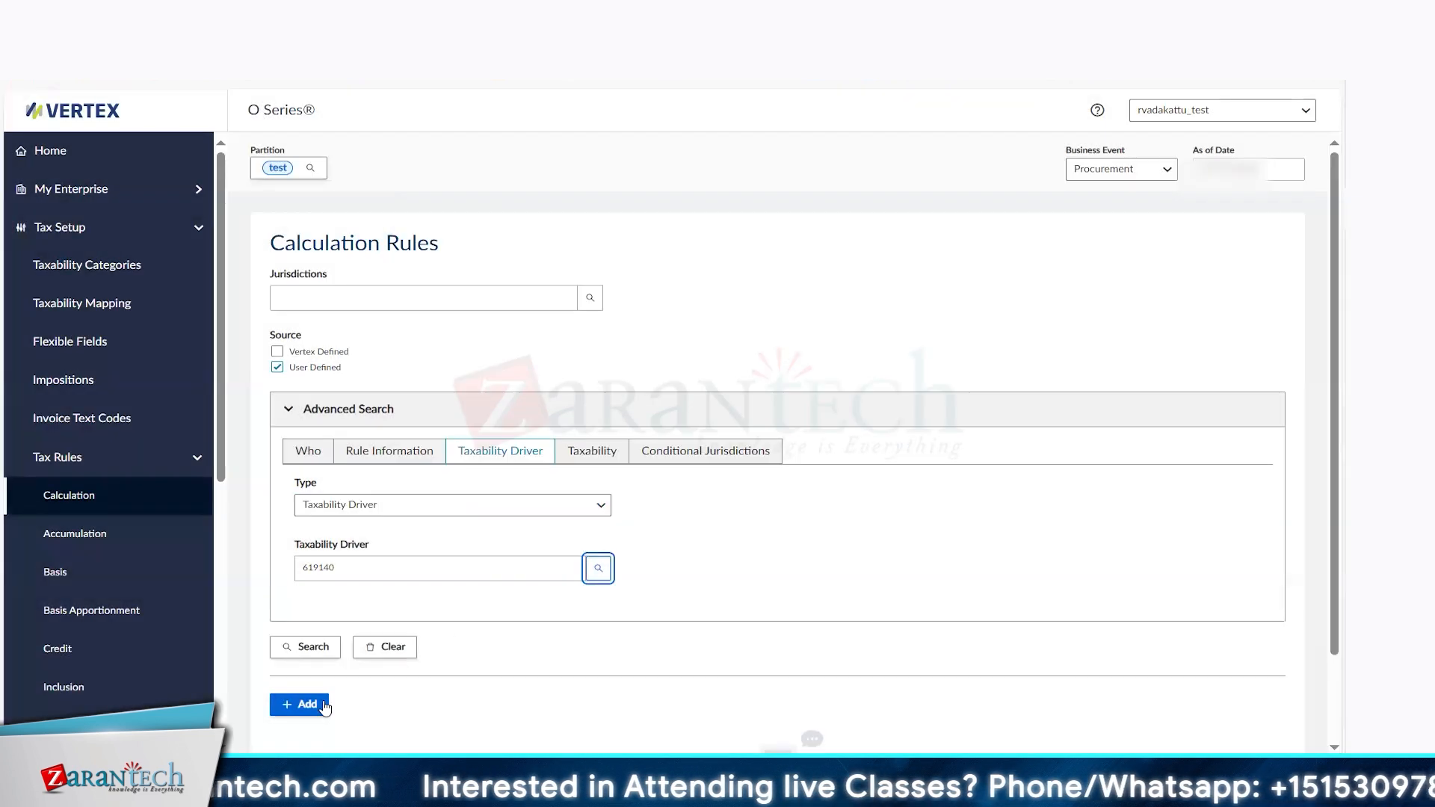
Run the calculation rule search and examine the matching rule's jurisdiction, condition, dates and available actions
{"action": "left_click", "coordinate": [324, 705]}
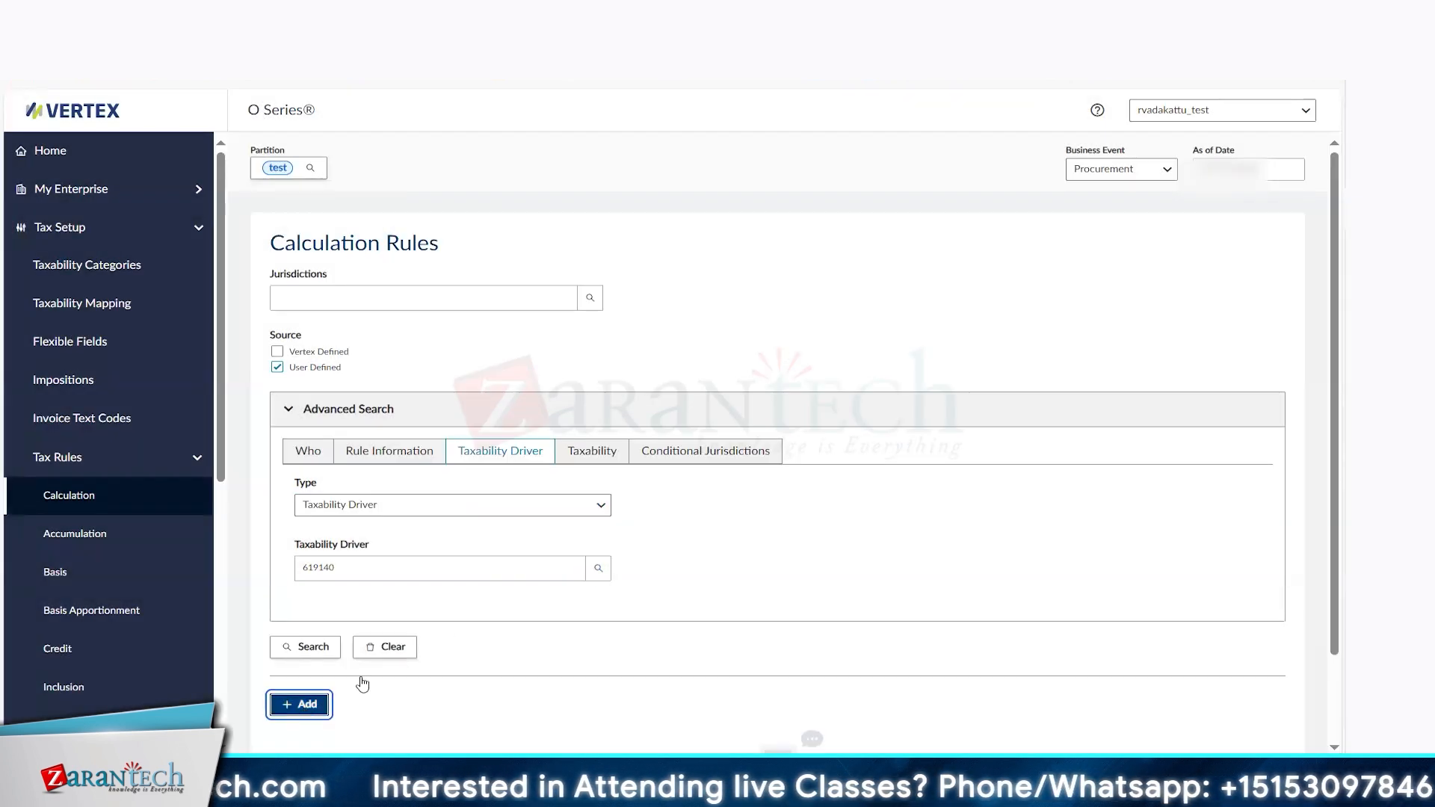
{"action": "left_click", "coordinate": [319, 650]}
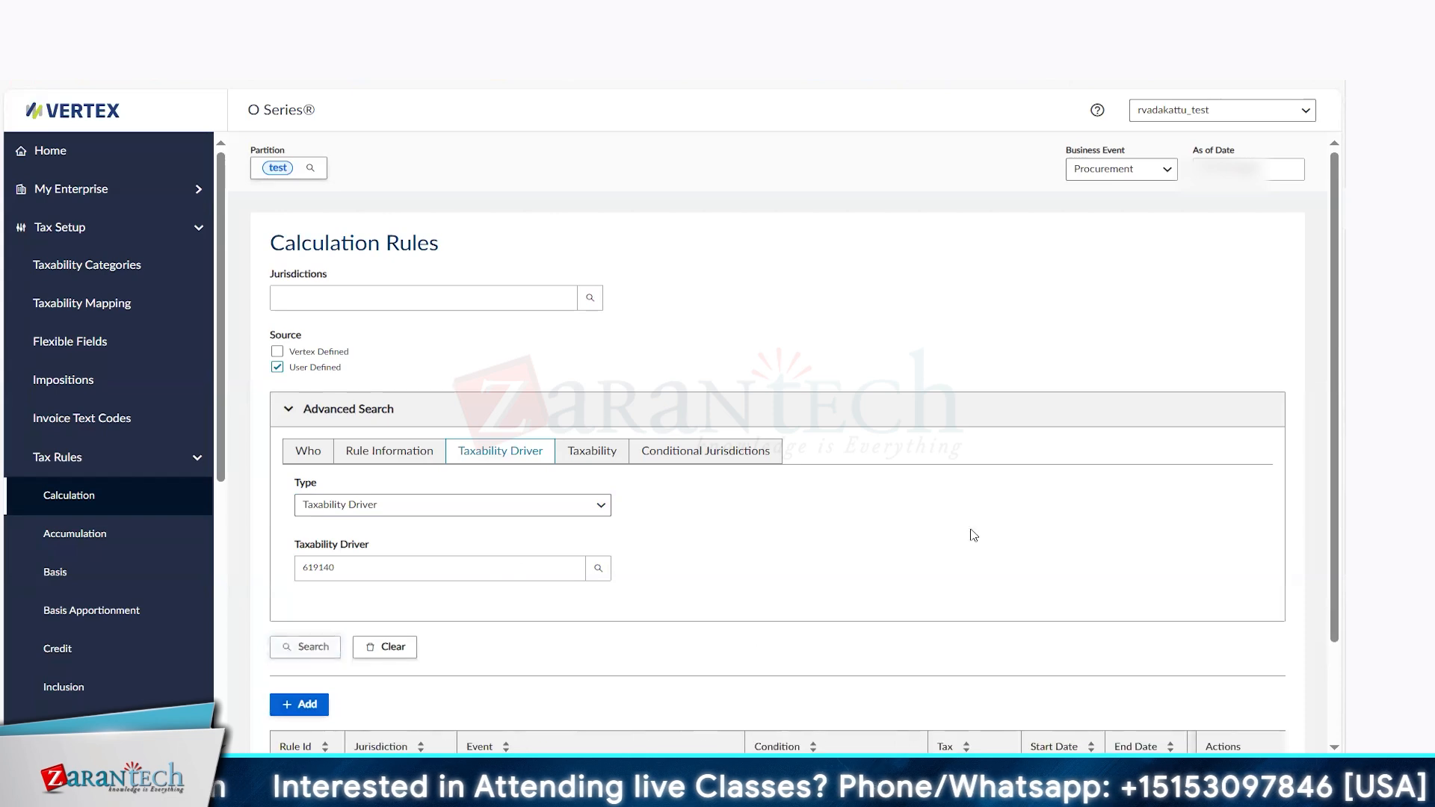
{"action": "scroll", "coordinate": [1329, 471], "scroll_direction": "down", "scroll_amount": 2}
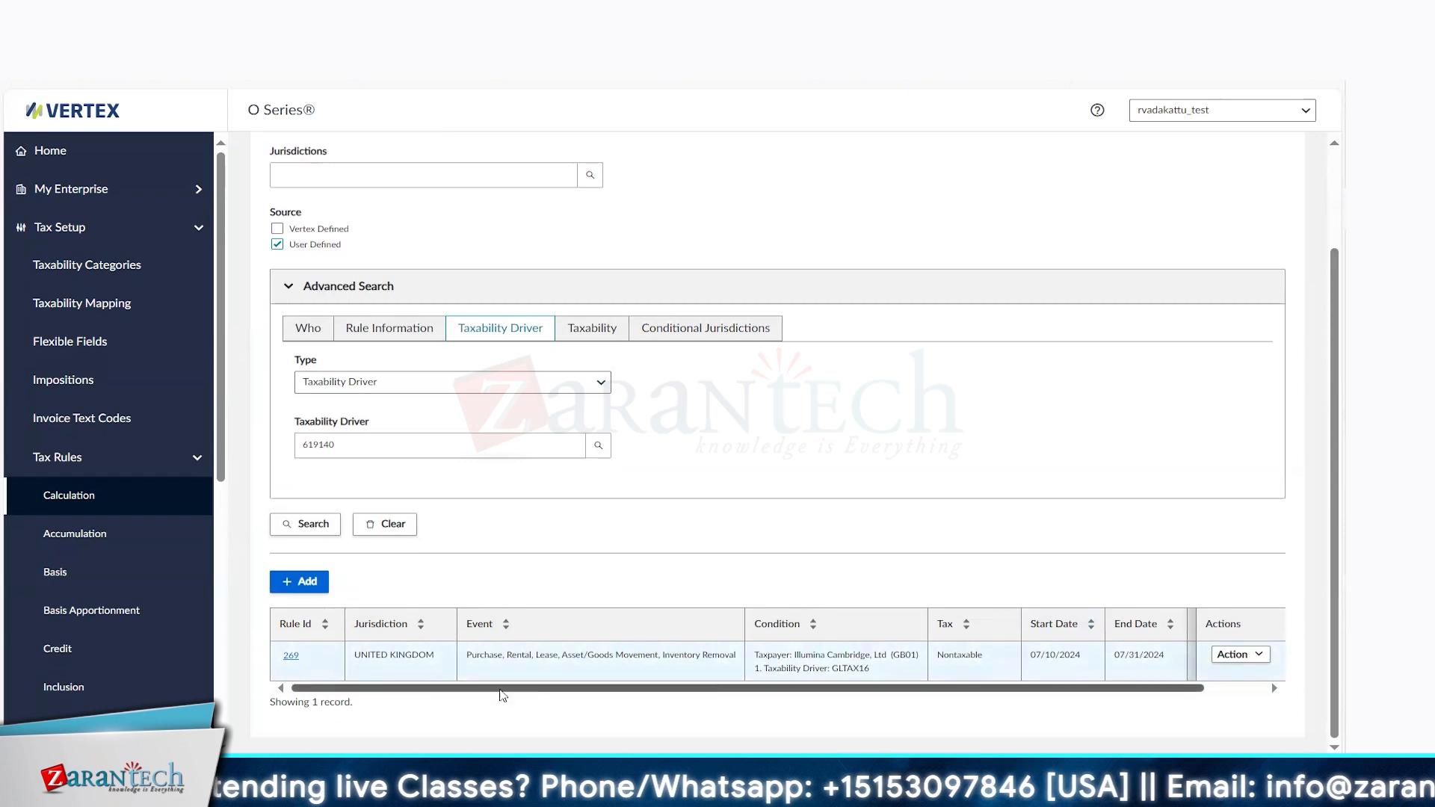
{"action": "left_click", "coordinate": [1250, 661]}
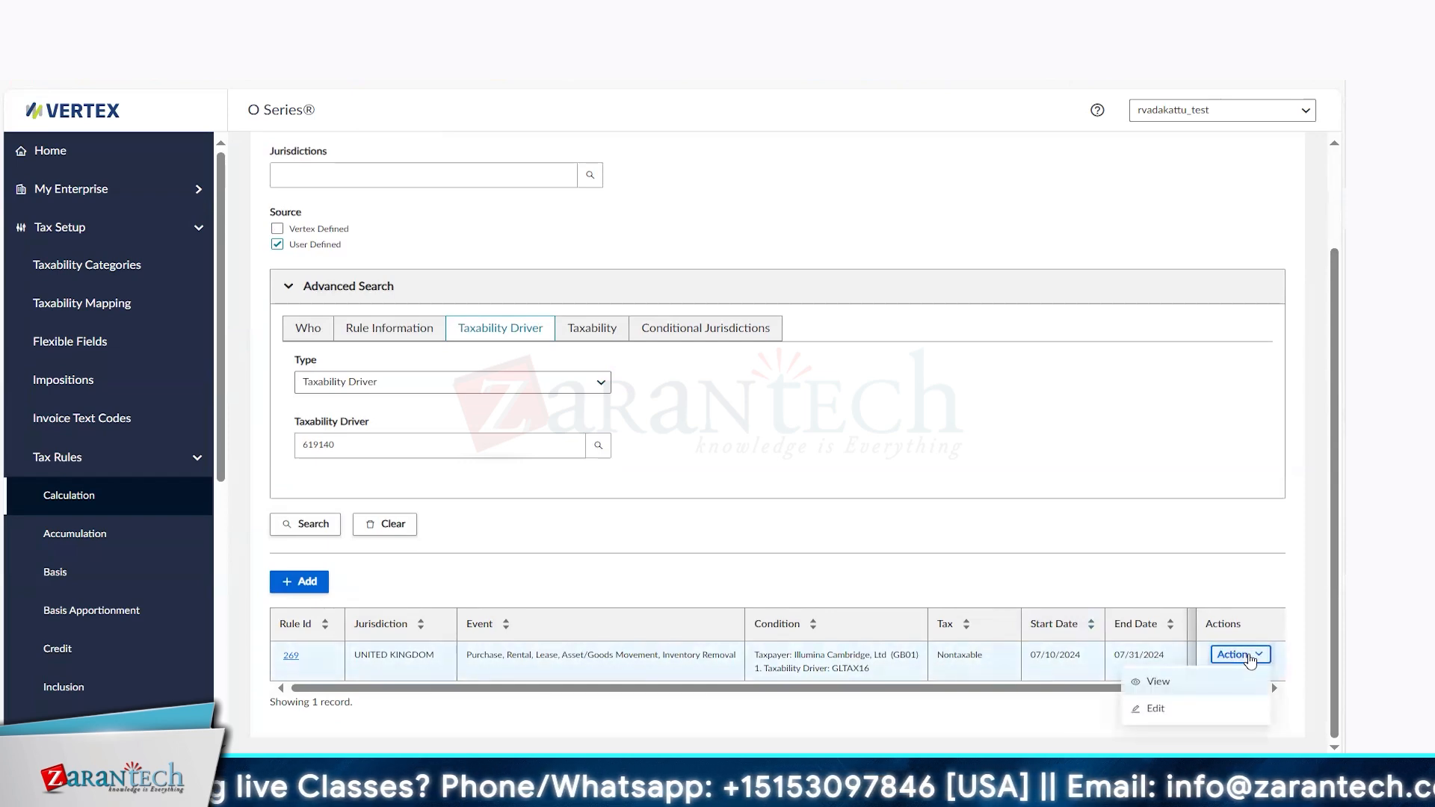
{"action": "left_click", "coordinate": [1132, 450]}
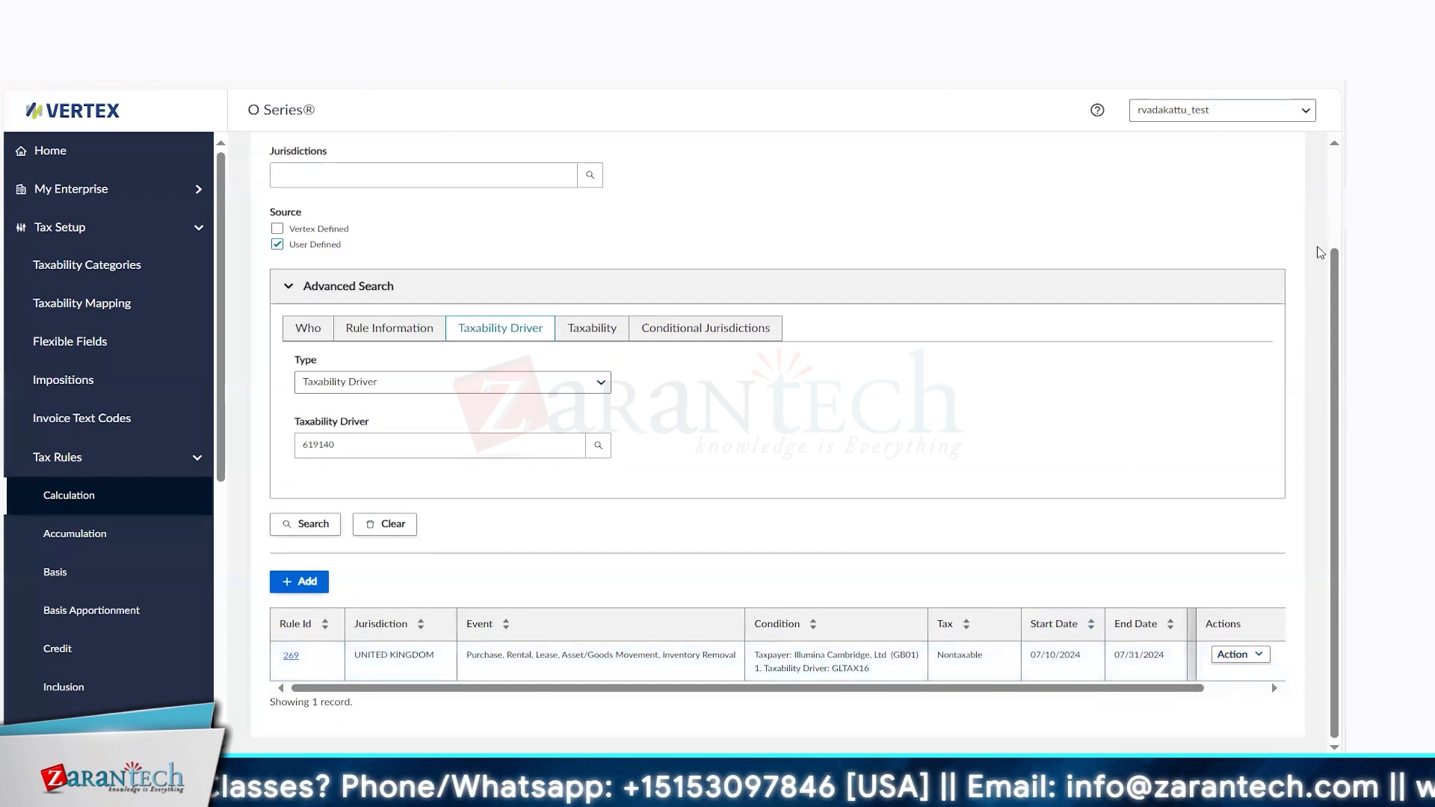
{"action": "left_click_drag", "start_coordinate": [1333, 277], "coordinate": [1336, 172]}
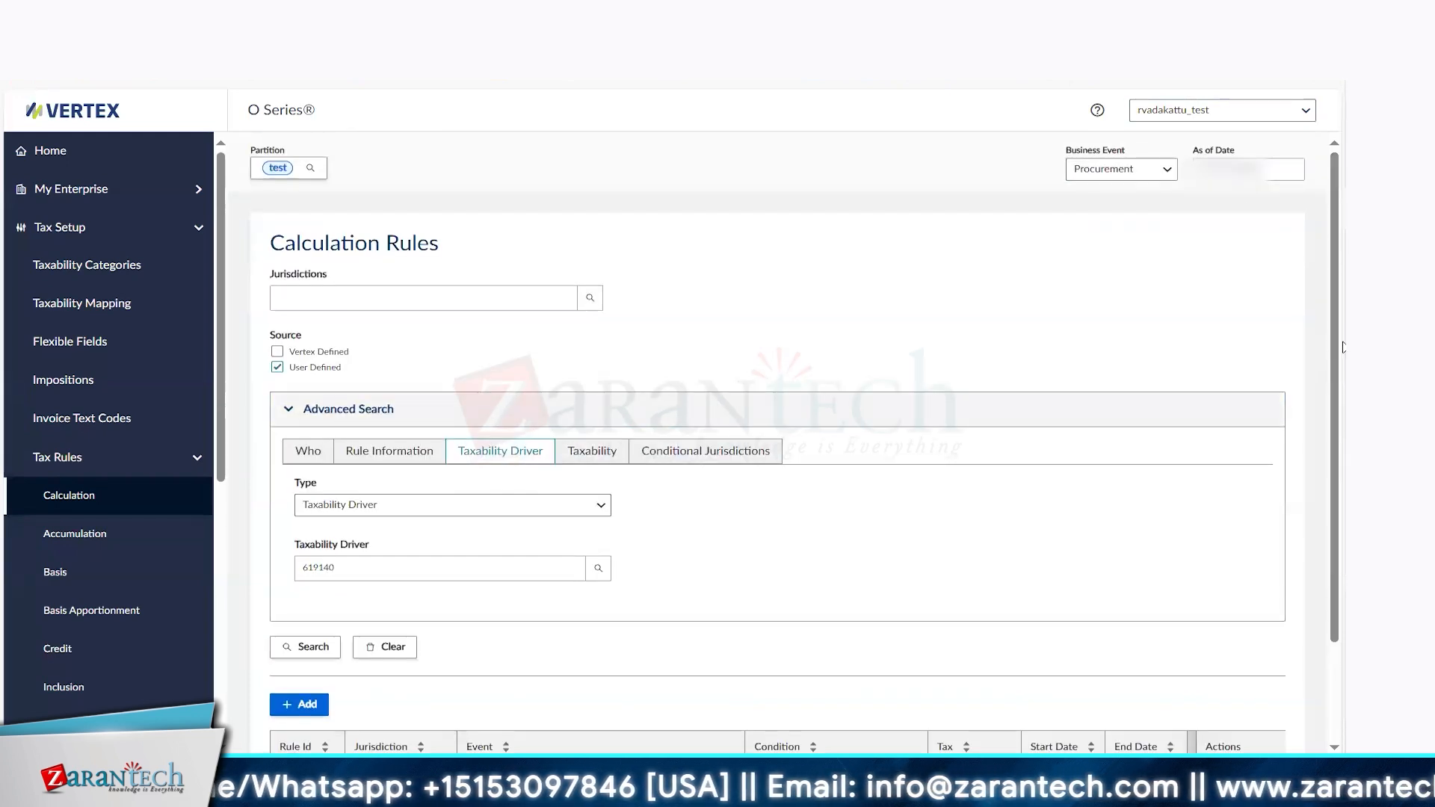
{"action": "scroll", "coordinate": [1340, 465], "scroll_direction": "down", "scroll_amount": 2}
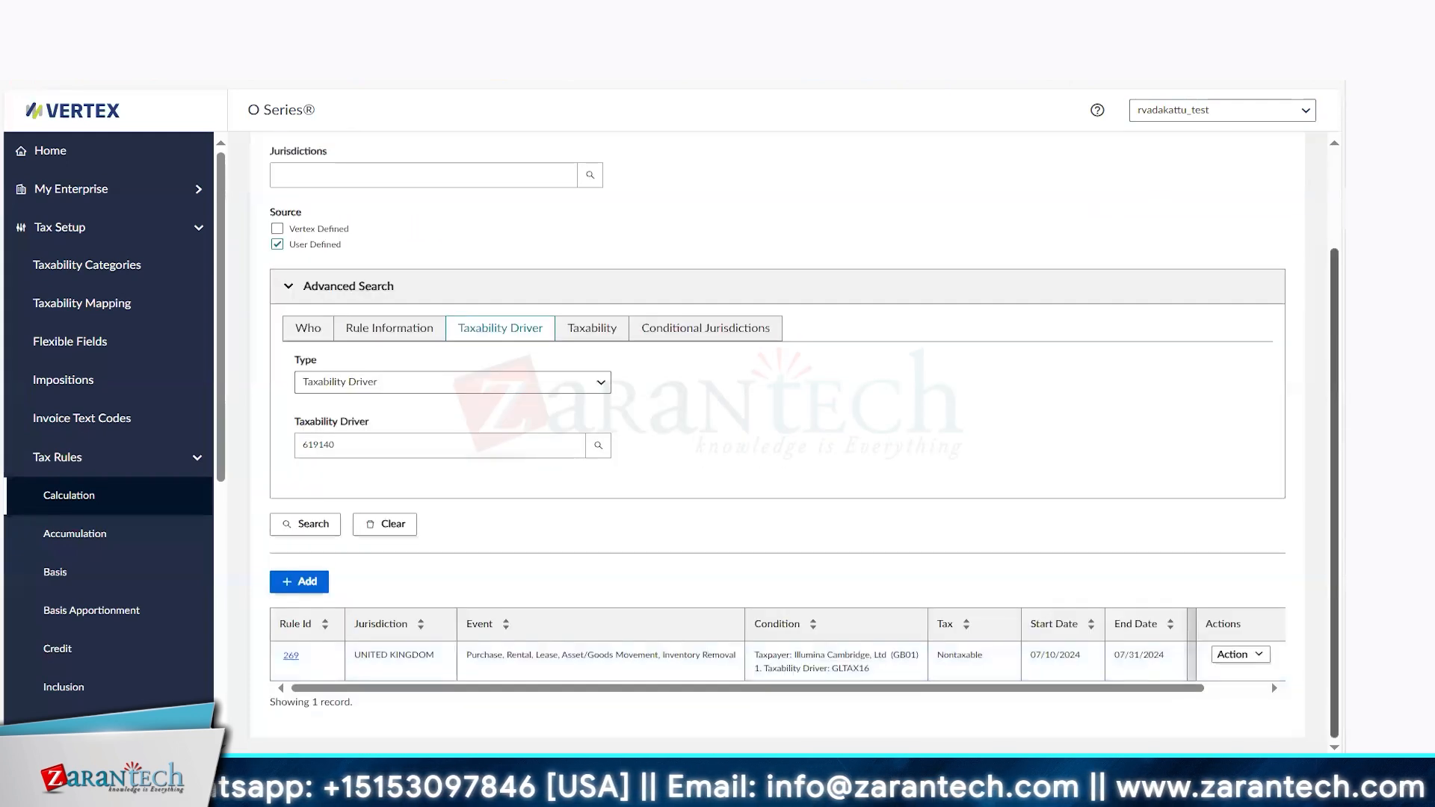
{"action": "scroll", "coordinate": [1340, 464], "scroll_direction": "up", "scroll_amount": 2}
{"action": "mouse_move", "coordinate": [1336, 465]}
{"action": "left_mouse_down"}
{"action": "mouse_move", "coordinate": [1337, 564]}
{"action": "mouse_move", "coordinate": [1336, 456]}
{"action": "left_mouse_up"}
Set the as-of date to July 31, 2024 and limit the calculation rule source to User Defined
{"action": "left_click", "coordinate": [1241, 169]}
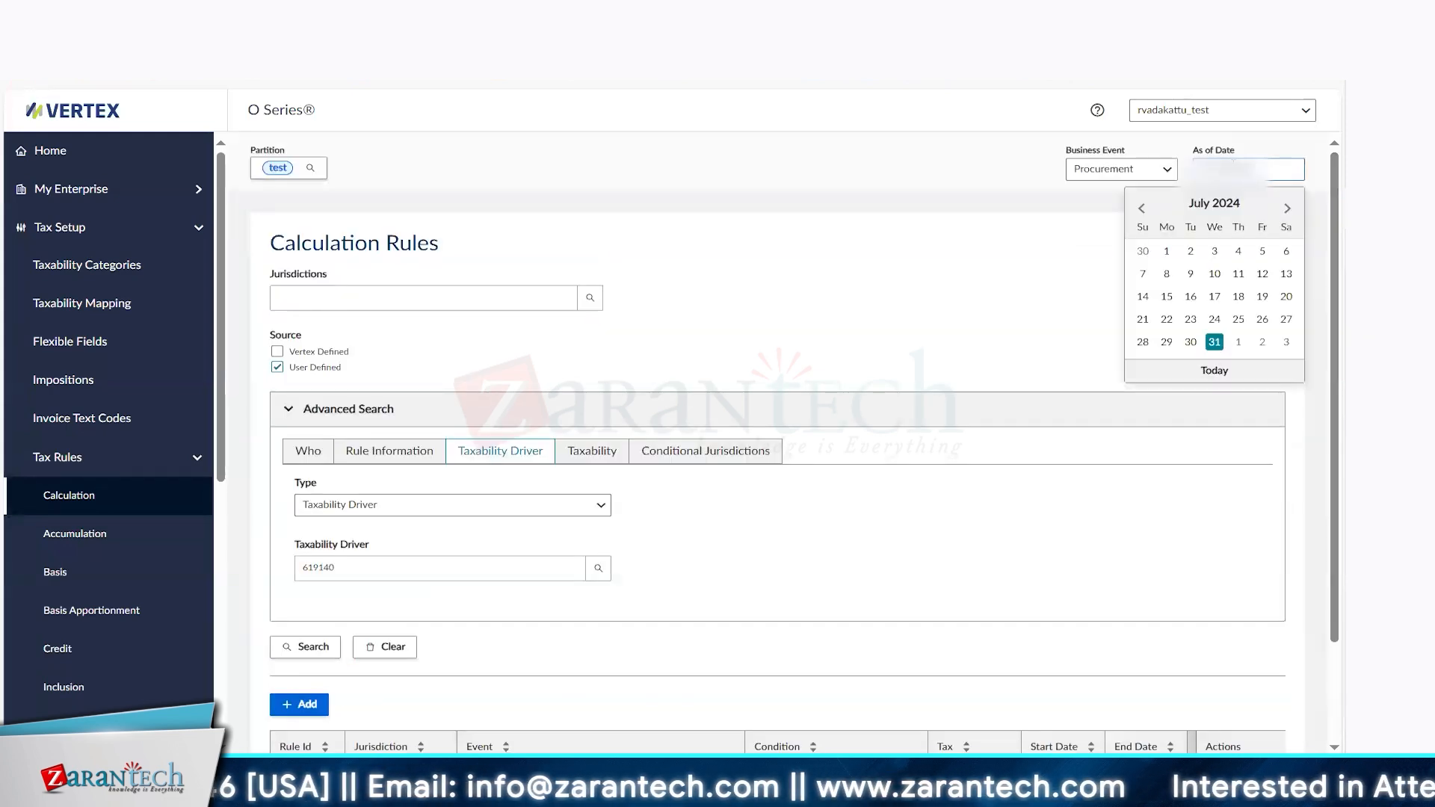
{"action": "left_click", "coordinate": [1215, 343]}
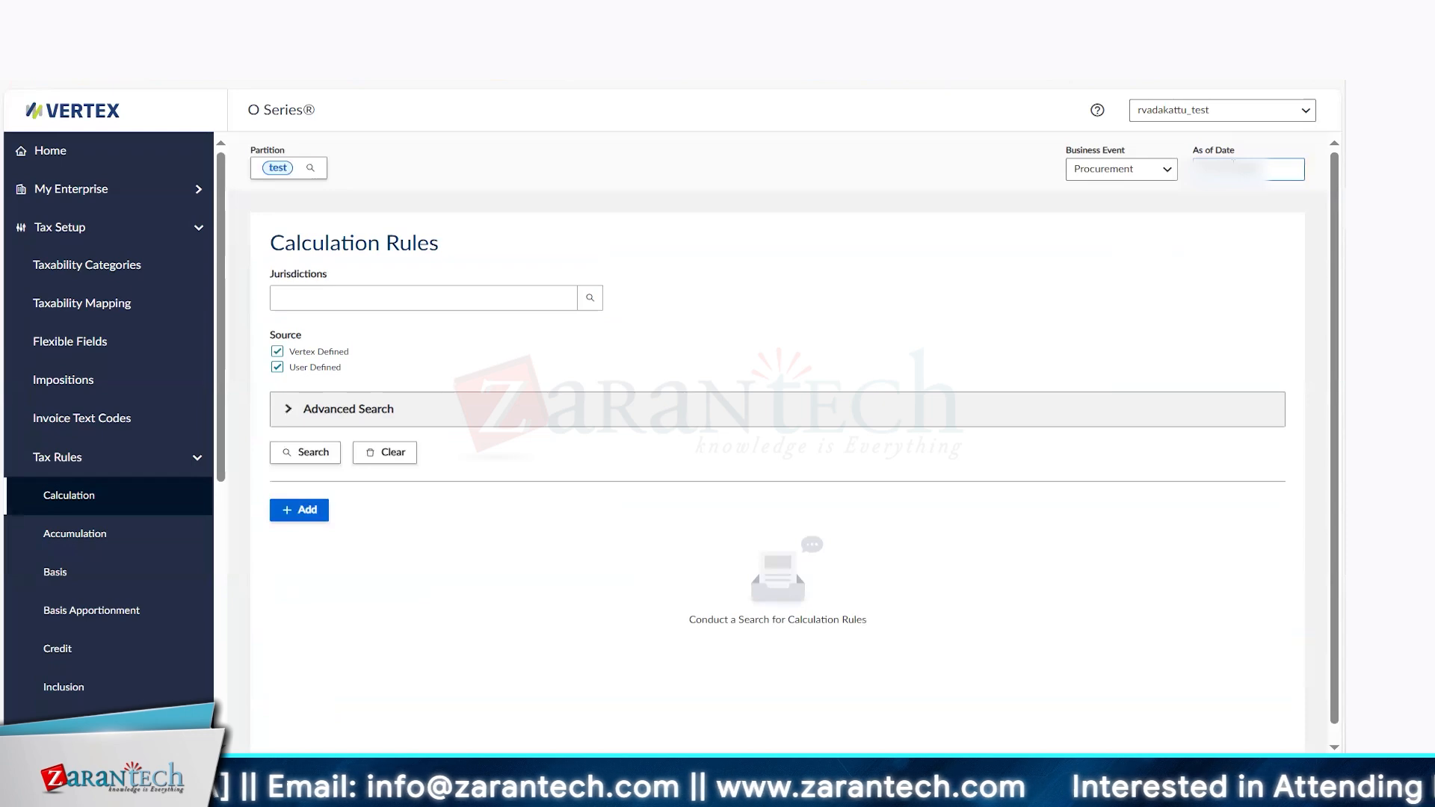
{"action": "left_click", "coordinate": [278, 352]}
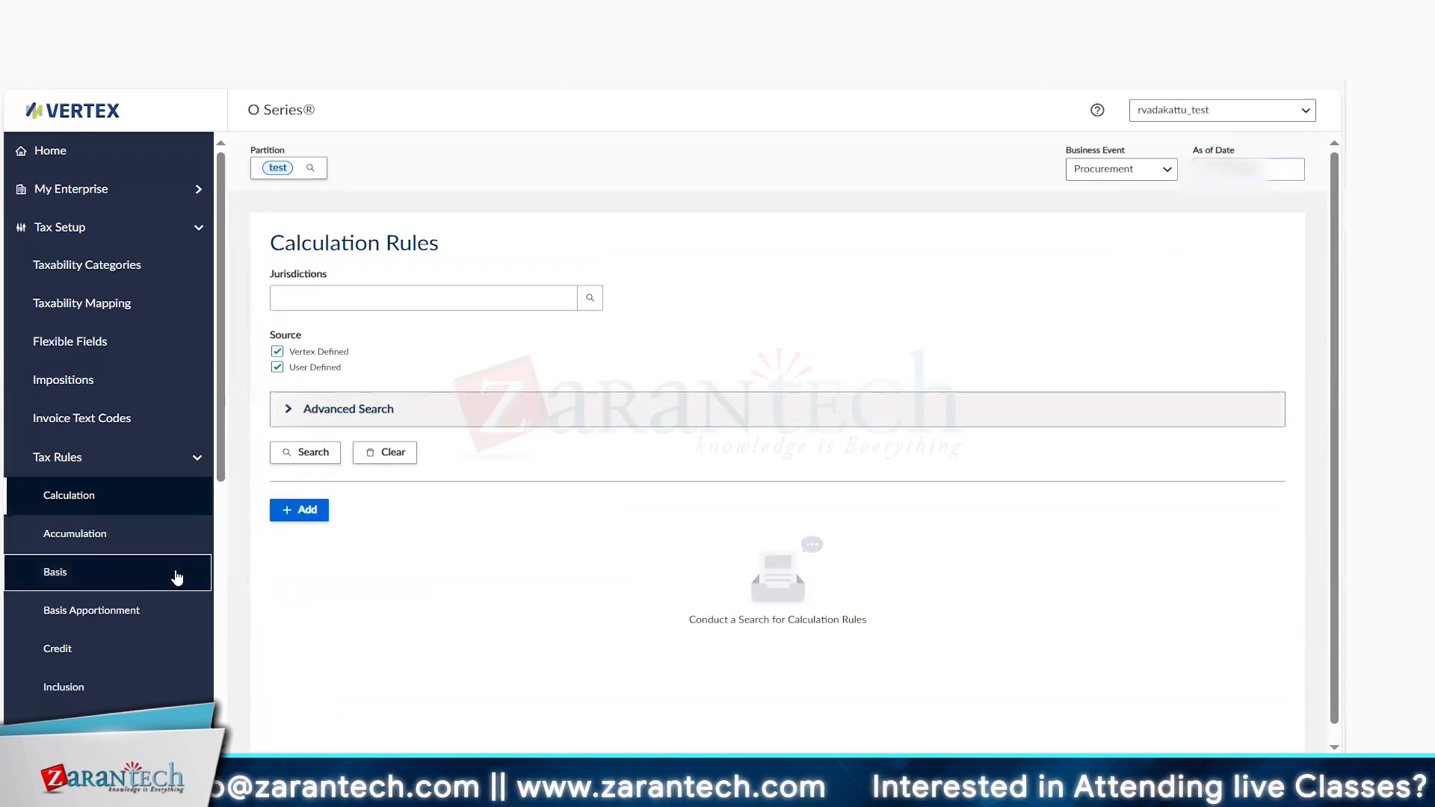
{"action": "left_click", "coordinate": [281, 351]}
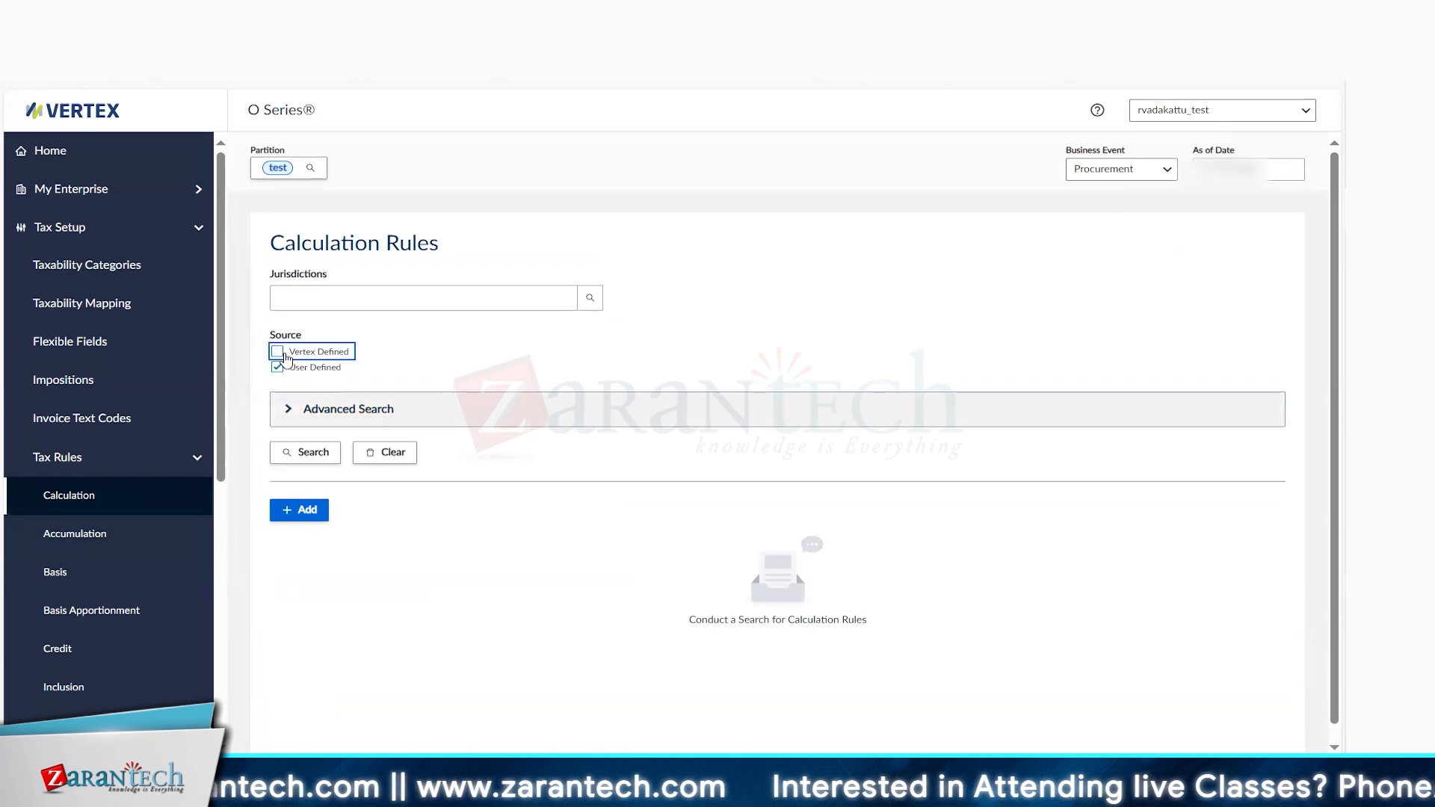
Use the advanced search's rule information to search for the calculation rule with Rule ID 269
{"action": "left_click", "coordinate": [289, 409]}
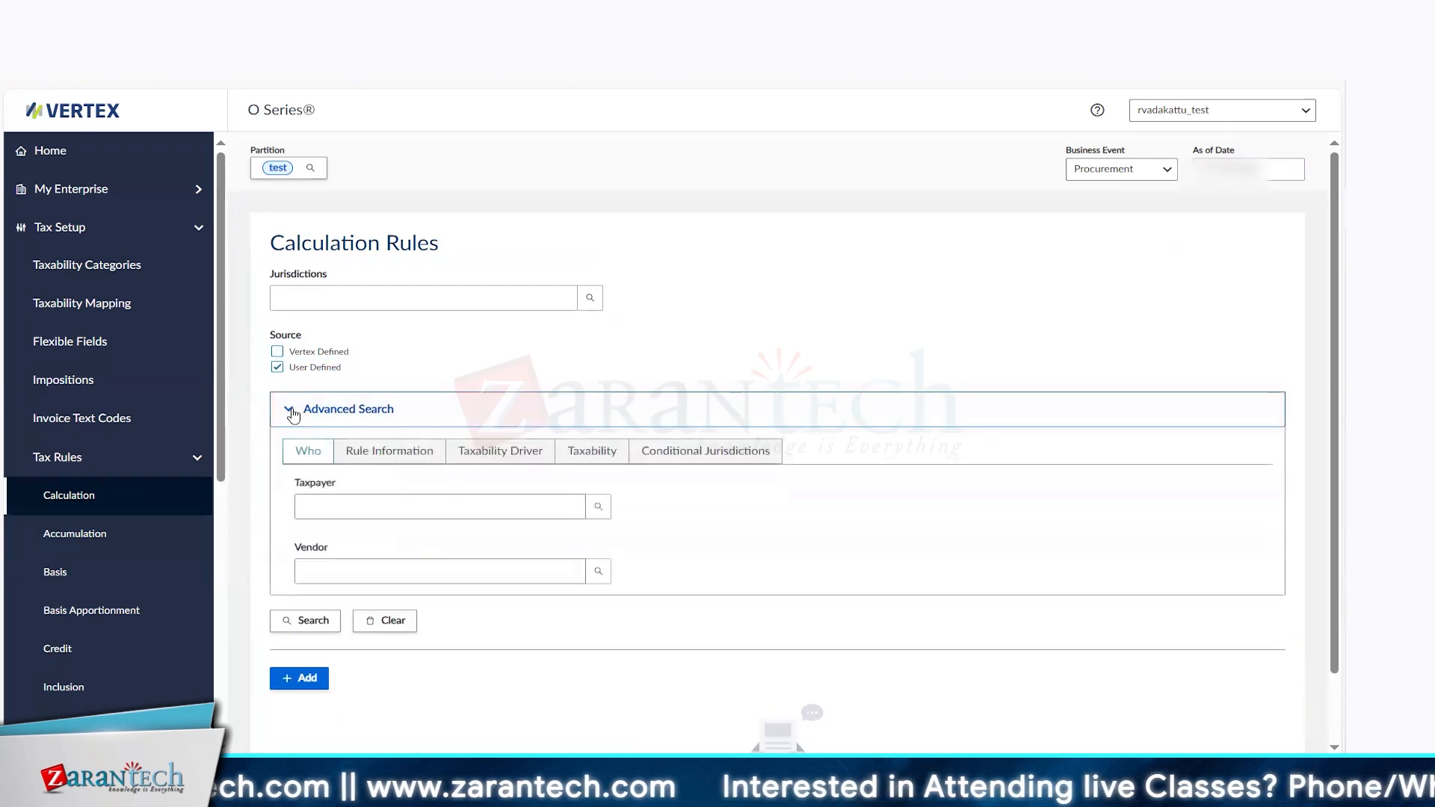
{"action": "left_click", "coordinate": [400, 454]}
{"action": "left_click", "coordinate": [366, 508]}
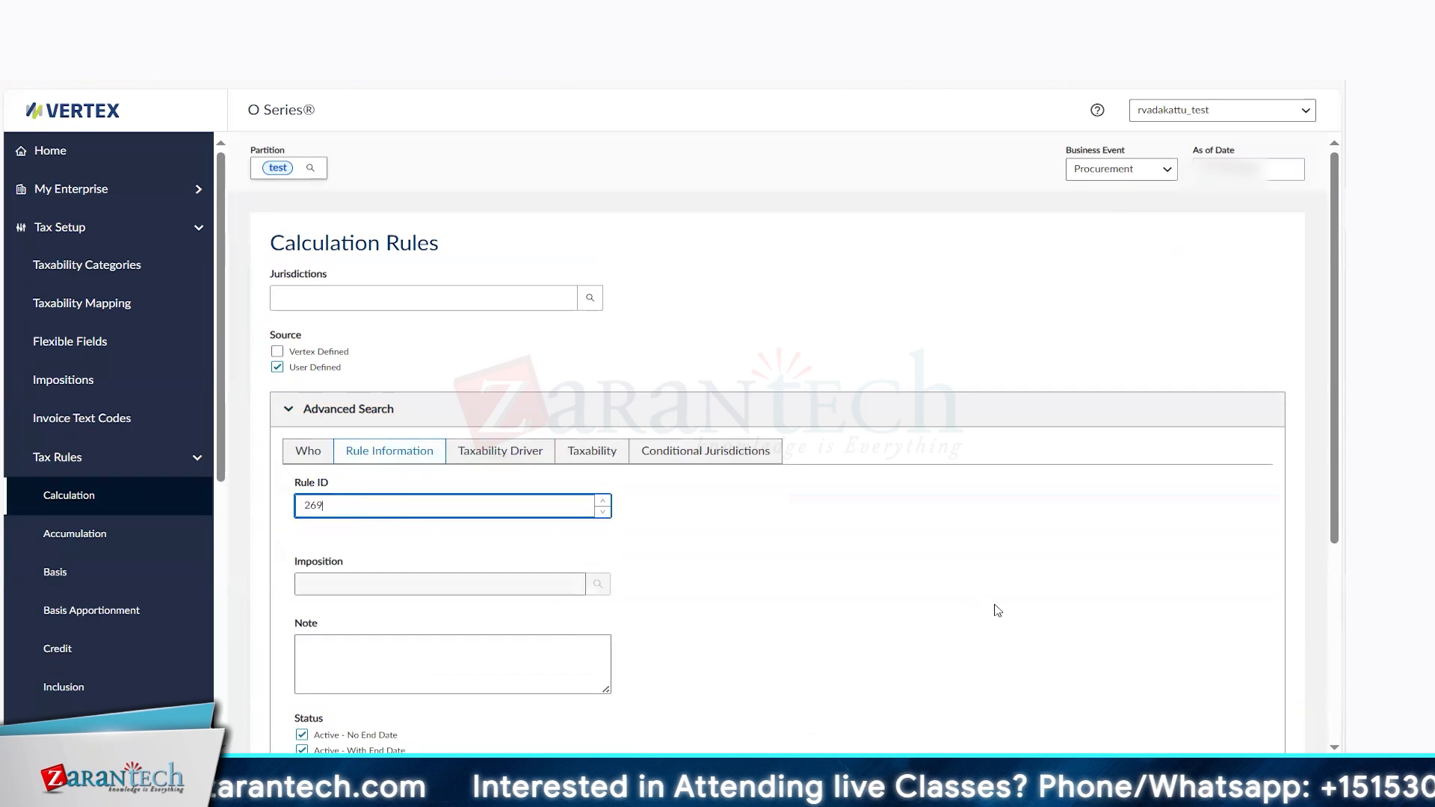
{"action": "scroll", "coordinate": [736, 627], "scroll_direction": "down", "scroll_amount": 3}
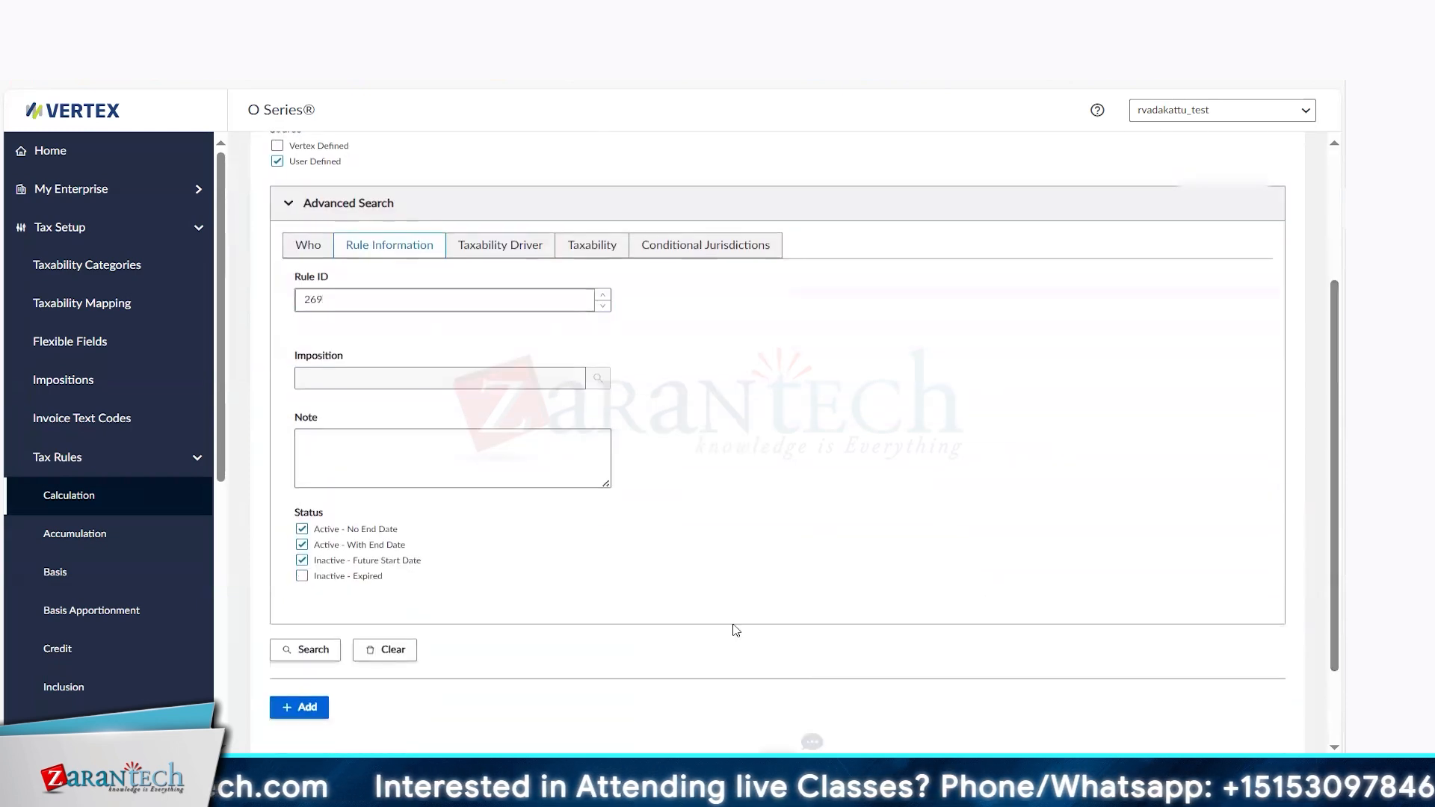
{"action": "left_click", "coordinate": [310, 650]}
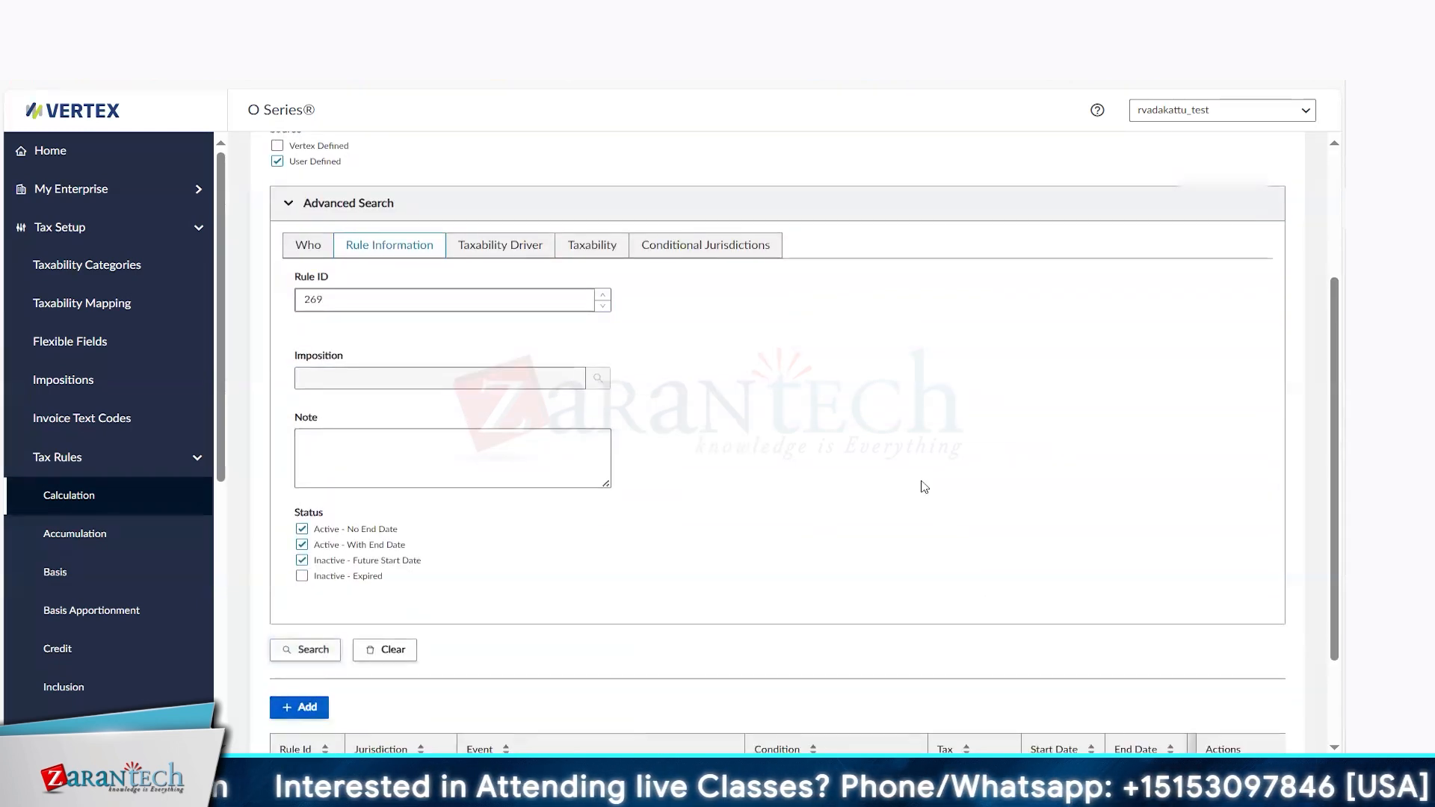
{"action": "scroll", "coordinate": [1316, 602], "scroll_direction": "down", "scroll_amount": 2}
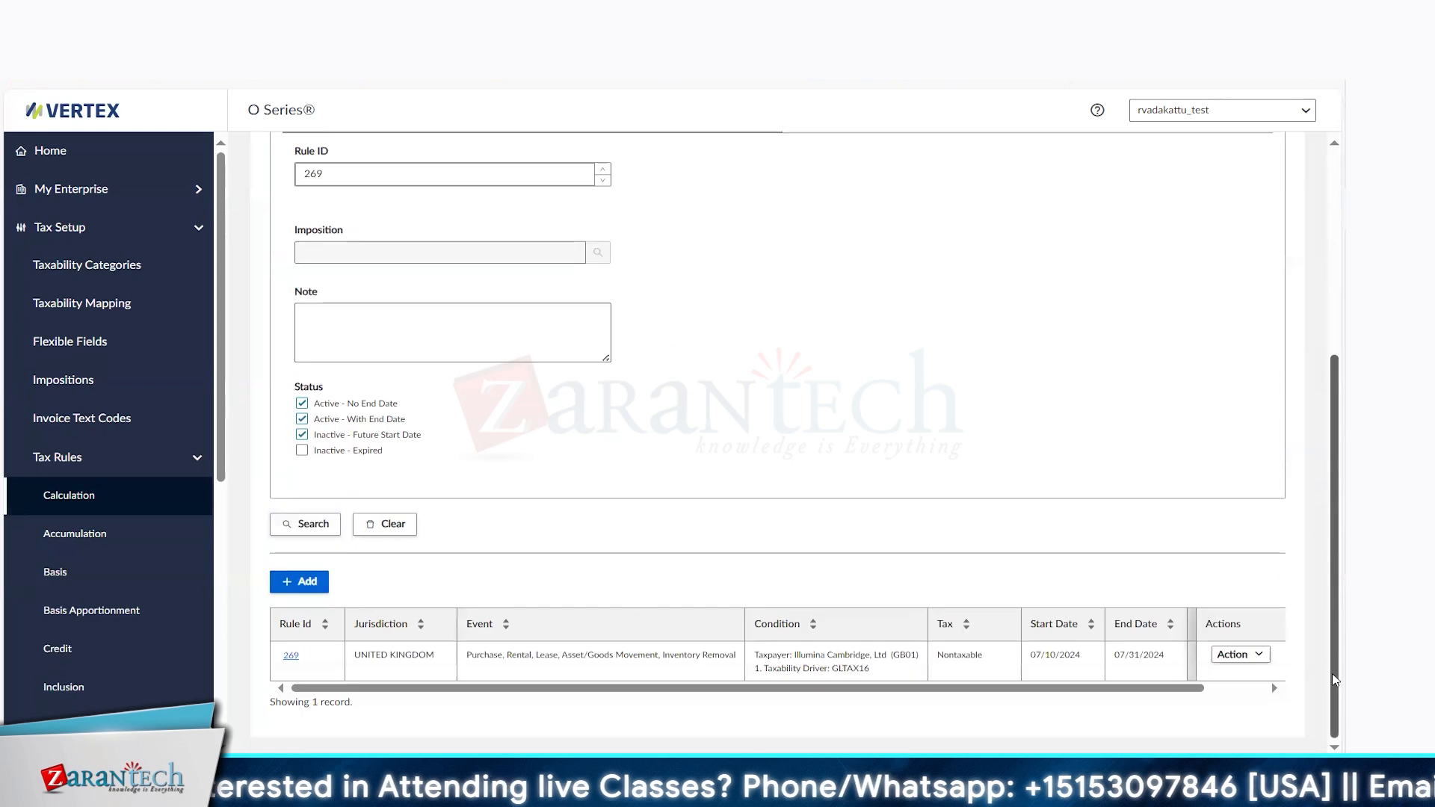
Delete calculation rule 269 for United Kingdom and confirm the deletion
{"action": "left_click", "coordinate": [1238, 654]}
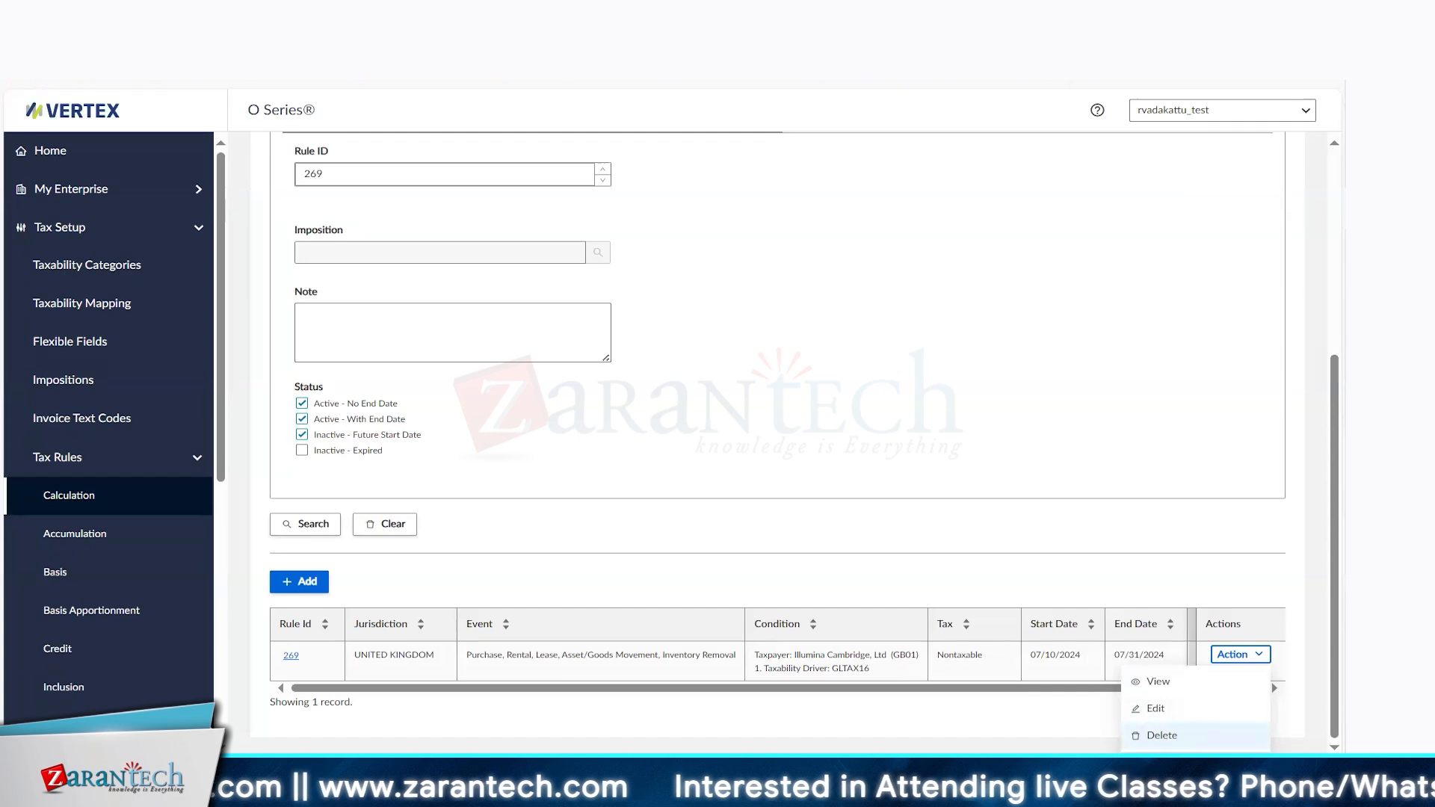
{"action": "left_click", "coordinate": [950, 499]}
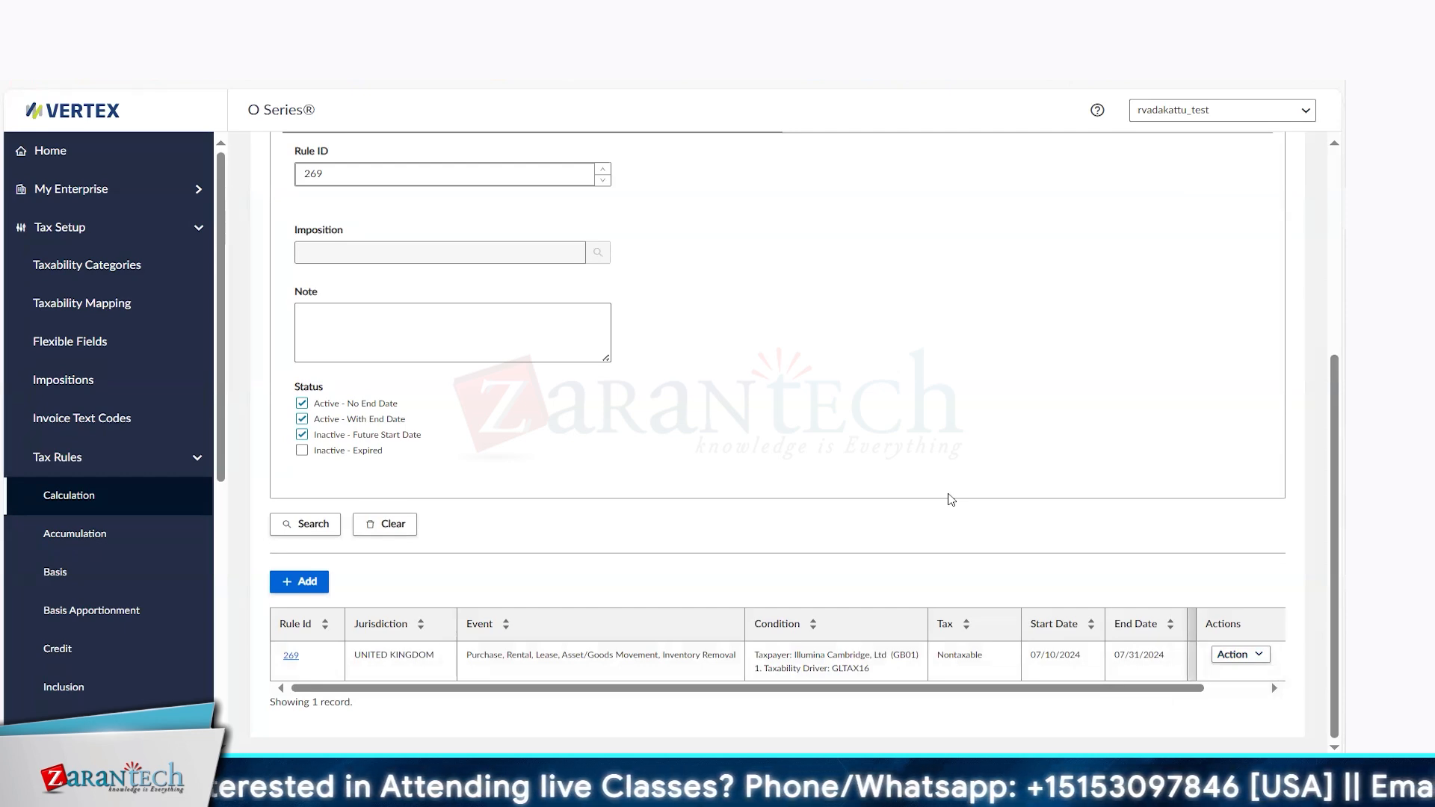
{"action": "left_click", "coordinate": [1247, 654]}
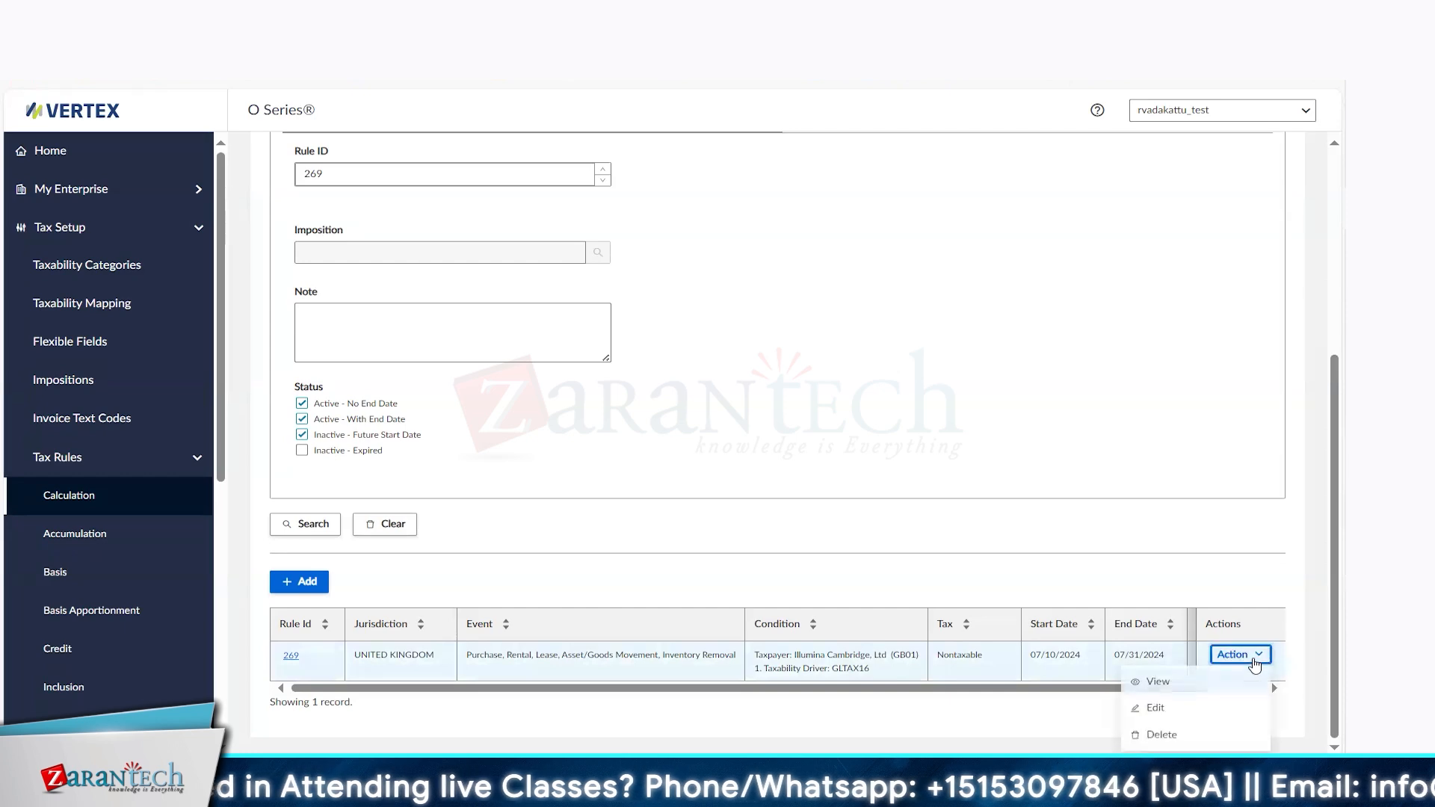
{"action": "left_click", "coordinate": [1186, 738]}
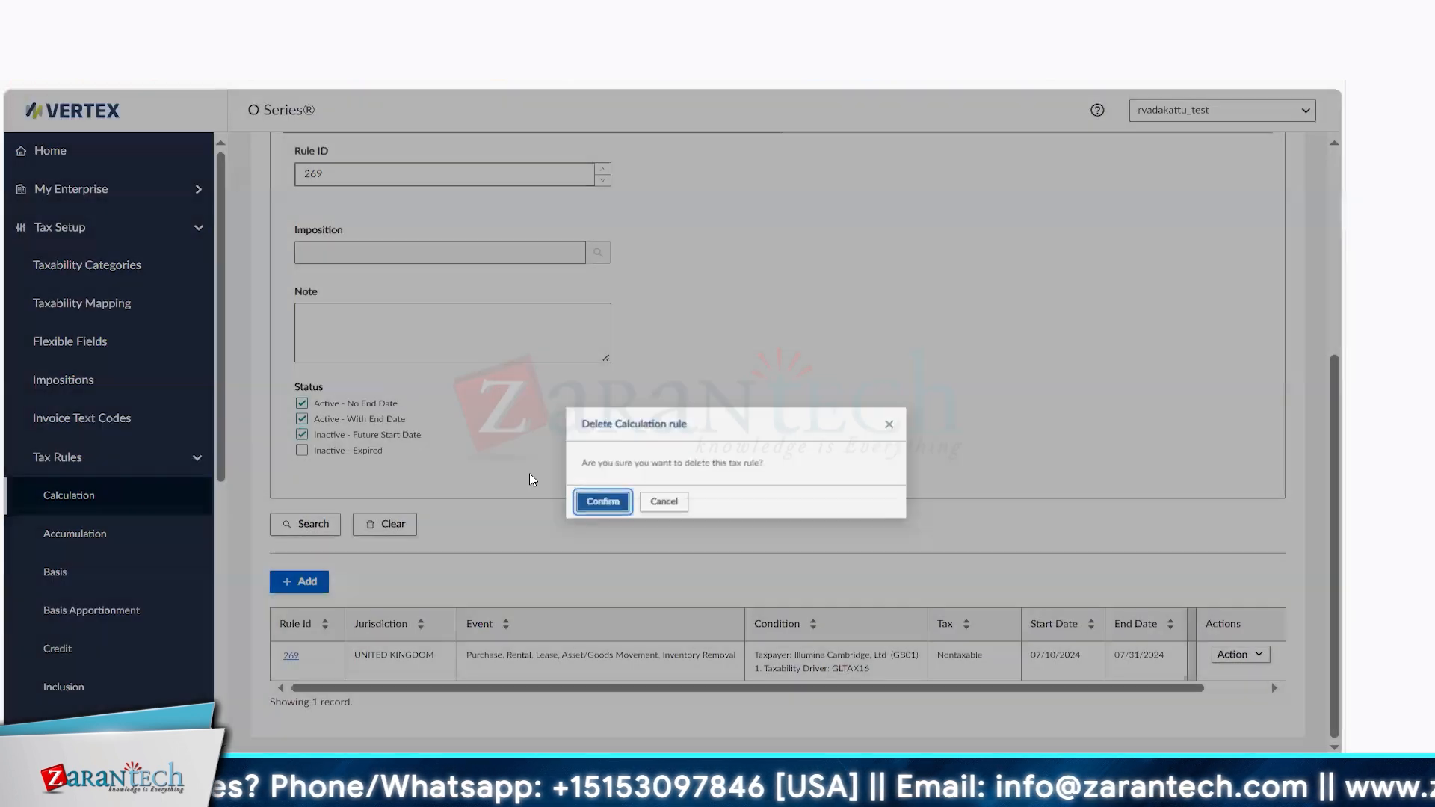
{"action": "left_click", "coordinate": [602, 501]}
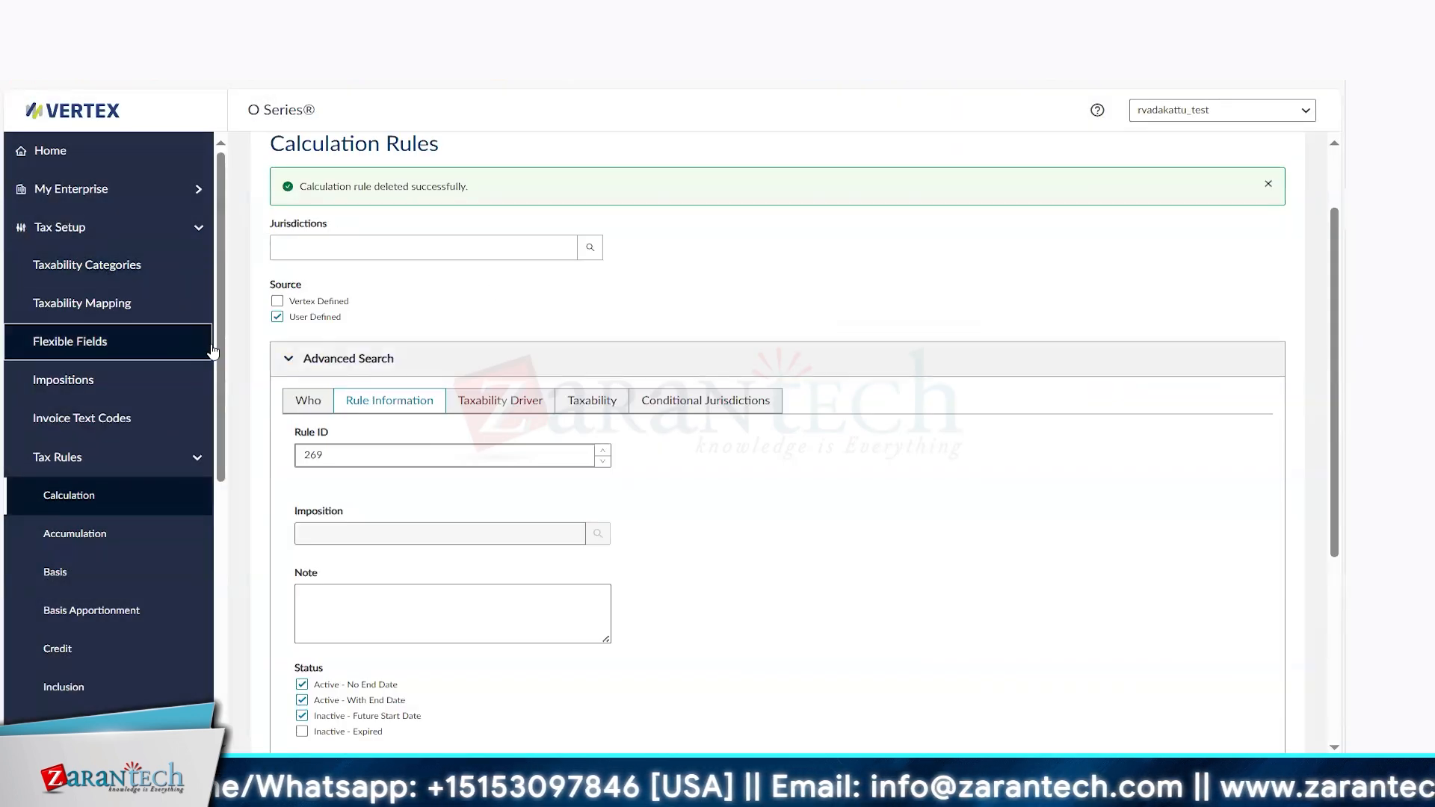
Open the Taxability Drivers page in My Enterprise's Taxability Driver Management section
{"action": "scroll", "coordinate": [222, 353], "scroll_direction": "down", "scroll_amount": 1}
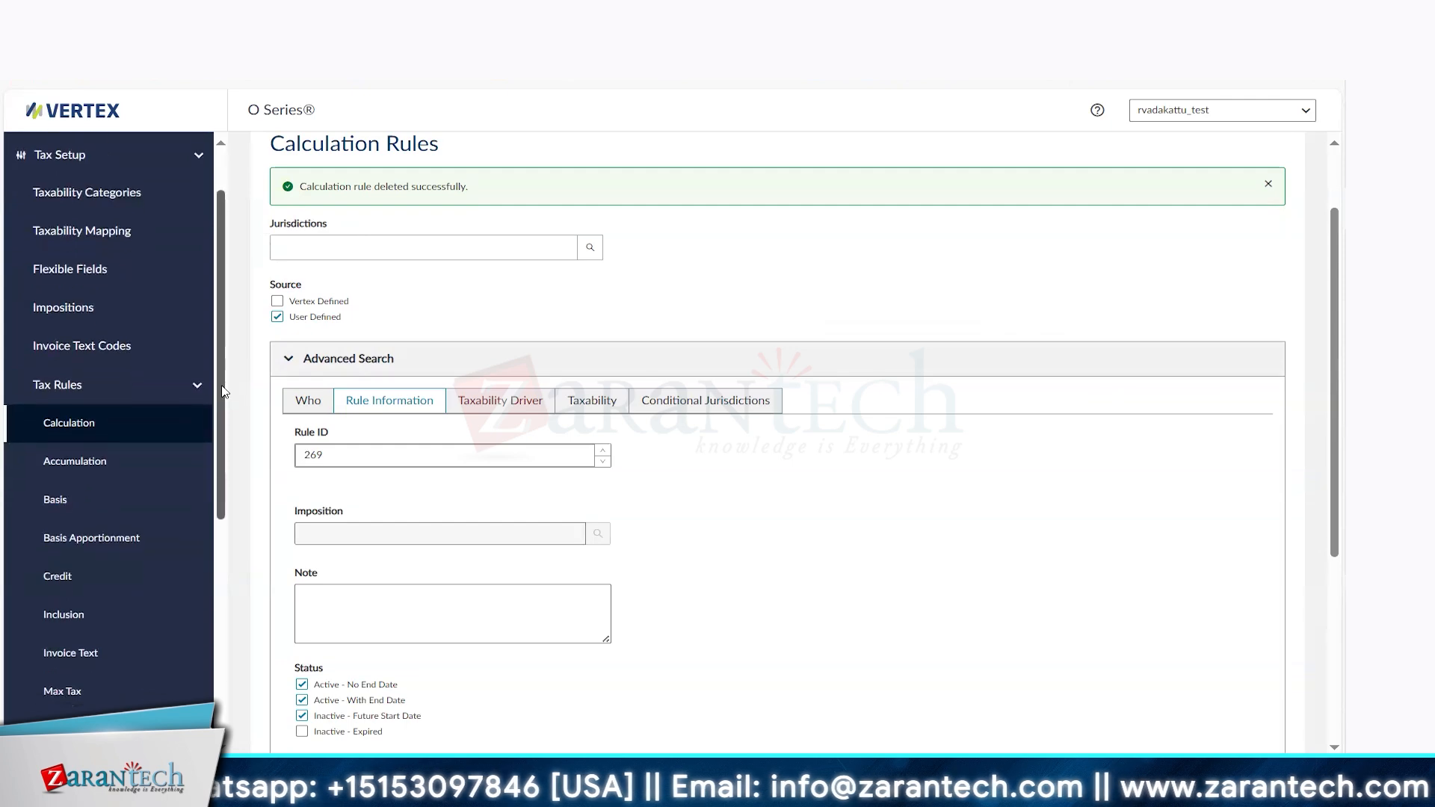
{"action": "left_click", "coordinate": [212, 394]}
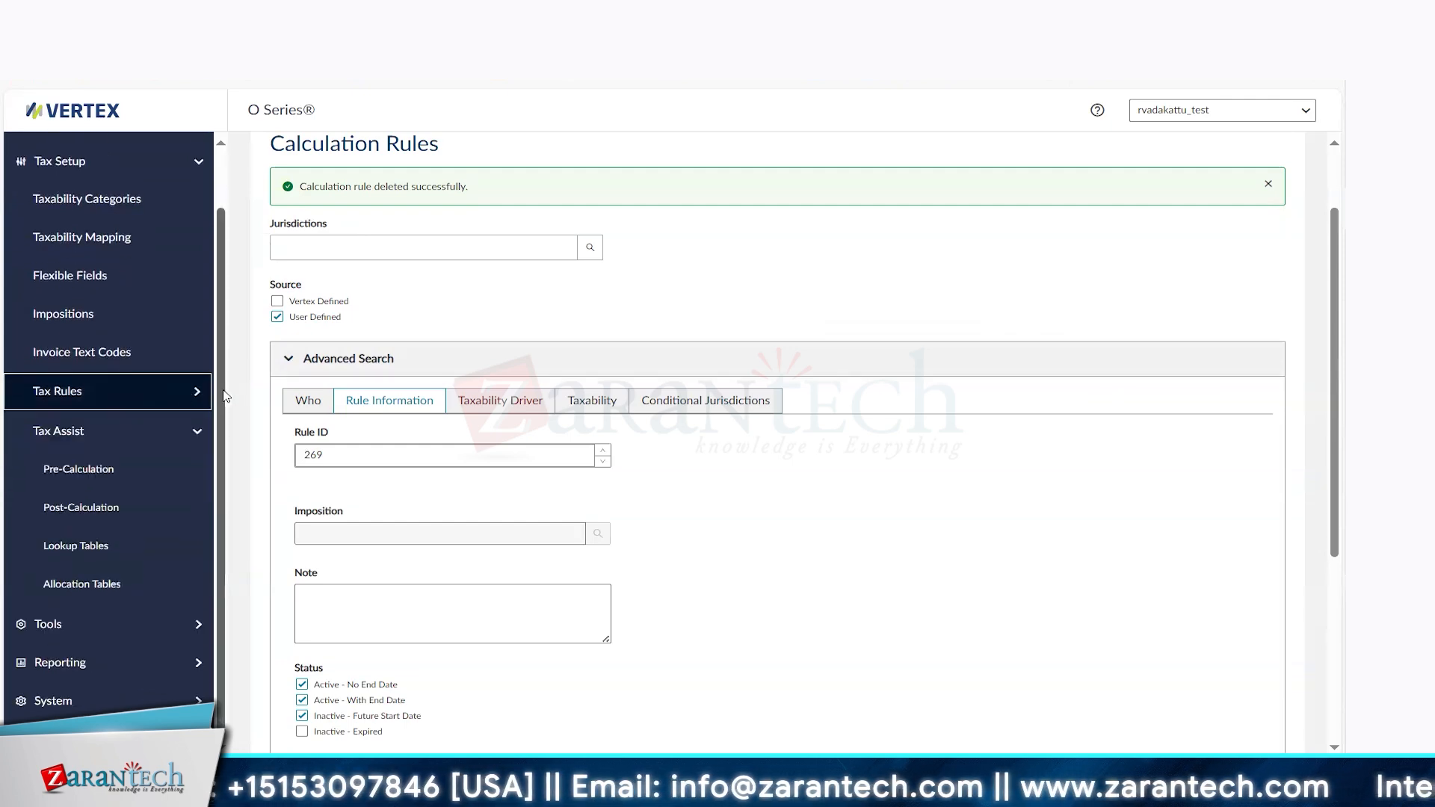
{"action": "scroll", "coordinate": [226, 297], "scroll_direction": "up", "scroll_amount": 1}
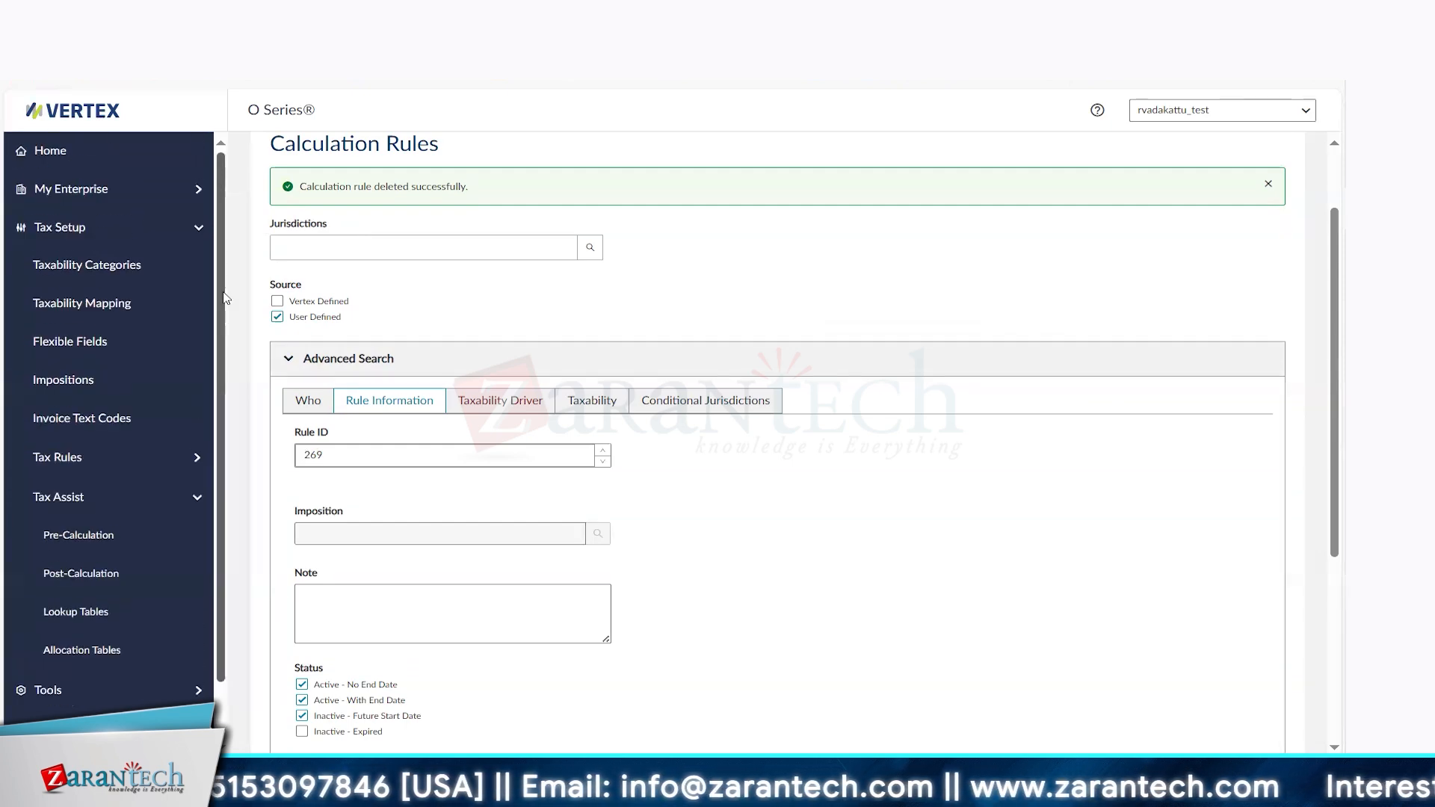
{"action": "left_click", "coordinate": [202, 227]}
{"action": "left_click", "coordinate": [196, 193]}
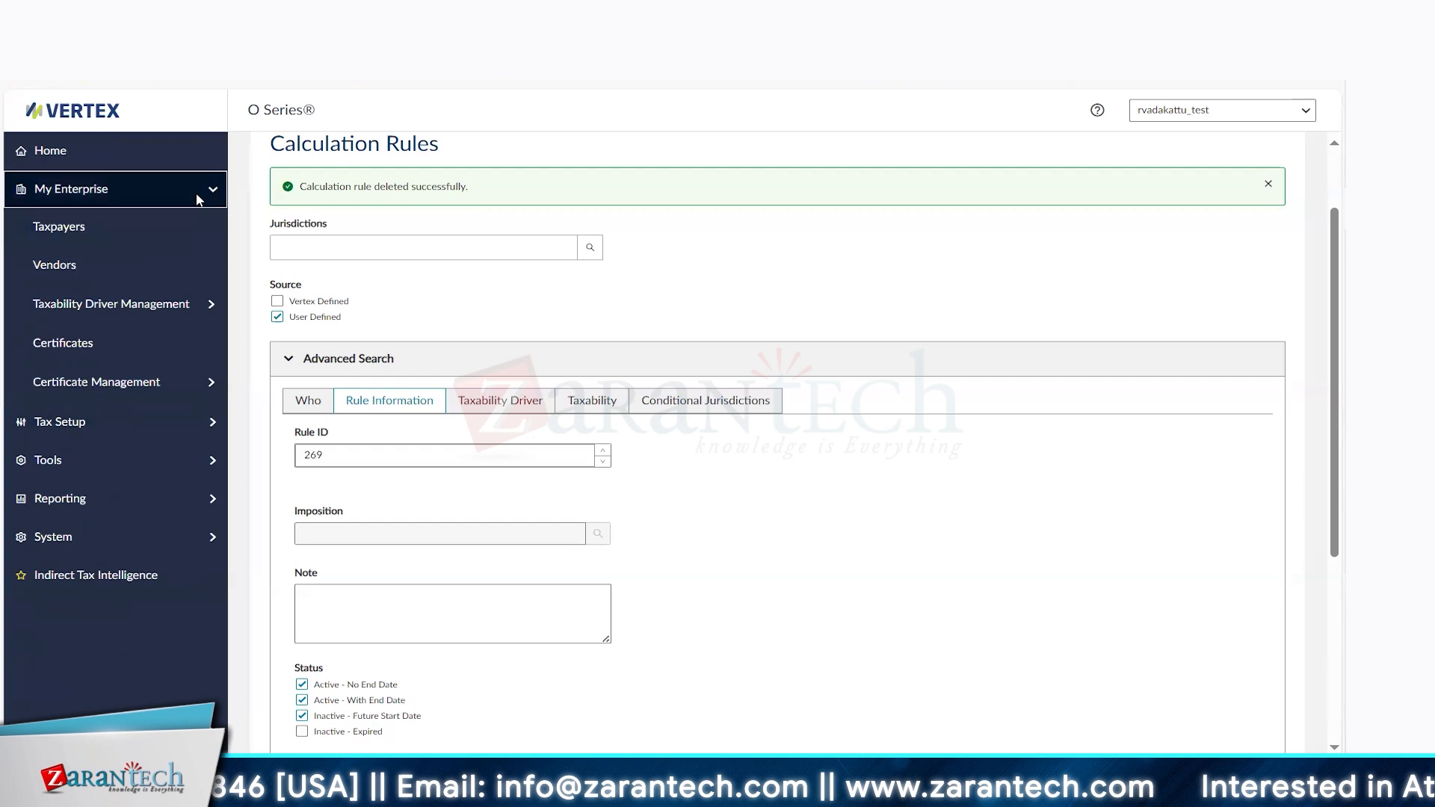
{"action": "left_click", "coordinate": [208, 305]}
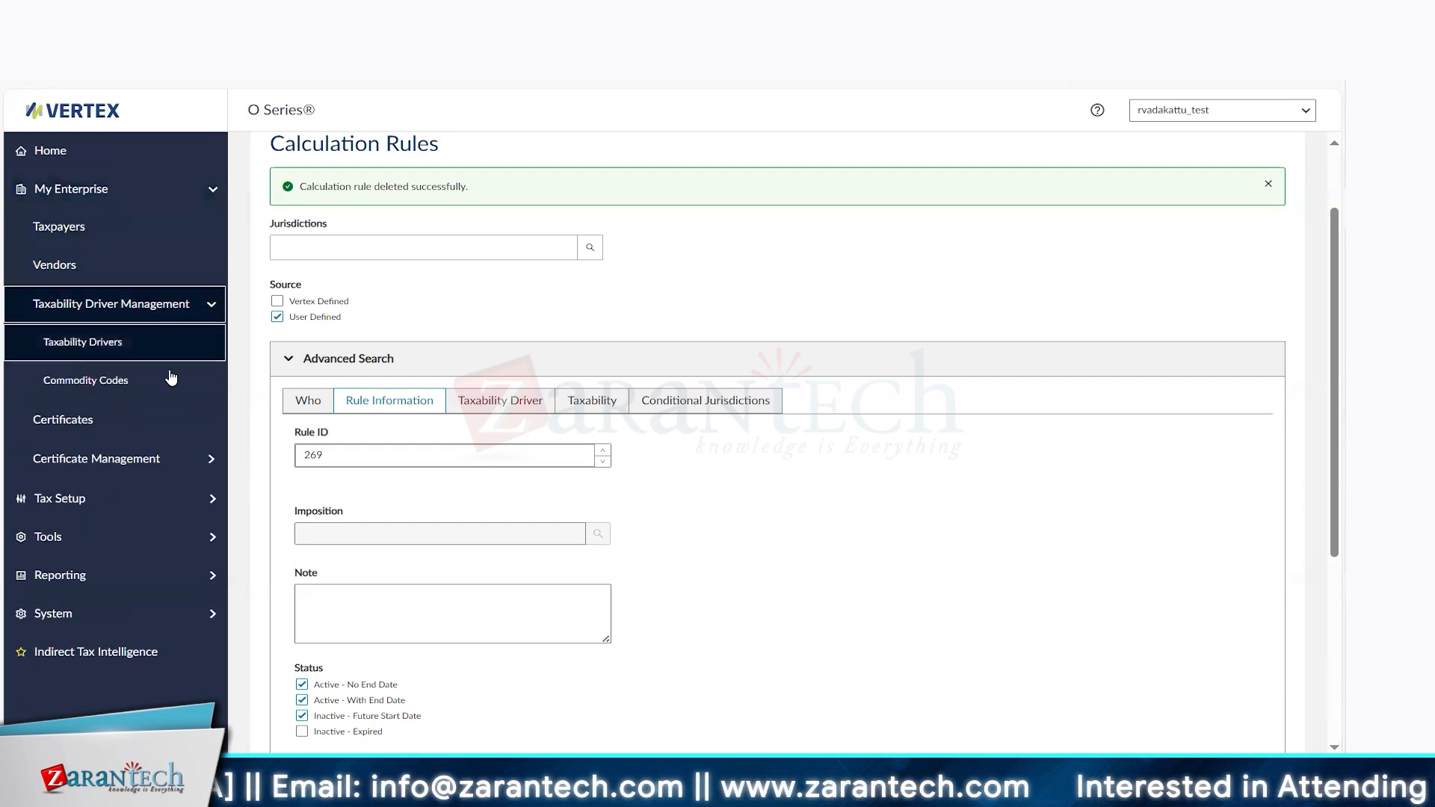
{"action": "left_click", "coordinate": [100, 343]}
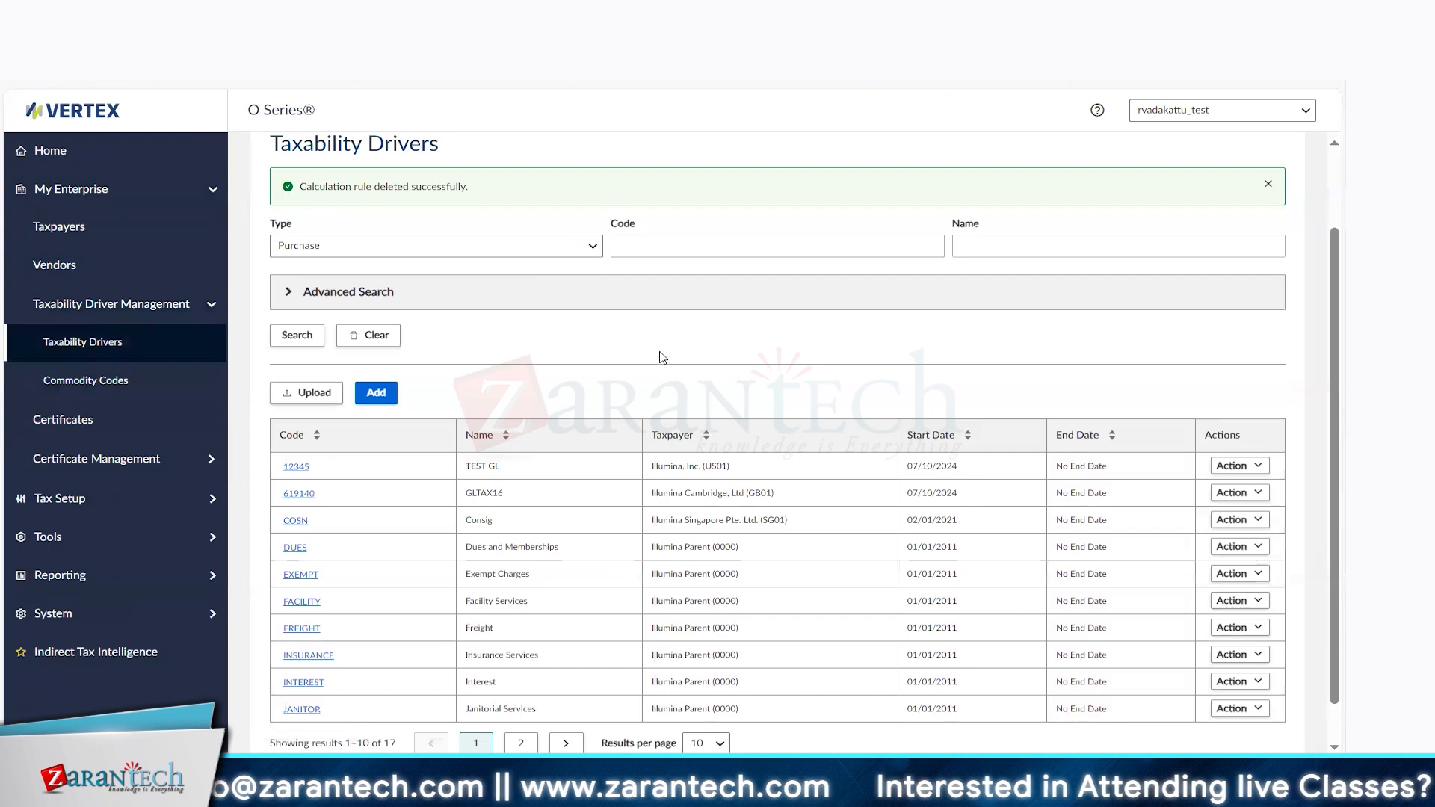
Search the taxability drivers with the type GL Account #, keeping the advanced search criteria expanded
{"action": "left_click", "coordinate": [592, 246]}
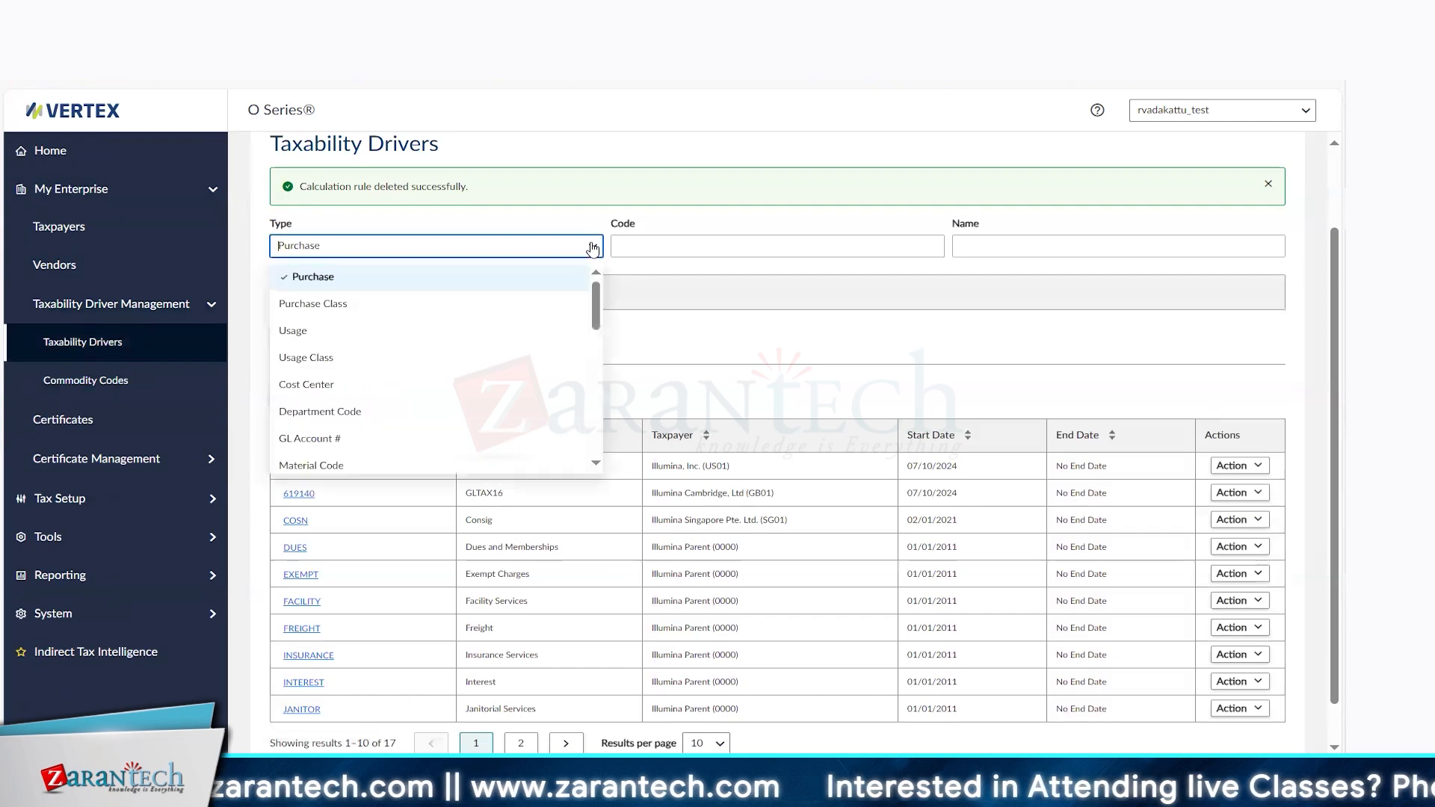
{"action": "left_click", "coordinate": [417, 438]}
{"action": "left_click", "coordinate": [347, 292]}
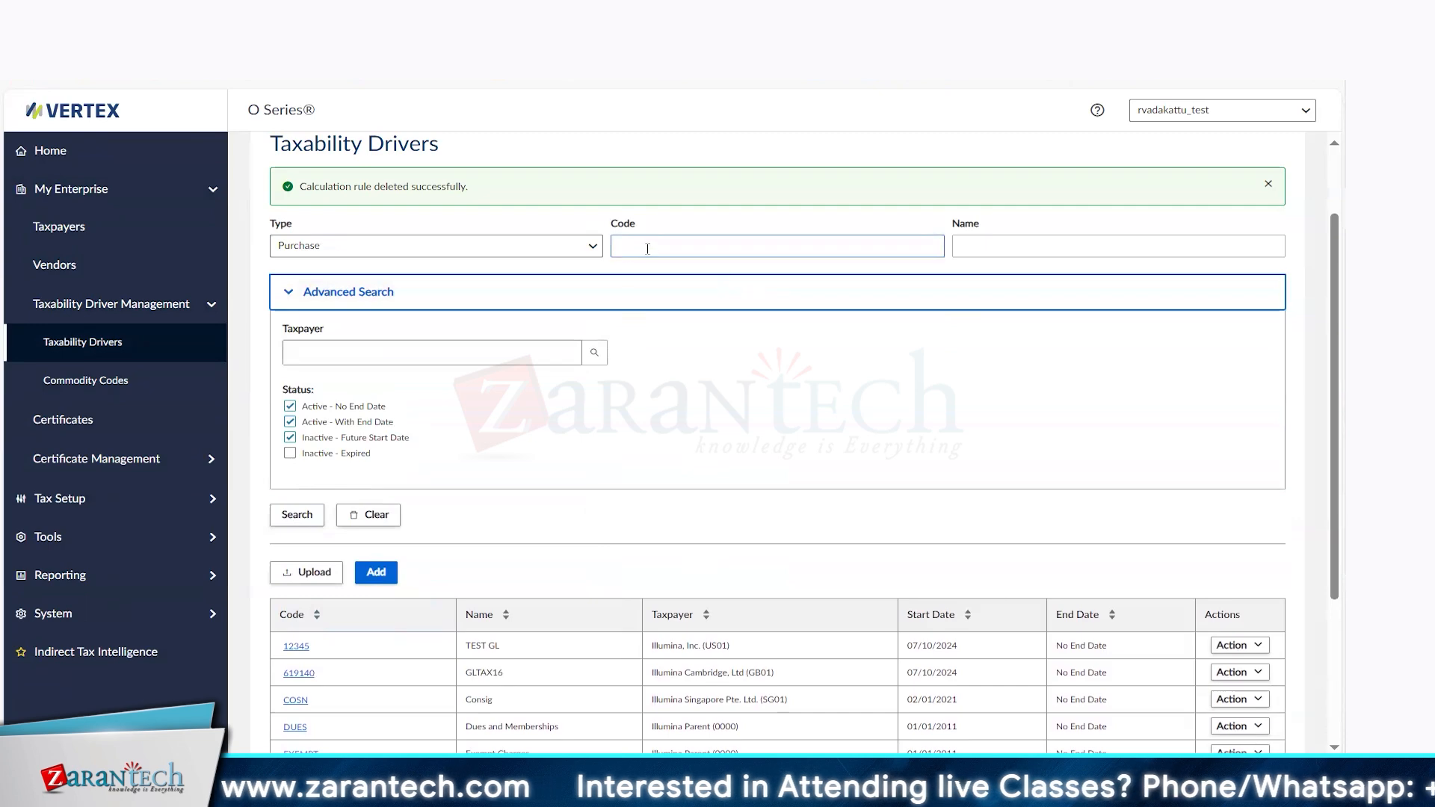
{"action": "left_click", "coordinate": [592, 246]}
{"action": "left_click", "coordinate": [480, 439]}
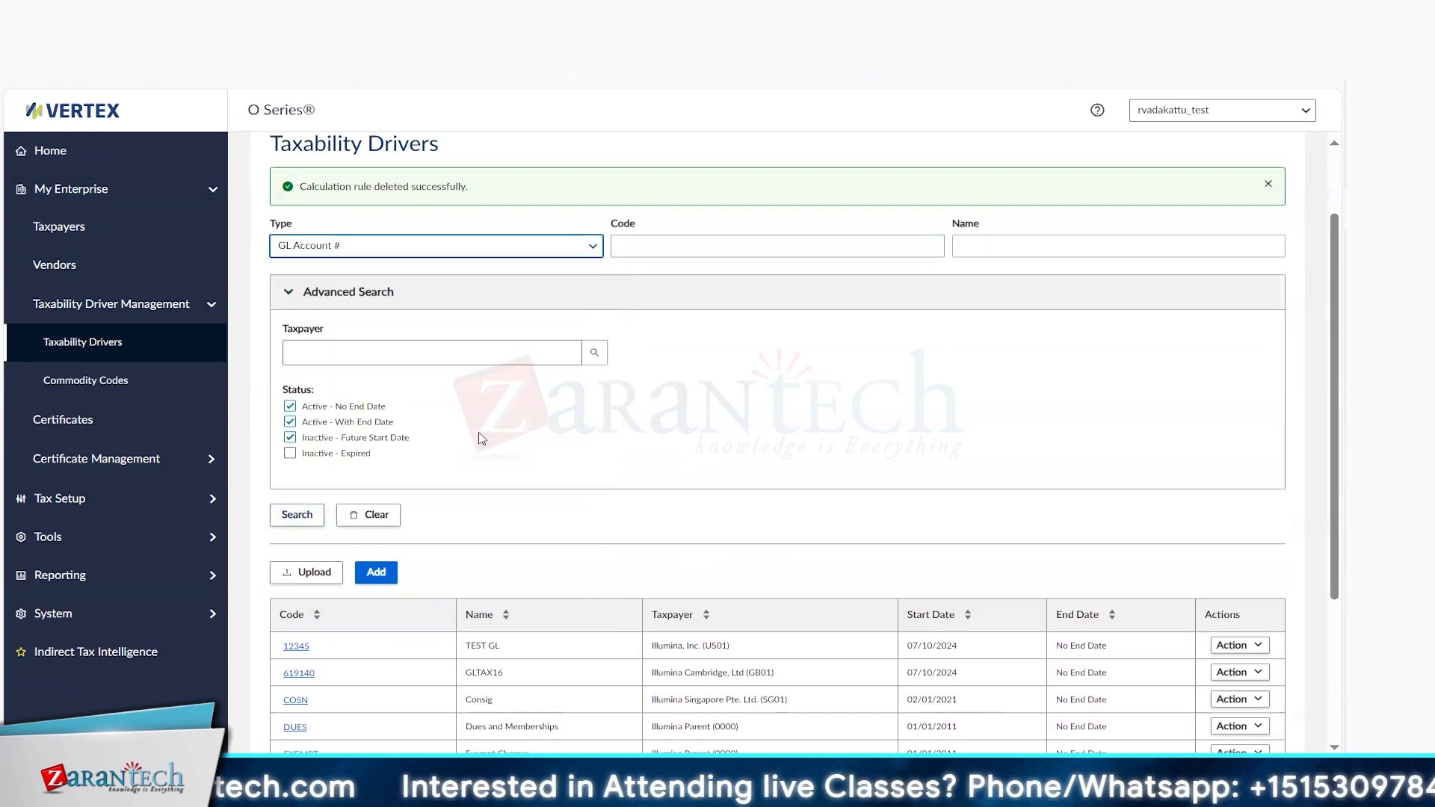
{"action": "left_click", "coordinate": [301, 518]}
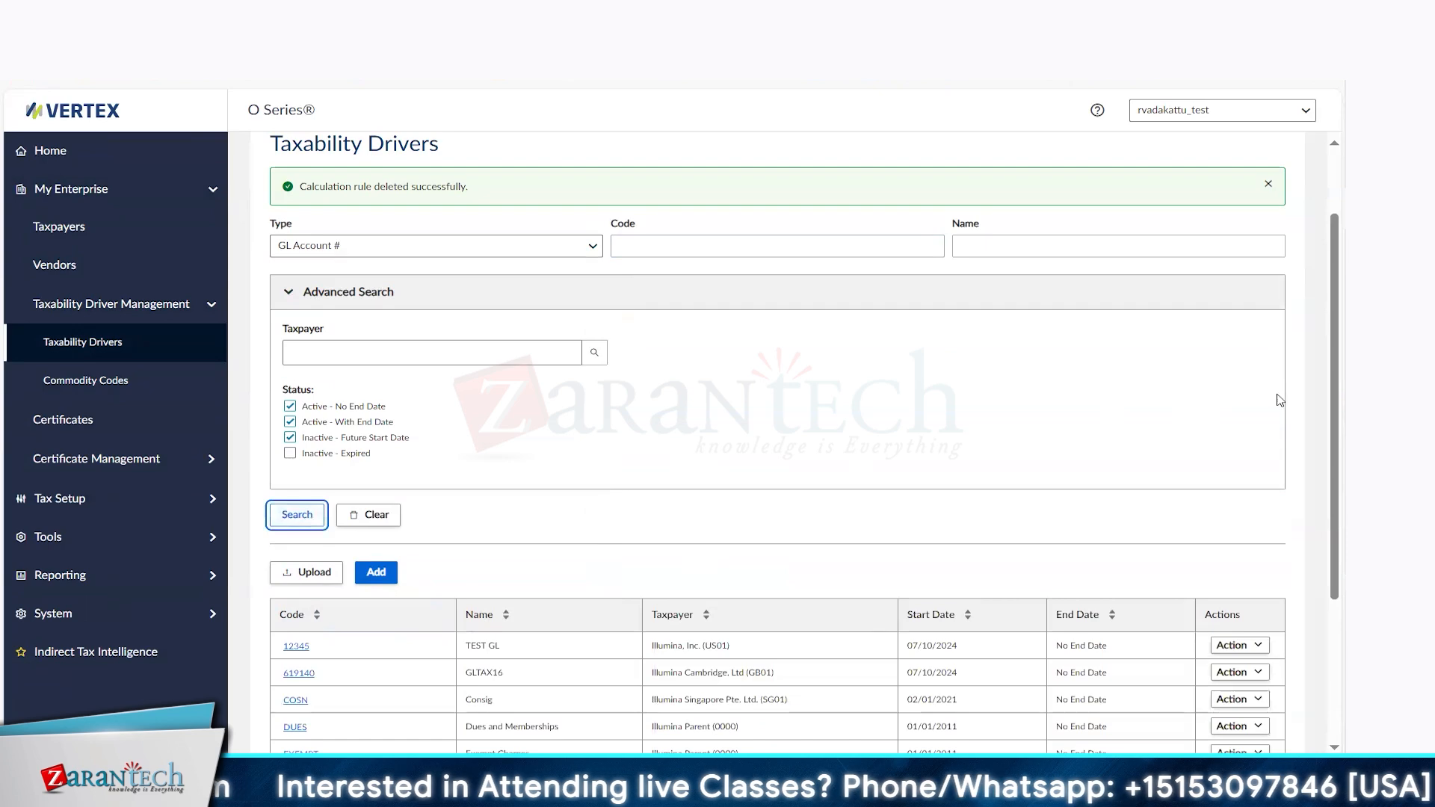
Delete the TEST GL taxability driver of Illumina, Inc. and confirm the deletion
{"action": "left_click_drag", "start_coordinate": [1337, 405], "coordinate": [1345, 504]}
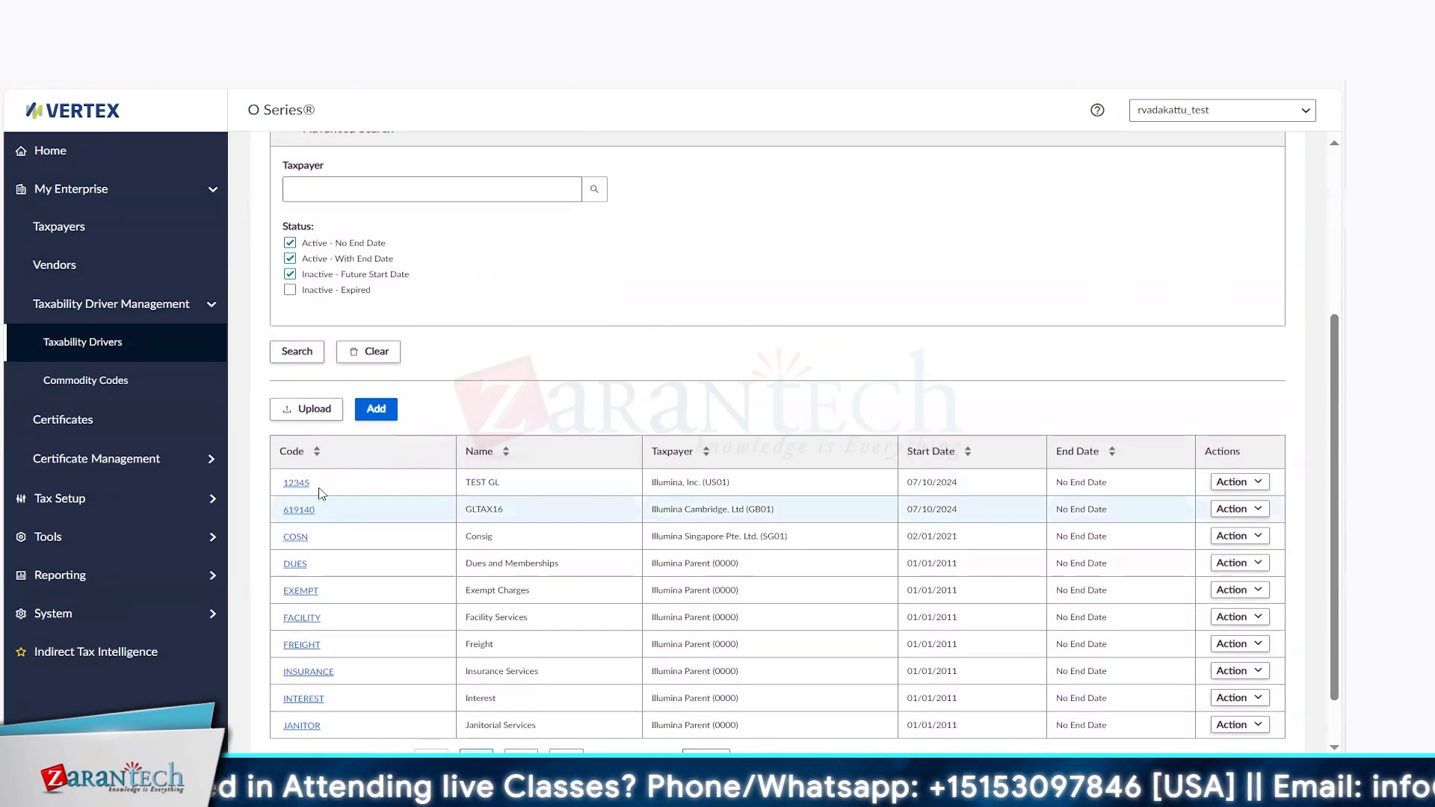
{"action": "left_click", "coordinate": [1246, 483]}
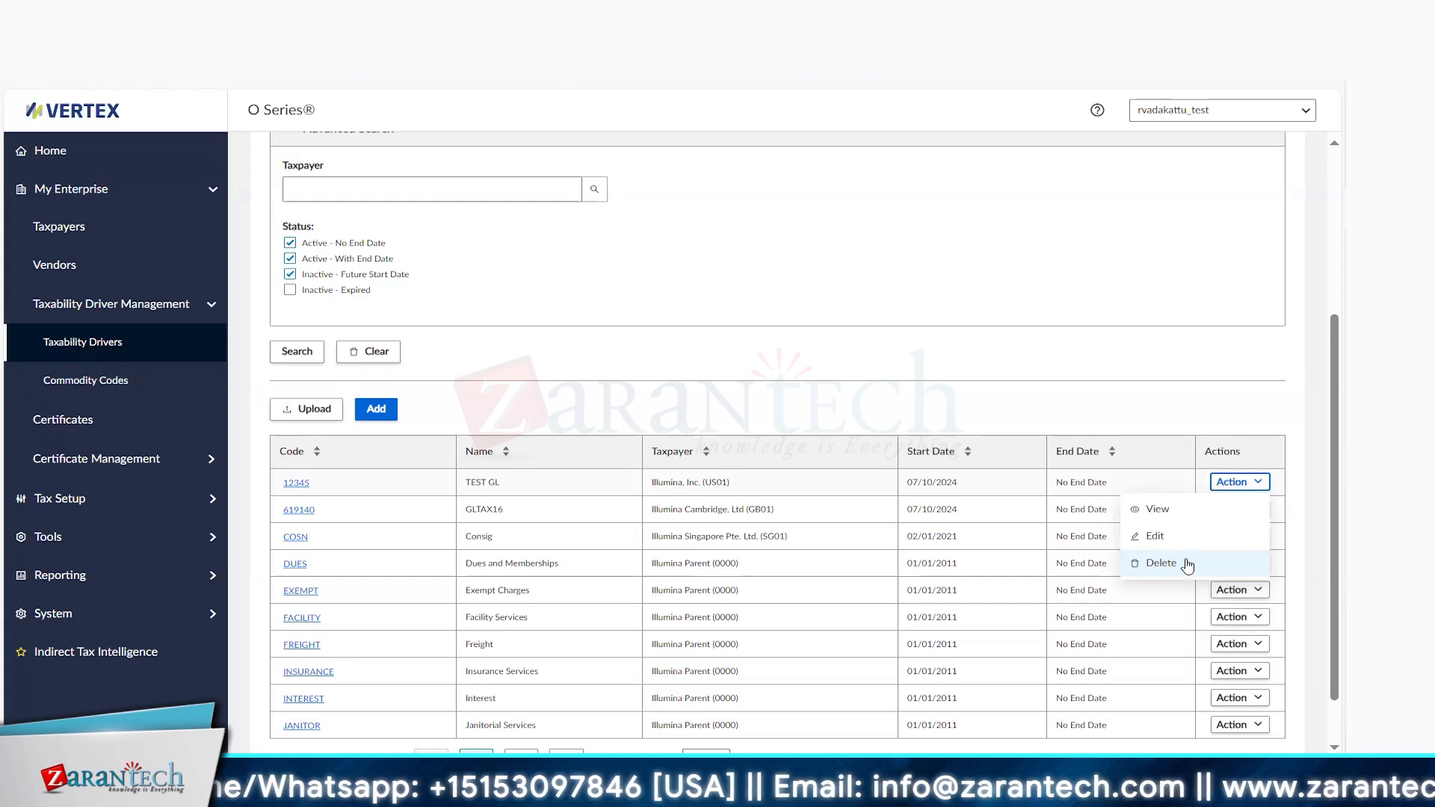
{"action": "left_click", "coordinate": [1187, 566]}
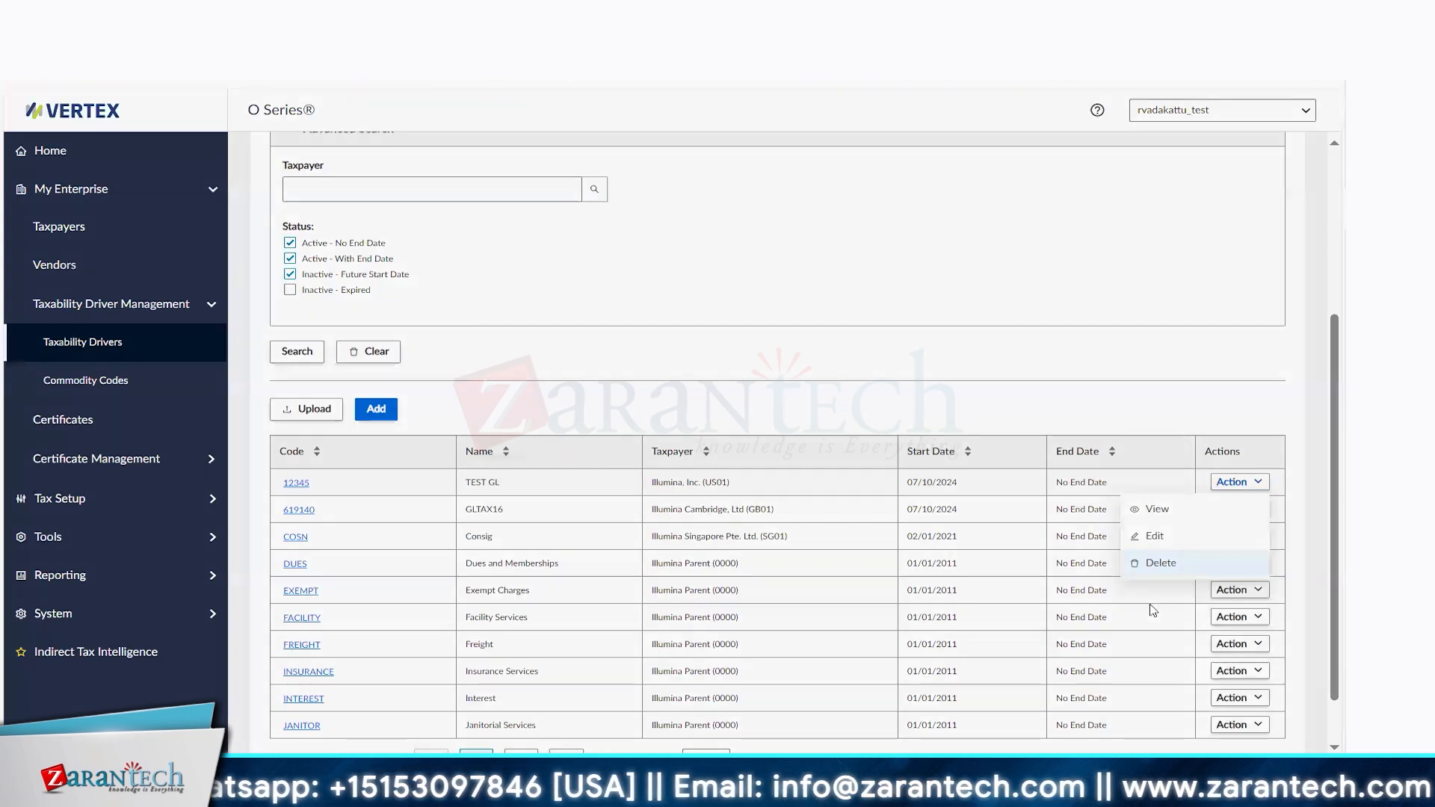
{"action": "left_click", "coordinate": [521, 468]}
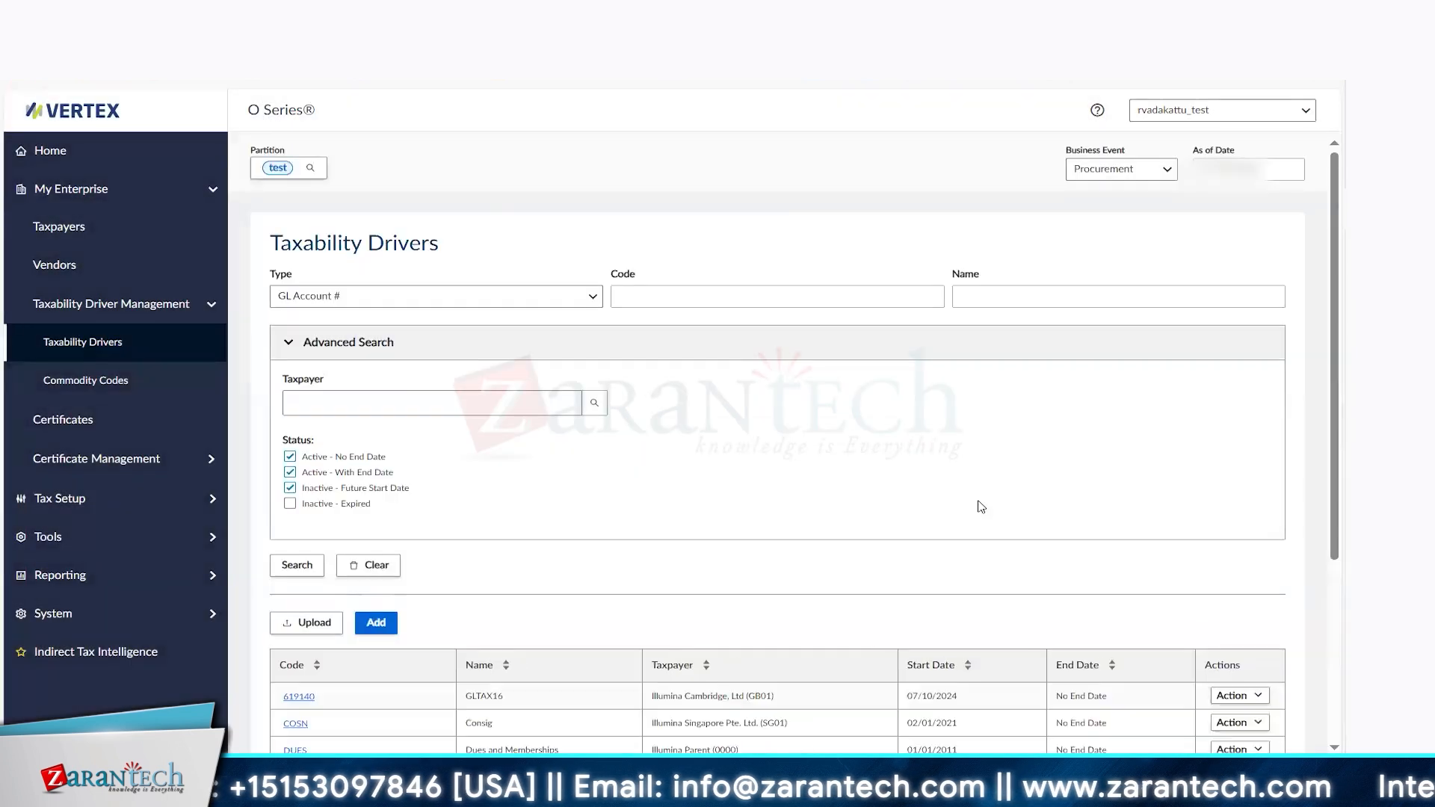
Delete the GLTAX16 taxability driver of Illumina Cambridge, Ltd and confirm the deletion
{"action": "left_click", "coordinate": [1242, 695]}
{"action": "left_click", "coordinate": [1190, 670]}
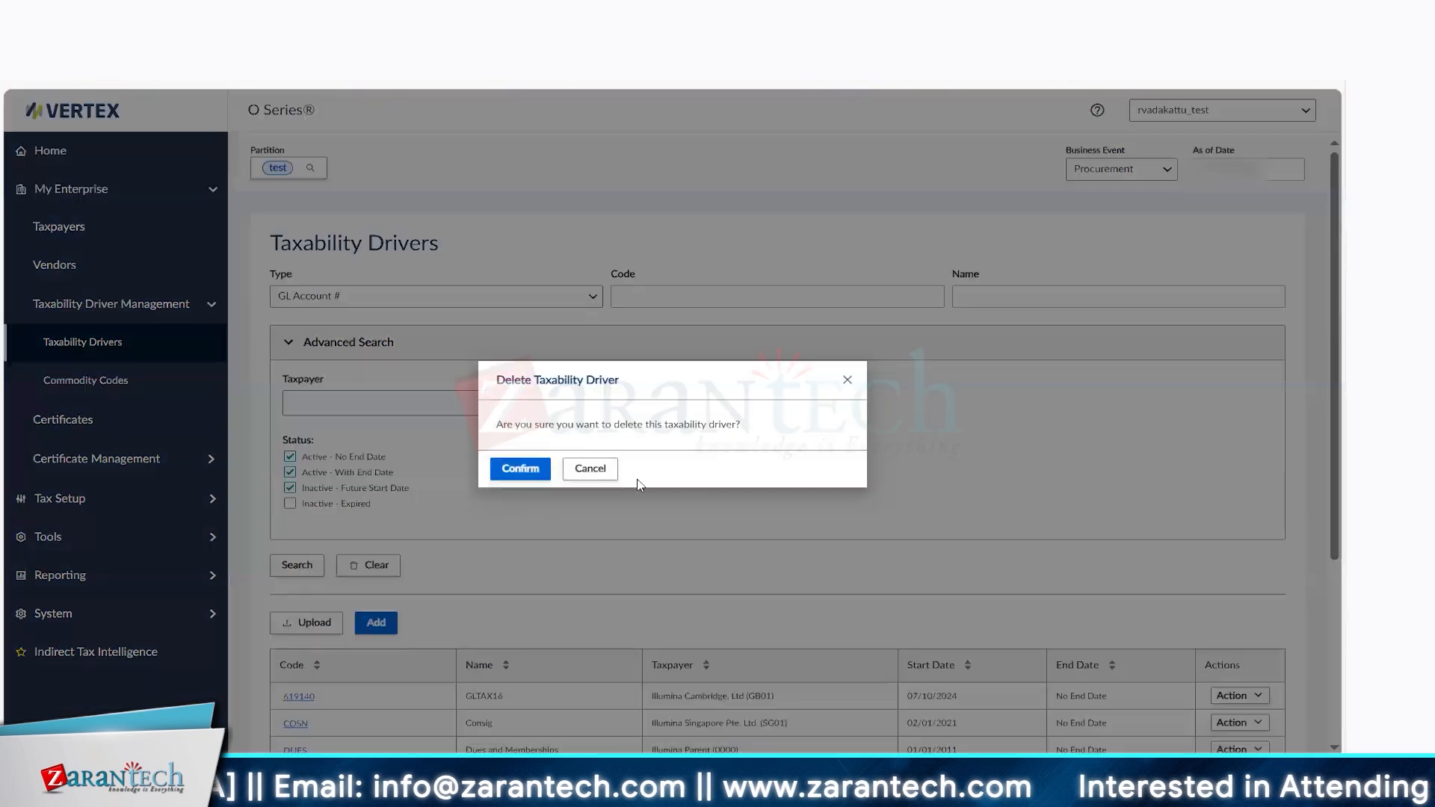
{"action": "left_click", "coordinate": [528, 472]}
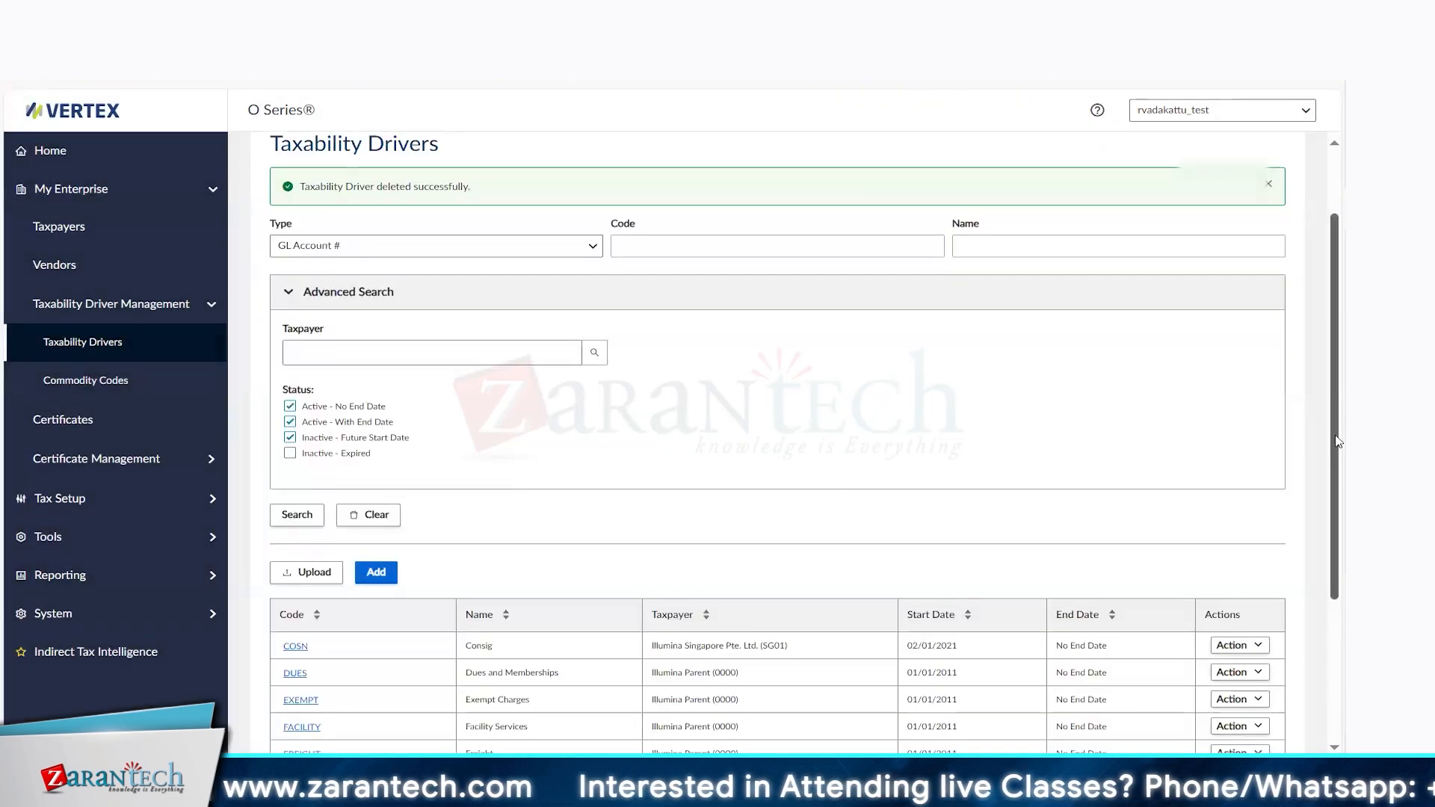
{"action": "left_click_drag", "start_coordinate": [1335, 439], "coordinate": [1337, 338]}
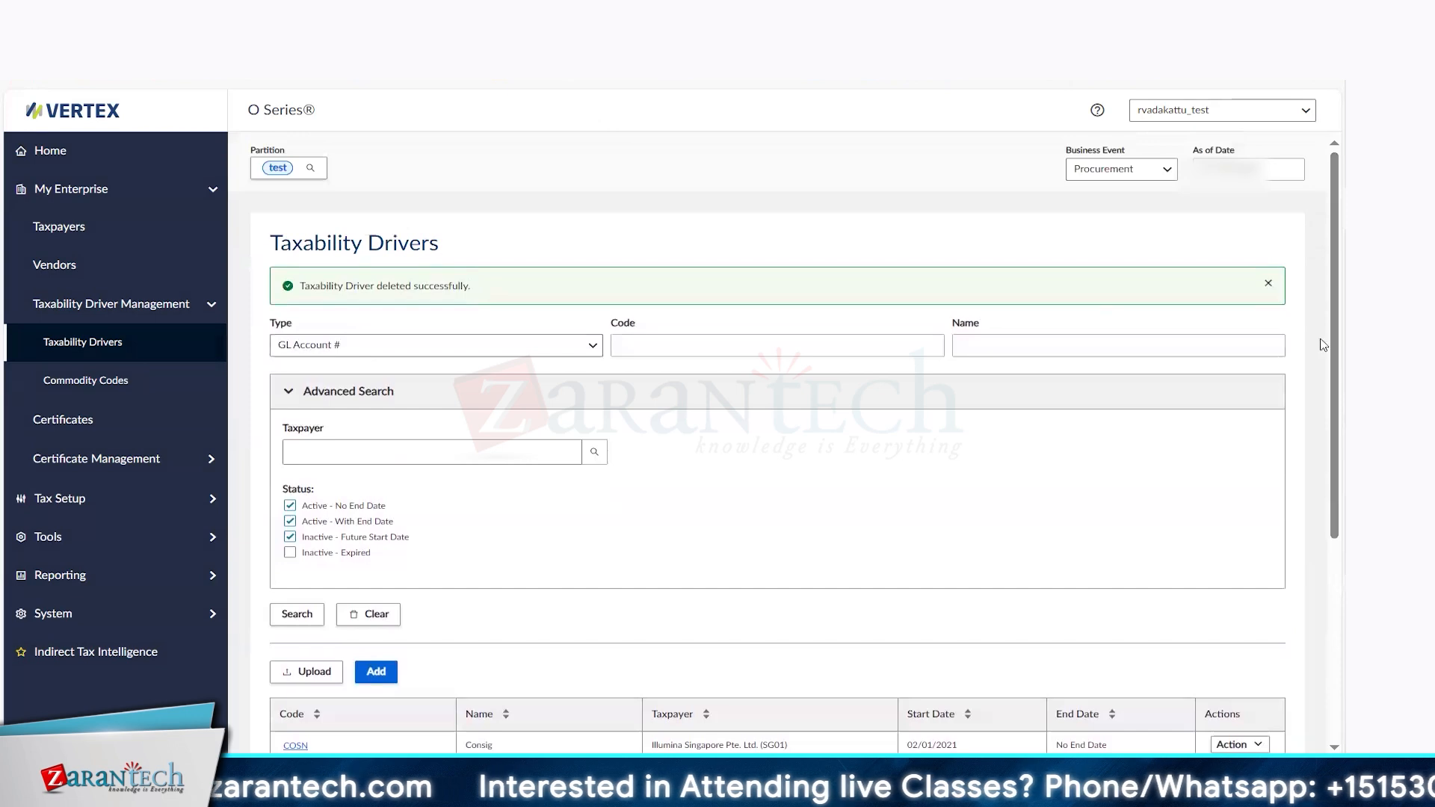
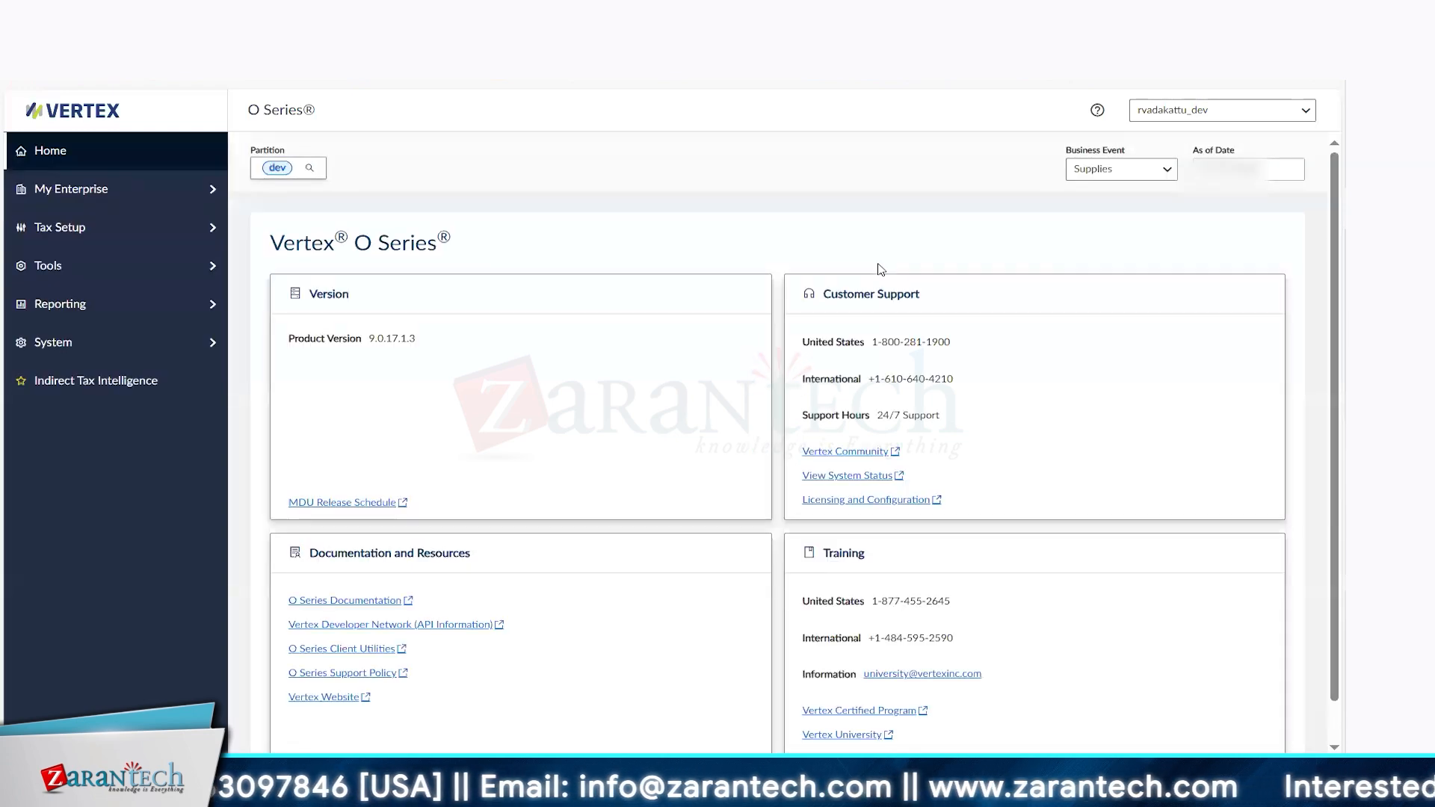
Open the Single Transaction page of the Transaction Tester in the dev partition
{"action": "left_click", "coordinate": [207, 197]}
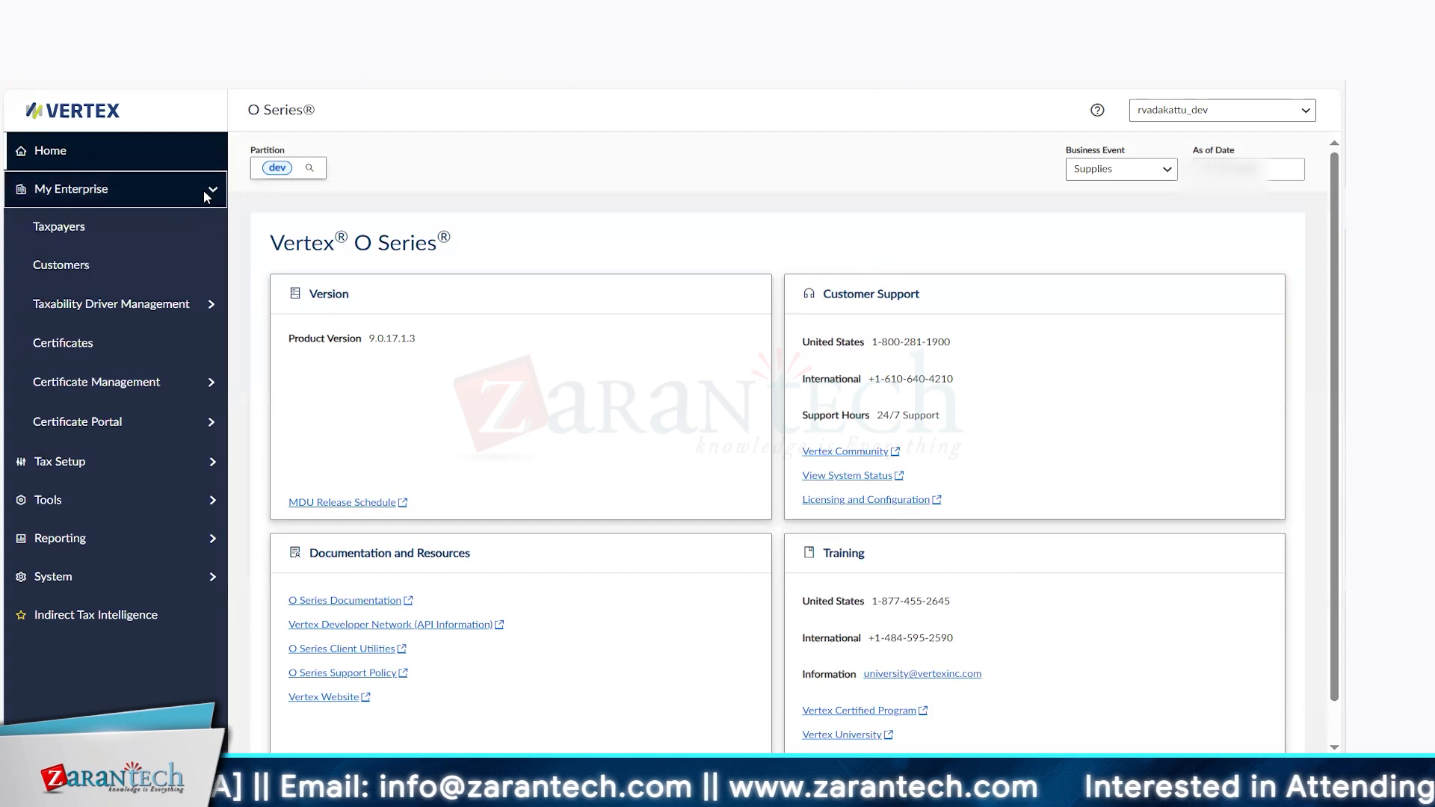
{"action": "left_click", "coordinate": [207, 501]}
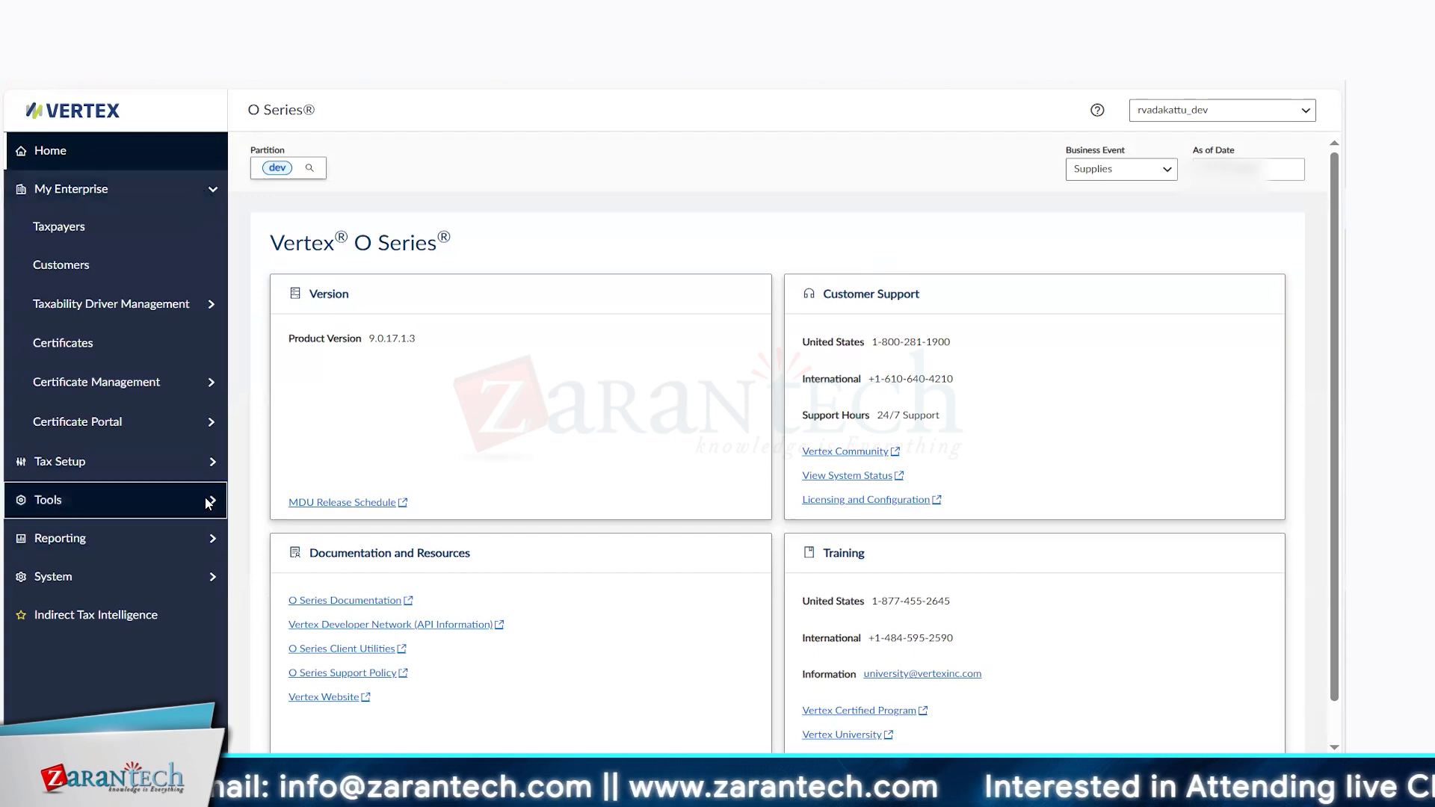
{"action": "left_click", "coordinate": [172, 544]}
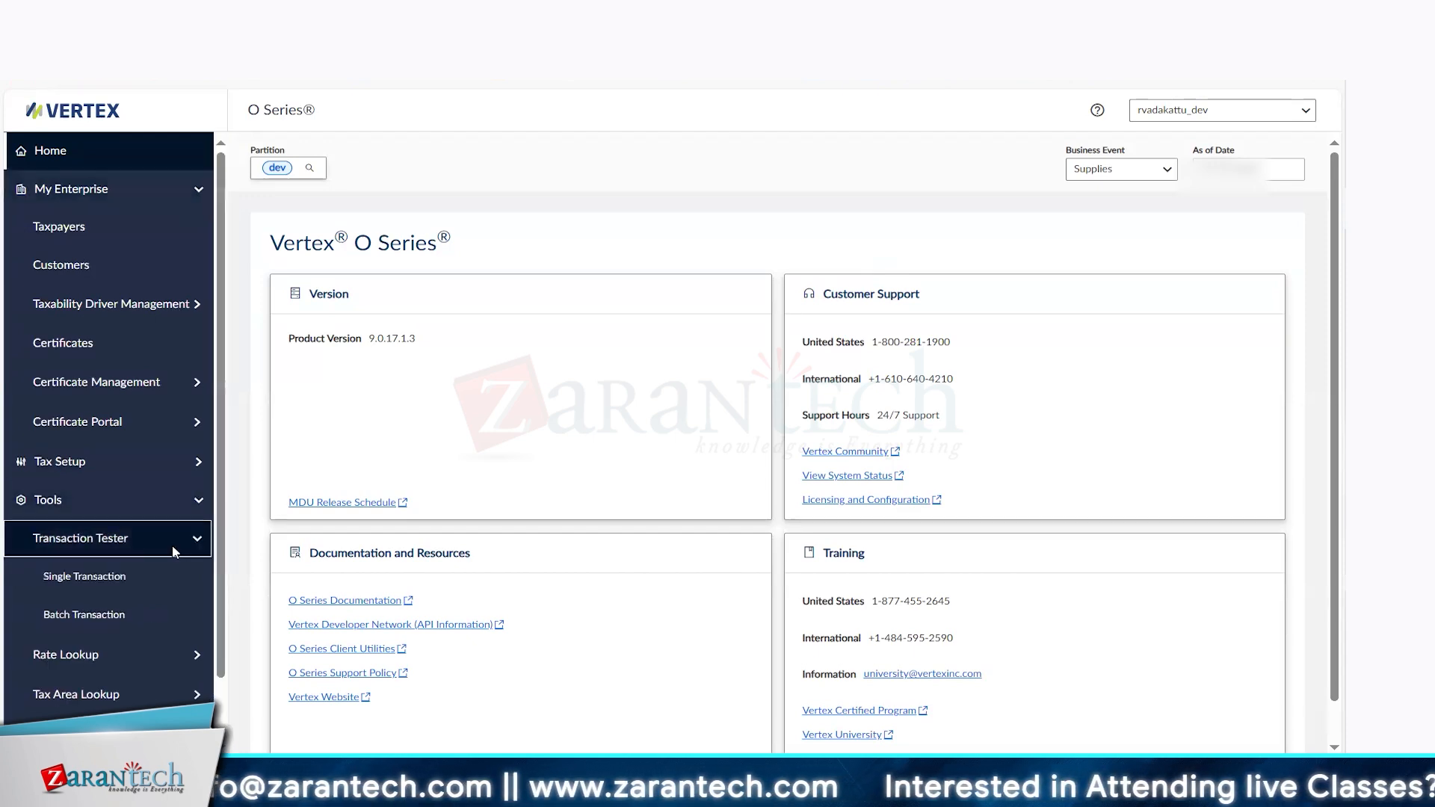
{"action": "left_click", "coordinate": [113, 587]}
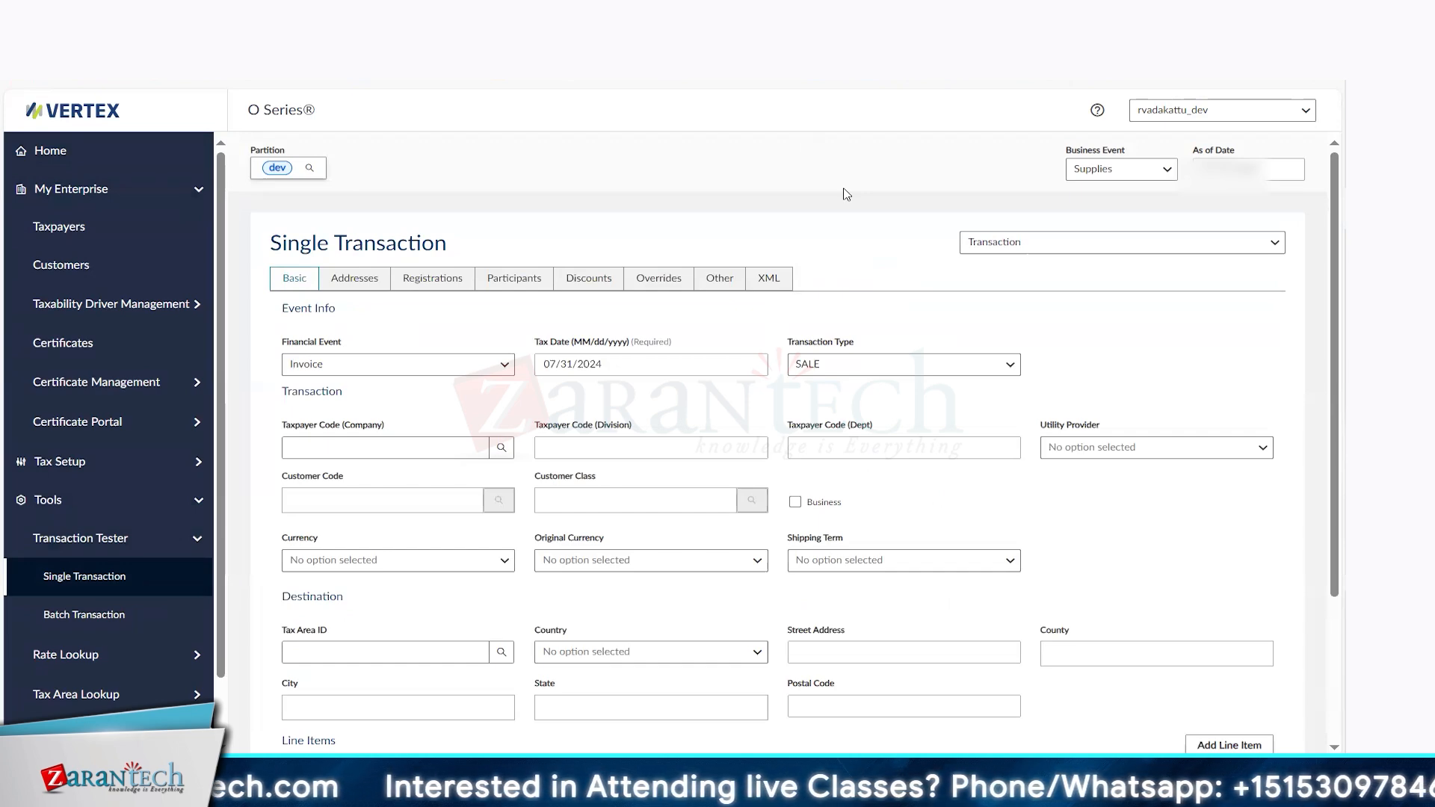
Enter GB01 as the division taxpayer code and set the destination country to UNITED KINGDOM
{"action": "left_click", "coordinate": [602, 446]}
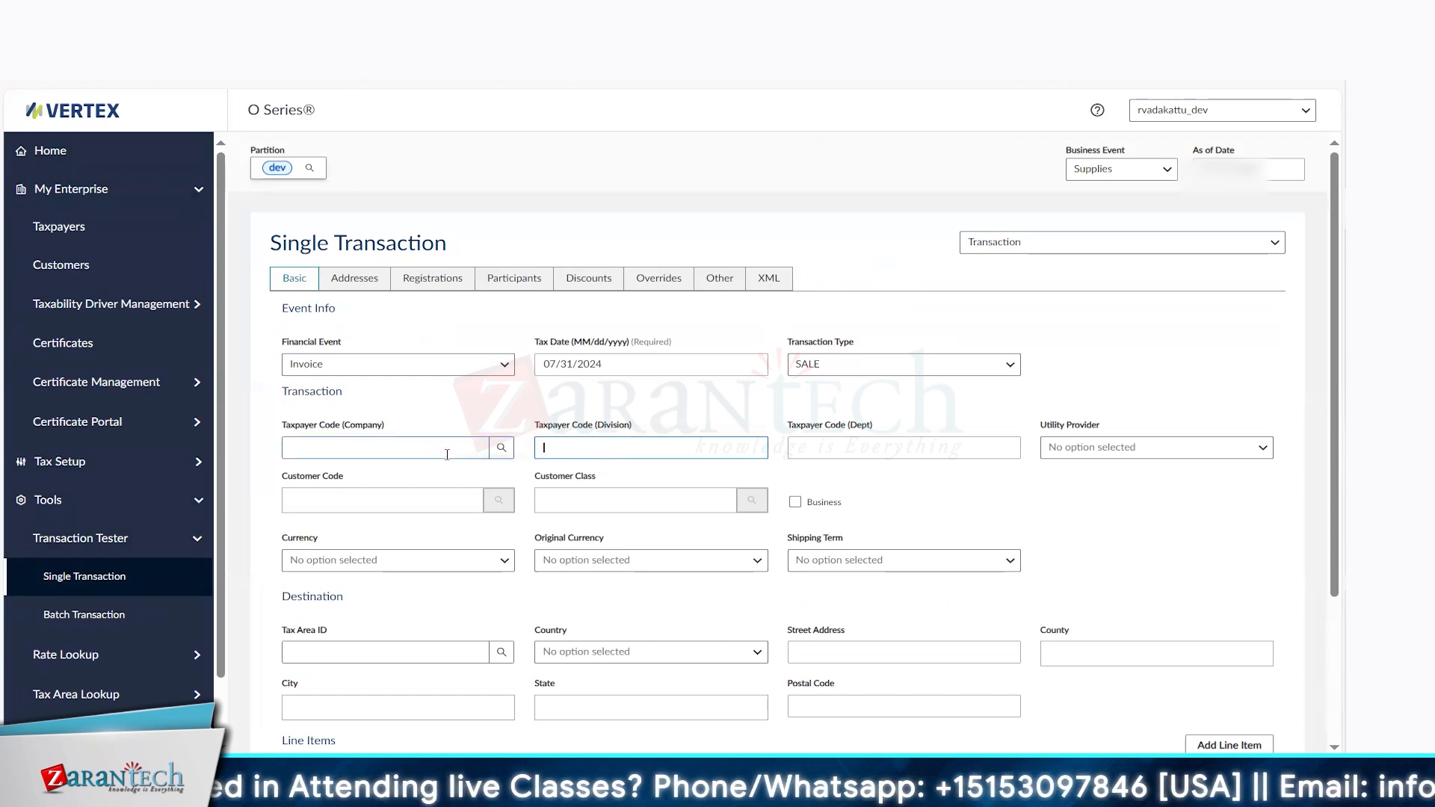
{"action": "type", "text": "GB01"}
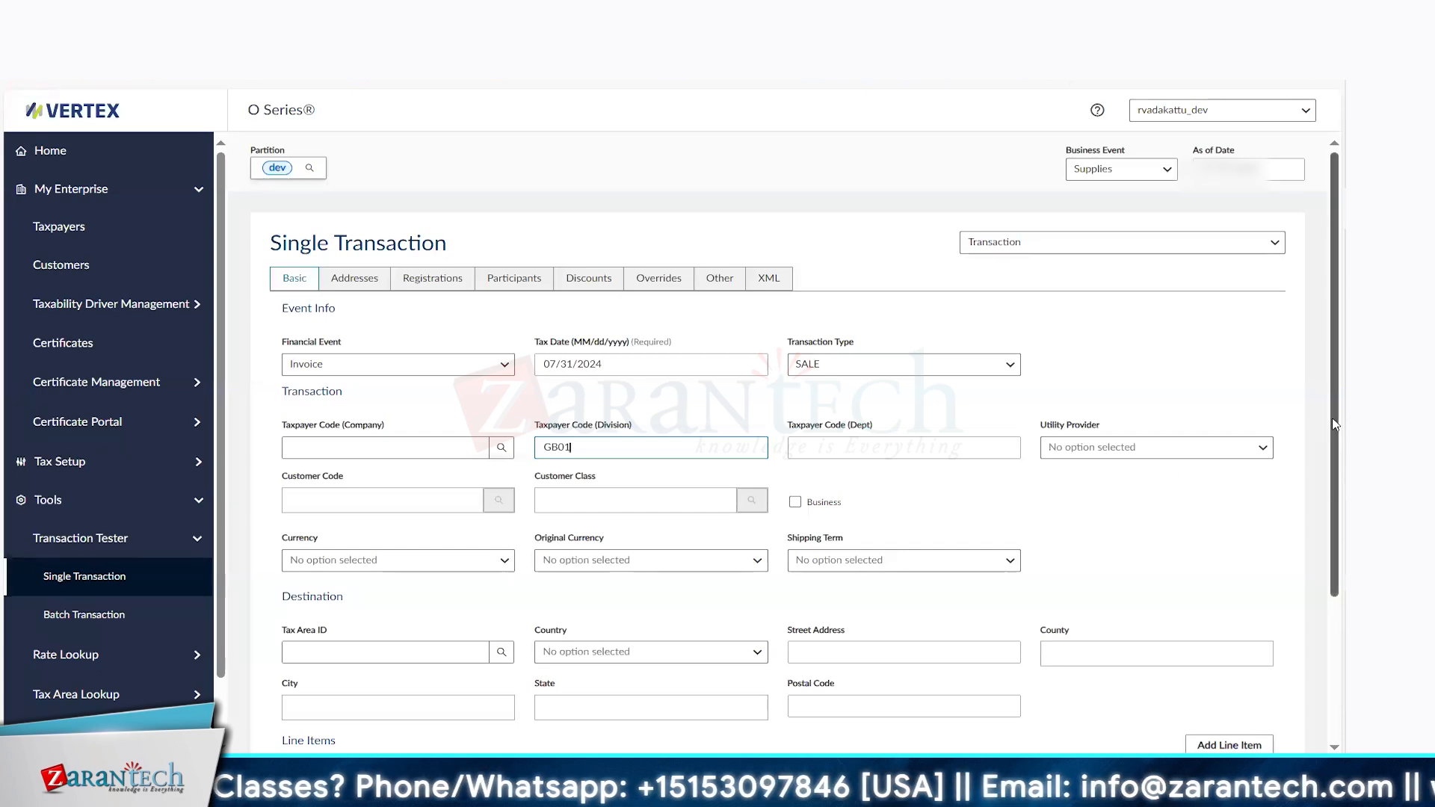
{"action": "left_click_drag", "start_coordinate": [1336, 424], "coordinate": [1336, 532]}
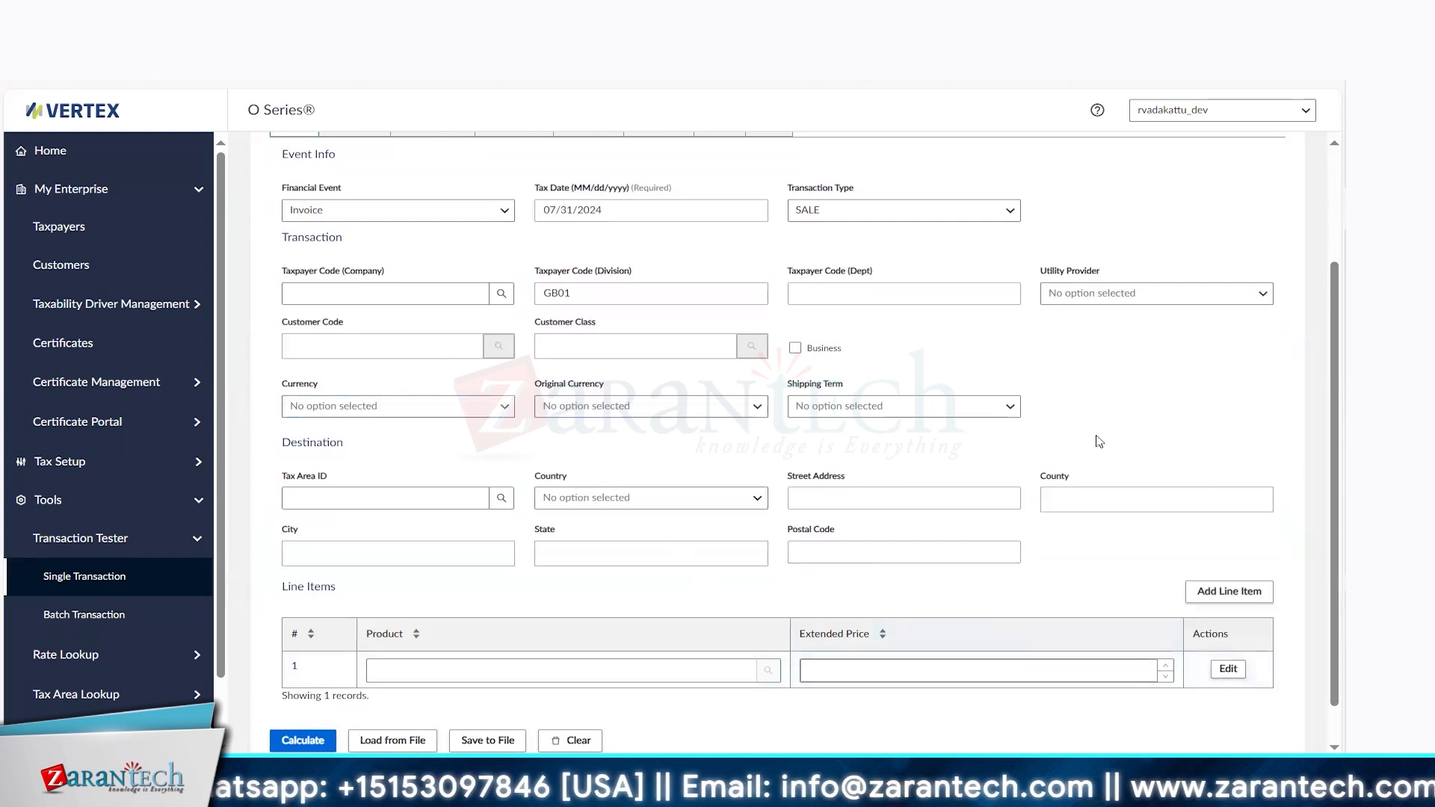
{"action": "left_click", "coordinate": [624, 506]}
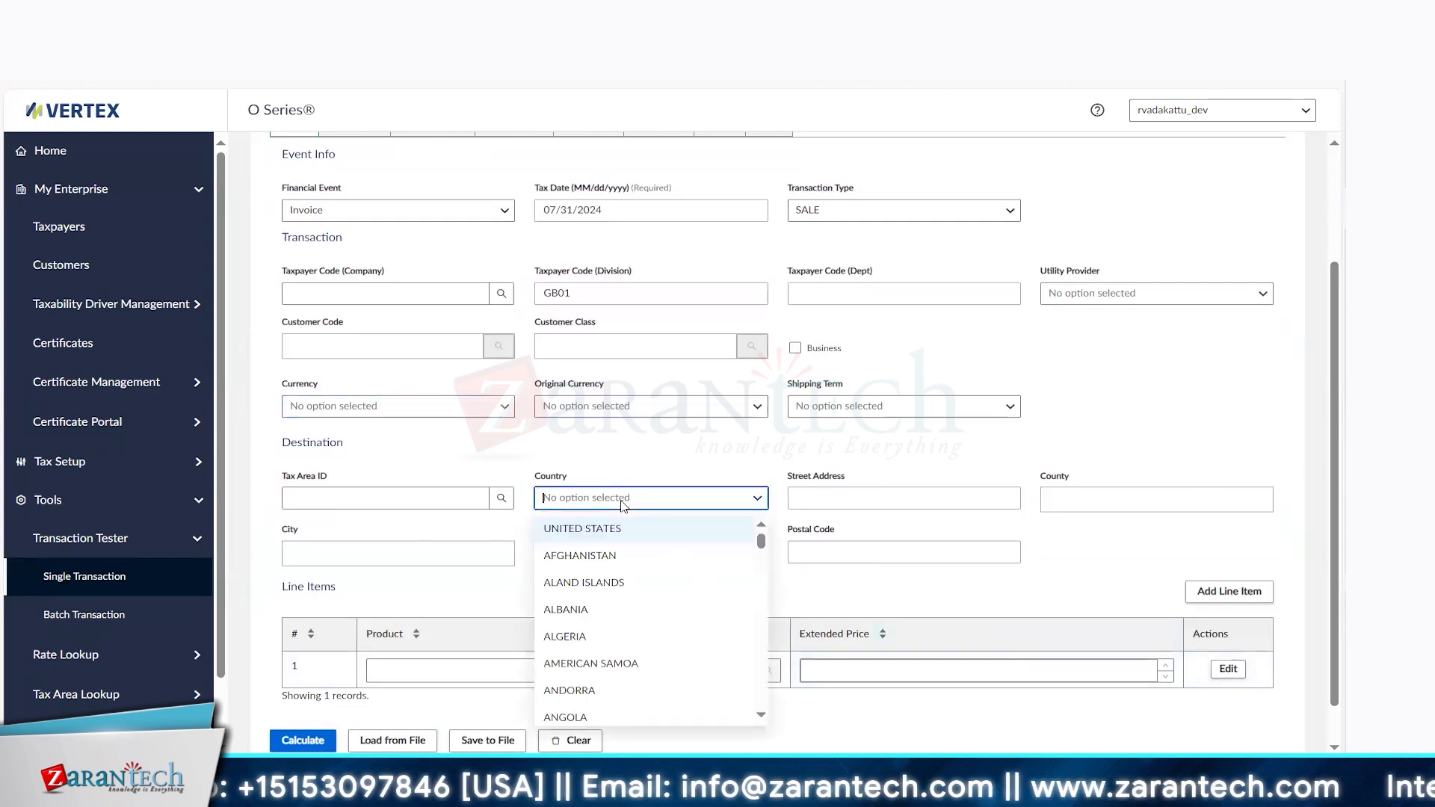
{"action": "type", "text": "uni"}
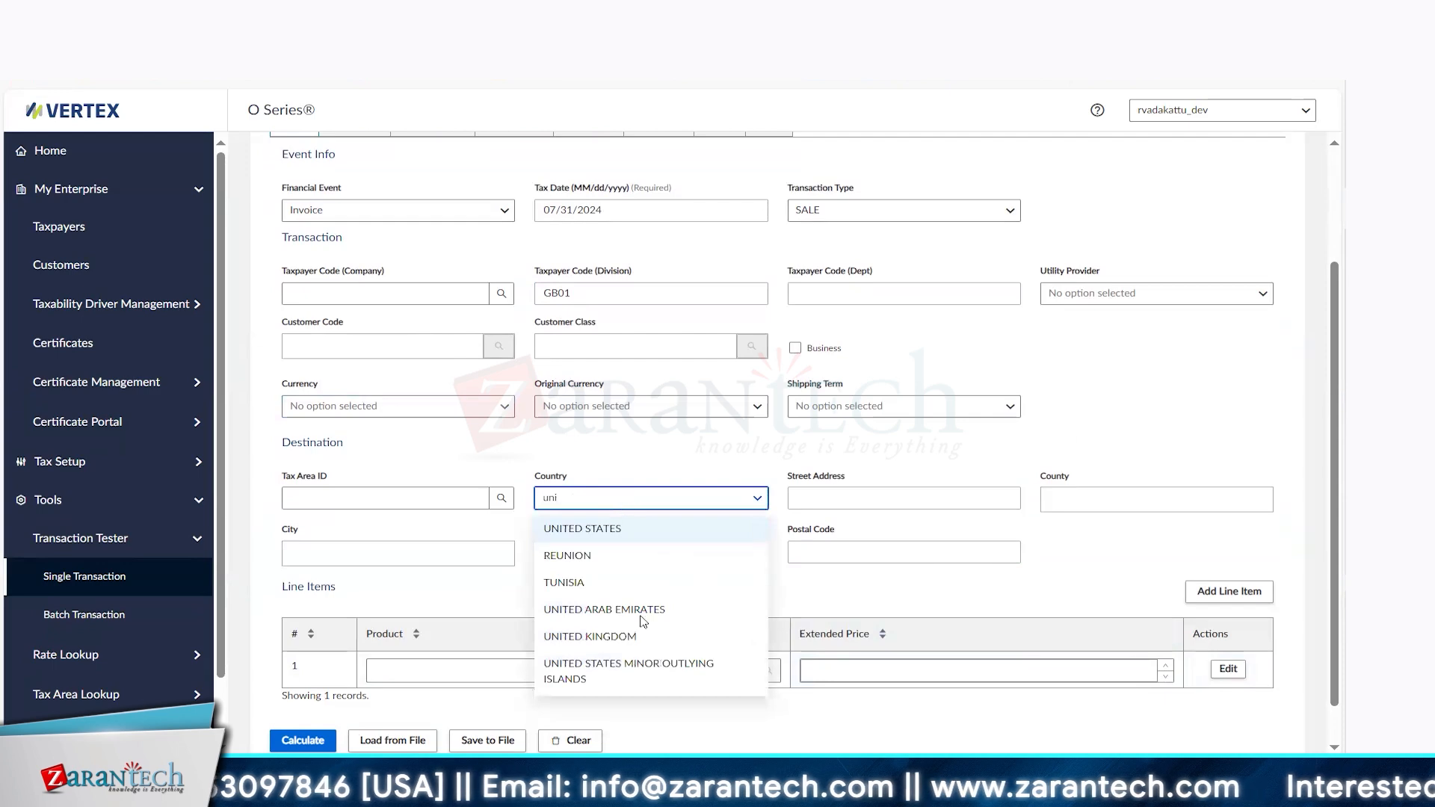
{"action": "left_click", "coordinate": [654, 635]}
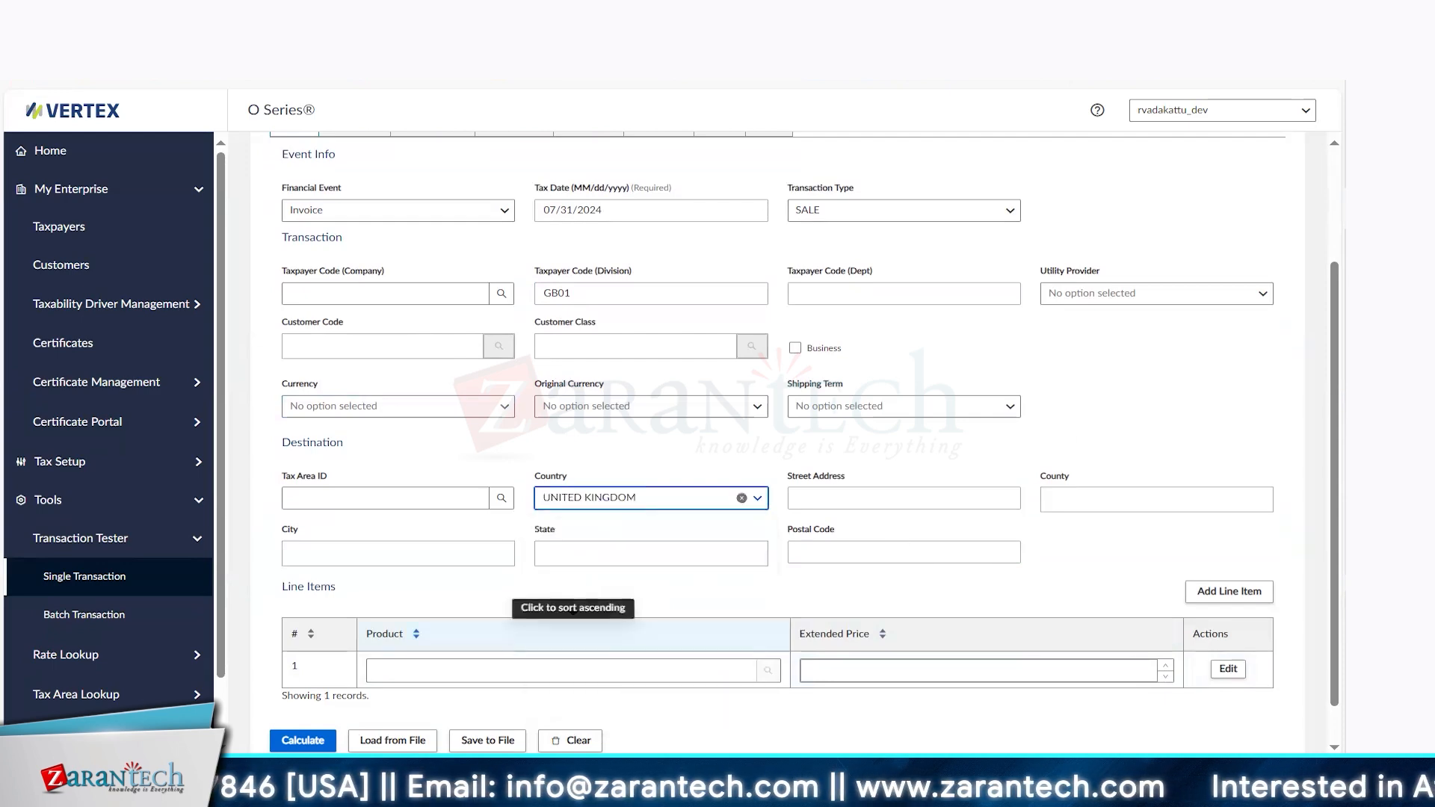
Enter 10 as the first line item's extended price and try to calculate the transaction's tax
{"action": "left_click", "coordinate": [1339, 566]}
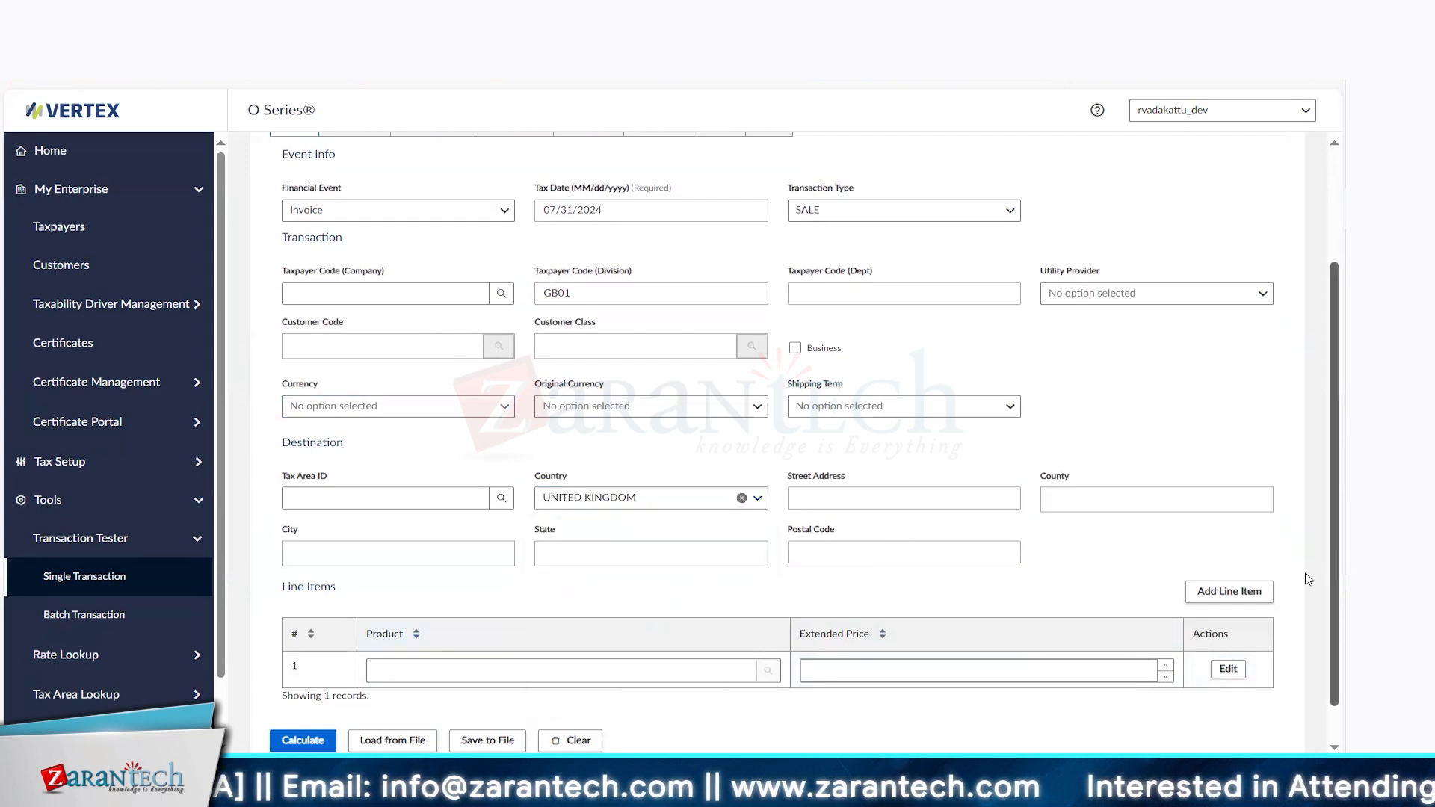
{"action": "left_click", "coordinate": [882, 668]}
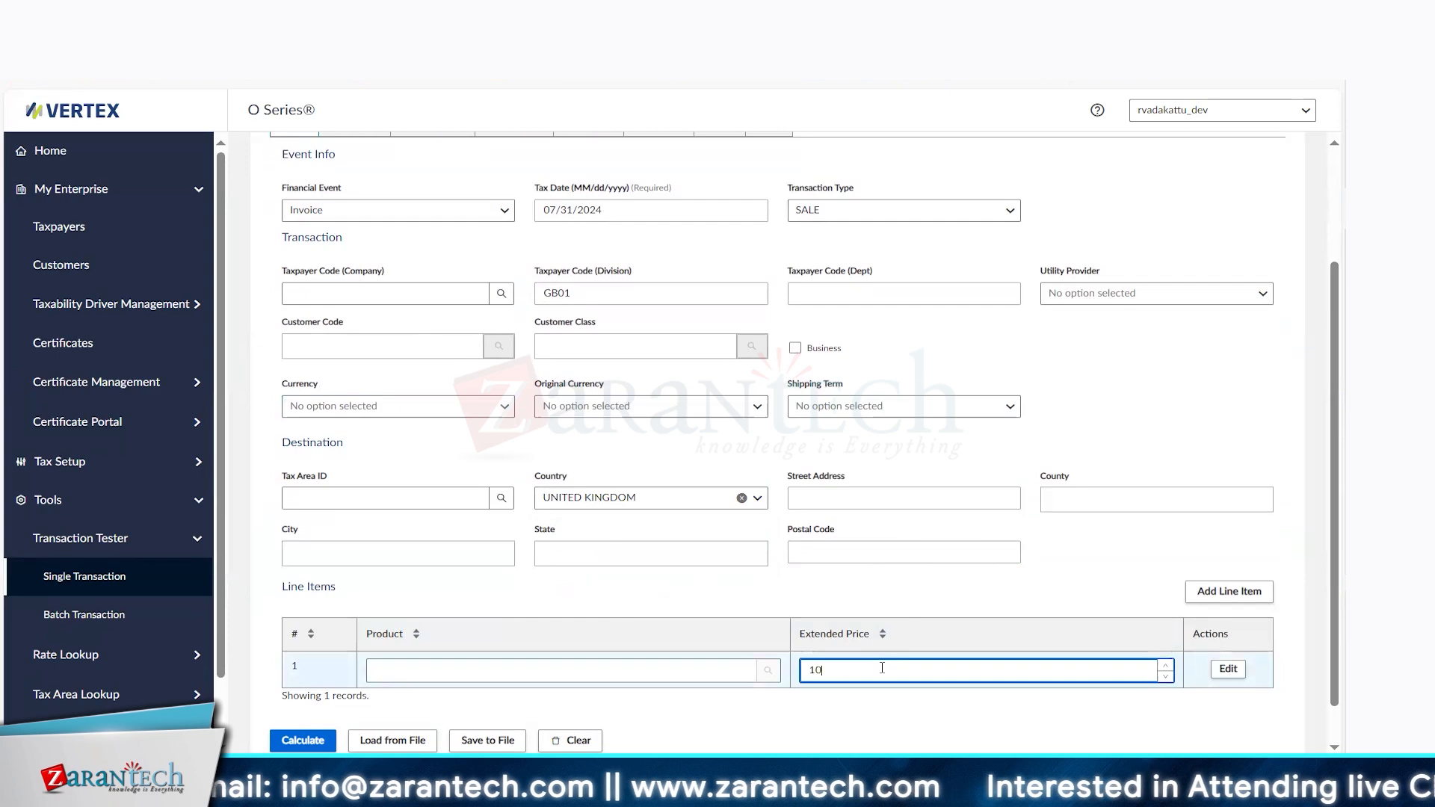
{"action": "left_click", "coordinate": [813, 740]}
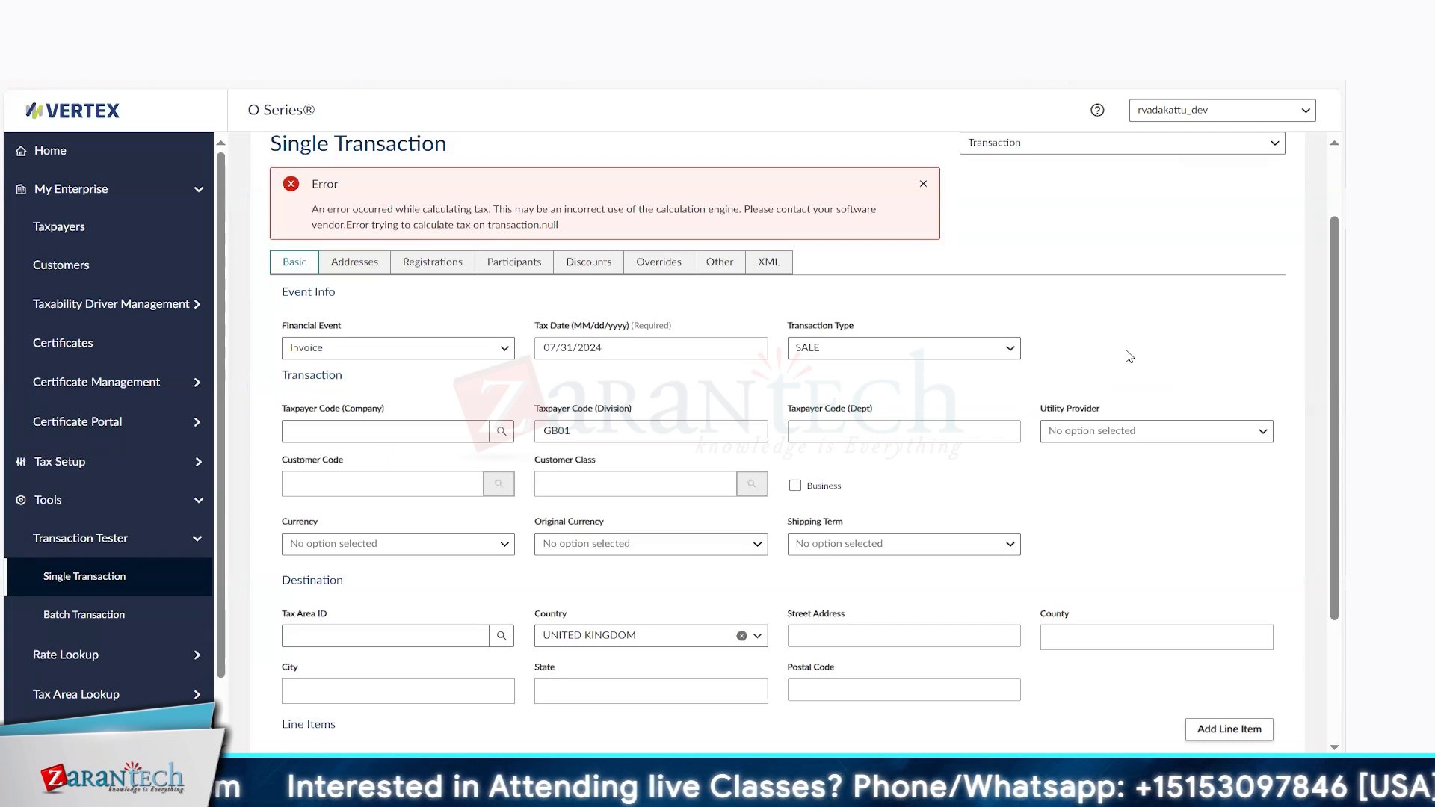
{"action": "left_click", "coordinate": [999, 348]}
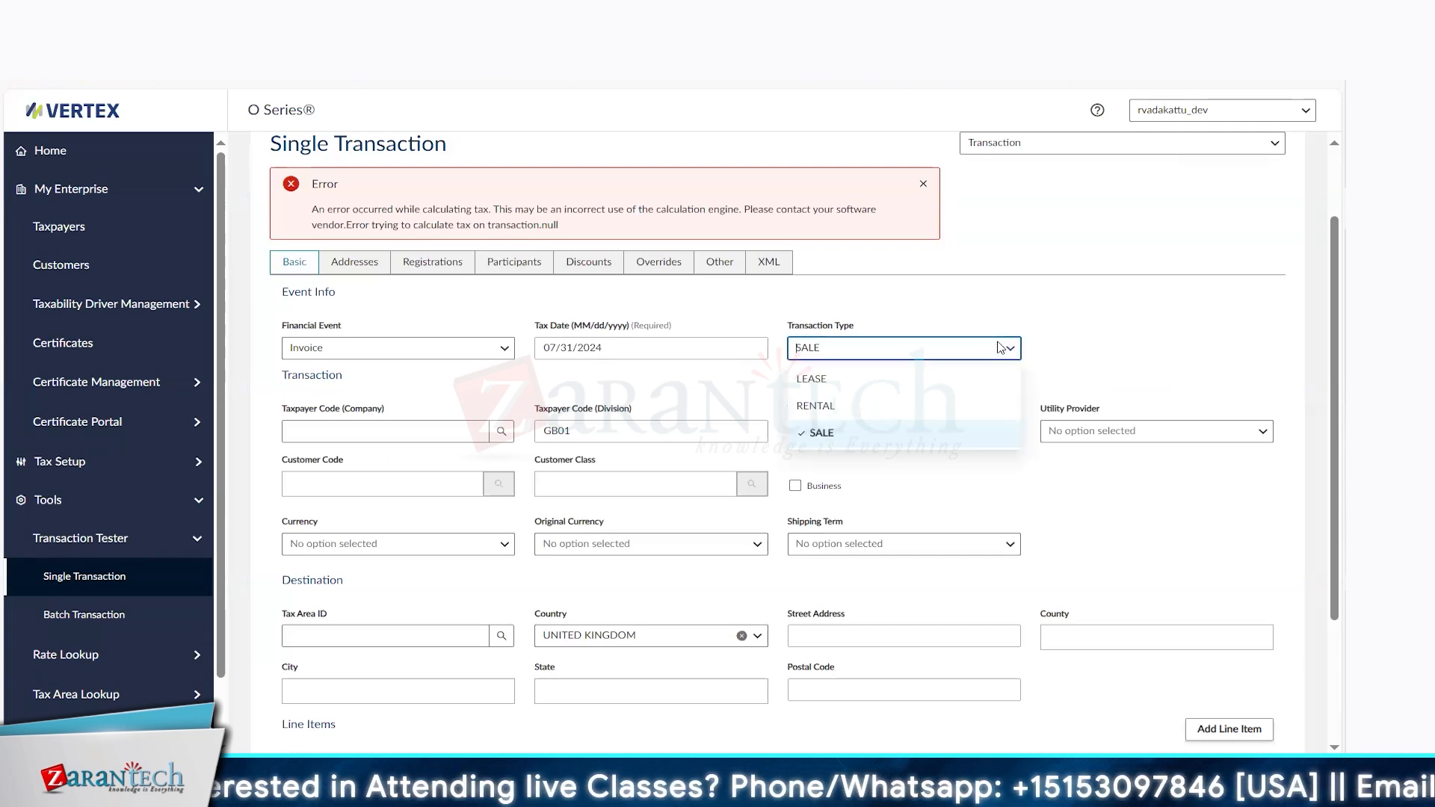
{"action": "left_click", "coordinate": [1198, 367]}
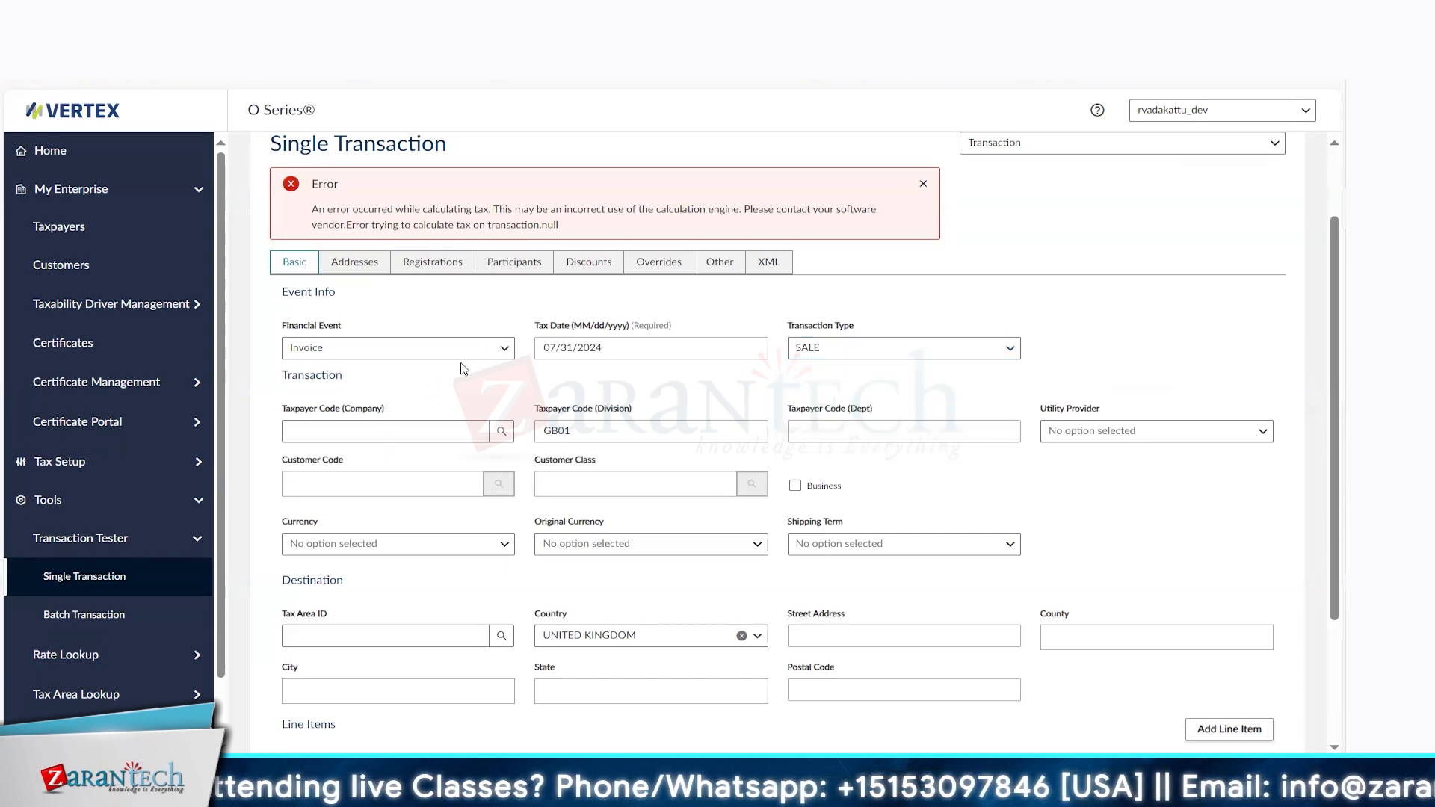
{"action": "left_click", "coordinate": [506, 347]}
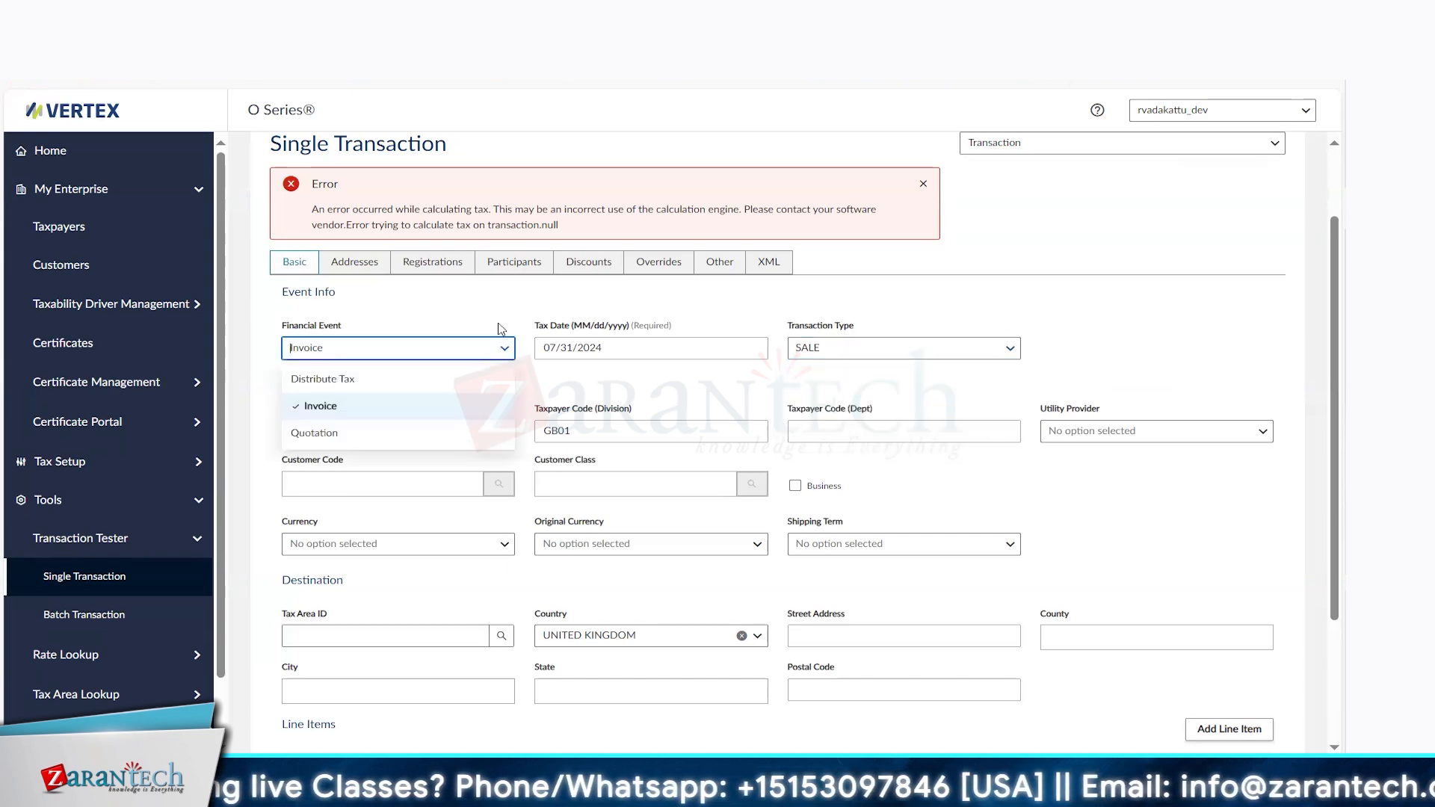
{"action": "left_click", "coordinate": [494, 314]}
Clear the division taxpayer code and enter GB01 as the company taxpayer code instead
{"action": "left_click_drag", "start_coordinate": [584, 425], "coordinate": [541, 424]}
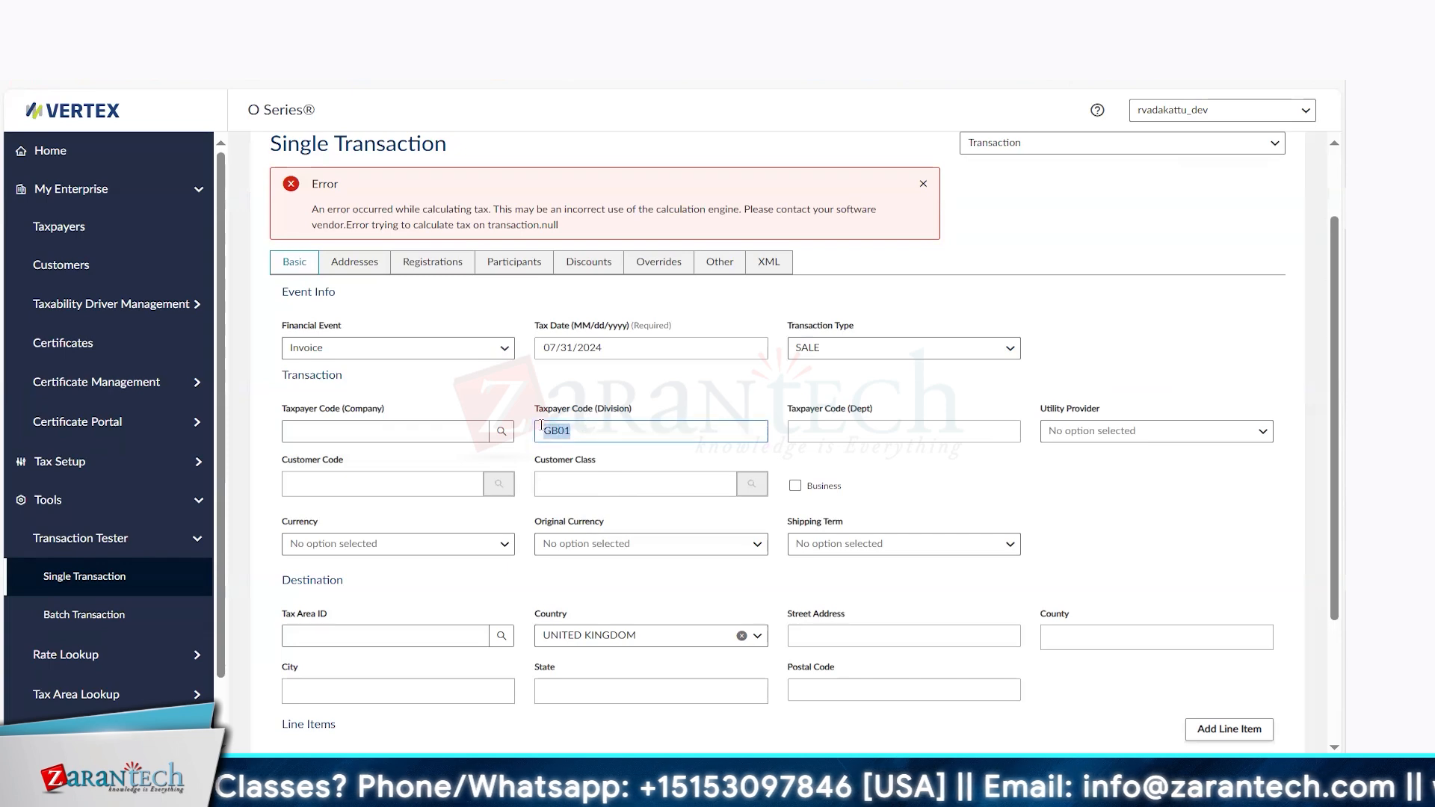
{"action": "key", "text": "BackSpace"}
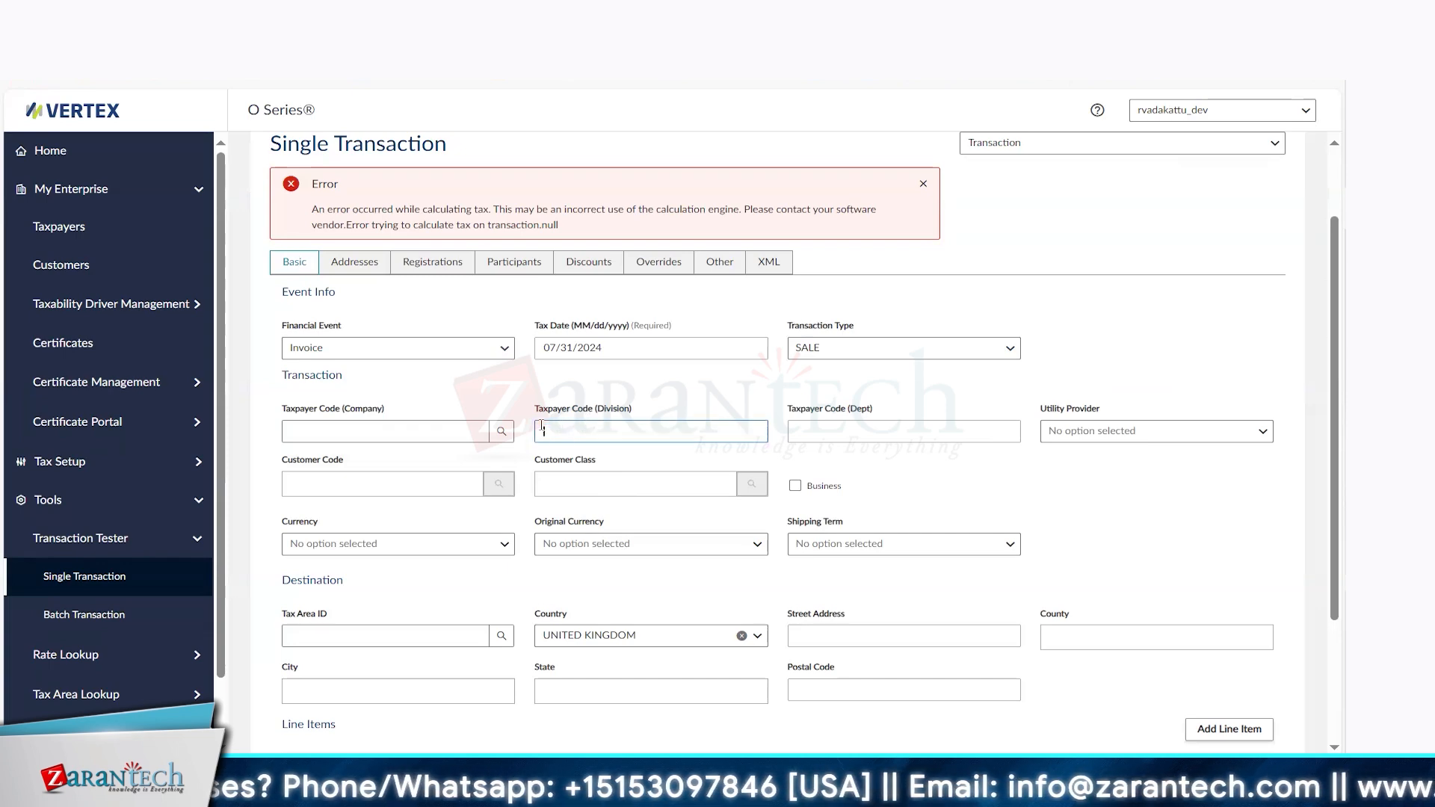
{"action": "left_click", "coordinate": [347, 431]}
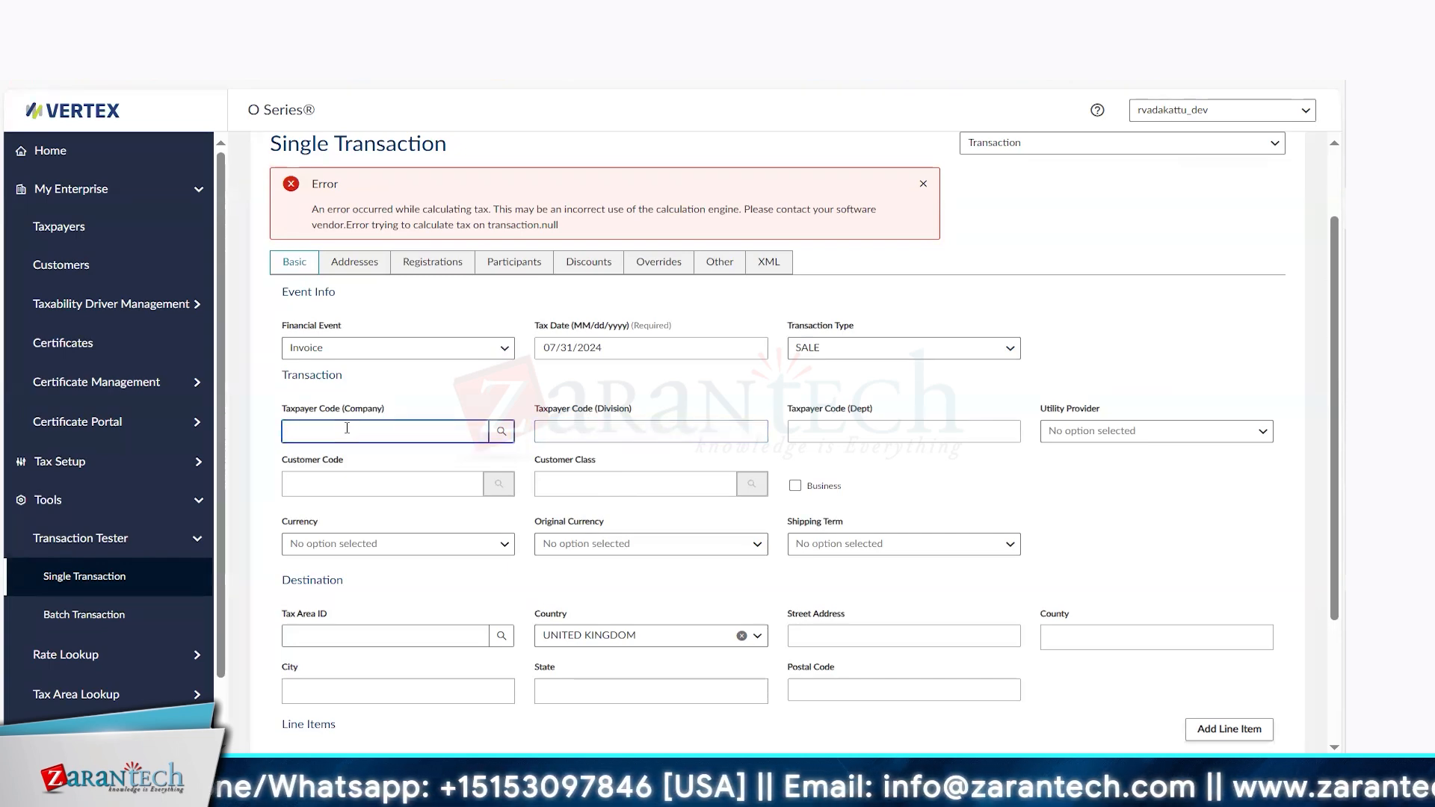
{"action": "type", "text": "GB01"}
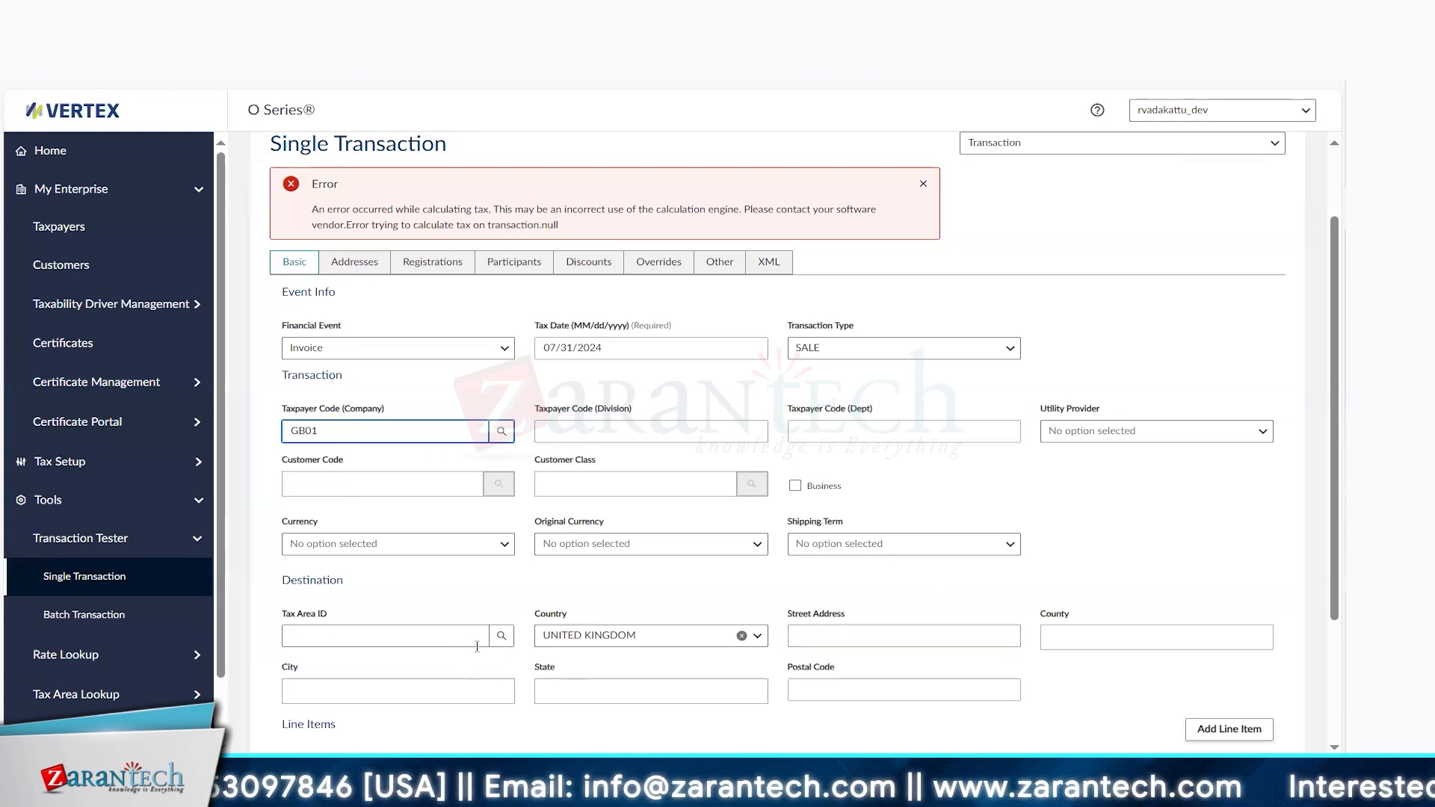
Set the Physical Origin country to UNITED KINGDOM in the transaction's addresses
{"action": "left_click", "coordinate": [359, 262]}
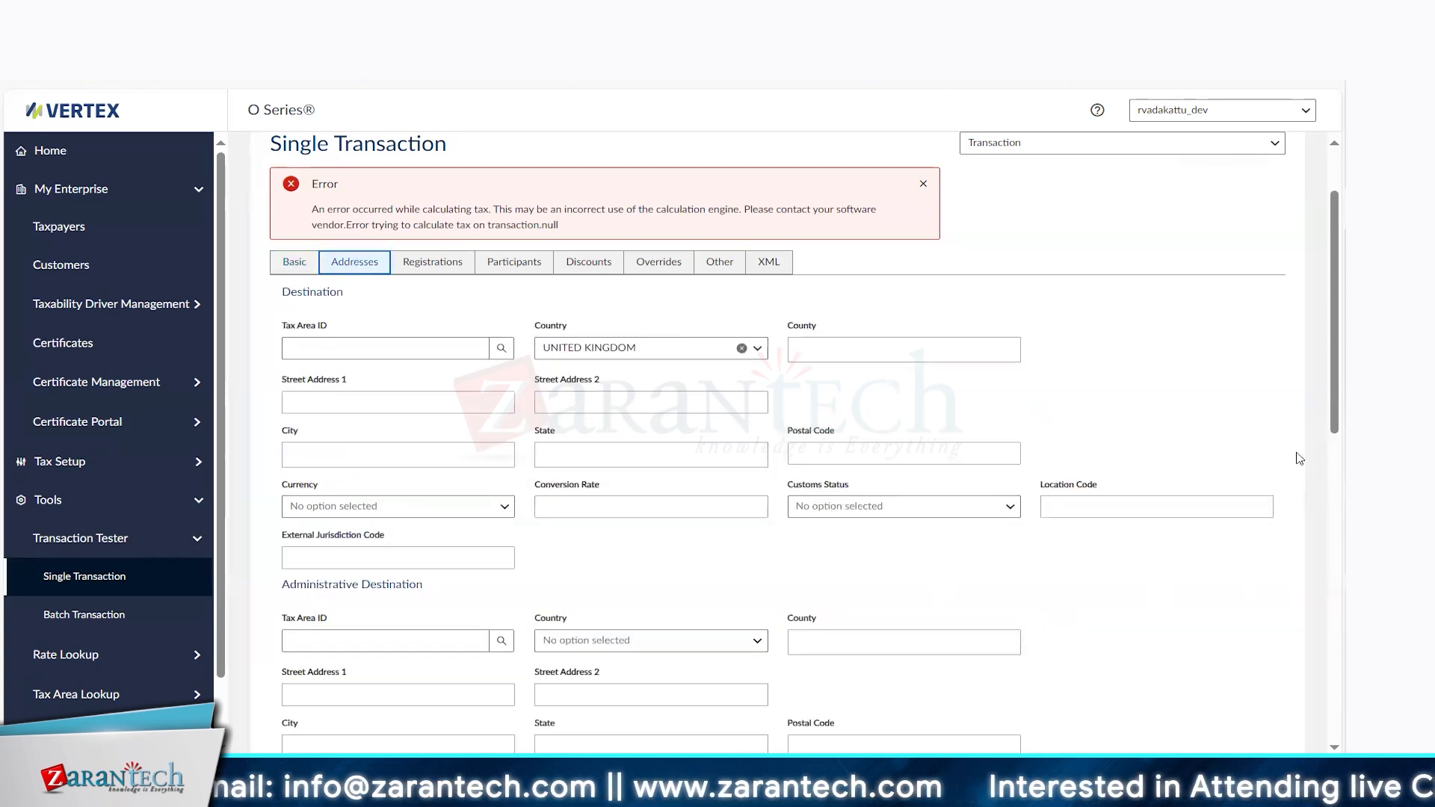
{"action": "scroll", "coordinate": [1336, 422], "scroll_direction": "down", "scroll_amount": 3}
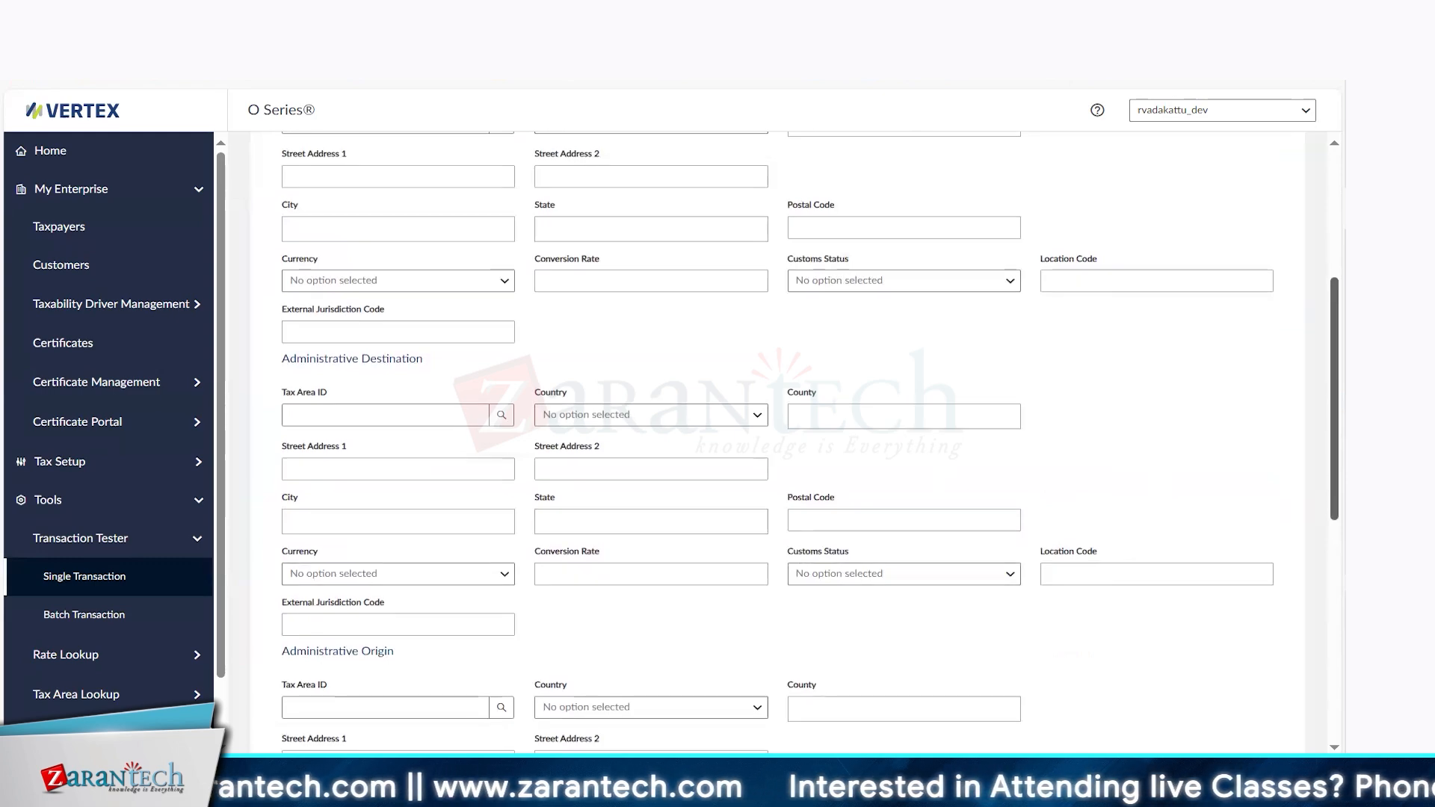
{"action": "scroll", "coordinate": [1334, 422], "scroll_direction": "down", "scroll_amount": 4}
{"action": "scroll", "coordinate": [1334, 422], "scroll_direction": "down", "scroll_amount": 2}
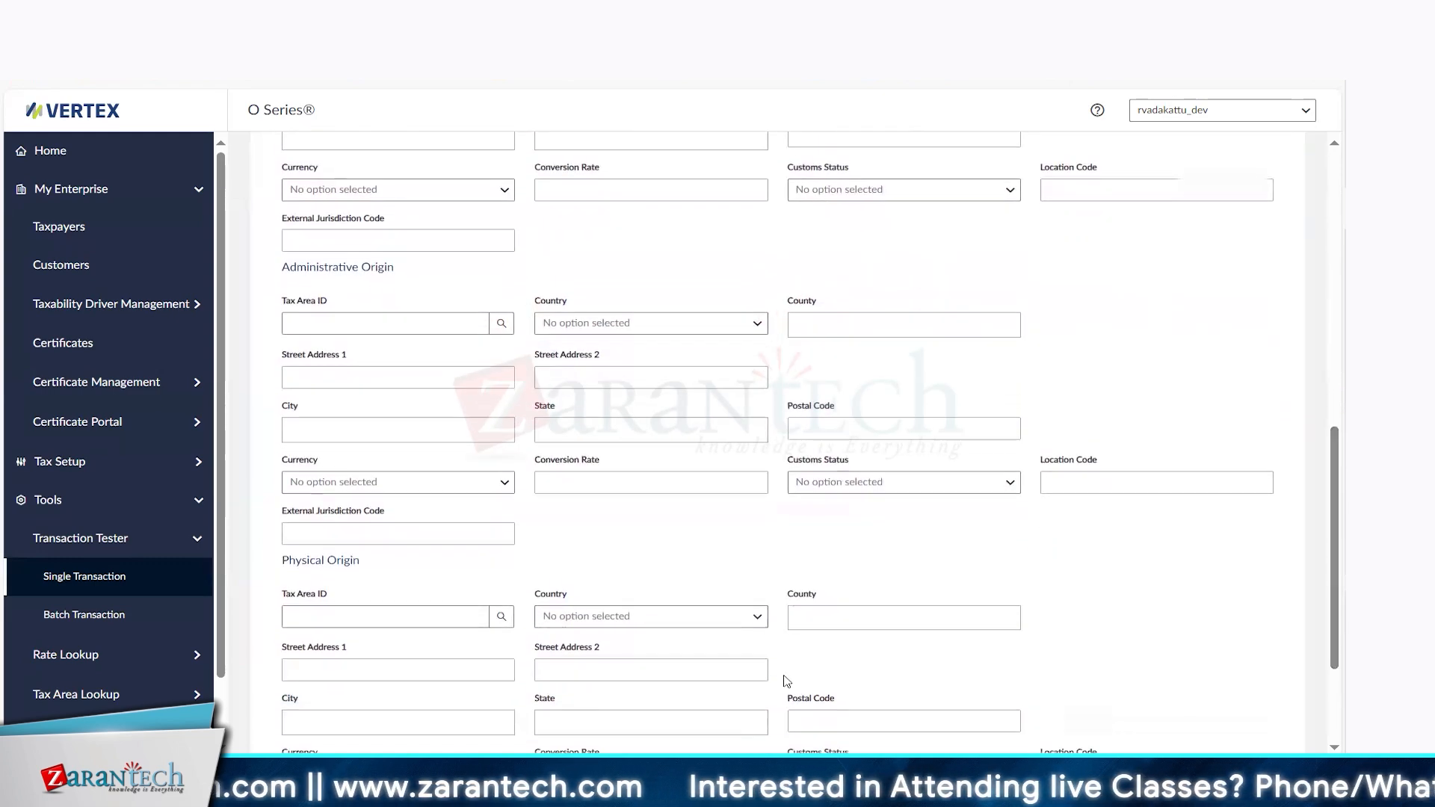
{"action": "left_click", "coordinate": [755, 624]}
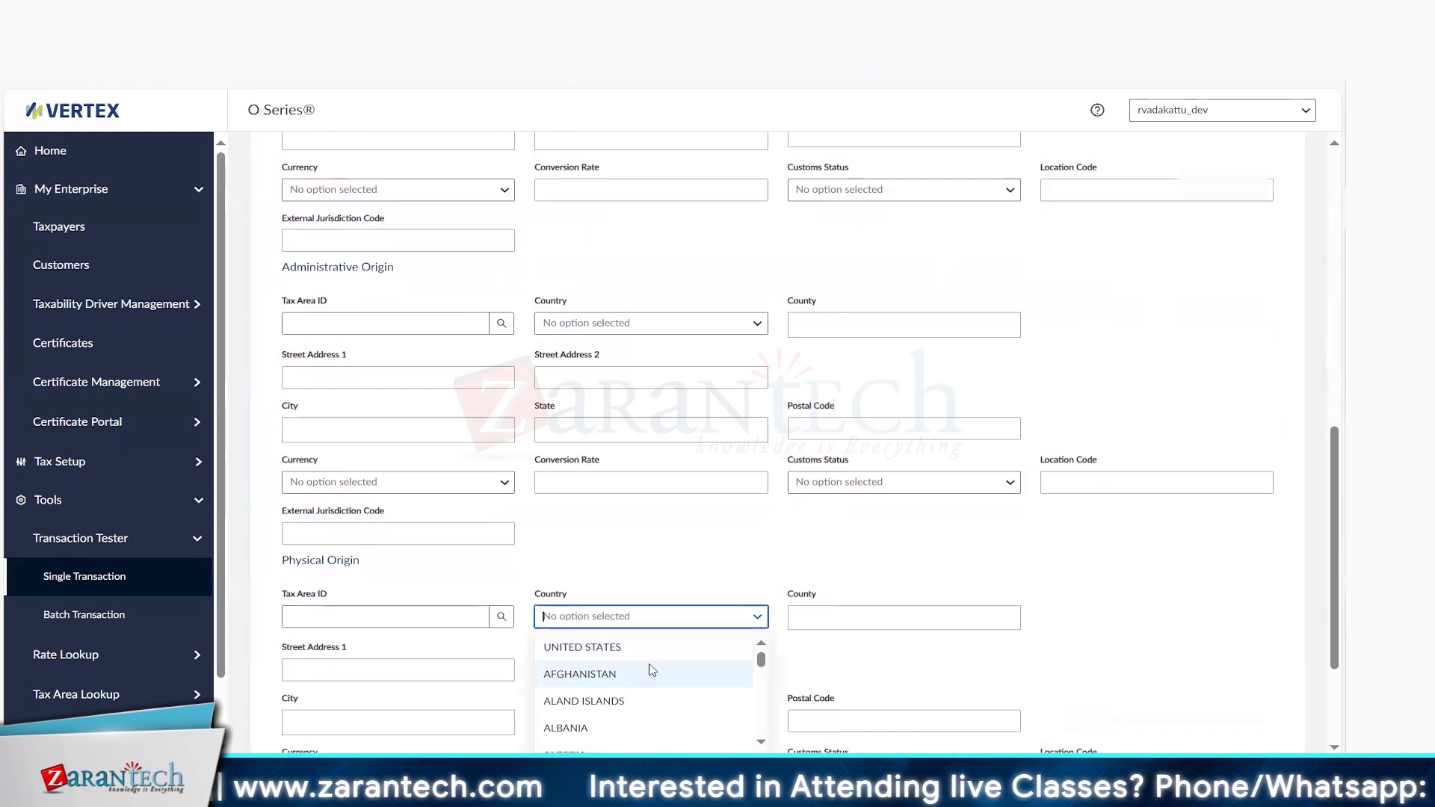
{"action": "type", "text": "un"}
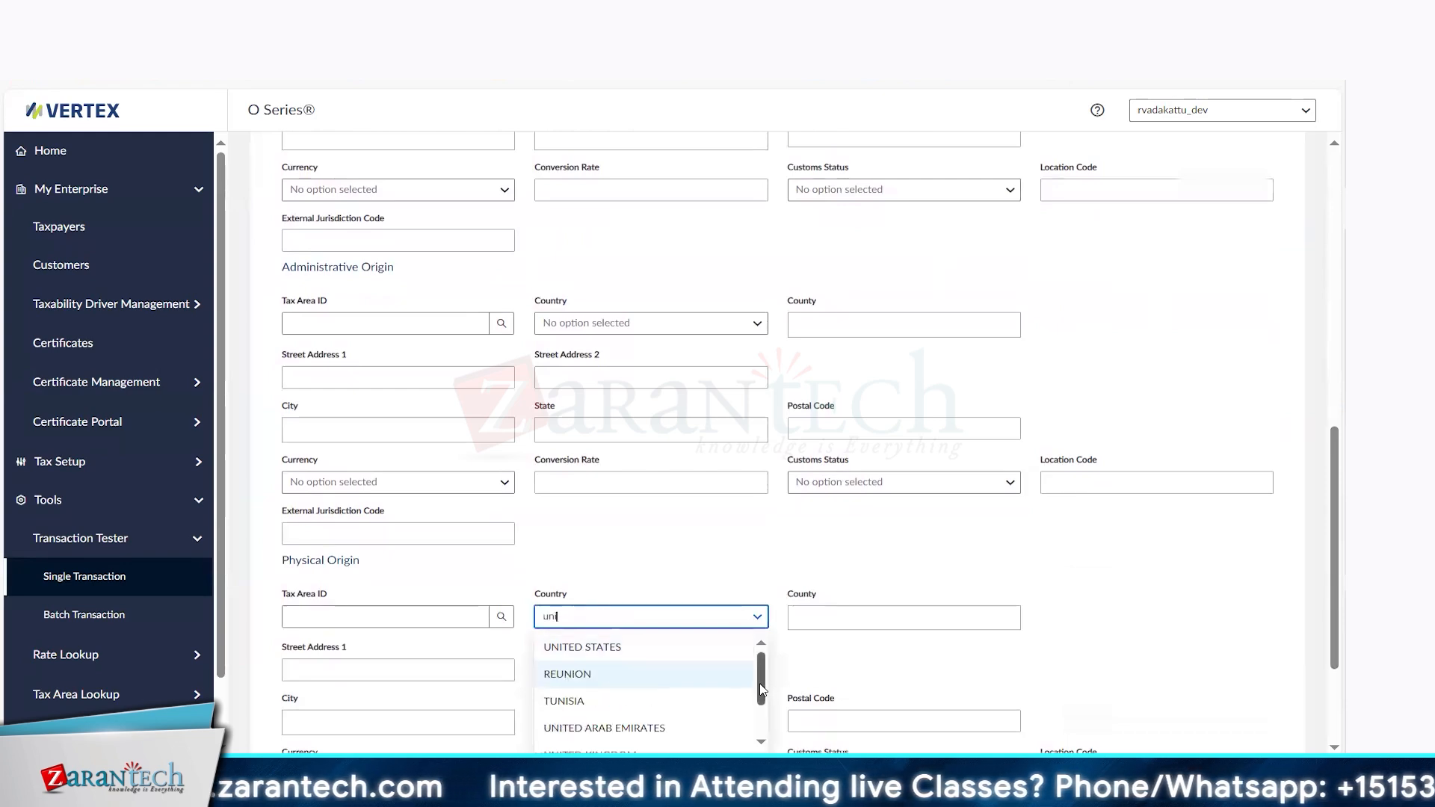
{"action": "left_click_drag", "start_coordinate": [760, 683], "coordinate": [763, 711]}
{"action": "scroll", "coordinate": [762, 715], "scroll_direction": "down", "scroll_amount": 2}
{"action": "left_click", "coordinate": [590, 692]}
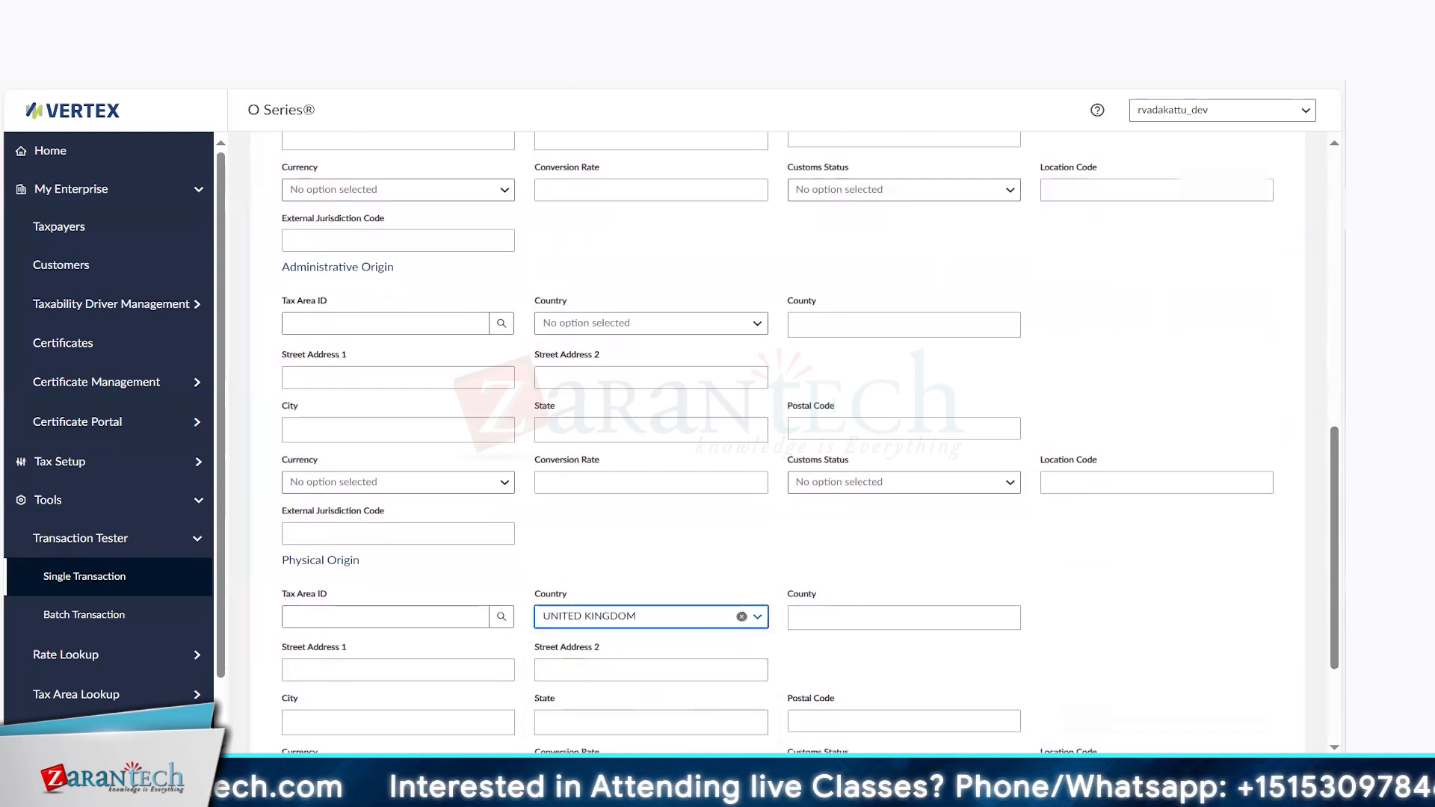
Try to calculate the tax again with the company code and physical origin filled in
{"action": "scroll", "coordinate": [1332, 589], "scroll_direction": "down", "scroll_amount": 1}
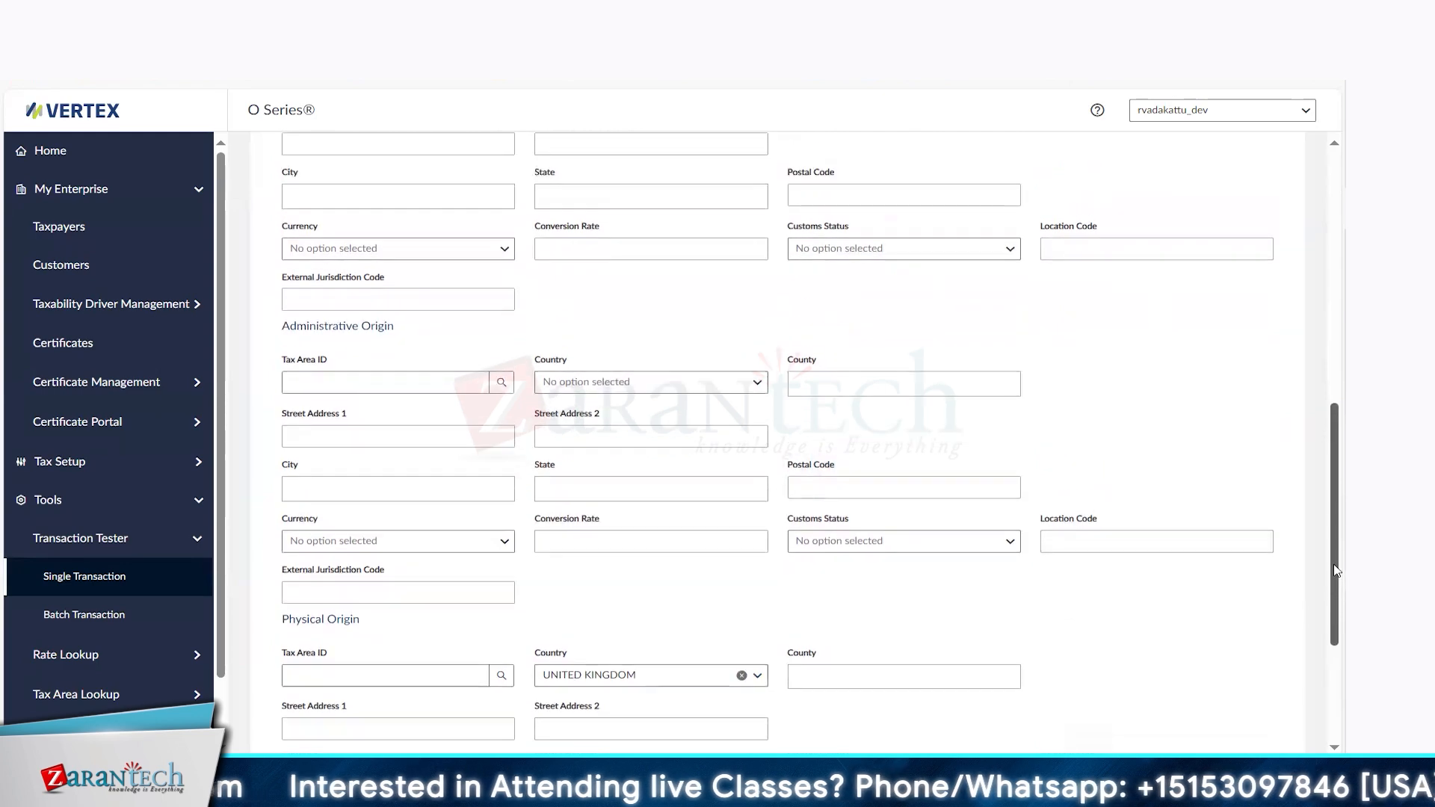
{"action": "scroll", "coordinate": [1234, 617], "scroll_direction": "down", "scroll_amount": 1}
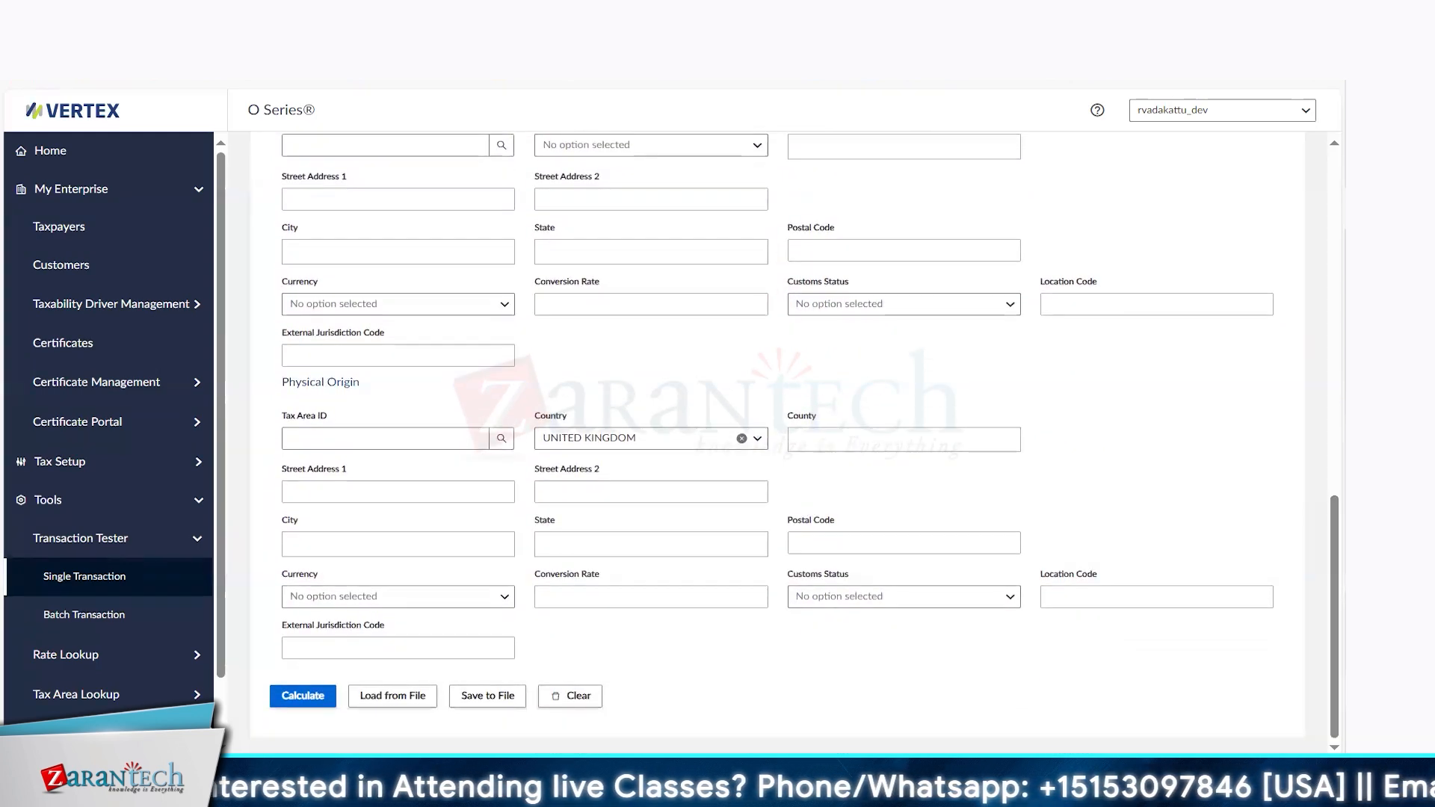
{"action": "left_click", "coordinate": [1274, 779]}
{"action": "left_click", "coordinate": [926, 695]}
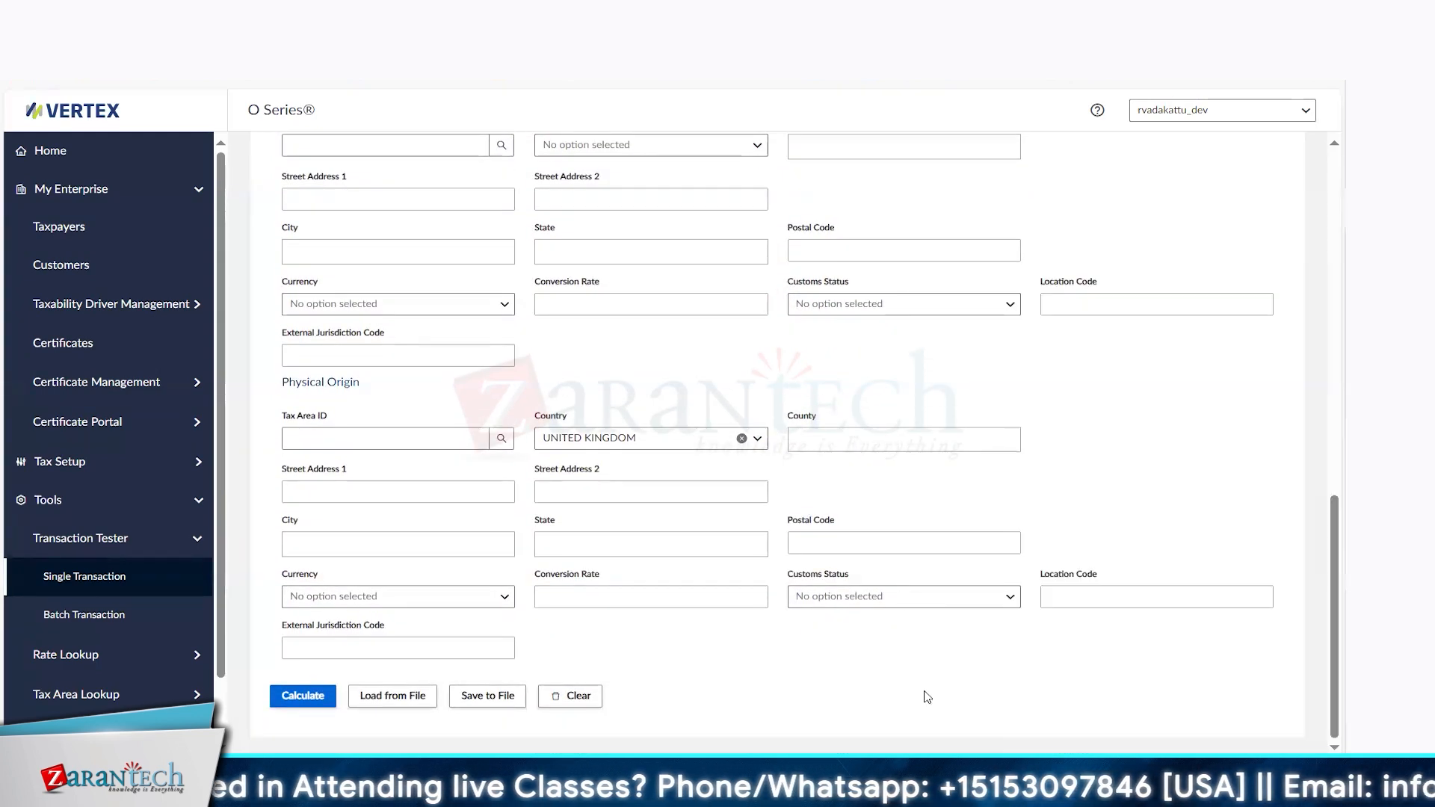
{"action": "left_click", "coordinate": [323, 700]}
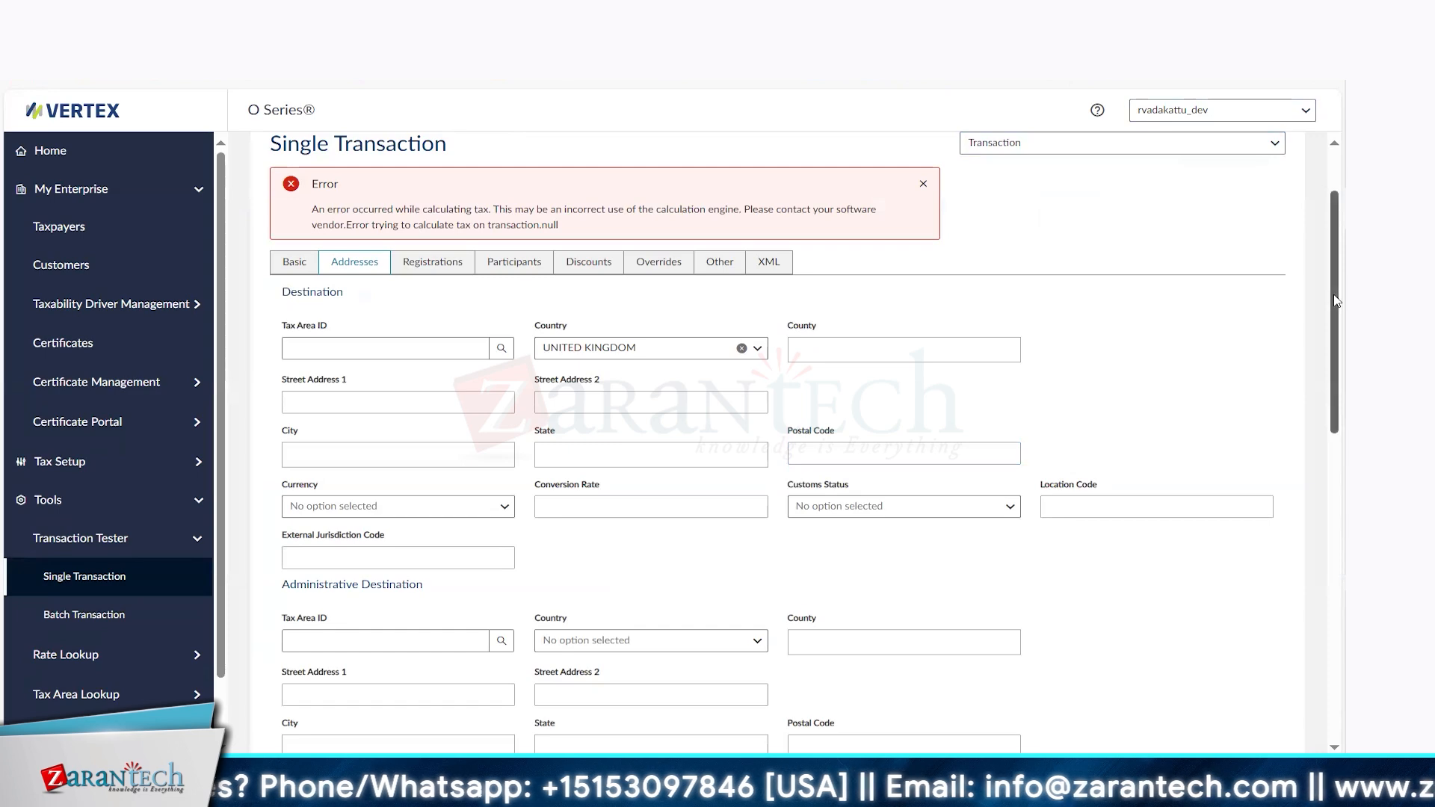
Switch the business event of the single transaction from Supplies to Procurement
{"action": "scroll", "coordinate": [1343, 223], "scroll_direction": "up", "scroll_amount": 2}
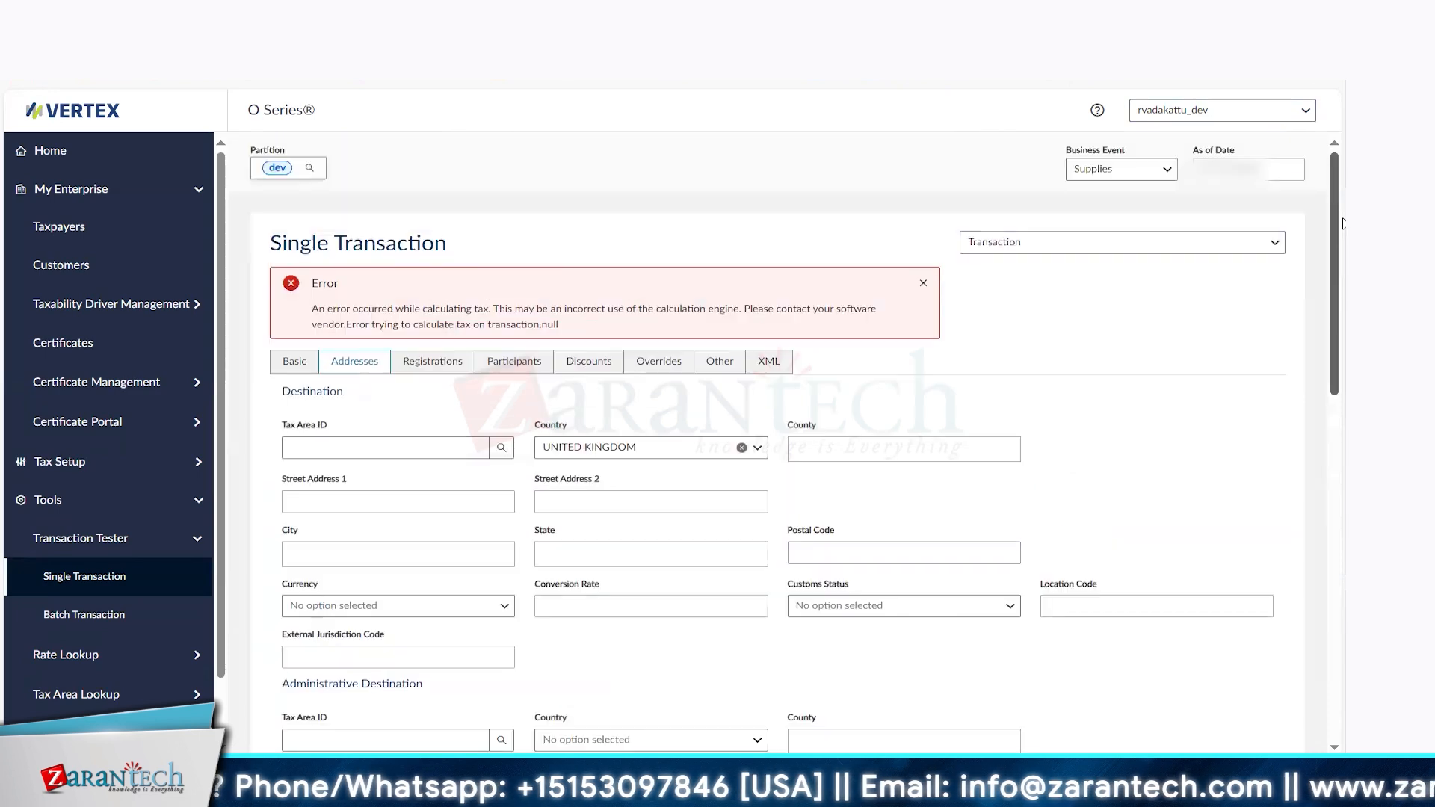
{"action": "left_click", "coordinate": [1134, 177]}
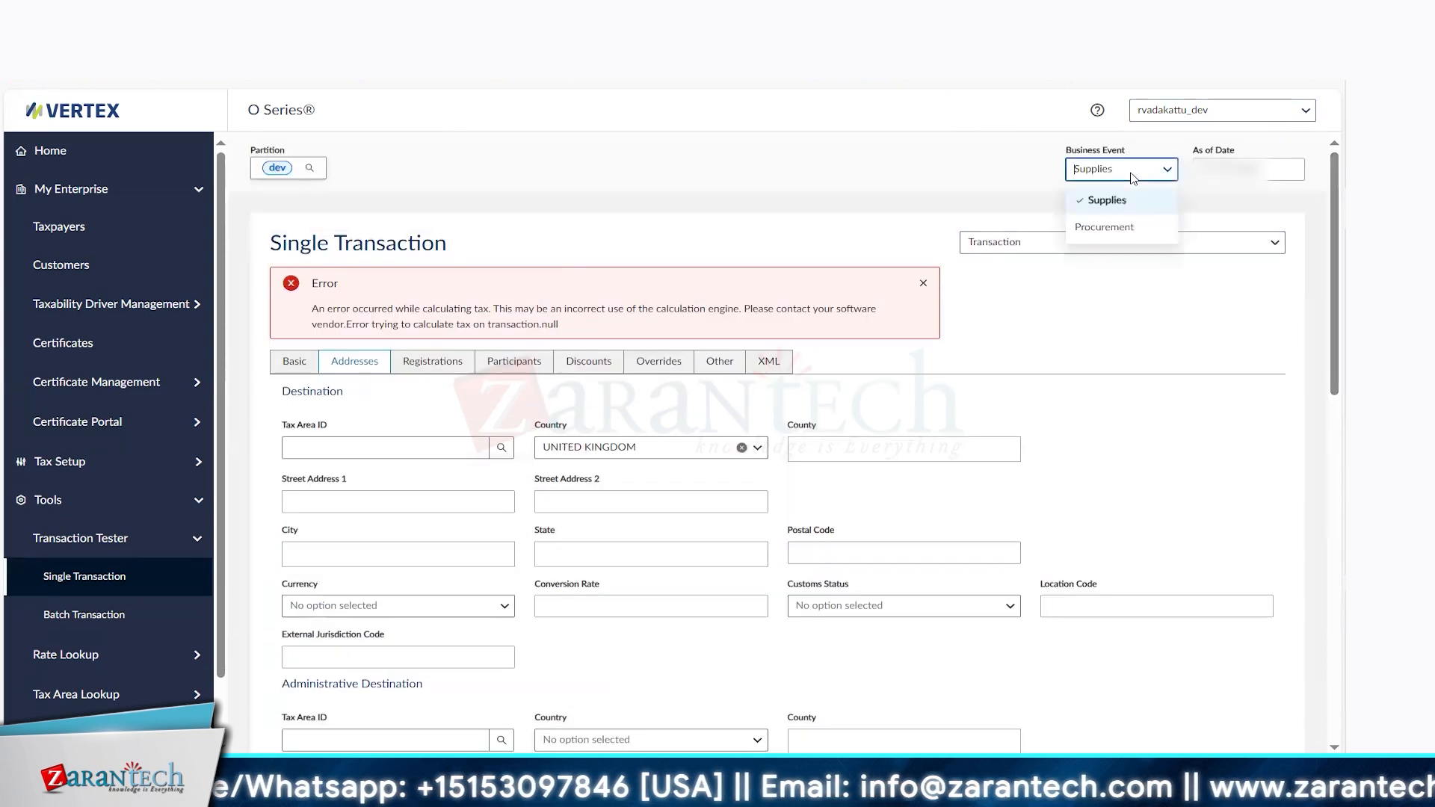
{"action": "left_click", "coordinate": [1111, 230]}
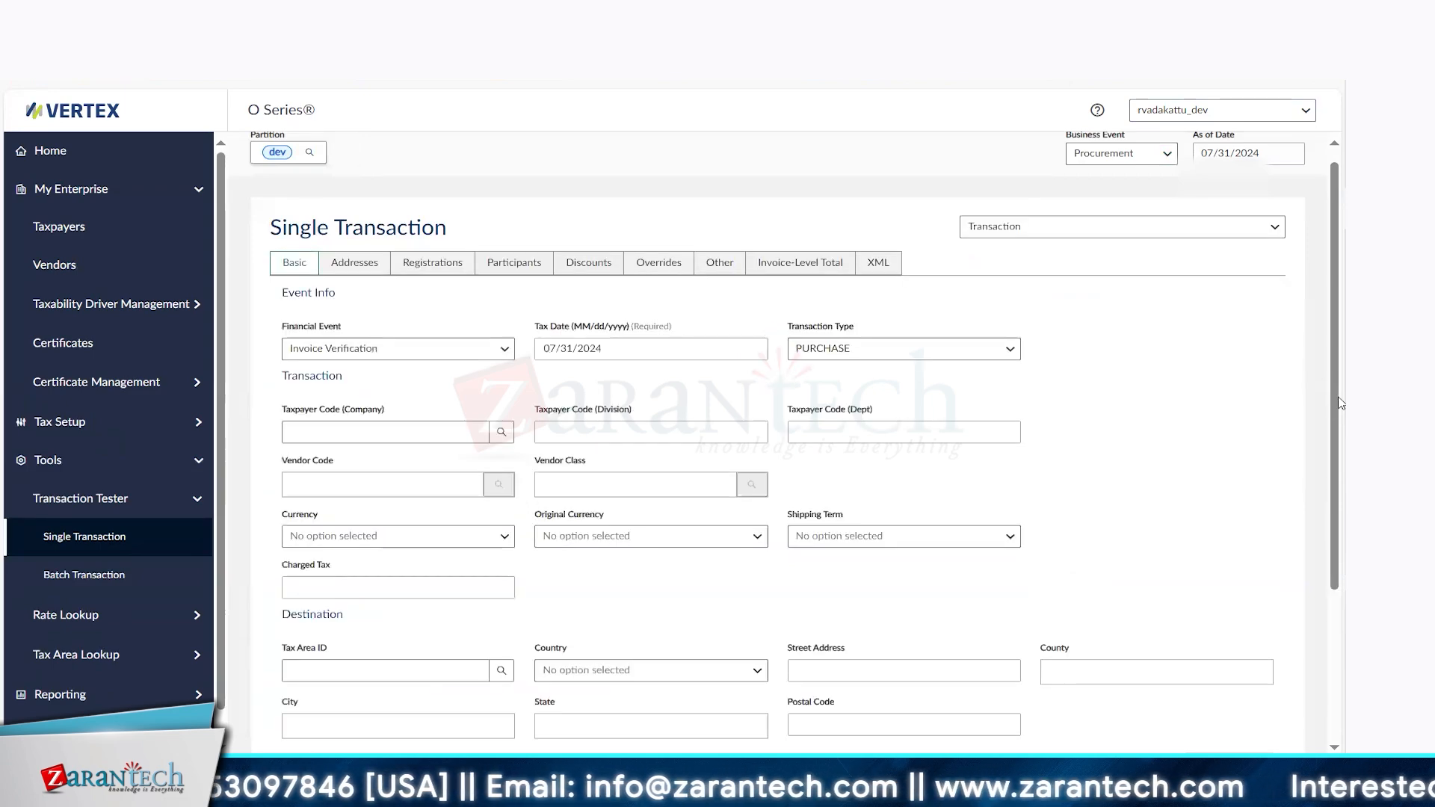
Set the Destination country of the procurement transaction to UNITED KINGDOM
{"action": "left_click_drag", "start_coordinate": [1337, 418], "coordinate": [1338, 509]}
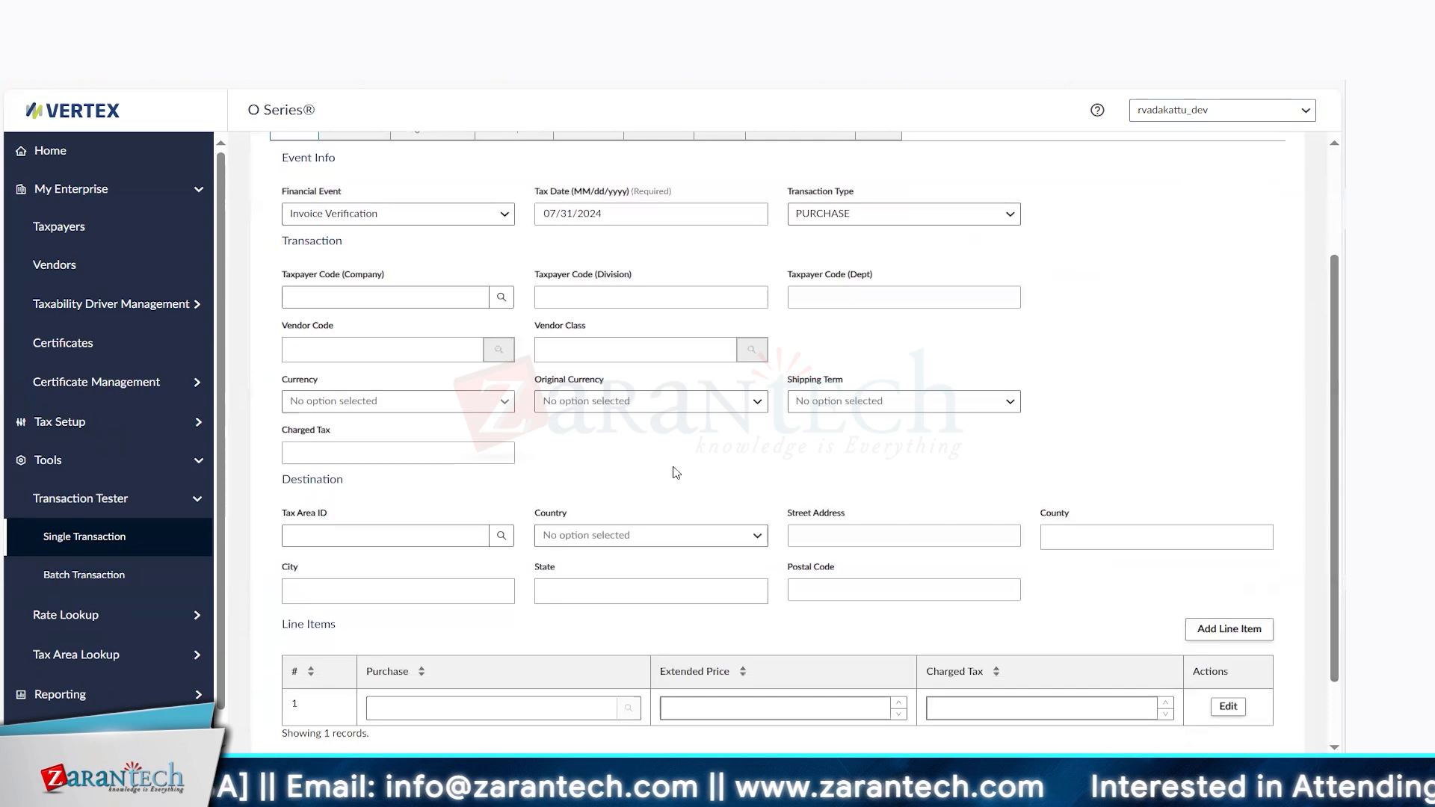
{"action": "left_click", "coordinate": [633, 538]}
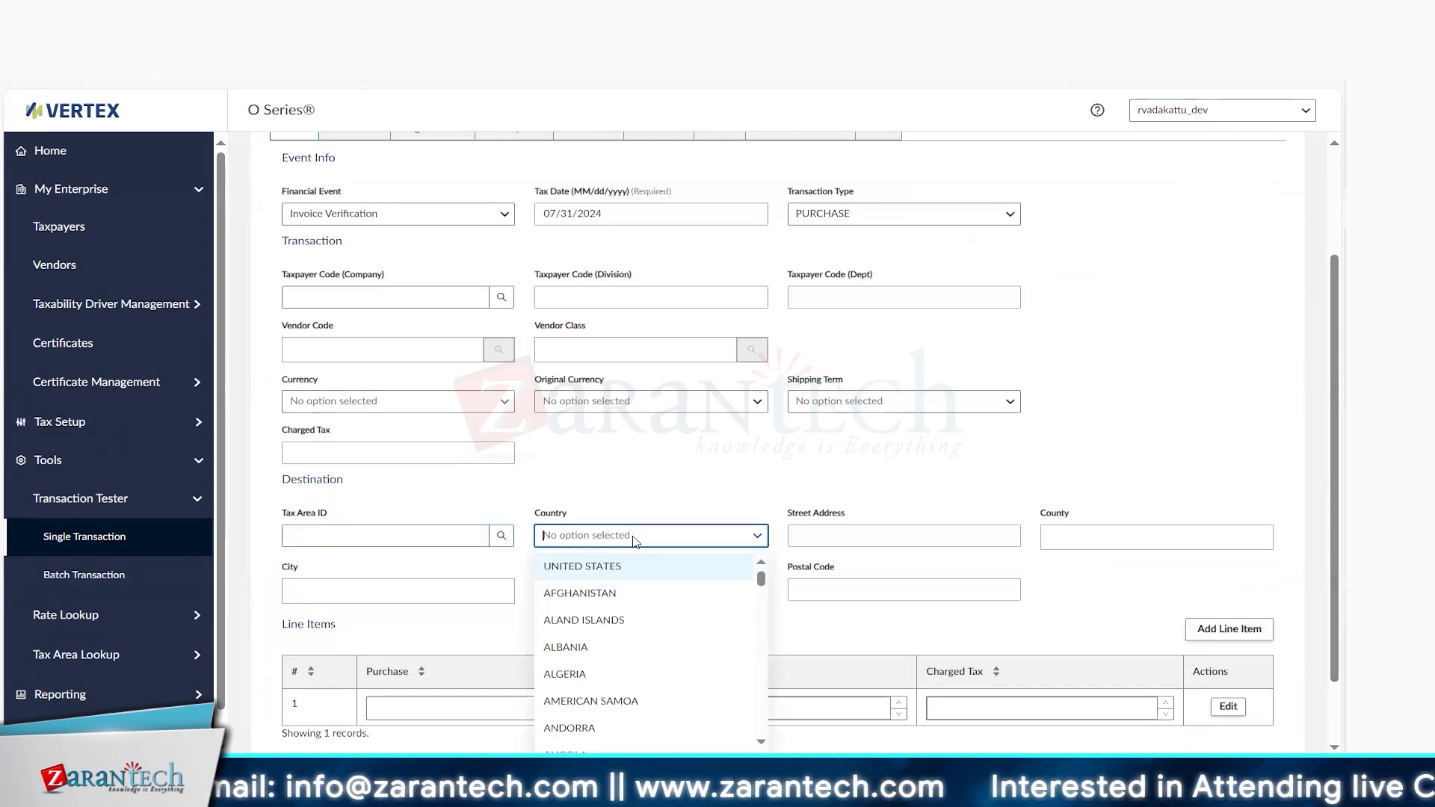
{"action": "type", "text": "unit"}
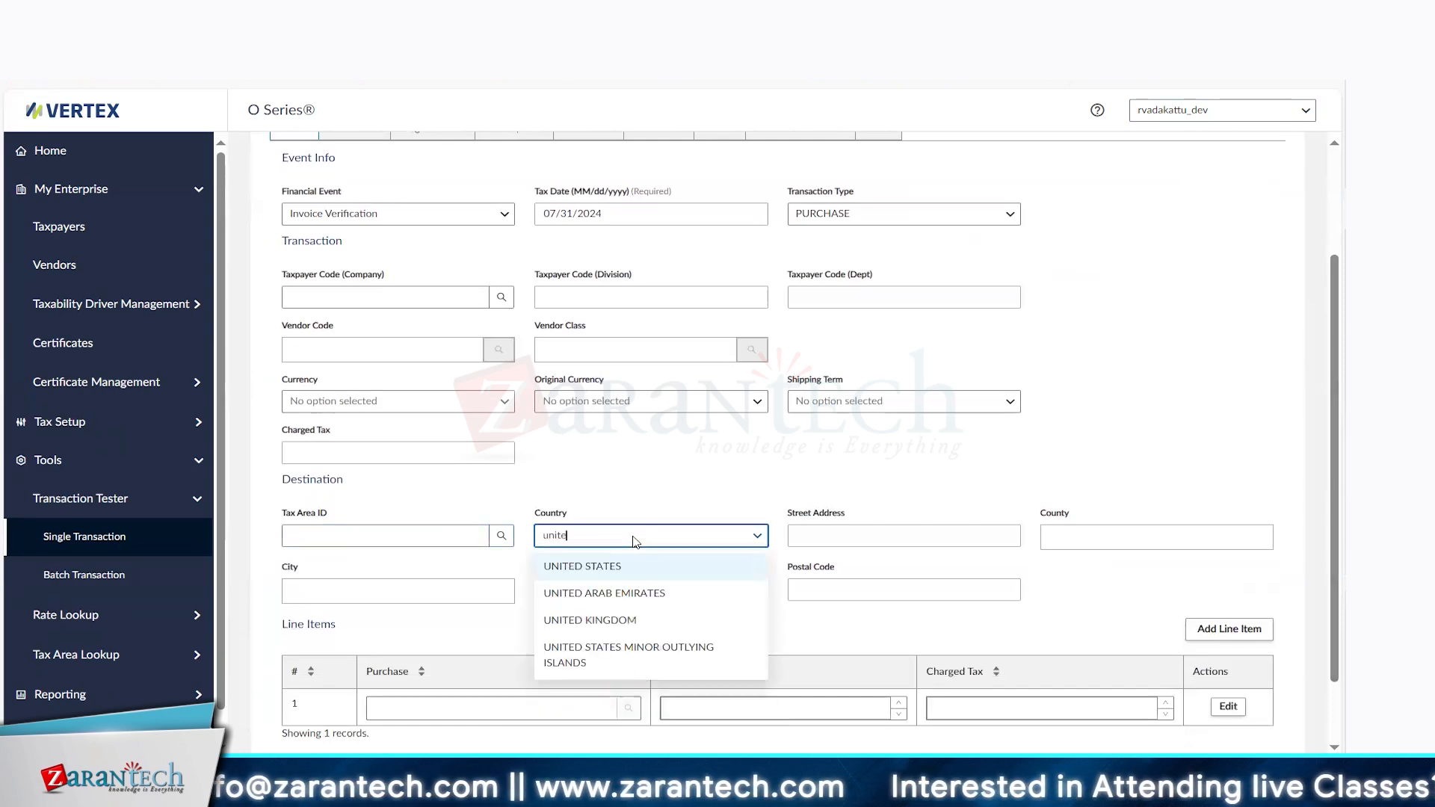
{"action": "type", "text": "e"}
{"action": "left_click", "coordinate": [617, 627]}
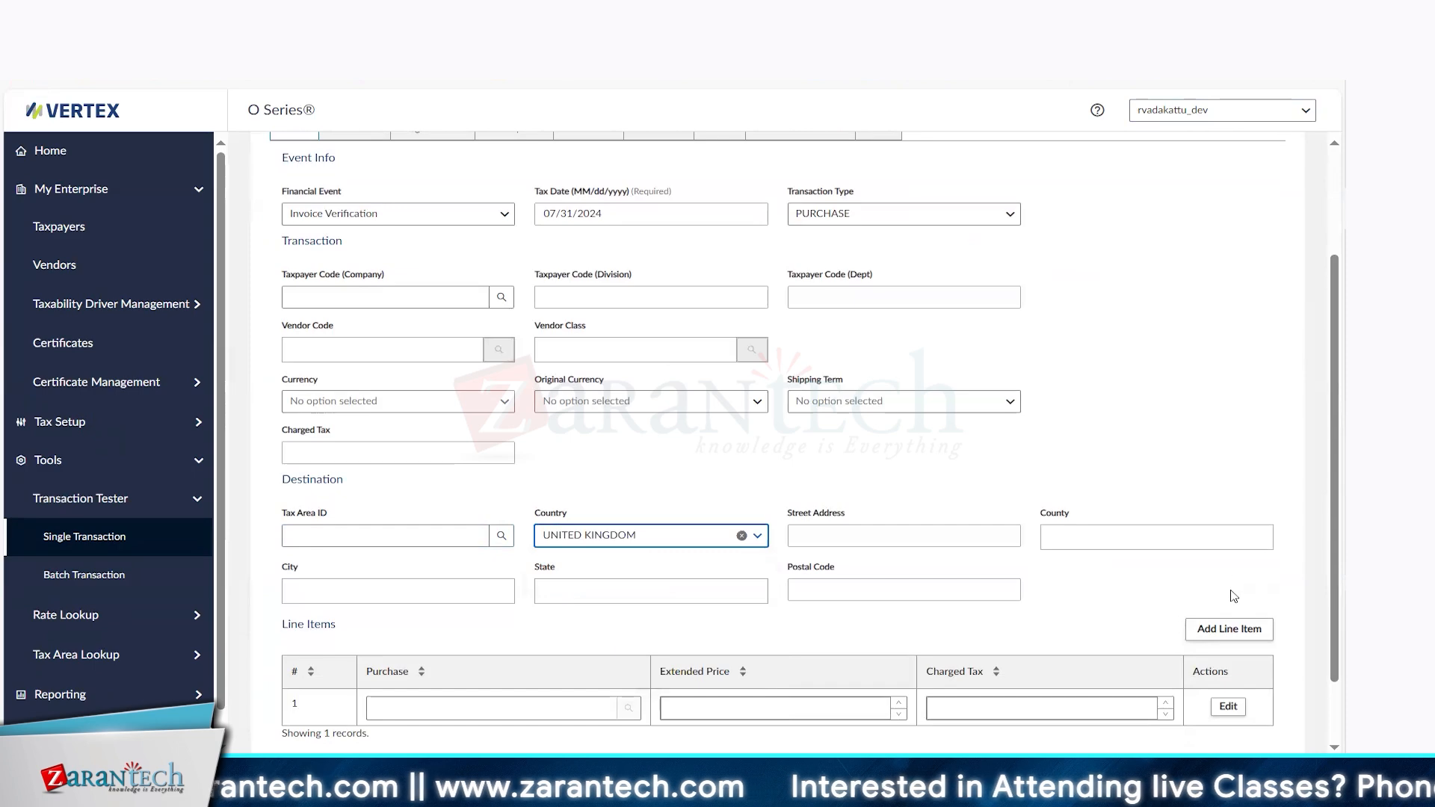
Enter an extended price of 100 for line item 1
{"action": "mouse_move", "coordinate": [1337, 553]}
{"action": "left_mouse_down"}
{"action": "mouse_move", "coordinate": [1338, 540]}
{"action": "mouse_move", "coordinate": [1343, 573]}
{"action": "mouse_move", "coordinate": [1343, 535]}
{"action": "mouse_move", "coordinate": [1343, 581]}
{"action": "left_mouse_up"}
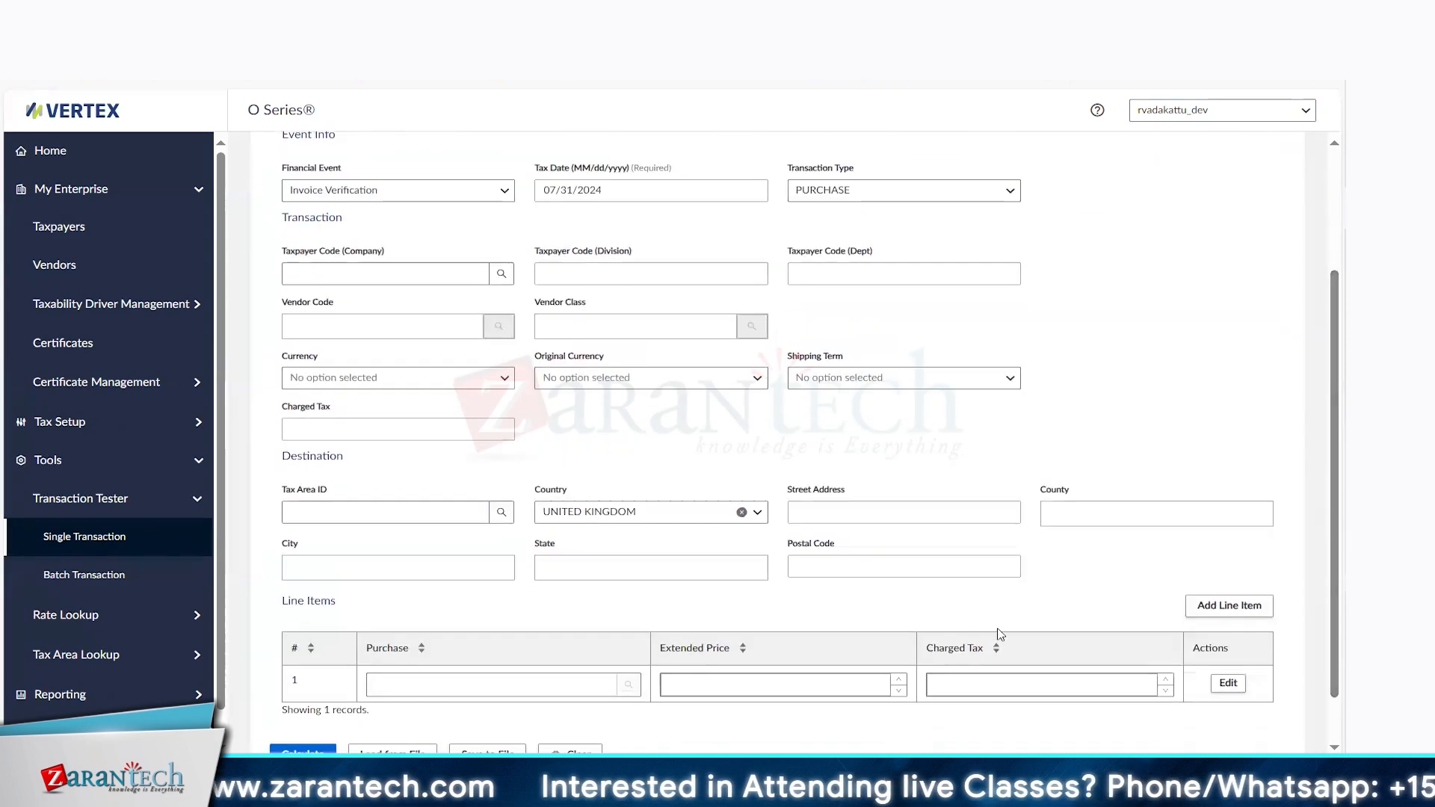
{"action": "left_click", "coordinate": [835, 686]}
{"action": "type", "text": "100"}
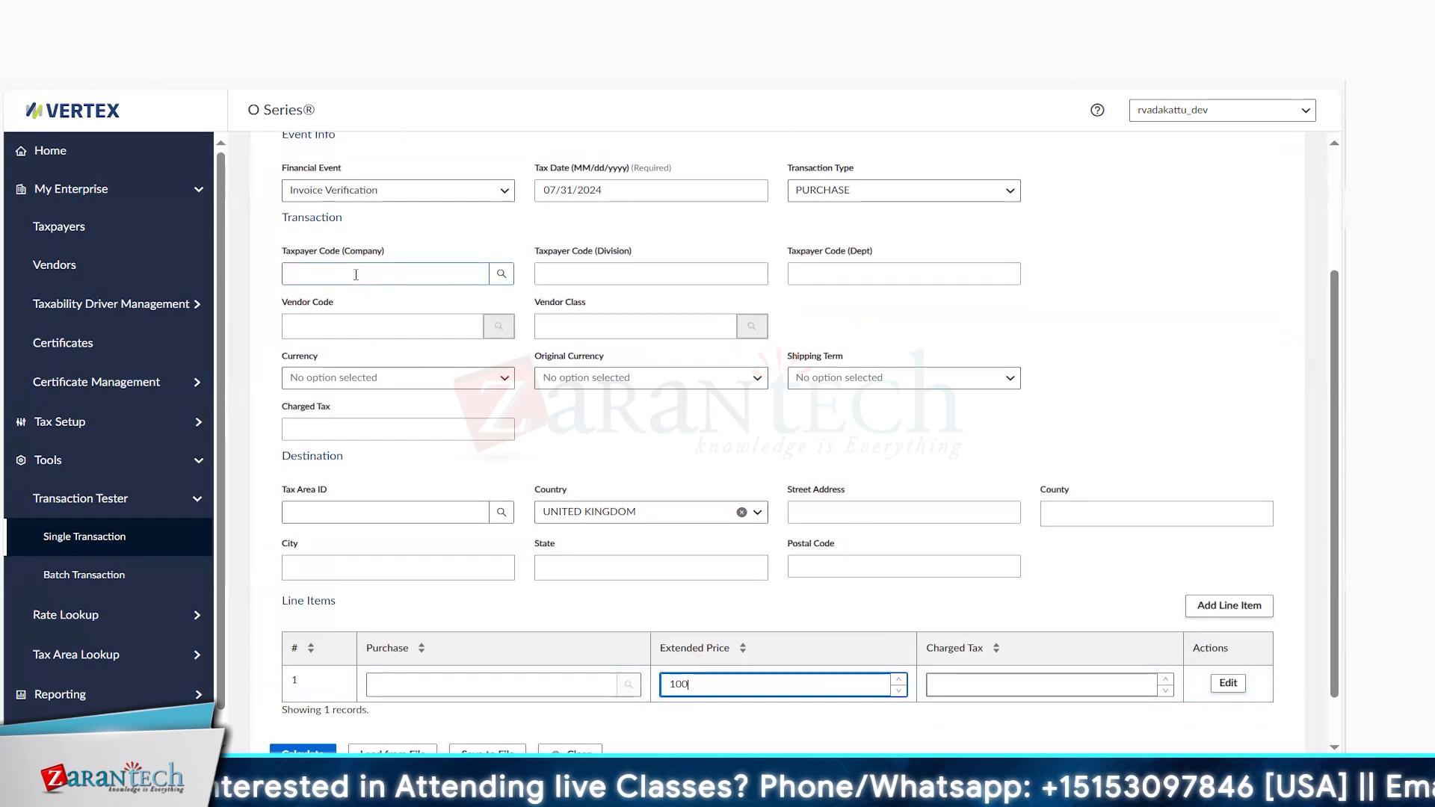
{"action": "left_click", "coordinate": [356, 272]}
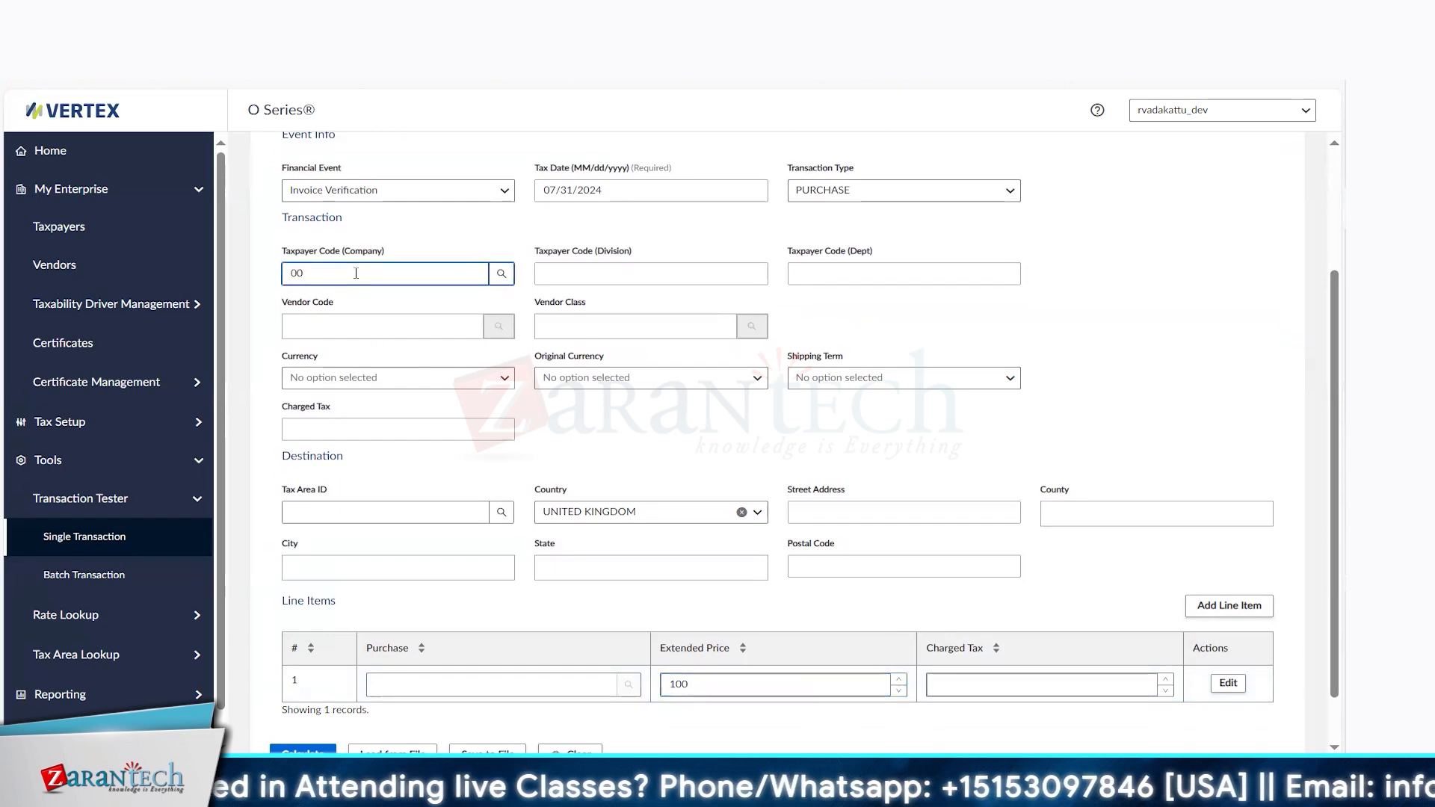
{"action": "key", "text": "BackSpace"}
{"action": "key", "text": "BackSpace"}
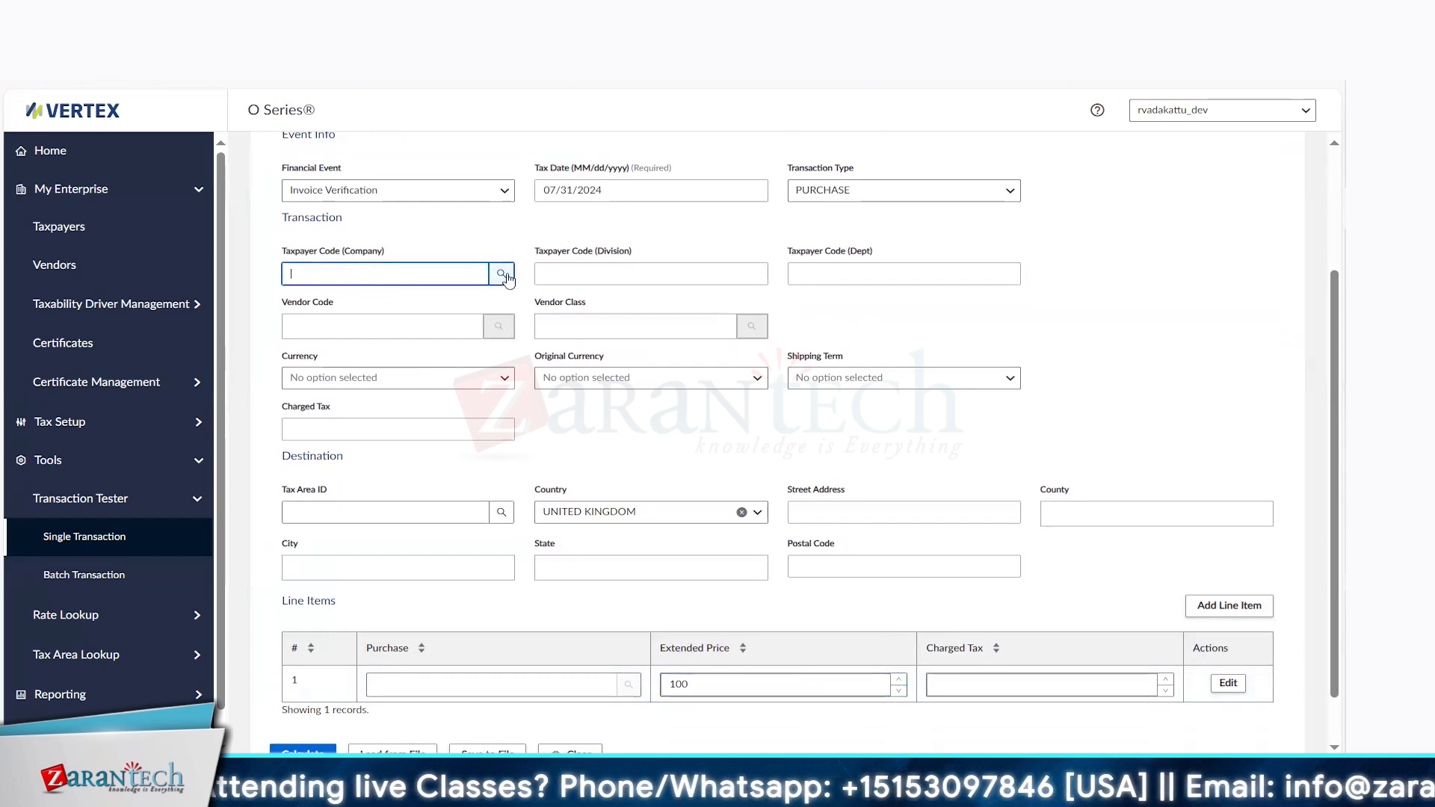
Choose Illumina Cambridge, Ltd (GB01) under the Illumina Parent company as the taxpayer and try to calculate the tax
{"action": "left_click", "coordinate": [503, 275]}
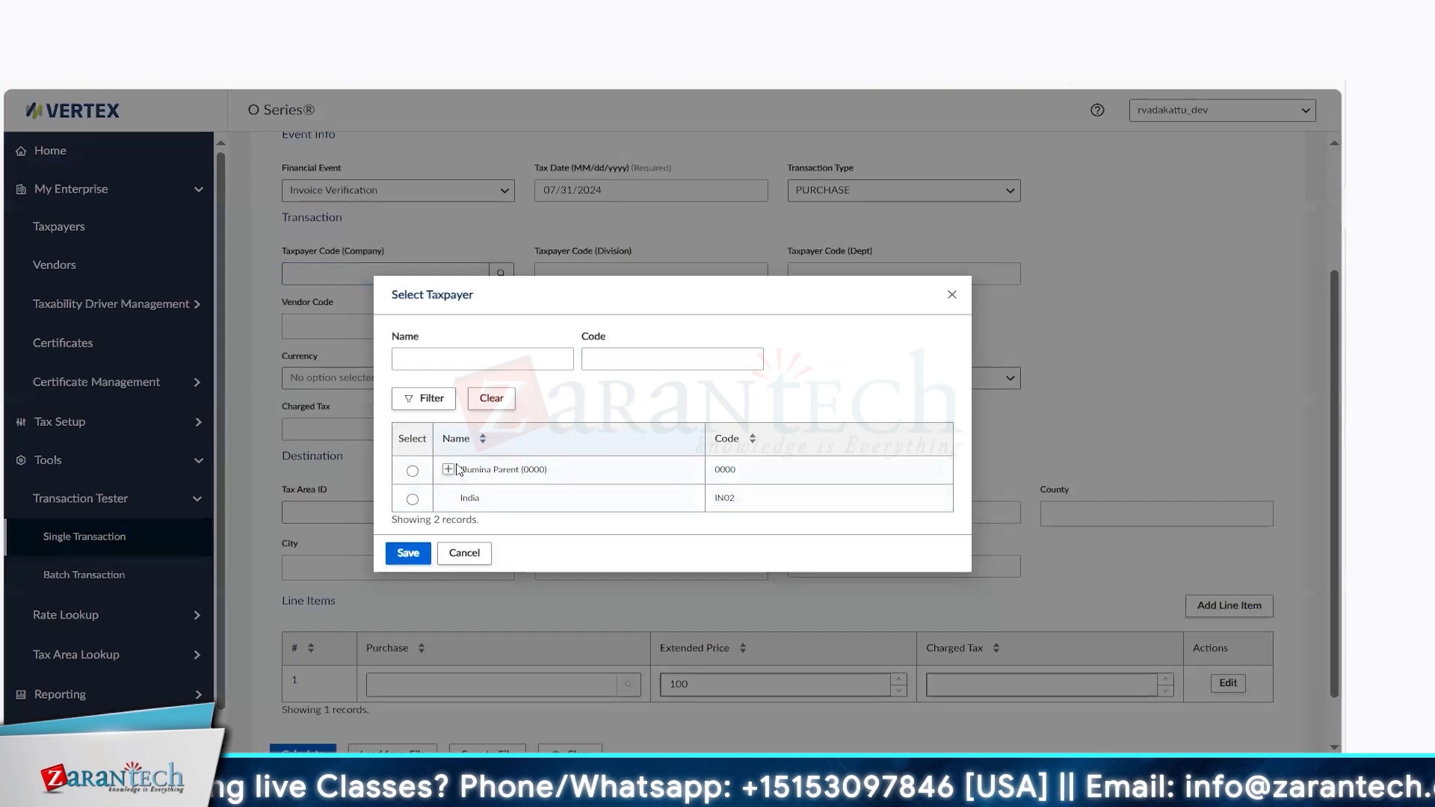
{"action": "left_click", "coordinate": [447, 469]}
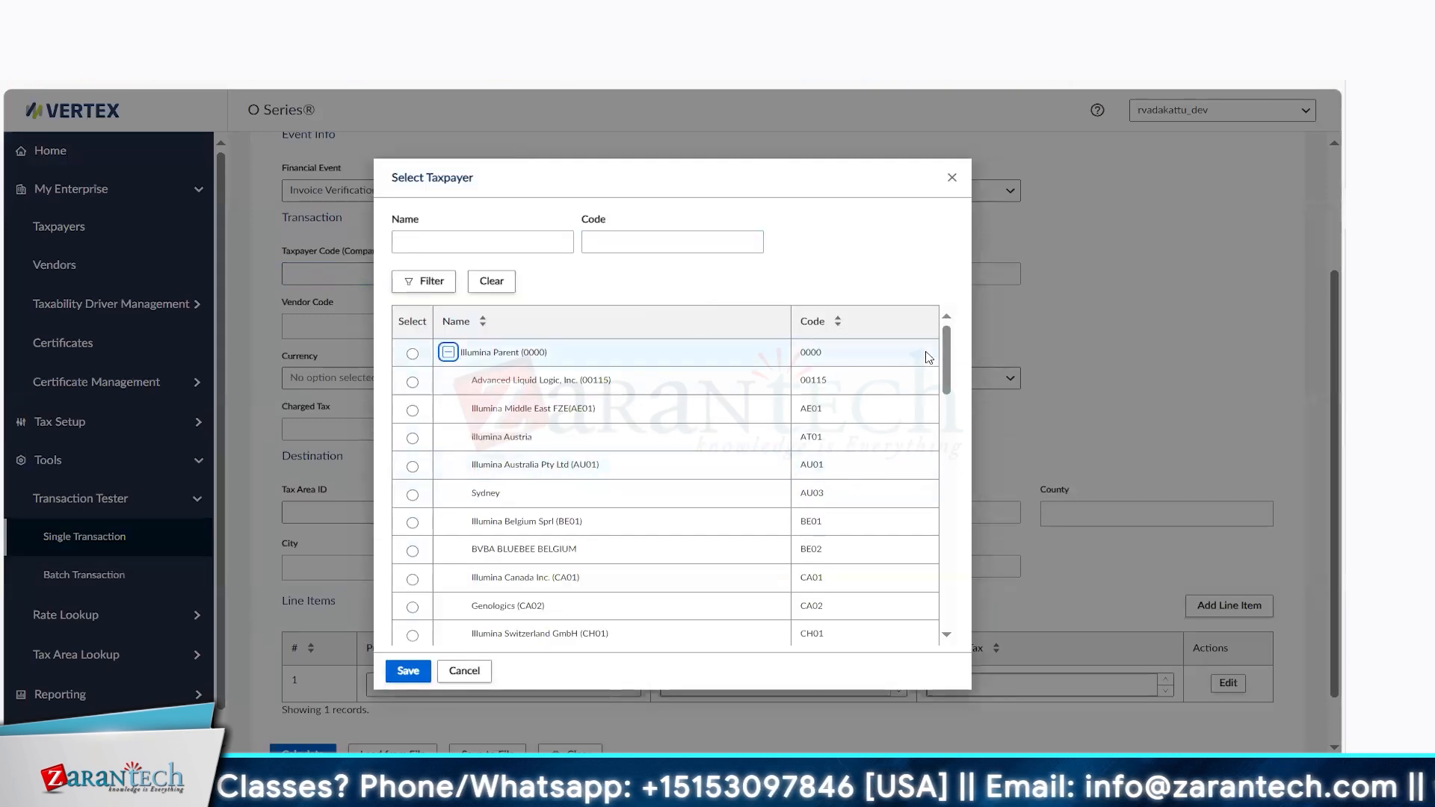
{"action": "left_click_drag", "start_coordinate": [949, 366], "coordinate": [978, 469]}
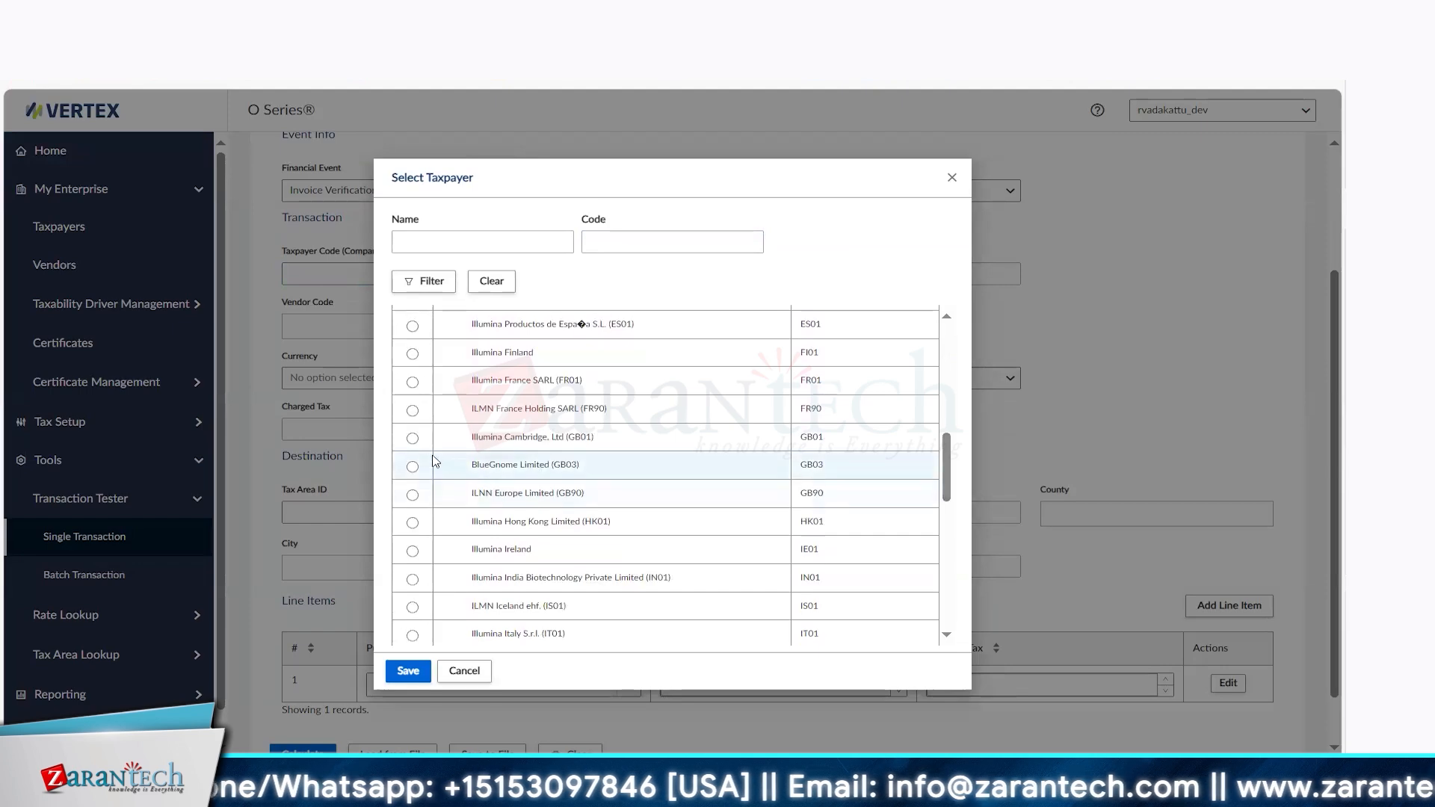
{"action": "left_click", "coordinate": [412, 438]}
{"action": "left_click", "coordinate": [417, 678]}
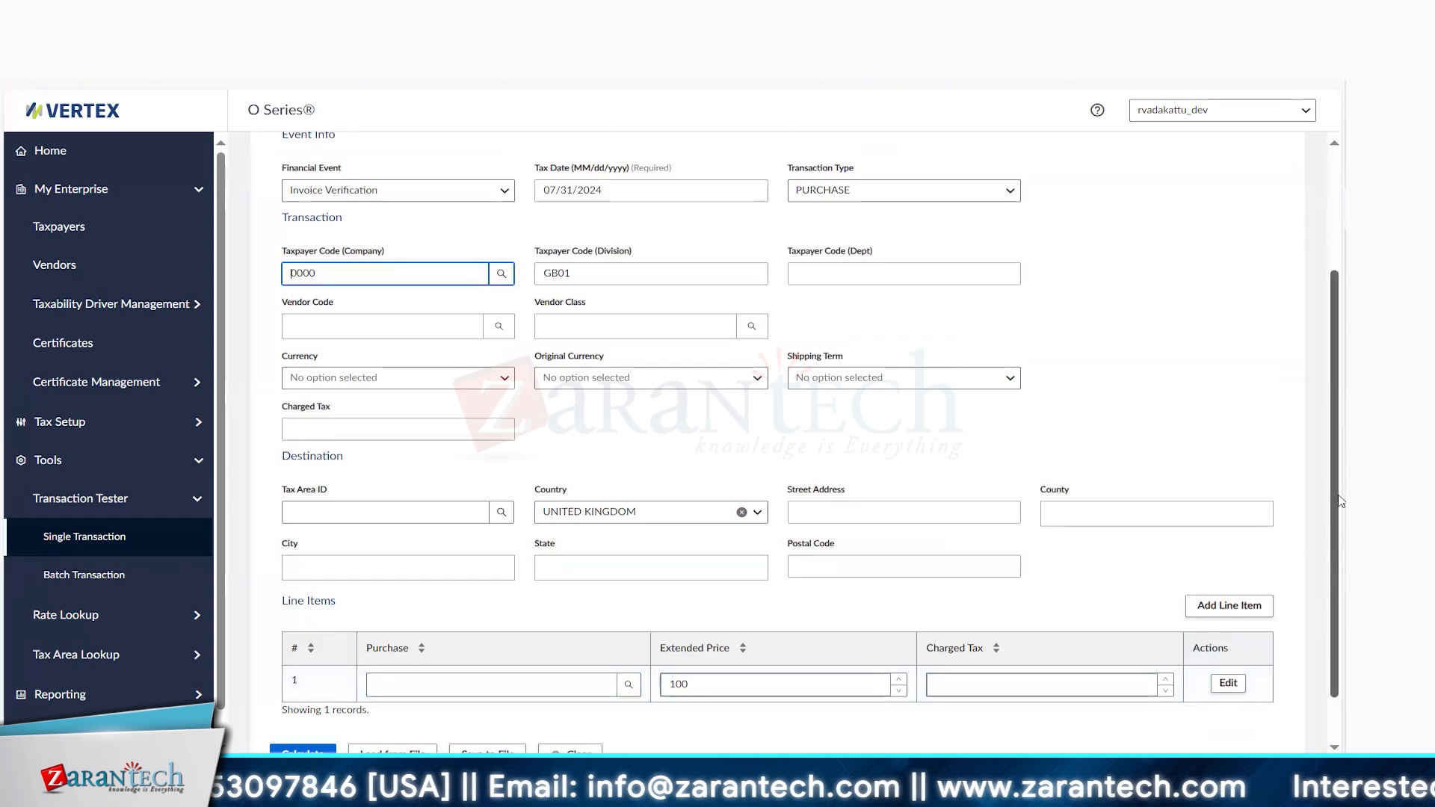
{"action": "left_click_drag", "start_coordinate": [1338, 496], "coordinate": [1336, 609]}
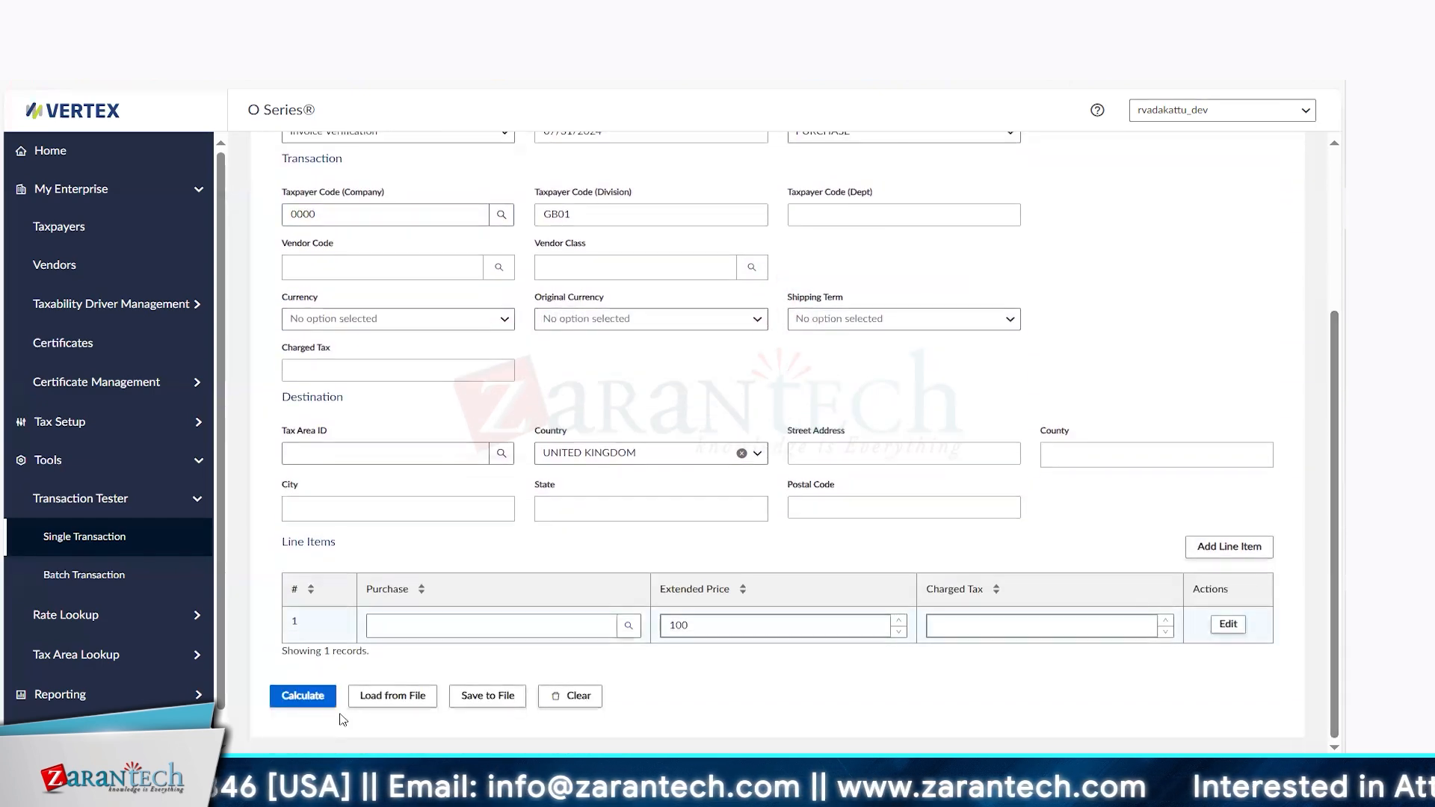
{"action": "left_click", "coordinate": [303, 694]}
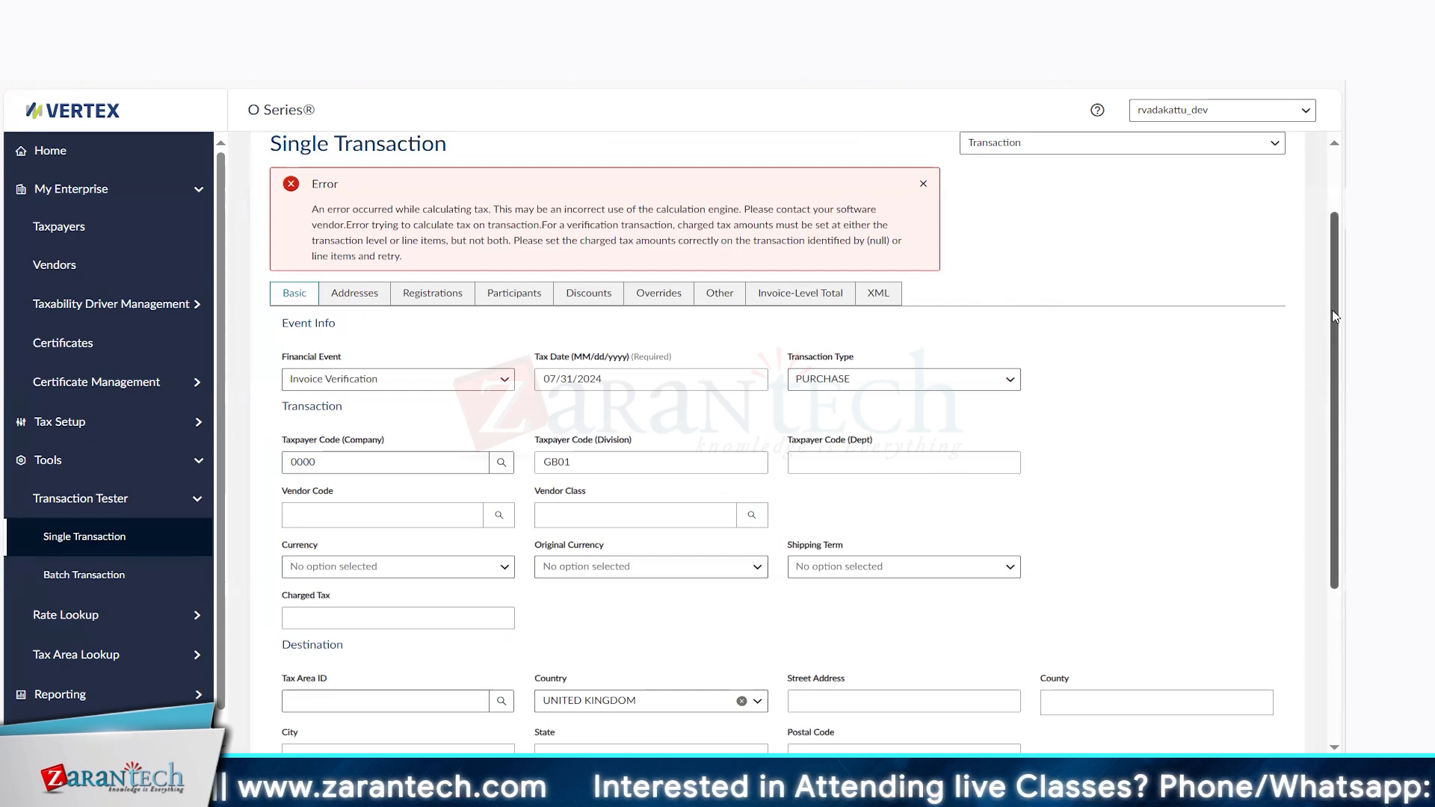
Set the charged tax of line item 1 to 0 and try to calculate the tax again
{"action": "left_click_drag", "start_coordinate": [1333, 311], "coordinate": [1335, 449]}
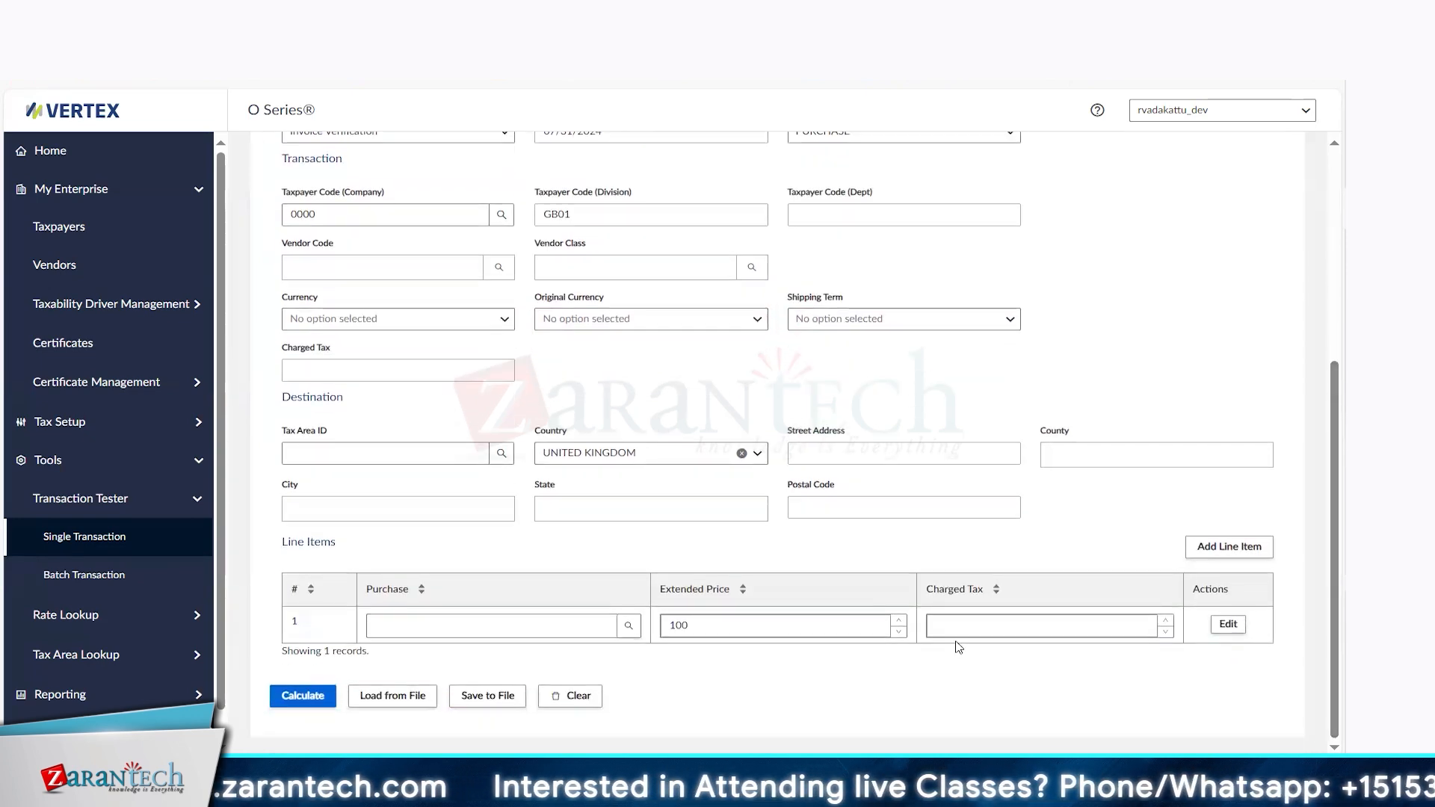
{"action": "left_click", "coordinate": [959, 625]}
{"action": "type", "text": "0"}
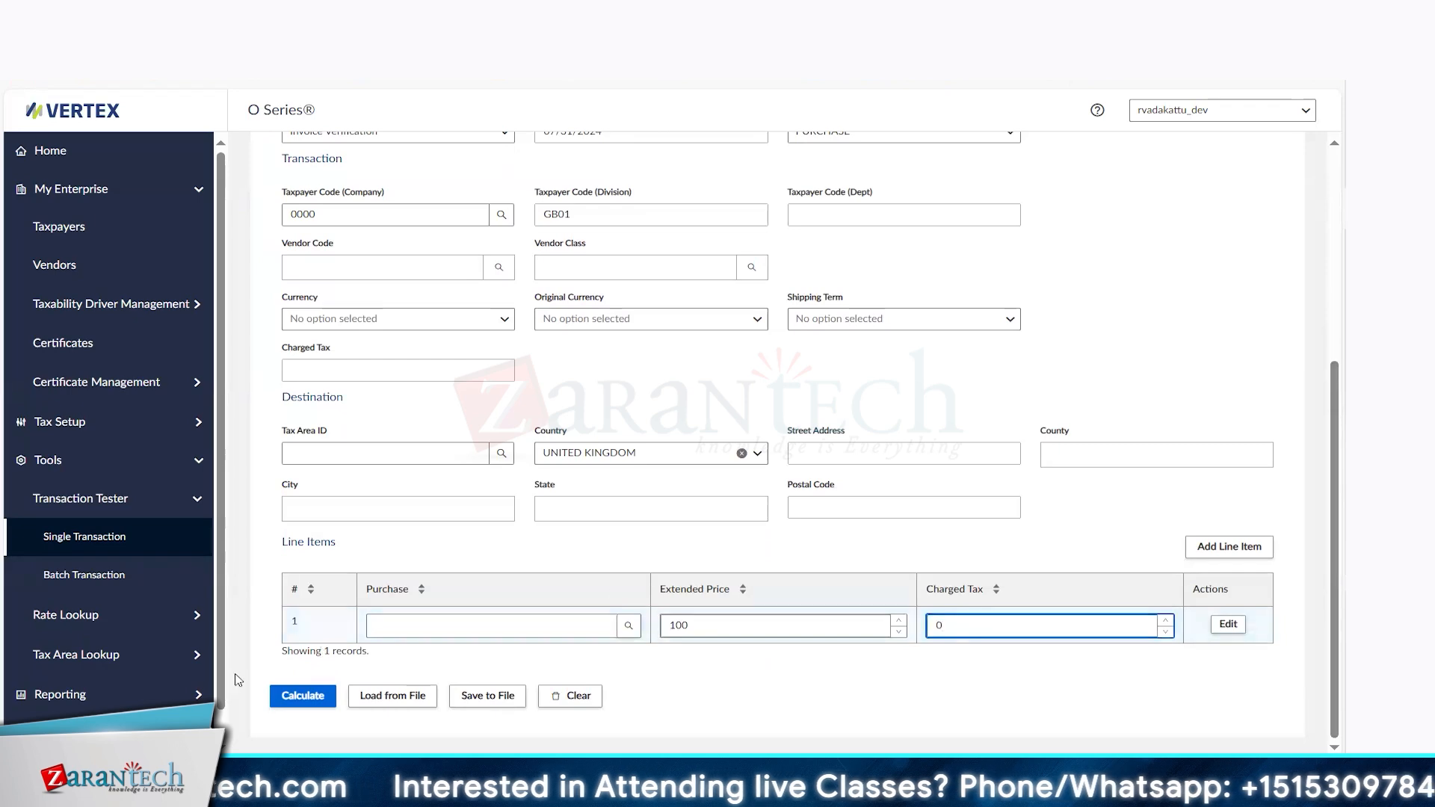
{"action": "left_click", "coordinate": [309, 700]}
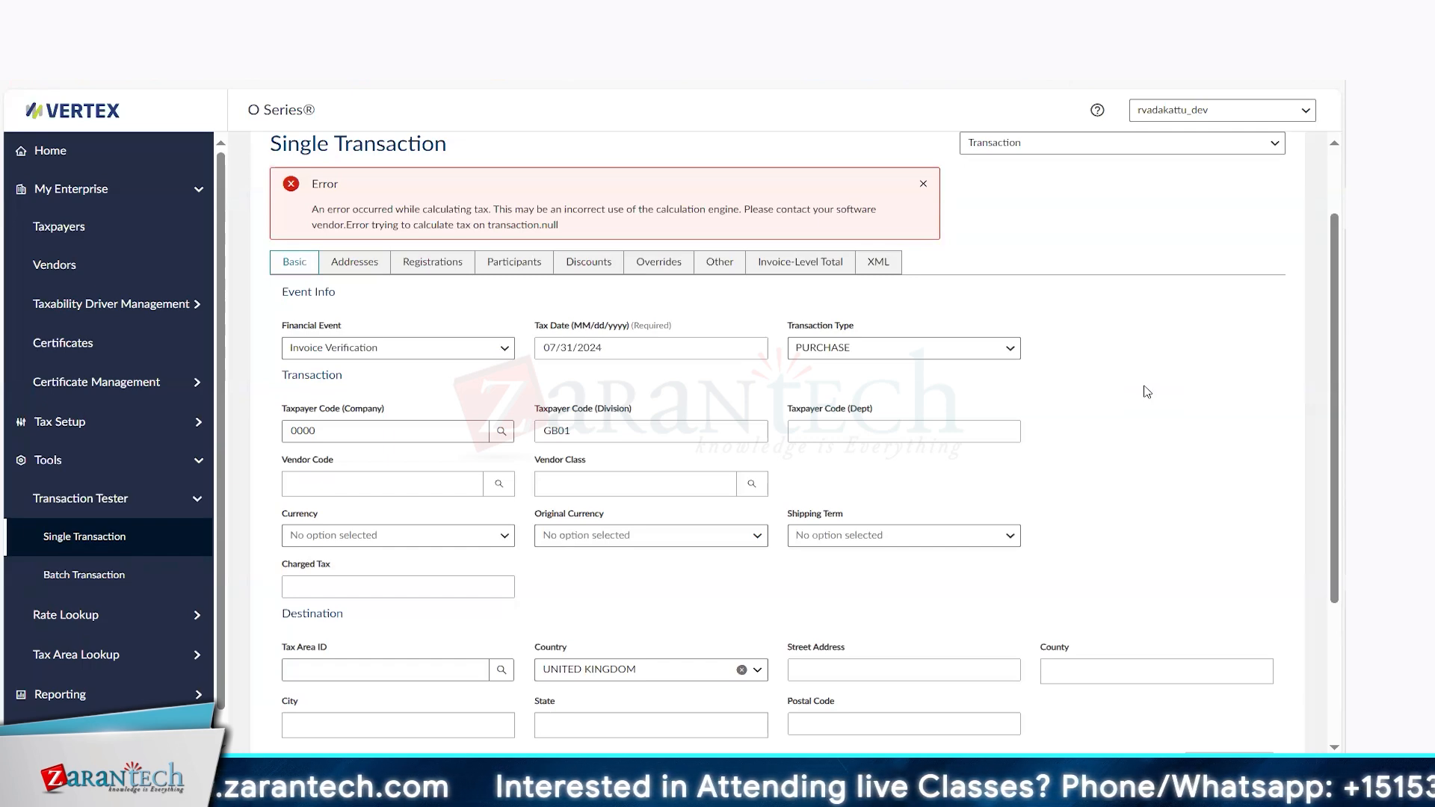
Switch the transaction view to Line Item 1 and show its flexible code fields
{"action": "left_click", "coordinate": [1044, 143]}
{"action": "left_click", "coordinate": [1011, 202]}
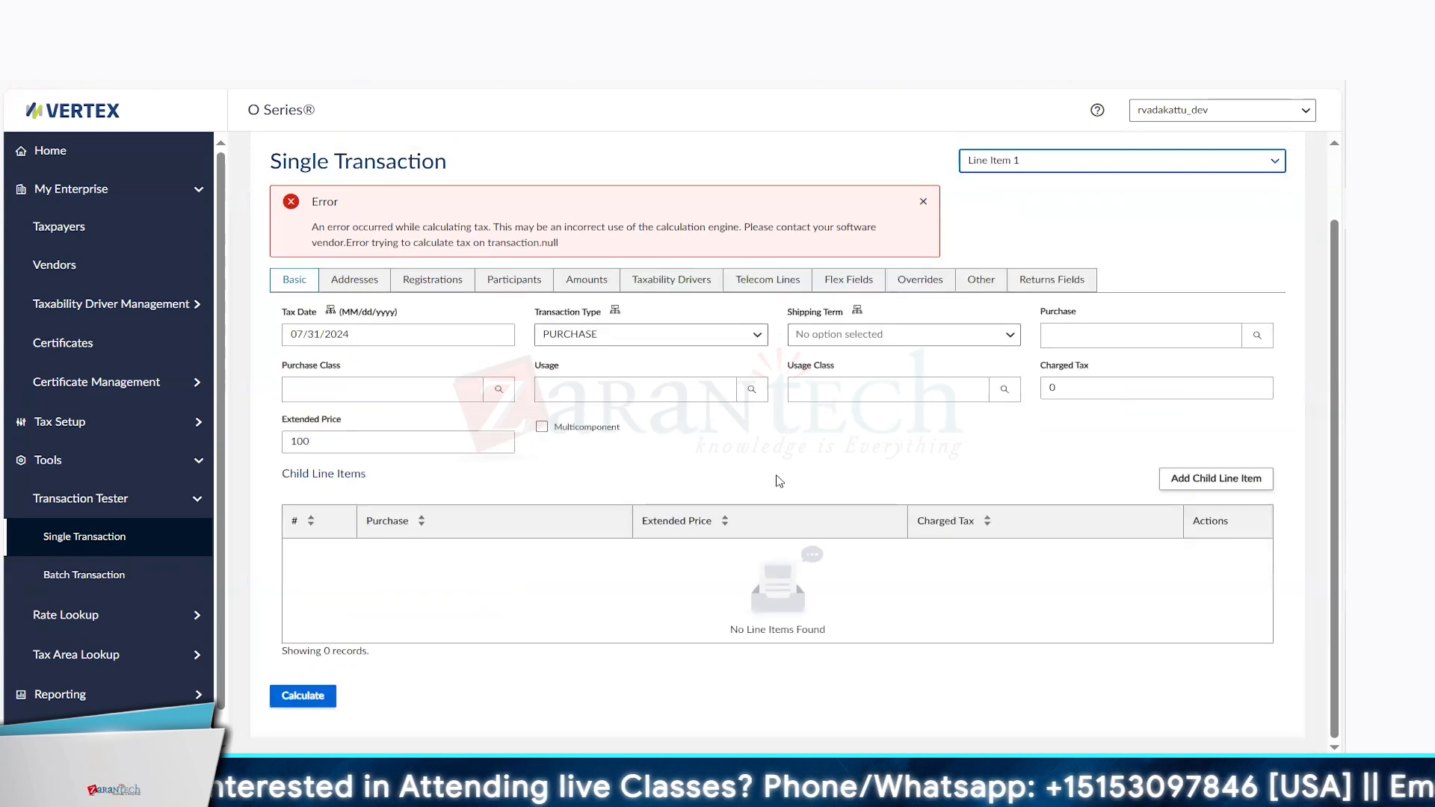
{"action": "left_click", "coordinate": [843, 281]}
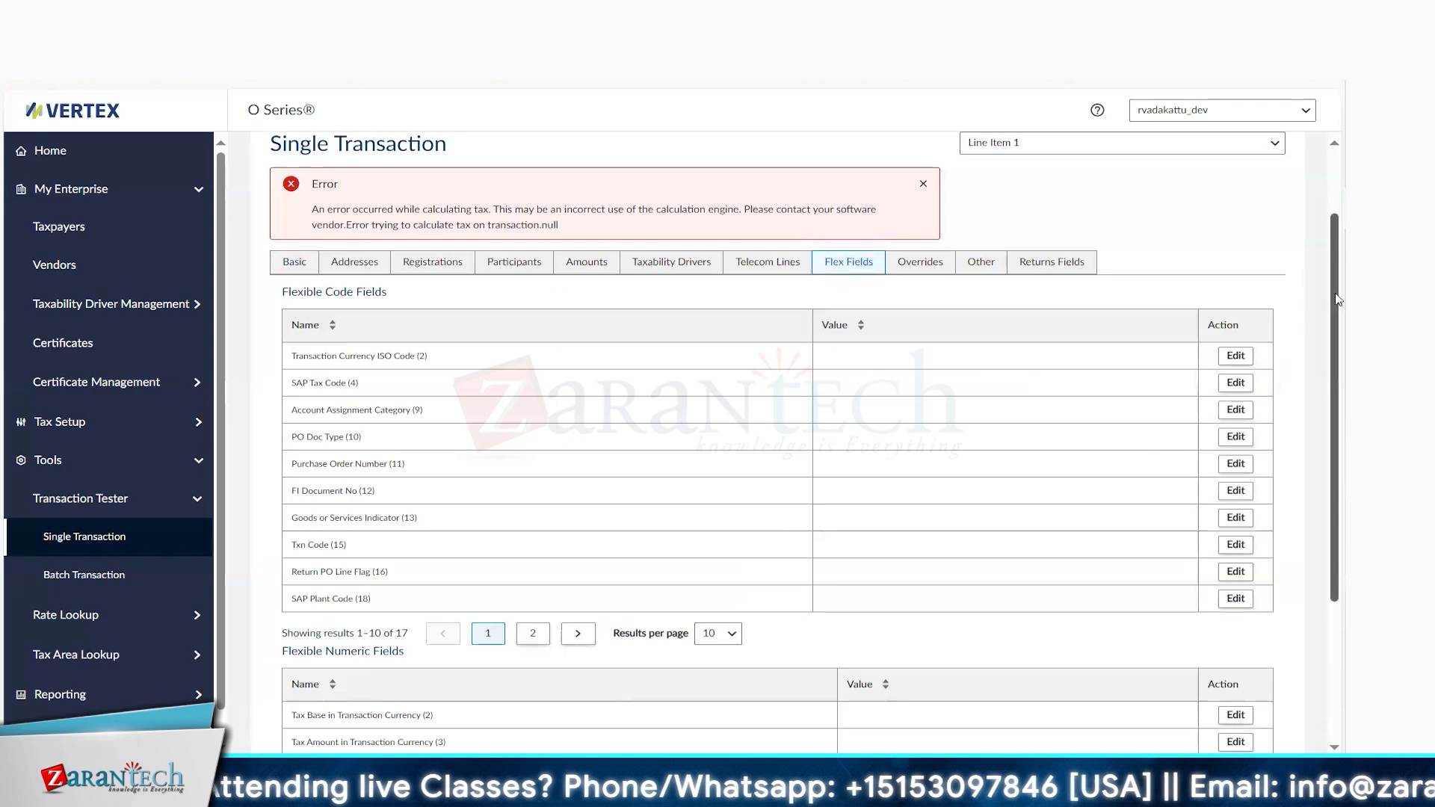
{"action": "left_click_drag", "start_coordinate": [1337, 299], "coordinate": [1336, 340]}
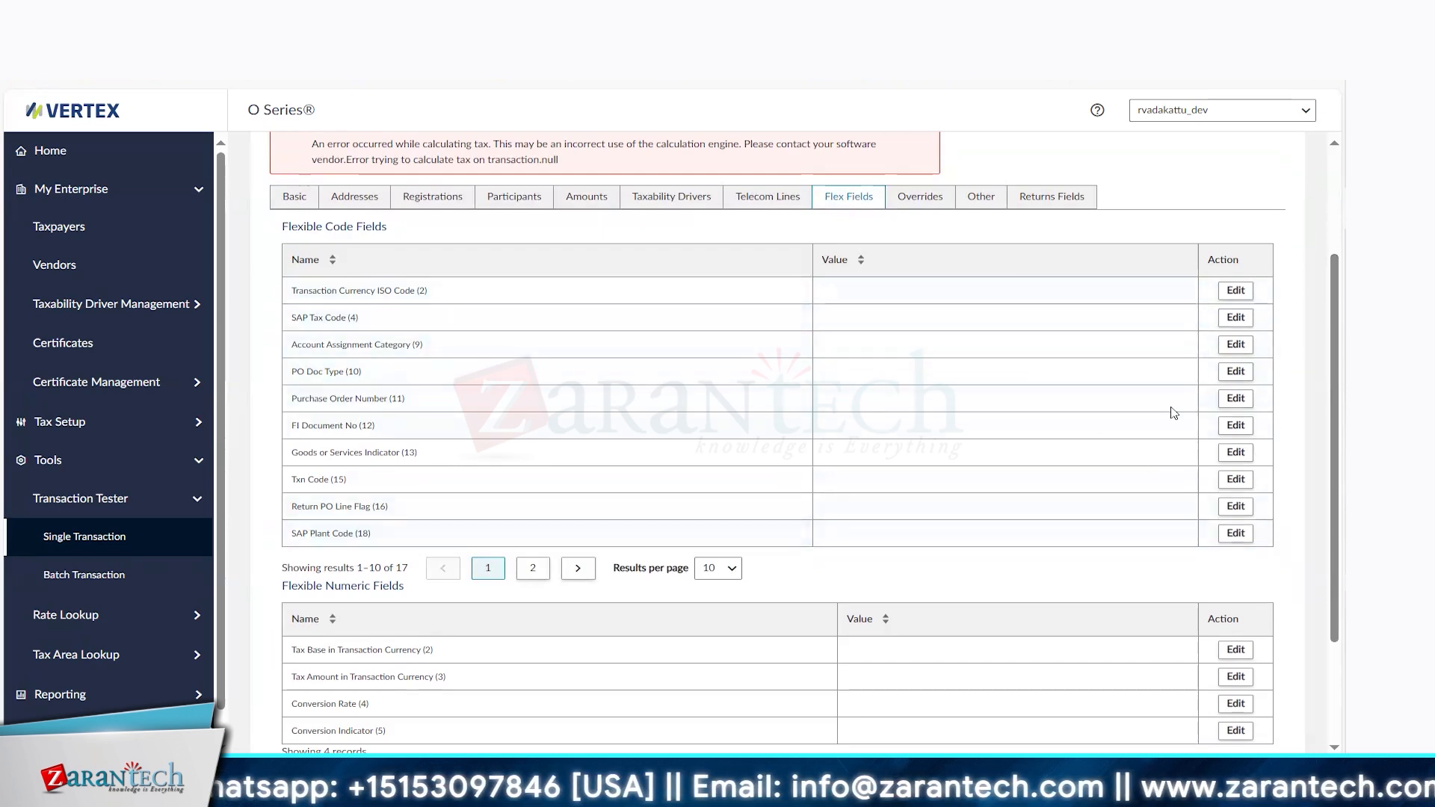
Look up the code ZNB among the taxability drivers for Line Item 1's PO Doc Type (10) flex field
{"action": "left_click", "coordinate": [1236, 372]}
{"action": "left_click", "coordinate": [792, 428]}
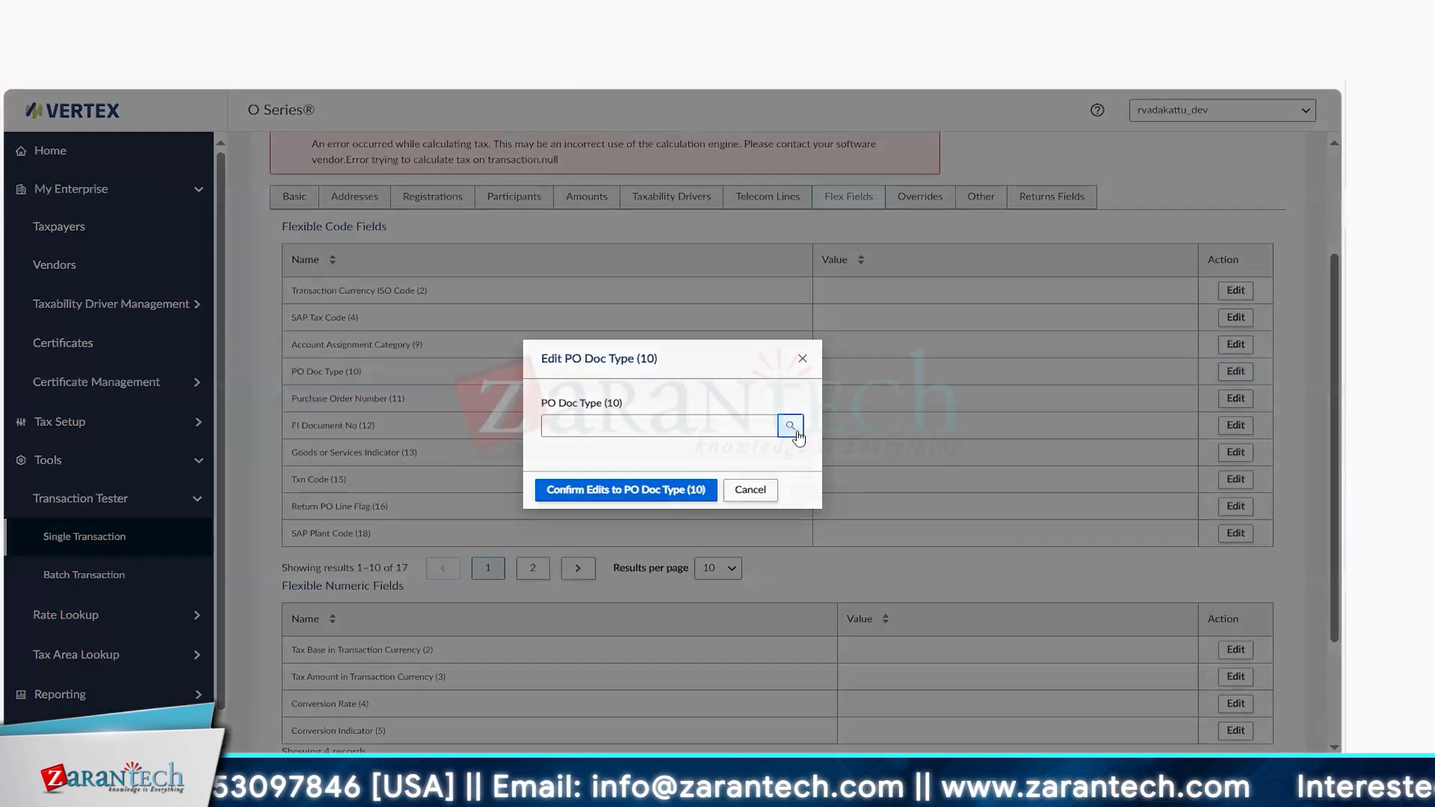
{"action": "left_click", "coordinate": [808, 314]}
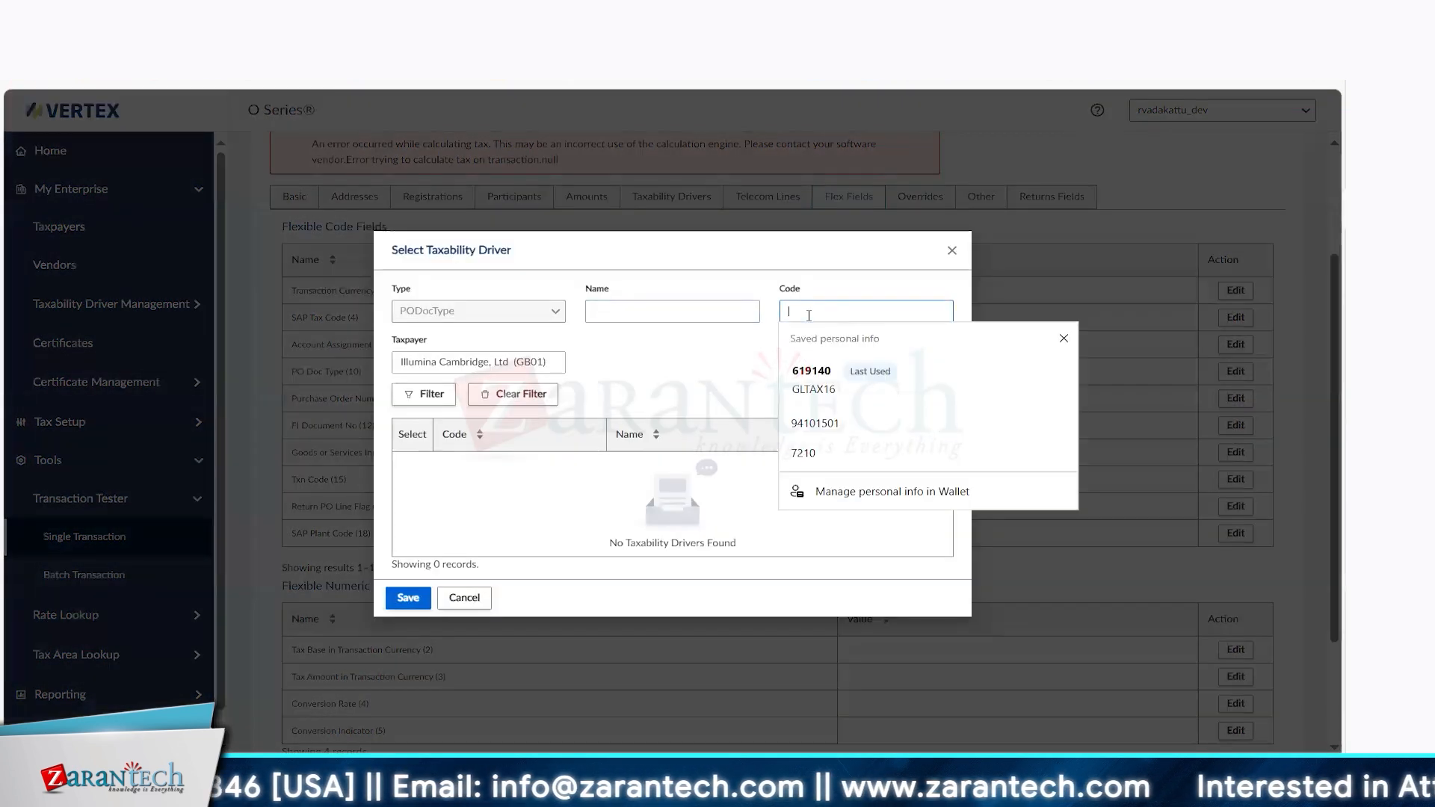
{"action": "type", "text": "Z"}
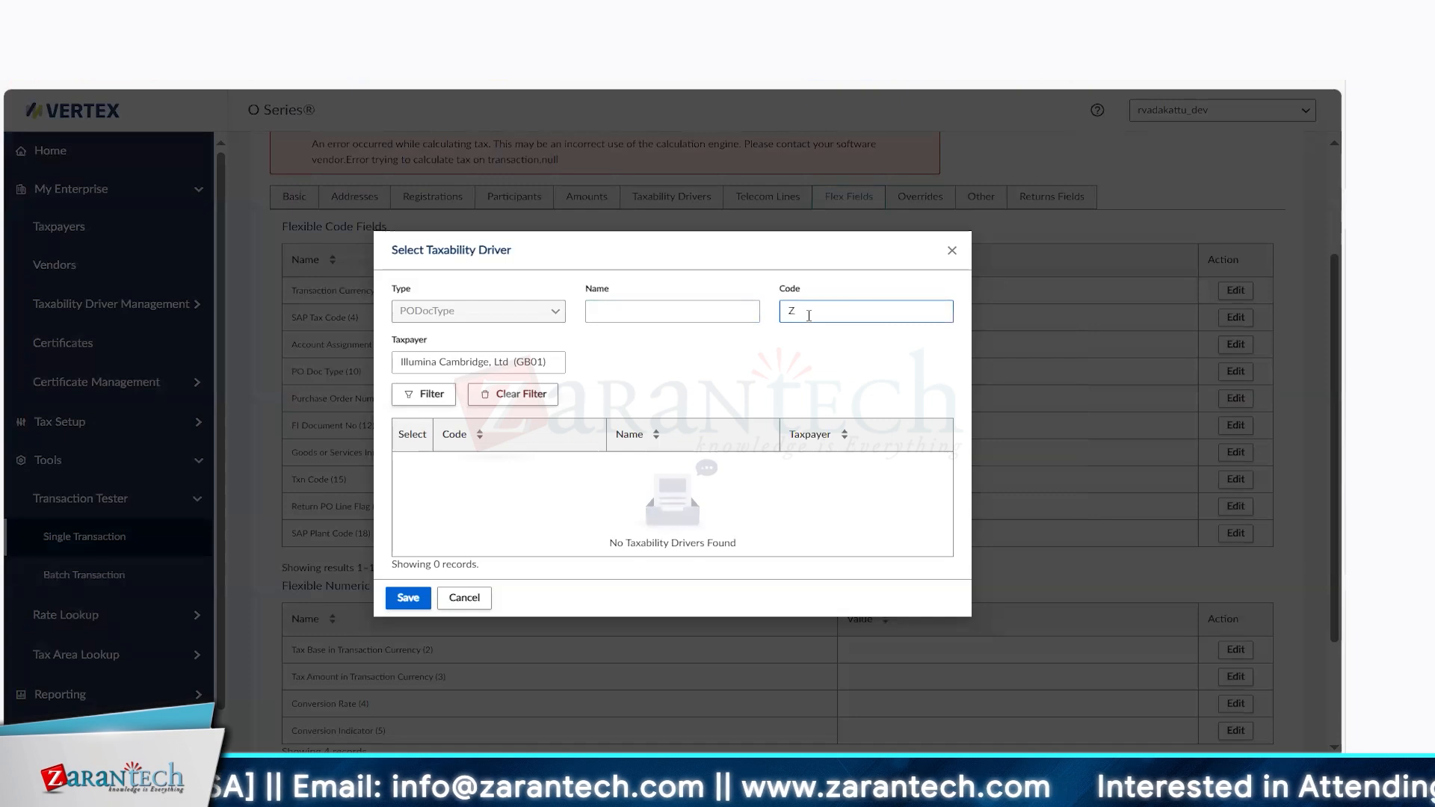
{"action": "type", "text": "ND"}
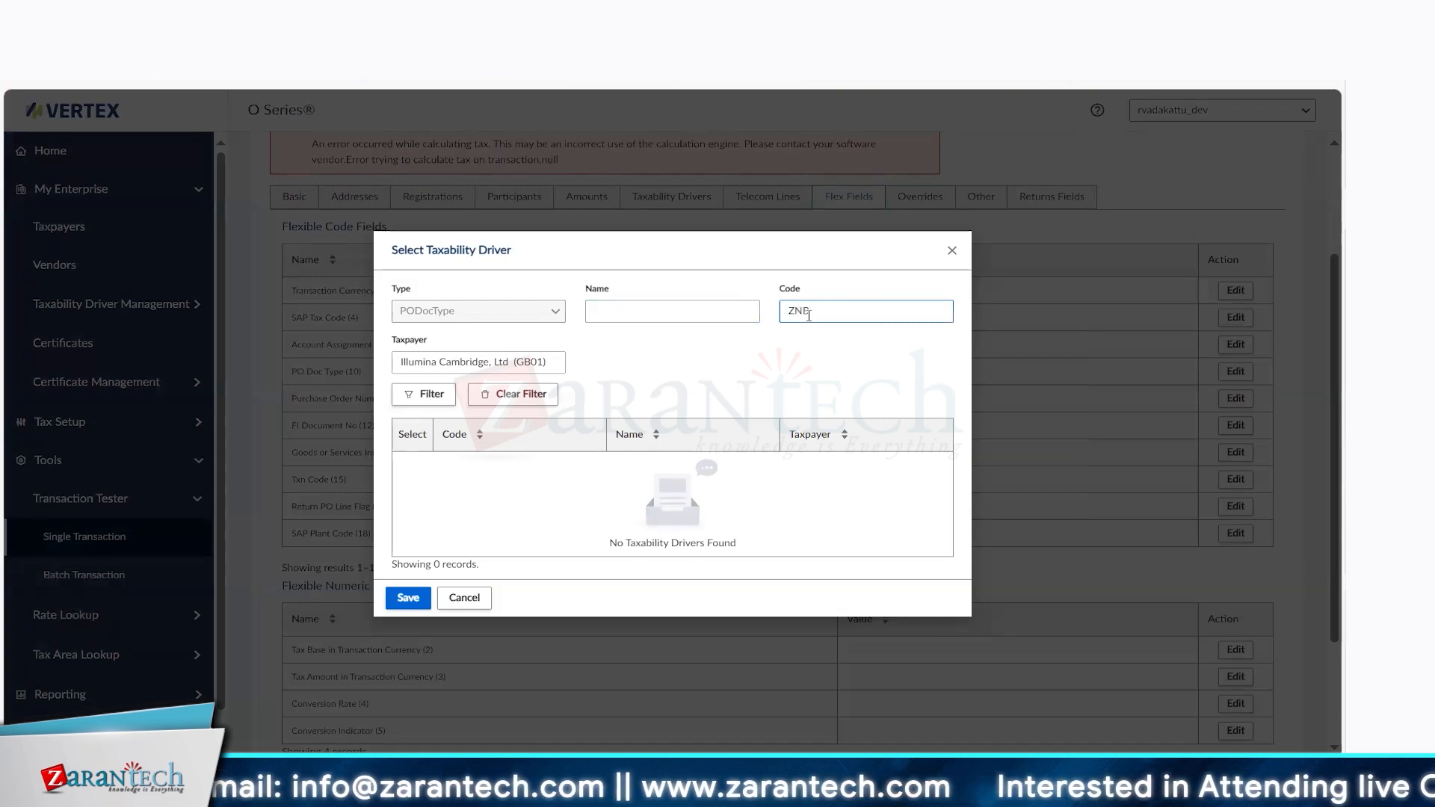
{"action": "left_click", "coordinate": [426, 394]}
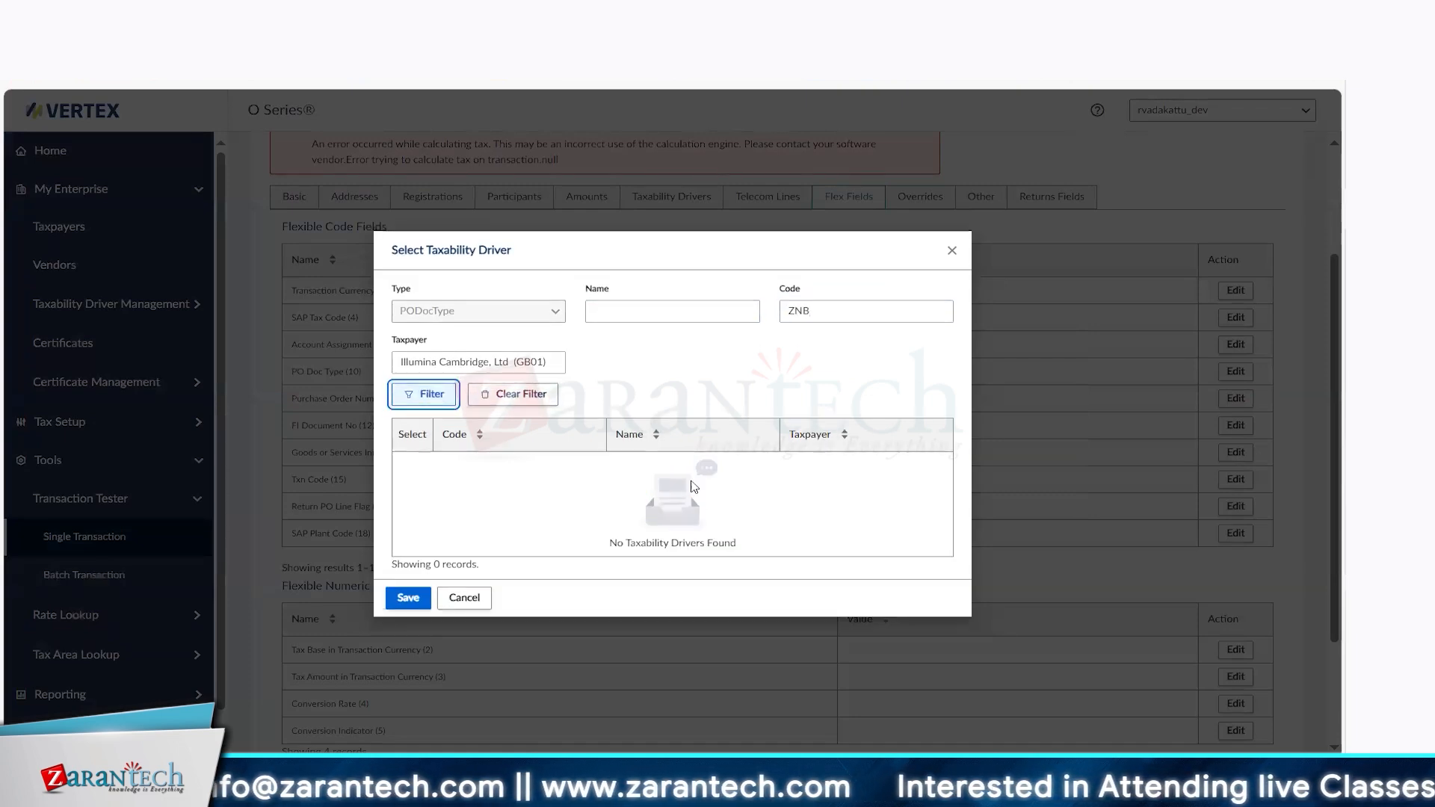
Filter GB01's PO Doc Type drivers again without any code, and leave the lookup and the field edit without saving
{"action": "left_click_drag", "start_coordinate": [822, 311], "coordinate": [761, 314]}
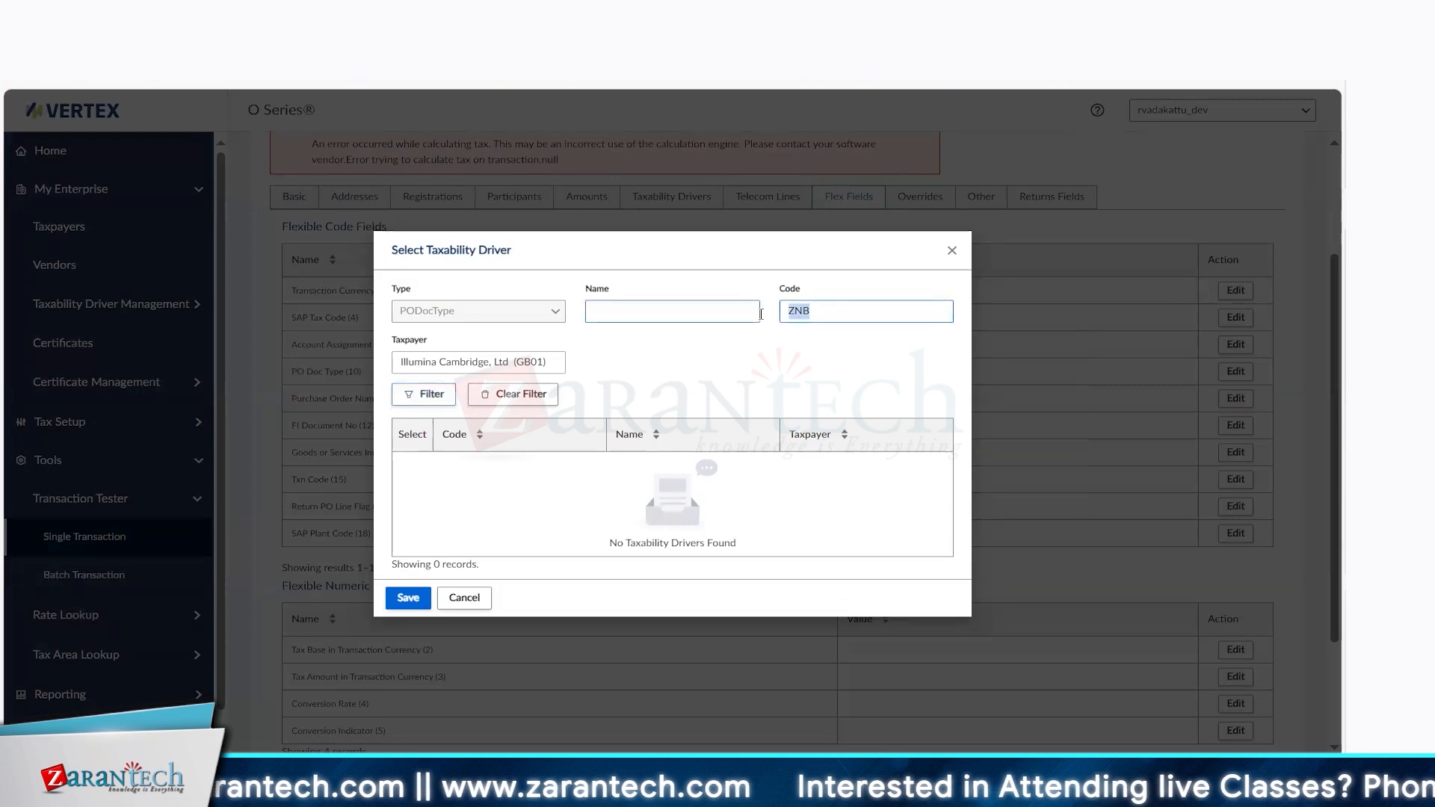
{"action": "key", "text": "BackSpace"}
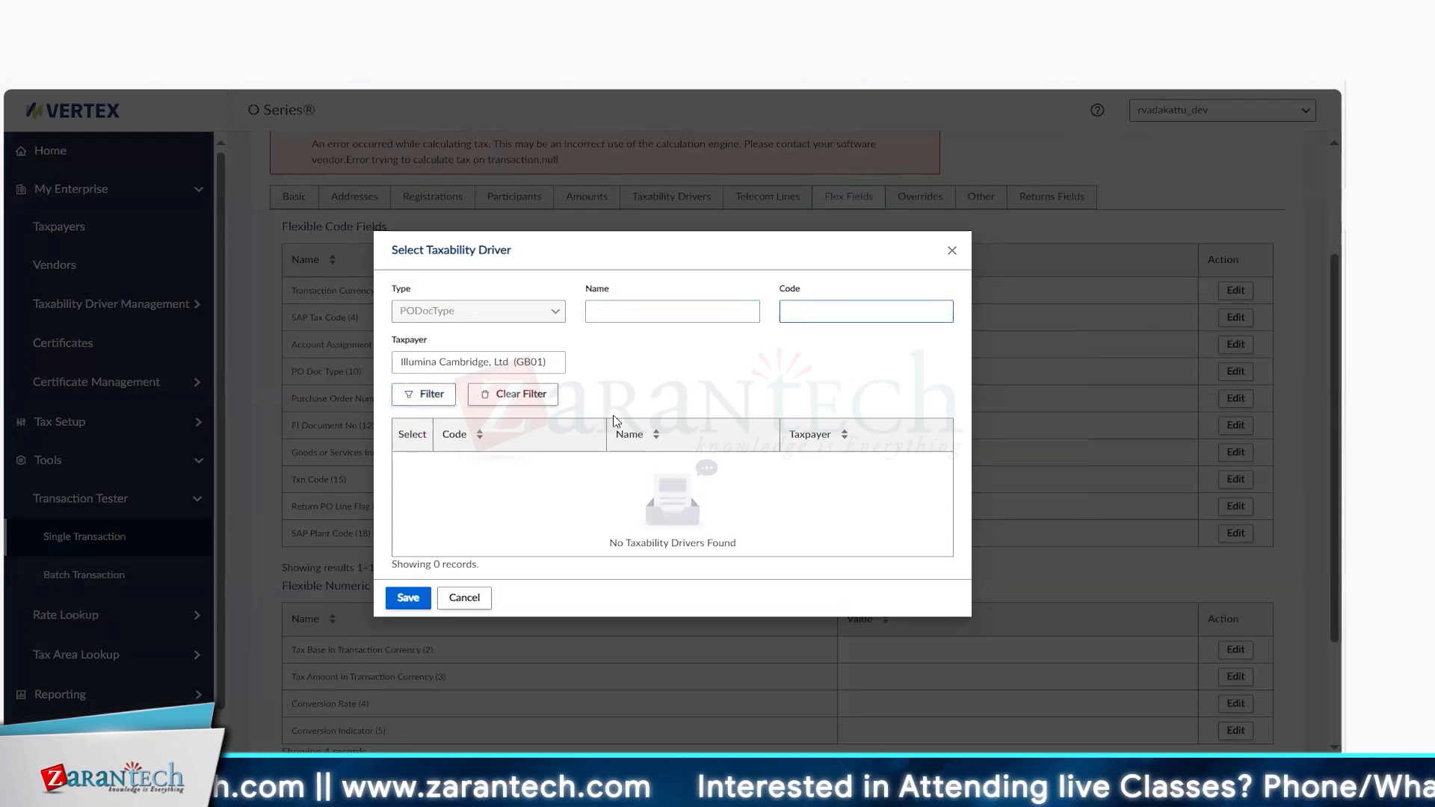
{"action": "left_click", "coordinate": [422, 395]}
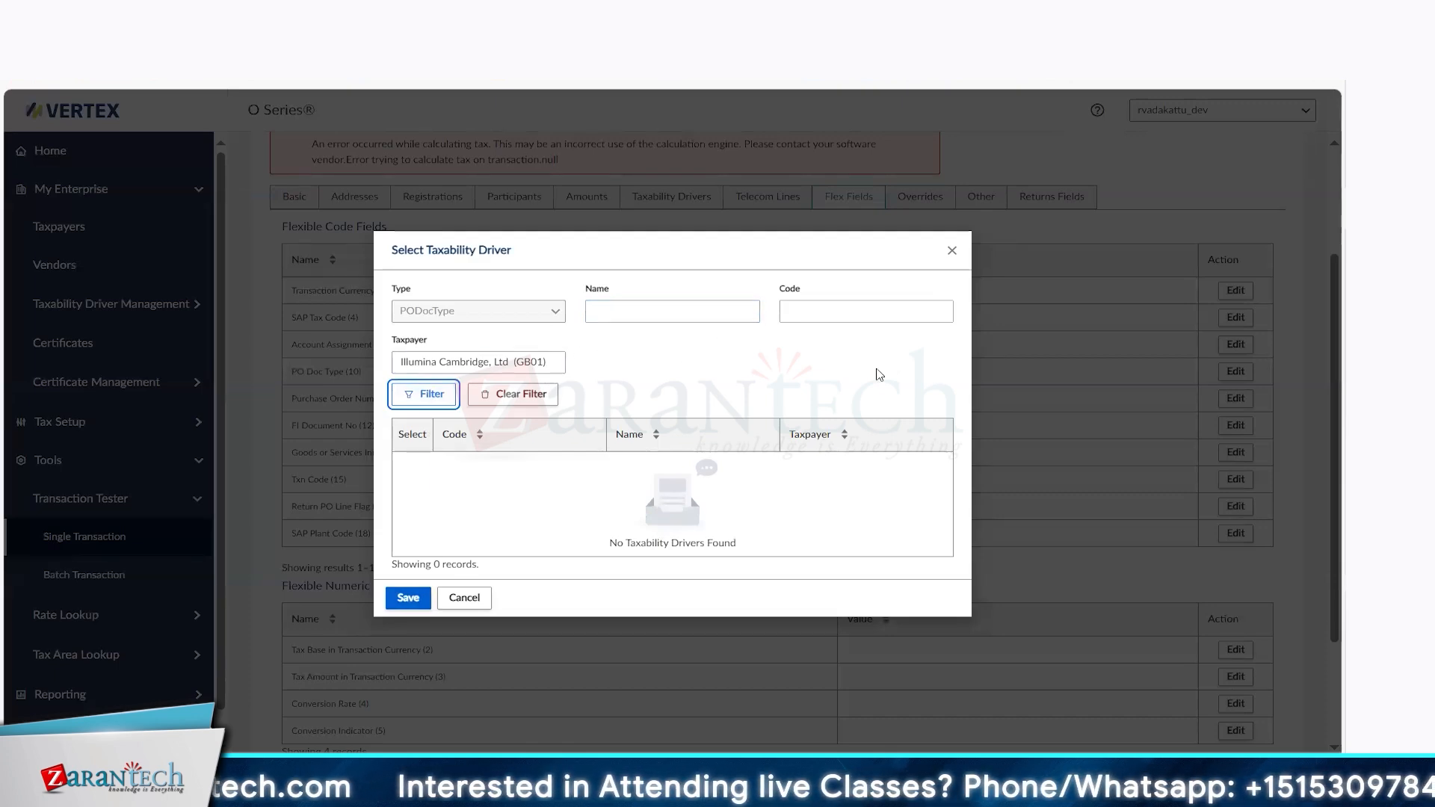
{"action": "left_click", "coordinate": [553, 356]}
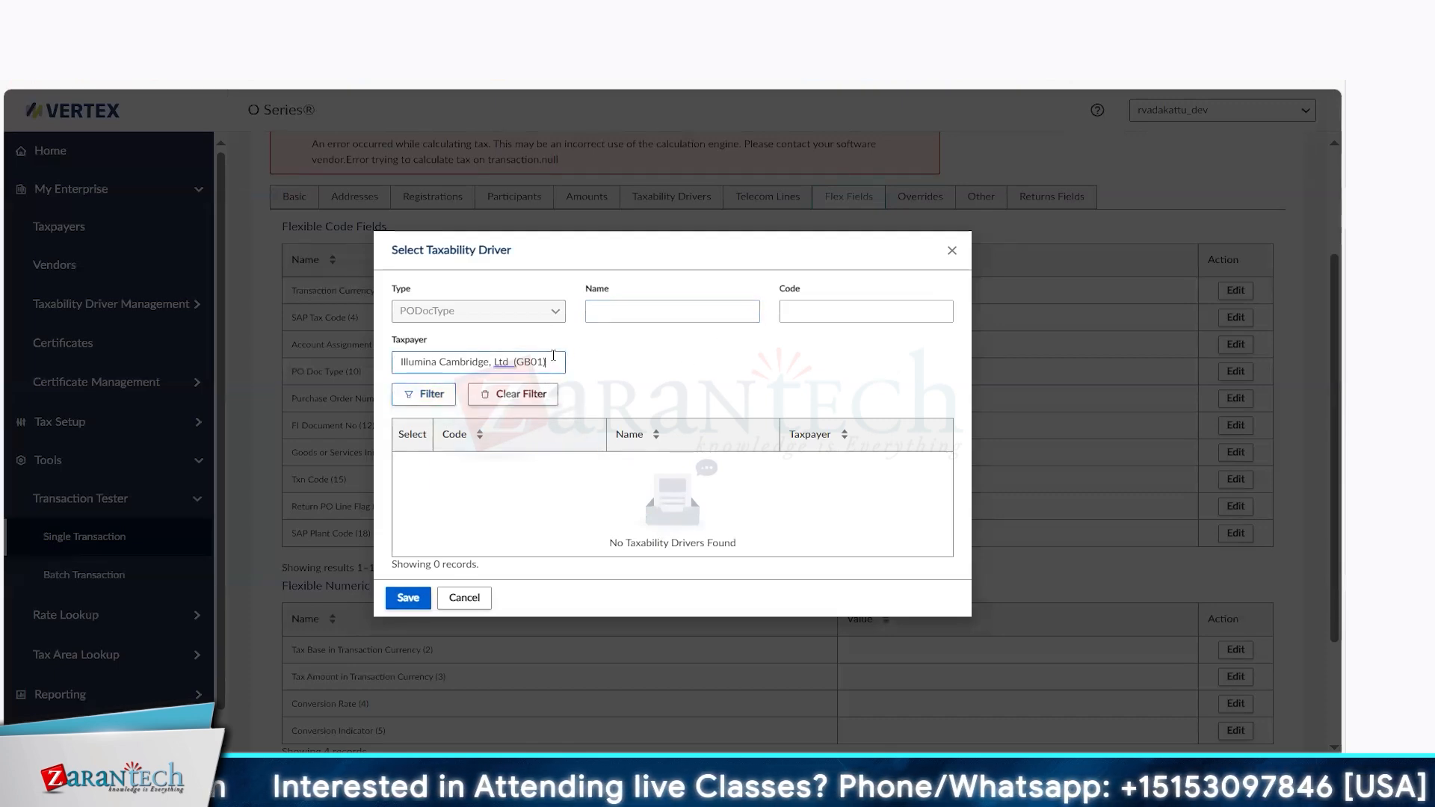
{"action": "left_click", "coordinate": [463, 604]}
{"action": "left_click", "coordinate": [464, 602]}
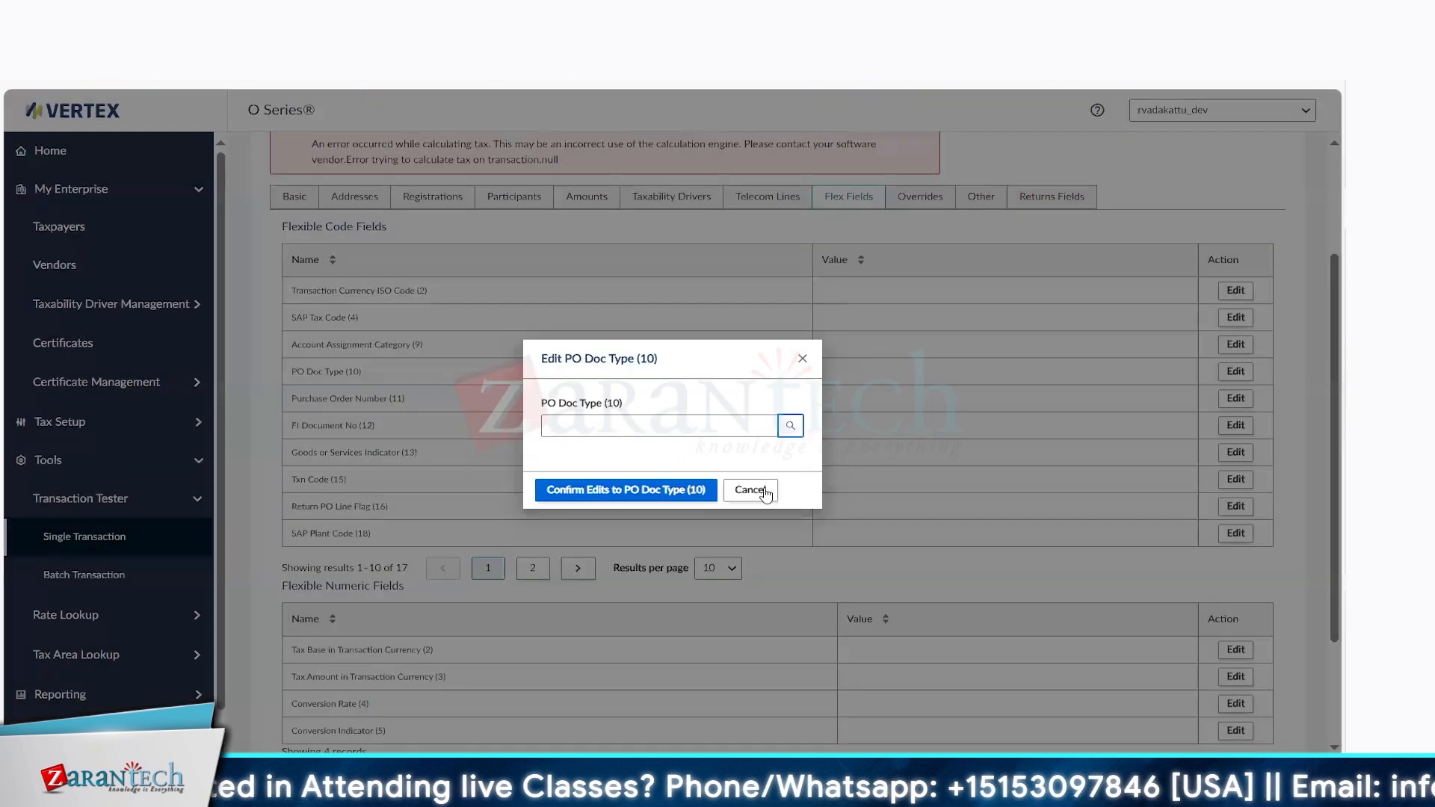
{"action": "left_click", "coordinate": [662, 421]}
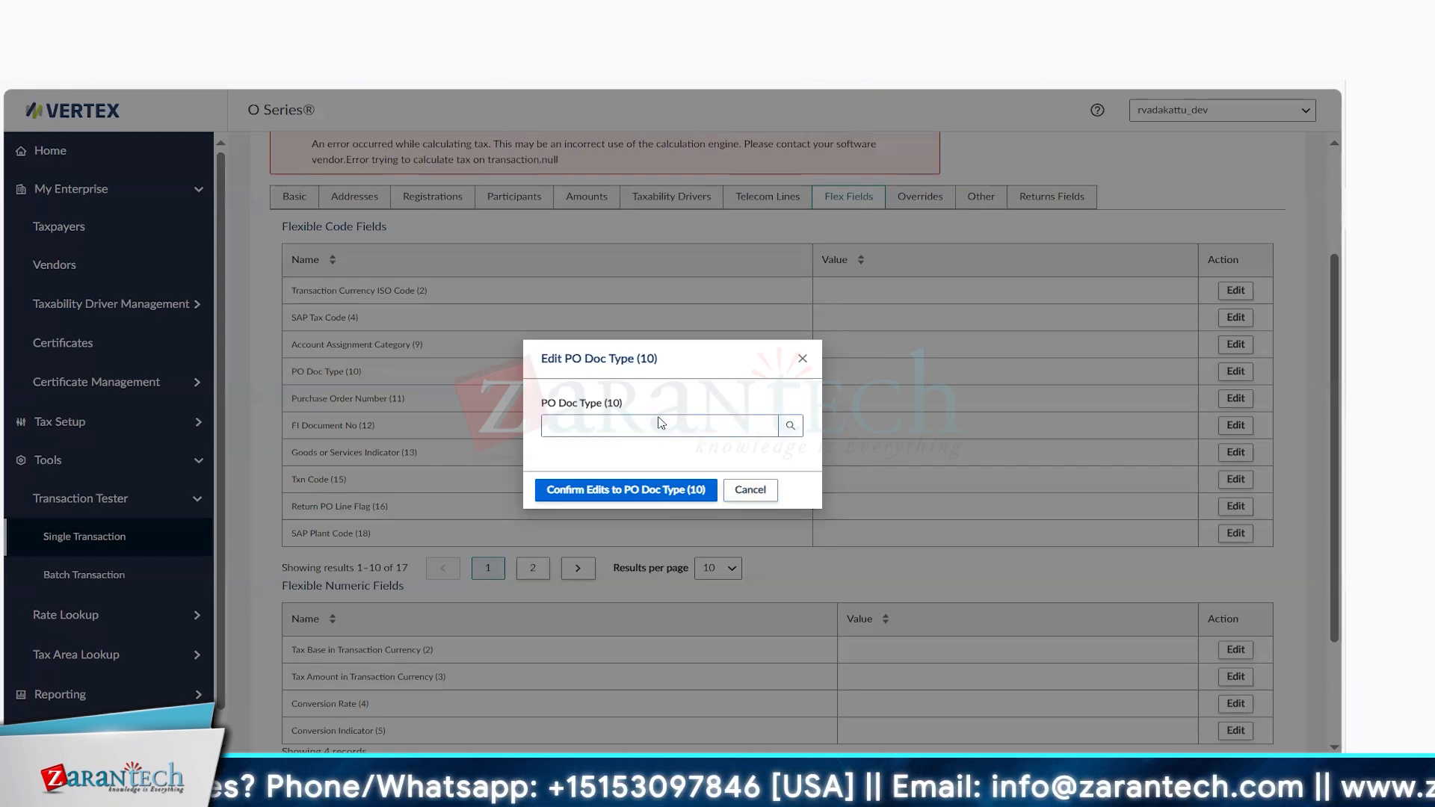
{"action": "left_click", "coordinate": [761, 499]}
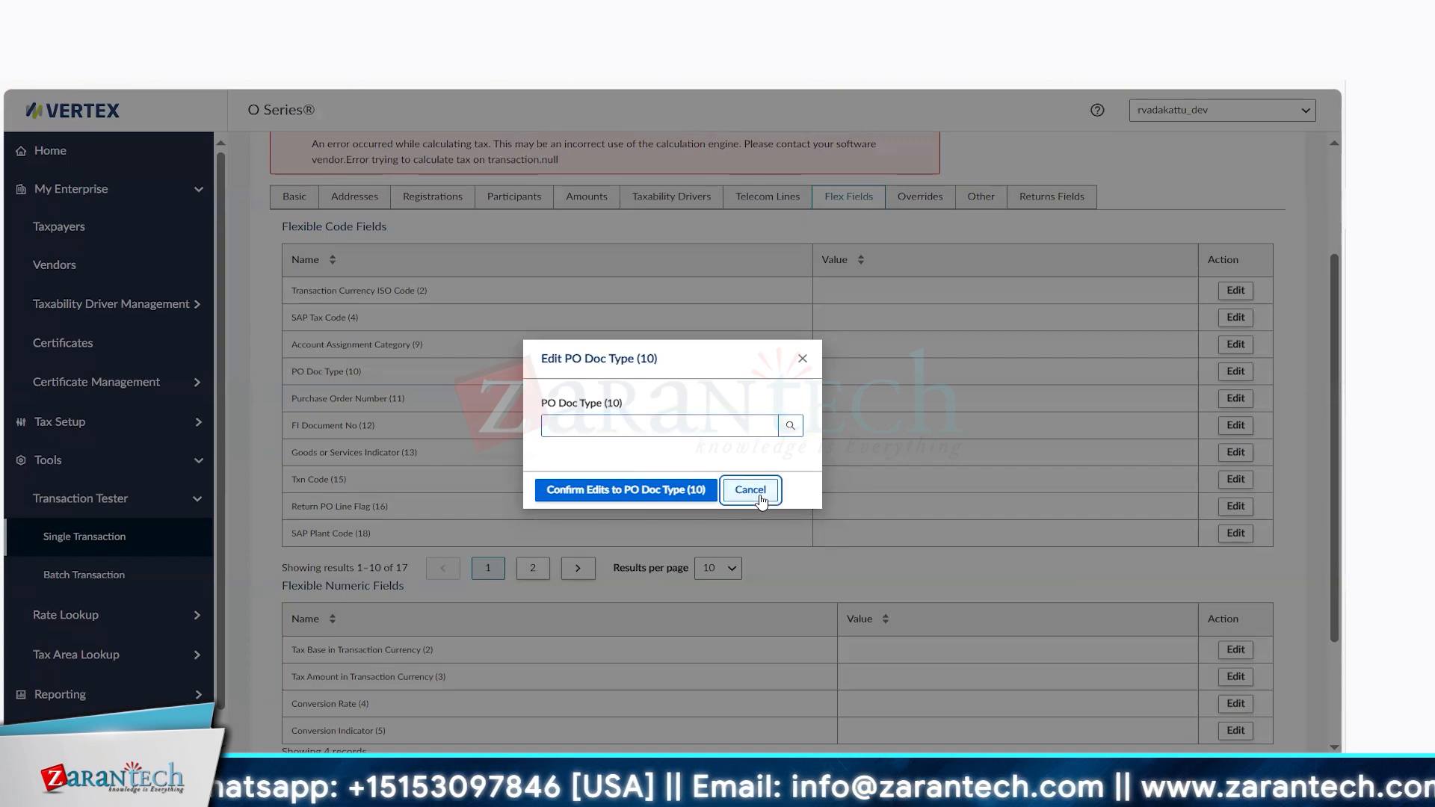
{"action": "left_click", "coordinate": [761, 499]}
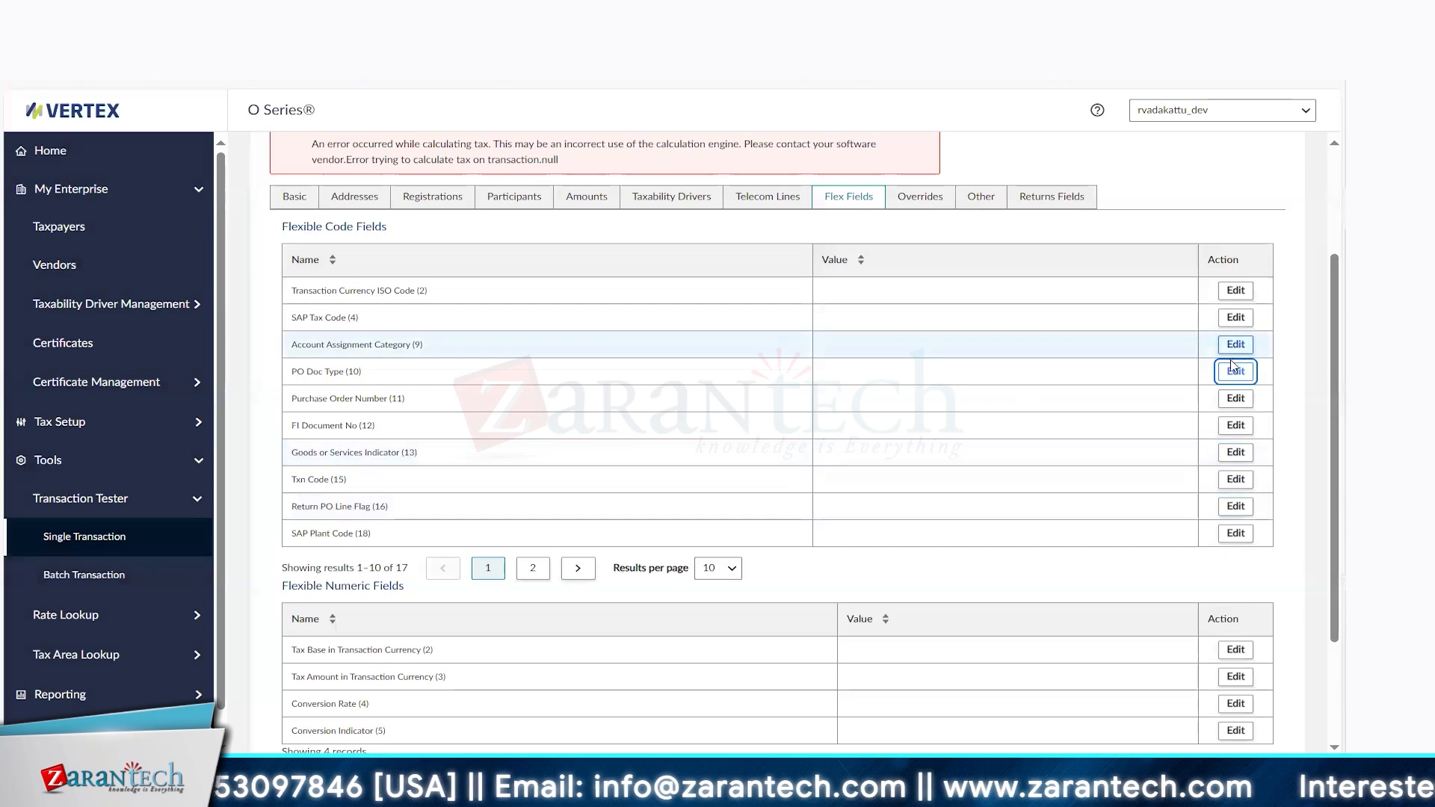
{"action": "left_click", "coordinate": [1235, 372]}
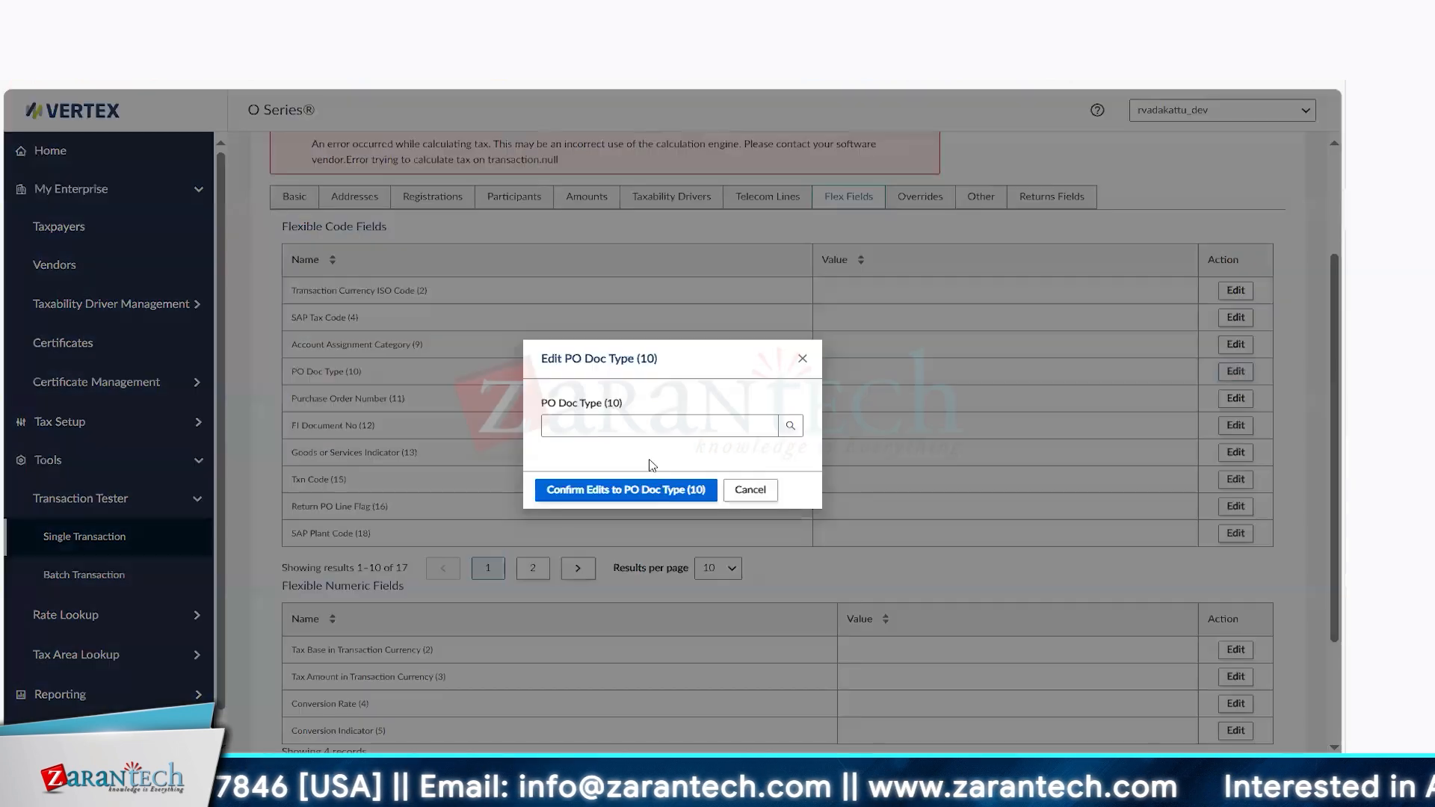
{"action": "left_click", "coordinate": [611, 427]}
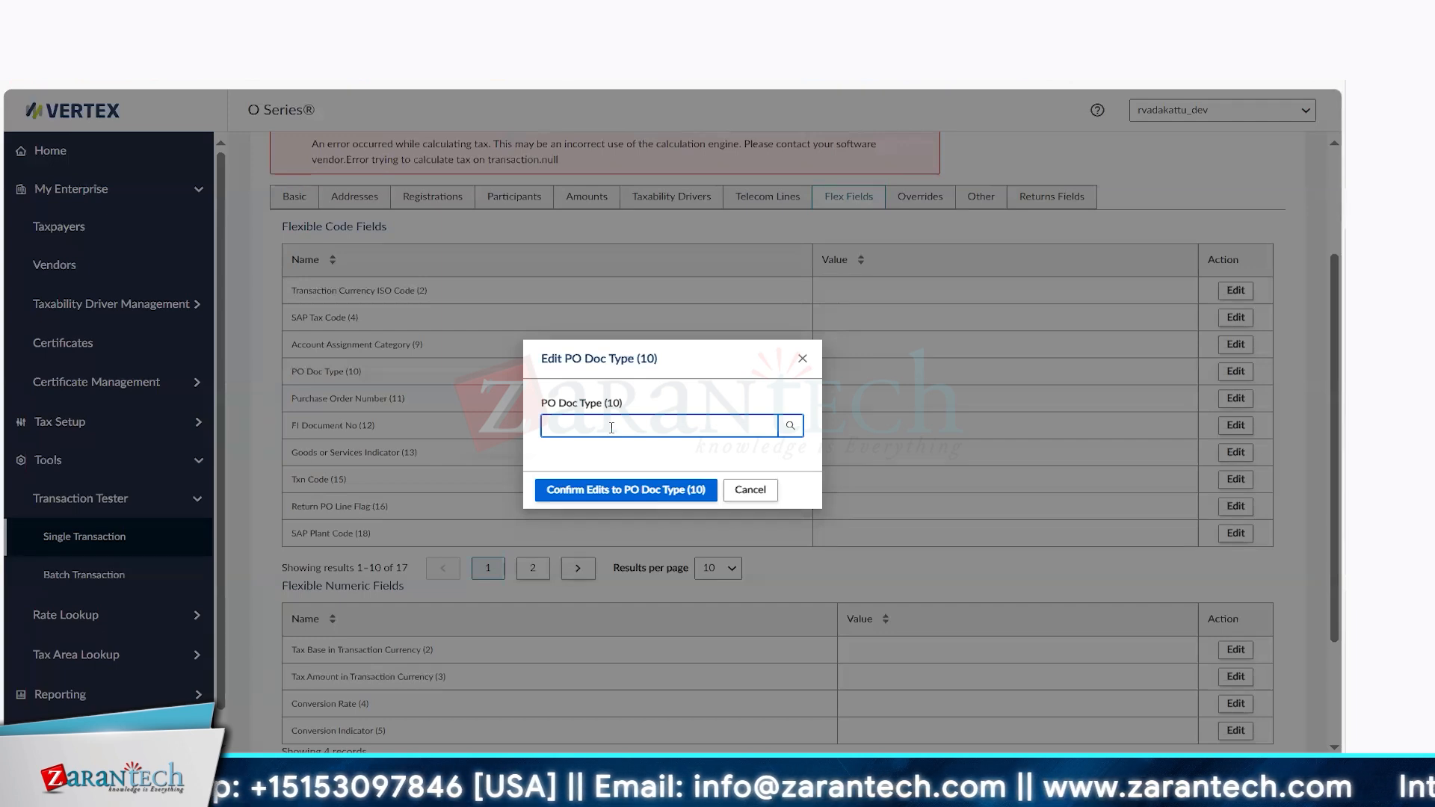
{"action": "left_click", "coordinate": [802, 358]}
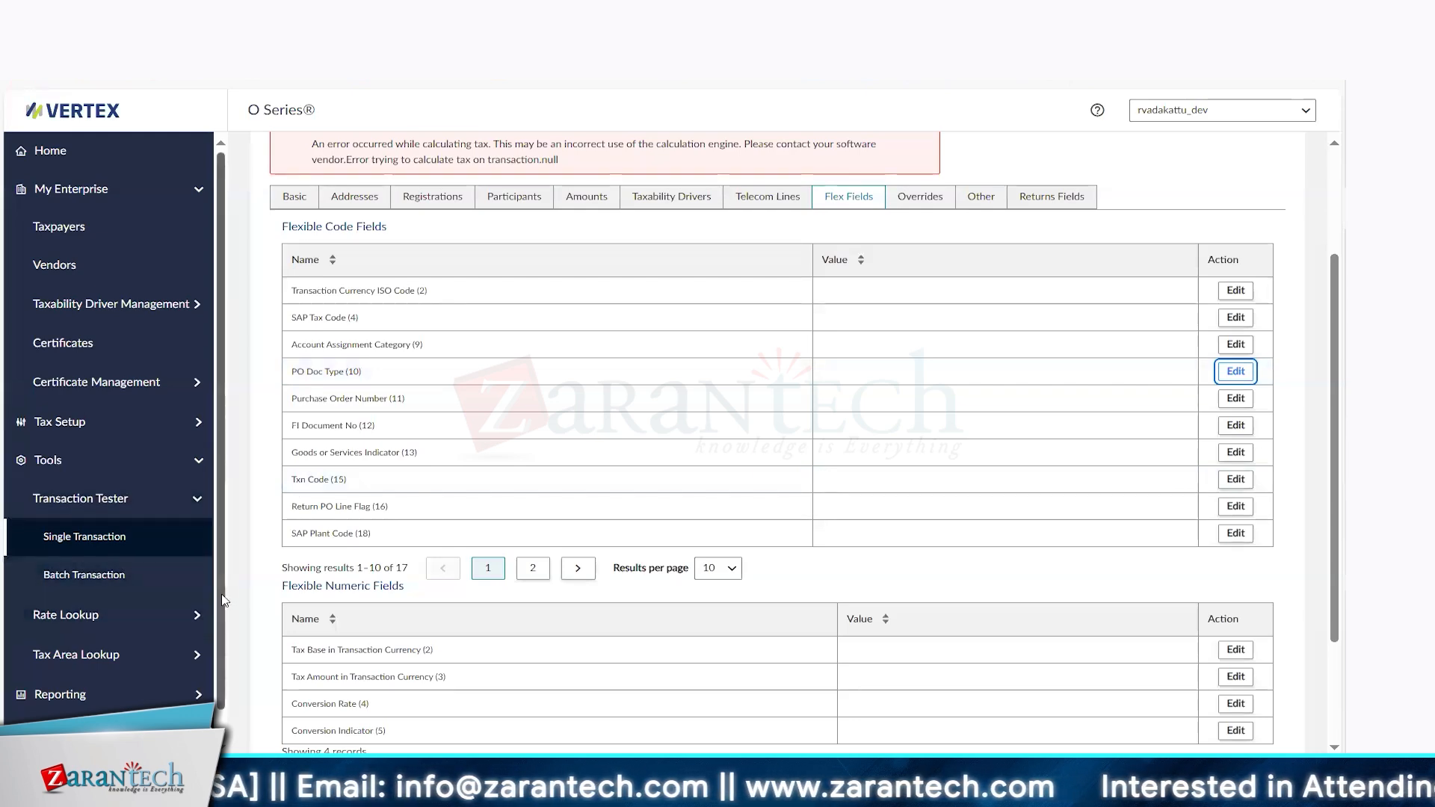
Open the list of pre-calculation Tax Assist rules in the tax setup
{"action": "left_click_drag", "start_coordinate": [221, 608], "coordinate": [230, 560]}
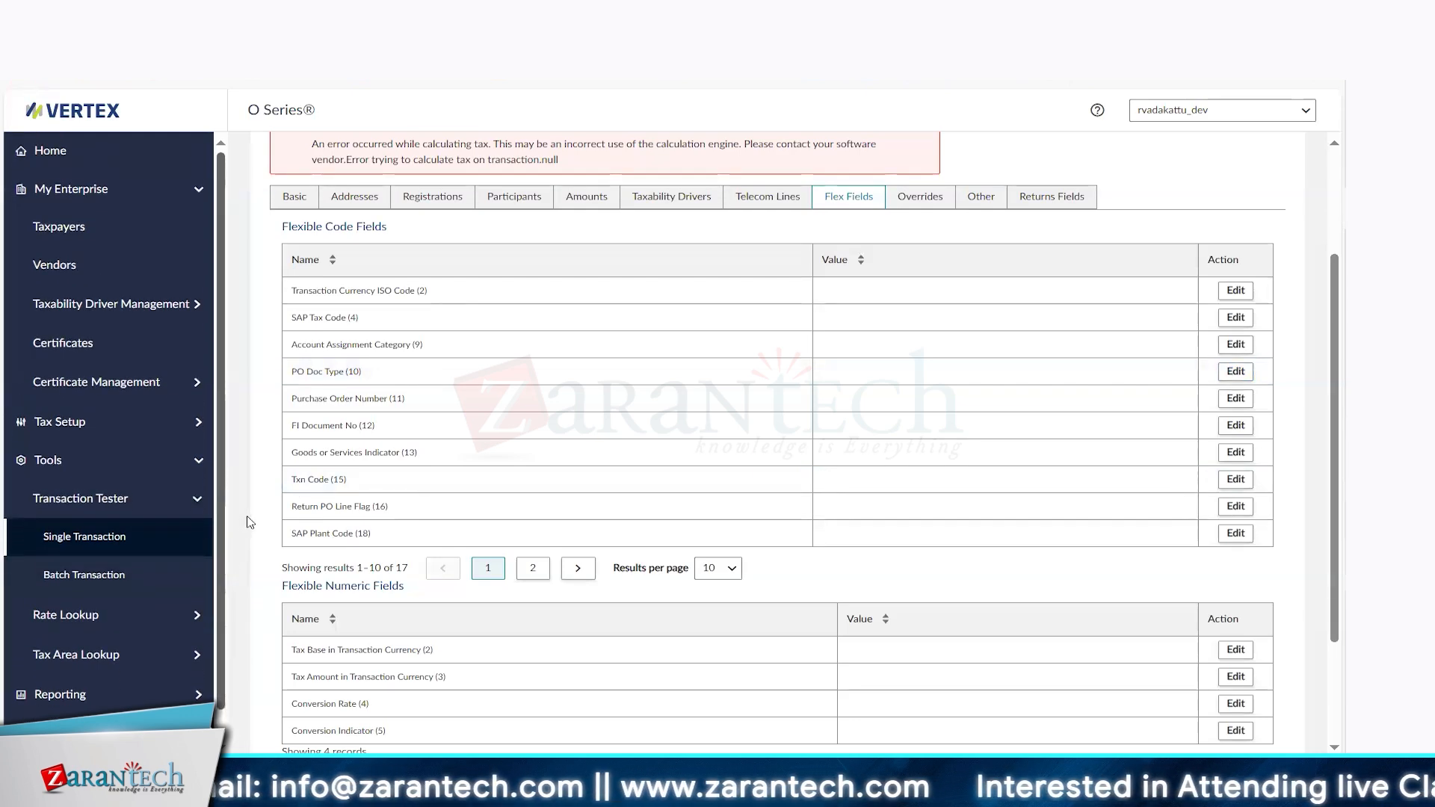
{"action": "left_click", "coordinate": [202, 464]}
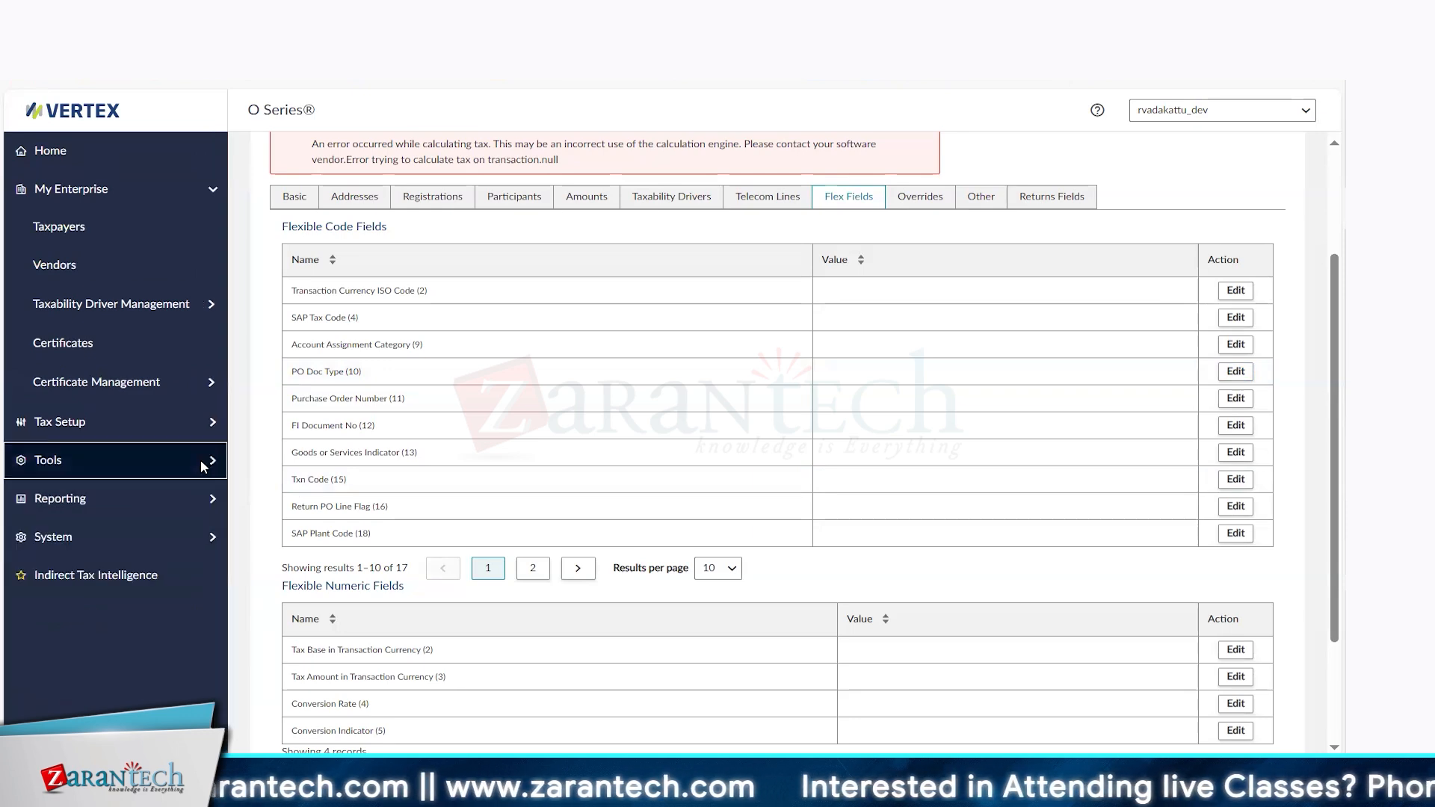
{"action": "left_click", "coordinate": [203, 423]}
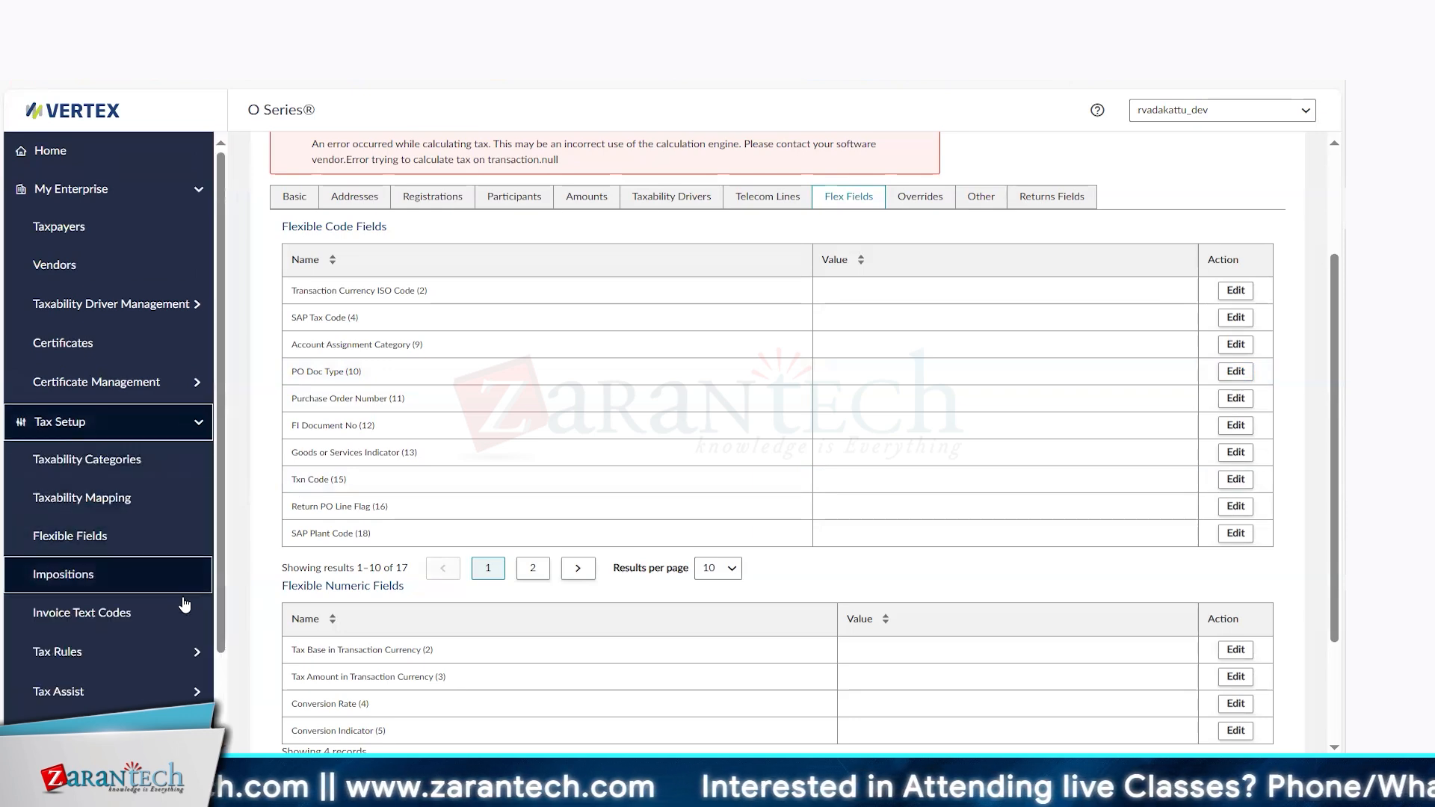
{"action": "left_click", "coordinate": [182, 696]}
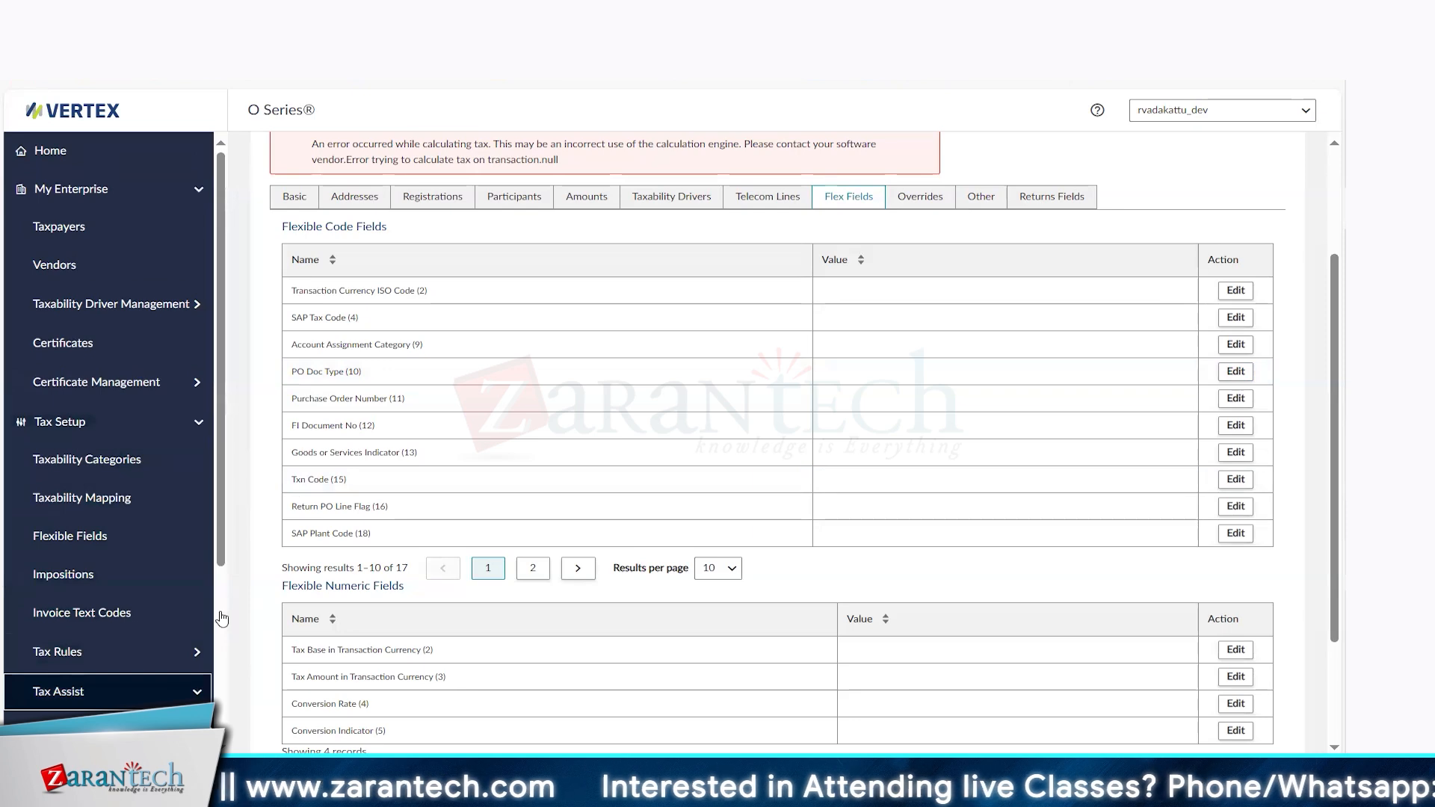
{"action": "left_click_drag", "start_coordinate": [219, 542], "coordinate": [229, 680]}
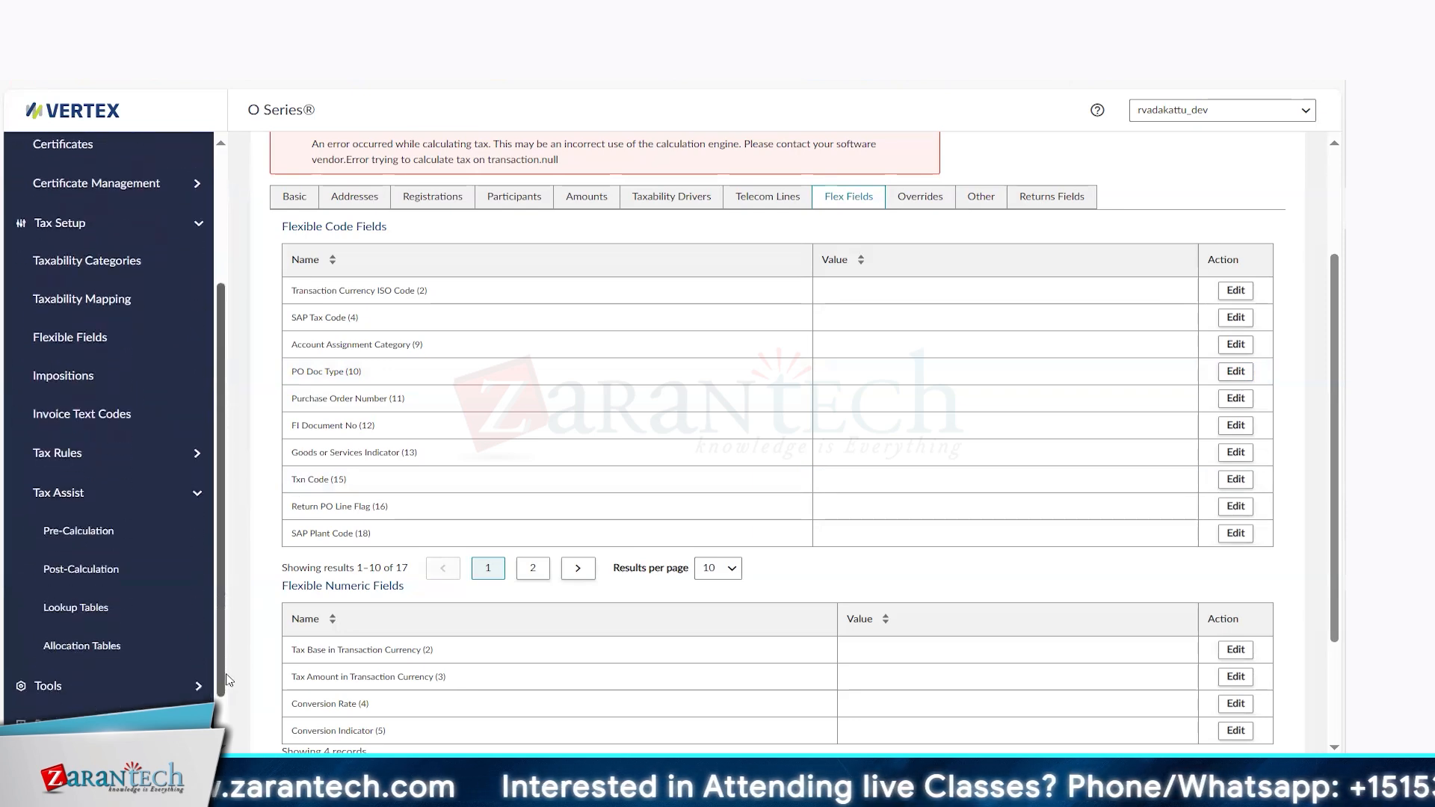
{"action": "left_click", "coordinate": [105, 532]}
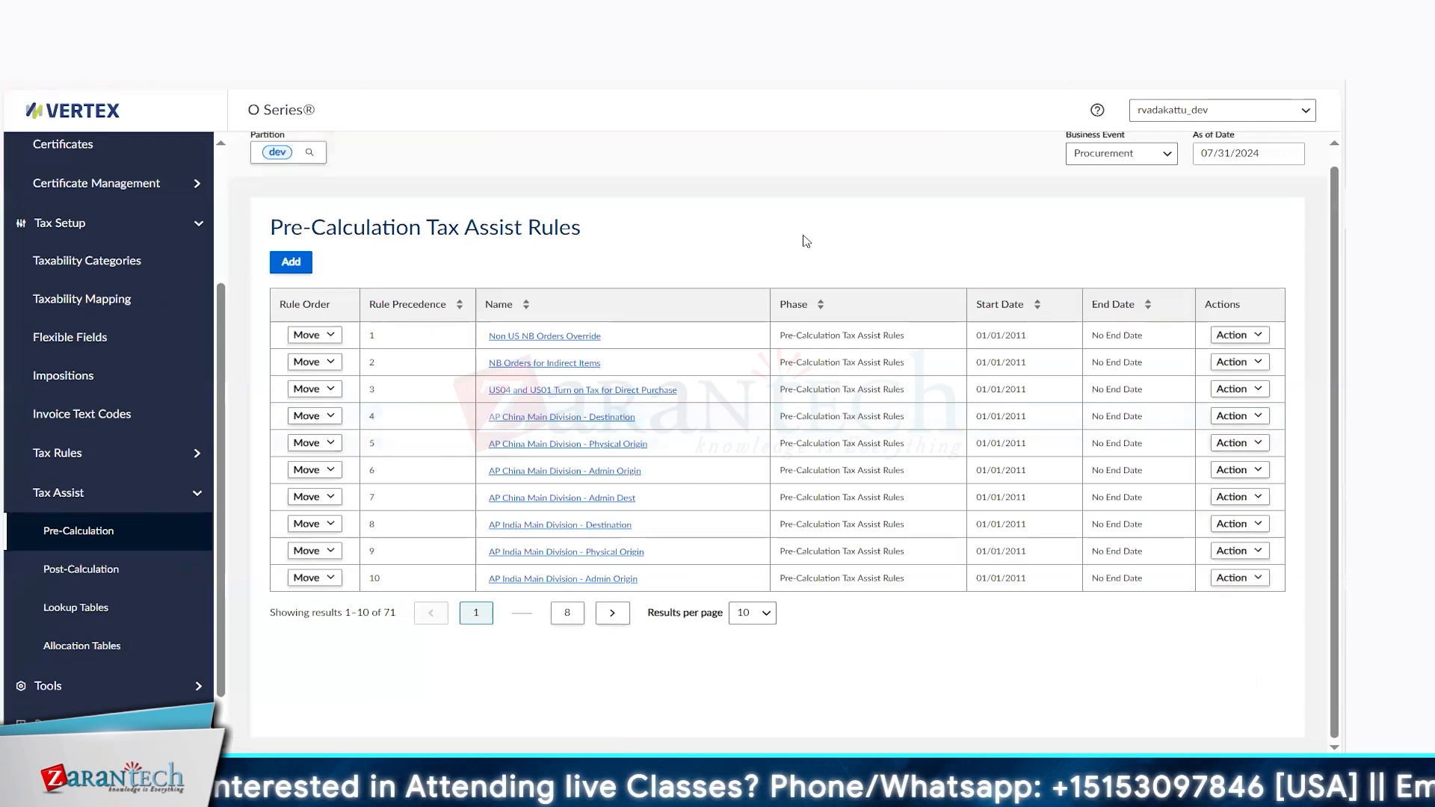
Show 100 pre-calculation rules per page and open the UK invoice rule to review its conditions and settings
{"action": "left_click", "coordinate": [759, 613]}
{"action": "left_click", "coordinate": [747, 724]}
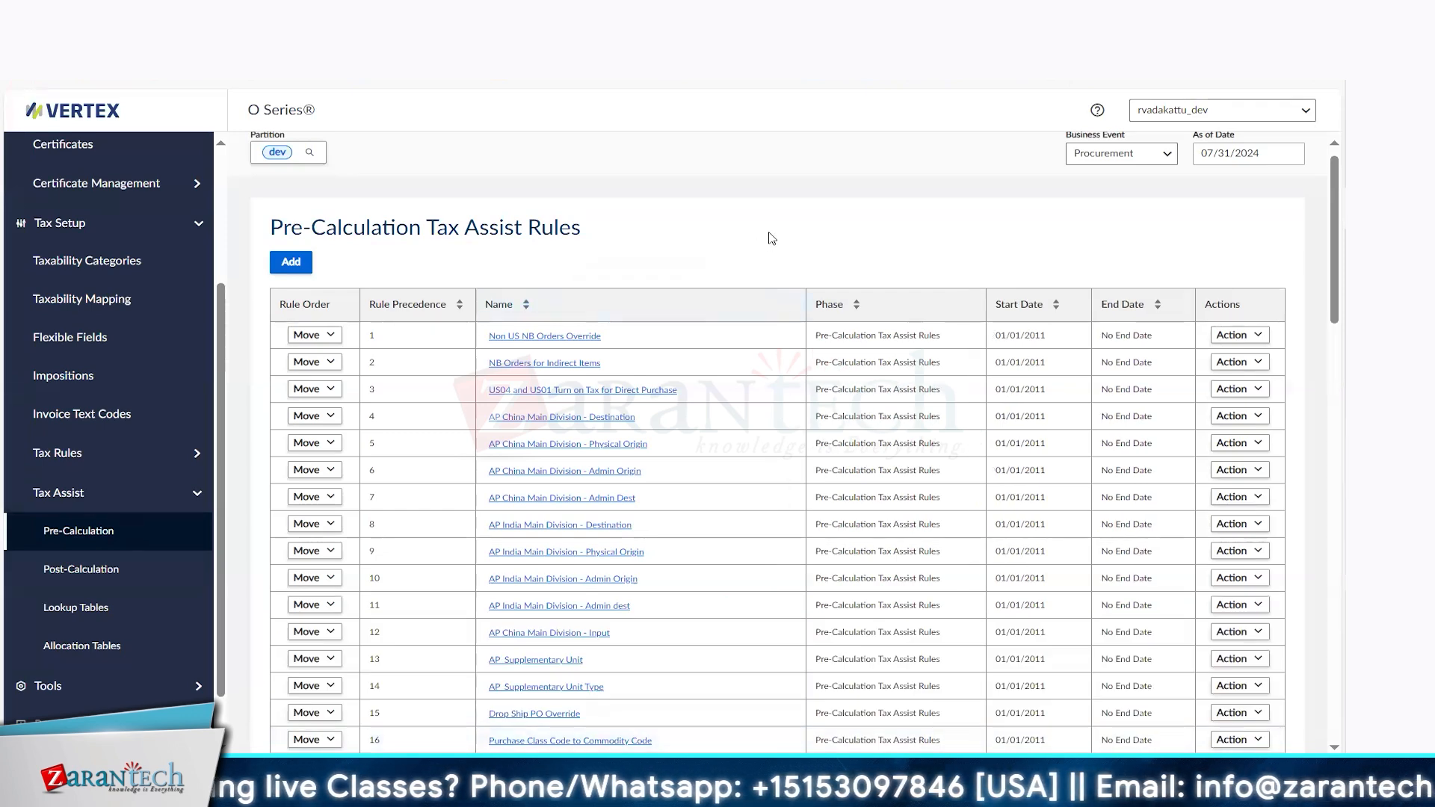
{"action": "scroll", "coordinate": [771, 239], "scroll_direction": "down", "scroll_amount": 1}
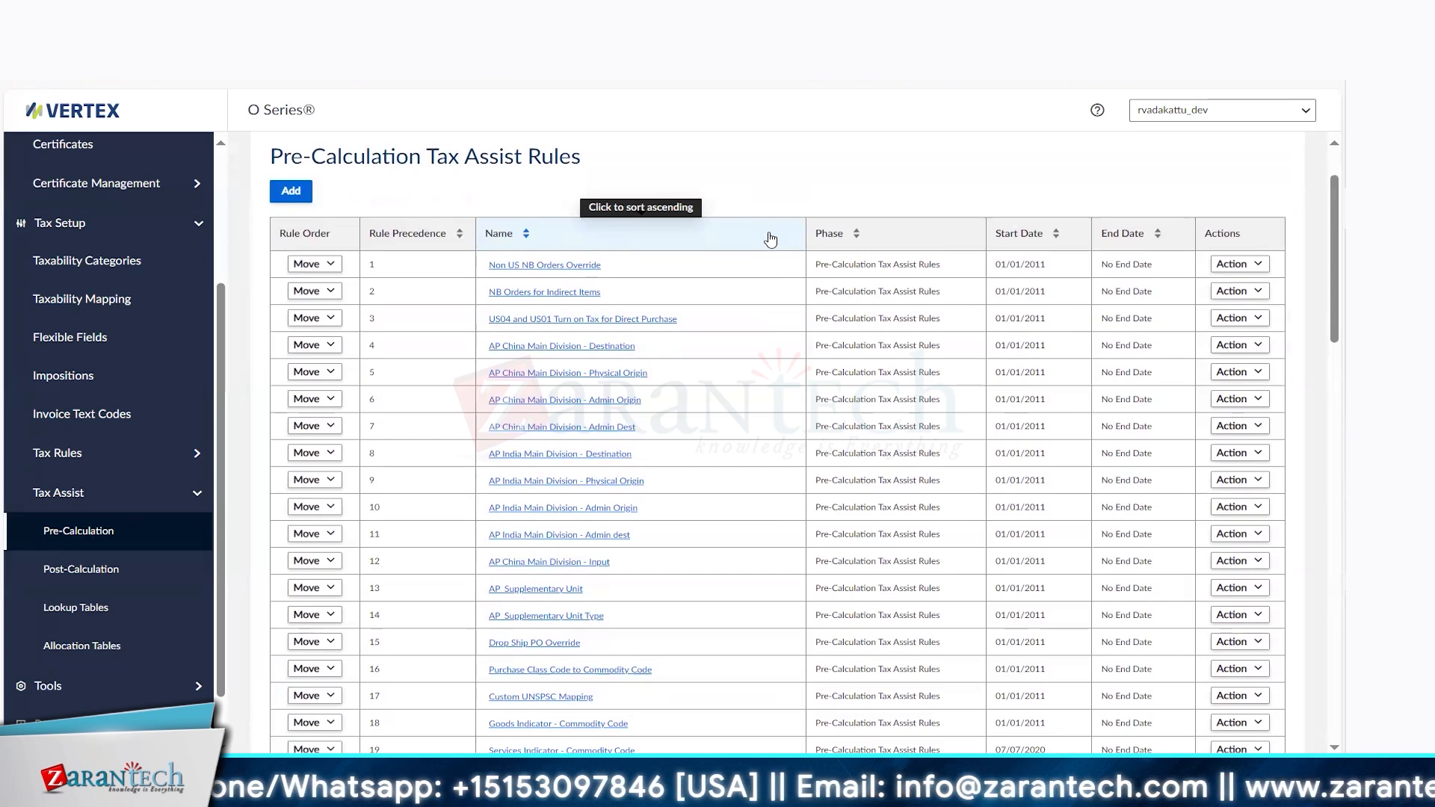
{"action": "scroll", "coordinate": [770, 238], "scroll_direction": "down", "scroll_amount": 2}
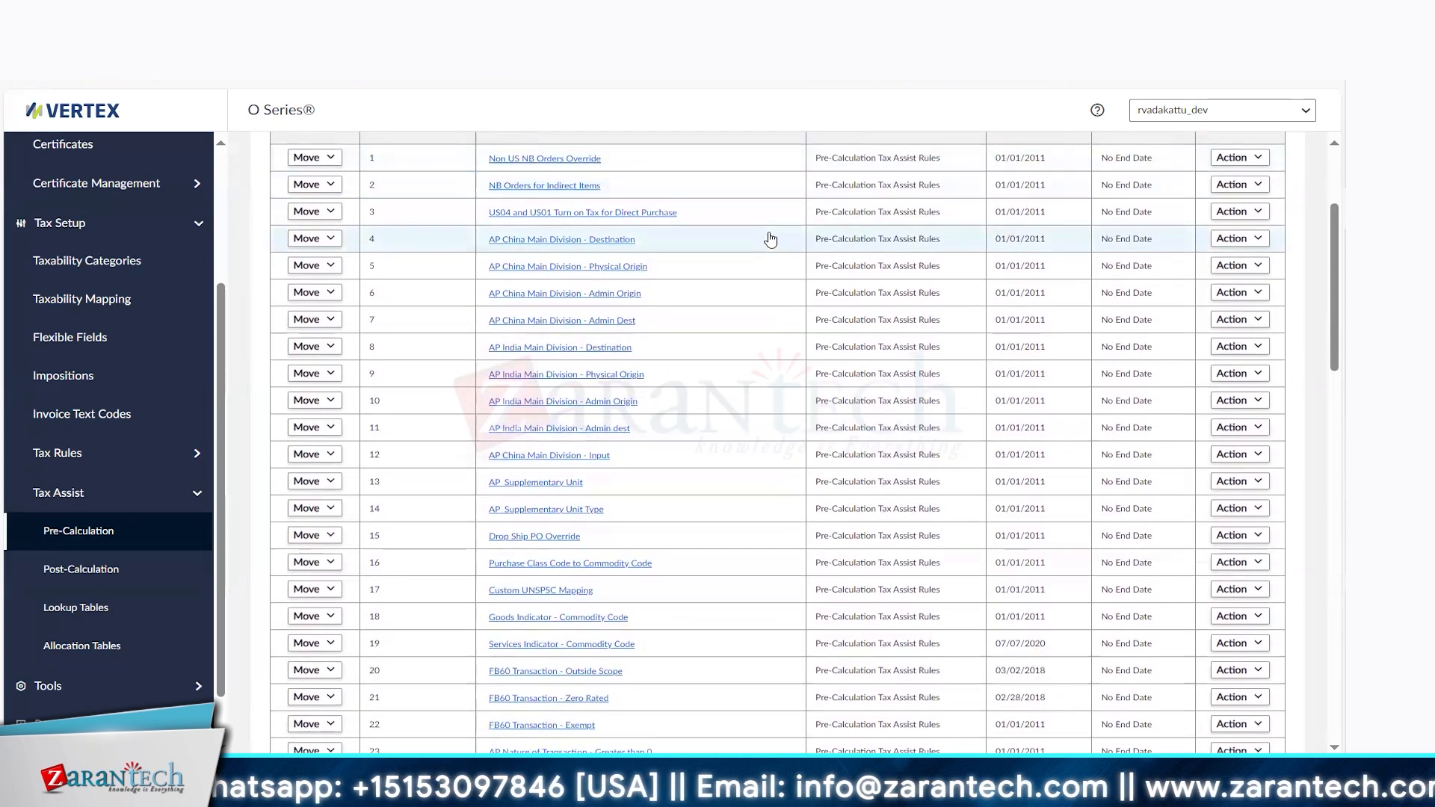
{"action": "scroll", "coordinate": [770, 238], "scroll_direction": "down", "scroll_amount": 8}
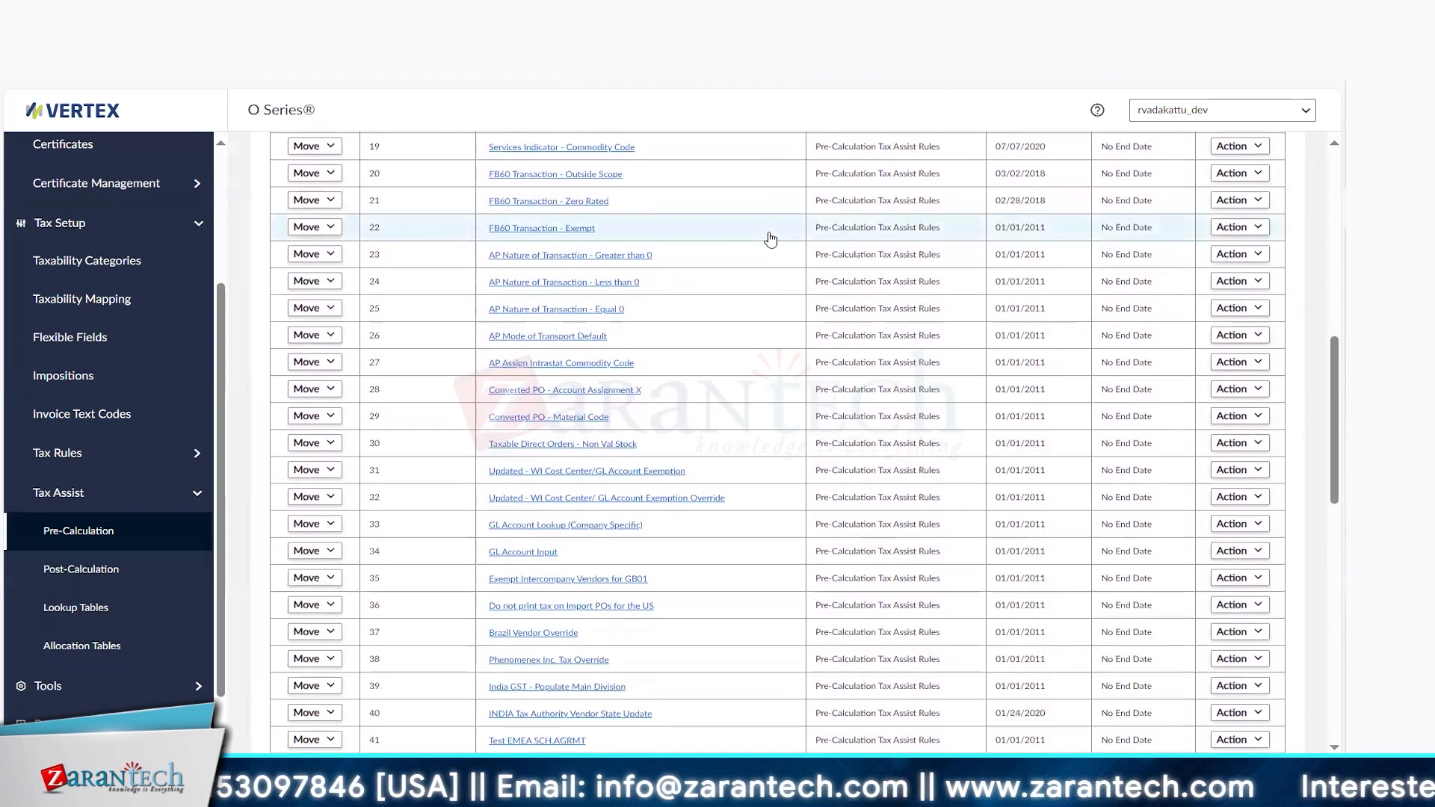
{"action": "scroll", "coordinate": [770, 239], "scroll_direction": "down", "scroll_amount": 8}
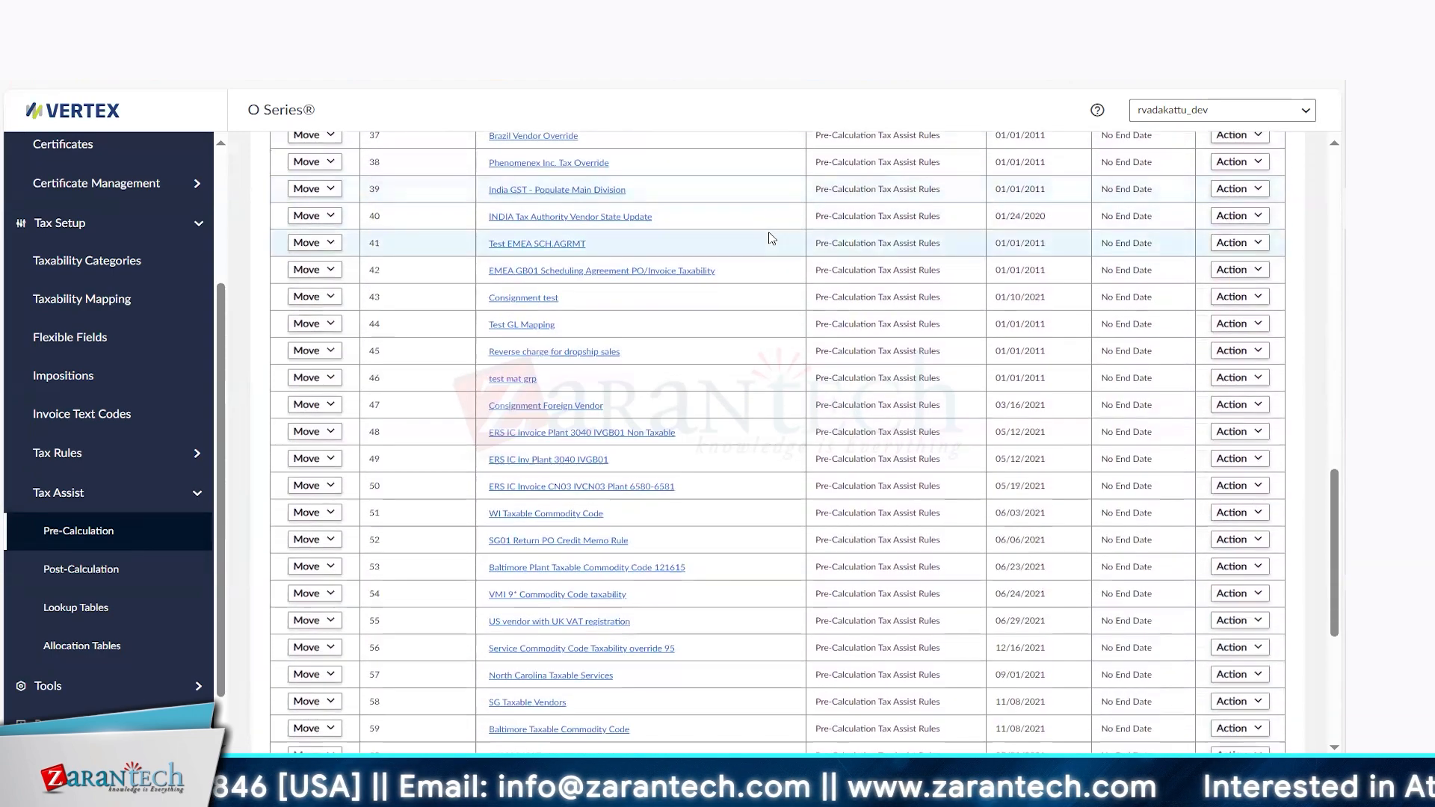
{"action": "scroll", "coordinate": [771, 239], "scroll_direction": "down", "scroll_amount": 6}
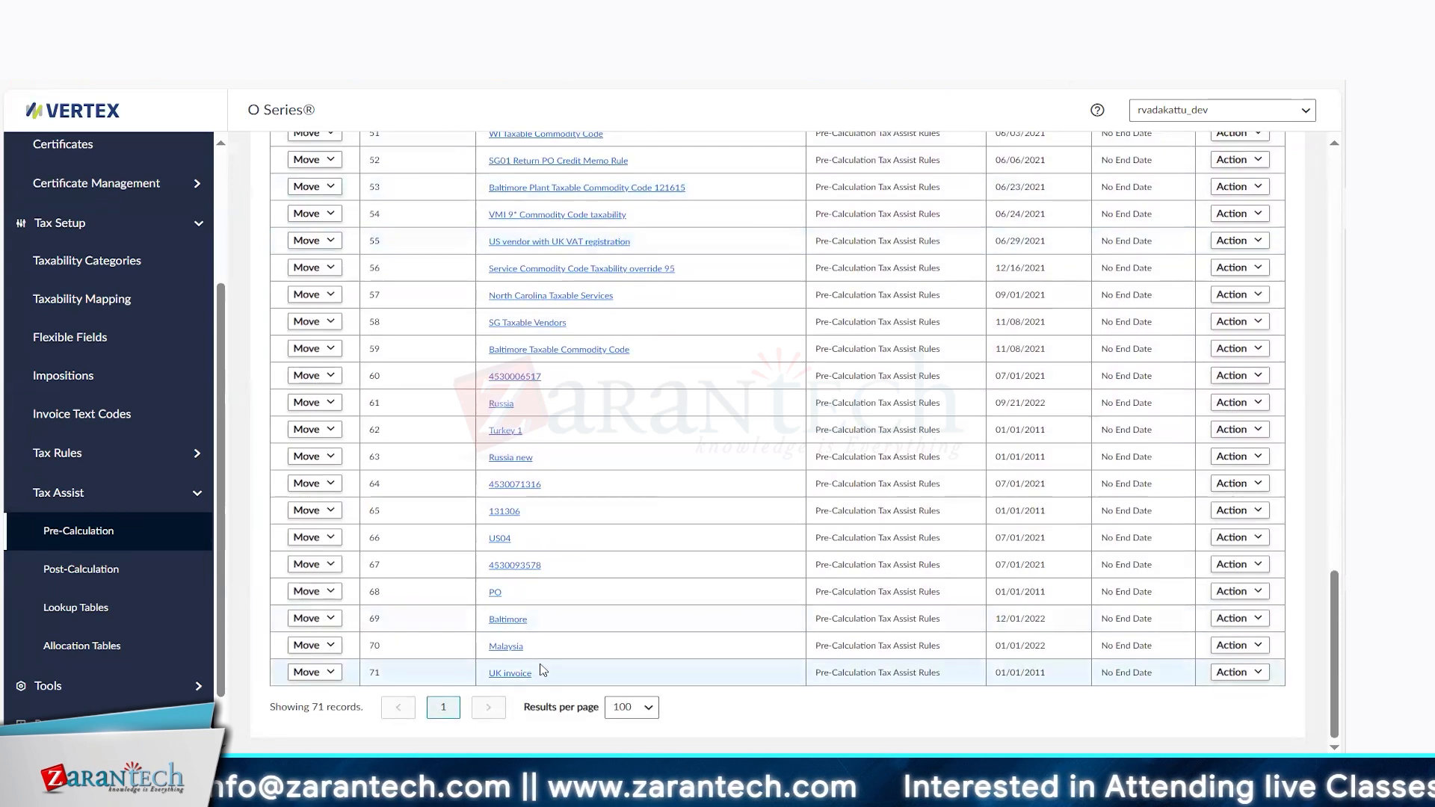
{"action": "left_click", "coordinate": [505, 676]}
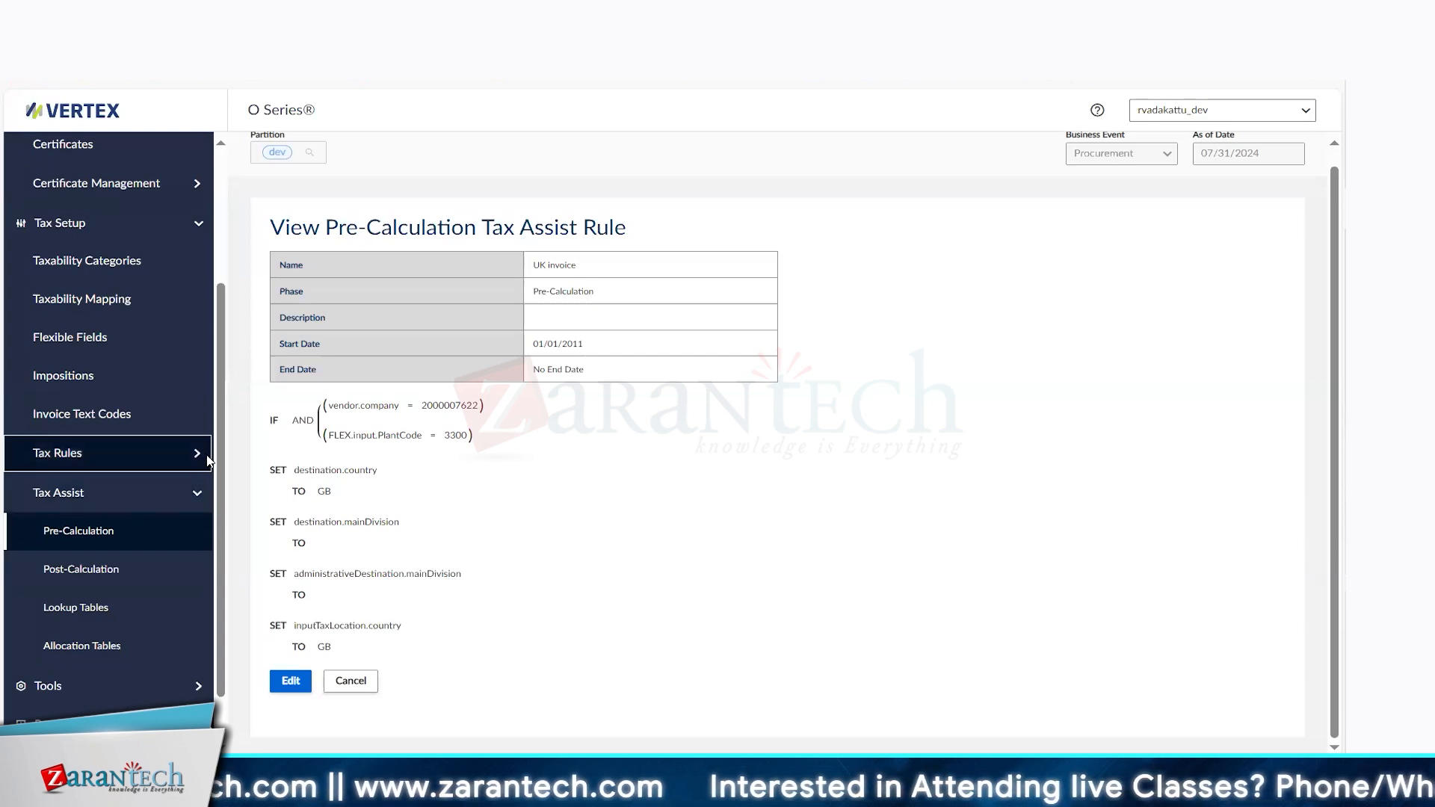
Go to the calculation tax rules and start adding a new calculation rule
{"action": "left_click", "coordinate": [187, 458]}
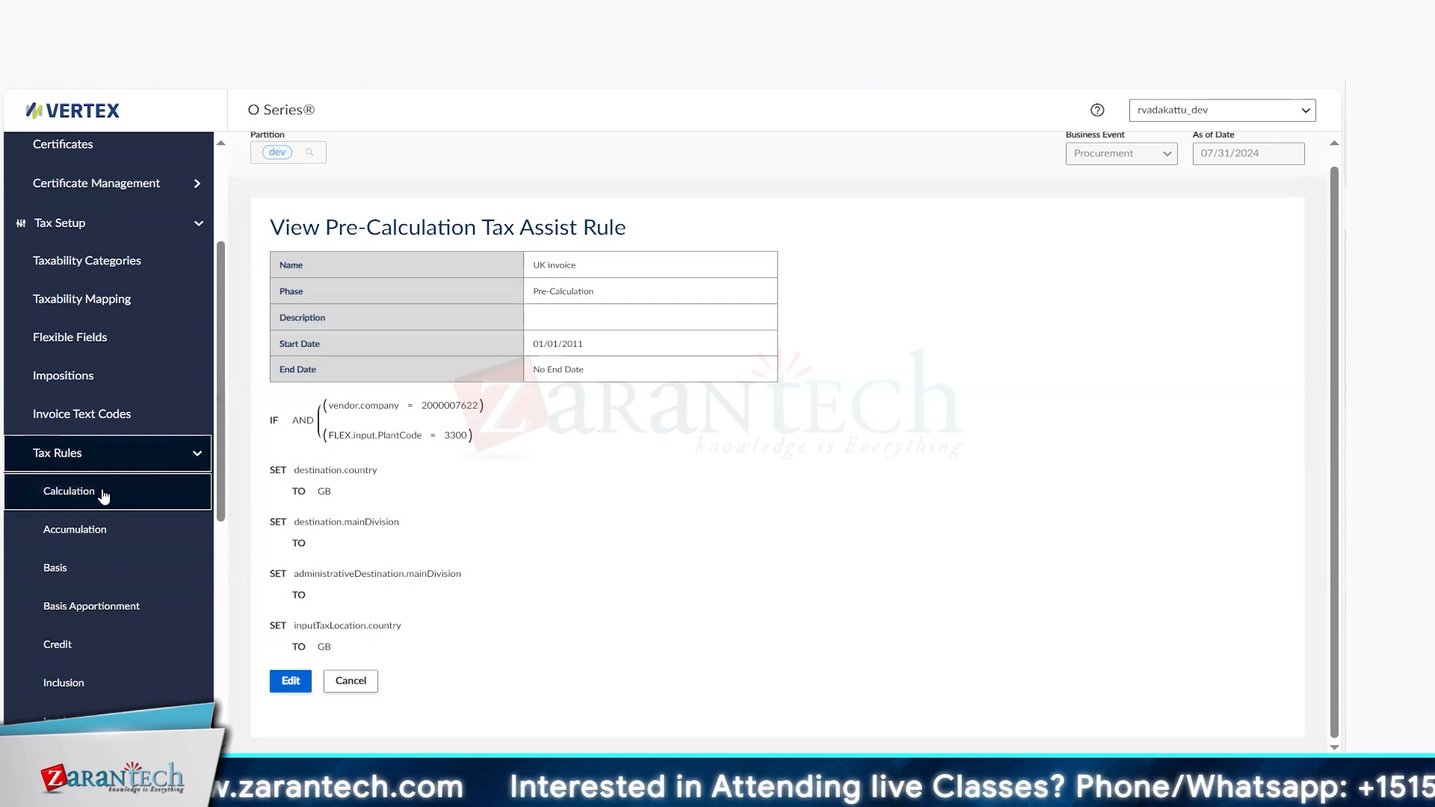
{"action": "left_click", "coordinate": [196, 452]}
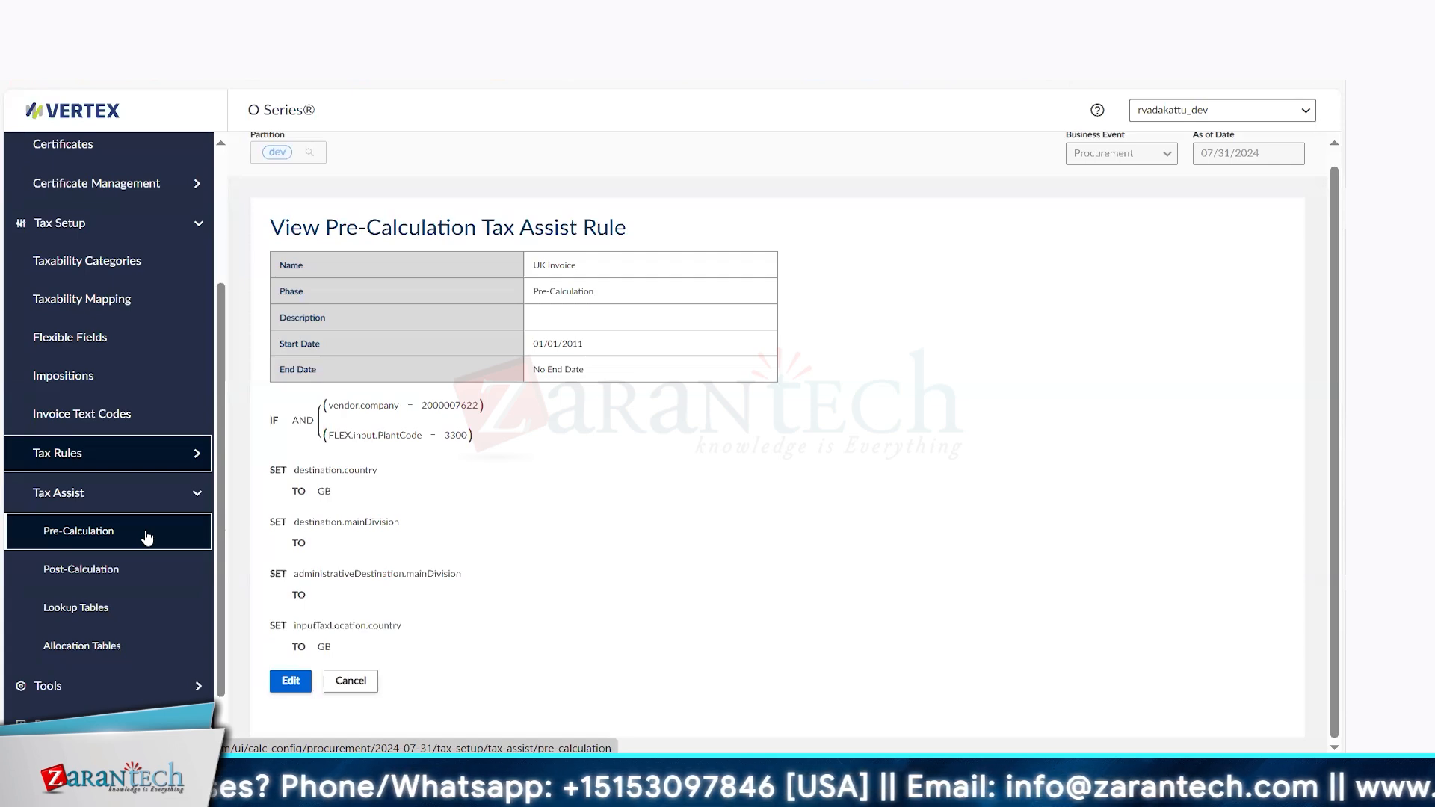
{"action": "left_click", "coordinate": [194, 448]}
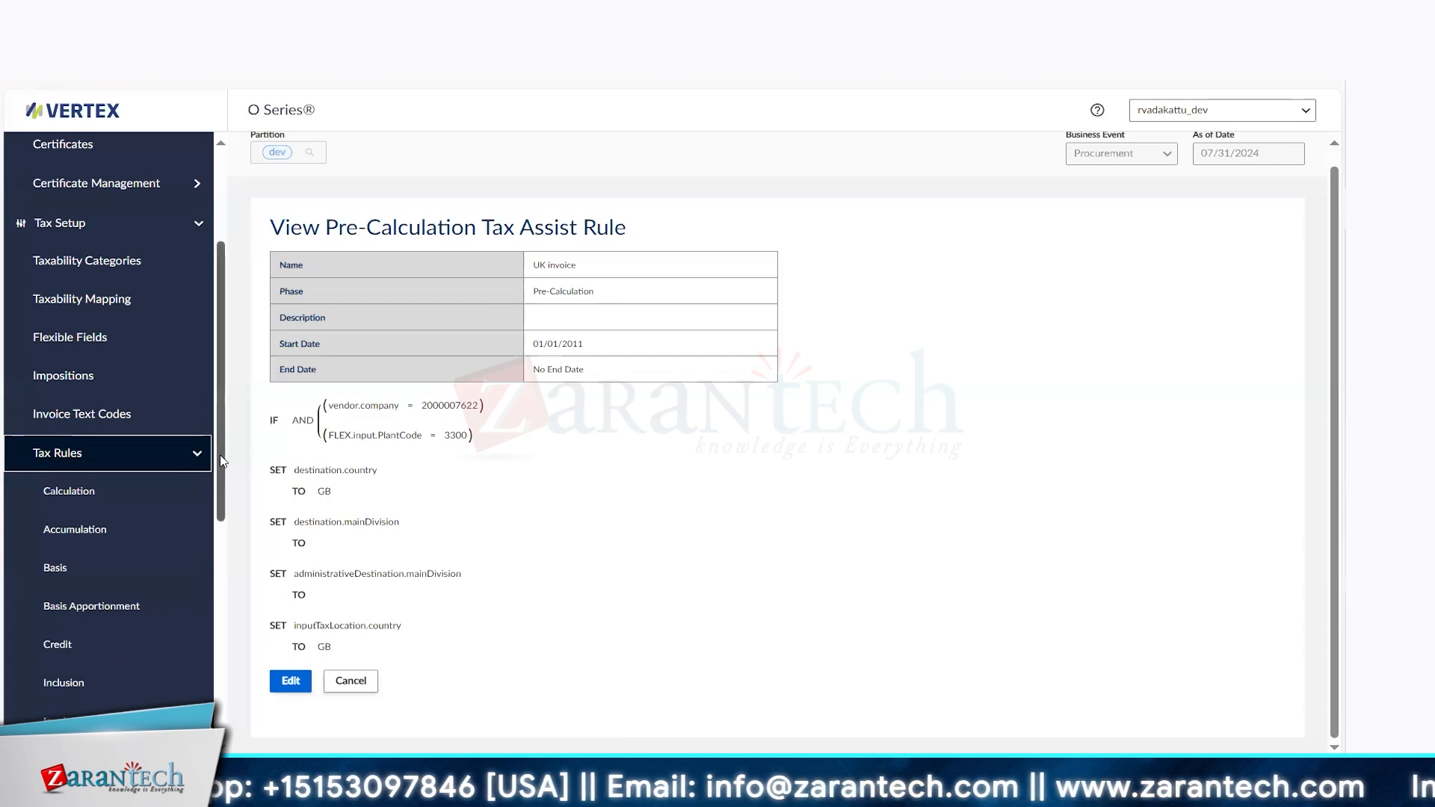
{"action": "left_click_drag", "start_coordinate": [221, 461], "coordinate": [213, 530]}
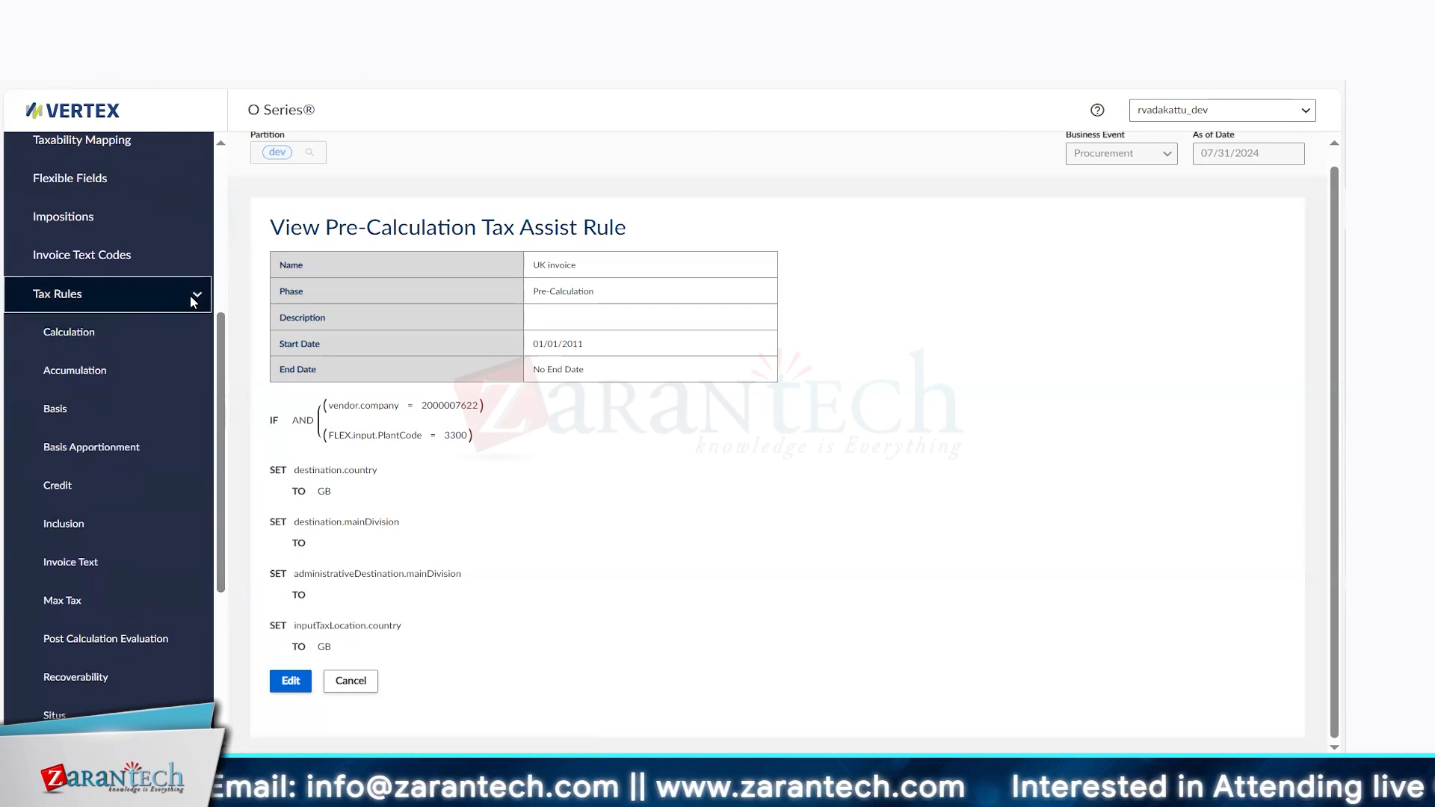
{"action": "left_click", "coordinate": [130, 334]}
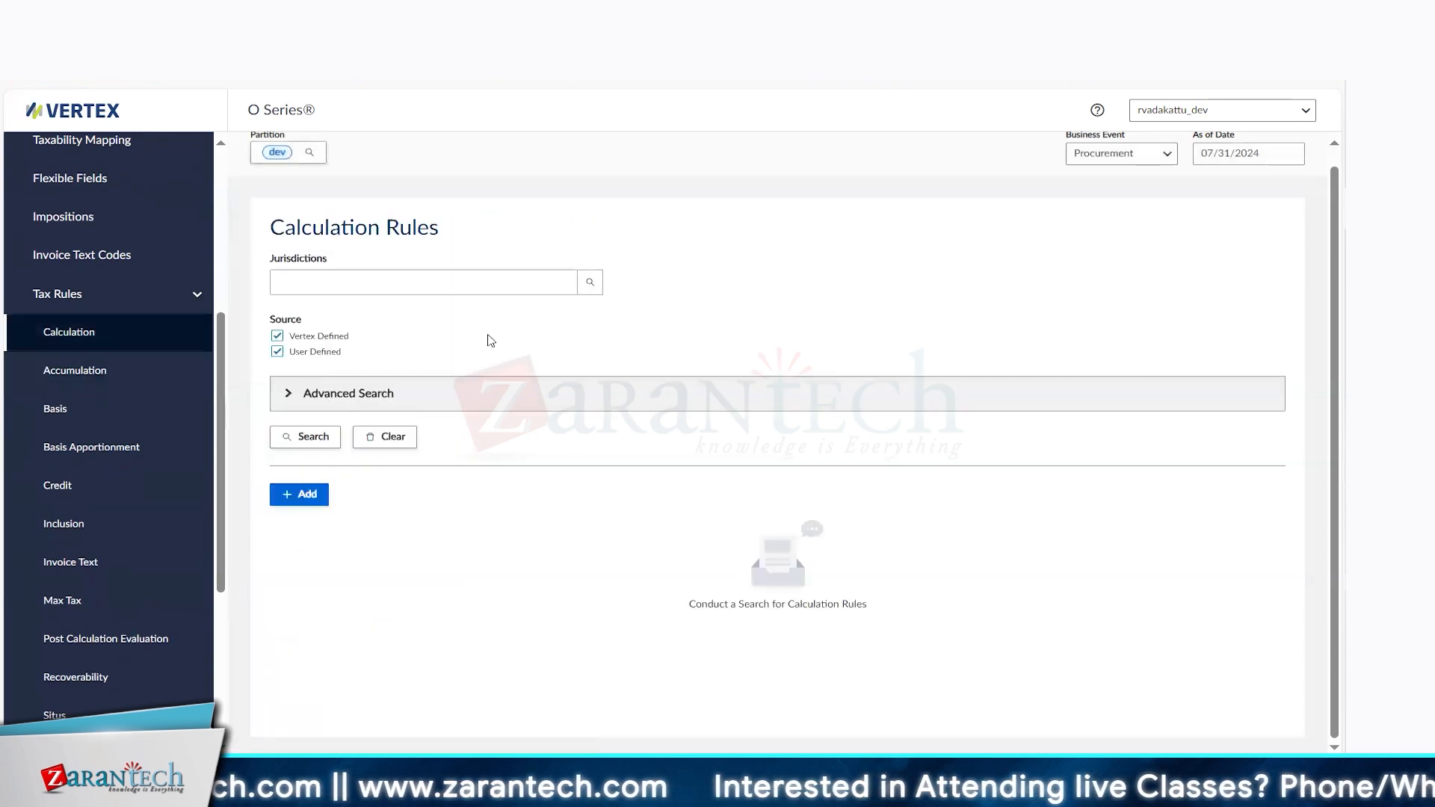
{"action": "left_click", "coordinate": [305, 499]}
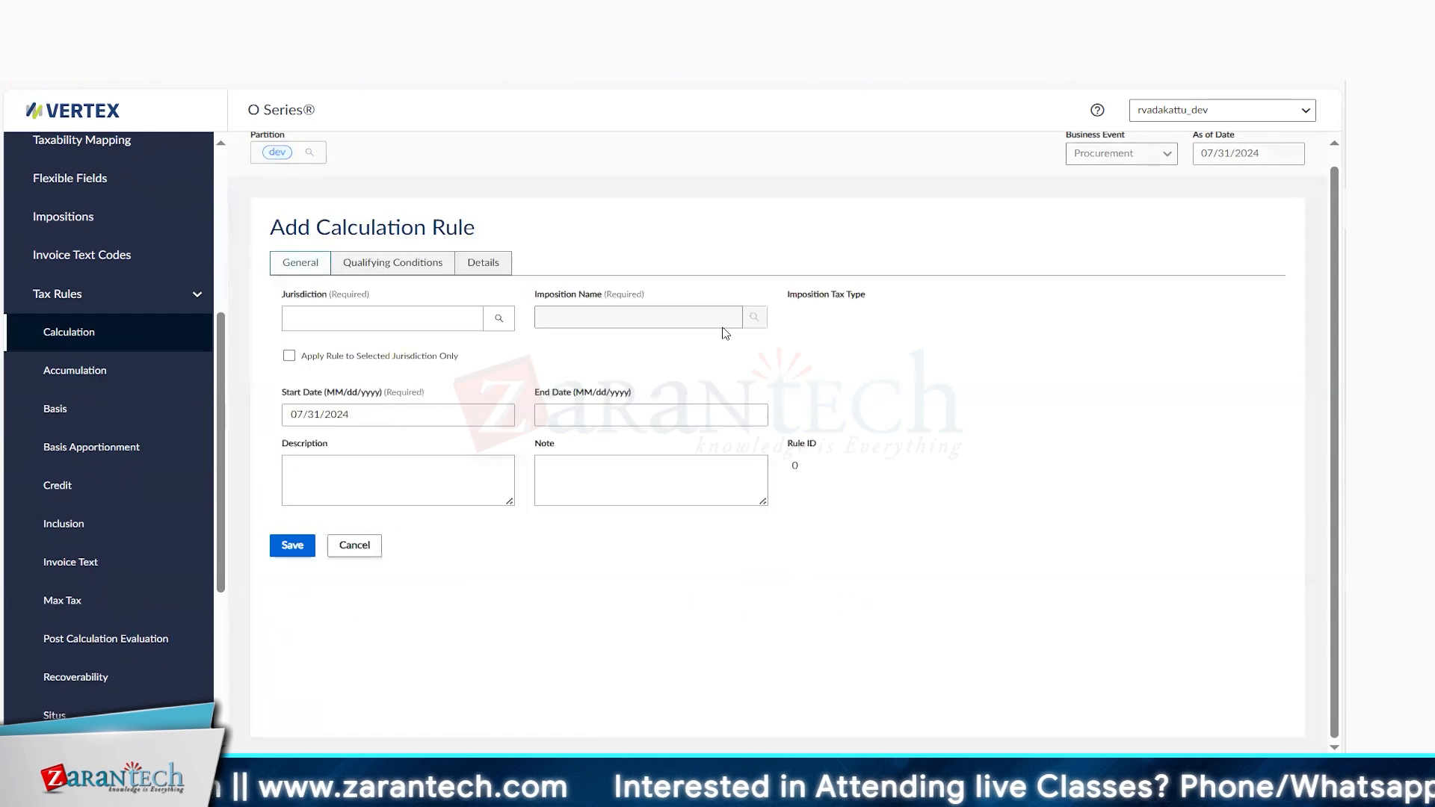
Select United States as the jurisdiction of the new calculation rule
{"action": "left_click", "coordinate": [392, 268]}
{"action": "left_click", "coordinate": [301, 269]}
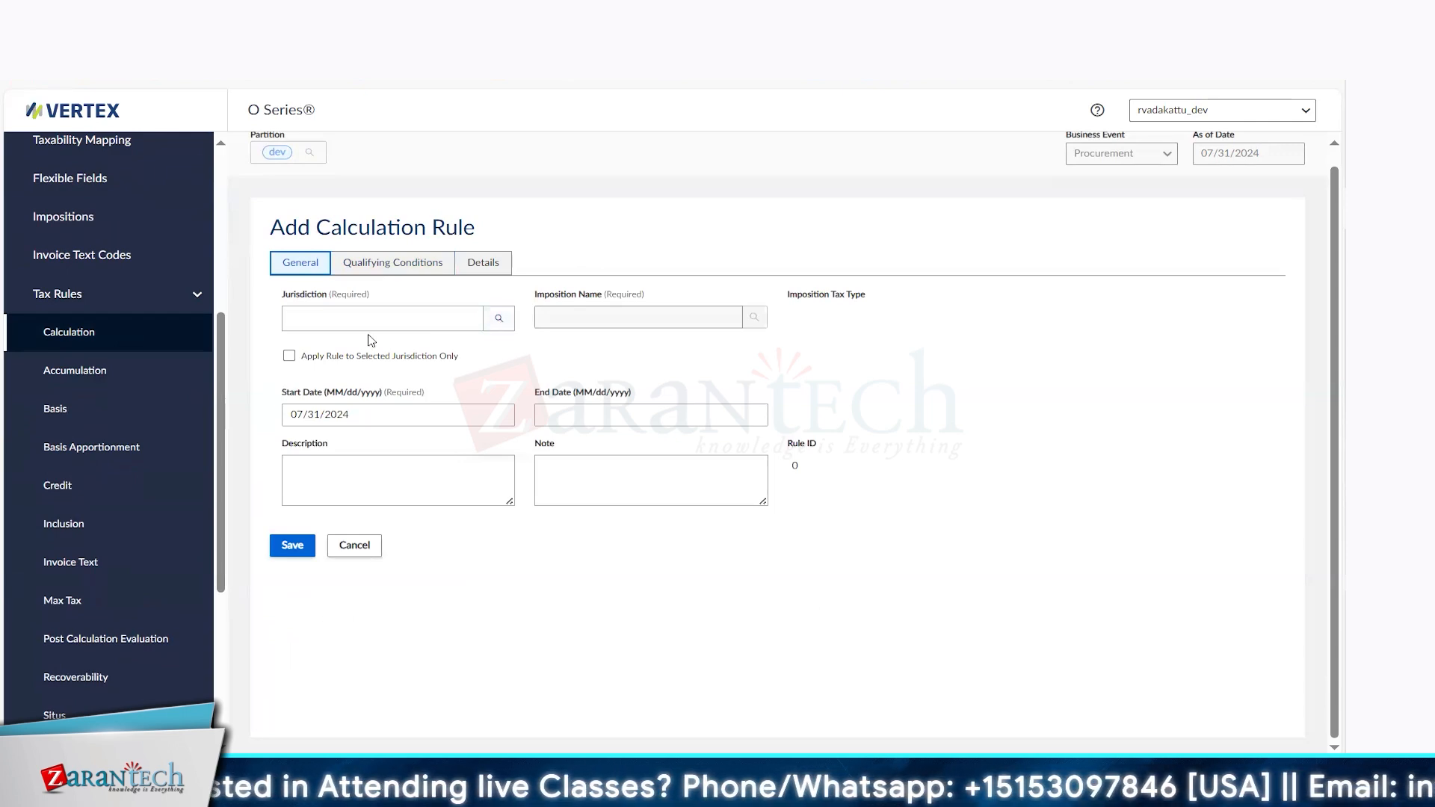
{"action": "left_click", "coordinate": [495, 322]}
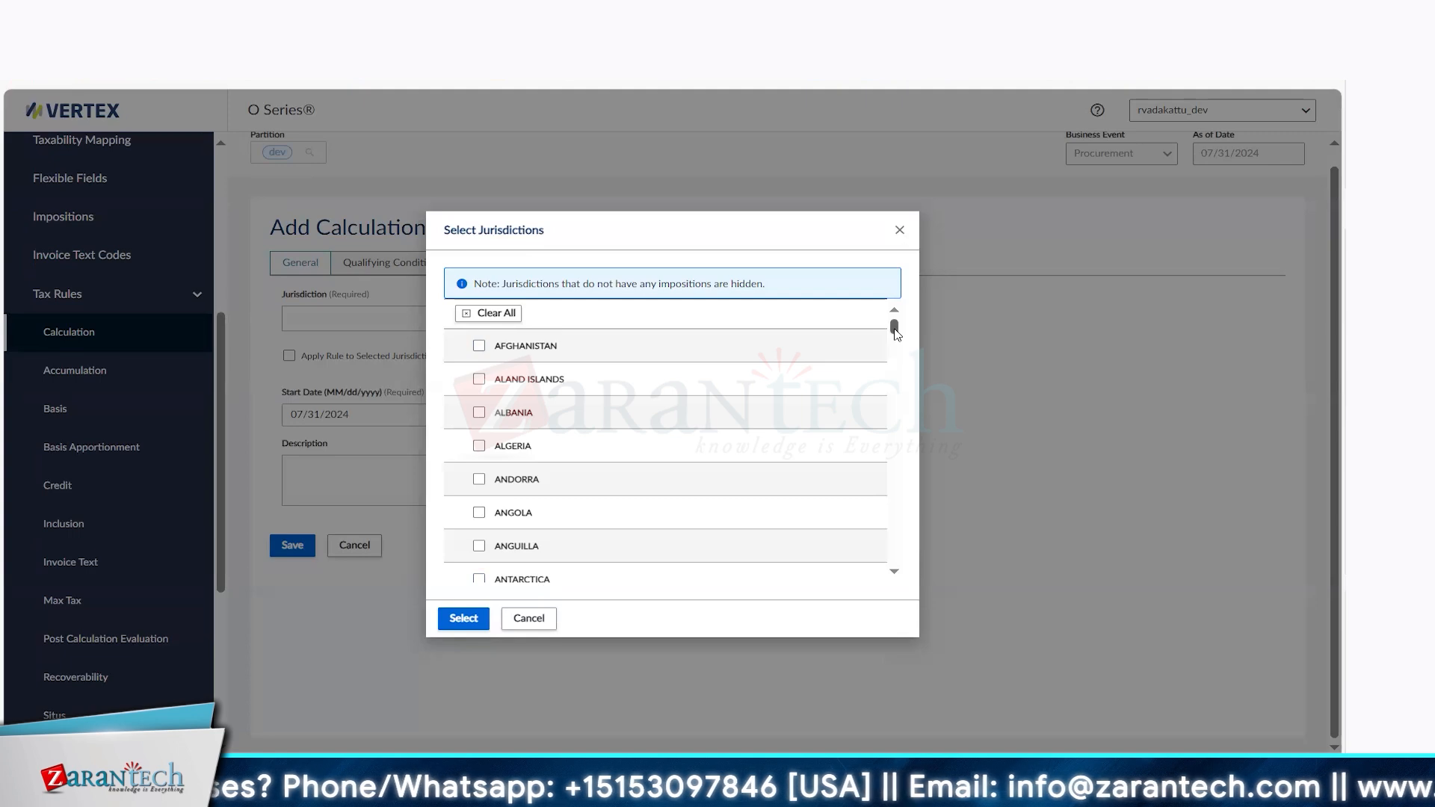
{"action": "left_click_drag", "start_coordinate": [896, 334], "coordinate": [927, 548]}
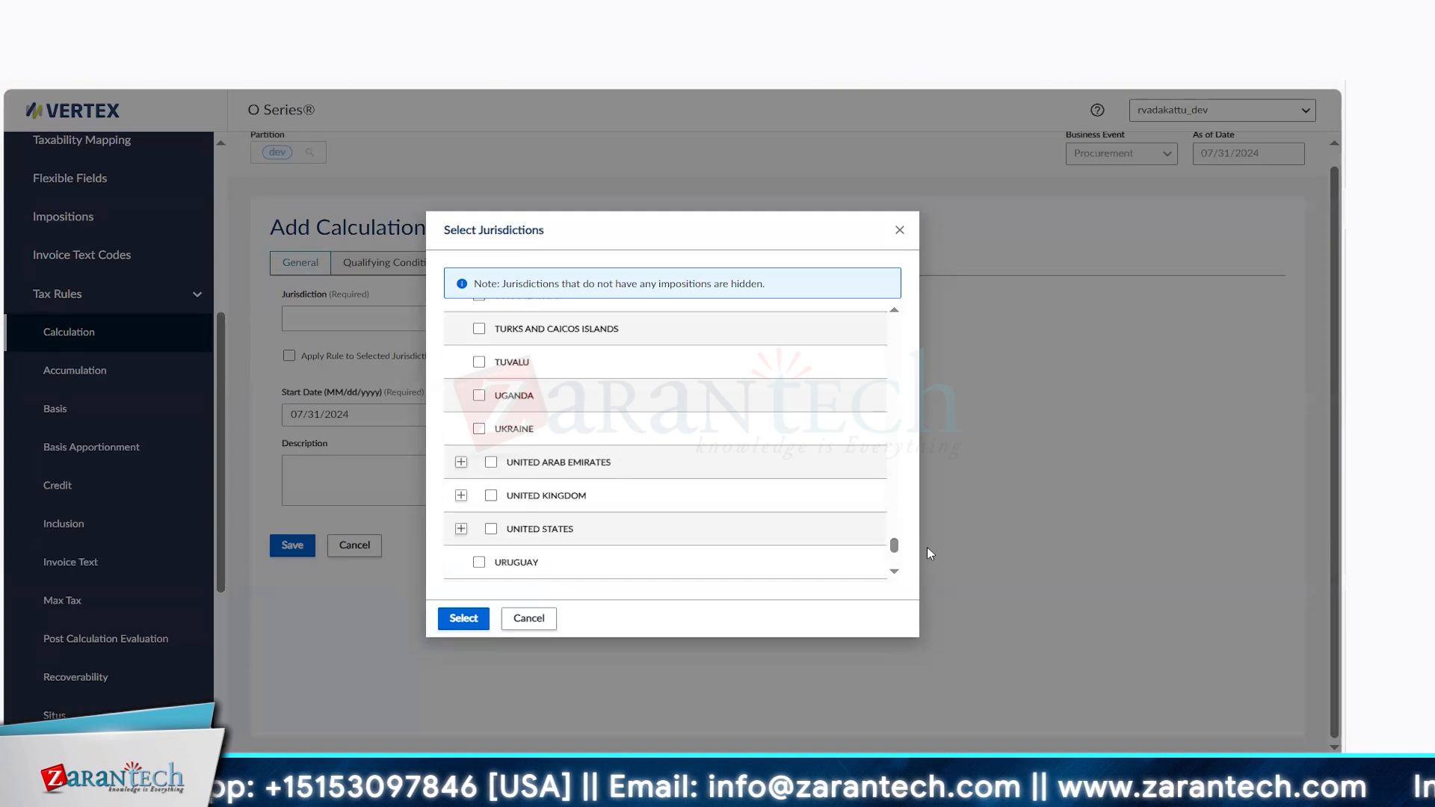
{"action": "left_click", "coordinate": [491, 528]}
{"action": "left_click", "coordinate": [463, 618]}
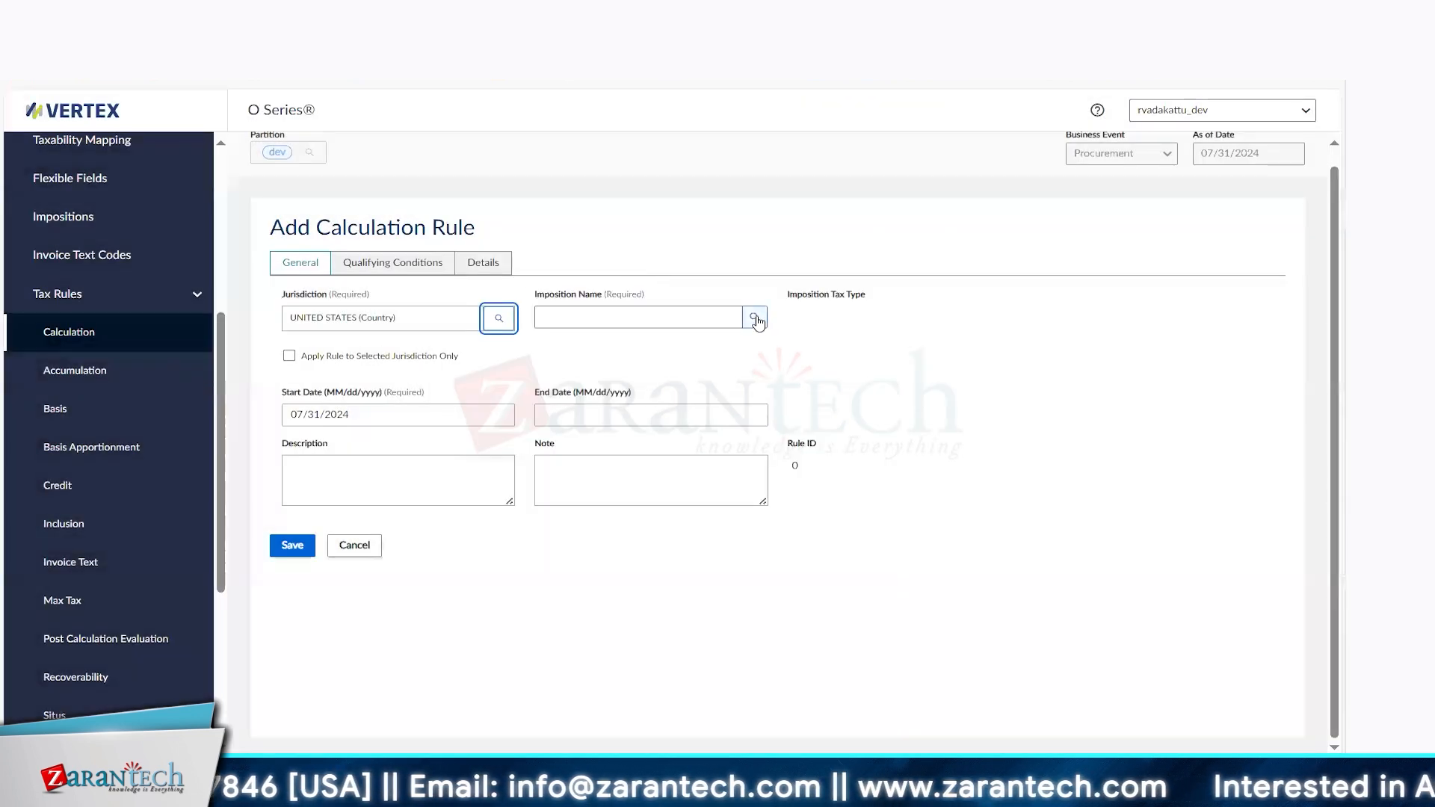
Choose the FCC Regulatory Fee Satellite imposition and apply the rule to the selected jurisdiction only
{"action": "left_click", "coordinate": [755, 317]}
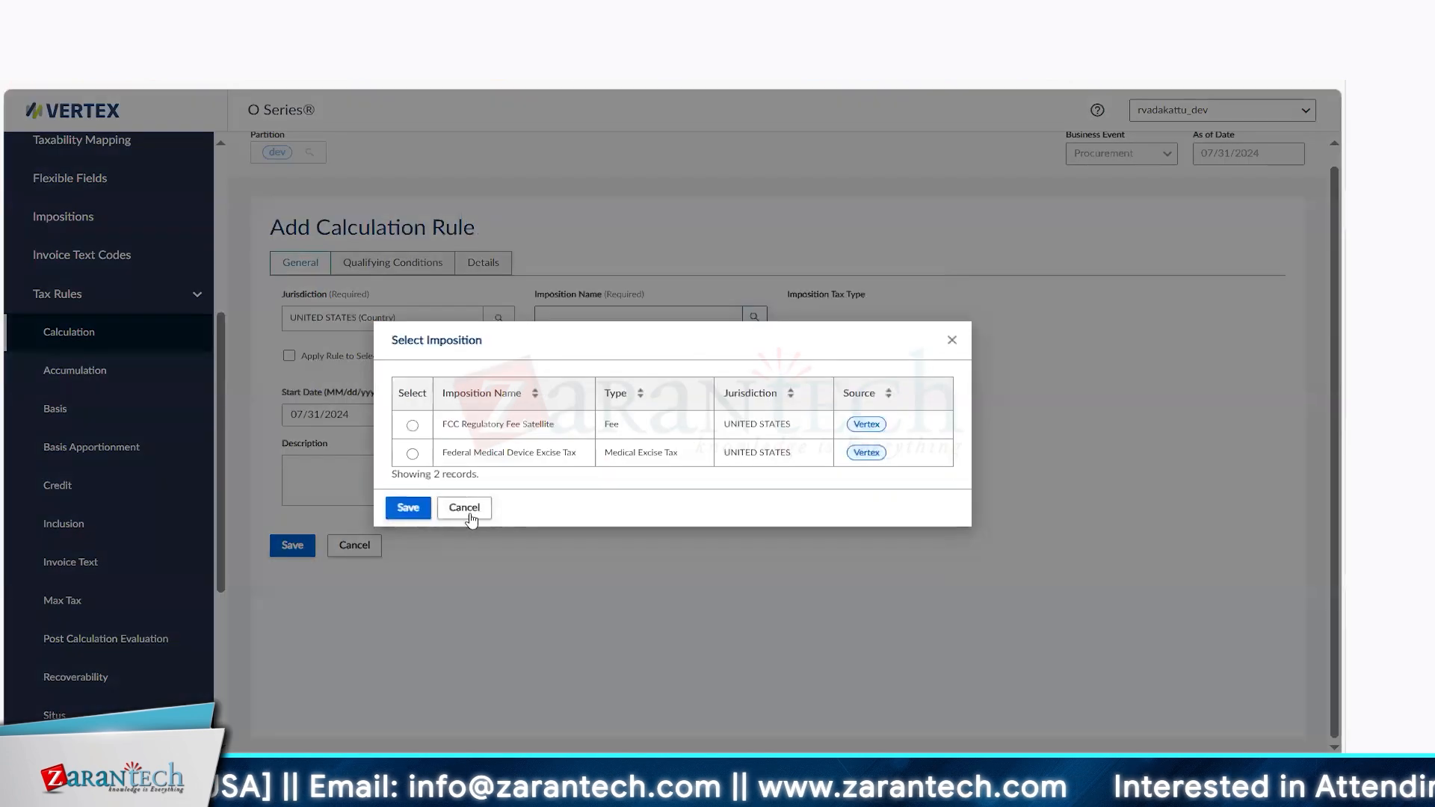
{"action": "left_click", "coordinate": [412, 425]}
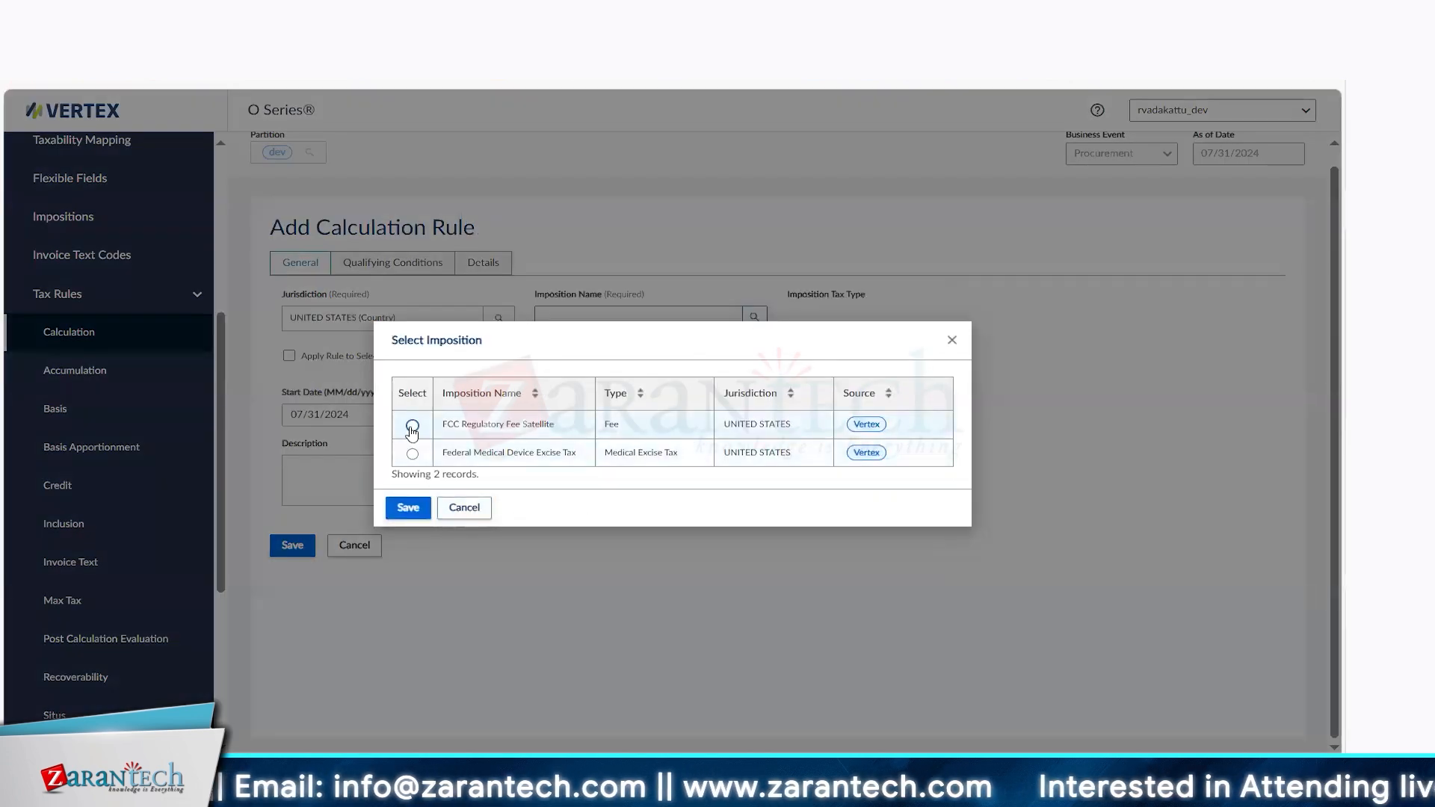
{"action": "left_click", "coordinate": [408, 508]}
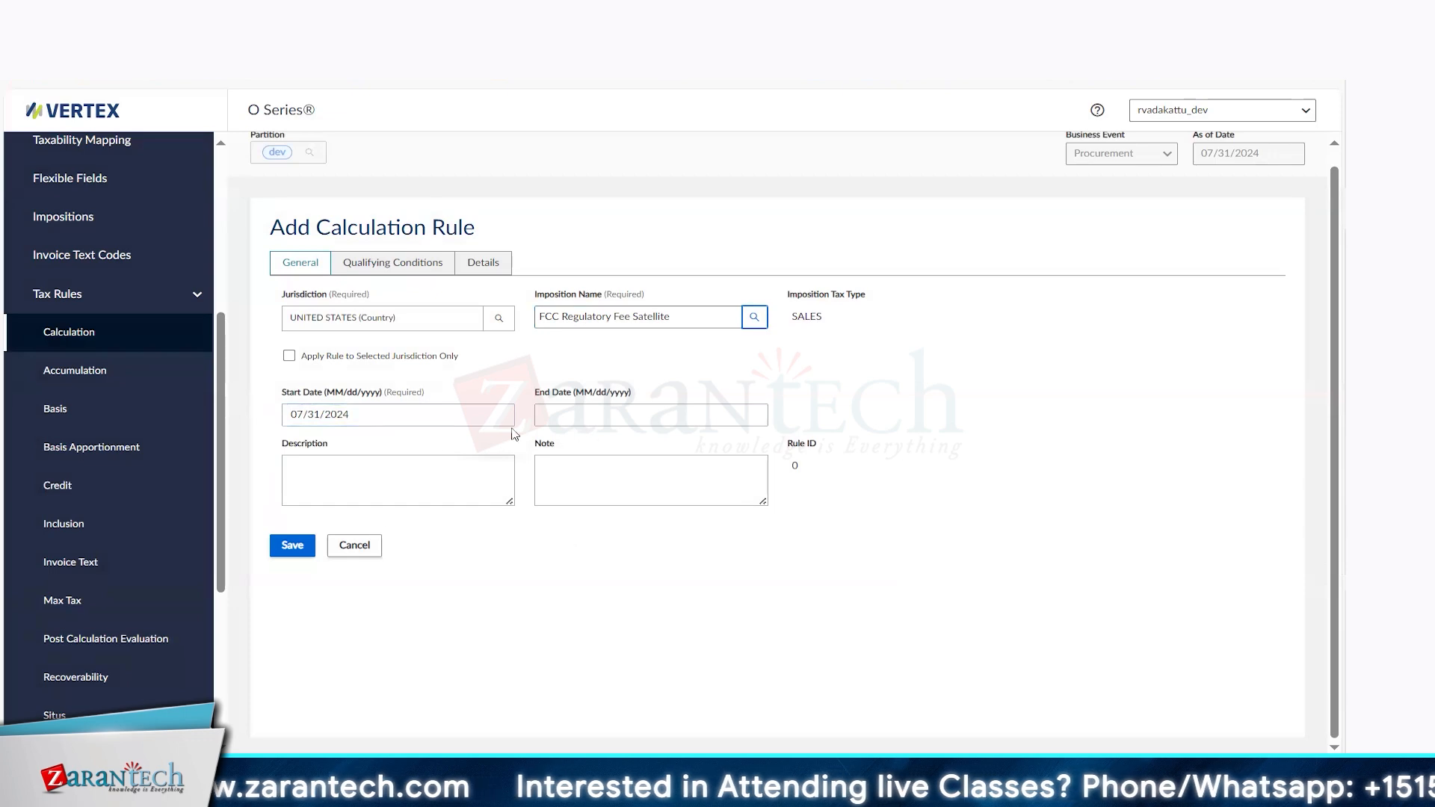
{"action": "left_click", "coordinate": [290, 361]}
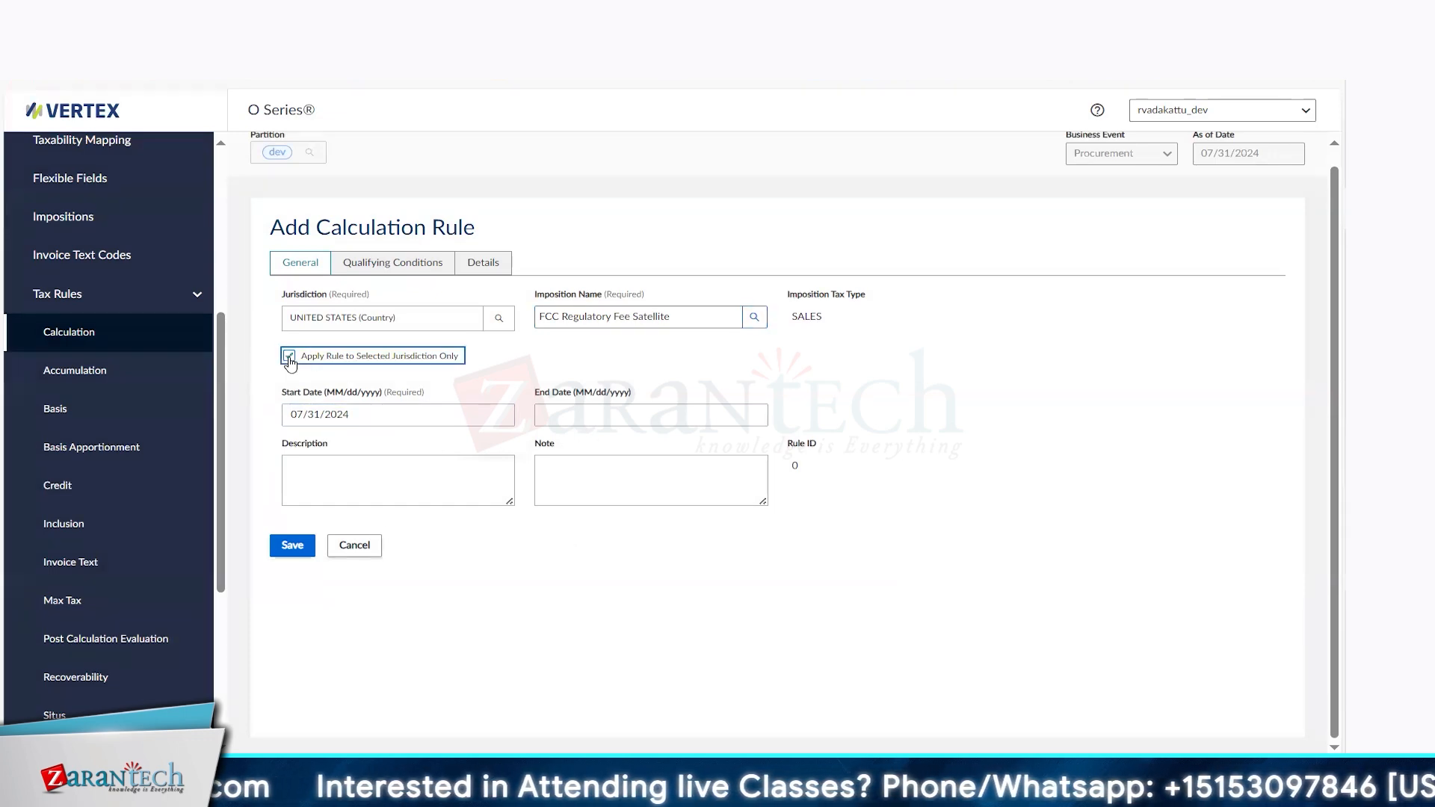
Enter "Test Rule RV" as the description of the new calculation rule
{"action": "left_click", "coordinate": [407, 467]}
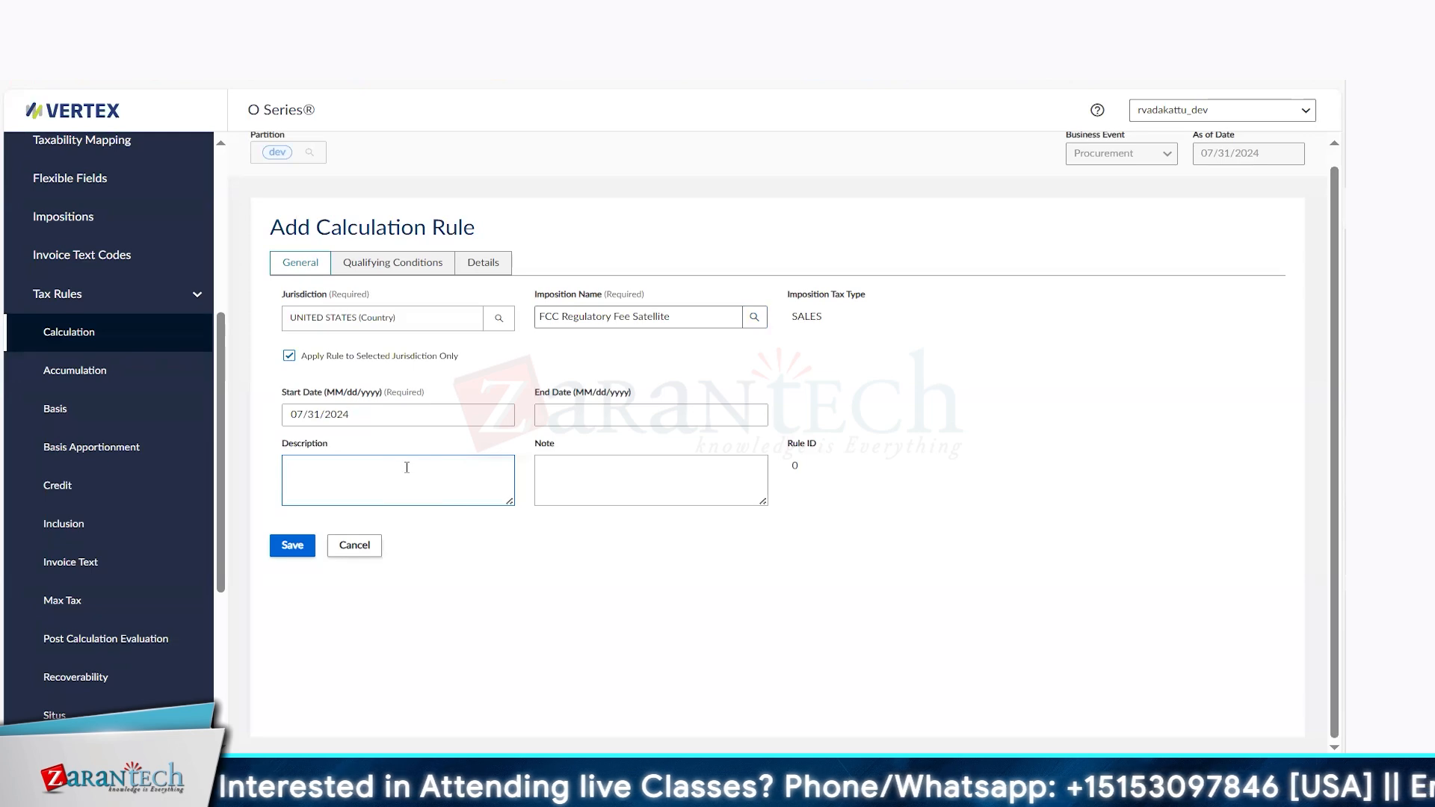
{"action": "type", "text": "Test Rule"}
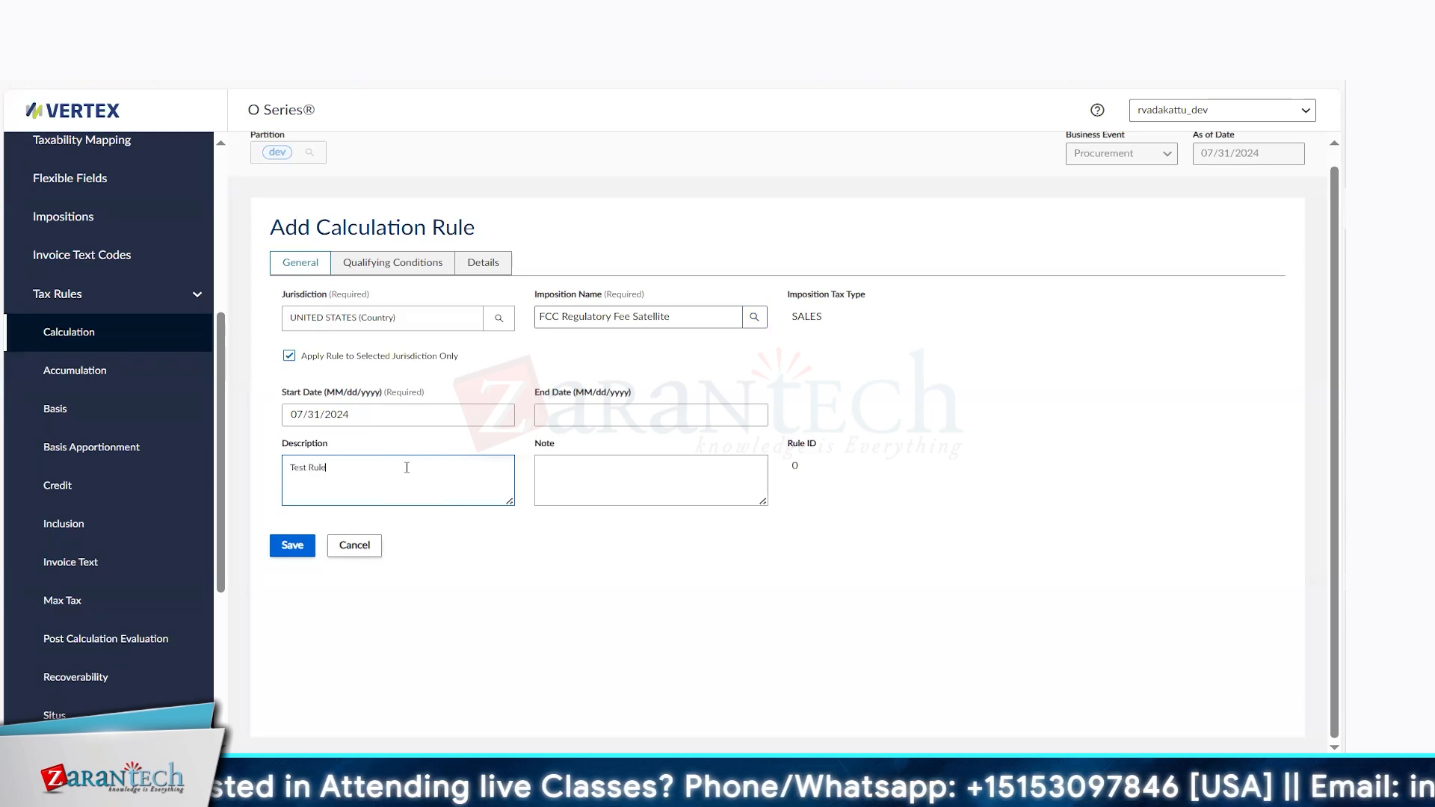
{"action": "type", "text": " RV"}
{"action": "key", "text": "Tab"}
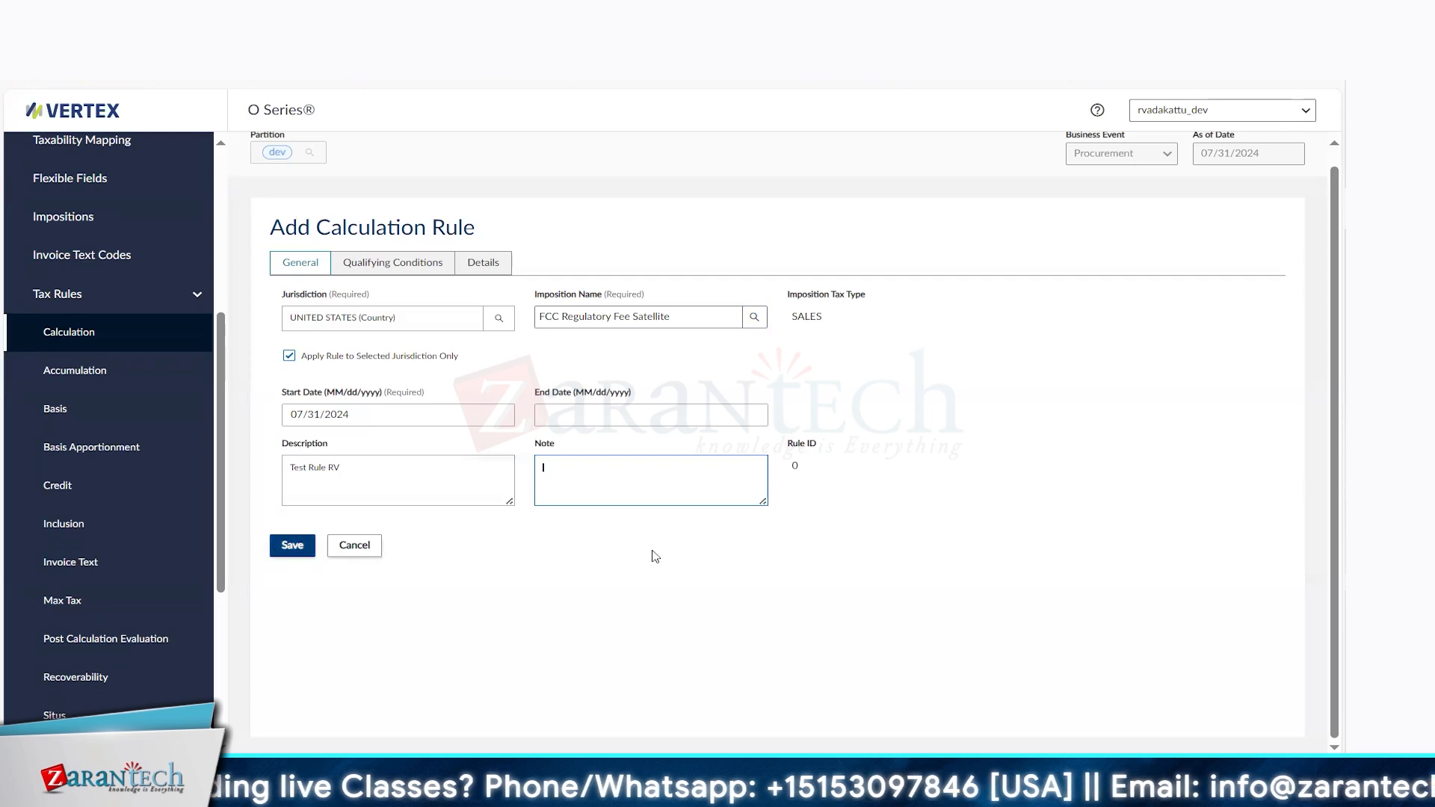
Add the note "Marked to delete later." to the new calculation rule
{"action": "type", "text": "M"}
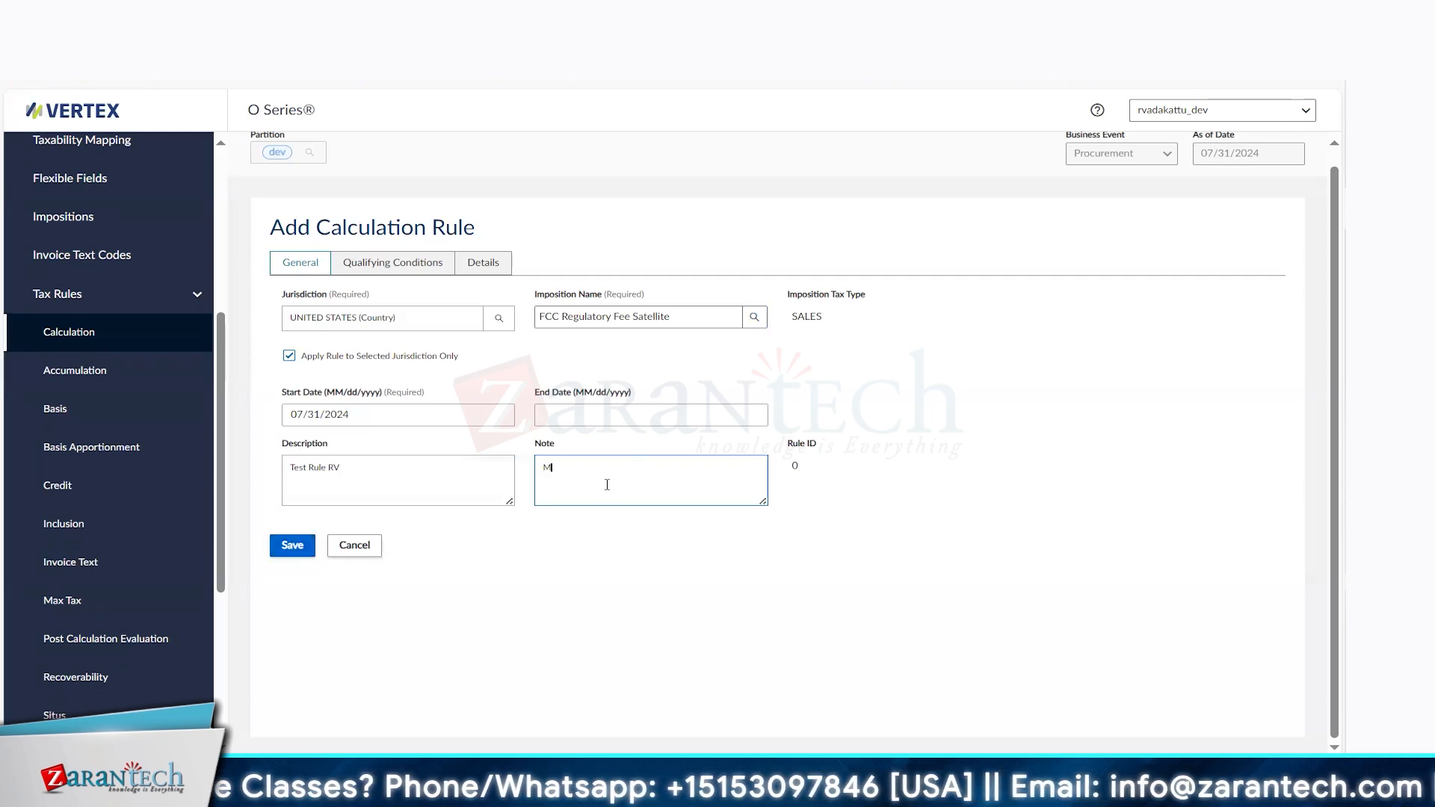
{"action": "type", "text": "arked to de"}
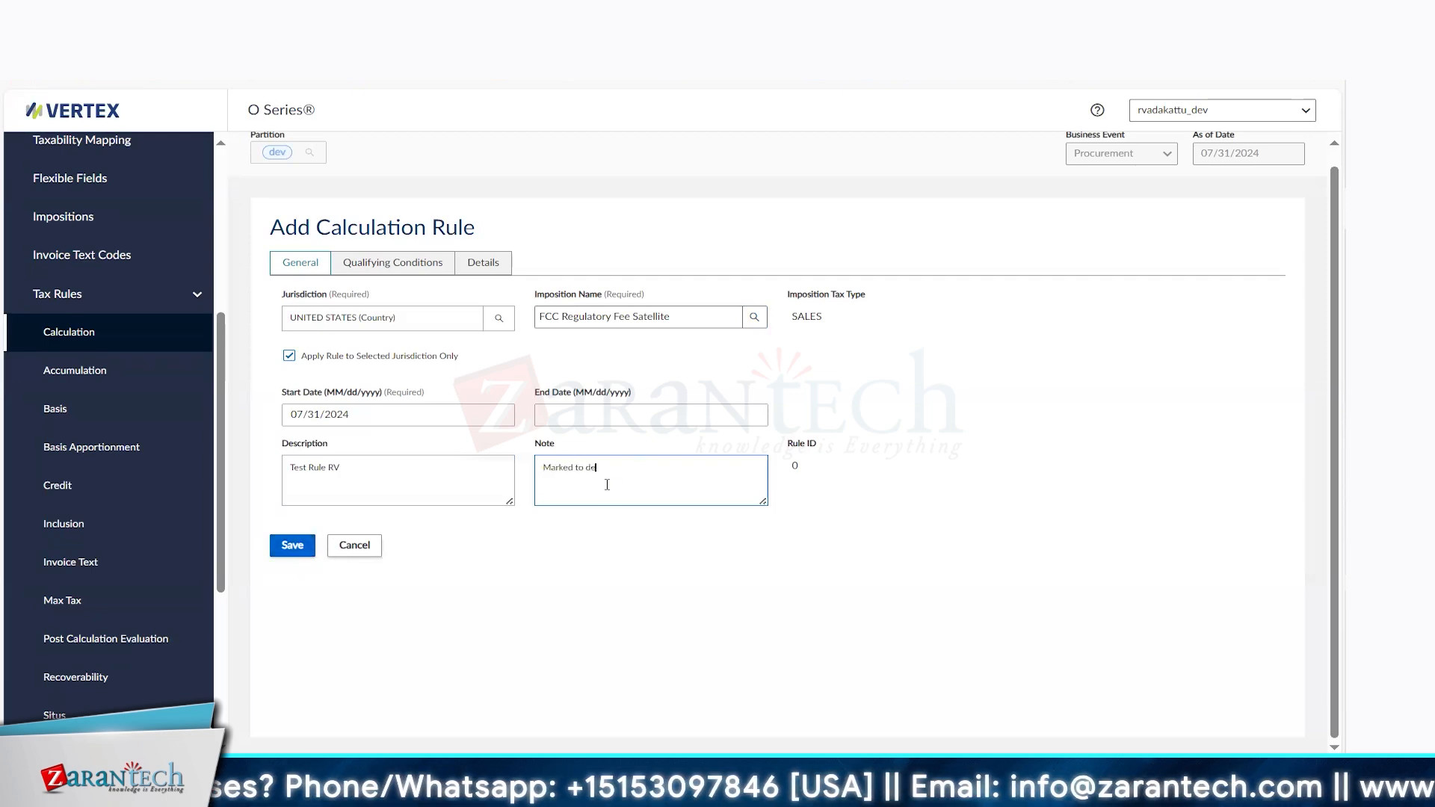
{"action": "type", "text": "lete"}
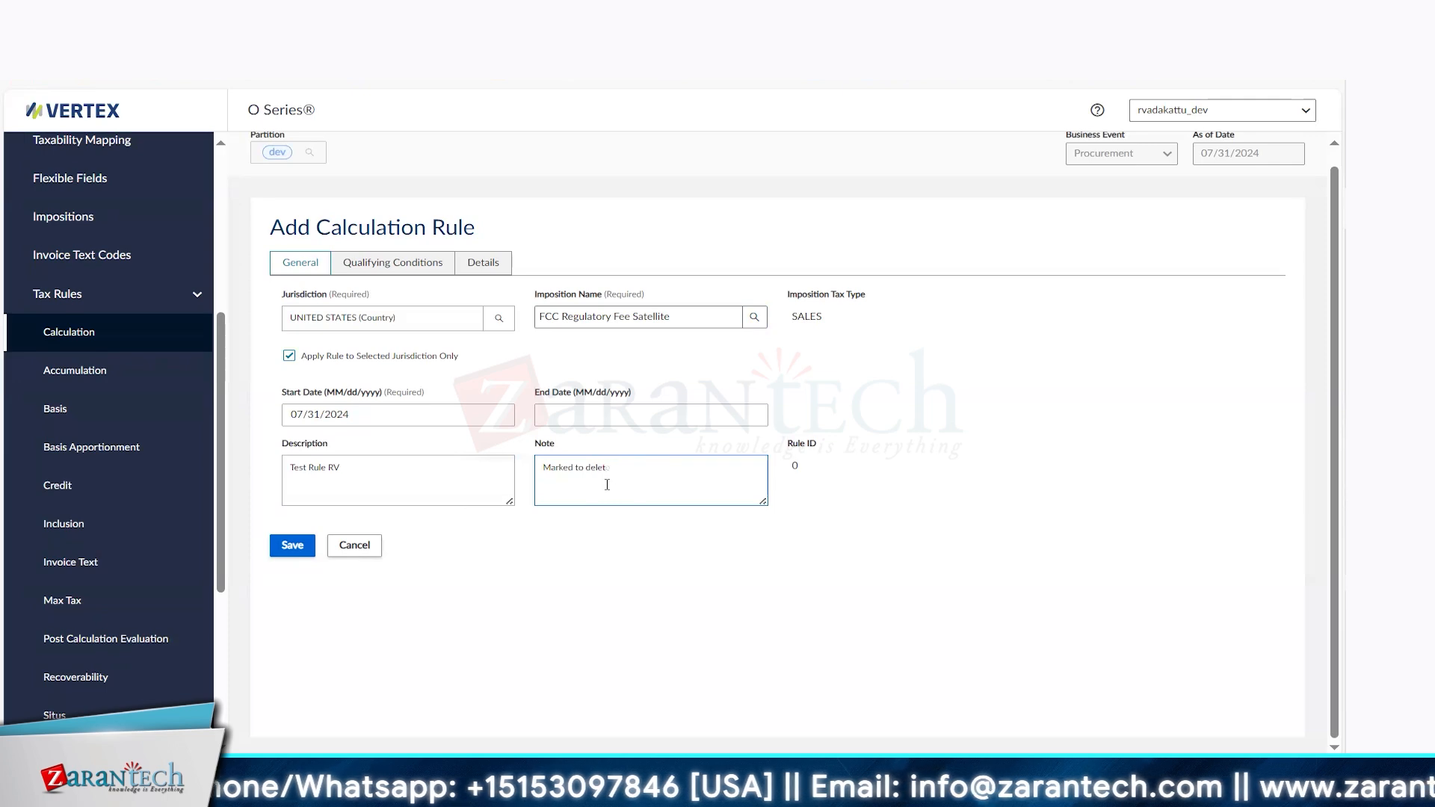
{"action": "key", "text": "BackSpace"}
{"action": "key", "text": "BackSpace"}
{"action": "key", "text": "BackSpace"}
{"action": "key", "text": "BackSpace"}
{"action": "key", "text": "BackSpace"}
{"action": "type", "text": "delete "}
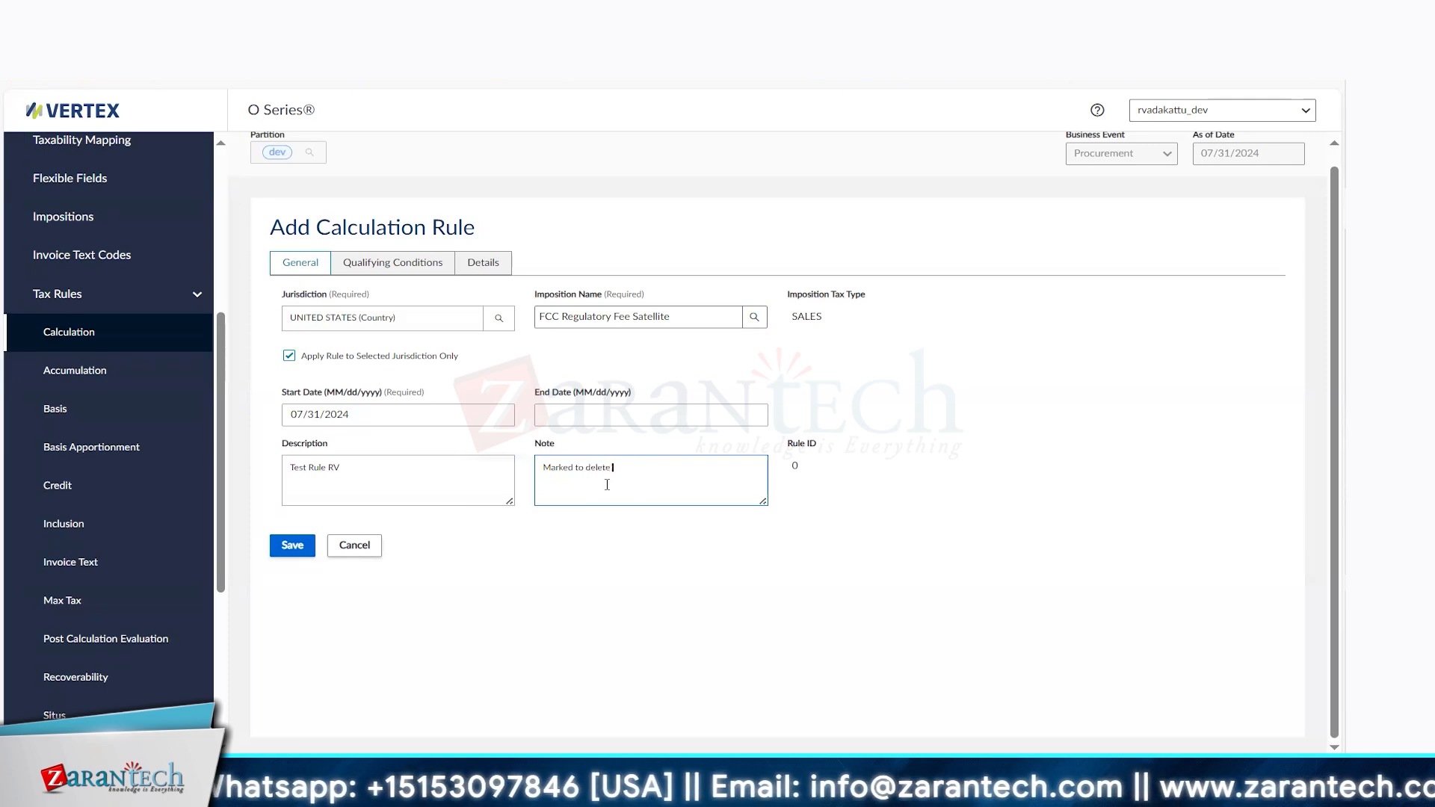
{"action": "type", "text": "later"}
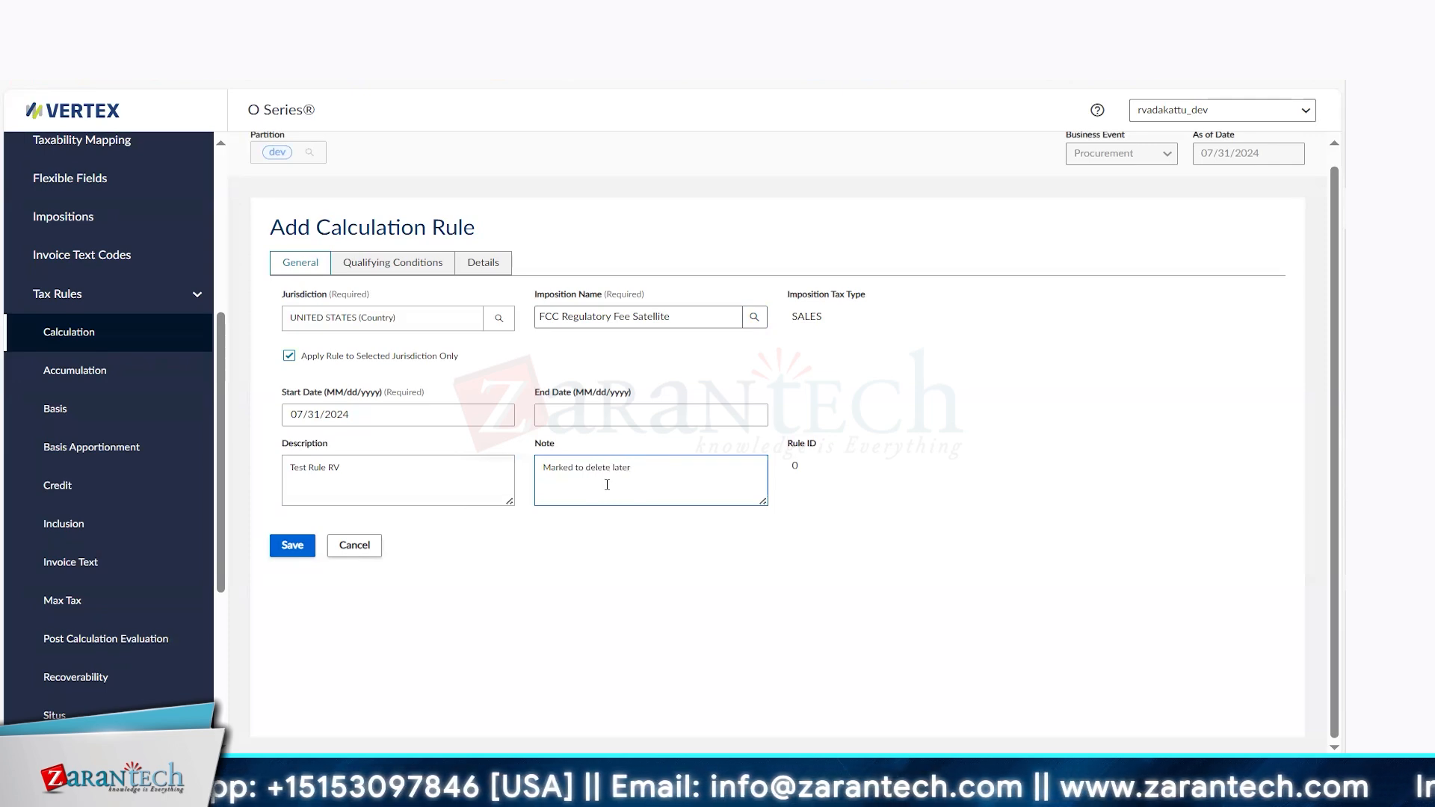
{"action": "type", "text": "."}
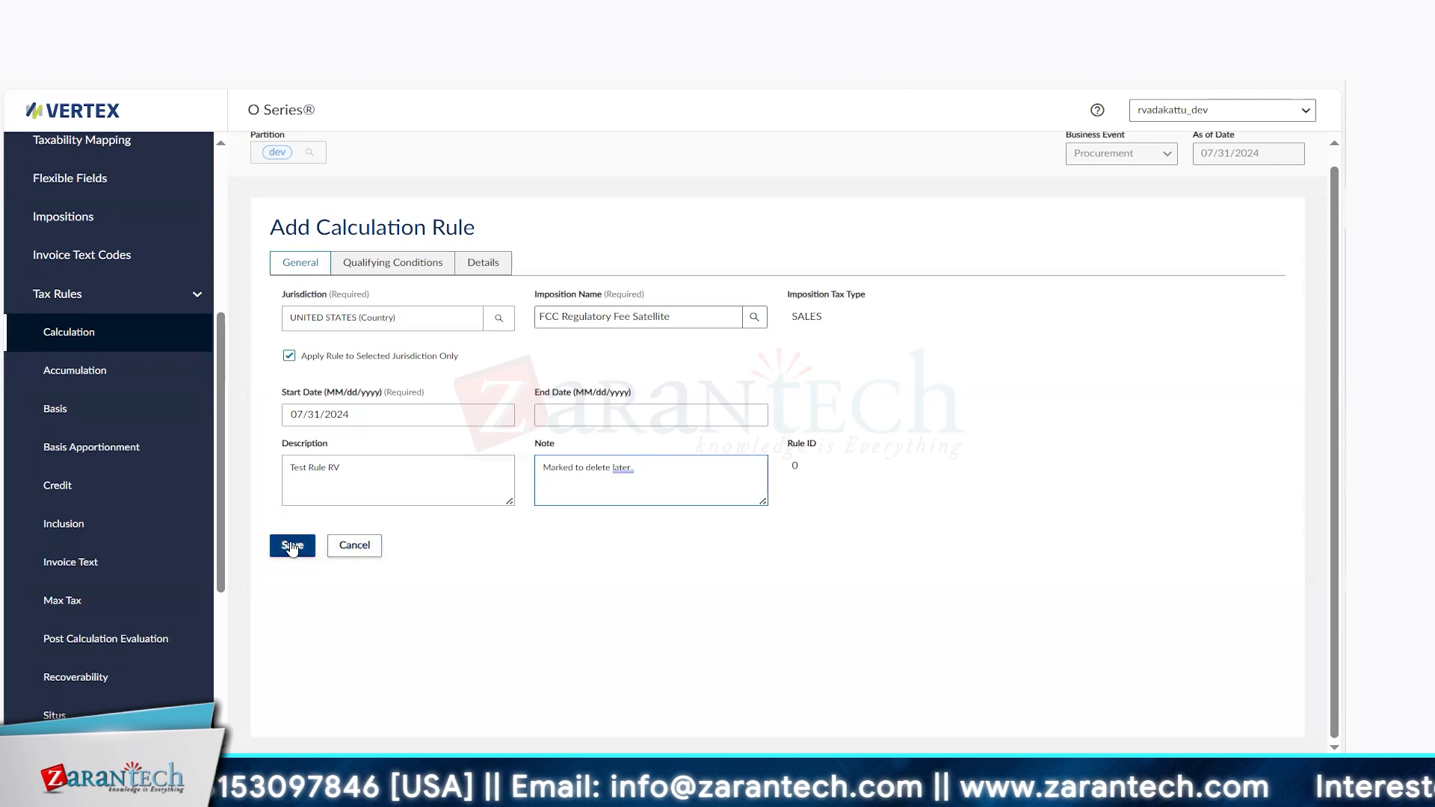
In the rule's qualifying conditions, choose Illumina, Inc. (US01) under Illumina Parent as the taxpayer
{"action": "left_click", "coordinate": [382, 263]}
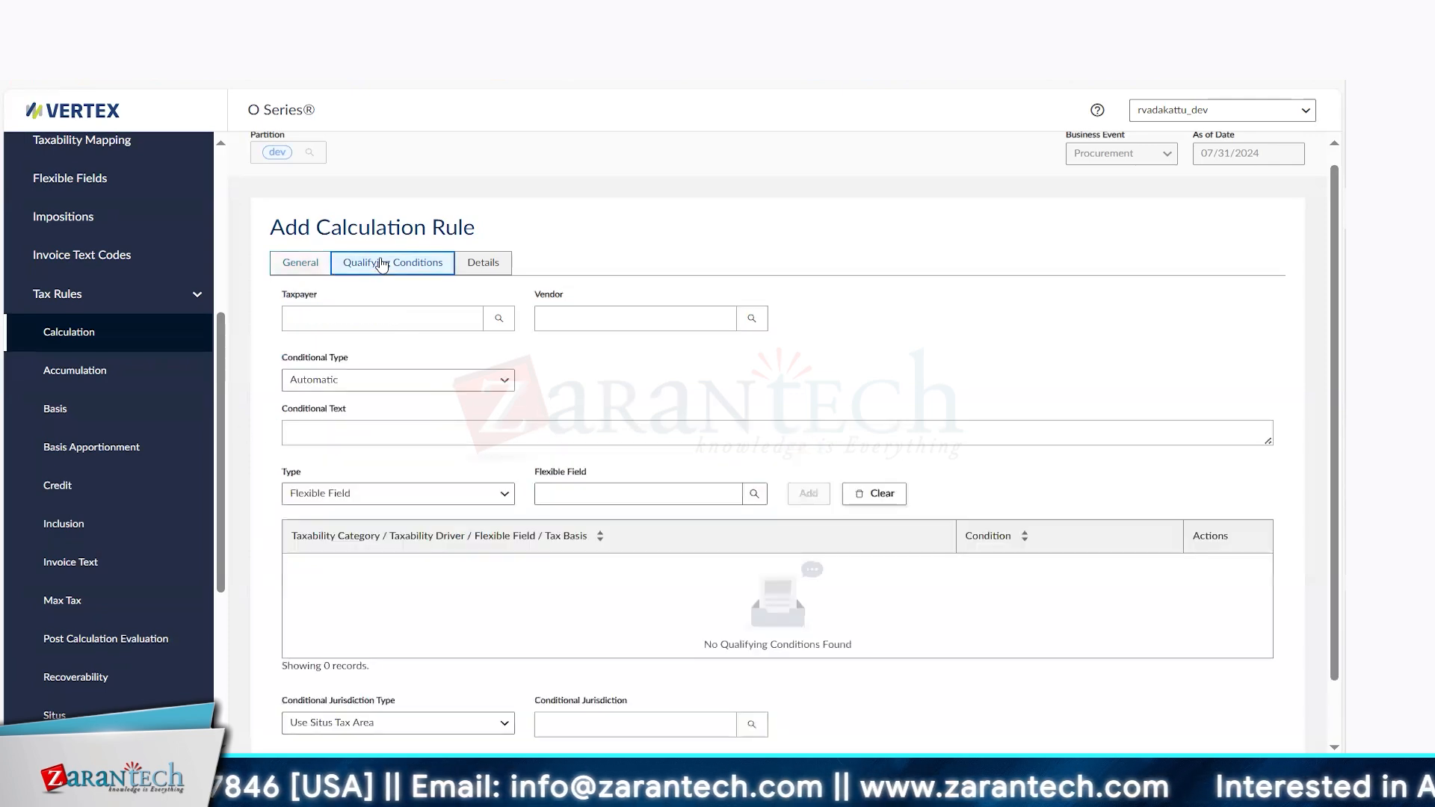
{"action": "left_click", "coordinate": [496, 321]}
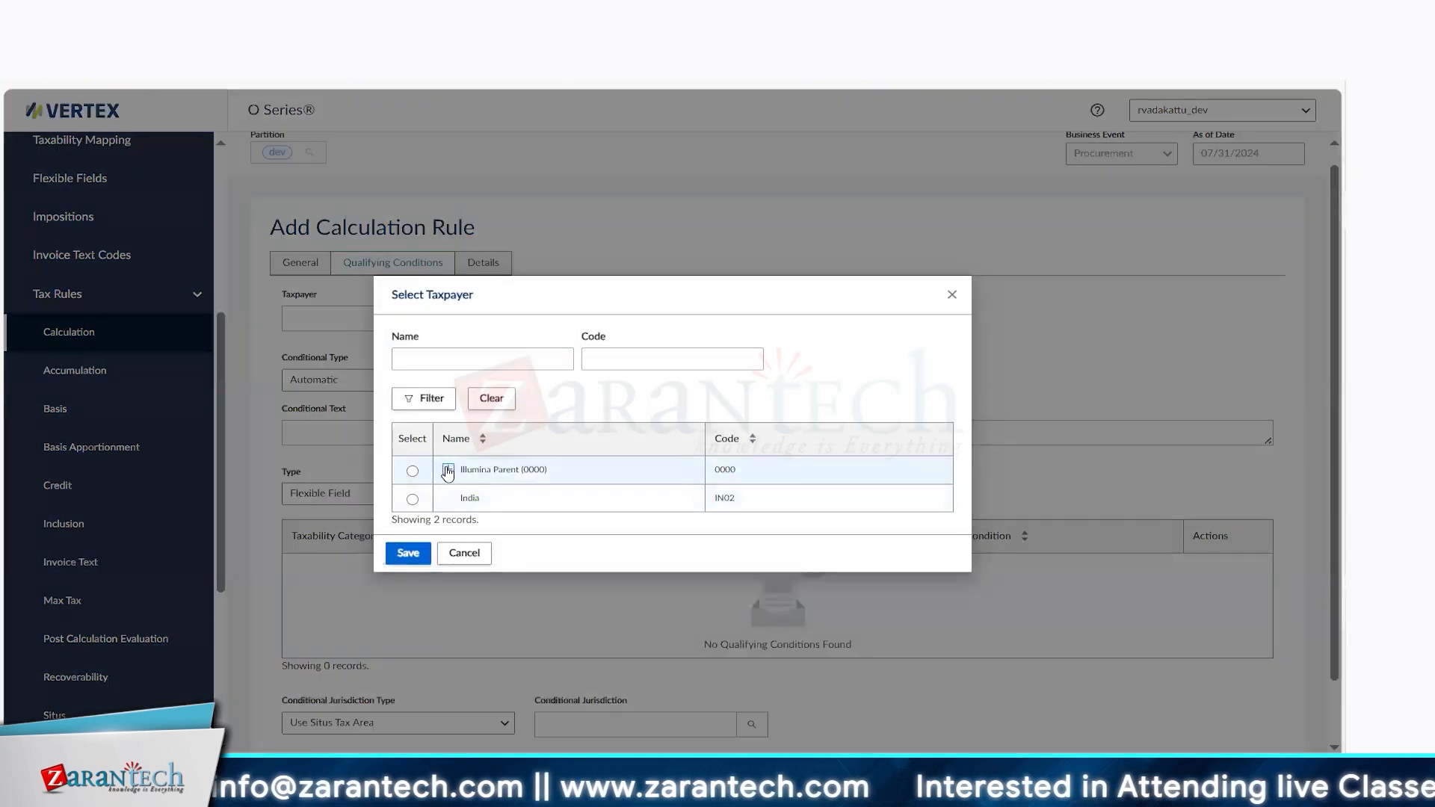
{"action": "left_click", "coordinate": [447, 469]}
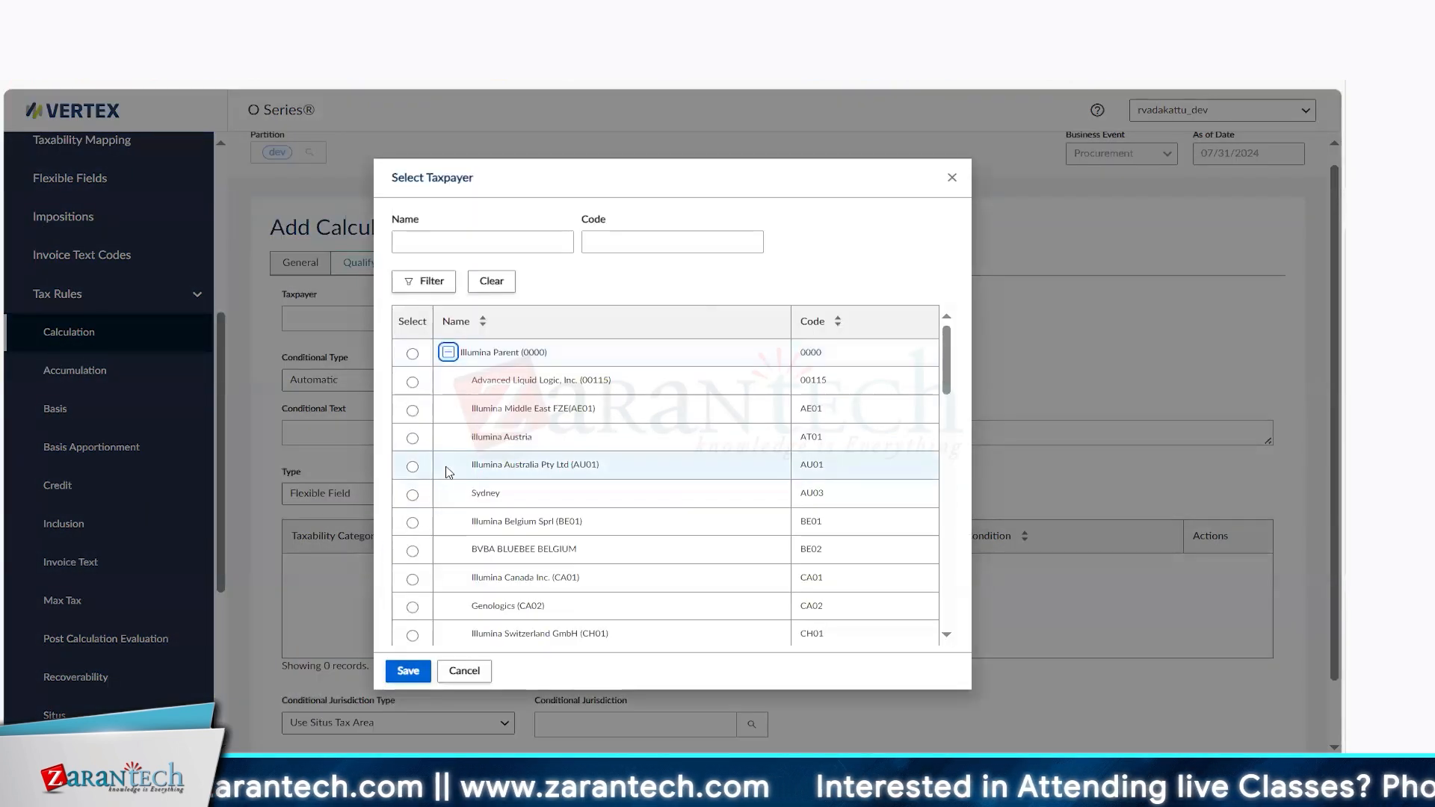
{"action": "left_click_drag", "start_coordinate": [945, 371], "coordinate": [961, 579]}
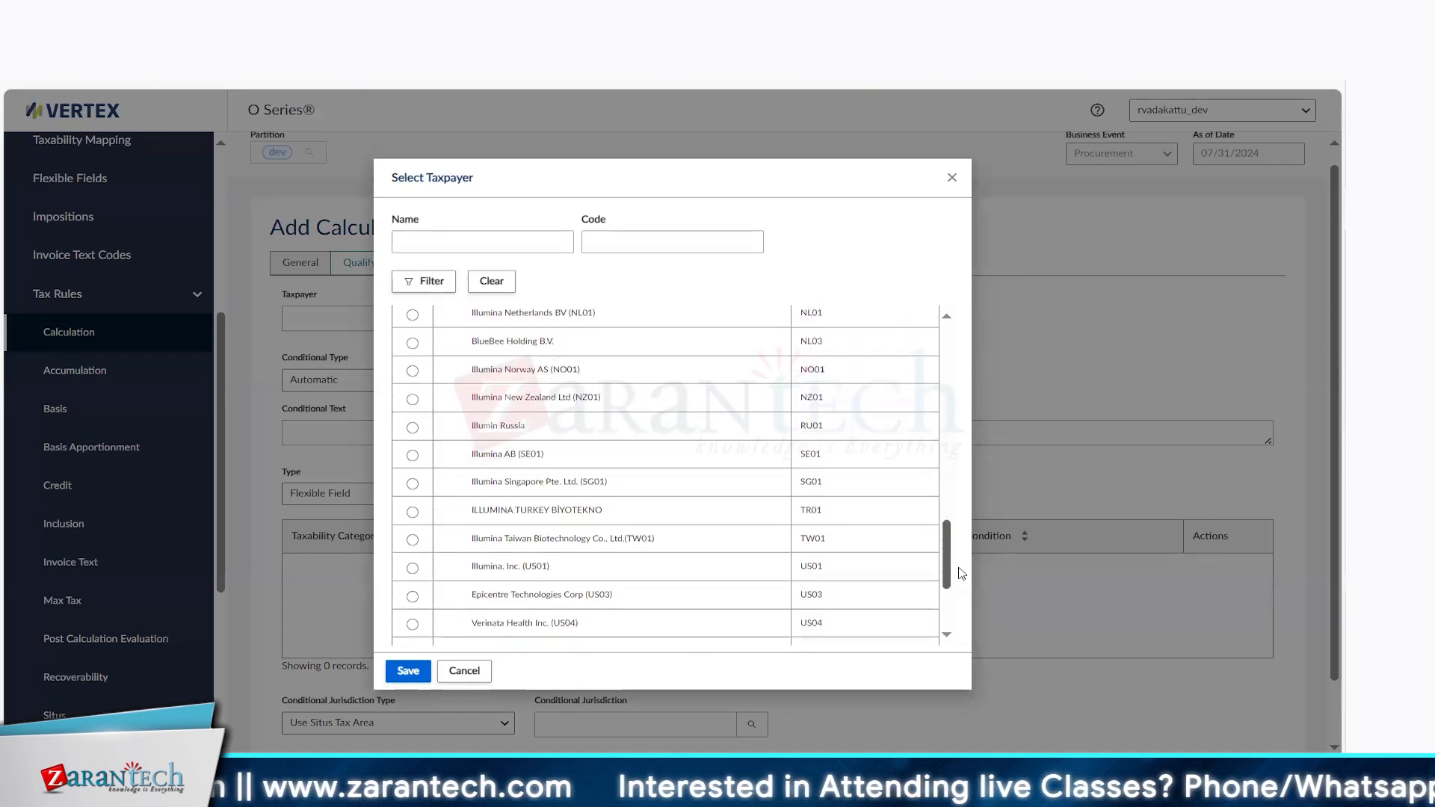
{"action": "left_click", "coordinate": [413, 568]}
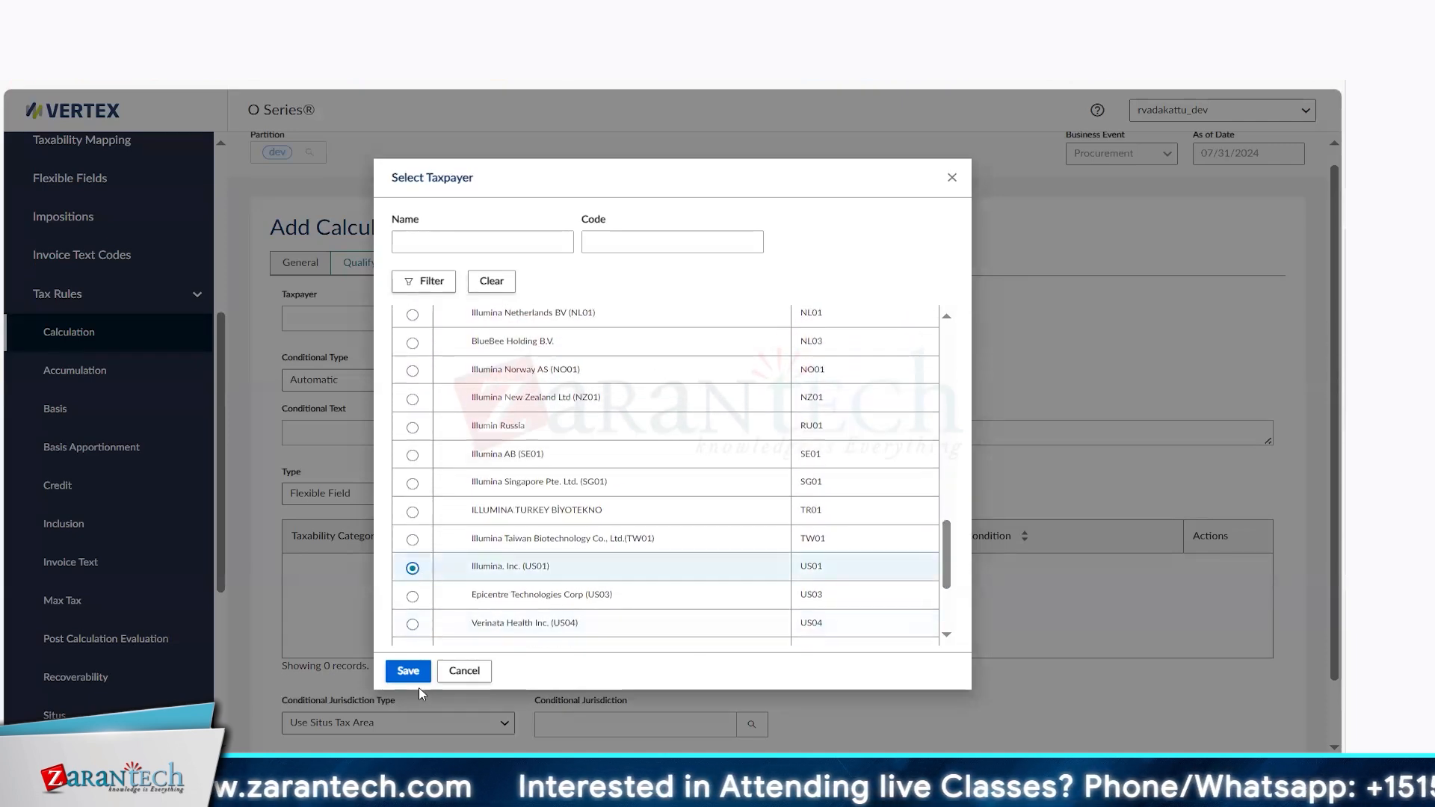
{"action": "left_click", "coordinate": [408, 670]}
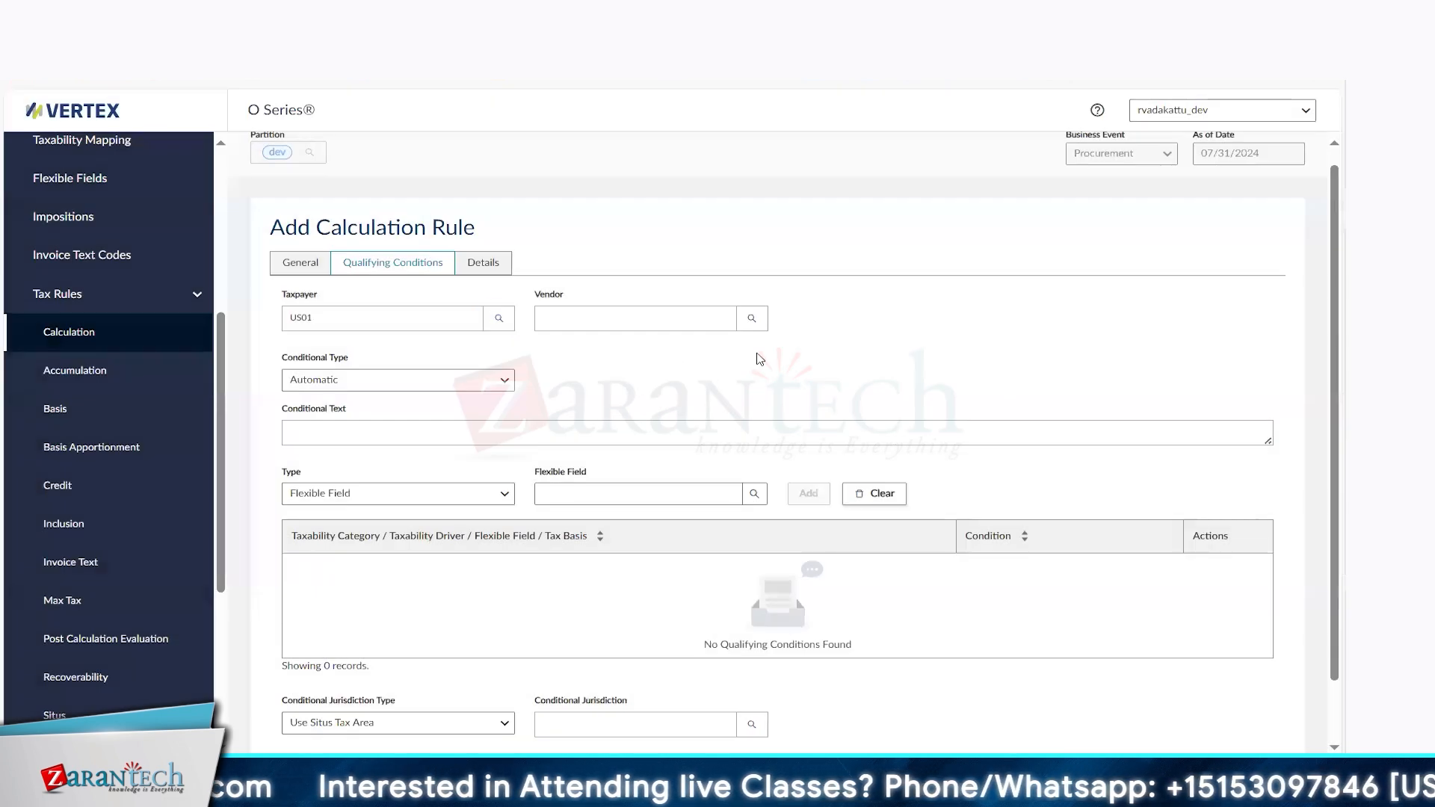
Examine the conditional type options, the conditional text field and the available qualifying condition types without changing them
{"action": "left_click", "coordinate": [500, 385]}
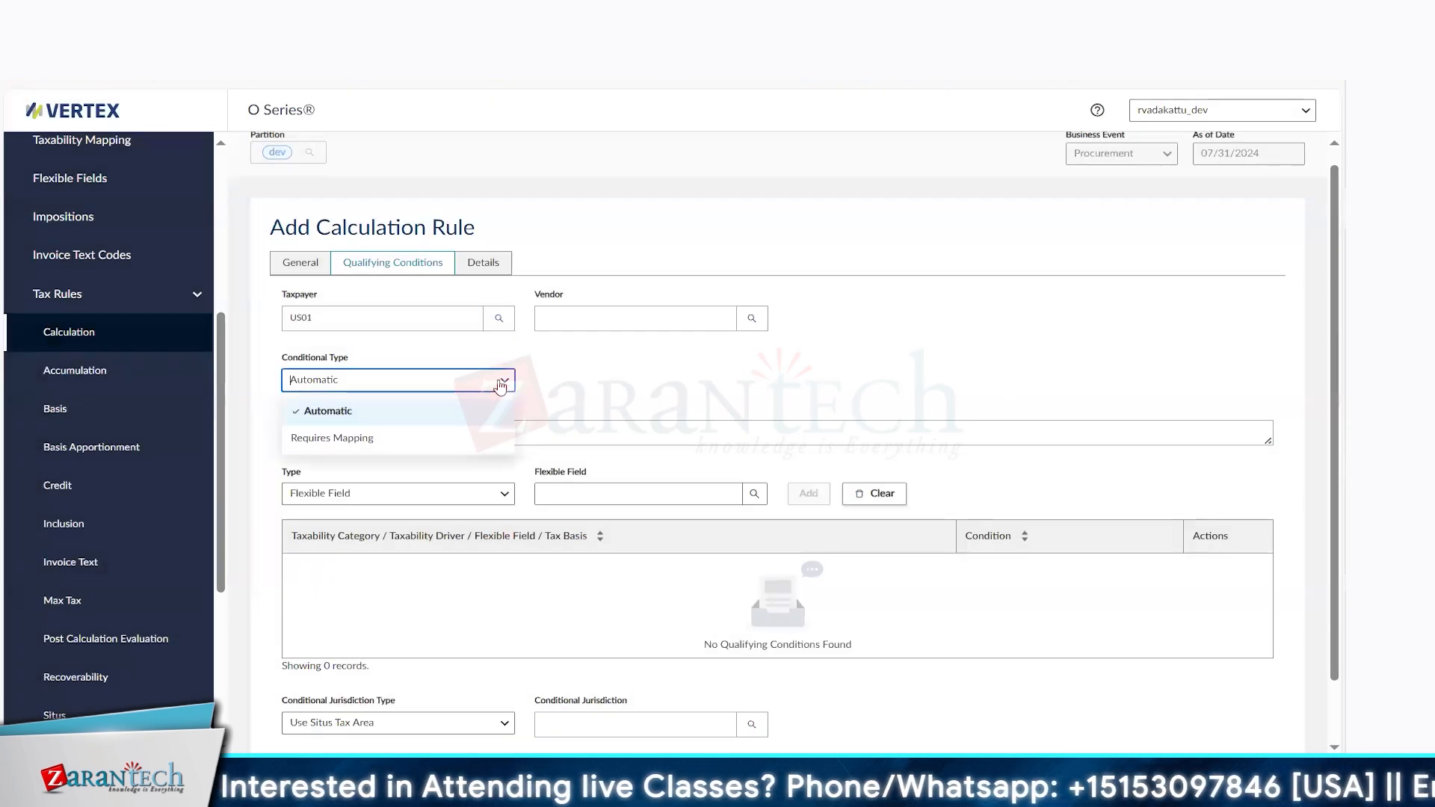
{"action": "left_click", "coordinate": [605, 373]}
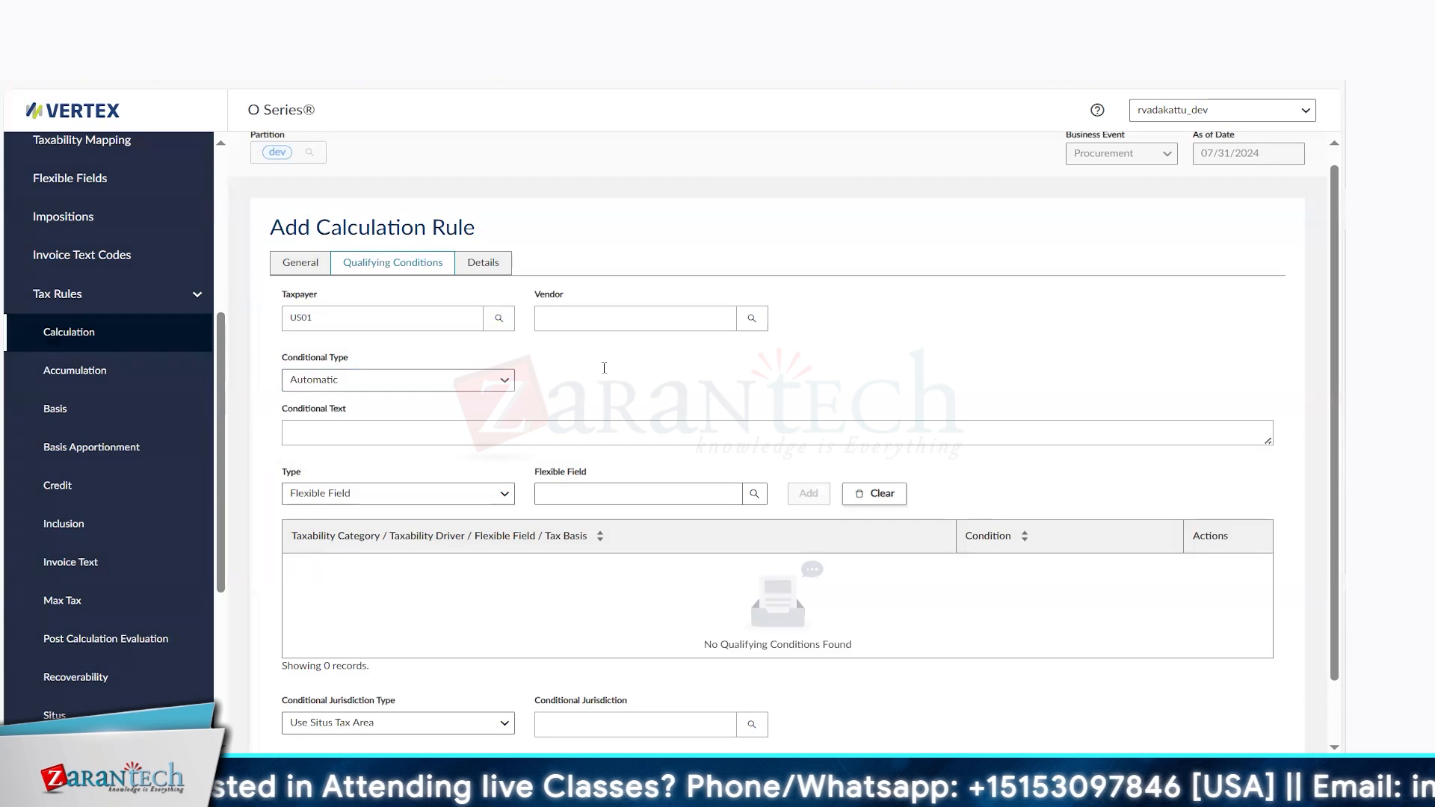
{"action": "left_click", "coordinate": [930, 432]}
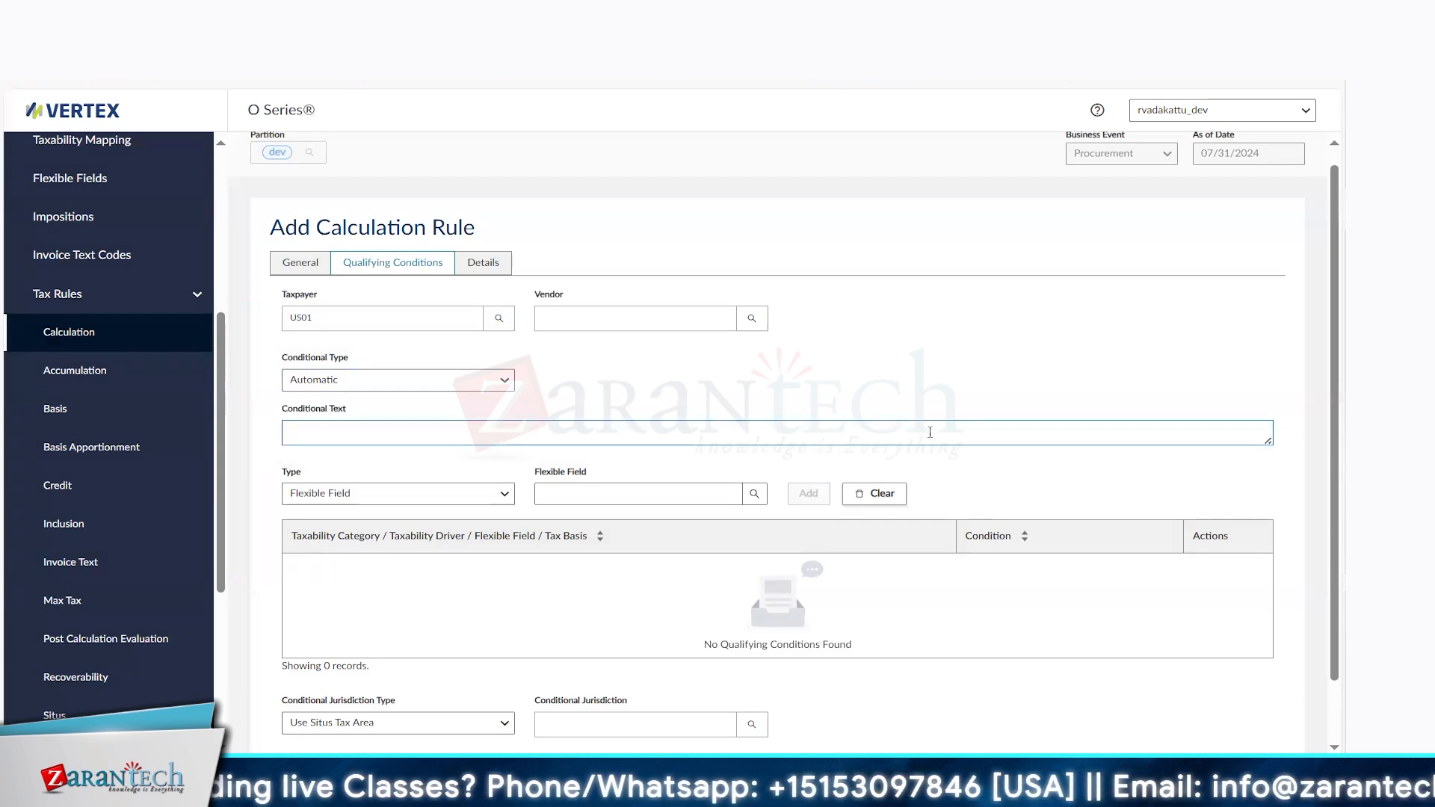
{"action": "left_click", "coordinate": [494, 495]}
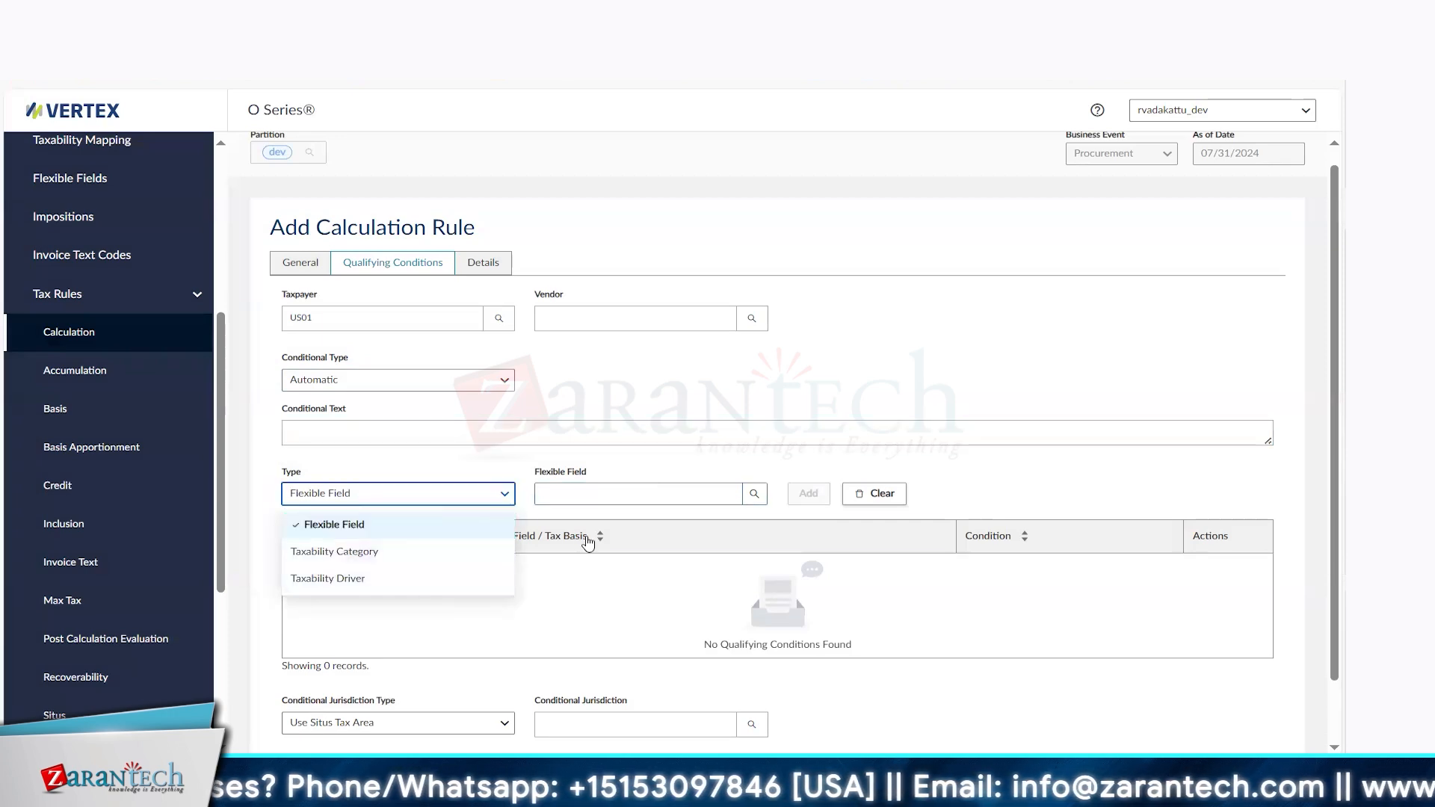
{"action": "left_click", "coordinate": [478, 463]}
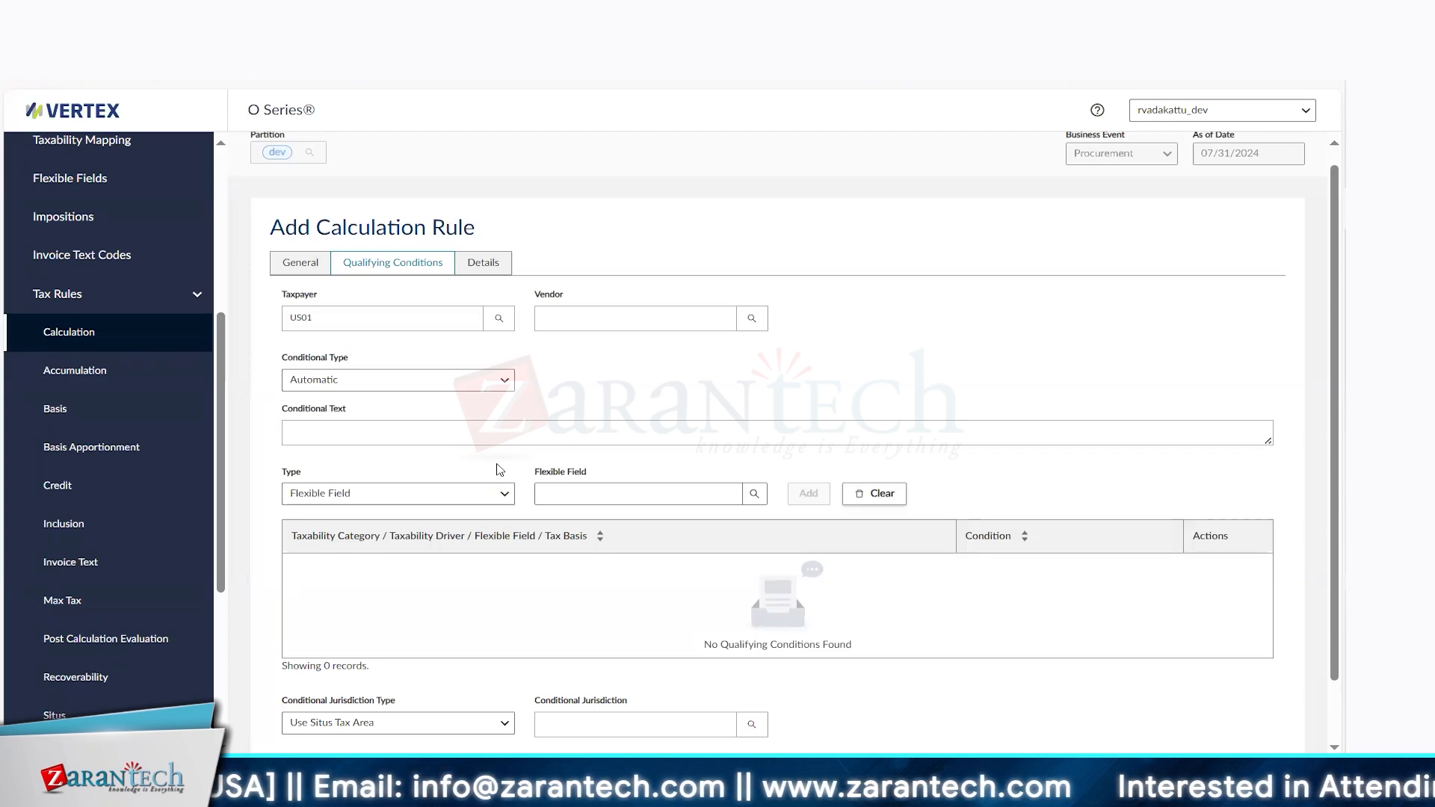
{"action": "left_click", "coordinate": [367, 498]}
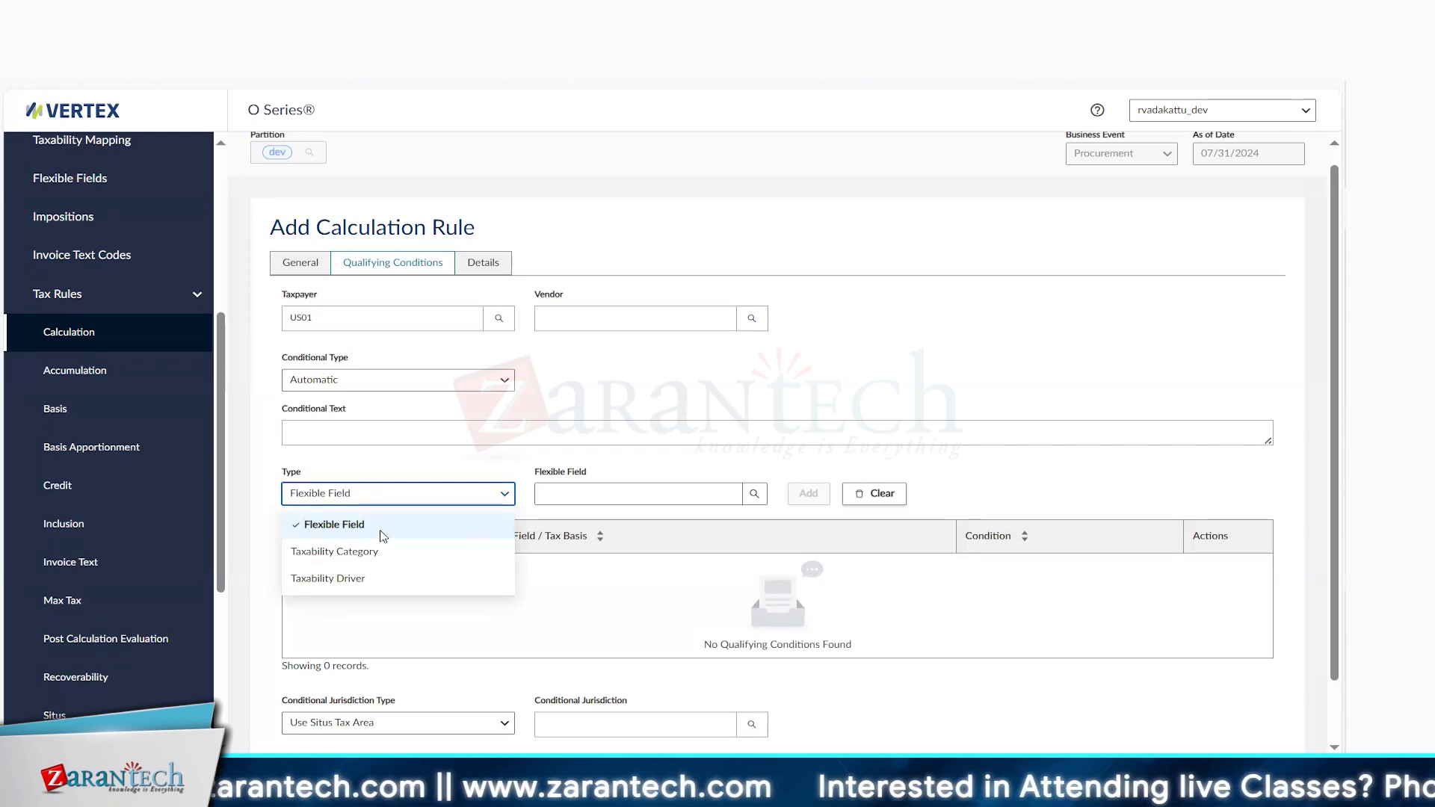
{"action": "left_click", "coordinate": [402, 469]}
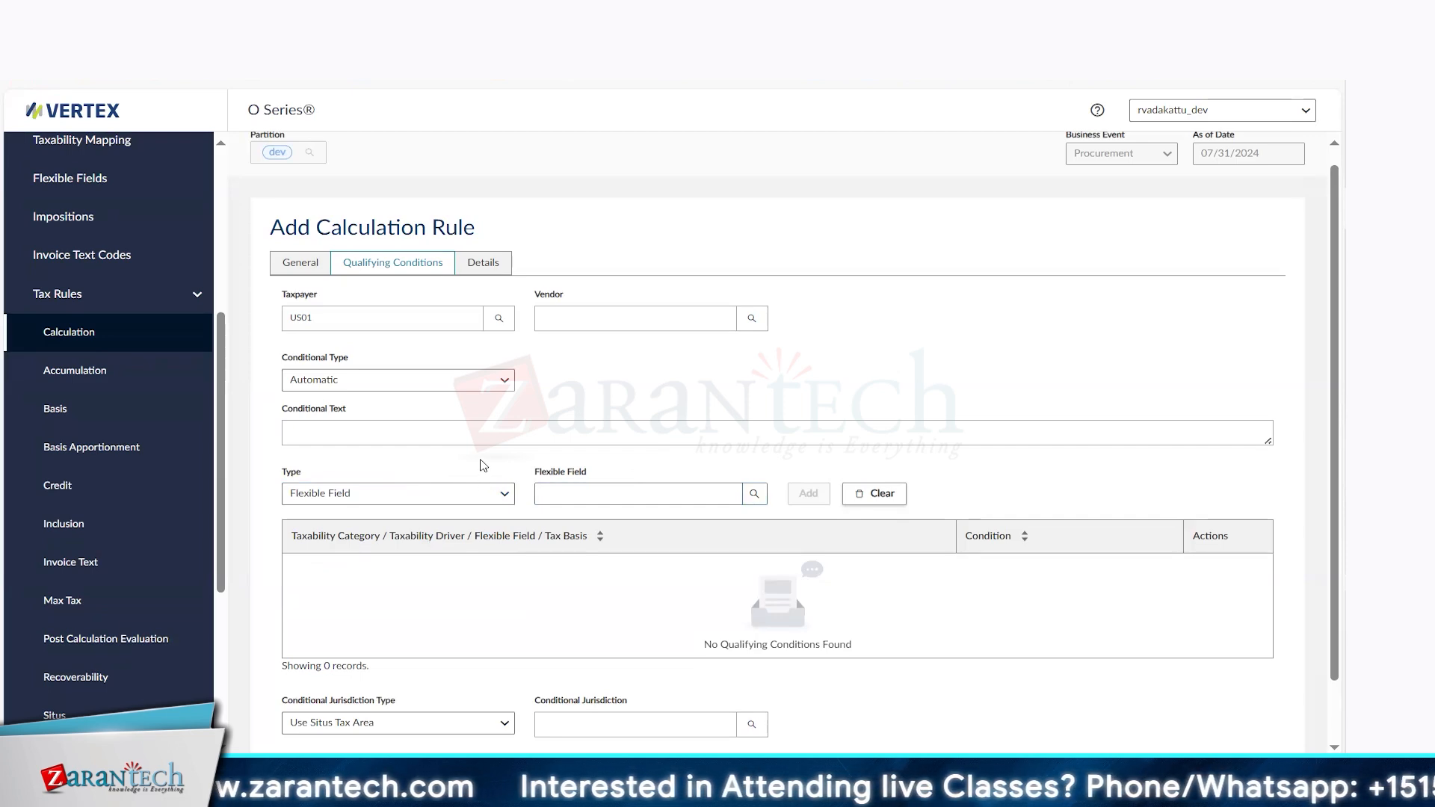
{"action": "left_click", "coordinate": [502, 500]}
{"action": "left_click", "coordinate": [460, 535]}
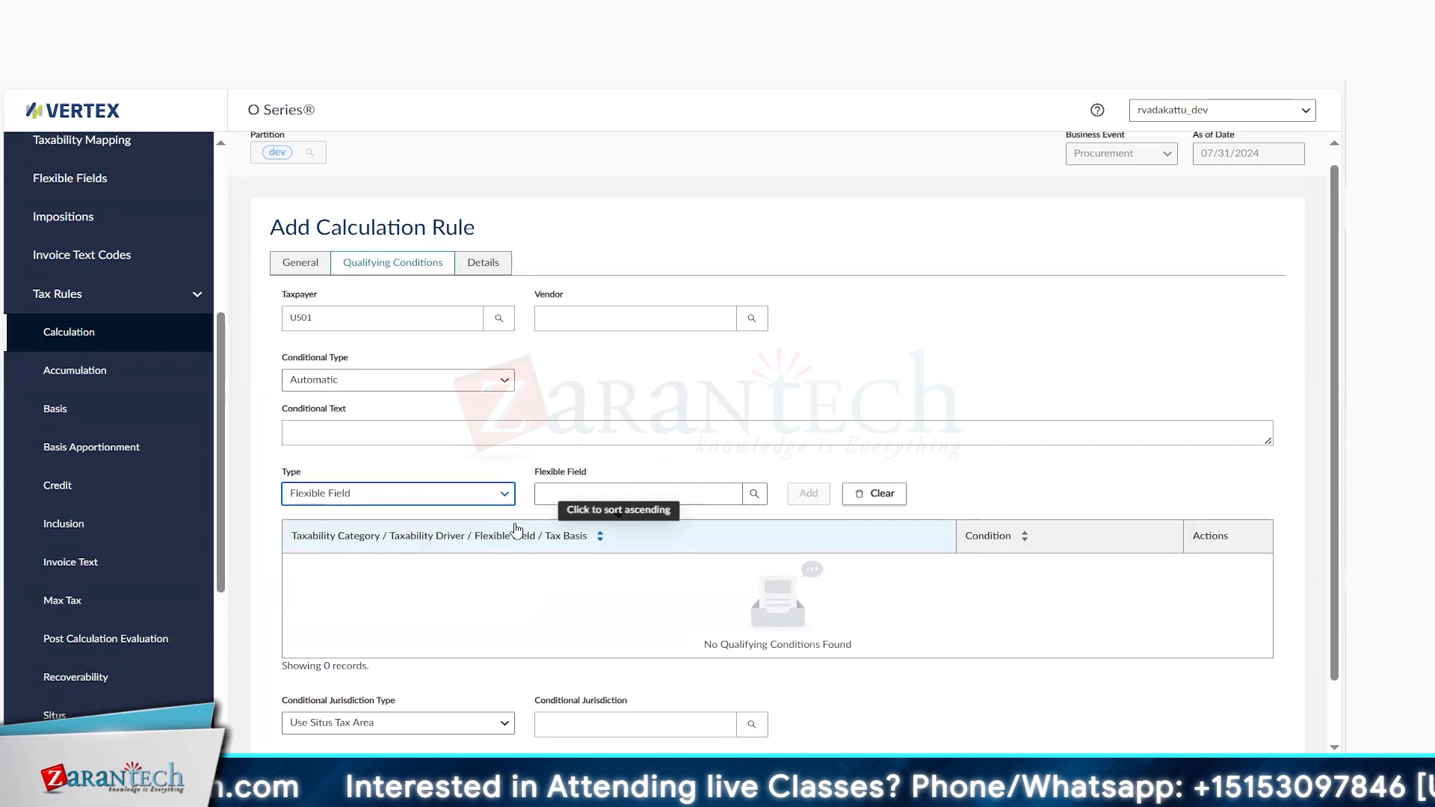
{"action": "left_click", "coordinate": [654, 492]}
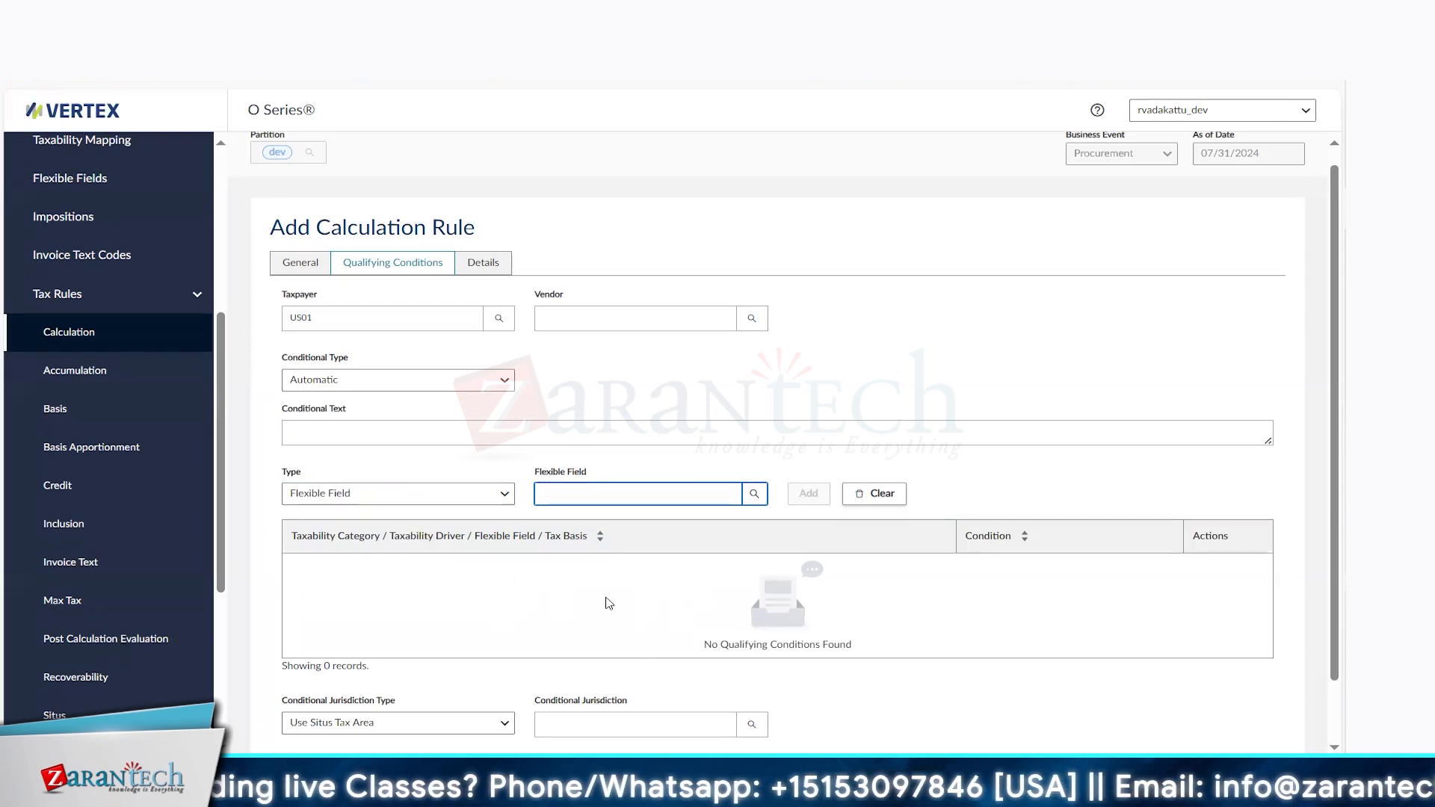
Set the qualifying condition type to Taxability Driver and open the taxability driver selection
{"action": "left_click", "coordinate": [946, 702]}
{"action": "scroll", "coordinate": [948, 703], "scroll_direction": "down", "scroll_amount": 1}
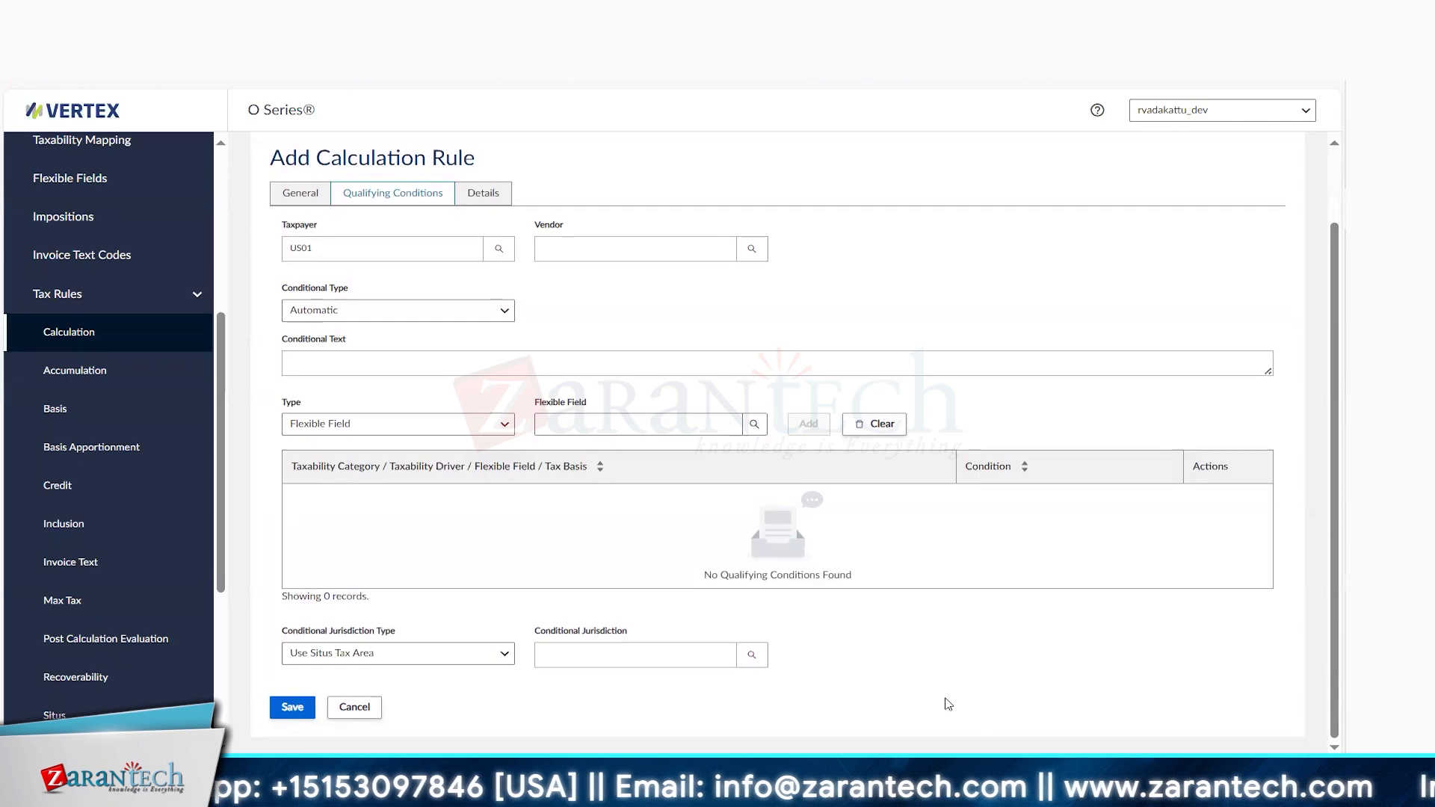
{"action": "left_click", "coordinate": [504, 426]}
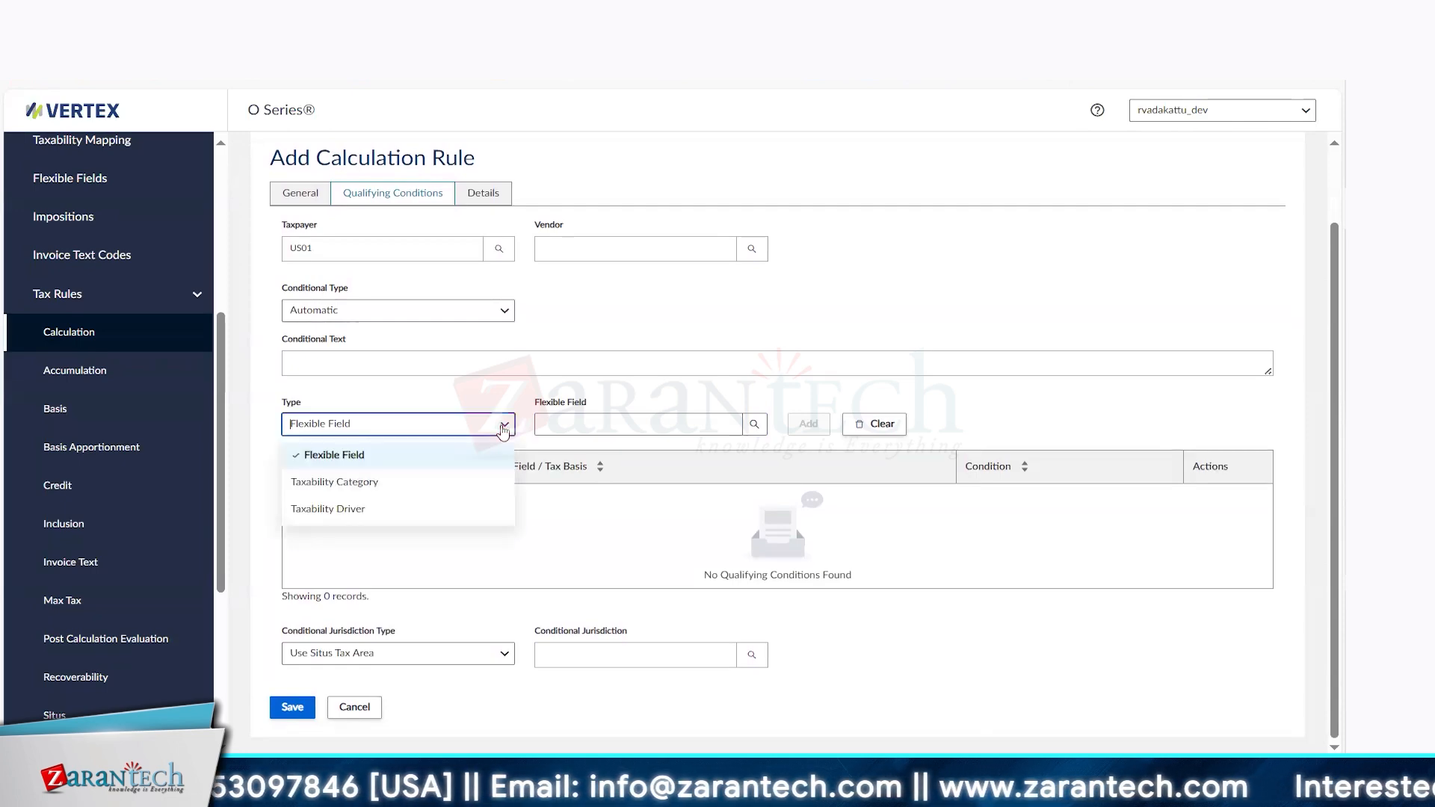
{"action": "left_click", "coordinate": [446, 510]}
{"action": "left_click", "coordinate": [583, 419]}
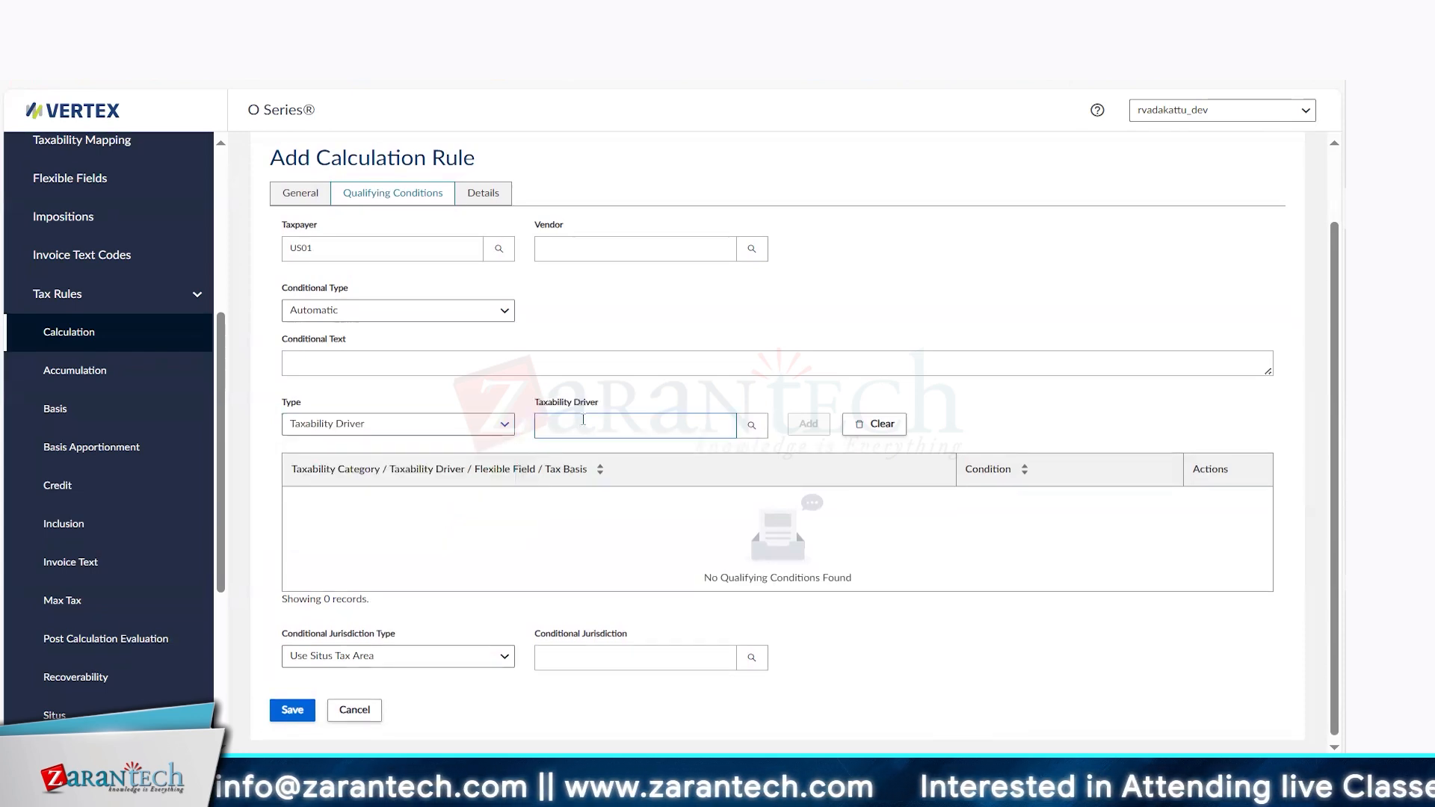
{"action": "left_click", "coordinate": [753, 426]}
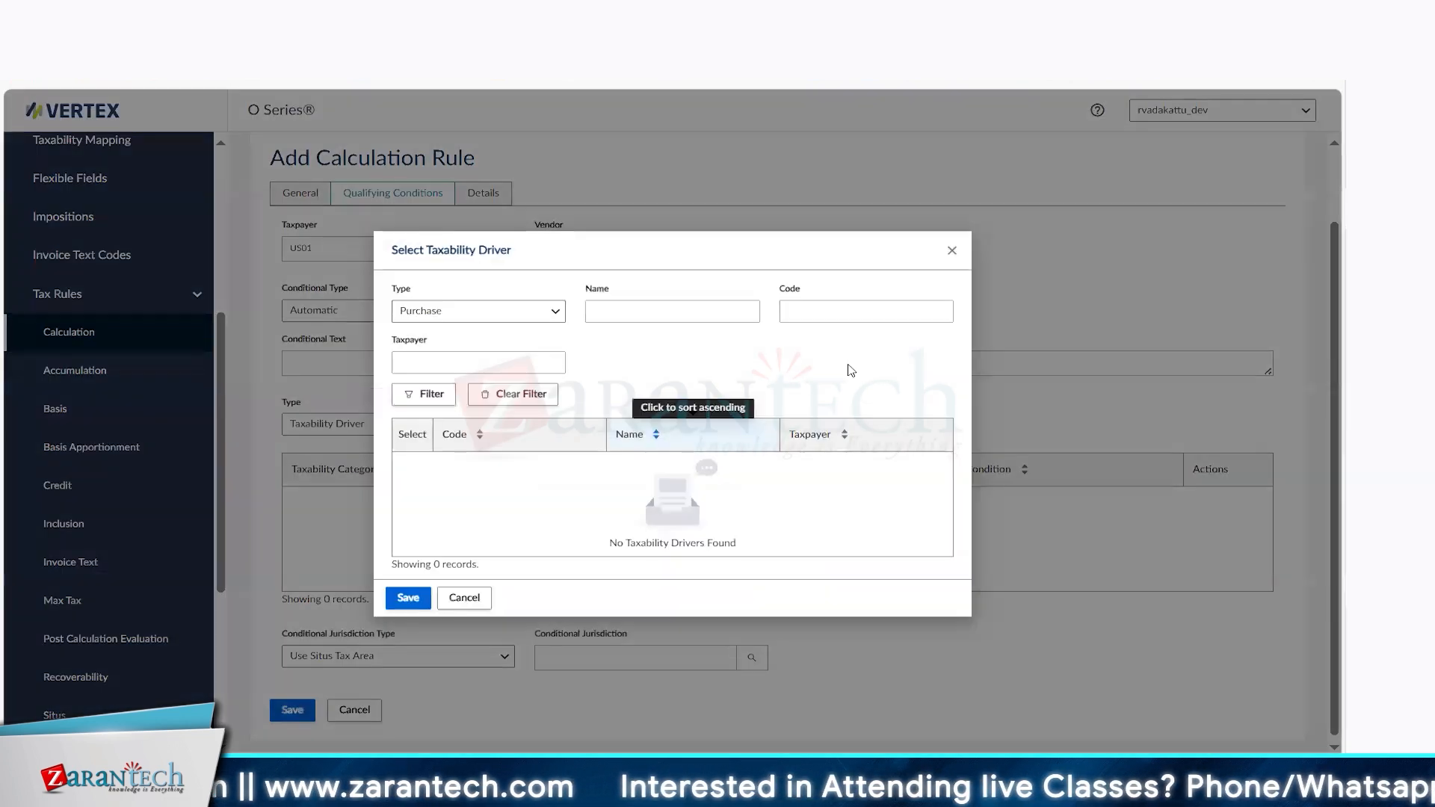
Review the available driver types and list the taxability drivers of type Purchase Class
{"action": "left_click", "coordinate": [549, 311]}
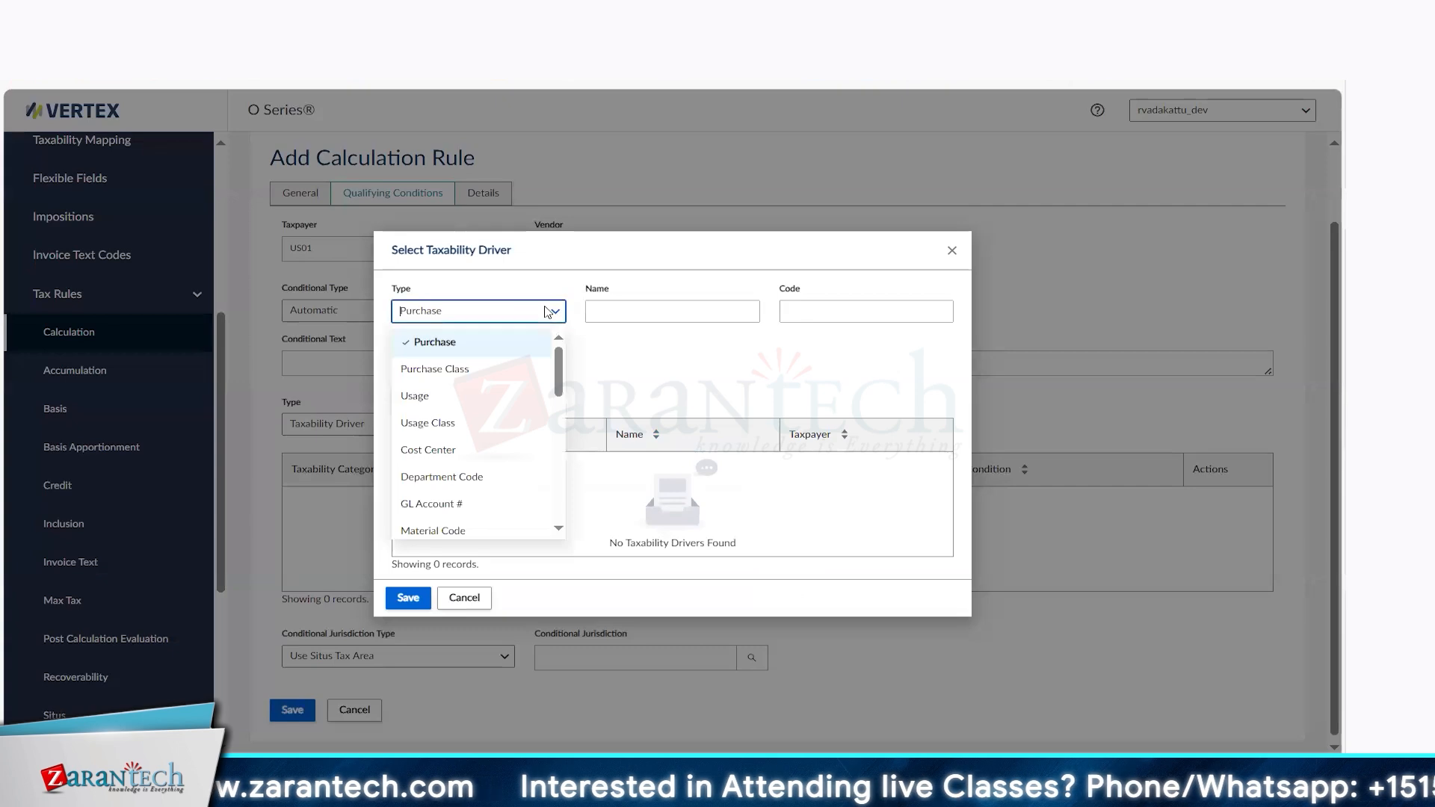
{"action": "left_click", "coordinate": [703, 378]}
{"action": "left_click", "coordinate": [620, 309]}
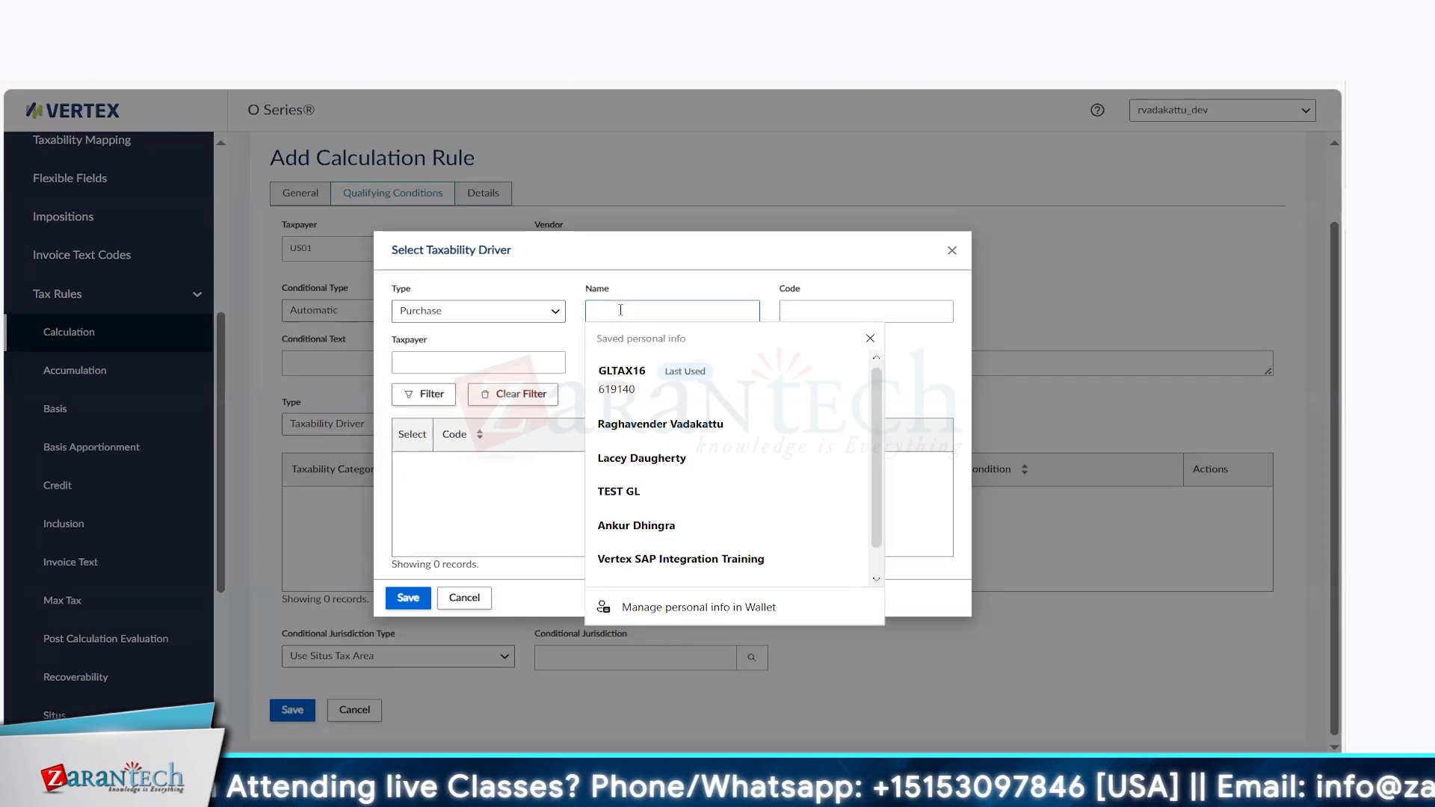
{"action": "left_click", "coordinate": [554, 312]}
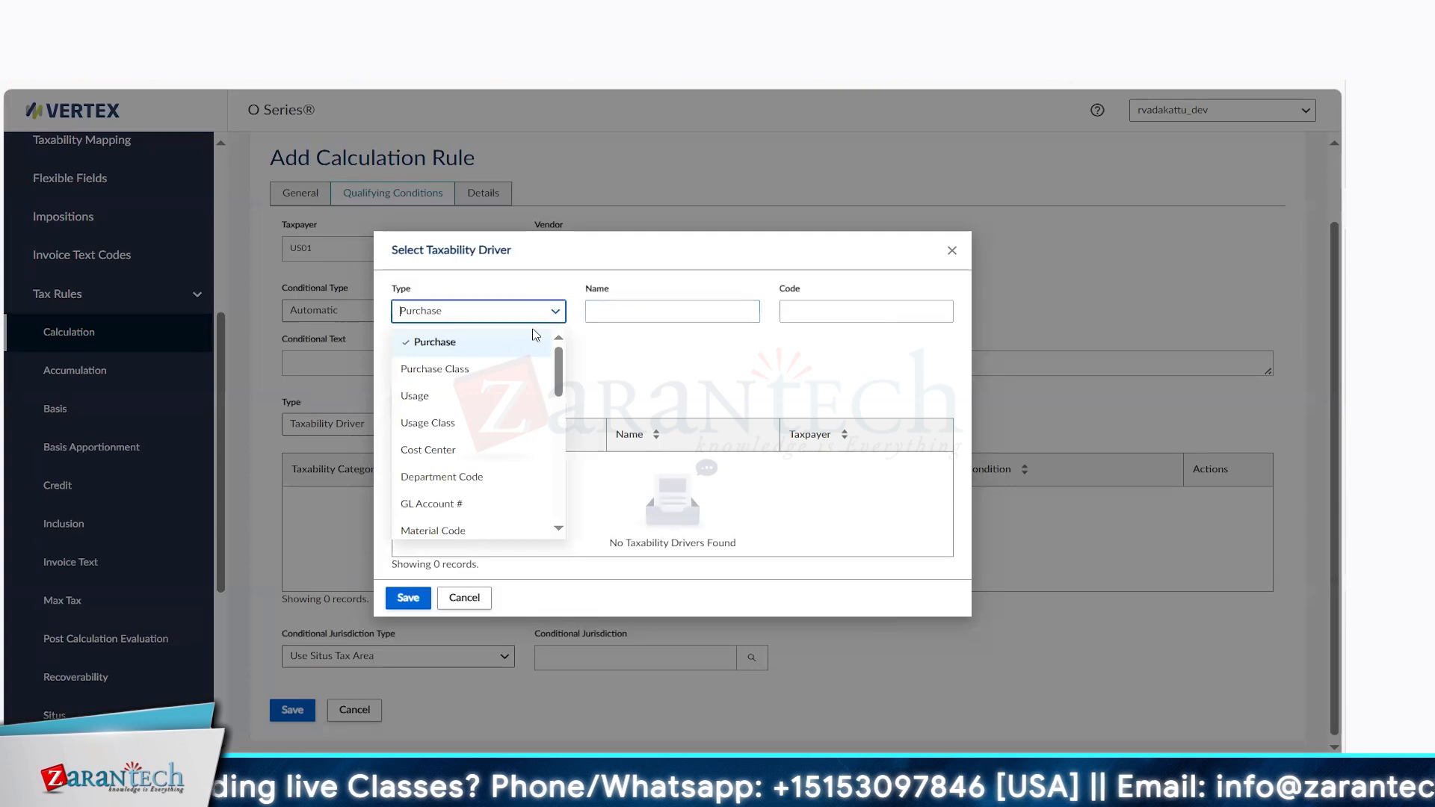
{"action": "left_click", "coordinate": [490, 369]}
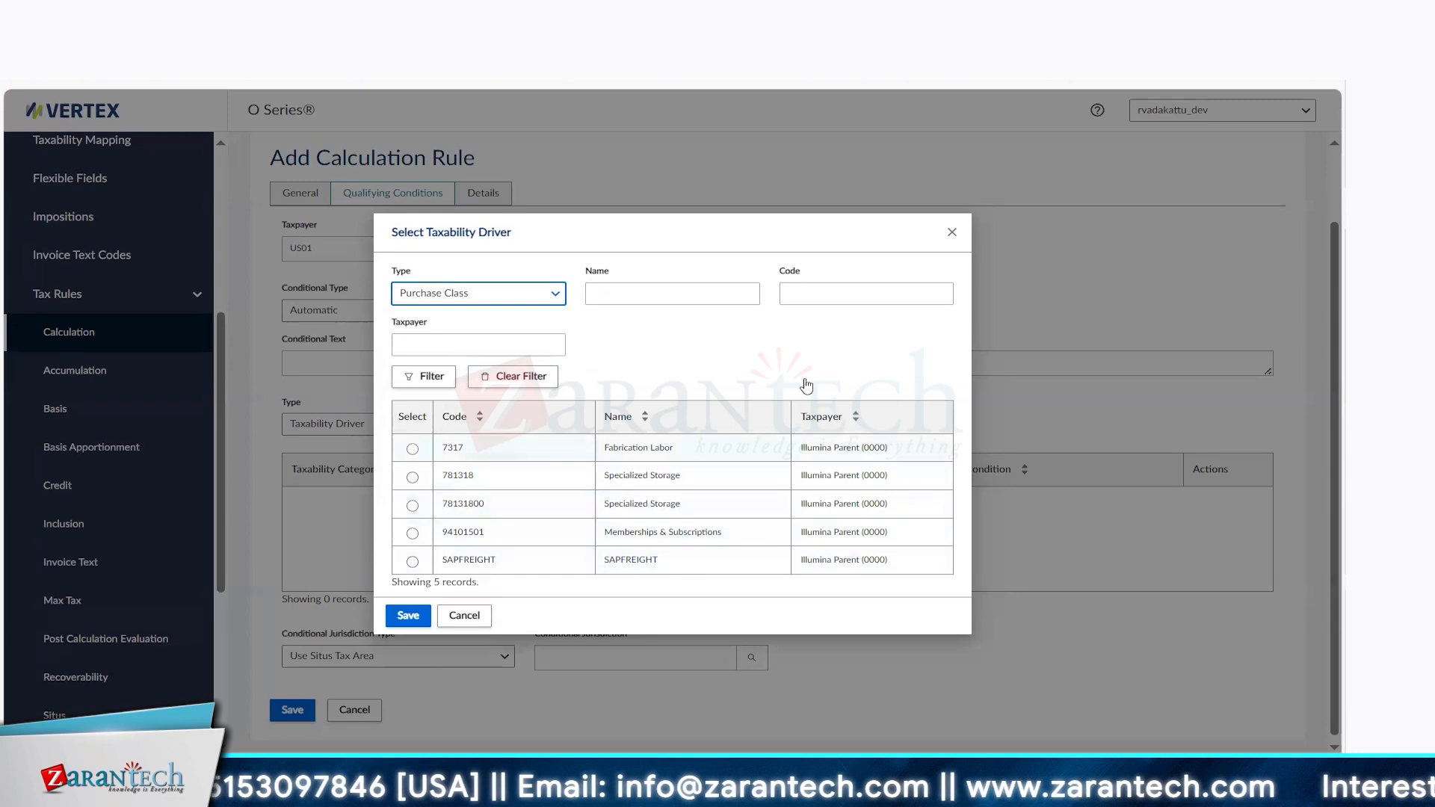
{"action": "left_click", "coordinate": [829, 328]}
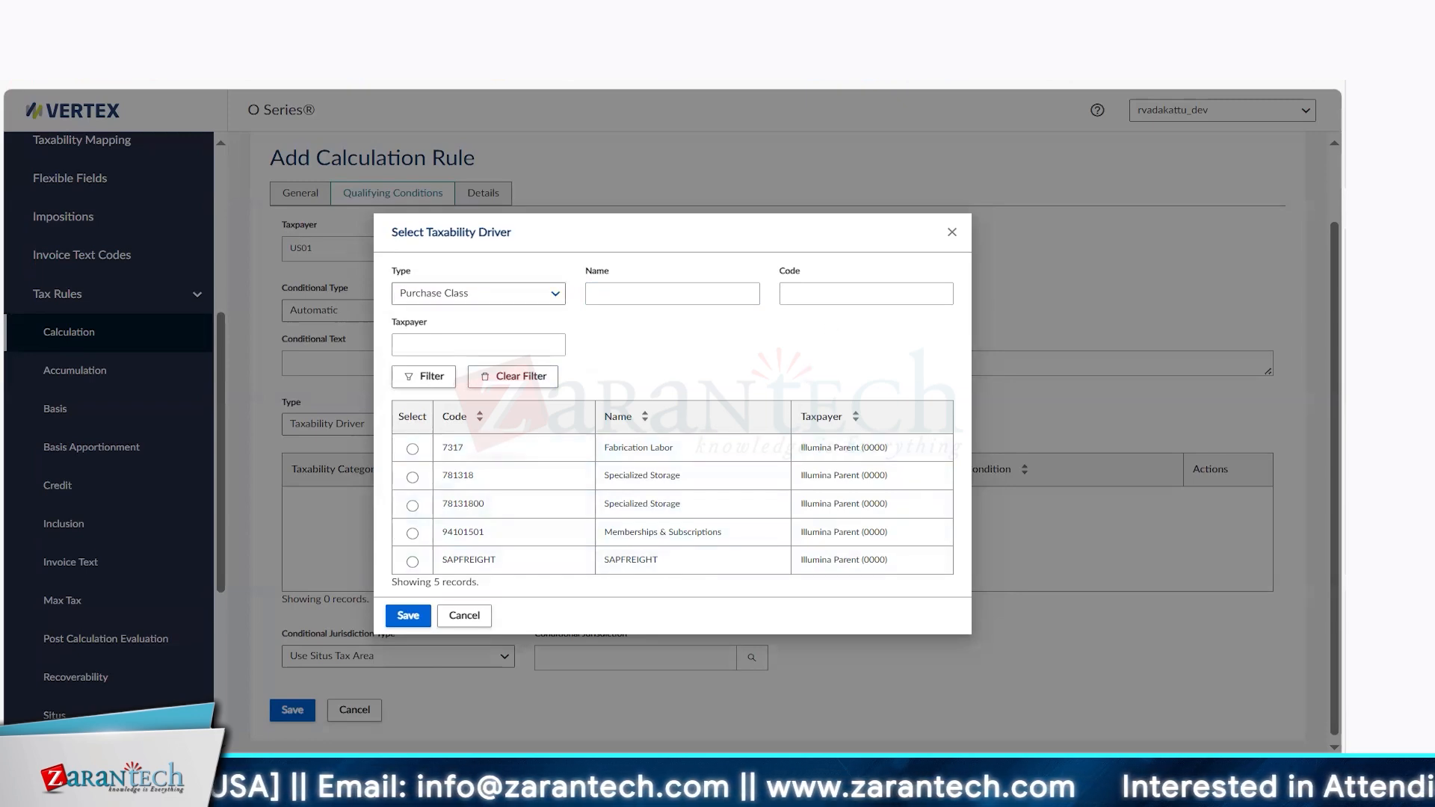
Switch to SAP Logon and log on to client 420 of the Development system E2D (ECC) -2
{"action": "mouse_move", "coordinate": [1356, 359]}
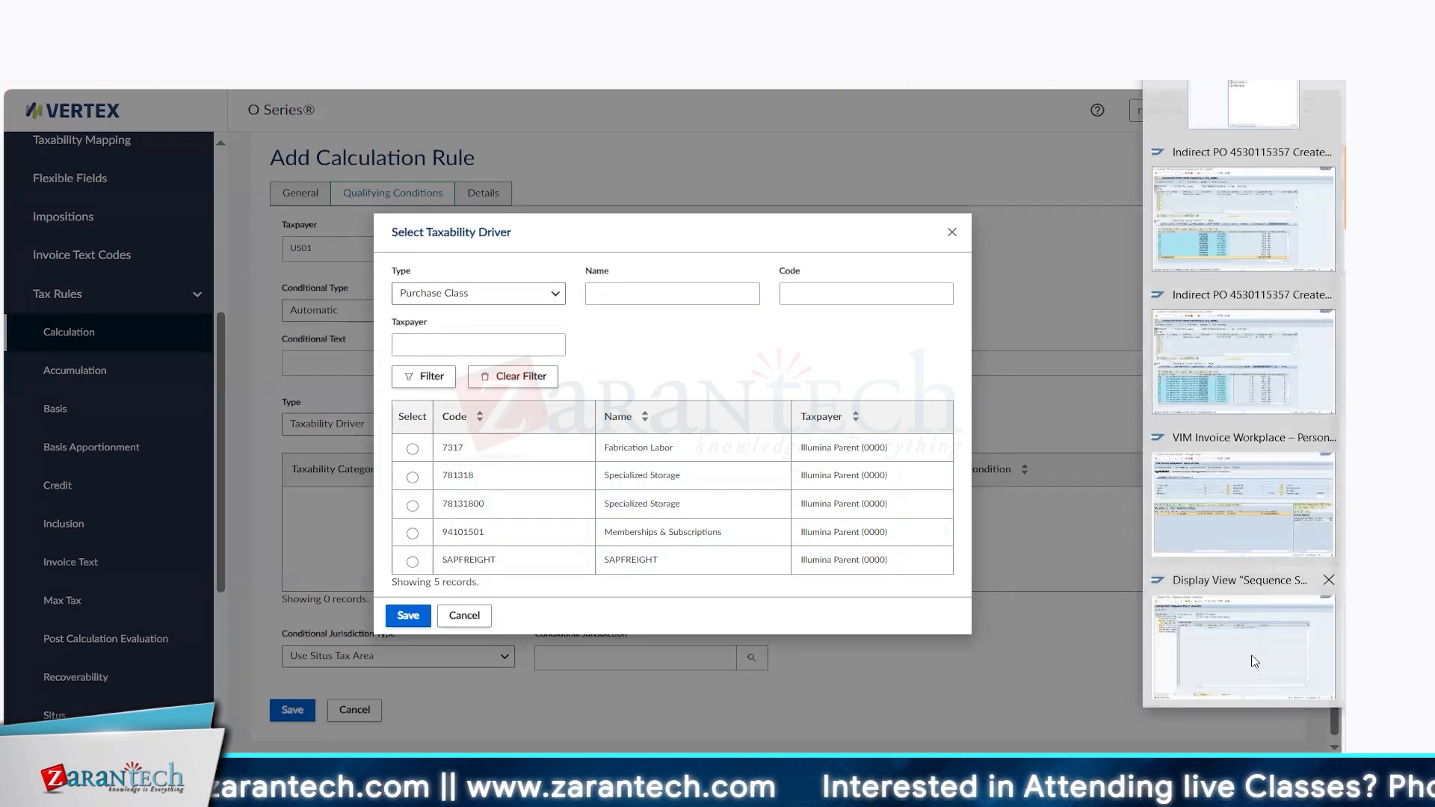
{"action": "left_click", "coordinate": [1238, 103]}
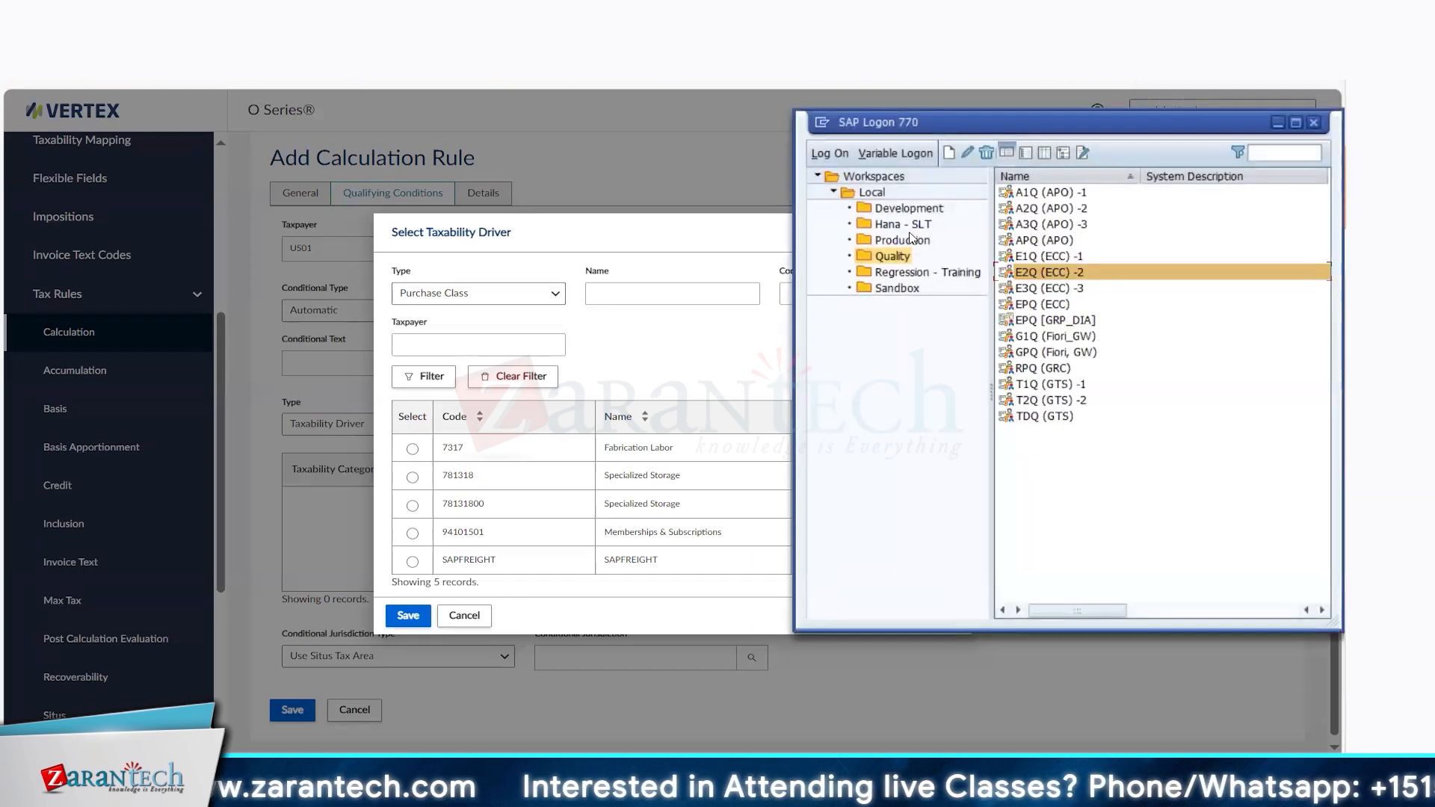
{"action": "left_click", "coordinate": [909, 208]}
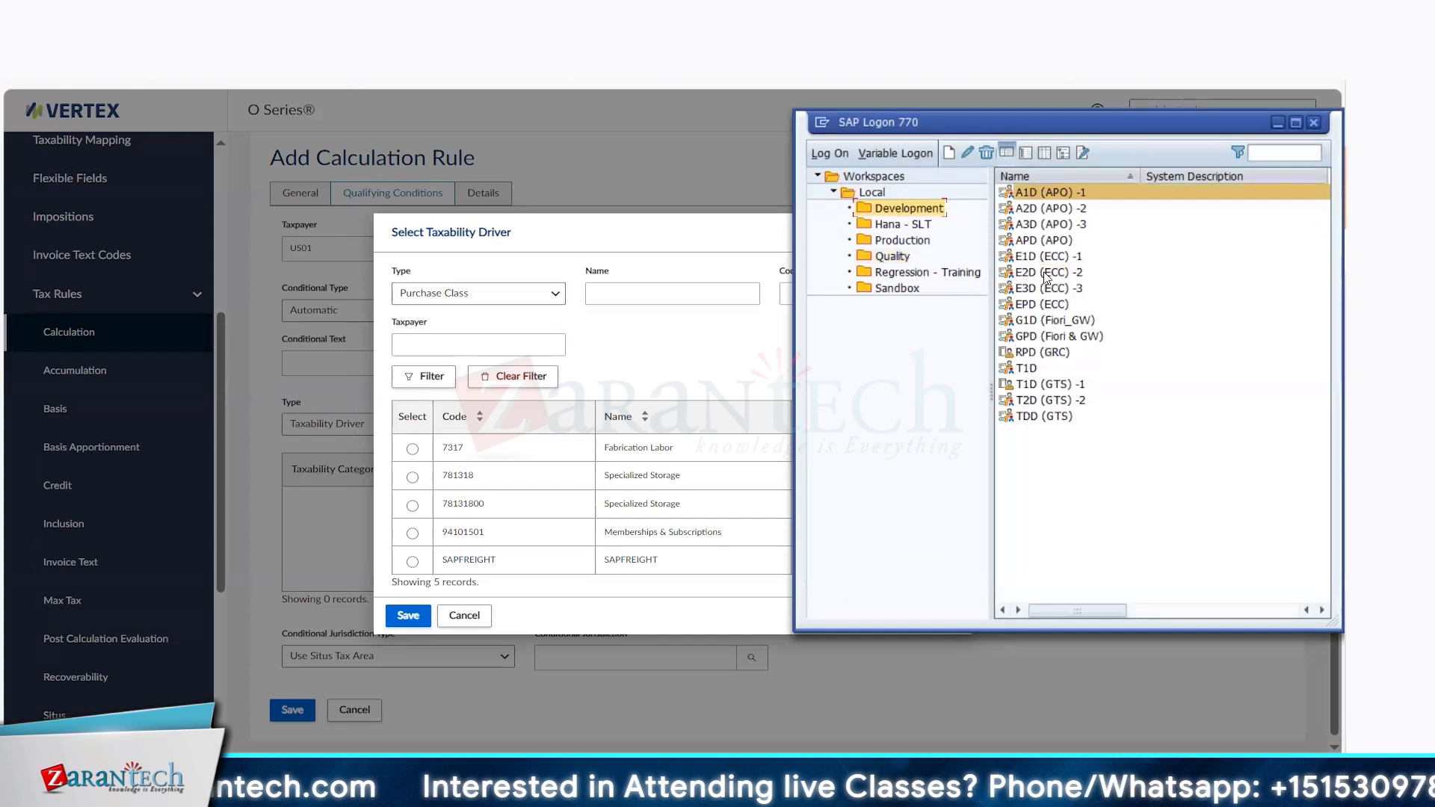
{"action": "double_click", "coordinate": [1046, 274]}
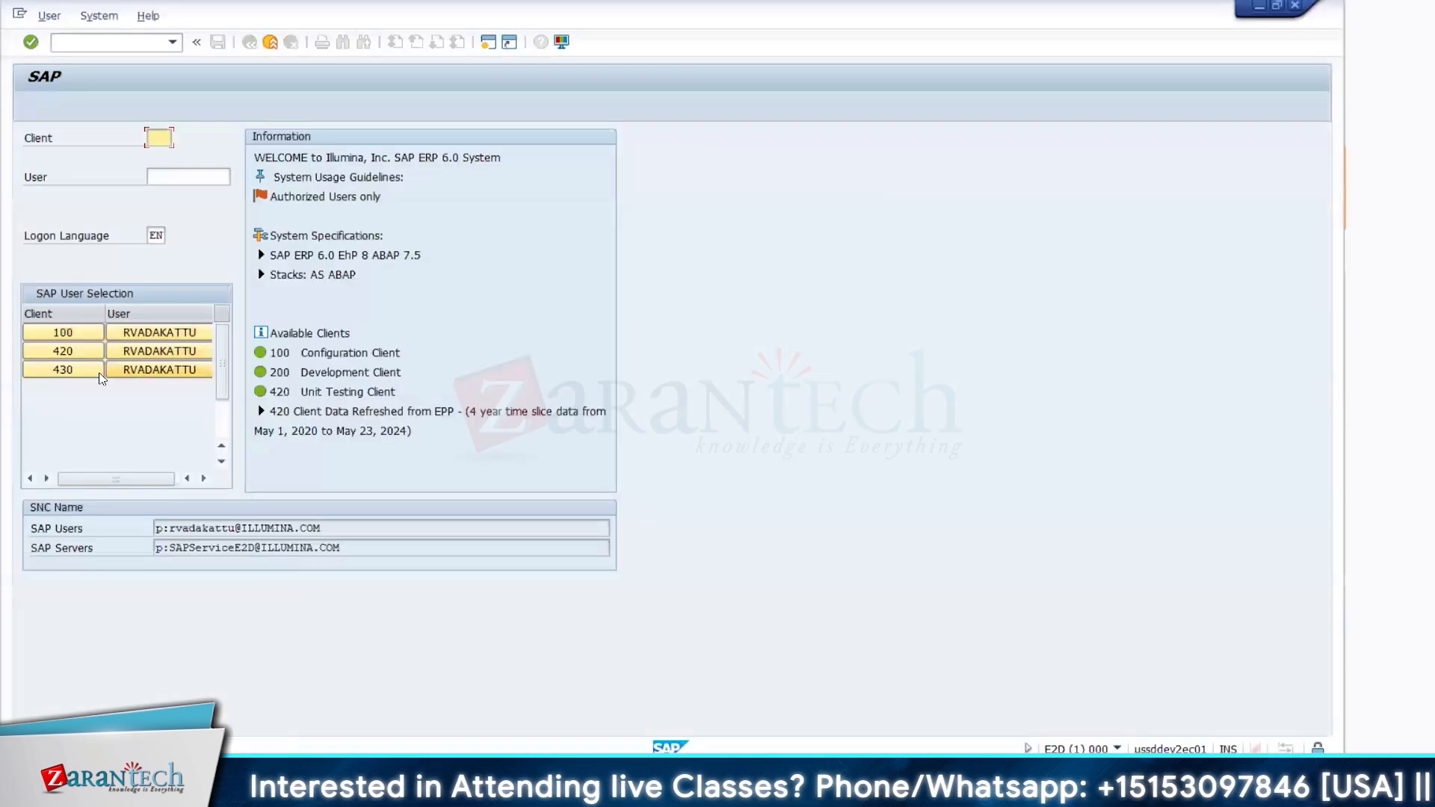
{"action": "double_click", "coordinate": [66, 351]}
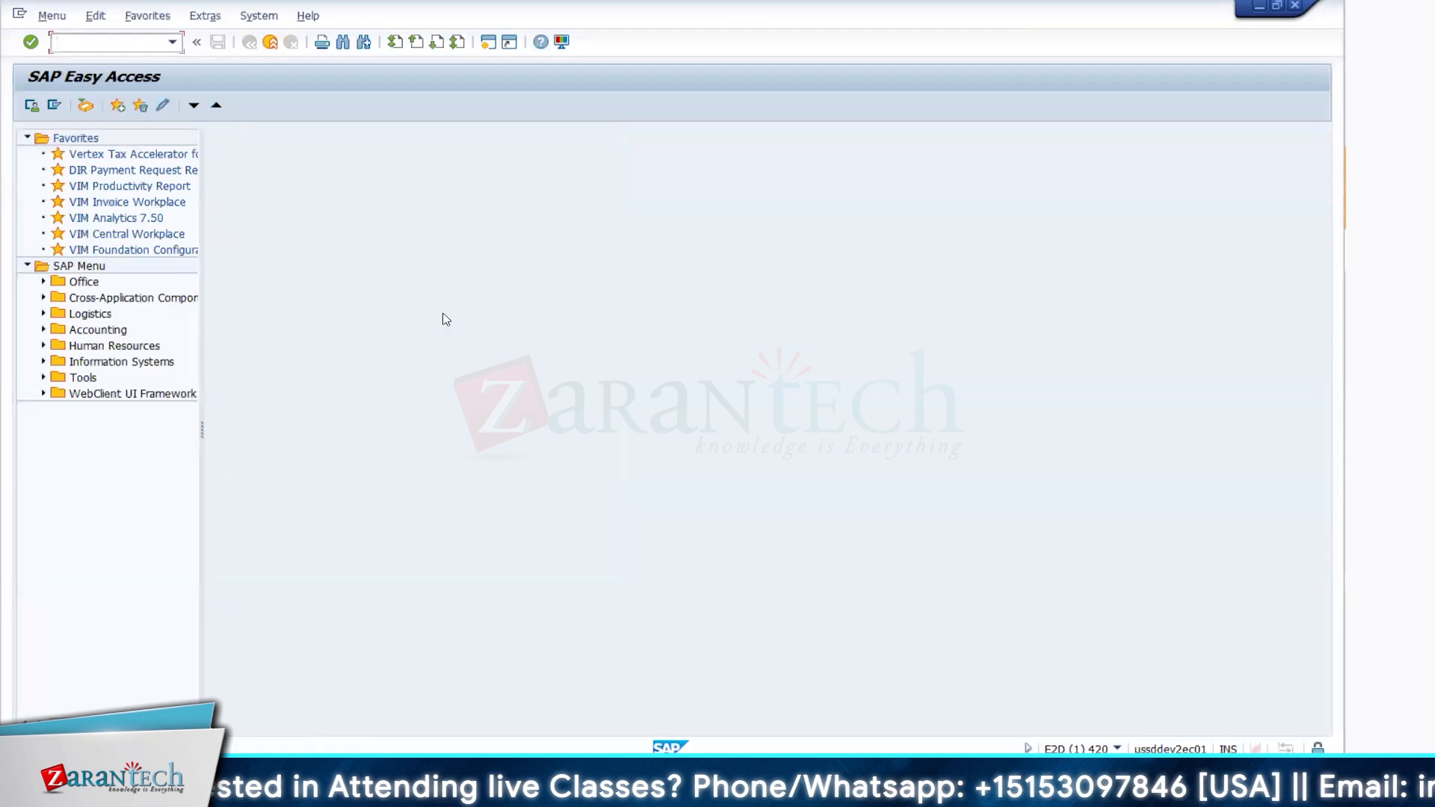
Run VIM Analytics with transaction /n/opt/vim_7cx1, list the documents, and widen the results list to show purchasing documents and exception reasons
{"action": "type", "text": "/n/"}
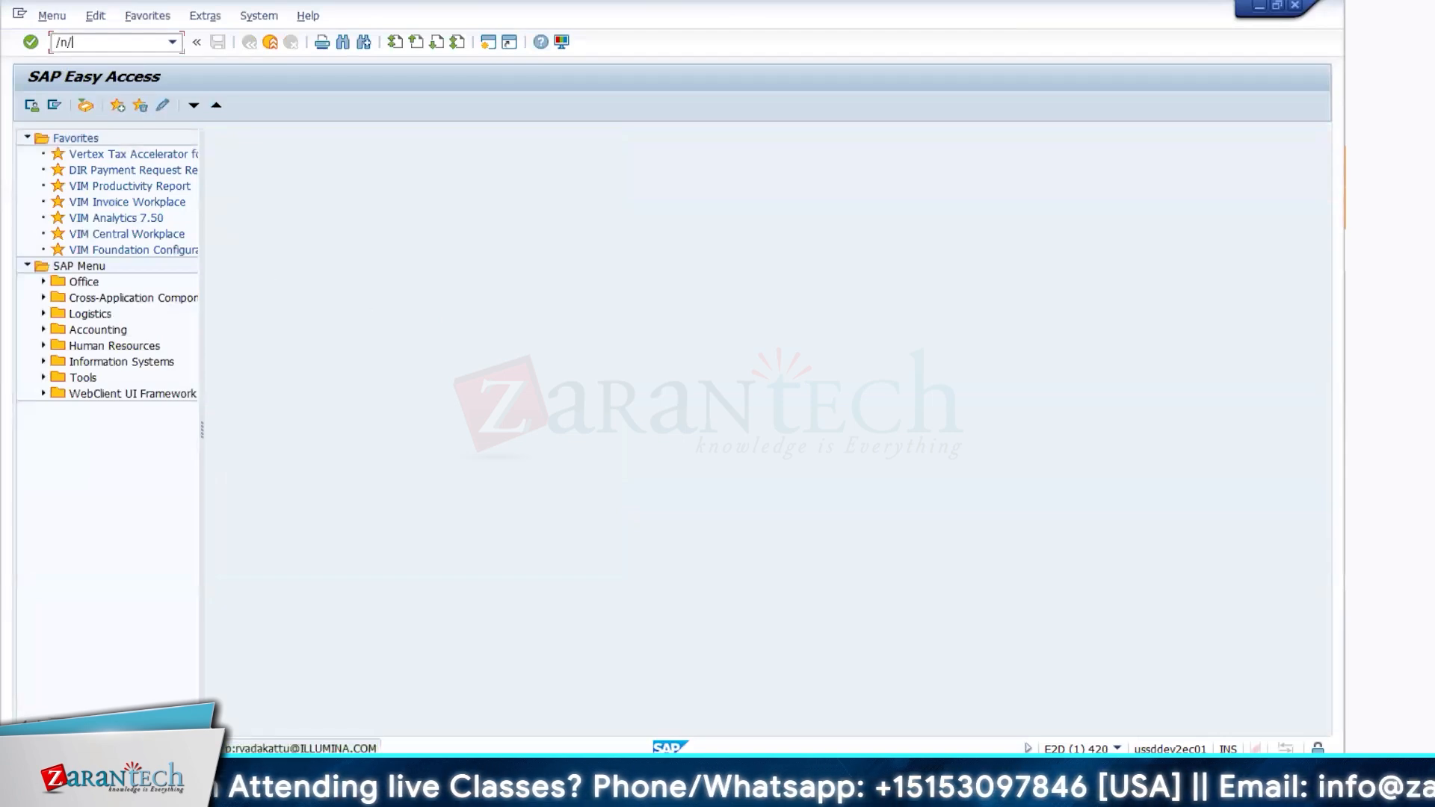
{"action": "type", "text": "opt/vim_7cx1"}
{"action": "key", "text": "Return"}
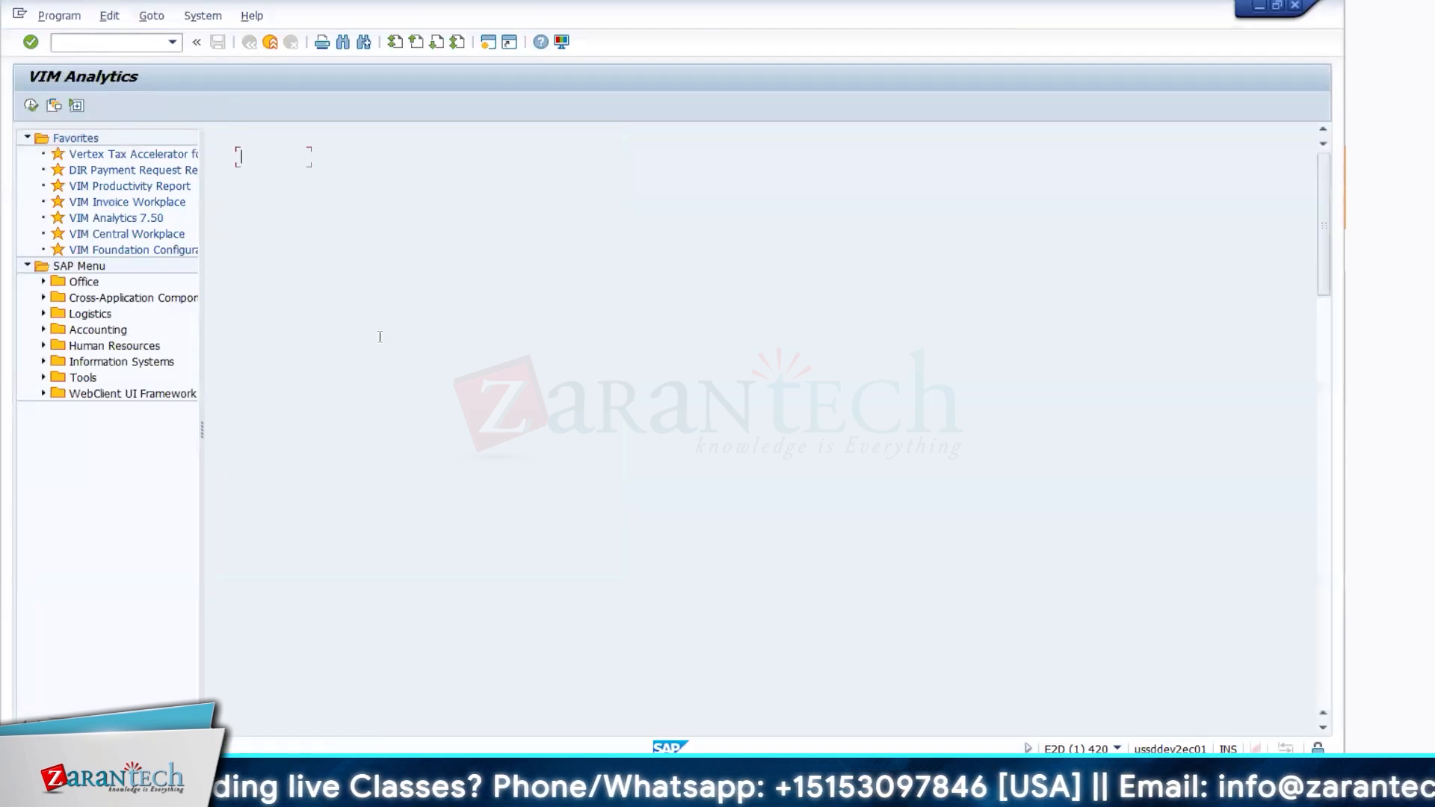
{"action": "left_click", "coordinate": [277, 471]}
{"action": "left_click", "coordinate": [271, 486]}
{"action": "key", "text": "F8"}
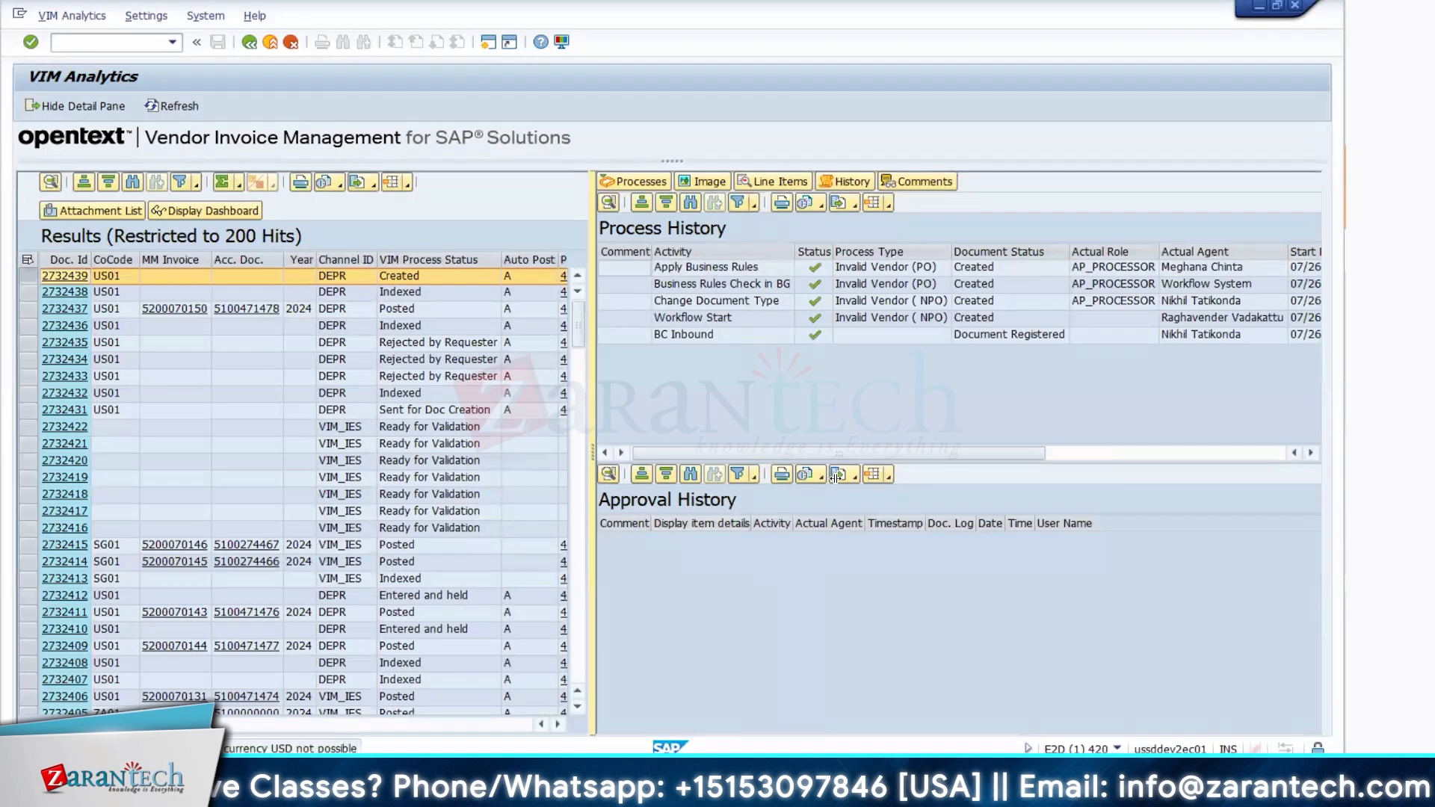
{"action": "left_click_drag", "start_coordinate": [835, 477], "coordinate": [845, 478]}
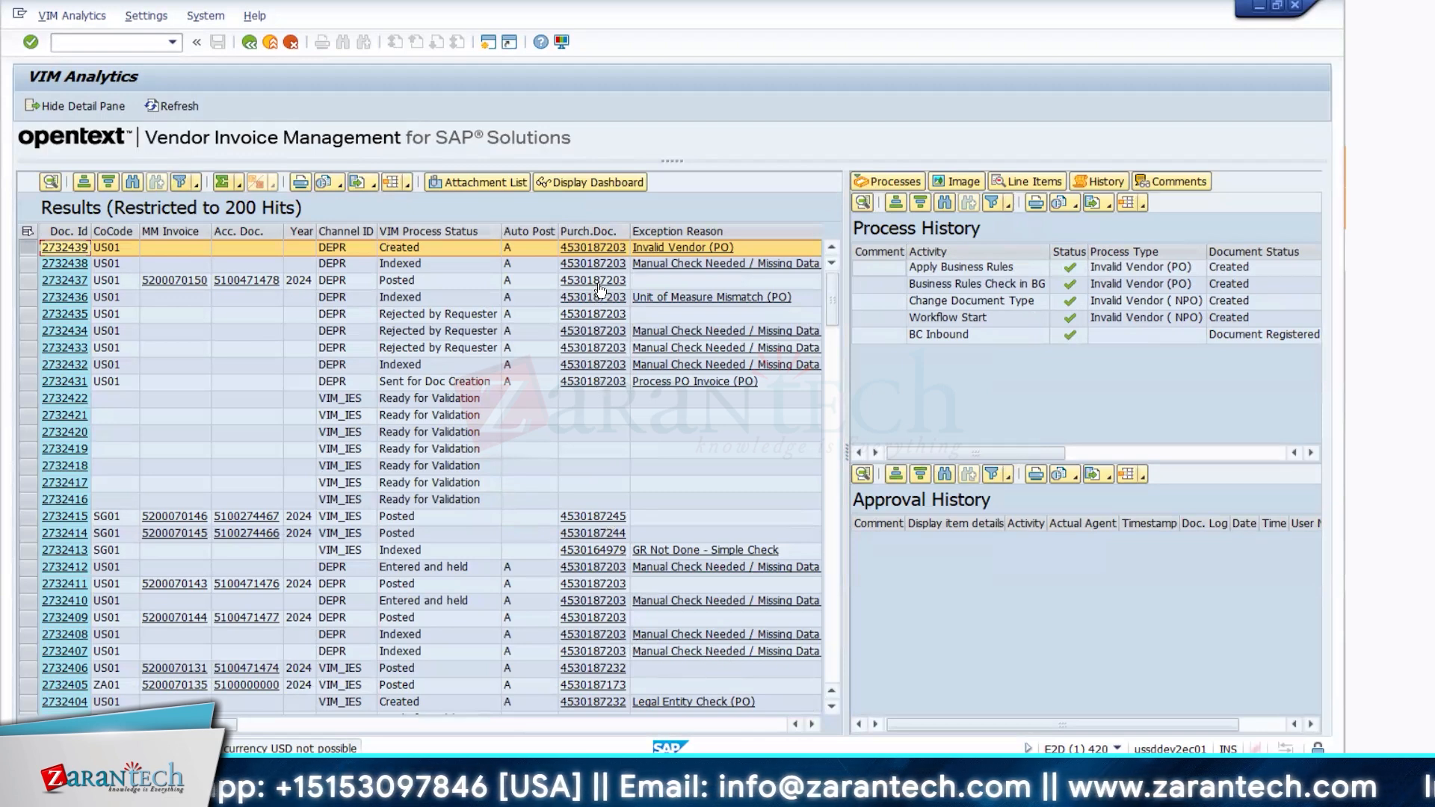
Open the first posted US01 document in the results and display the purchase order linked to it
{"action": "left_click", "coordinate": [59, 281]}
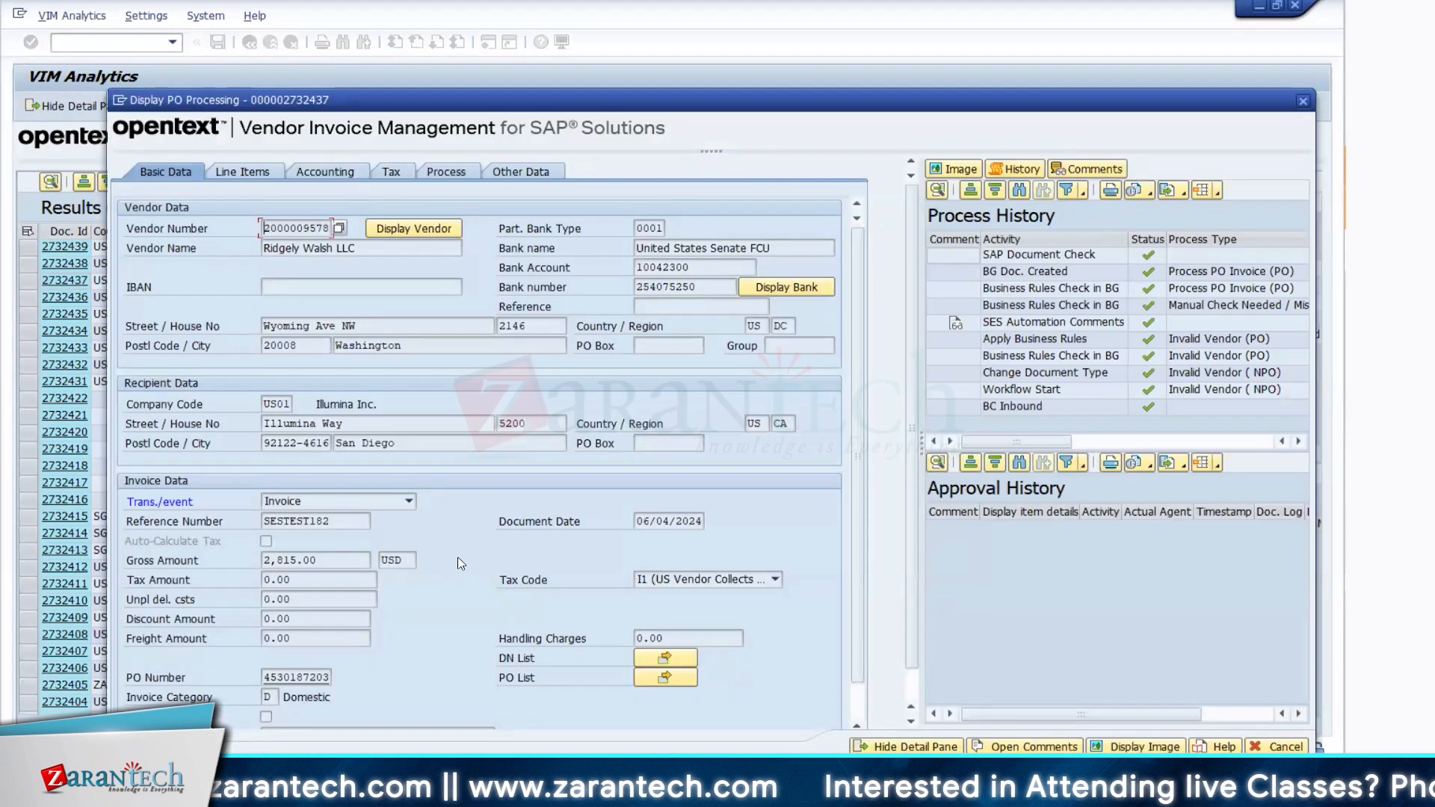
{"action": "left_click", "coordinate": [353, 559]}
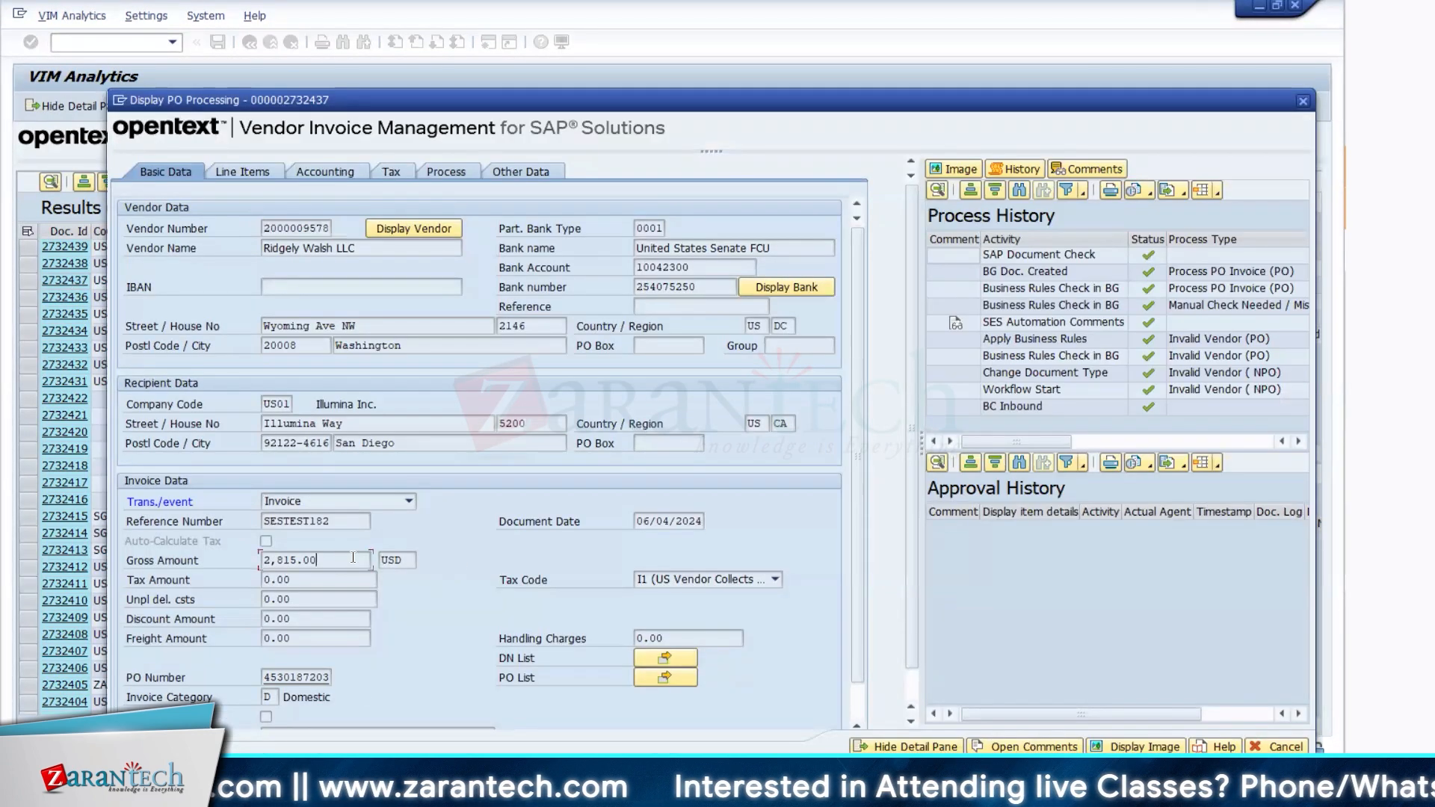
{"action": "left_click", "coordinate": [313, 677]}
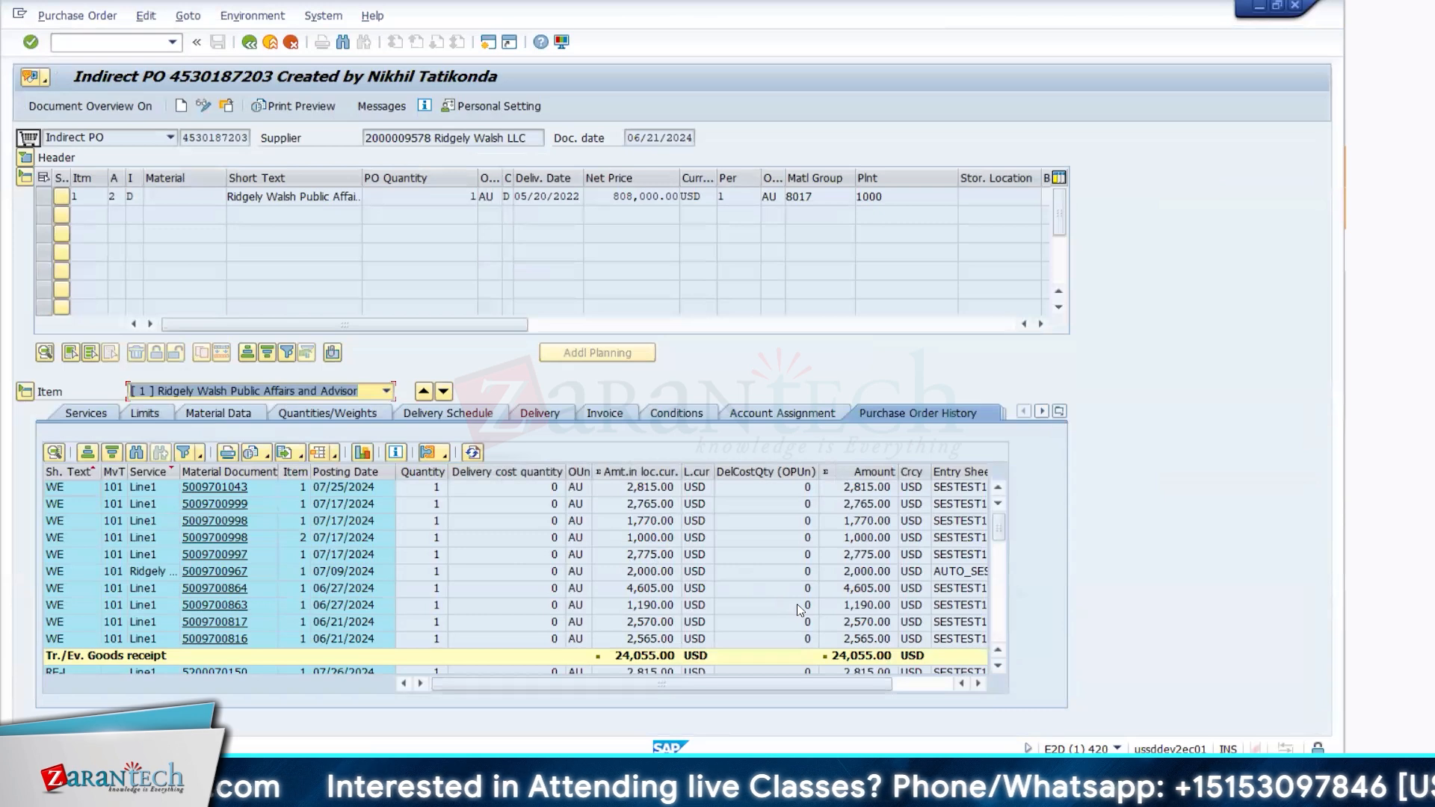
Examine the invoice tax code and the tax pricing elements of the purchase order's item 1, and return to the order
{"action": "left_click", "coordinate": [602, 413]}
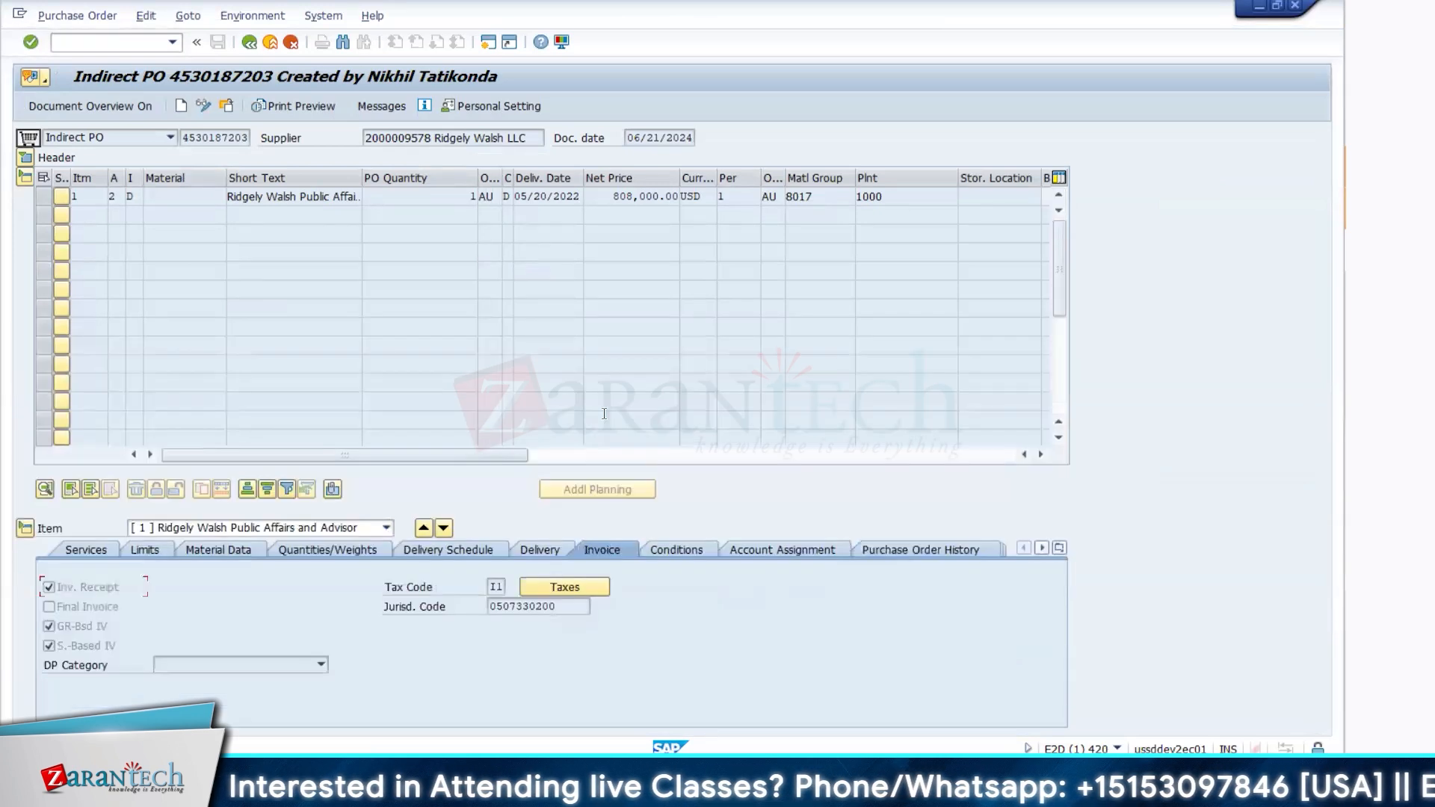
{"action": "left_click", "coordinate": [562, 587]}
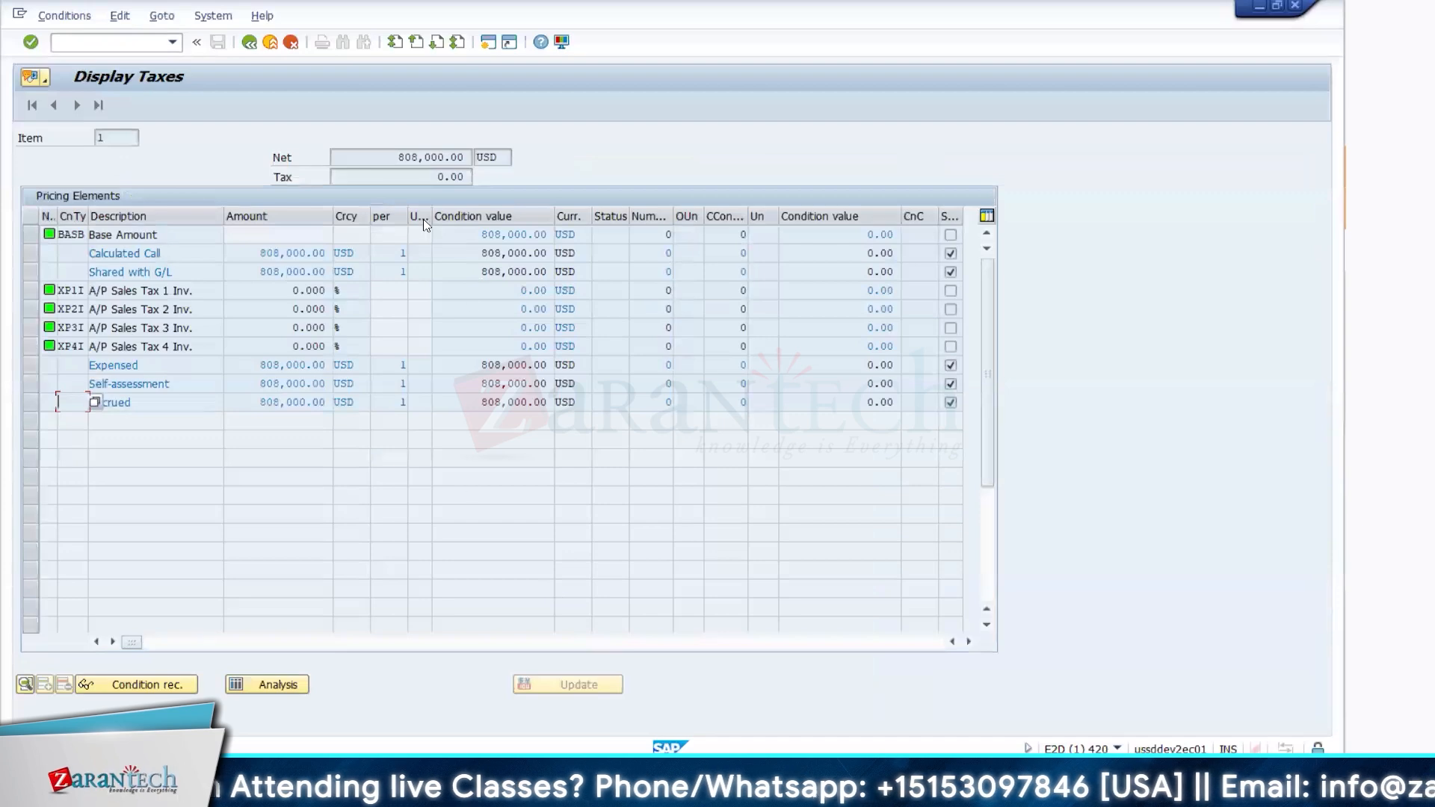
{"action": "left_click", "coordinate": [248, 42]}
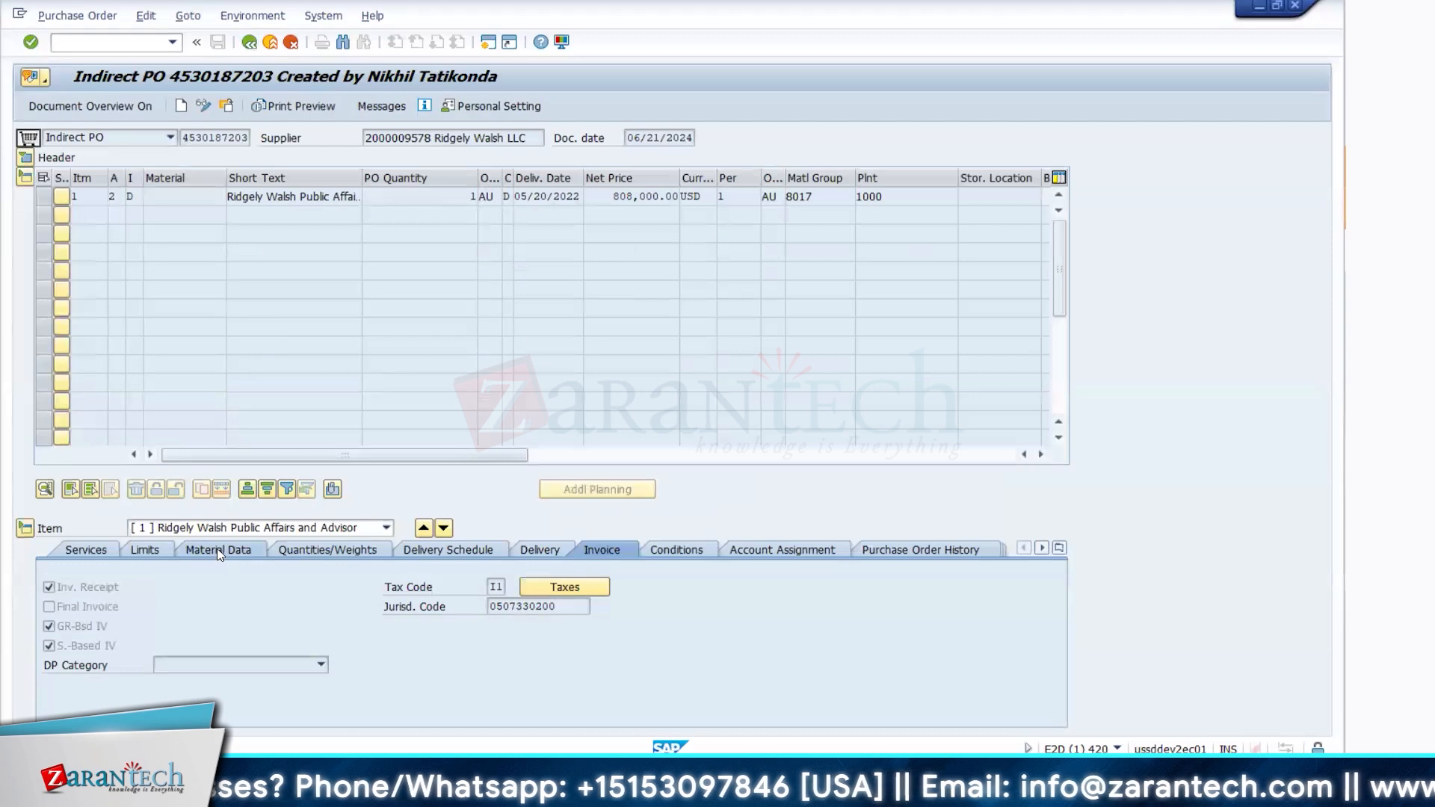
Look up the material group in the material data of the purchase order's item 1
{"action": "left_click", "coordinate": [219, 551]}
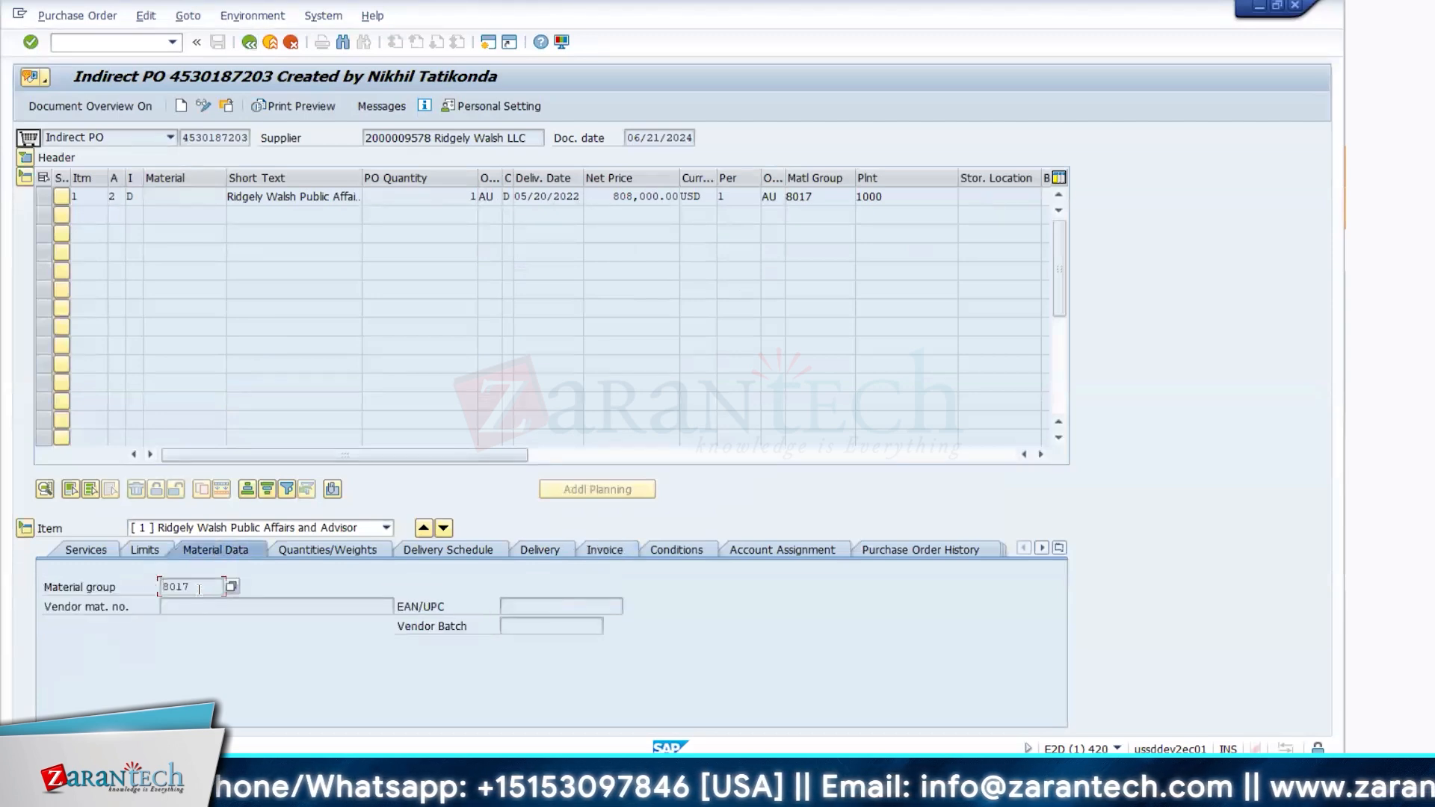
{"action": "left_click_drag", "start_coordinate": [200, 588], "coordinate": [161, 592]}
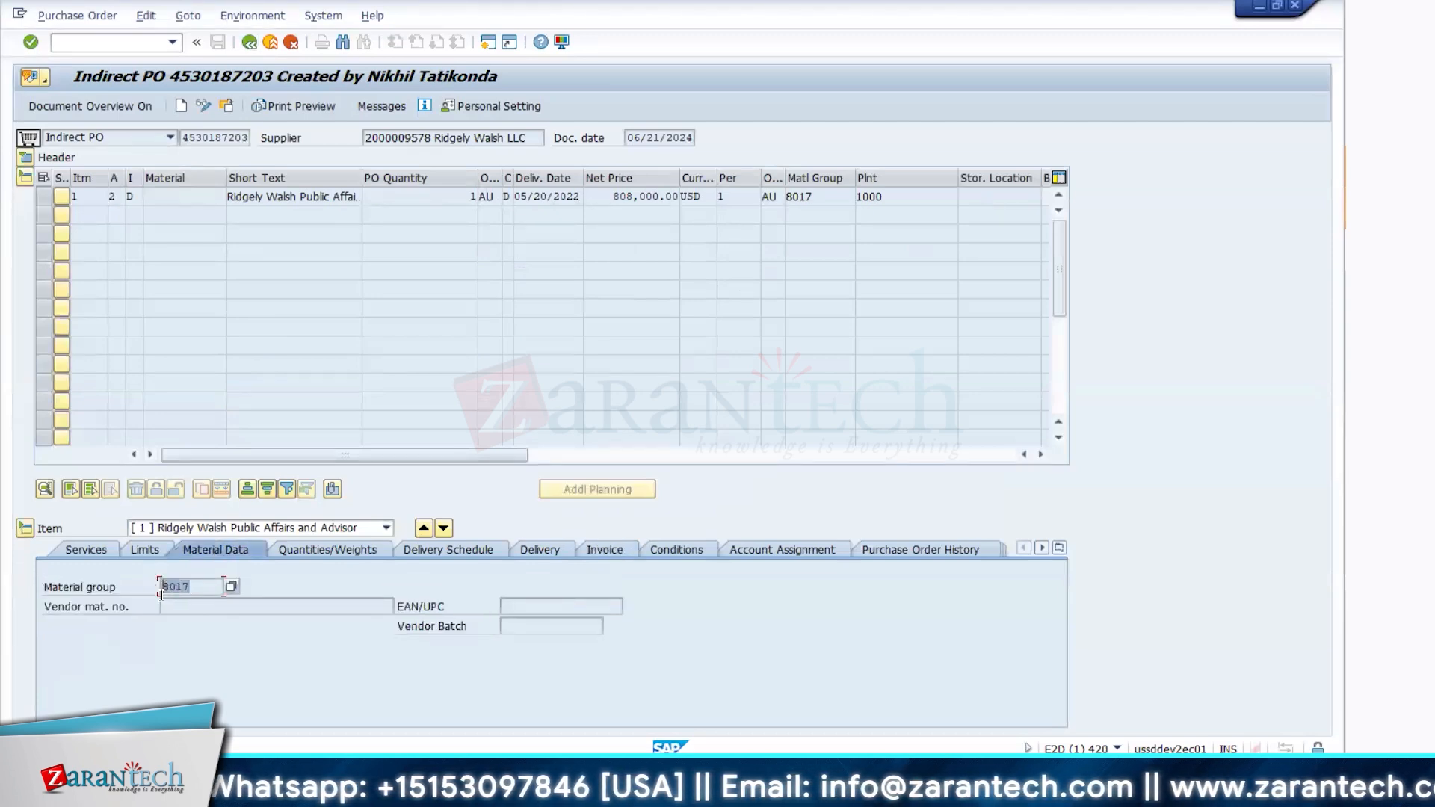
{"action": "left_click", "coordinate": [161, 594]}
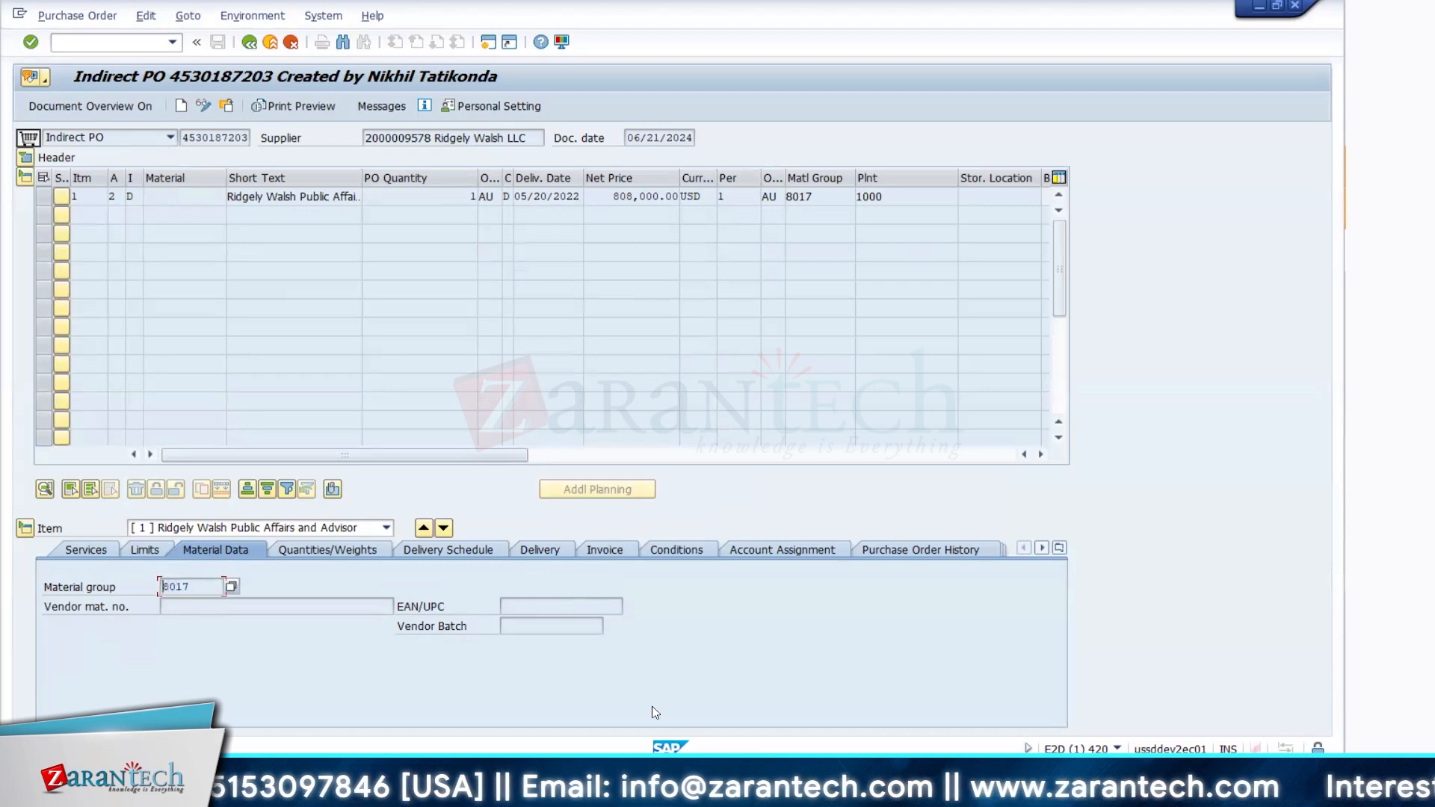
Cancel the Error submitting document dialog and close the leftover window of that application
{"action": "key", "text": "alt+Tab"}
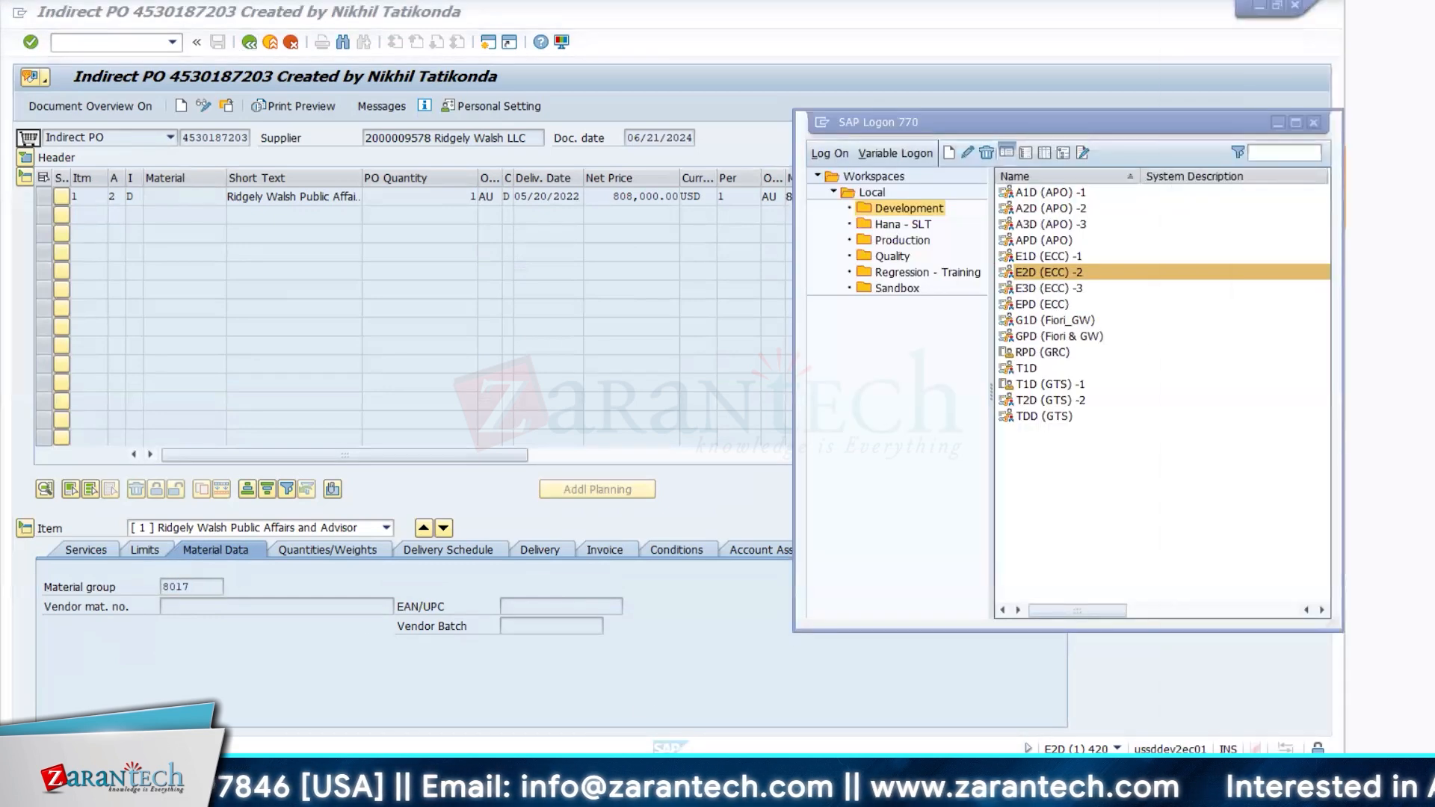
{"action": "mouse_move", "coordinate": [1382, 420]}
{"action": "left_click", "coordinate": [1329, 360]}
{"action": "left_click", "coordinate": [1252, 520]}
{"action": "left_click", "coordinate": [685, 450]}
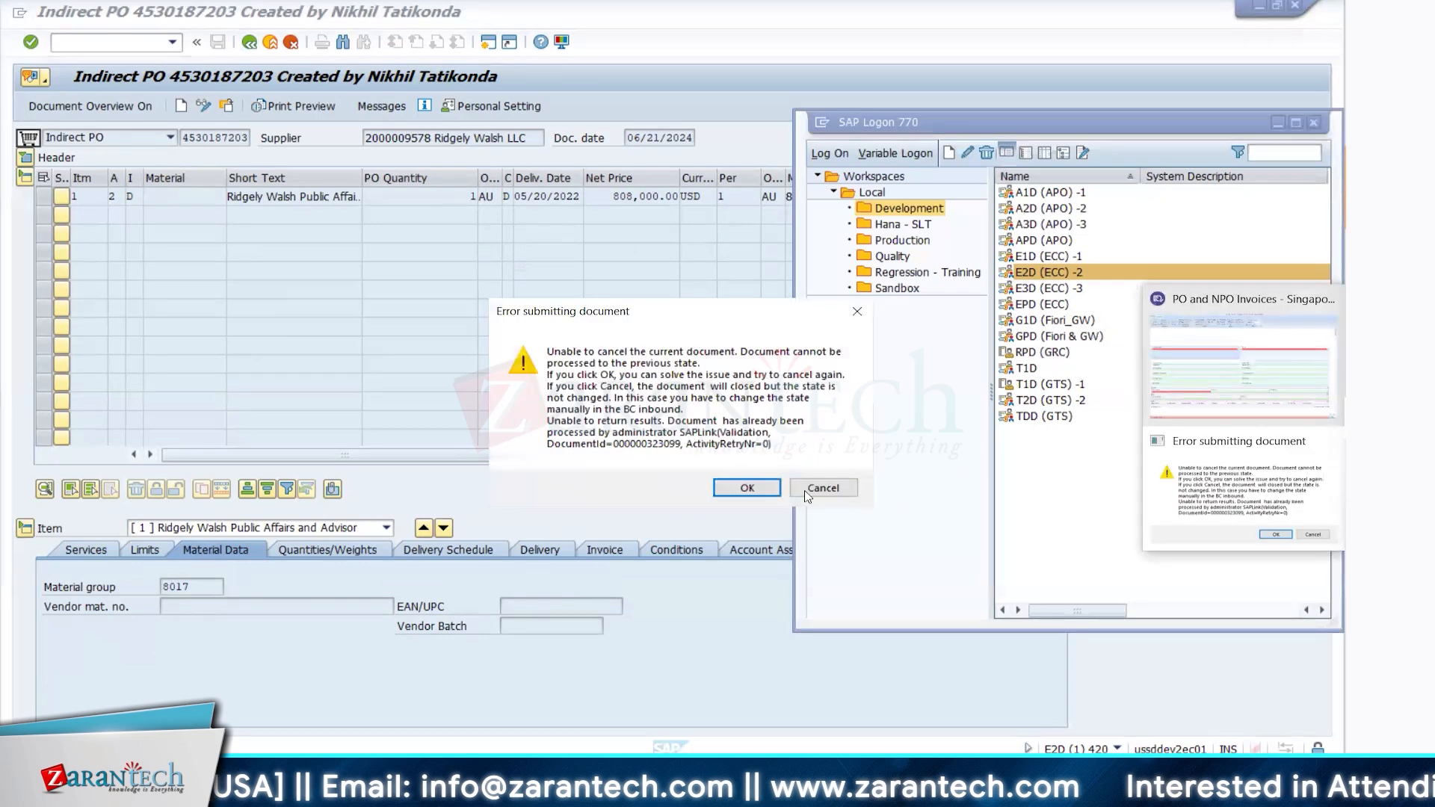
{"action": "left_click", "coordinate": [816, 489]}
{"action": "right_click", "coordinate": [1382, 607]}
{"action": "left_click", "coordinate": [1181, 736]}
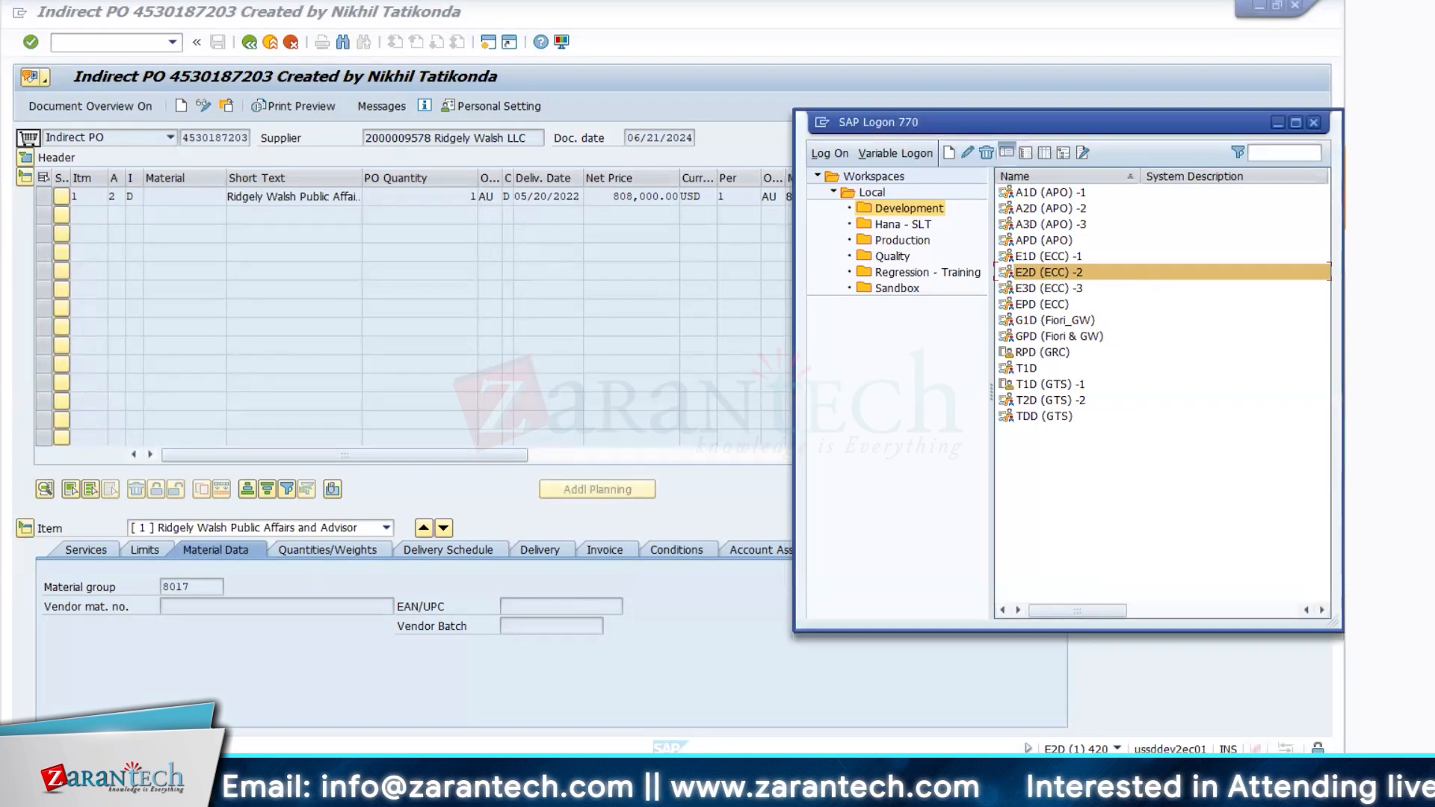
Switch back to Vertex O Series and compare the listed Purchase Class drivers with the SAP purchase order's material group
{"action": "left_click", "coordinate": [1383, 565]}
{"action": "left_click", "coordinate": [1281, 10]}
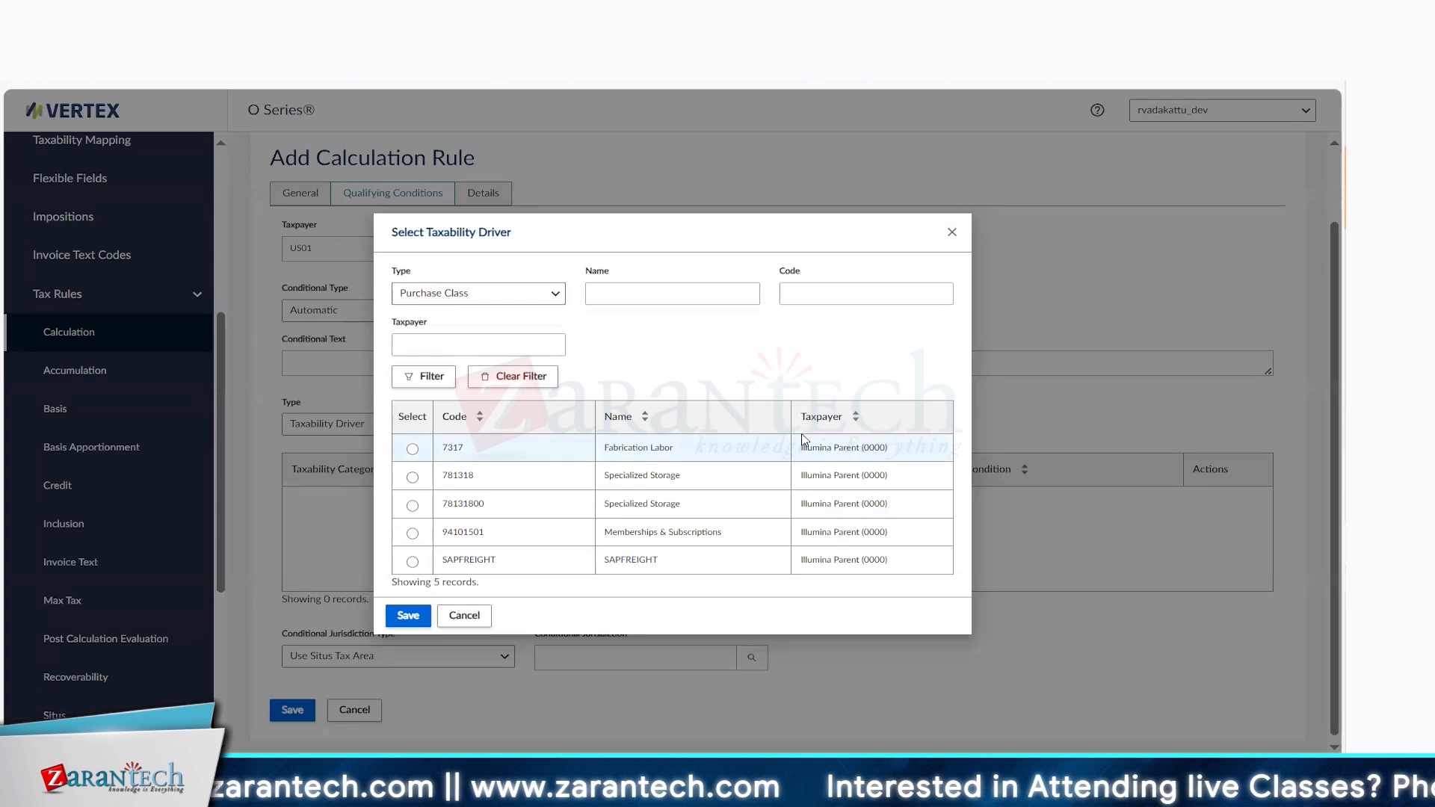
{"action": "key", "text": "alt+Tab"}
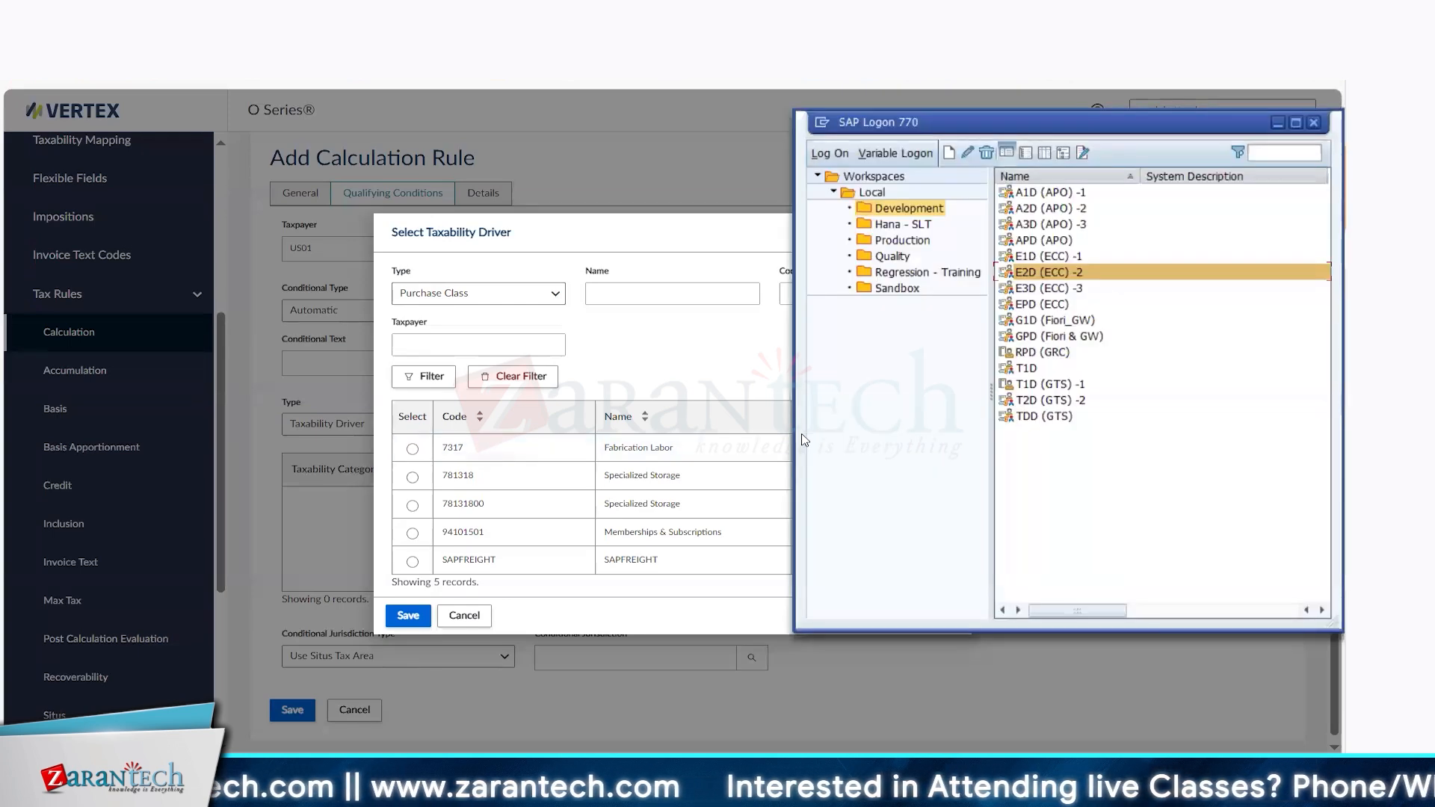
{"action": "key", "text": "alt+Tab"}
{"action": "key", "text": "alt+Tab"}
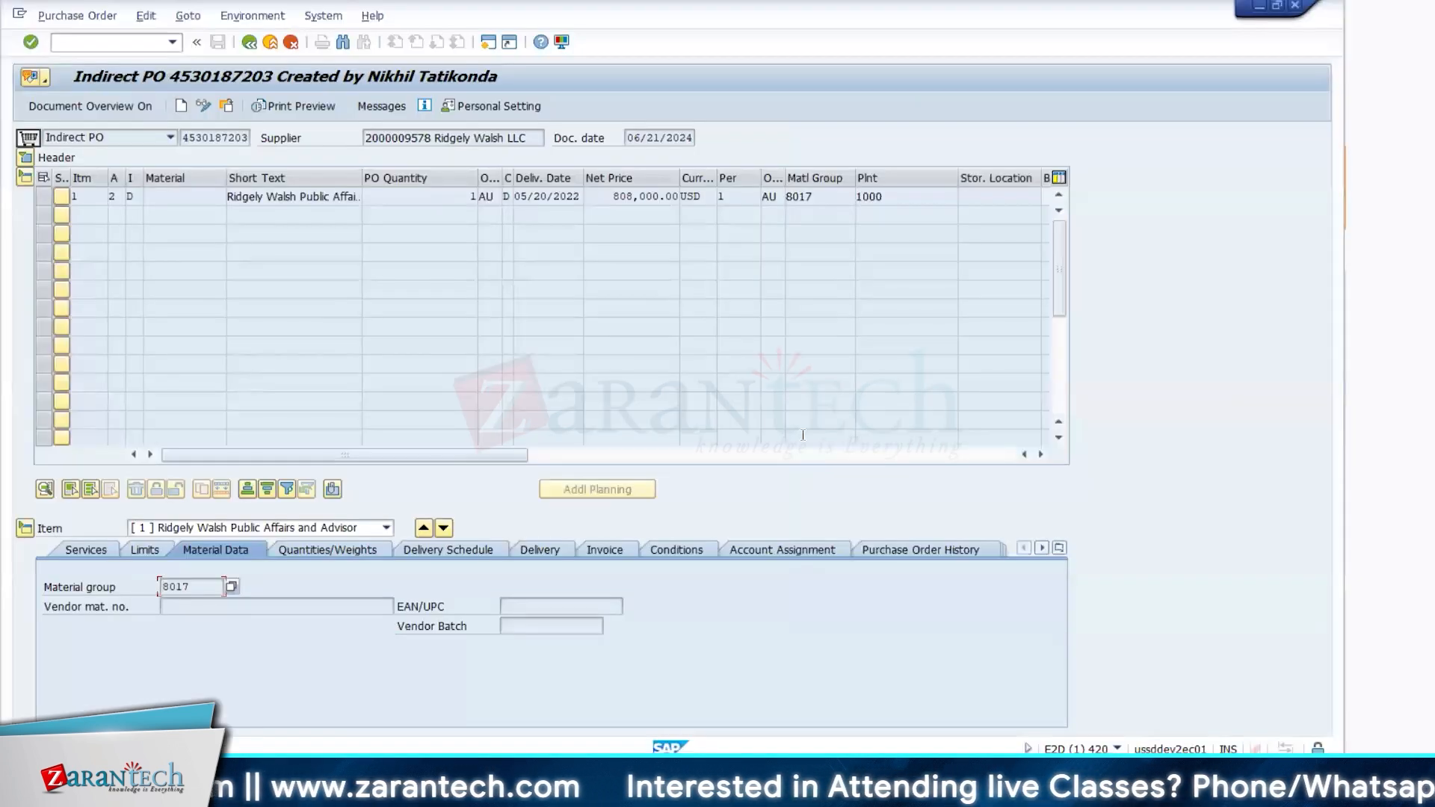
{"action": "key", "text": "alt+Tab"}
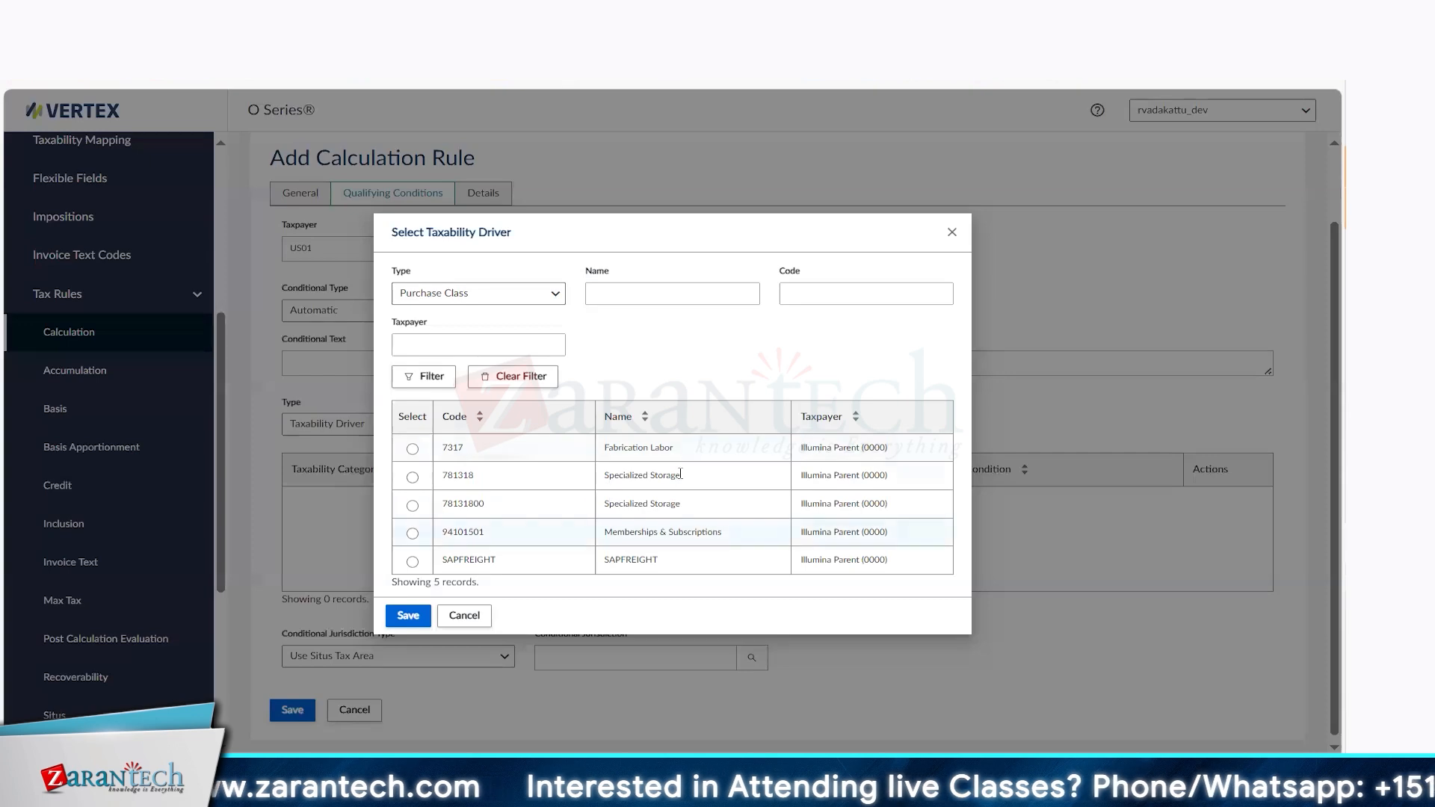
Leave the taxability driver selection without choosing a driver and duplicate the browser tab holding the calculation rule
{"action": "left_click", "coordinate": [457, 619]}
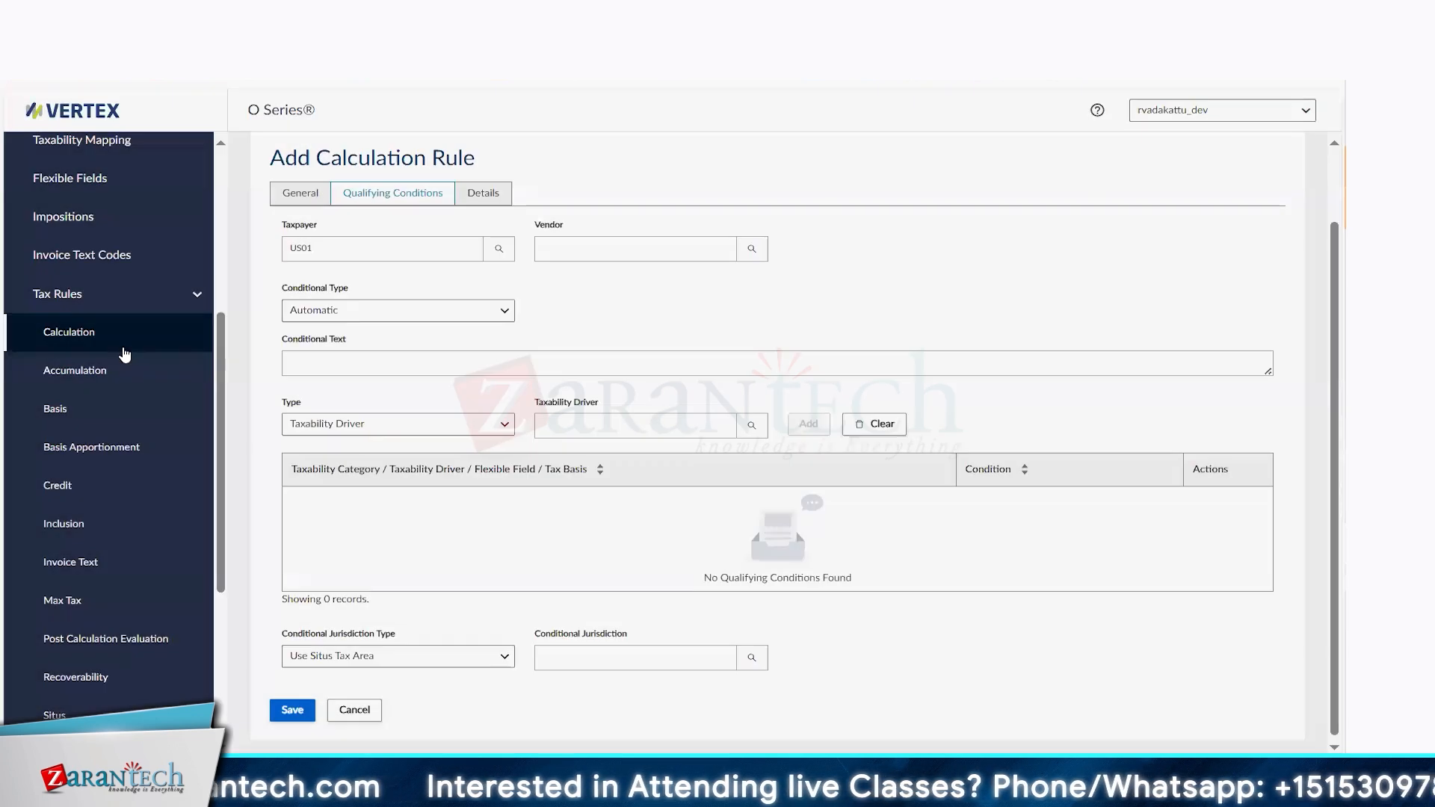
{"action": "left_click_drag", "start_coordinate": [218, 410], "coordinate": [241, 236]}
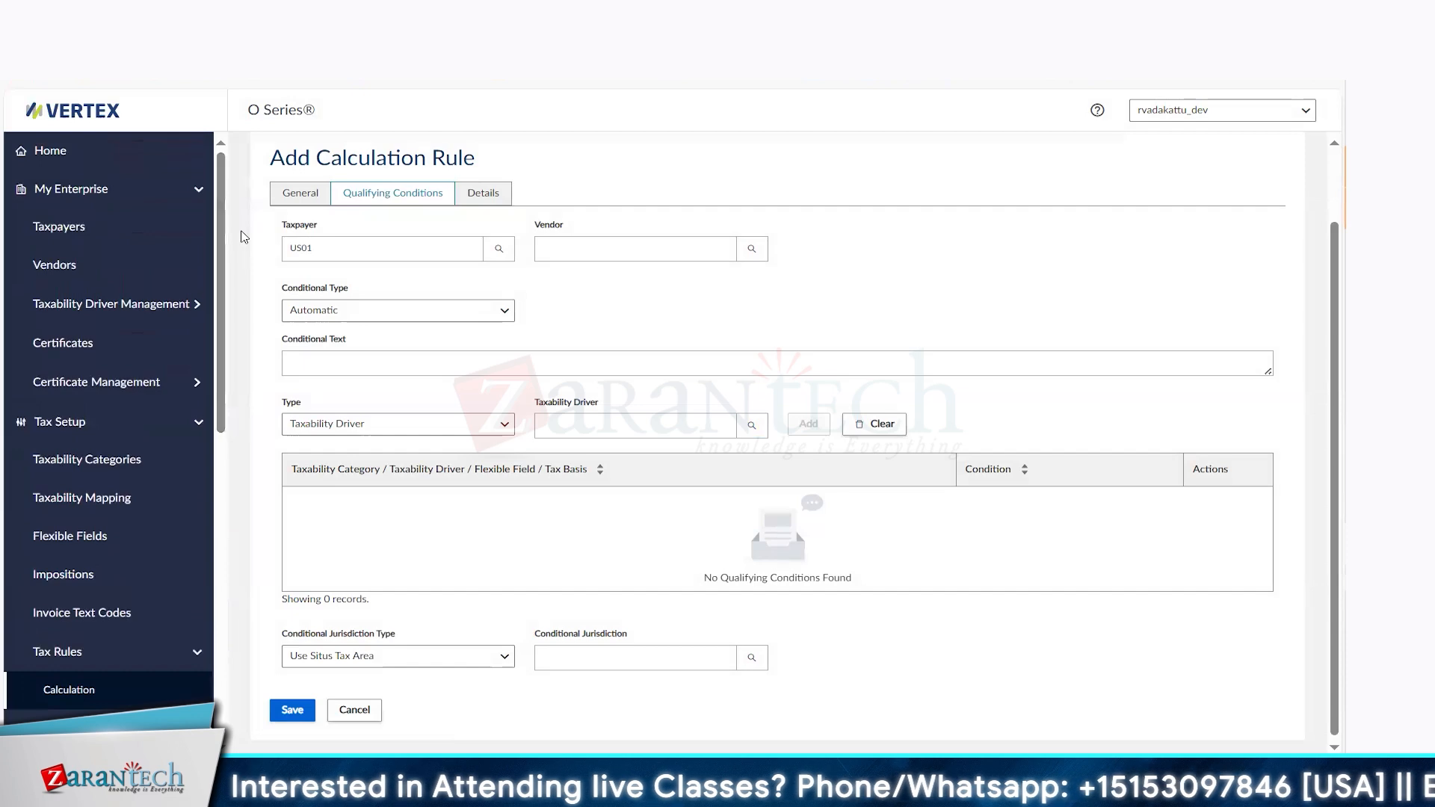
{"action": "right_click", "coordinate": [259, 14]}
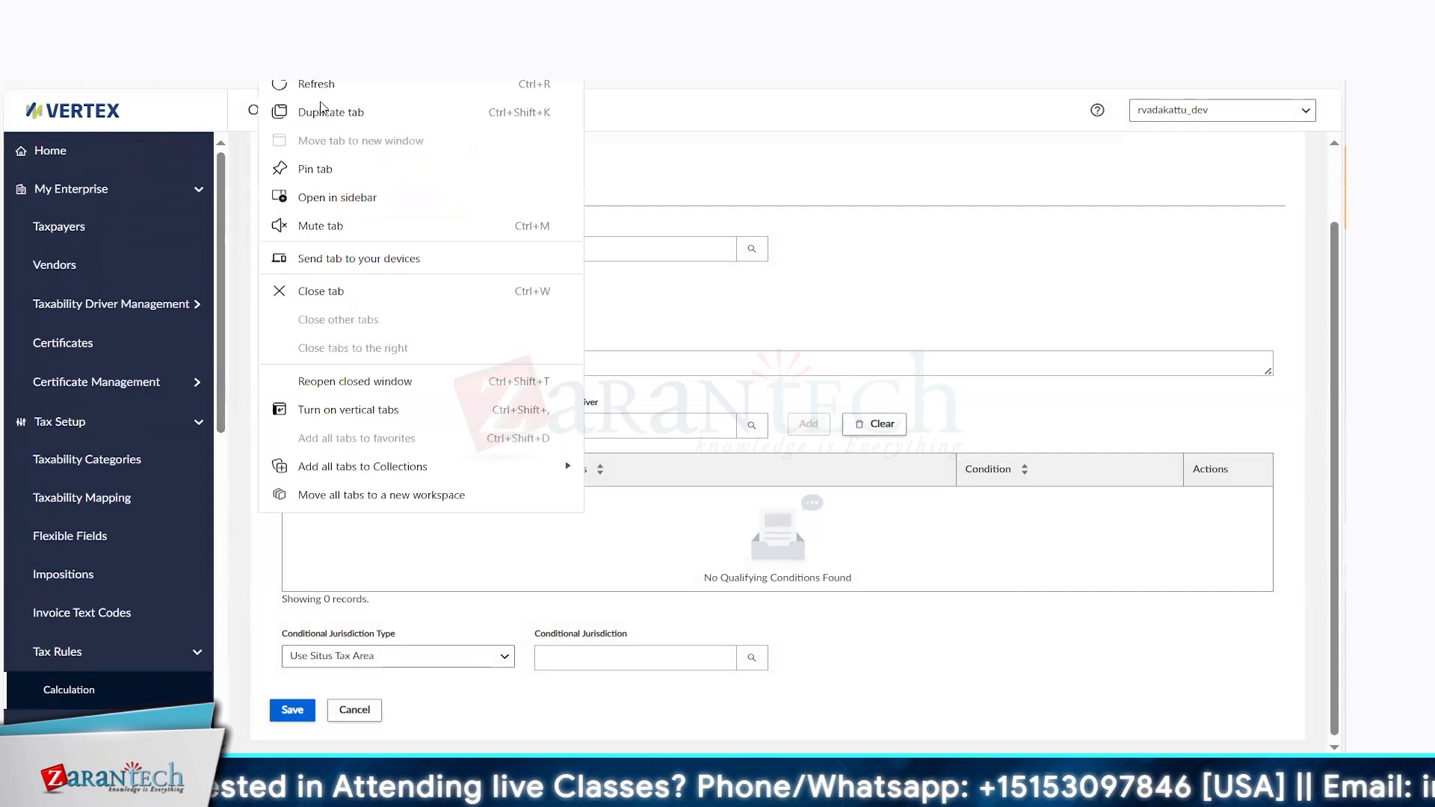
{"action": "left_click", "coordinate": [361, 113]}
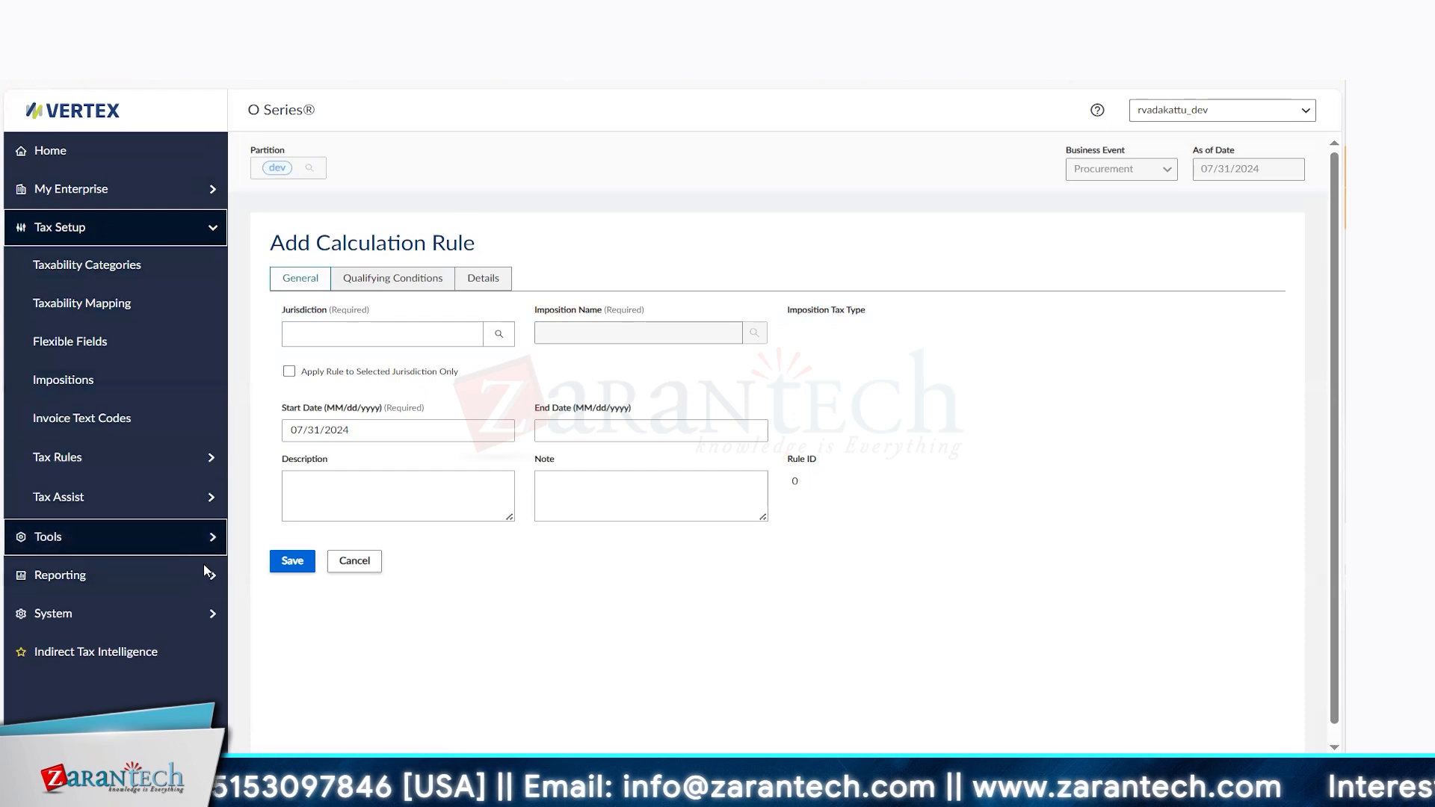
In the duplicate, open the Taxability Drivers page and set the search type to Purchase Class
{"action": "left_click", "coordinate": [204, 463]}
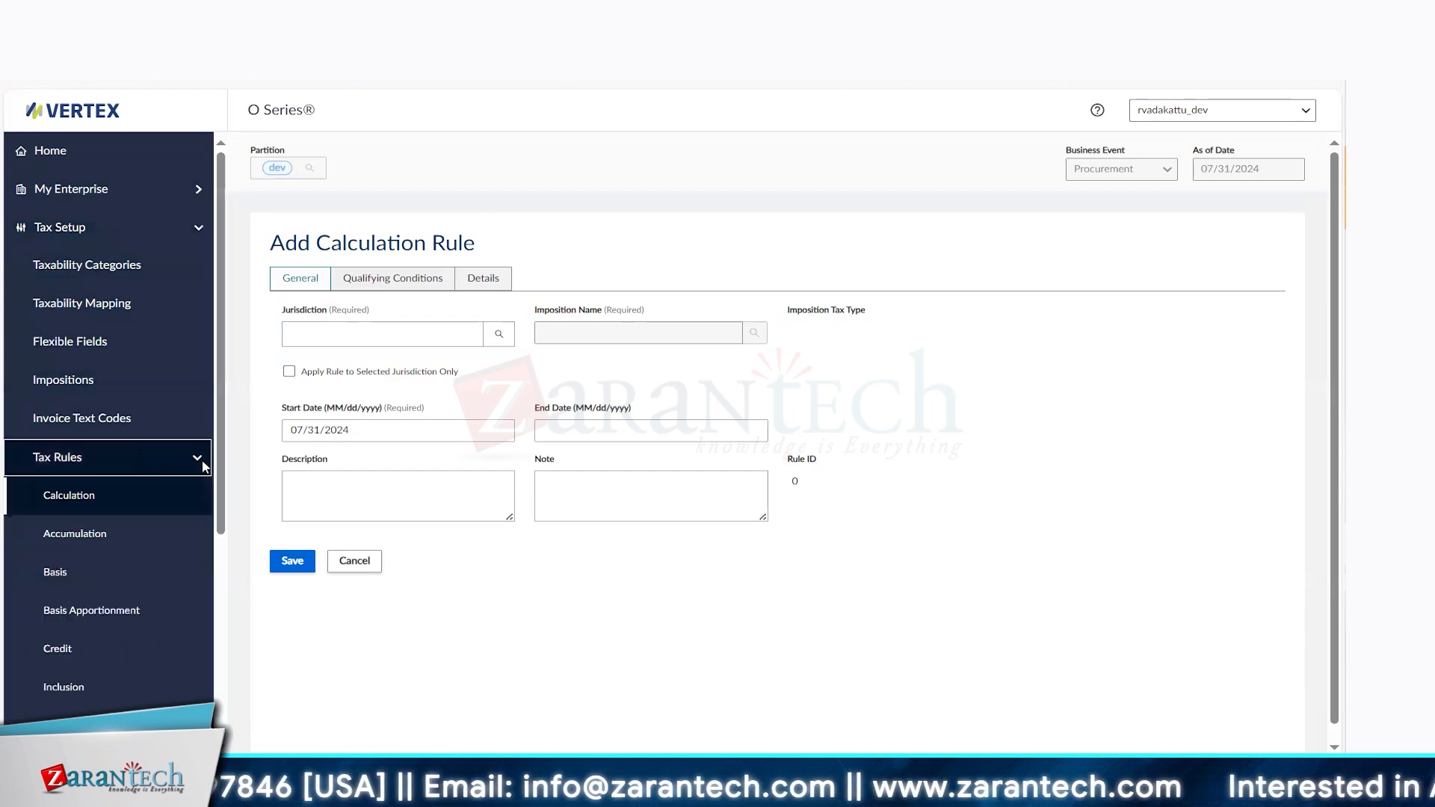
{"action": "left_click", "coordinate": [203, 461]}
{"action": "left_click", "coordinate": [191, 196]}
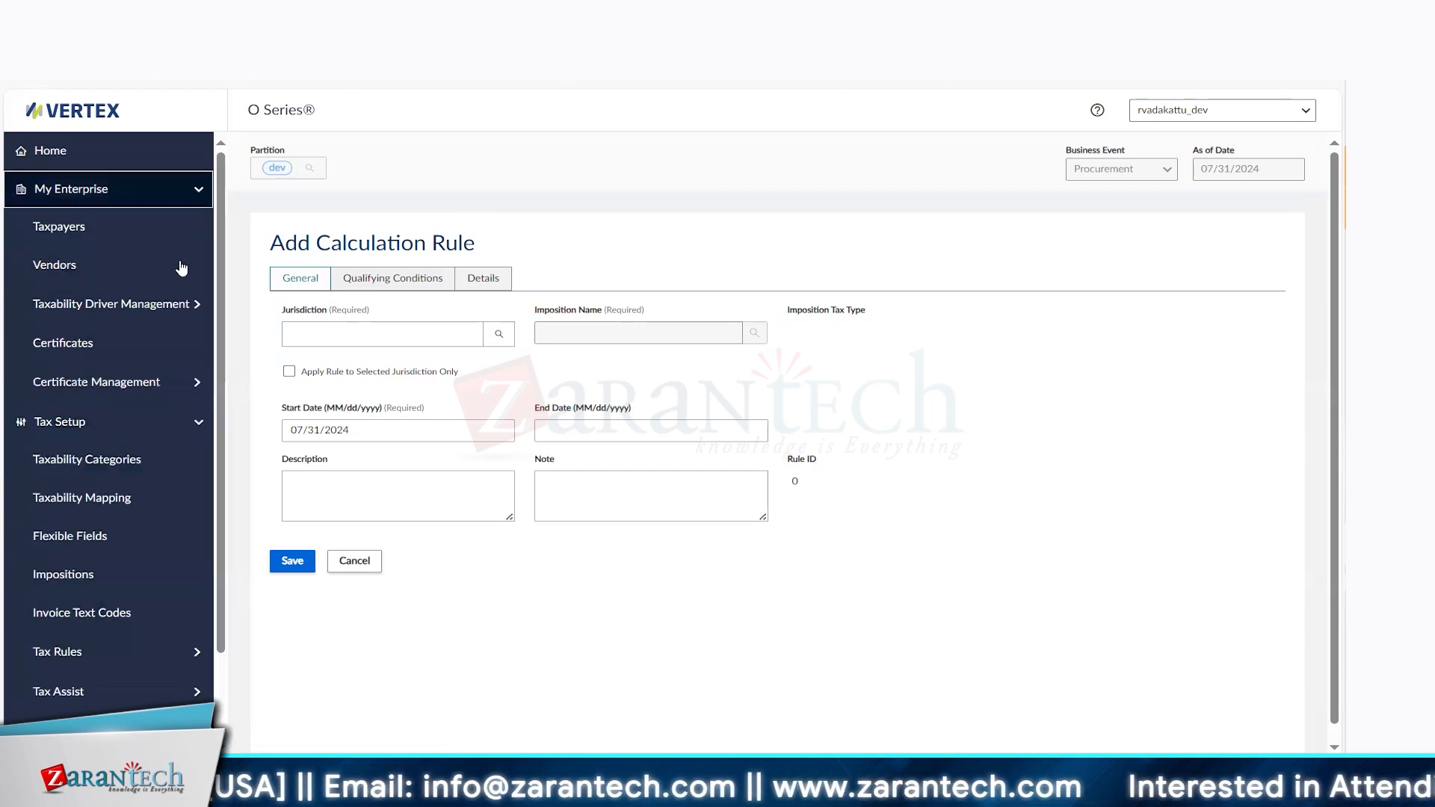
{"action": "left_click", "coordinate": [196, 303]}
{"action": "left_click", "coordinate": [112, 345]}
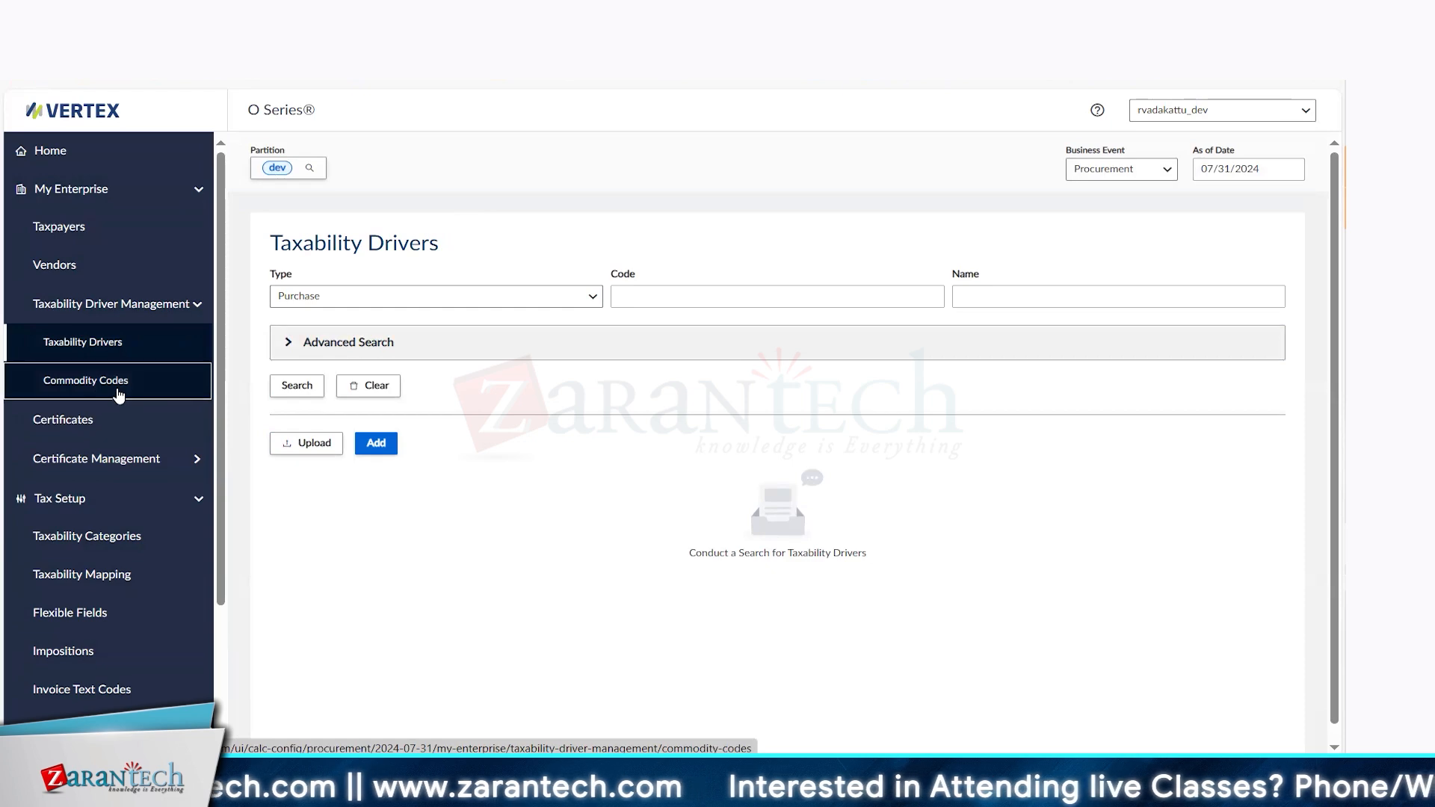
{"action": "left_click", "coordinate": [510, 299]}
{"action": "left_click", "coordinate": [446, 357]}
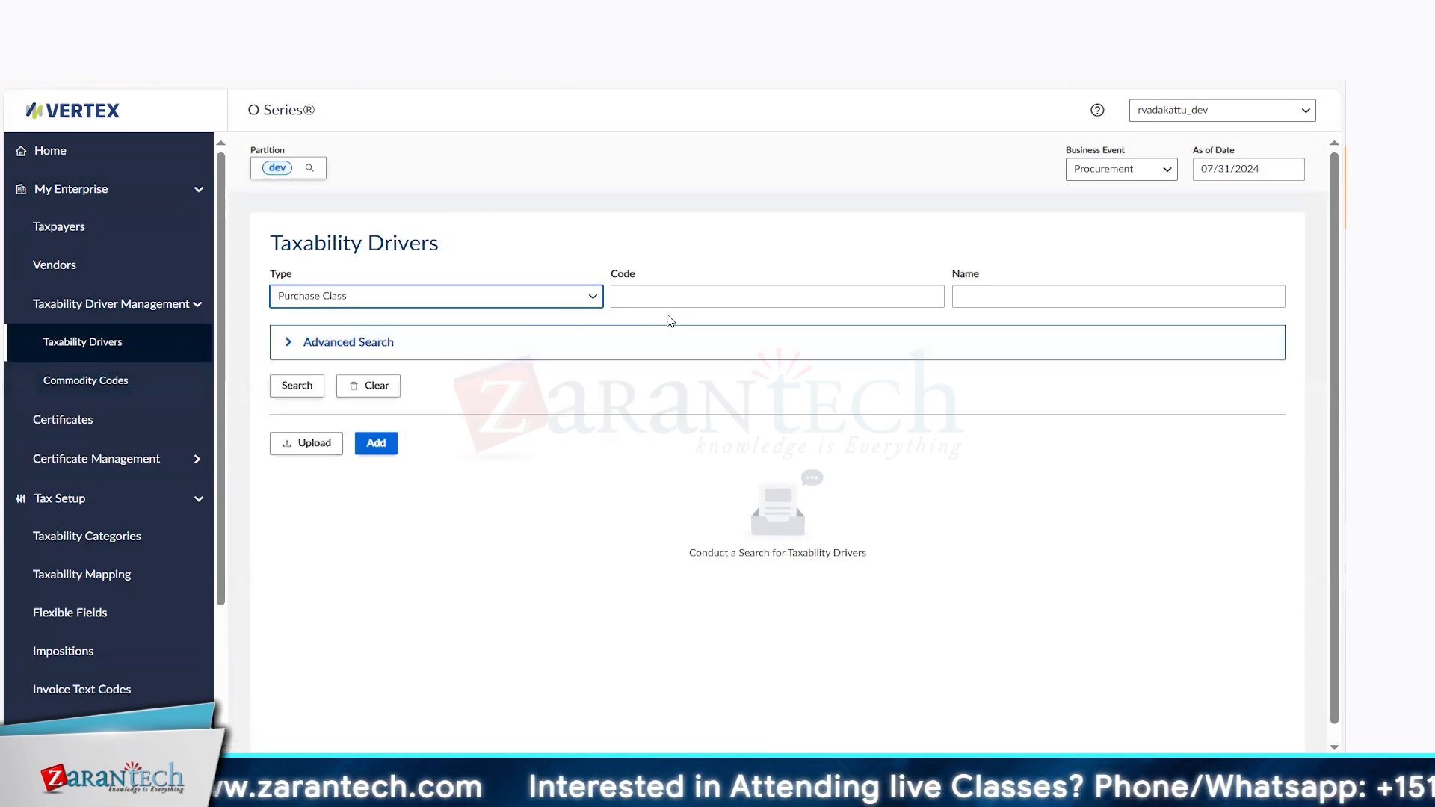
Start adding a new taxability driver and set its type to Purchase Class
{"action": "left_click", "coordinate": [376, 444]}
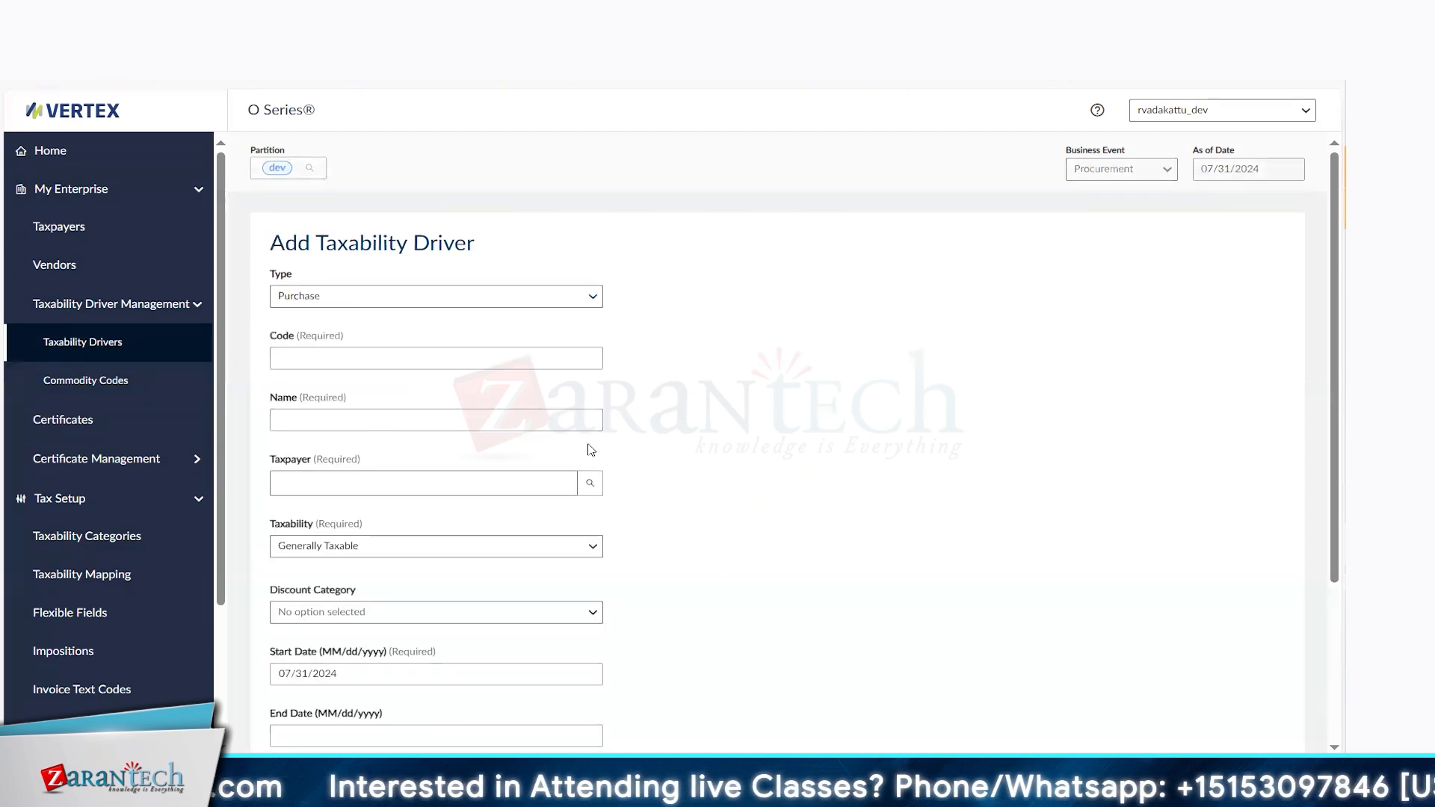
{"action": "left_click", "coordinate": [591, 299]}
{"action": "left_click", "coordinate": [511, 354]}
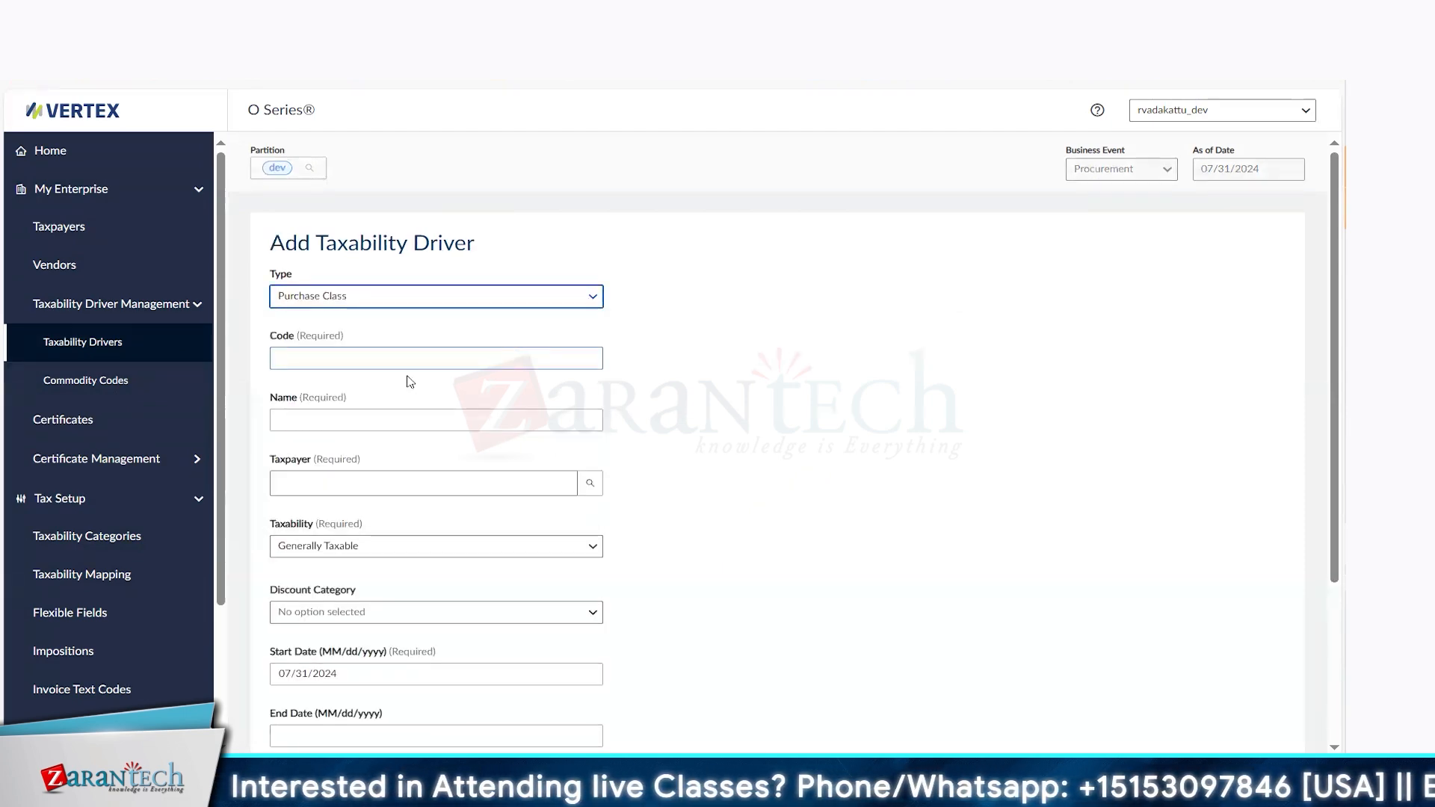
Enter 8710 as the new taxability driver's code and MG_TEST as its name
{"action": "left_click", "coordinate": [392, 359]}
{"action": "key", "text": "Escape"}
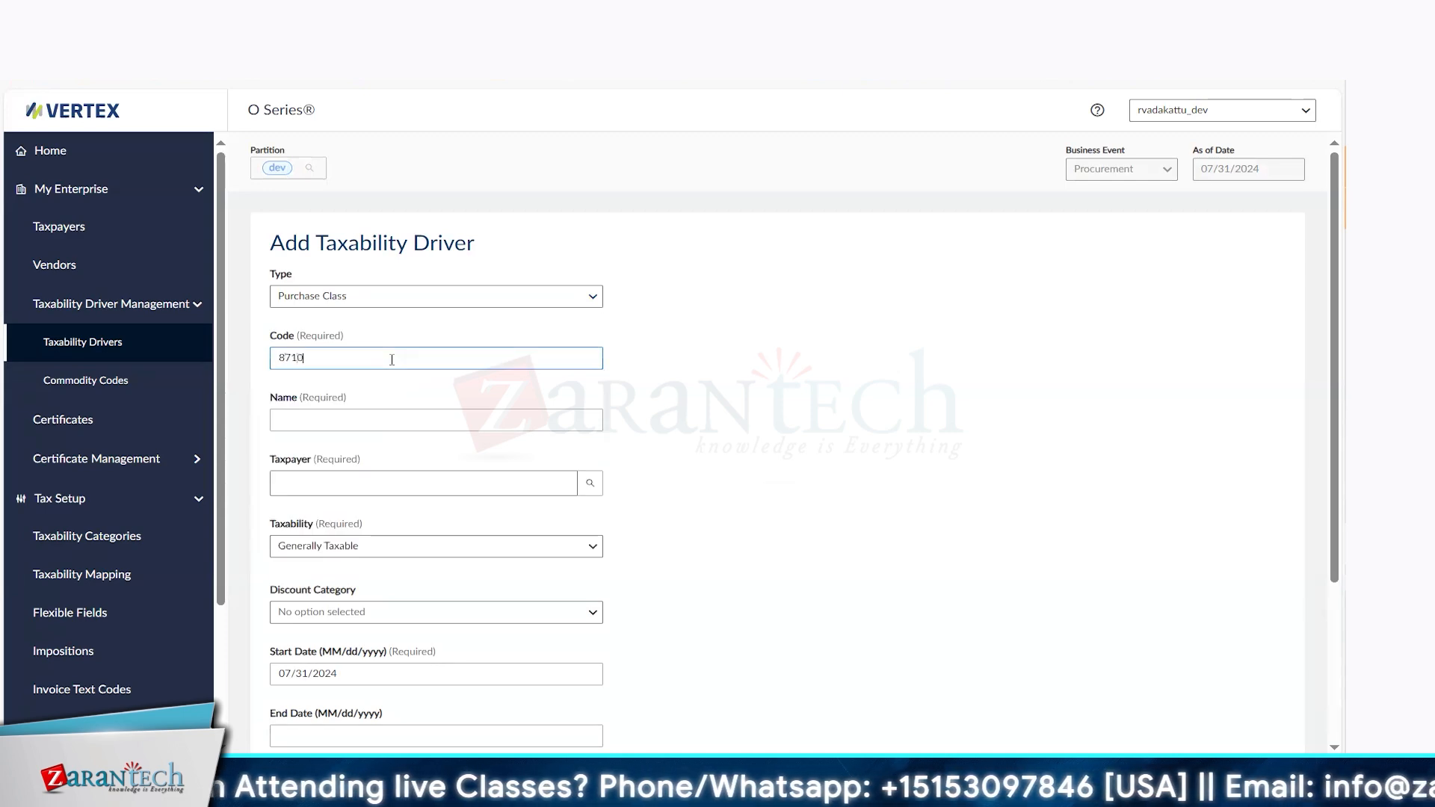
{"action": "key", "text": "Tab"}
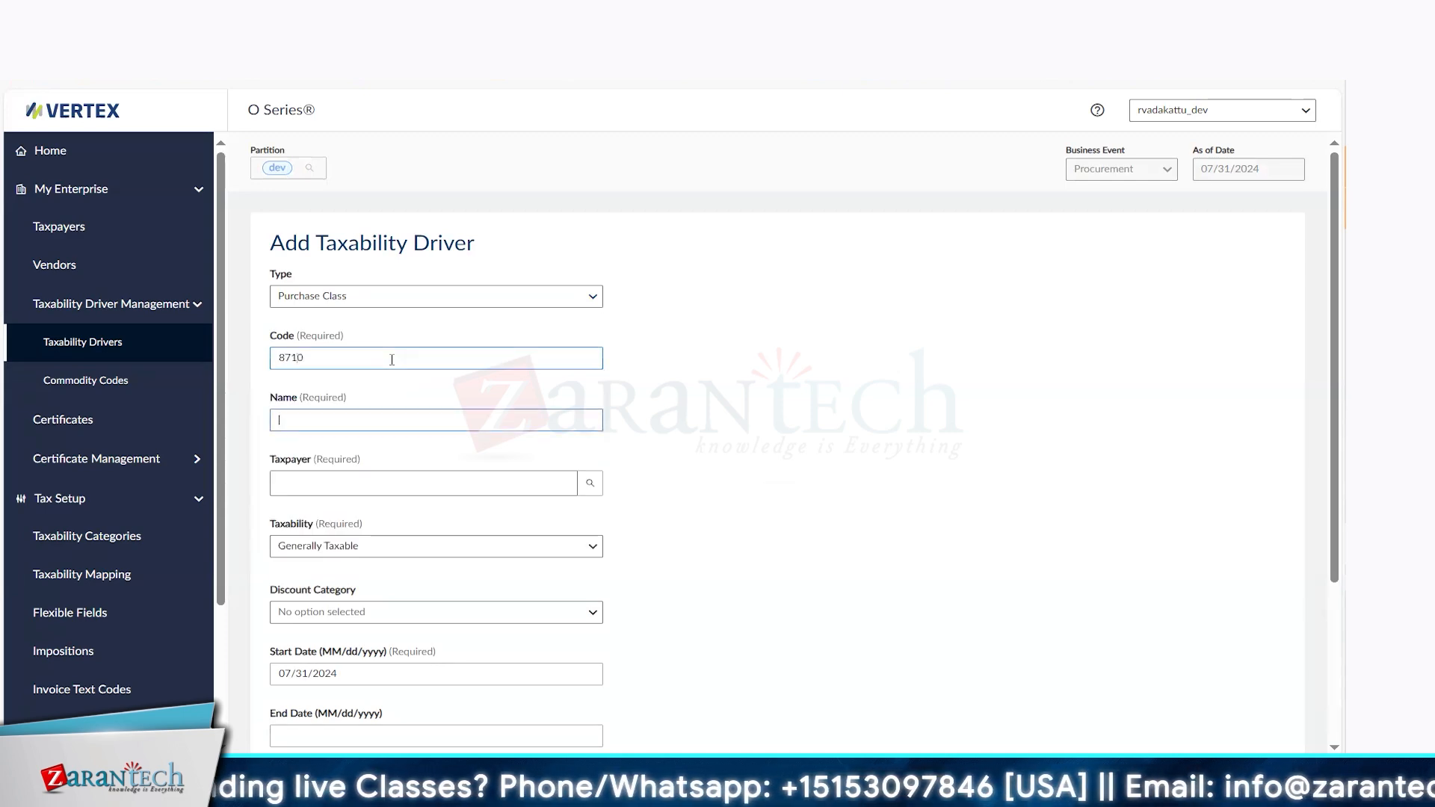
{"action": "type", "text": "Te"}
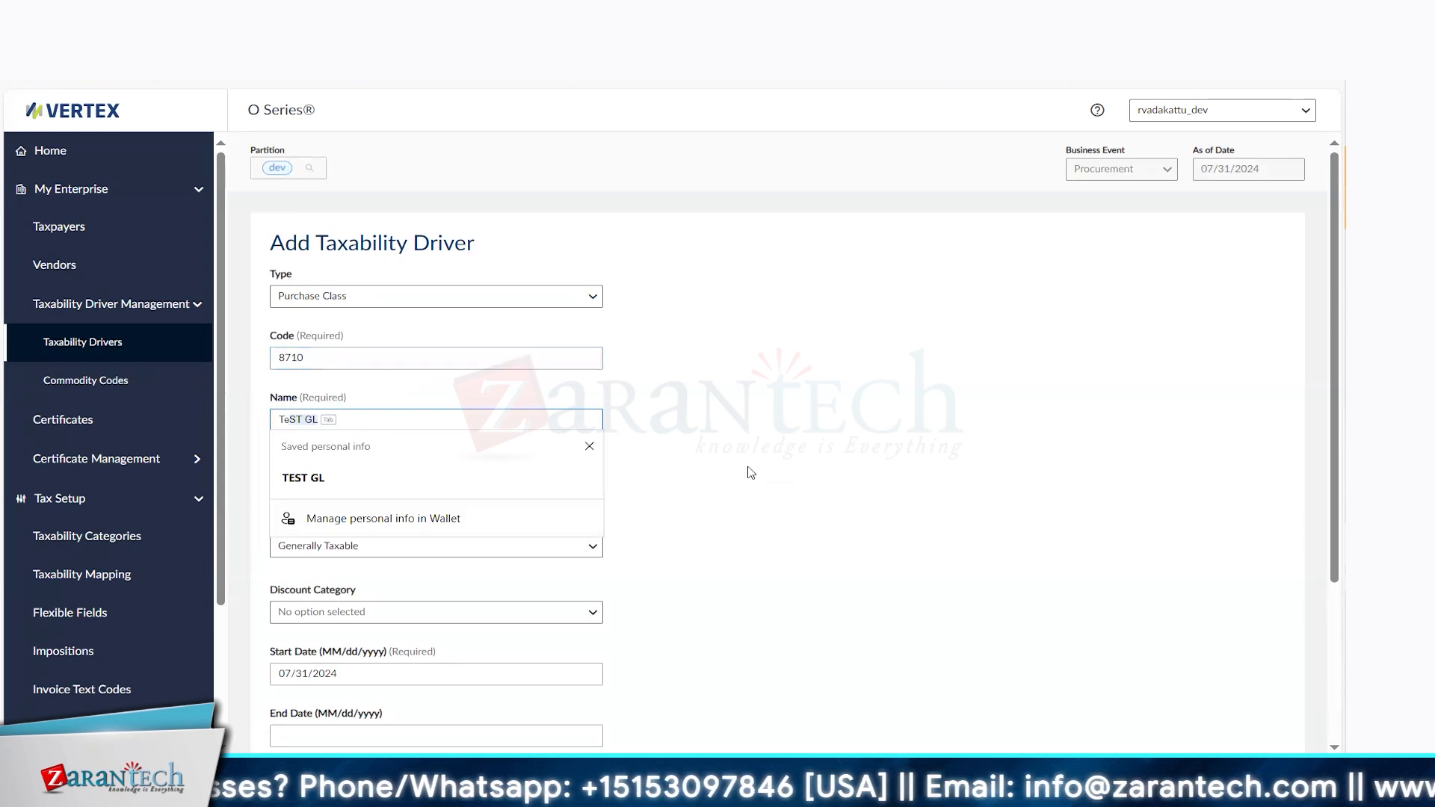
{"action": "type", "text": "st"}
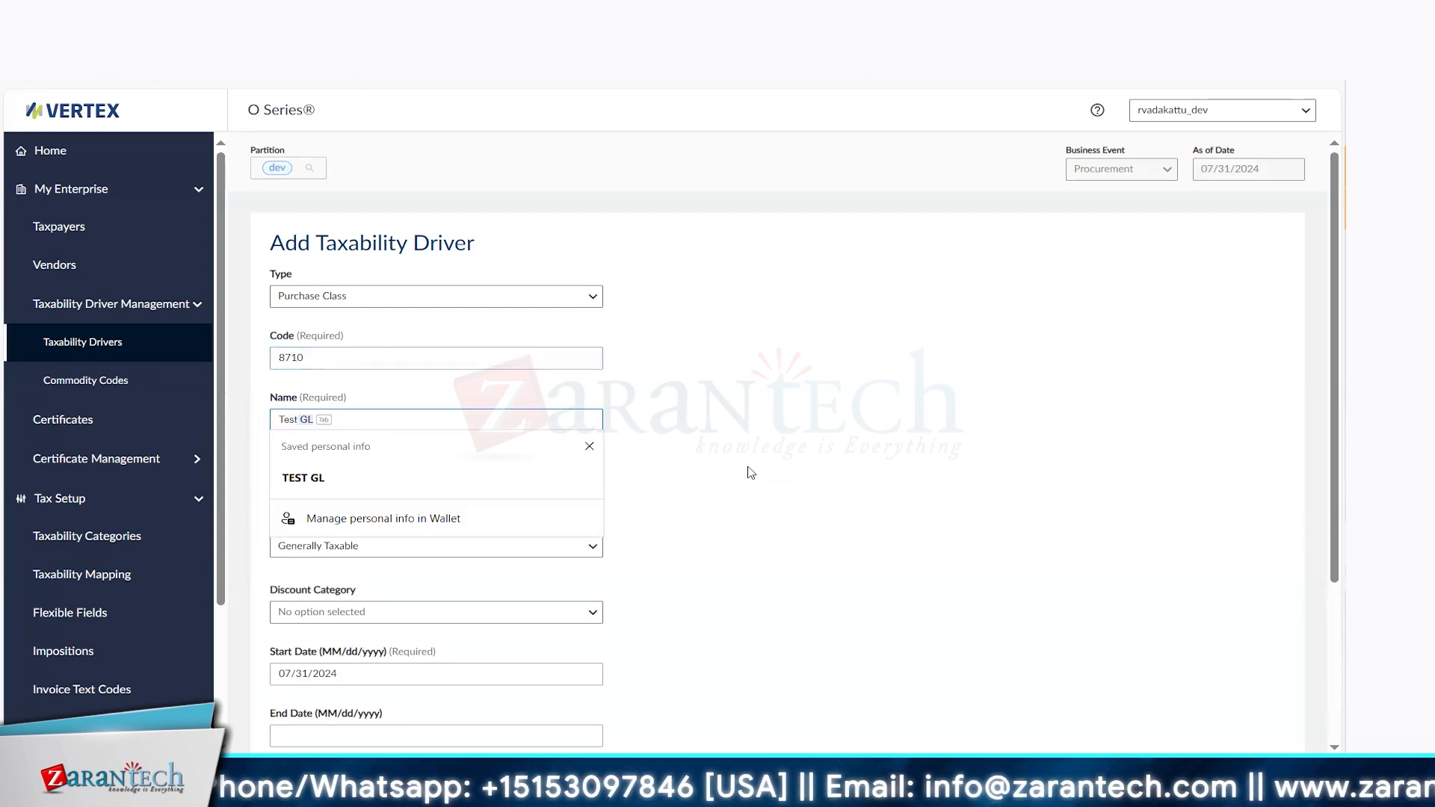
{"action": "type", "text": " Ma"}
{"action": "key", "text": "BackSpace"}
{"action": "key", "text": "BackSpace"}
{"action": "key", "text": "BackSpace"}
{"action": "key", "text": "BackSpace"}
{"action": "key", "text": "BackSpace"}
{"action": "key", "text": "BackSpace"}
{"action": "key", "text": "BackSpace"}
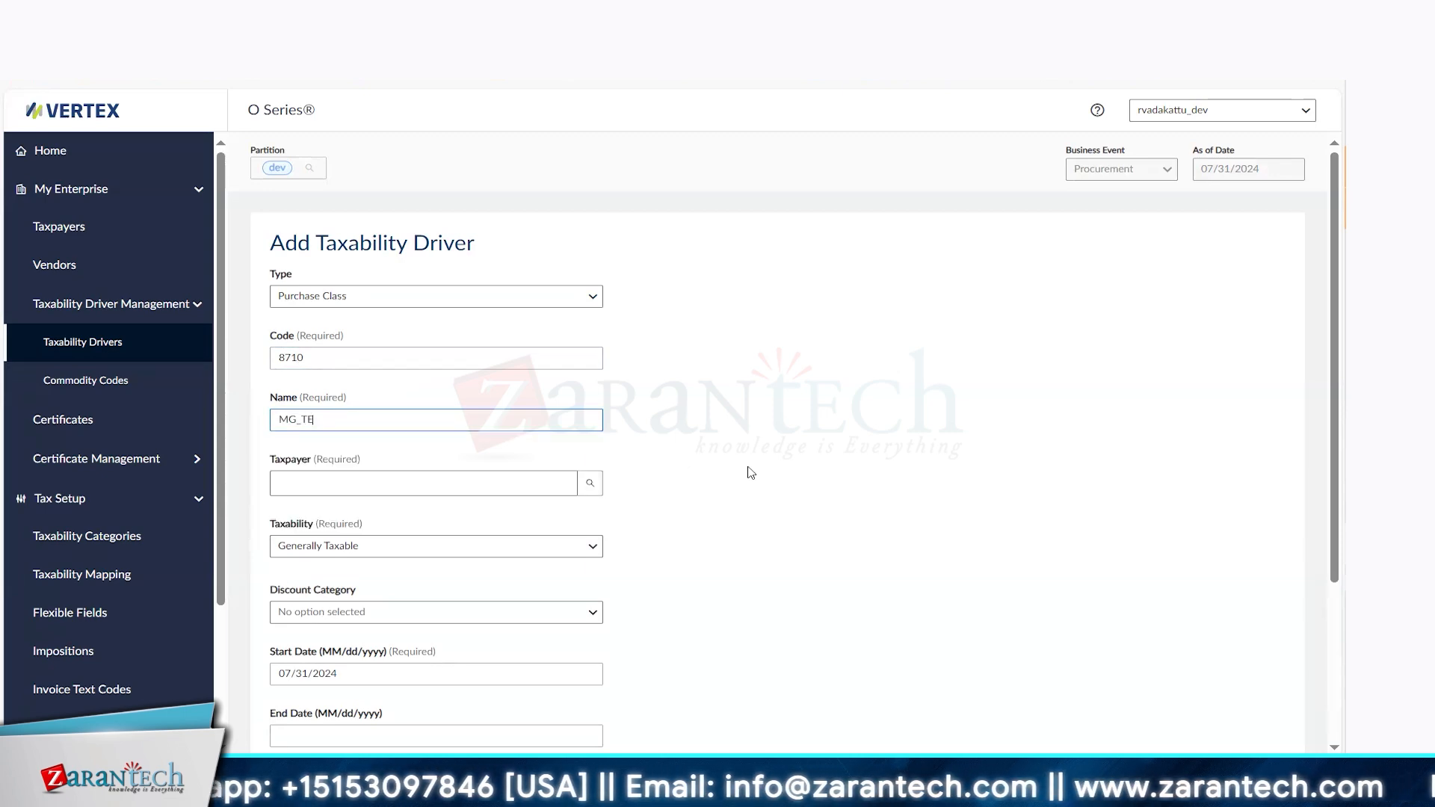
Assign the taxpayer Illumina, Inc. (US01), found under Illumina Parent, to the new taxability driver
{"action": "left_click", "coordinate": [590, 487]}
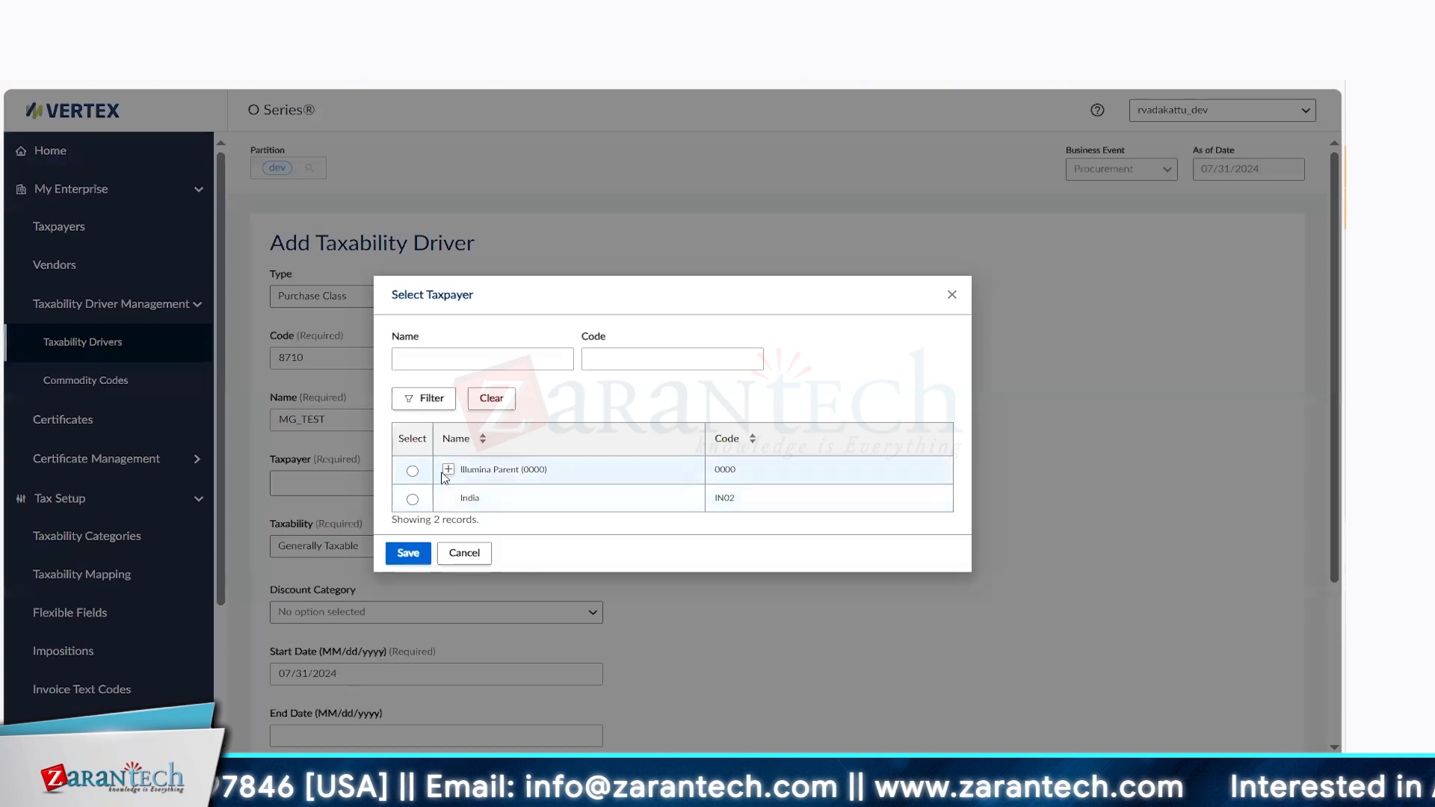
{"action": "left_click", "coordinate": [448, 469]}
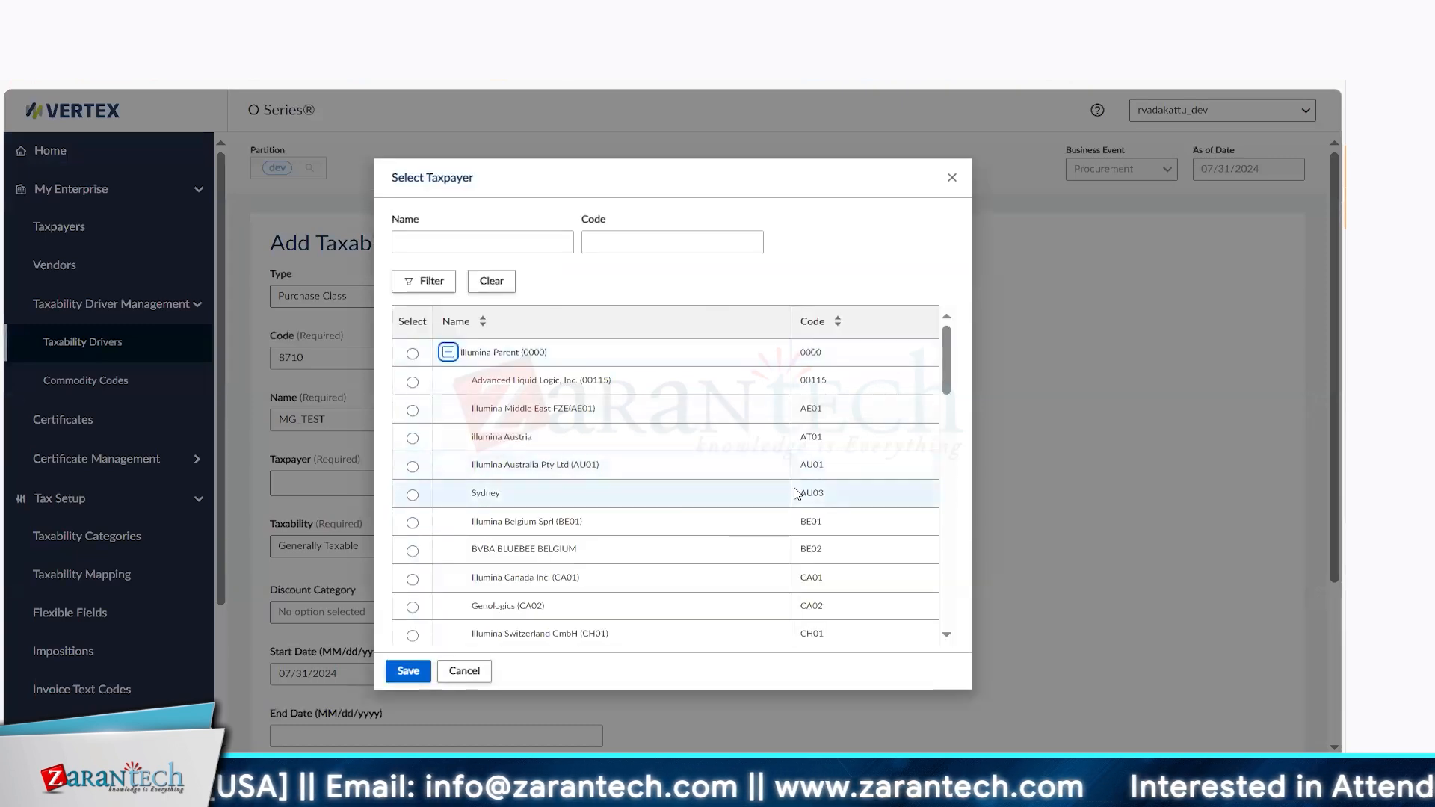
{"action": "scroll", "coordinate": [963, 583], "scroll_direction": "down", "scroll_amount": 10}
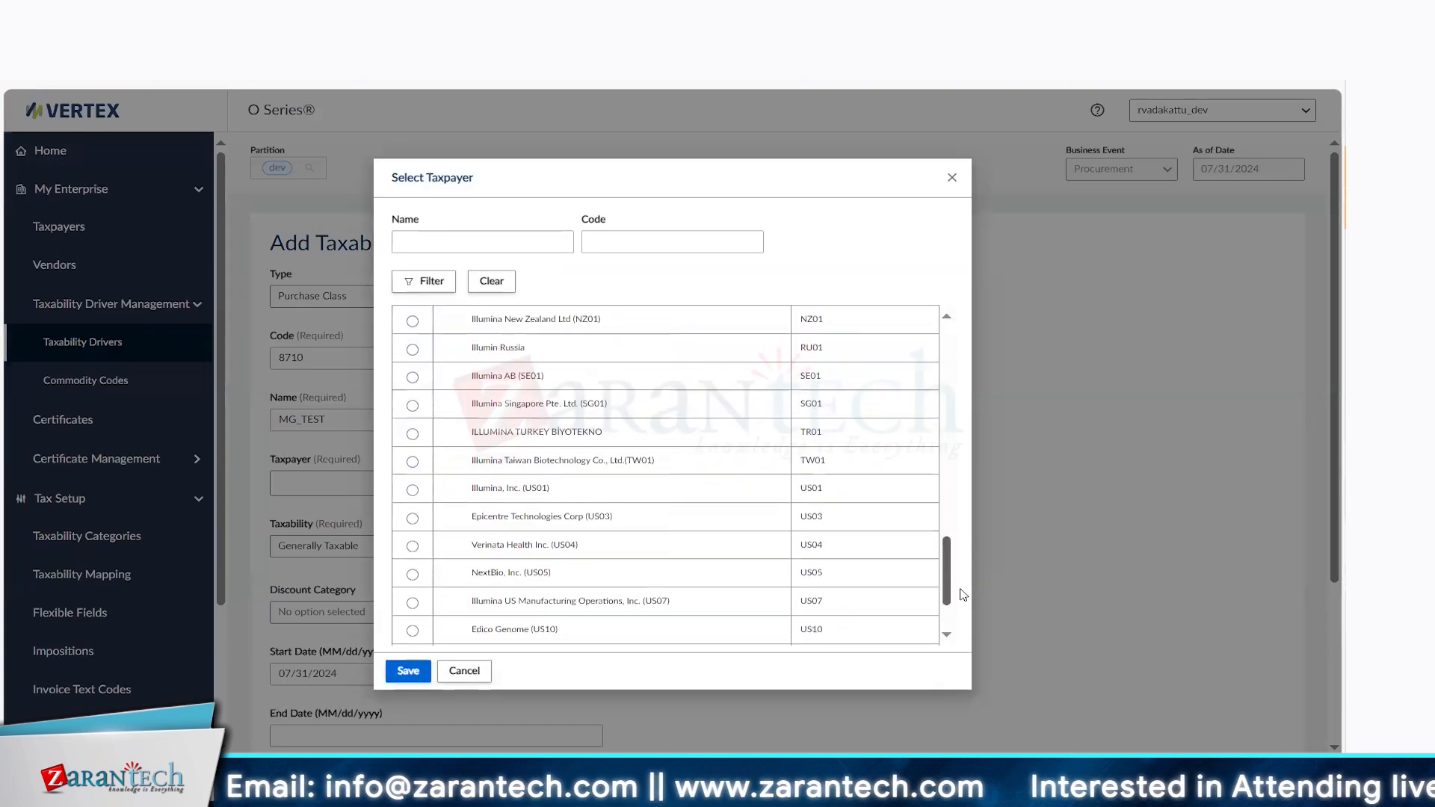
{"action": "left_click", "coordinate": [412, 487]}
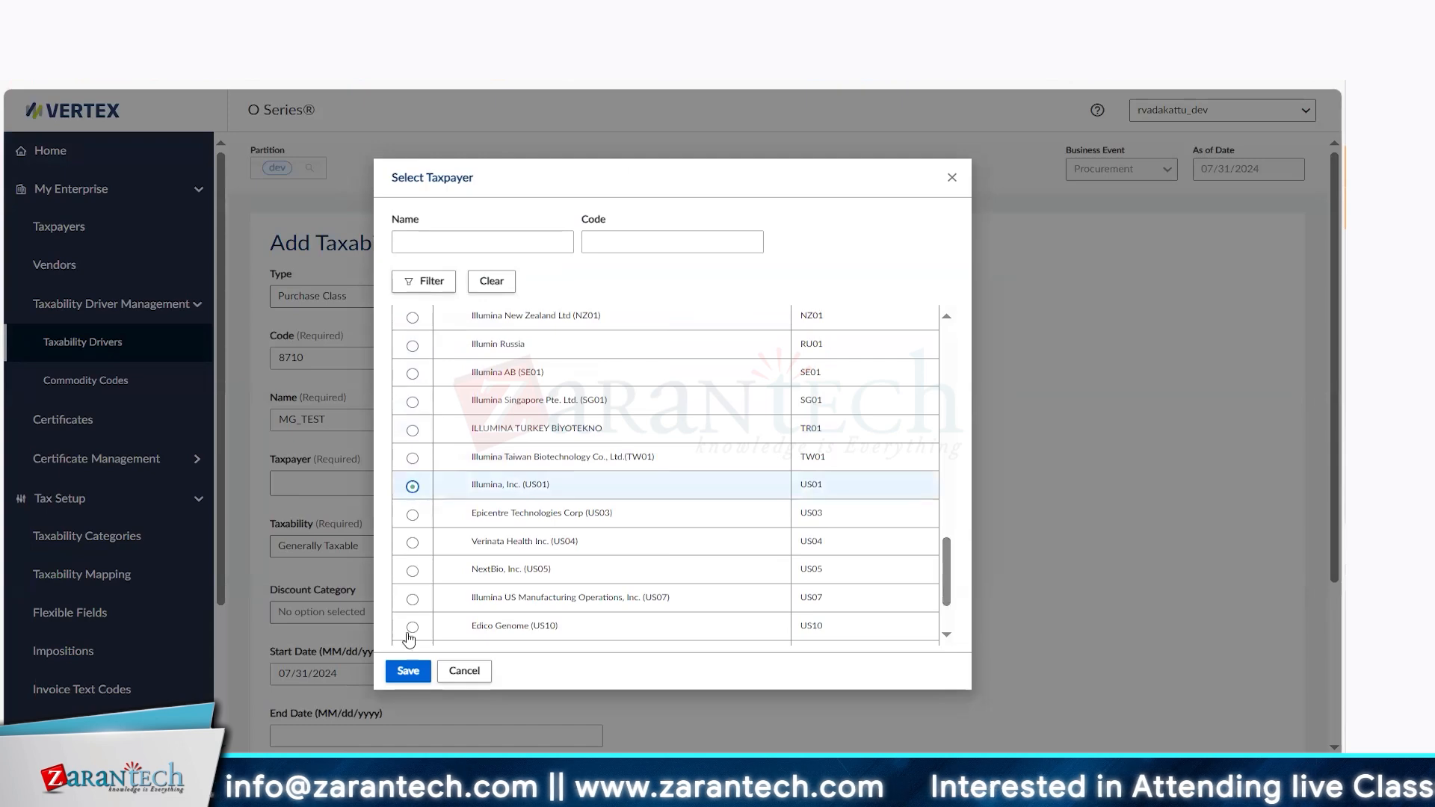
{"action": "left_click", "coordinate": [408, 670]}
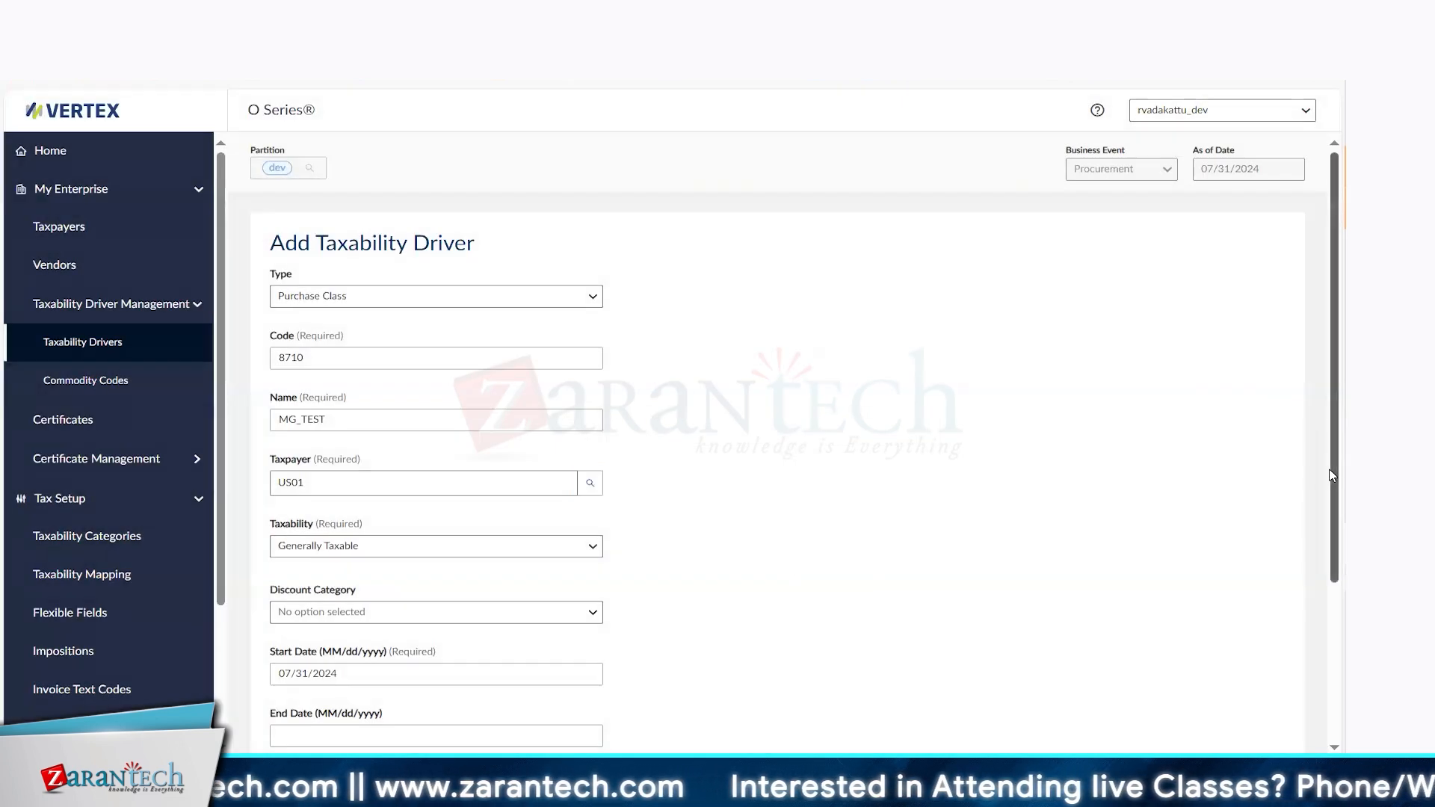
Add the note "Test MG Driver" and save the new taxability driver
{"action": "scroll", "coordinate": [1338, 485], "scroll_direction": "down", "scroll_amount": 2}
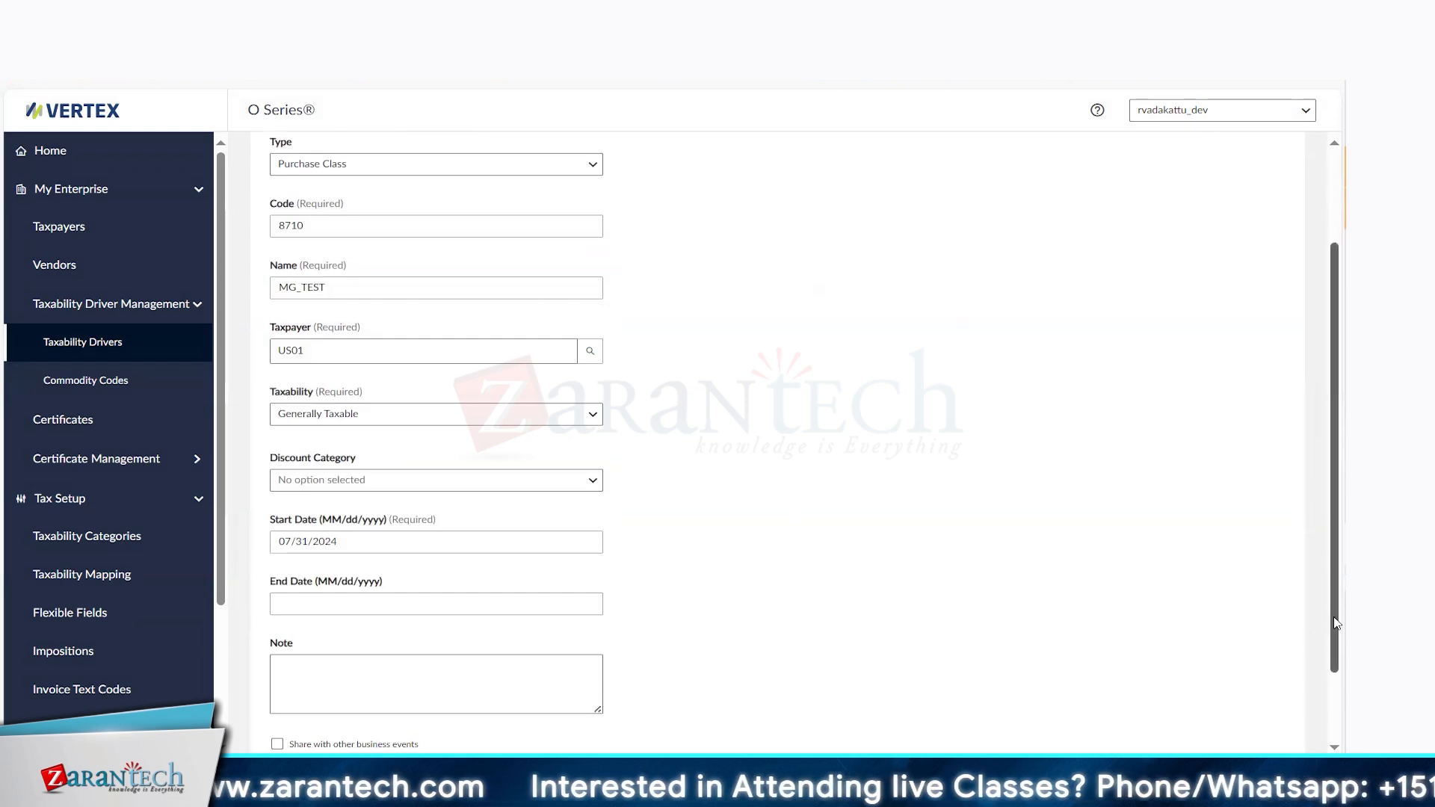
{"action": "scroll", "coordinate": [1338, 620], "scroll_direction": "down", "scroll_amount": 2}
{"action": "left_click", "coordinate": [413, 576]}
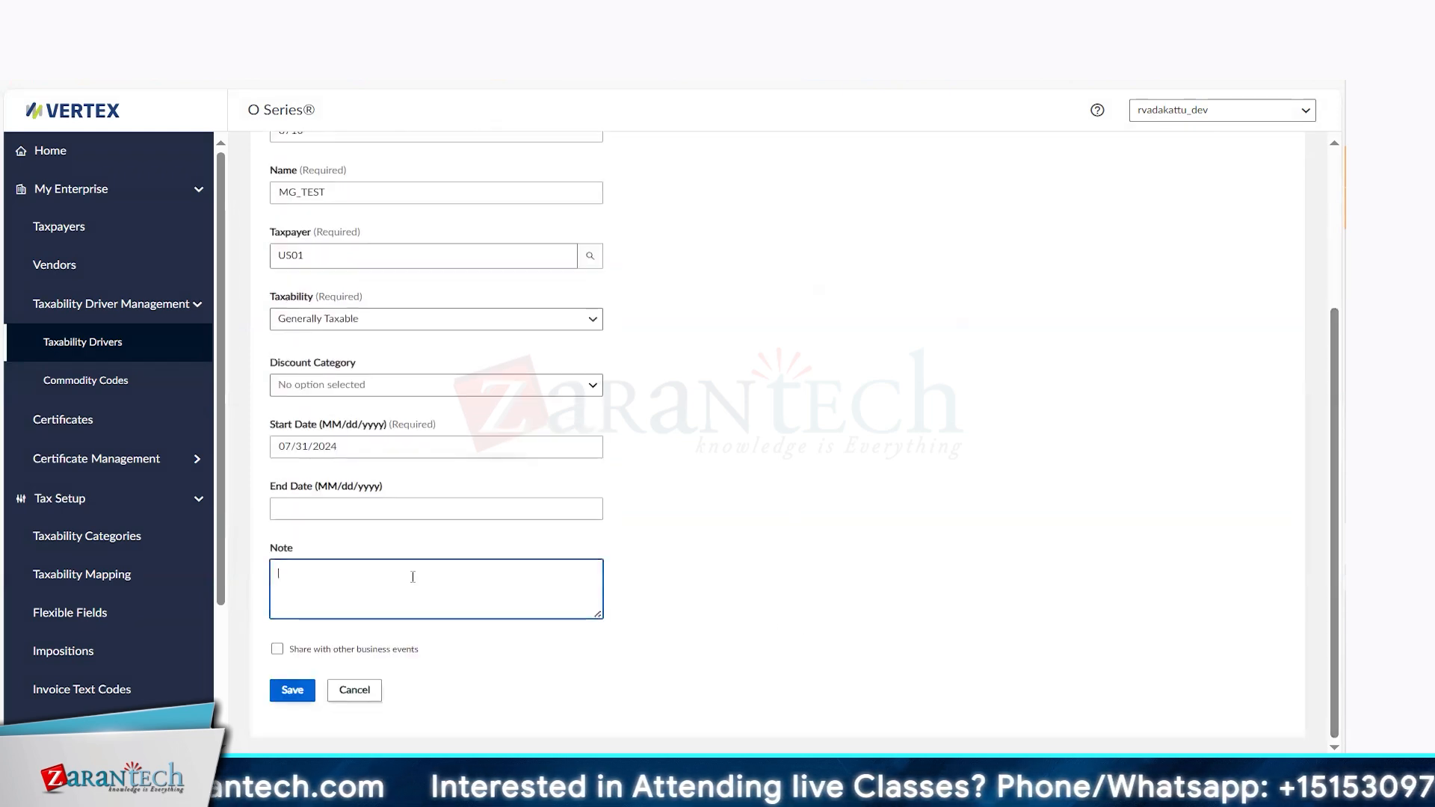
{"action": "type", "text": "Test MG Driver"}
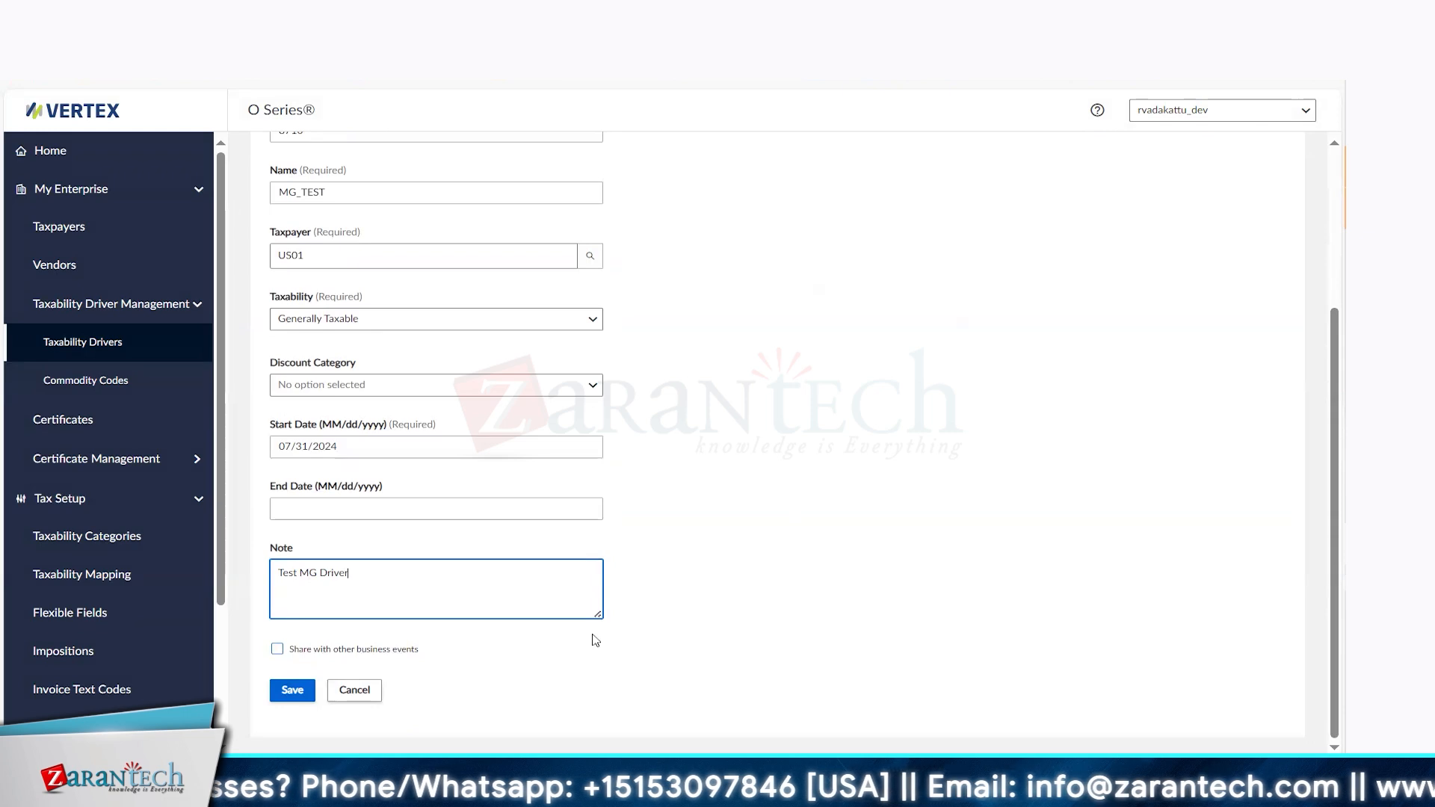
{"action": "left_click", "coordinate": [339, 658]}
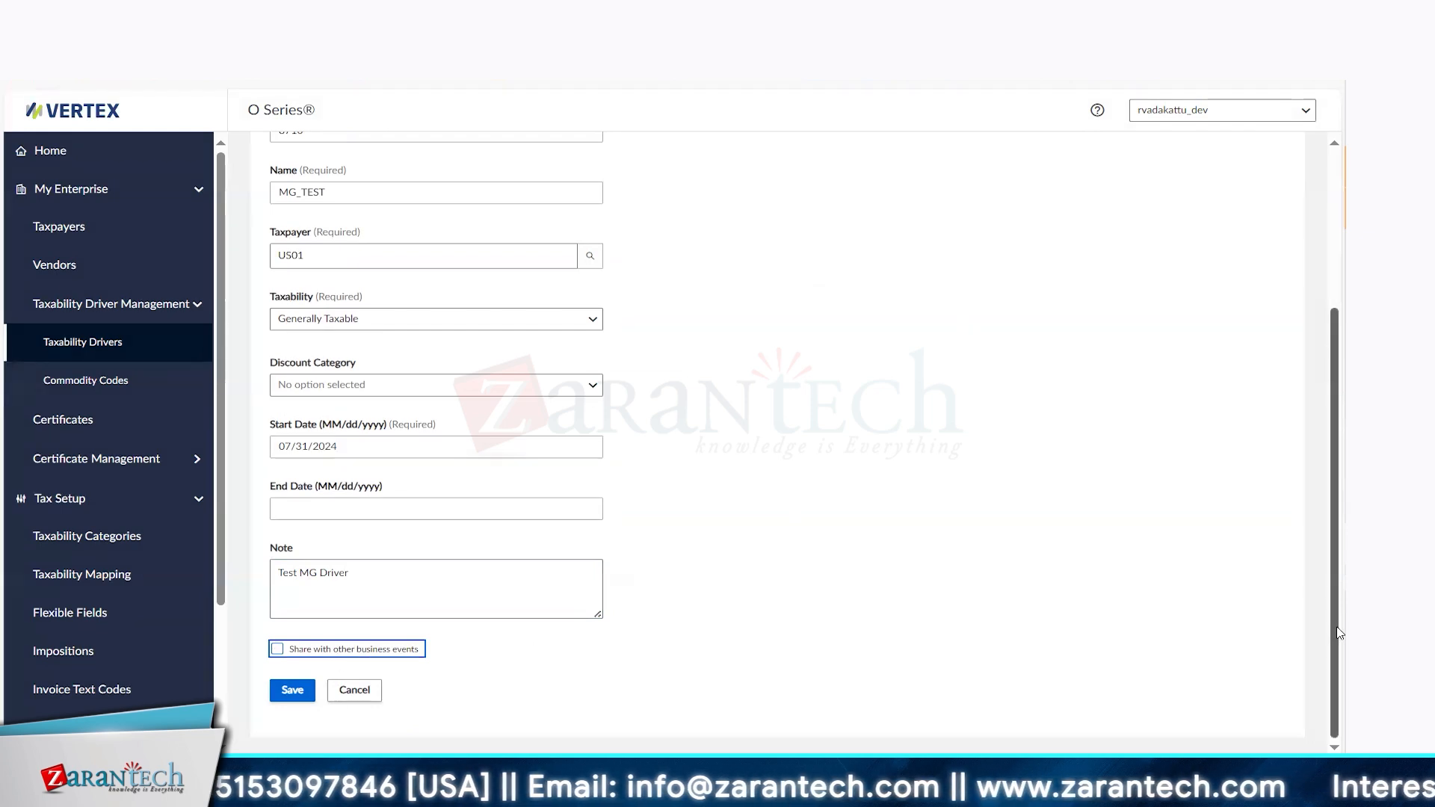
{"action": "mouse_move", "coordinate": [1338, 630]}
{"action": "left_mouse_down"}
{"action": "mouse_move", "coordinate": [1333, 473]}
{"action": "mouse_move", "coordinate": [1342, 643]}
{"action": "left_mouse_up"}
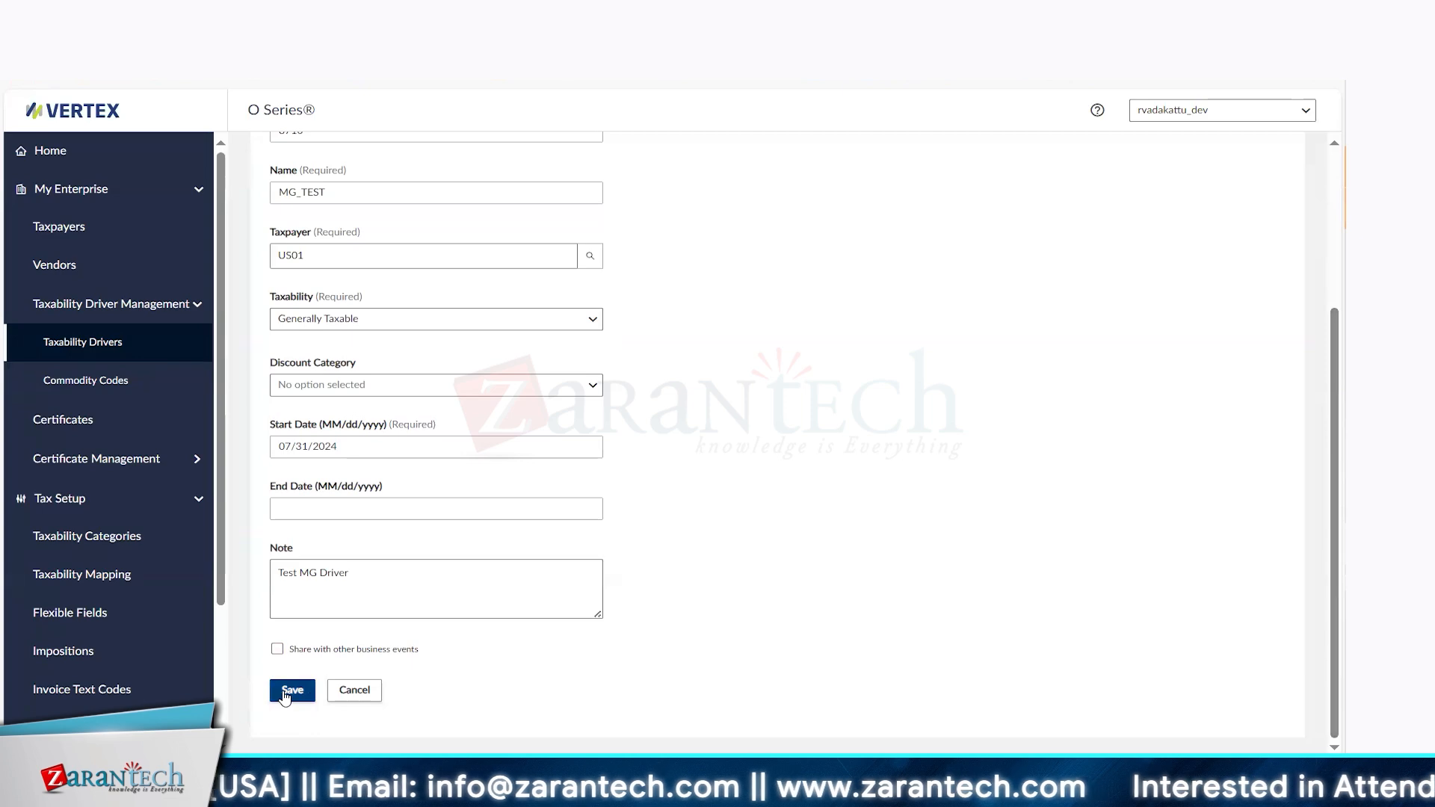
{"action": "scroll", "coordinate": [1341, 337], "scroll_direction": "up", "scroll_amount": 1}
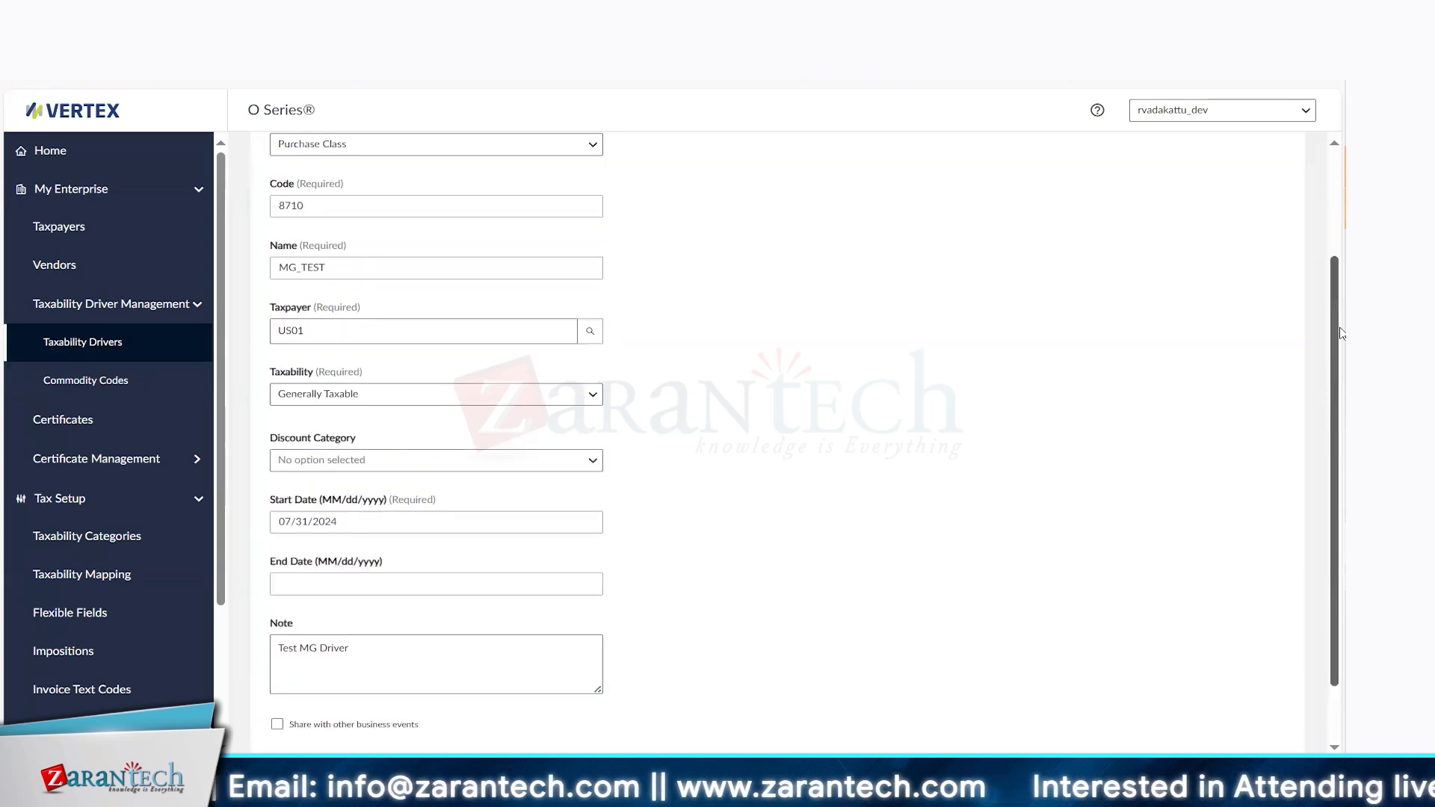
{"action": "scroll", "coordinate": [1341, 337], "scroll_direction": "down", "scroll_amount": 1}
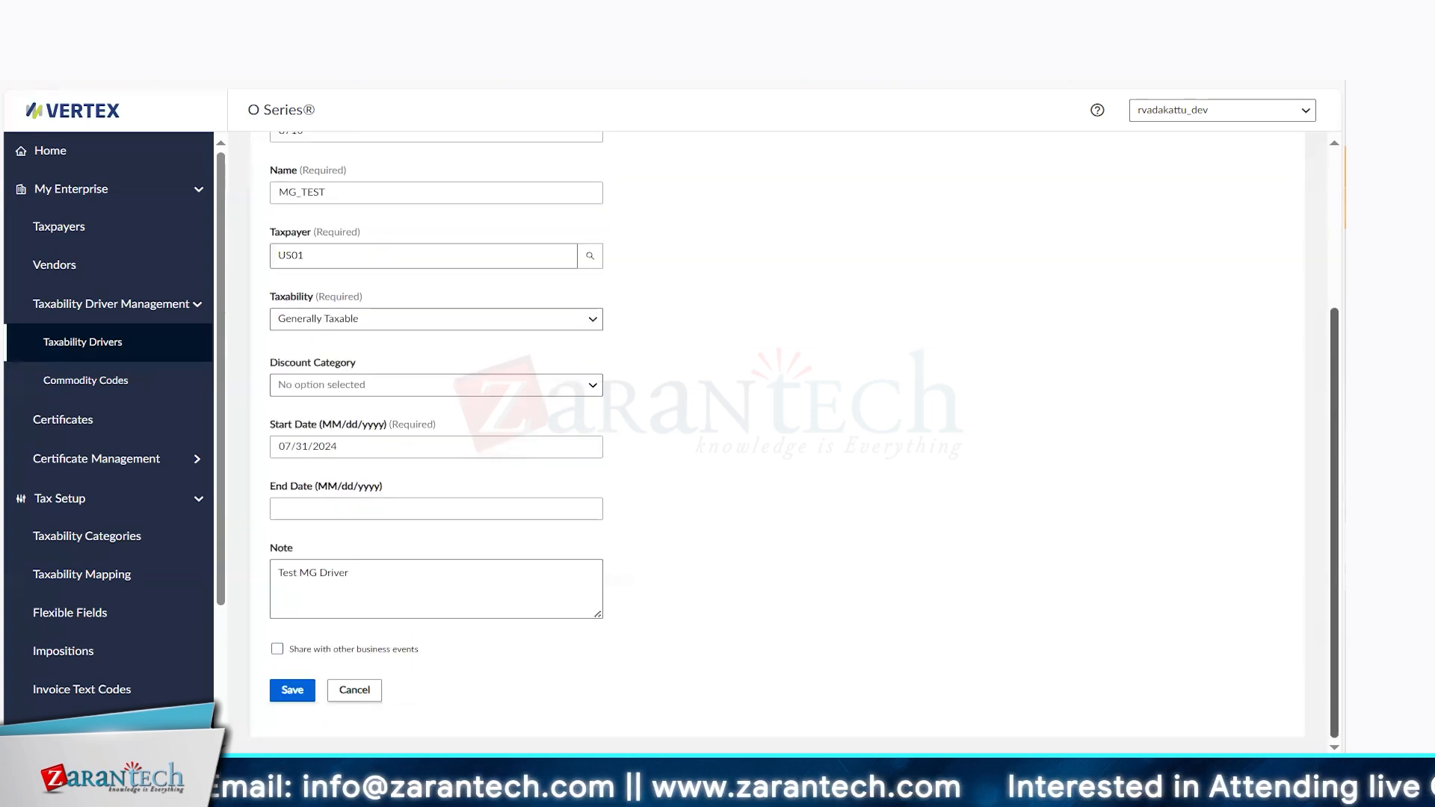
{"action": "left_click", "coordinate": [295, 692]}
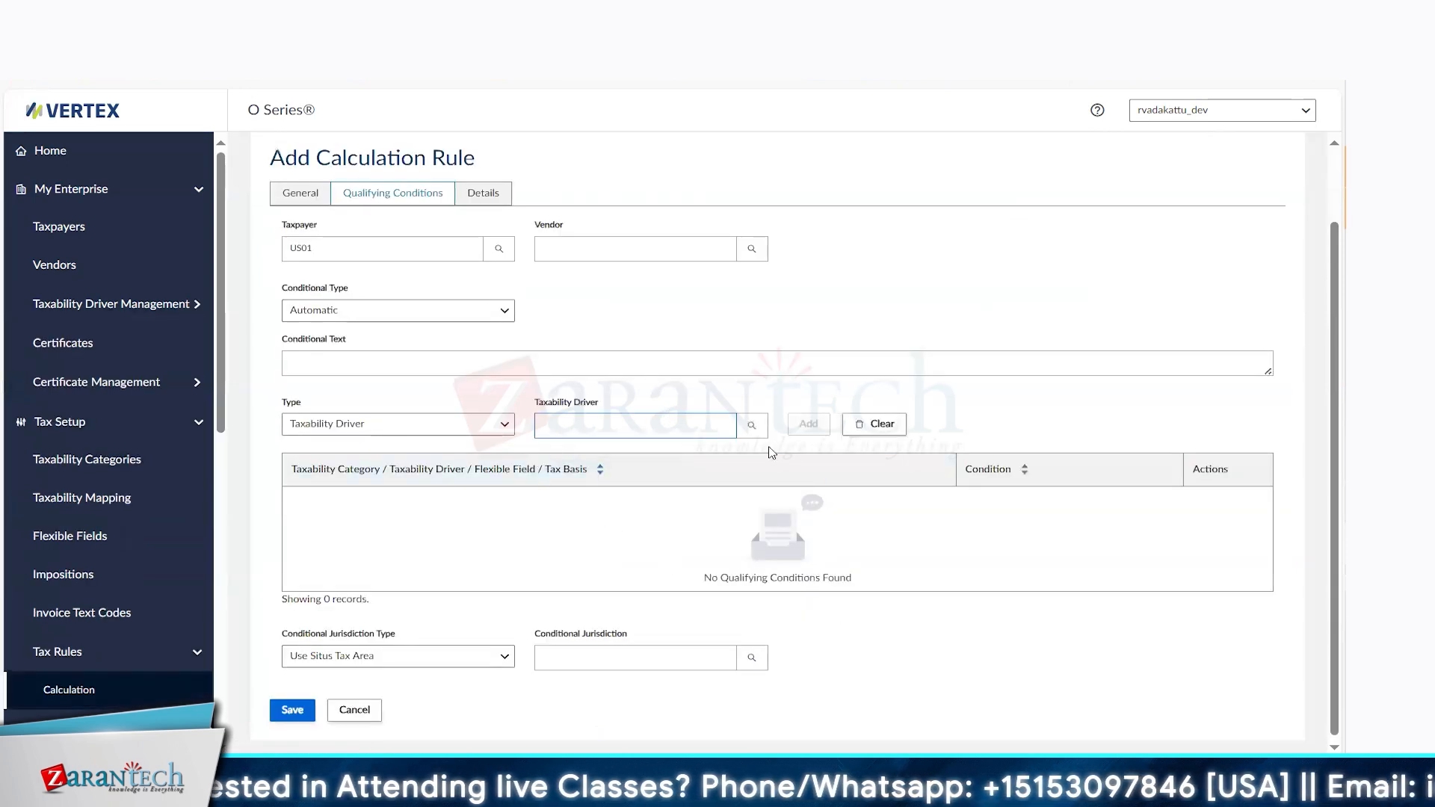
In the calculation rule, add the Purchase Class taxability driver 8710 (MG_TEST) as a qualifying condition
{"action": "left_click", "coordinate": [753, 425]}
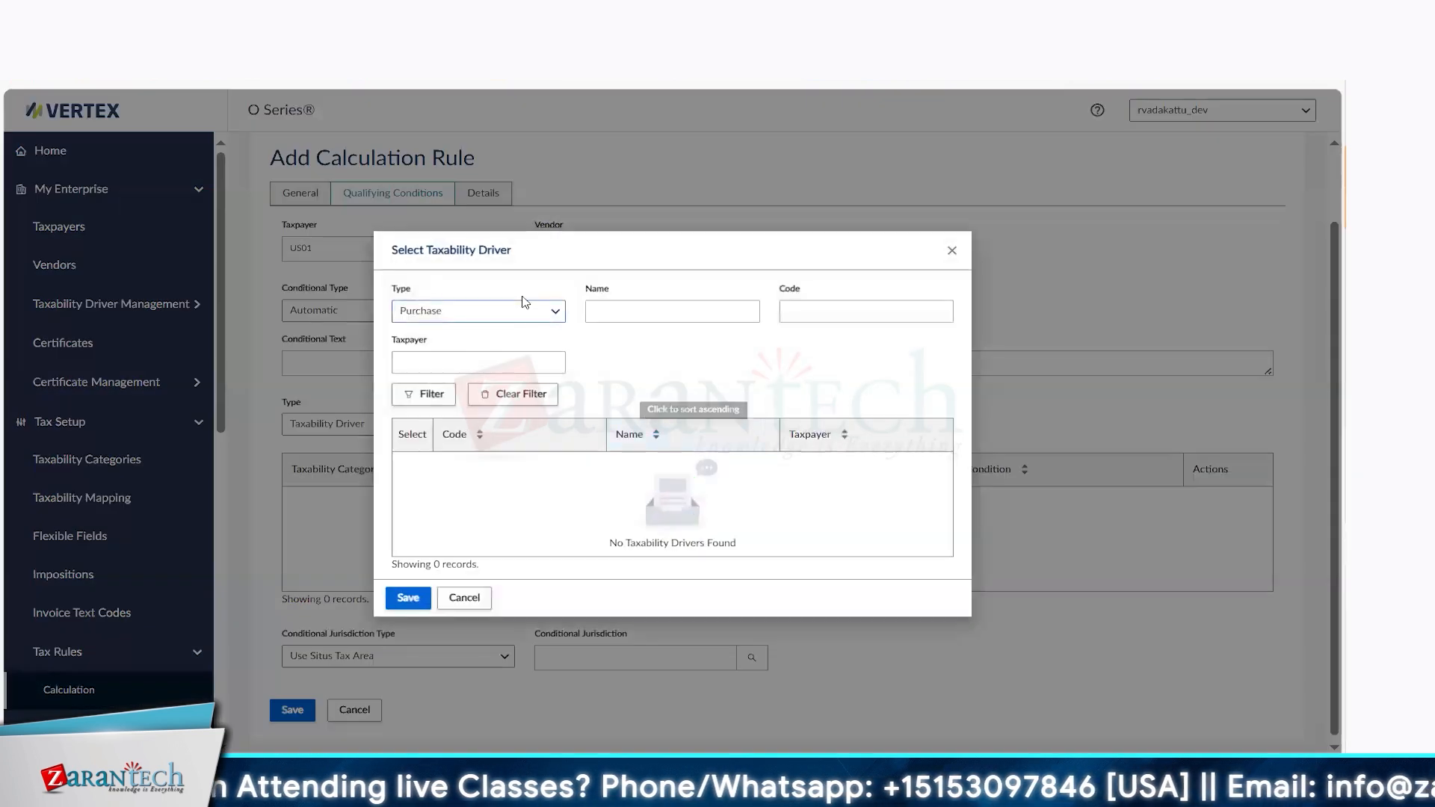
{"action": "left_click", "coordinate": [541, 312]}
{"action": "left_click", "coordinate": [509, 374]}
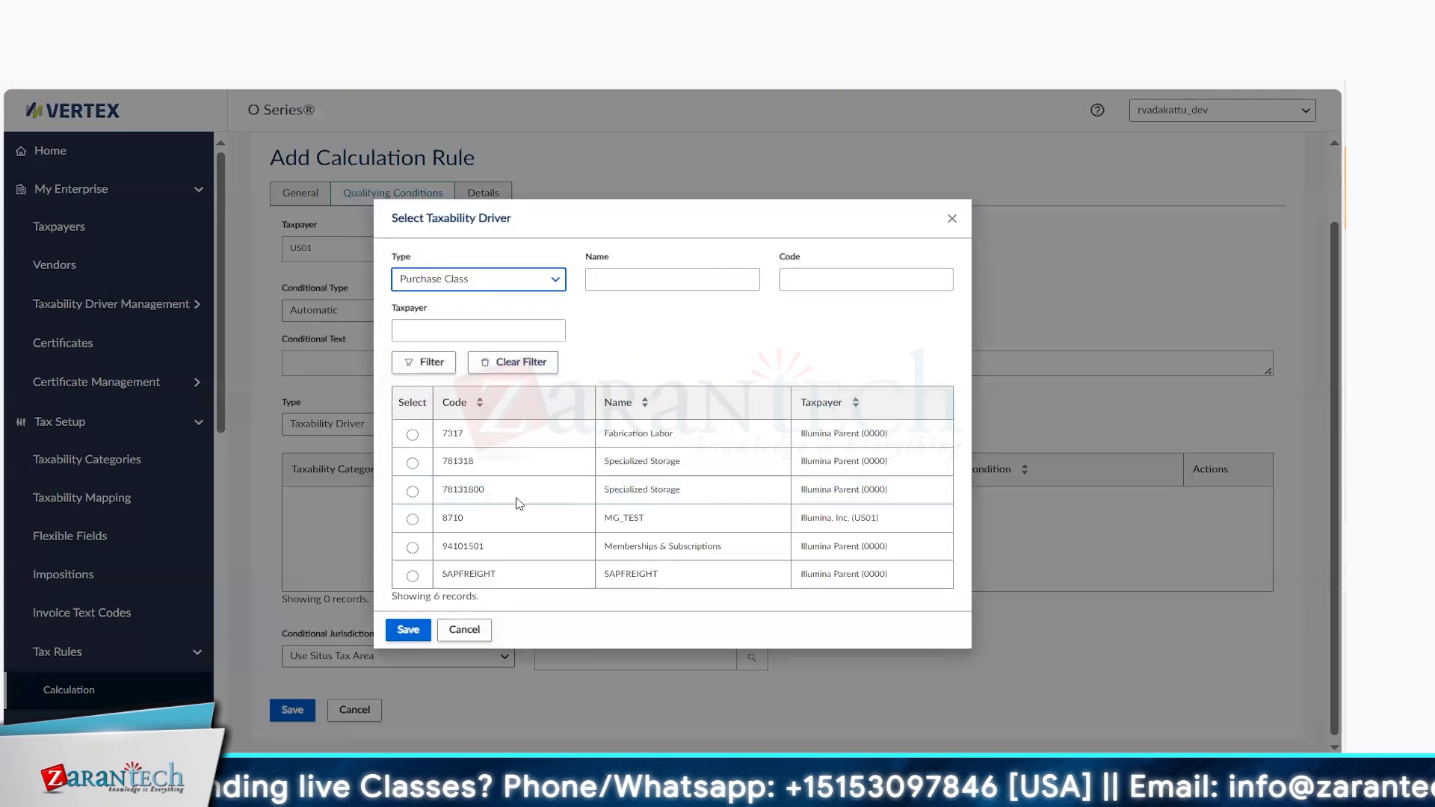
{"action": "left_click", "coordinate": [412, 520]}
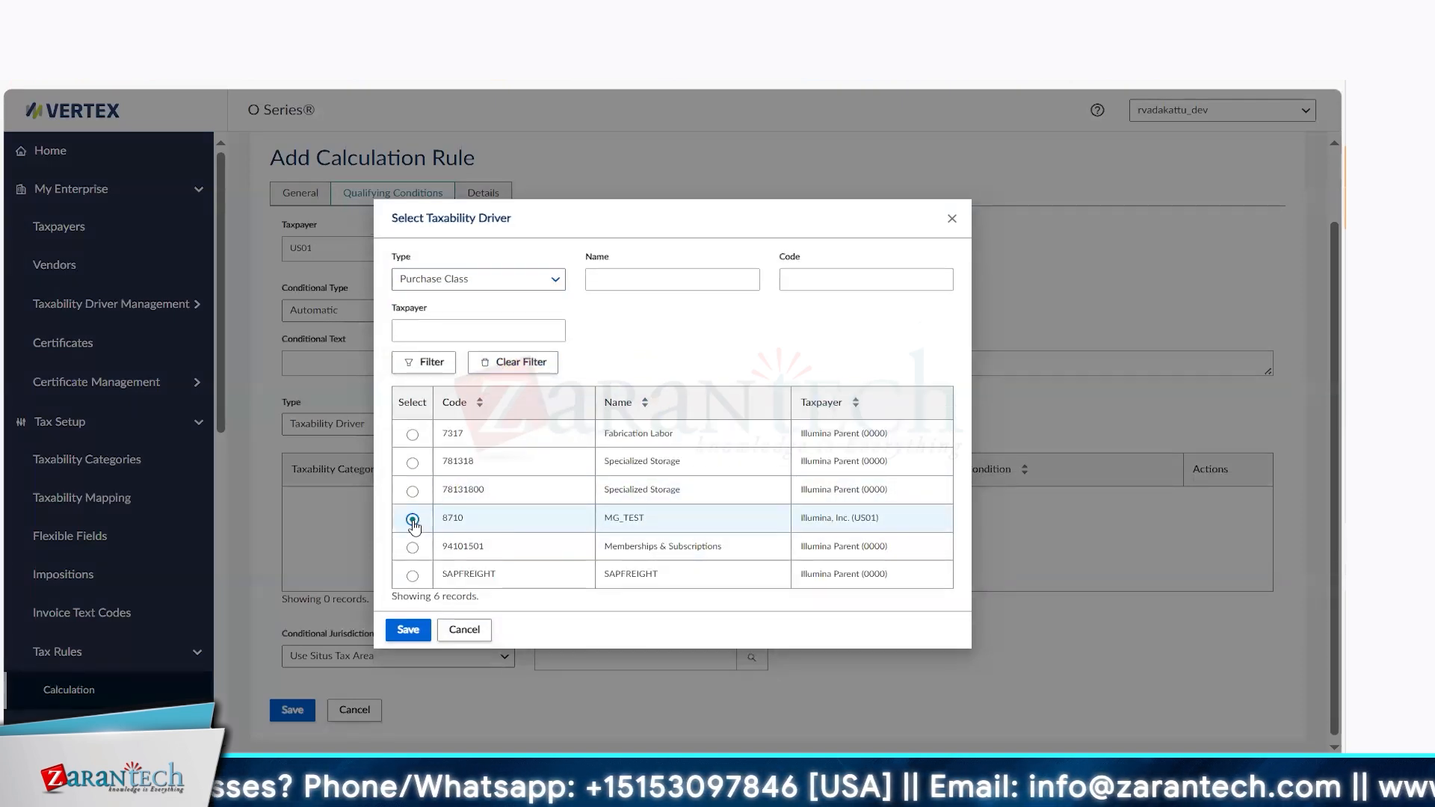
{"action": "left_click", "coordinate": [408, 629]}
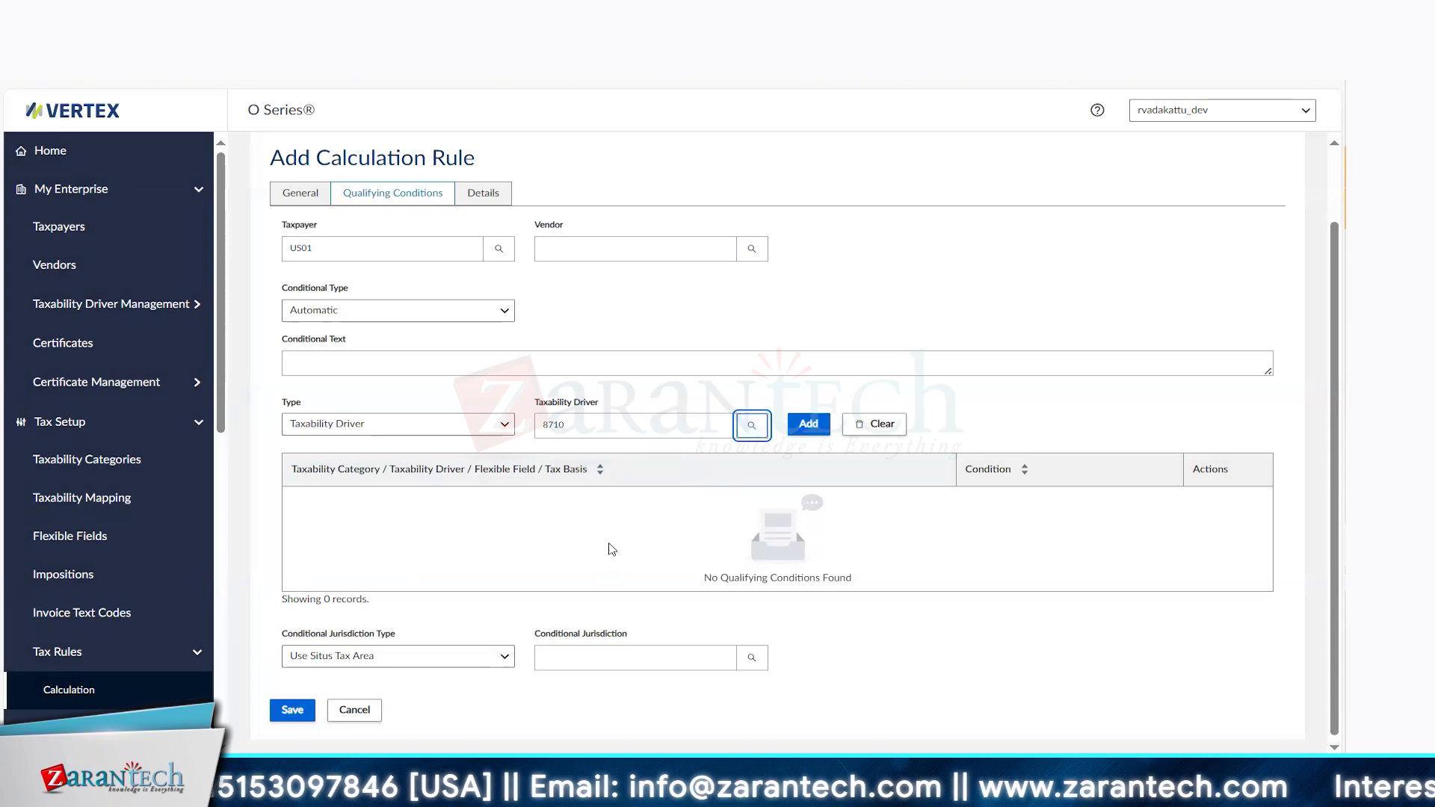
{"action": "left_click", "coordinate": [895, 303]}
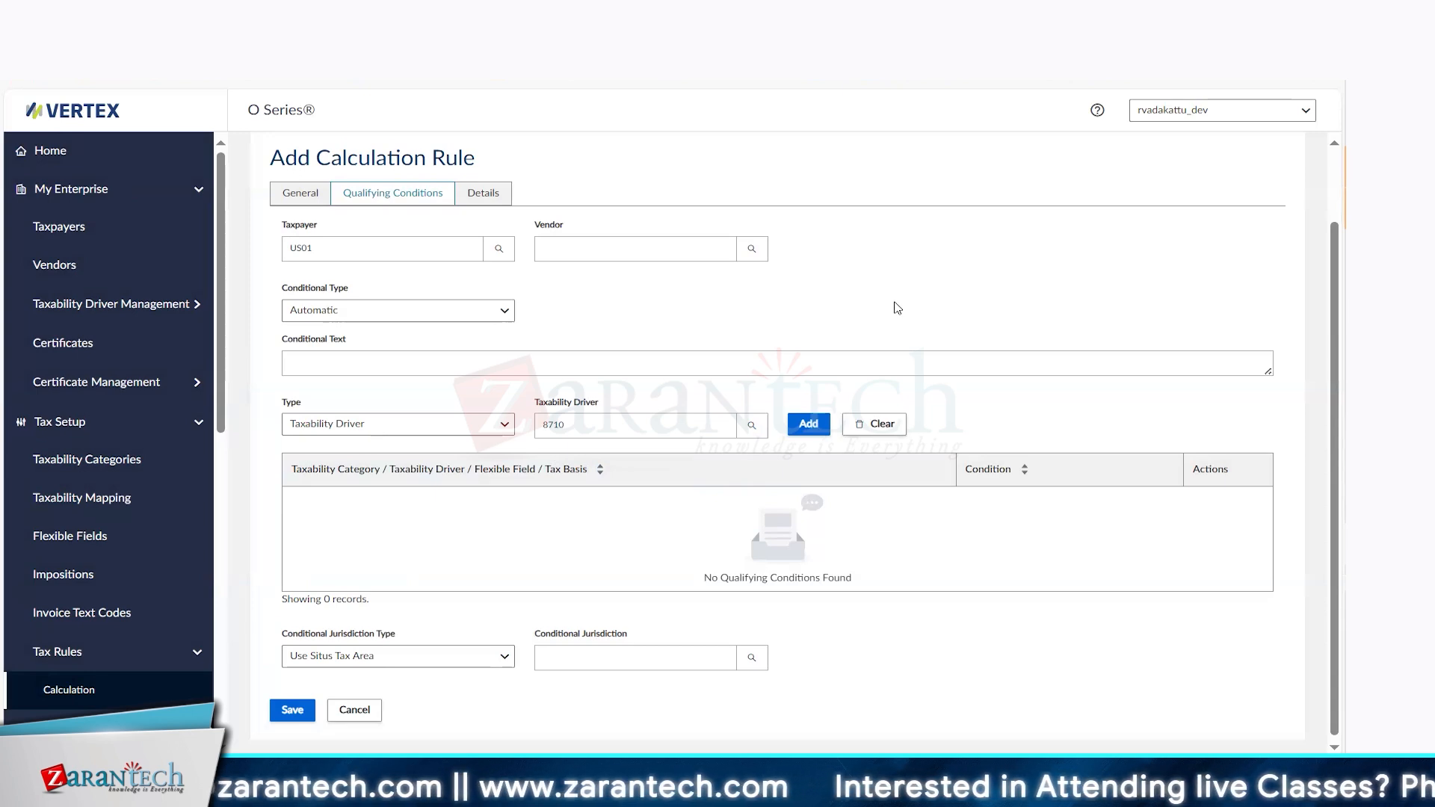
{"action": "left_click", "coordinate": [805, 432]}
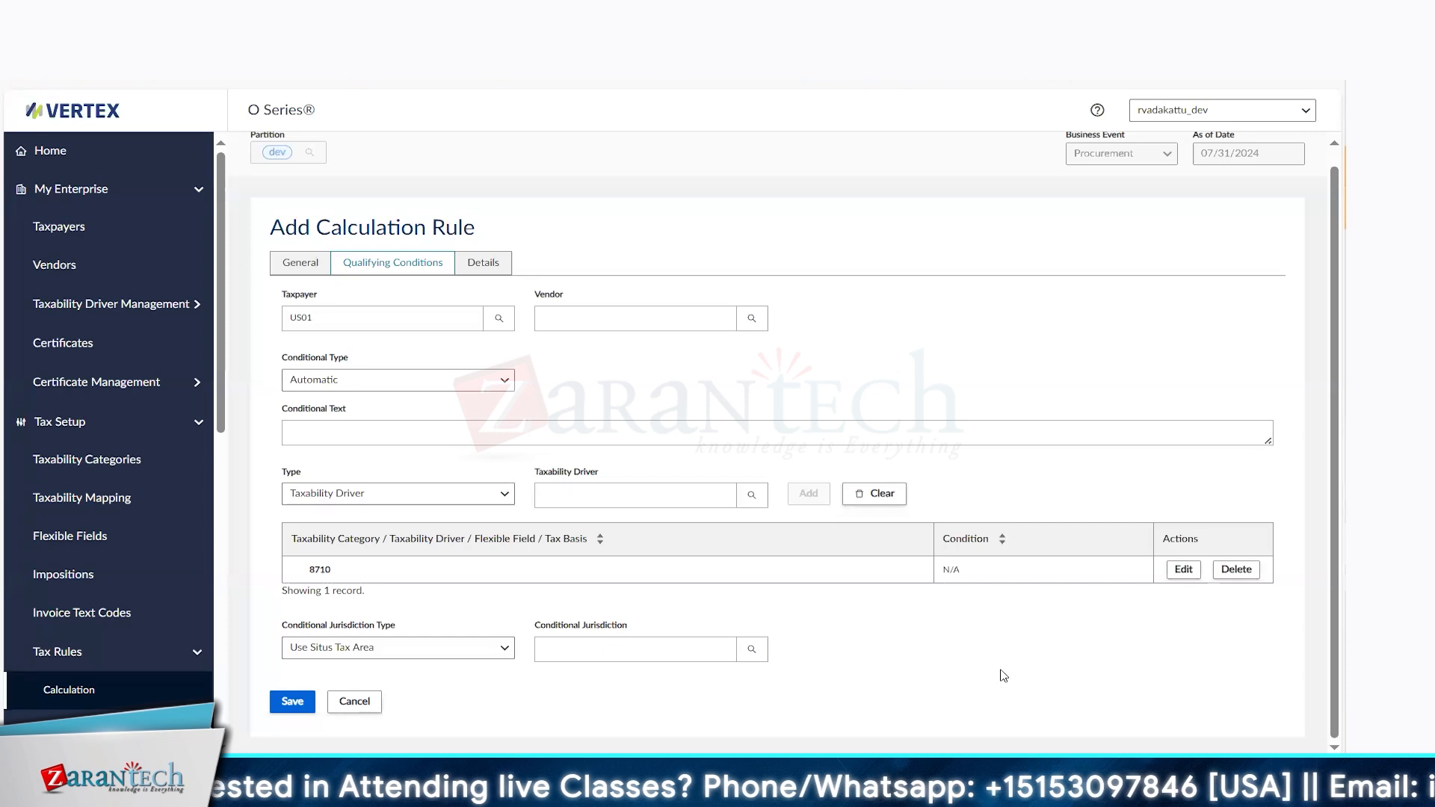
In the rule's details, set the tax types to Sales, Seller Use and Consumer Use
{"action": "left_click", "coordinate": [484, 266]}
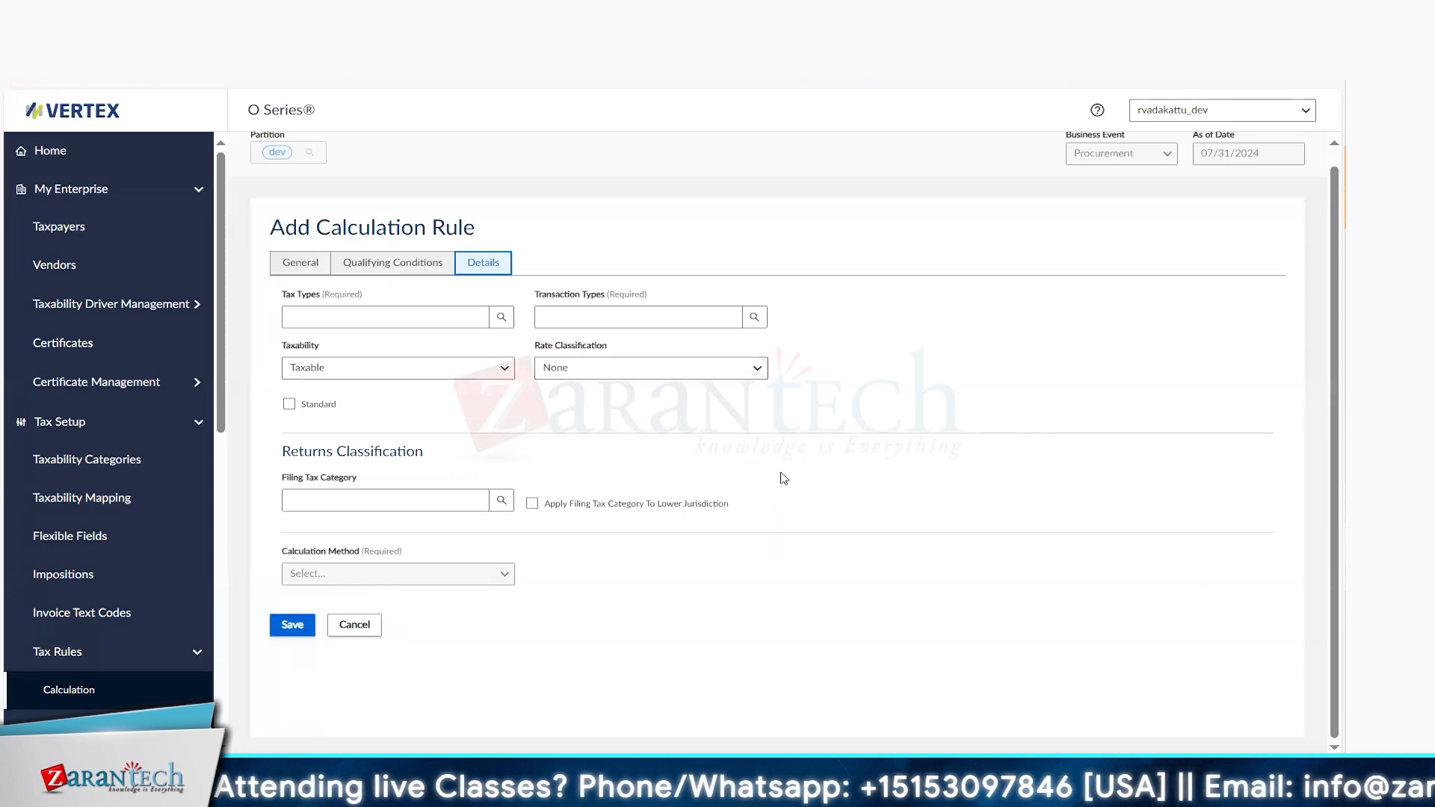
{"action": "left_click", "coordinate": [499, 321]}
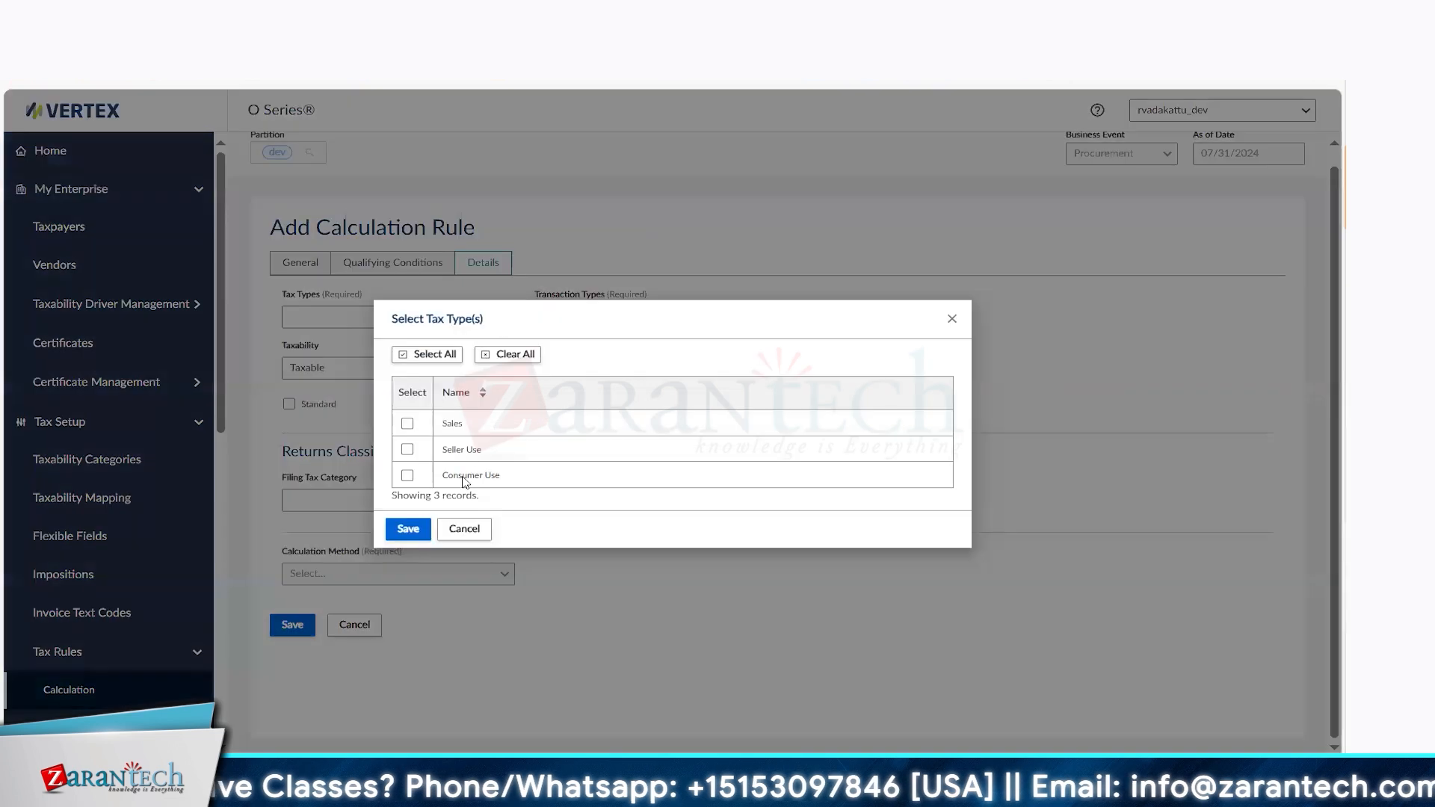
{"action": "left_click", "coordinate": [406, 424]}
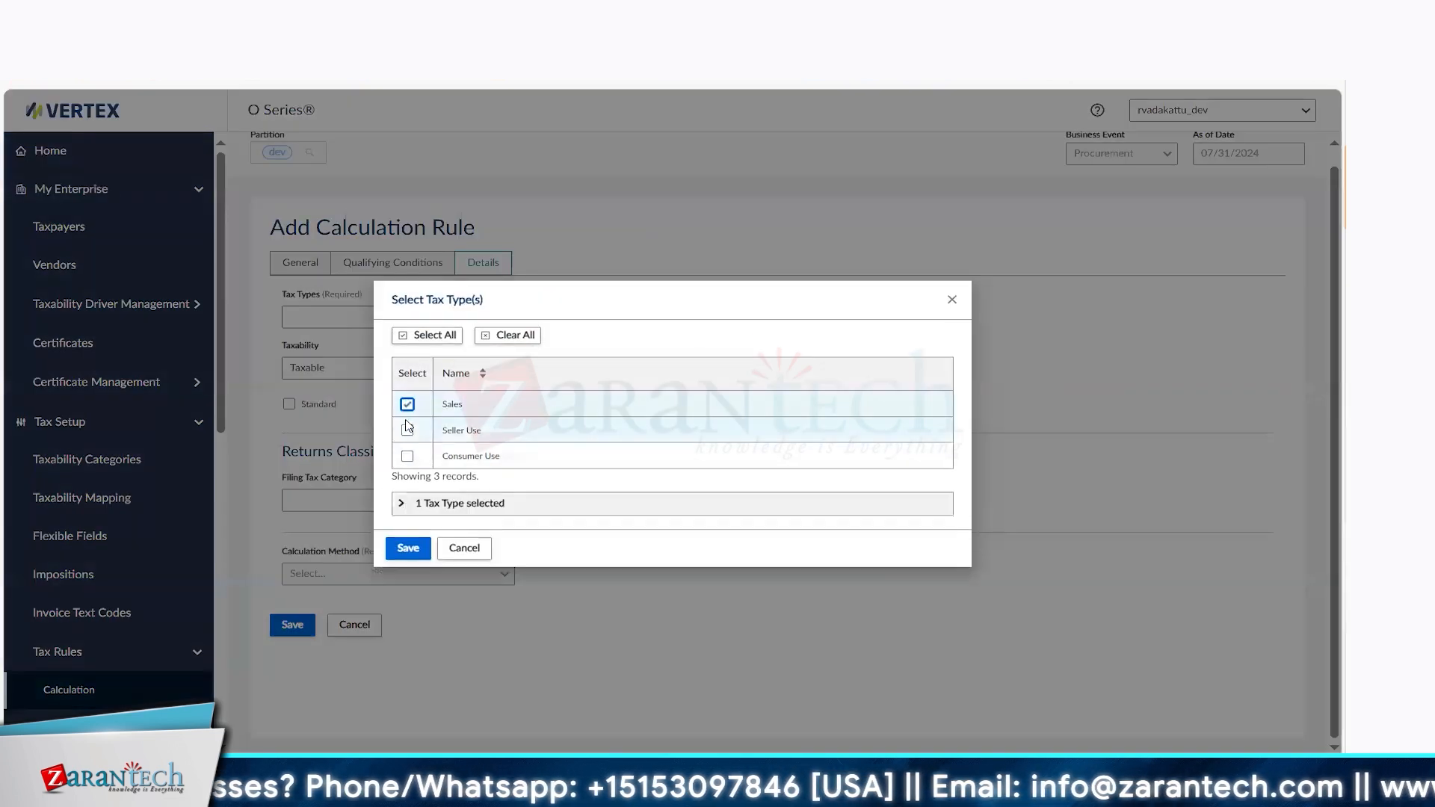
{"action": "left_click", "coordinate": [408, 430]}
{"action": "left_click", "coordinate": [407, 455]}
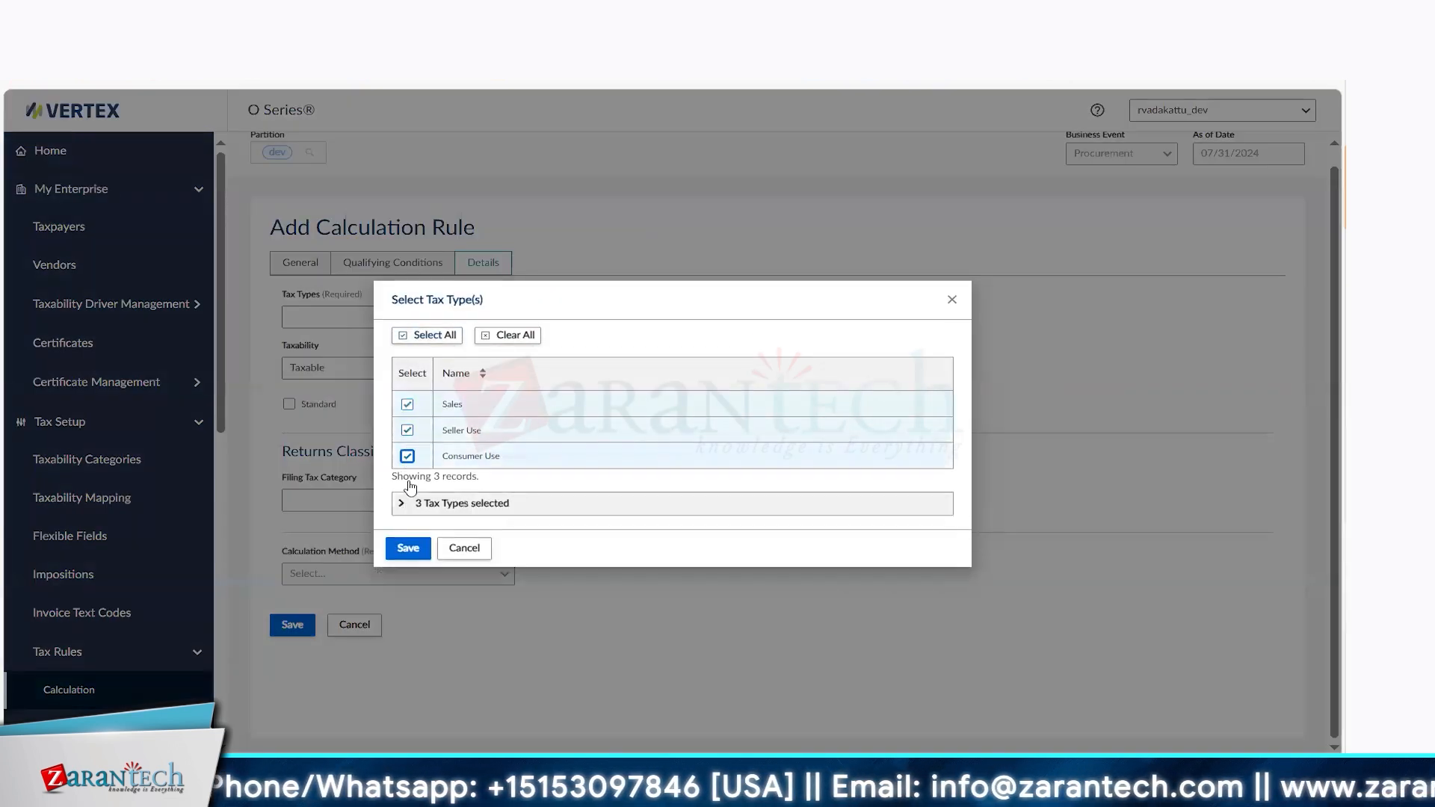
{"action": "left_click", "coordinate": [408, 548]}
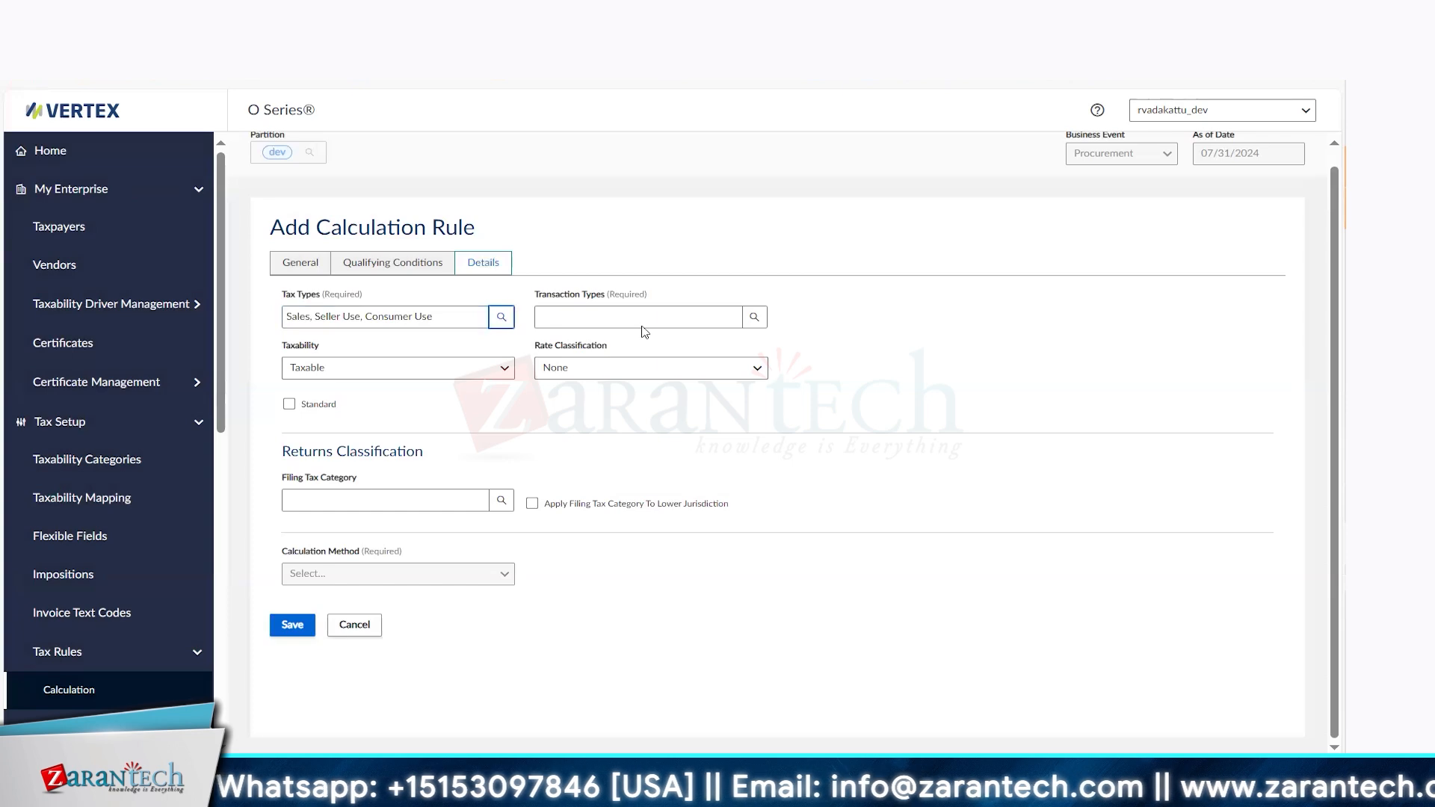
Apply the calculation rule to all available transaction types
{"action": "left_click", "coordinate": [631, 316]}
{"action": "left_click", "coordinate": [756, 321]}
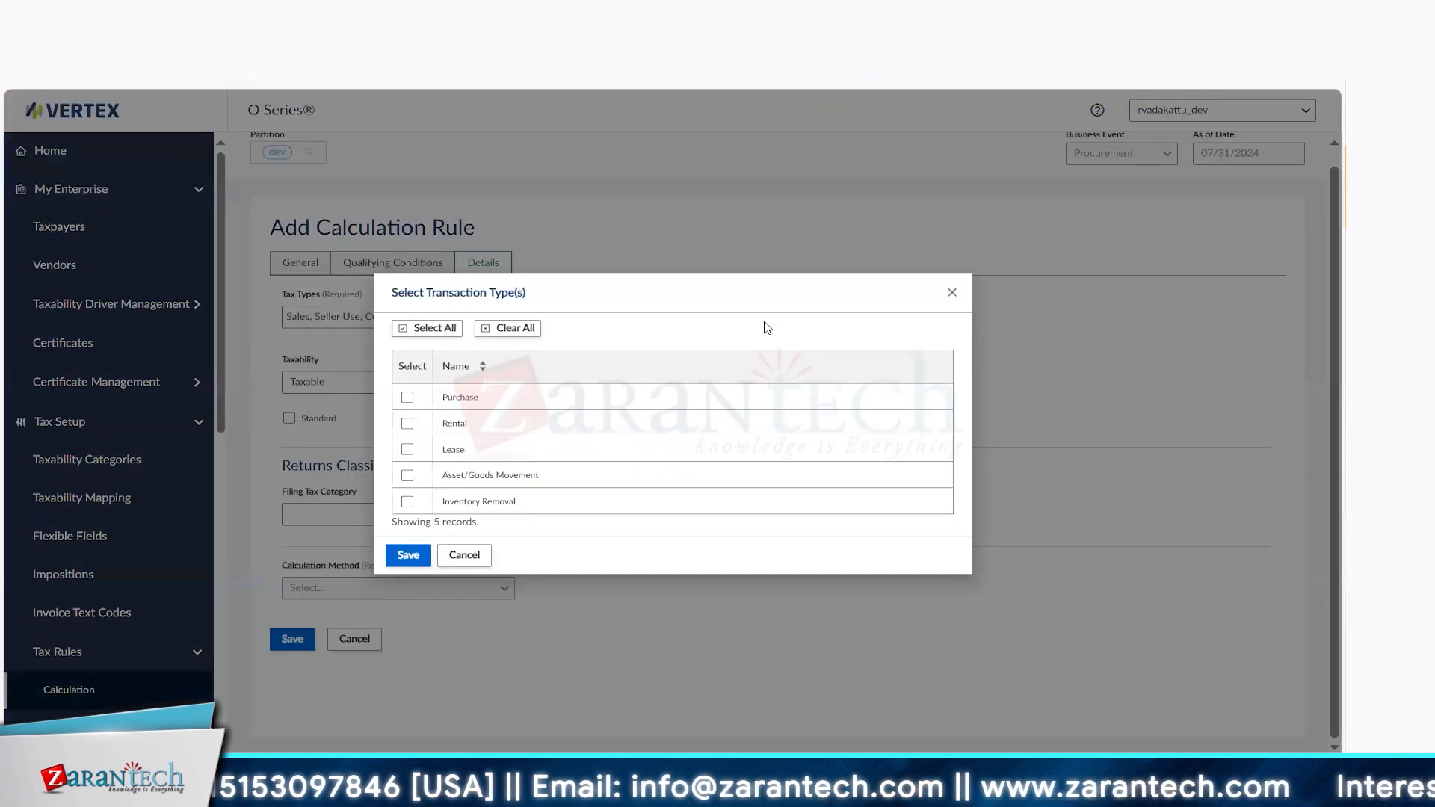
{"action": "left_click", "coordinate": [427, 328]}
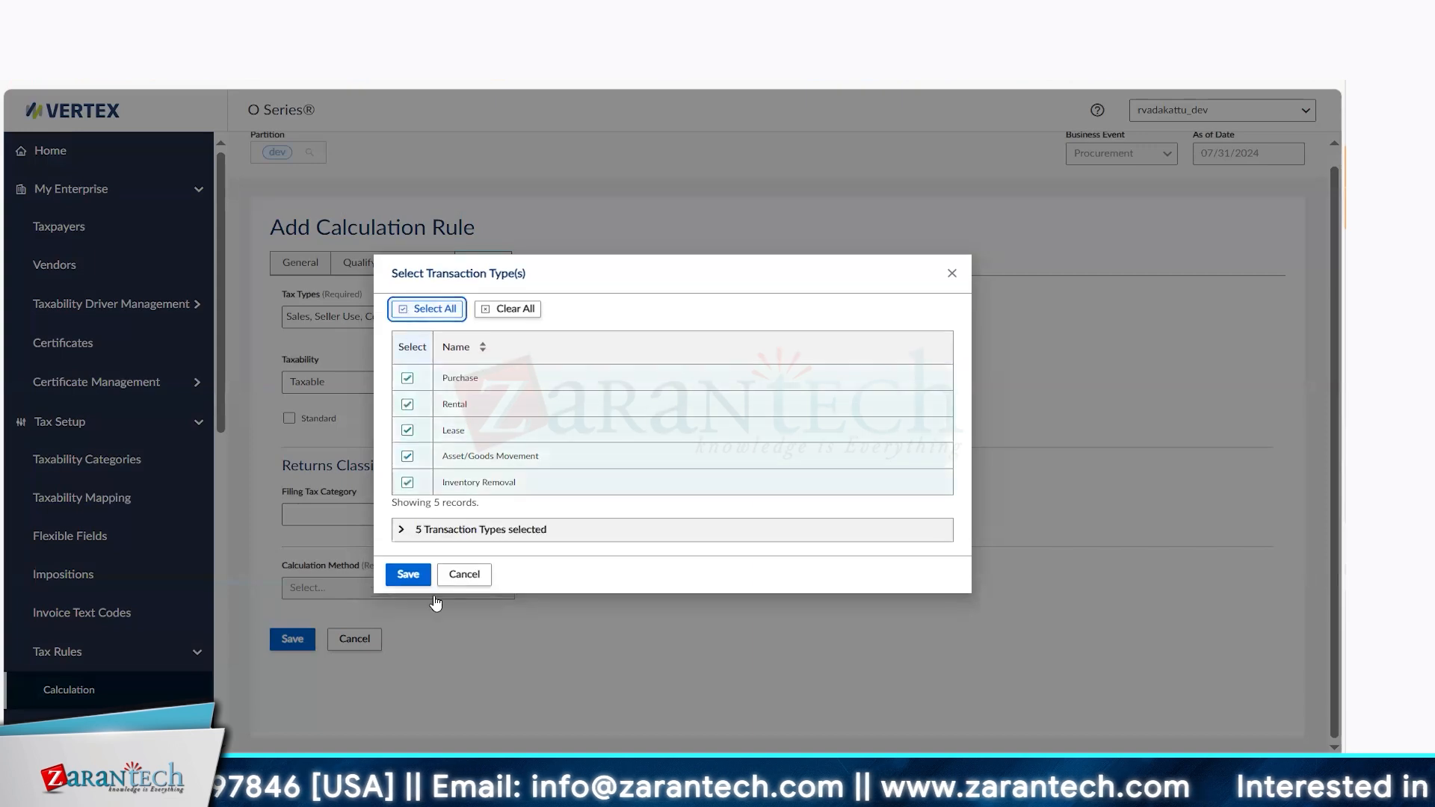
{"action": "left_click", "coordinate": [409, 574]}
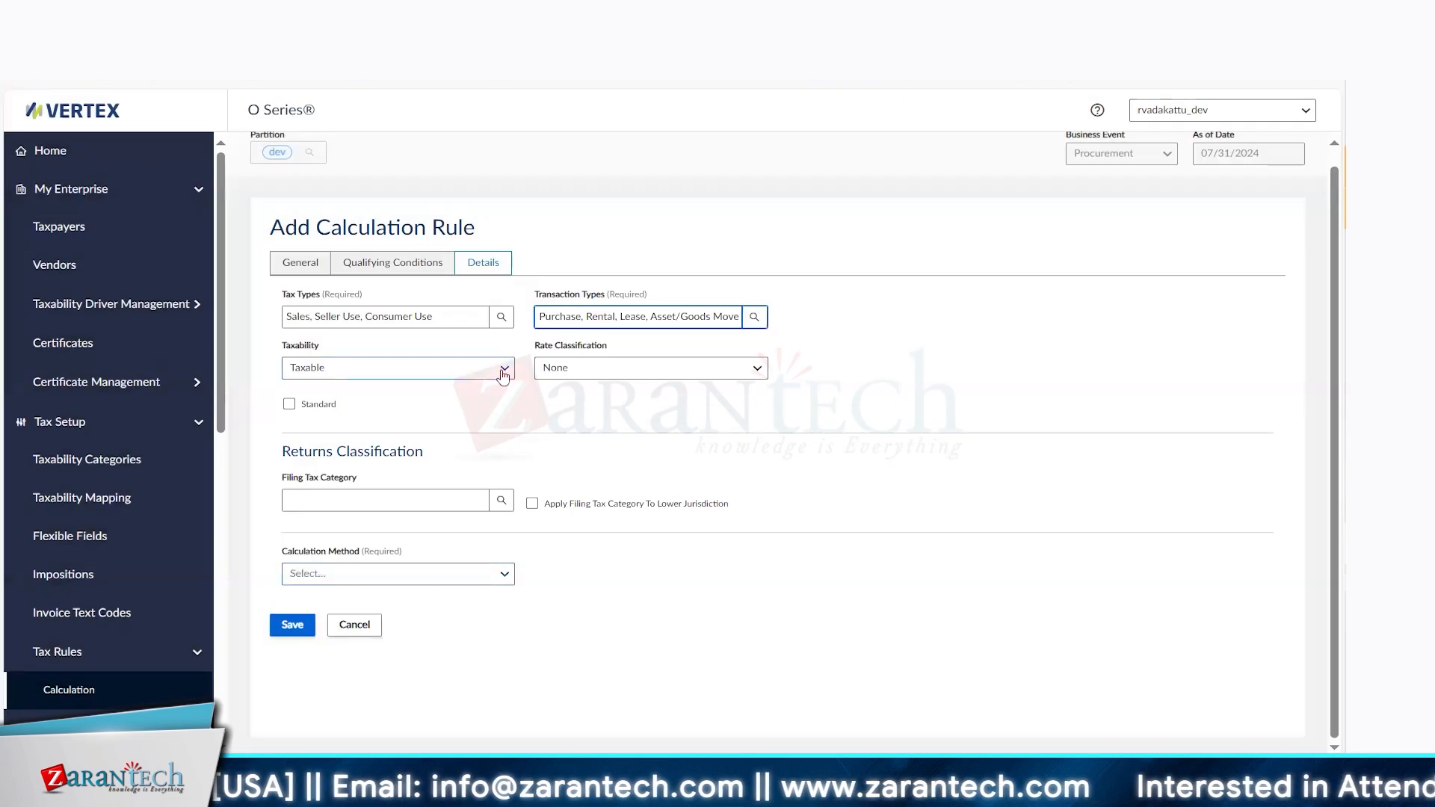
Set the calculation rule's rate classification to User Defined
{"action": "left_click", "coordinate": [734, 371]}
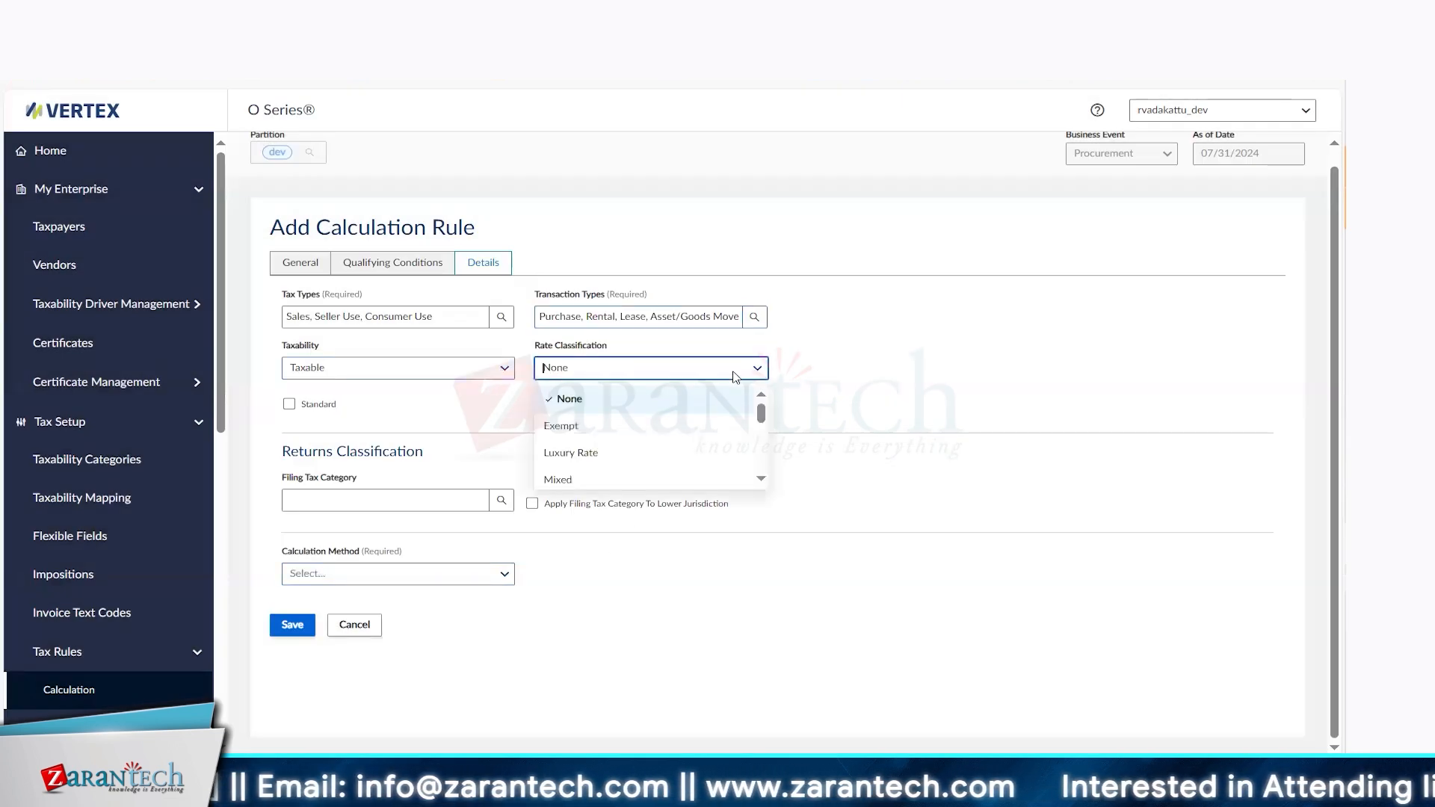
{"action": "left_click", "coordinate": [894, 379]}
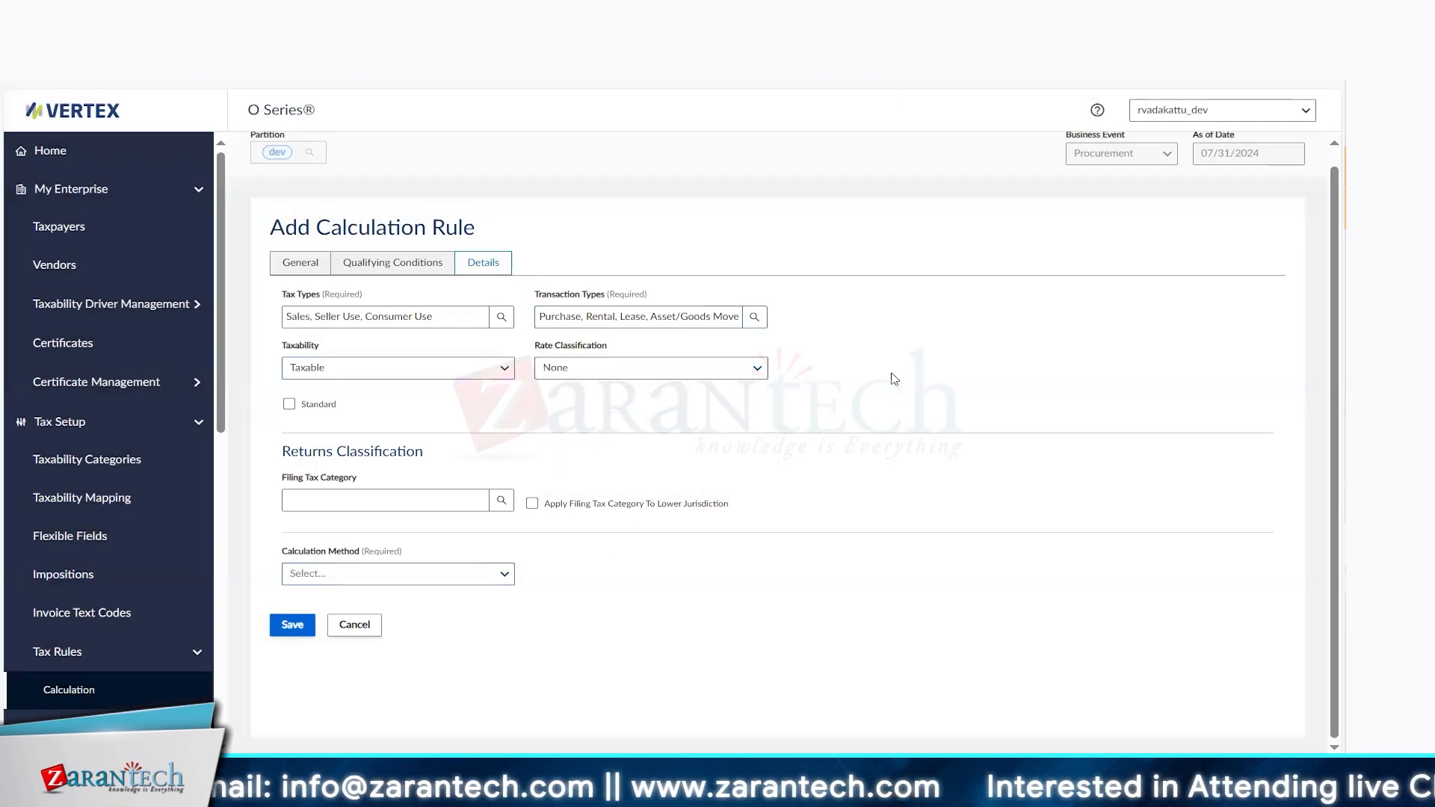
{"action": "left_click", "coordinate": [755, 370]}
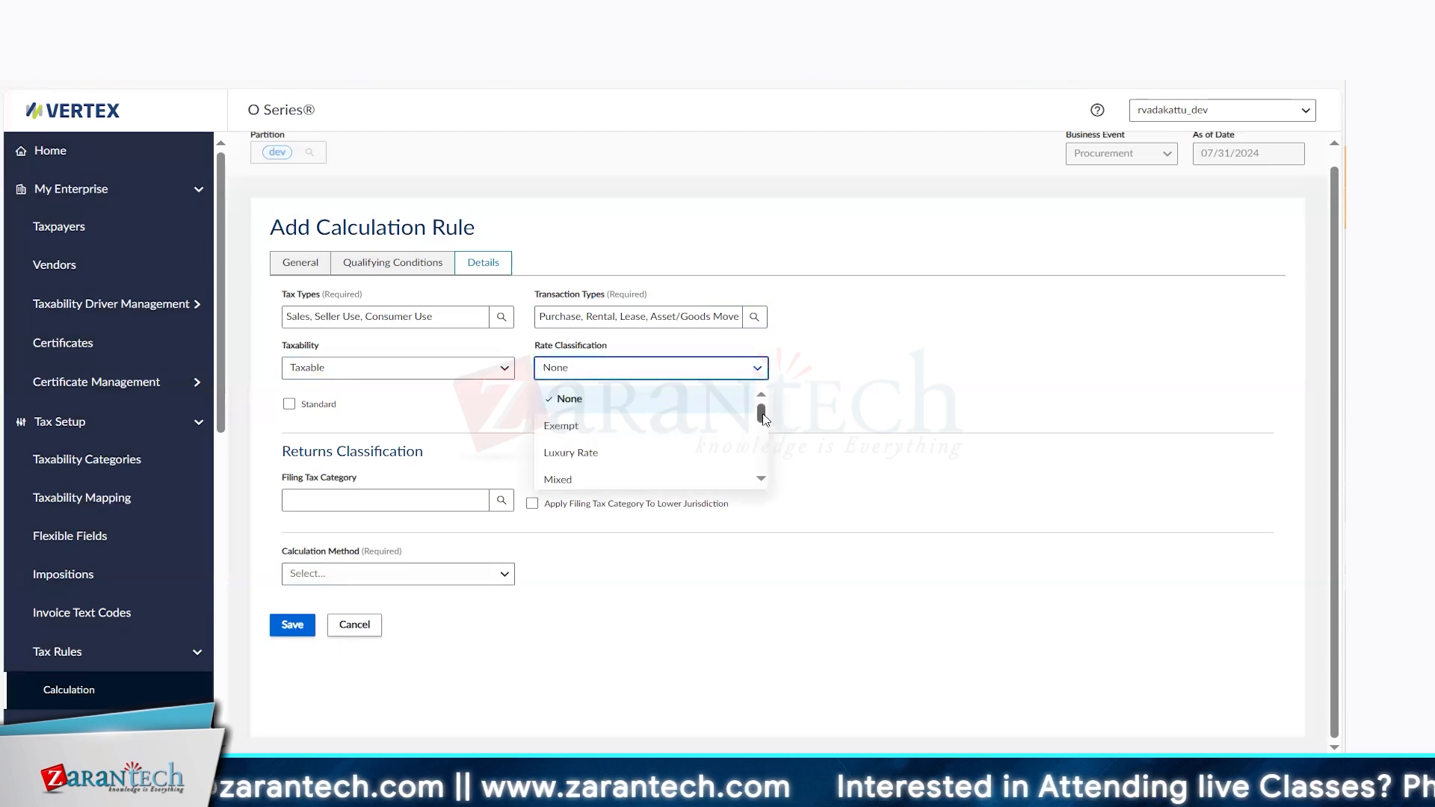
{"action": "left_click_drag", "start_coordinate": [764, 416], "coordinate": [766, 473]}
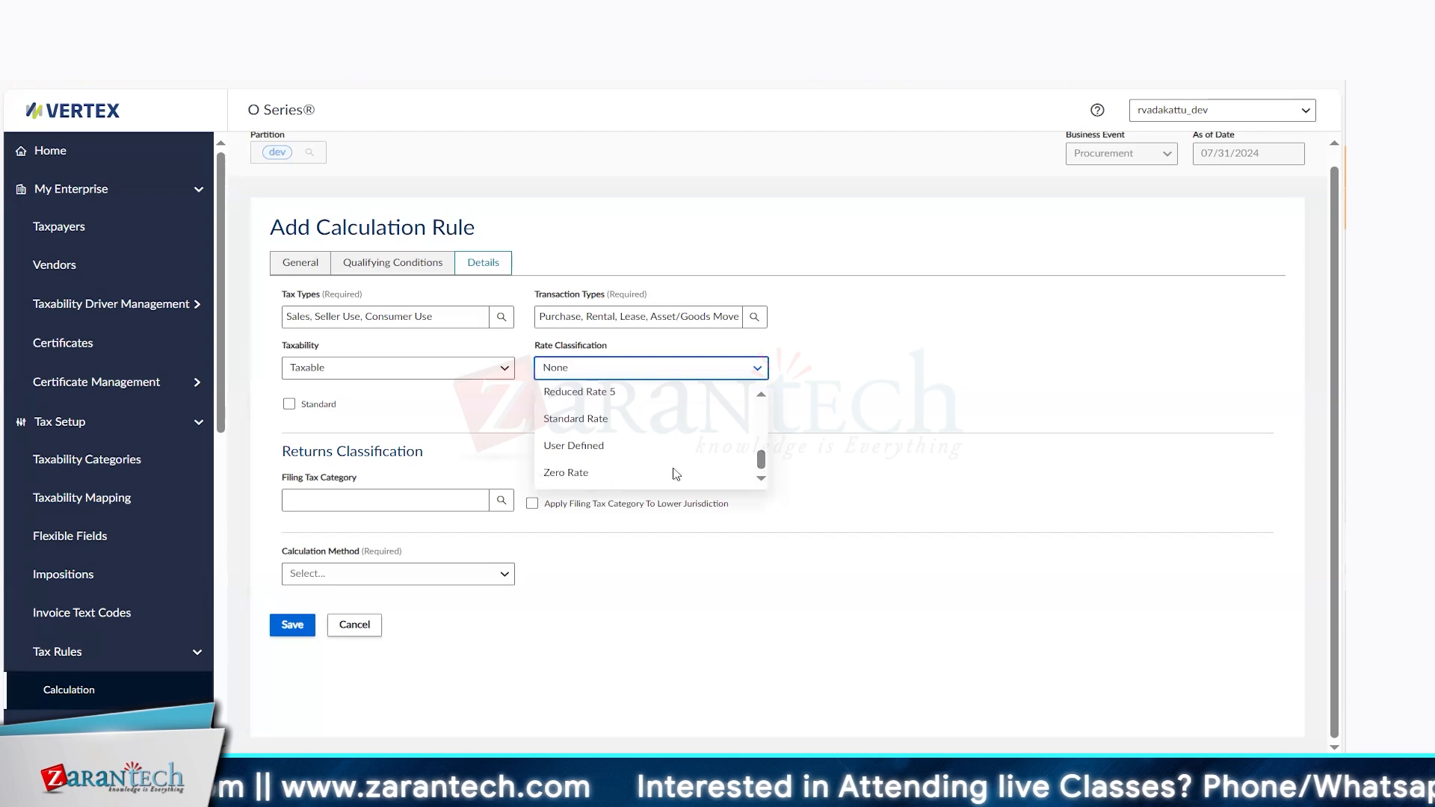
{"action": "left_click", "coordinate": [612, 449]}
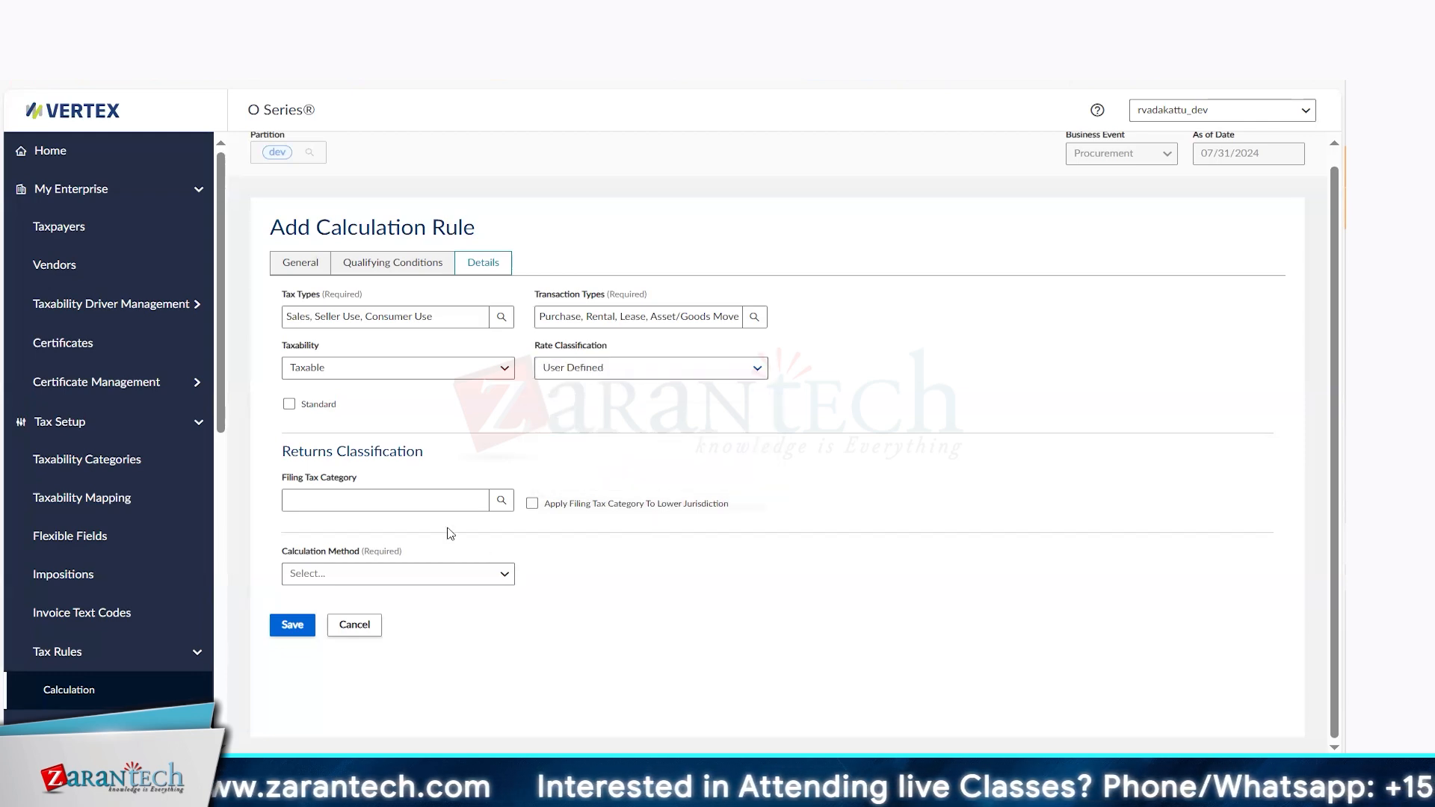
Choose Single Rate as the rule's calculation method
{"action": "left_click", "coordinate": [500, 510]}
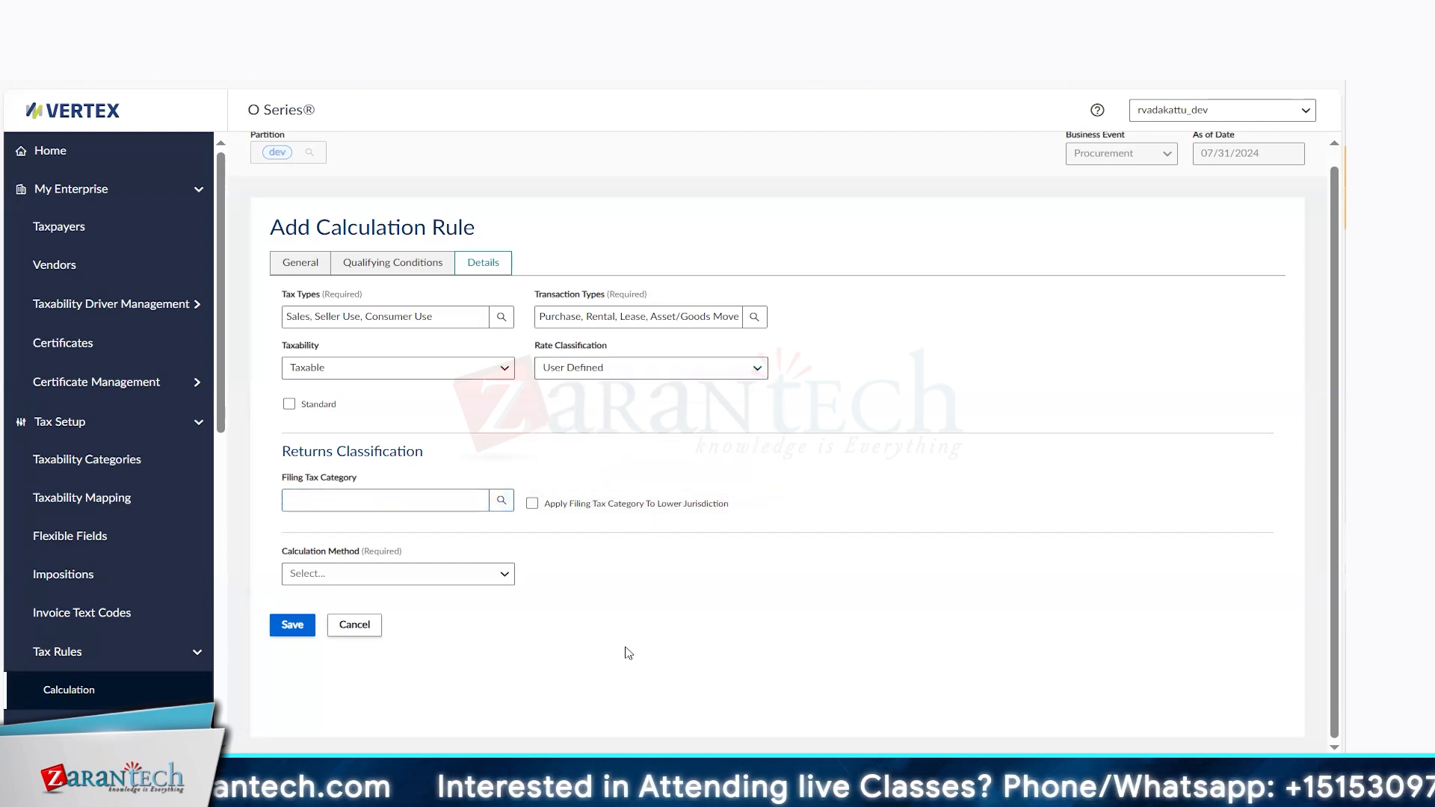
{"action": "left_click", "coordinate": [502, 579]}
{"action": "left_click", "coordinate": [469, 605]}
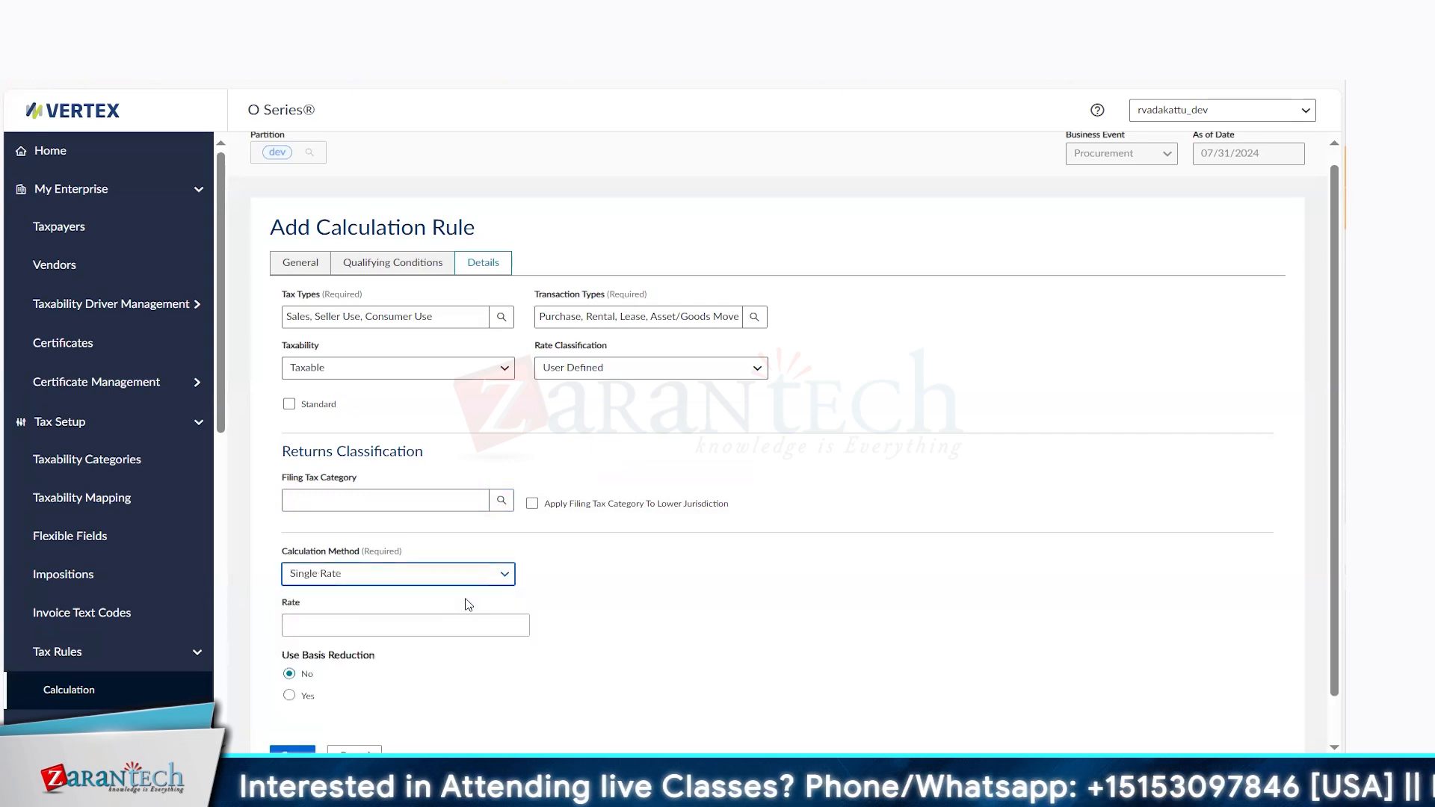
{"action": "left_click", "coordinate": [736, 661]}
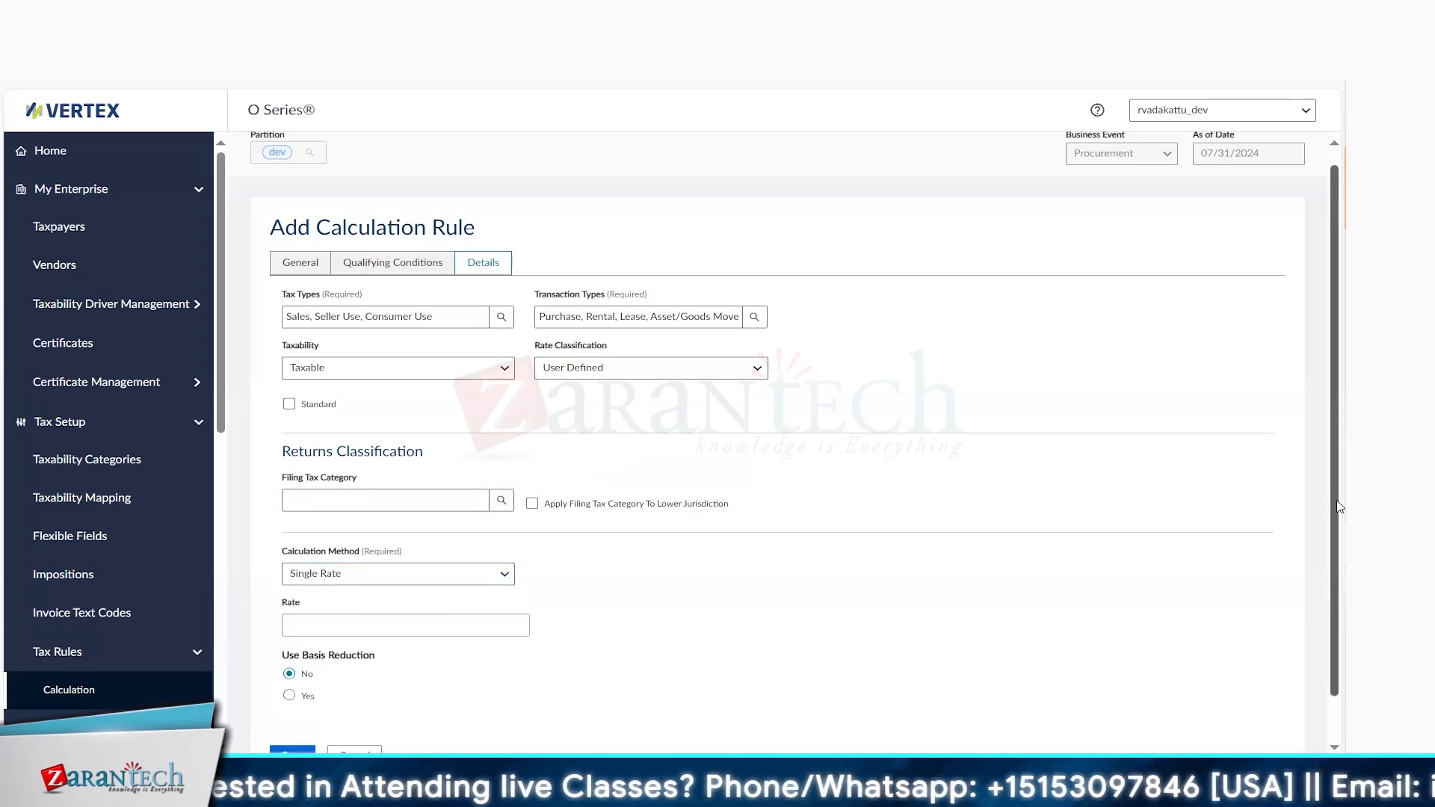
Enter a rate of 4.2 for the calculation rule and save the rule
{"action": "scroll", "coordinate": [1323, 561], "scroll_direction": "down", "scroll_amount": 1}
{"action": "left_click", "coordinate": [431, 577]}
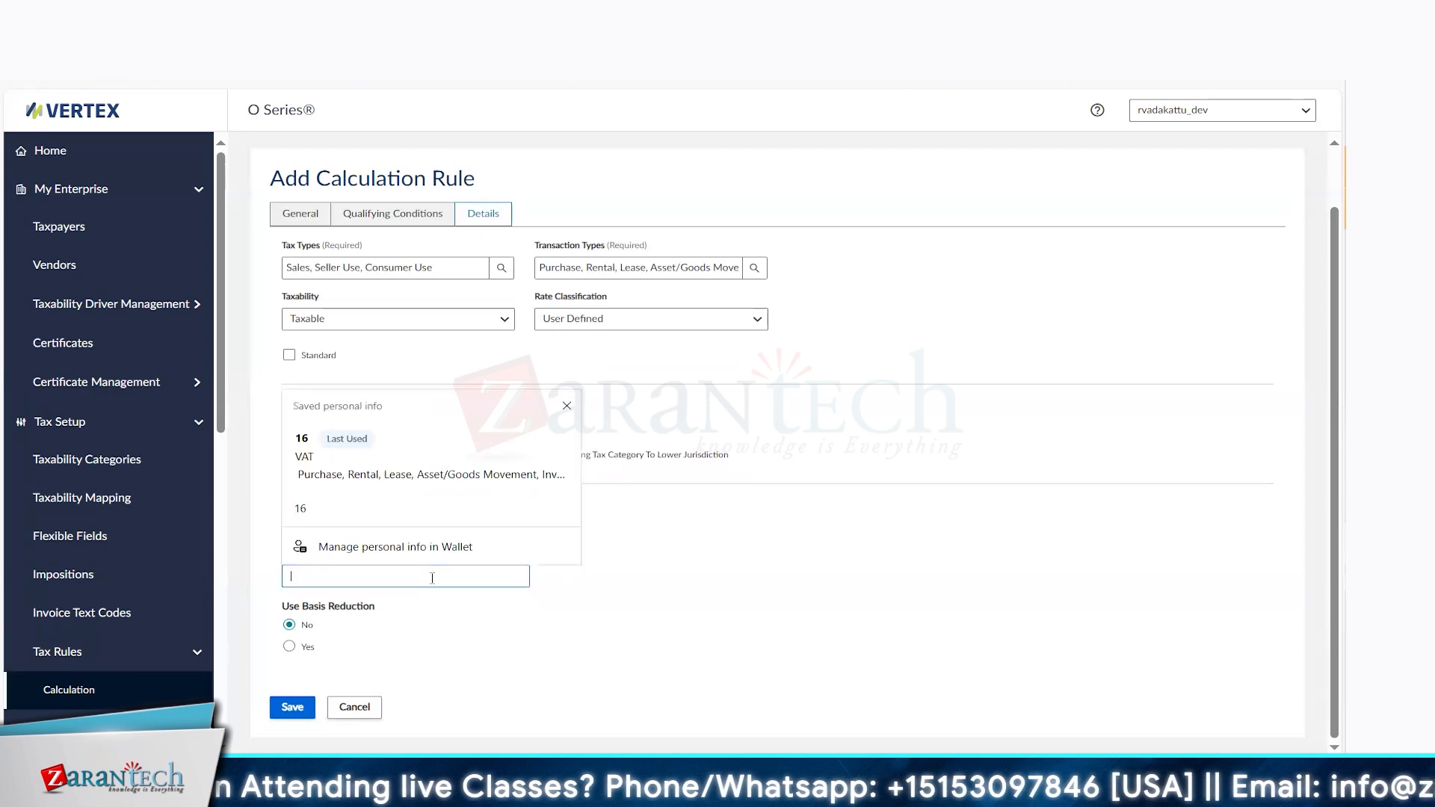
{"action": "type", "text": "12"}
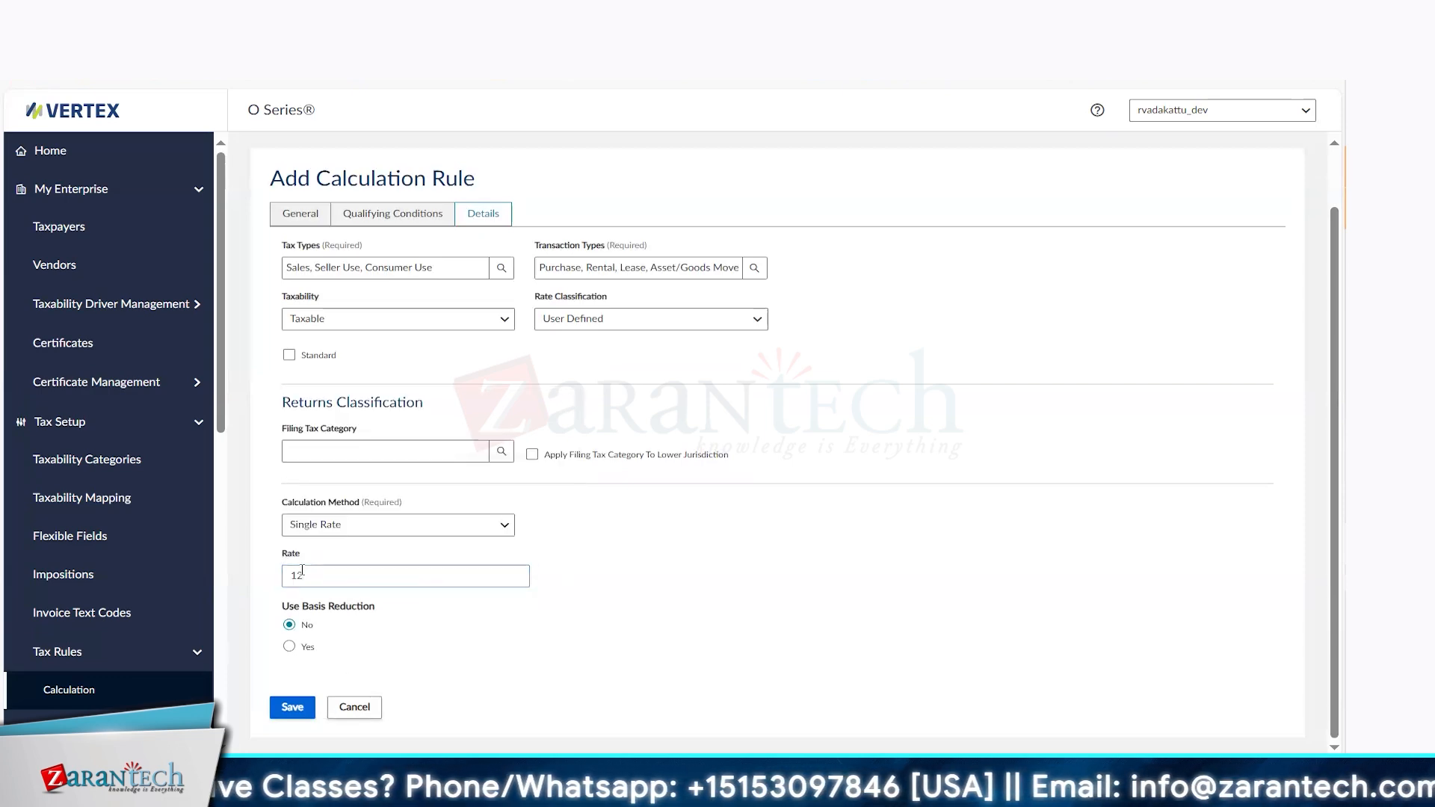
{"action": "left_click_drag", "start_coordinate": [307, 575], "coordinate": [269, 581]}
{"action": "type", "text": "4"}
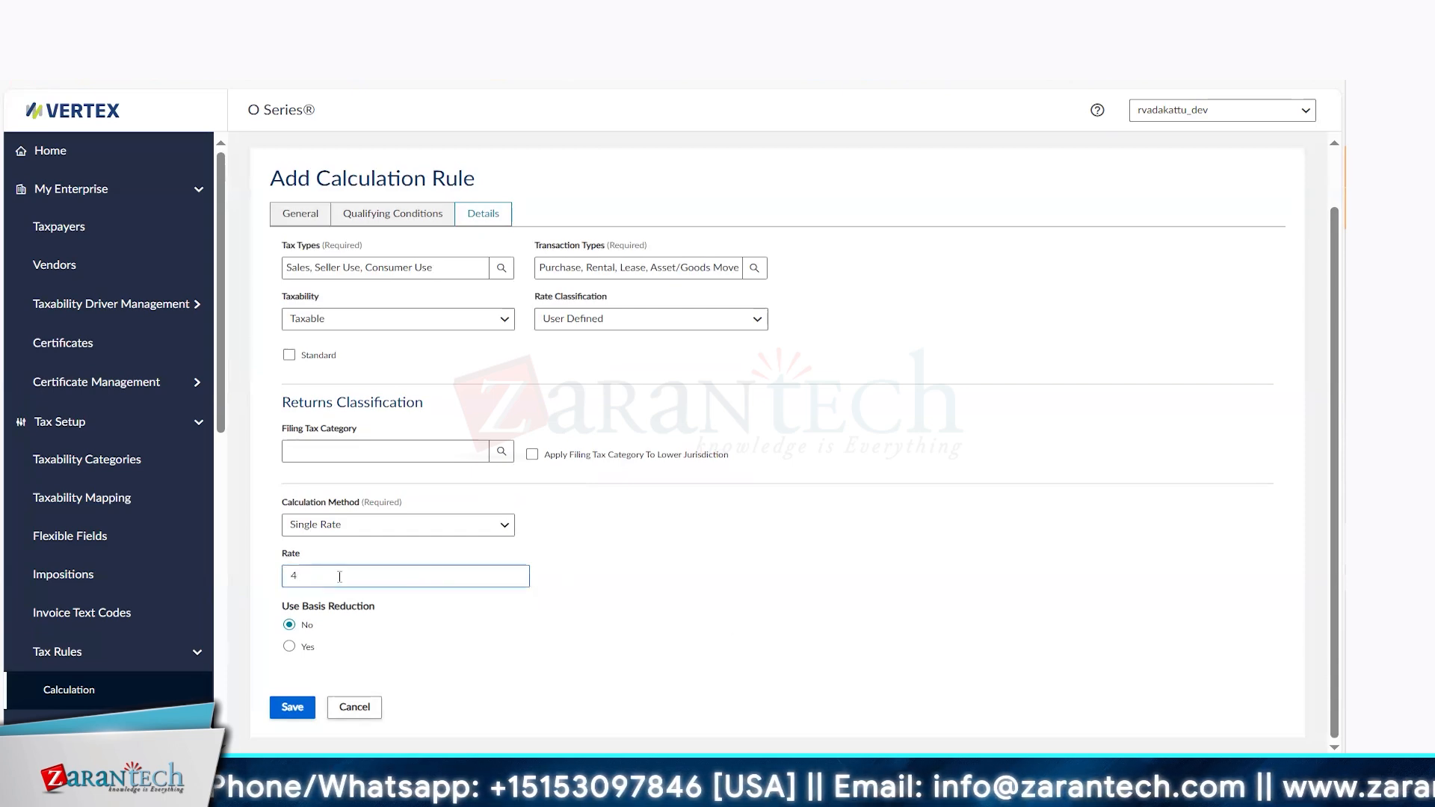
{"action": "left_click_drag", "start_coordinate": [303, 576], "coordinate": [278, 581]}
{"action": "type", "text": "4"}
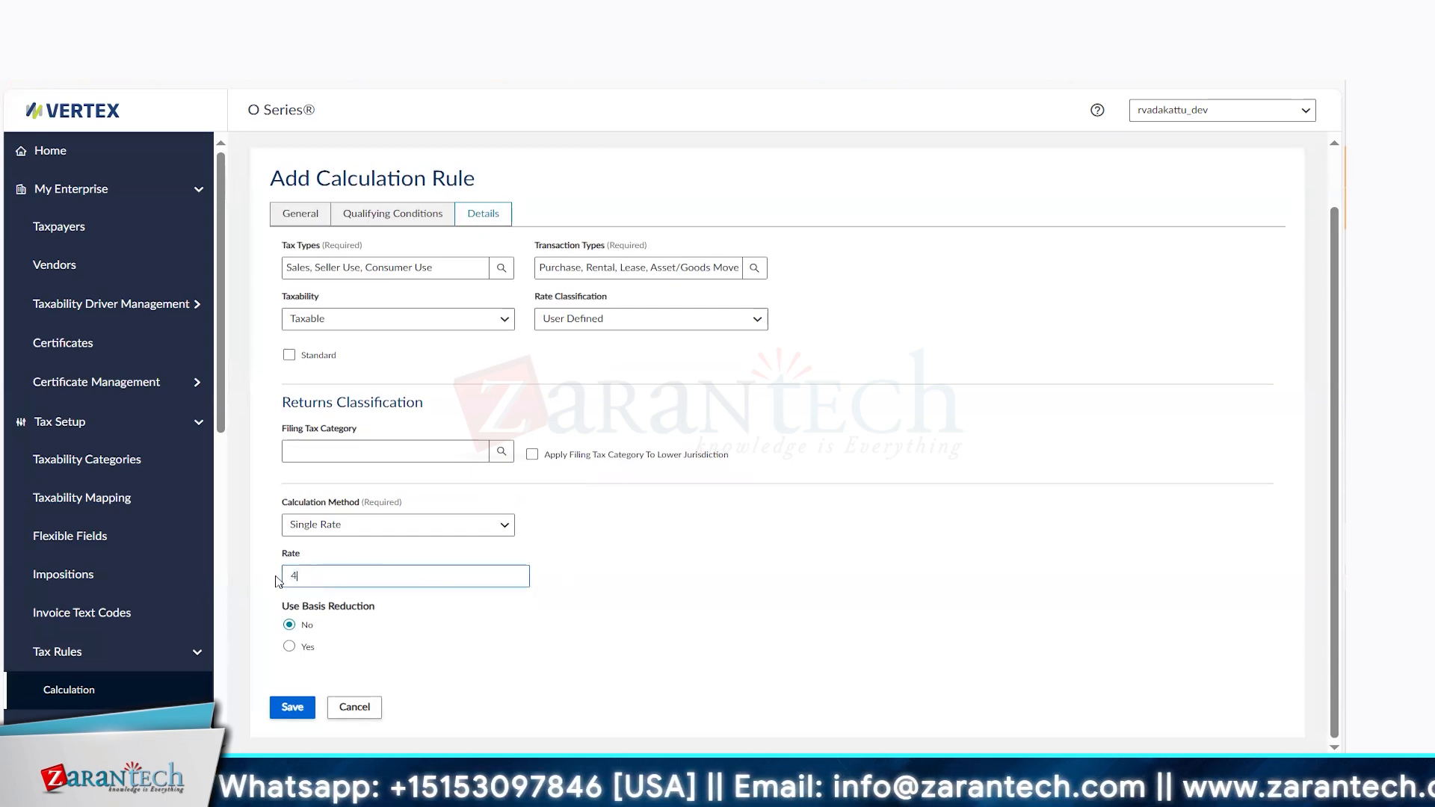
{"action": "type", "text": ".2"}
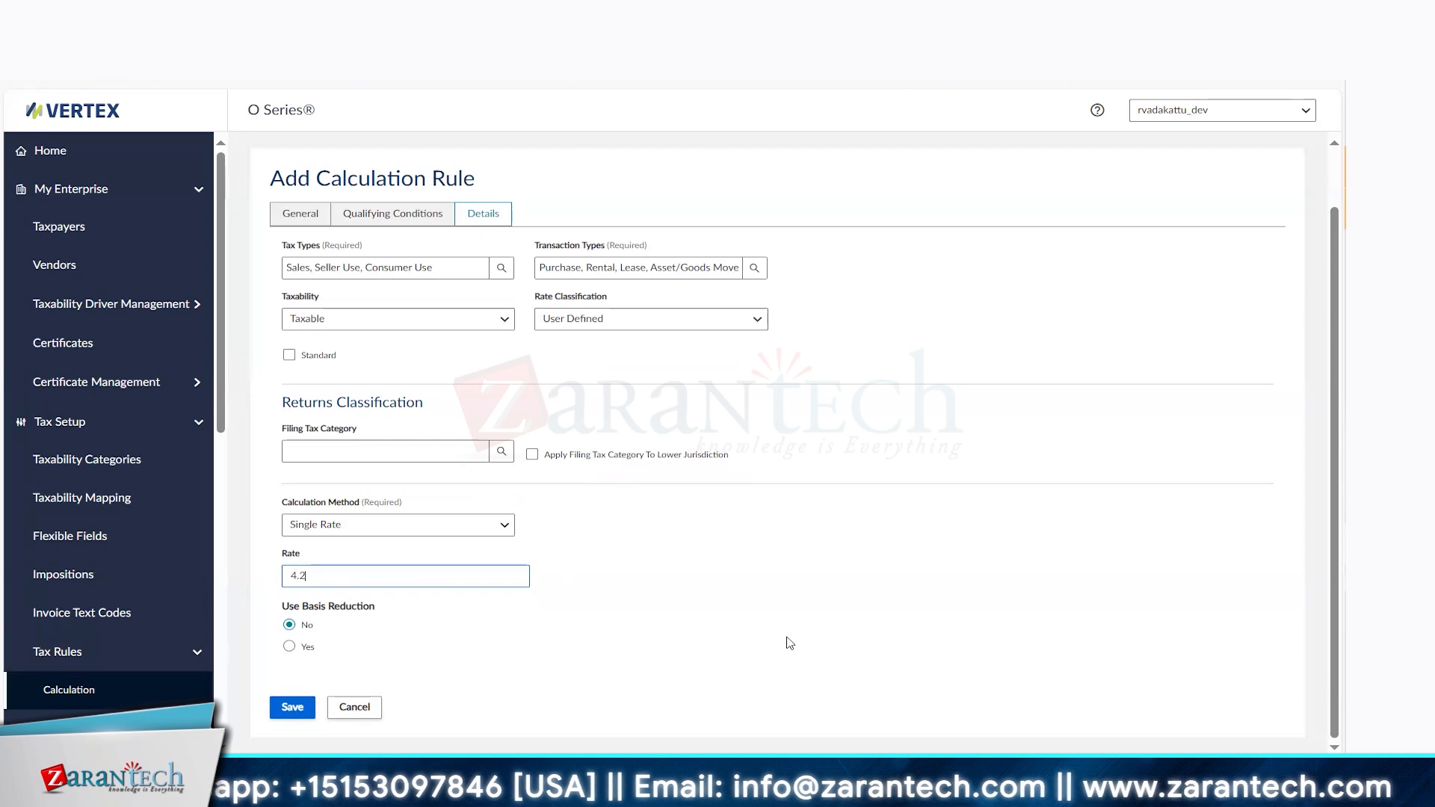
{"action": "left_click", "coordinate": [790, 643]}
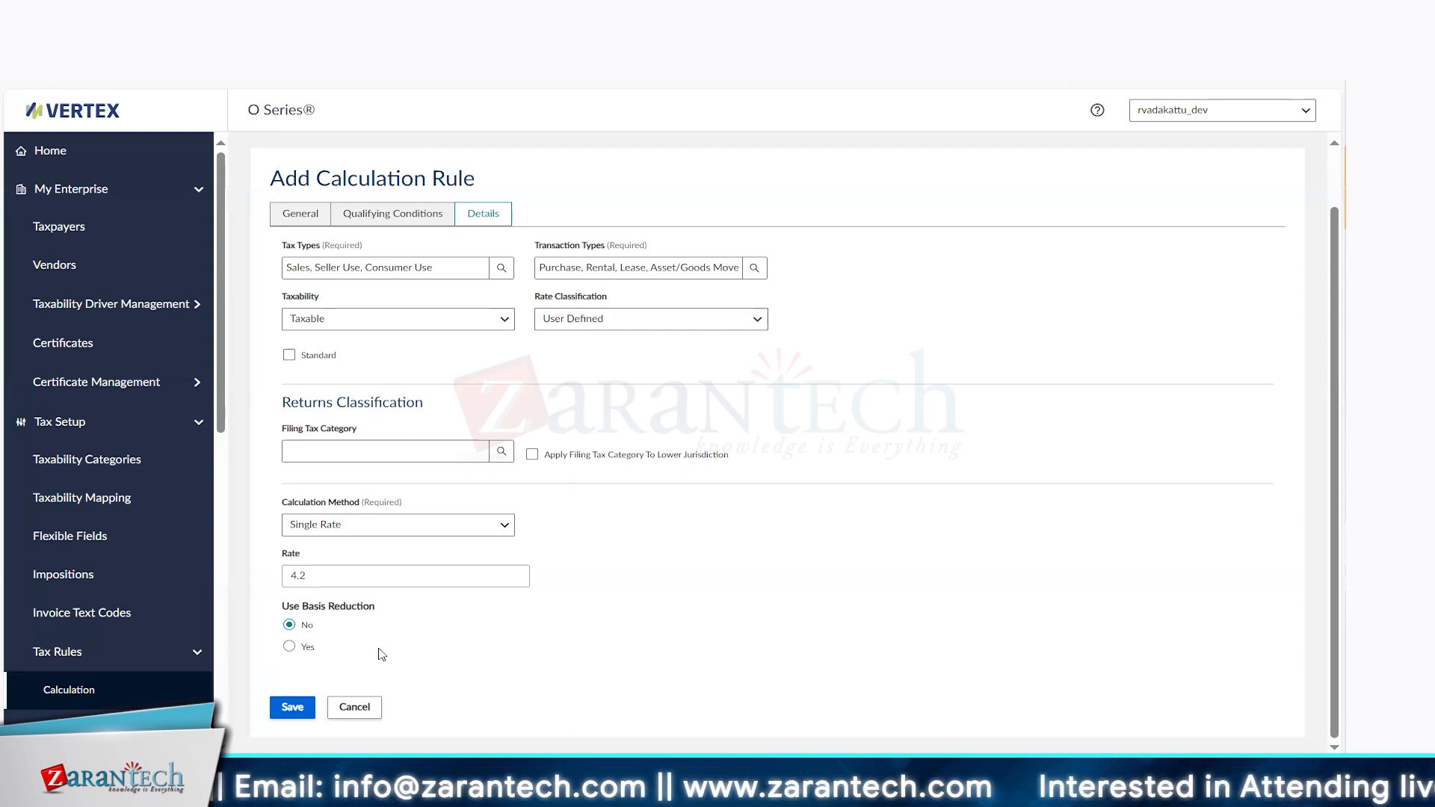
{"action": "left_click", "coordinate": [292, 708]}
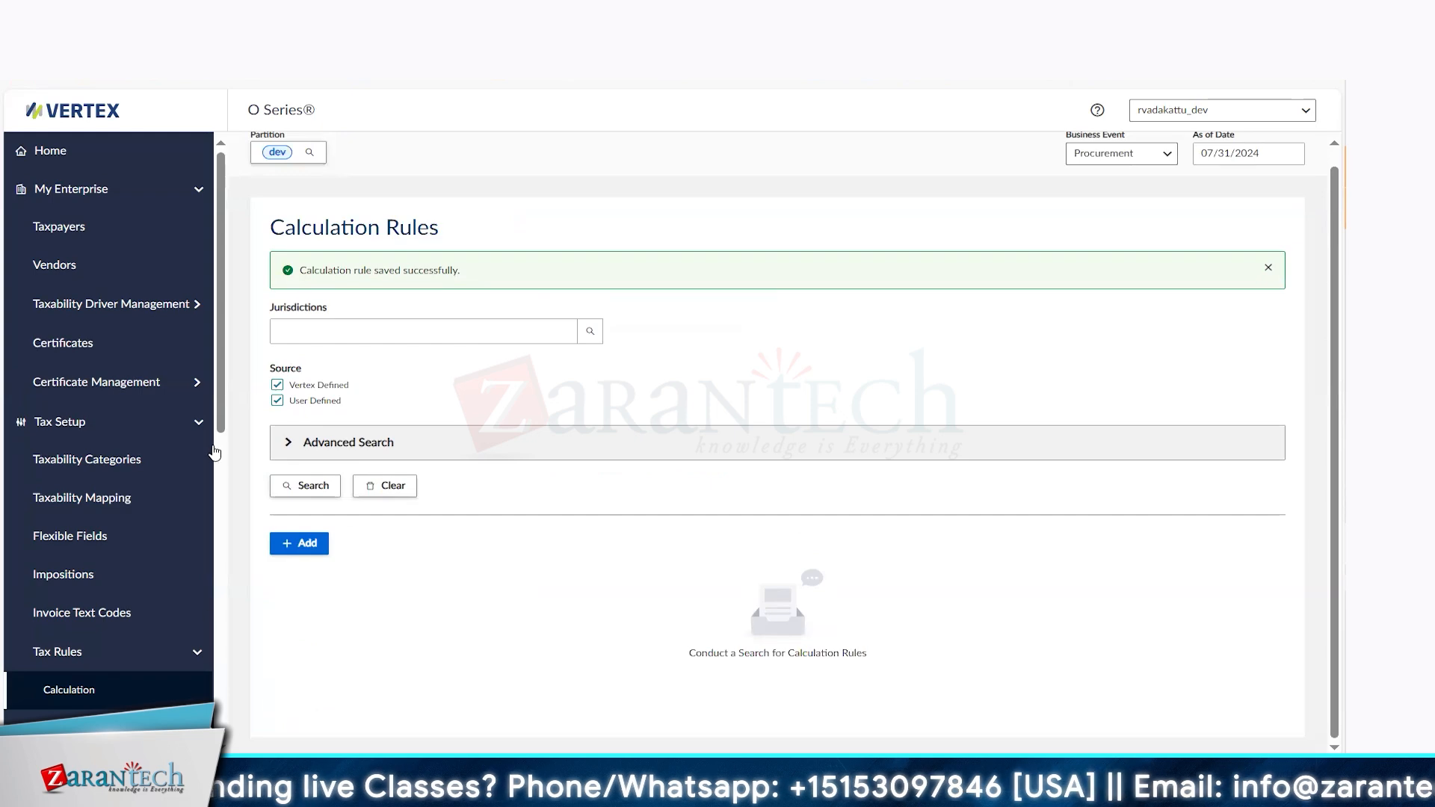
Open the Single Transaction page of the Transaction Tester
{"action": "left_click_drag", "start_coordinate": [222, 427], "coordinate": [237, 738]}
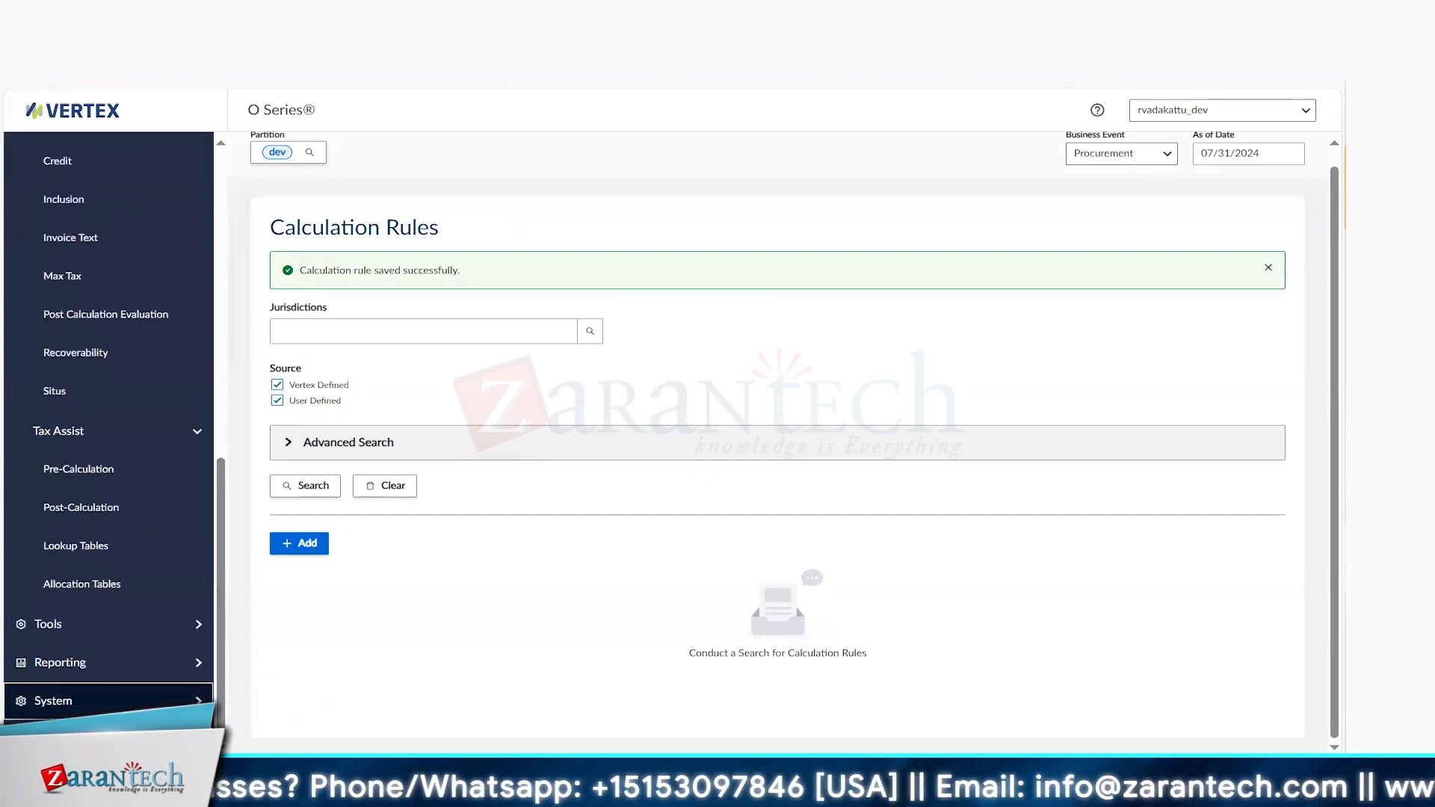
{"action": "left_click", "coordinate": [169, 626]}
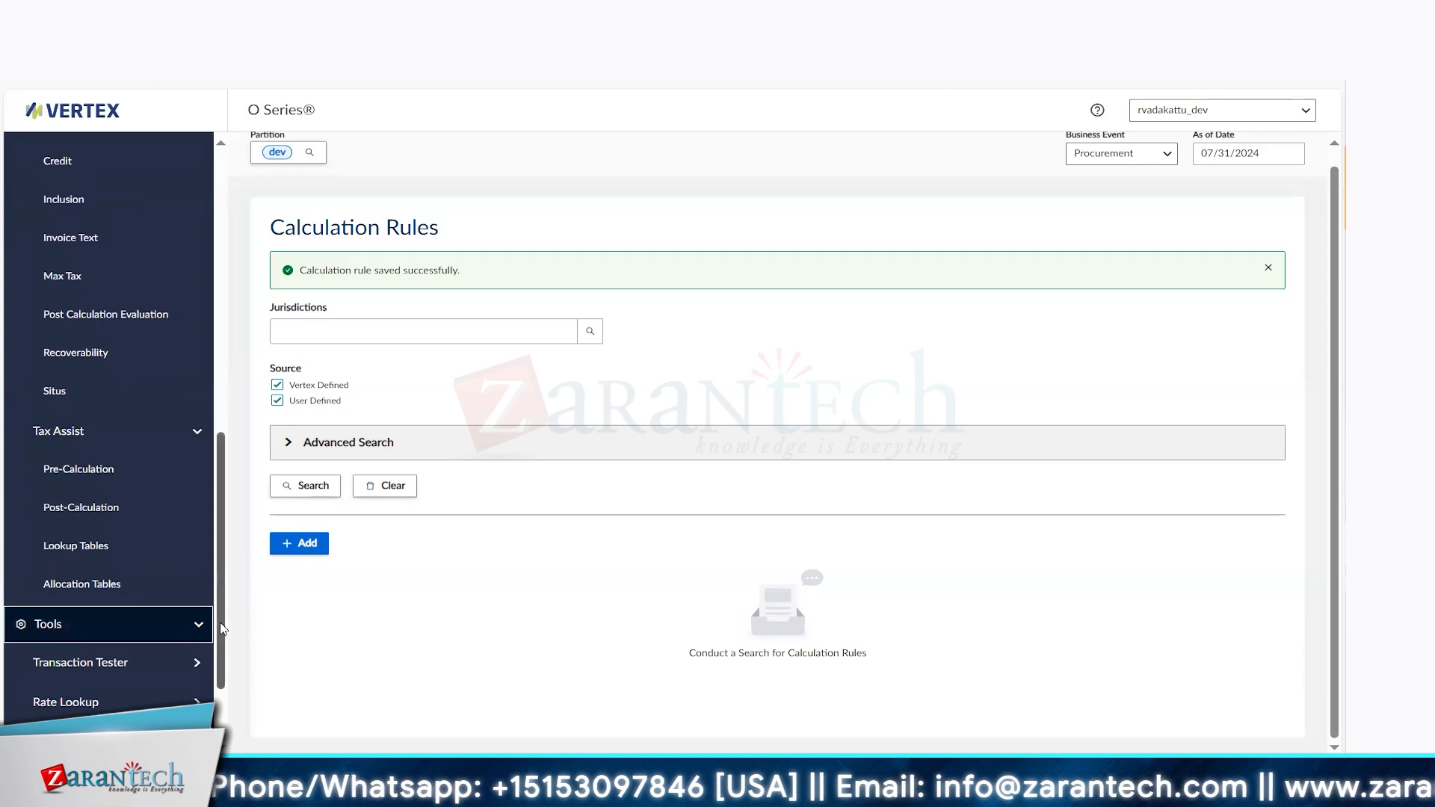
{"action": "scroll", "coordinate": [168, 617], "scroll_direction": "down", "scroll_amount": 2}
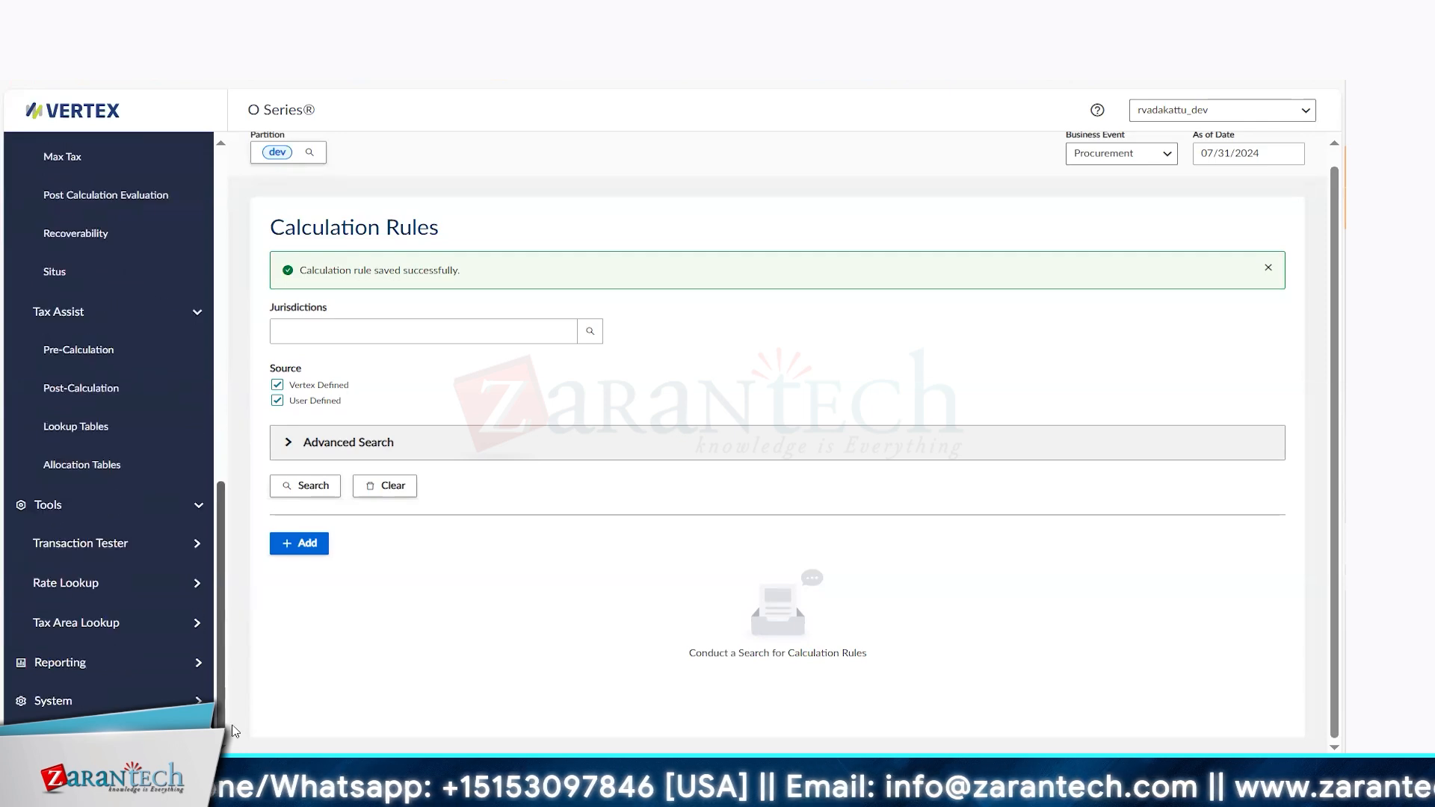
{"action": "left_click", "coordinate": [159, 551]}
{"action": "left_click", "coordinate": [118, 589]}
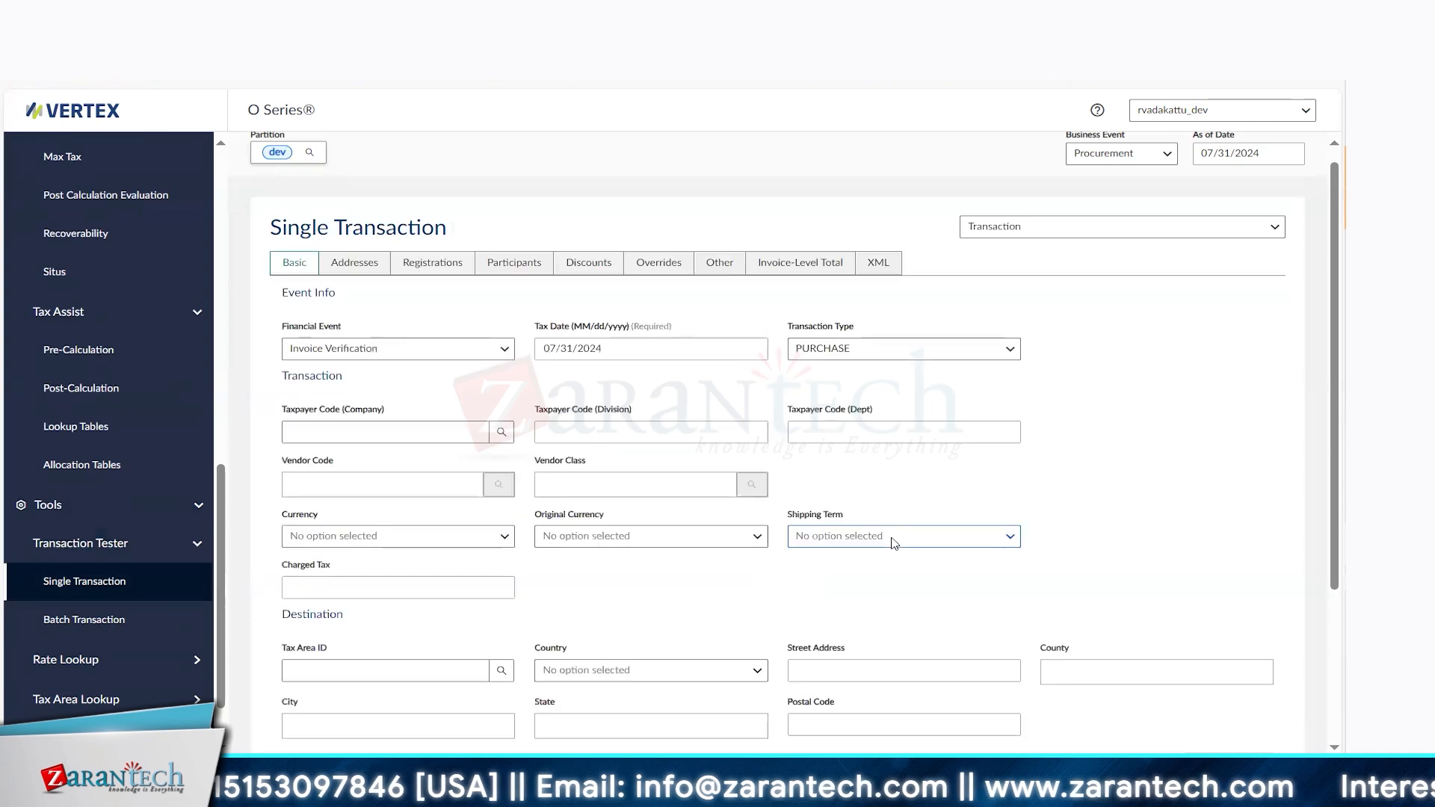
Set the test transaction's financial event to Purchase Order, with PURCHASE as the transaction type
{"action": "left_click", "coordinate": [506, 355]}
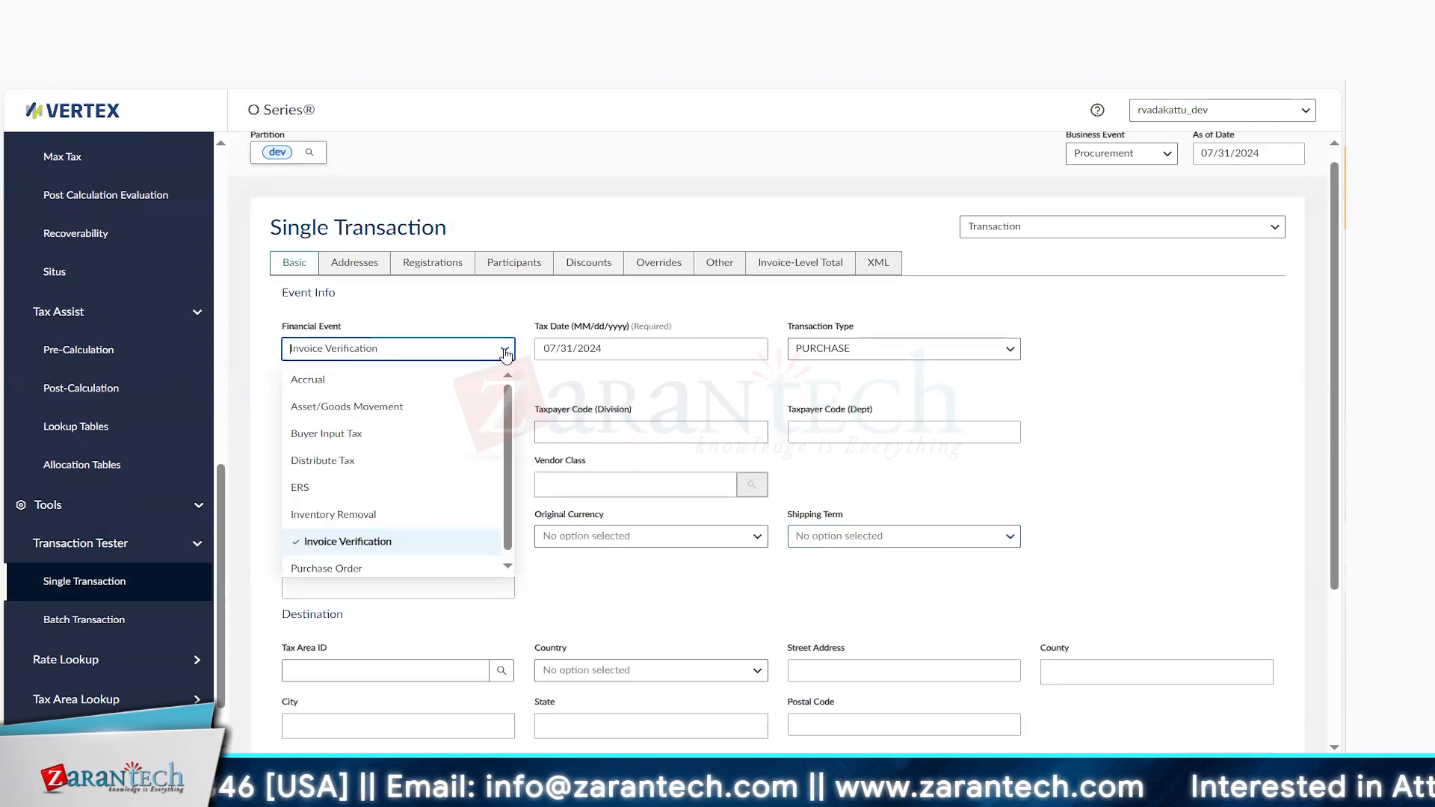
{"action": "left_click", "coordinate": [1047, 499]}
{"action": "left_click", "coordinate": [871, 355]}
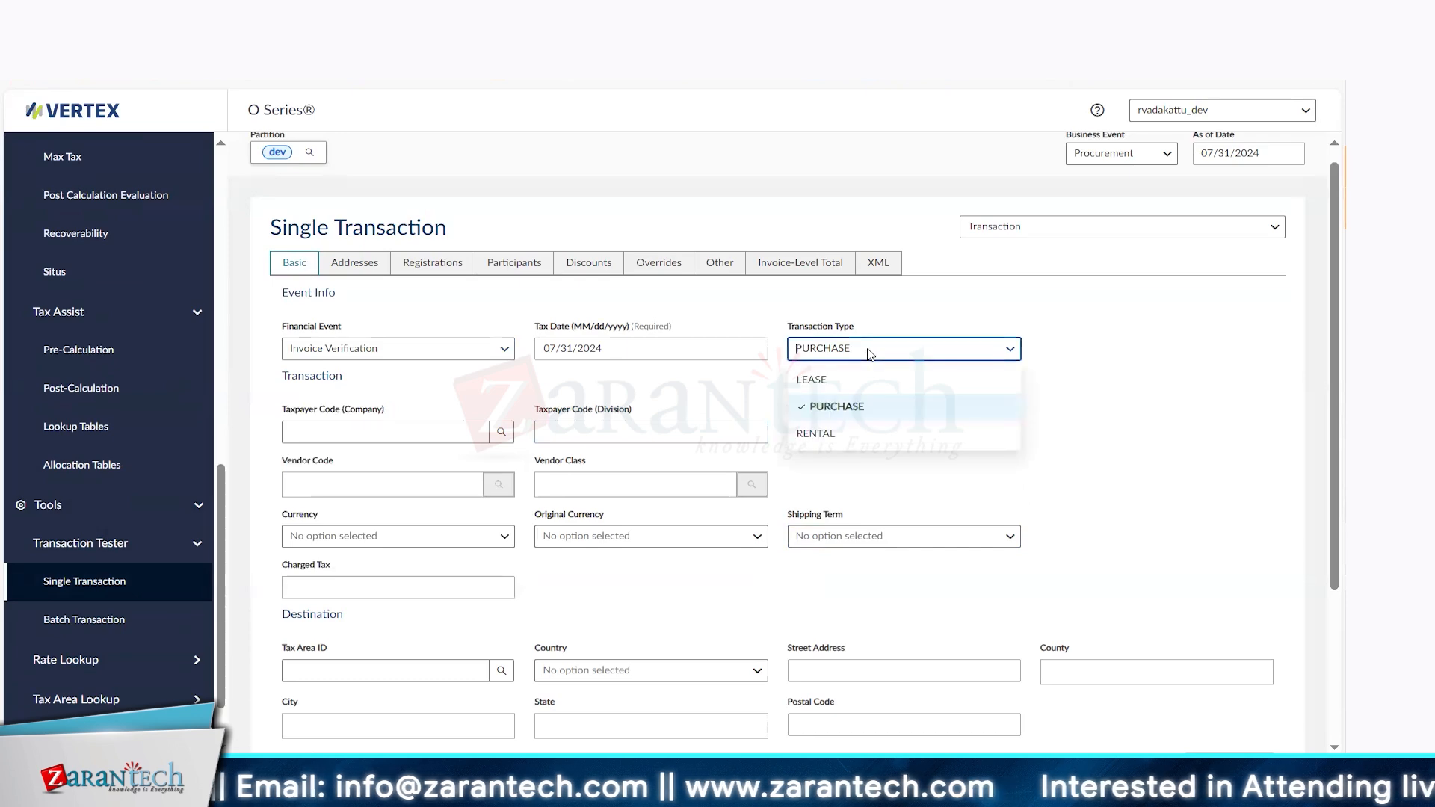
{"action": "left_click", "coordinate": [1165, 379]}
{"action": "left_click", "coordinate": [493, 353]}
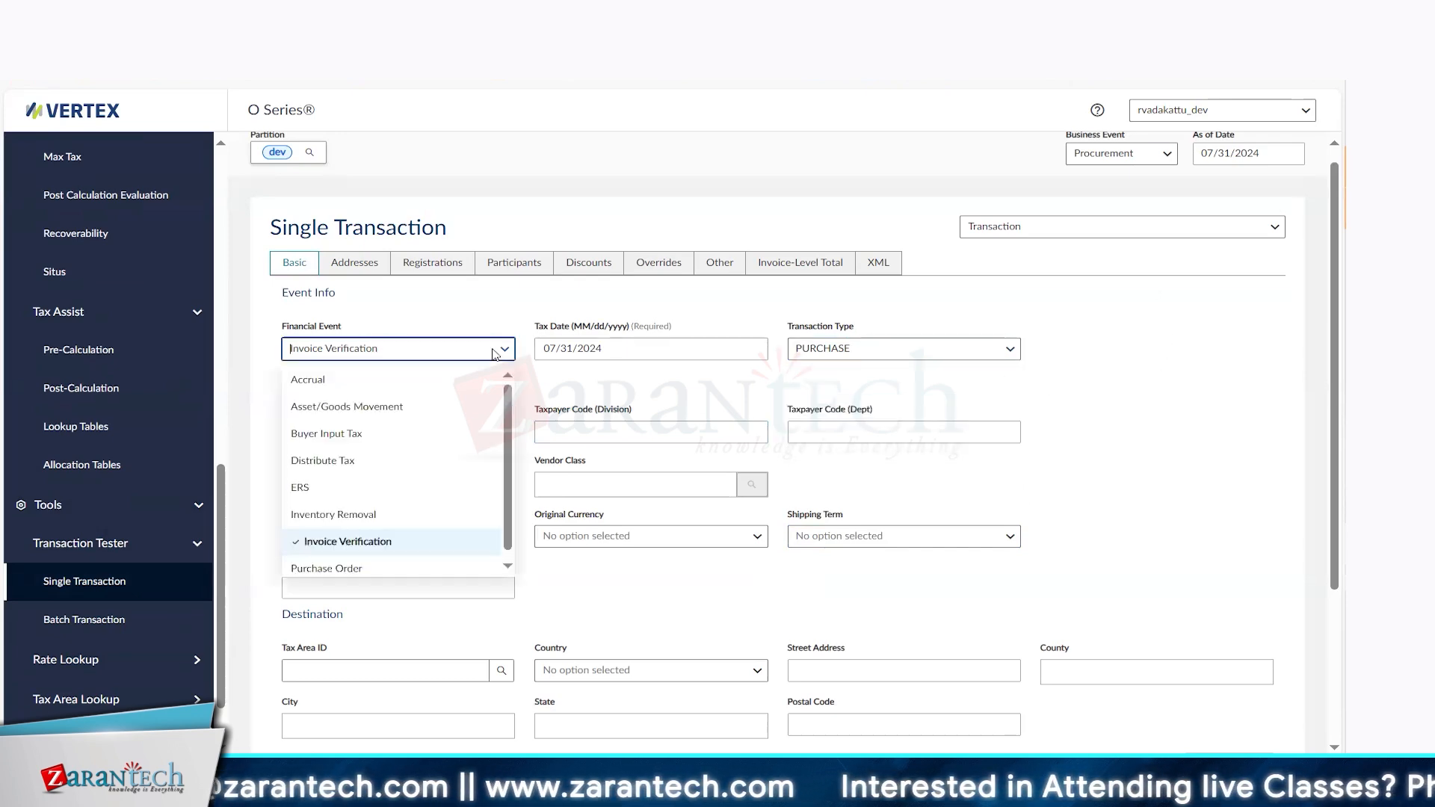
{"action": "left_click", "coordinate": [346, 570]}
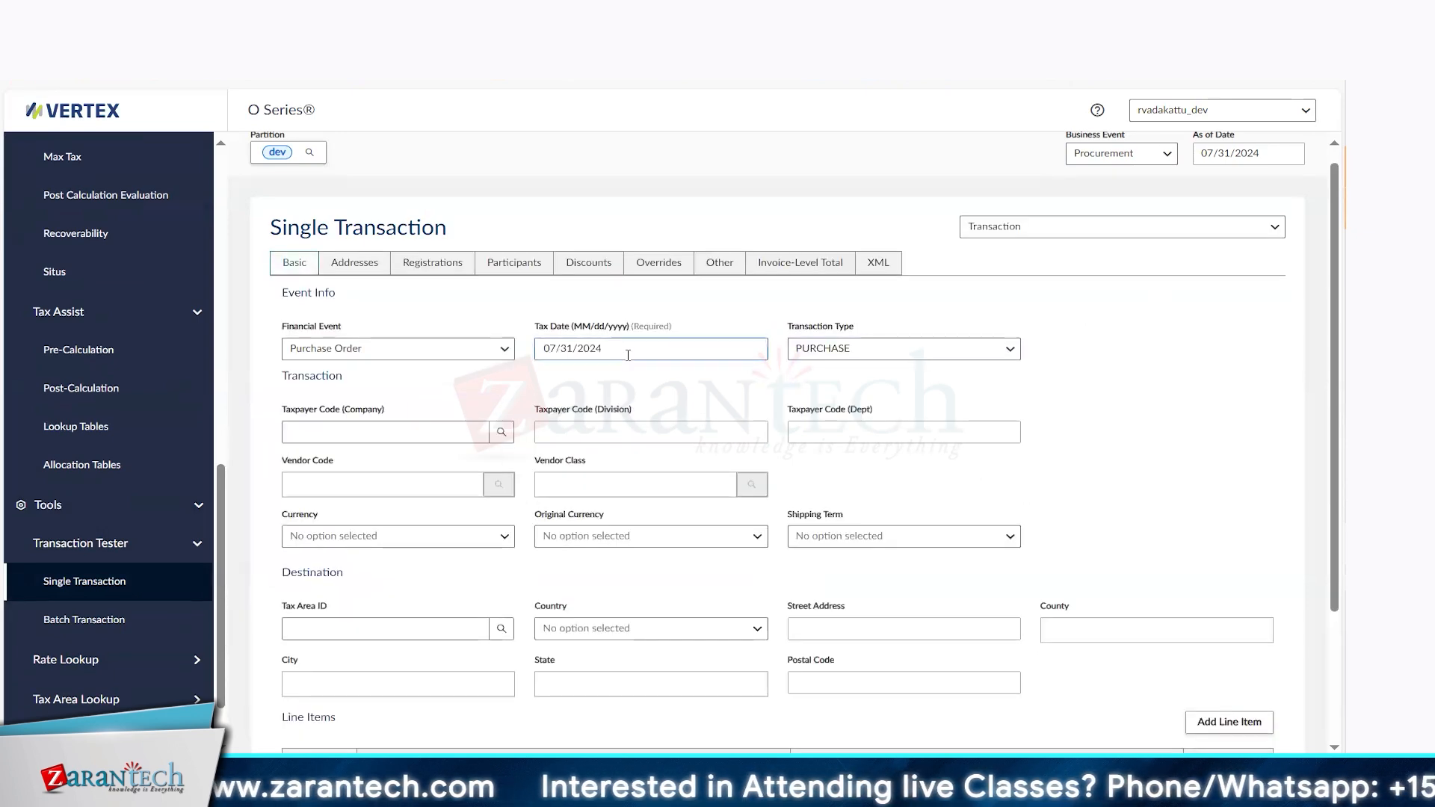
{"action": "left_click", "coordinate": [921, 349]}
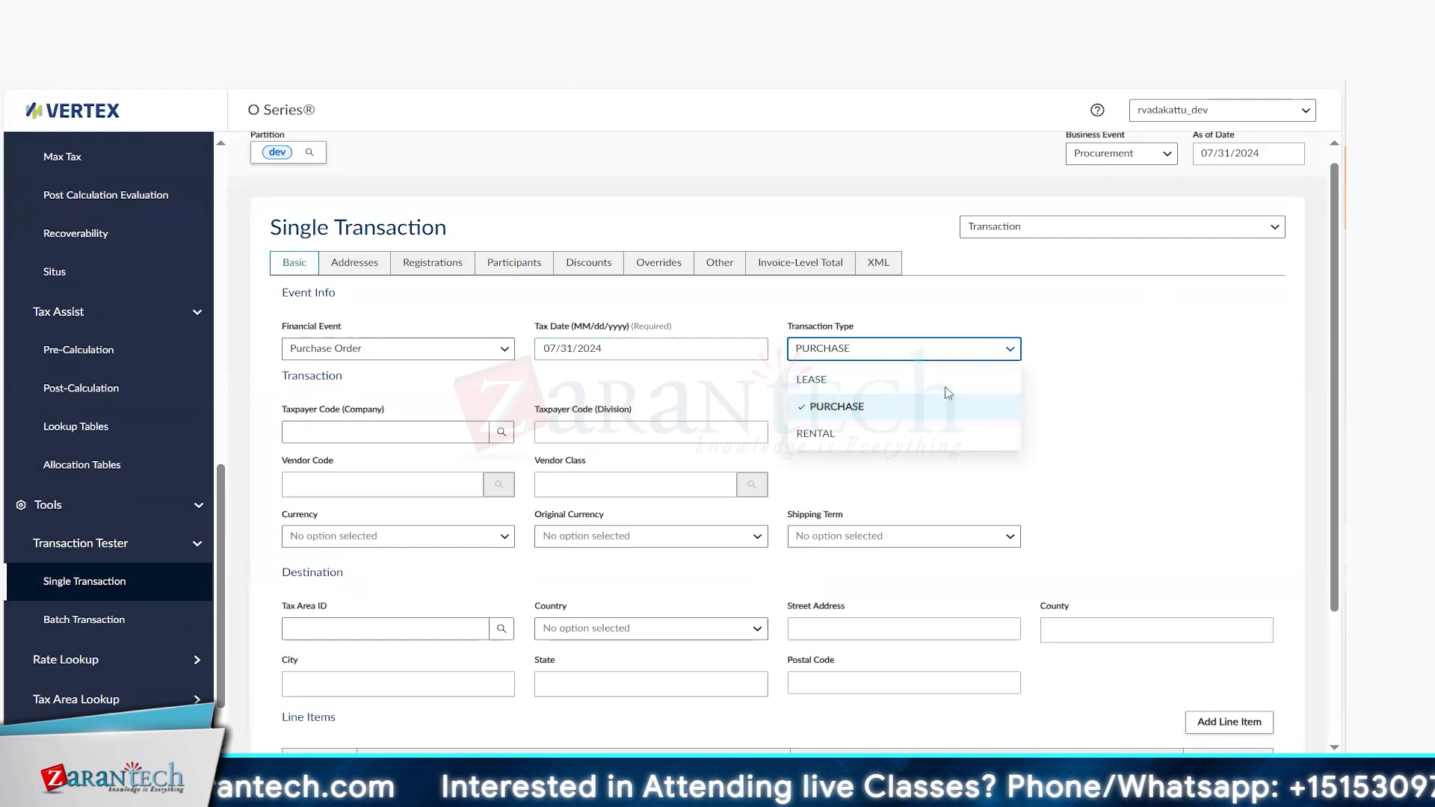
{"action": "left_click", "coordinate": [1110, 399]}
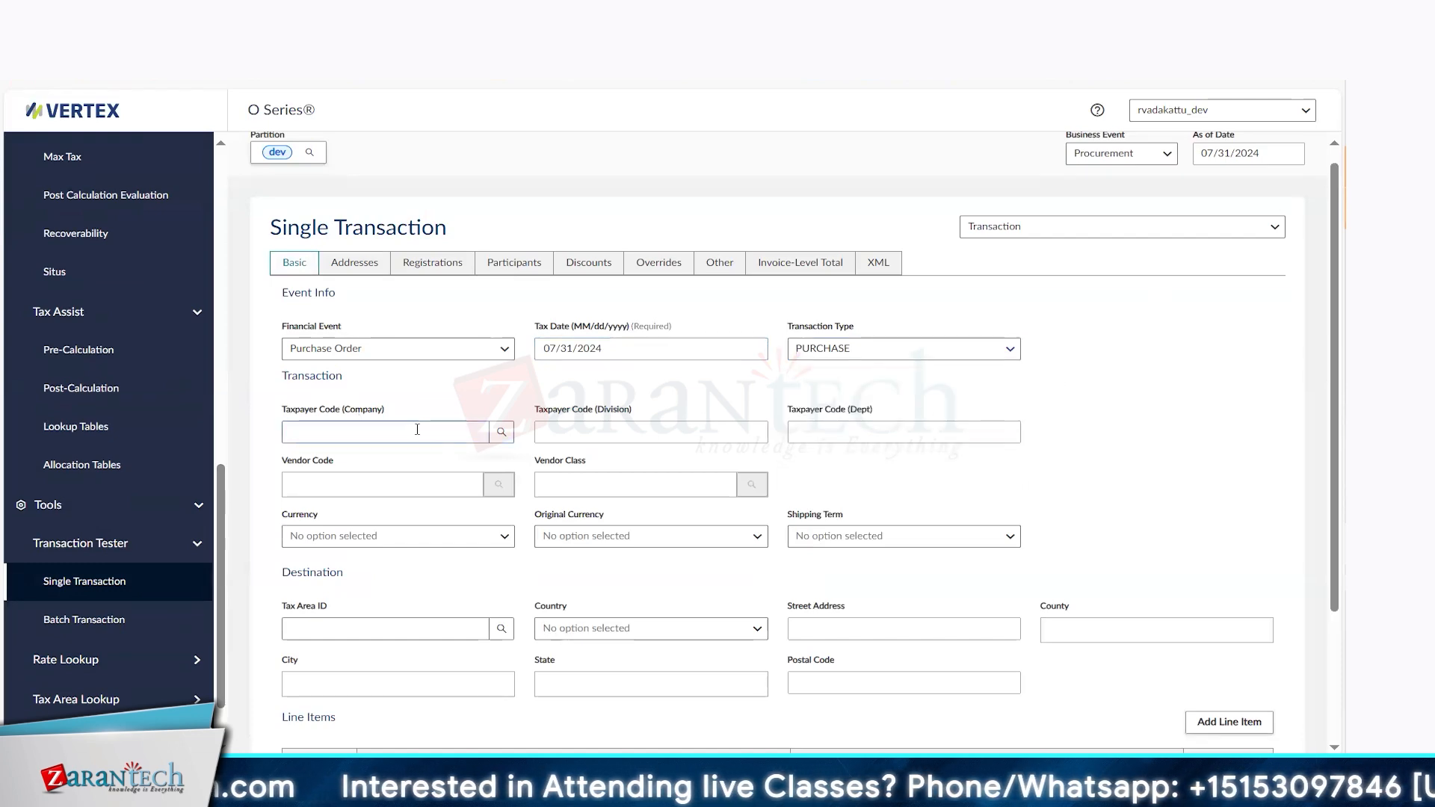
Select Illumina, Inc. (US01) under Illumina Parent (0000) as the transaction's taxpayer
{"action": "left_click", "coordinate": [500, 436]}
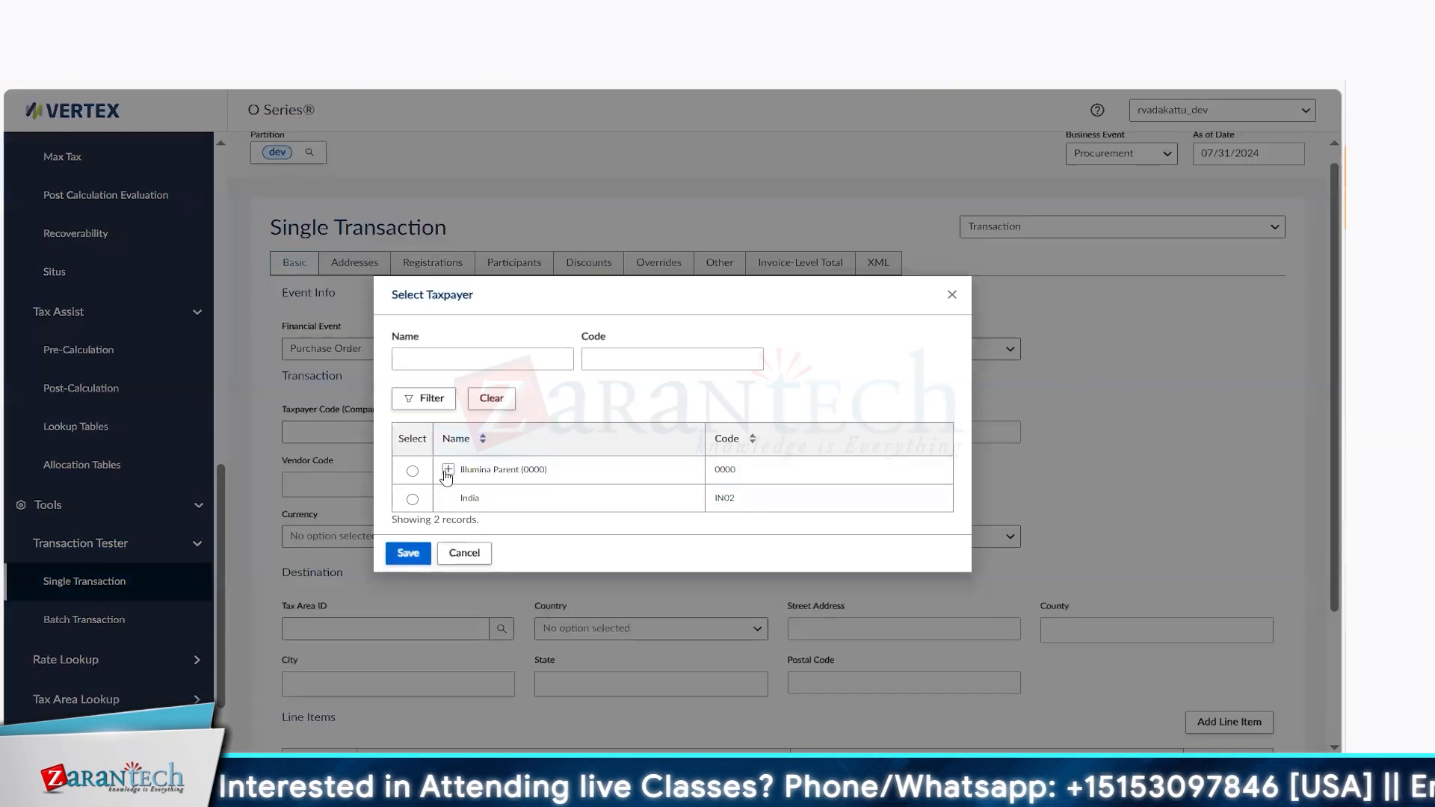
{"action": "left_click", "coordinate": [447, 471]}
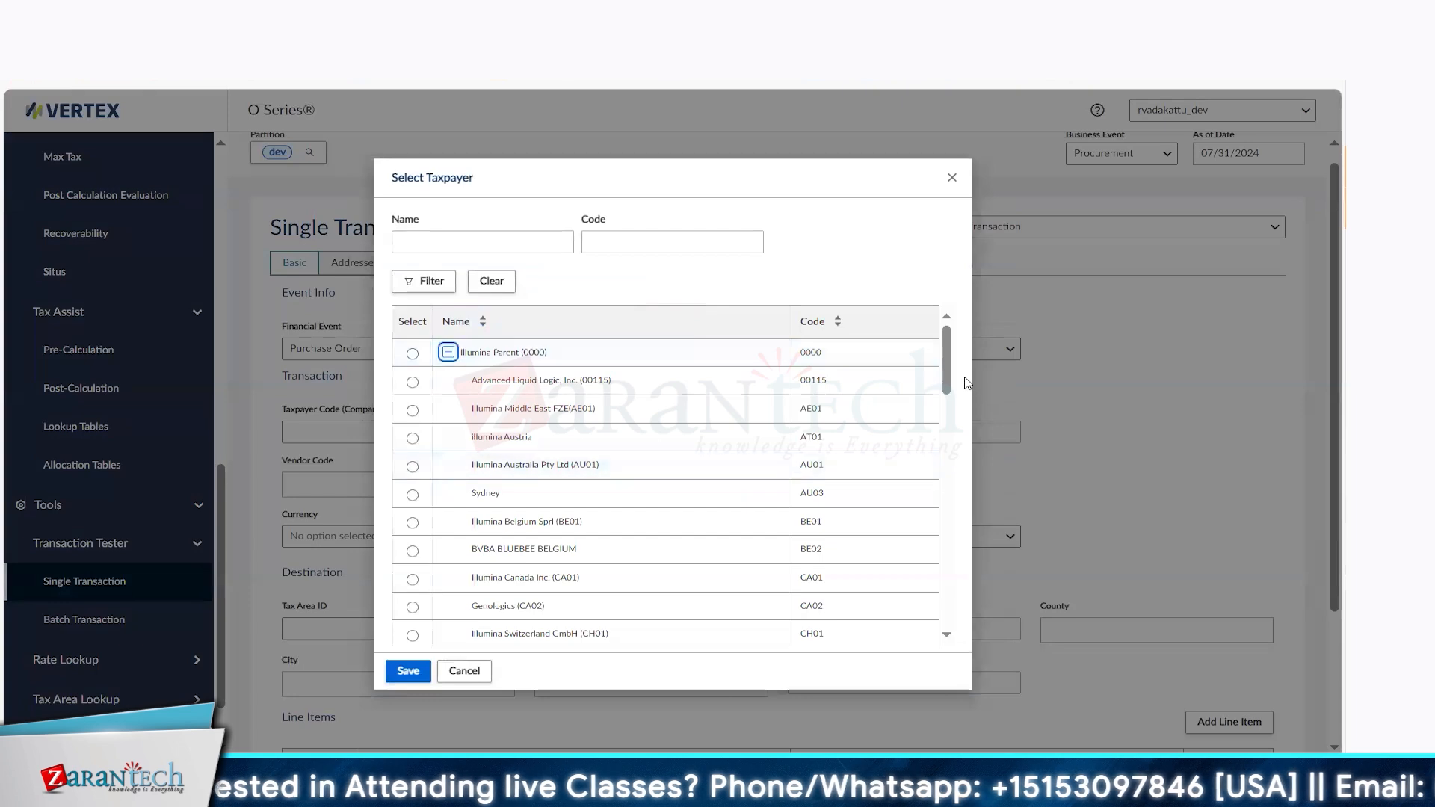
{"action": "left_click_drag", "start_coordinate": [952, 383], "coordinate": [966, 609]}
{"action": "left_click", "coordinate": [412, 405]}
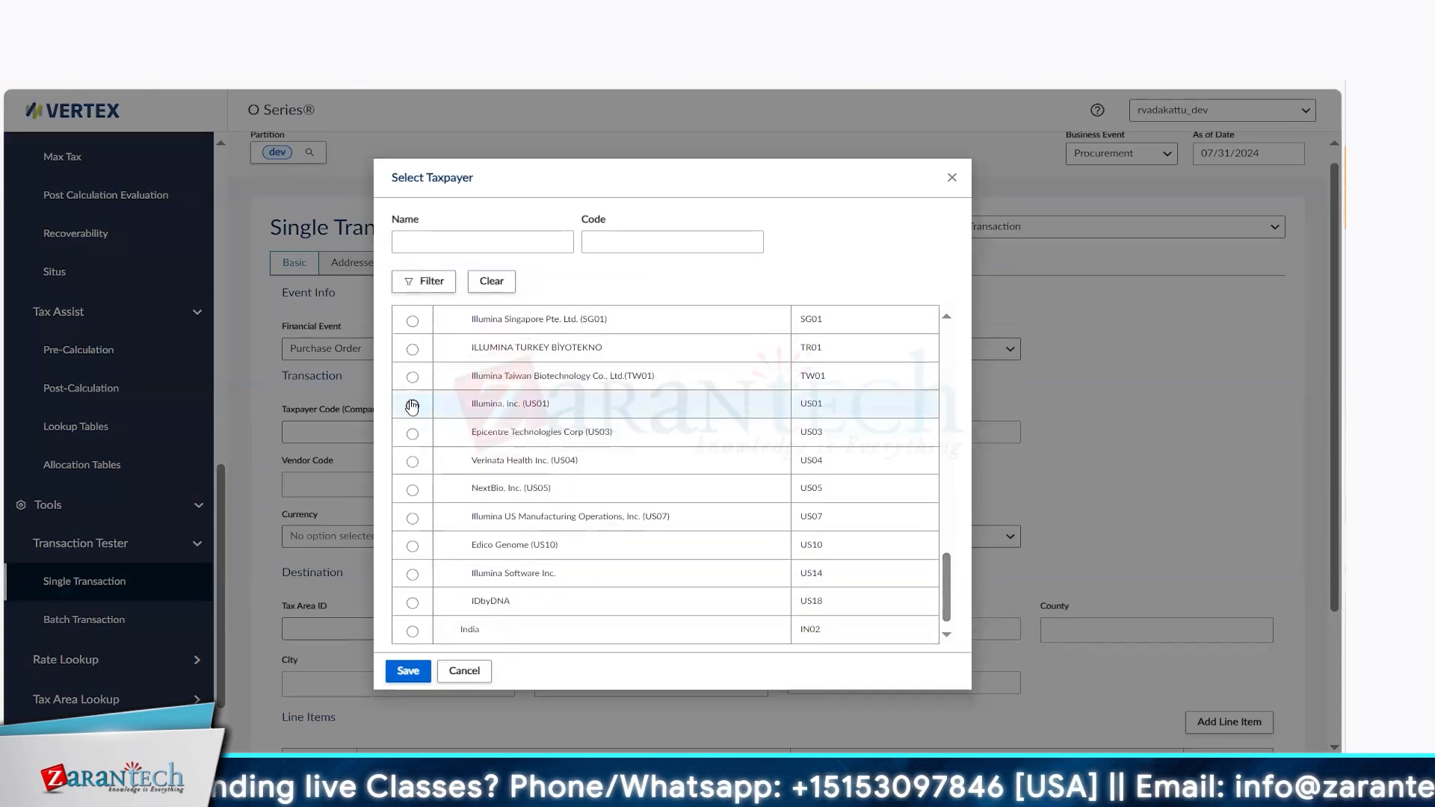
{"action": "left_click", "coordinate": [408, 671]}
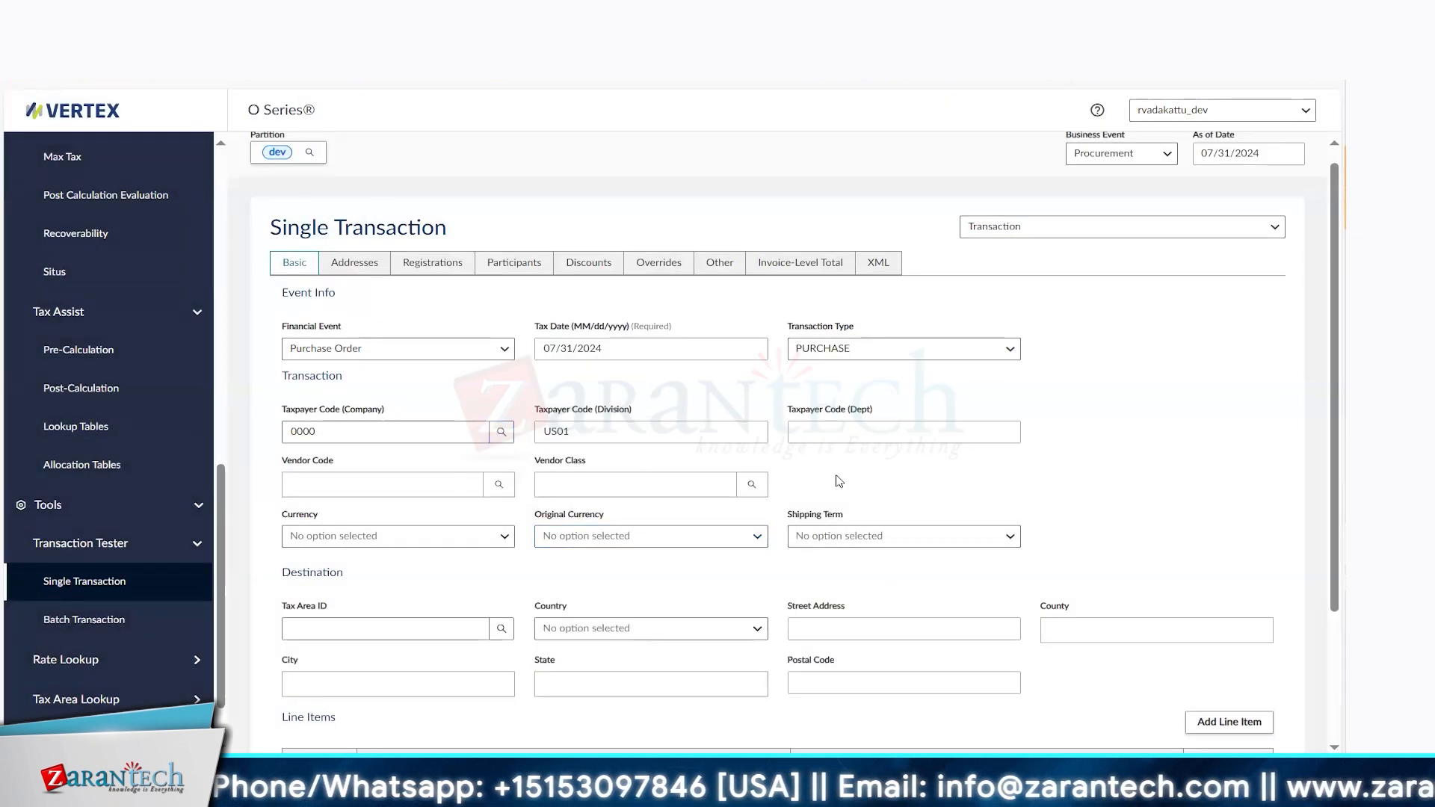
Set the transaction's destination country to UNITED STATES
{"action": "left_click", "coordinate": [752, 634]}
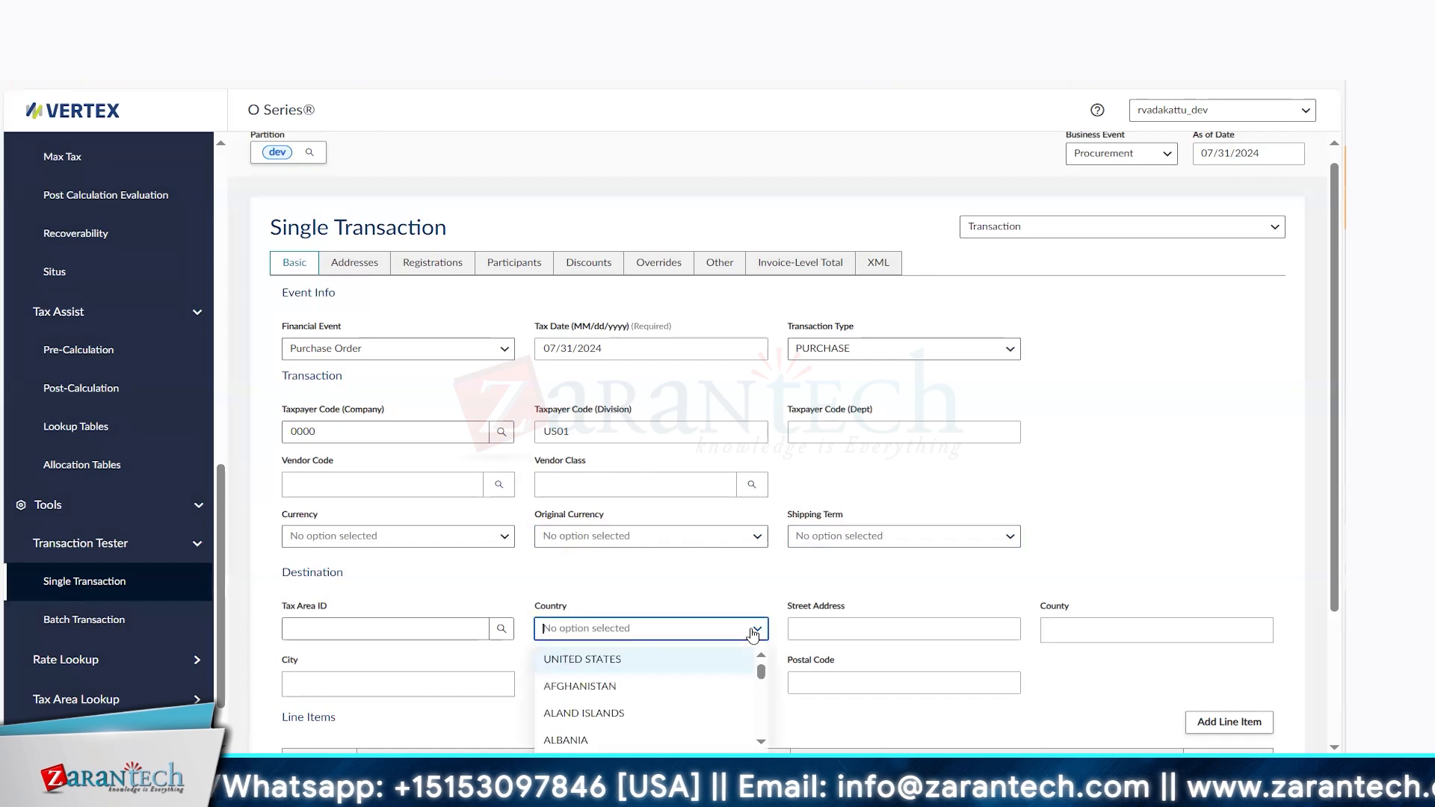
{"action": "left_click", "coordinate": [689, 660]}
{"action": "left_click", "coordinate": [1171, 561]}
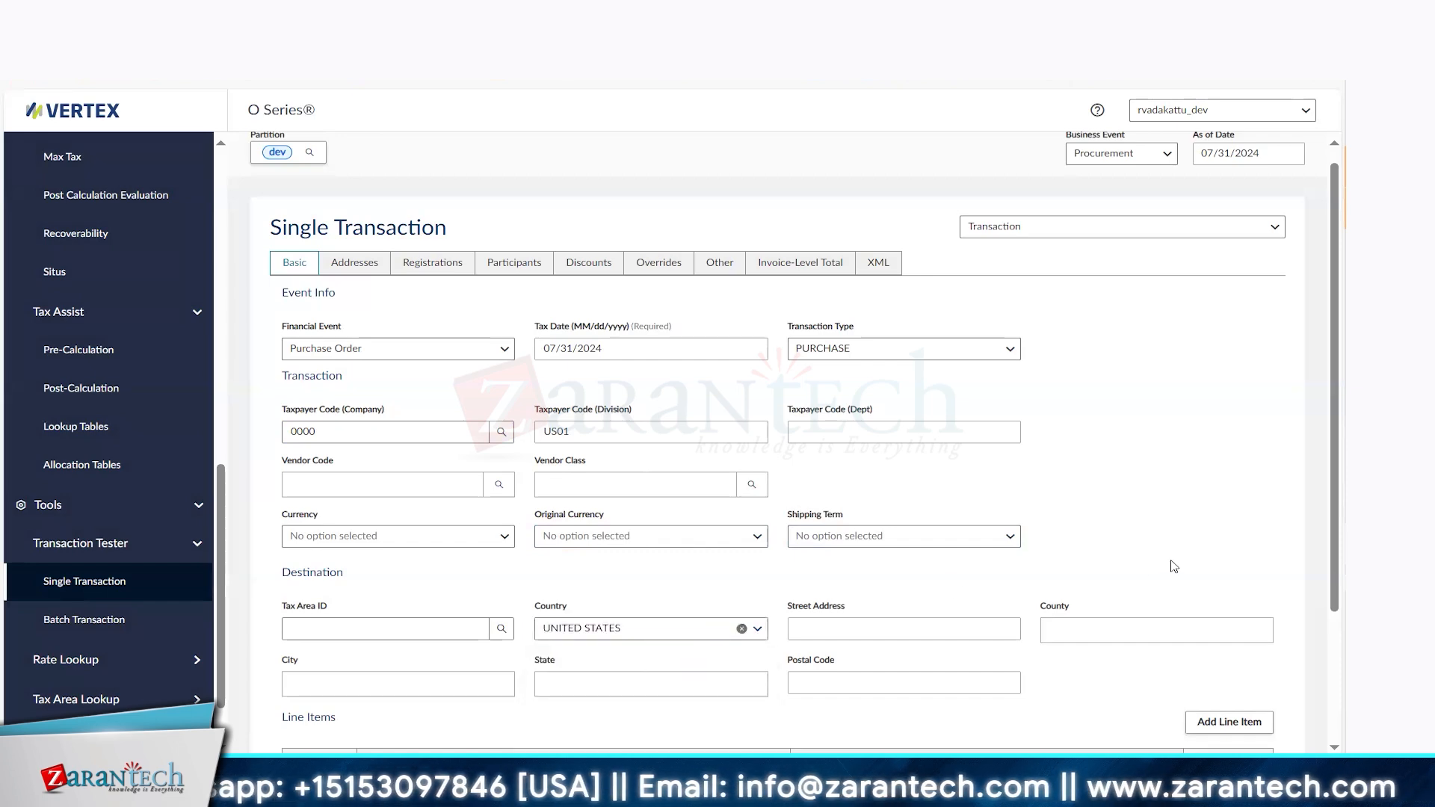
Enter an extended price of 100 for line item 1
{"action": "left_click_drag", "start_coordinate": [1336, 609], "coordinate": [1338, 760]}
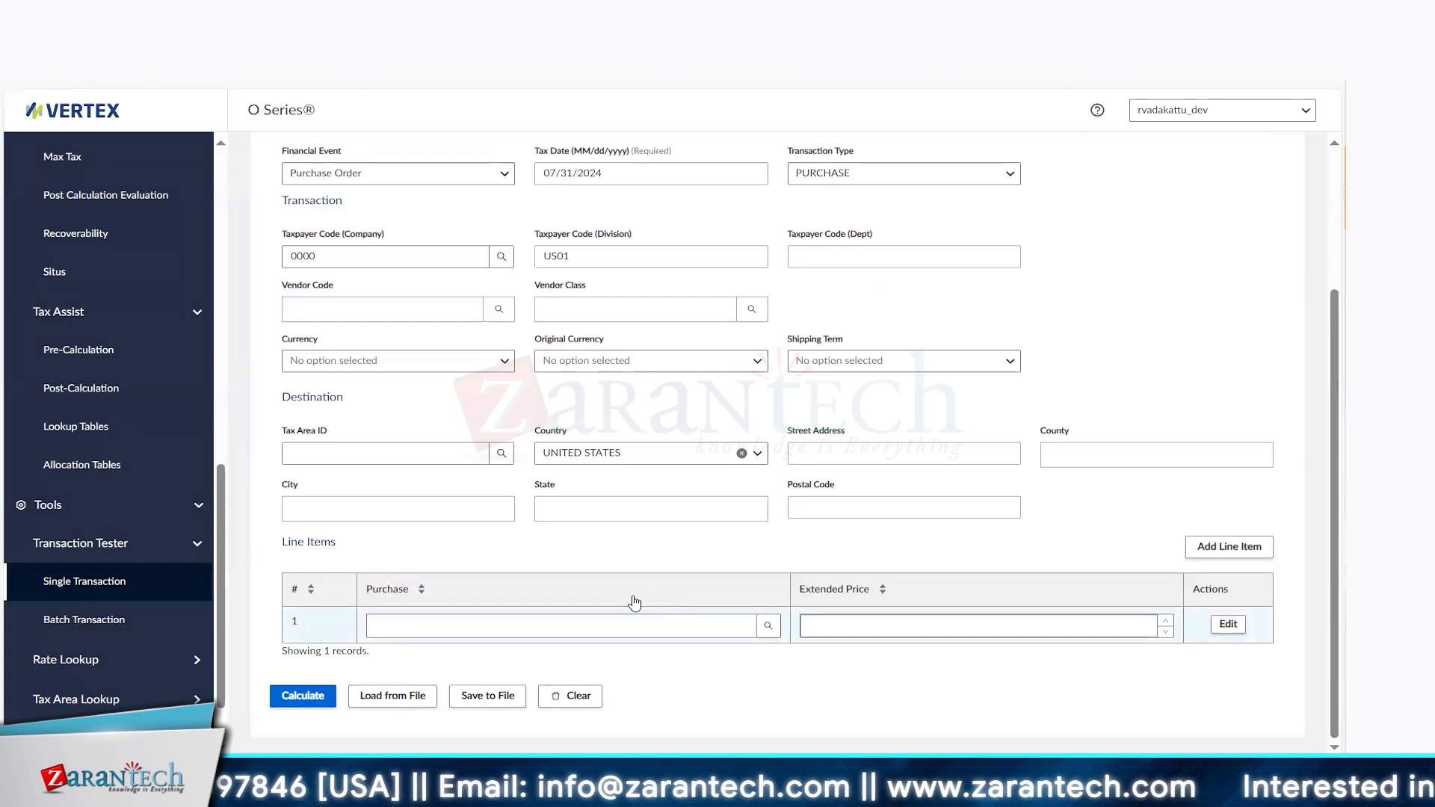
{"action": "left_click", "coordinate": [864, 625]}
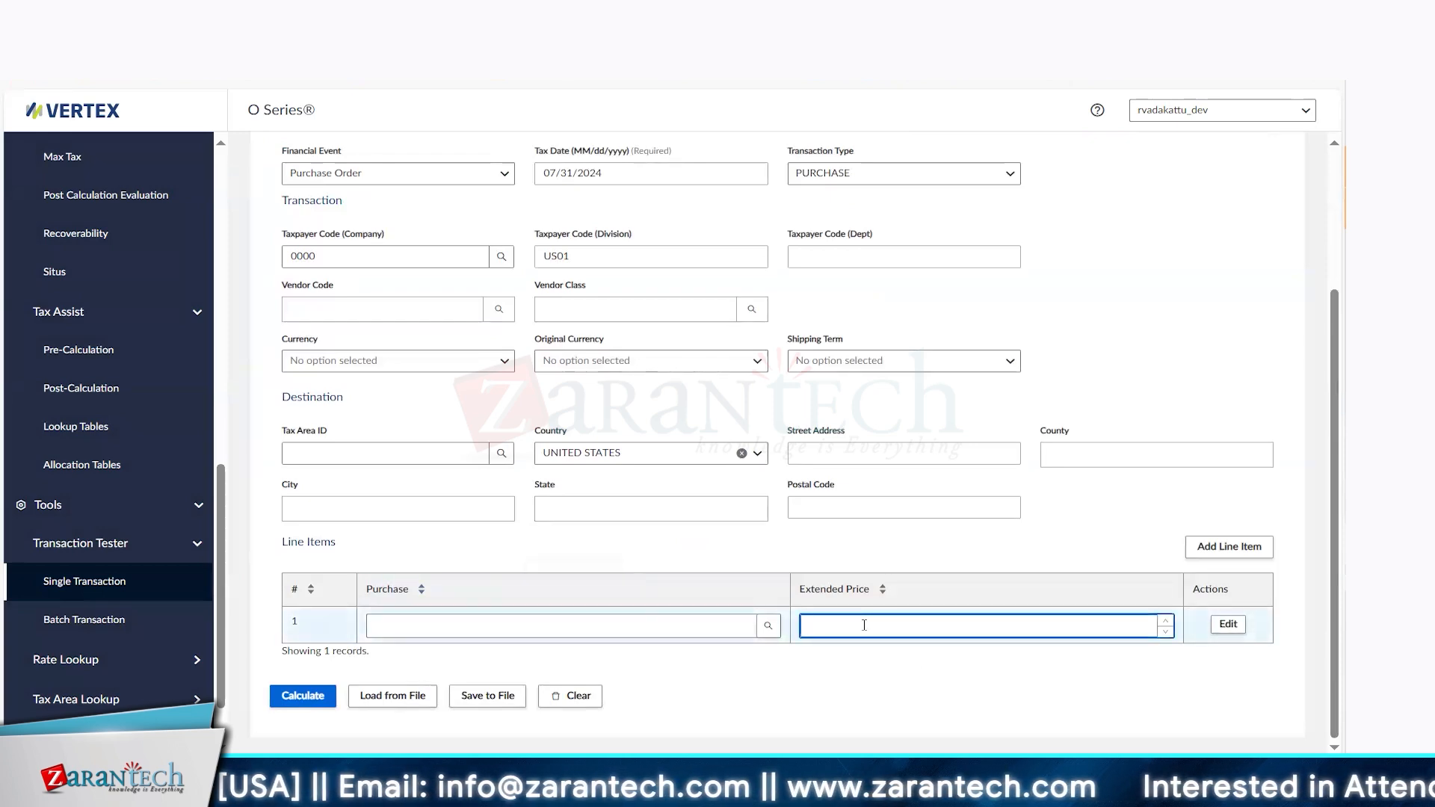
{"action": "type", "text": "100"}
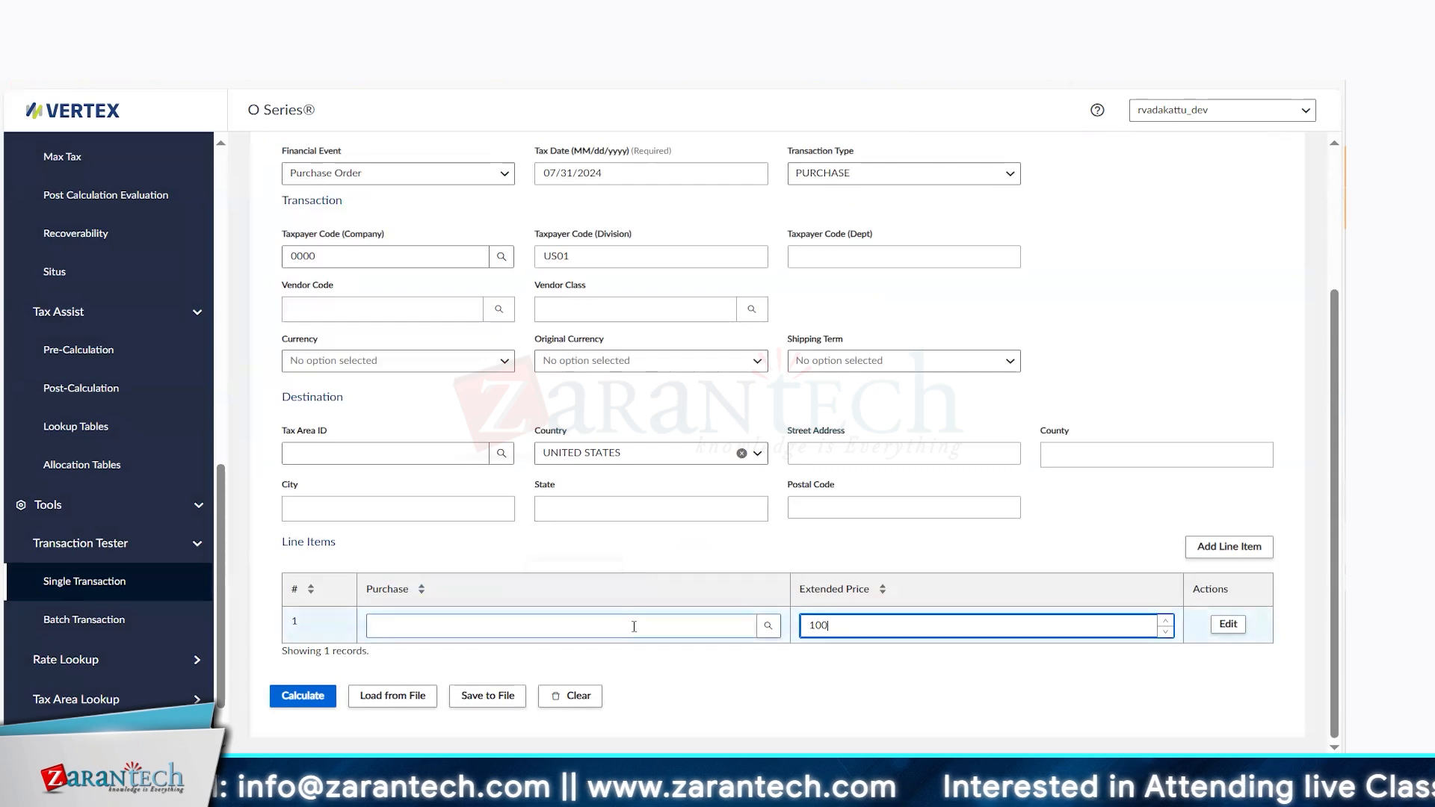
{"action": "key", "text": "shift+Tab"}
{"action": "left_click", "coordinate": [929, 669]}
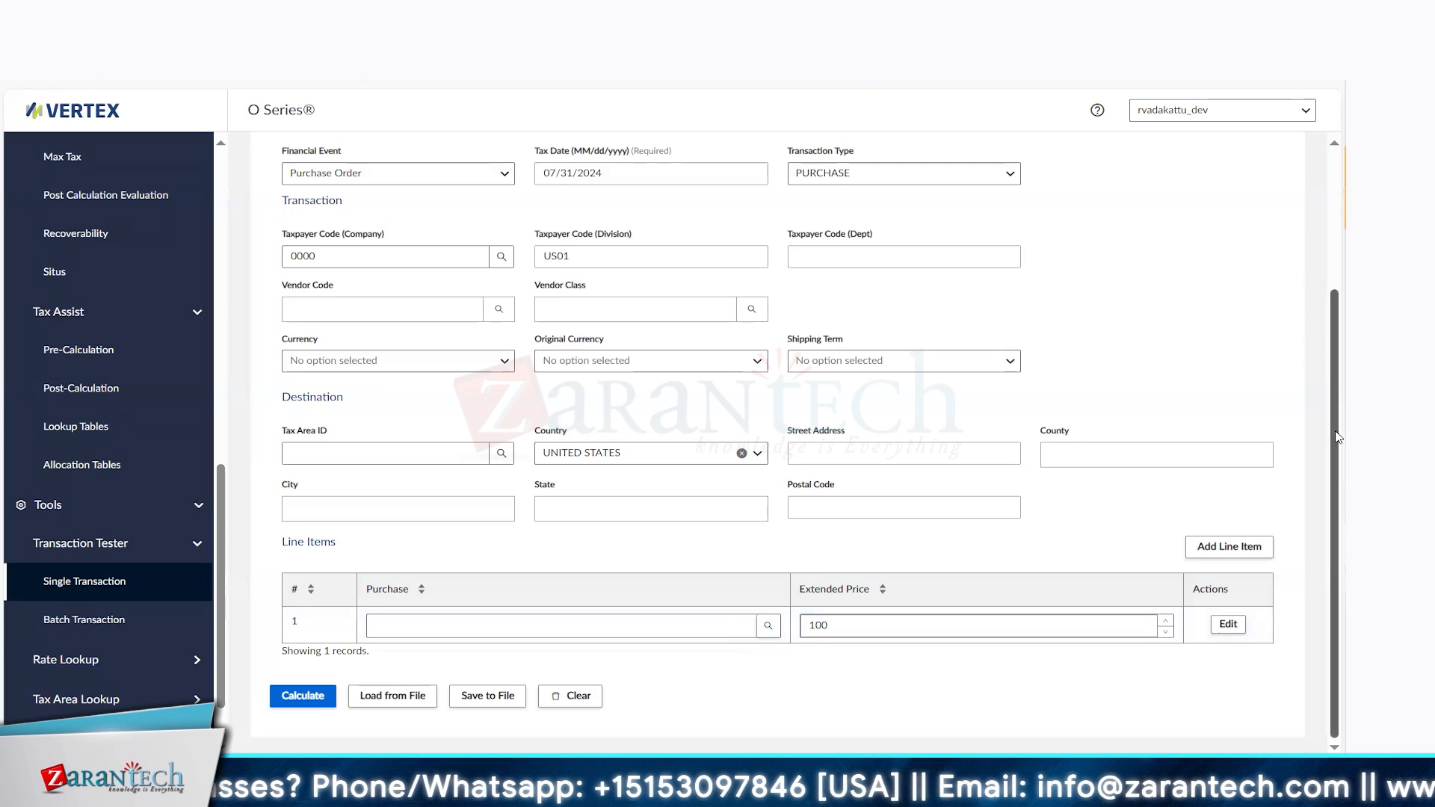
Calculate the tax on the single purchase transaction and check which business event it uses
{"action": "left_click_drag", "start_coordinate": [1333, 432], "coordinate": [1332, 382]}
{"action": "scroll", "coordinate": [1333, 387], "scroll_direction": "down", "scroll_amount": 2}
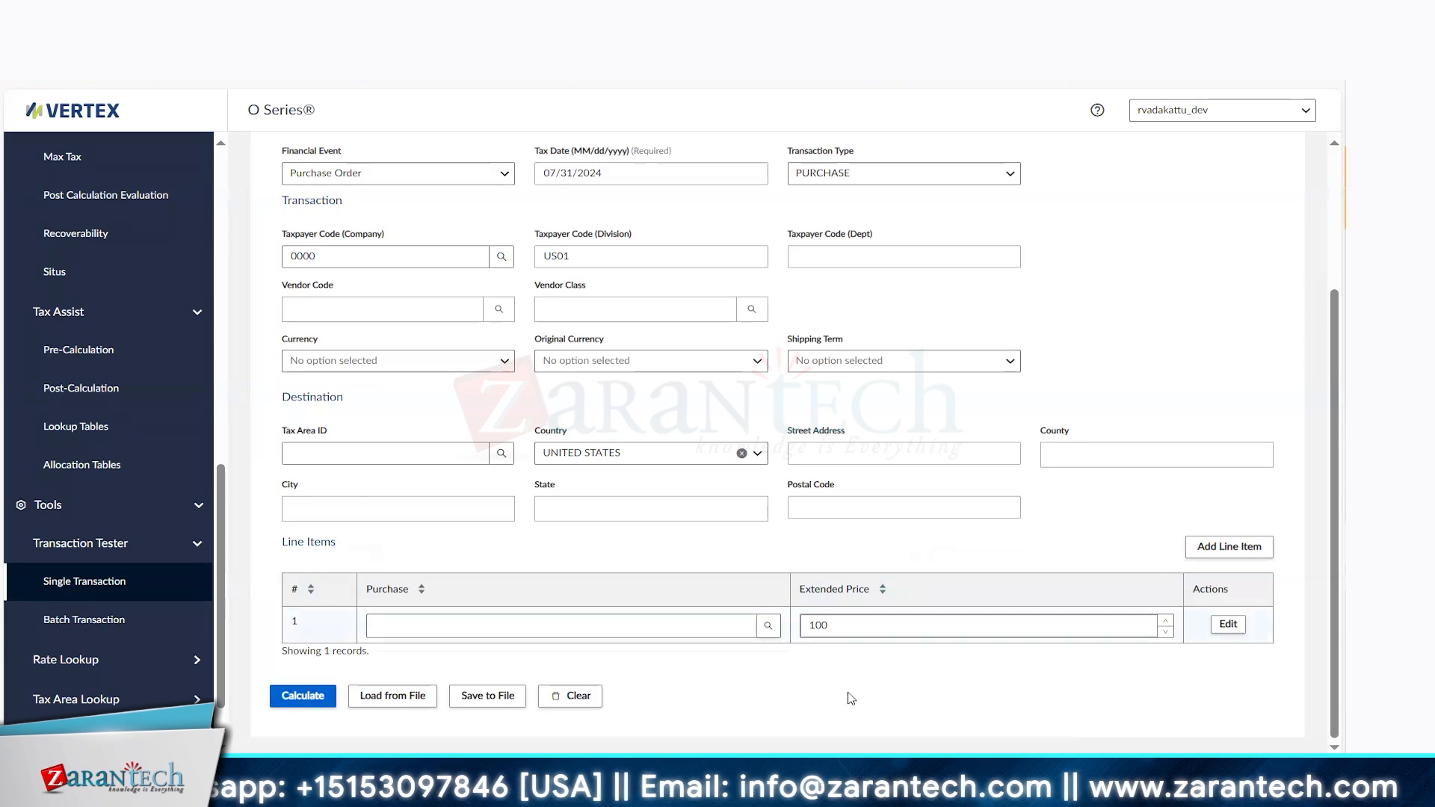
{"action": "left_click", "coordinate": [310, 695]}
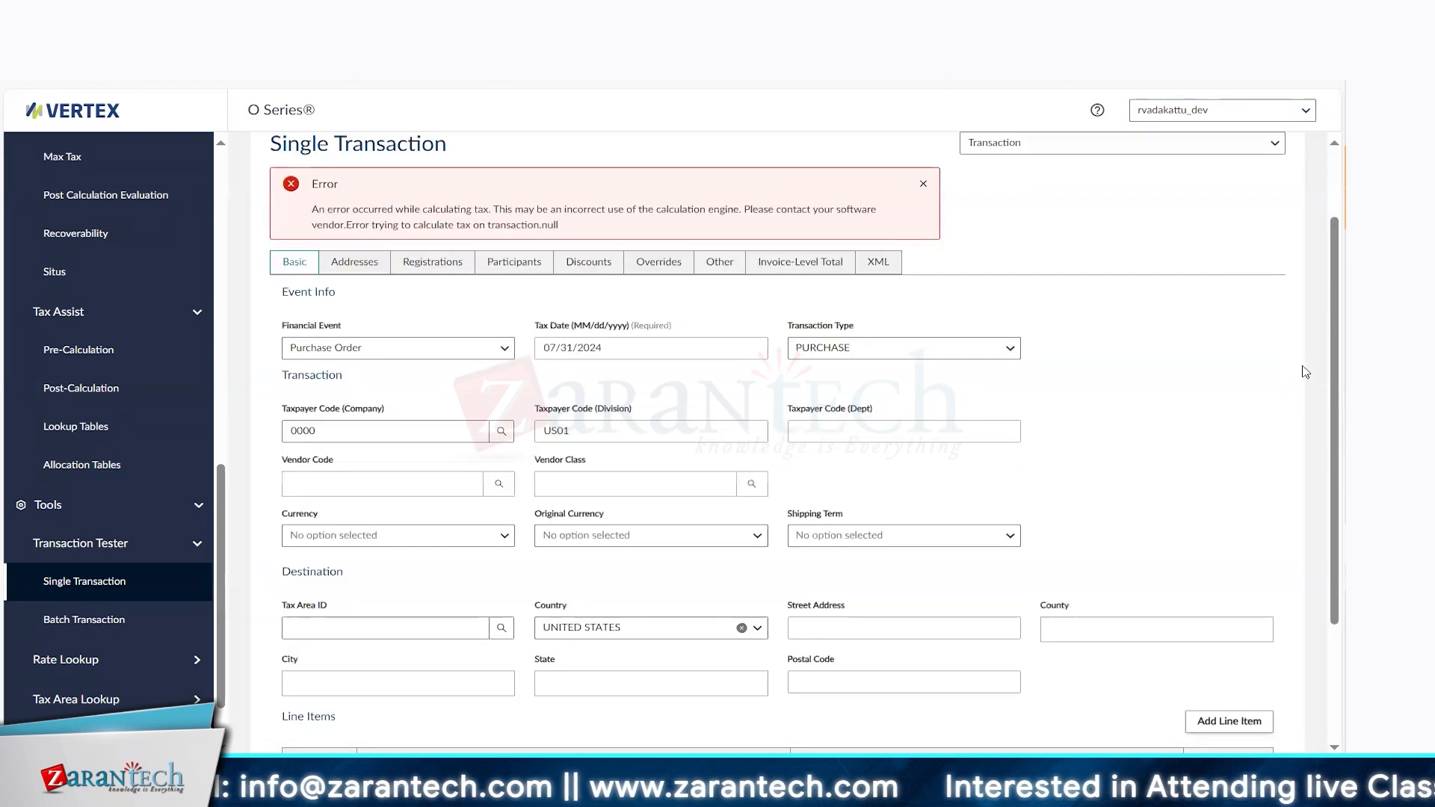
{"action": "scroll", "coordinate": [1334, 299], "scroll_direction": "up", "scroll_amount": 2}
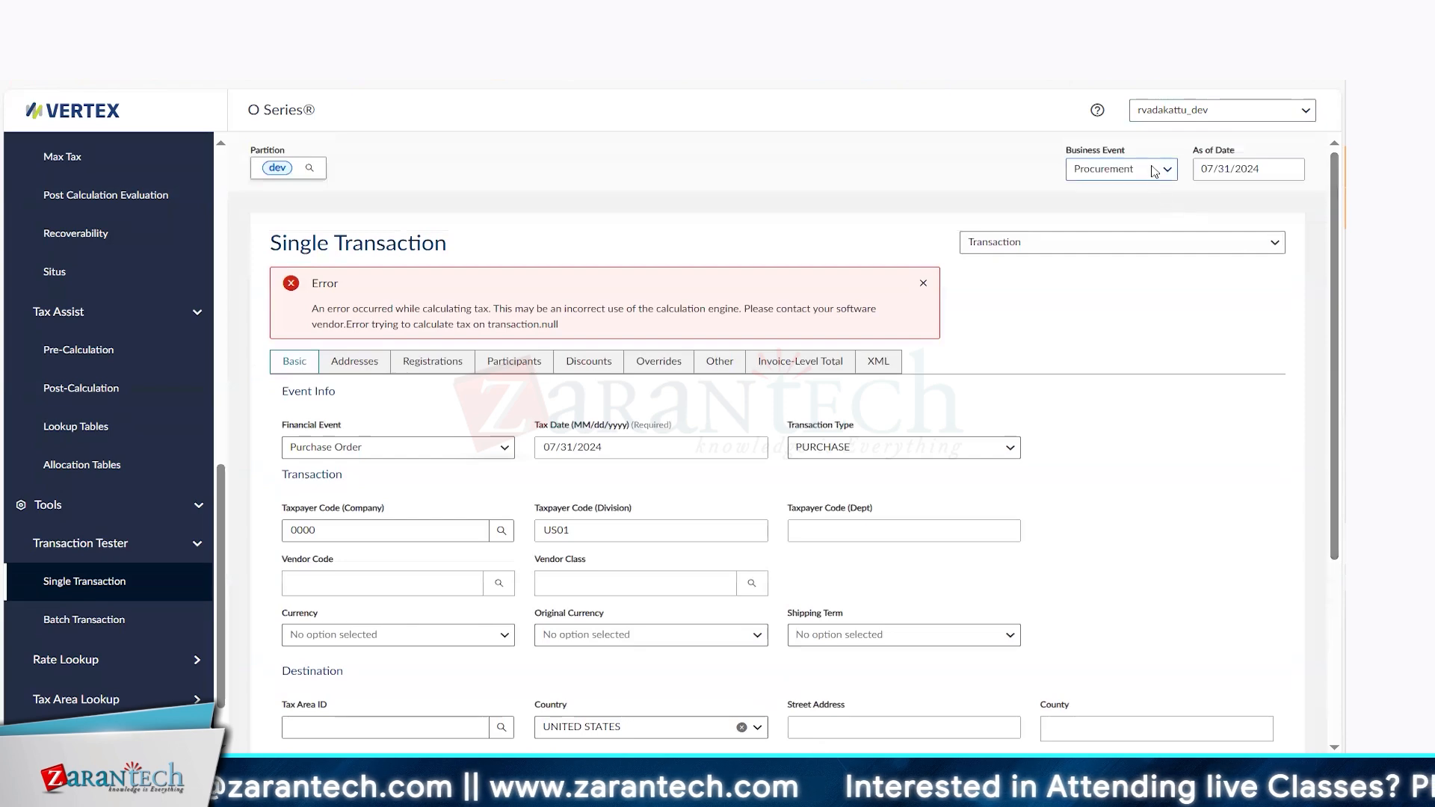
{"action": "left_click", "coordinate": [1155, 170]}
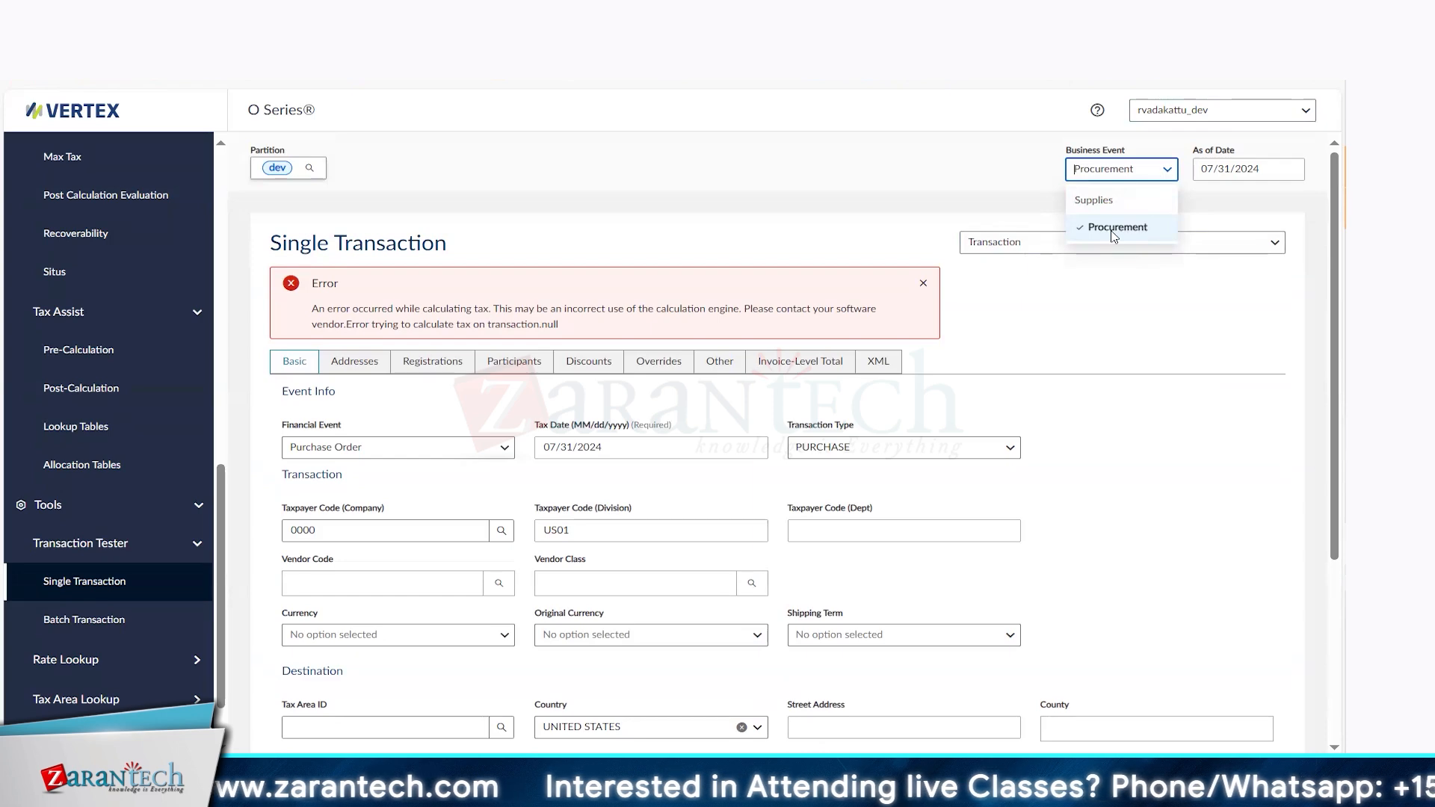
{"action": "left_click", "coordinate": [1141, 325]}
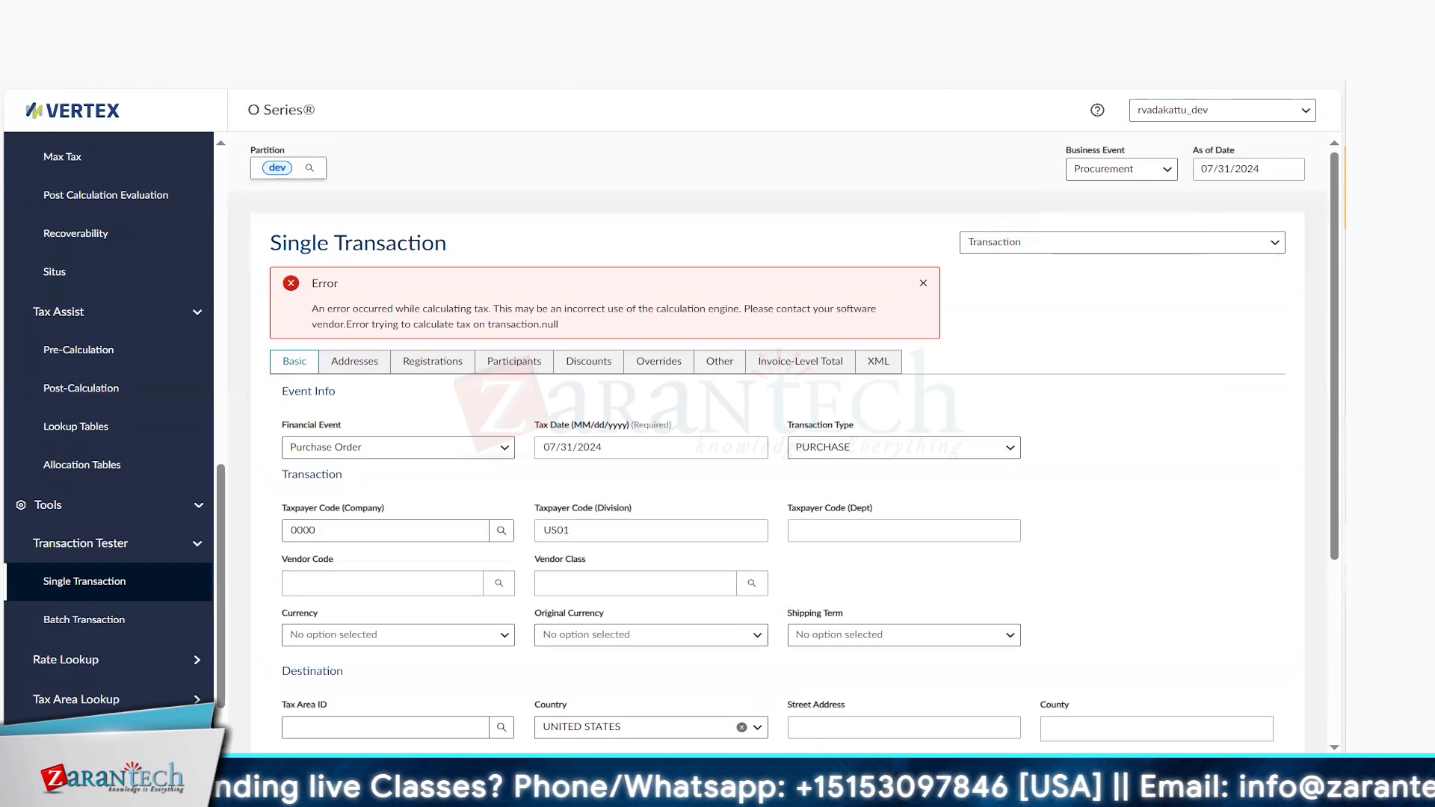
Switch to the SAP purchase order window and open transaction ME21N in a new session
{"action": "mouse_move", "coordinate": [1291, 774]}
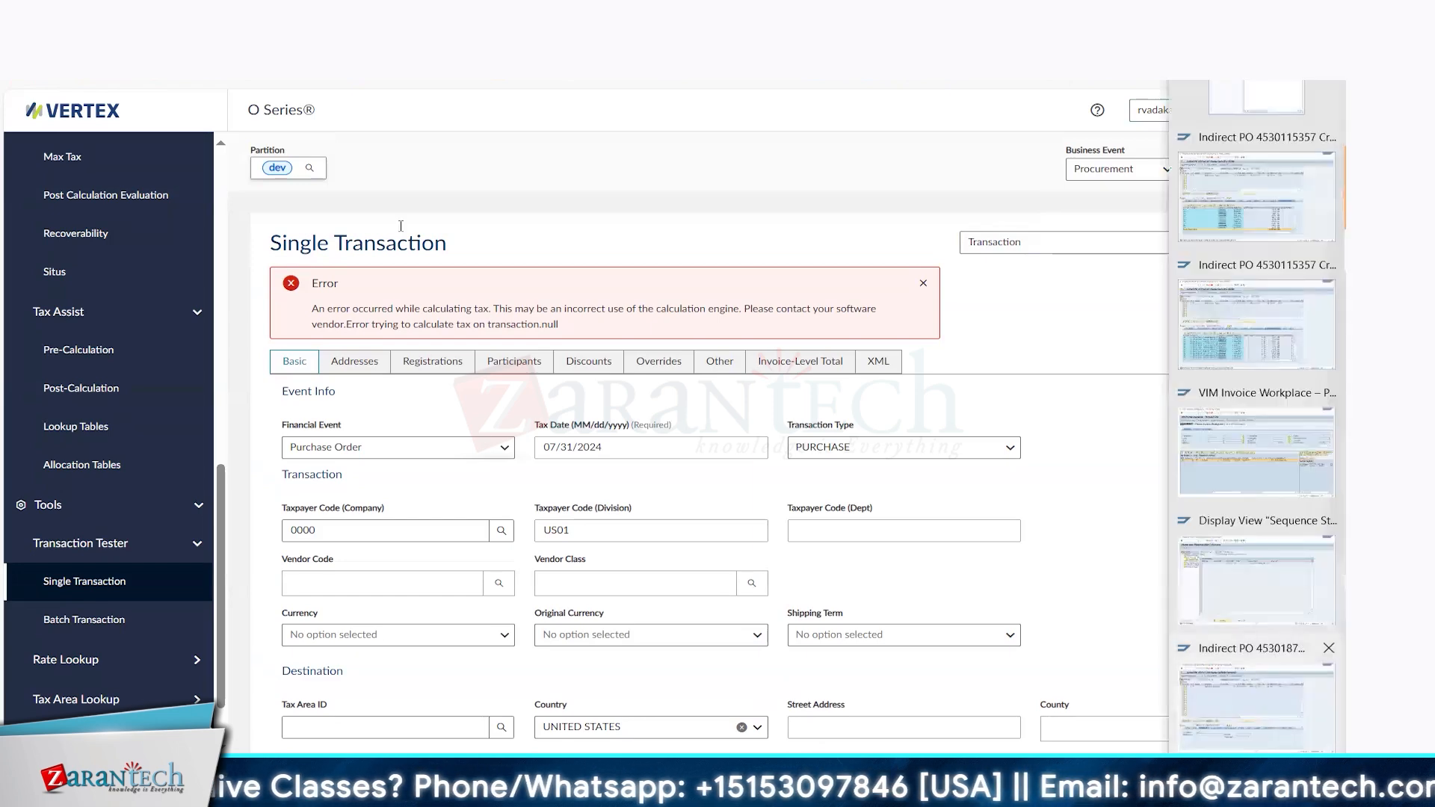
{"action": "left_click", "coordinate": [1255, 706]}
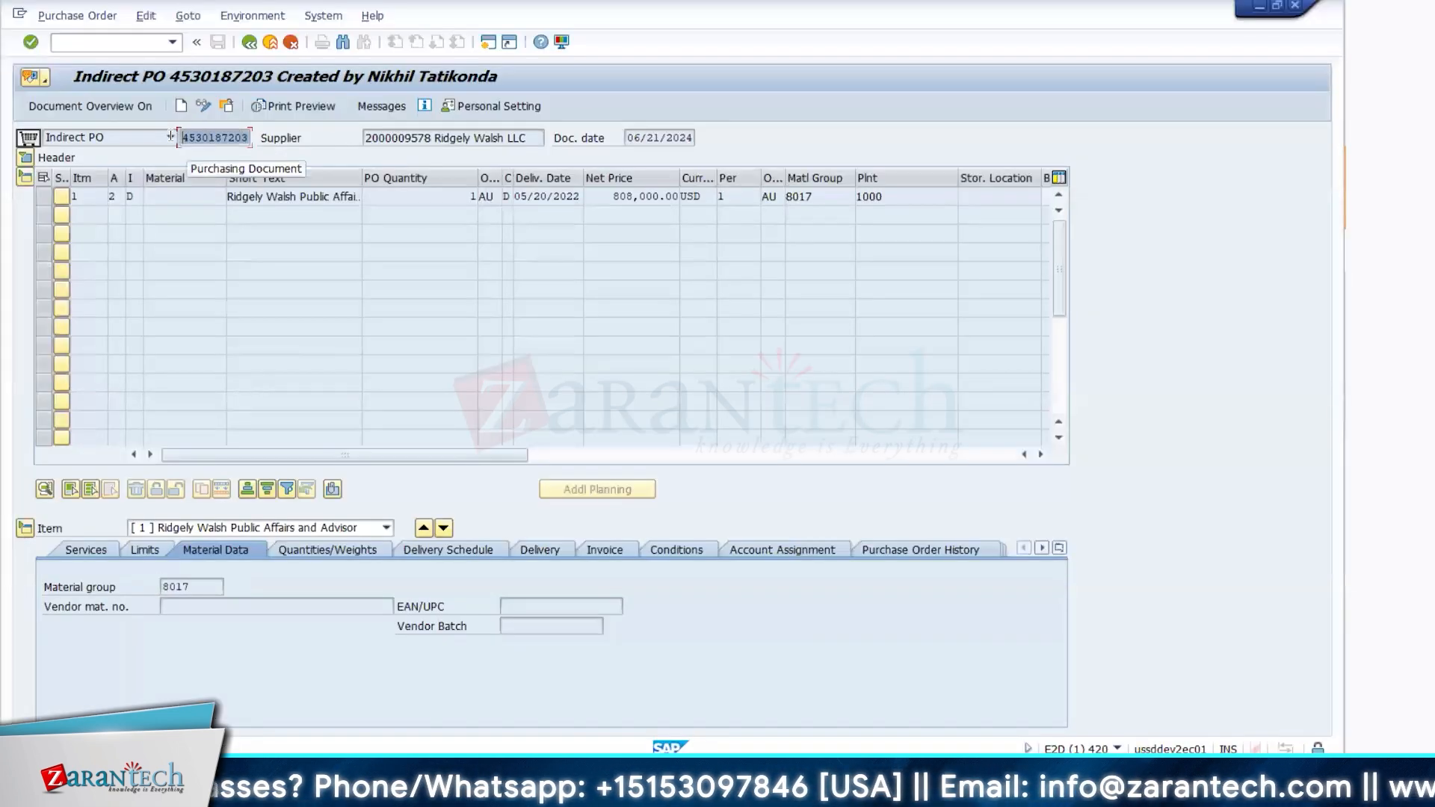
{"action": "left_click", "coordinate": [101, 40]}
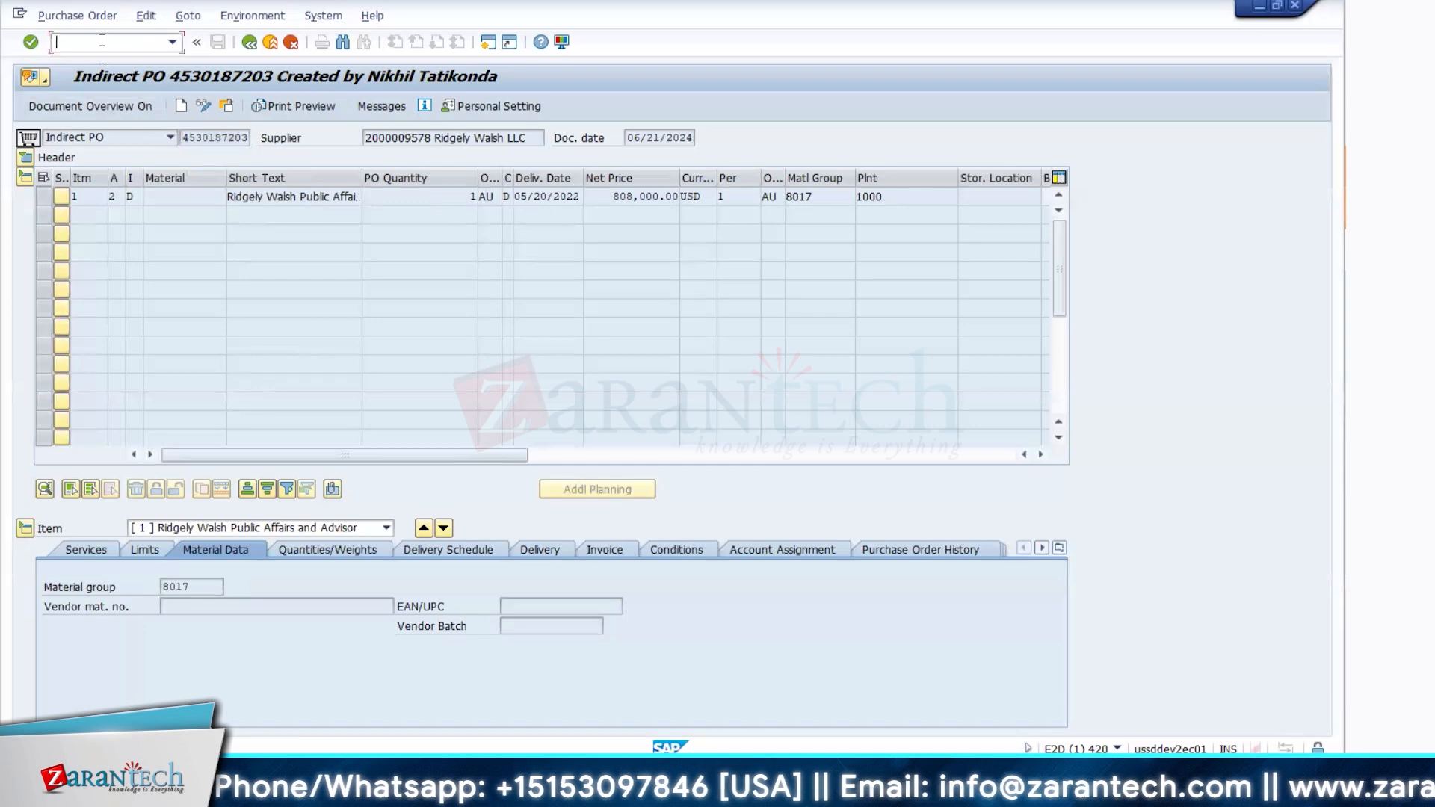
{"action": "type", "text": "/ome21n"}
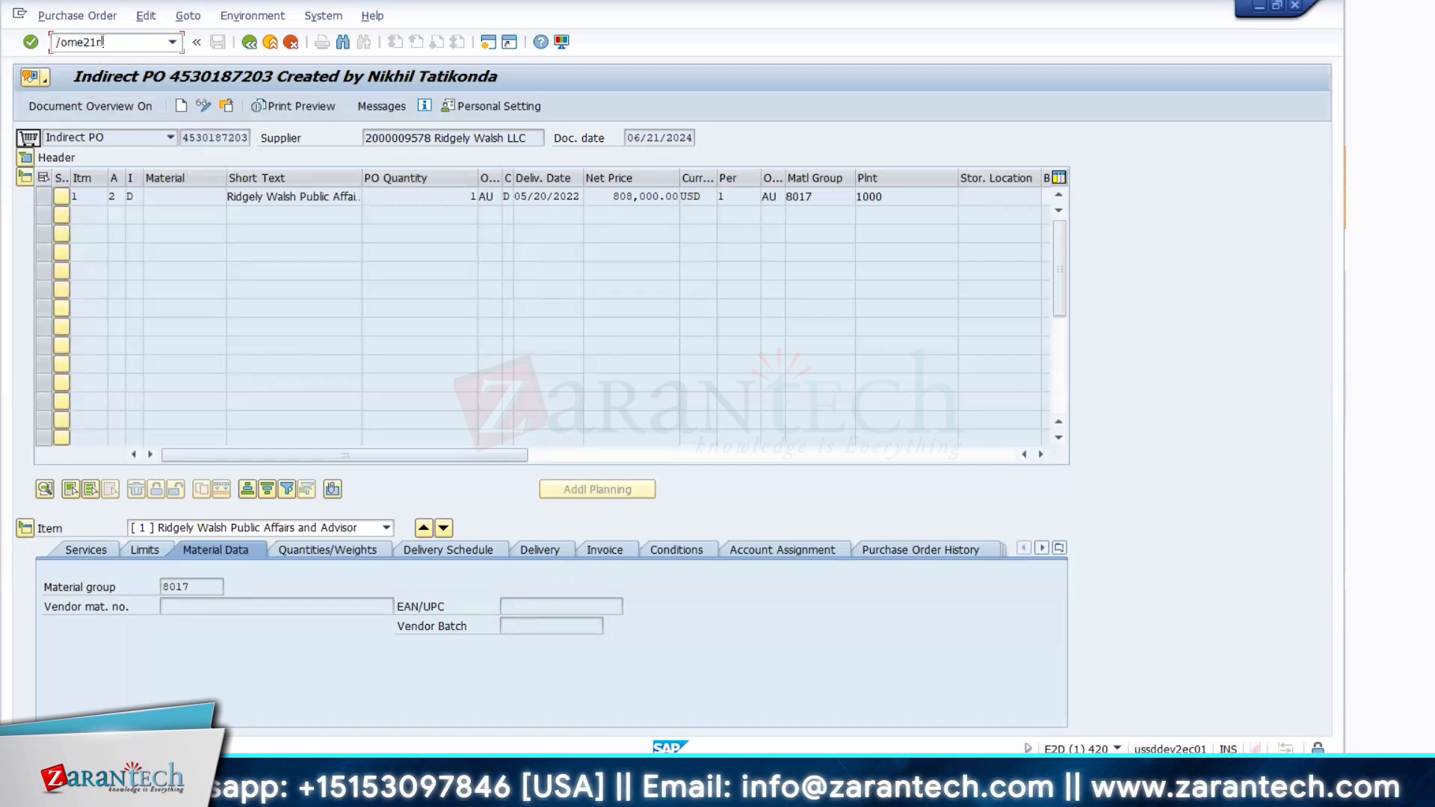
{"action": "key", "text": "Return"}
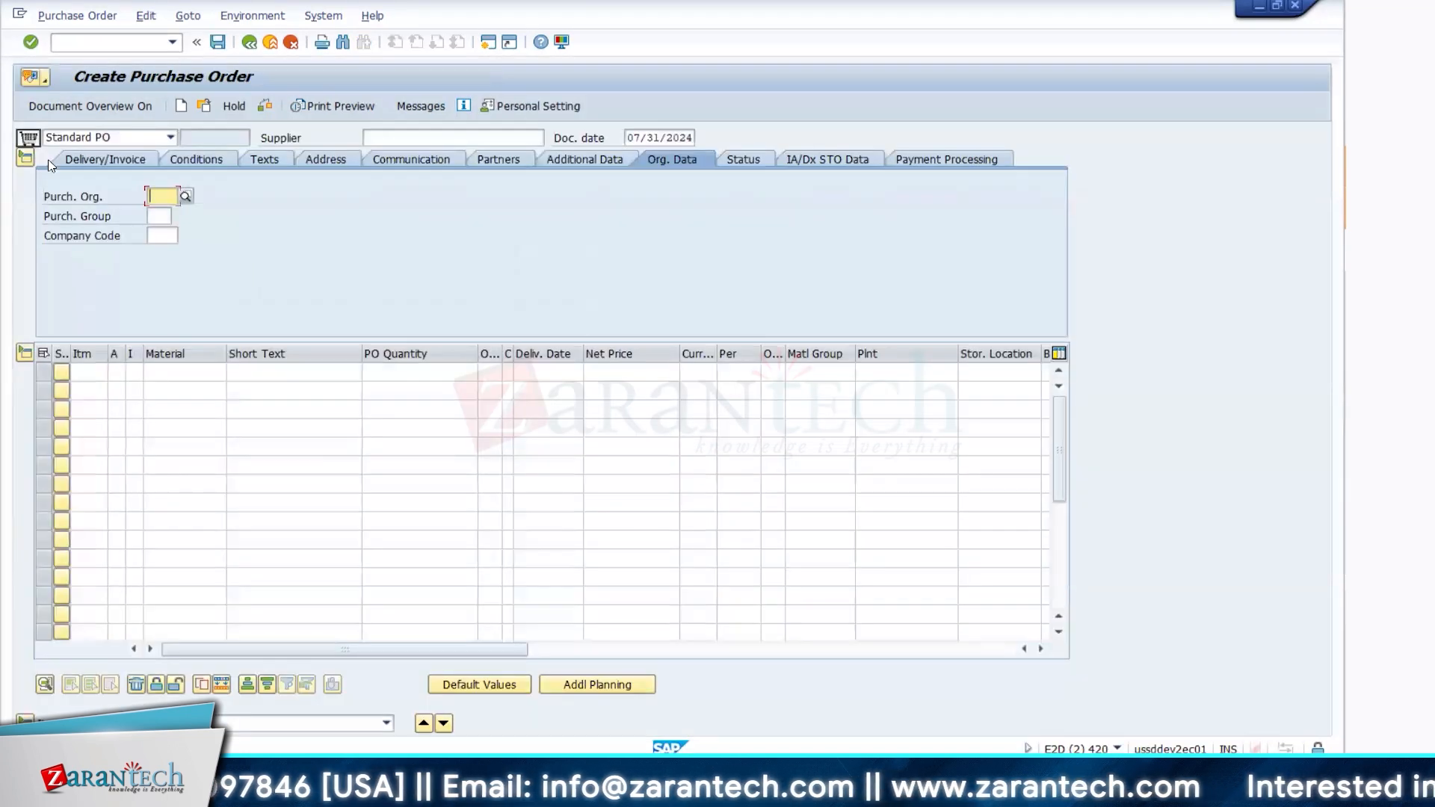
Show the document overview and open its selection screen for purchase orders
{"action": "left_click", "coordinate": [89, 106]}
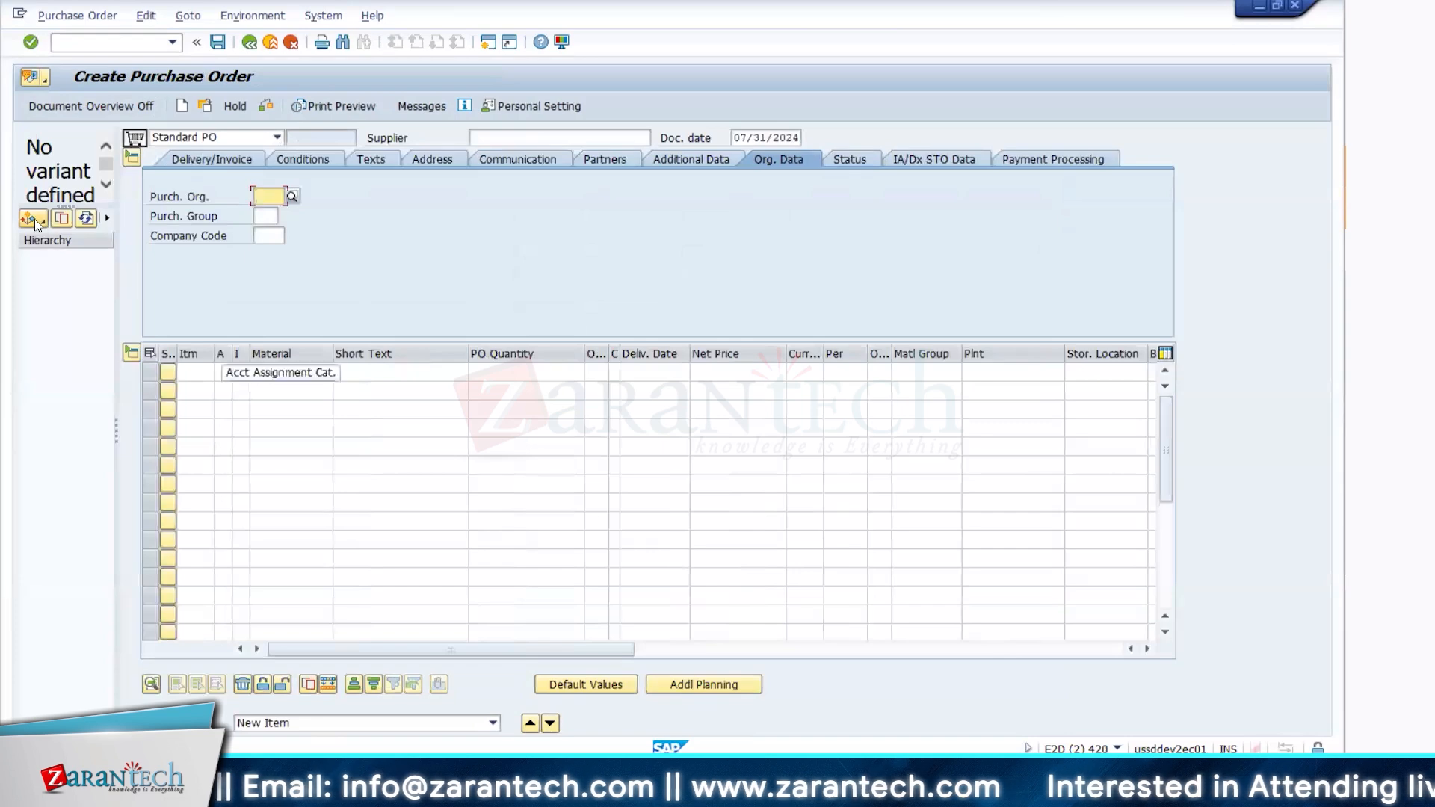
{"action": "left_click", "coordinate": [31, 218]}
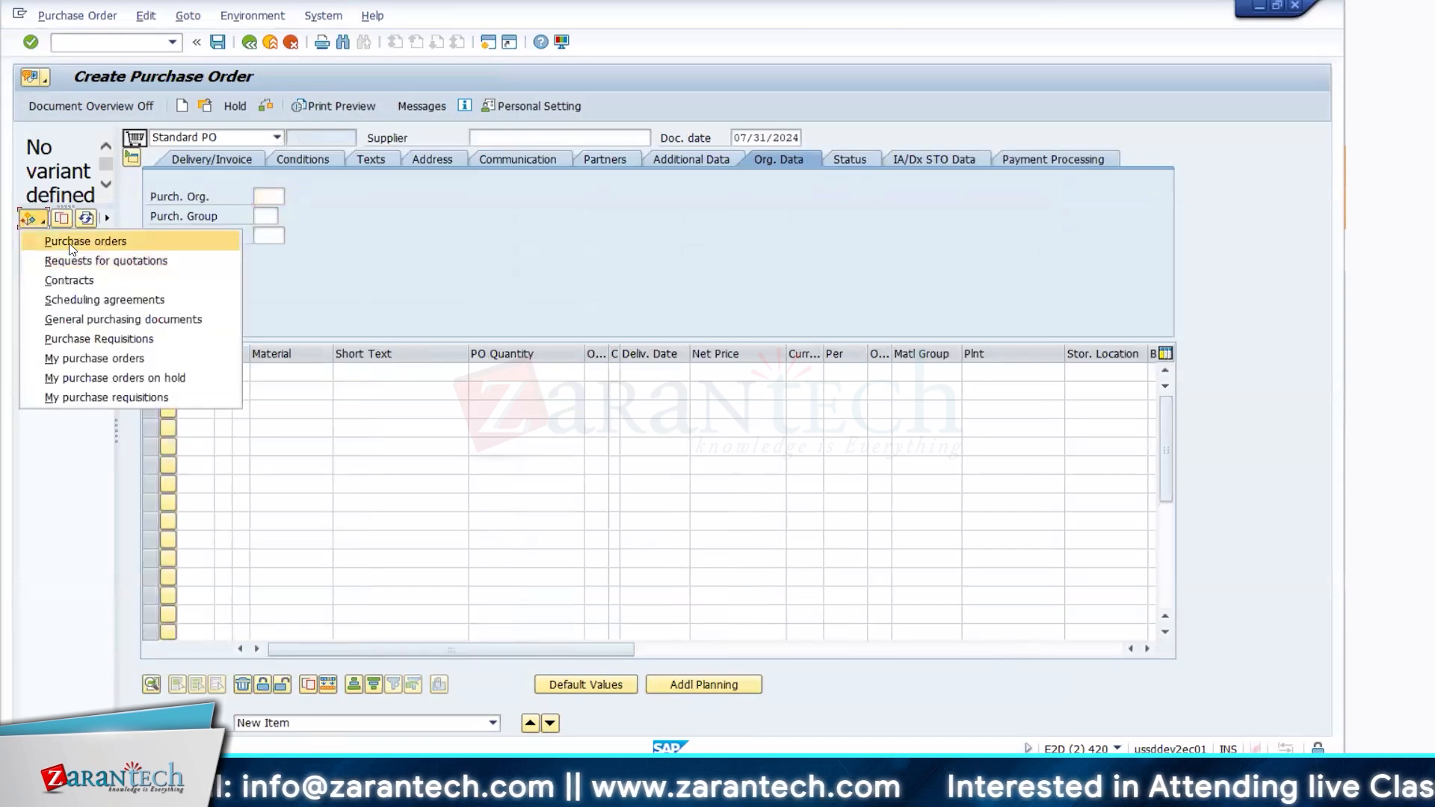
{"action": "left_click", "coordinate": [67, 240]}
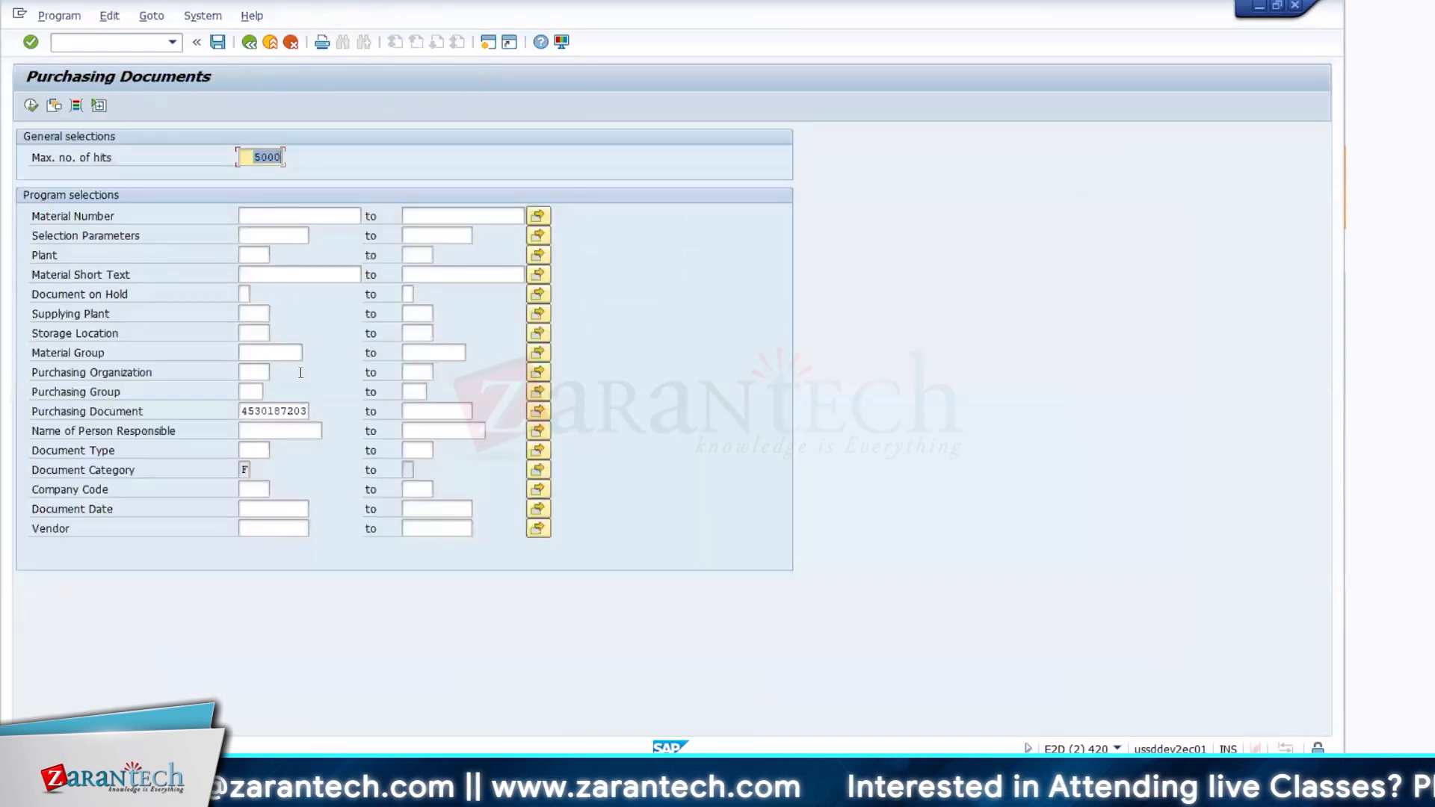
{"action": "left_click", "coordinate": [305, 413]}
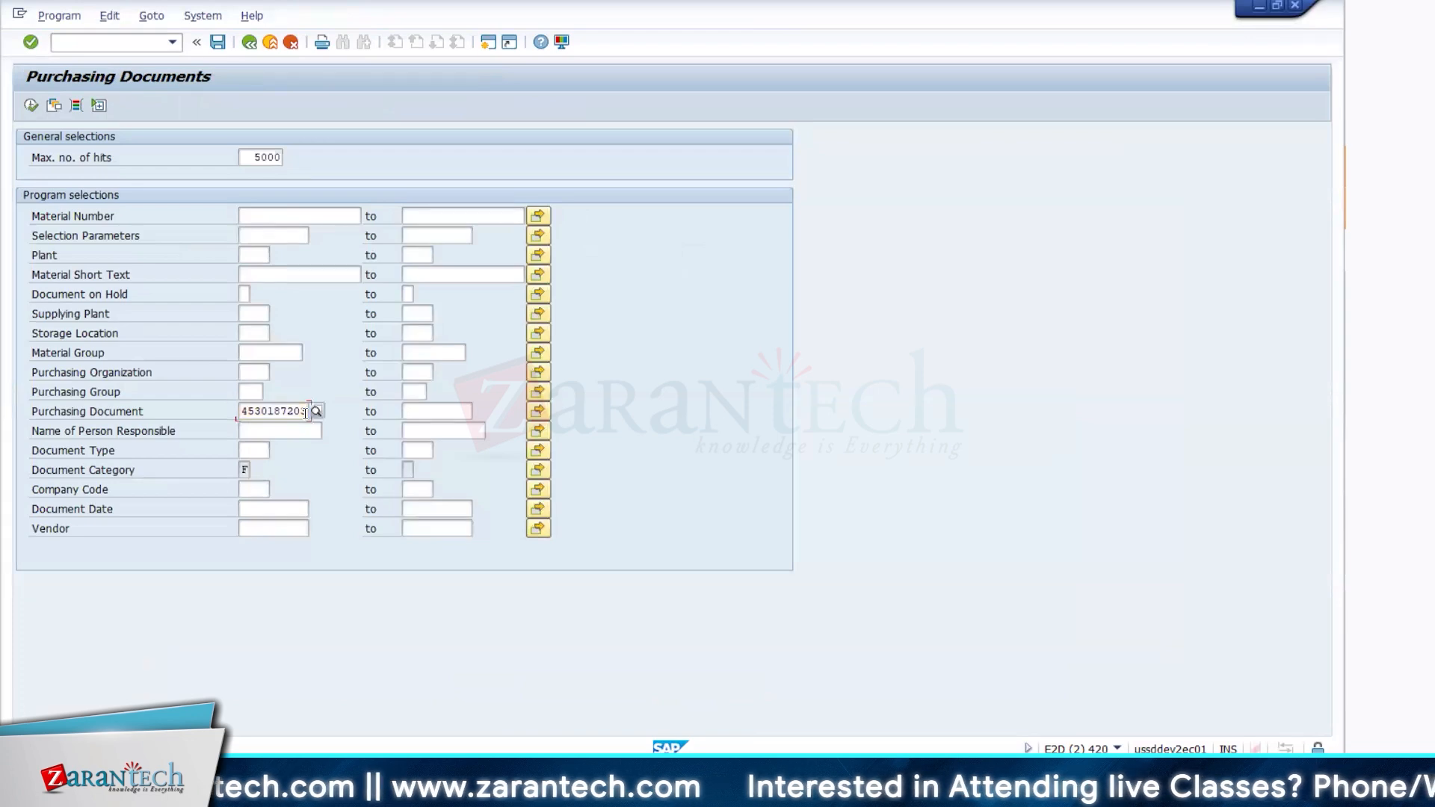
{"action": "key", "text": "BackSpace"}
{"action": "key", "text": "BackSpace"}
{"action": "key", "text": "BackSpace"}
{"action": "key", "text": "BackSpace"}
{"action": "key", "text": "BackSpace"}
{"action": "key", "text": "BackSpace"}
{"action": "key", "text": "BackSpace"}
{"action": "key", "text": "BackSpace"}
{"action": "key", "text": "BackSpace"}
{"action": "key", "text": "BackSpace"}
{"action": "key", "text": "ctrl+v"}
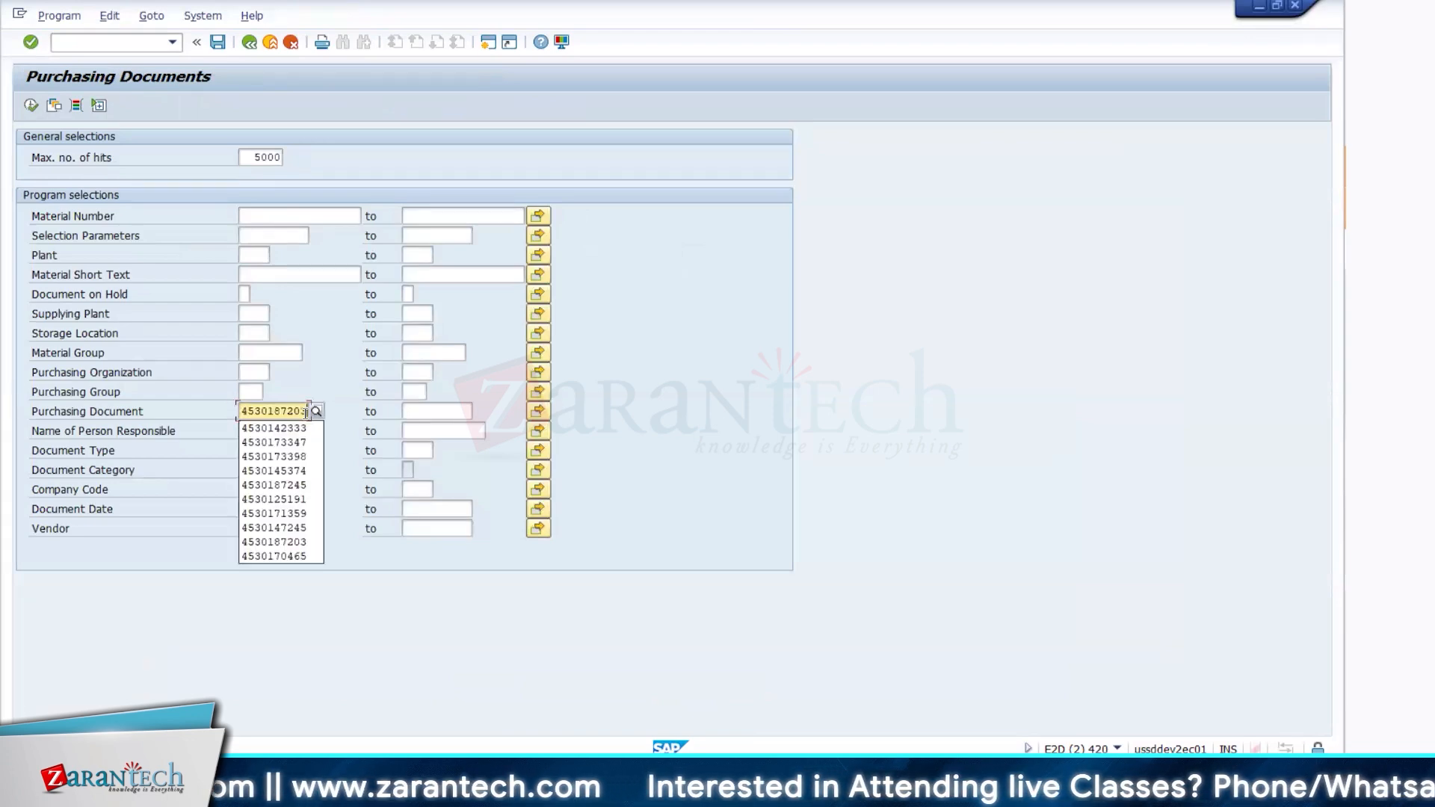
{"action": "left_click", "coordinate": [31, 106]}
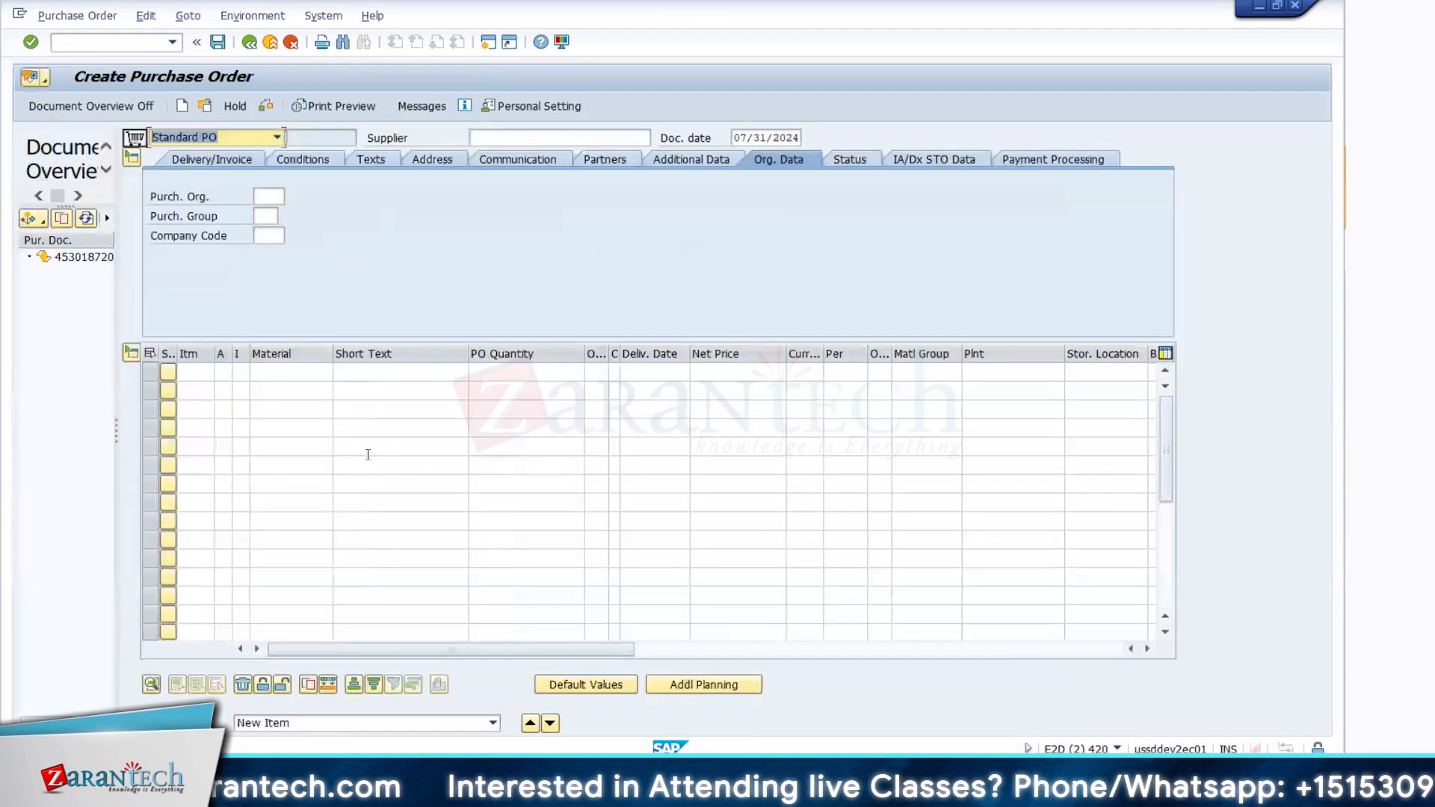
{"action": "double_click", "coordinate": [83, 257]}
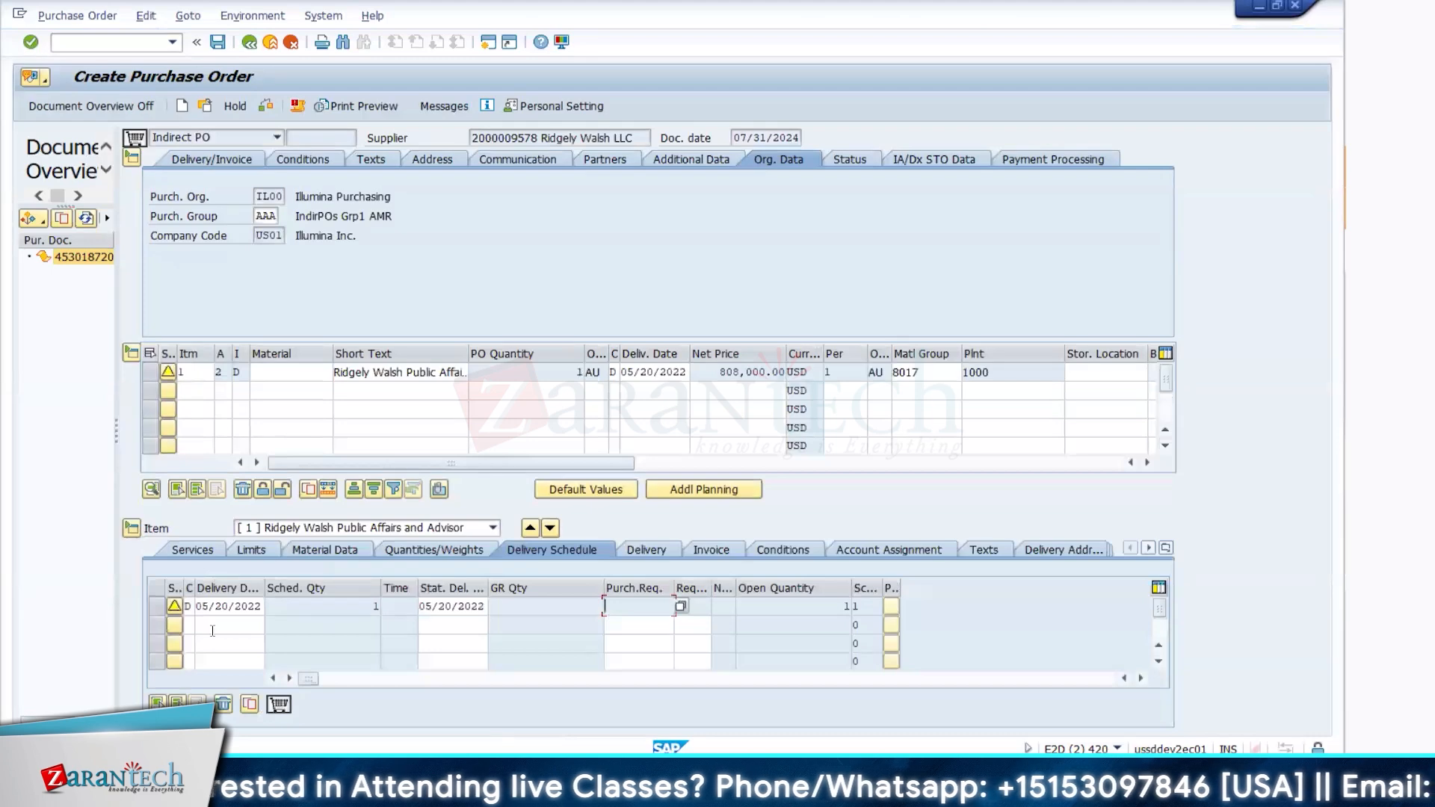
Set the delivery date in item 1's delivery schedule to 08/15/2024
{"action": "left_click", "coordinate": [200, 606]}
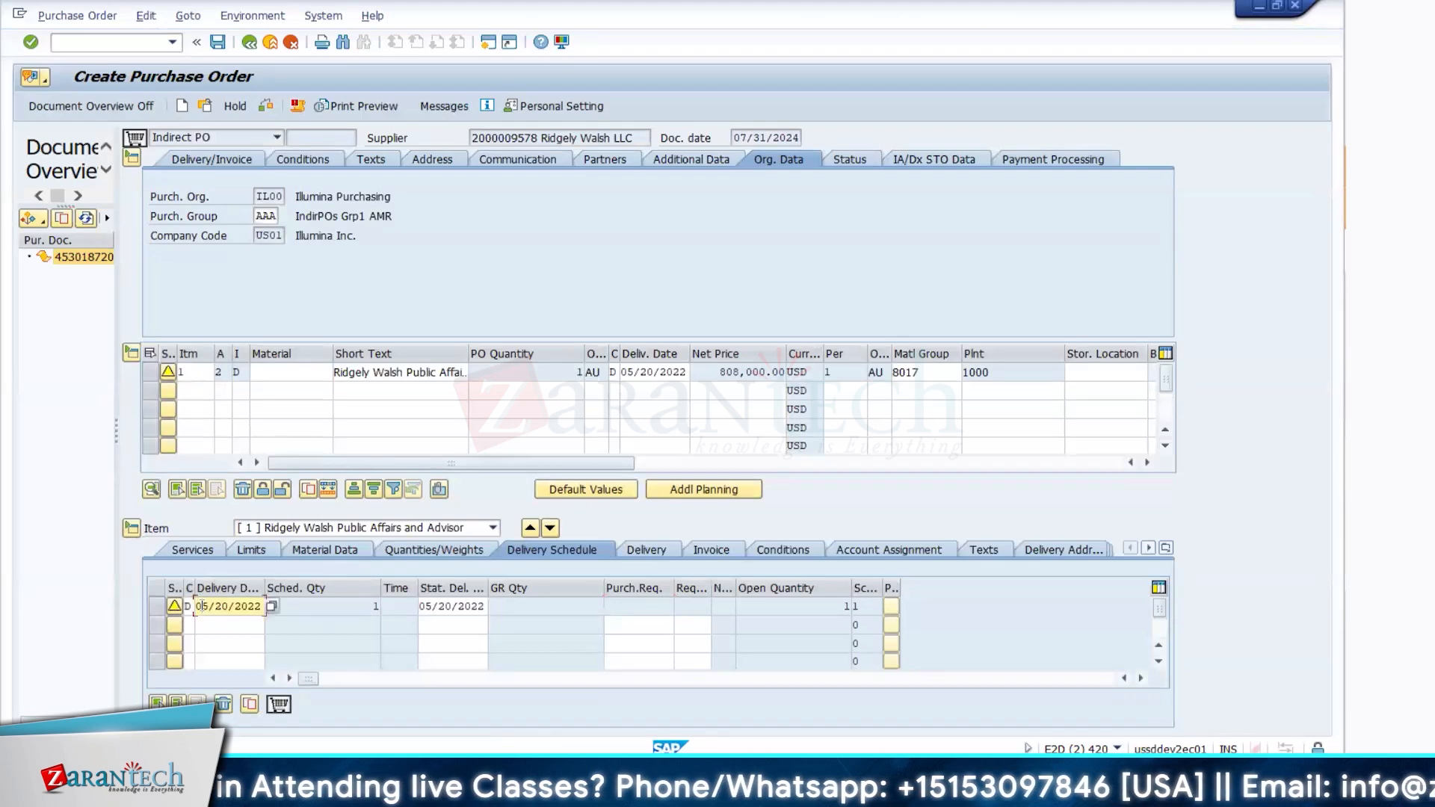
{"action": "key", "text": "Delete"}
{"action": "key", "text": "Delete"}
{"action": "key", "text": "Delete"}
{"action": "key", "text": "Delete"}
{"action": "key", "text": "Delete"}
{"action": "key", "text": "Delete"}
{"action": "key", "text": "Delete"}
{"action": "key", "text": "Delete"}
{"action": "key", "text": "Delete"}
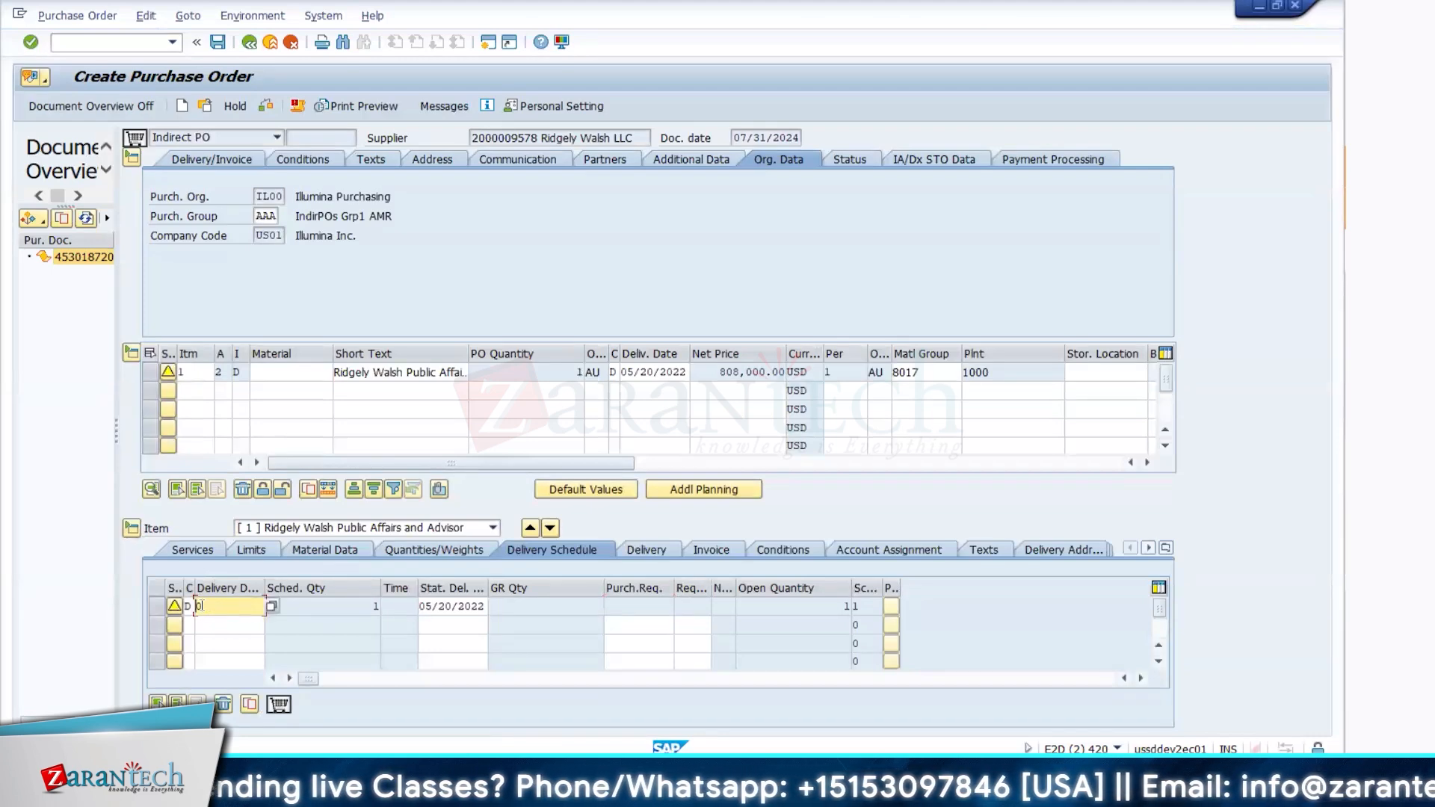
{"action": "key", "text": "BackSpace"}
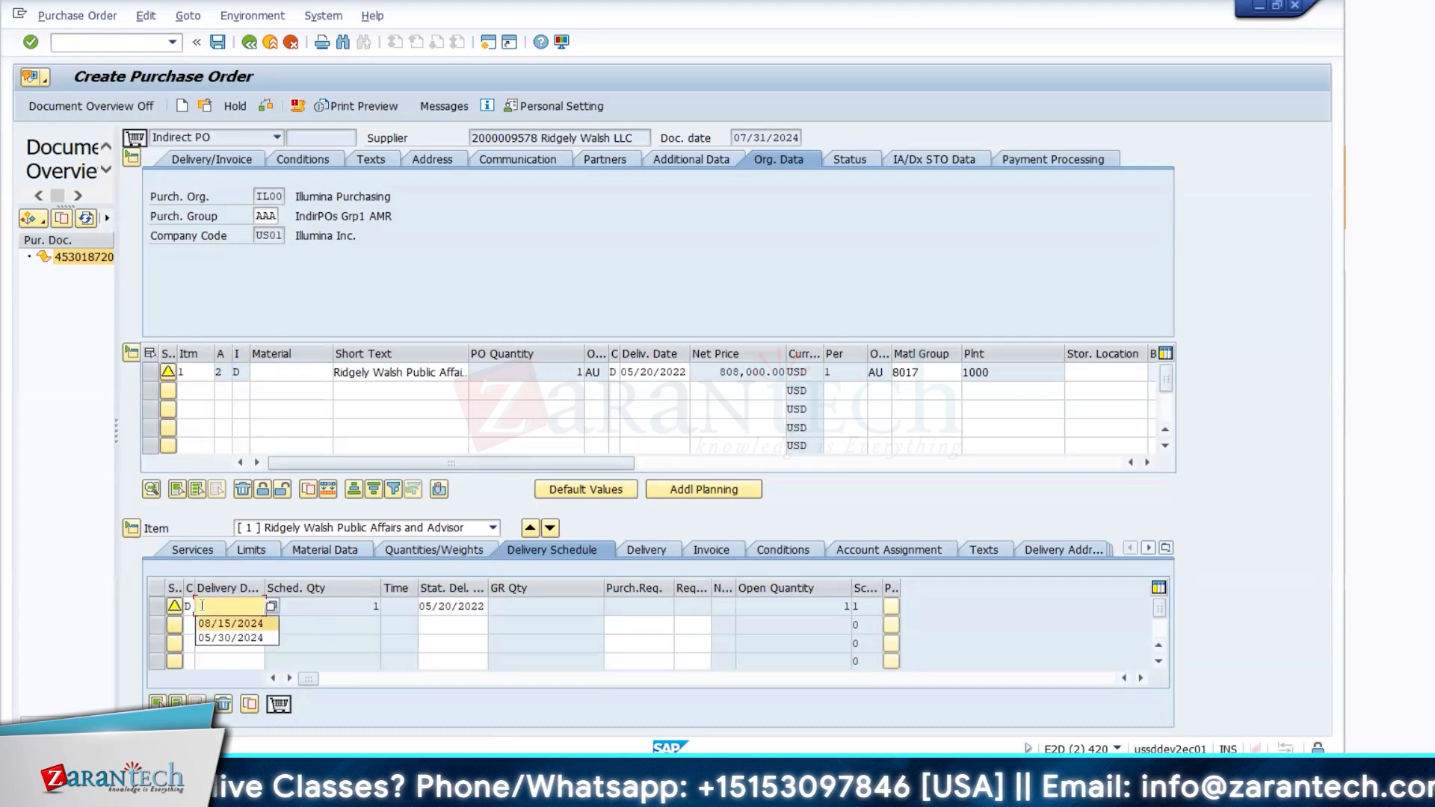
{"action": "key", "text": "Down"}
{"action": "key", "text": "Return"}
Set the statistical delivery date of the same schedule line to 08/15/2024
{"action": "key", "text": "Tab"}
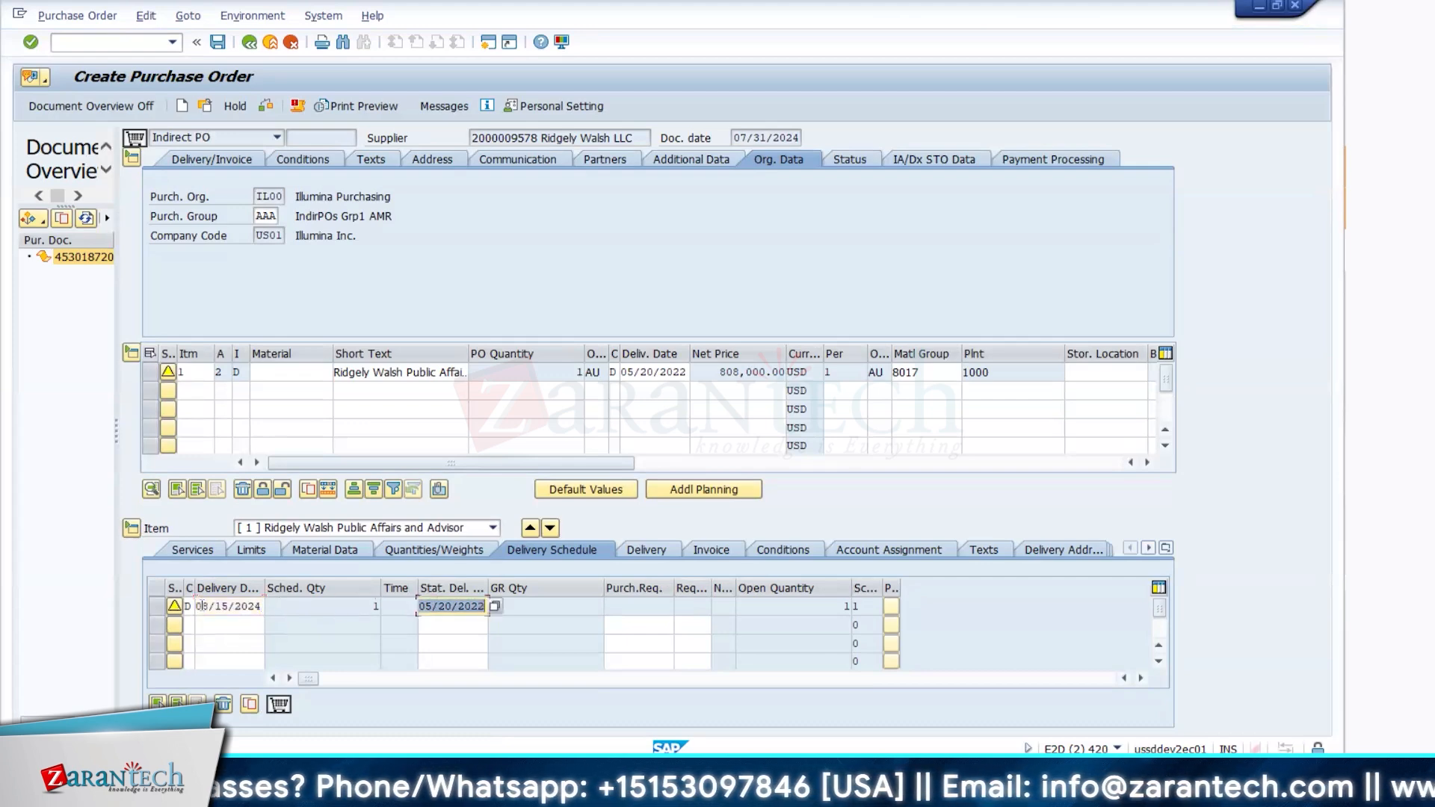
{"action": "key", "text": "BackSpace"}
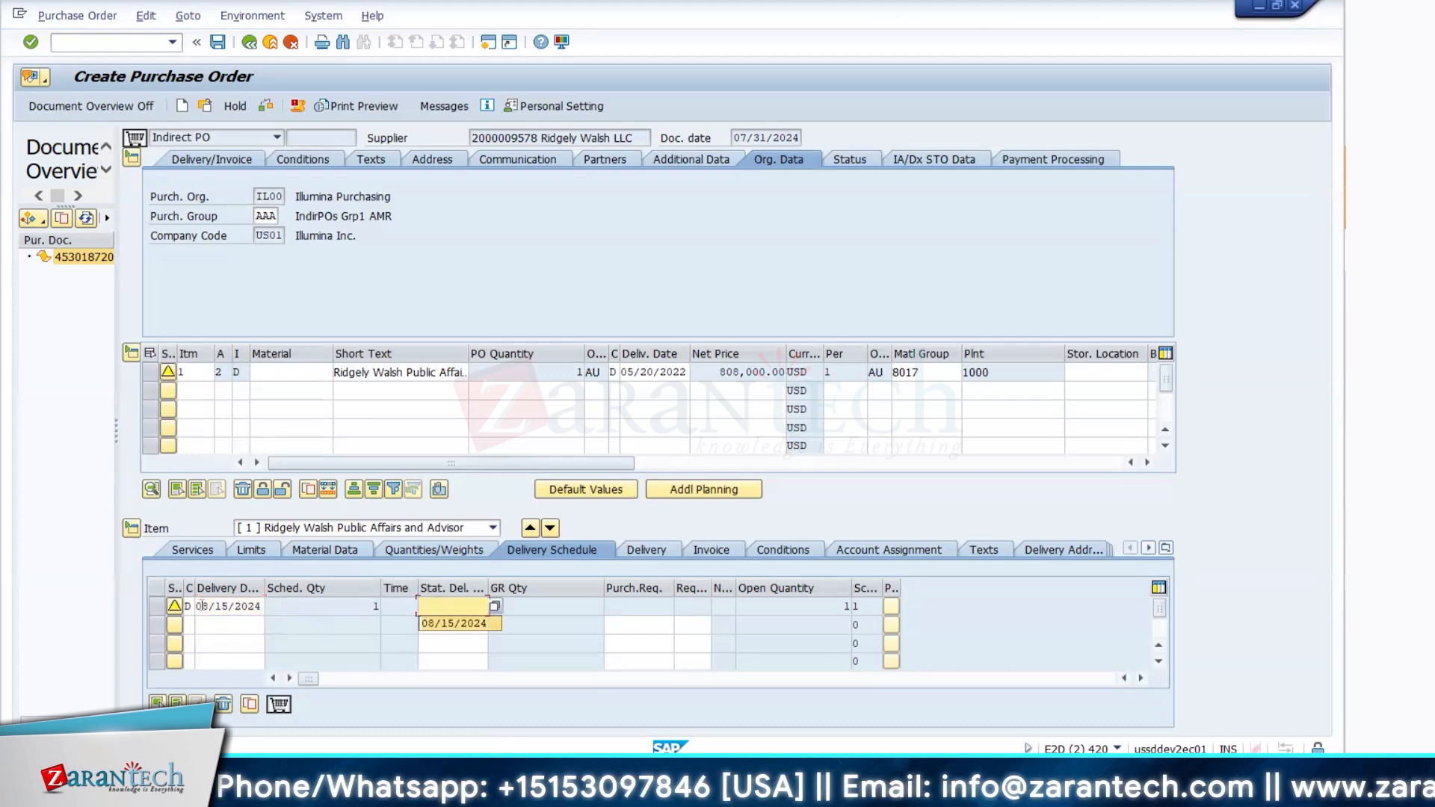
{"action": "key", "text": "Down"}
{"action": "key", "text": "Return"}
{"action": "key", "text": "Return"}
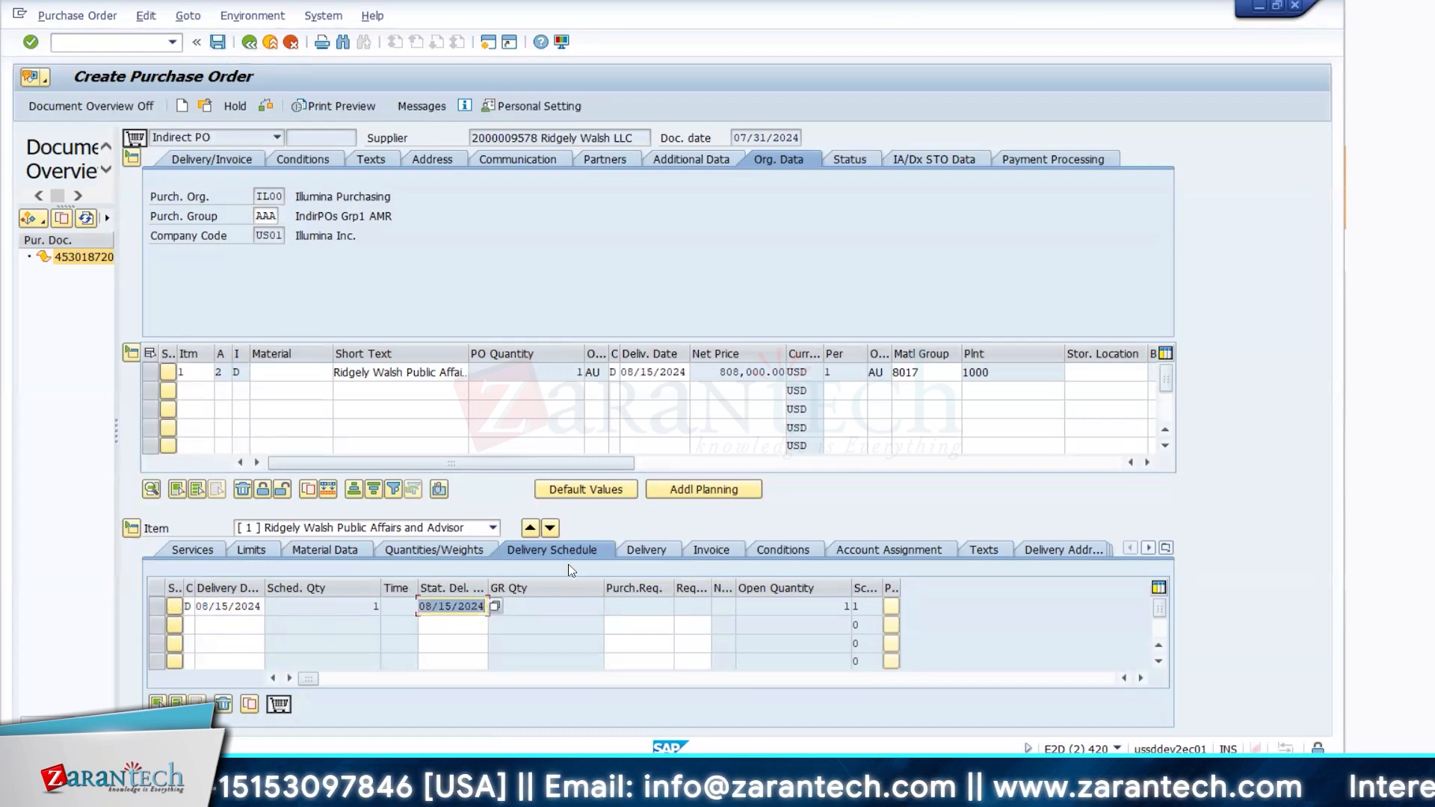
Review item 1's services and material data and save the purchase order
{"action": "left_click", "coordinate": [200, 553]}
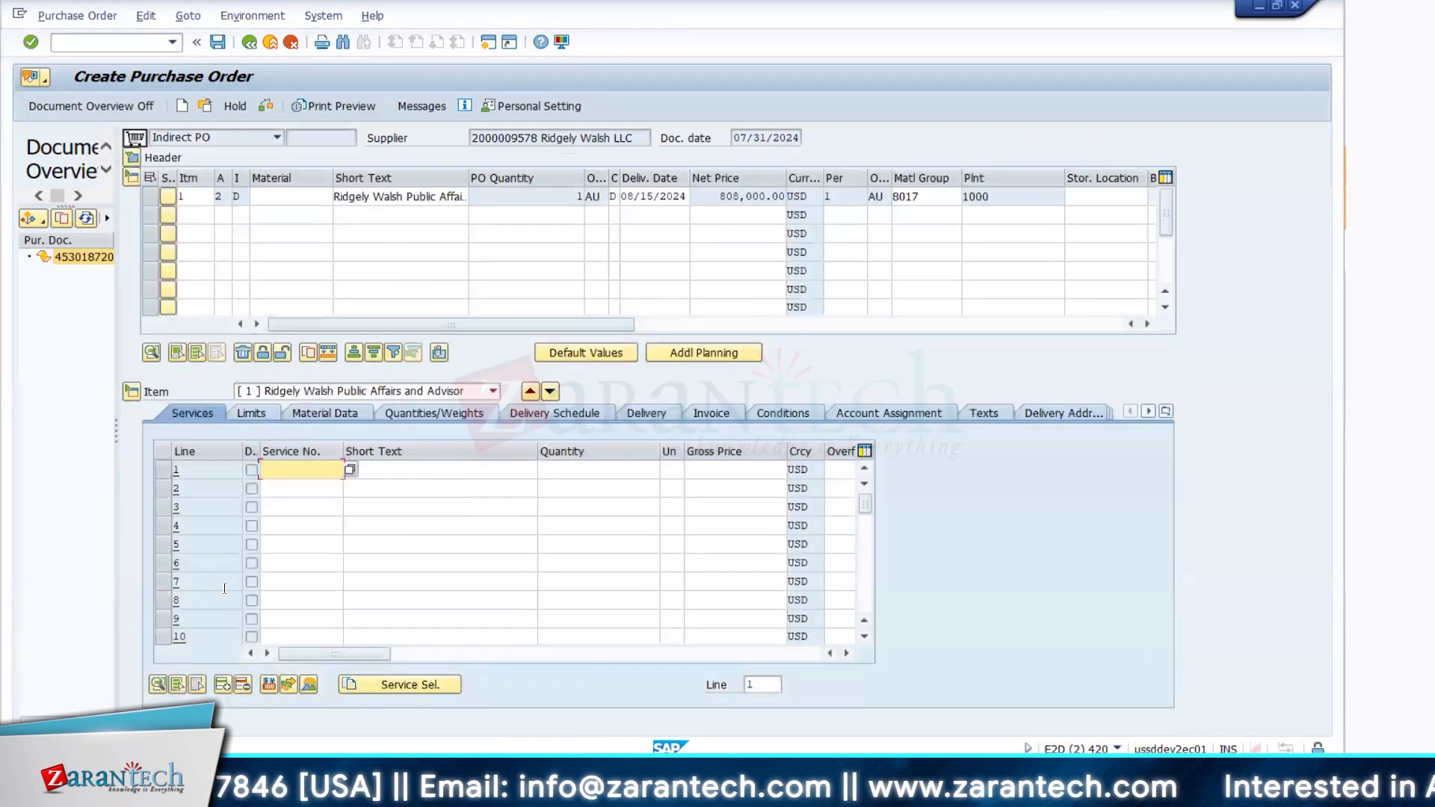
{"action": "left_click", "coordinate": [323, 413]}
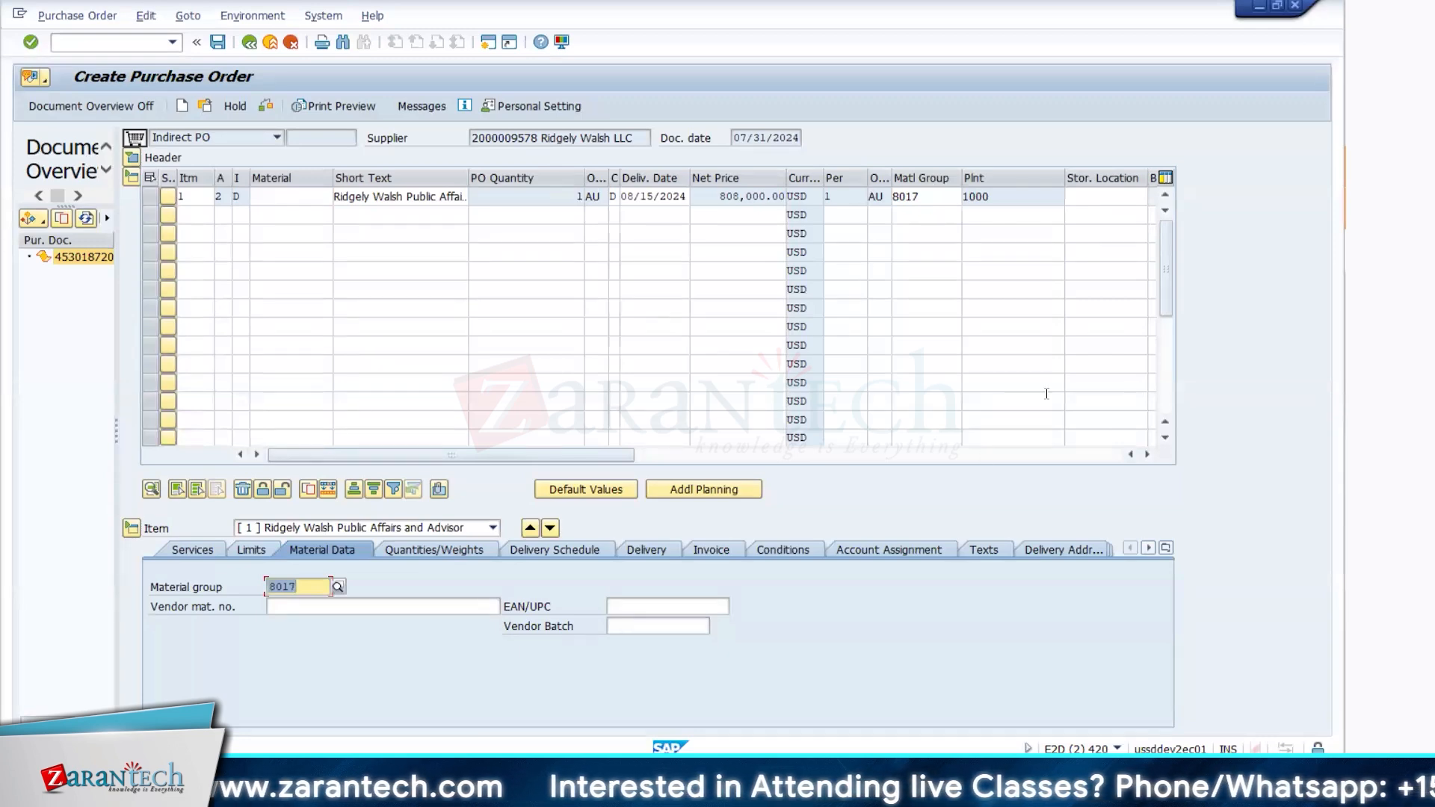
{"action": "left_click", "coordinate": [217, 42]}
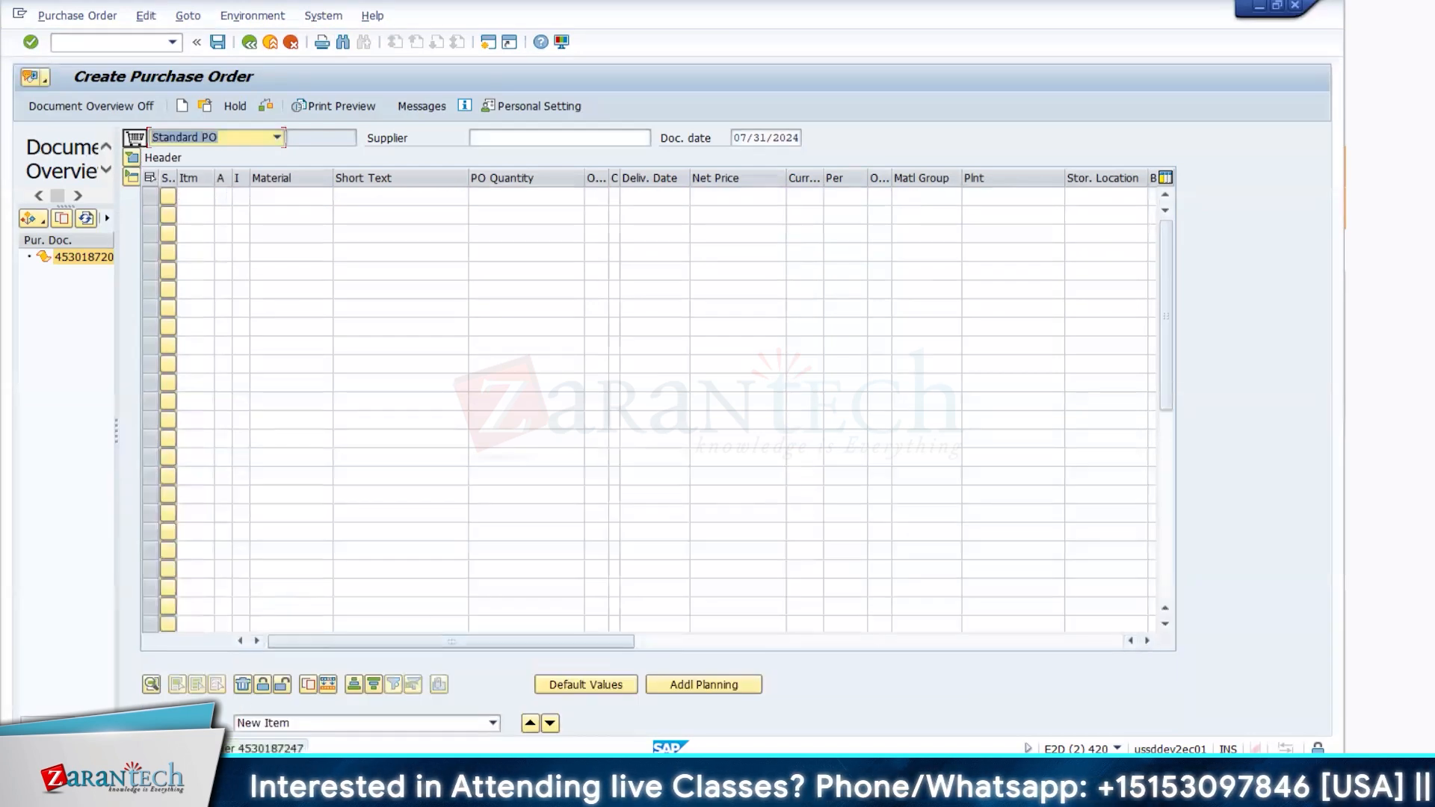
Open the details of the save message and copy the new purchase order number
{"action": "left_click", "coordinate": [196, 747]}
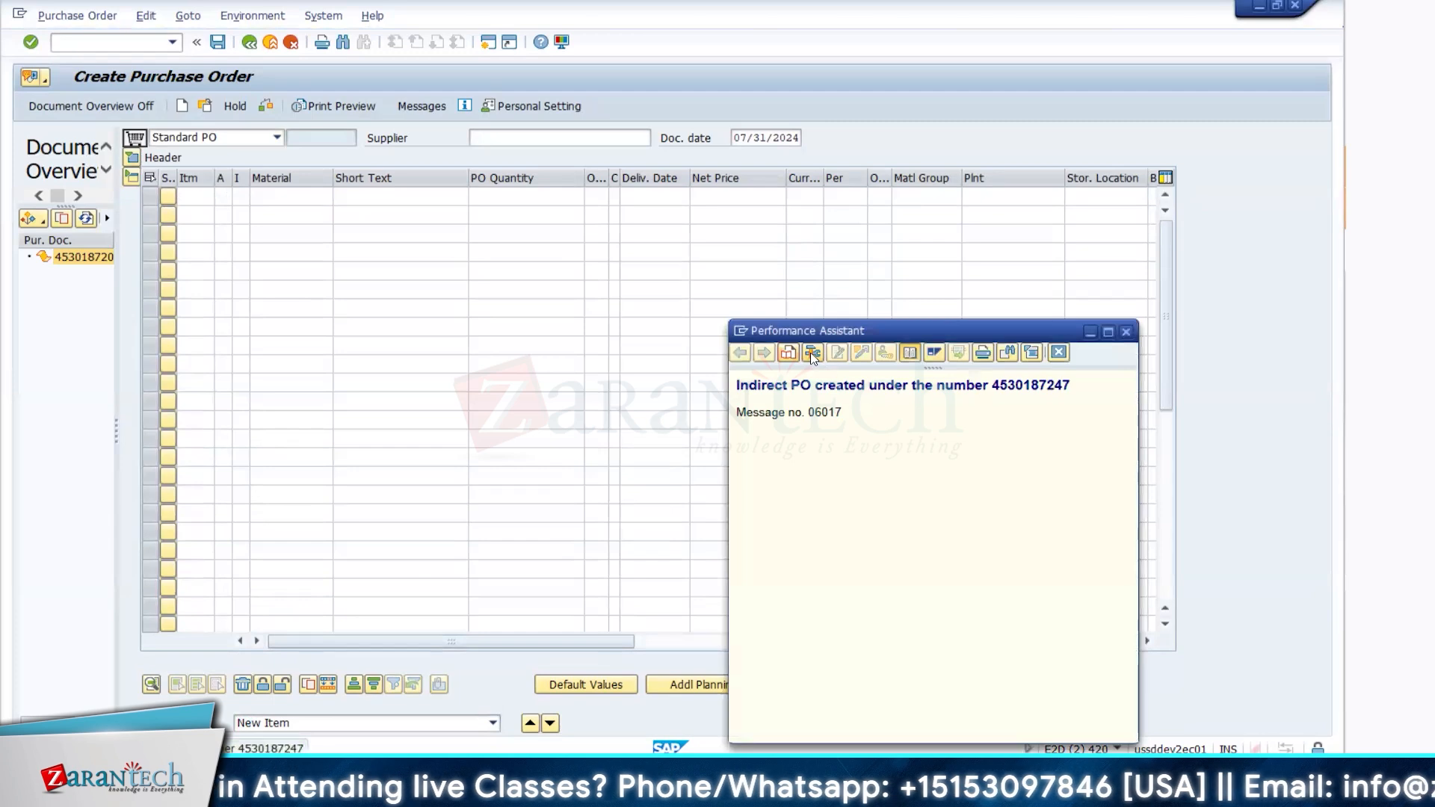
{"action": "left_click", "coordinate": [813, 355]}
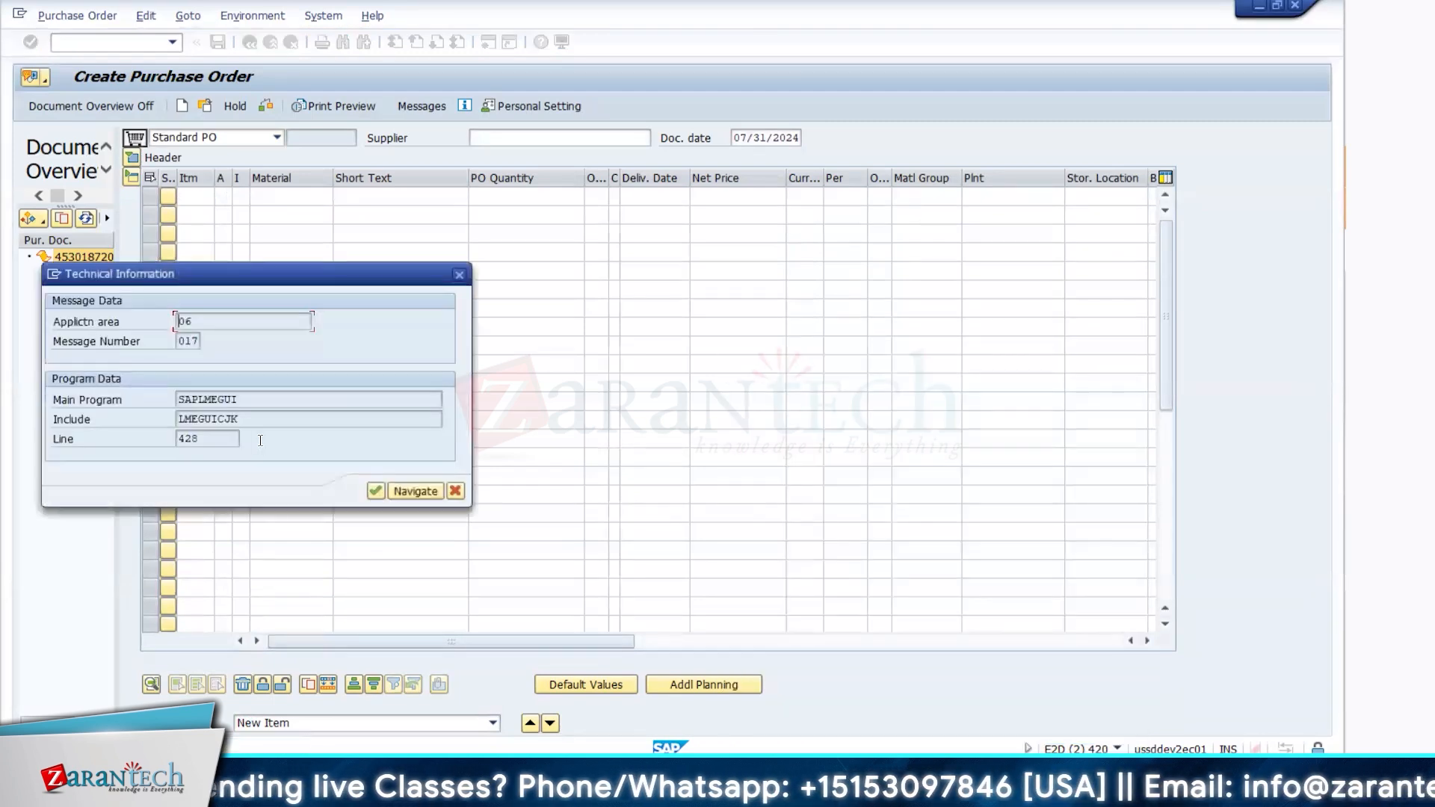
{"action": "left_click", "coordinate": [459, 274]}
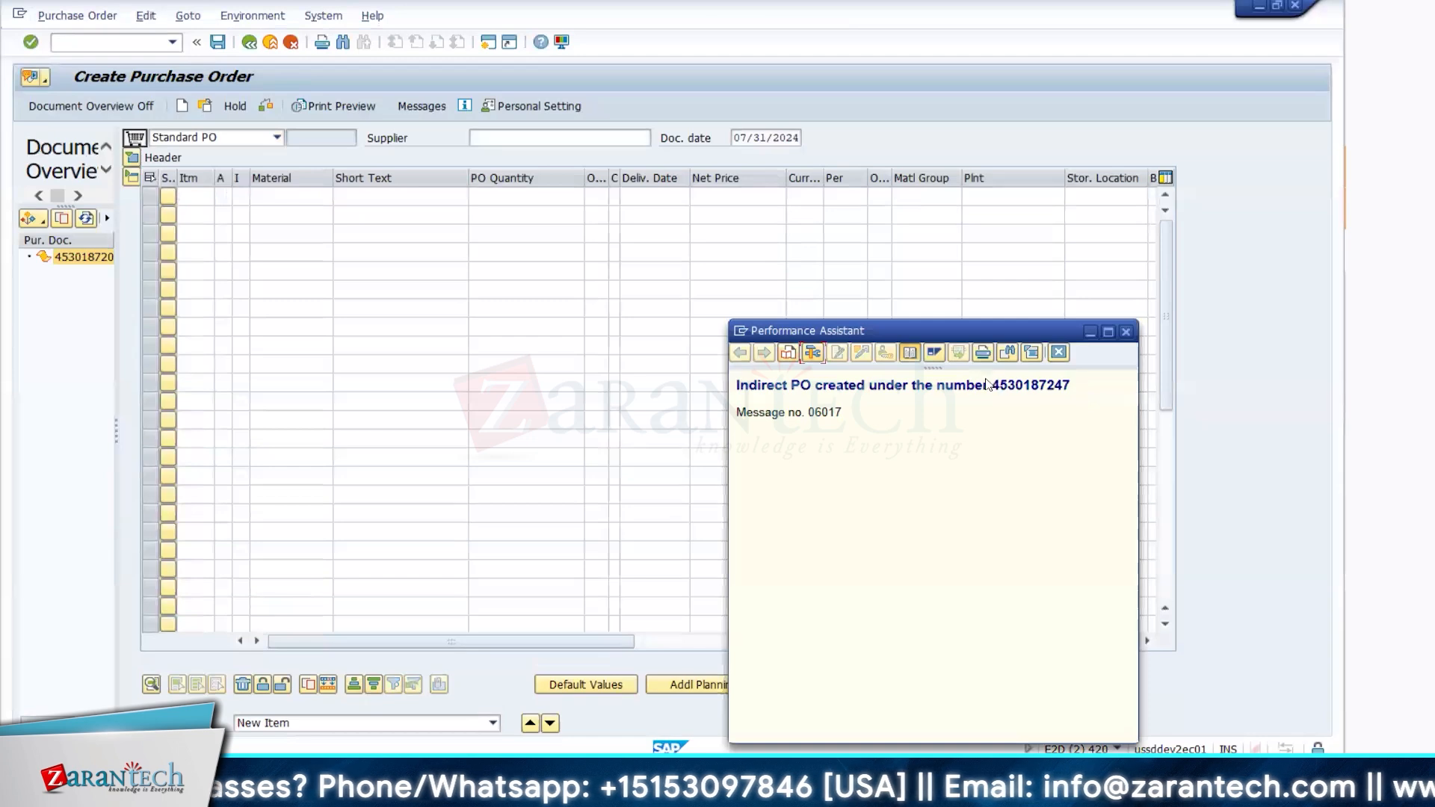
{"action": "left_click_drag", "start_coordinate": [1070, 385], "coordinate": [995, 384]}
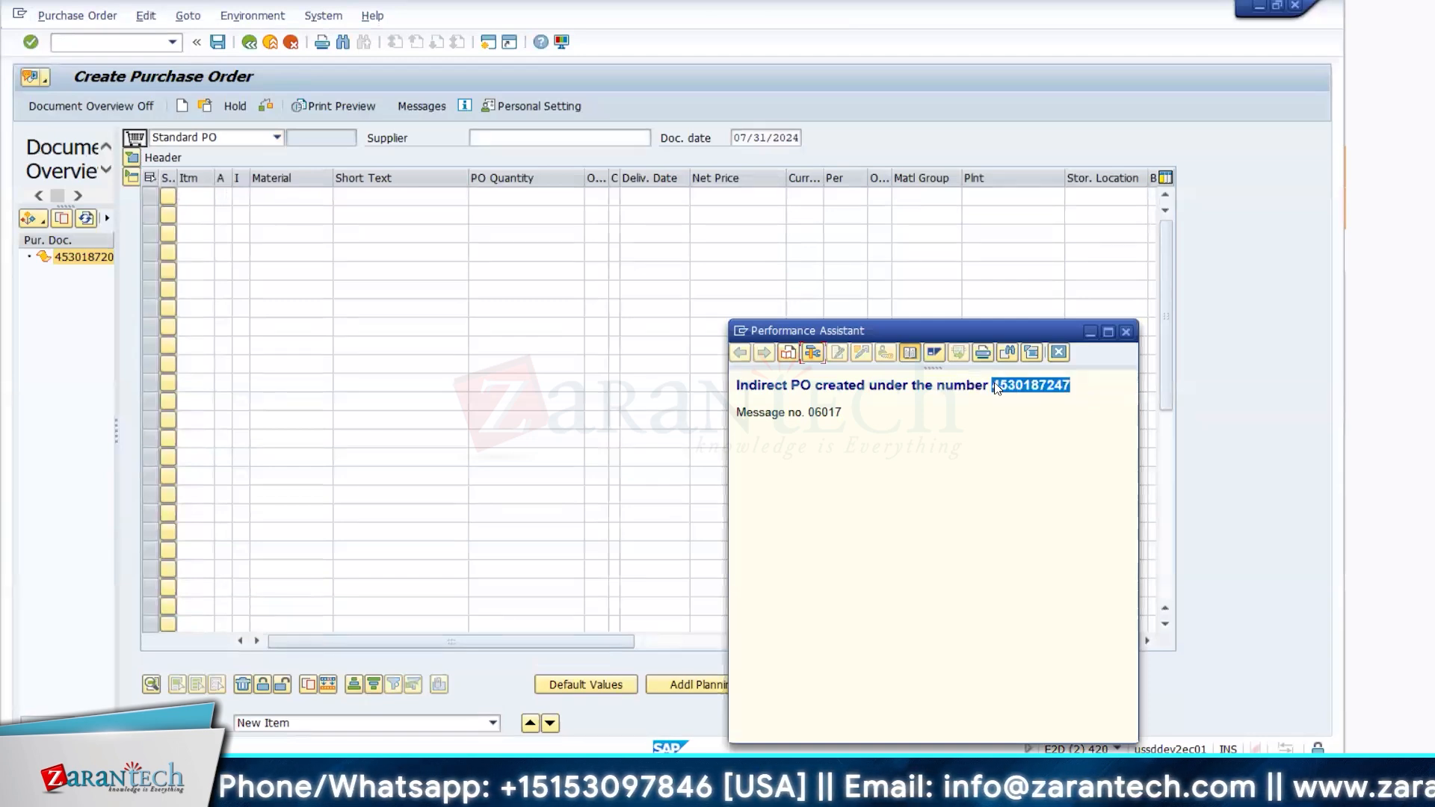
{"action": "left_click_drag", "start_coordinate": [996, 387], "coordinate": [990, 385]}
{"action": "key", "text": "ctrl+c"}
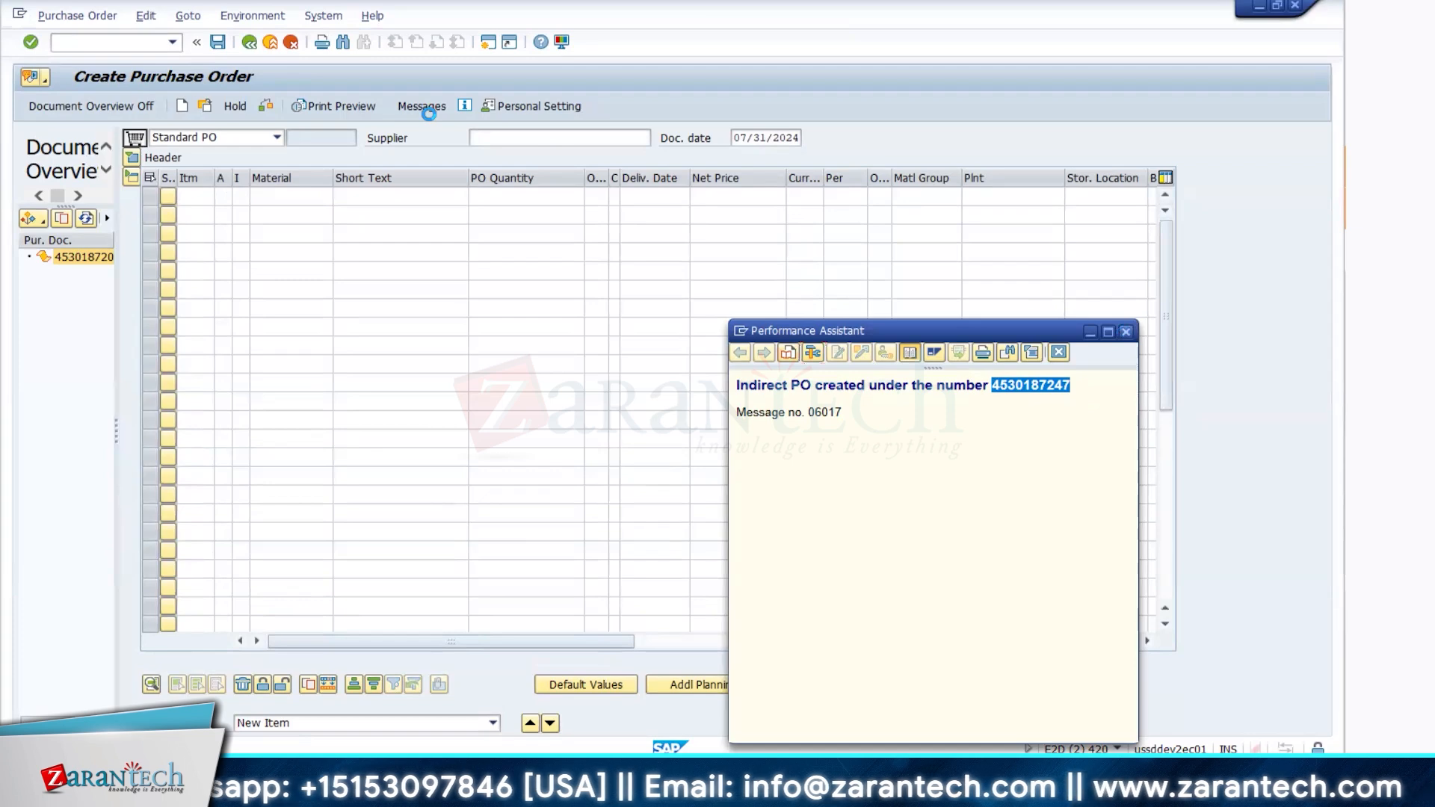
Display the newly created indirect purchase order with transaction ME23N
{"action": "left_click", "coordinate": [428, 113]}
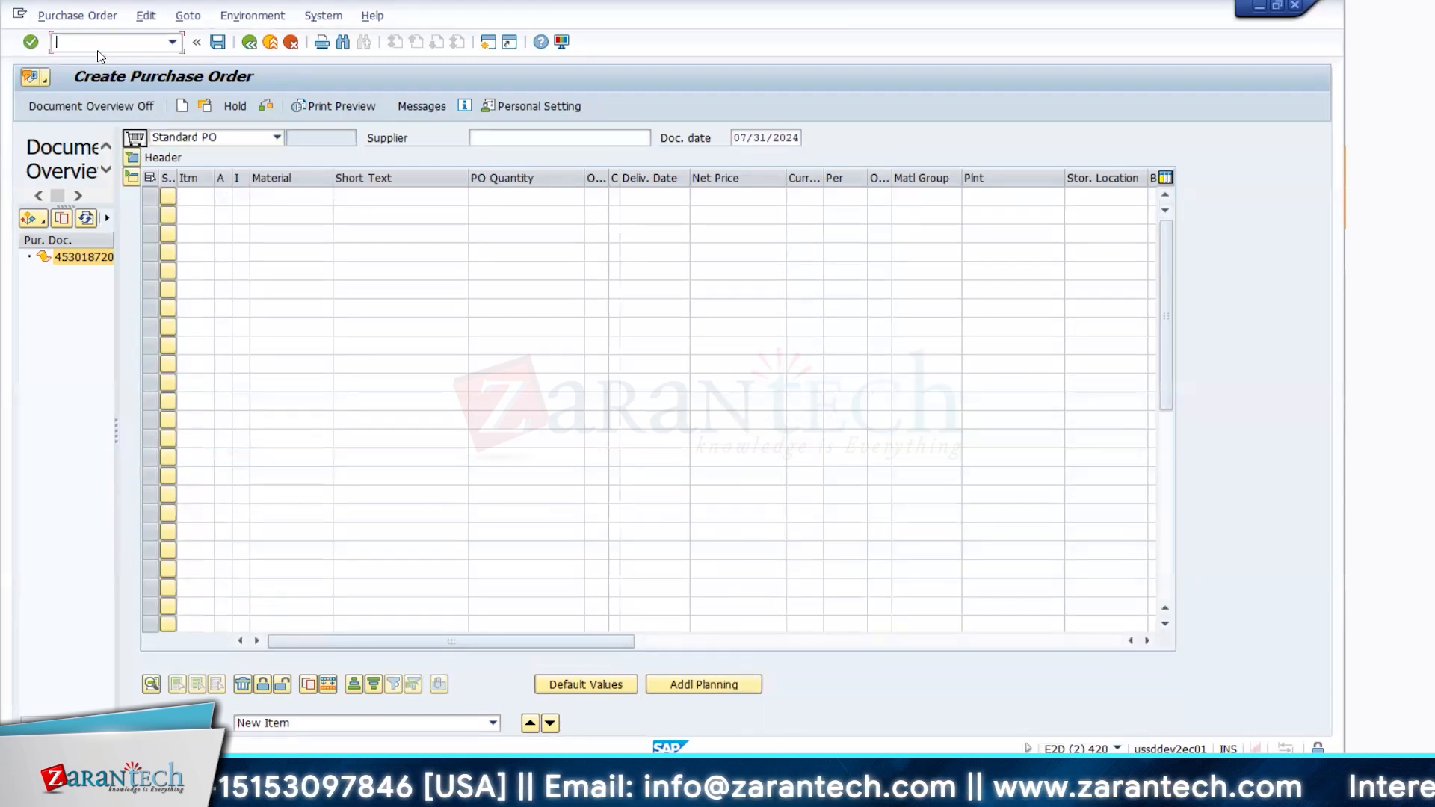
{"action": "type", "text": "/n/"}
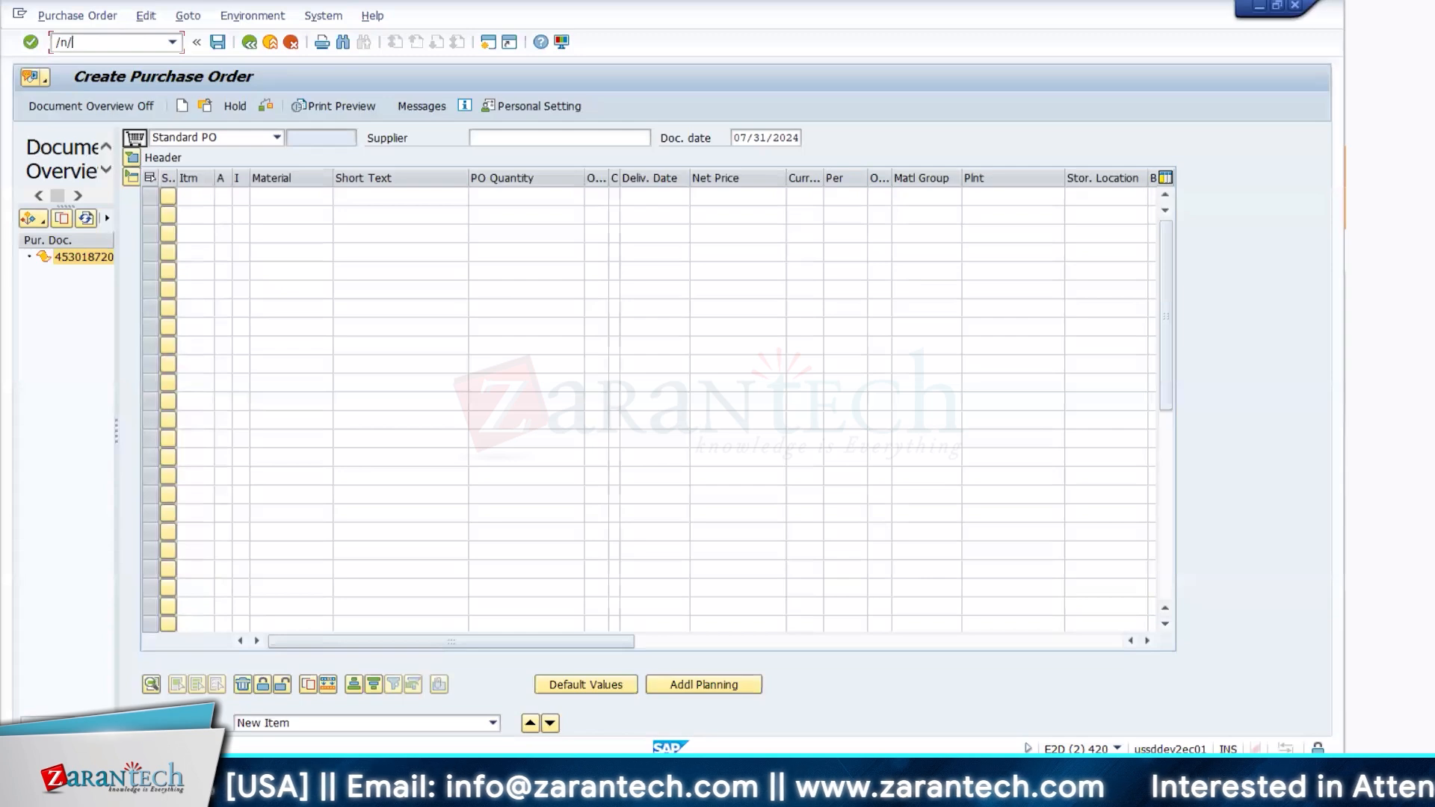
{"action": "key", "text": "BackSpace"}
{"action": "key", "text": "BackSpace"}
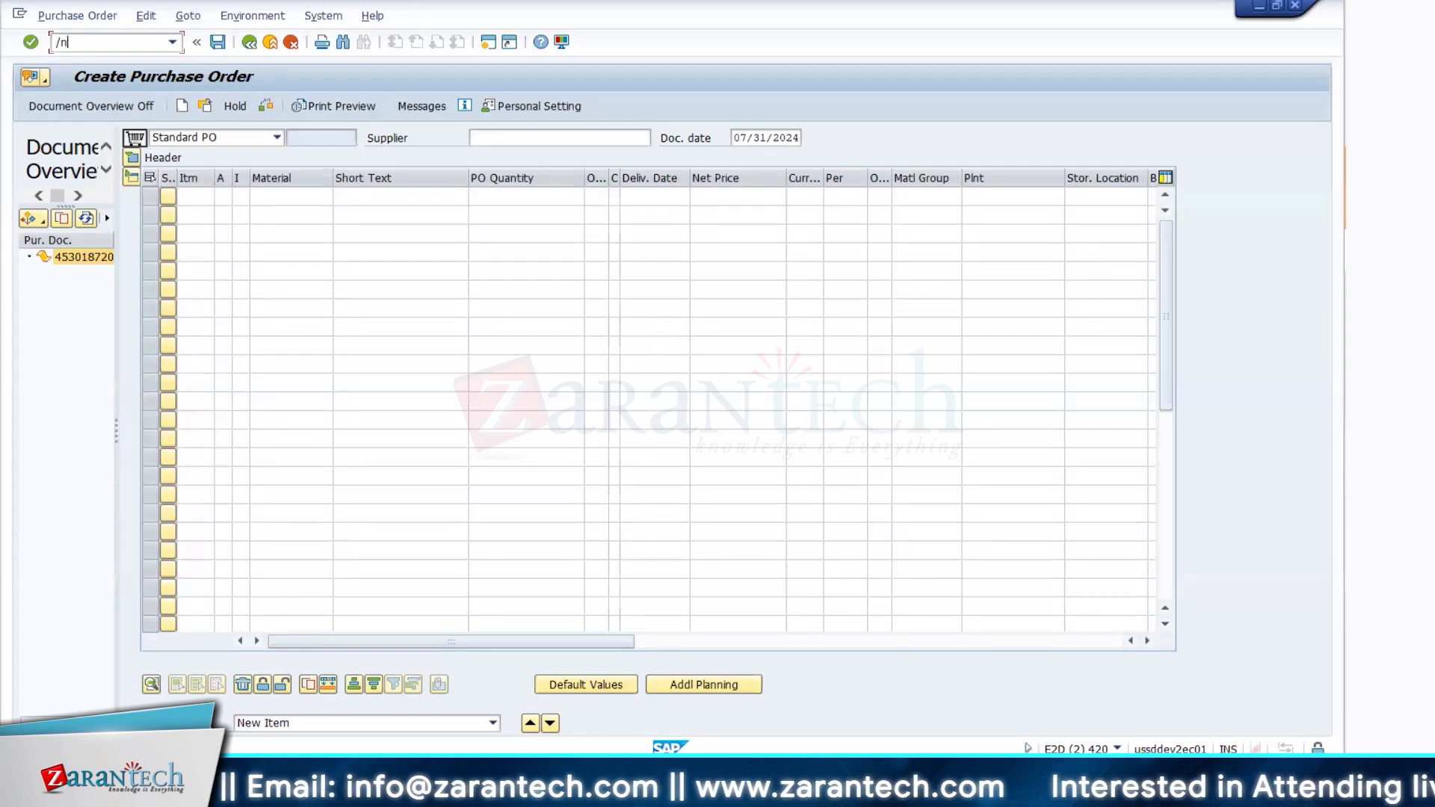
{"action": "type", "text": "me23n"}
{"action": "key", "text": "Return"}
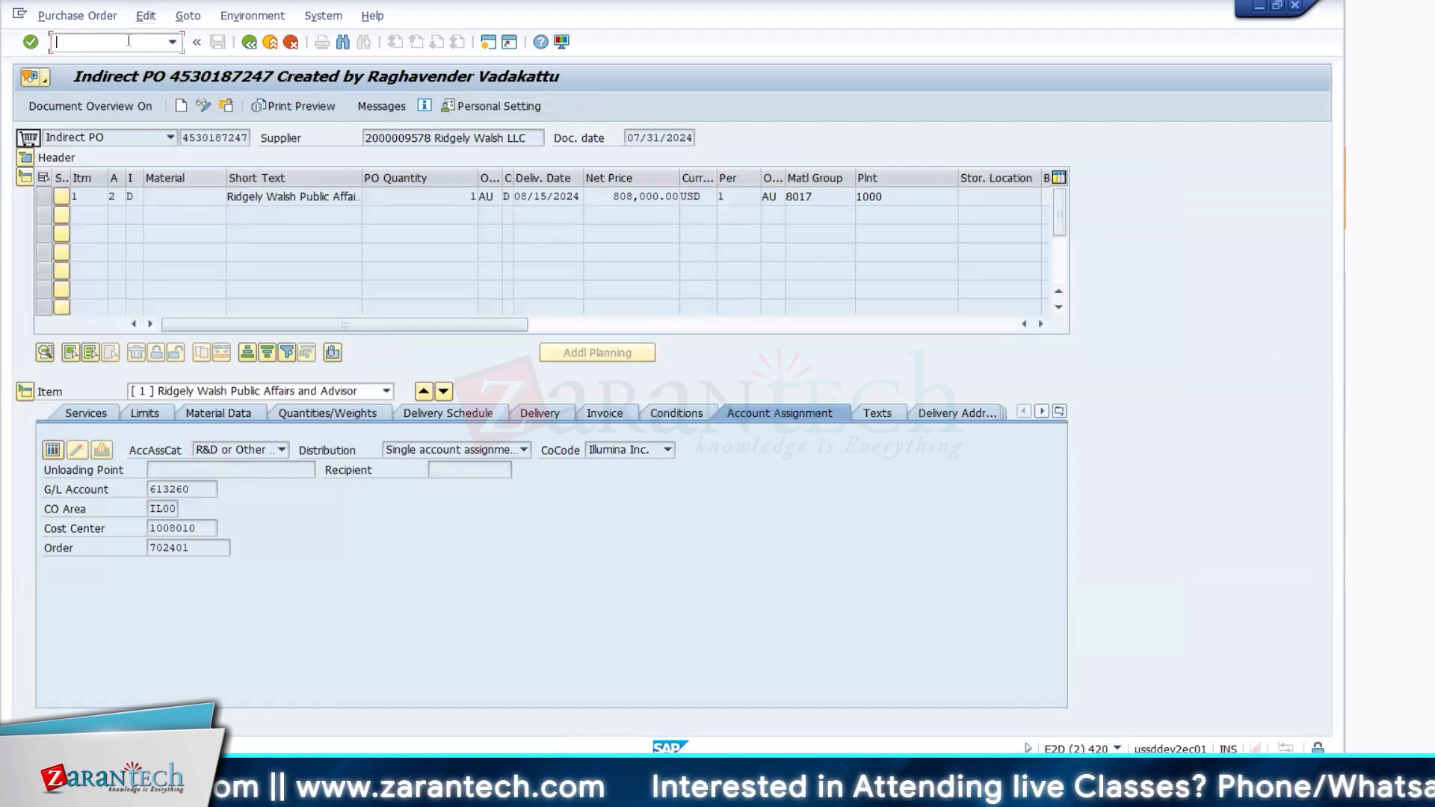
Open the Accelerator Data Mapping and SIC Log Viewer from the Vertex Tax Accelerator's troubleshooting tools in a new session
{"action": "key", "text": "Return"}
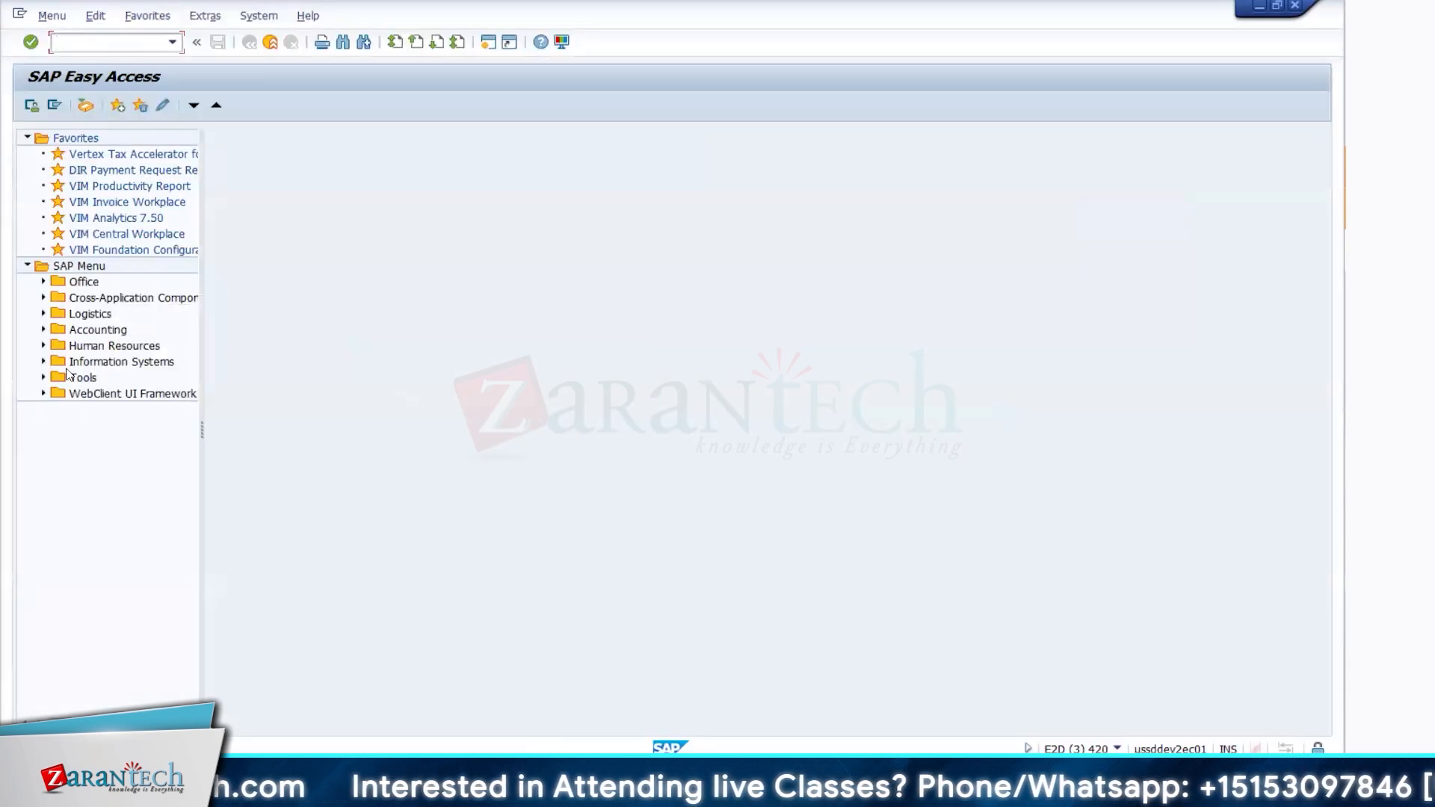
{"action": "double_click", "coordinate": [142, 154]}
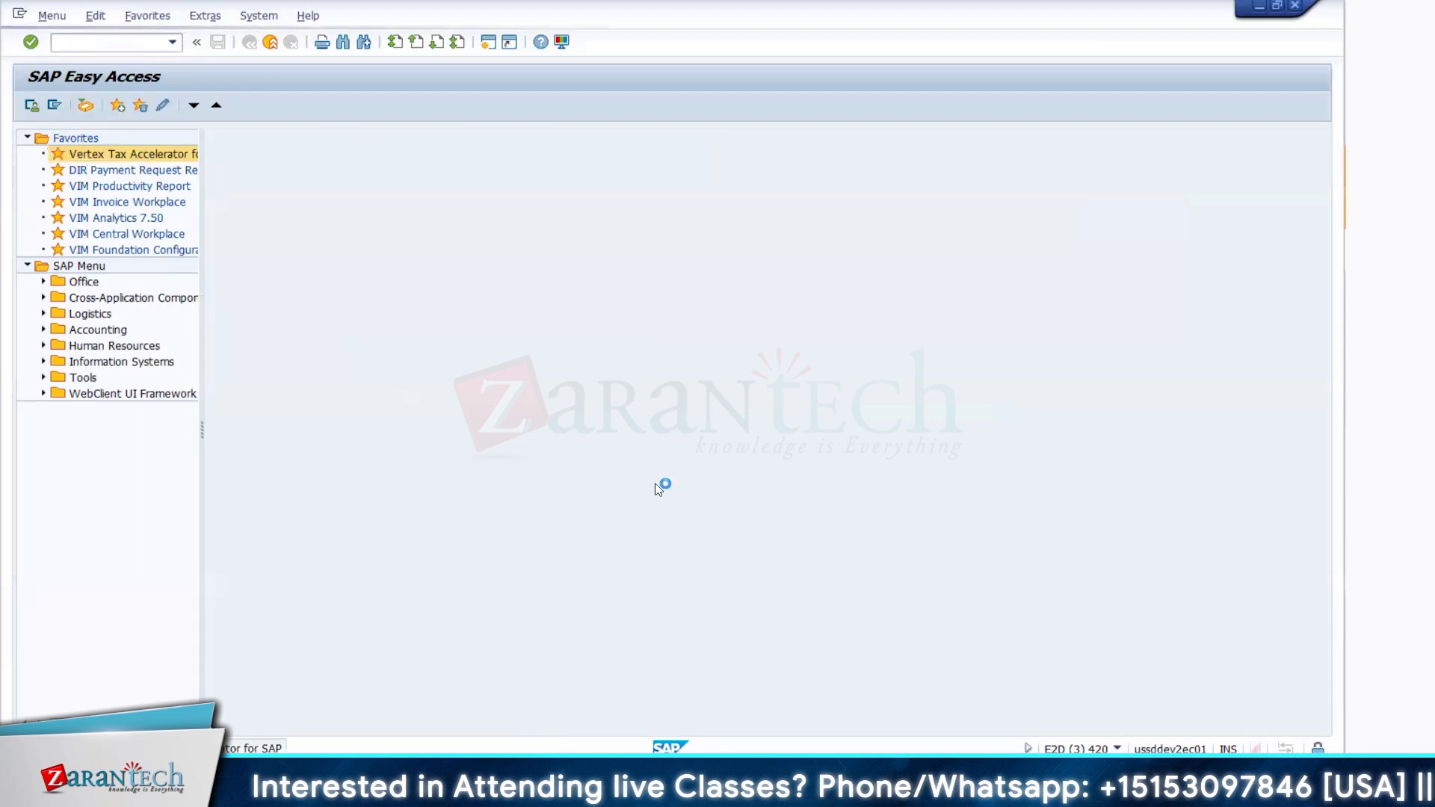
{"action": "left_click", "coordinate": [46, 329]}
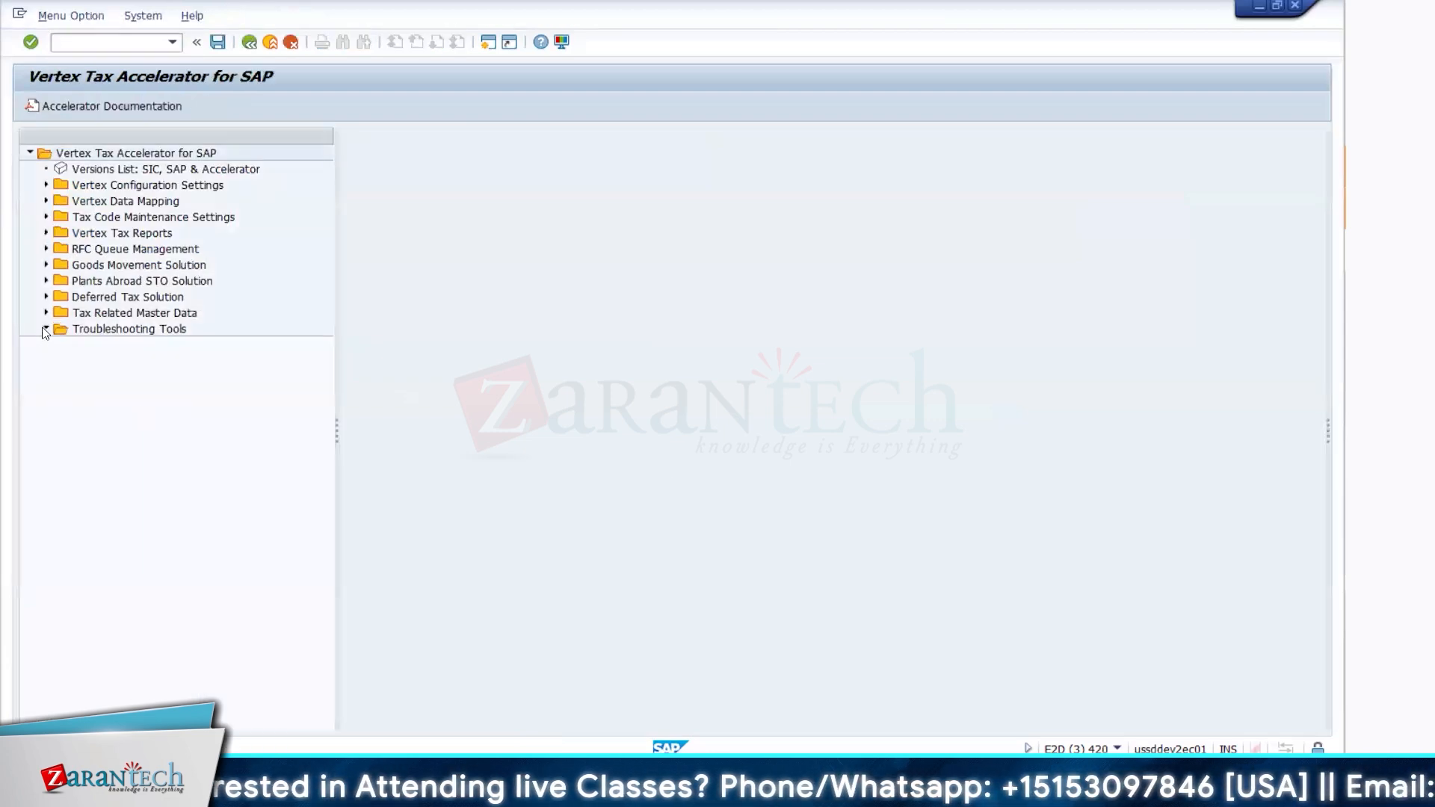
{"action": "double_click", "coordinate": [206, 345]}
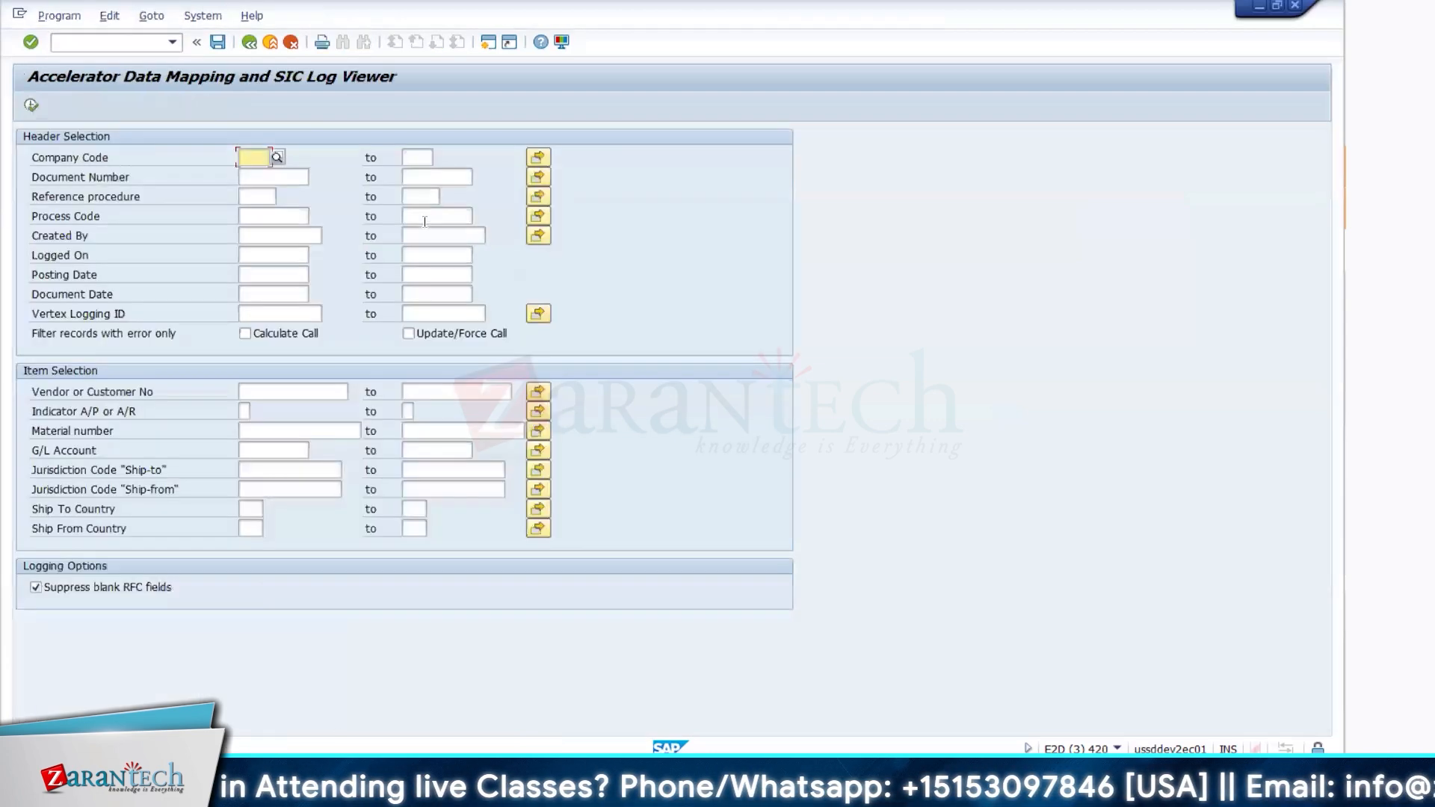
Search the log viewer for the copied purchase order number
{"action": "left_click", "coordinate": [278, 178]}
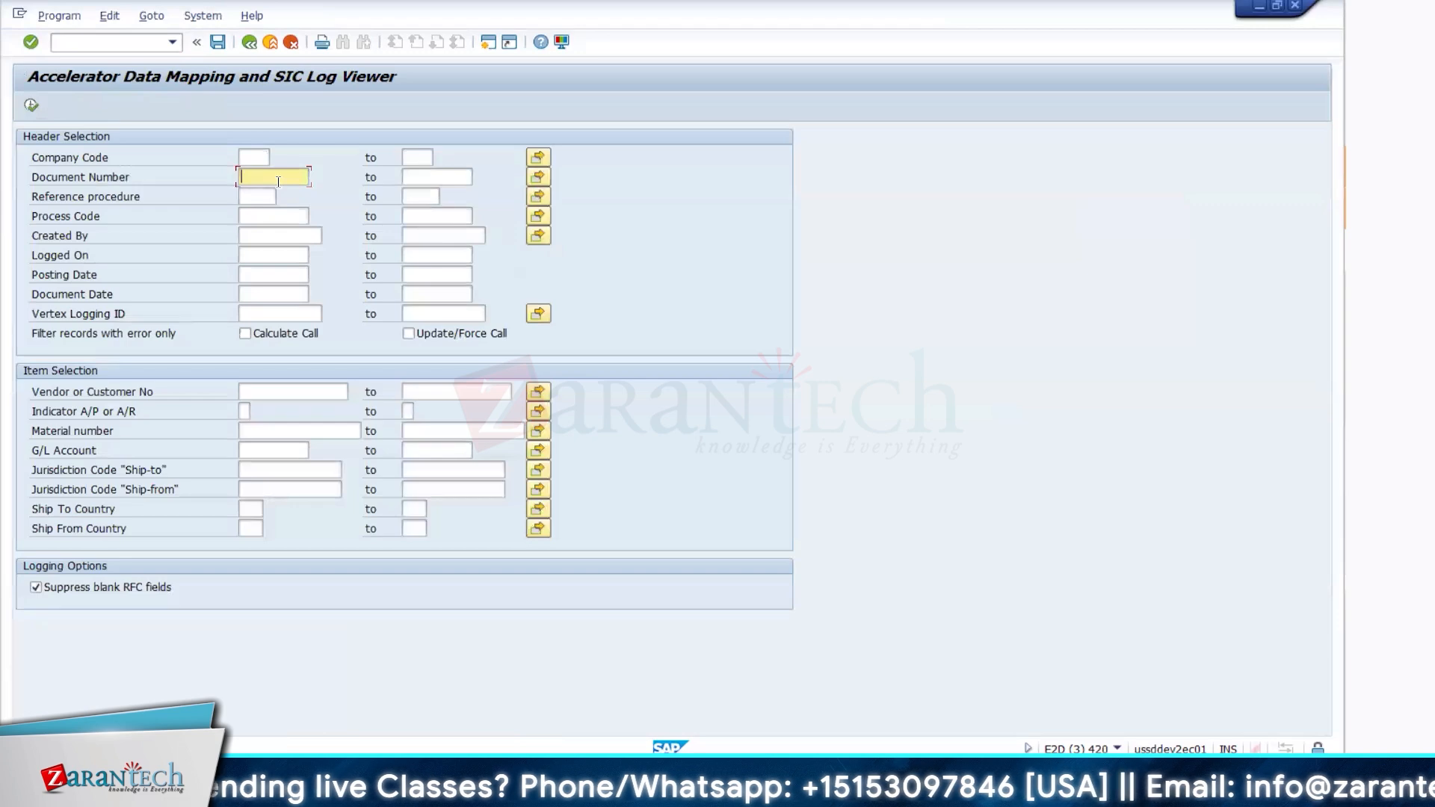
{"action": "key", "text": "ctrl+v"}
{"action": "left_click", "coordinate": [32, 106]}
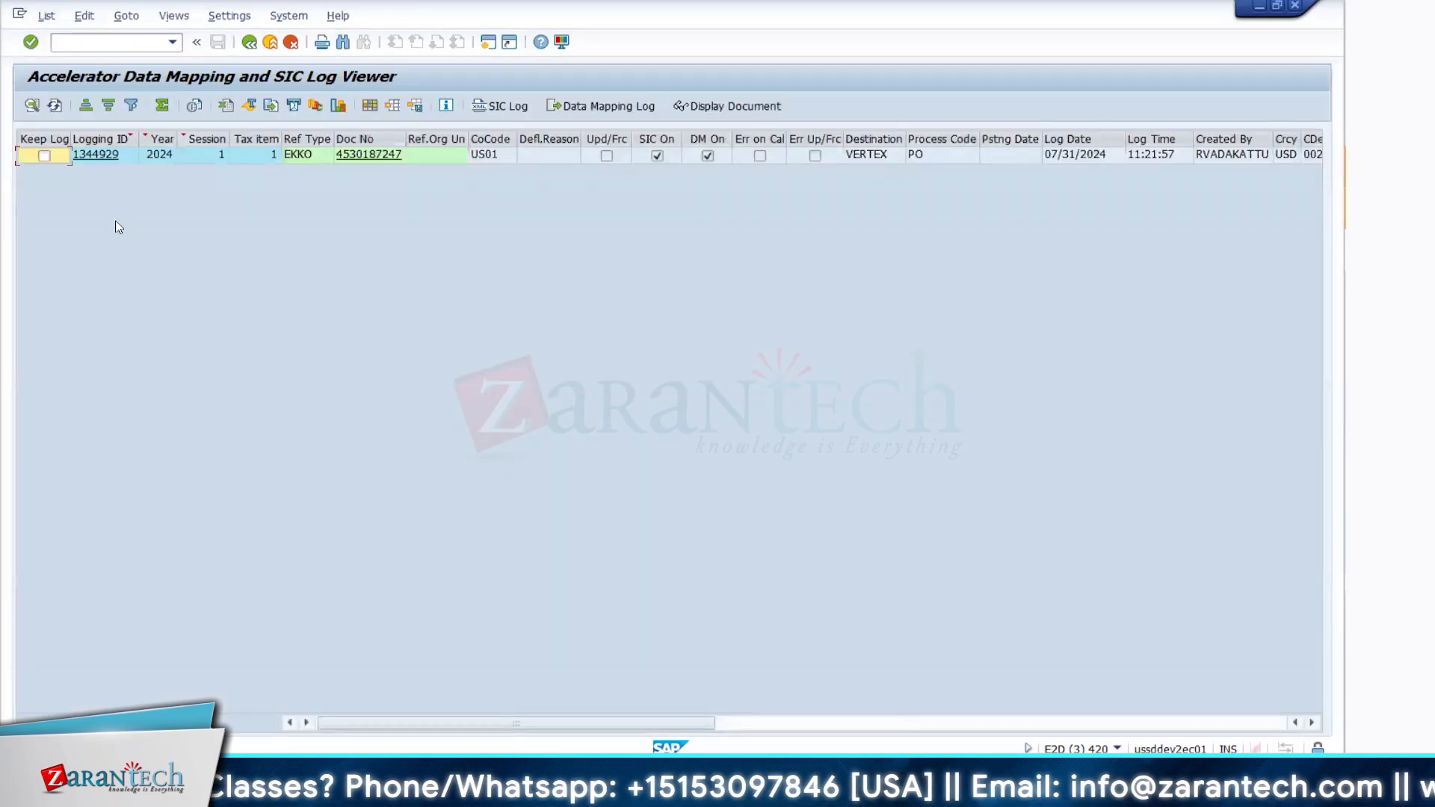
Open the XML of the second RFC_CALCULATE_TAXES_DOC call in the SIC log and examine the tax response for each jurisdiction
{"action": "left_click", "coordinate": [97, 155]}
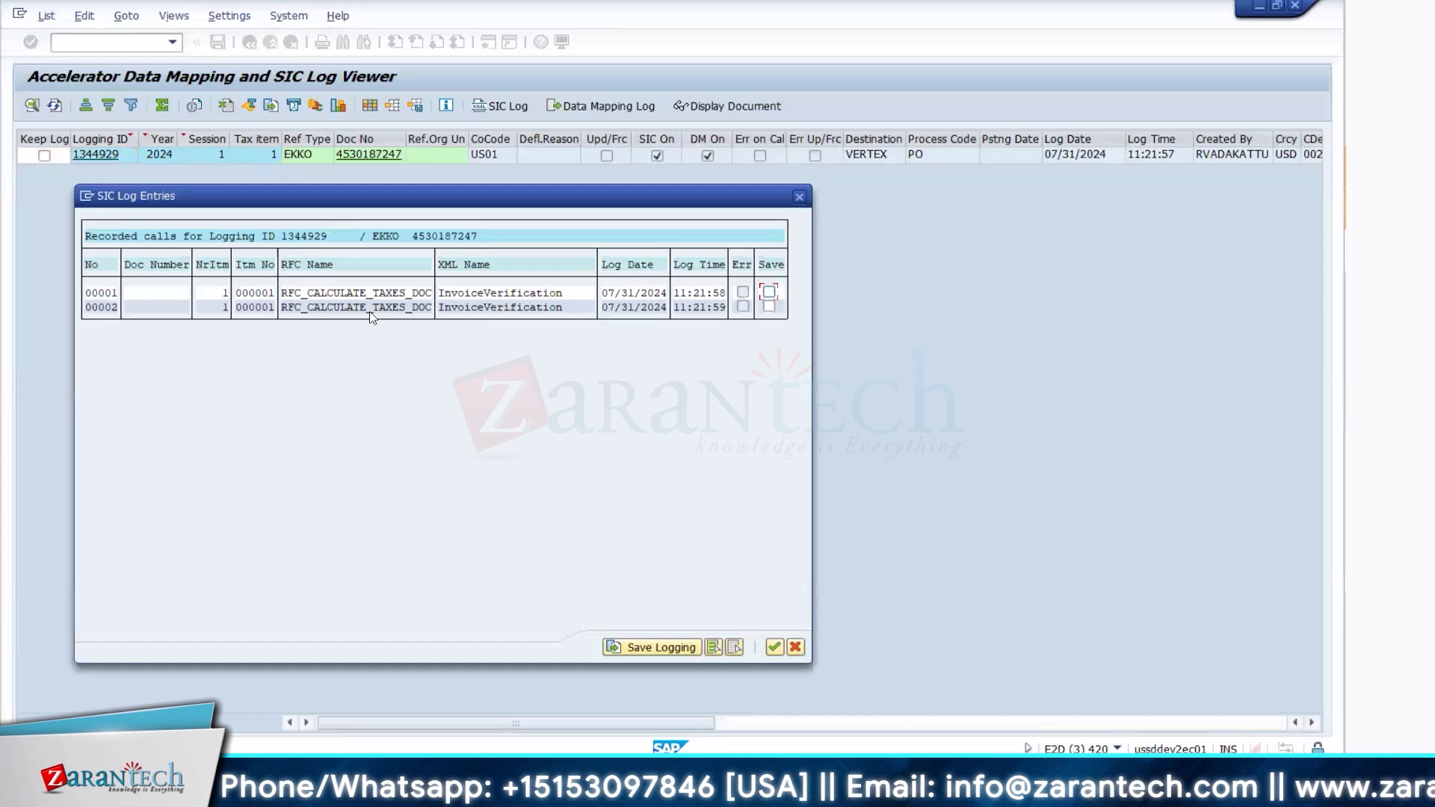
{"action": "double_click", "coordinate": [372, 309]}
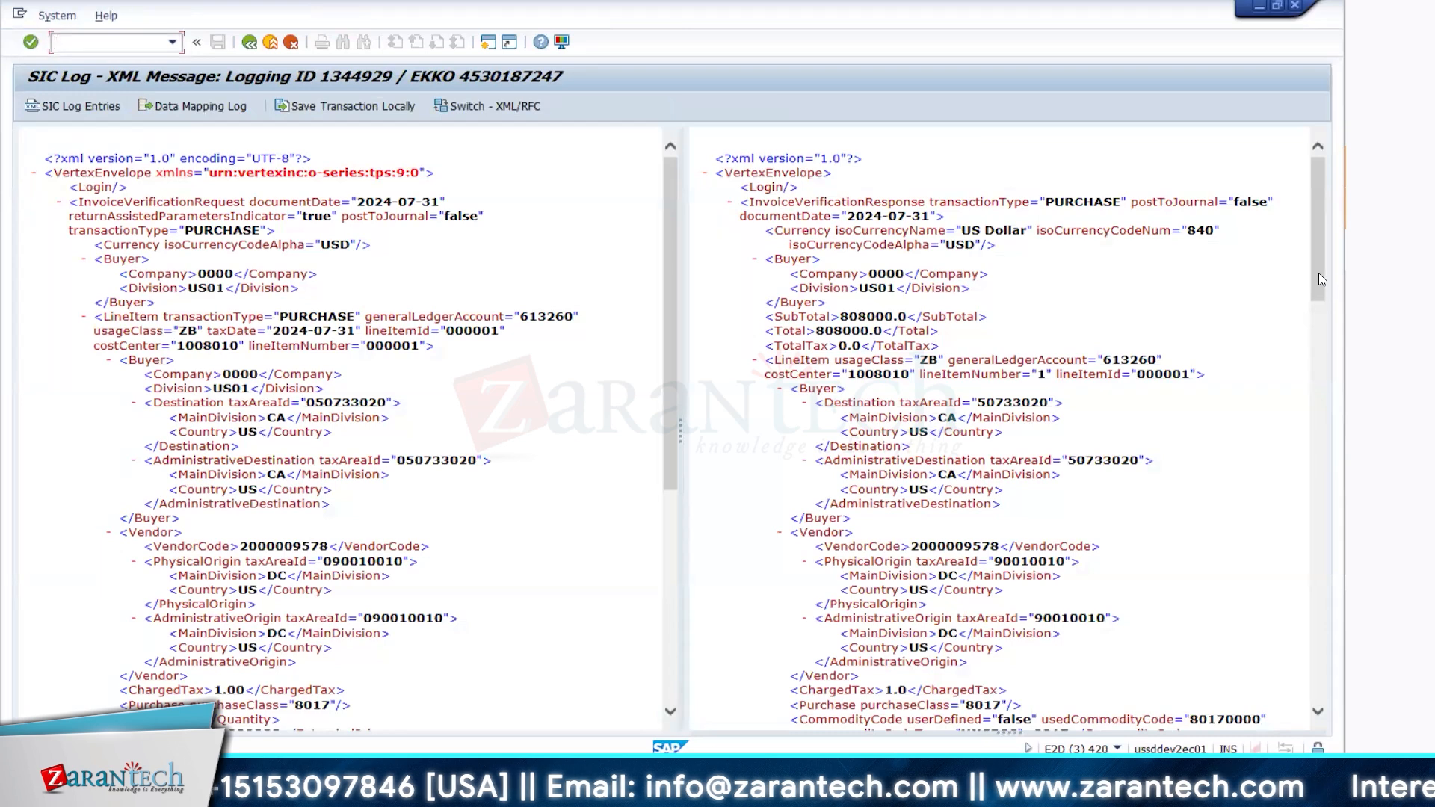
{"action": "left_click_drag", "start_coordinate": [1318, 272], "coordinate": [1342, 360]}
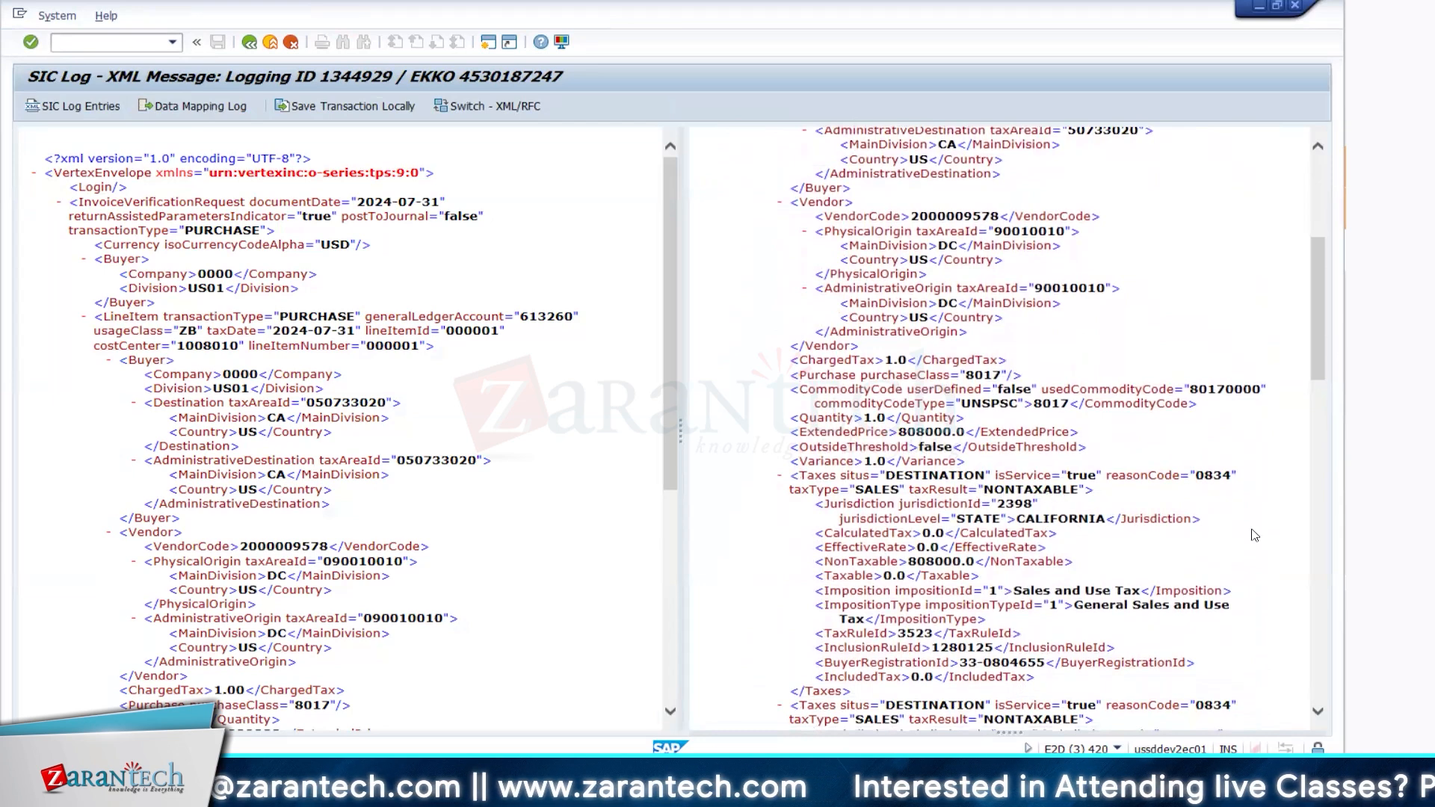
{"action": "left_click_drag", "start_coordinate": [1319, 357], "coordinate": [1337, 390]}
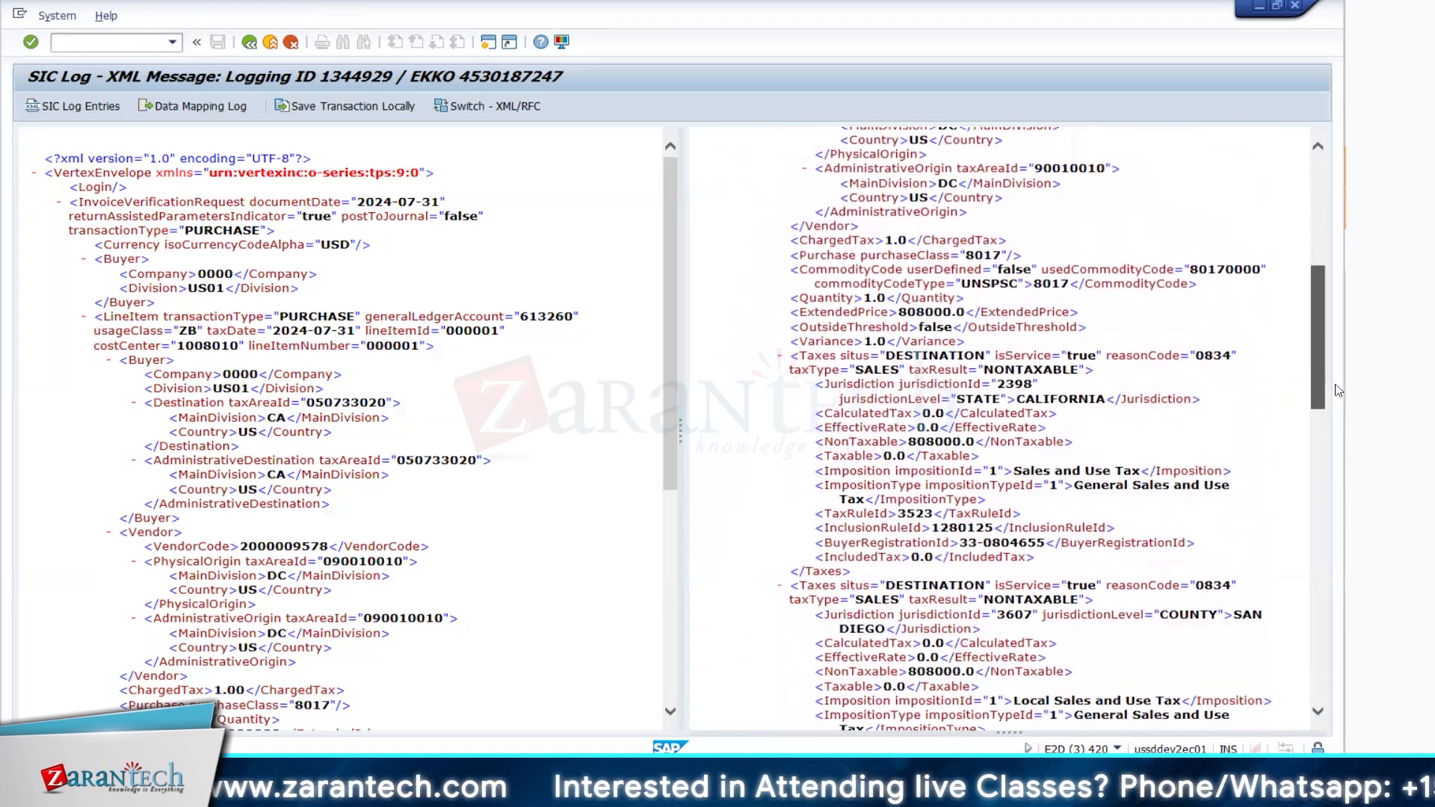
{"action": "left_click_drag", "start_coordinate": [1337, 390], "coordinate": [1345, 494]}
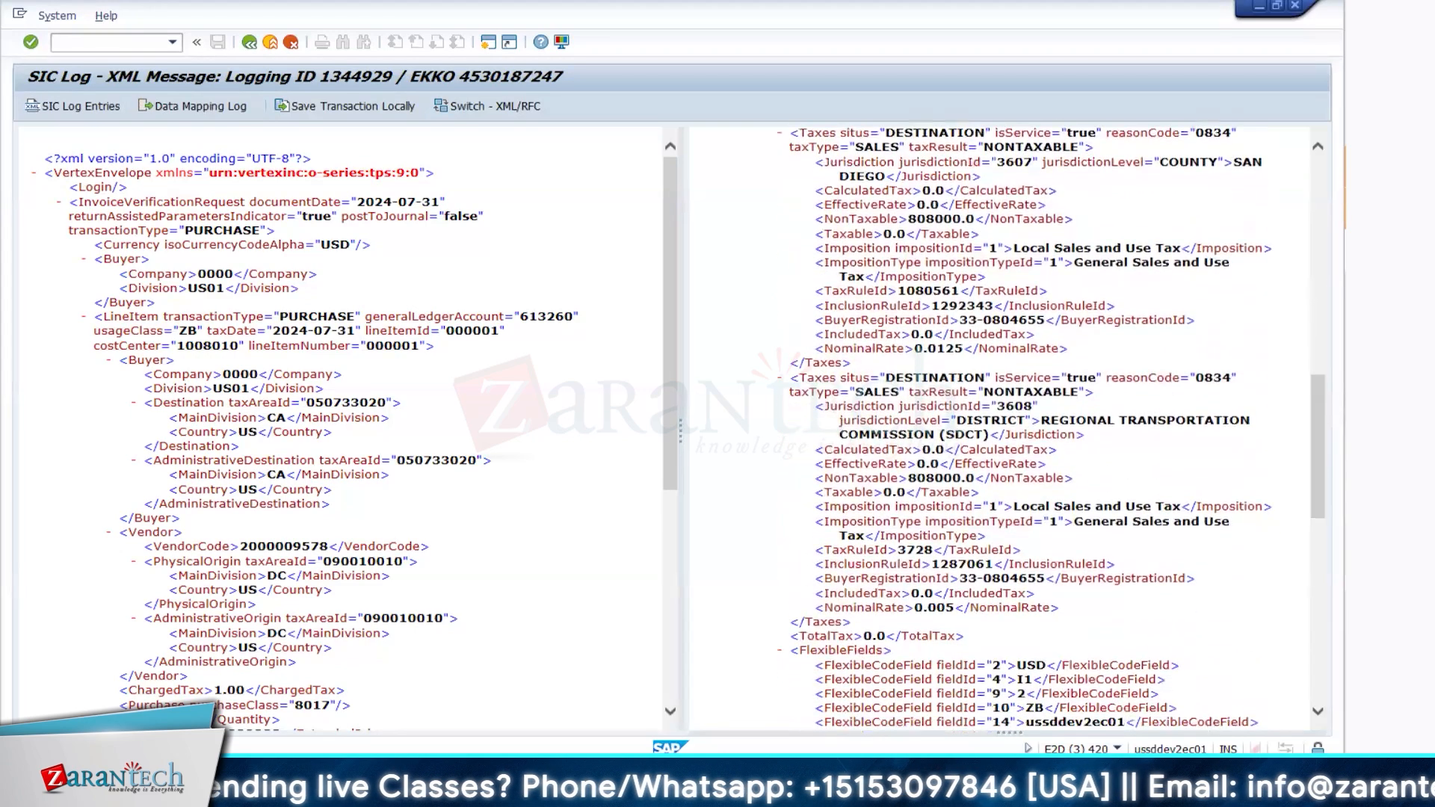
Check the purchase order and the Vertex single transaction, and re-examine the state, county and district taxes in the SIC log's response
{"action": "key", "text": "alt+Tab"}
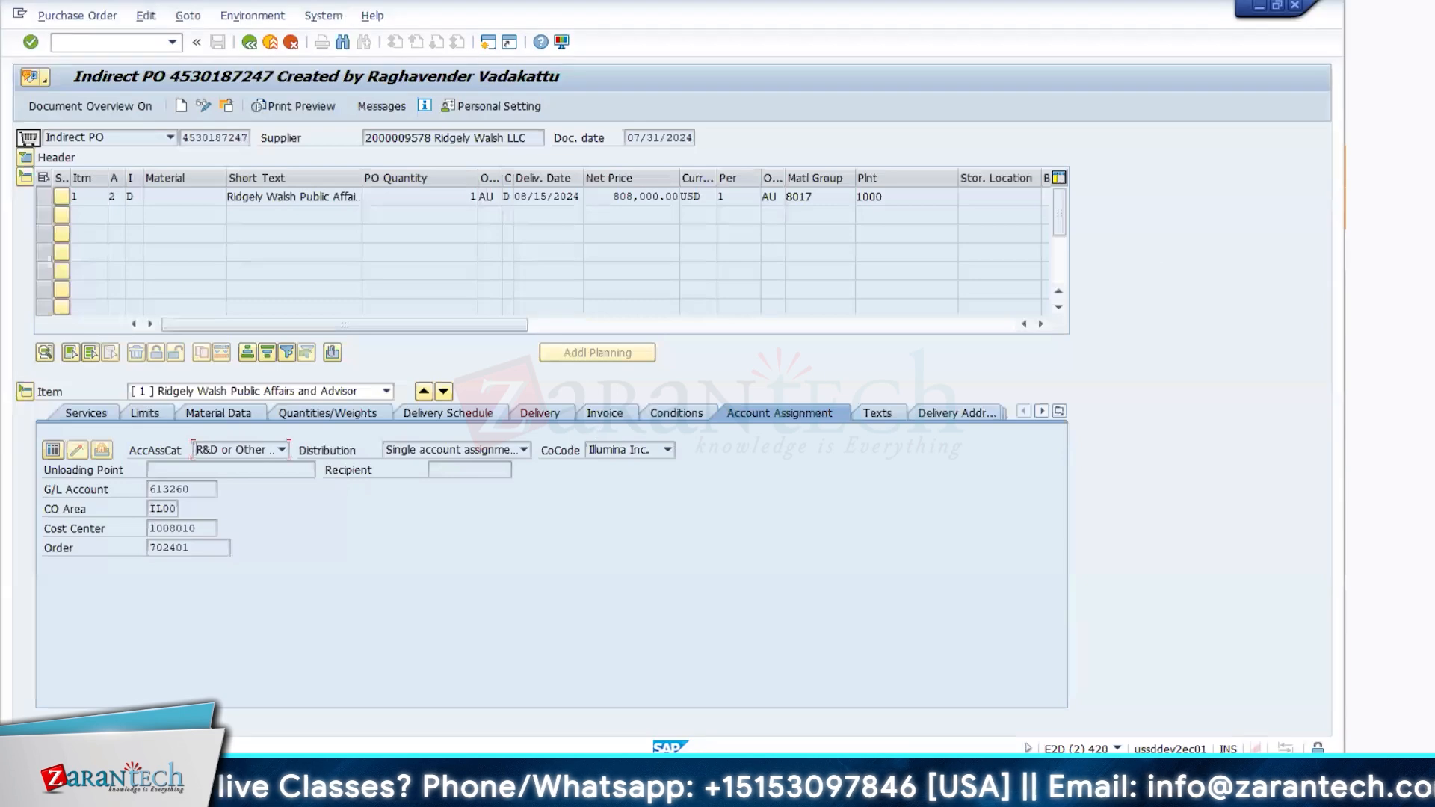
{"action": "key", "text": "alt+Tab"}
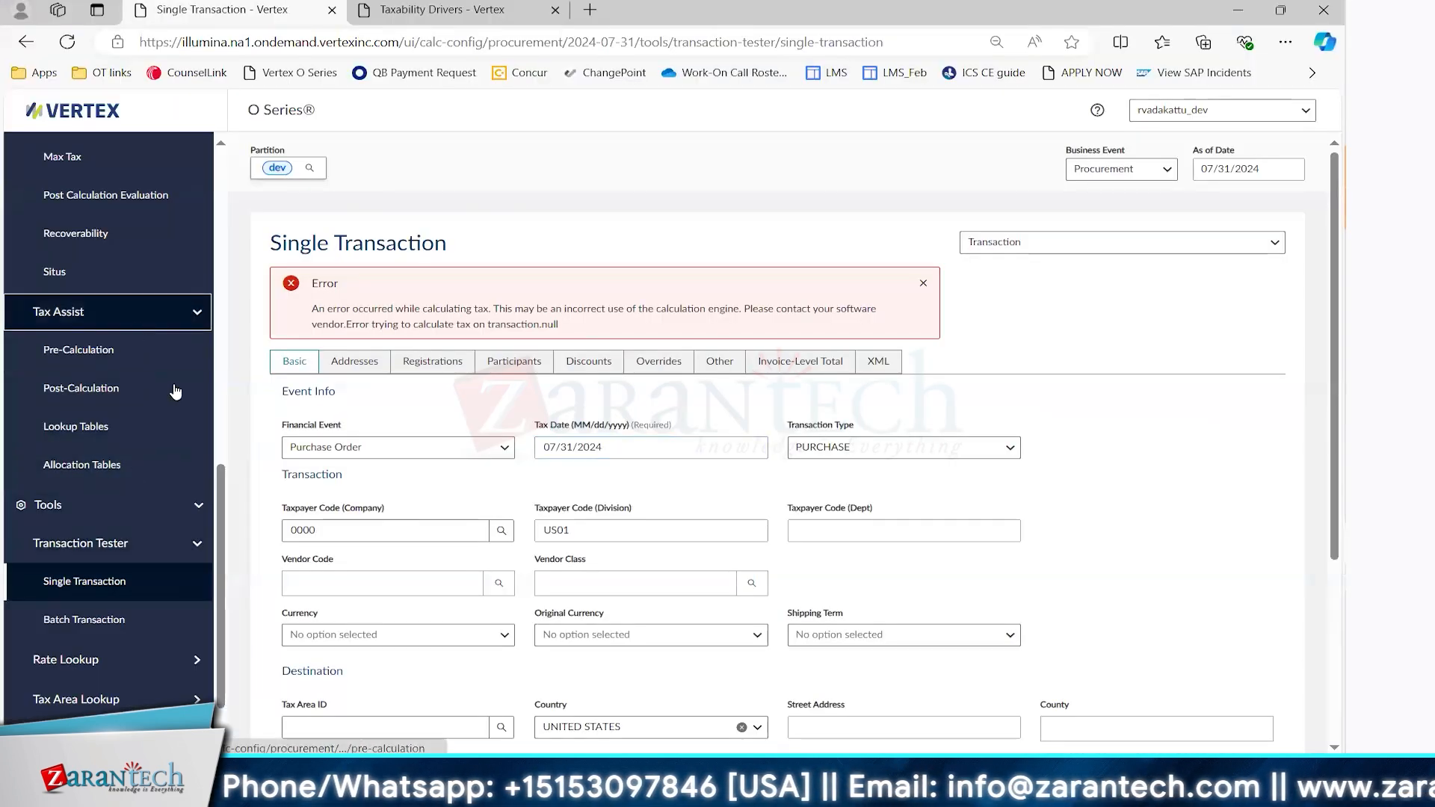
{"action": "key", "text": "alt+Tab"}
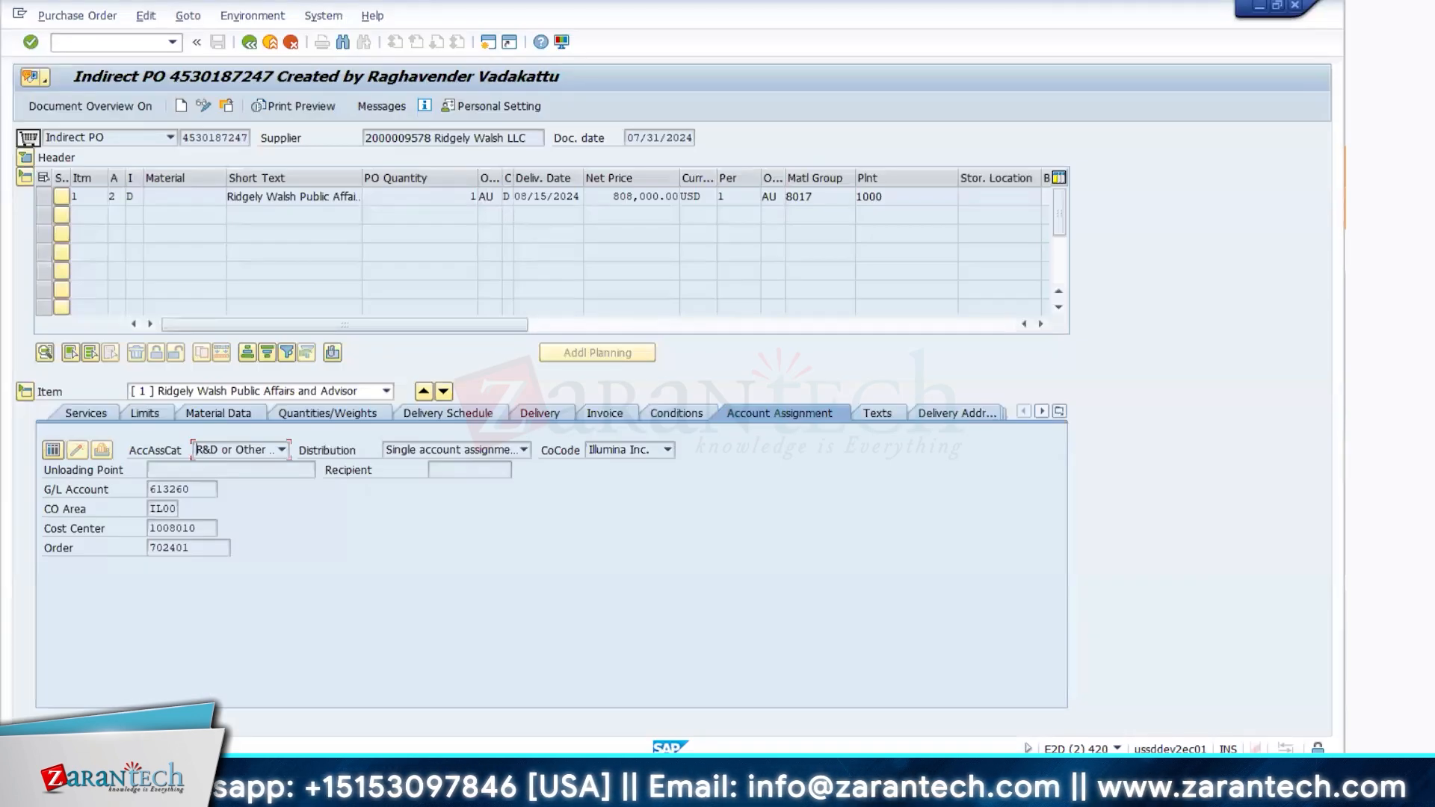
{"action": "left_click", "coordinate": [1295, 708]}
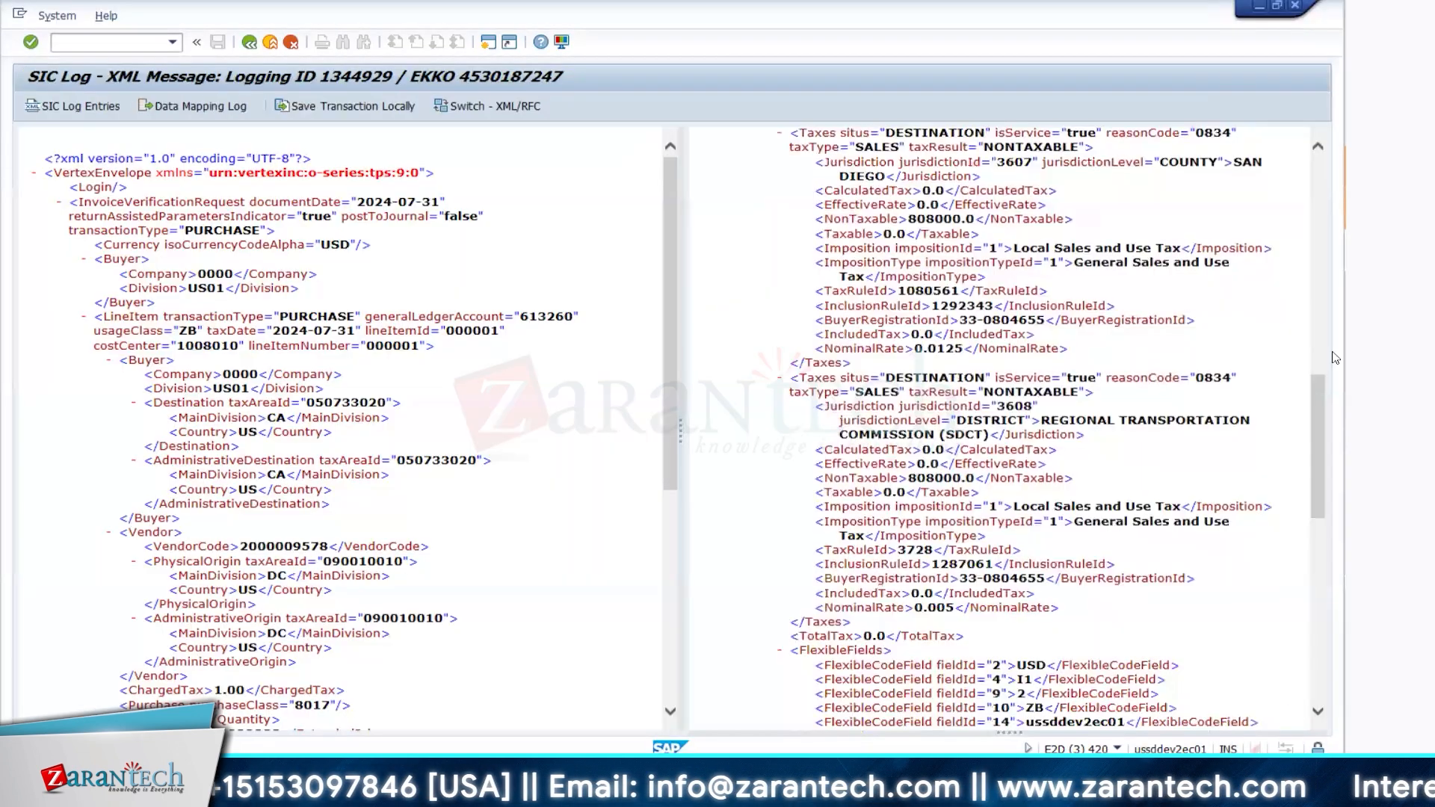
{"action": "left_click_drag", "start_coordinate": [1315, 479], "coordinate": [1342, 492]}
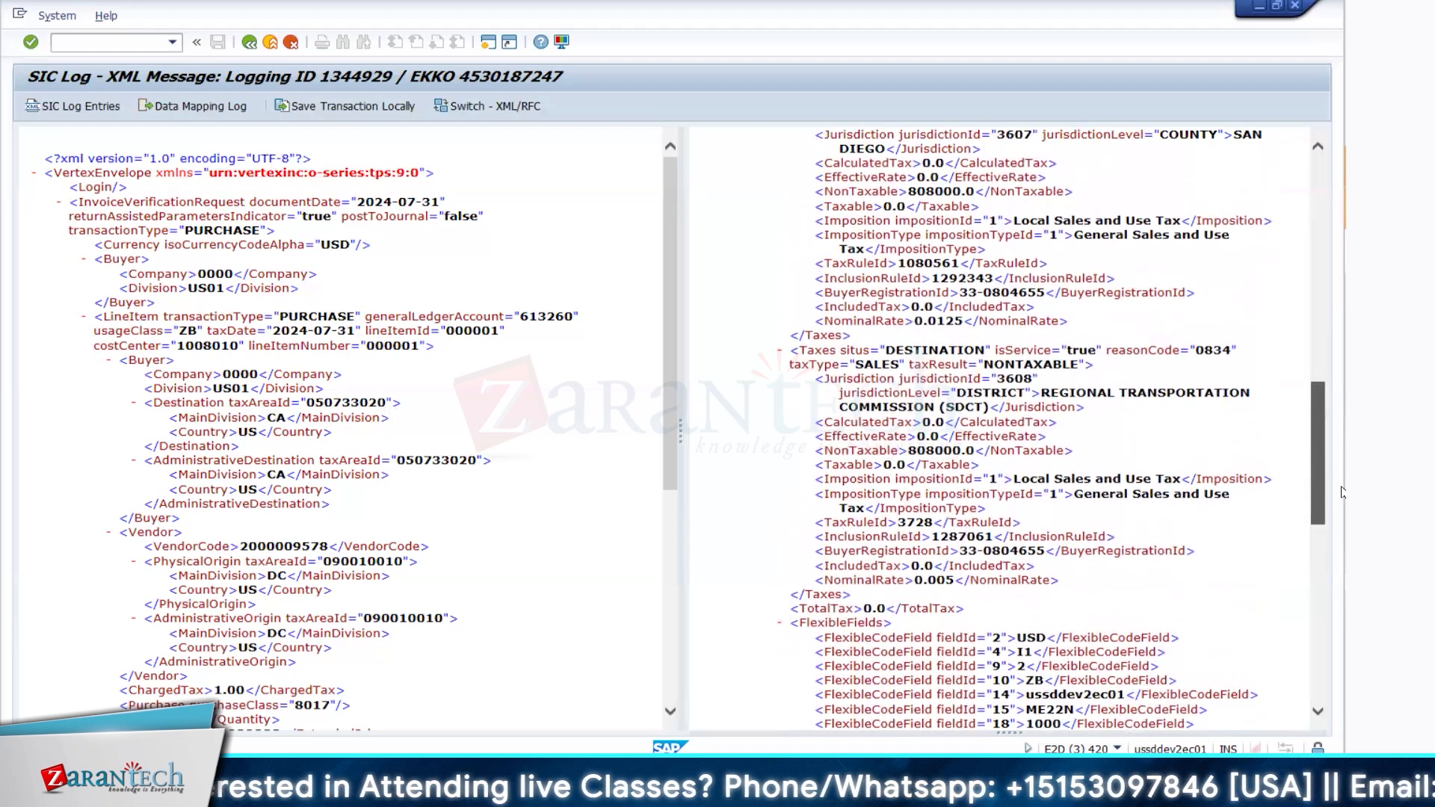
{"action": "left_click_drag", "start_coordinate": [1342, 493], "coordinate": [1342, 417]}
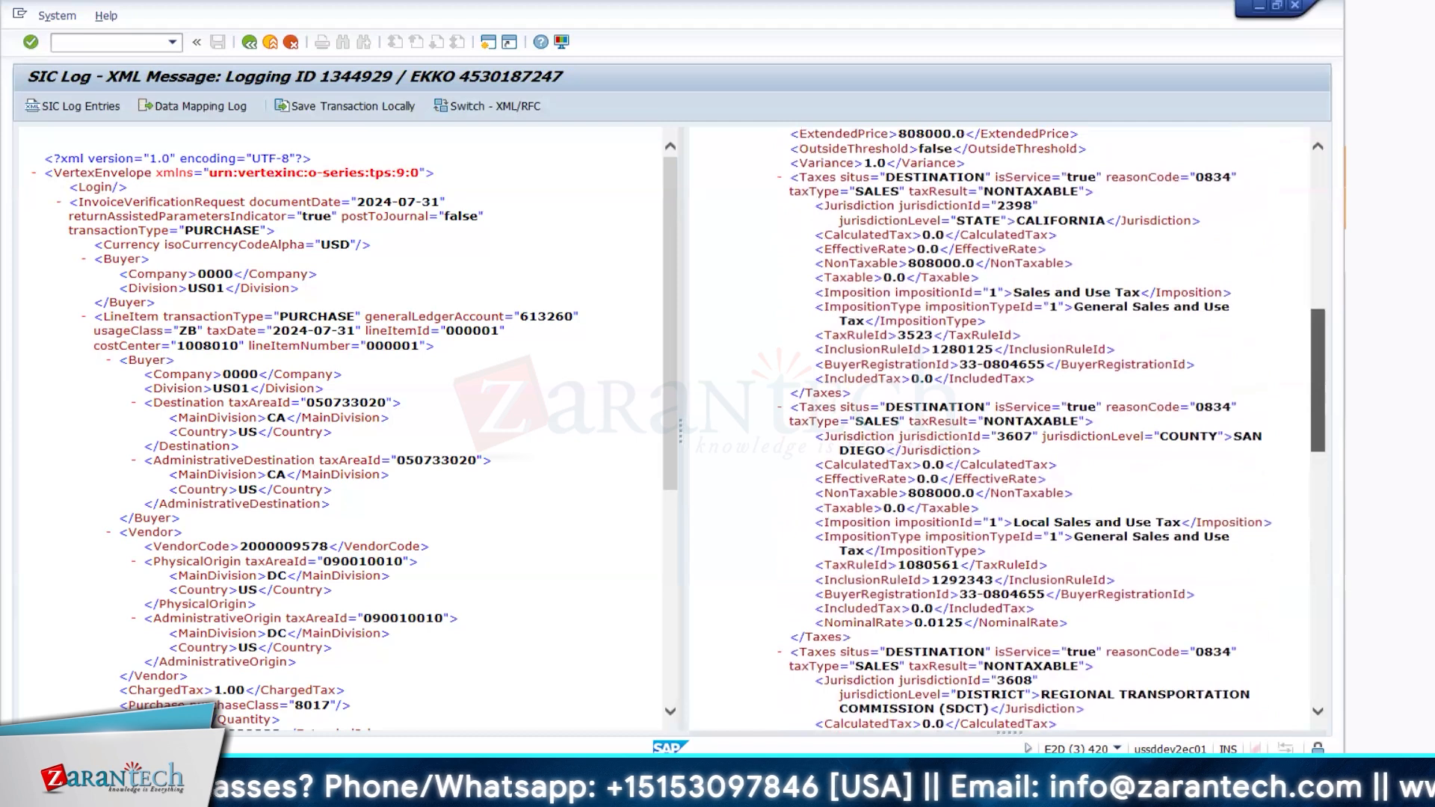
Switch back to the purchase order, remove the space between "Ridgely" and "Walsh" in item 1's short text, and save
{"action": "mouse_move", "coordinate": [1367, 418]}
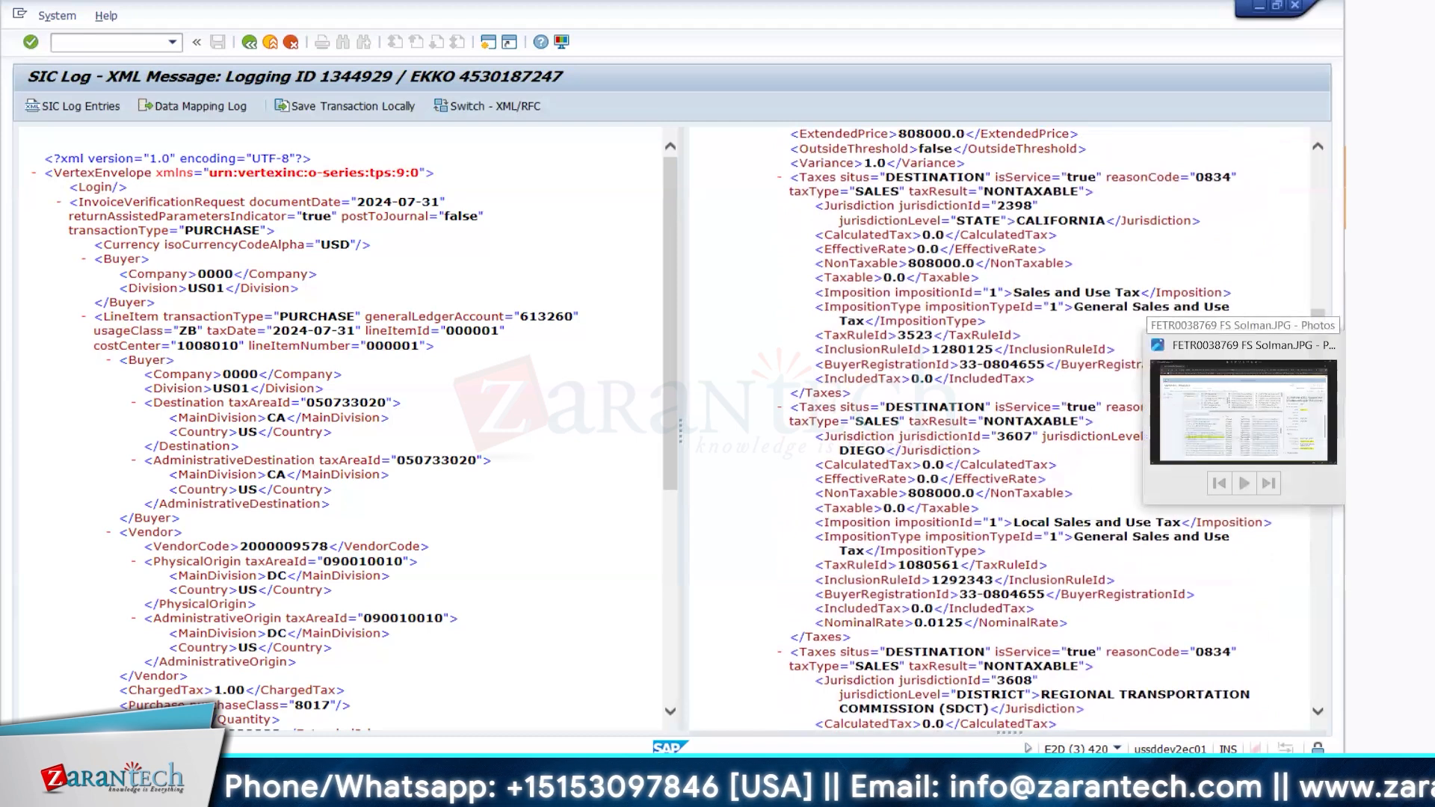
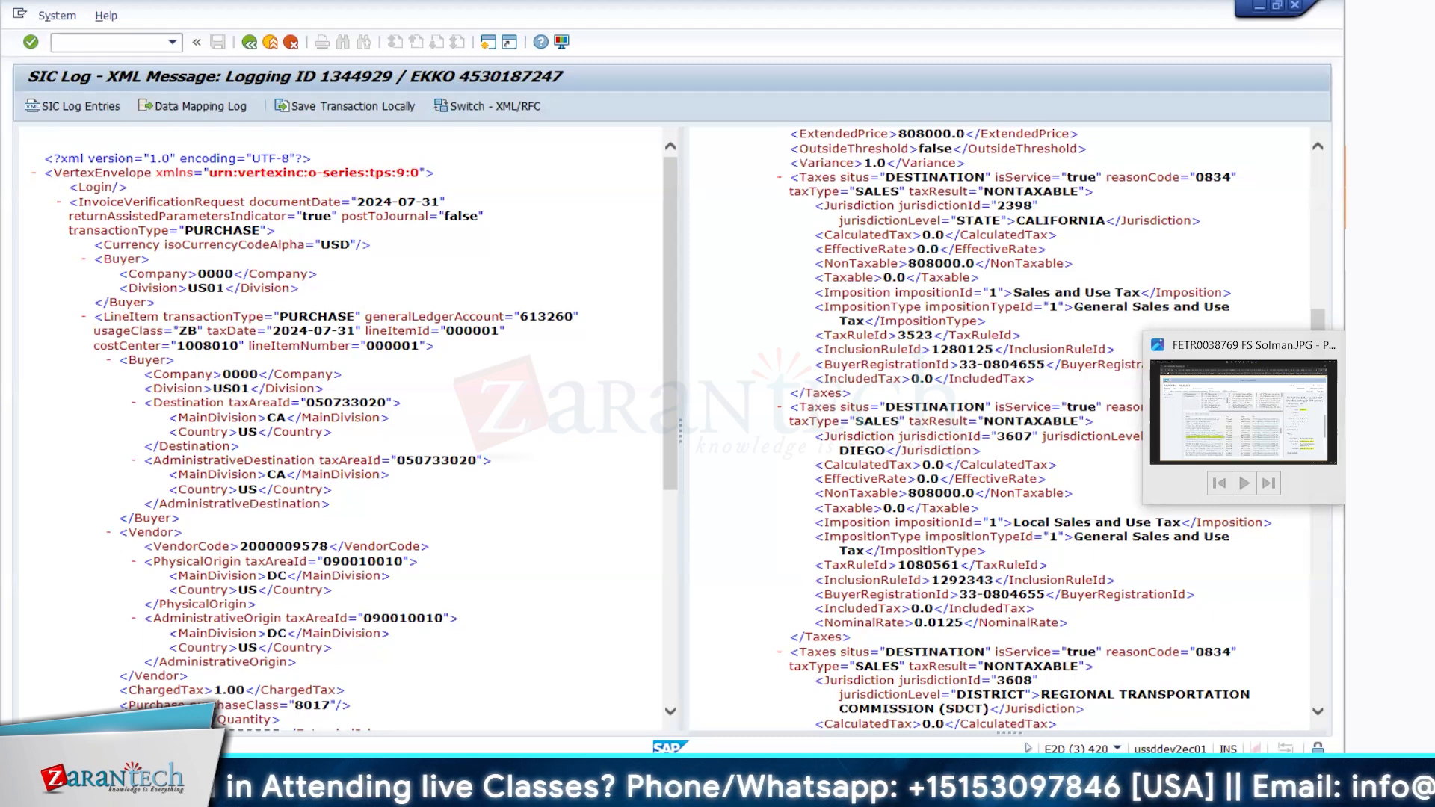
{"action": "left_click", "coordinate": [1242, 358]}
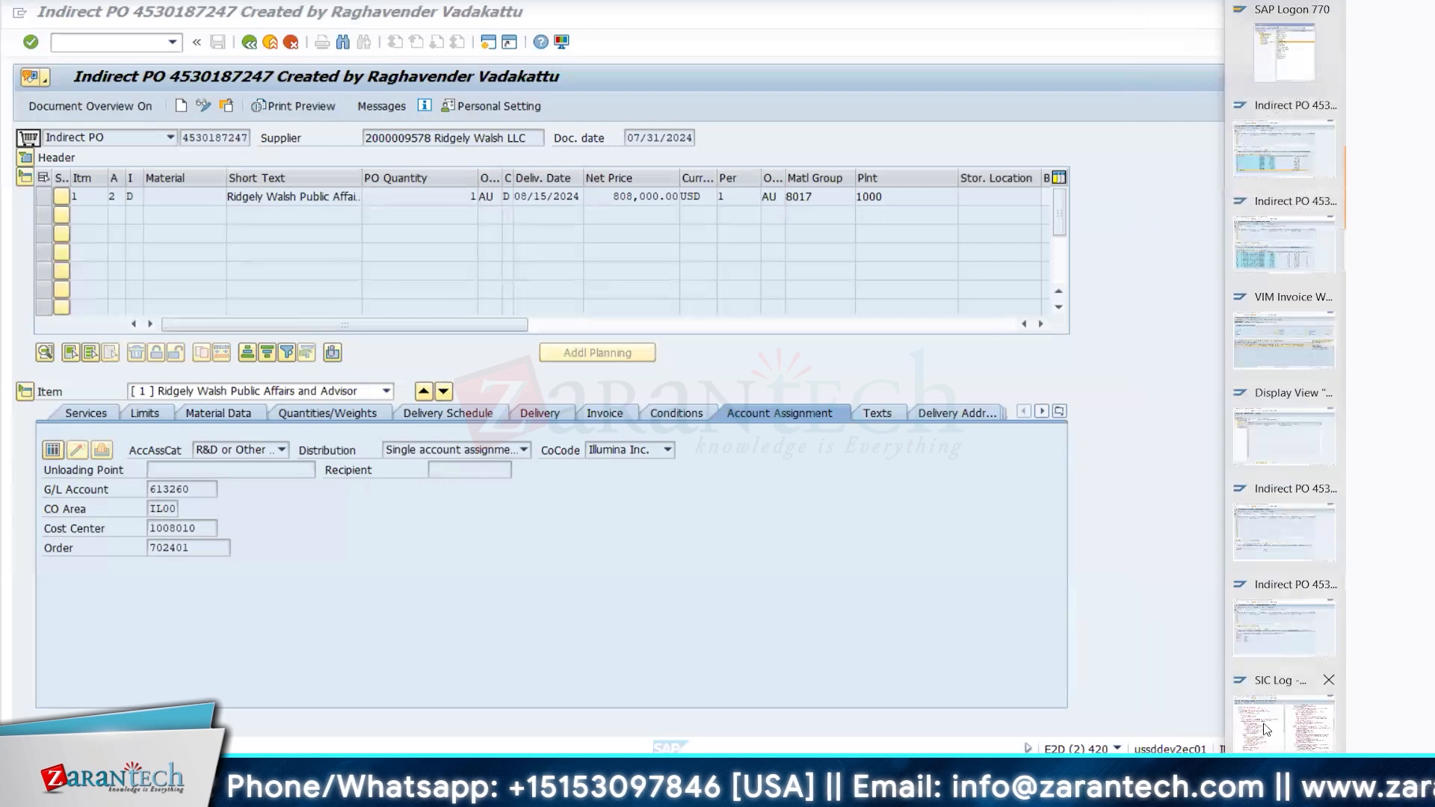
{"action": "left_click", "coordinate": [1286, 630]}
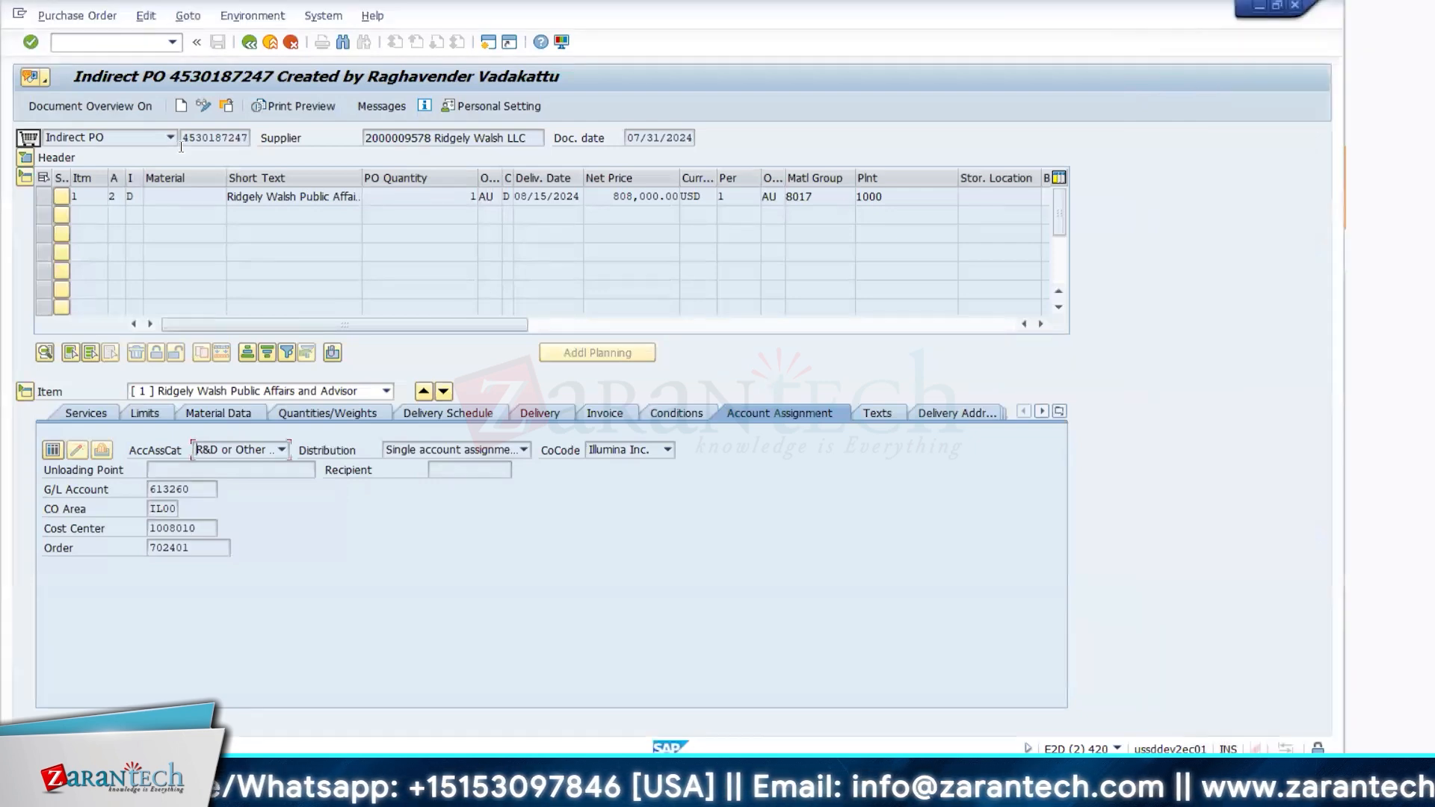
{"action": "left_click", "coordinate": [207, 108]}
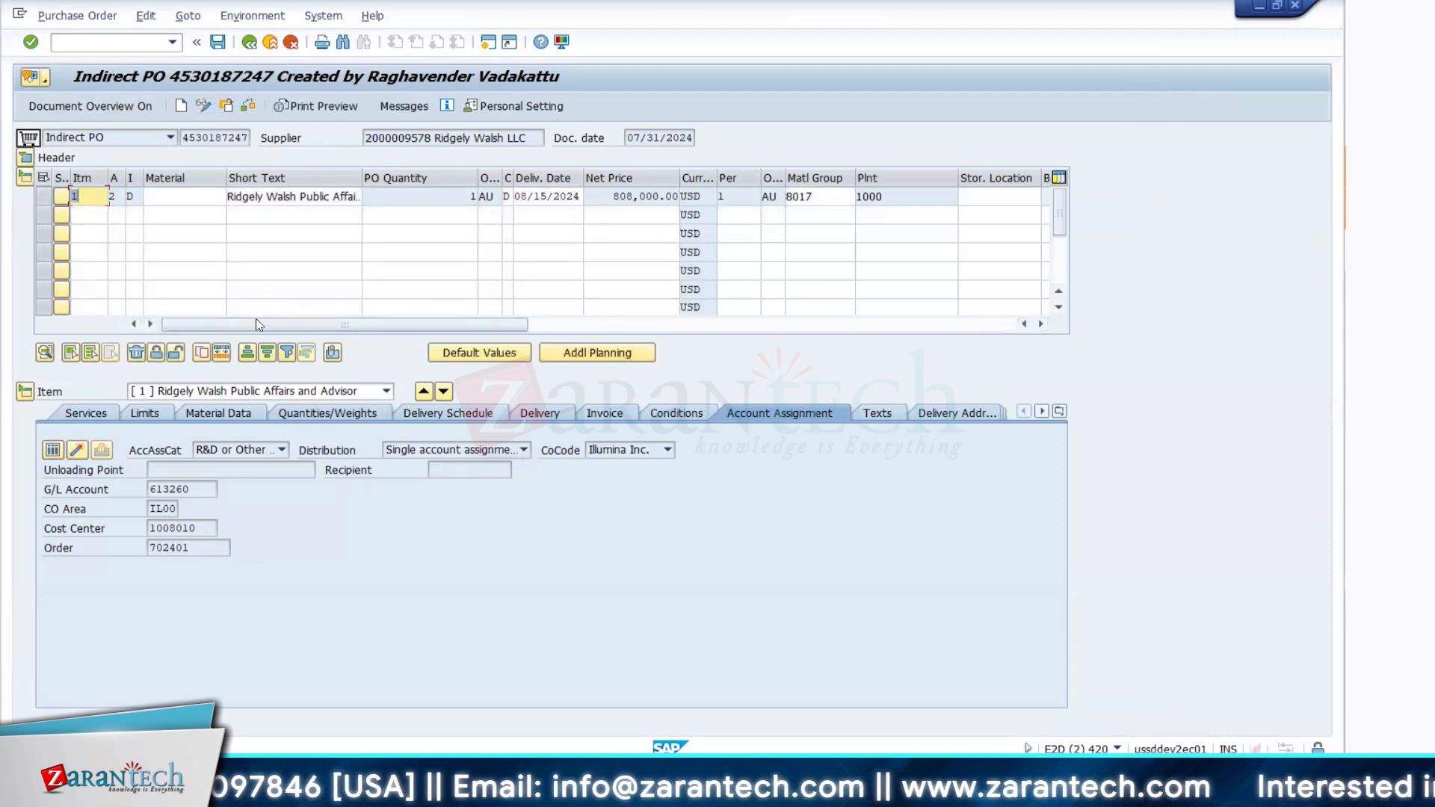
{"action": "left_click", "coordinate": [268, 196]}
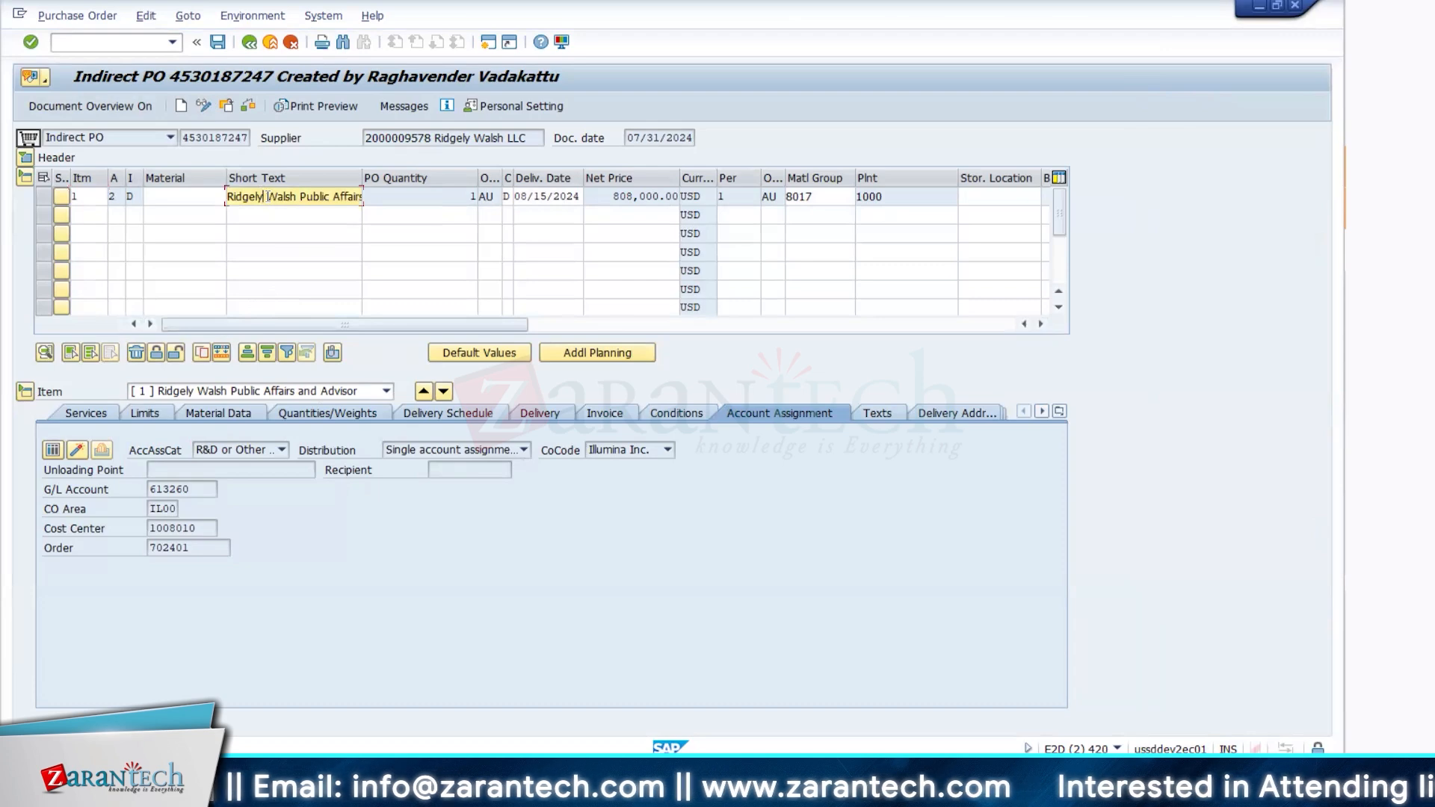
{"action": "key", "text": "Delete"}
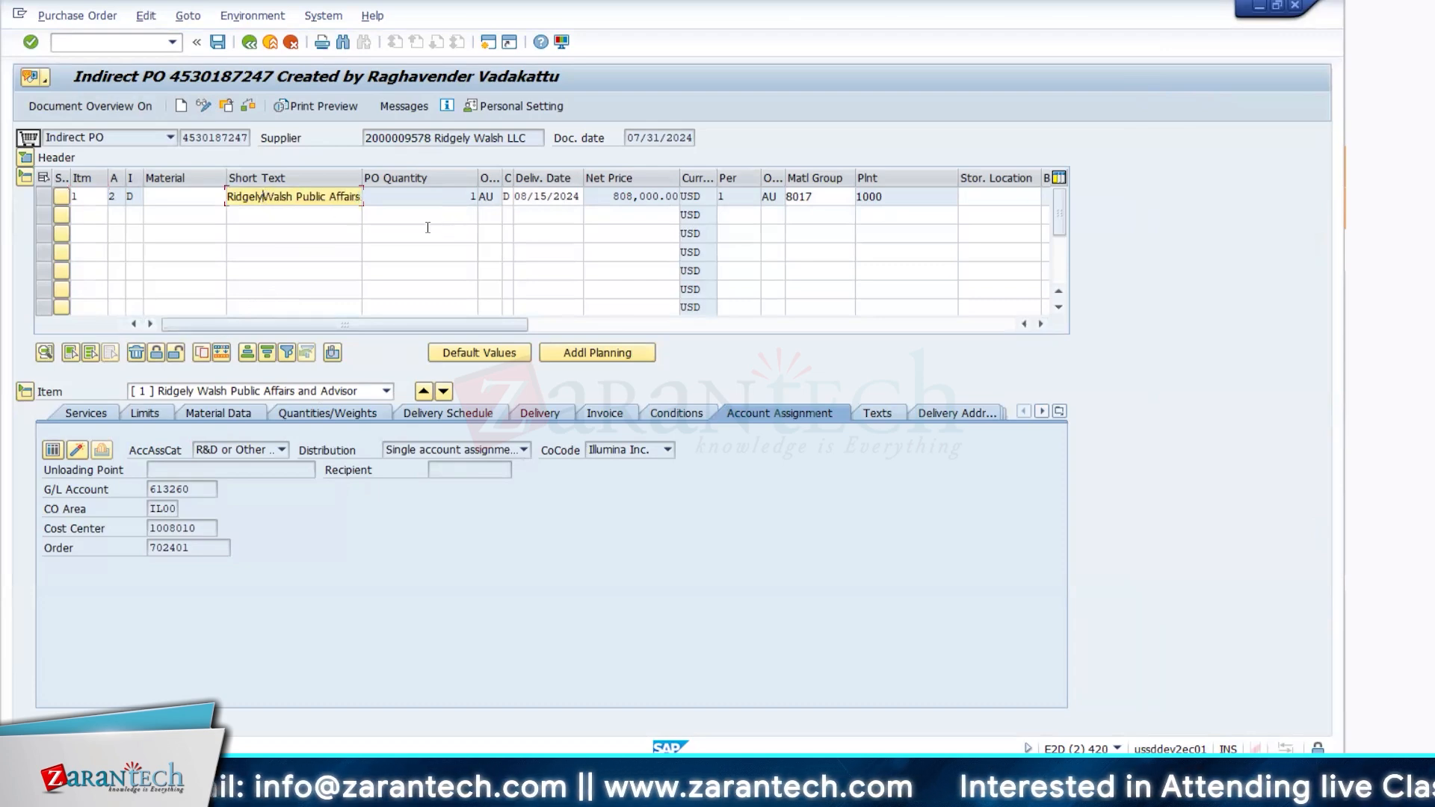
{"action": "key", "text": "Return"}
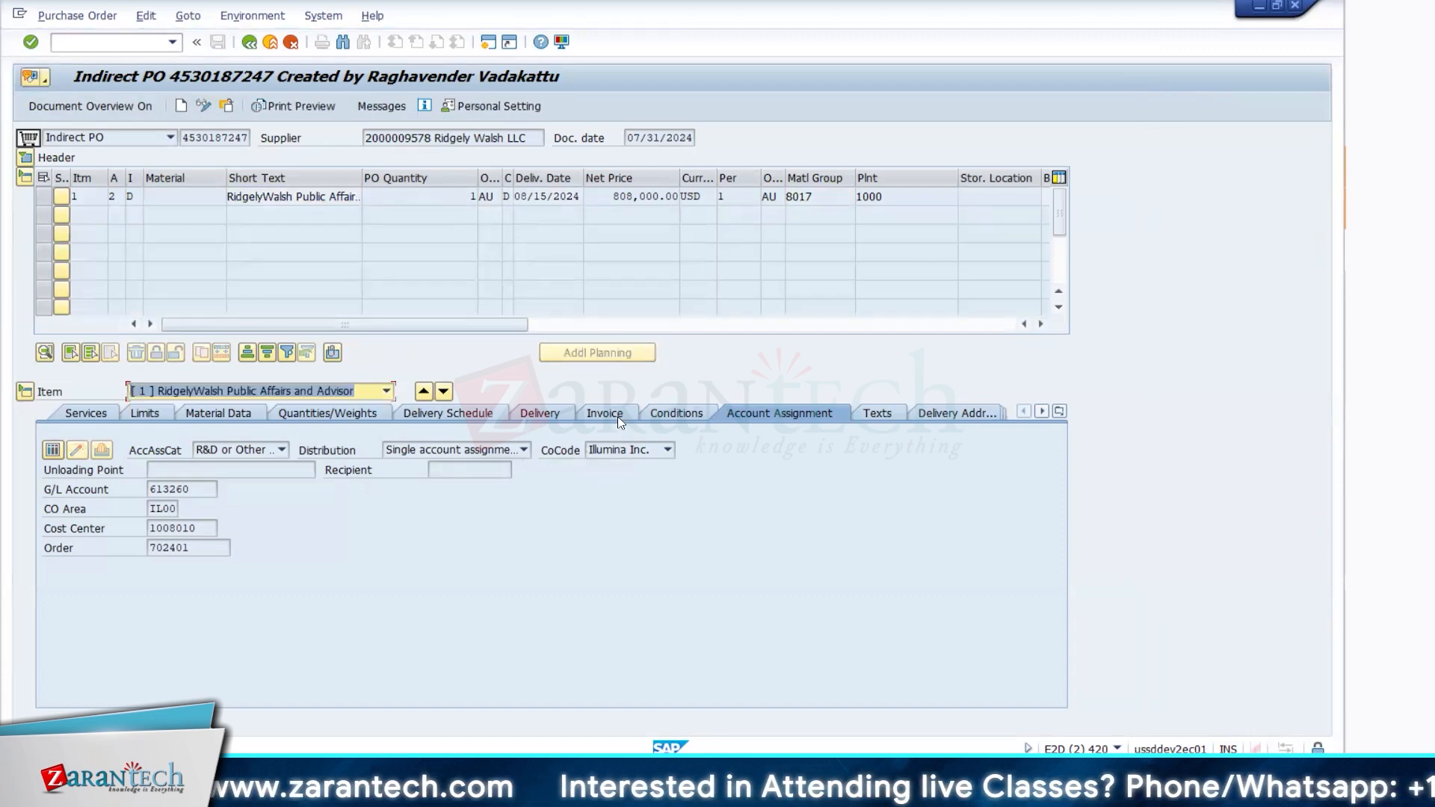
Examine the tax pricing elements of item 1 from its invoice data and return to the purchase order
{"action": "left_click", "coordinate": [617, 415]}
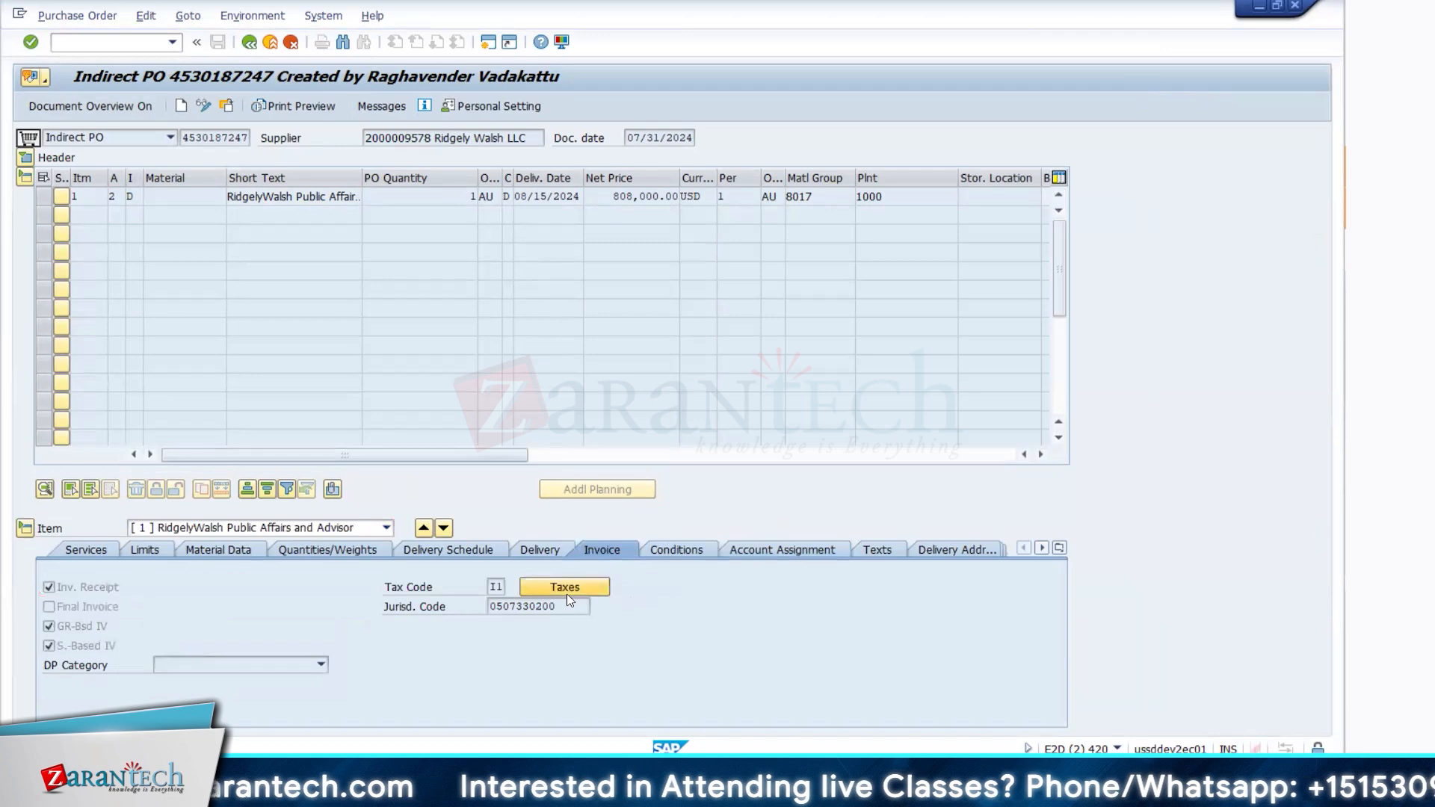
{"action": "left_click", "coordinate": [567, 593]}
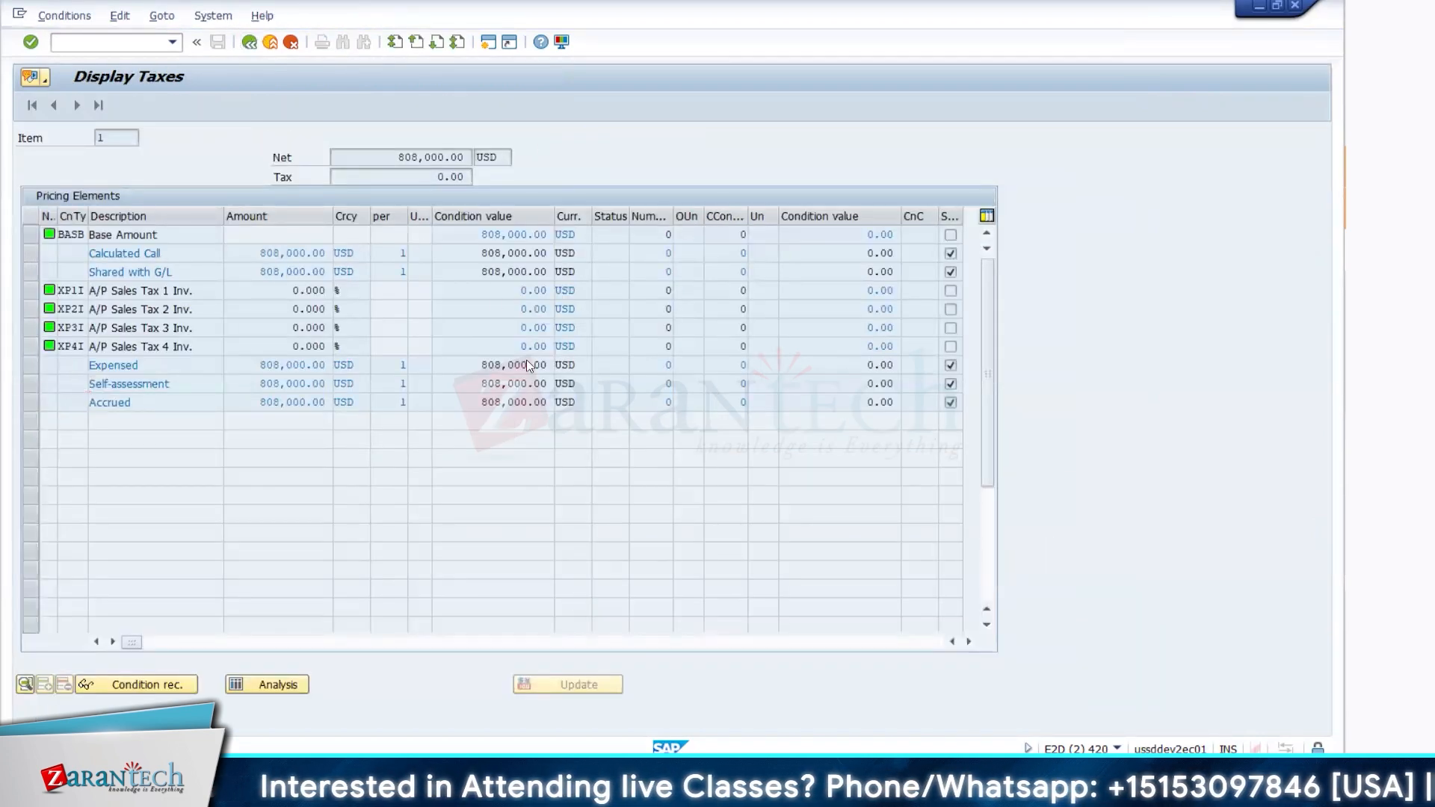
{"action": "key", "text": "F3"}
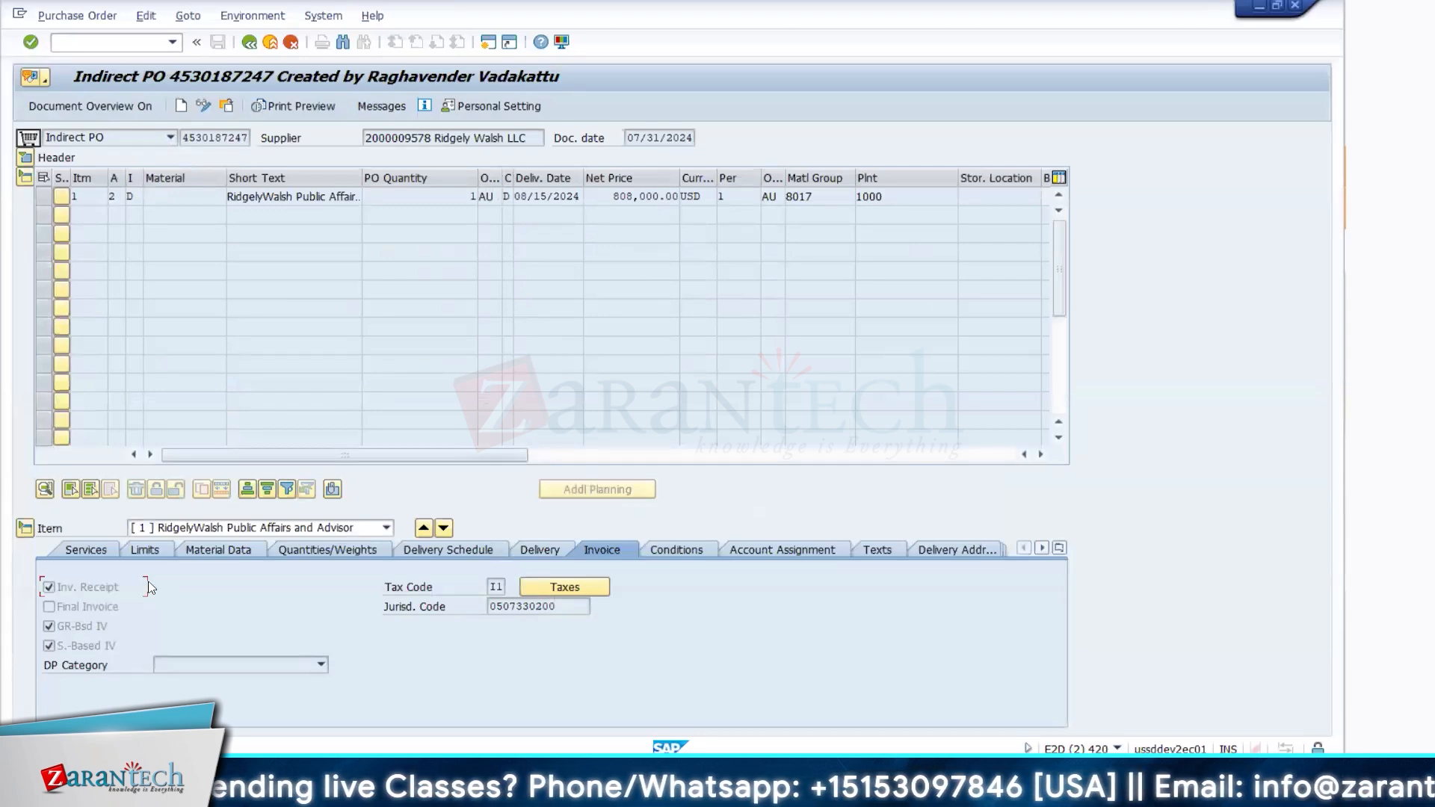
Review item 1's services, material group and invoice tax code
{"action": "left_click", "coordinate": [86, 550]}
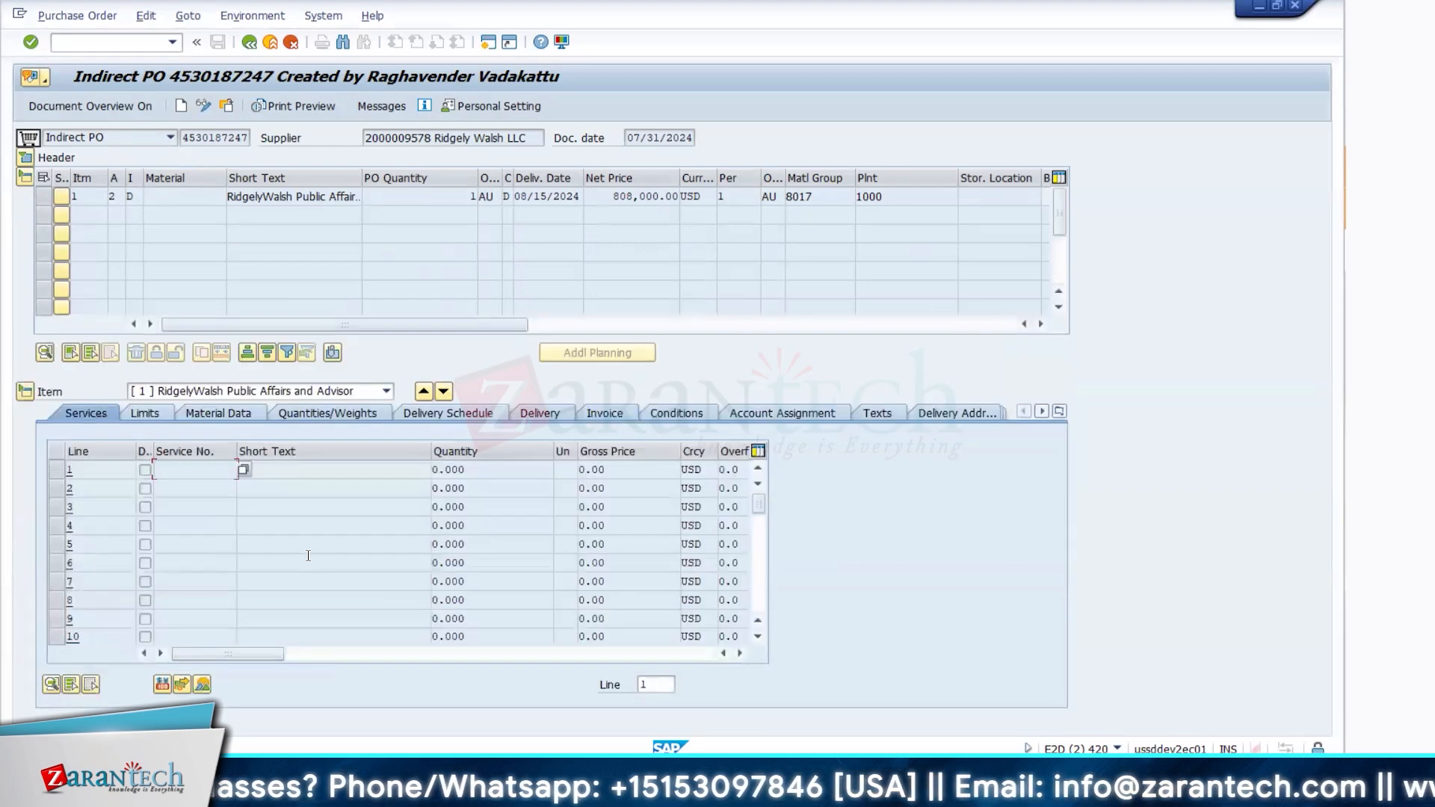
{"action": "left_click", "coordinate": [218, 416]}
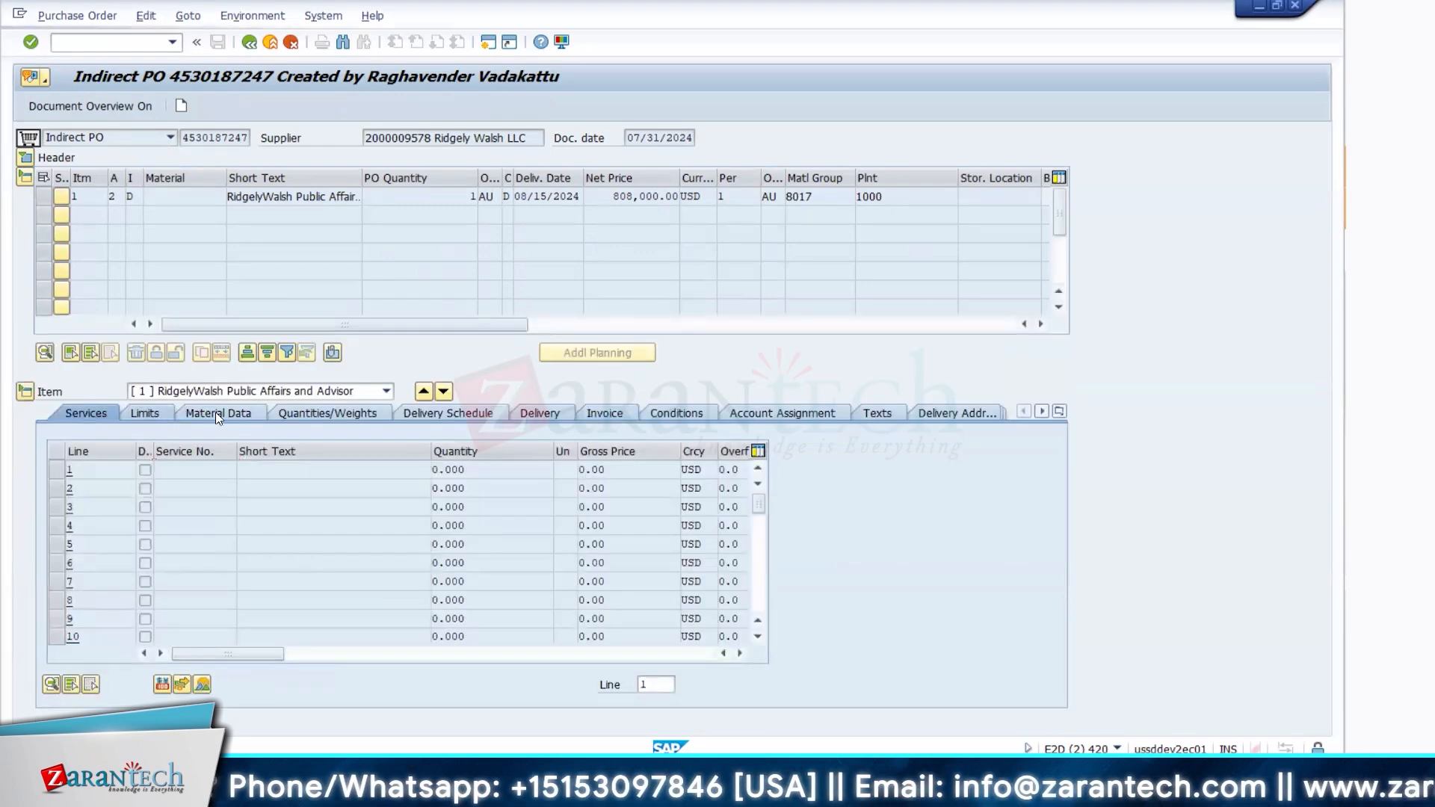
{"action": "left_click", "coordinate": [218, 415]}
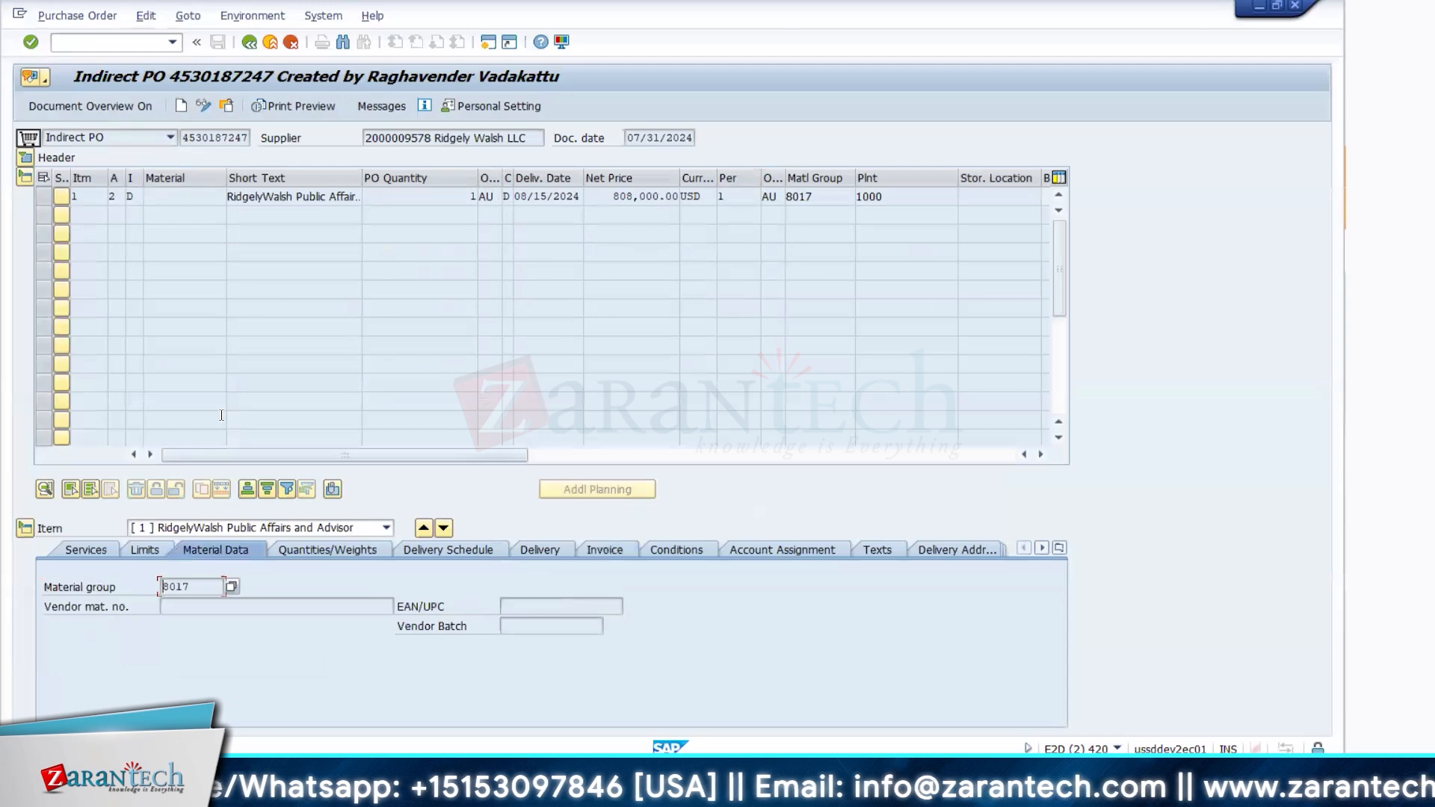
{"action": "left_click", "coordinate": [605, 549]}
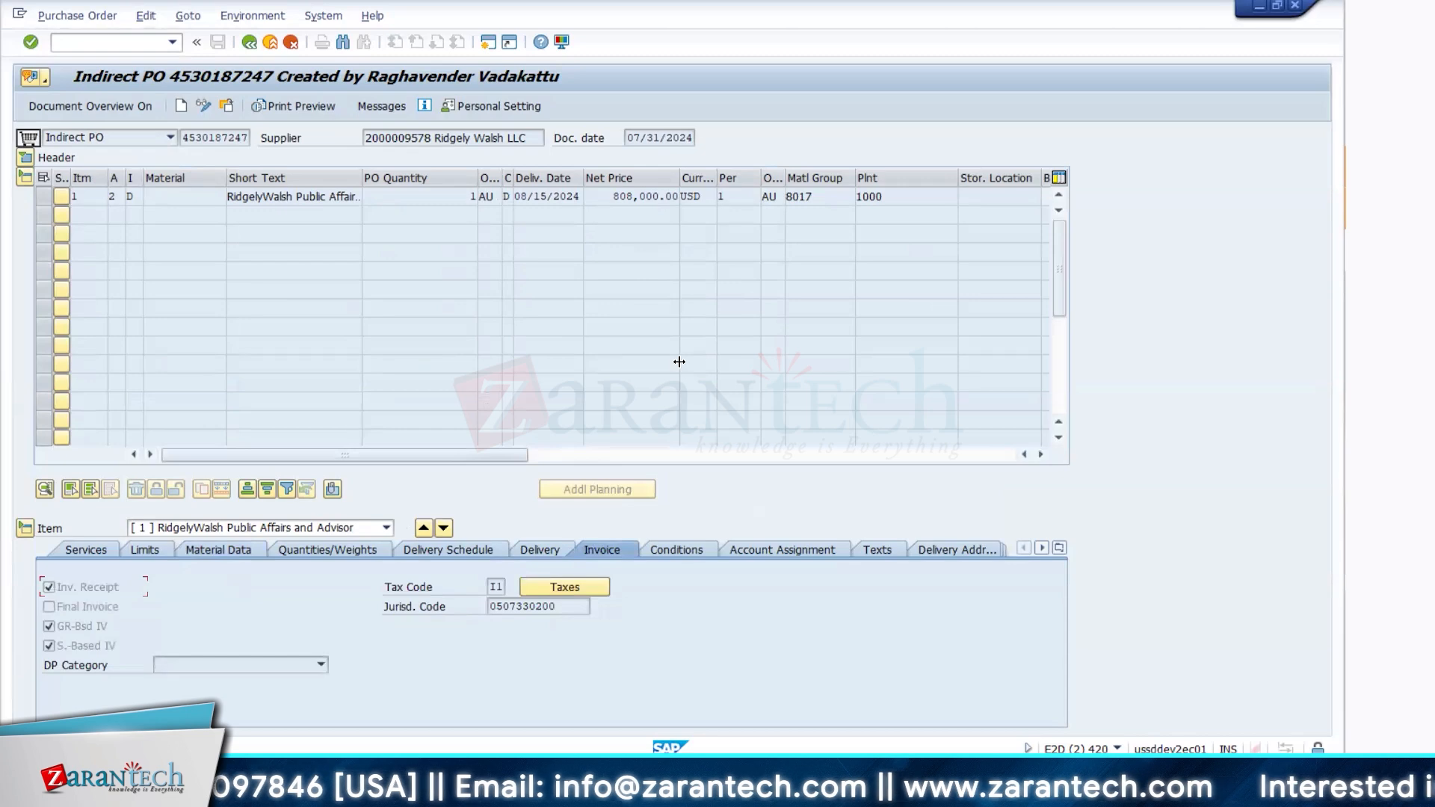
Edit the purchase order, set item 1's overall limit and expected value to 900,000.00 USD, and save
{"action": "left_click", "coordinate": [203, 106]}
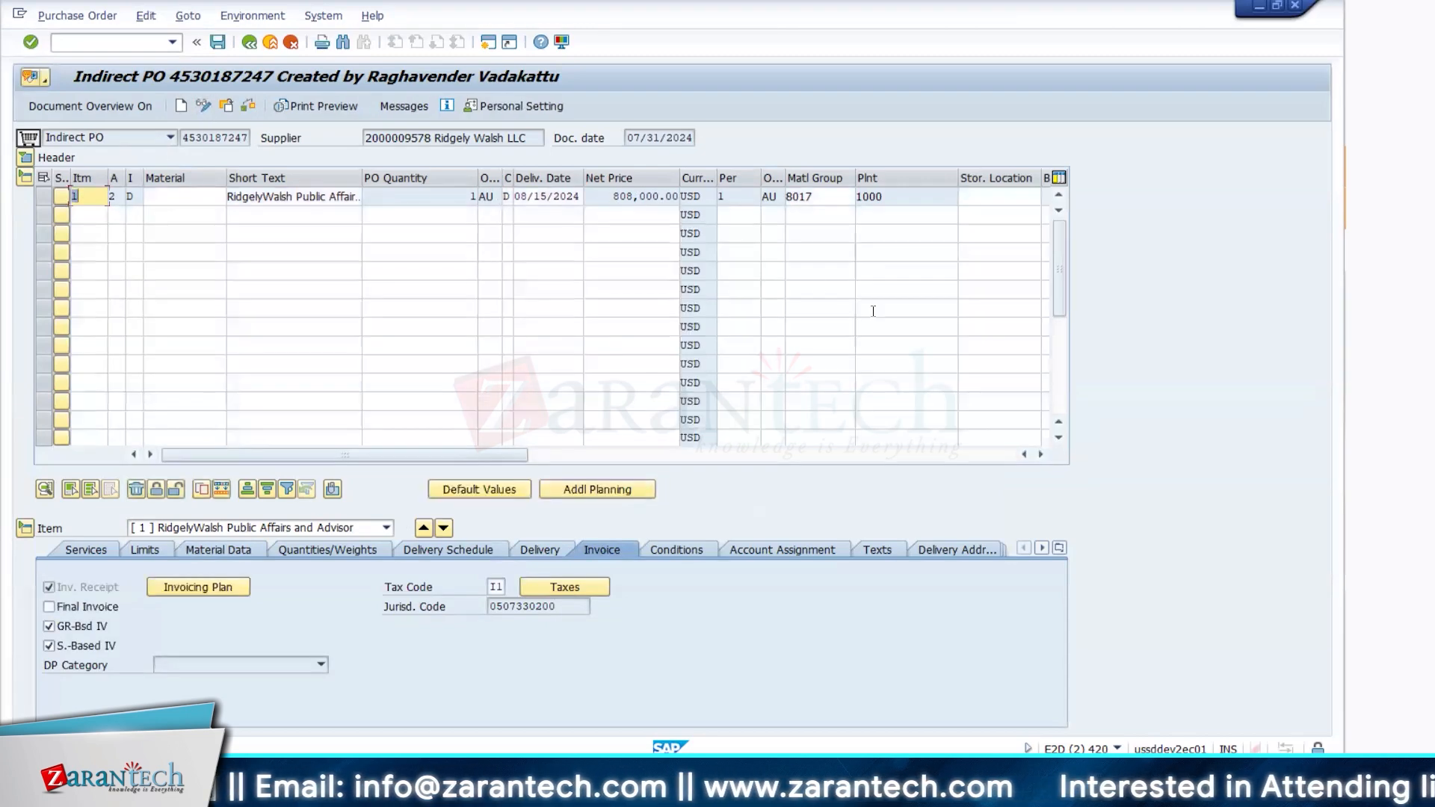
{"action": "left_click", "coordinate": [87, 557]}
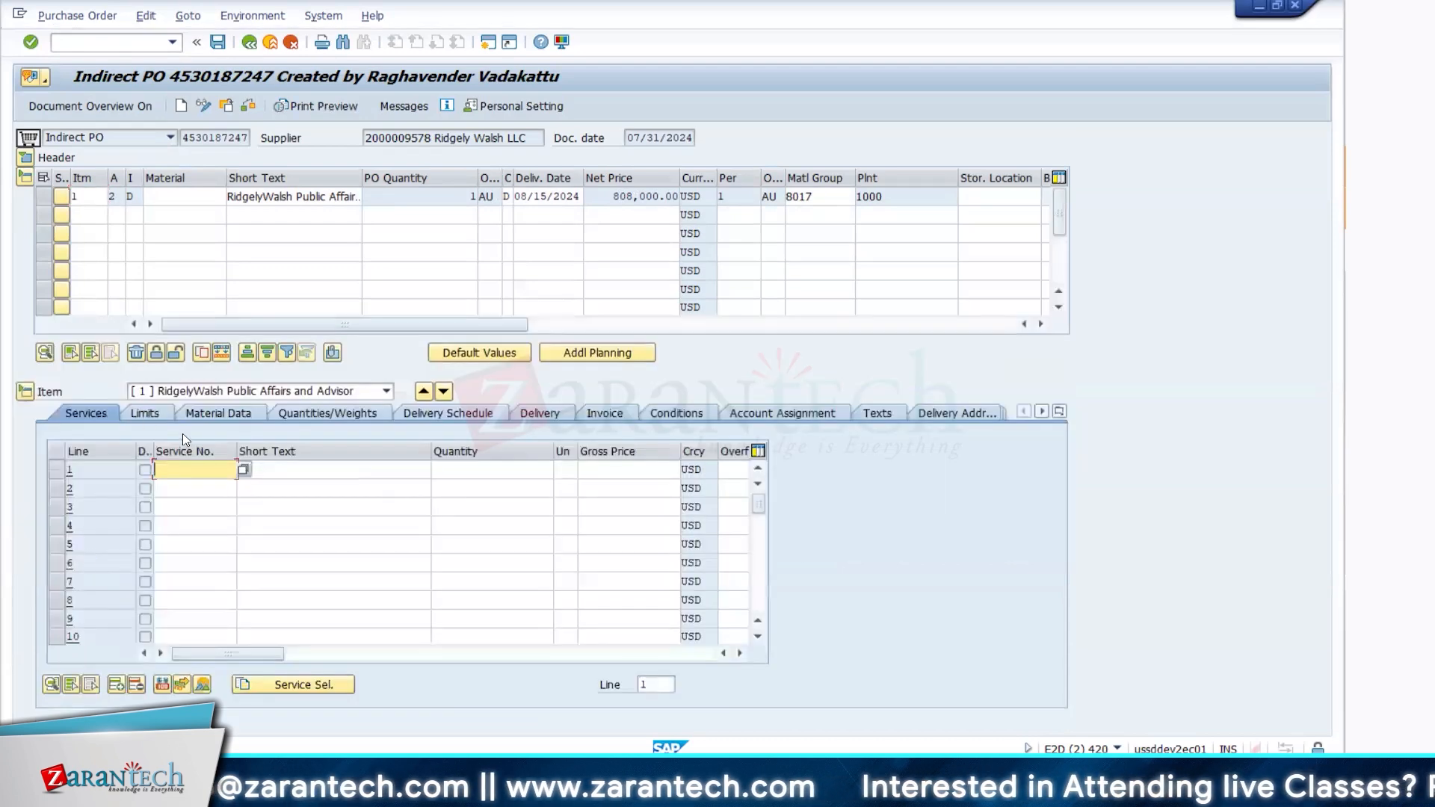
{"action": "left_click", "coordinate": [142, 414]}
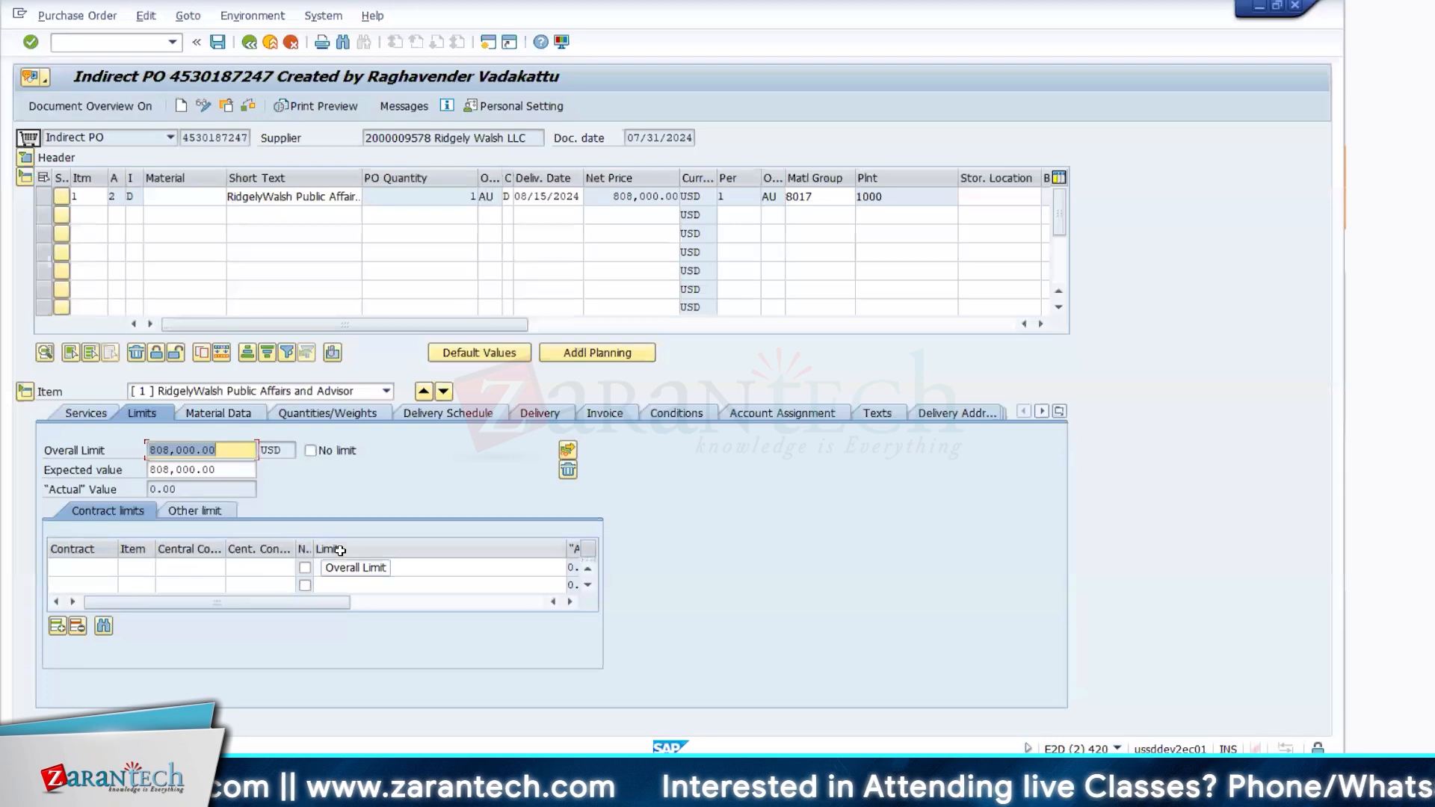
{"action": "type", "text": "900"}
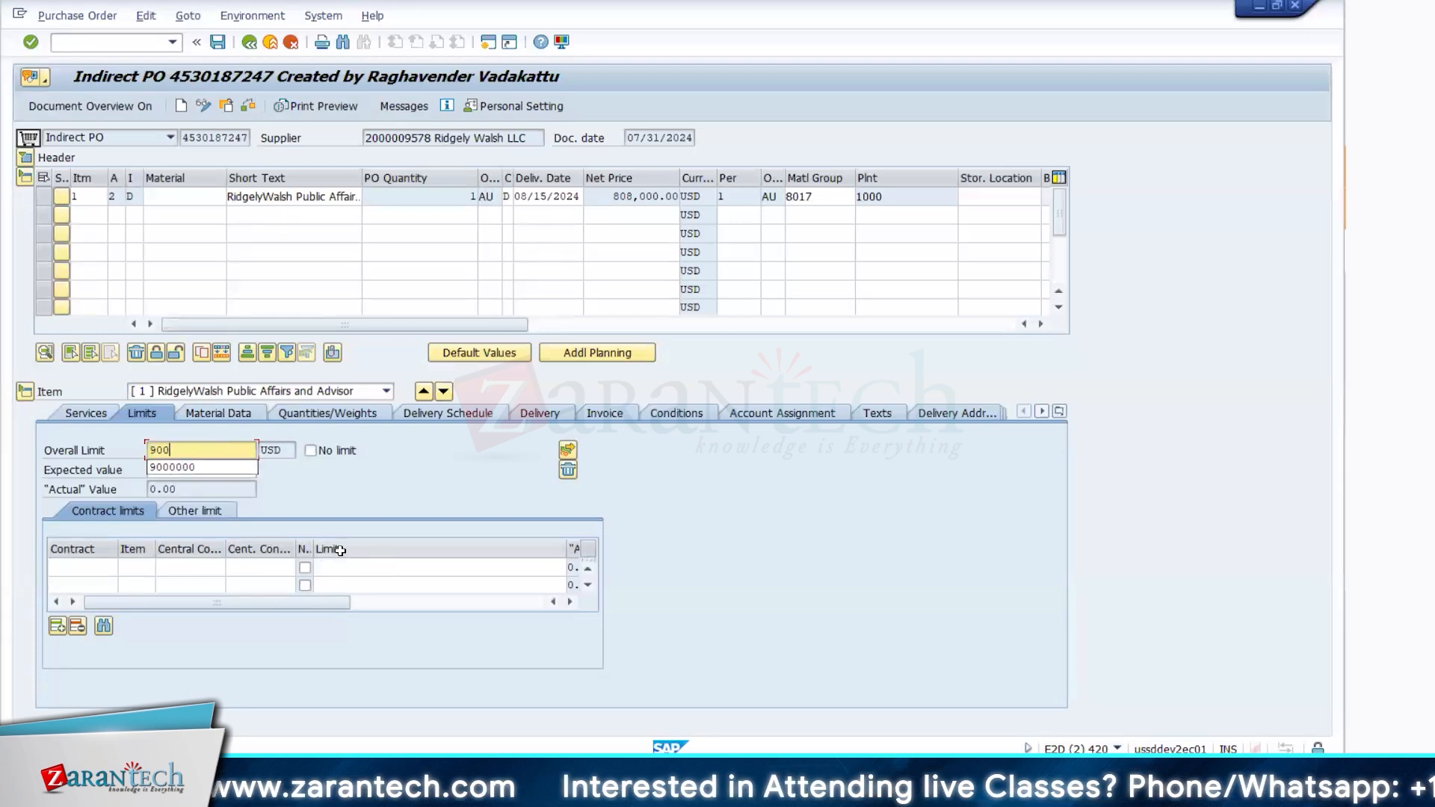
{"action": "type", "text": "000"}
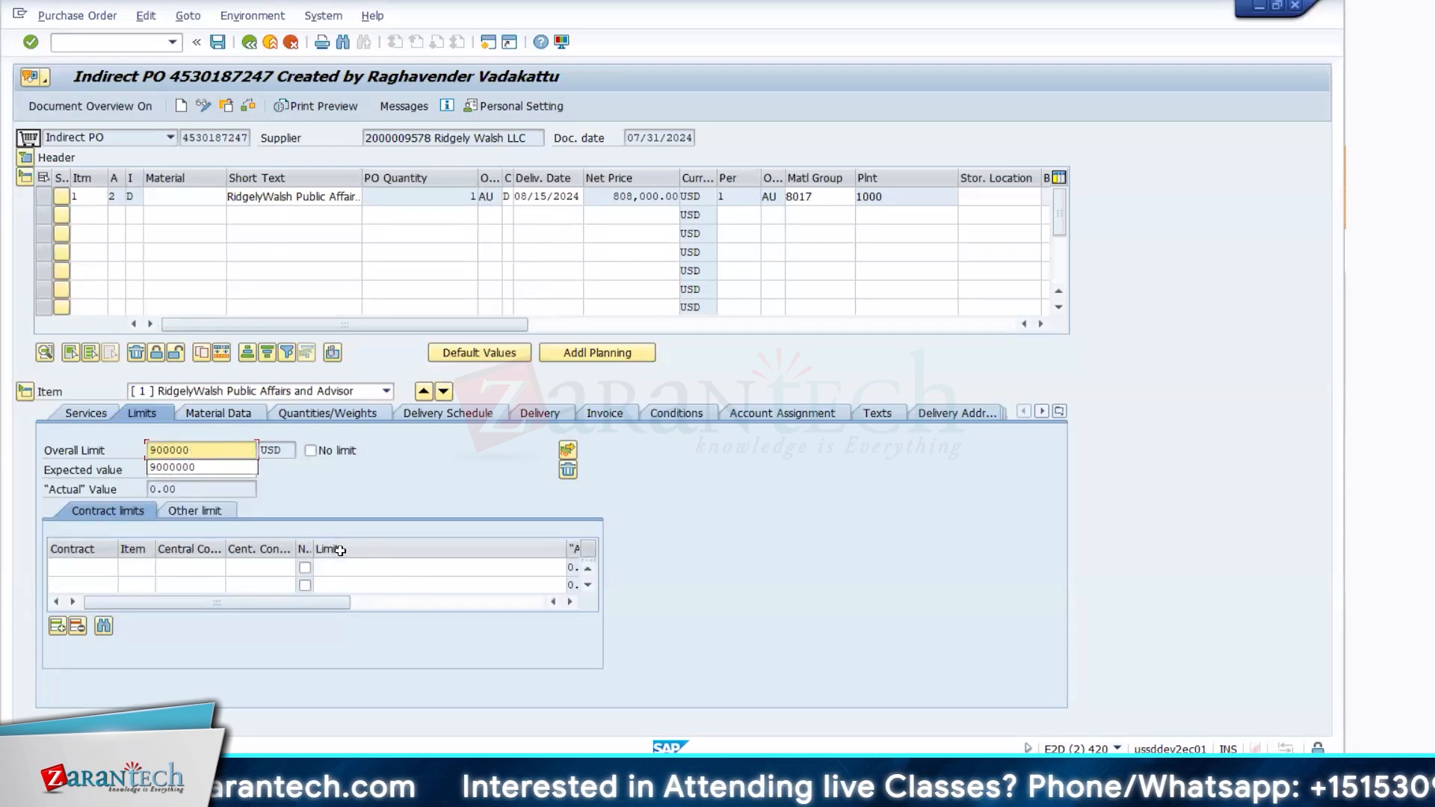
{"action": "key", "text": "Return"}
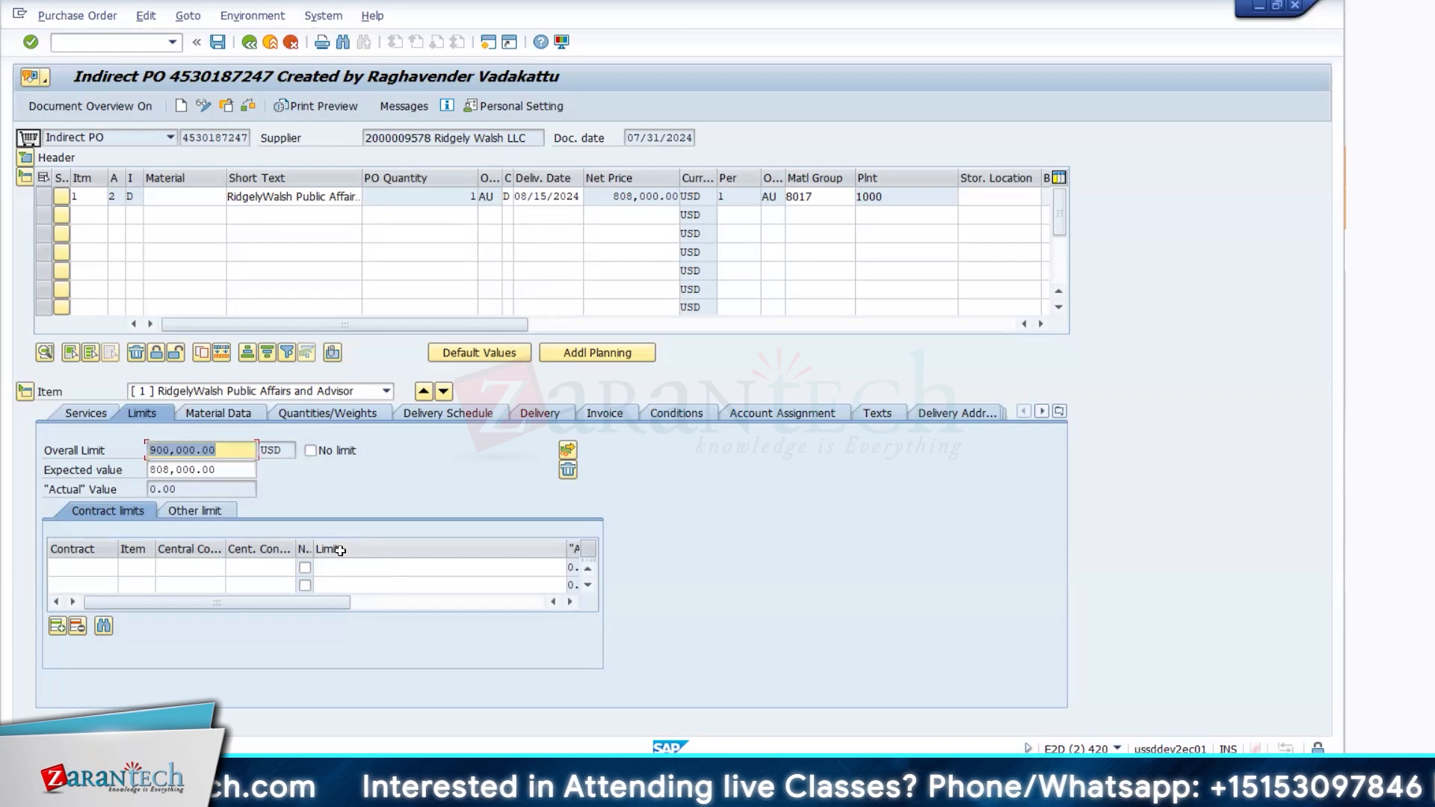
{"action": "key", "text": "Tab"}
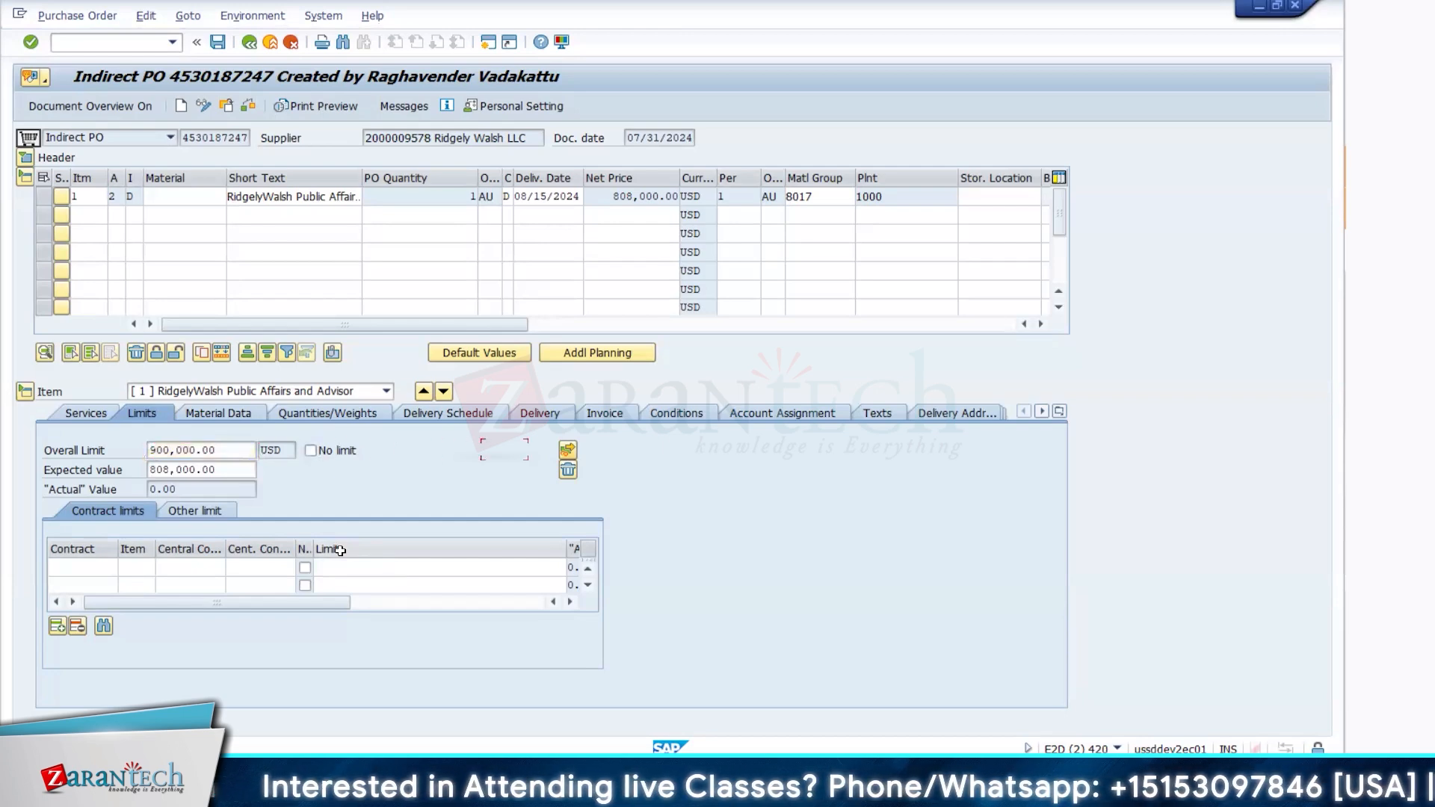
{"action": "key", "text": "Tab"}
{"action": "type", "text": "900,000.00"}
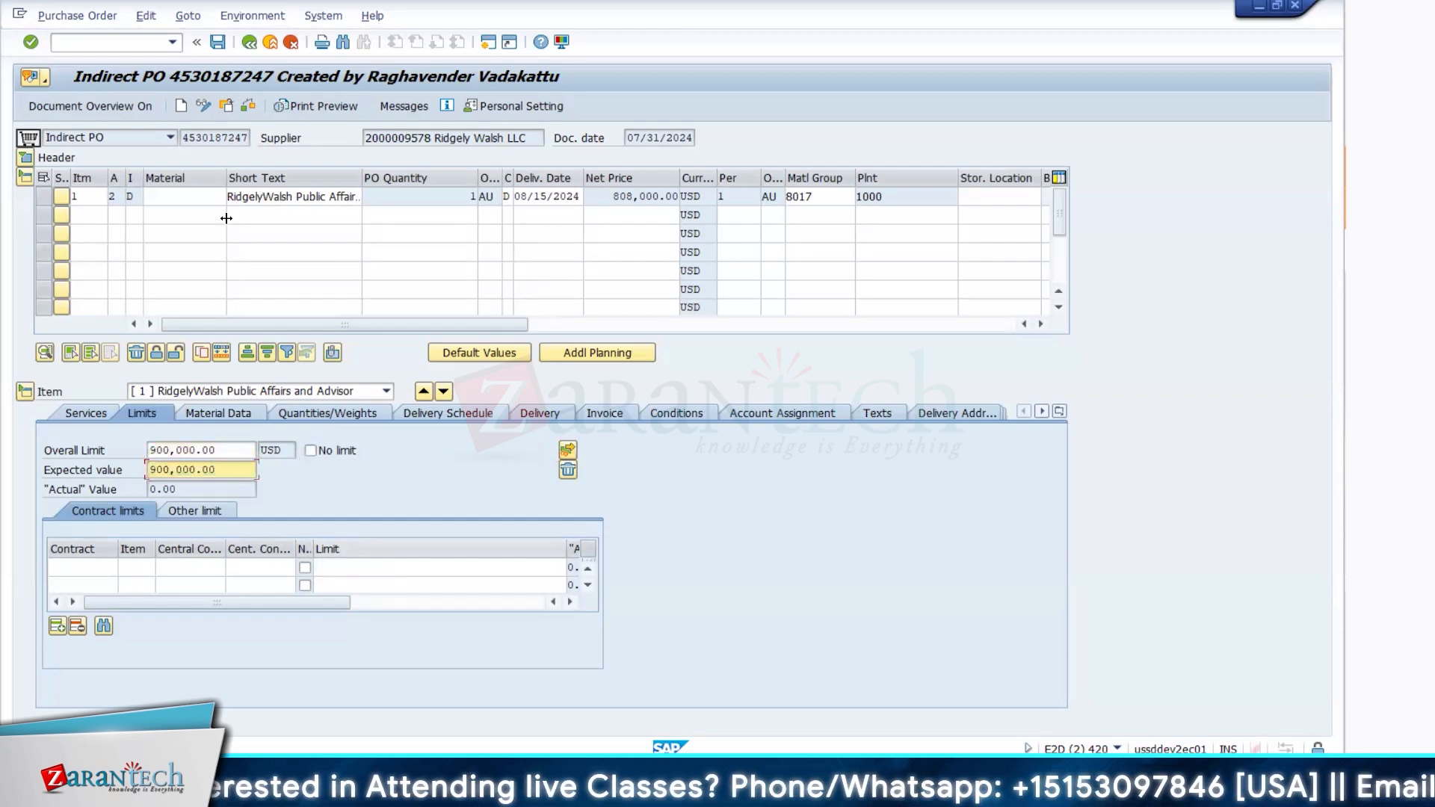
{"action": "left_click", "coordinate": [218, 43]}
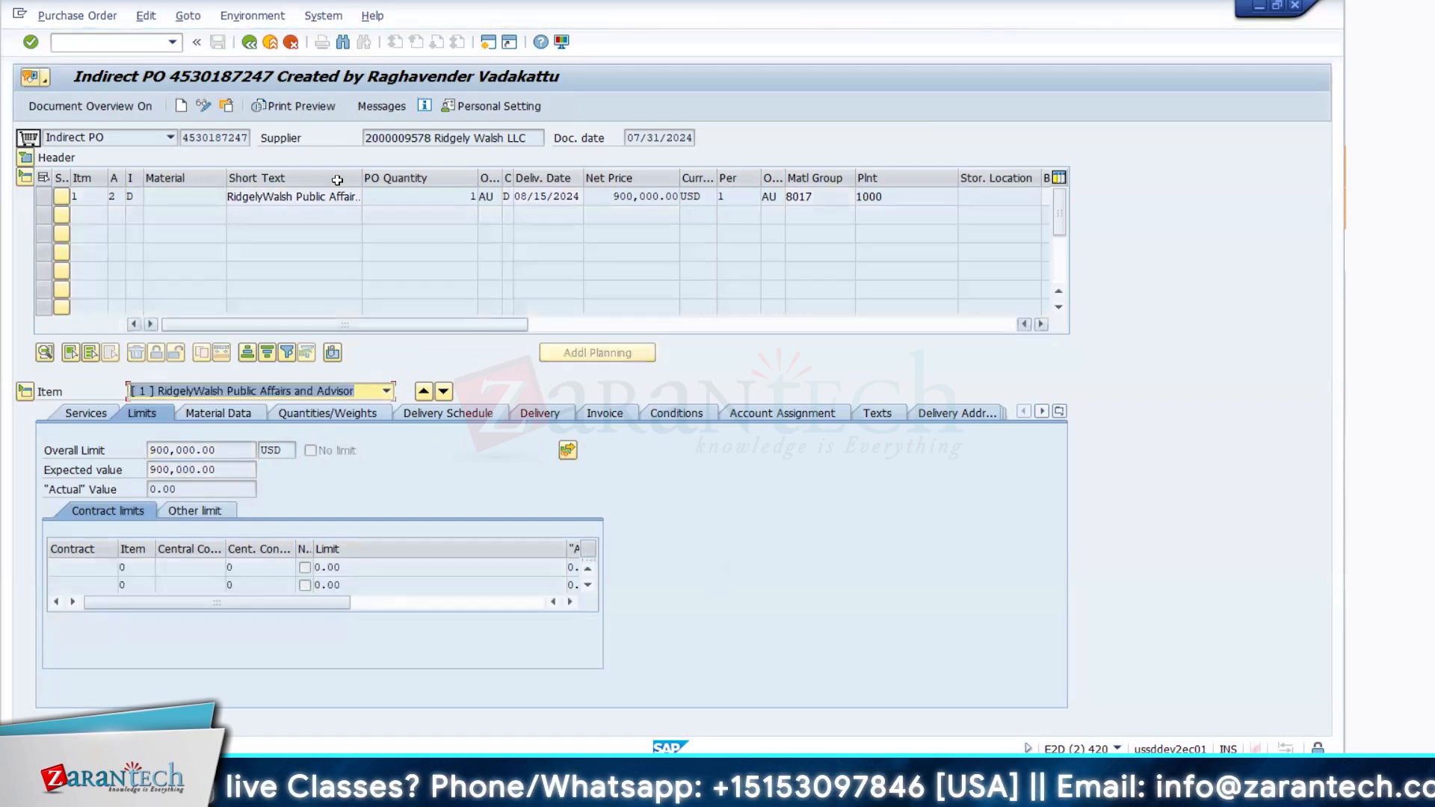
Switch to the SIC log session, restart SIC & Data Mapping Logging, and list the log records for the same purchase order's document number
{"action": "left_click", "coordinate": [1375, 695]}
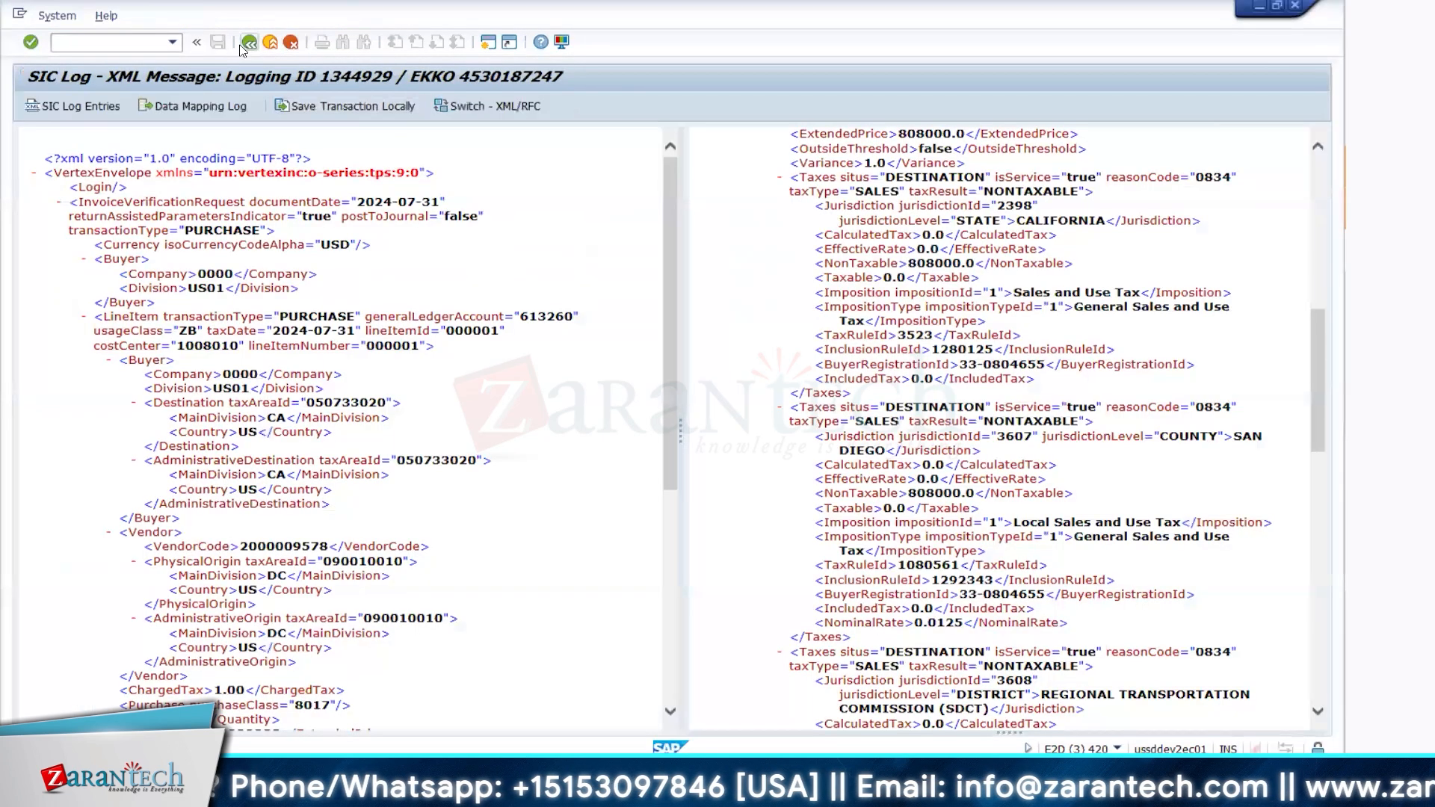
{"action": "left_click", "coordinate": [249, 43]}
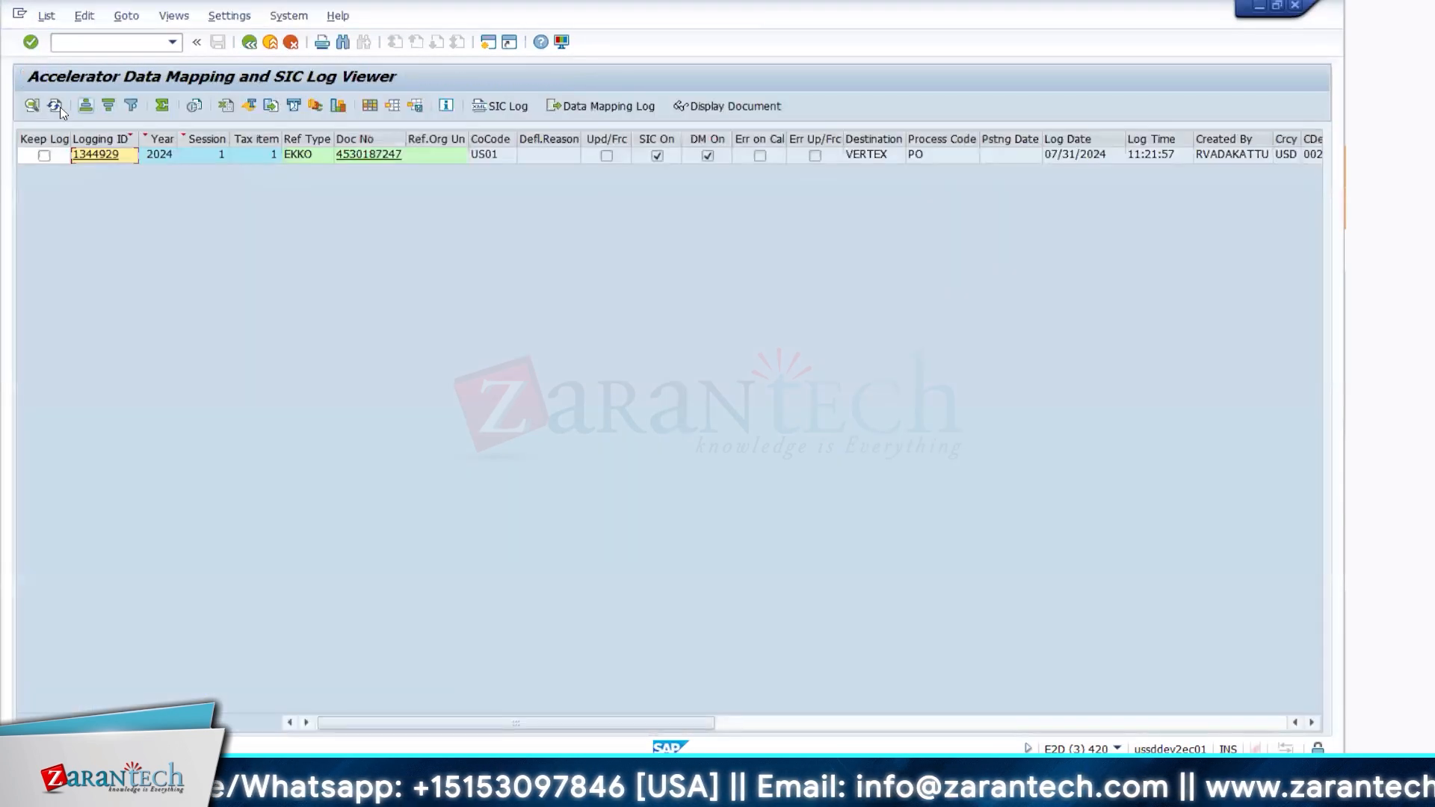
{"action": "left_click", "coordinate": [250, 42]}
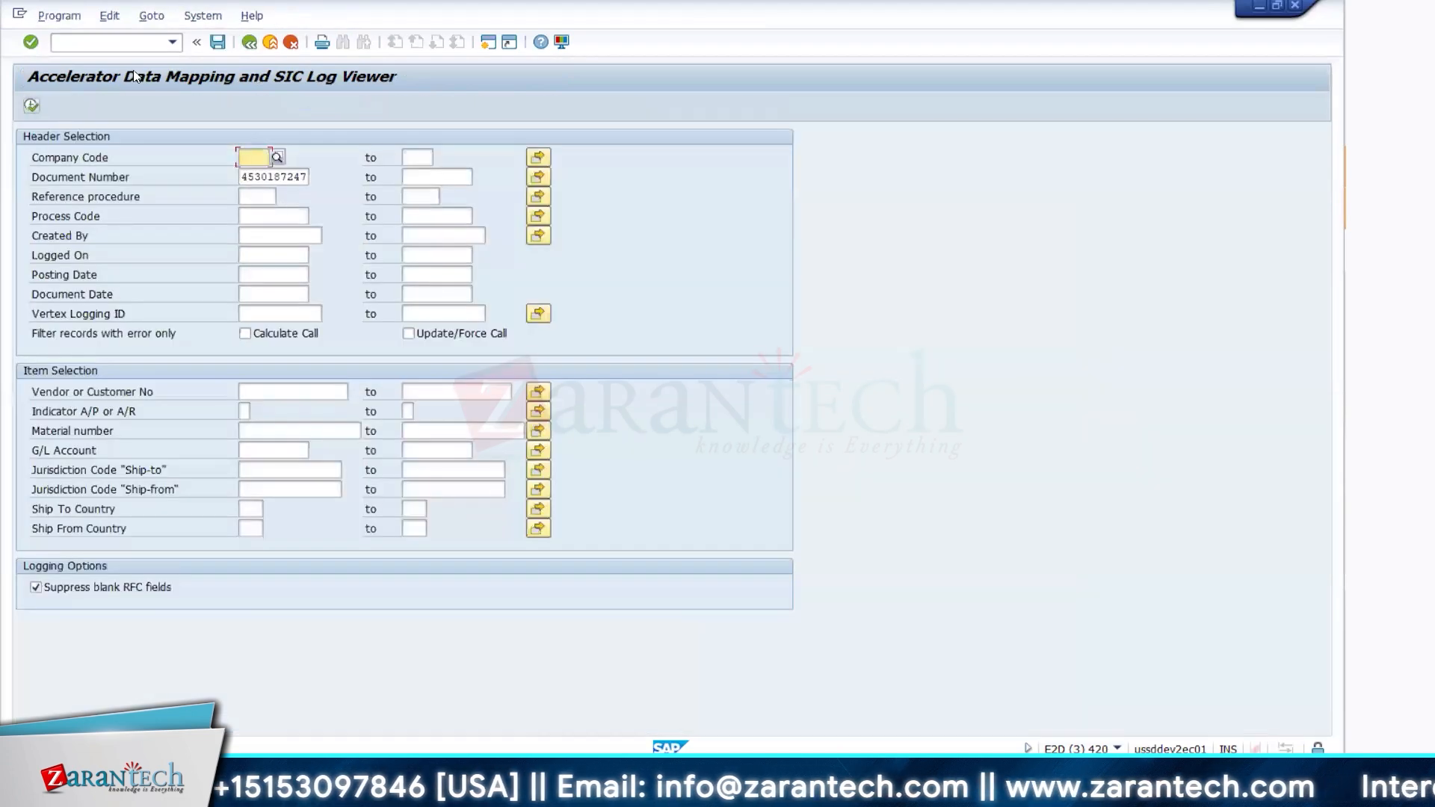
{"action": "left_click", "coordinate": [249, 43]}
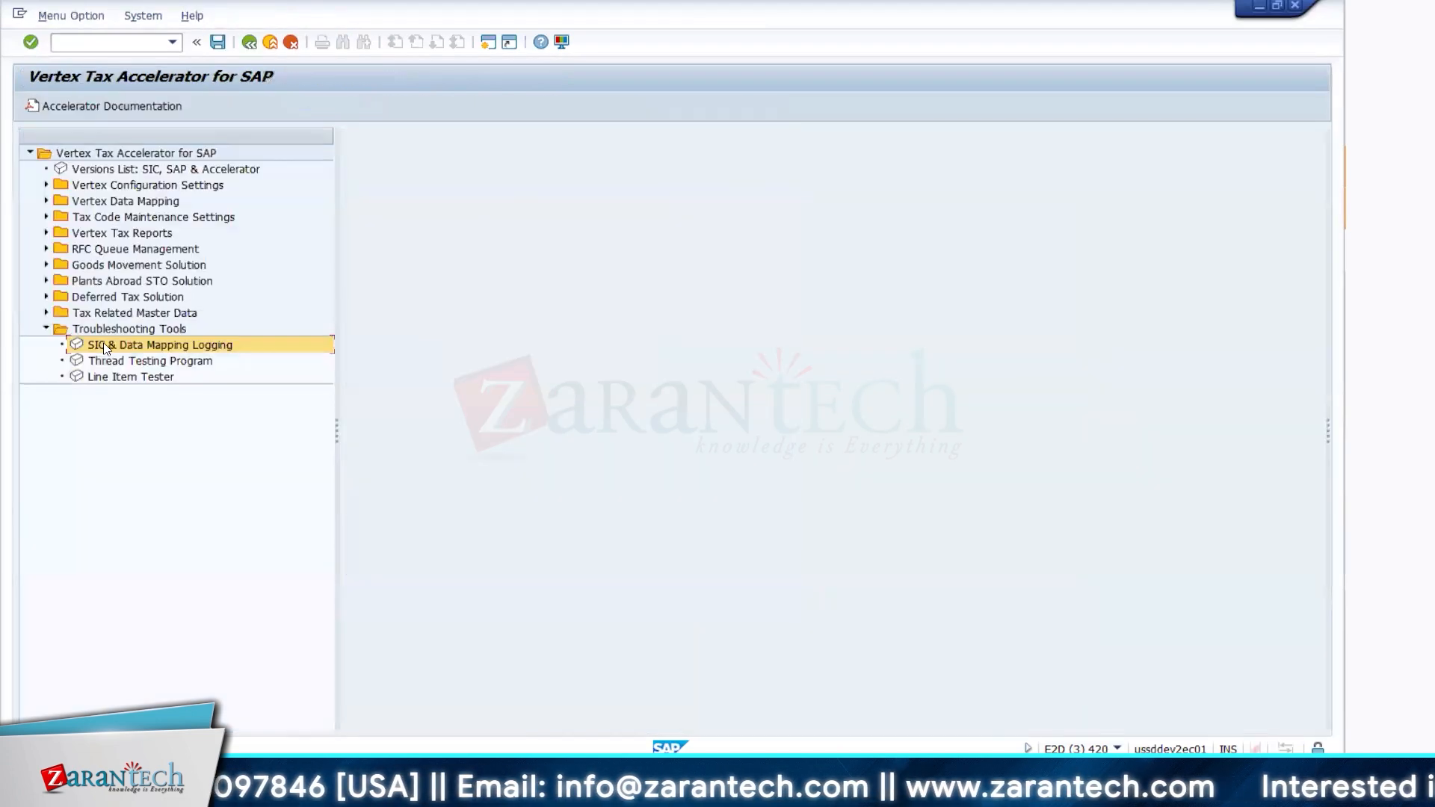
{"action": "double_click", "coordinate": [105, 346]}
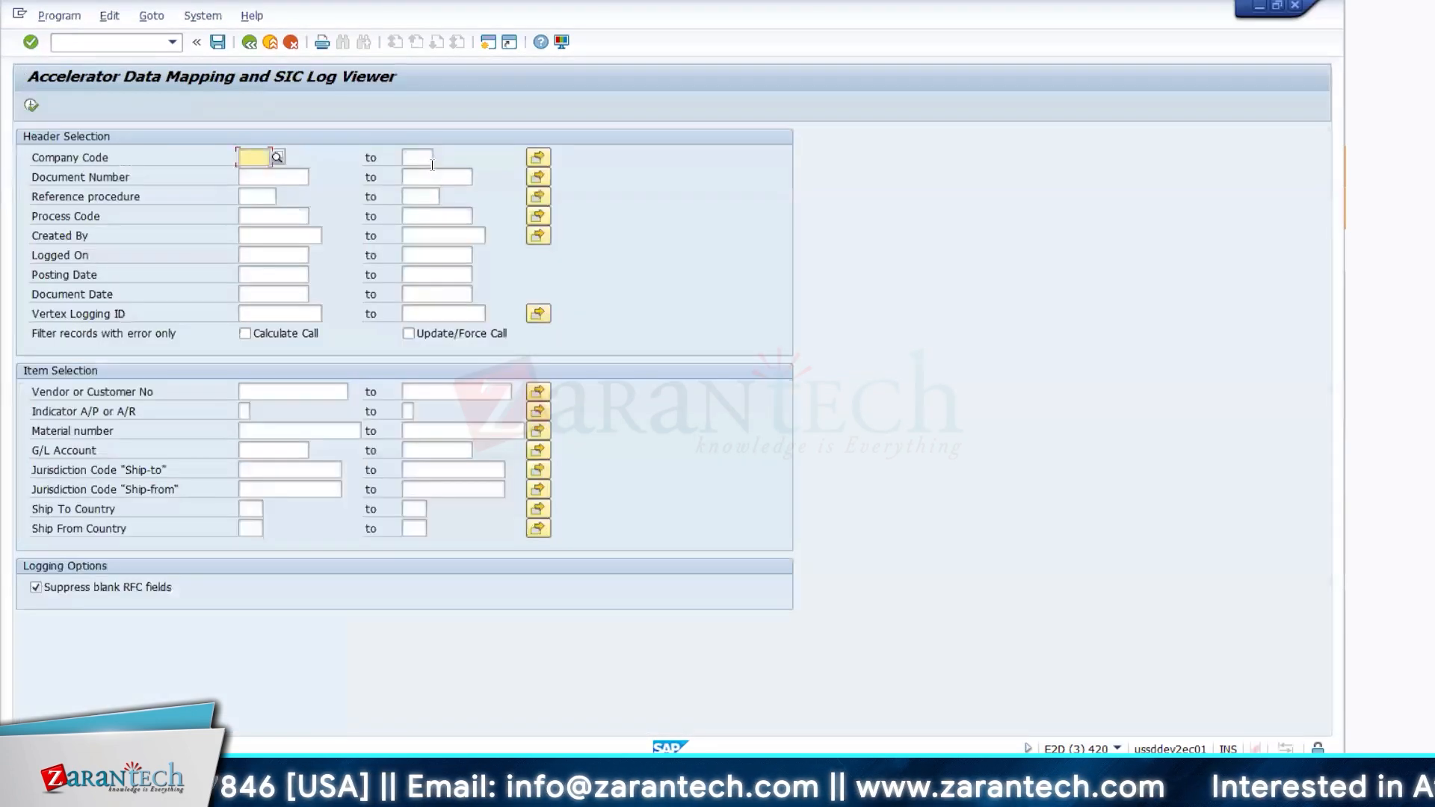
{"action": "left_click", "coordinate": [261, 177]}
{"action": "left_click", "coordinate": [262, 177]}
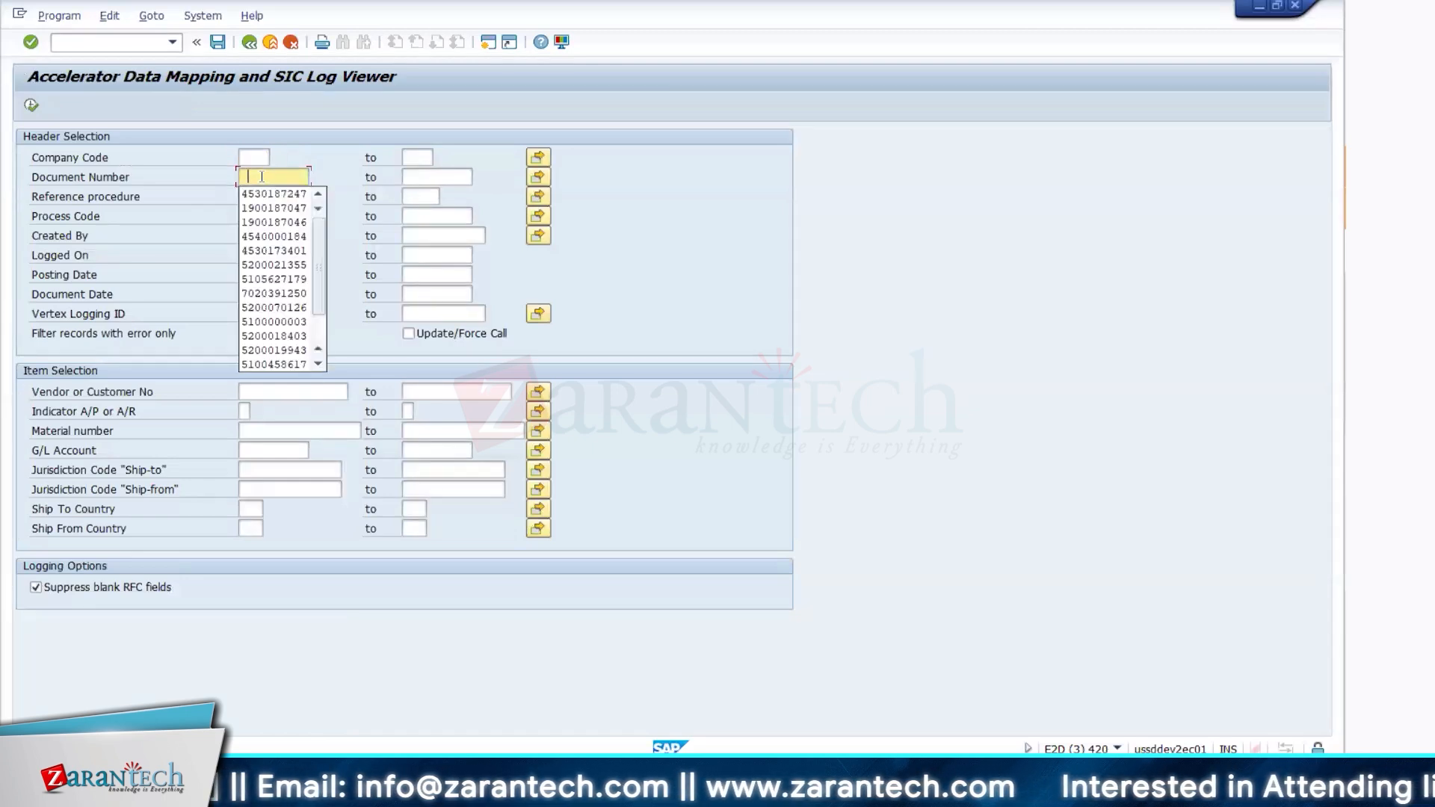
{"action": "left_click", "coordinate": [273, 192]}
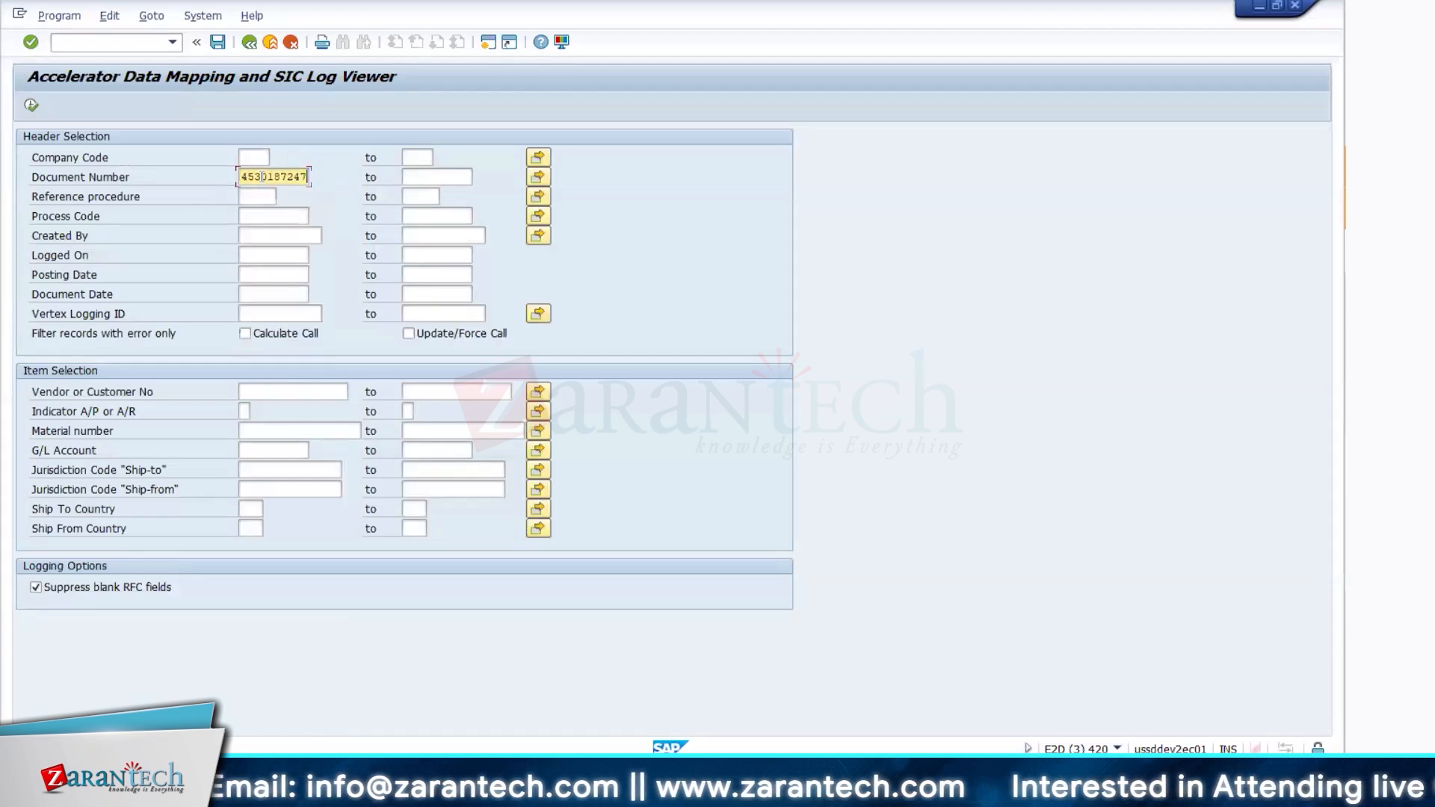
{"action": "left_click", "coordinate": [31, 105]}
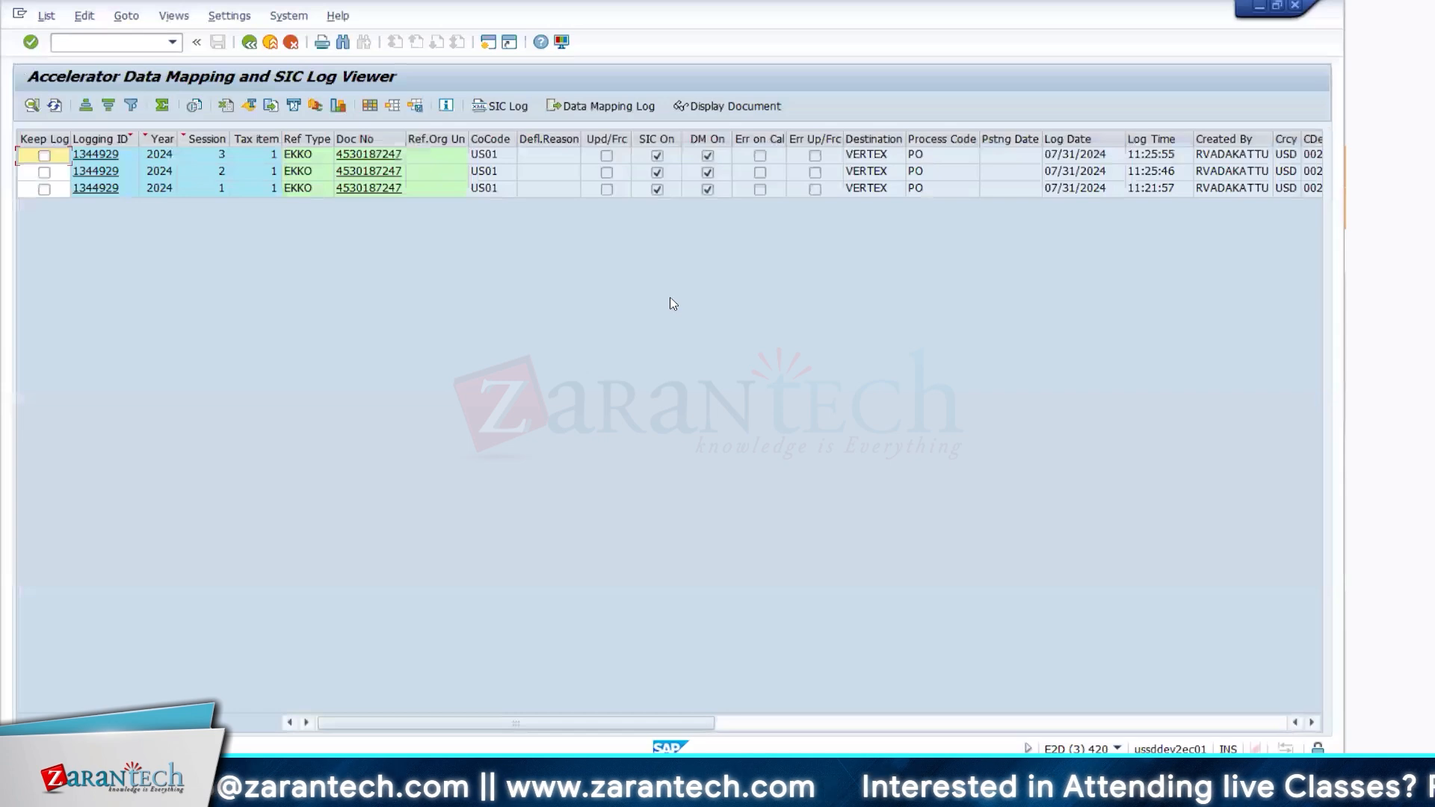
Open call 00005 from the session 3 log record and examine the county and district taxes in its XML response
{"action": "left_click", "coordinate": [101, 157]}
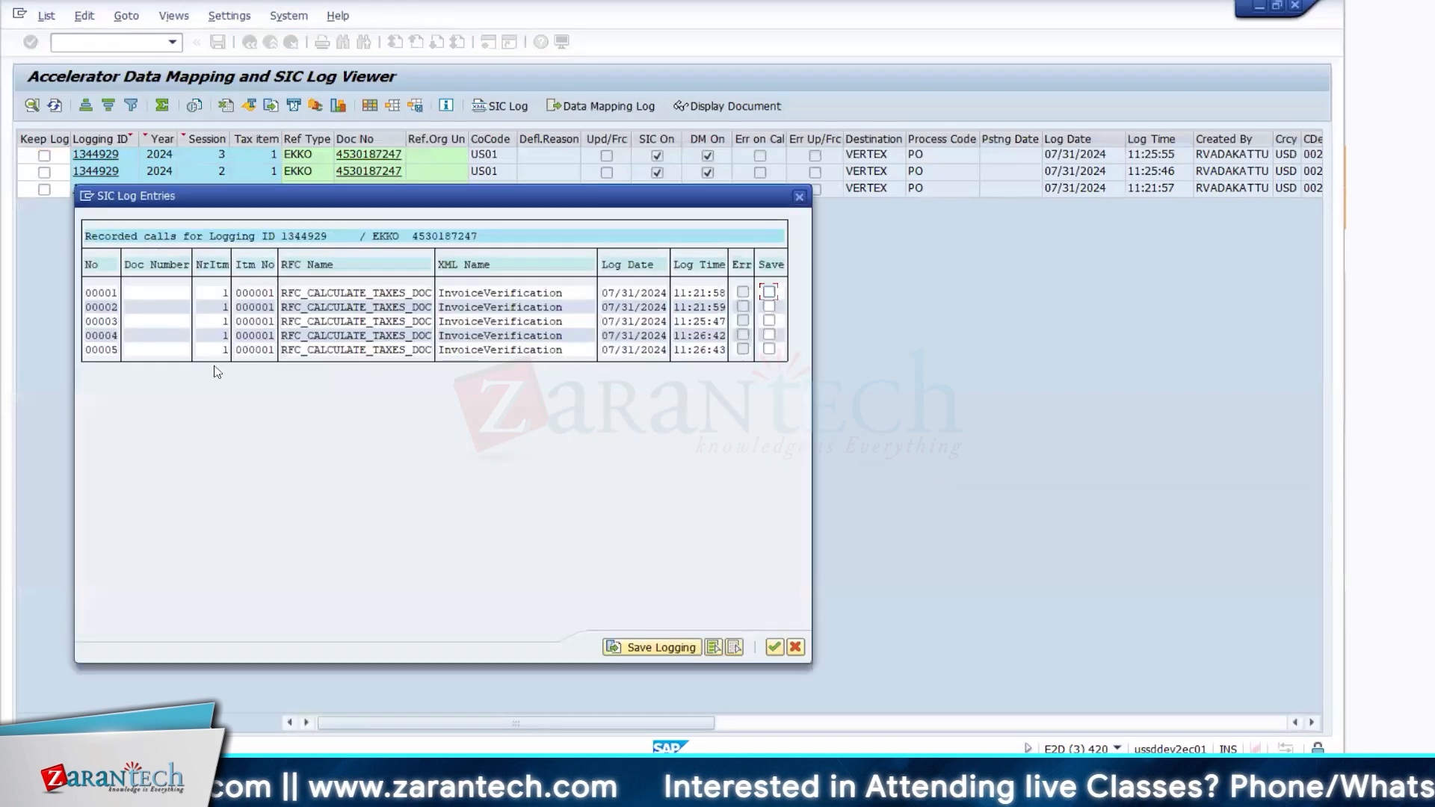
{"action": "double_click", "coordinate": [111, 350]}
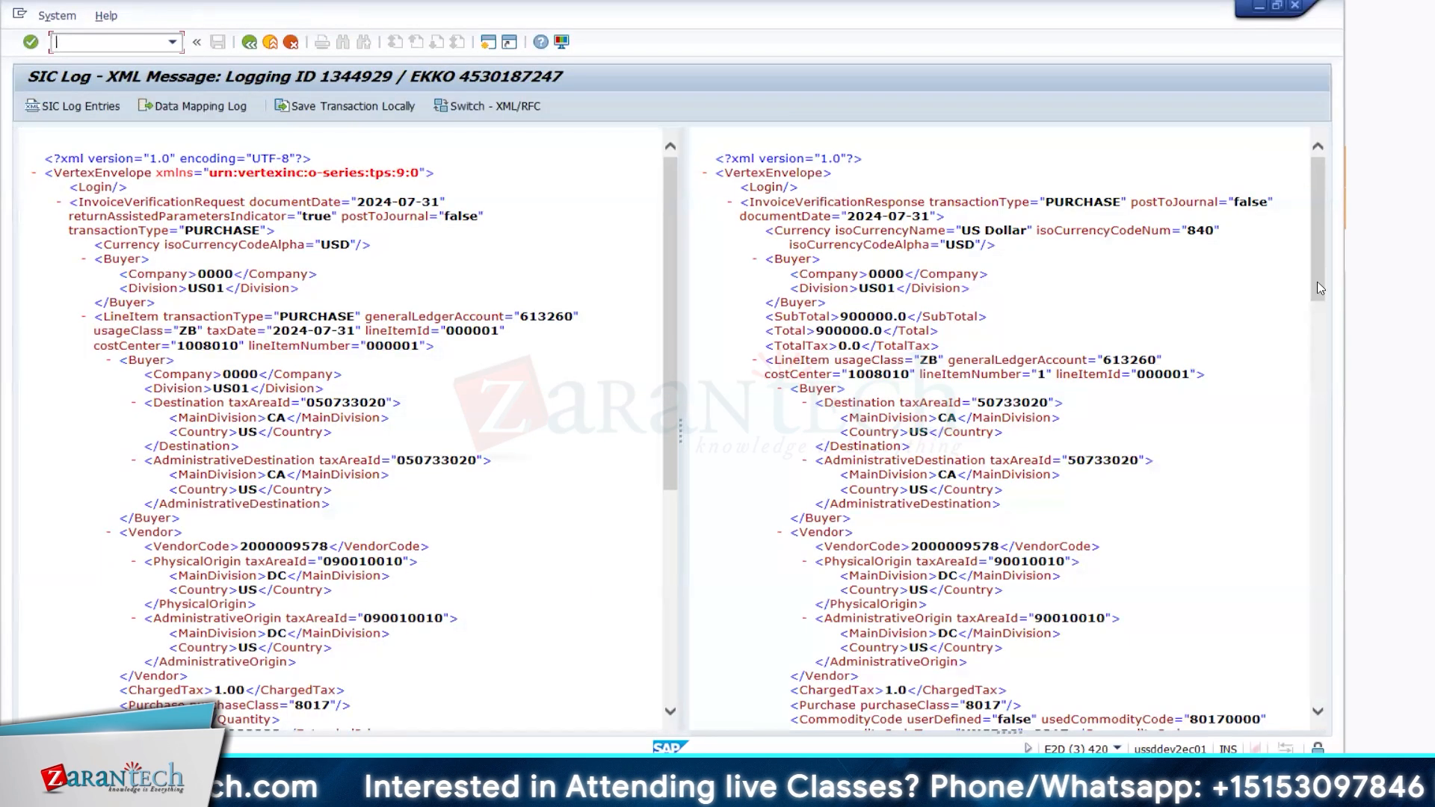
{"action": "left_click_drag", "start_coordinate": [1317, 287], "coordinate": [1343, 493]}
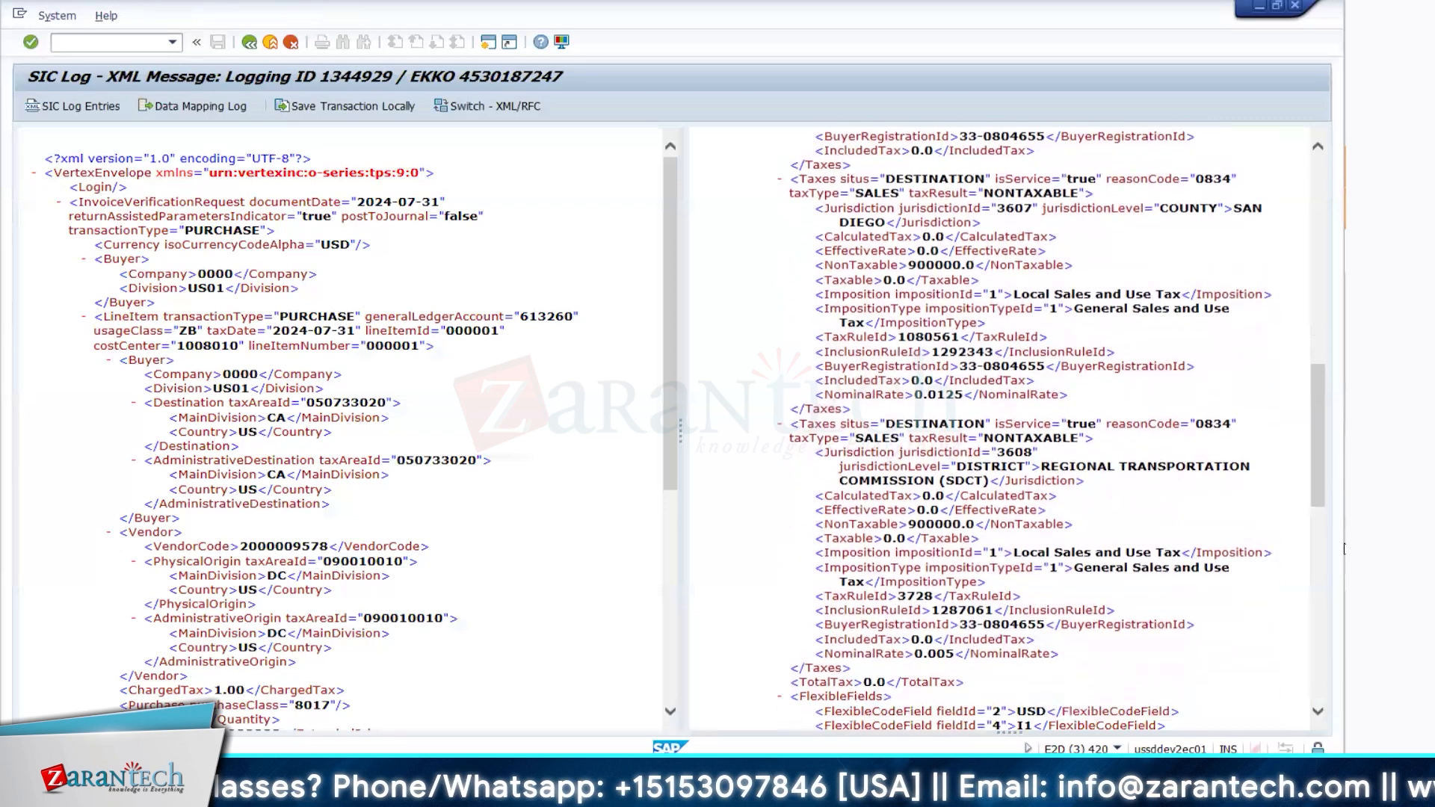
Place the SIC log beside the purchase order and review the request's purchase class, extended price, vendor and flexible fields
{"action": "key", "text": "super+Right"}
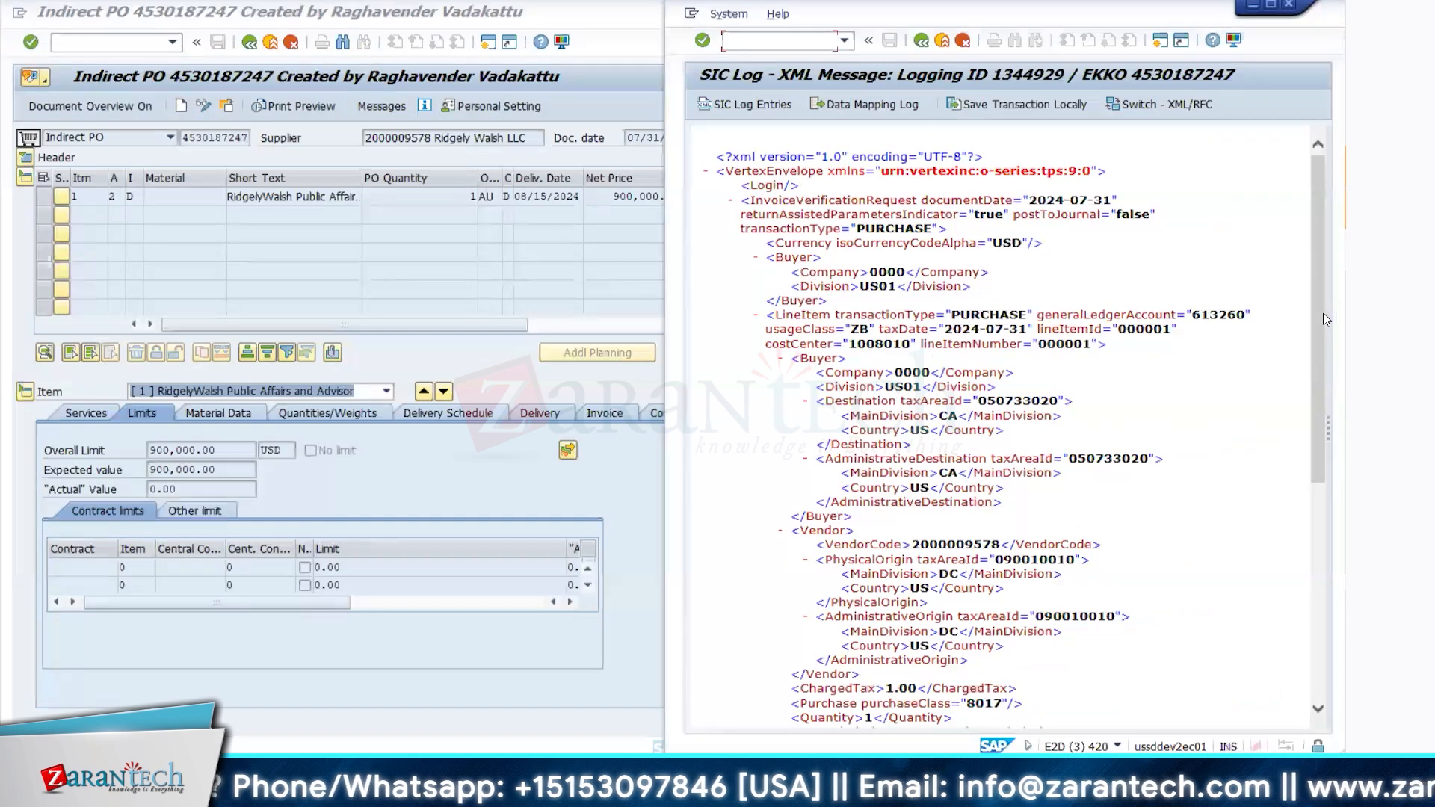
{"action": "left_click_drag", "start_coordinate": [1326, 319], "coordinate": [1326, 489]}
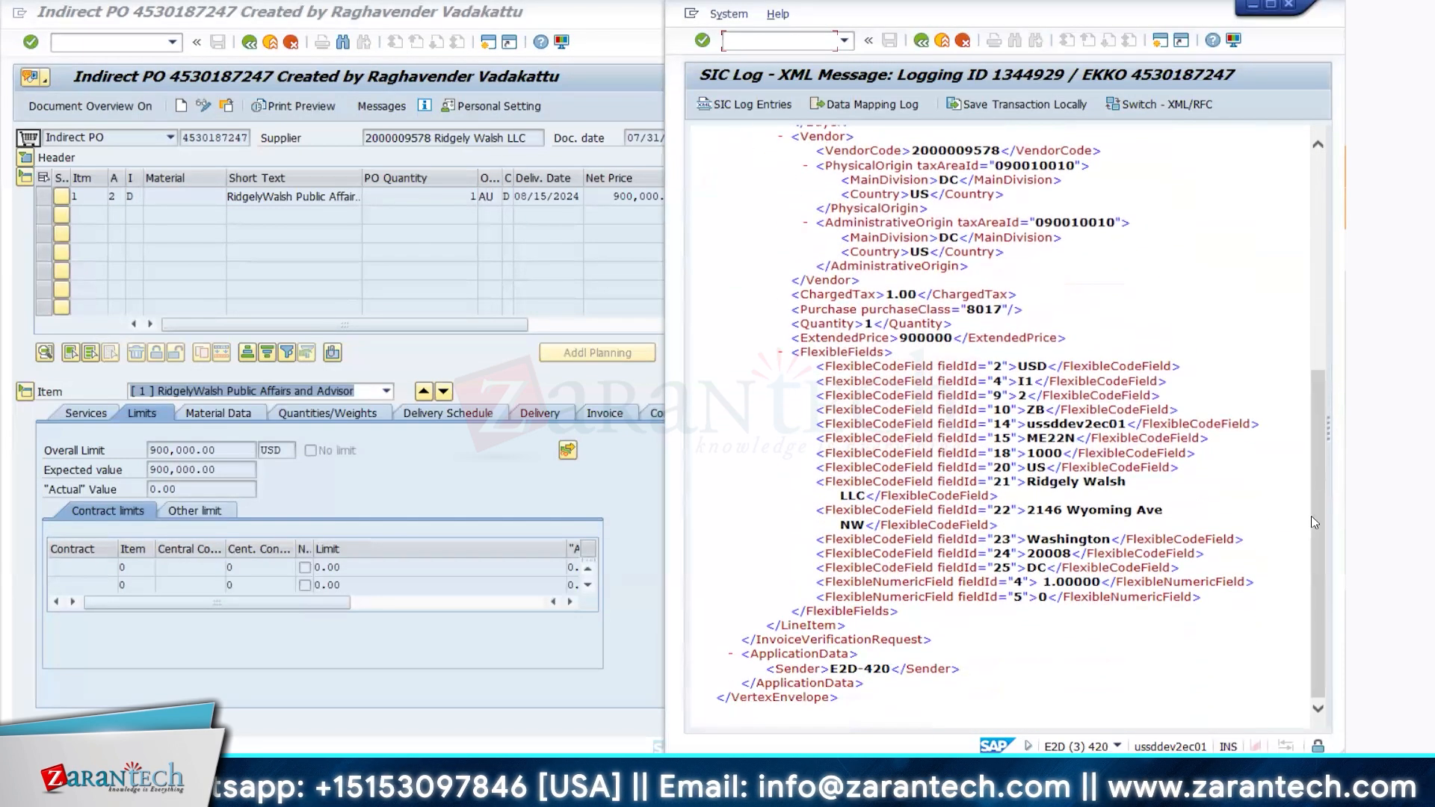
{"action": "scroll", "coordinate": [1332, 633], "scroll_direction": "up", "scroll_amount": 5}
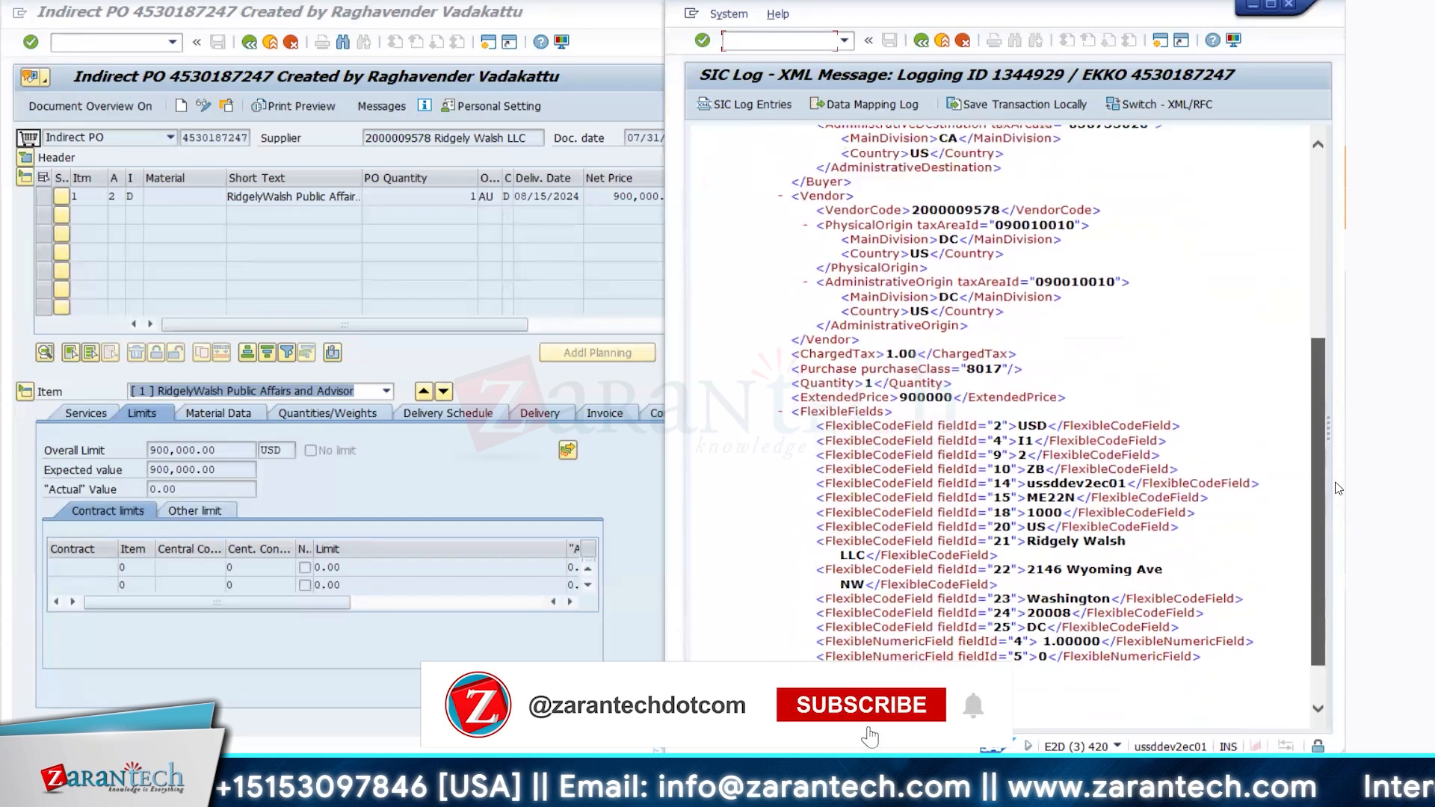
{"action": "scroll", "coordinate": [1339, 327], "scroll_direction": "up", "scroll_amount": 4}
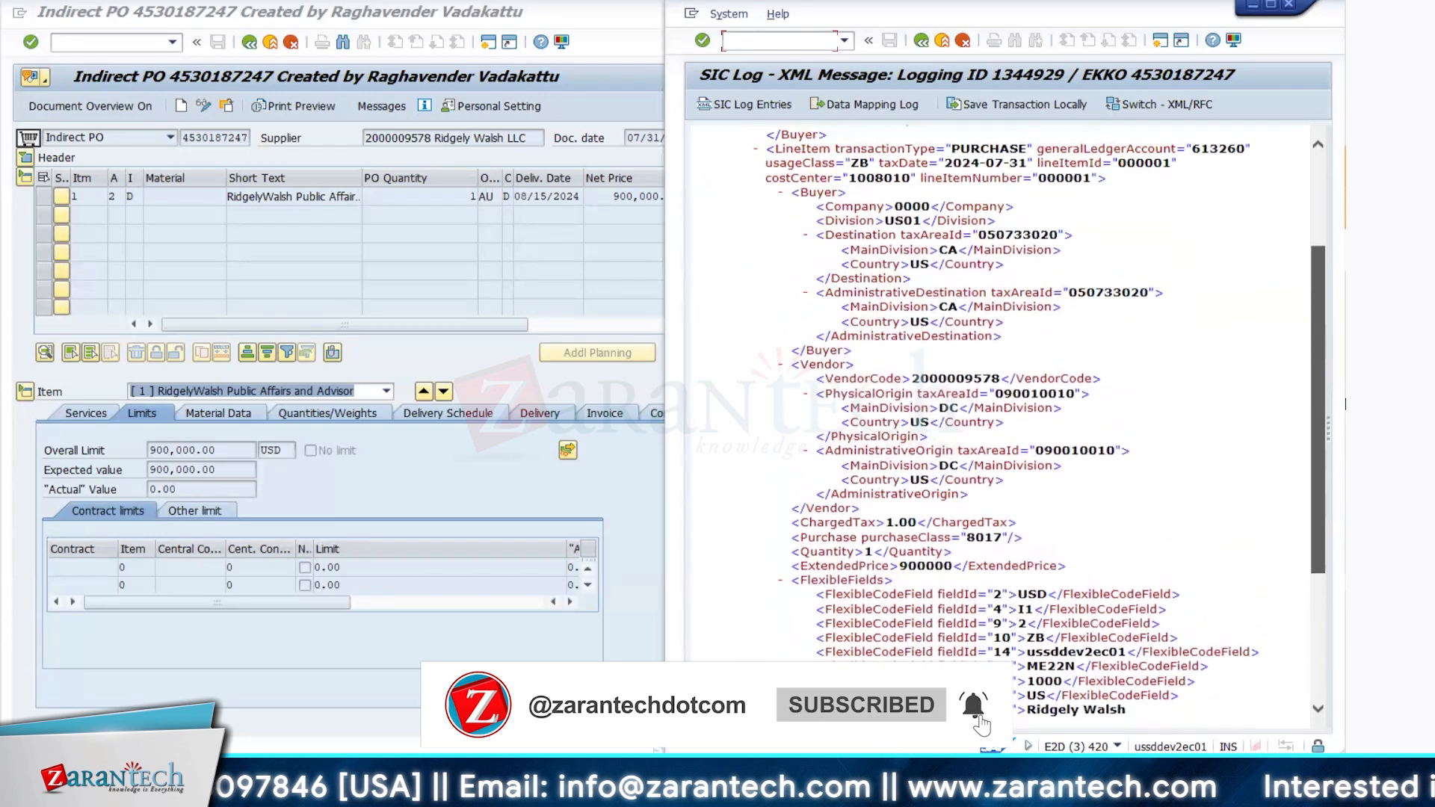
Review the beginning of the XML request in the enlarged SIC log window and bring up the indirect purchase order
{"action": "scroll", "coordinate": [1339, 326], "scroll_direction": "up", "scroll_amount": 1}
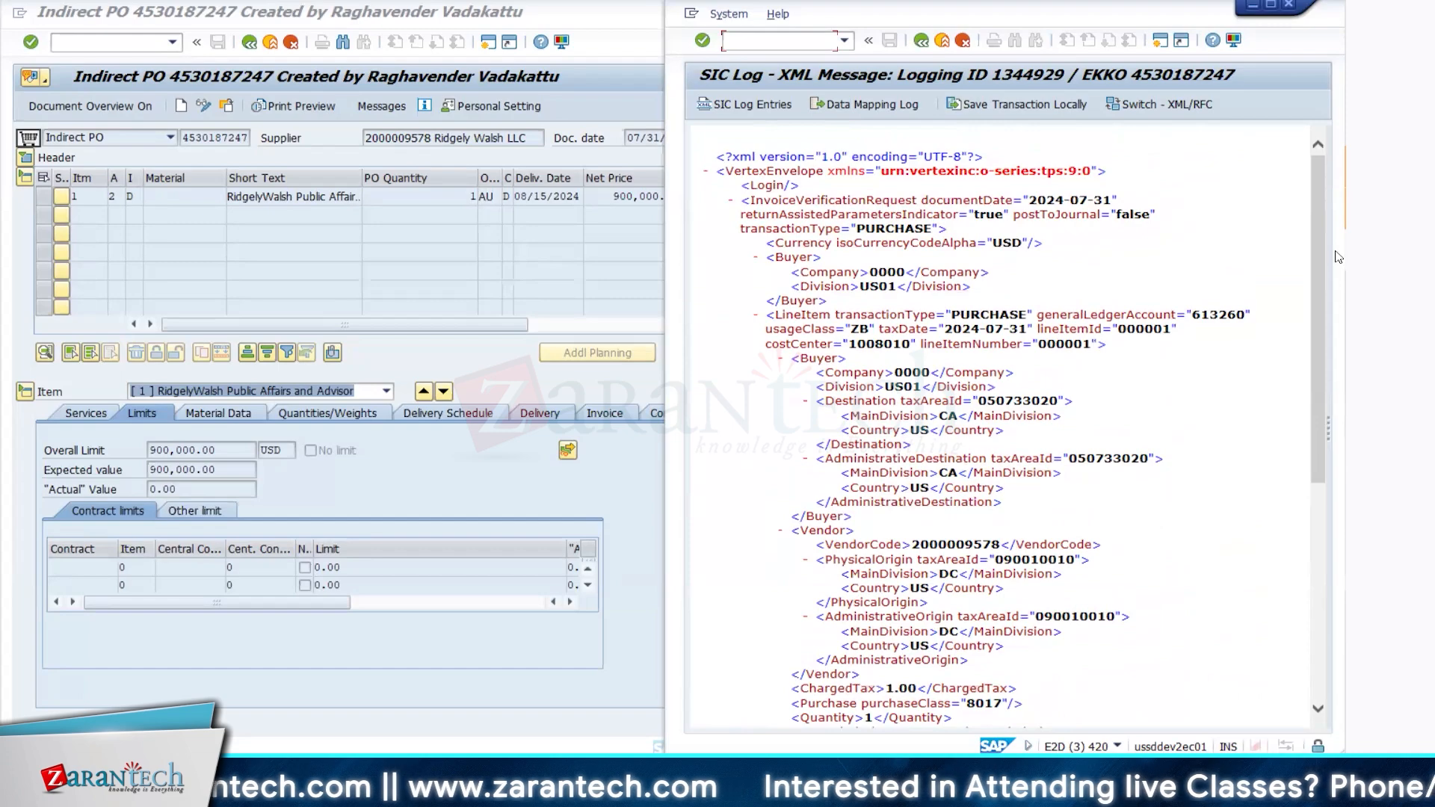
{"action": "left_click", "coordinate": [1273, 6]}
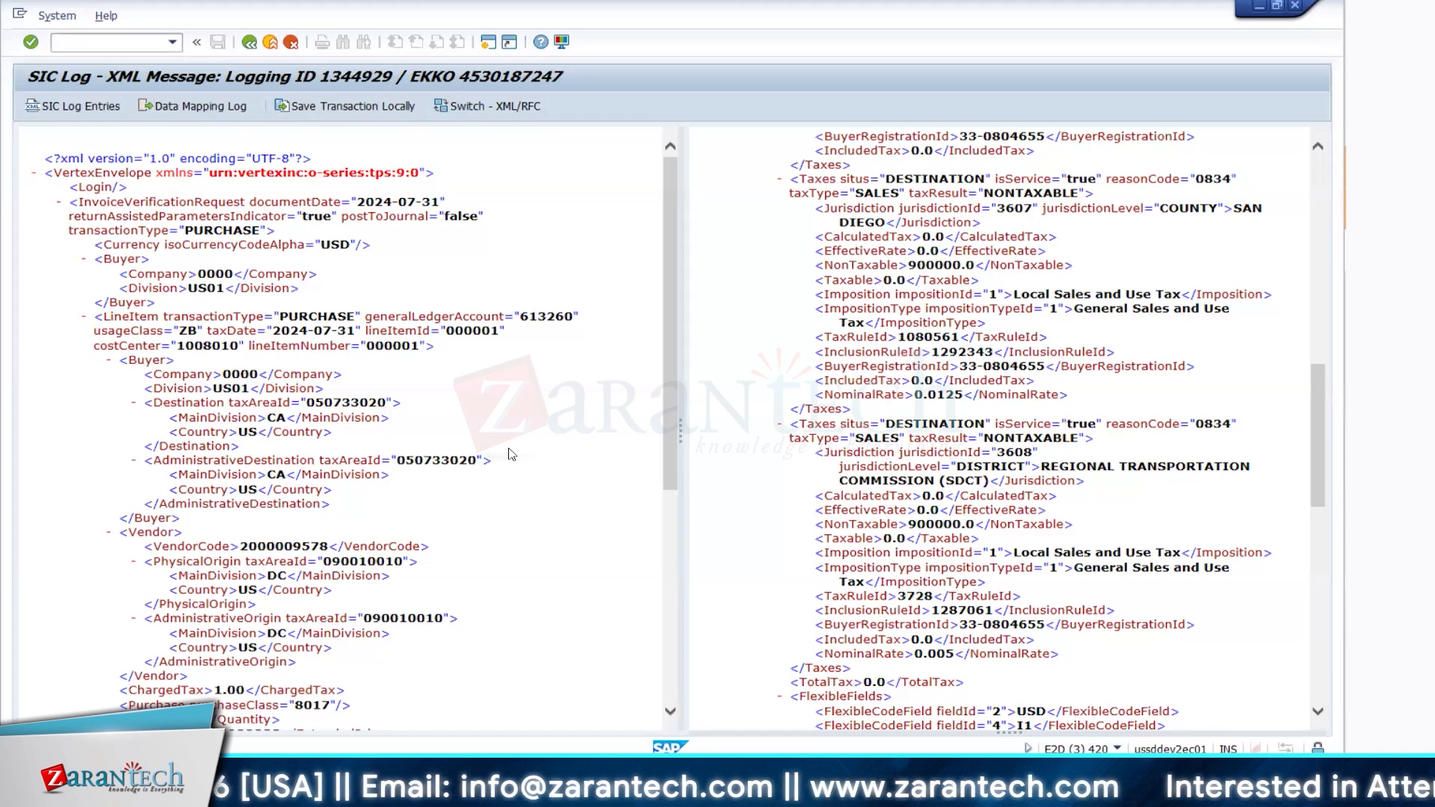
{"action": "key", "text": "alt+Tab"}
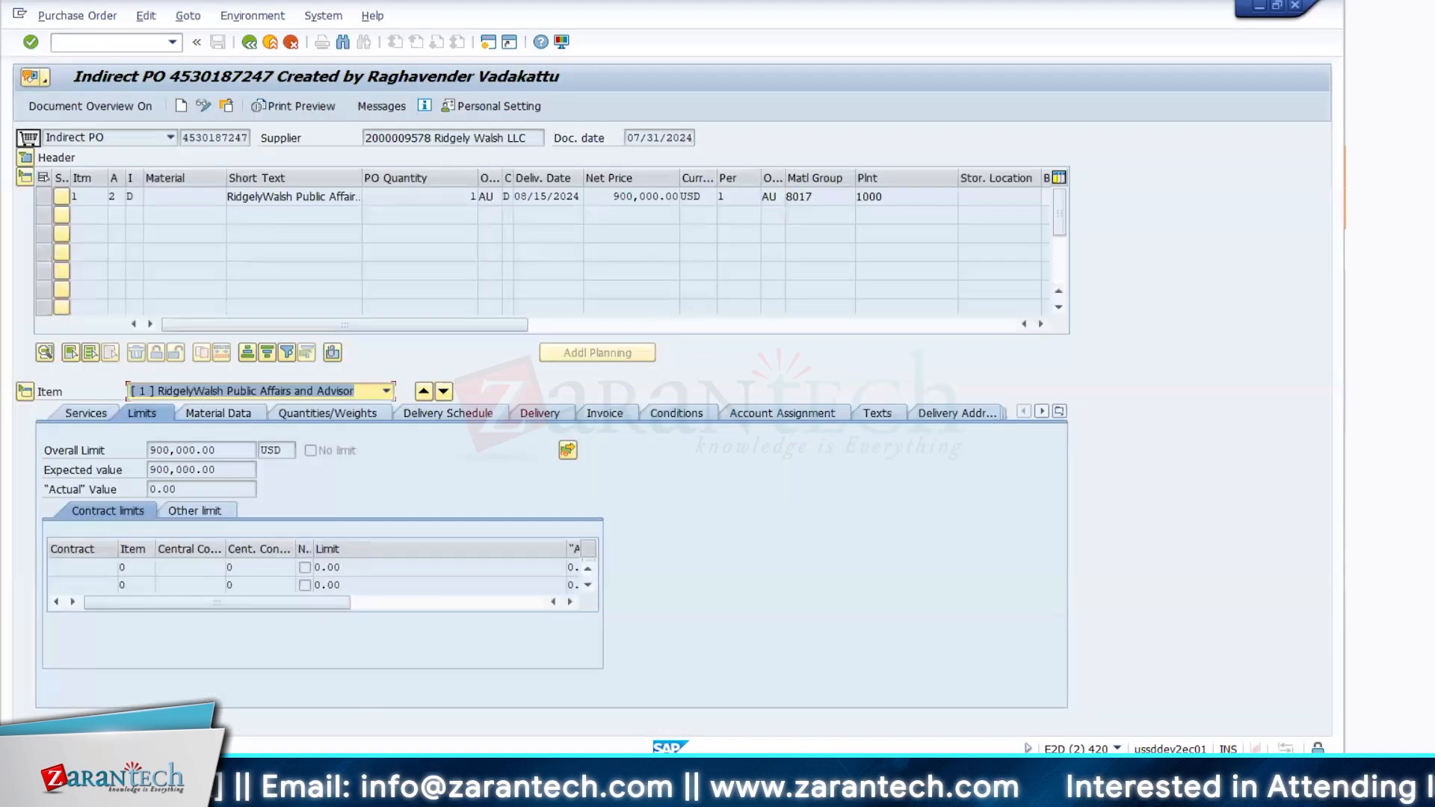
Switch to Vertex O Series in the browser and open the Calculation page of the tax rules
{"action": "key", "text": "alt+Tab"}
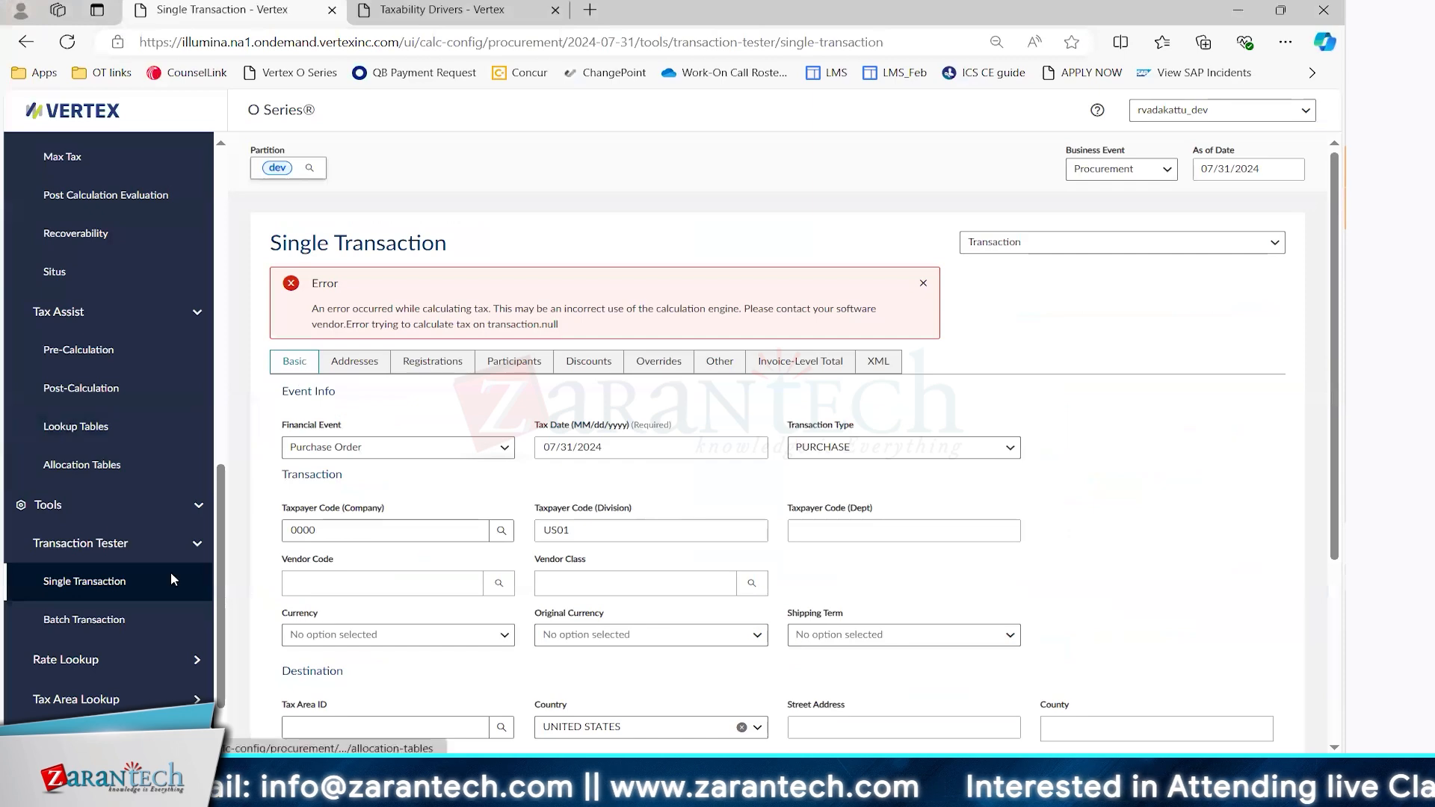
{"action": "left_click", "coordinate": [189, 317]}
{"action": "left_click", "coordinate": [193, 434]}
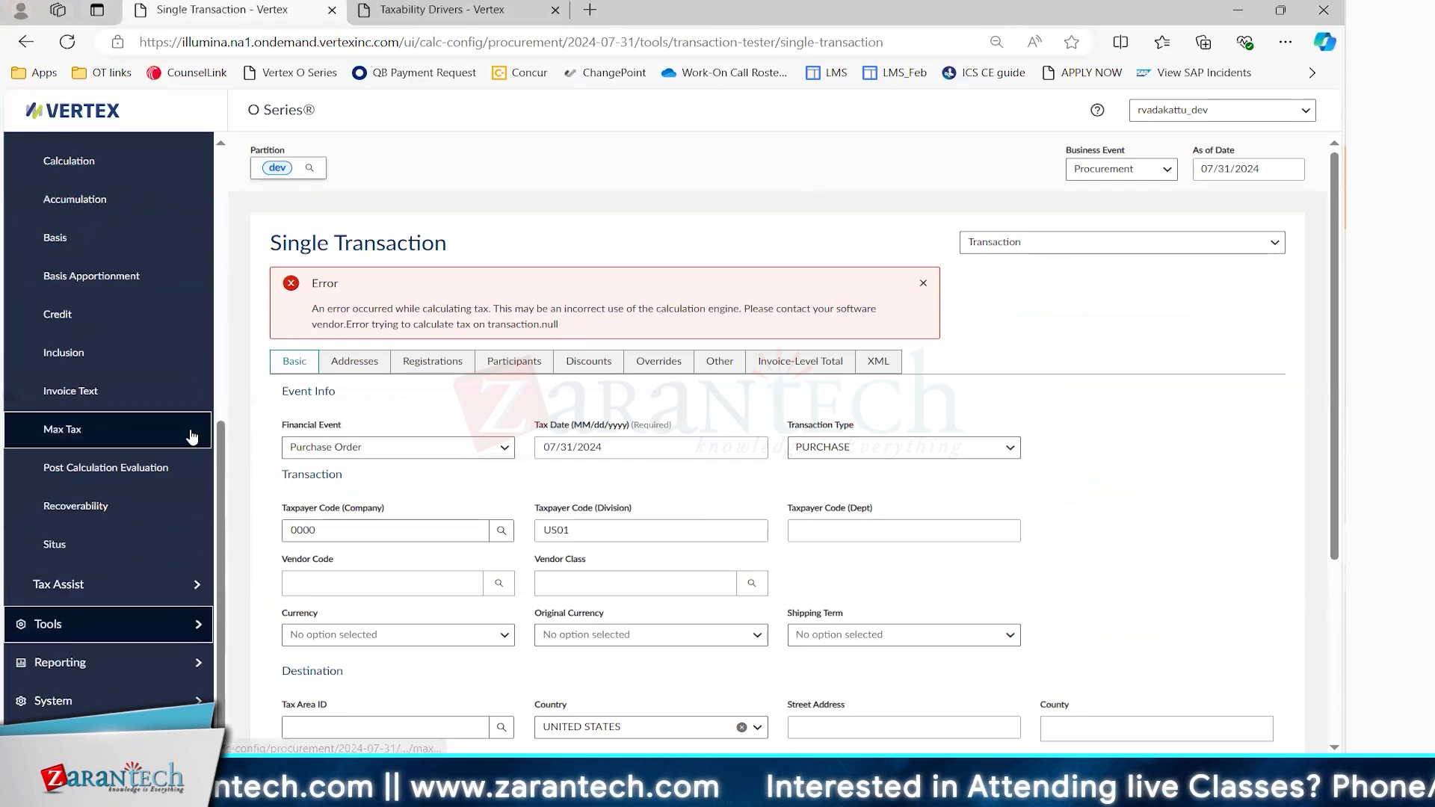
{"action": "left_click_drag", "start_coordinate": [218, 455], "coordinate": [218, 334]}
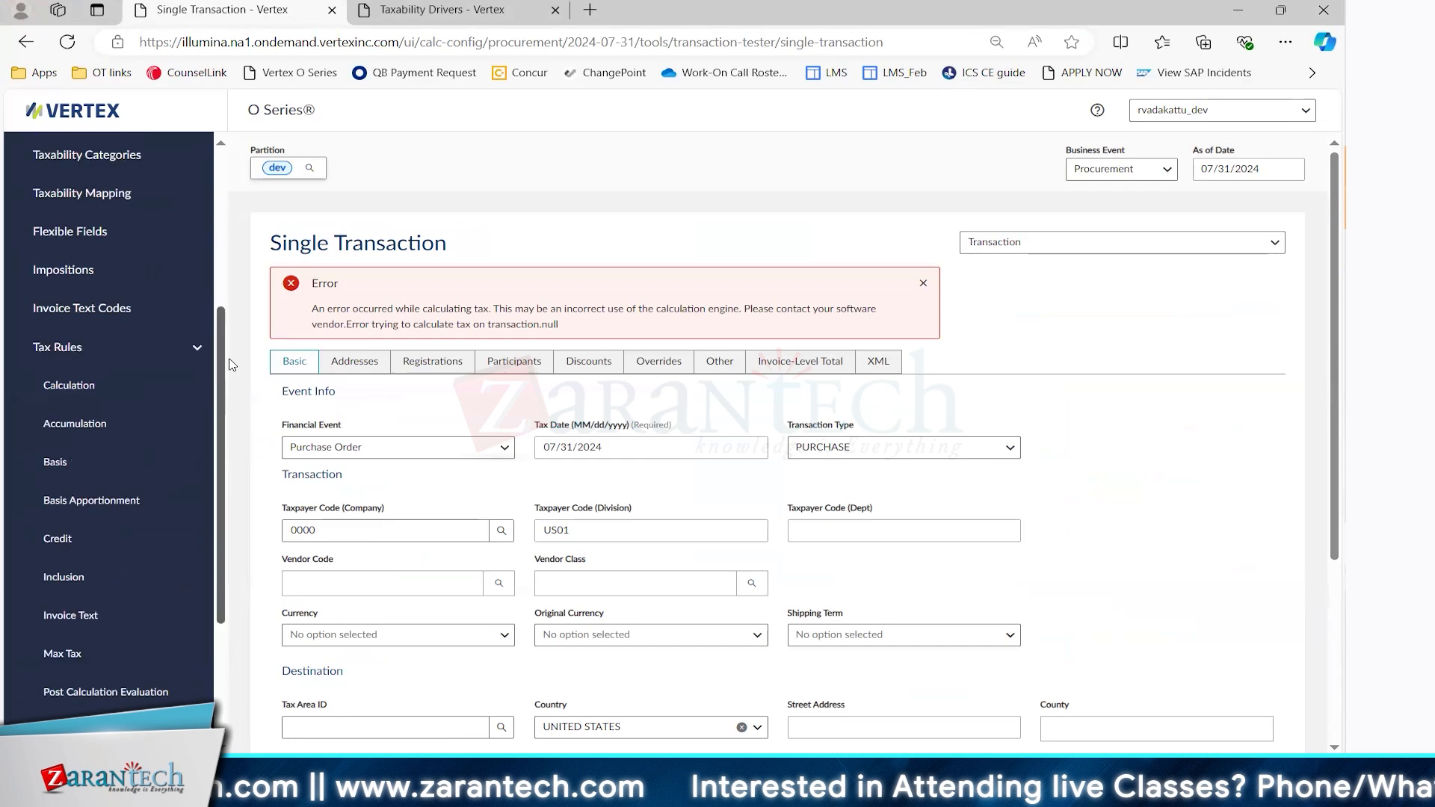
{"action": "left_click", "coordinate": [75, 391]}
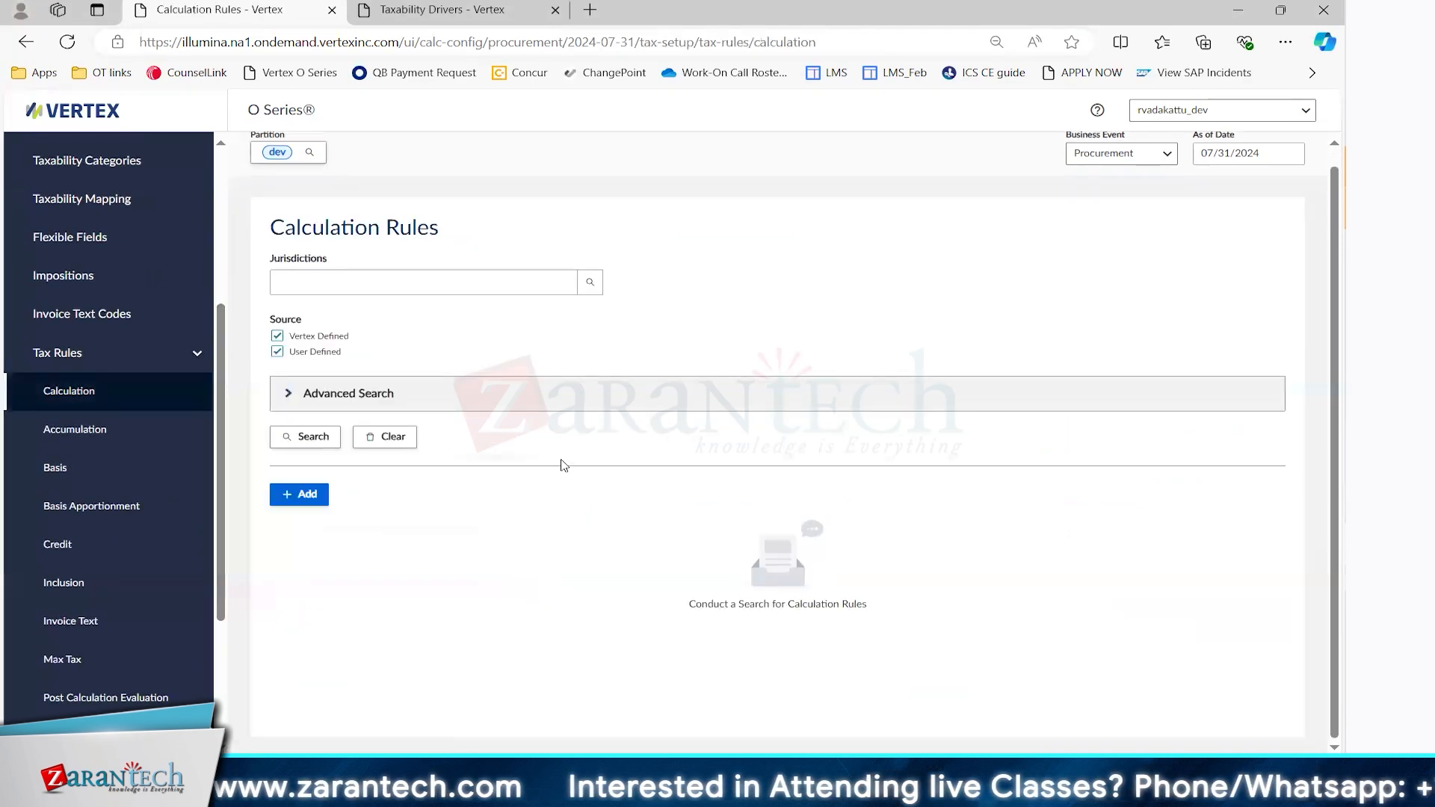
Limit the calculation rule search to user-defined rules and set the advanced search's driver type to Taxability Driver
{"action": "left_click", "coordinate": [273, 338]}
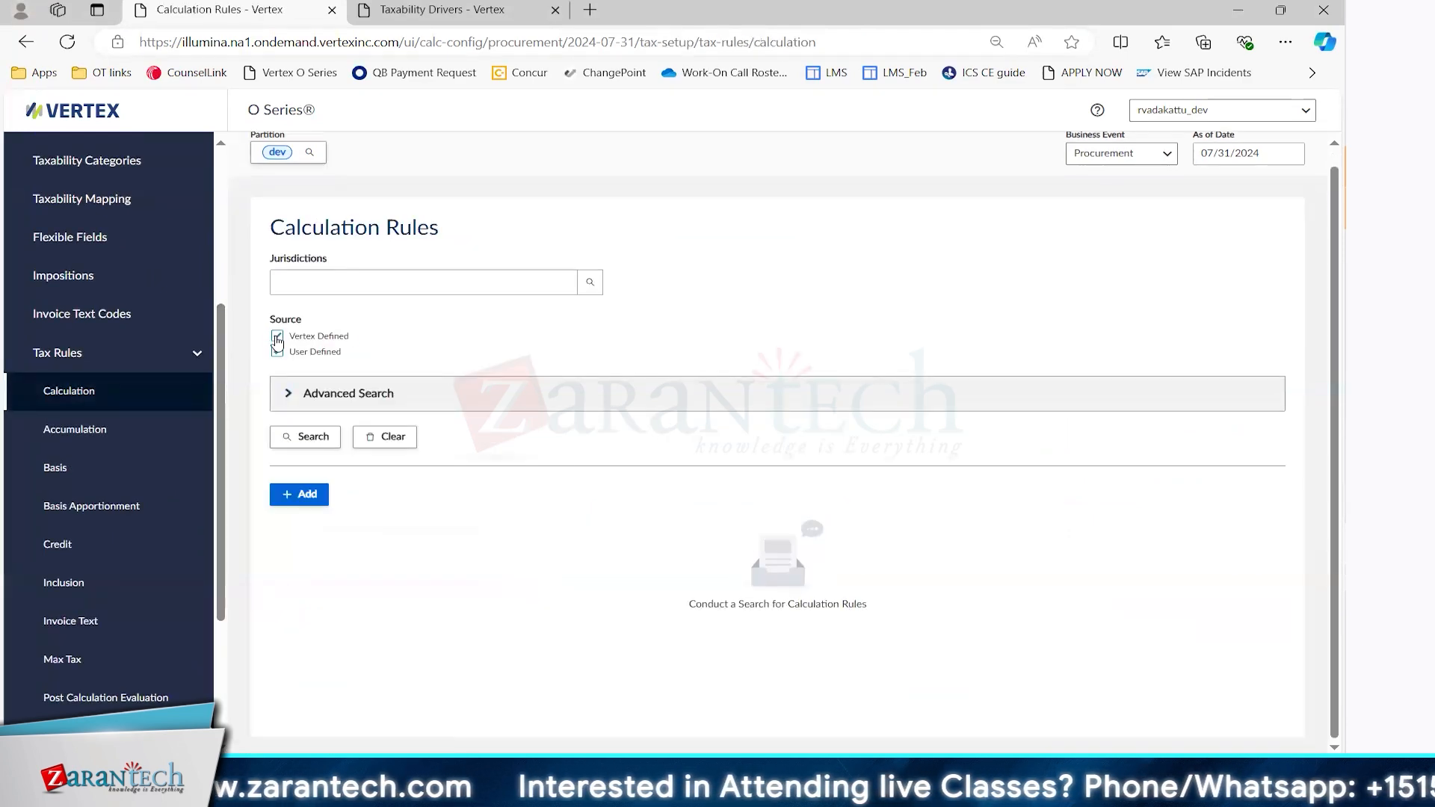
{"action": "left_click", "coordinate": [323, 406]}
{"action": "left_click", "coordinate": [502, 438]}
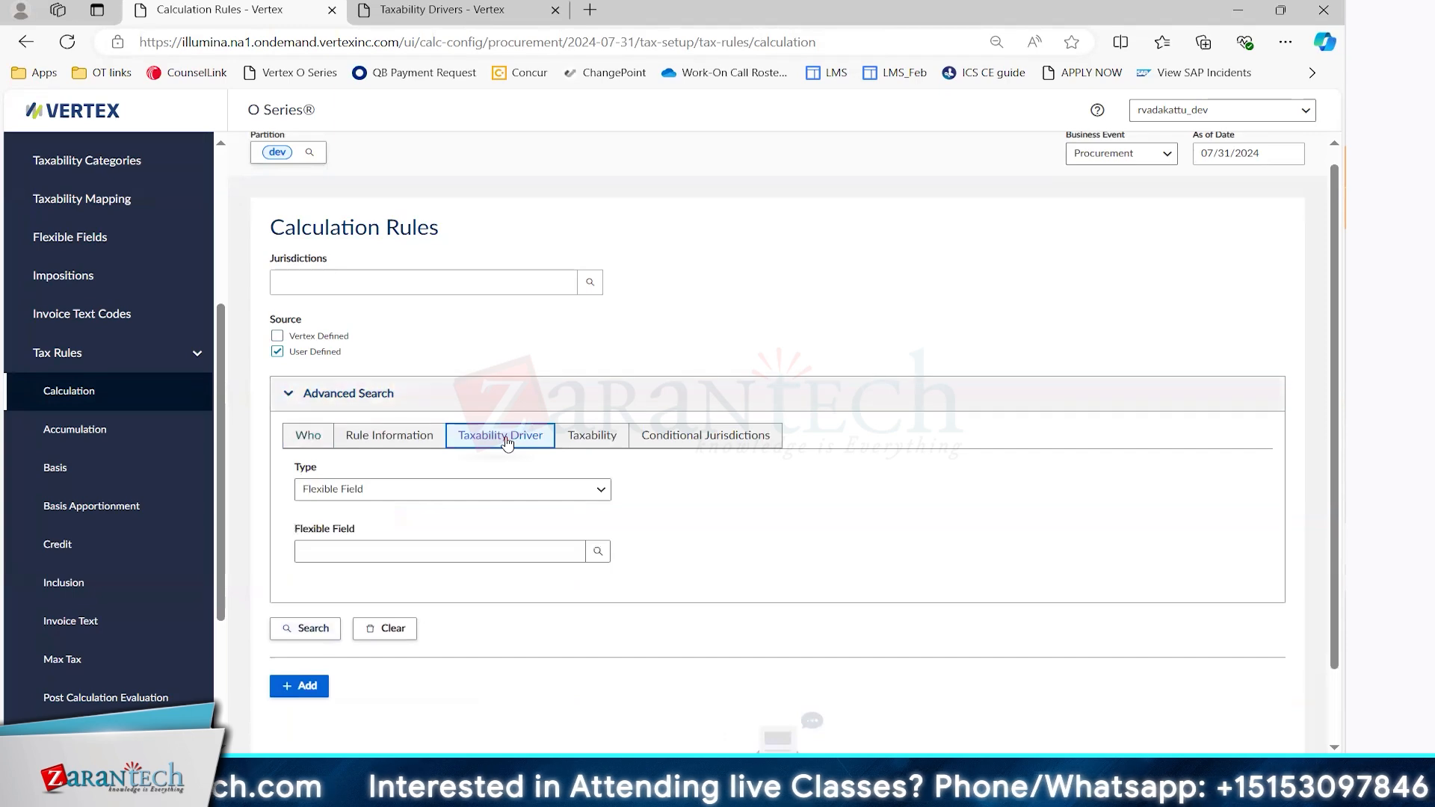
{"action": "left_click", "coordinate": [569, 490]}
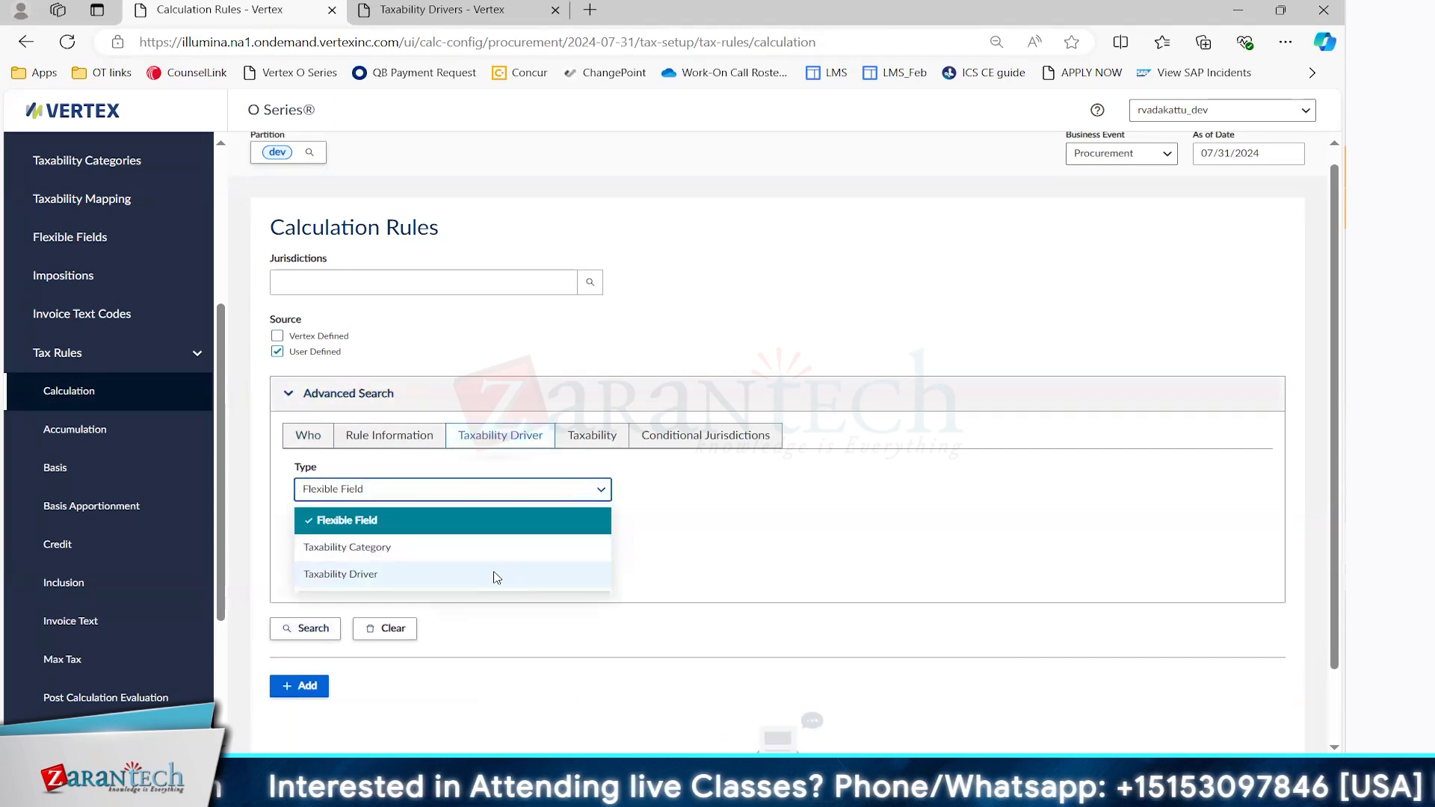
{"action": "left_click", "coordinate": [496, 576]}
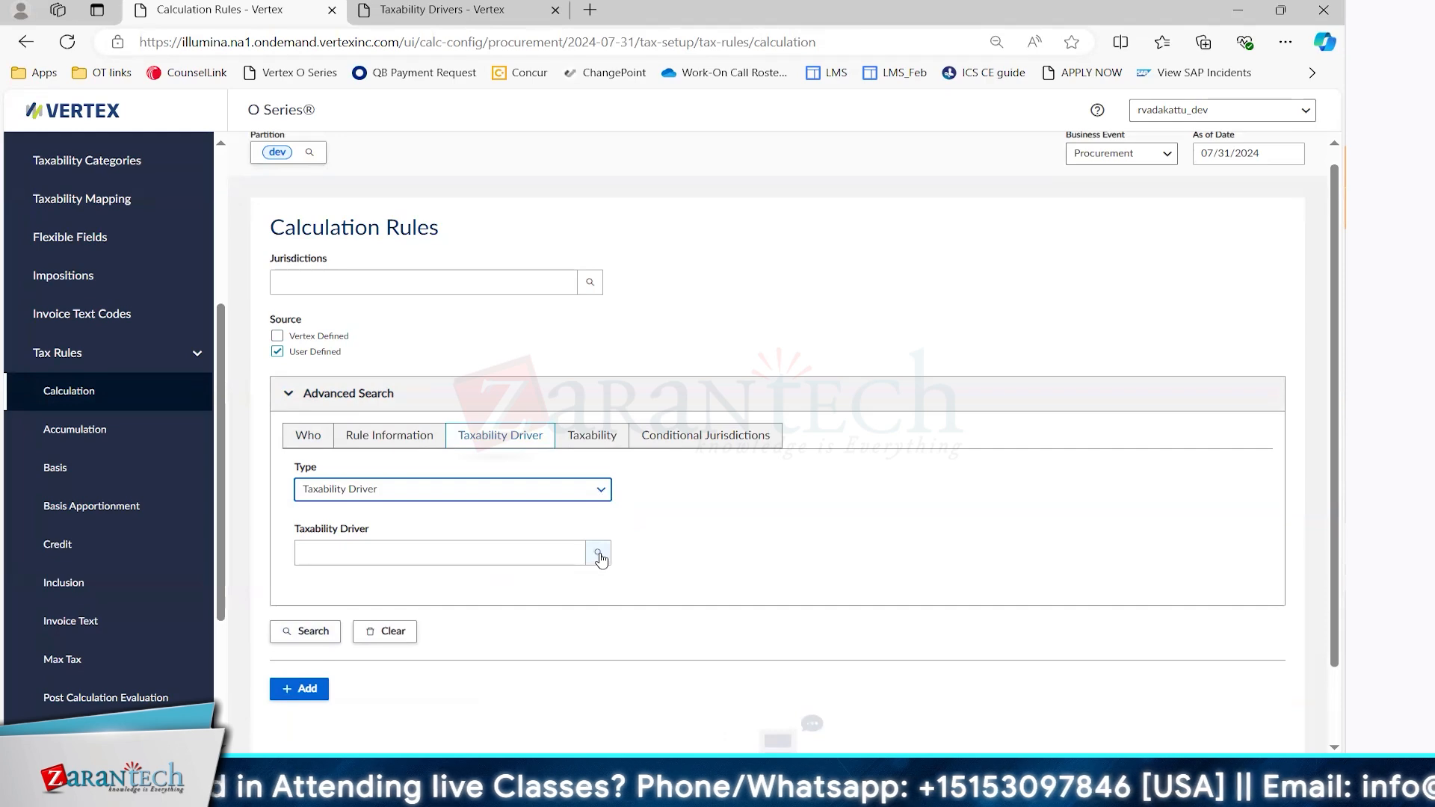
{"action": "left_click", "coordinate": [603, 490]}
{"action": "left_click", "coordinate": [707, 540]}
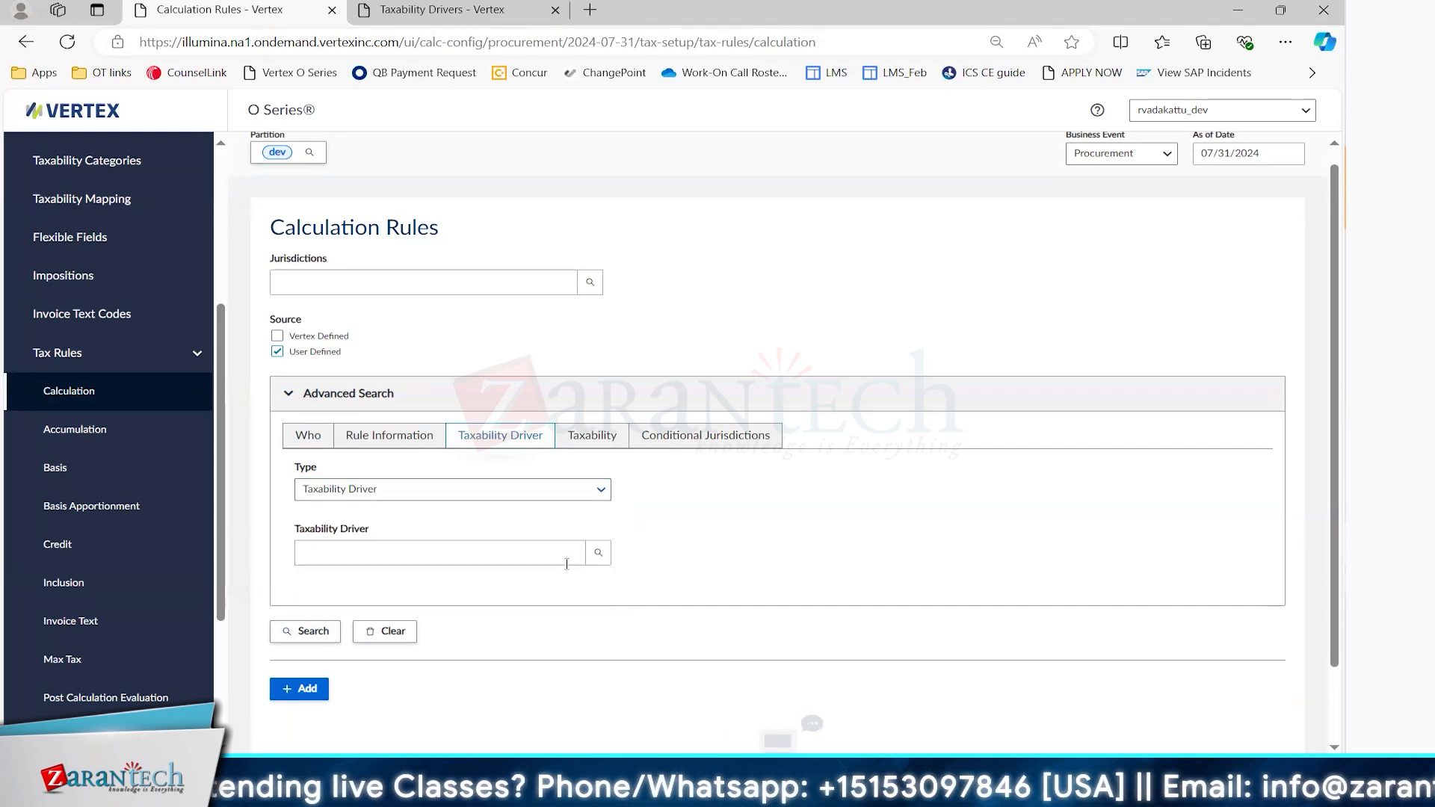
Select the Purchase Class driver 8710 (MG_TEST) as the taxability driver and search the calculation rules
{"action": "left_click", "coordinate": [600, 551]}
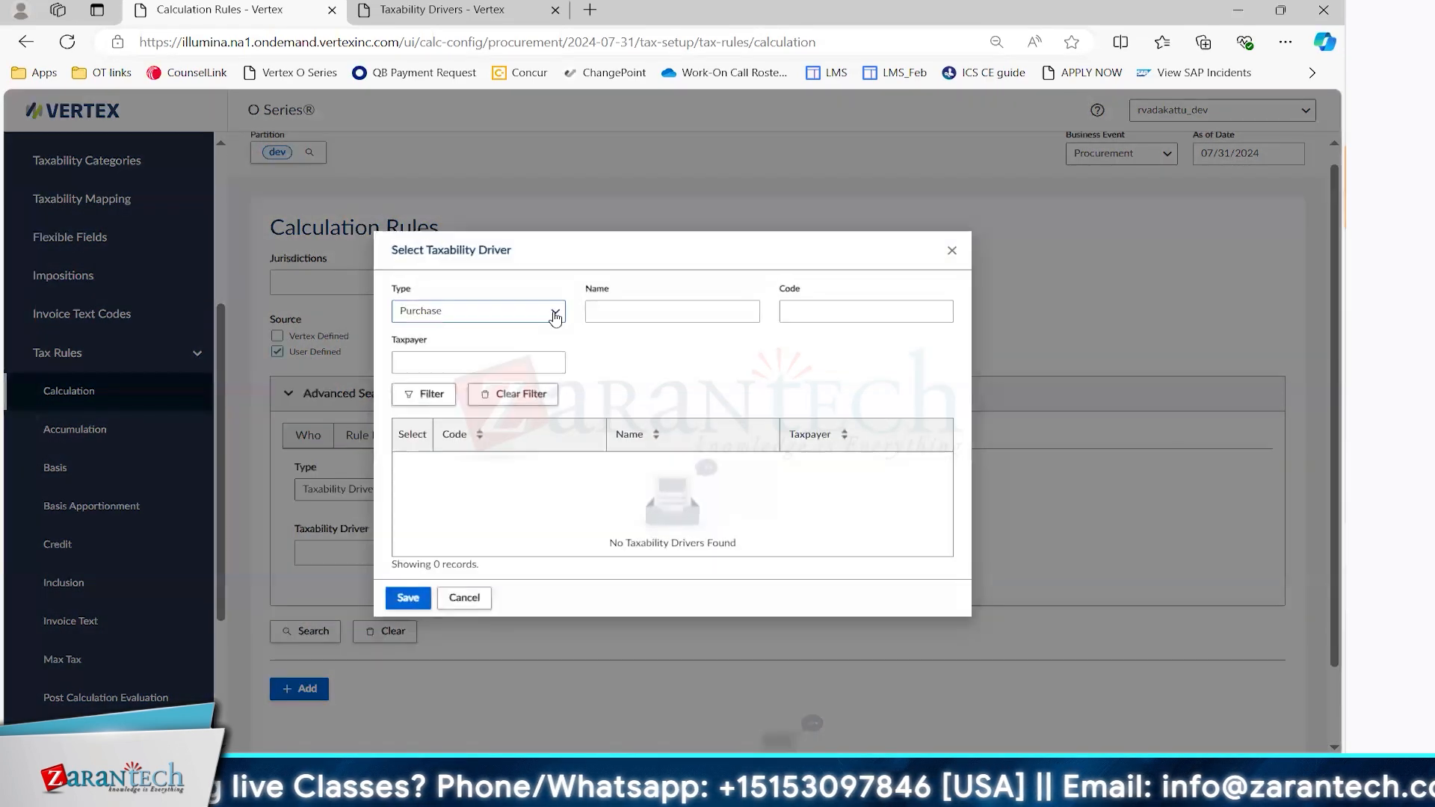
{"action": "left_click", "coordinate": [555, 312]}
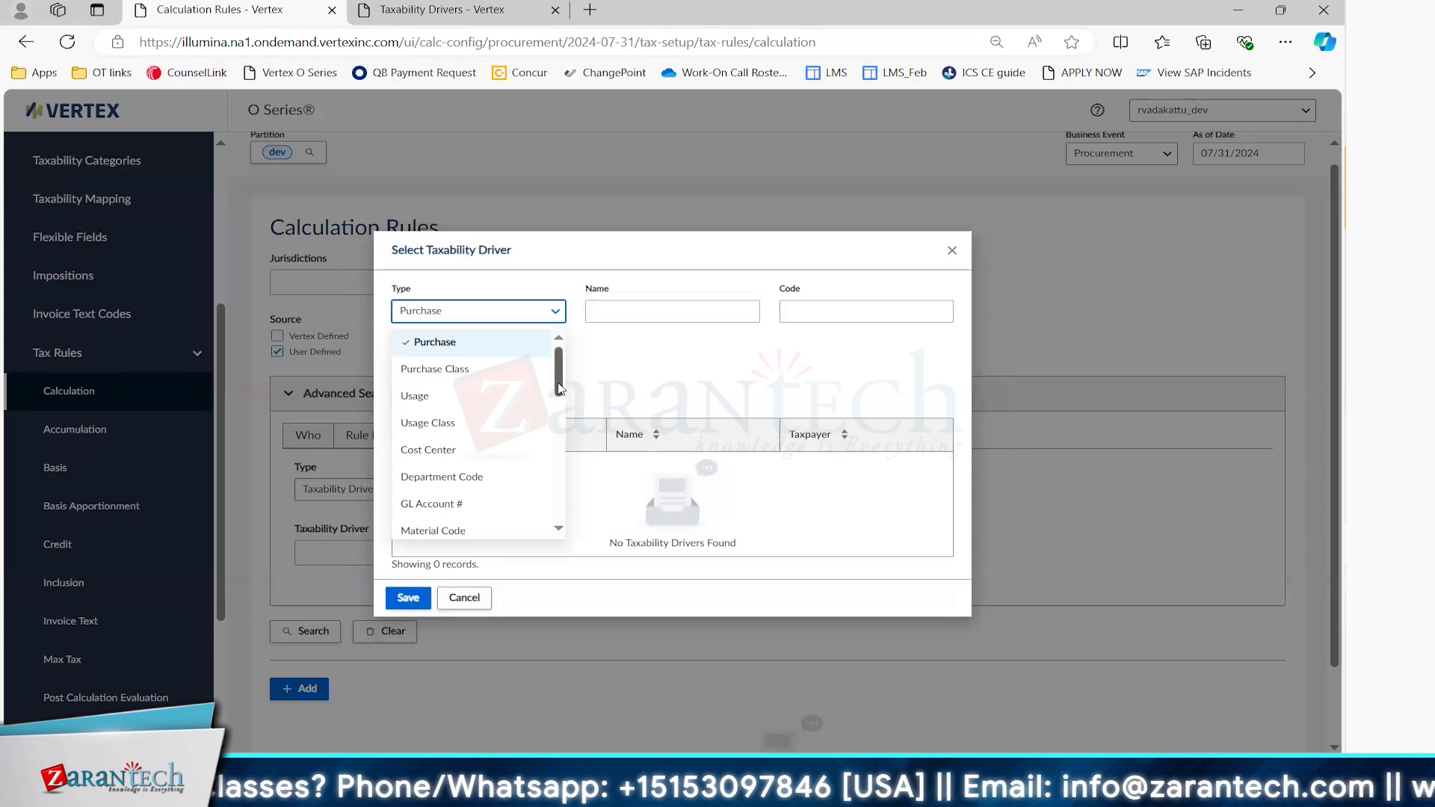
{"action": "left_click", "coordinate": [504, 371]}
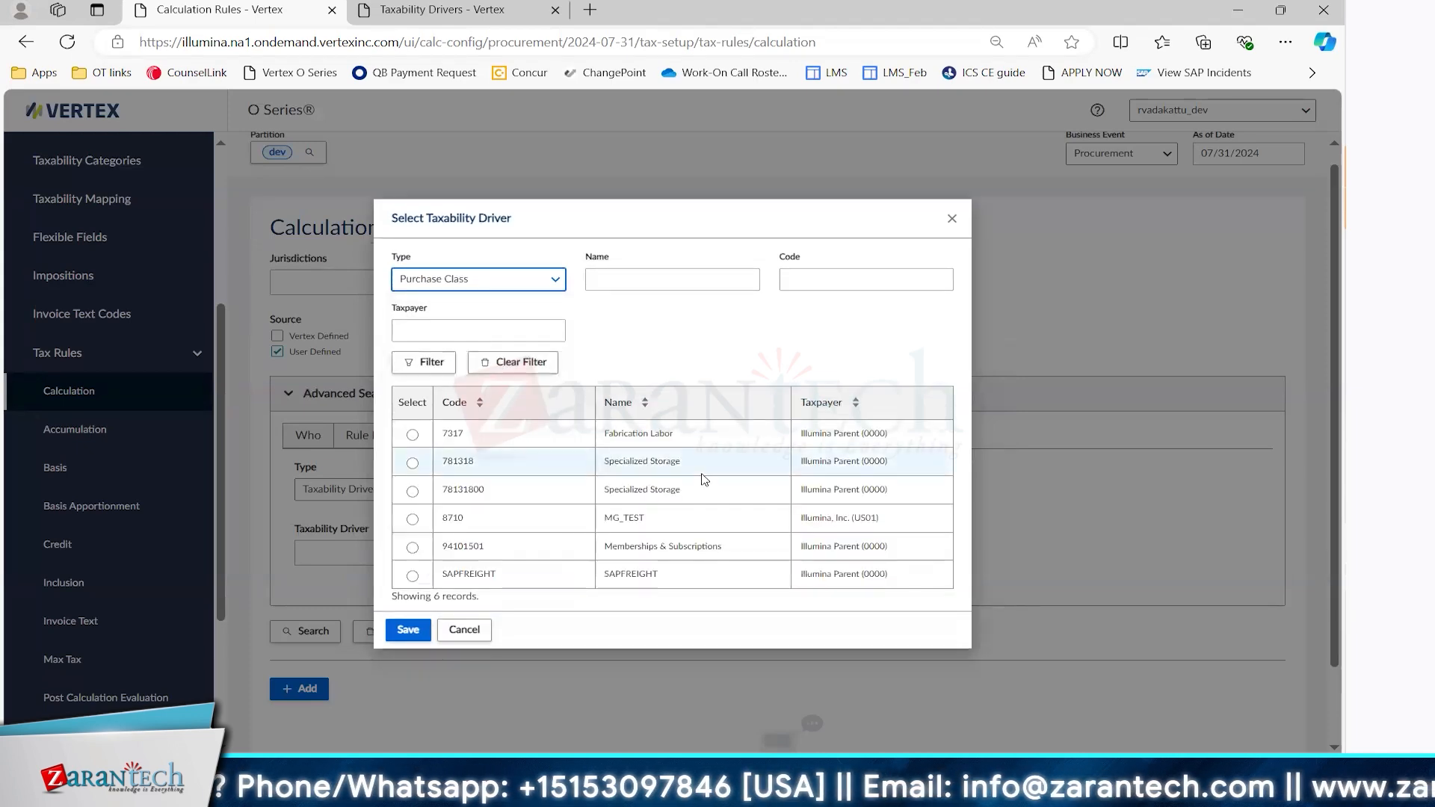
{"action": "left_click", "coordinate": [412, 519]}
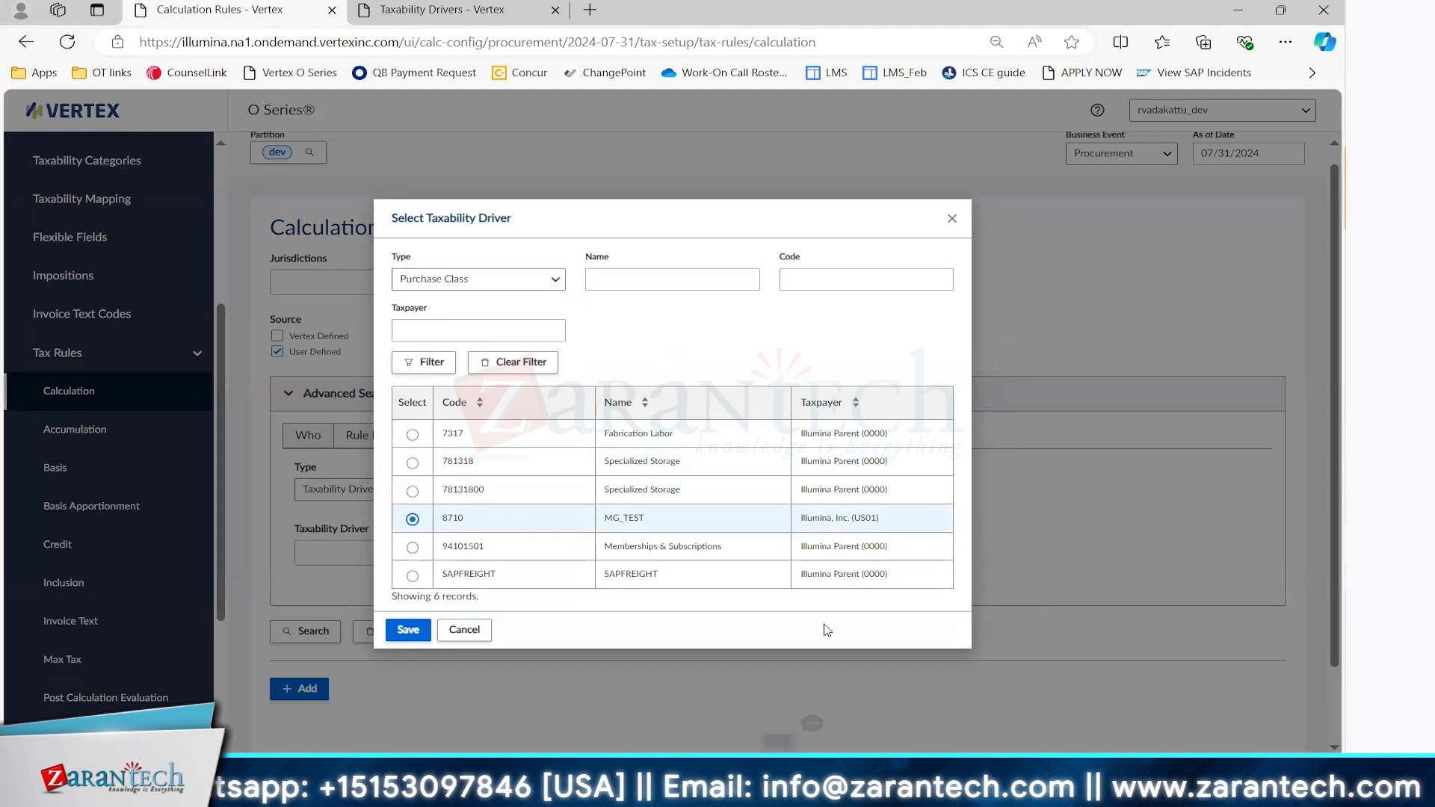
{"action": "left_click", "coordinate": [409, 631]}
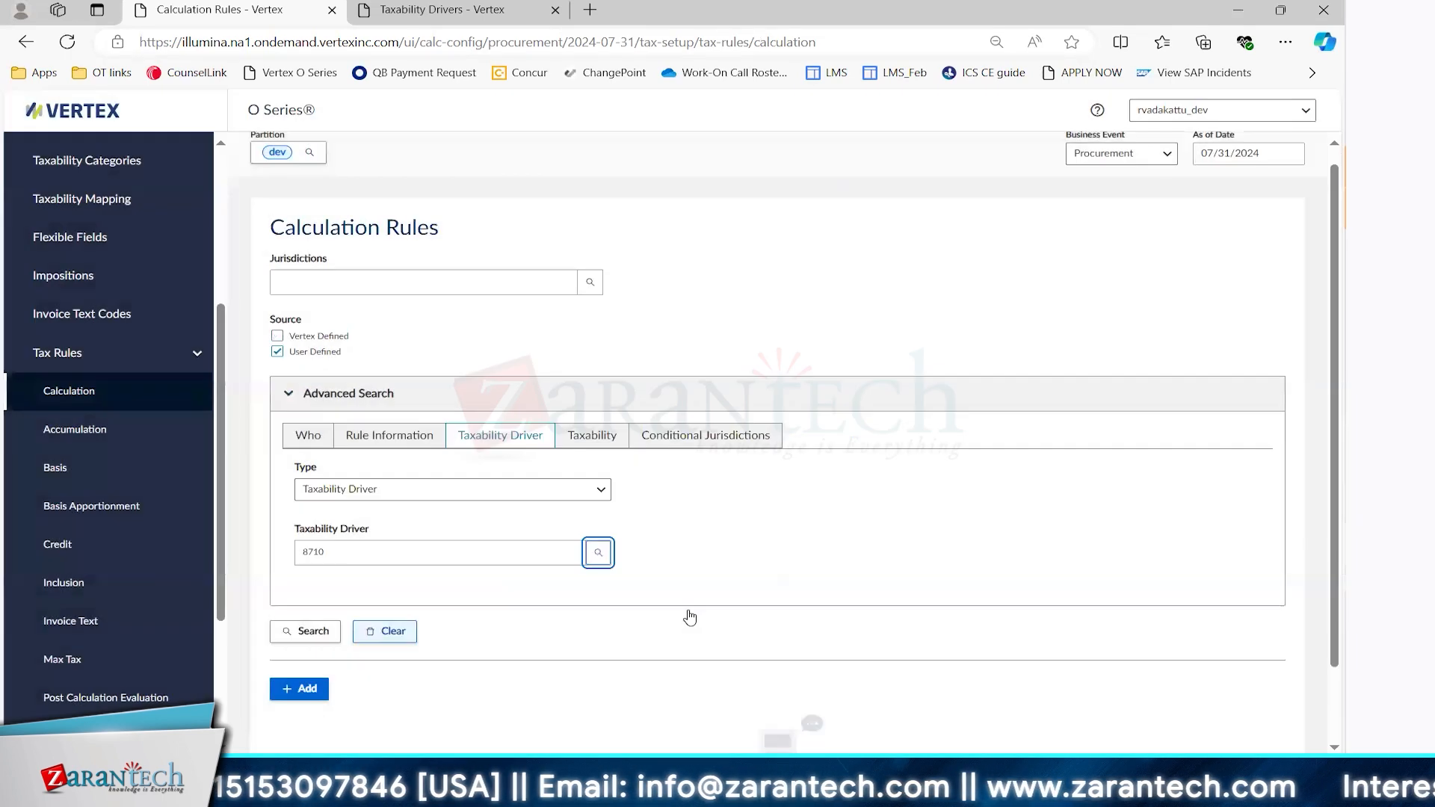
{"action": "left_click", "coordinate": [308, 634]}
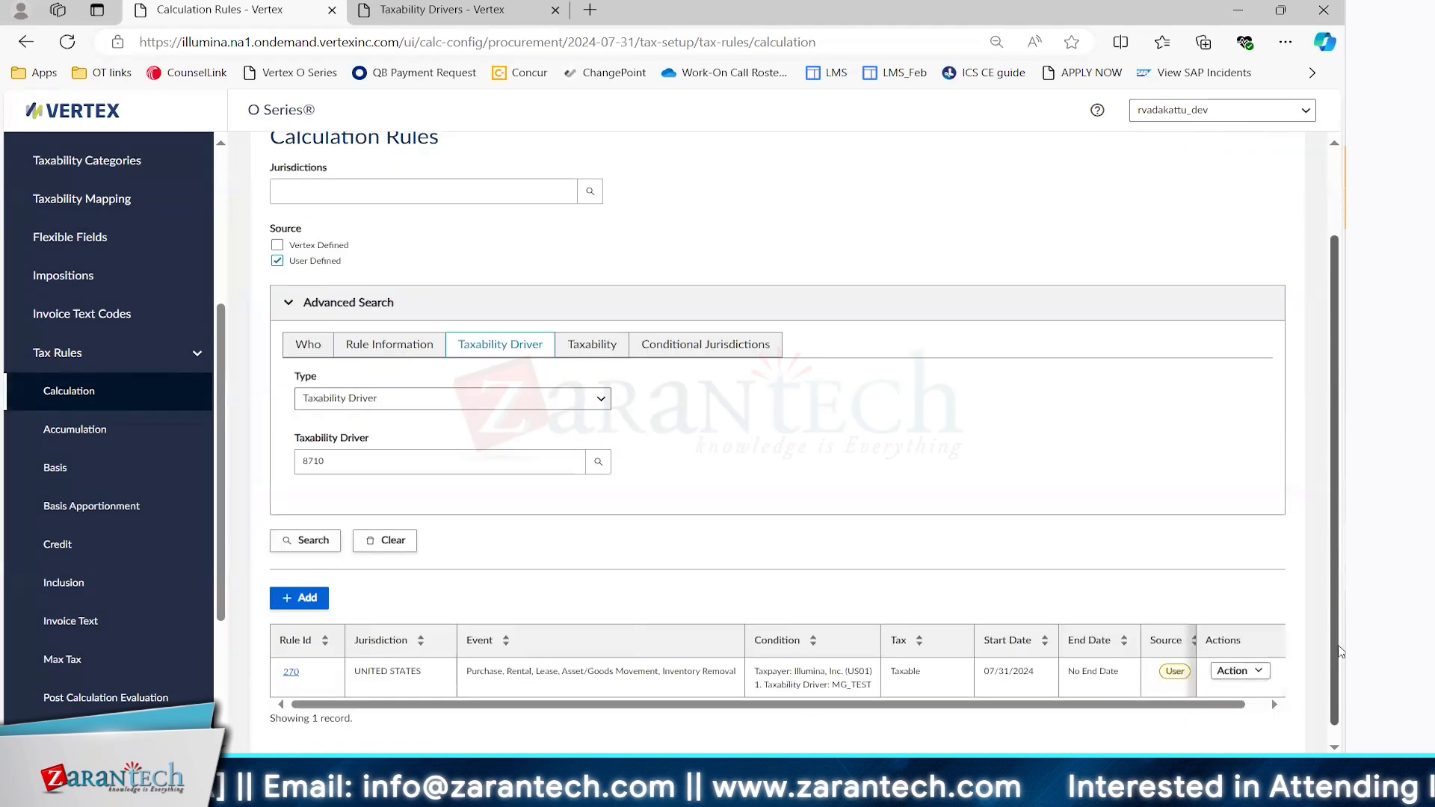
{"action": "scroll", "coordinate": [1336, 598], "scroll_direction": "down", "scroll_amount": 2}
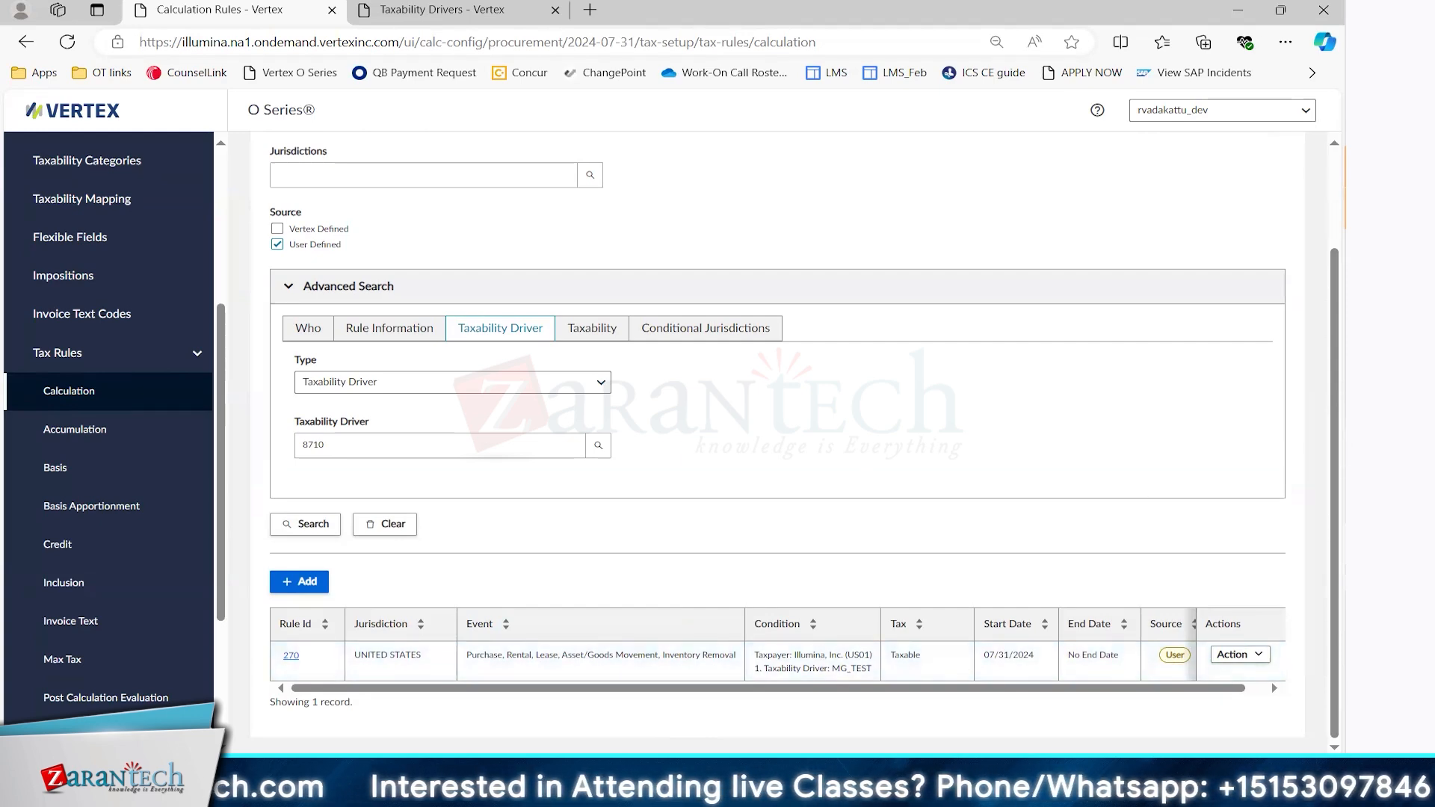
Switch back to the SAP SIC log and search the XML response from its beginning for 271
{"action": "left_click", "coordinate": [1364, 426]}
{"action": "left_click", "coordinate": [1263, 731]}
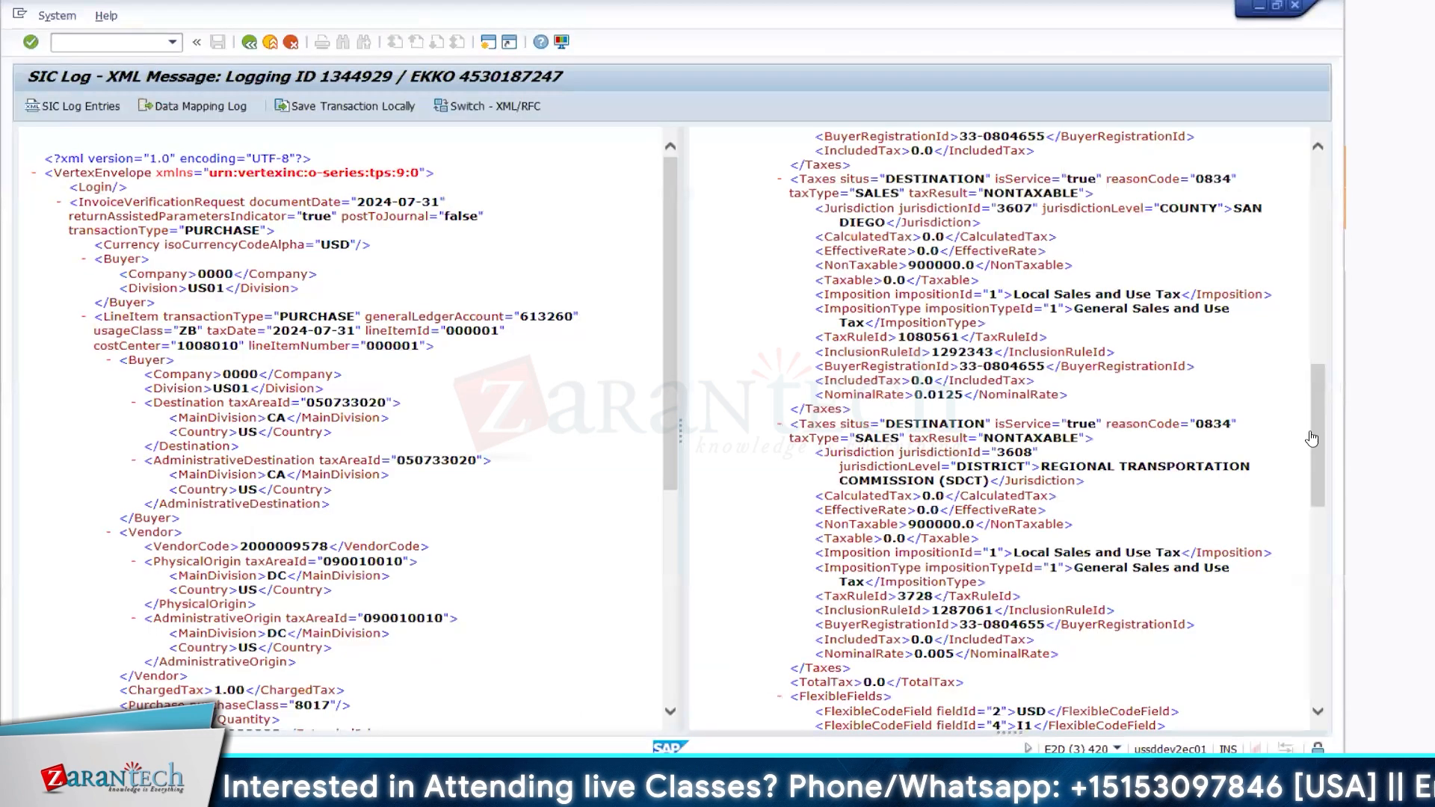
{"action": "left_click_drag", "start_coordinate": [1321, 431], "coordinate": [1321, 228]}
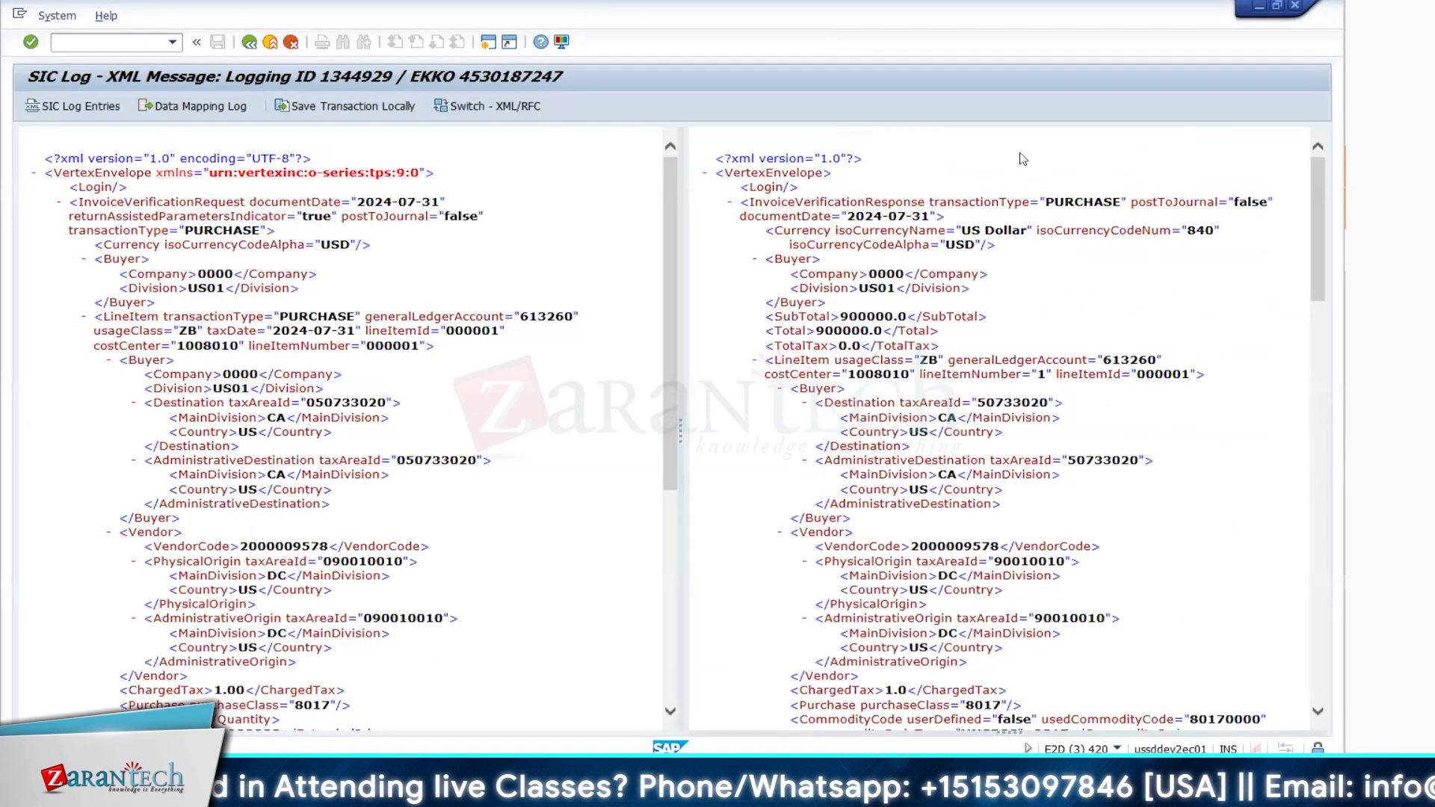
{"action": "key", "text": "ctrl+f"}
{"action": "type", "text": "271"}
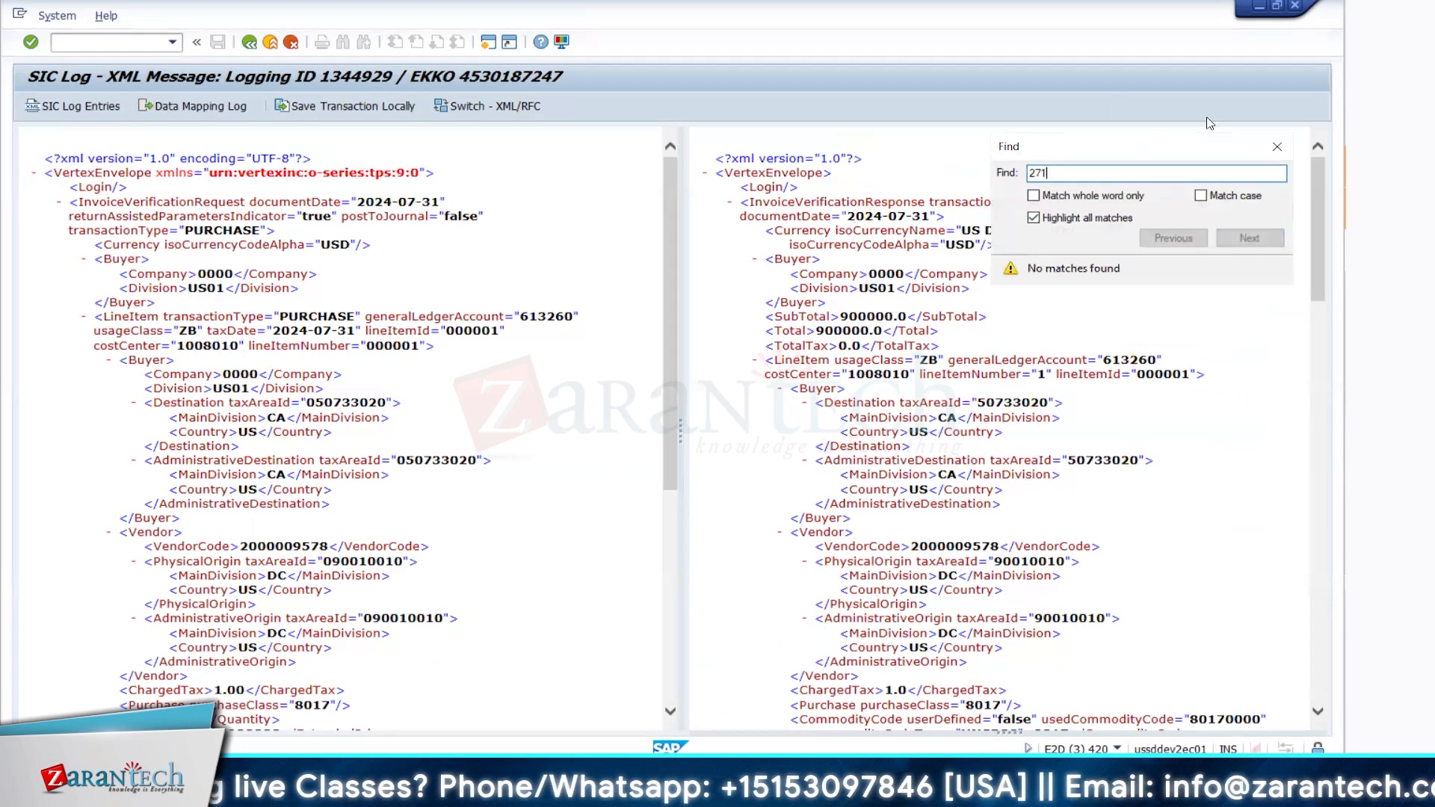
{"action": "left_click", "coordinate": [1278, 144]}
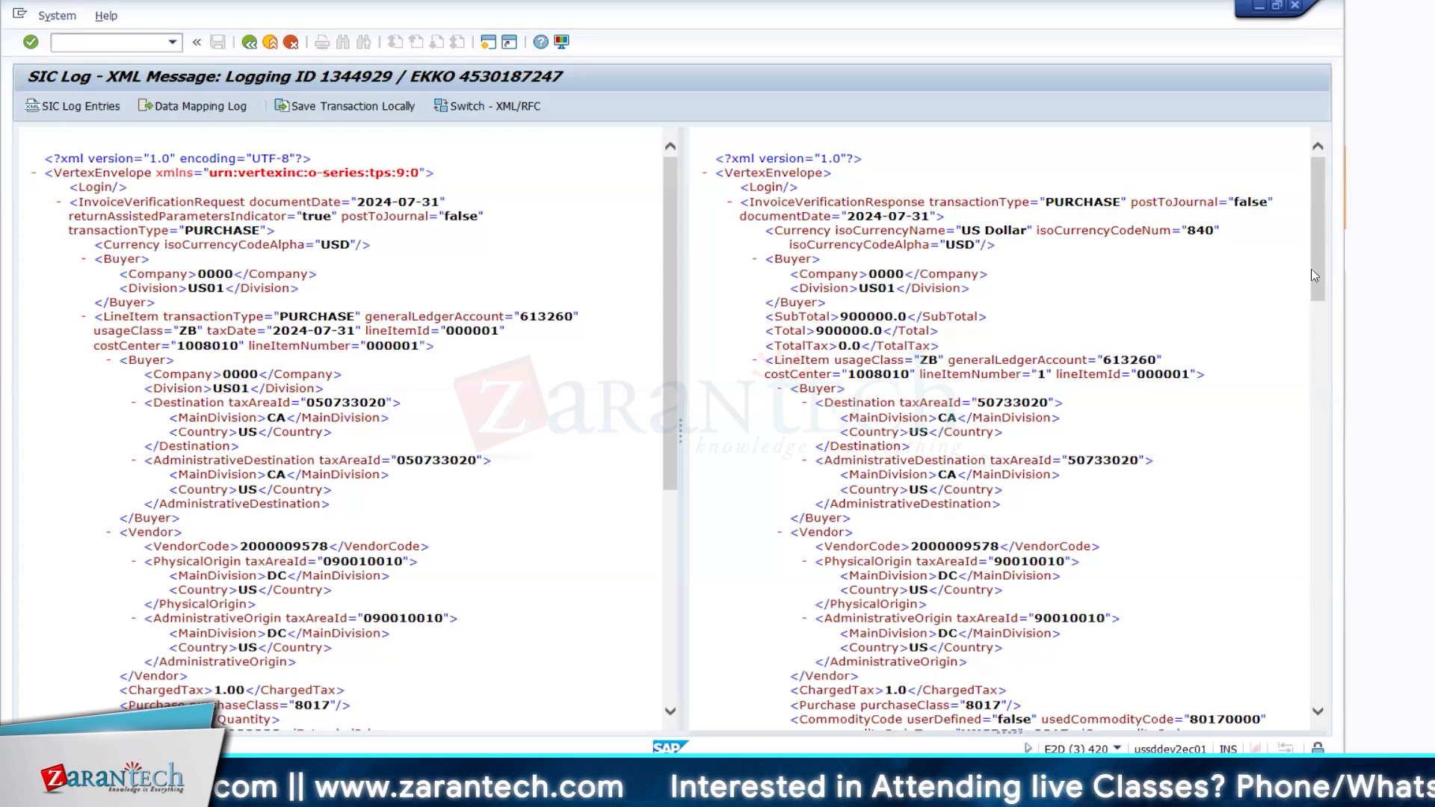
Examine the California state tax entry in the XML response, highlighting its effective rate and tax rule ID
{"action": "left_click_drag", "start_coordinate": [1314, 271], "coordinate": [1337, 366]}
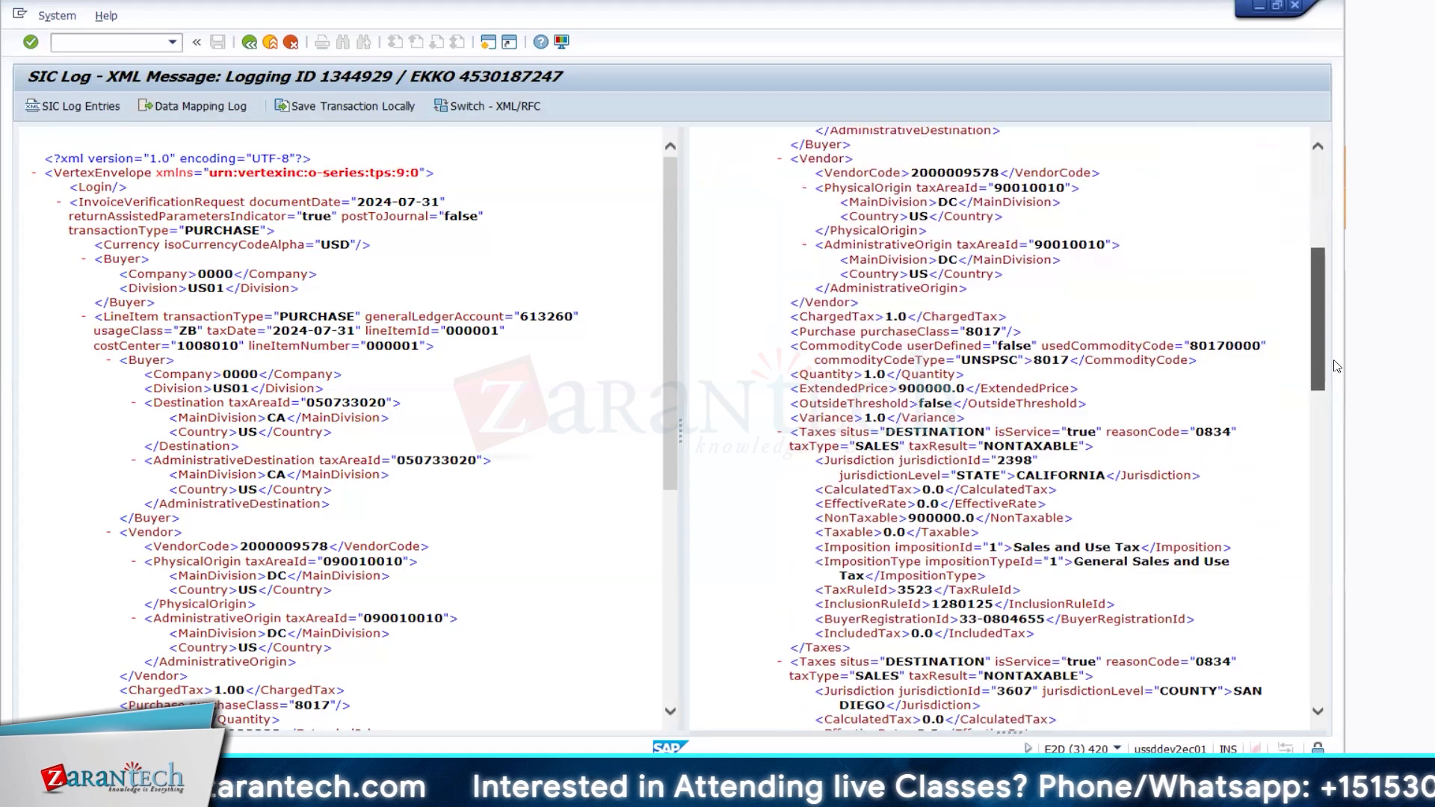
{"action": "left_click_drag", "start_coordinate": [1337, 366], "coordinate": [1344, 405]}
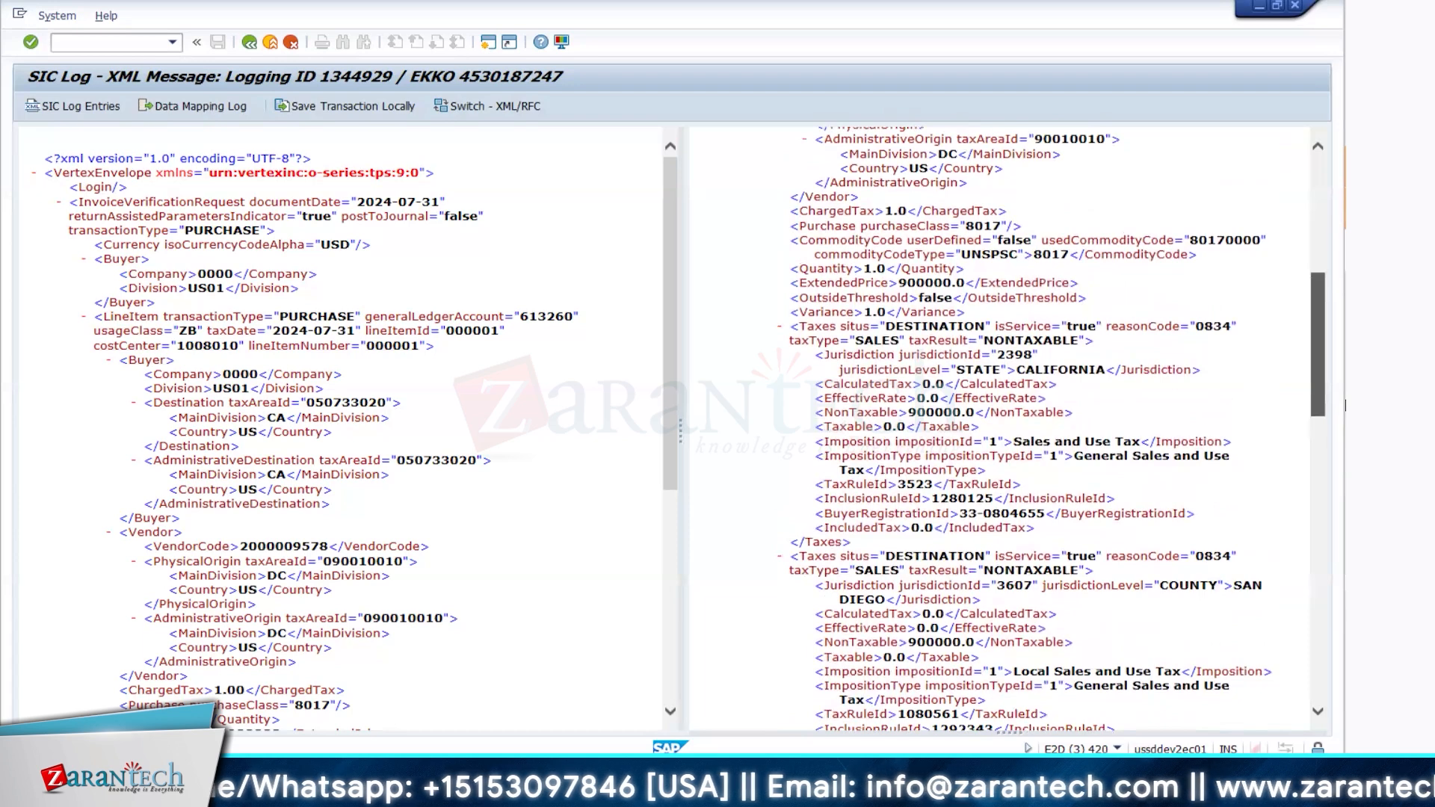
{"action": "left_click_drag", "start_coordinate": [1344, 404], "coordinate": [1342, 400]}
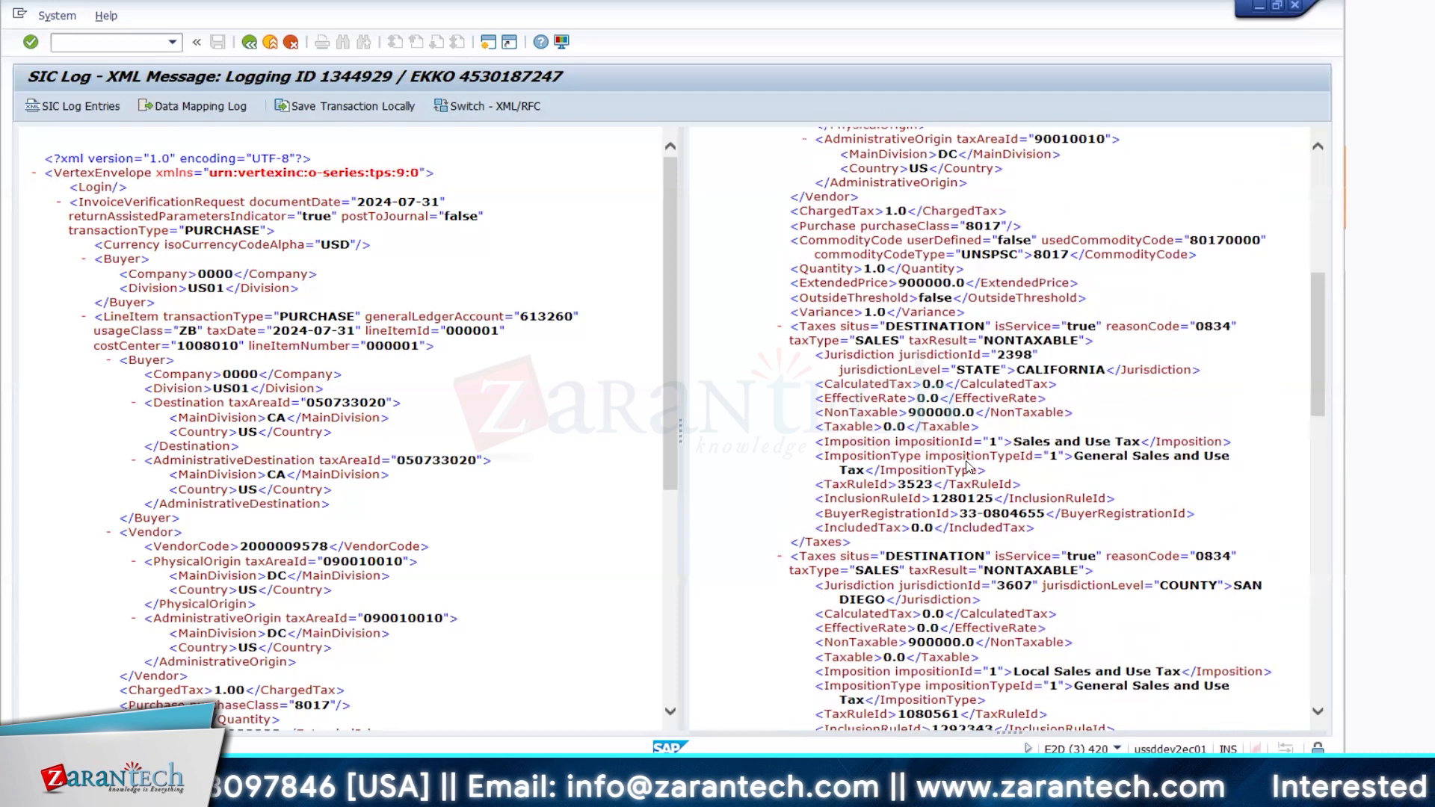
{"action": "mouse_move", "coordinate": [908, 413]}
{"action": "left_mouse_down"}
{"action": "mouse_move", "coordinate": [976, 416]}
{"action": "mouse_move", "coordinate": [918, 403]}
{"action": "left_mouse_up"}
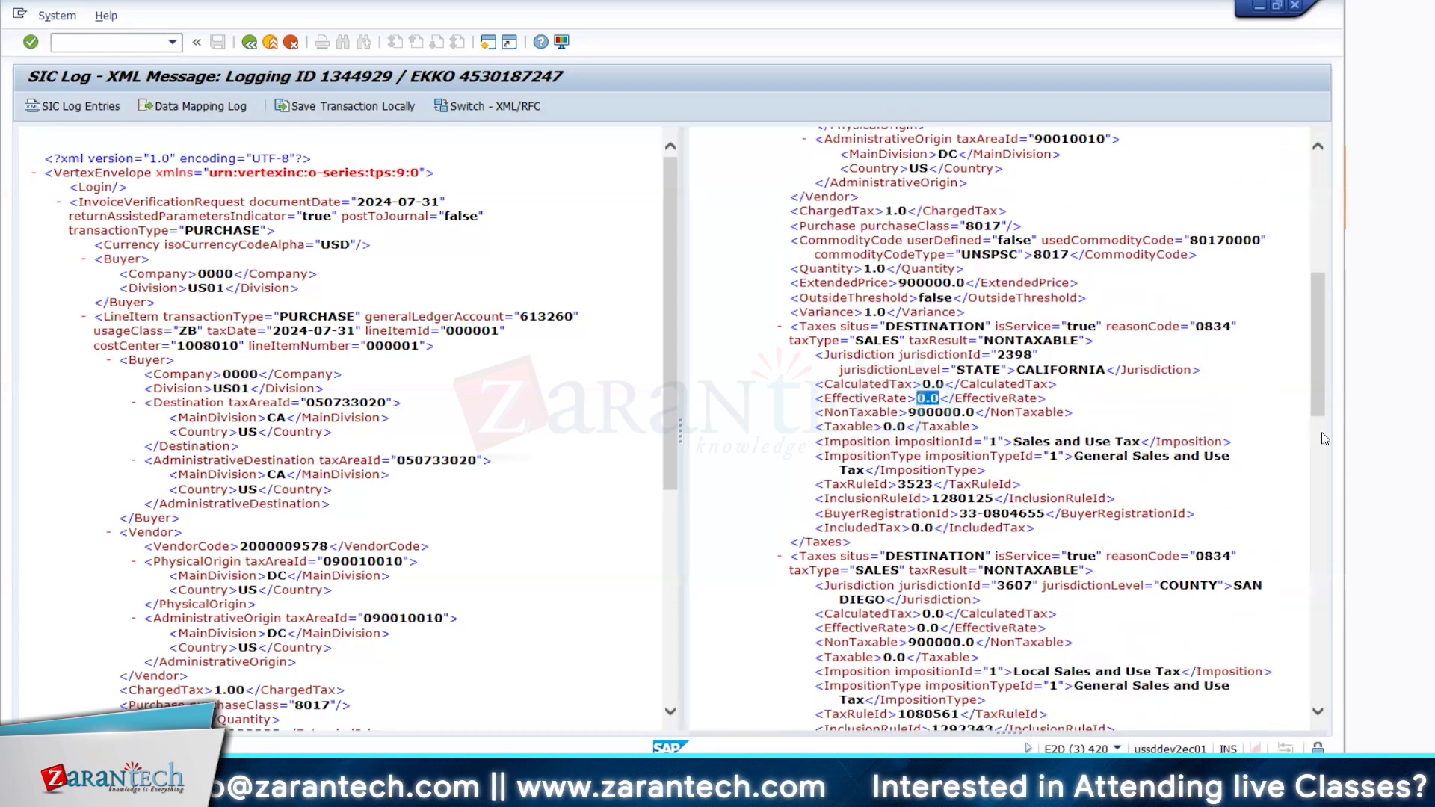
{"action": "left_click_drag", "start_coordinate": [1317, 403], "coordinate": [1317, 399]}
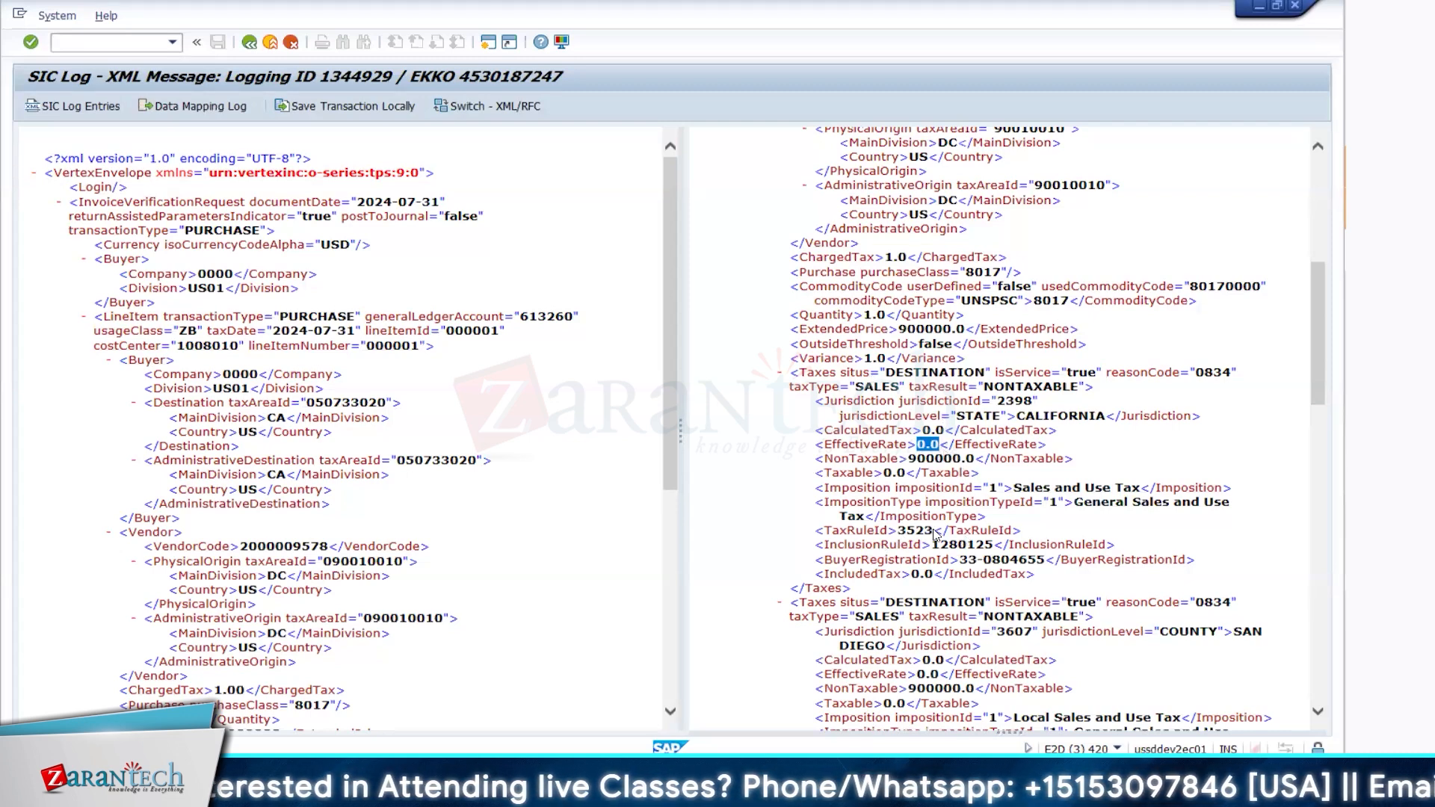
{"action": "left_click_drag", "start_coordinate": [933, 532], "coordinate": [897, 535]}
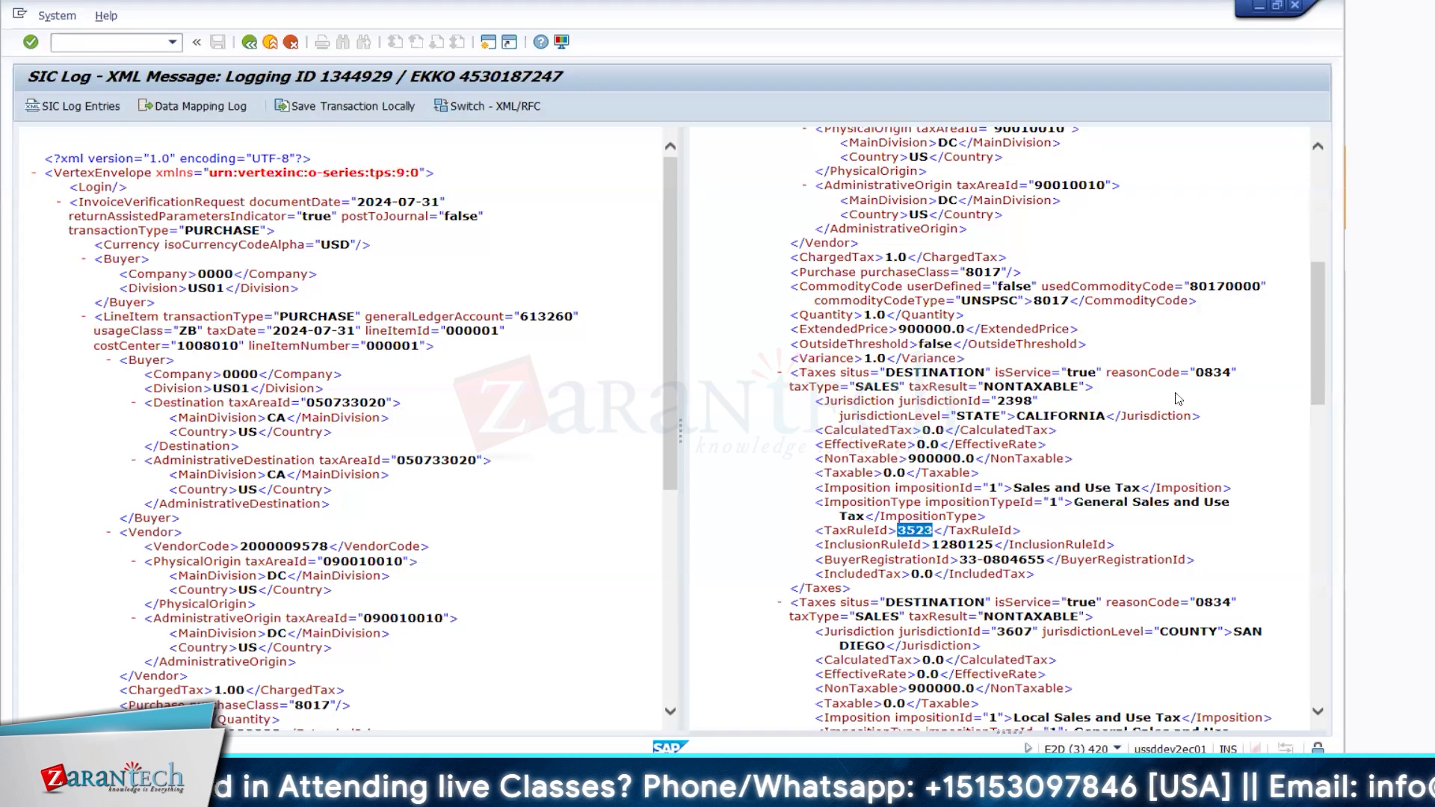
Examine the county and district tax entries in the XML response, checking against the user-defined calculation rule in Vertex
{"action": "left_click_drag", "start_coordinate": [1313, 368], "coordinate": [1324, 448]}
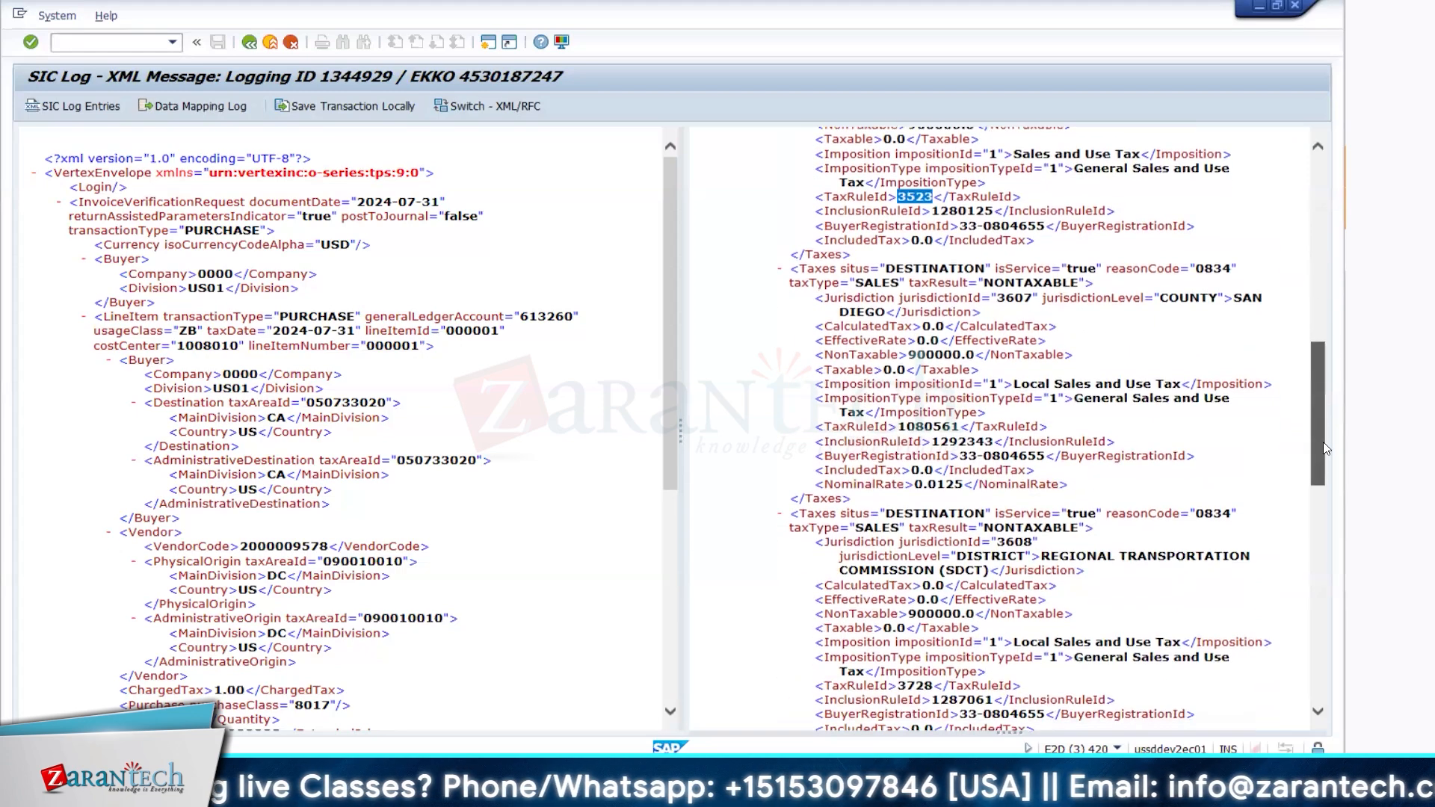
{"action": "left_click_drag", "start_coordinate": [1324, 448], "coordinate": [1325, 425]}
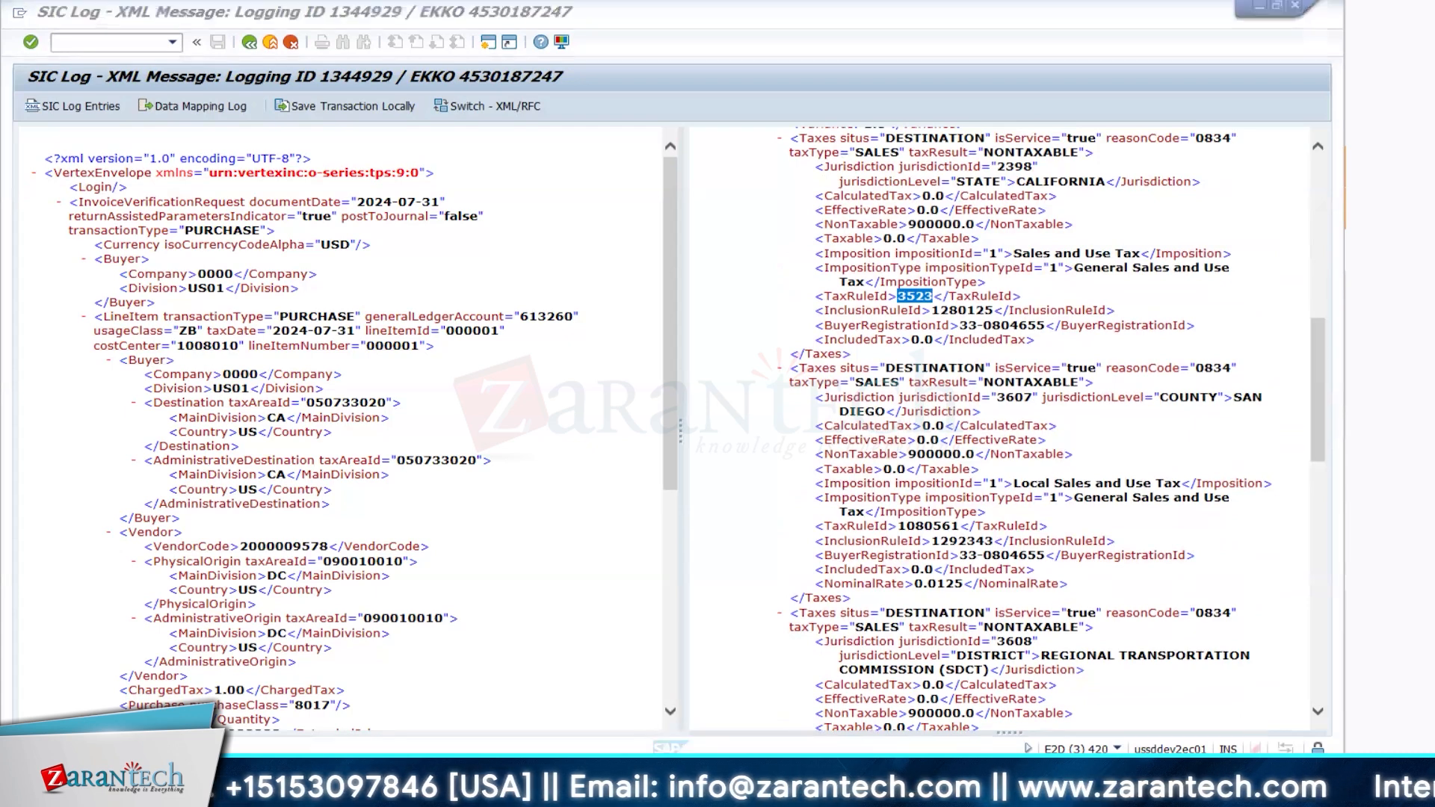
{"action": "key", "text": "alt+Tab"}
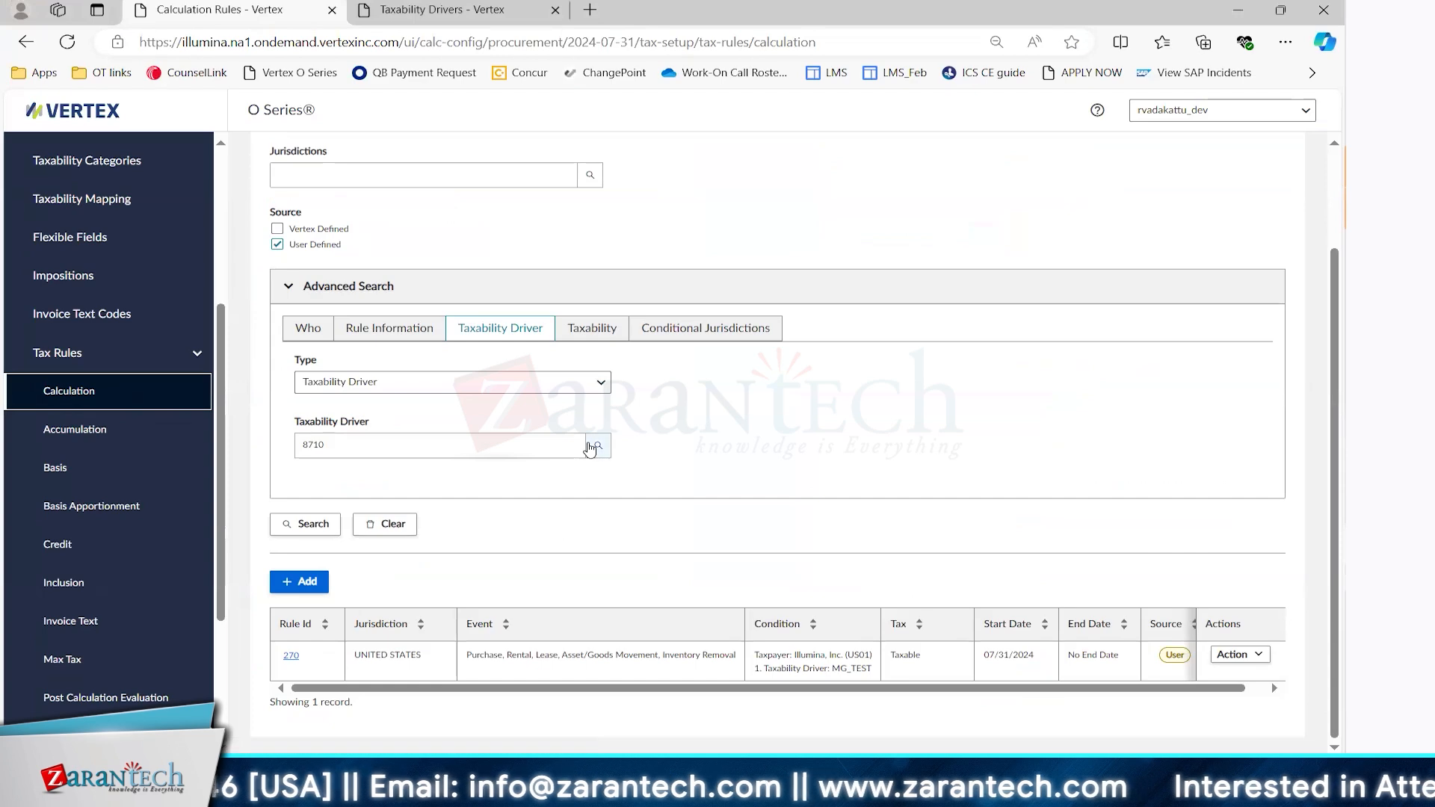
{"action": "key", "text": "alt+Tab"}
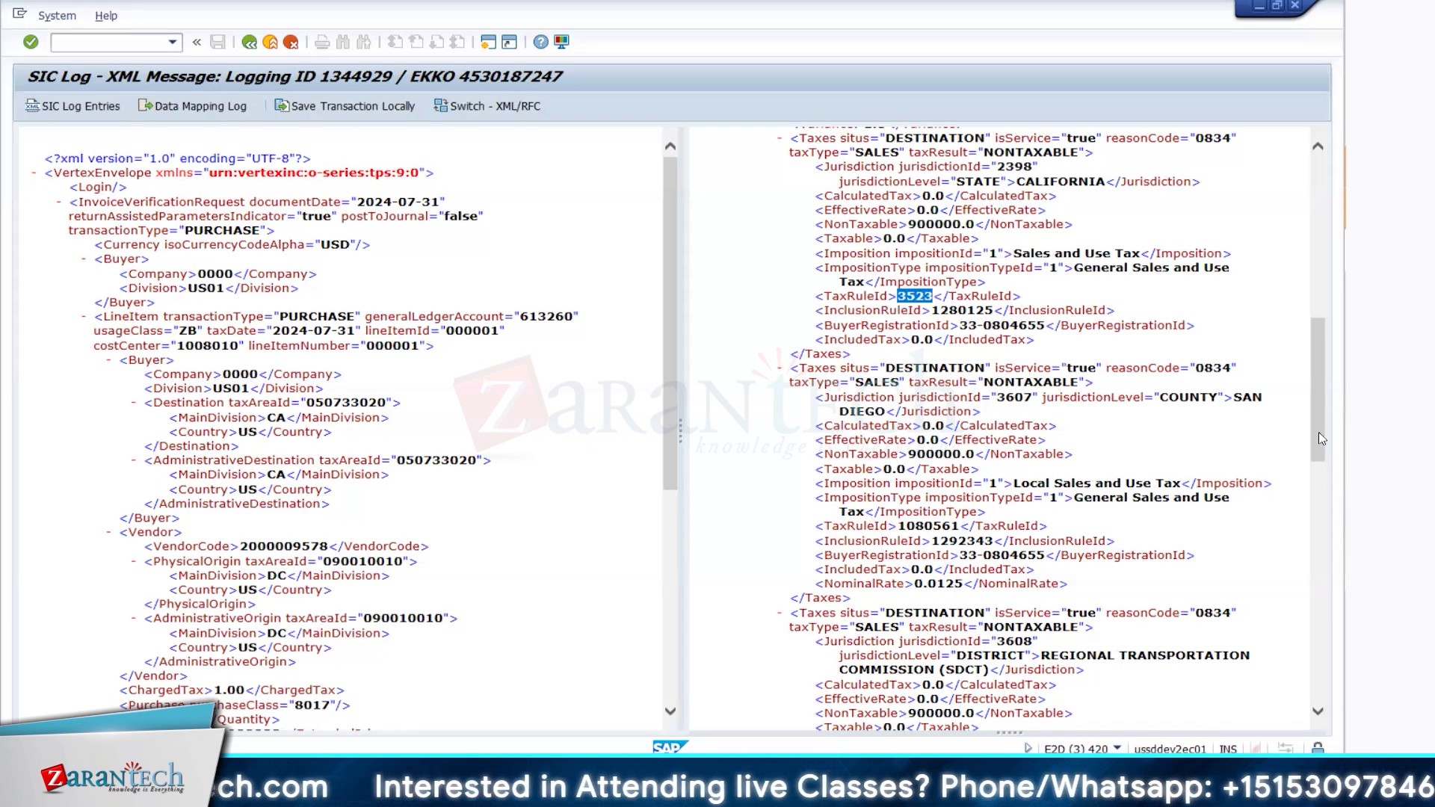
{"action": "left_click_drag", "start_coordinate": [1318, 431], "coordinate": [1329, 472]}
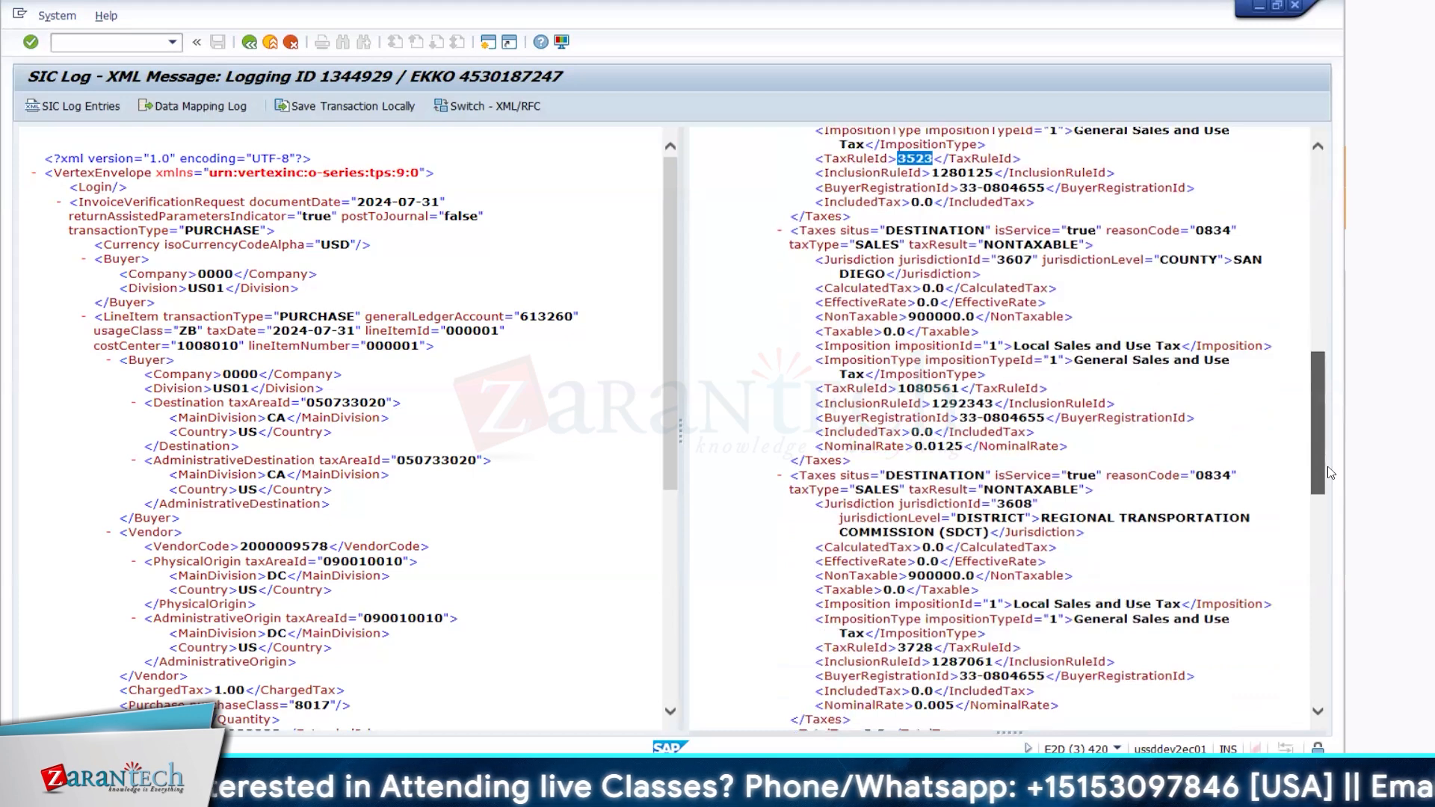
{"action": "left_click_drag", "start_coordinate": [1329, 472], "coordinate": [1339, 514]}
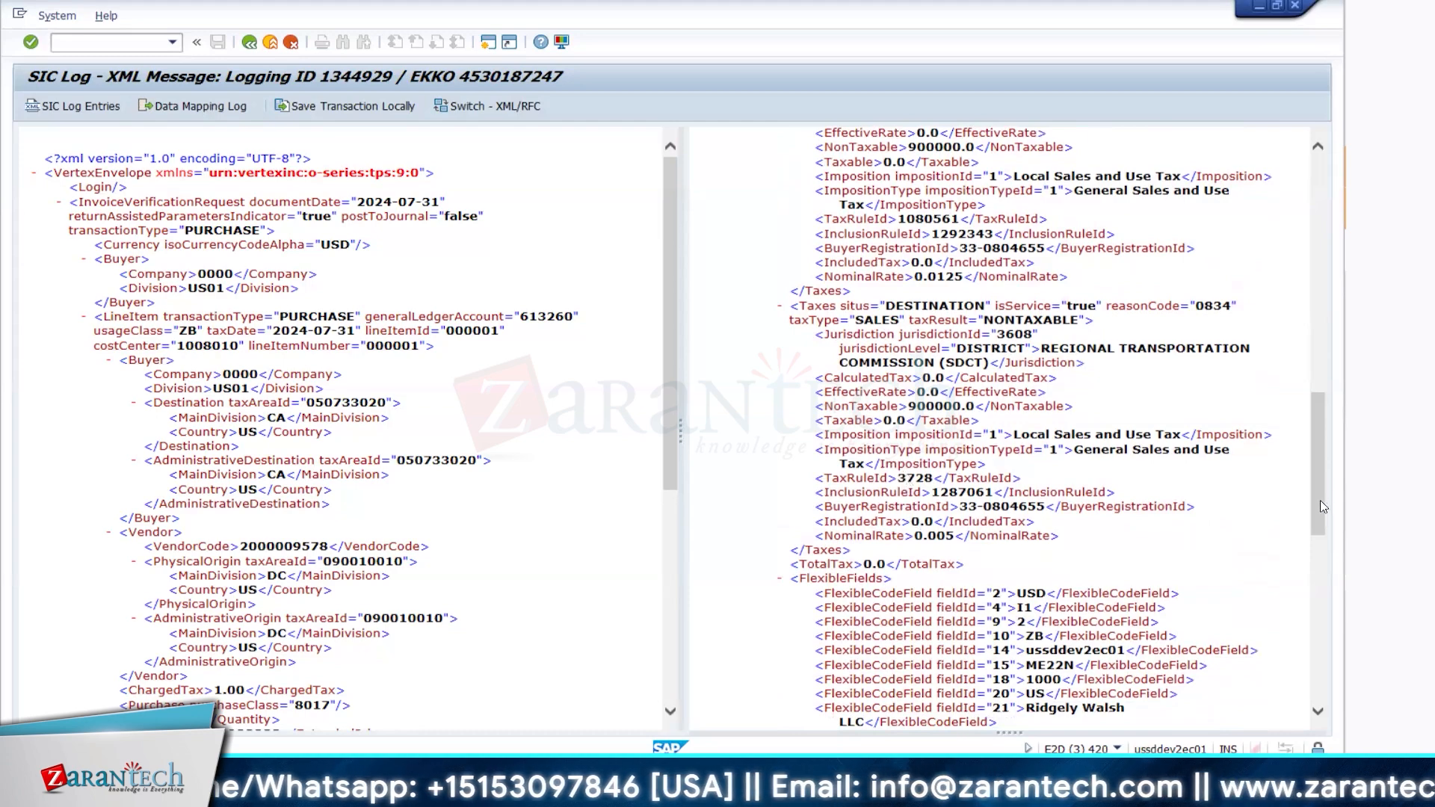
Examine the total tax in the XML response, then highlight the California state entry's tax rule ID and switch to Vertex
{"action": "left_click_drag", "start_coordinate": [1323, 503], "coordinate": [1339, 532]}
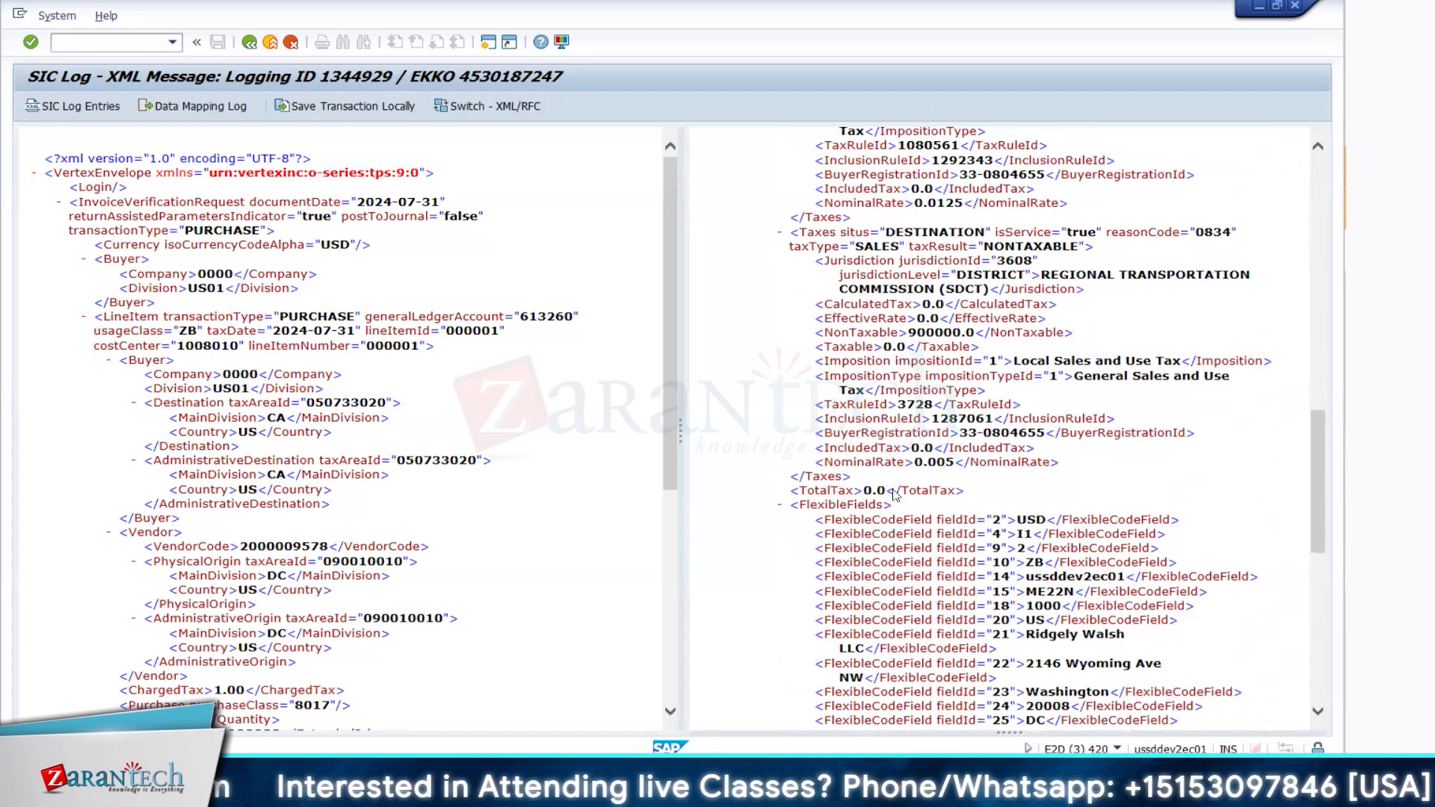
{"action": "left_click_drag", "start_coordinate": [887, 492], "coordinate": [864, 492]}
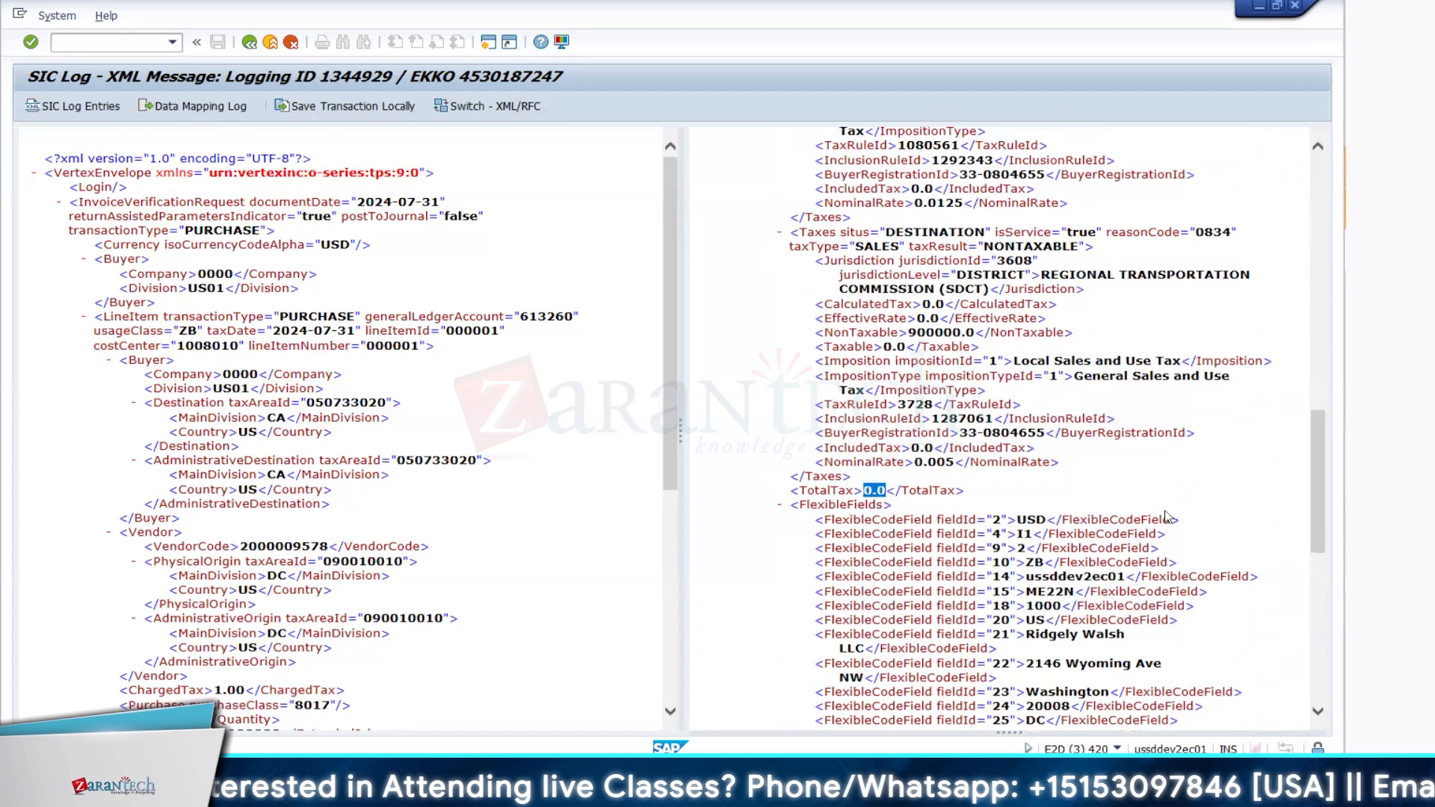
{"action": "left_click_drag", "start_coordinate": [1325, 521], "coordinate": [1335, 429]}
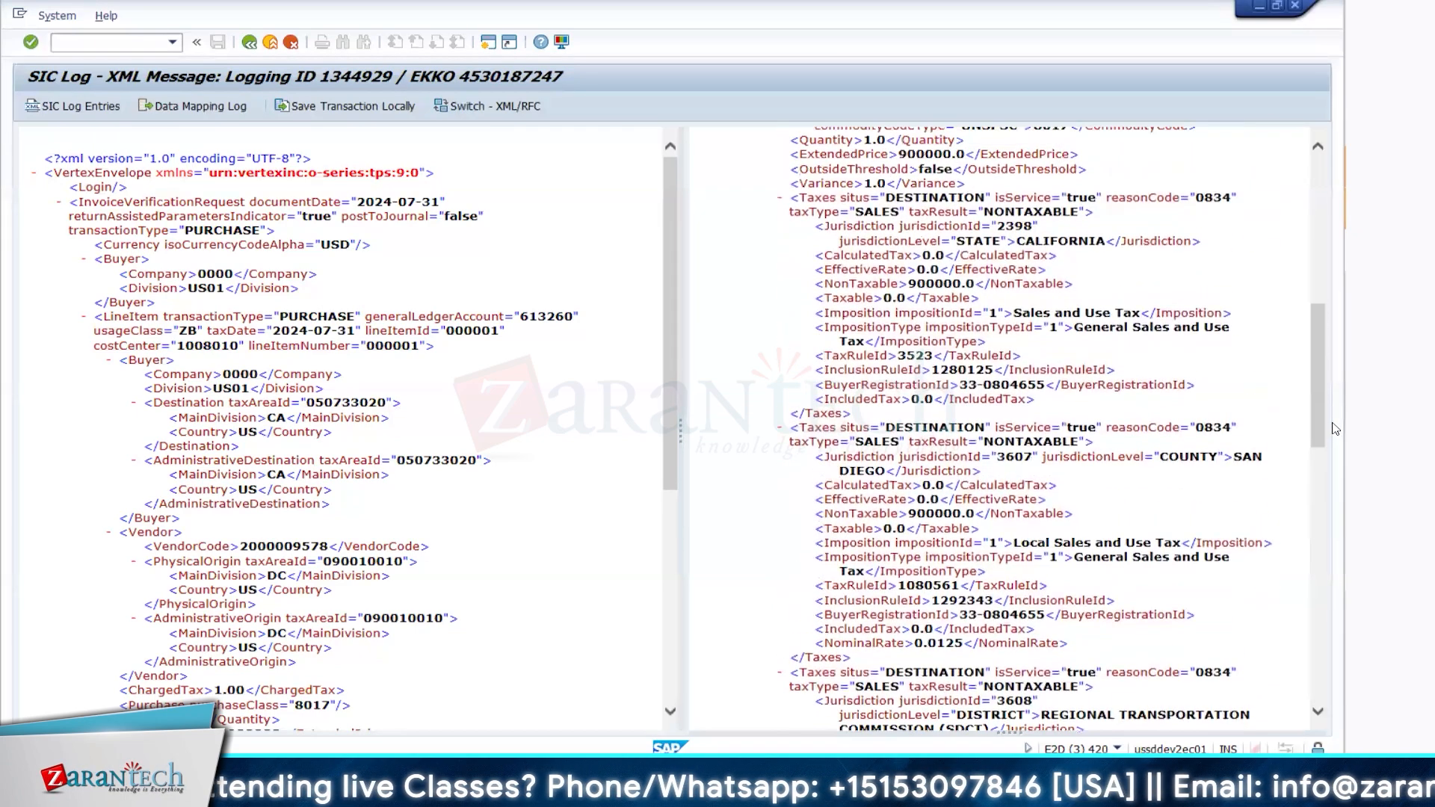
{"action": "left_click_drag", "start_coordinate": [934, 357], "coordinate": [900, 360]}
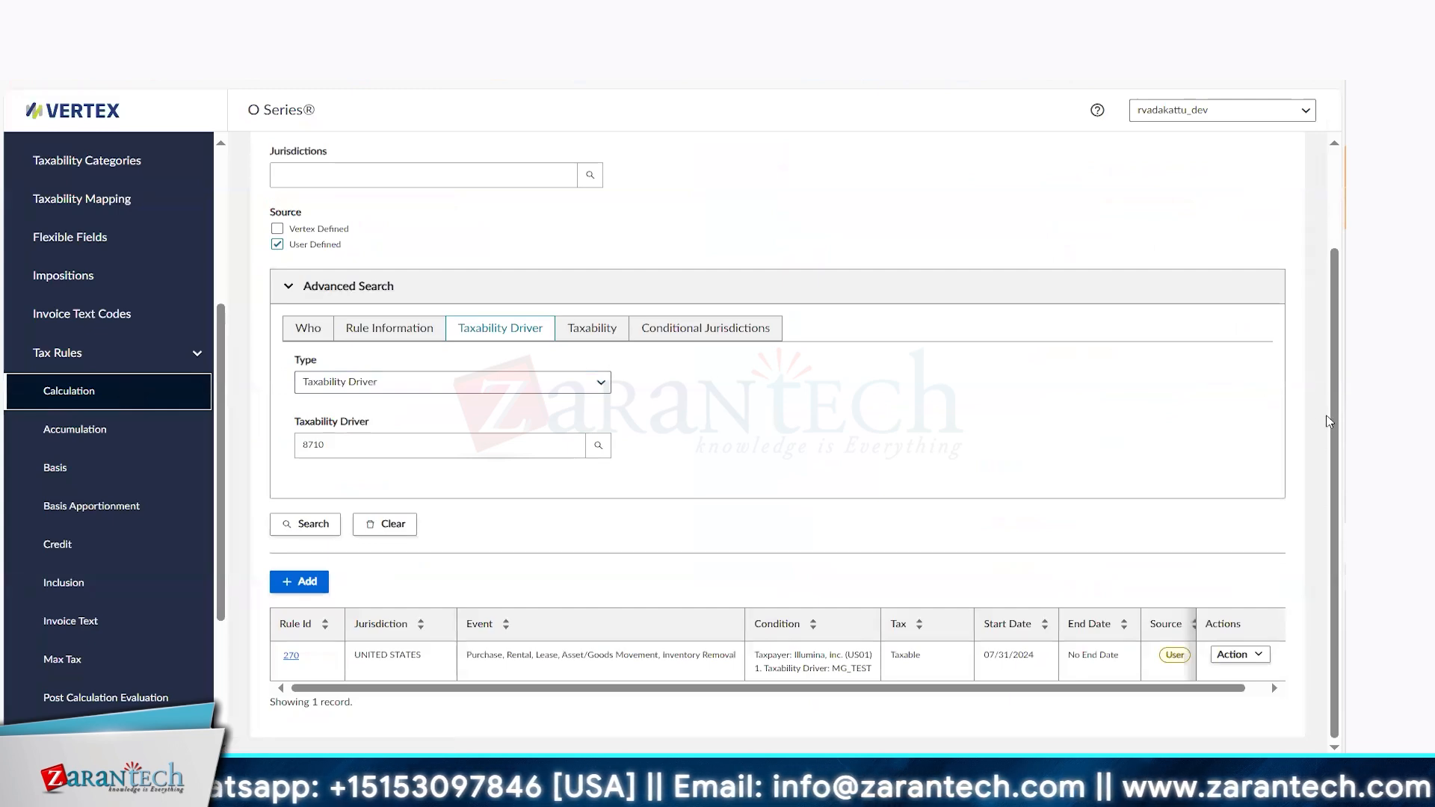
Try searching the user-defined calculation rules for rule ID 3523
{"action": "left_click_drag", "start_coordinate": [1332, 415], "coordinate": [1322, 267]}
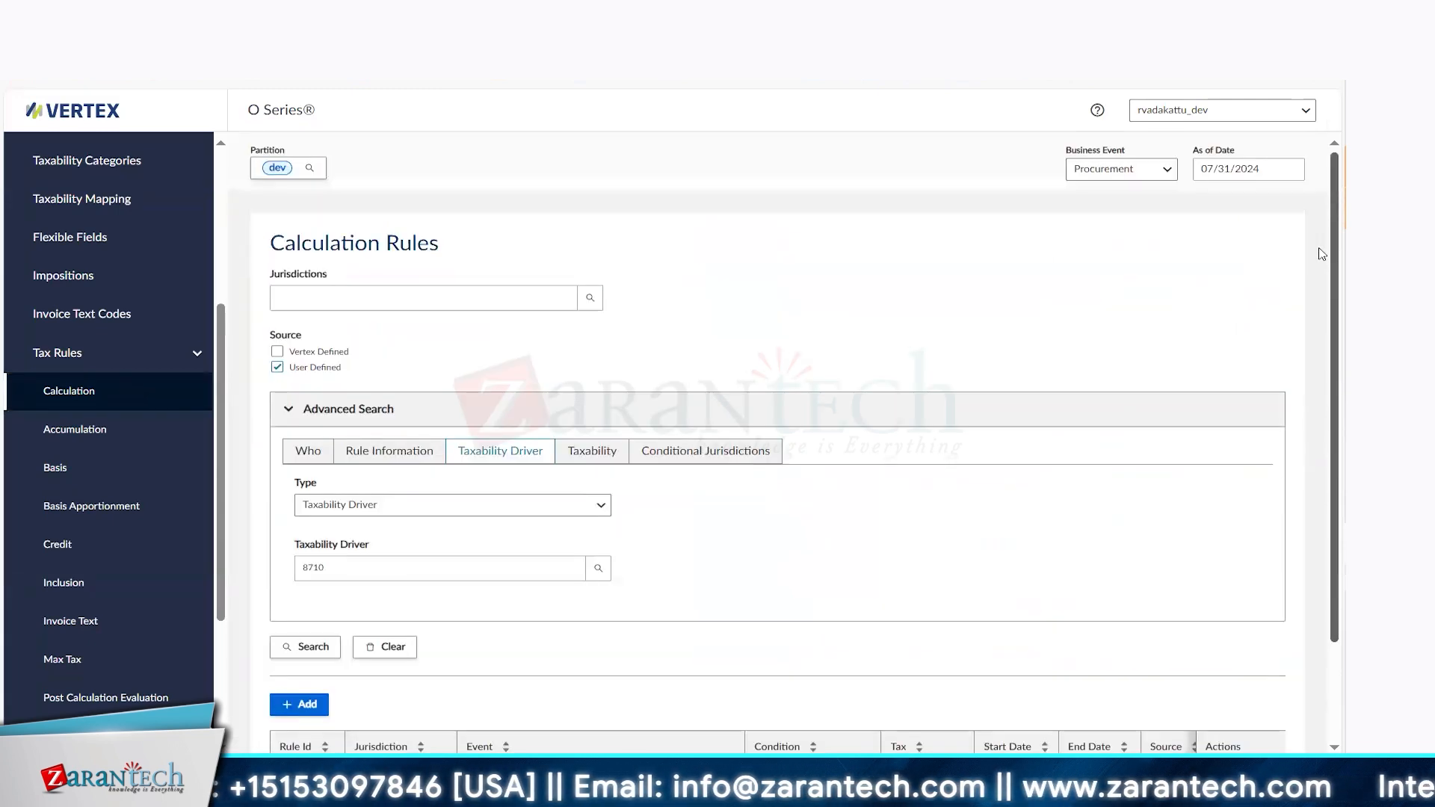
{"action": "left_click", "coordinate": [389, 450]}
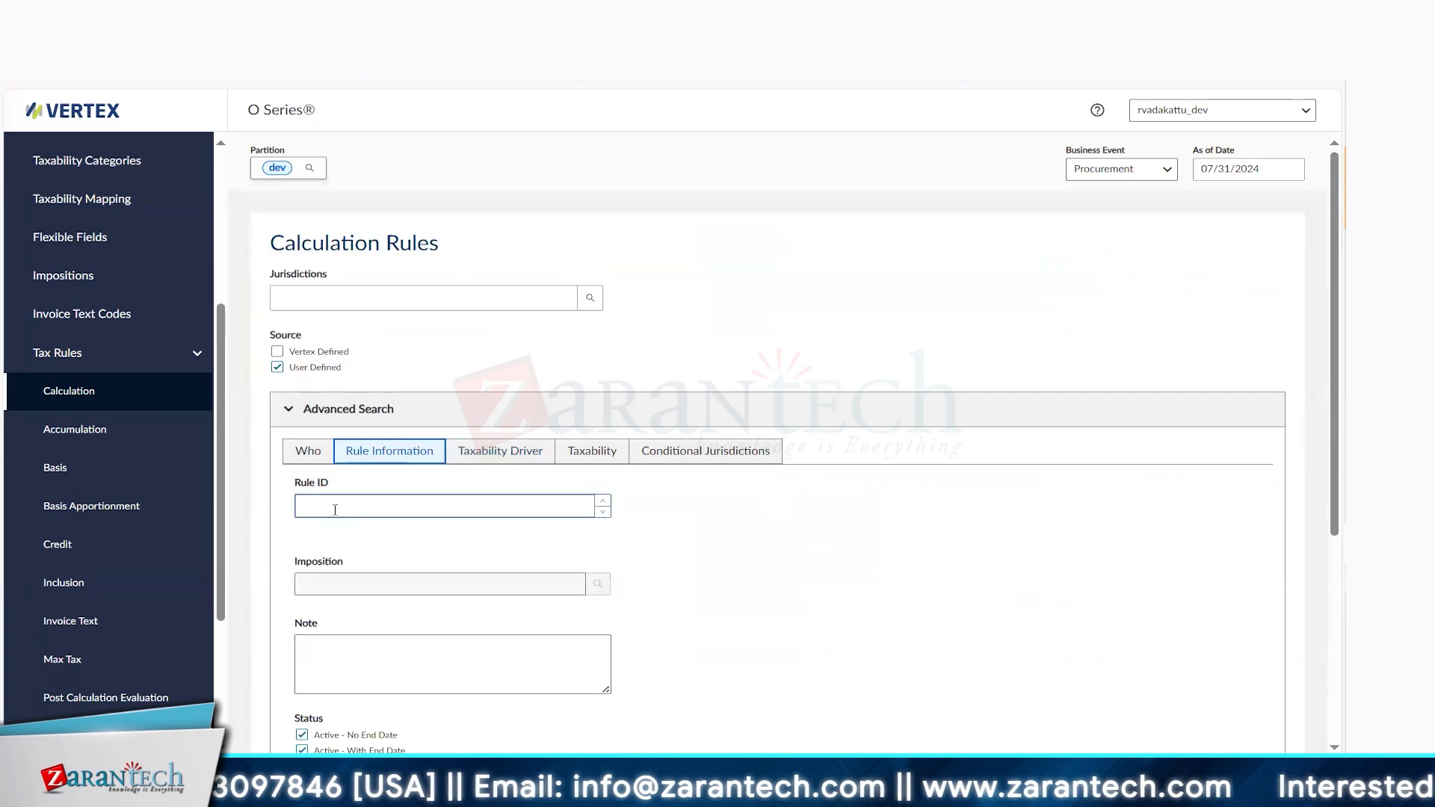
{"action": "left_click", "coordinate": [335, 509]}
{"action": "type", "text": "3523"}
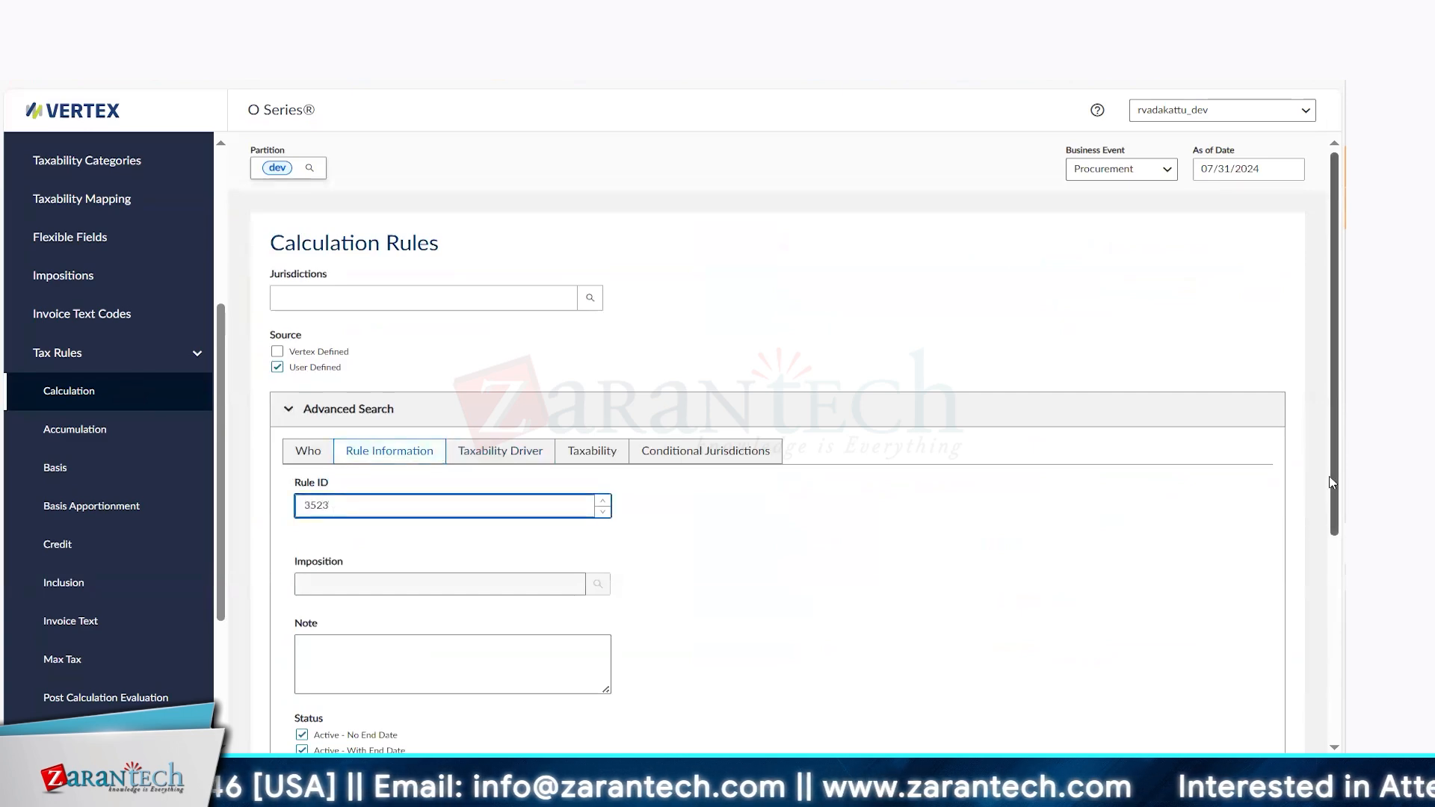
{"action": "left_click_drag", "start_coordinate": [1335, 488], "coordinate": [1344, 642]}
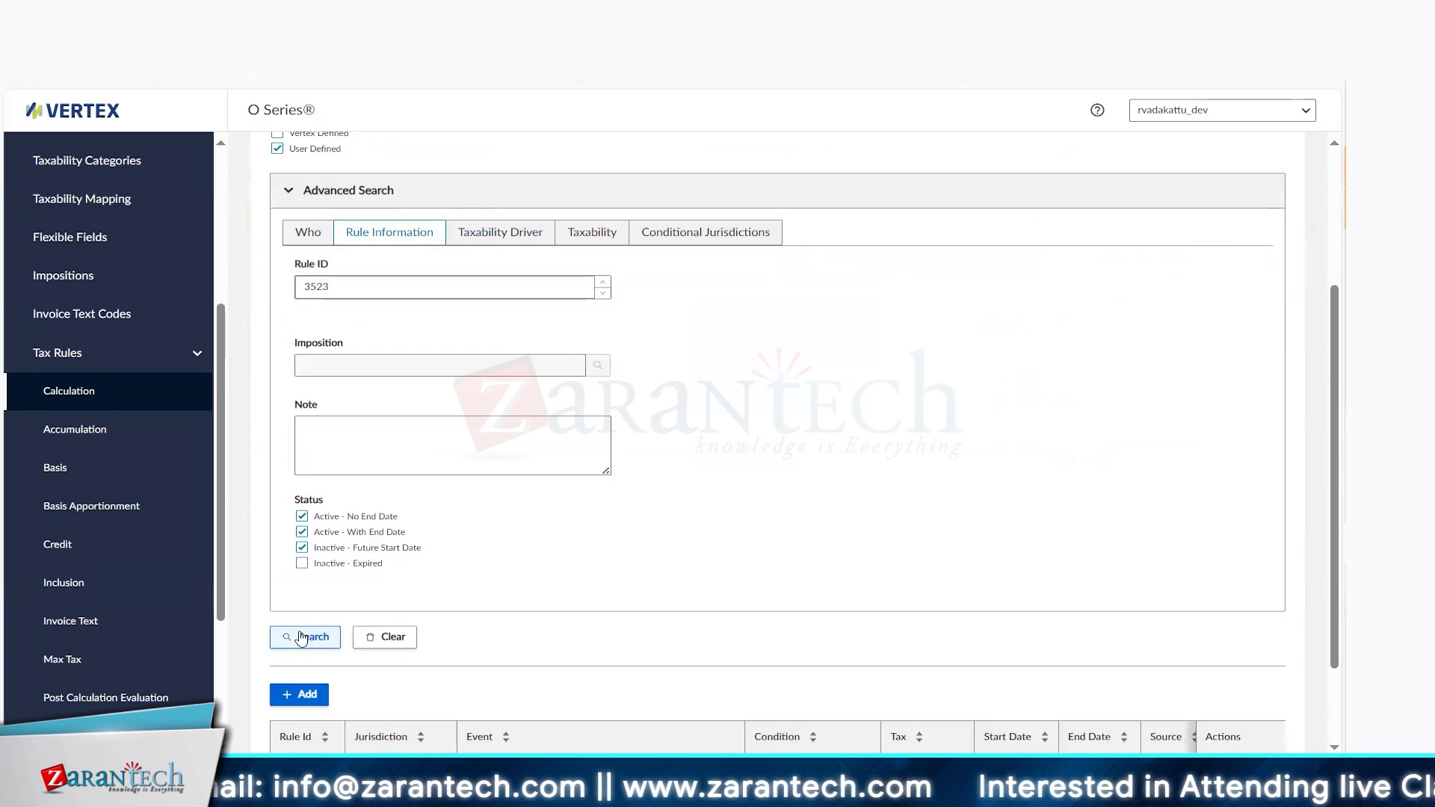
{"action": "left_click", "coordinate": [303, 637]}
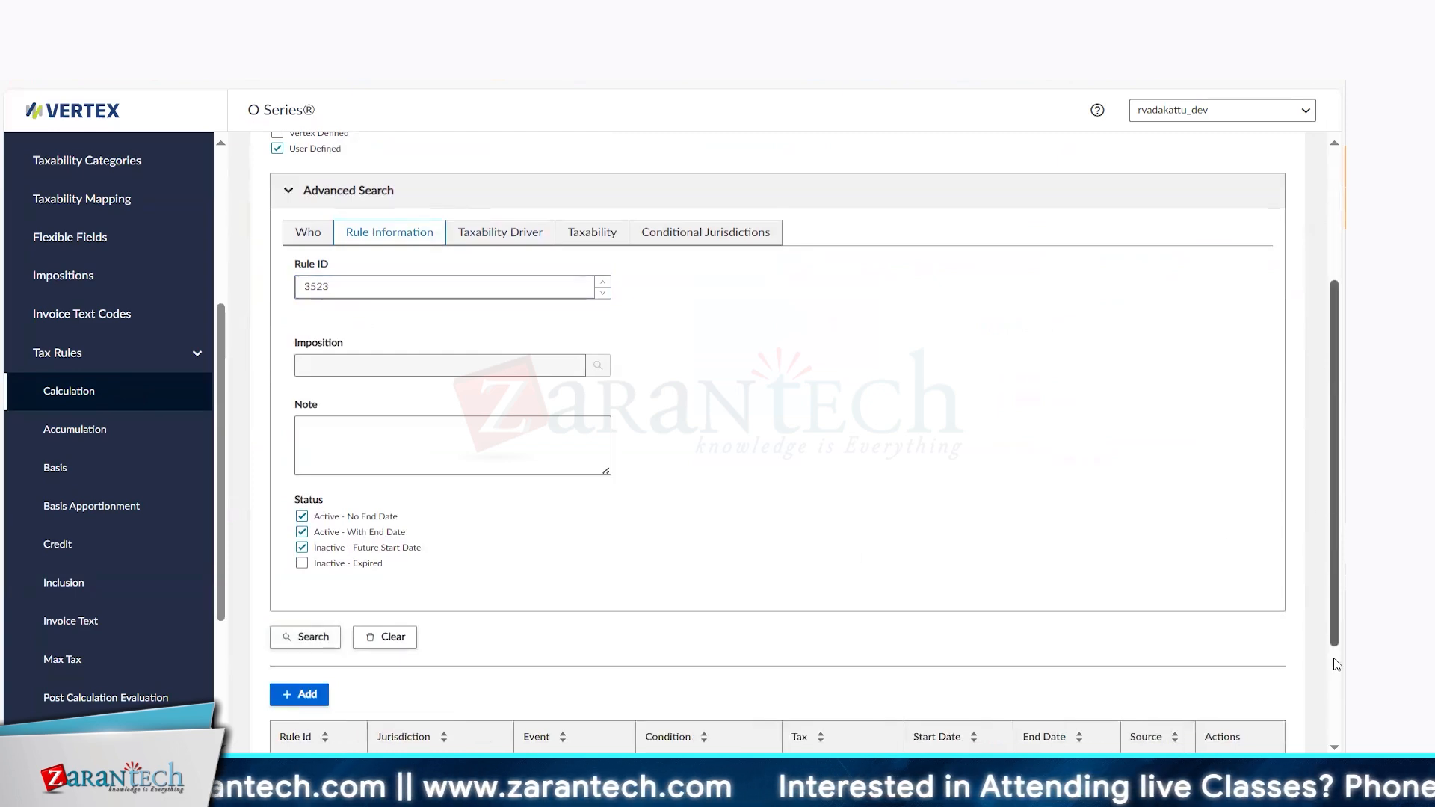
{"action": "scroll", "coordinate": [1339, 683], "scroll_direction": "down", "scroll_amount": 3}
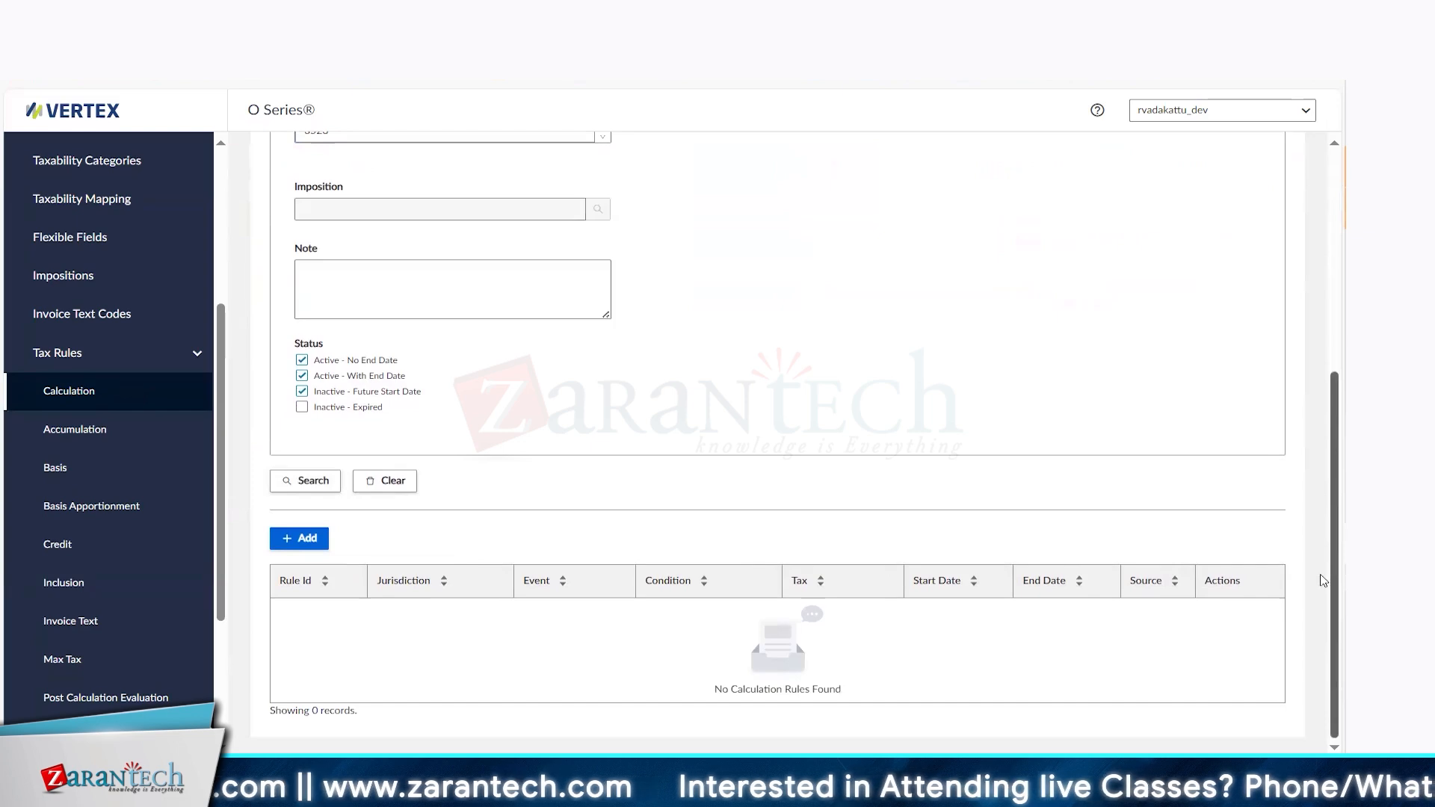
{"action": "scroll", "coordinate": [1320, 568], "scroll_direction": "up", "scroll_amount": 2}
{"action": "scroll", "coordinate": [1322, 540], "scroll_direction": "up", "scroll_amount": 1}
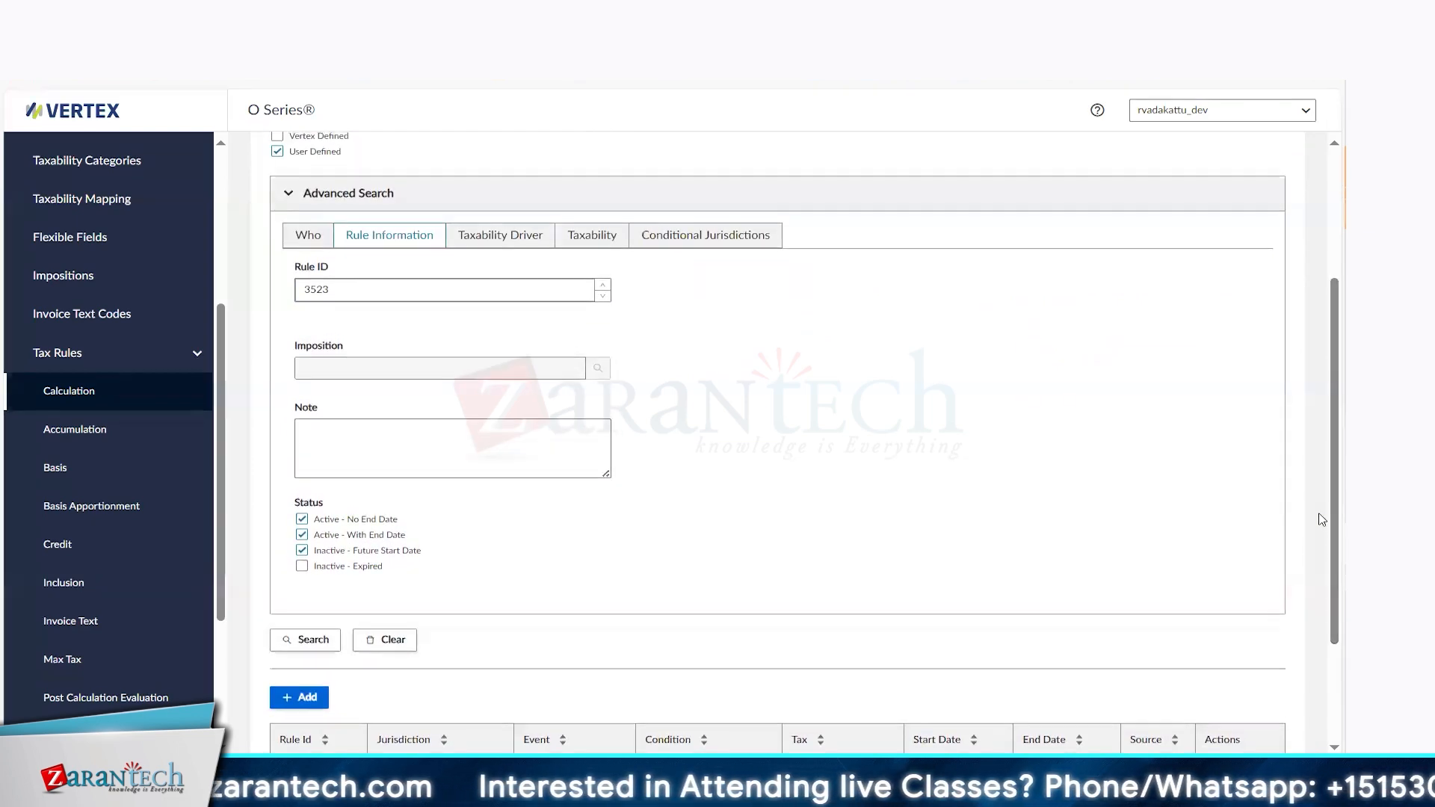
Re-enter rule ID 3523 and try the user-defined calculation rule search again
{"action": "left_click", "coordinate": [319, 292]}
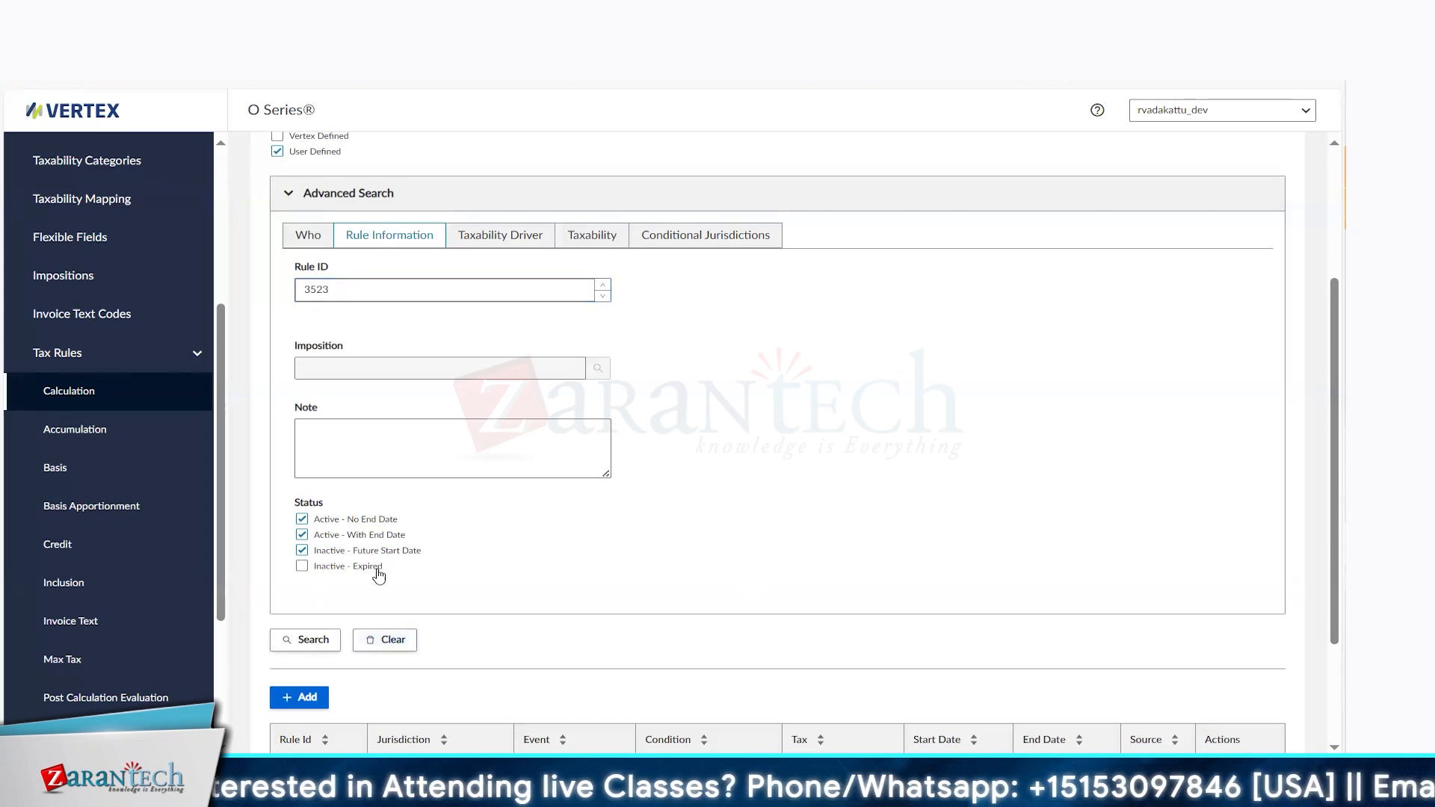
{"action": "left_click", "coordinate": [345, 289]}
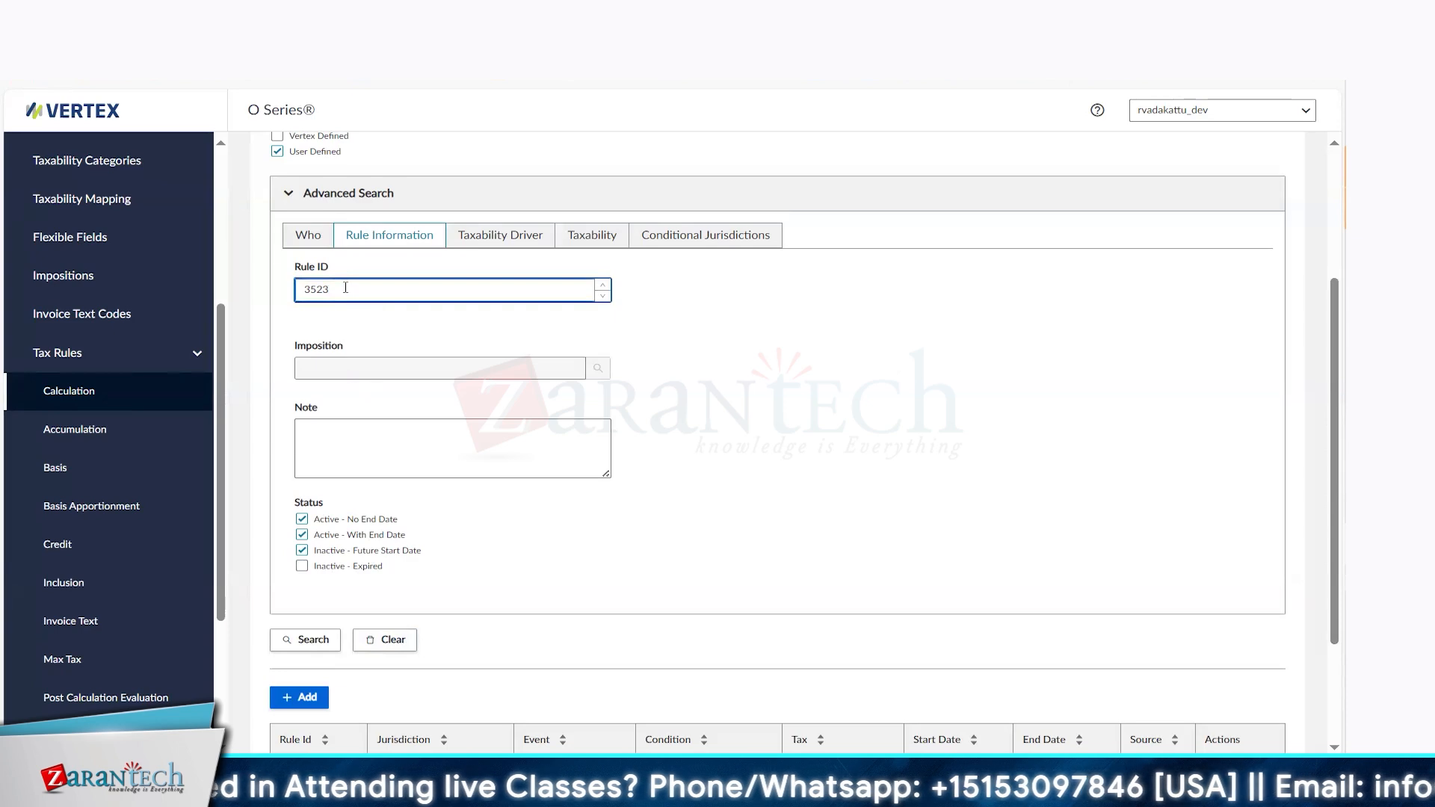
{"action": "key", "text": "BackSpace"}
{"action": "key", "text": "BackSpace"}
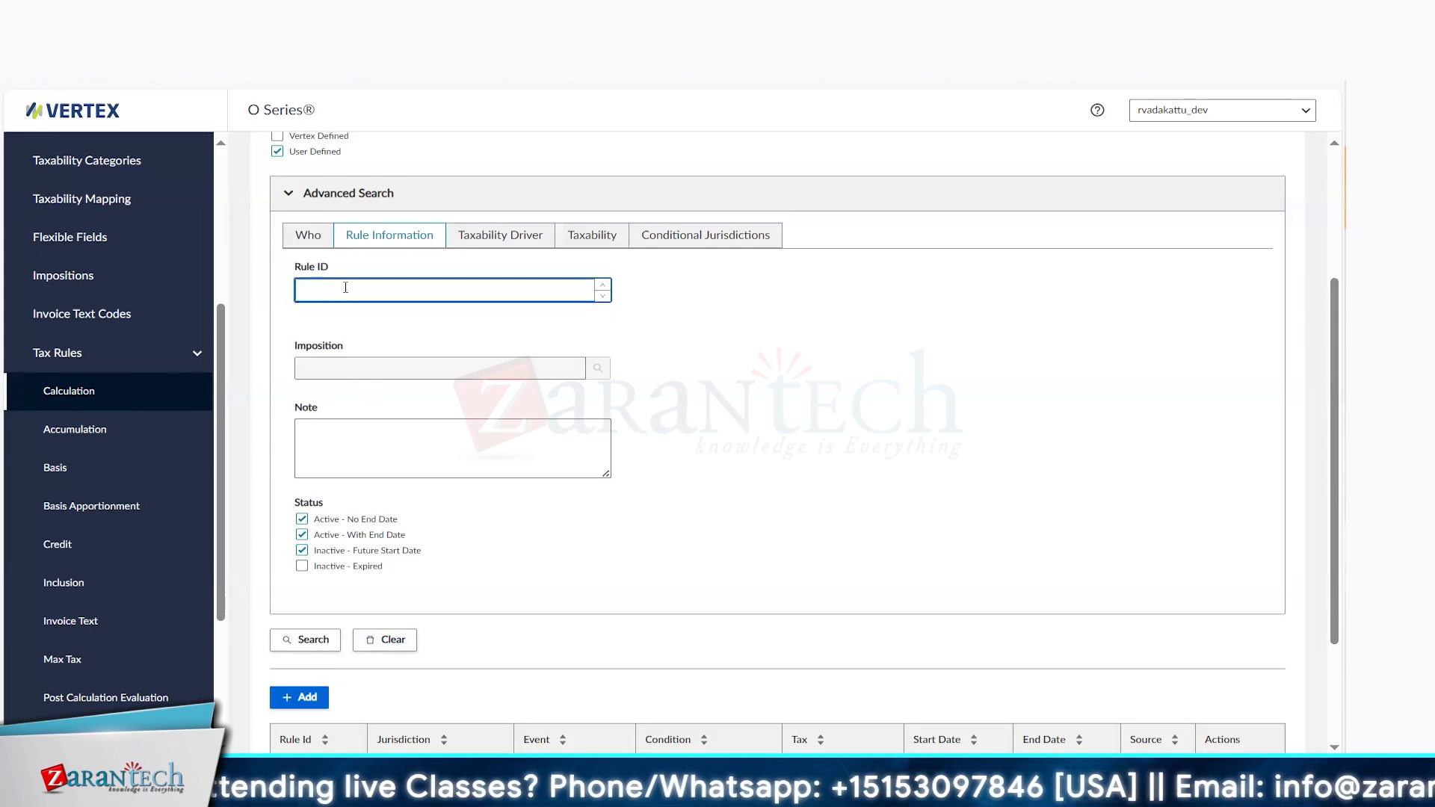
{"action": "type", "text": "3523"}
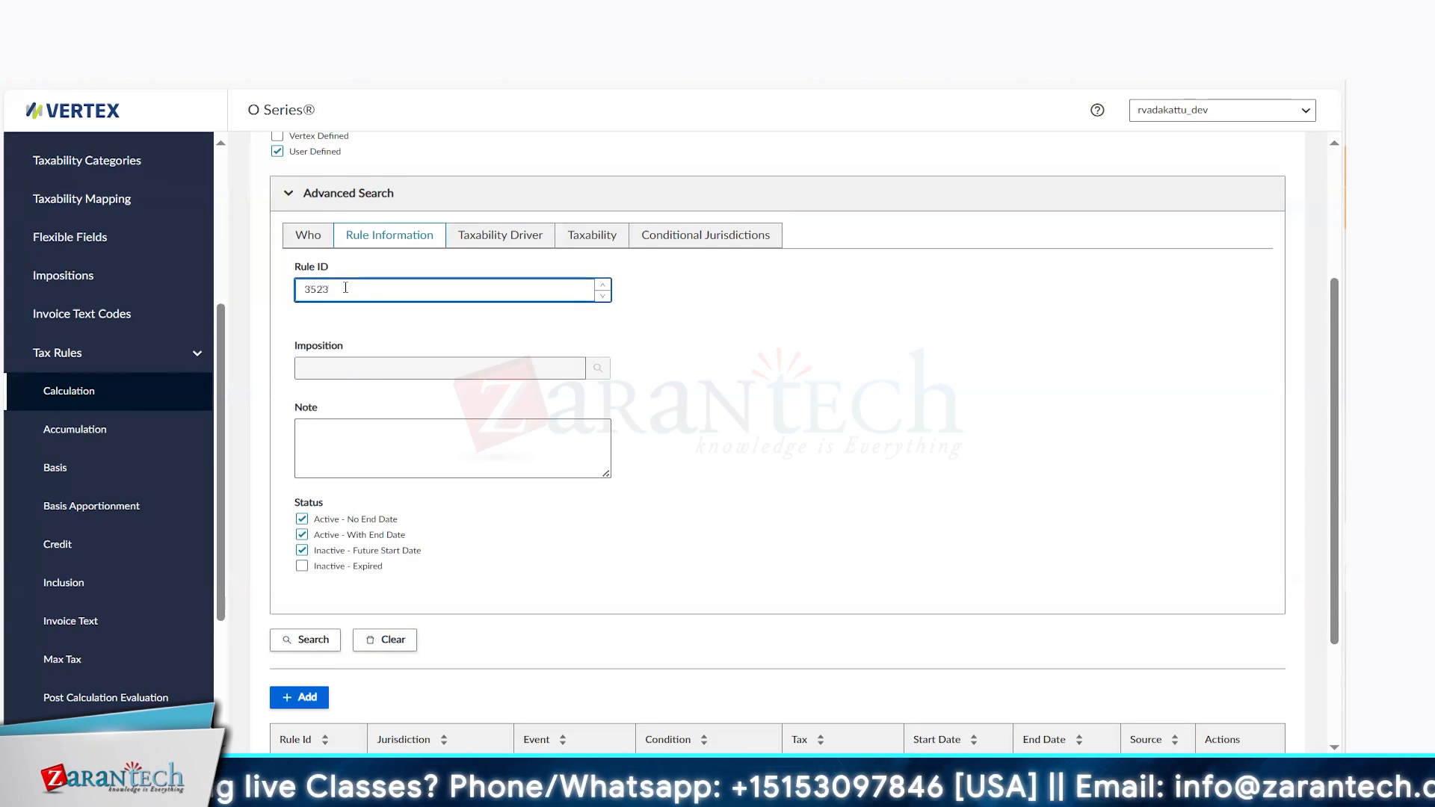
{"action": "left_click", "coordinate": [295, 644]}
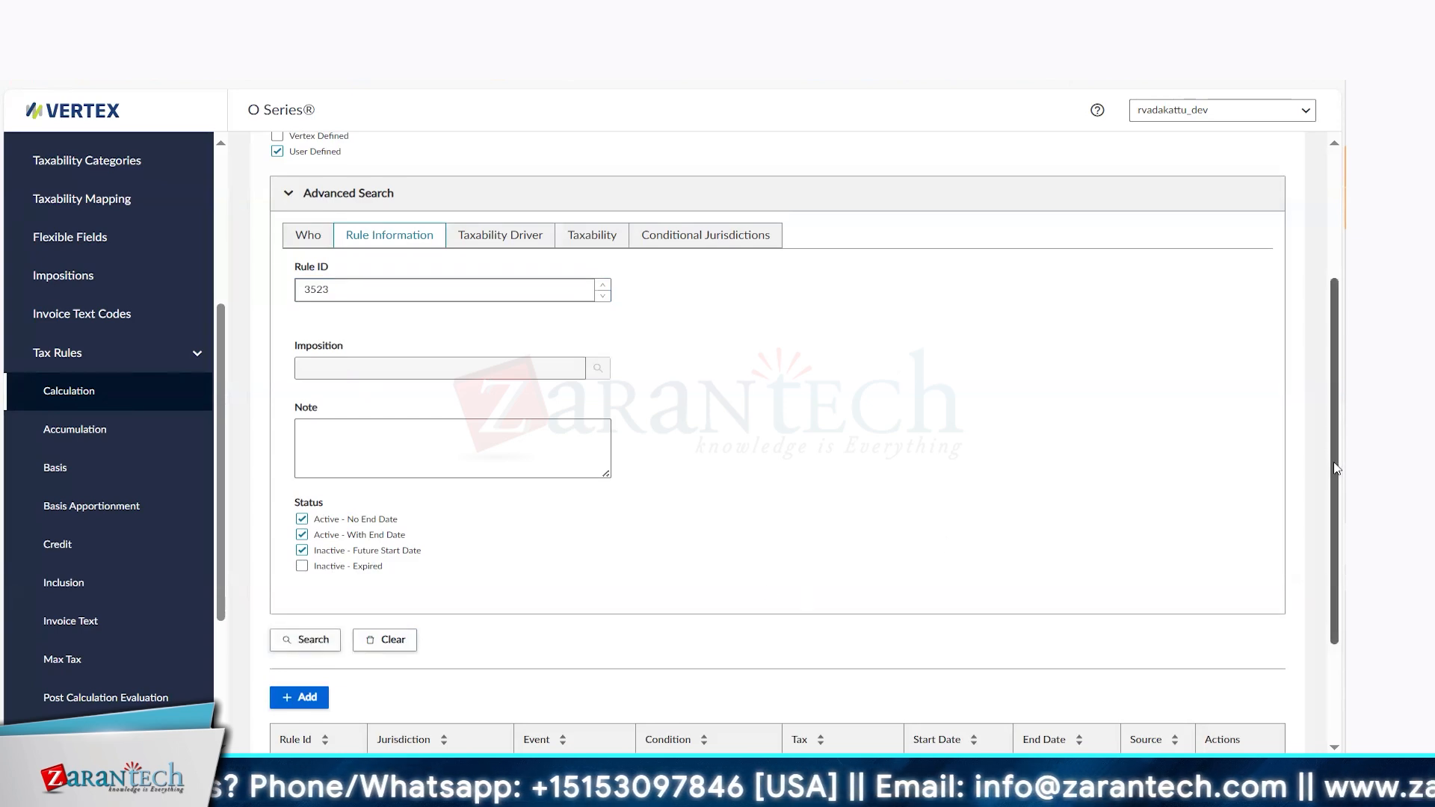
{"action": "left_click_drag", "start_coordinate": [1336, 469], "coordinate": [1336, 563]}
{"action": "scroll", "coordinate": [777, 419], "scroll_direction": "up", "scroll_amount": 4}
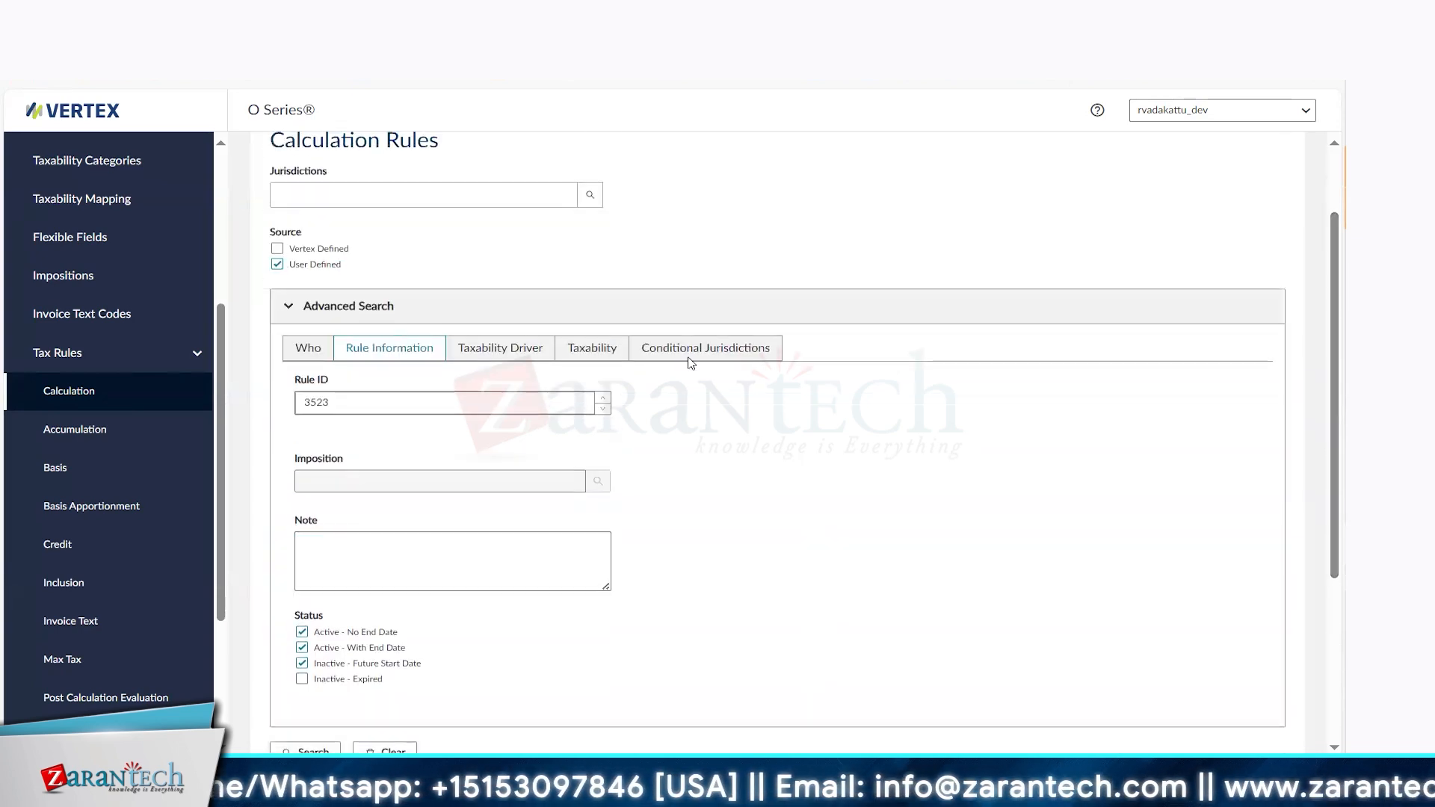
Review the advanced search criteria and include Vertex Defined rules as a source alongside User Defined
{"action": "left_click", "coordinate": [312, 354]}
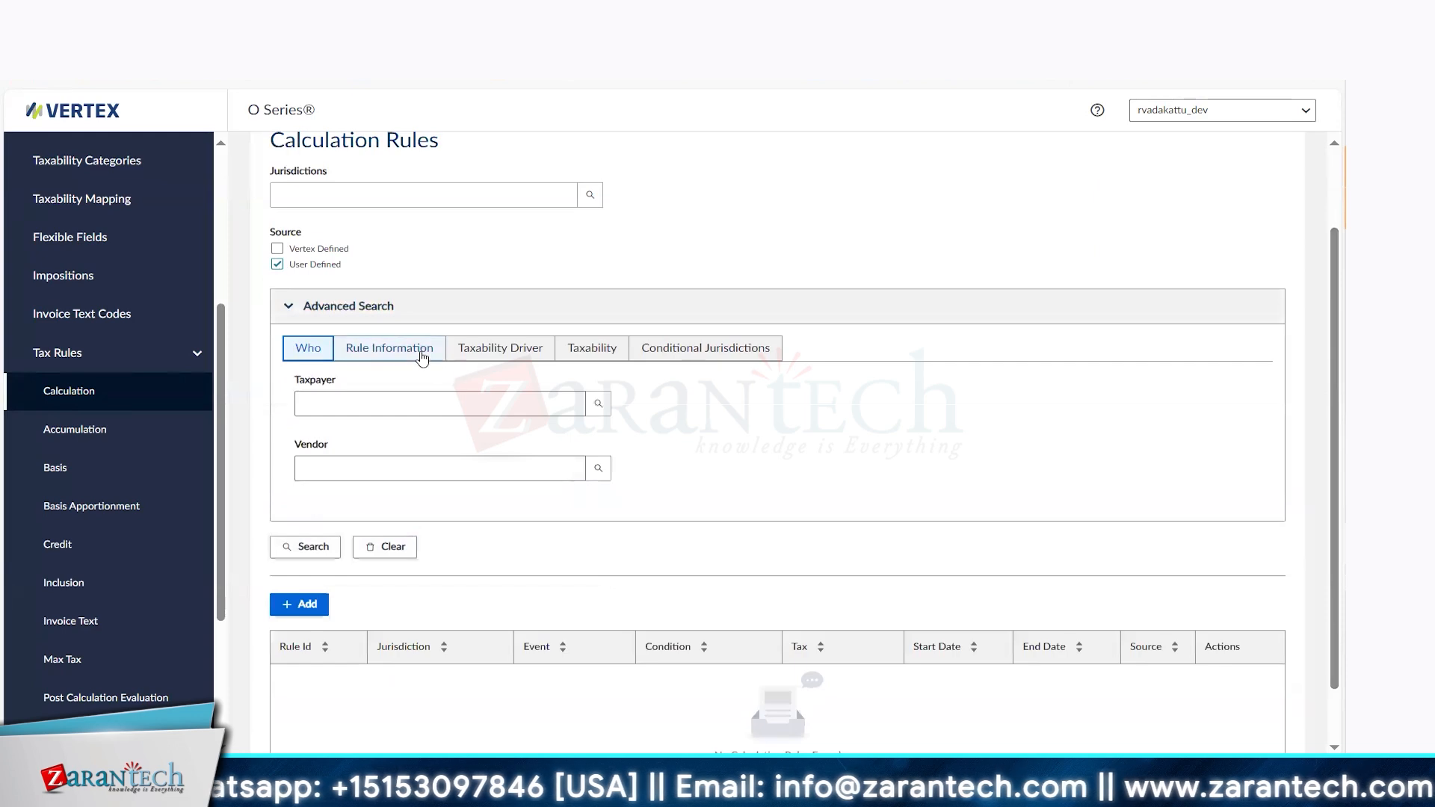
{"action": "left_click", "coordinate": [420, 356]}
{"action": "left_click", "coordinate": [505, 348]}
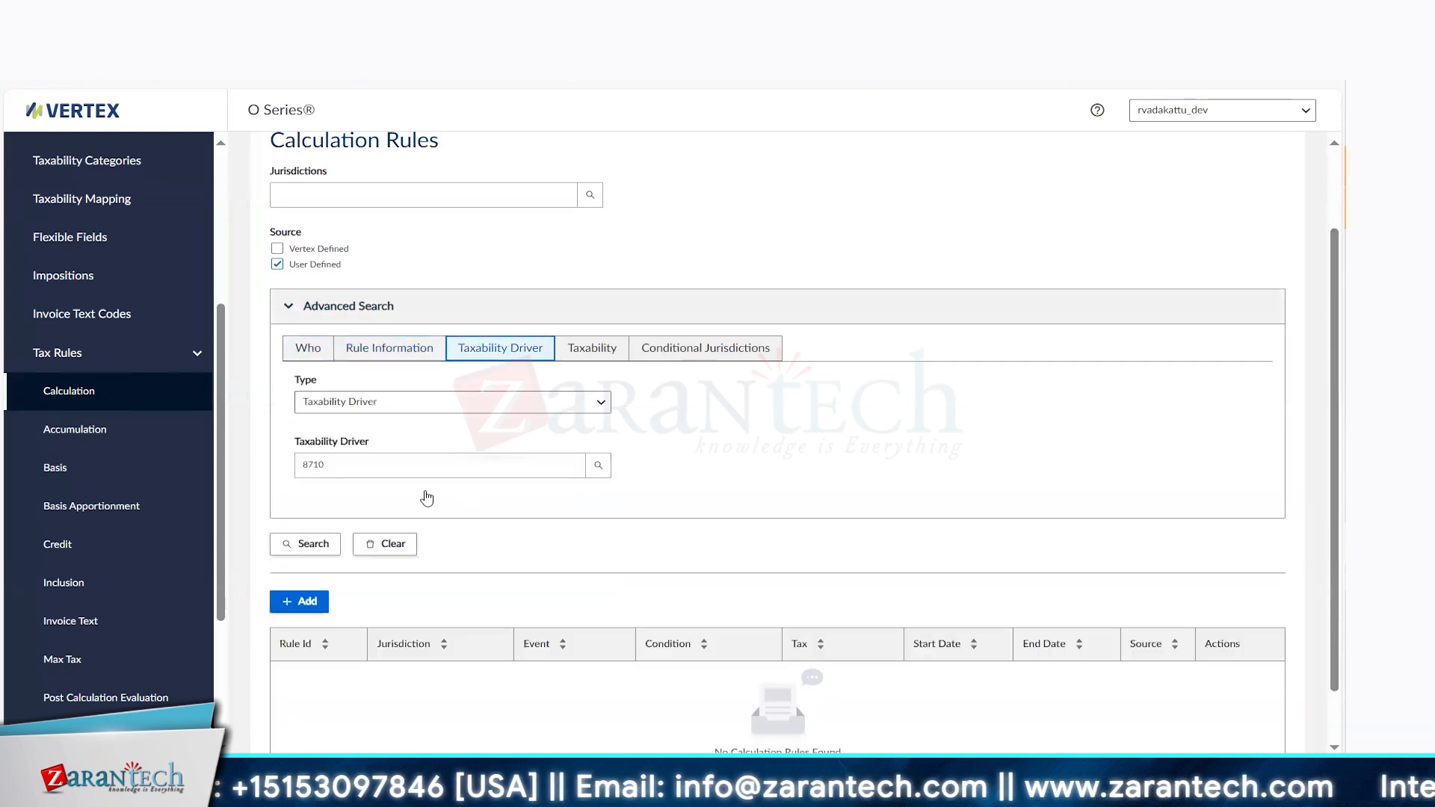
{"action": "left_click", "coordinate": [333, 464]}
{"action": "key", "text": "ctrl+a"}
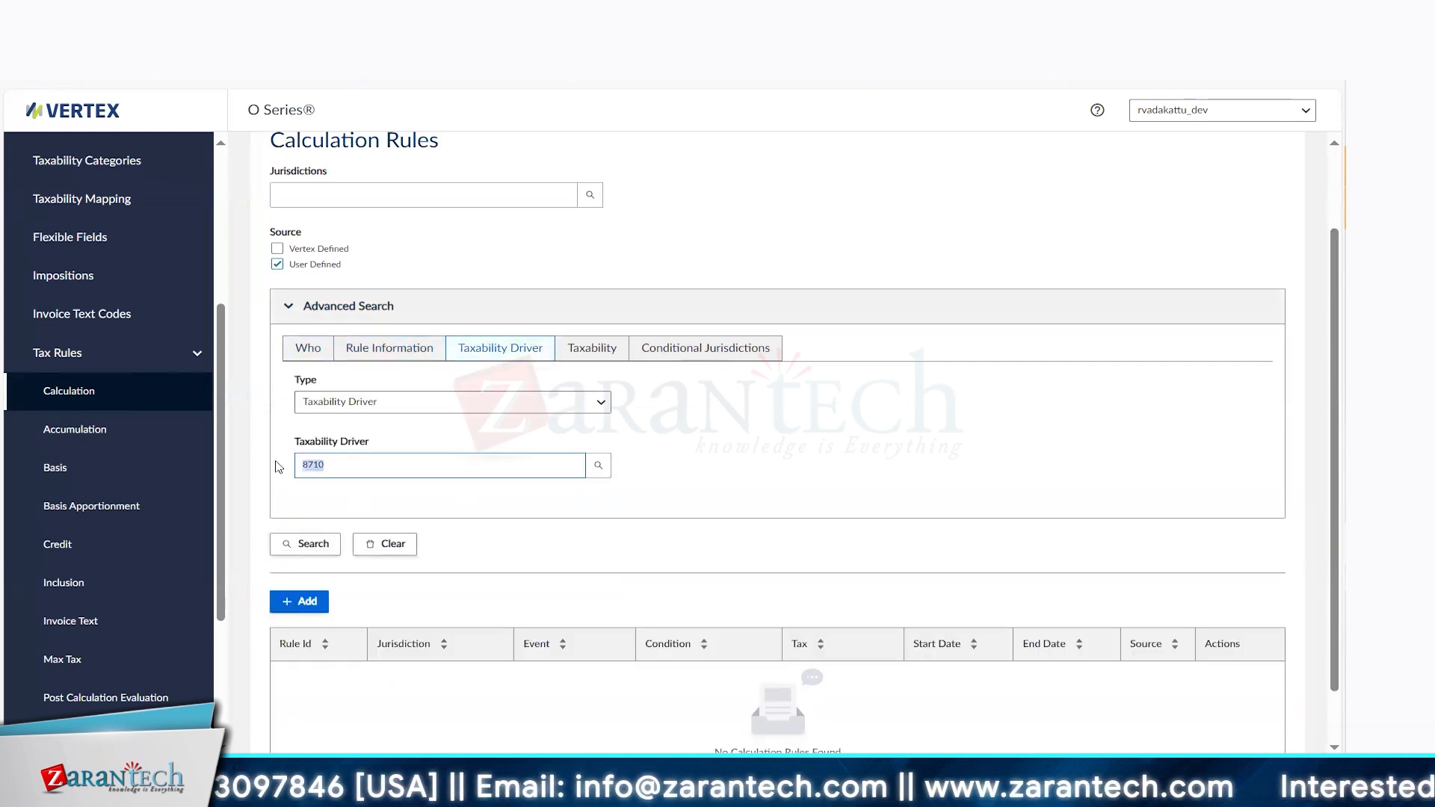
{"action": "left_click", "coordinate": [276, 249]}
Clear the calculation rule search criteria, removing the taxability driver 8710 filter
{"action": "left_click", "coordinate": [384, 350]}
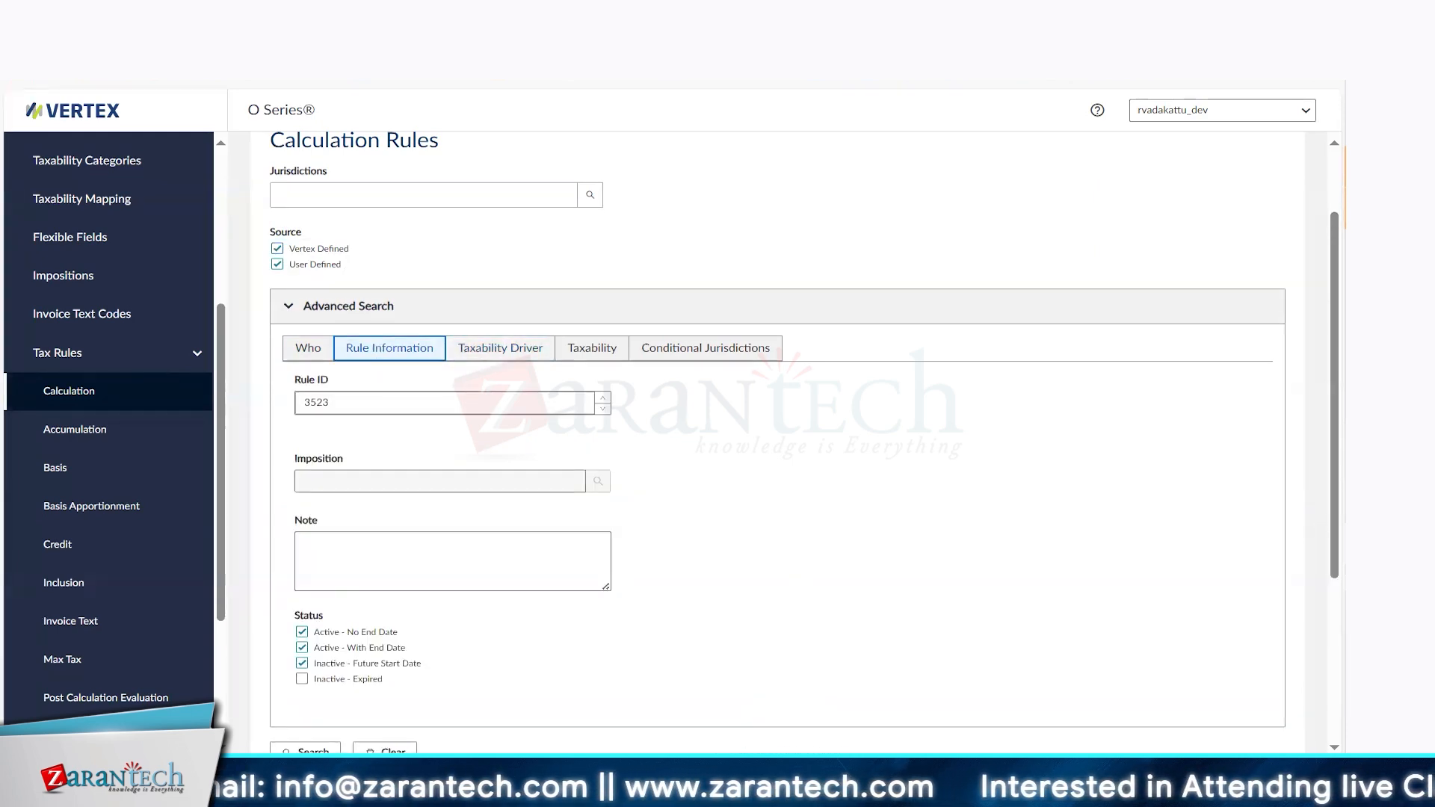
{"action": "left_click", "coordinate": [501, 356]}
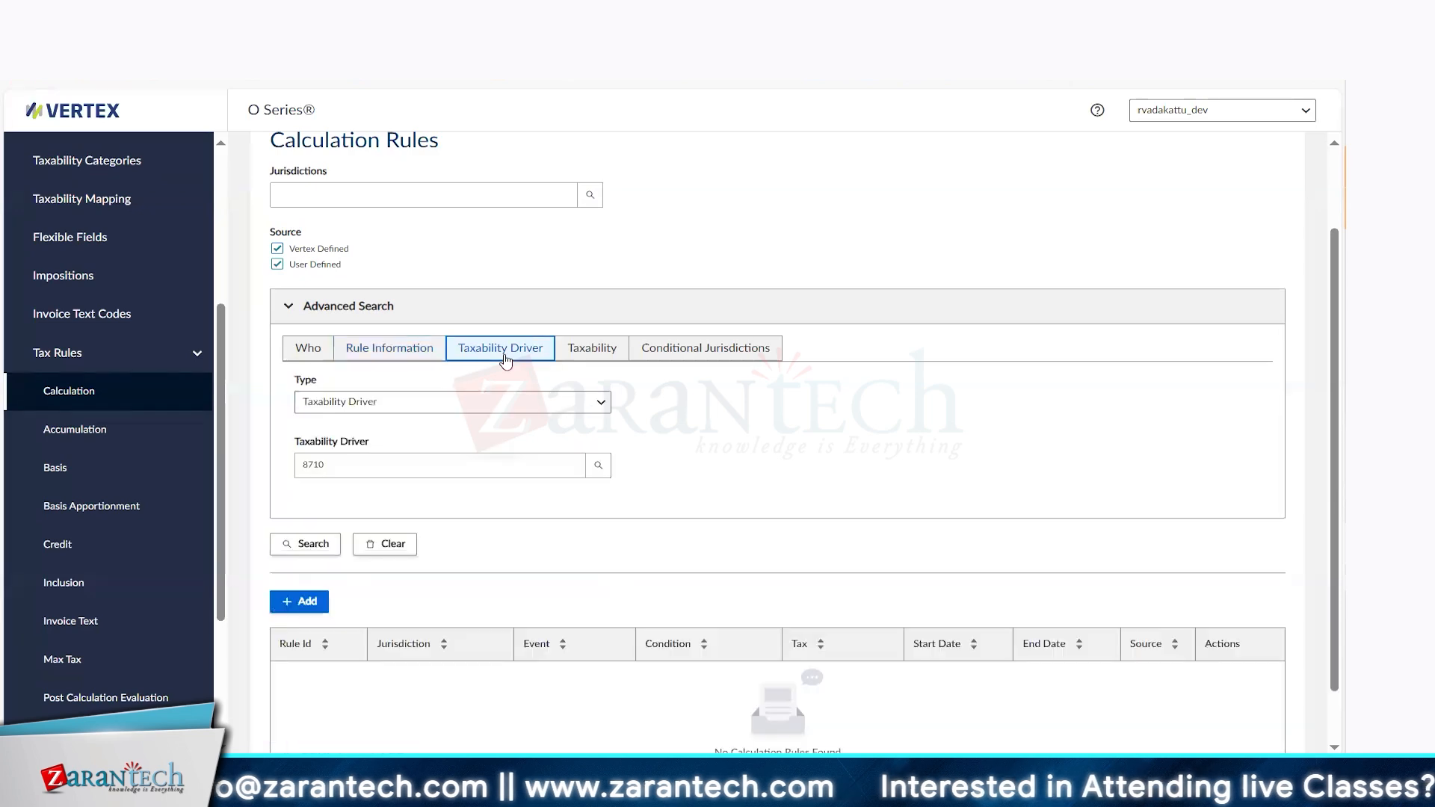
{"action": "left_click", "coordinate": [358, 469]}
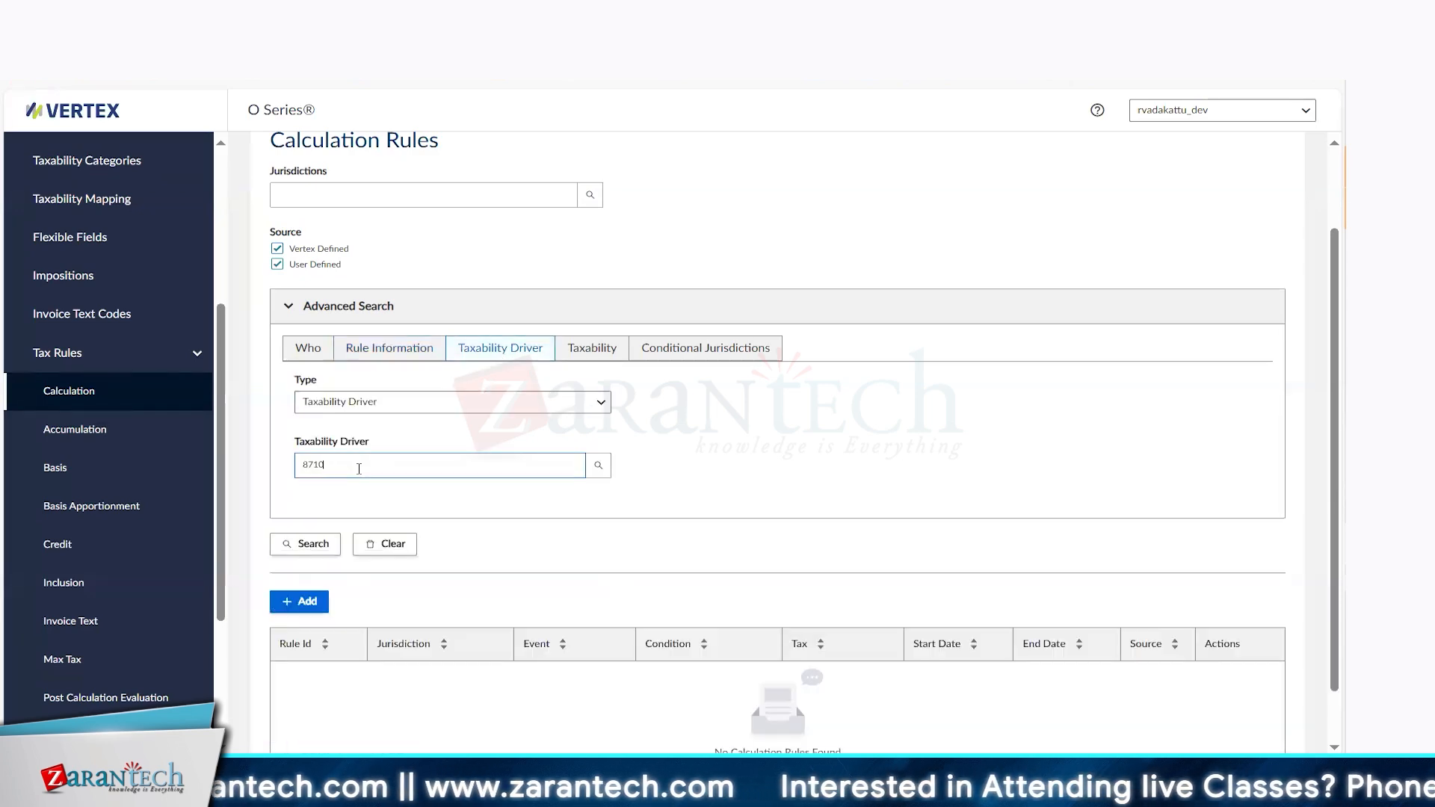
{"action": "left_click", "coordinate": [597, 469]}
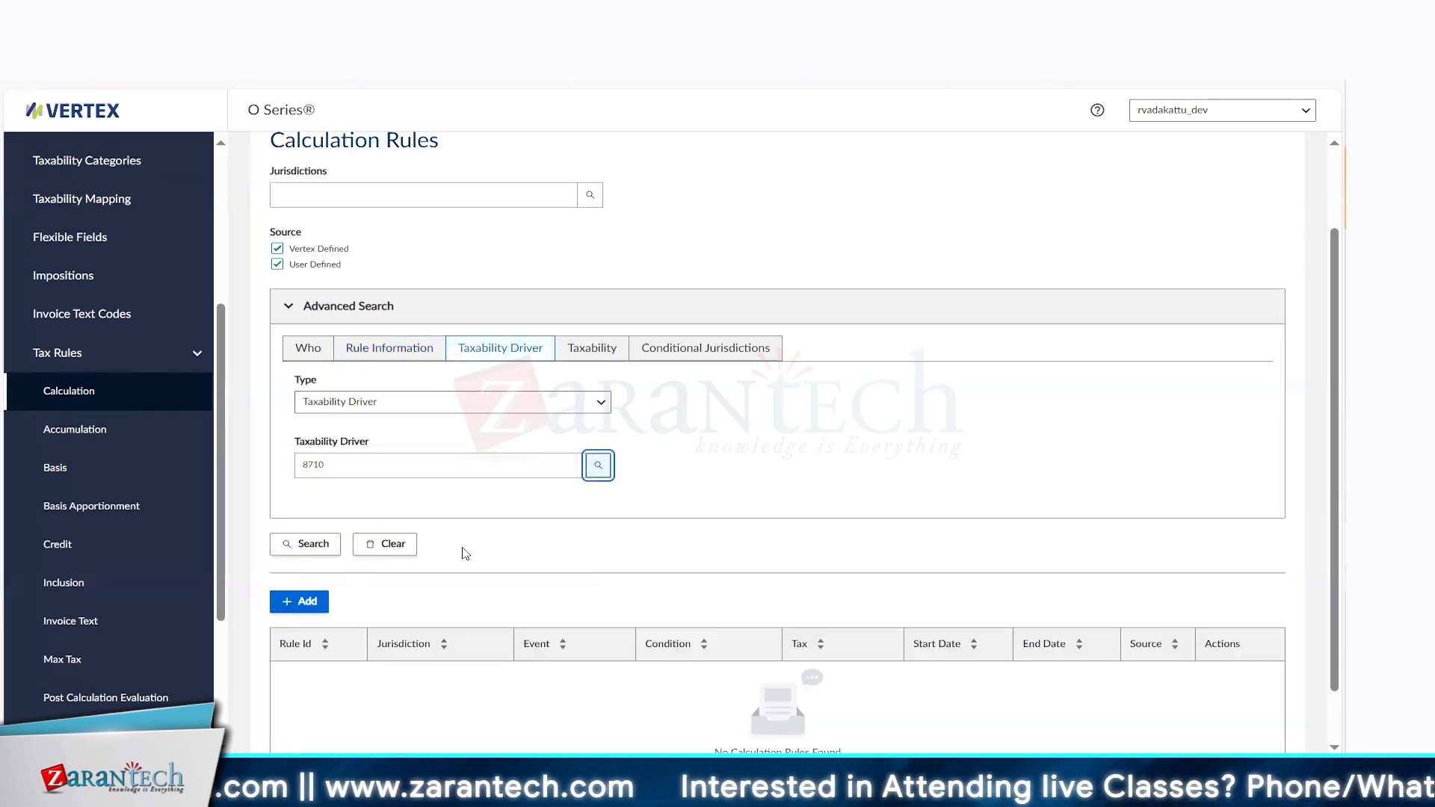
{"action": "left_click", "coordinate": [386, 544]}
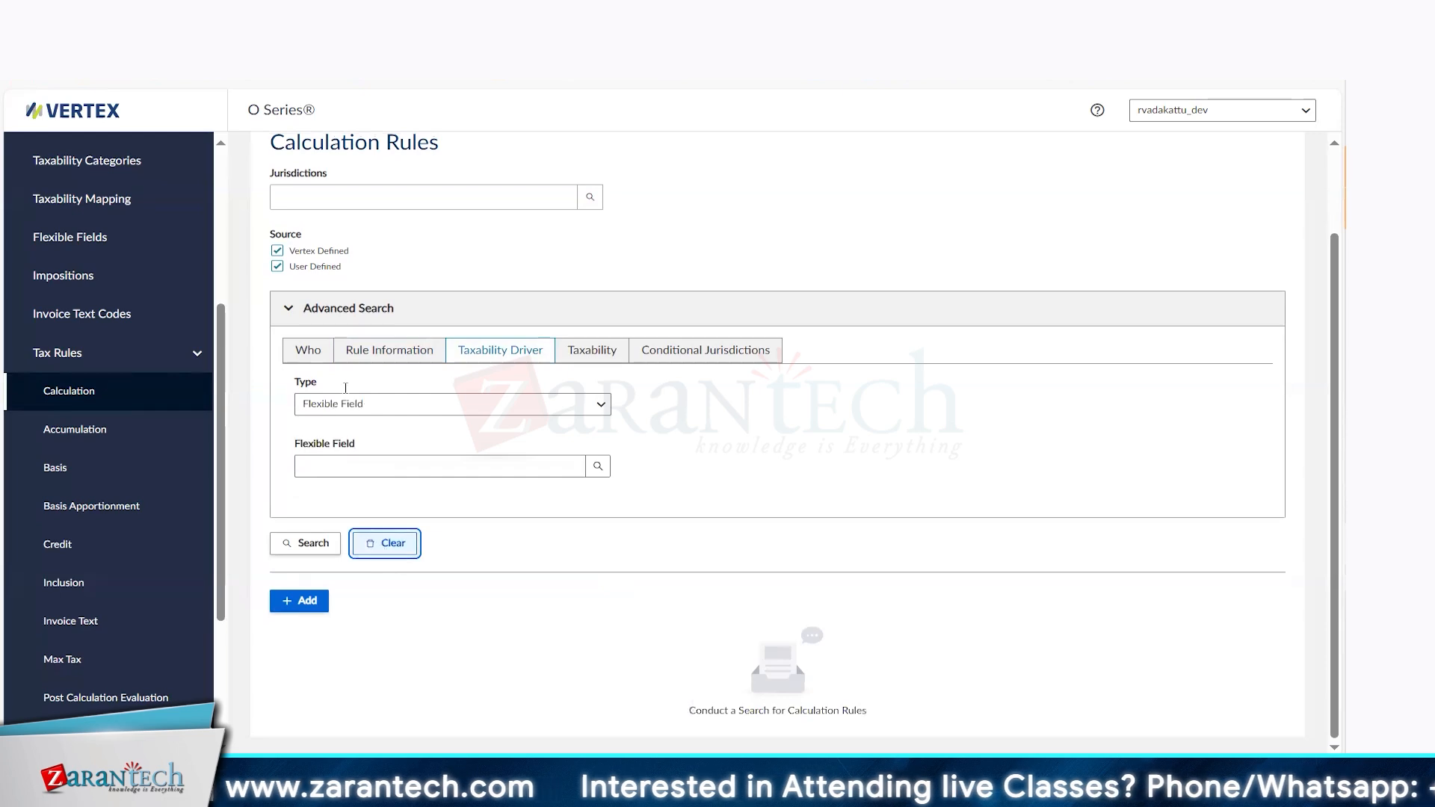
Search the Vertex-defined and user-defined calculation rules for rule ID 3523
{"action": "left_click", "coordinate": [375, 346]}
{"action": "left_click", "coordinate": [362, 407]}
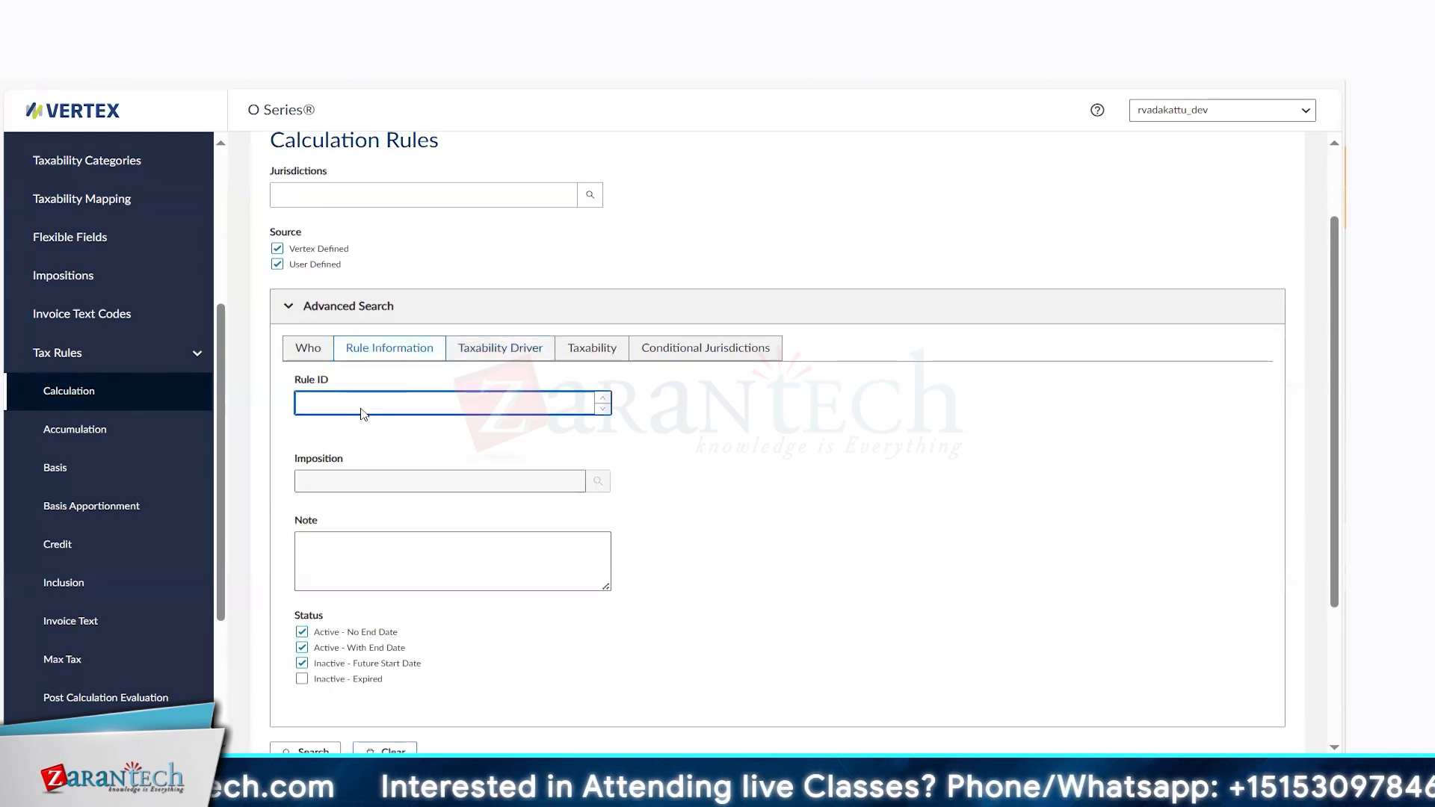
{"action": "key", "text": "alt+Tab"}
{"action": "key", "text": "alt+Tab"}
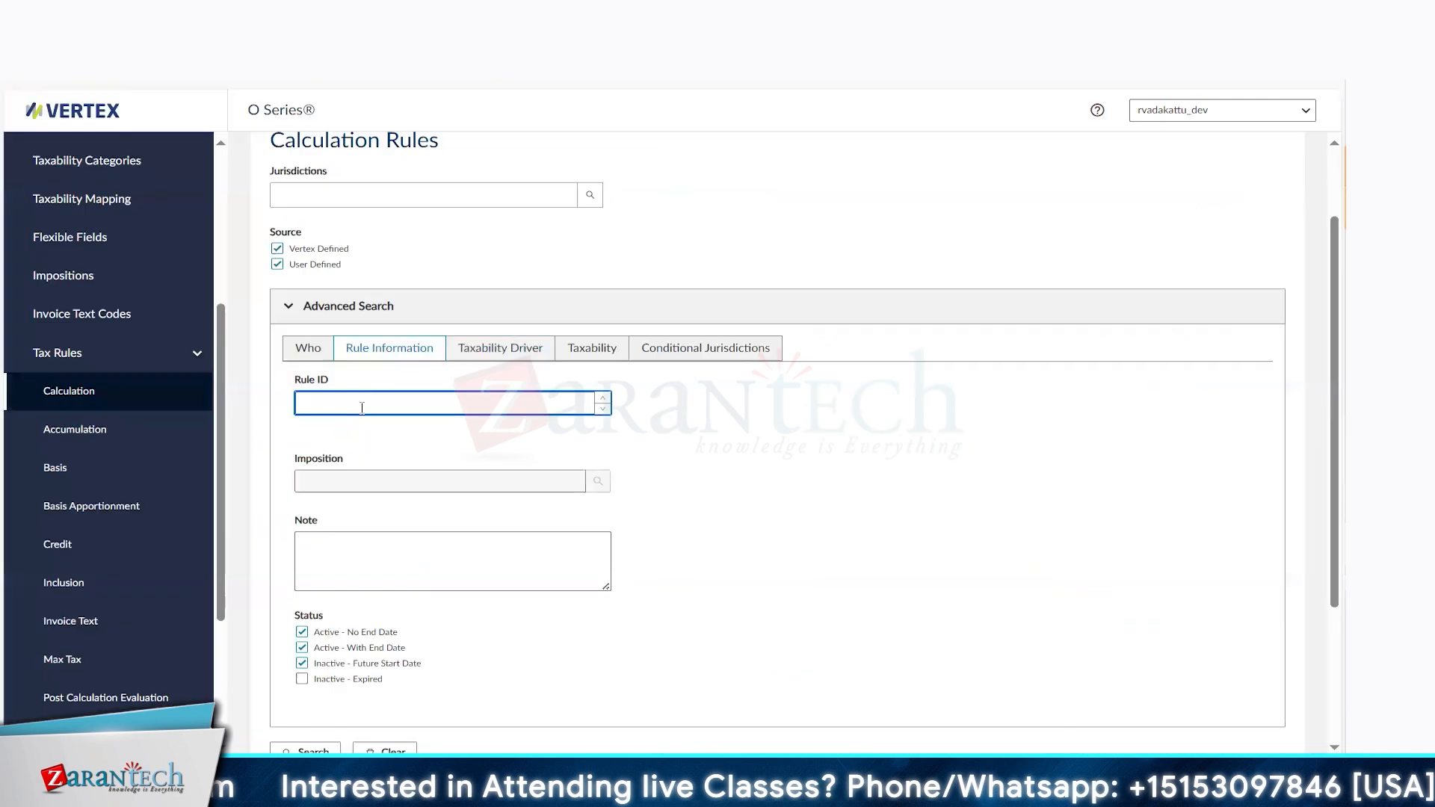
{"action": "type", "text": "3523"}
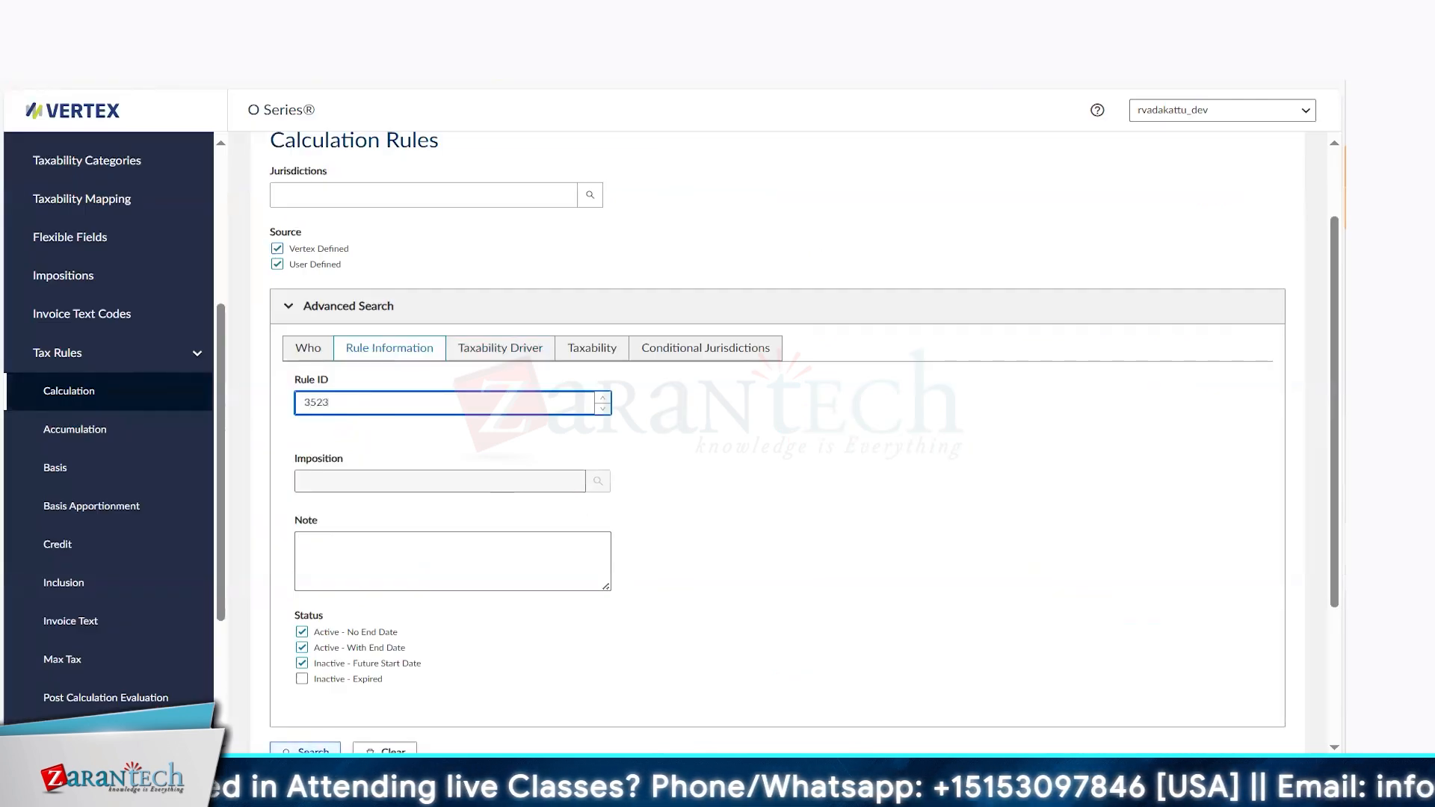
{"action": "key", "text": "Return"}
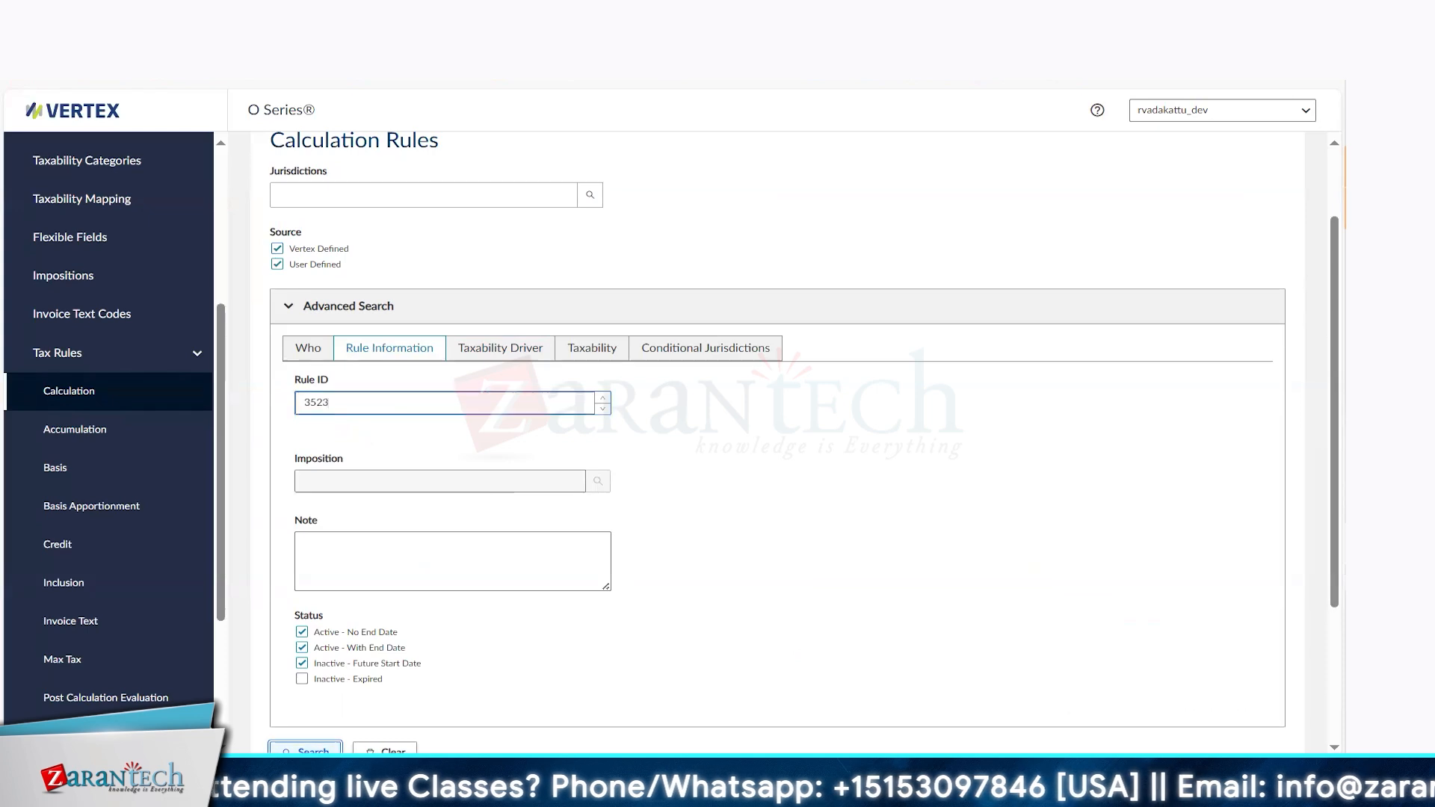
{"action": "left_click_drag", "start_coordinate": [1334, 497], "coordinate": [1344, 627]}
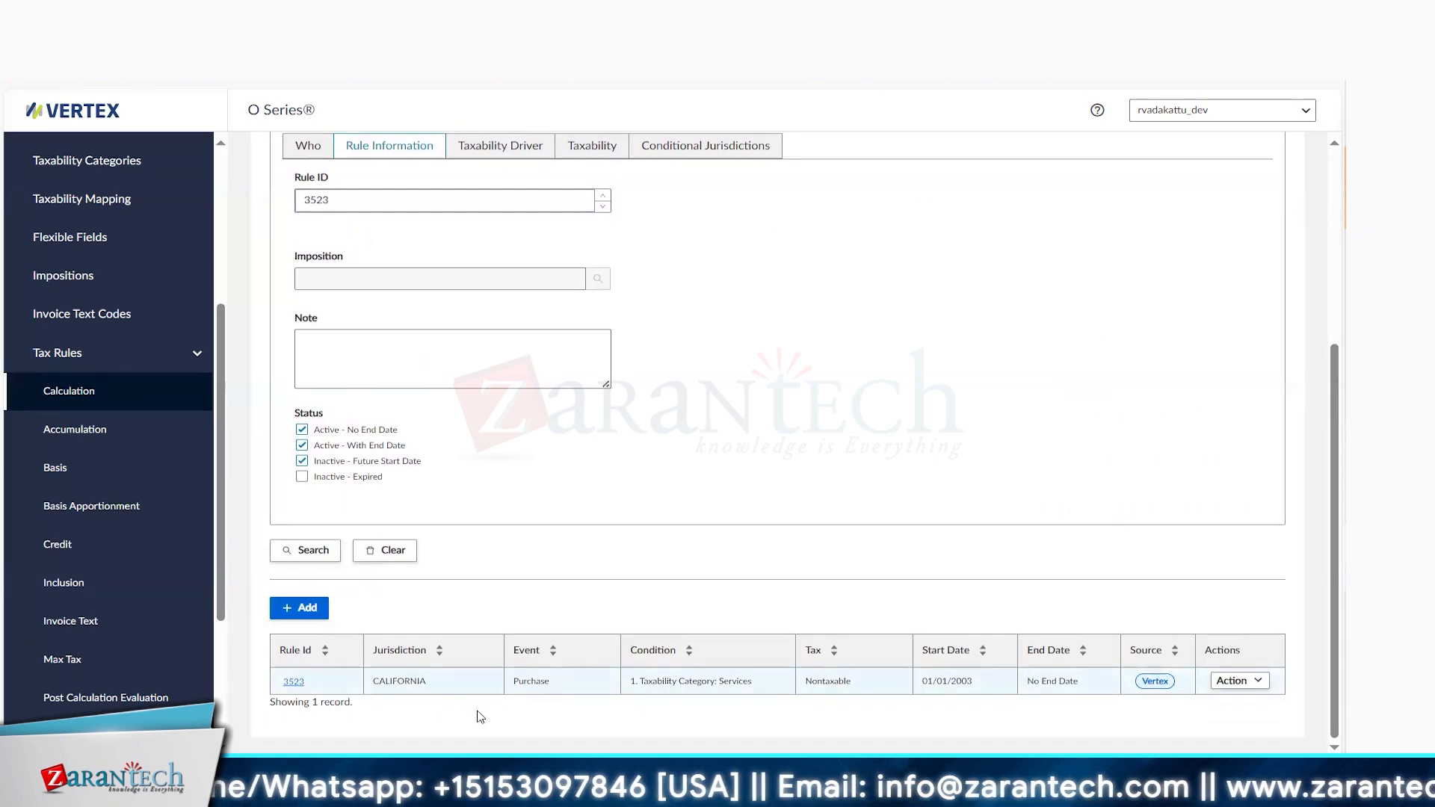
Open calculation rule 3523 and examine its summary, from jurisdiction and imposition down to taxability and reason code
{"action": "left_click", "coordinate": [292, 683]}
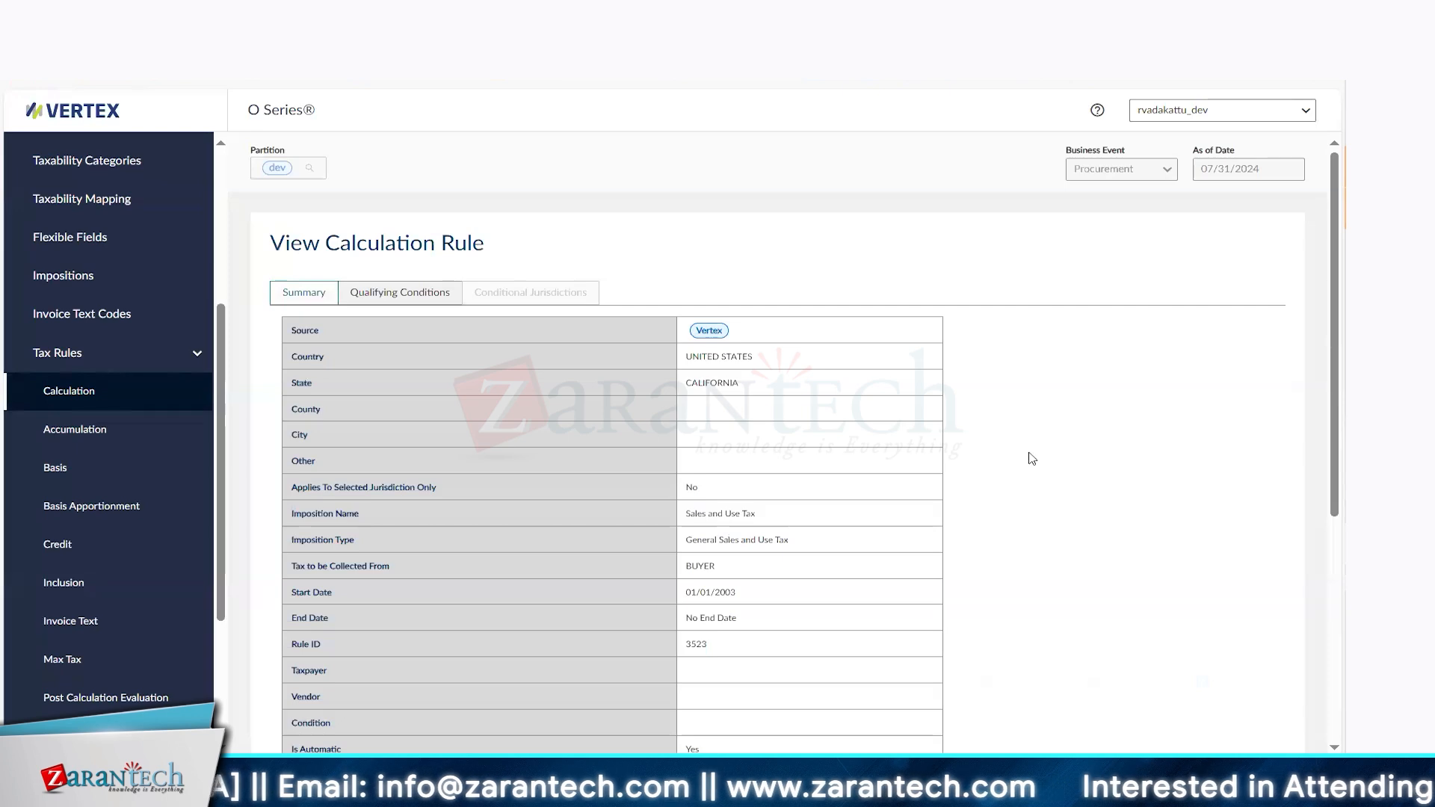
{"action": "scroll", "coordinate": [1031, 458], "scroll_direction": "down", "scroll_amount": 3}
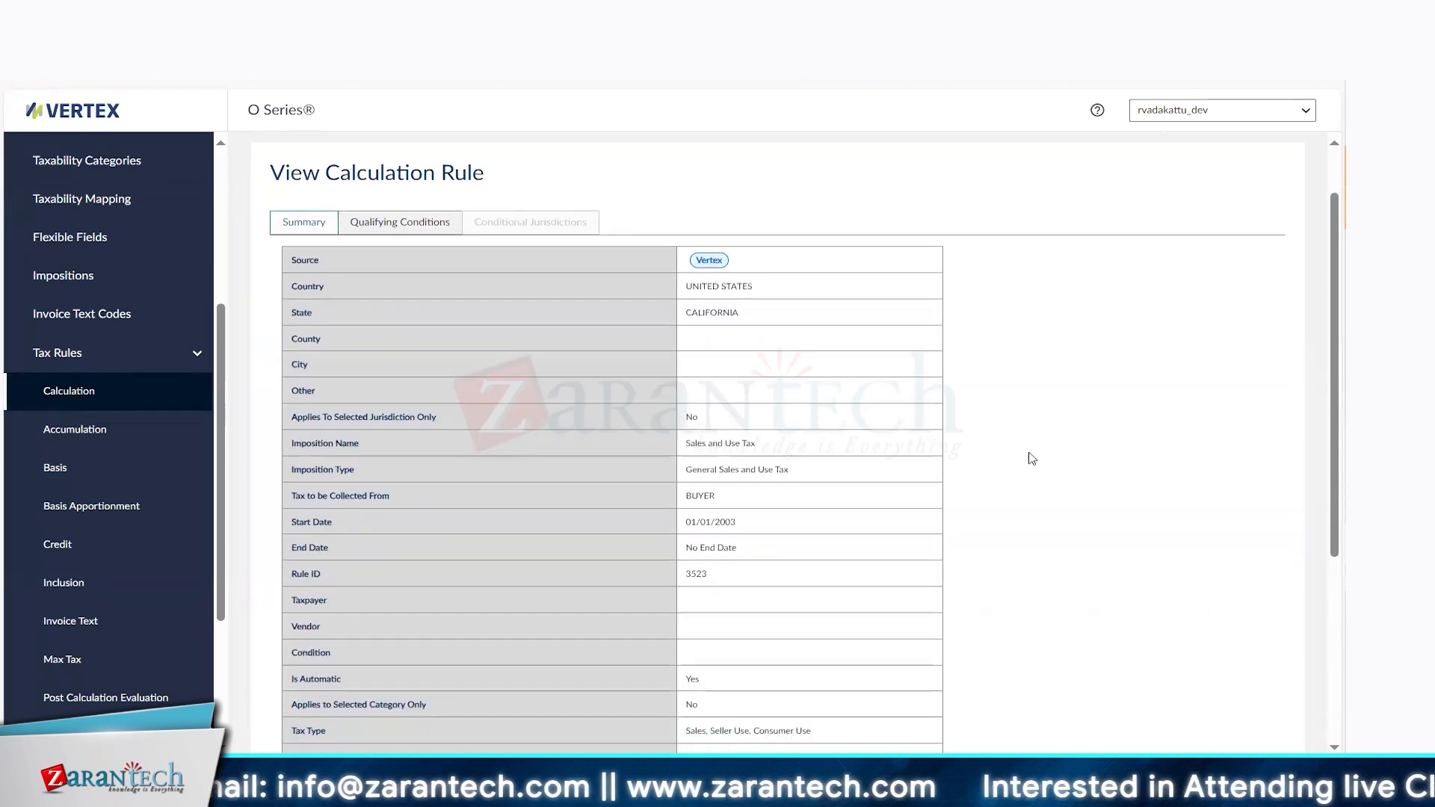
{"action": "scroll", "coordinate": [1031, 458], "scroll_direction": "up", "scroll_amount": 2}
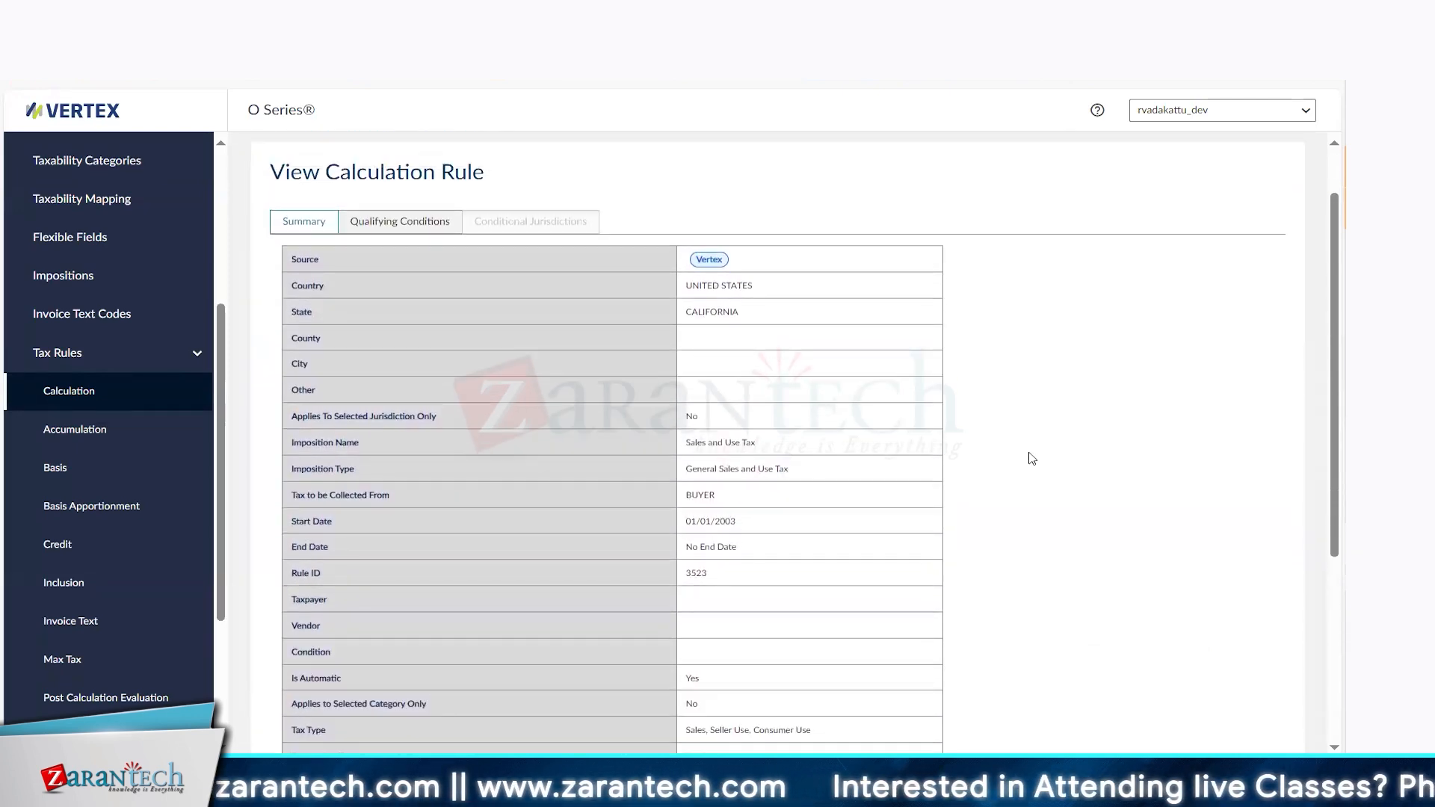
{"action": "left_click", "coordinate": [301, 223]}
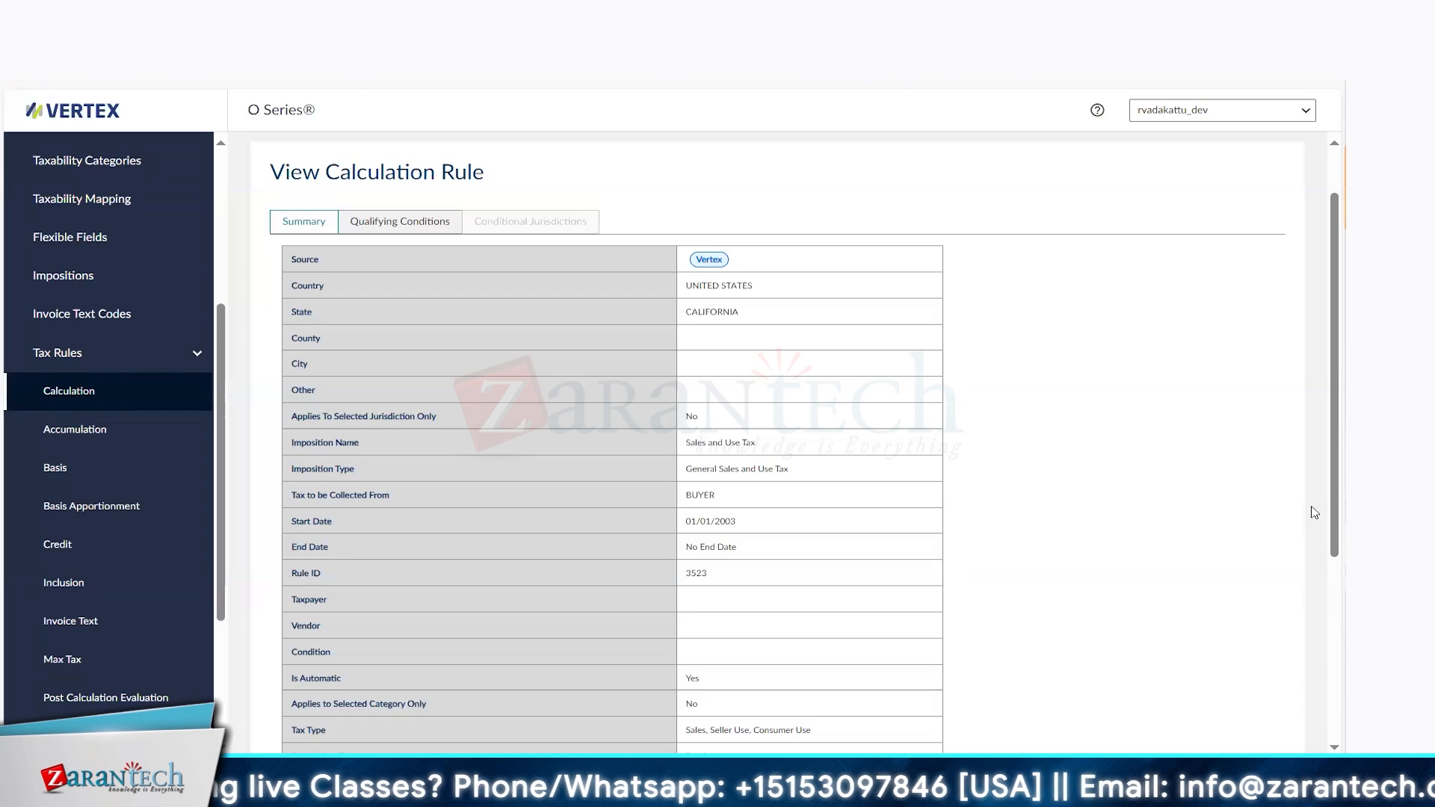
{"action": "scroll", "coordinate": [1337, 550], "scroll_direction": "down", "scroll_amount": 4}
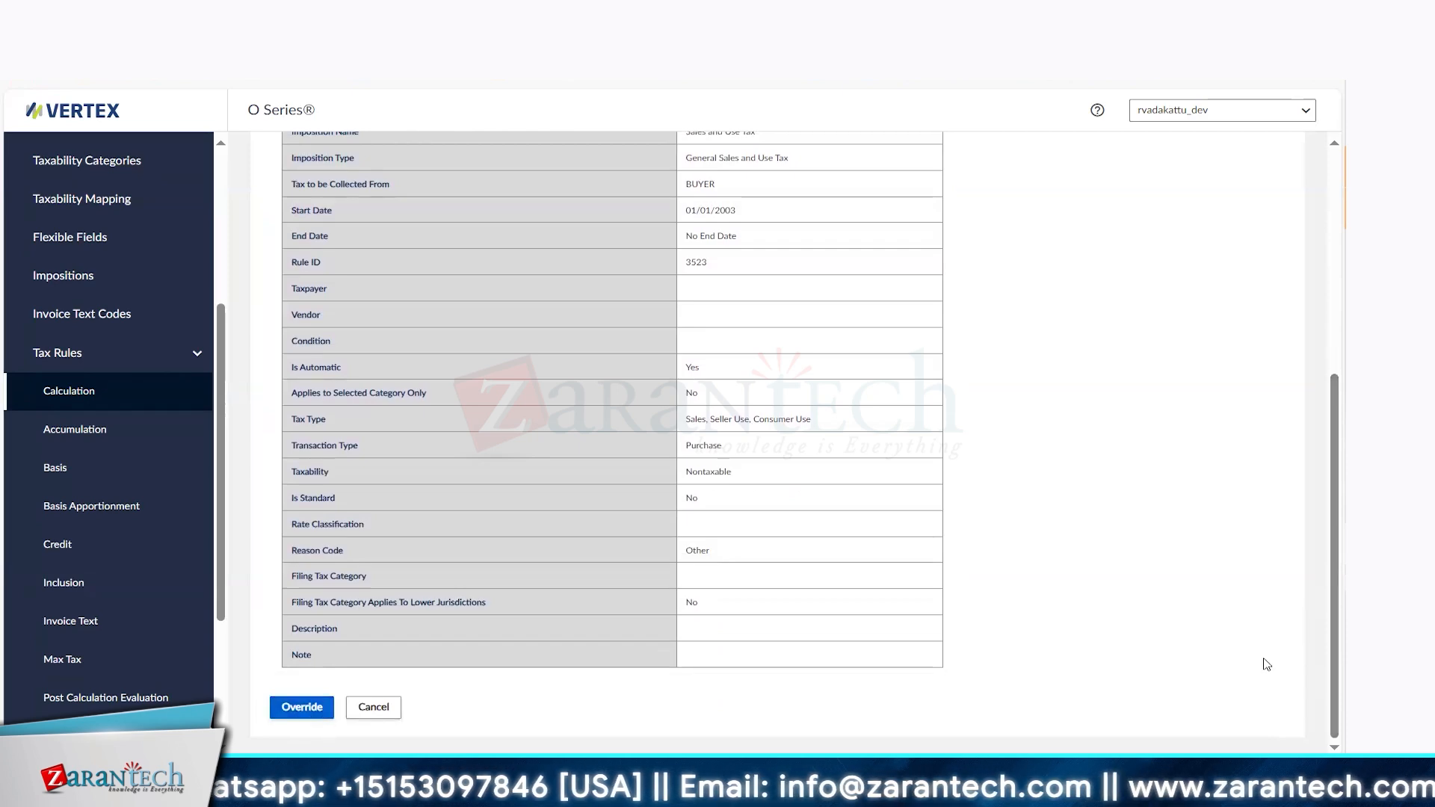
Compare the summary of calculation rule 3523 with the California state TaxRuleId in the SIC log's XML response in SAP
{"action": "scroll", "coordinate": [1330, 589], "scroll_direction": "up", "scroll_amount": 2}
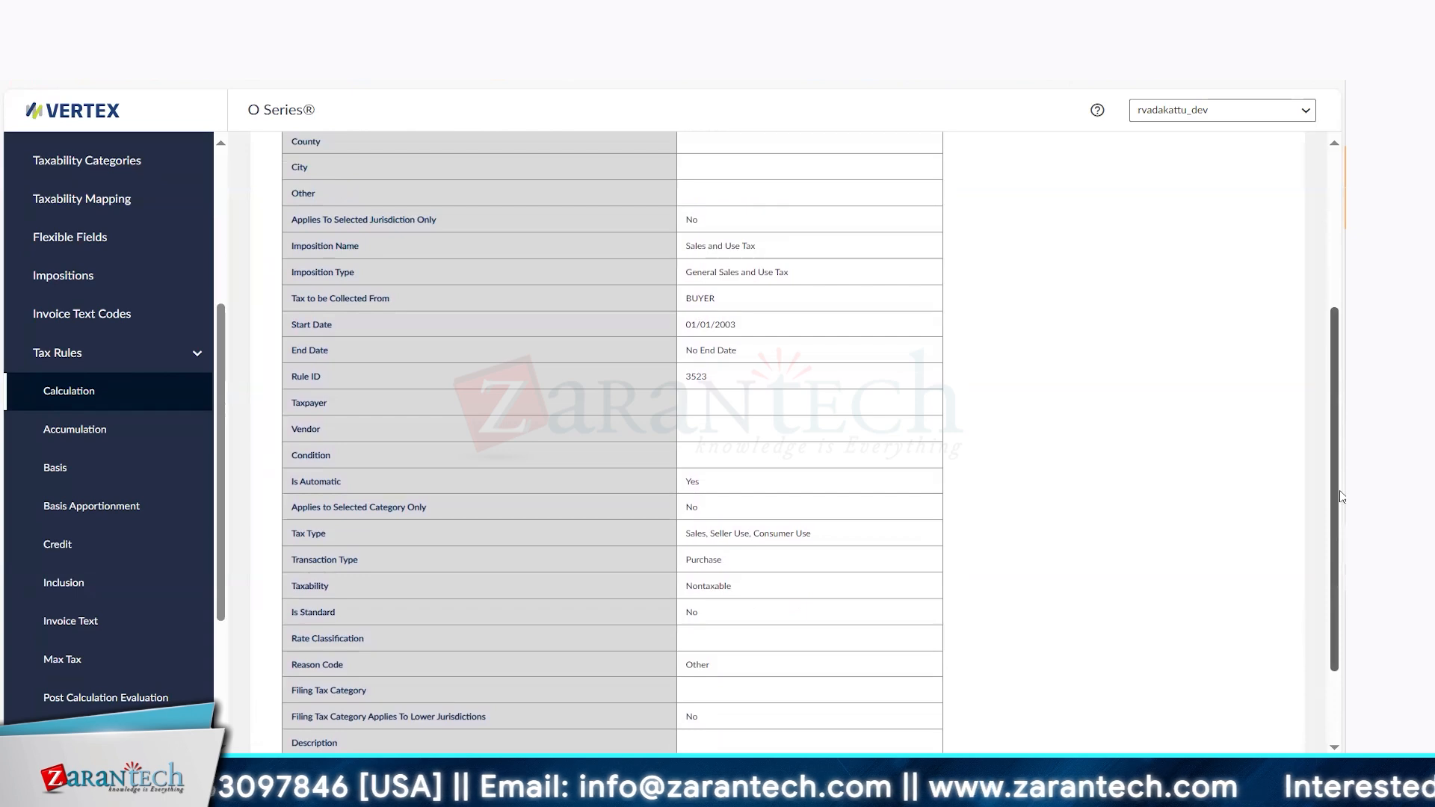
{"action": "scroll", "coordinate": [1341, 497], "scroll_direction": "up", "scroll_amount": 2}
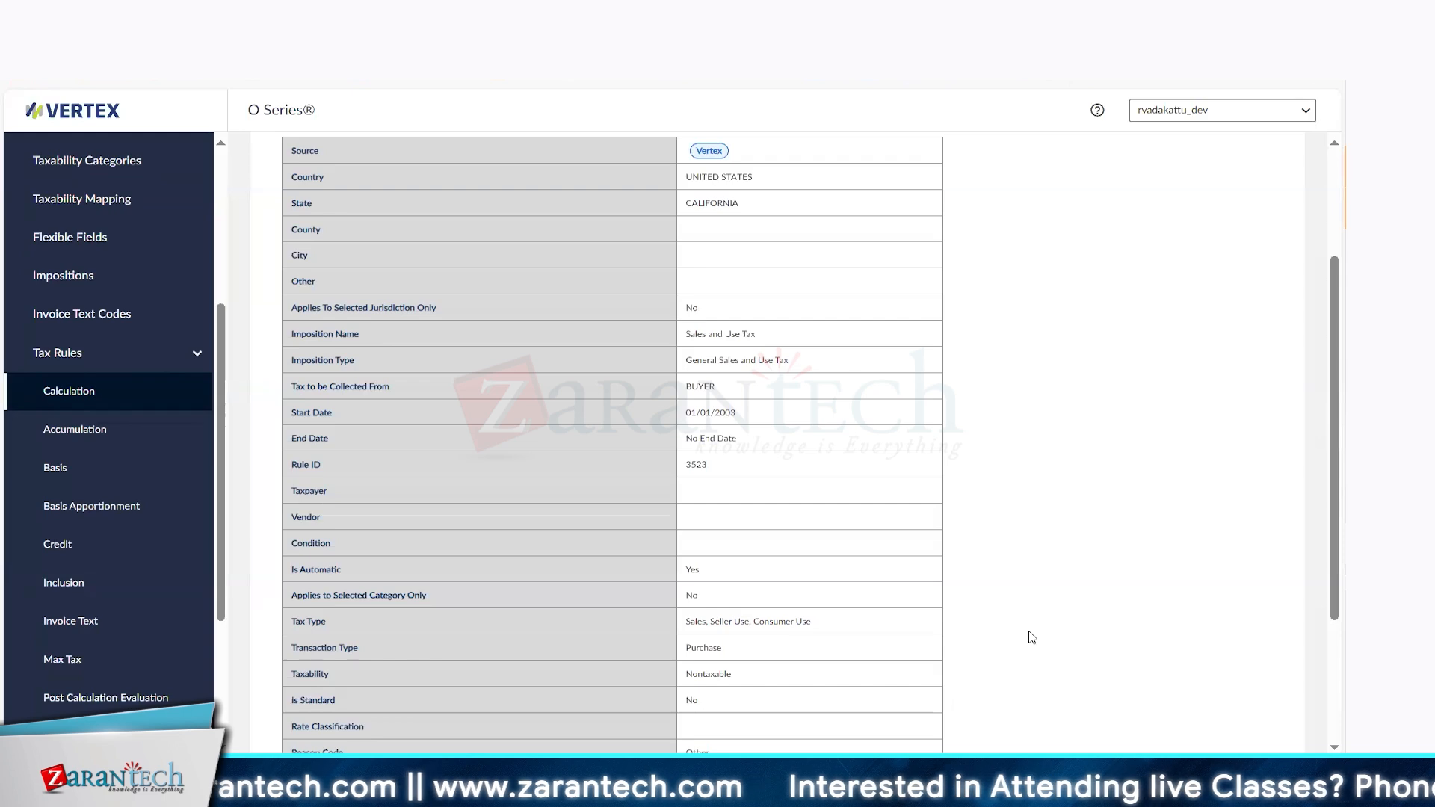
{"action": "key", "text": "alt+Tab"}
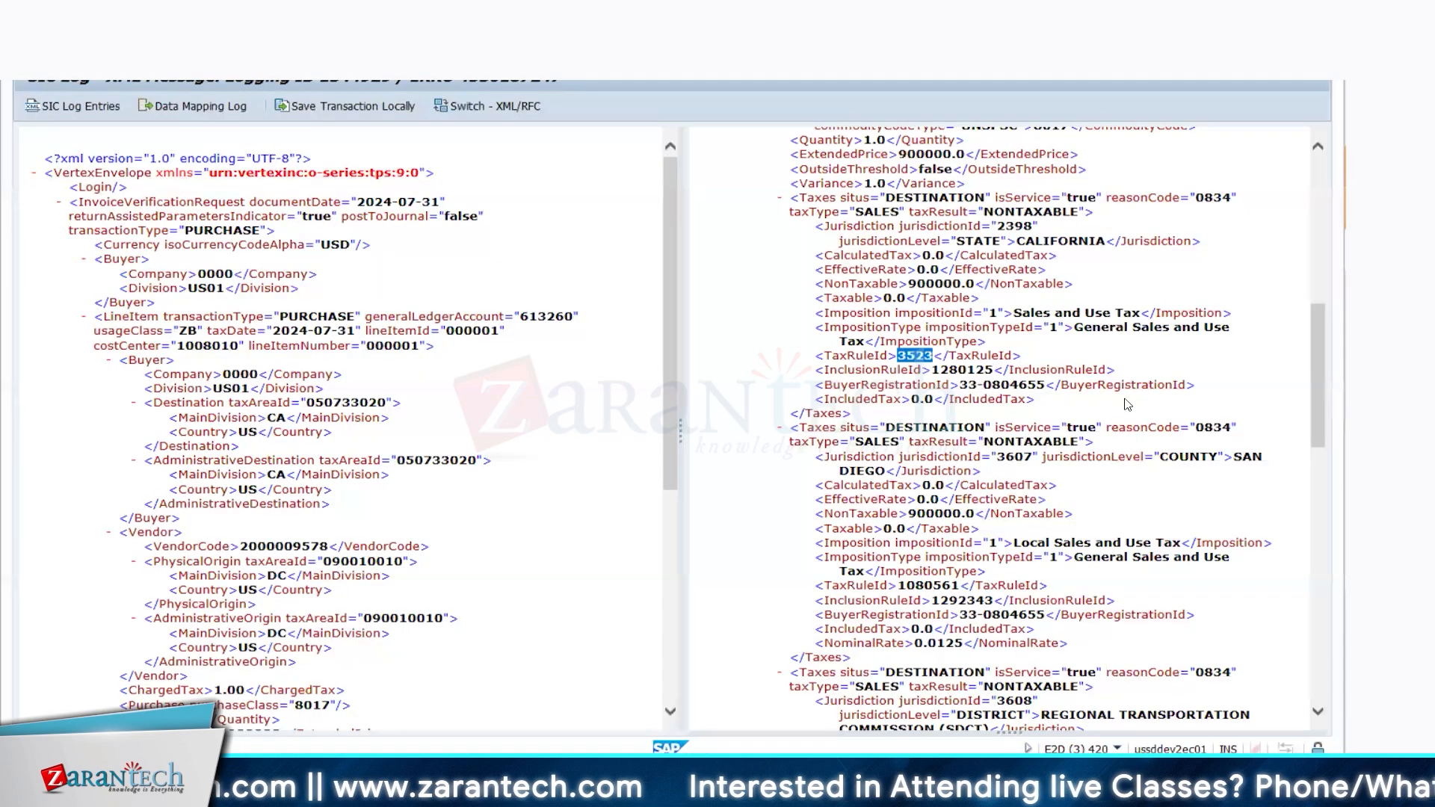
{"action": "left_click", "coordinate": [1247, 269]}
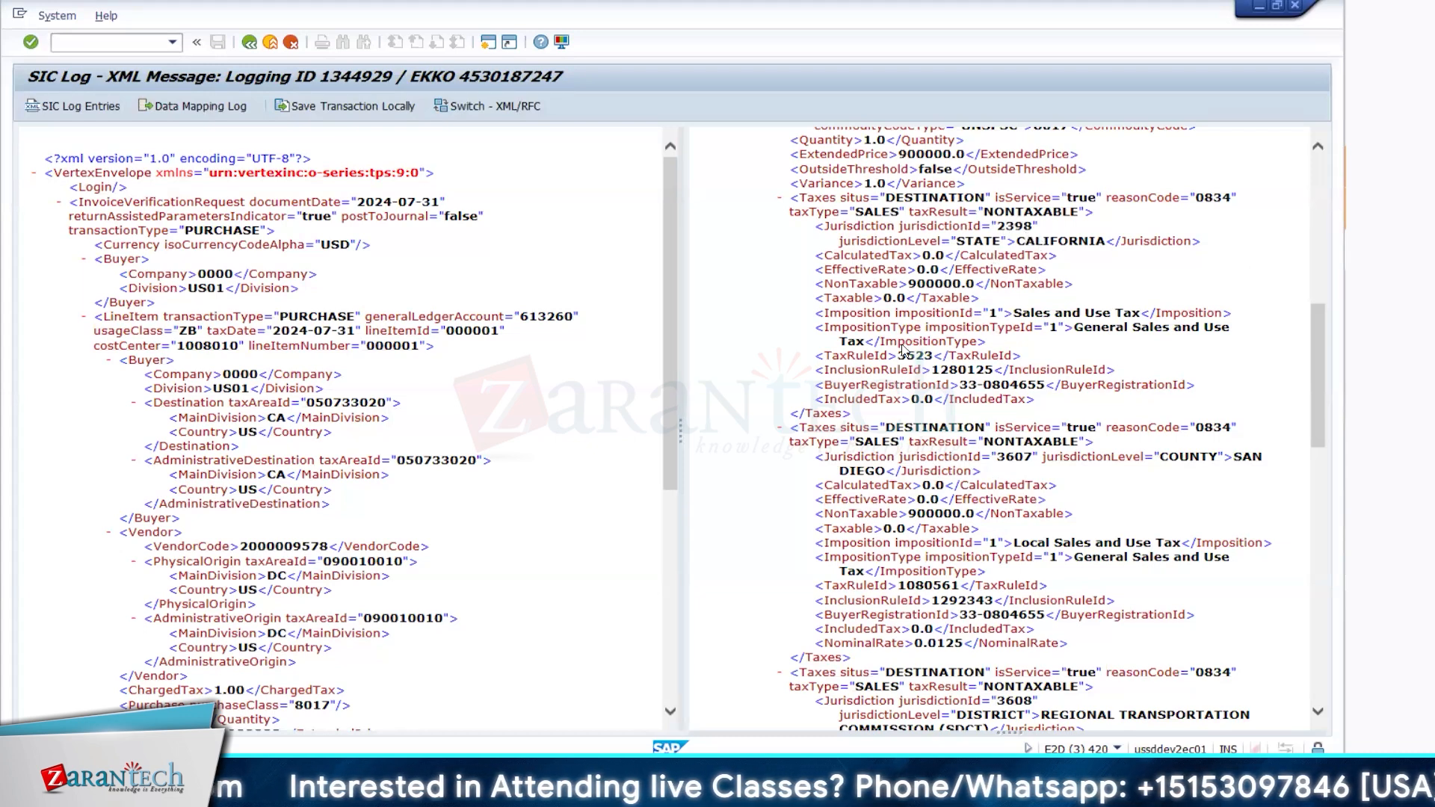
{"action": "left_click_drag", "start_coordinate": [932, 357], "coordinate": [891, 360]}
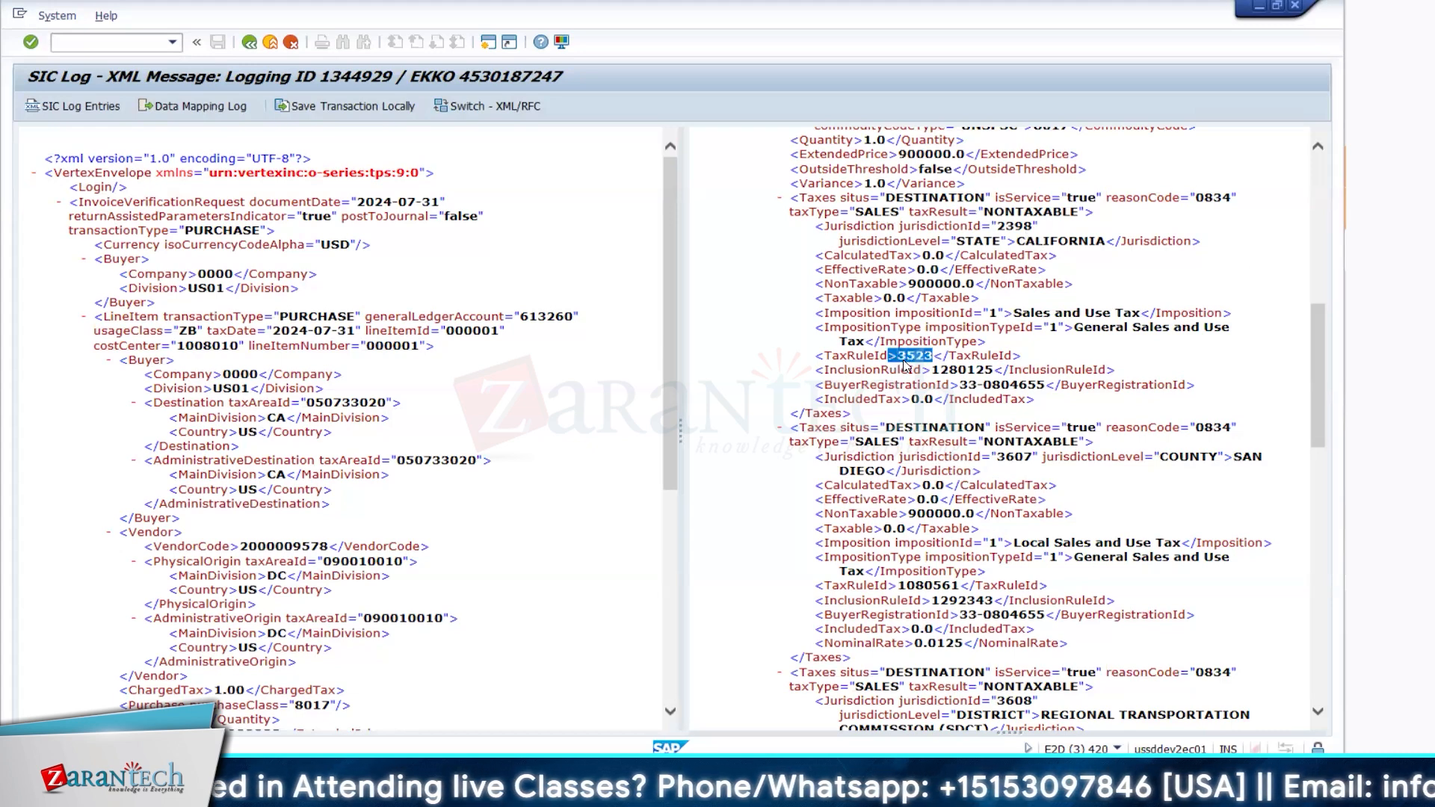
{"action": "double_click", "coordinate": [905, 360]}
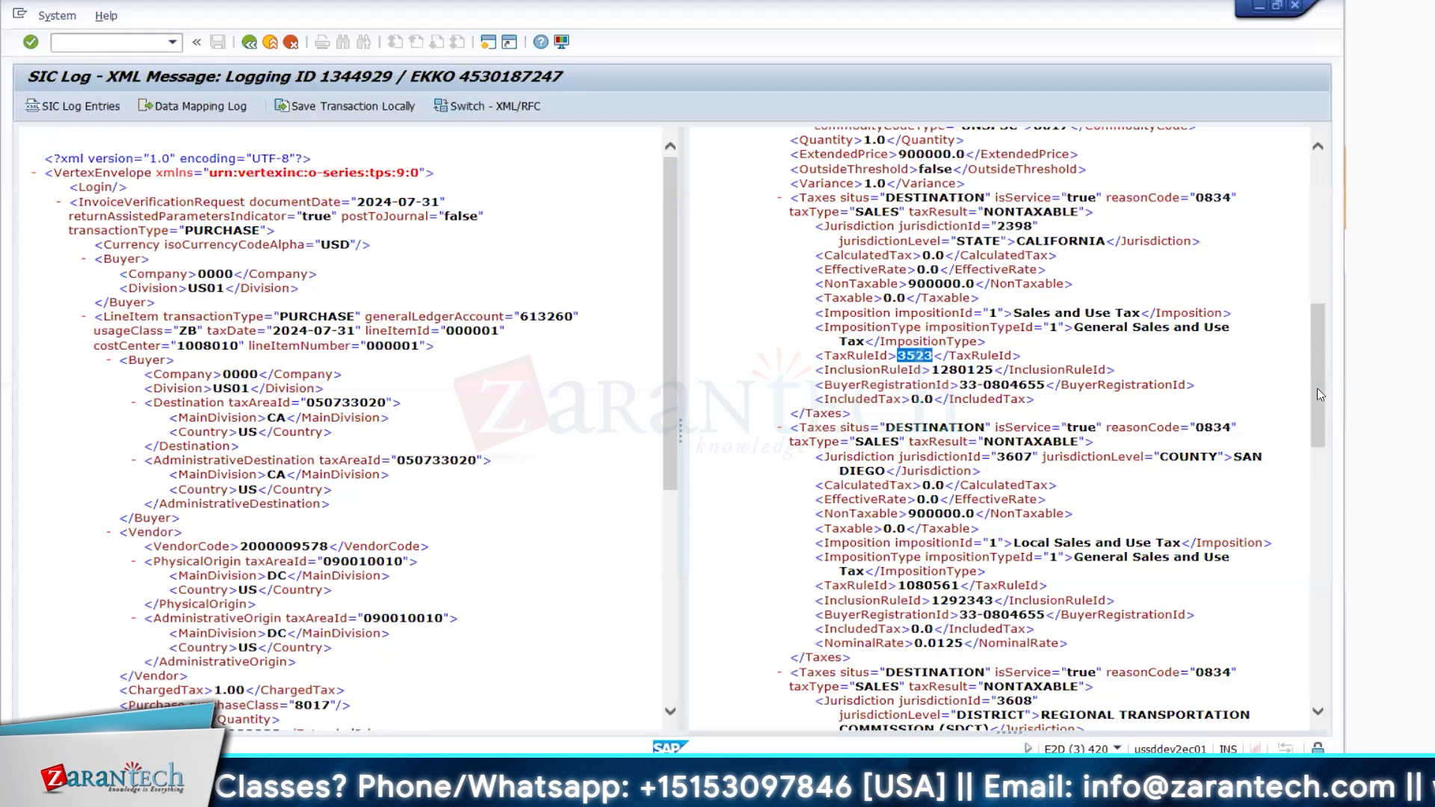
{"action": "left_click_drag", "start_coordinate": [1317, 387], "coordinate": [1325, 370]}
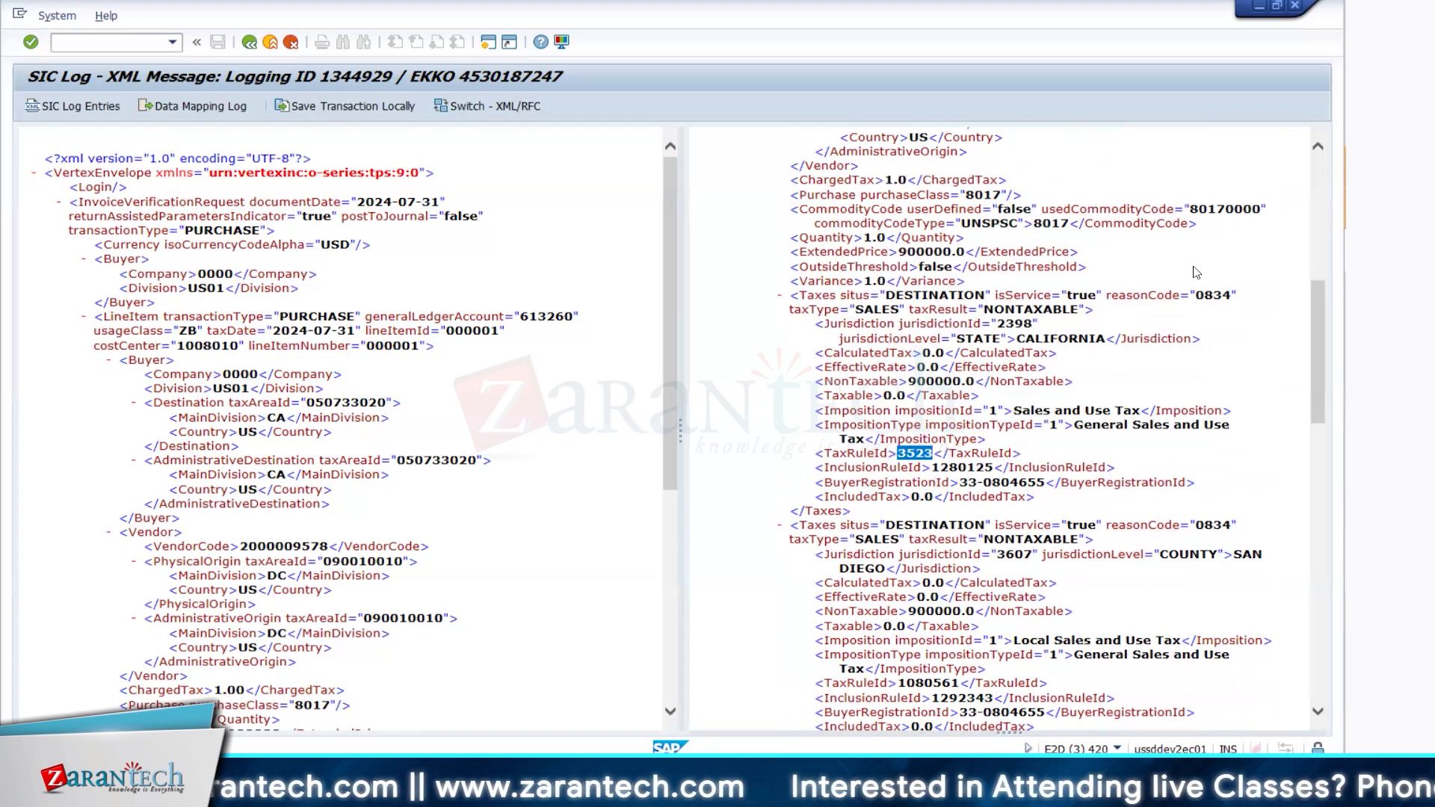
Switch back to Vertex O Series and open the Taxability Mapping search with its advanced criteria expanded
{"action": "key", "text": "alt+Tab"}
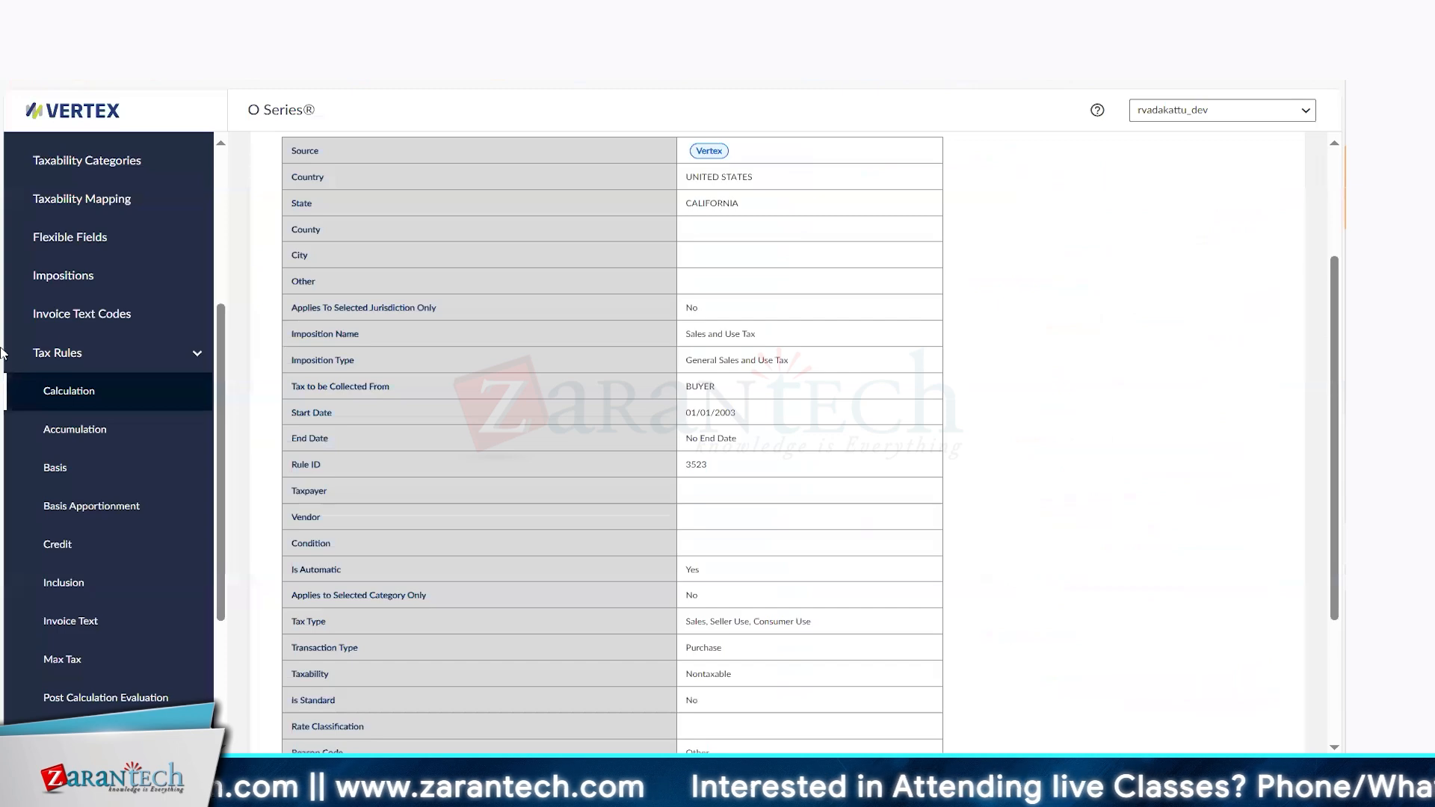
{"action": "scroll", "coordinate": [233, 269], "scroll_direction": "up", "scroll_amount": 3}
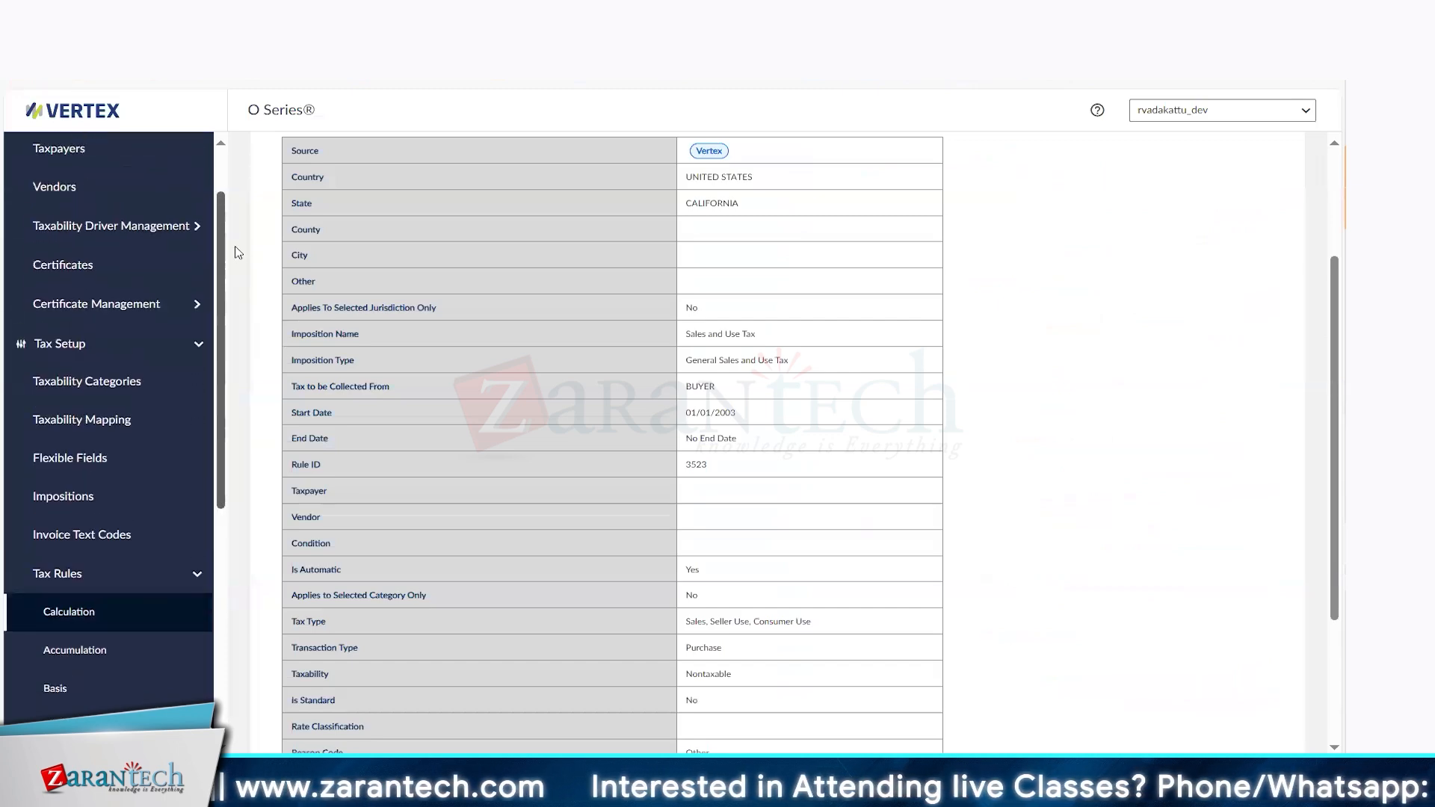
{"action": "key", "text": "alt+Tab"}
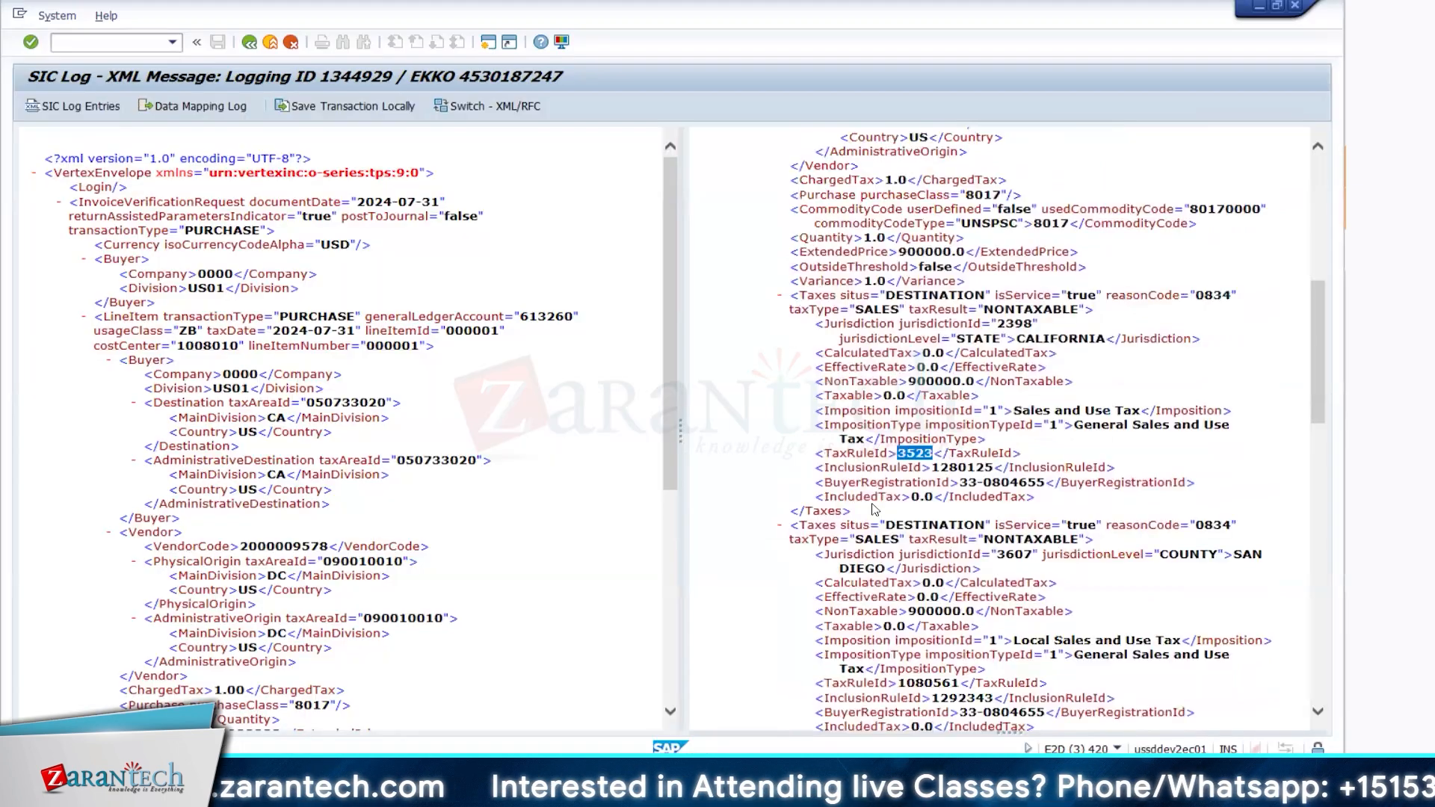
{"action": "key", "text": "alt+Tab"}
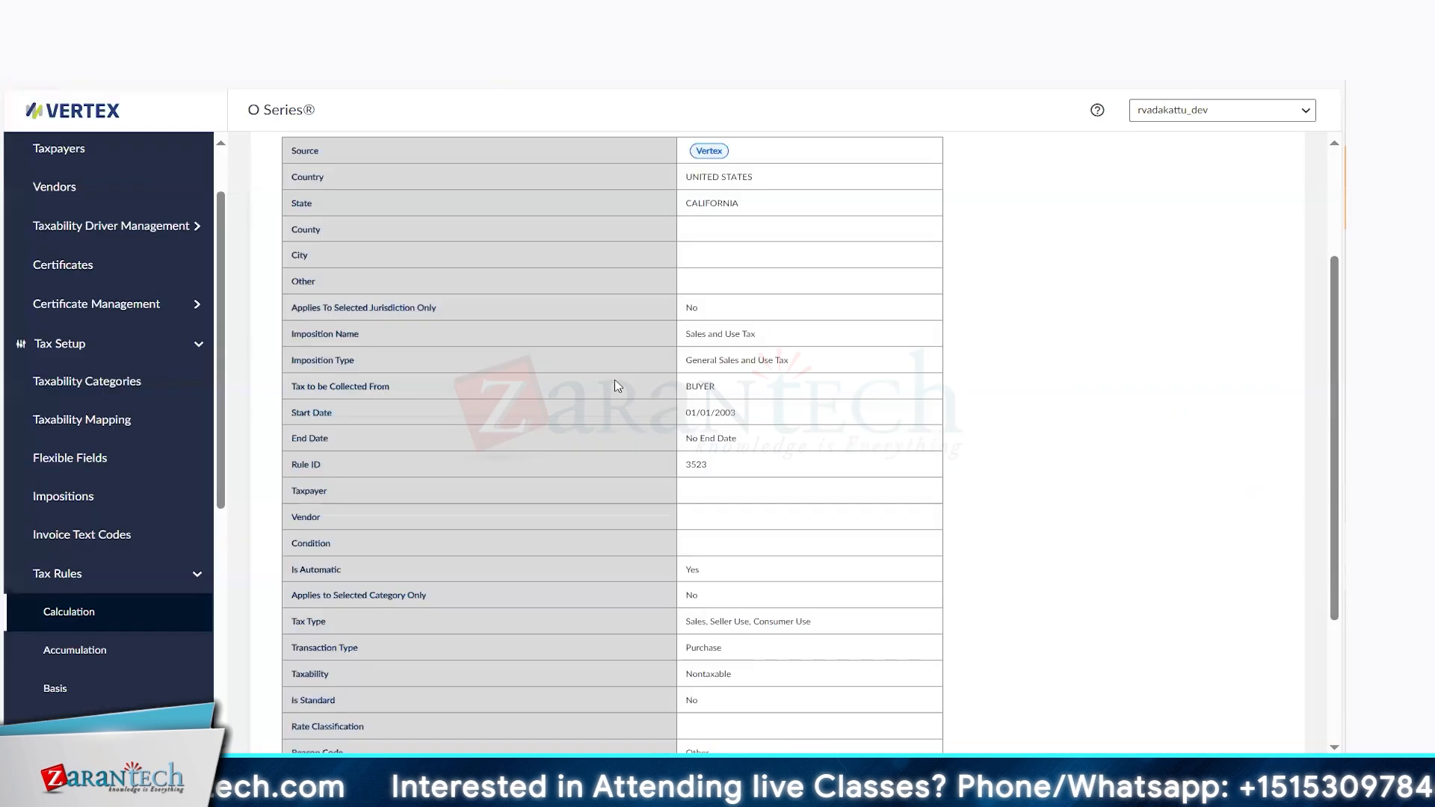
{"action": "scroll", "coordinate": [217, 411], "scroll_direction": "up", "scroll_amount": 1}
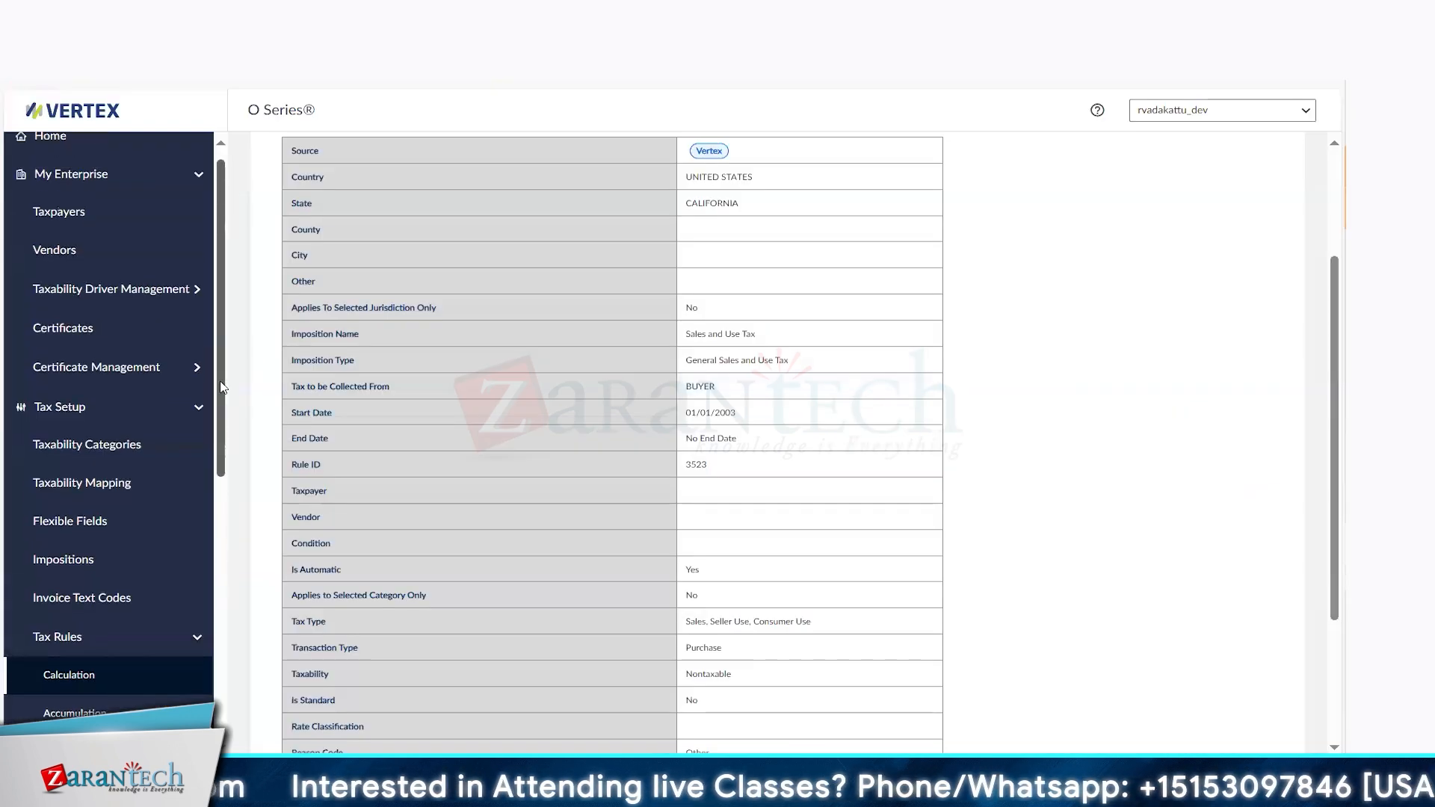
{"action": "left_click", "coordinate": [166, 290]}
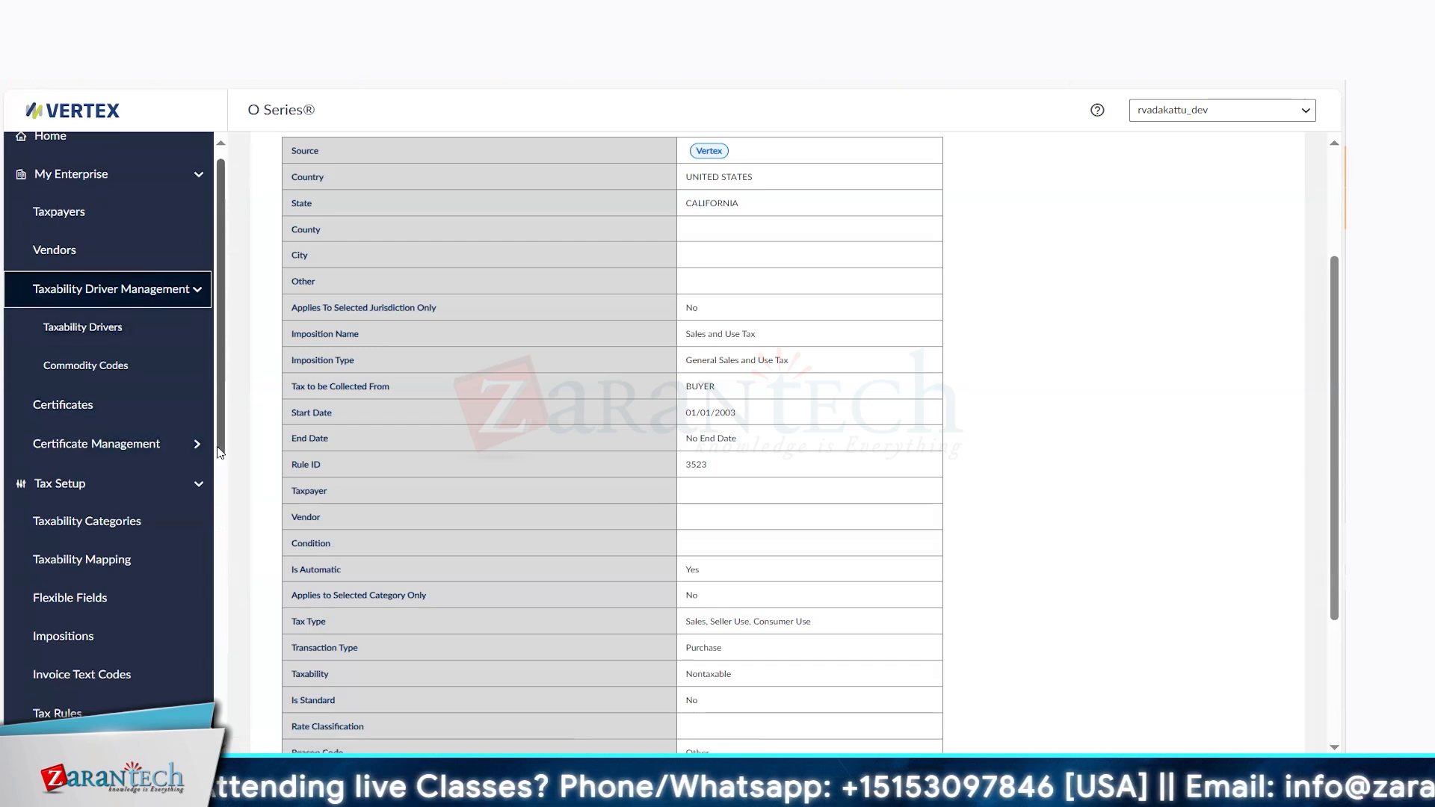
{"action": "left_click_drag", "start_coordinate": [217, 453], "coordinate": [111, 532]}
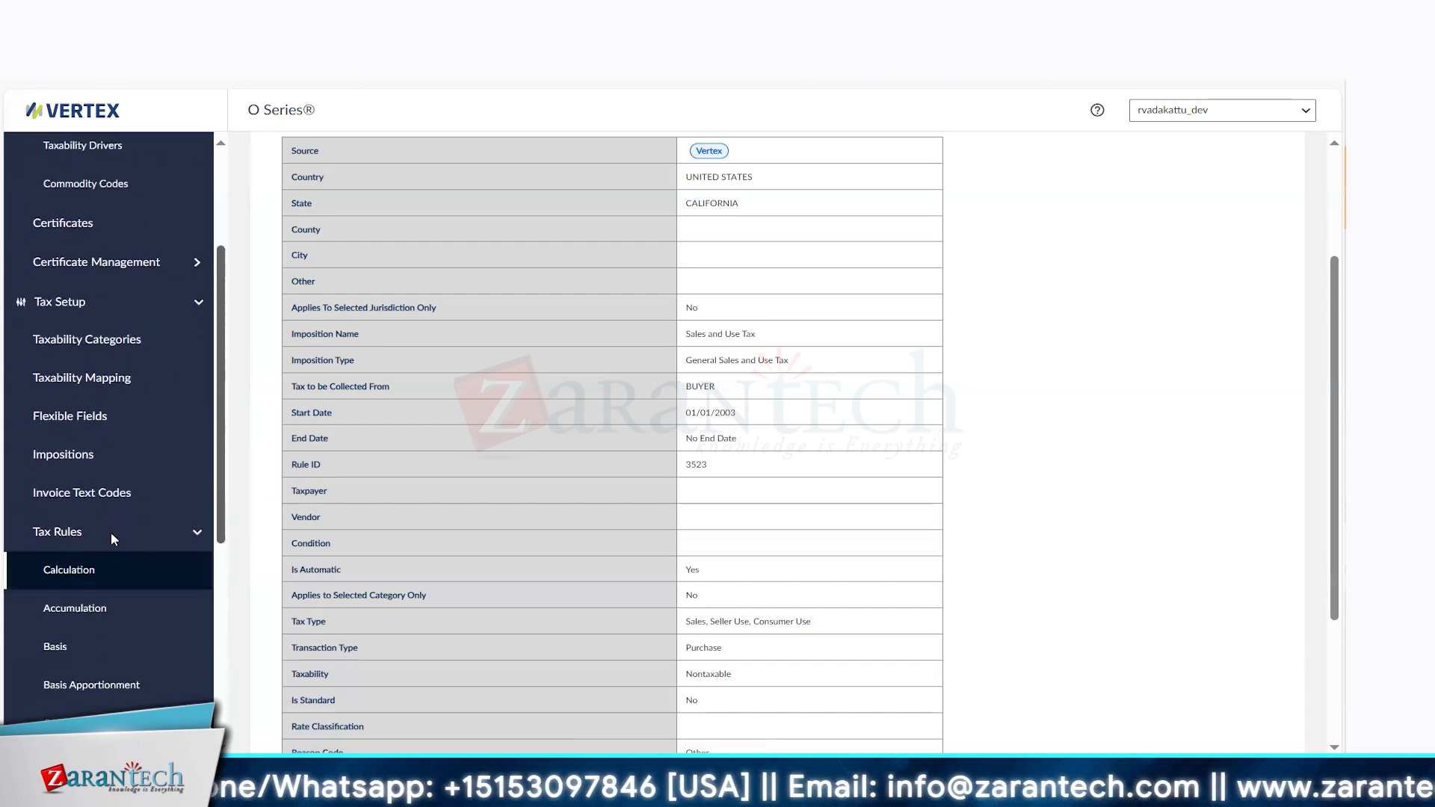
{"action": "left_click", "coordinate": [101, 387]}
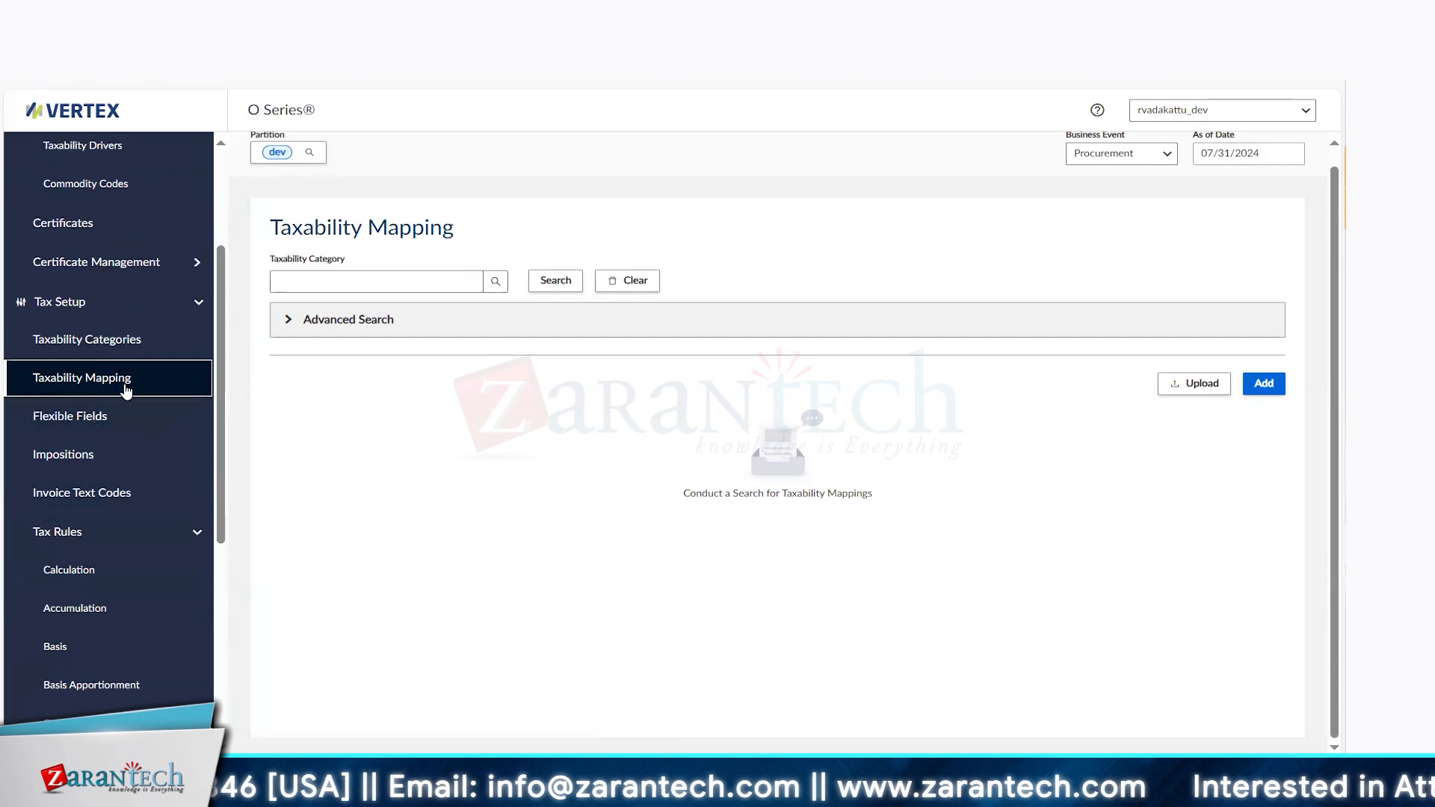
{"action": "left_click", "coordinate": [290, 320]}
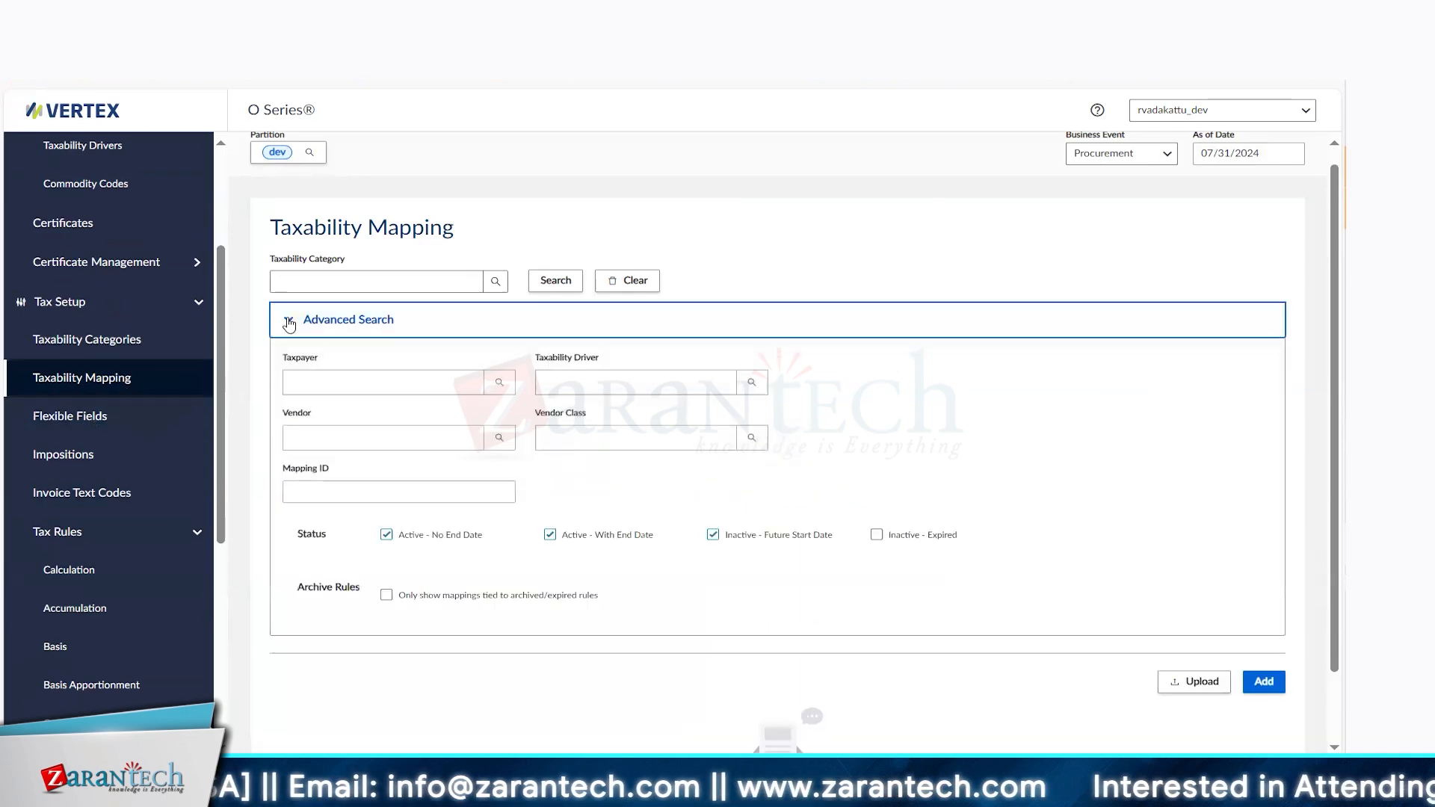
Set the taxability mapping search's taxpayer to Illumina, Inc. (US01) under Illumina Parent
{"action": "left_click", "coordinate": [503, 385]}
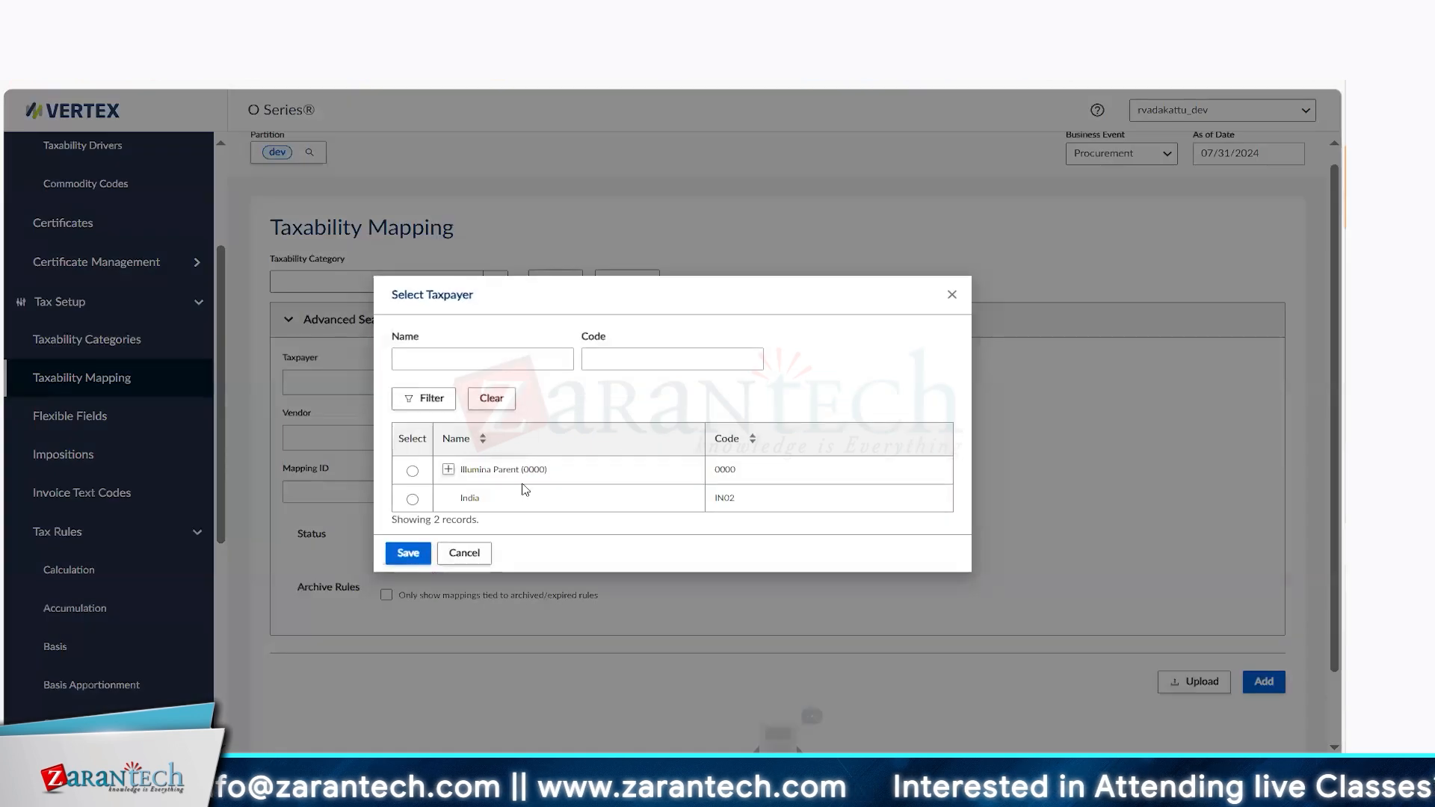
{"action": "left_click", "coordinate": [448, 470]}
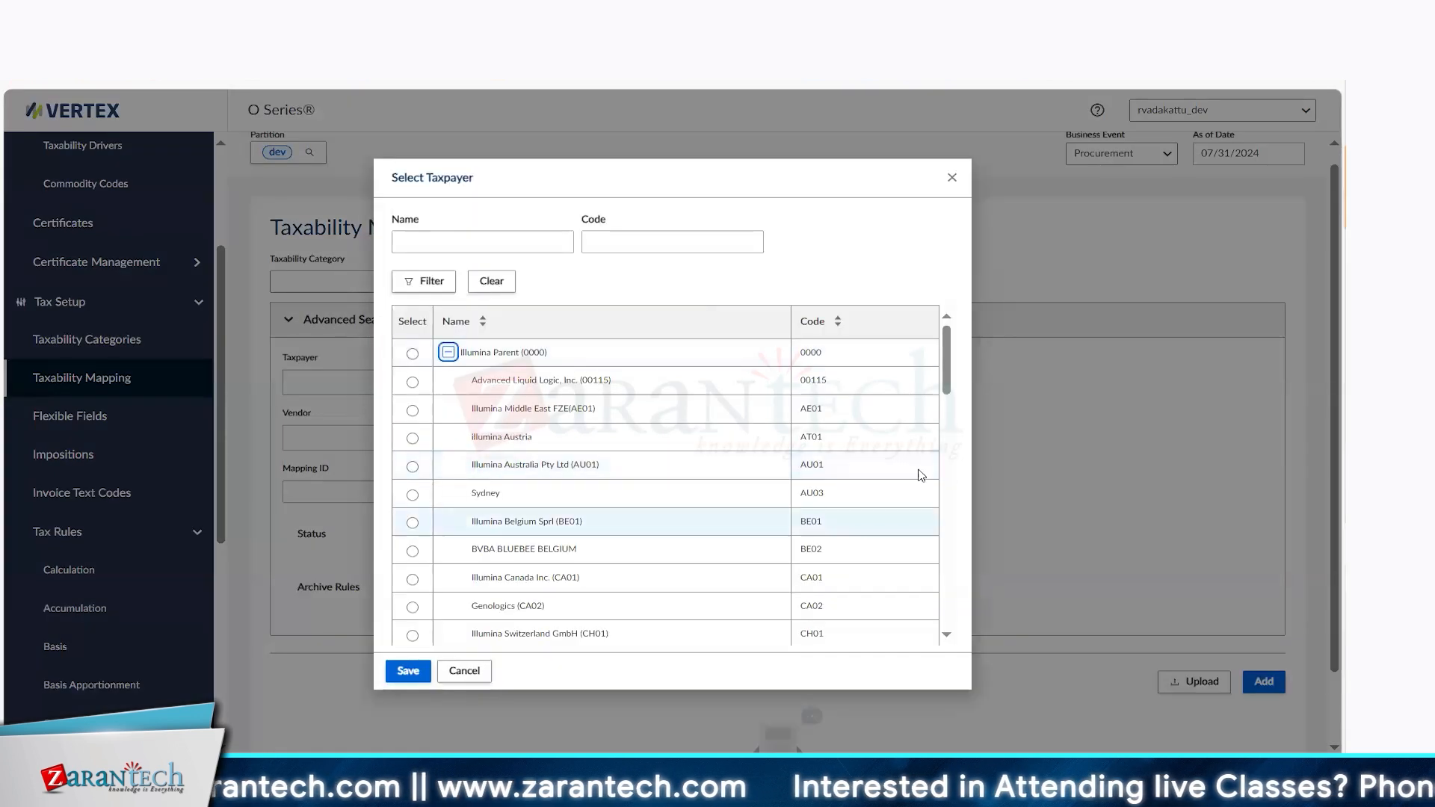
{"action": "left_click_drag", "start_coordinate": [947, 389], "coordinate": [975, 607]}
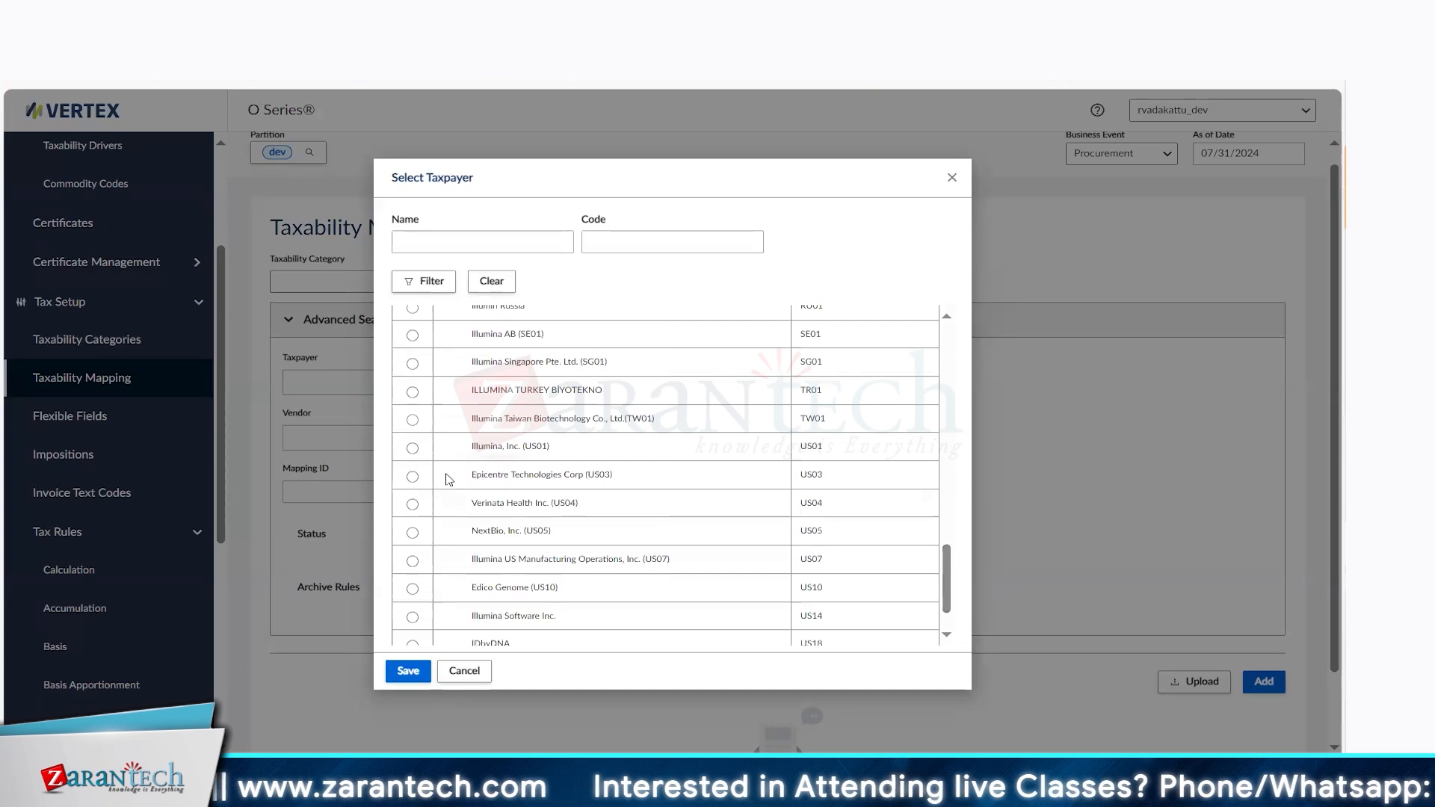
{"action": "left_click", "coordinate": [412, 448]}
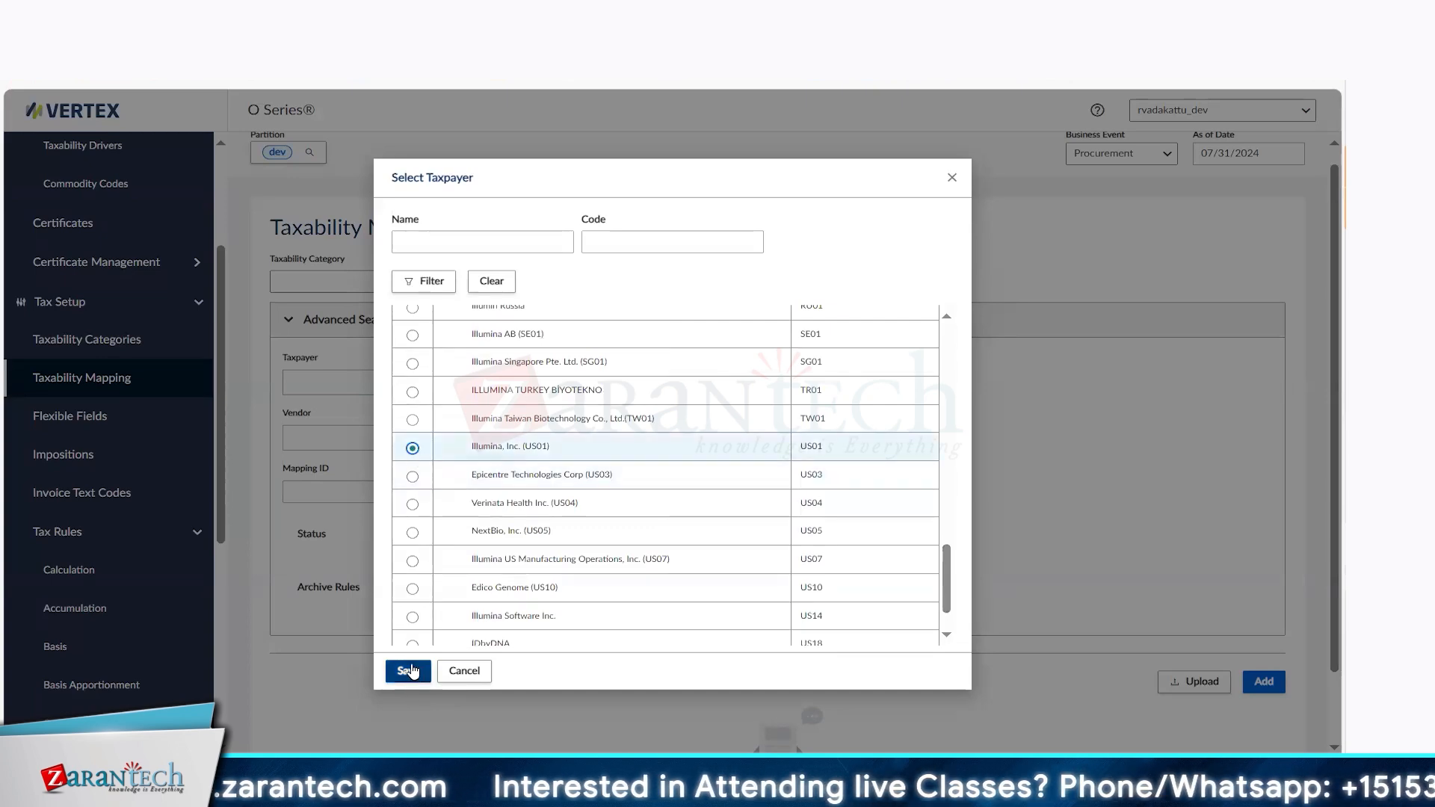
{"action": "left_click", "coordinate": [408, 670]}
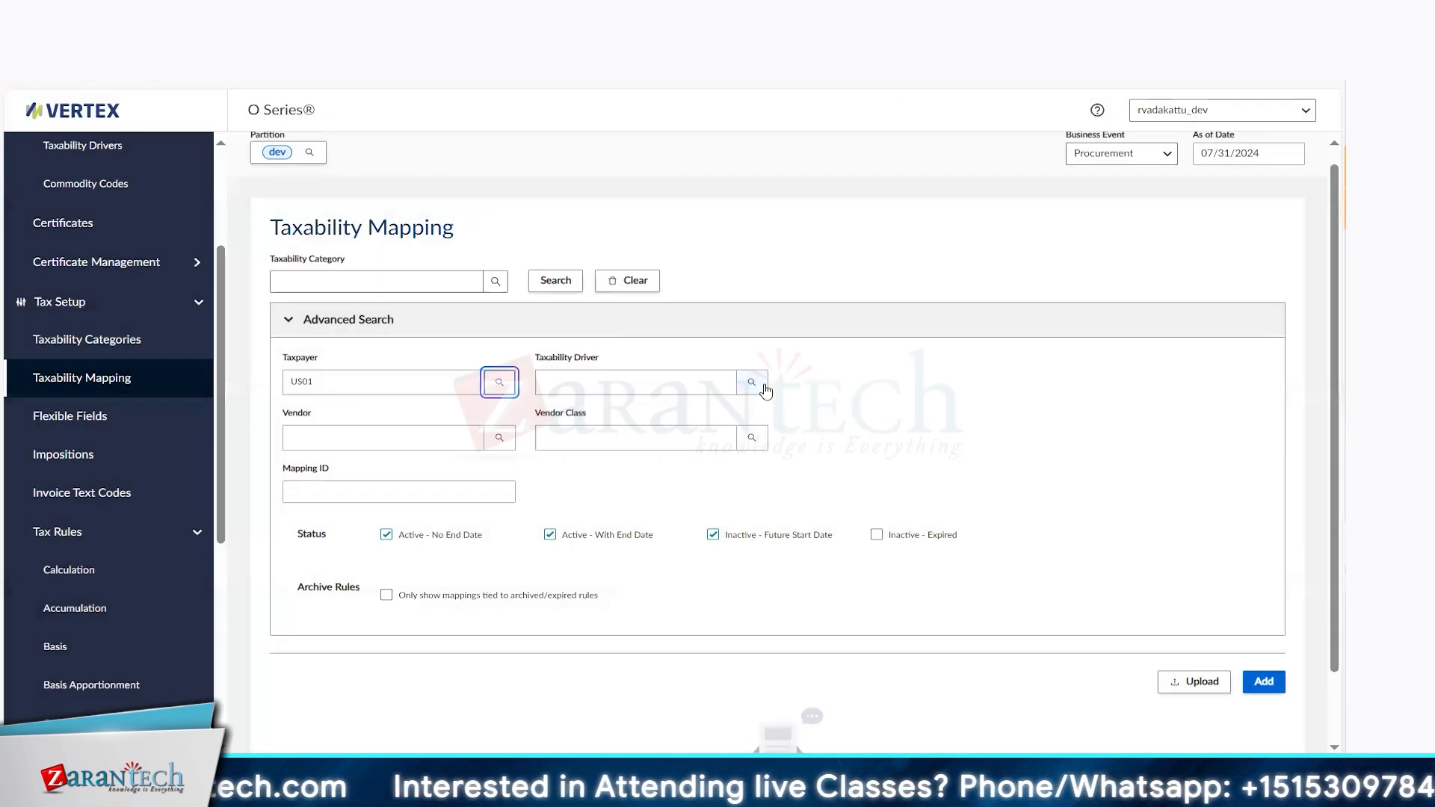
Set the taxability driver criterion to the Purchase Class driver 8710, MG_TEST
{"action": "left_click", "coordinate": [764, 386]}
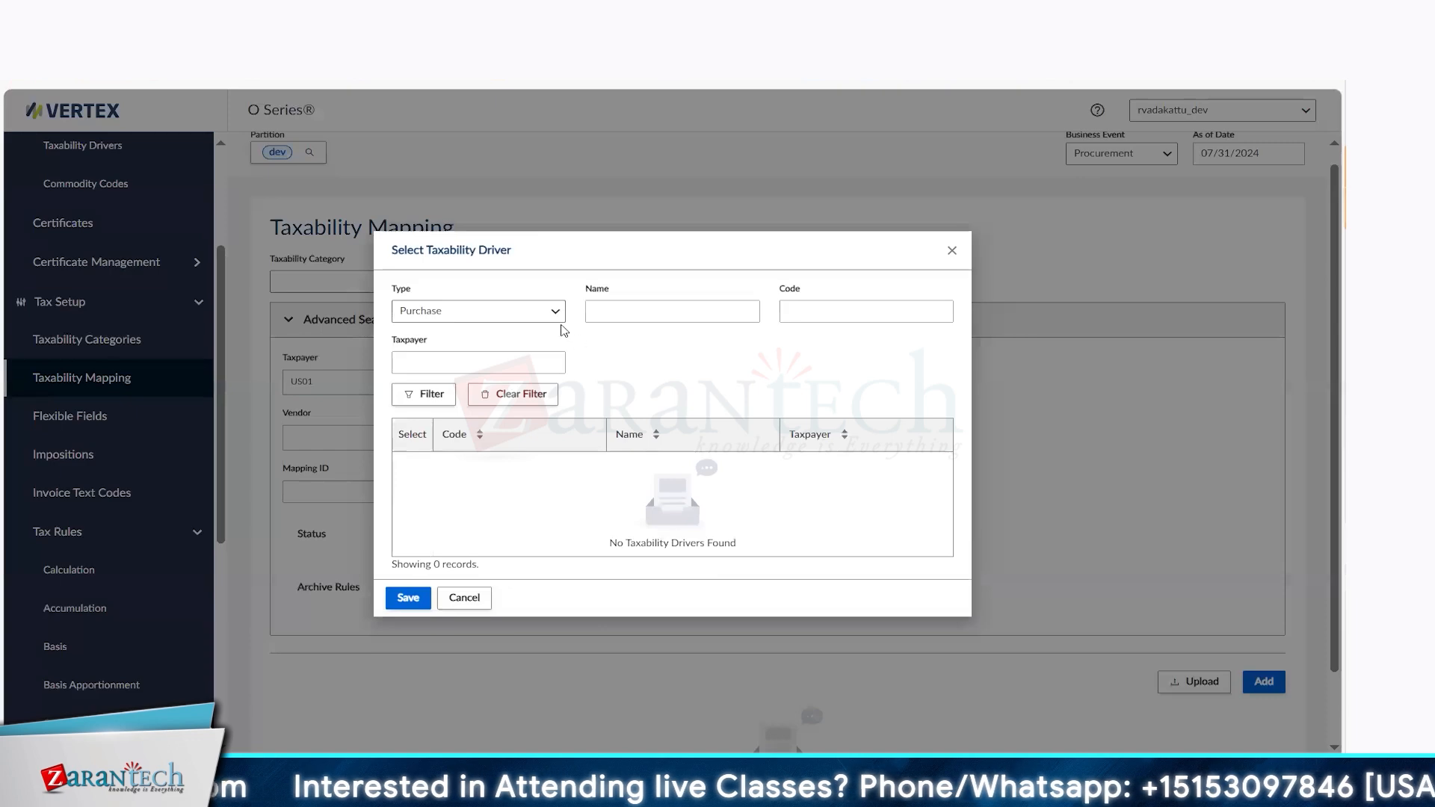
{"action": "left_click", "coordinate": [556, 312]}
{"action": "left_click", "coordinate": [506, 372]}
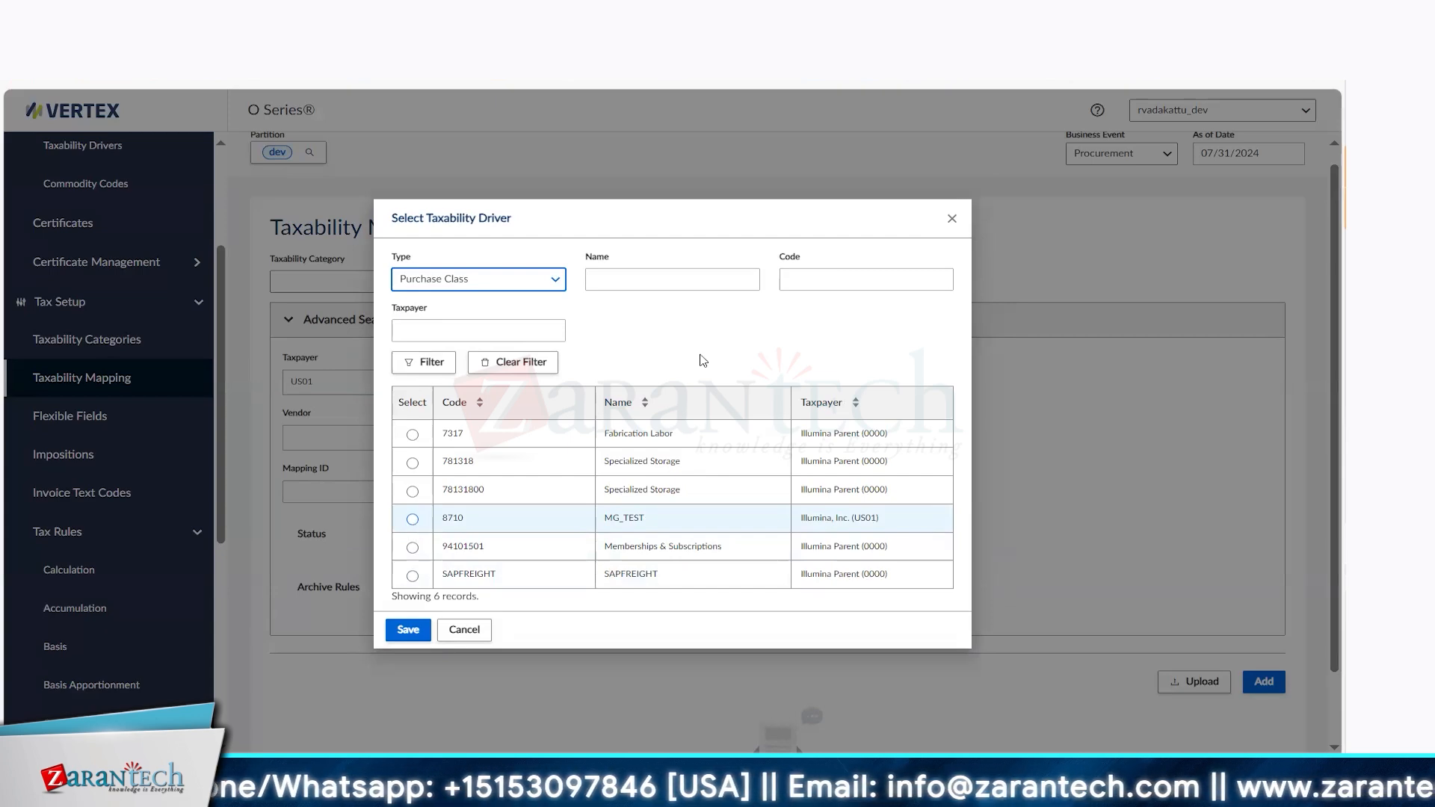
{"action": "left_click", "coordinate": [412, 519]}
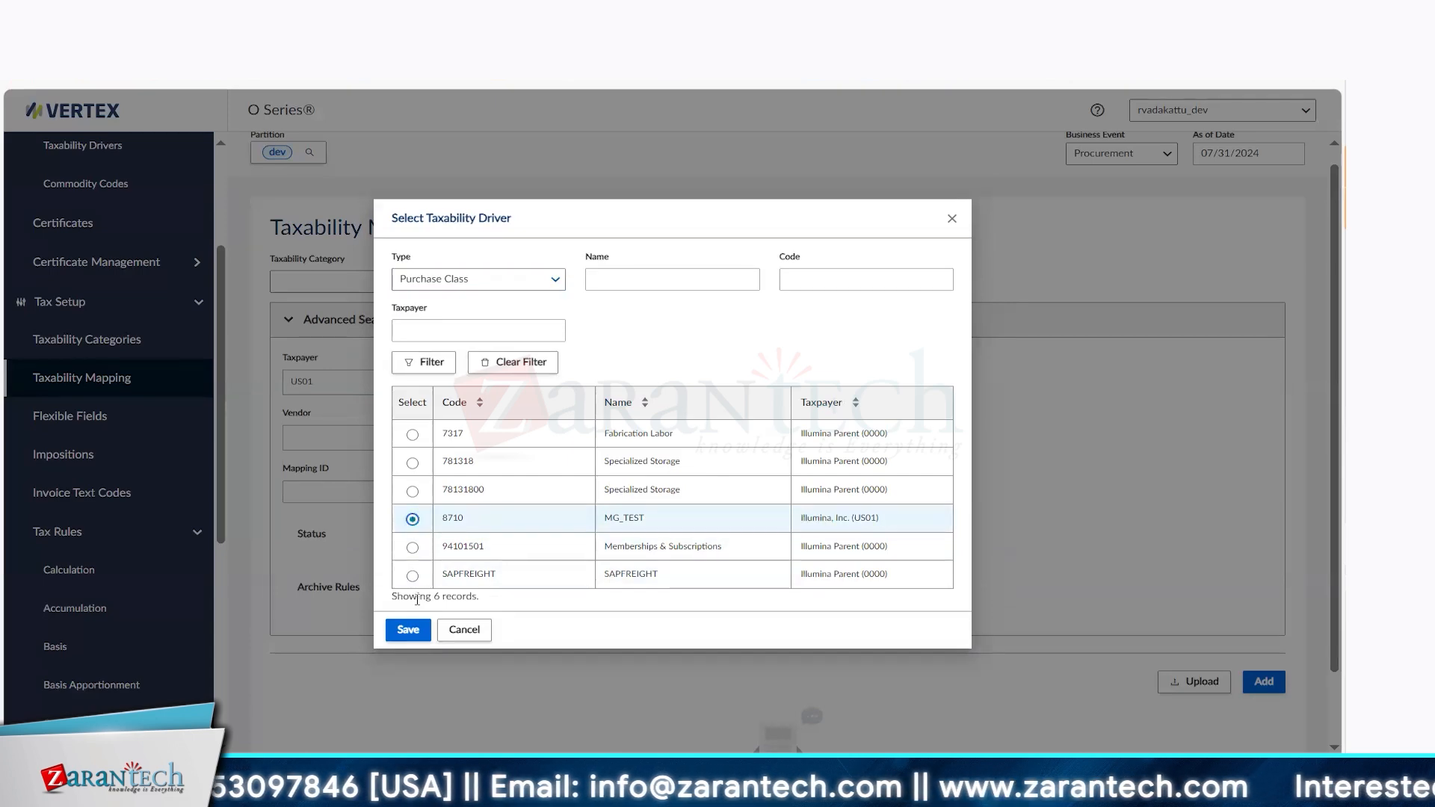
{"action": "left_click", "coordinate": [407, 629]}
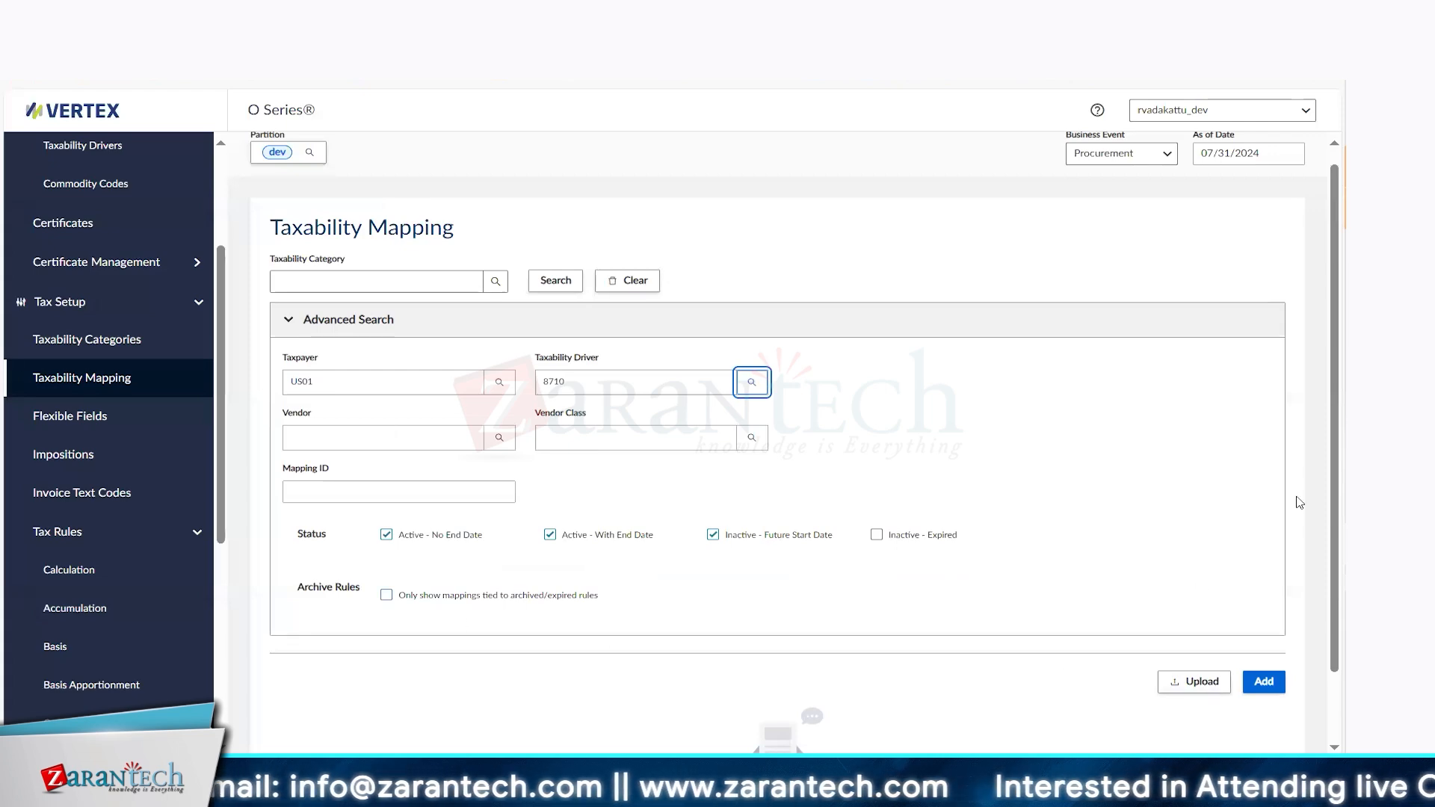
Run the taxability mapping search for taxpayer US01 and driver 8710 and check the results table
{"action": "mouse_move", "coordinate": [1333, 490]}
{"action": "left_mouse_down"}
{"action": "mouse_move", "coordinate": [1329, 525]}
{"action": "mouse_move", "coordinate": [1328, 499]}
{"action": "left_mouse_up"}
{"action": "left_click", "coordinate": [550, 273]}
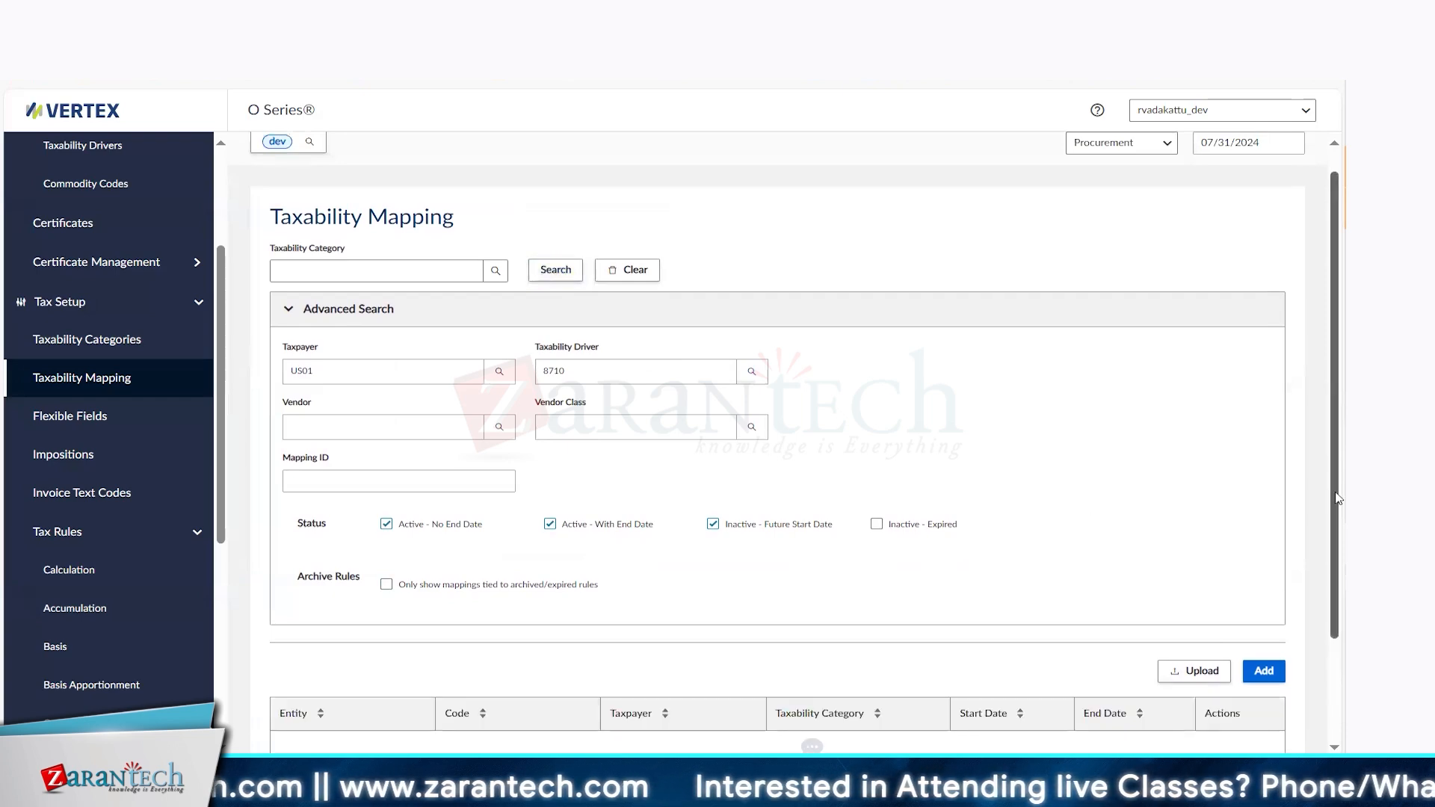
{"action": "left_click_drag", "start_coordinate": [1333, 498], "coordinate": [1337, 453]}
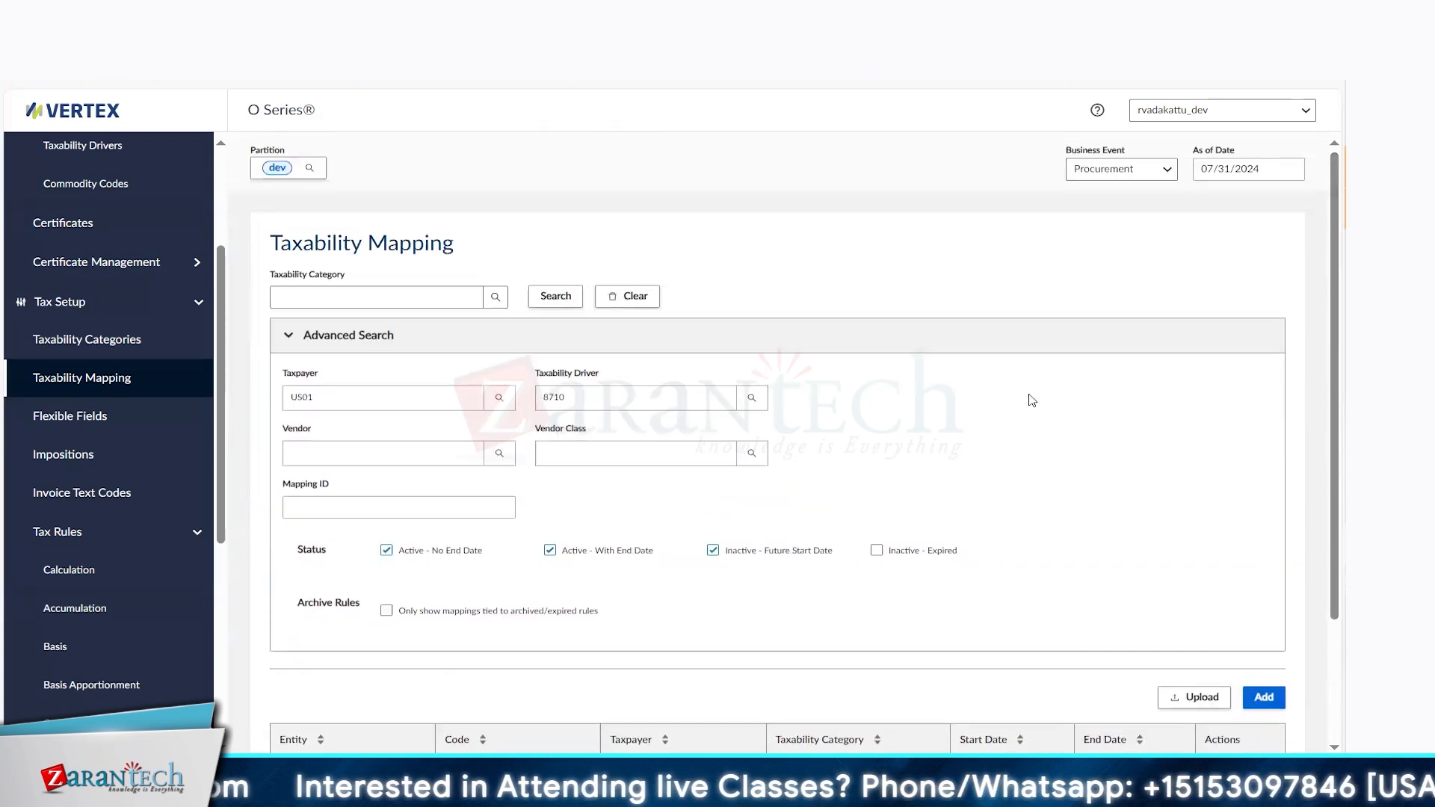
Switch to the SAP SIC log and examine the XML response from TaxRuleId 3523 down to the assisted parameters for commodity code
{"action": "key", "text": "alt+Tab"}
{"action": "double_click", "coordinate": [922, 455]}
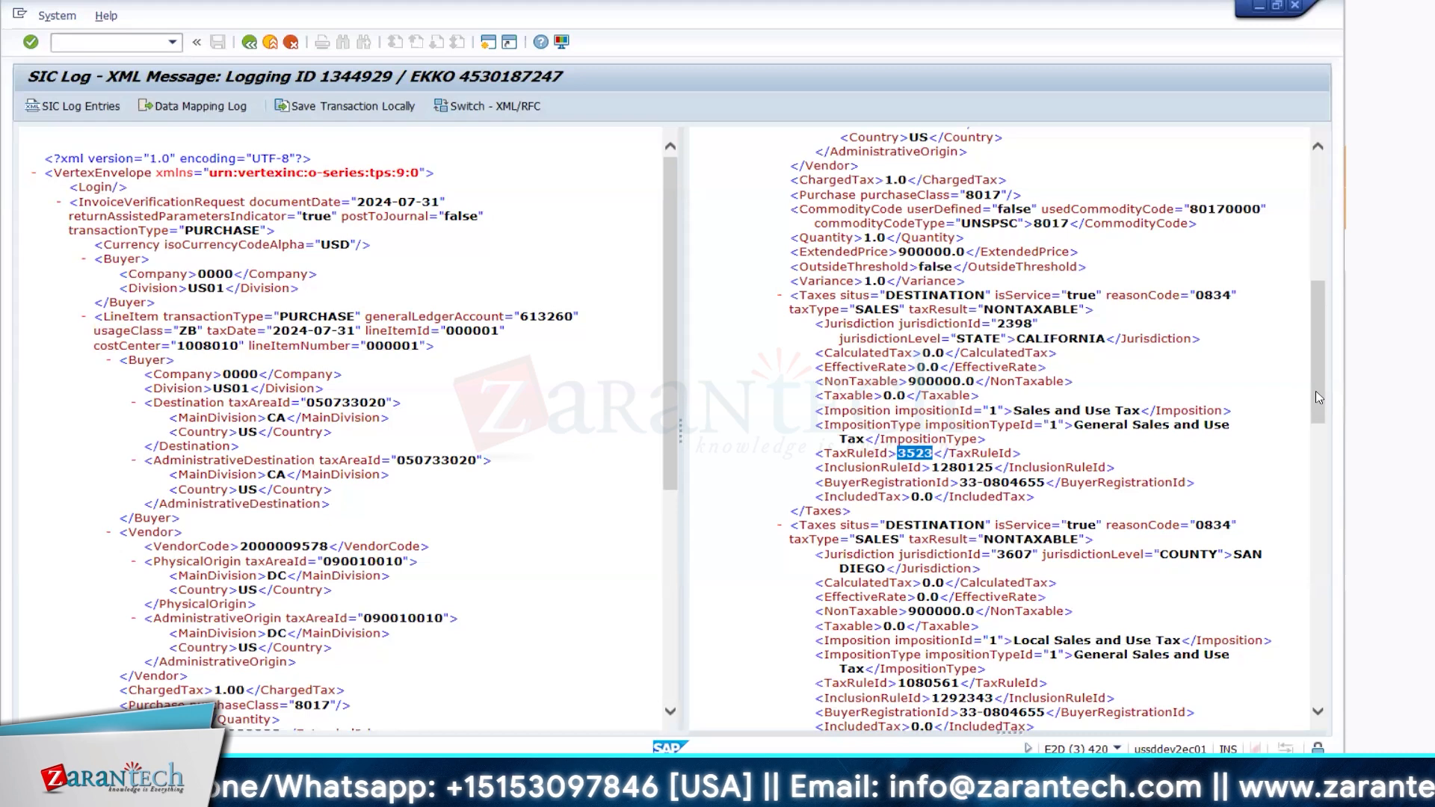
{"action": "left_click_drag", "start_coordinate": [1315, 392], "coordinate": [1323, 639]}
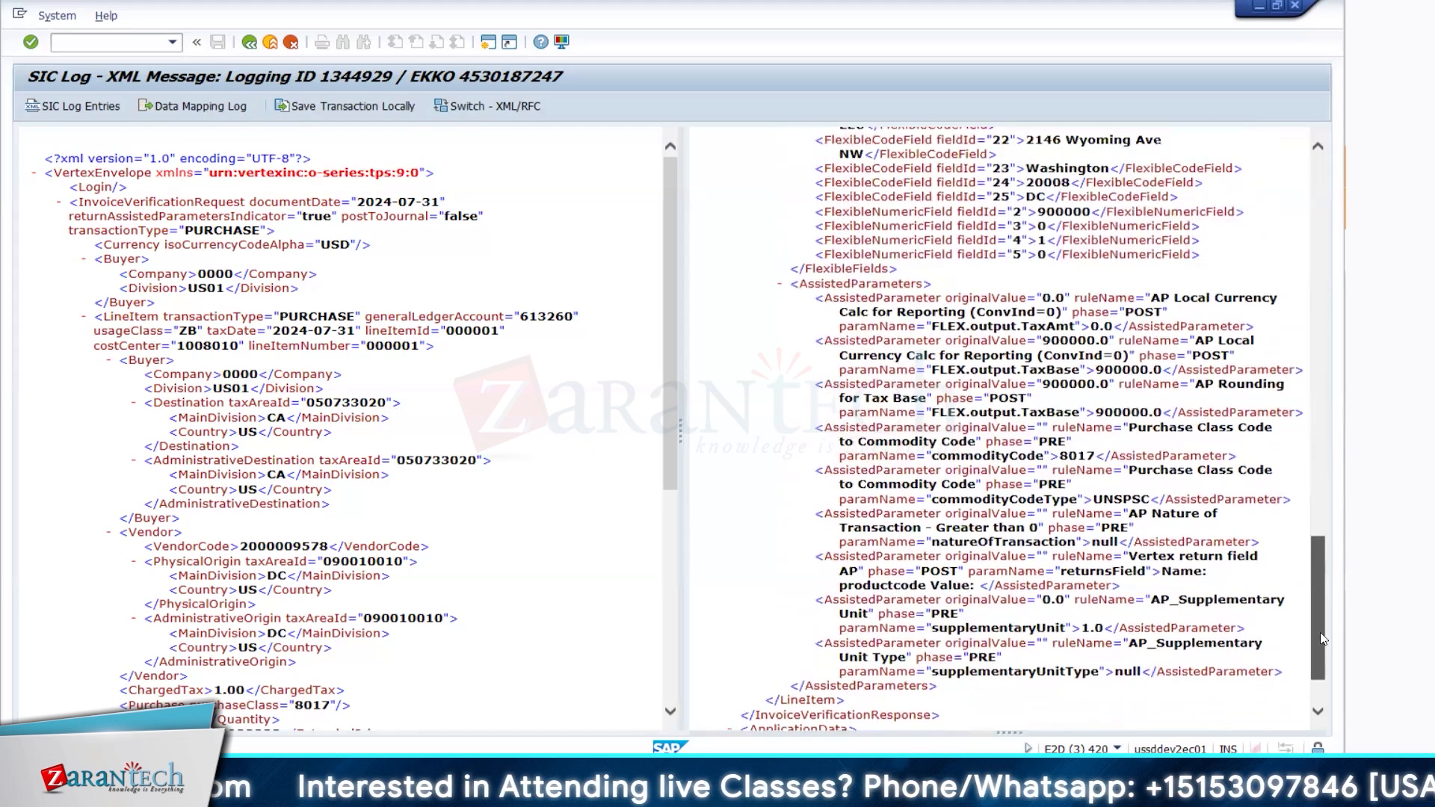
{"action": "left_click_drag", "start_coordinate": [1322, 638], "coordinate": [1322, 638]}
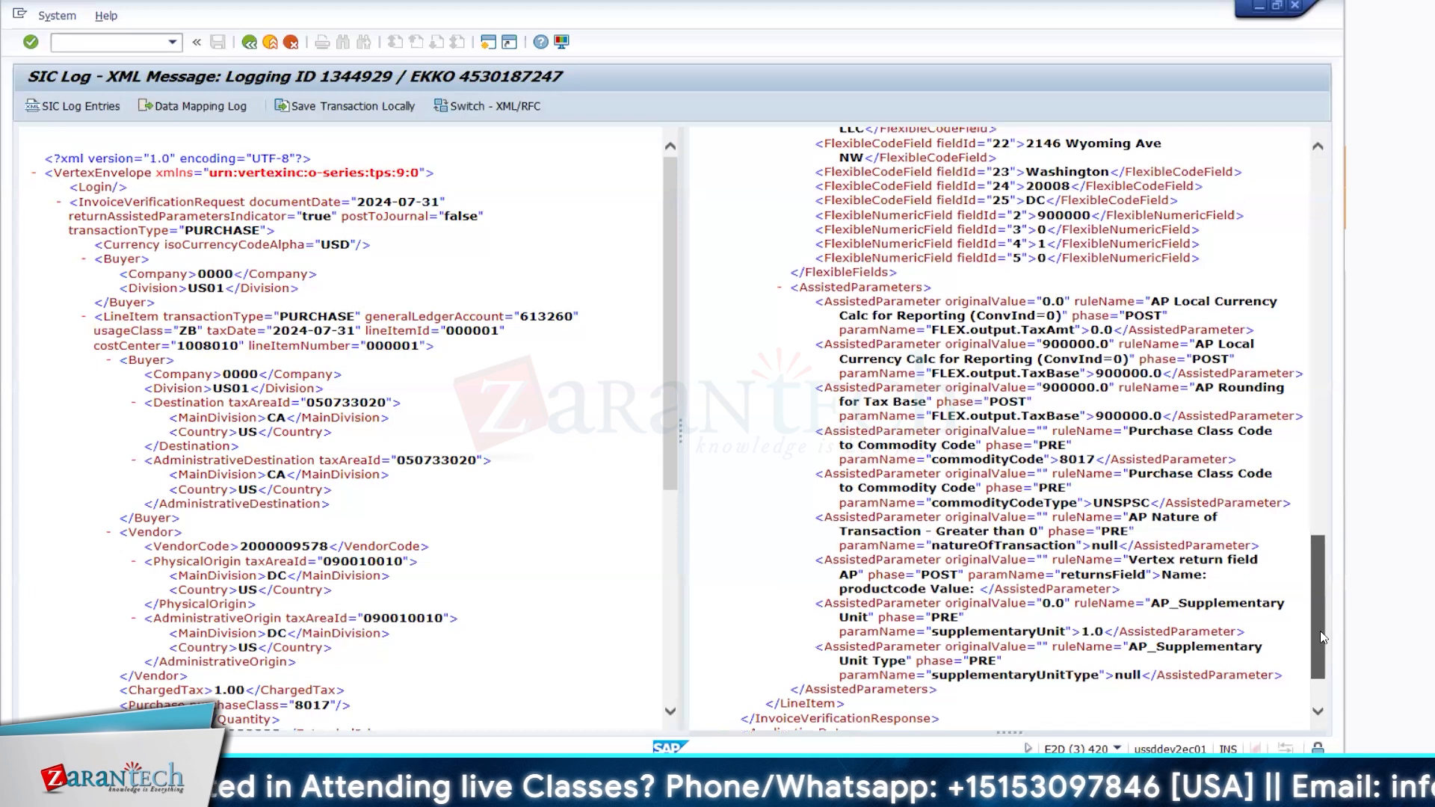
{"action": "left_click_drag", "start_coordinate": [1322, 637], "coordinate": [1313, 619]}
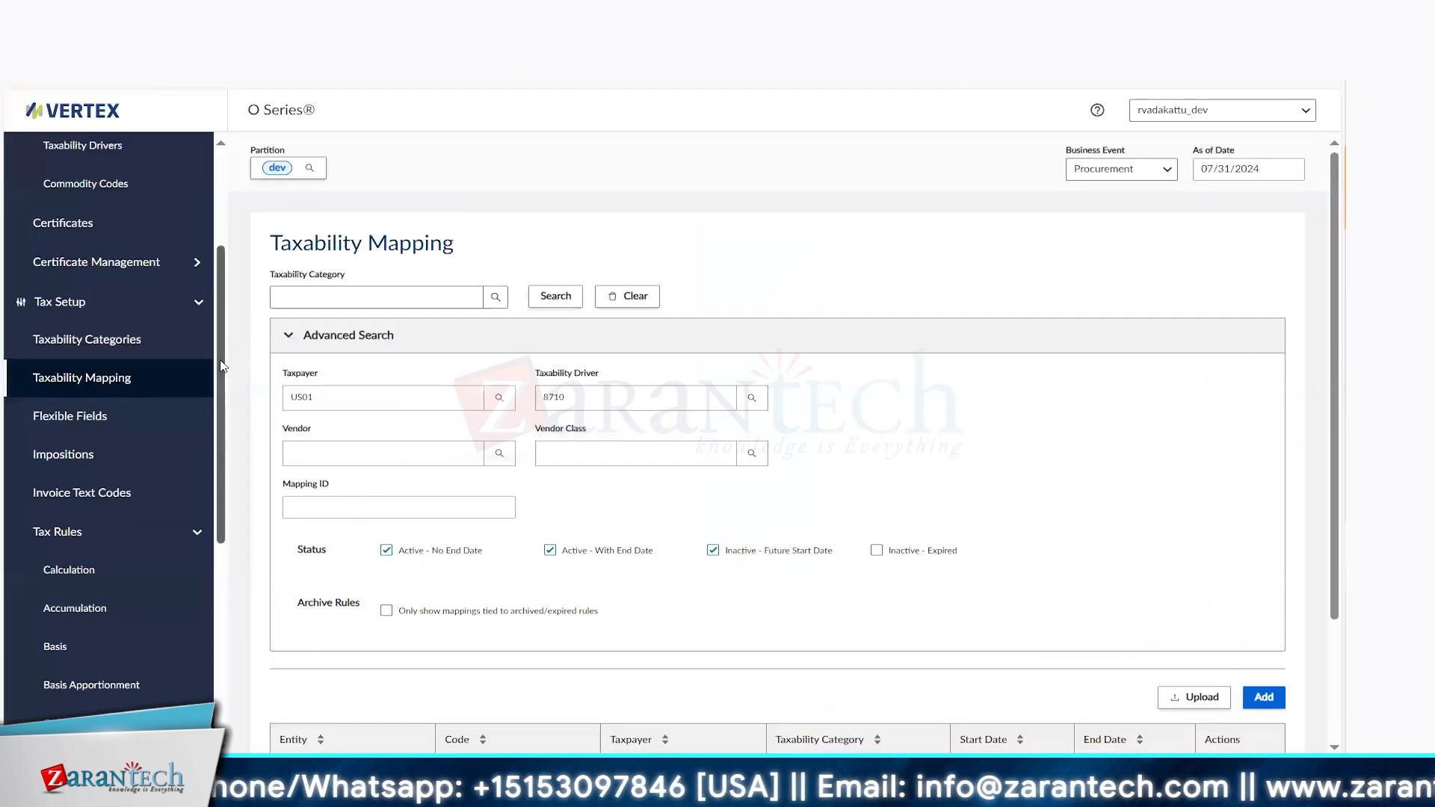
Switch to Vertex O Series and open Commodity Codes under Taxability Driver Management
{"action": "scroll", "coordinate": [221, 366], "scroll_direction": "up", "scroll_amount": 3}
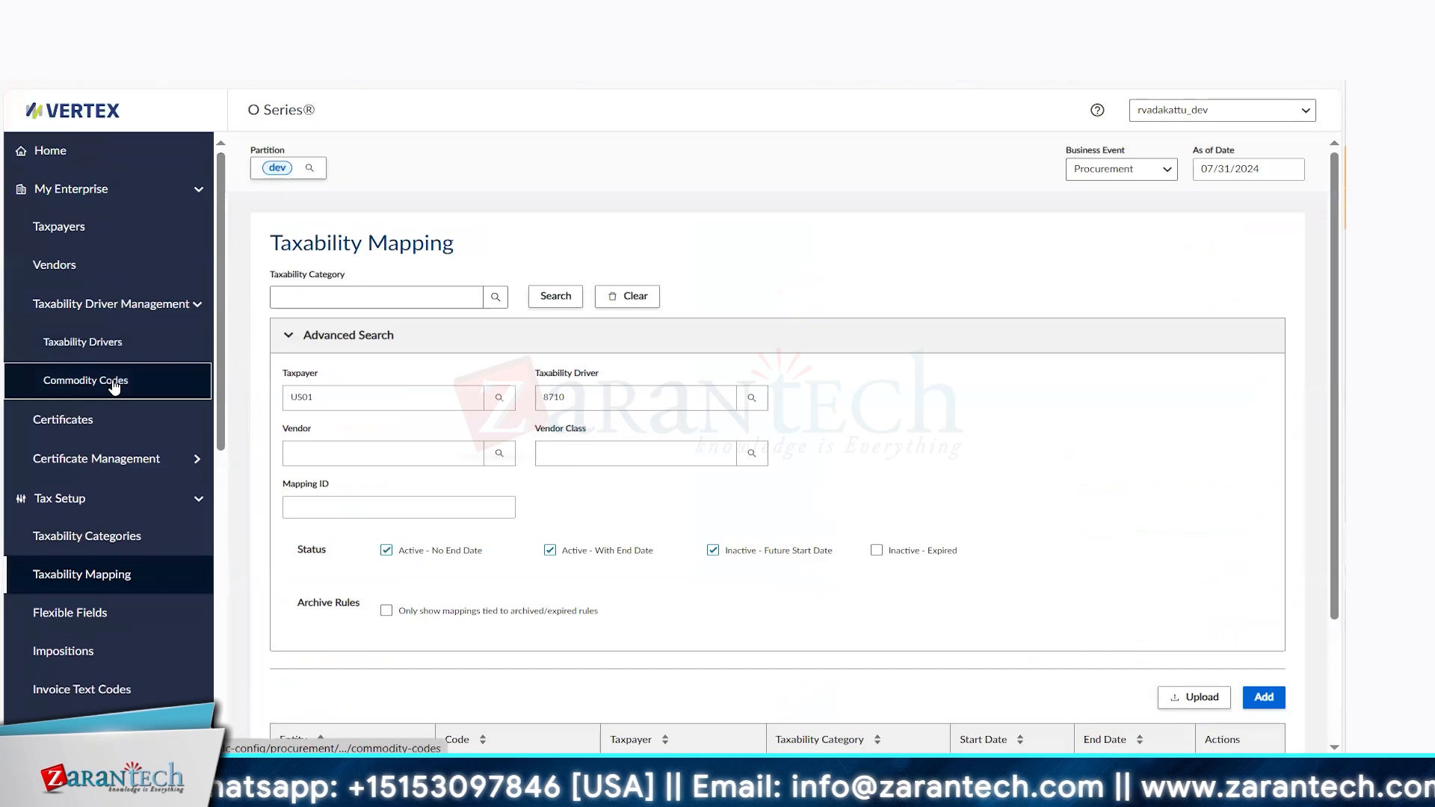
{"action": "left_click", "coordinate": [113, 382]}
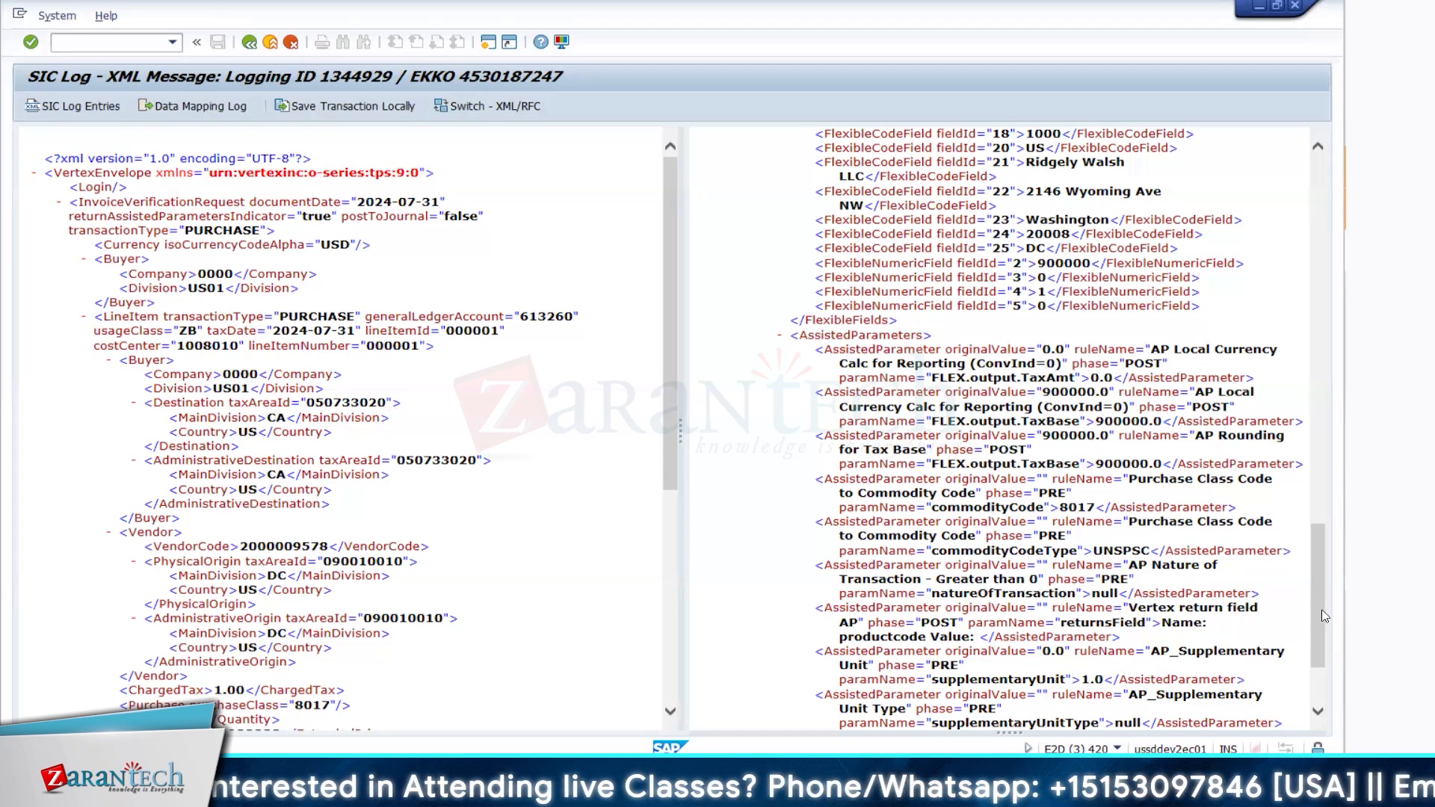
Search the XML response for 8017 and check the matches around the purchase class and commodity code
{"action": "left_click_drag", "start_coordinate": [1323, 615], "coordinate": [1325, 246]}
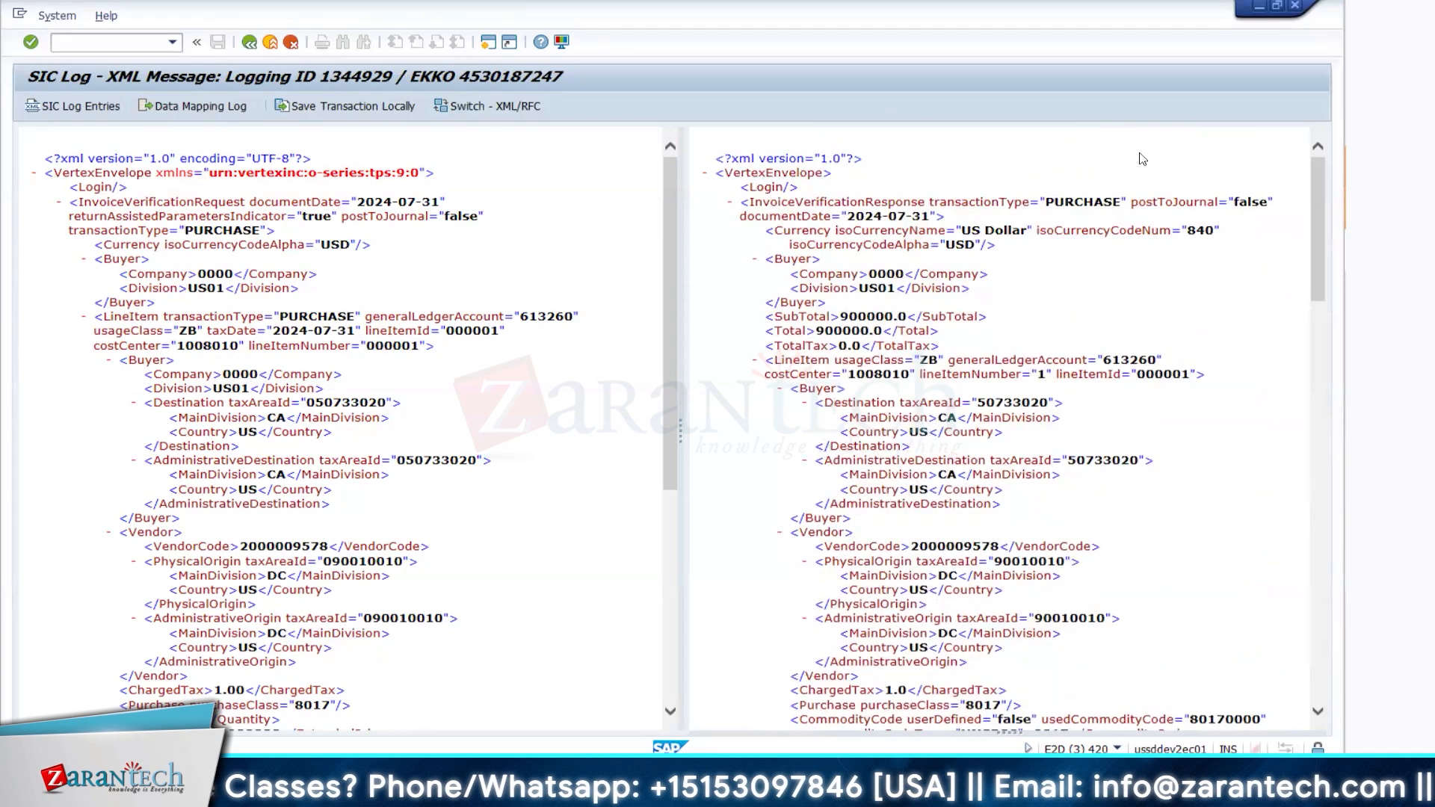
{"action": "key", "text": "ctrl+f"}
{"action": "type", "text": "81"}
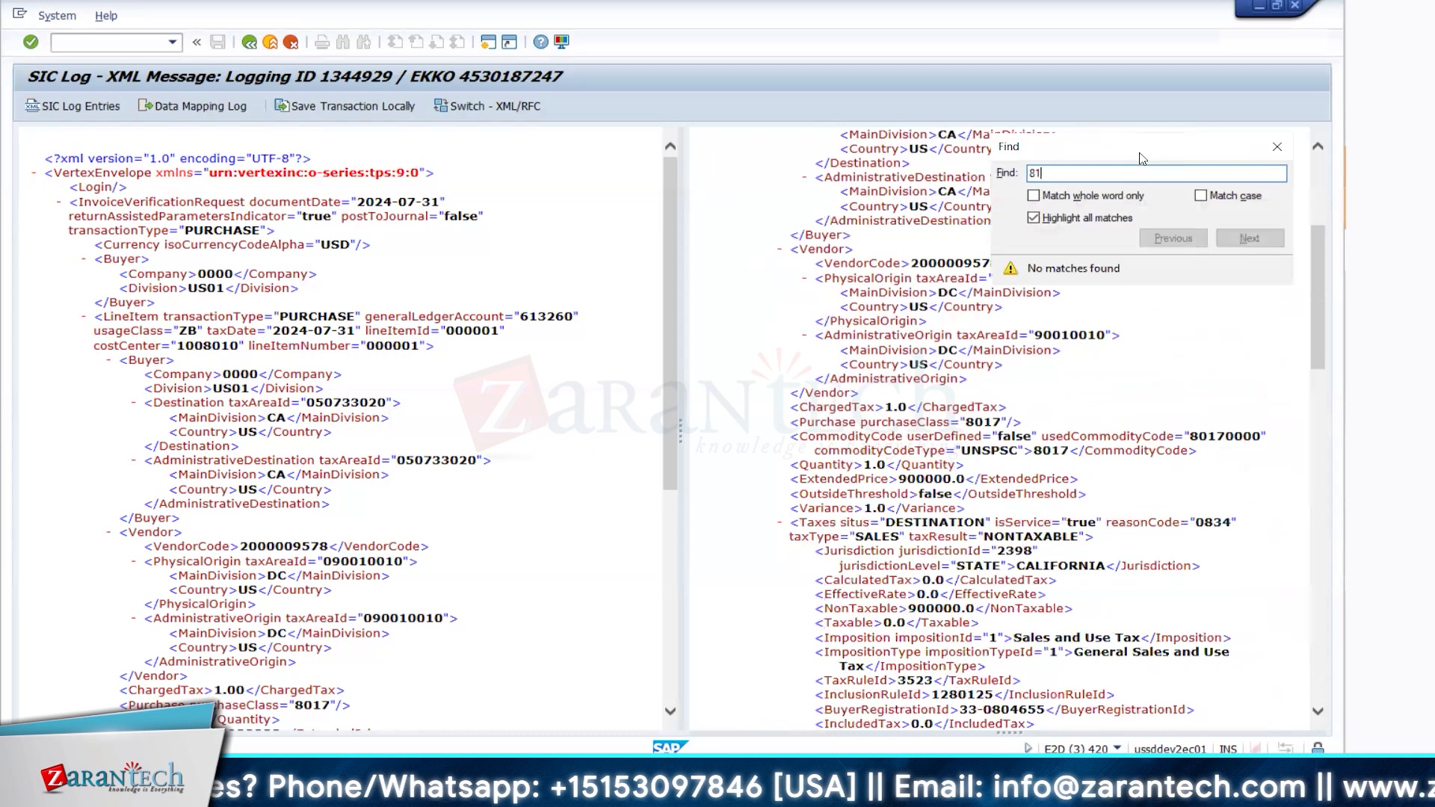
{"action": "key", "text": "BackSpace"}
{"action": "type", "text": "017"}
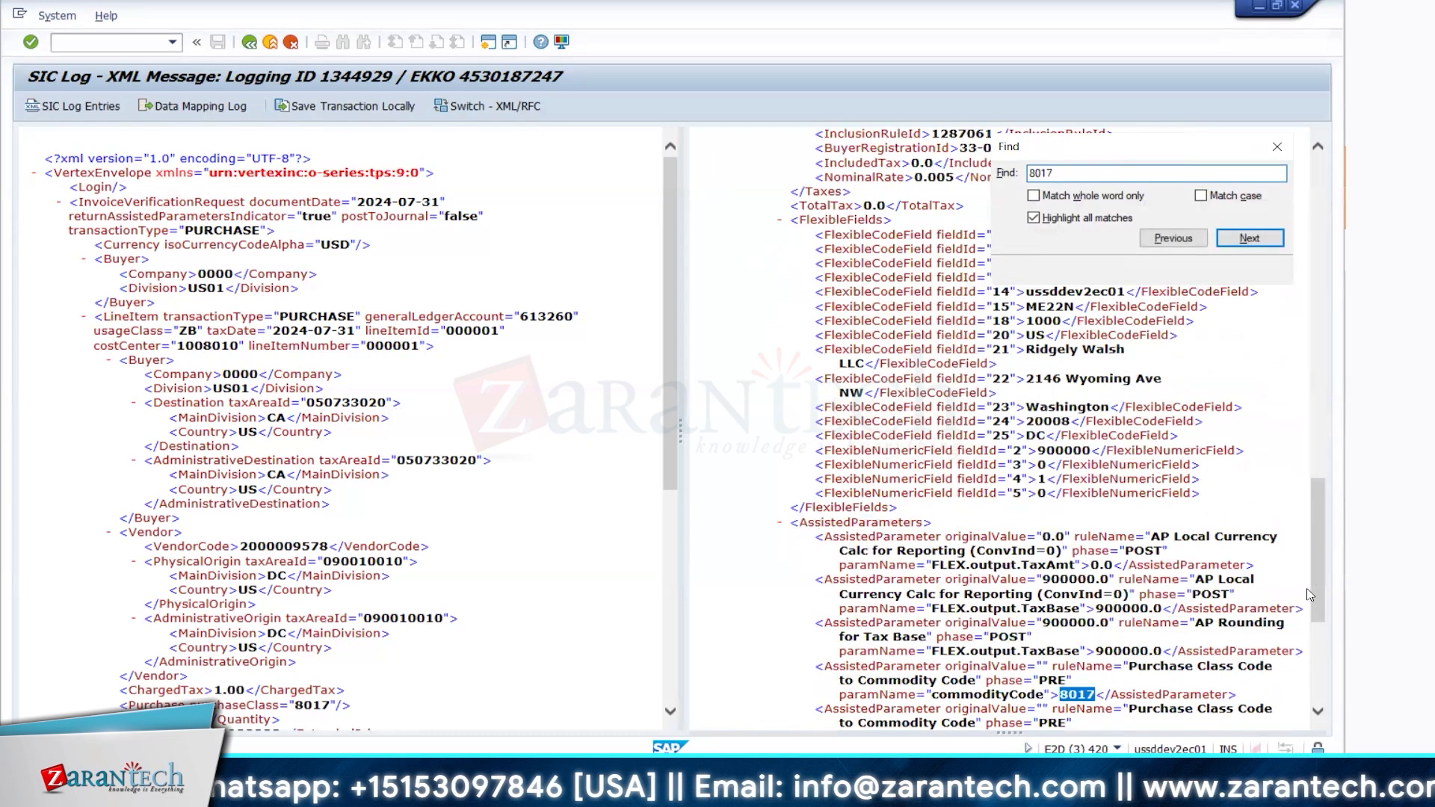
{"action": "left_click", "coordinate": [1249, 239]}
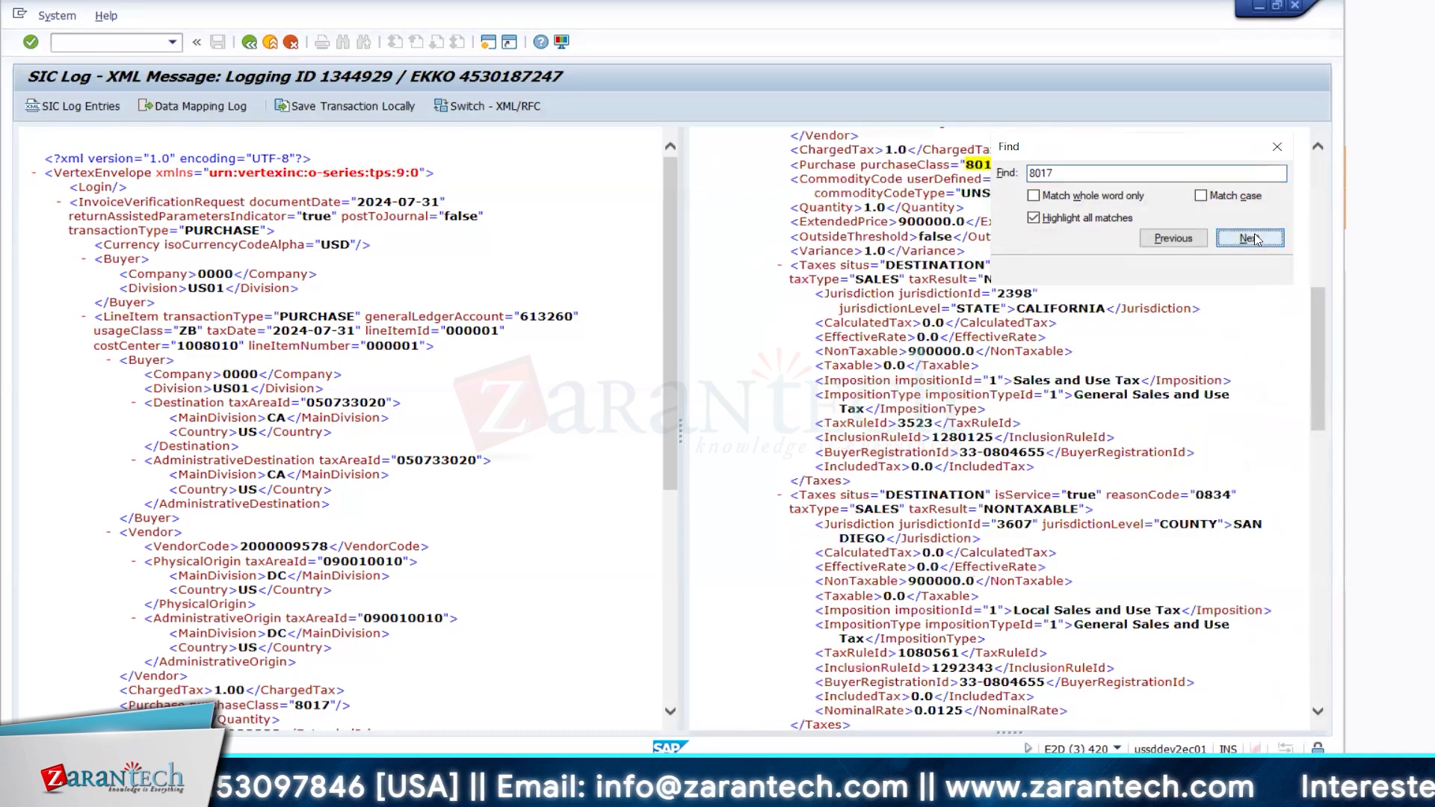
{"action": "left_click", "coordinate": [1276, 146]}
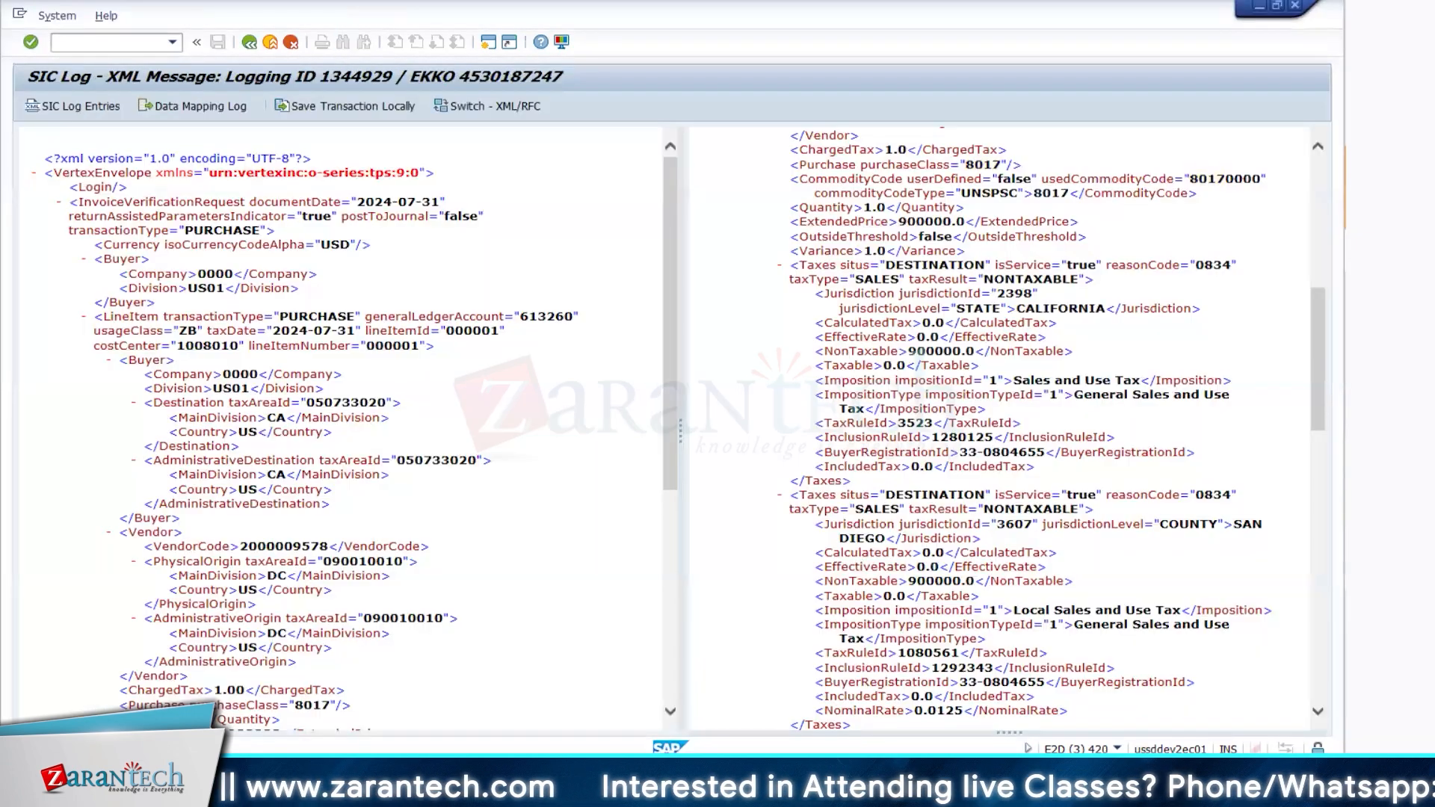
Switch to Vertex O Series and search the UNSPSC commodity codes for 8017, checking the assigned taxability category
{"action": "mouse_move", "coordinate": [1240, 785]}
{"action": "left_click", "coordinate": [1249, 553]}
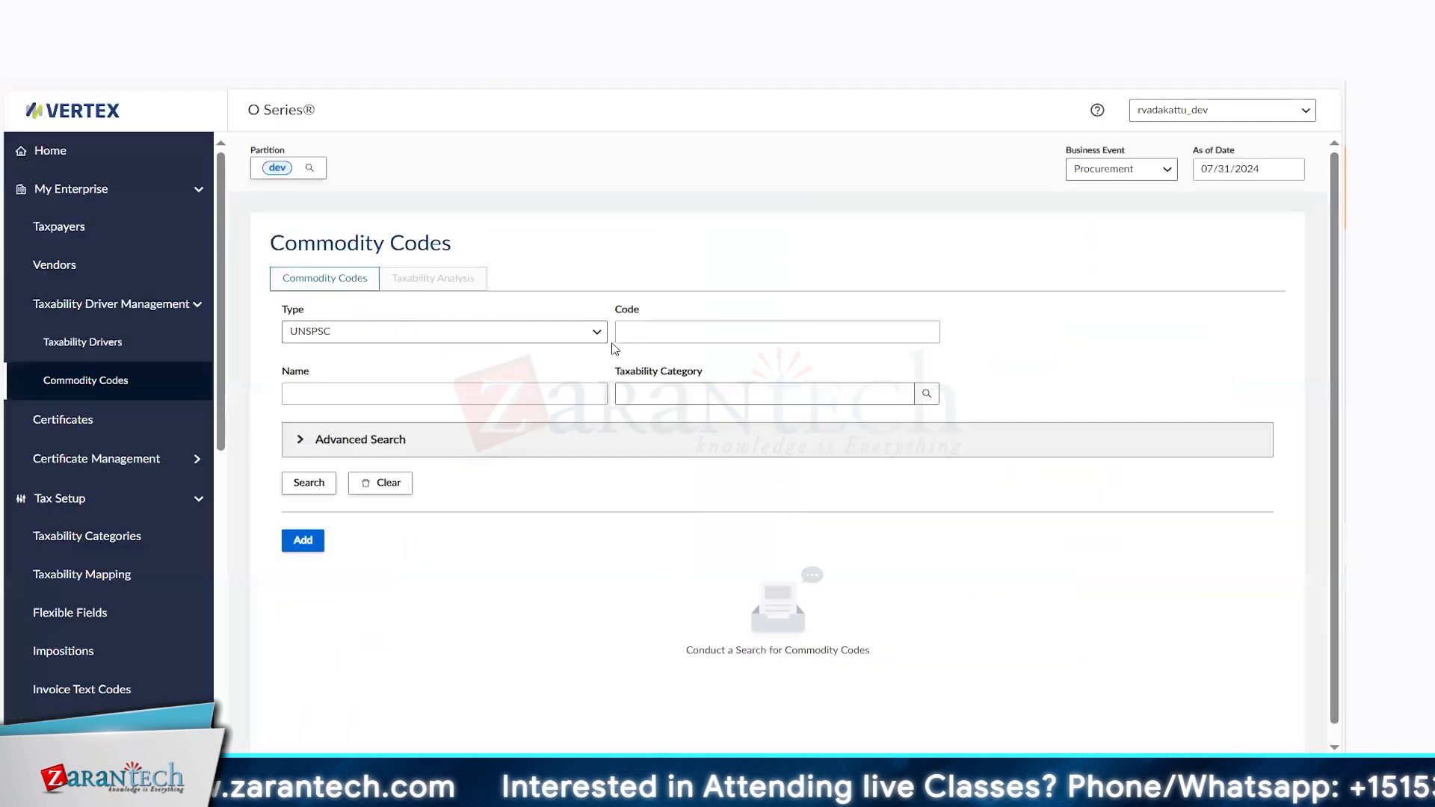
{"action": "left_click", "coordinate": [648, 332]}
{"action": "type", "text": "8017"}
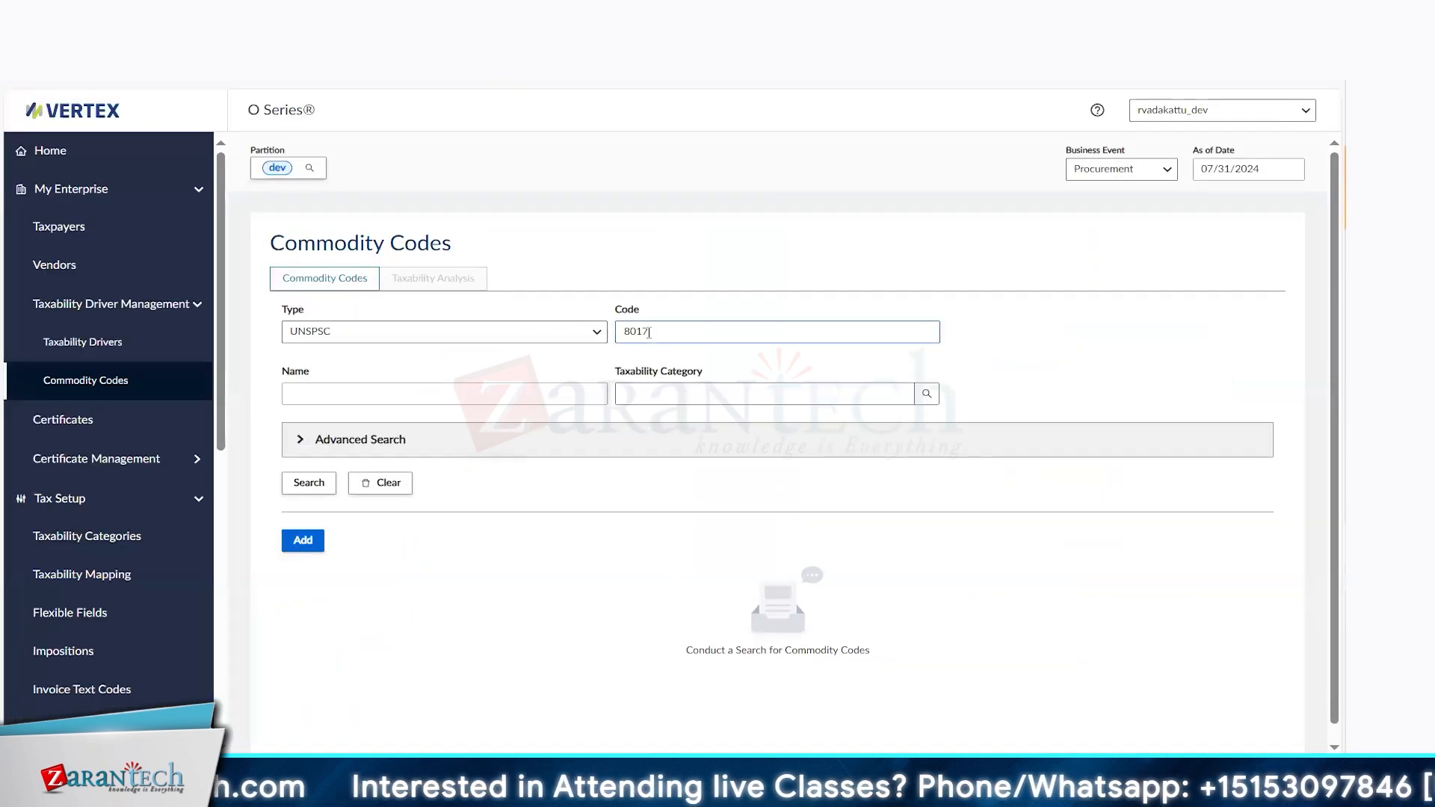
{"action": "left_click", "coordinate": [309, 483]}
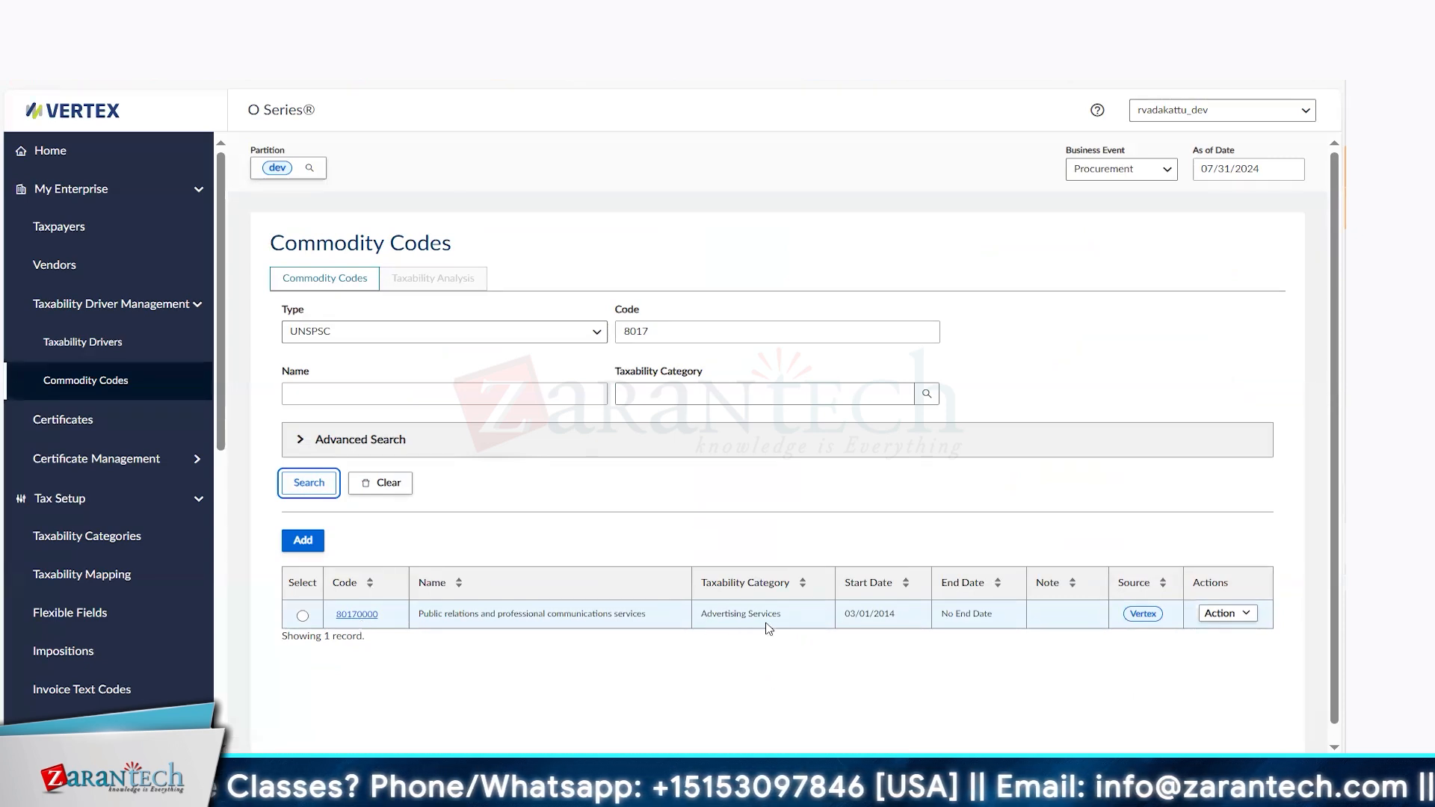
{"action": "left_click_drag", "start_coordinate": [794, 623], "coordinate": [699, 624]}
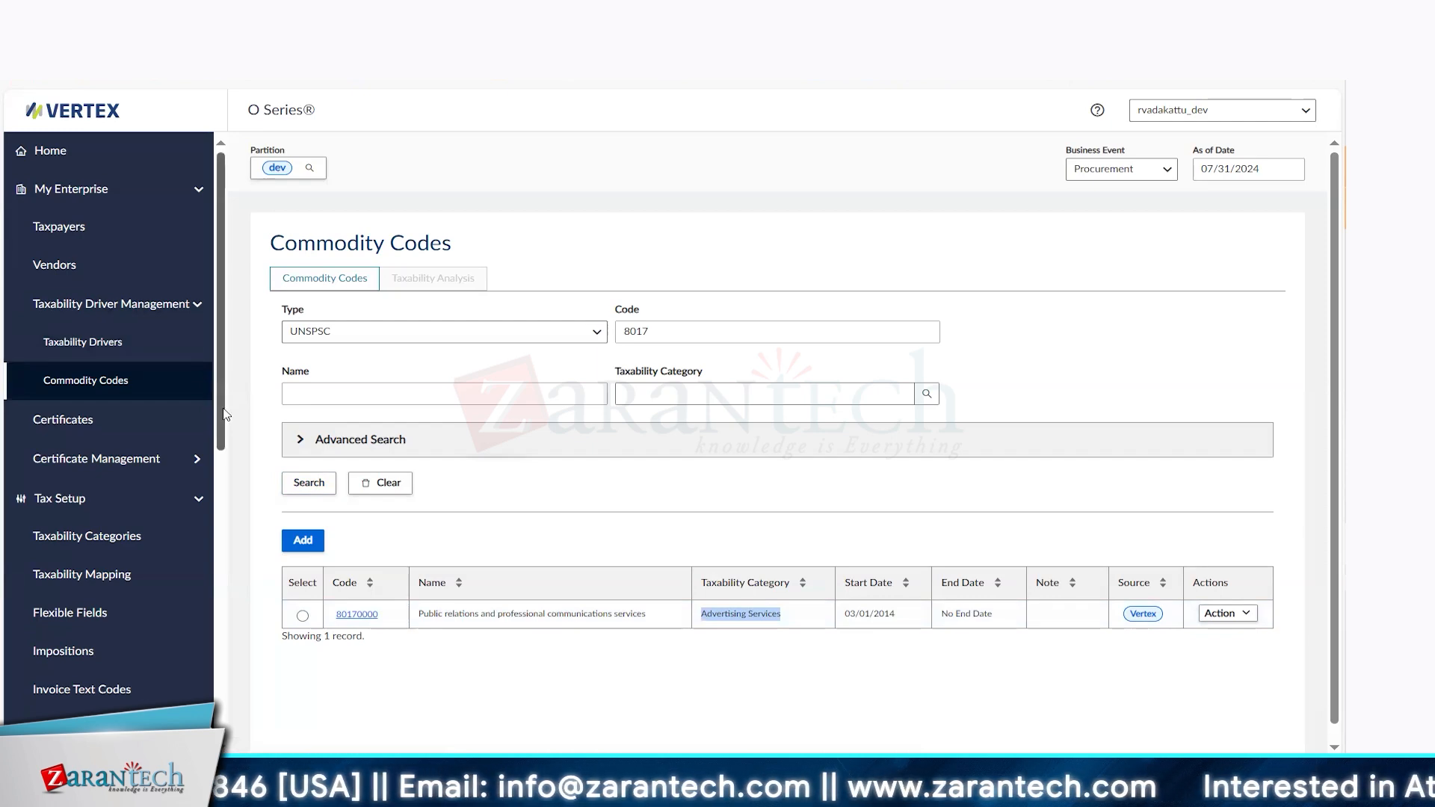
{"action": "scroll", "coordinate": [221, 416], "scroll_direction": "down", "scroll_amount": 1}
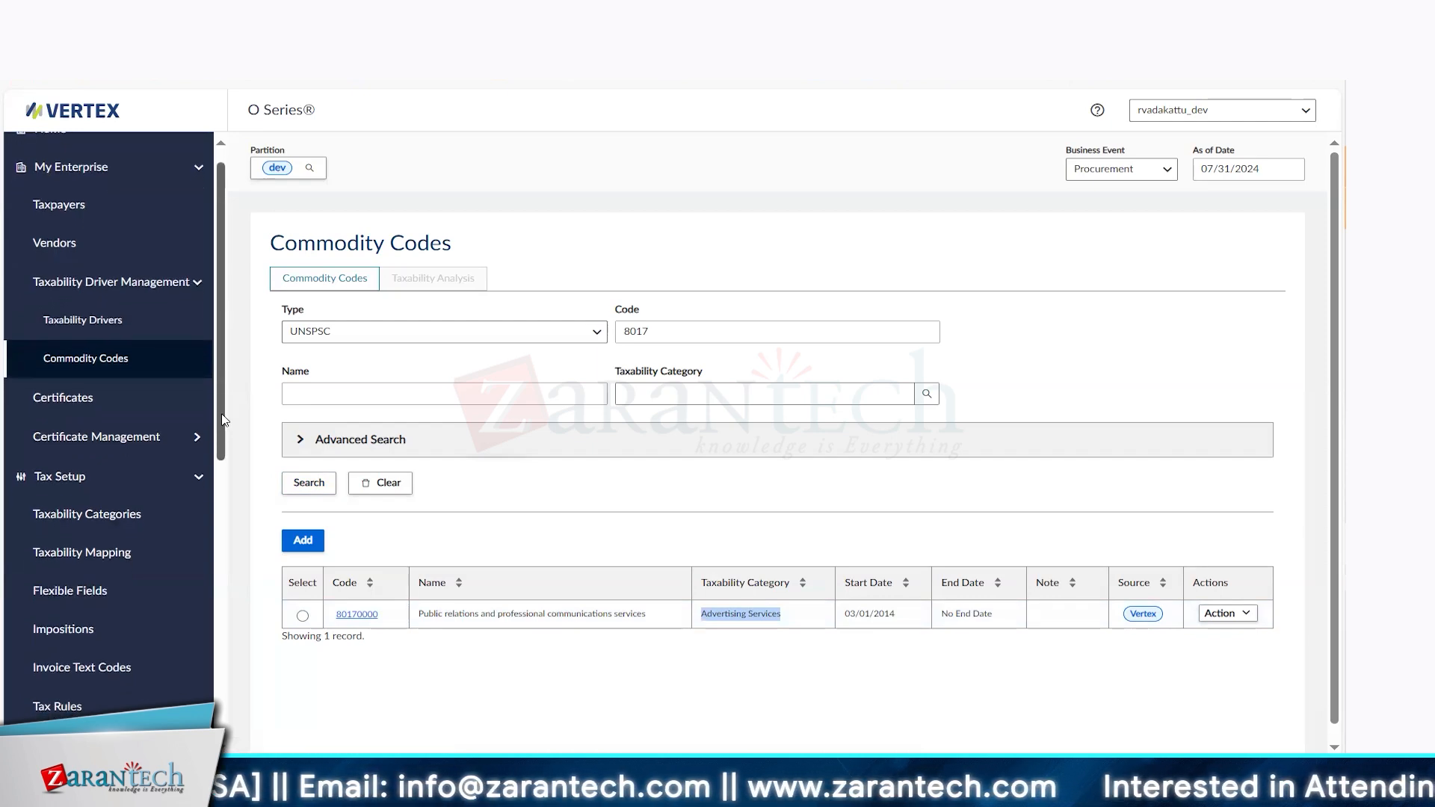
View the details of commodity code 80170000 and copy its taxability category name, Advertising Services
{"action": "left_click", "coordinate": [365, 615]}
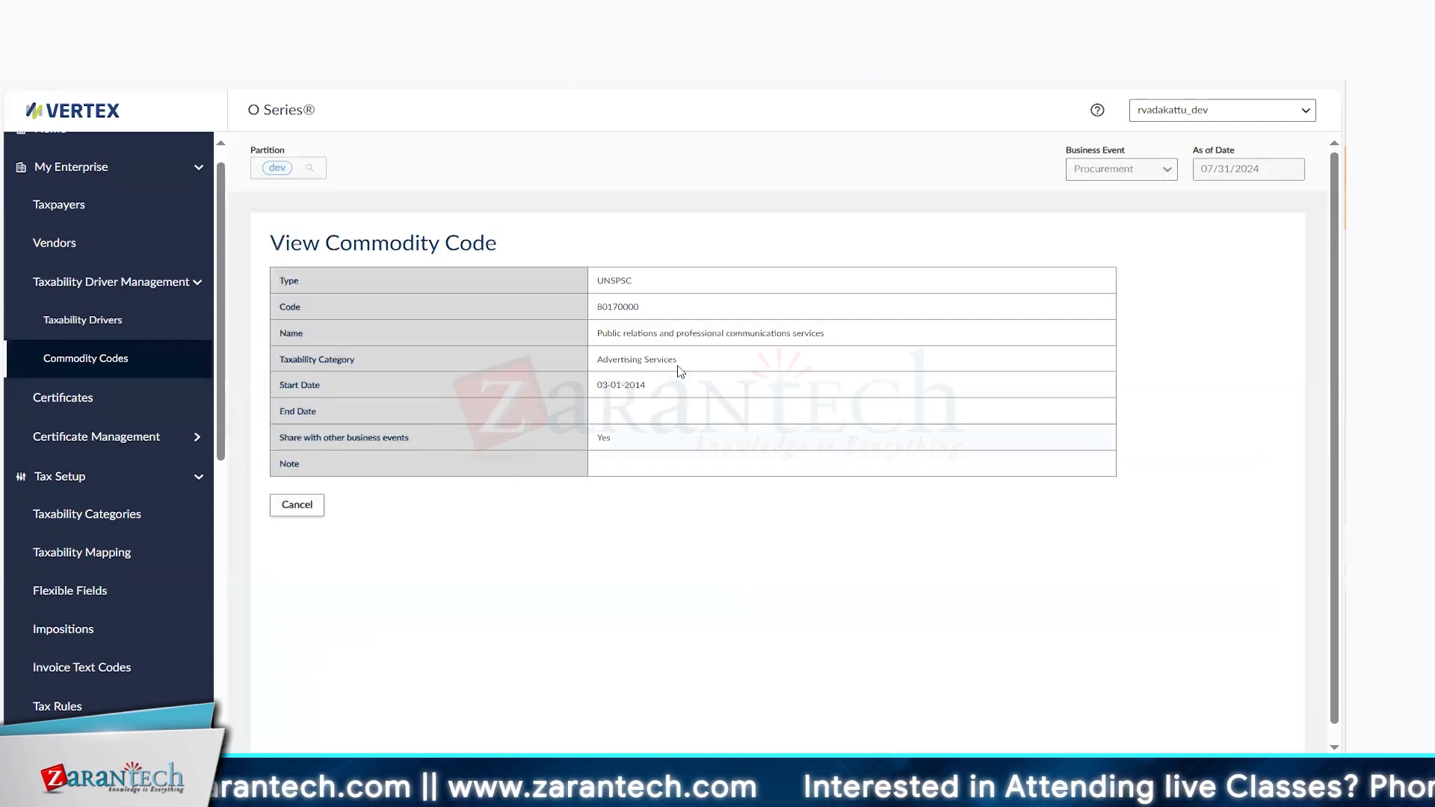
{"action": "left_click_drag", "start_coordinate": [686, 362], "coordinate": [593, 366]}
{"action": "key", "text": "ctrl+c"}
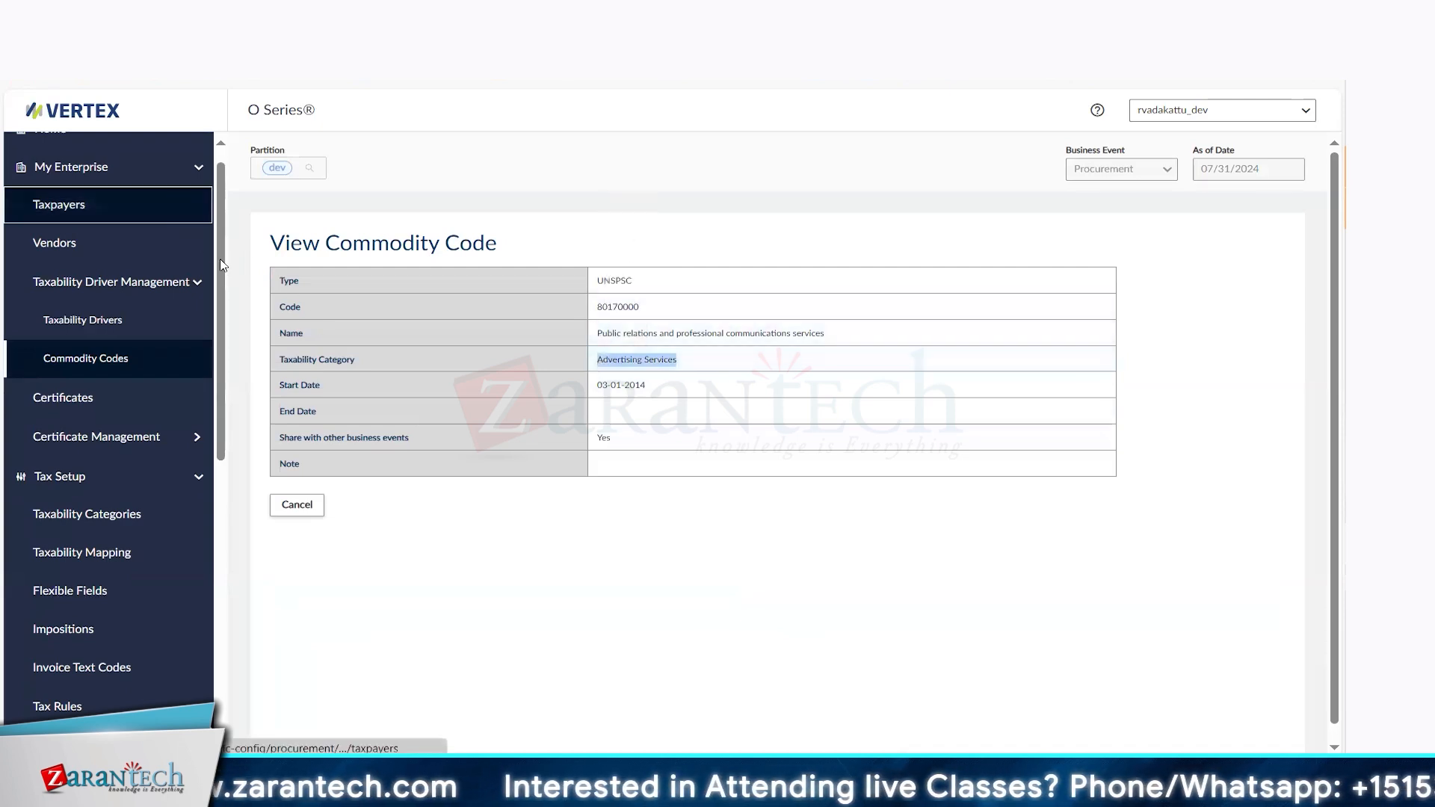
Search the taxability categories by name for Advertising Services
{"action": "scroll", "coordinate": [224, 314], "scroll_direction": "down", "scroll_amount": 1}
{"action": "scroll", "coordinate": [224, 339], "scroll_direction": "down", "scroll_amount": 2}
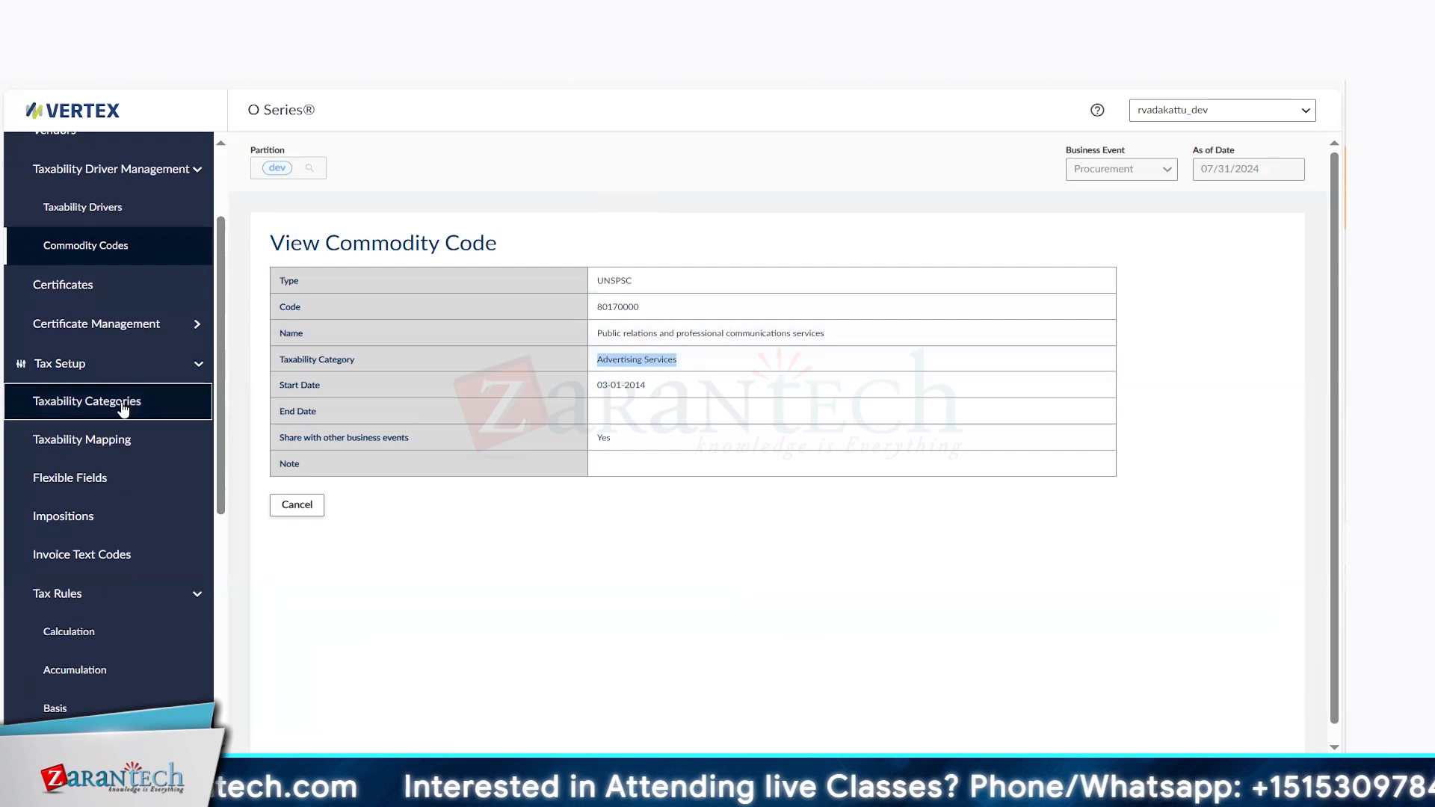
{"action": "left_click", "coordinate": [122, 401]}
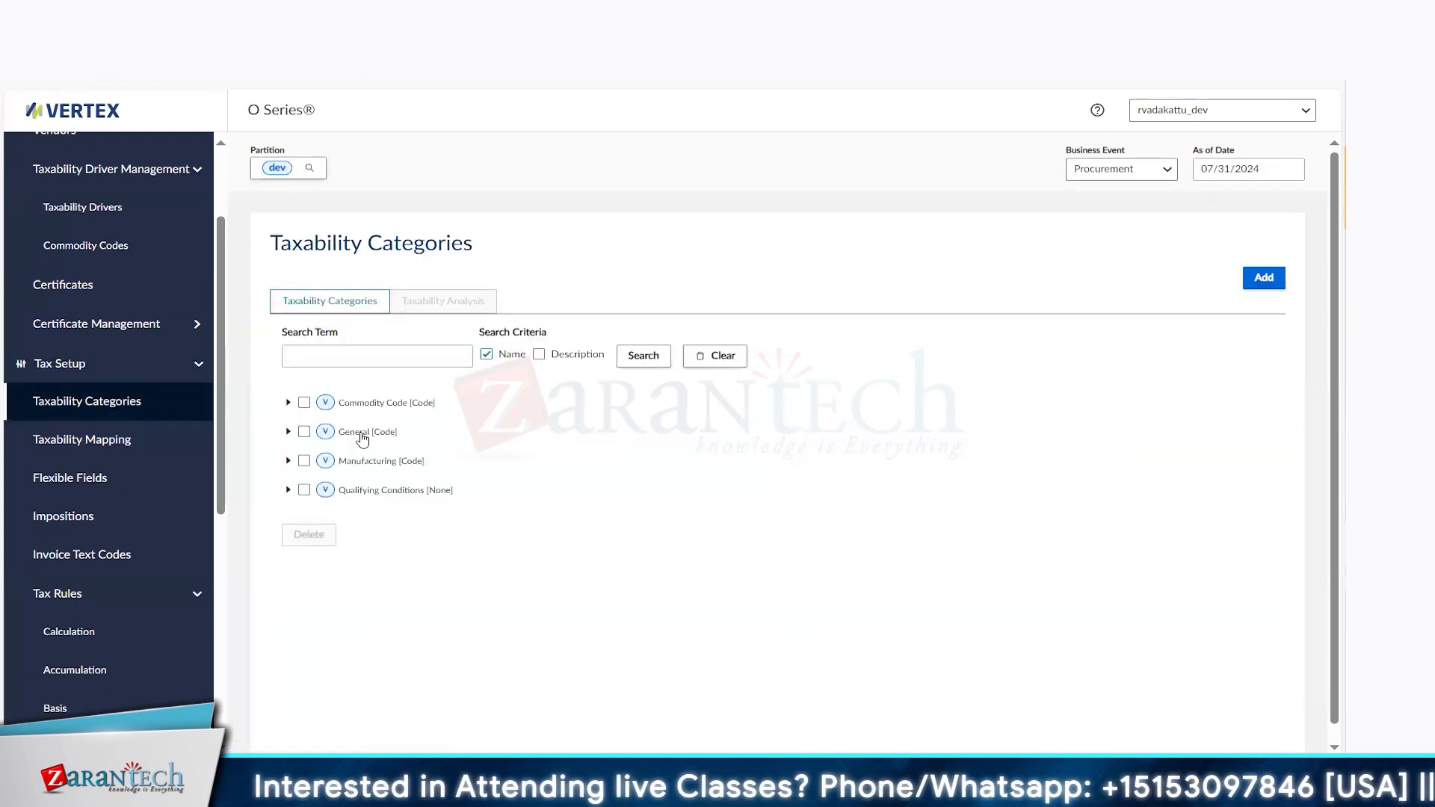
{"action": "left_click", "coordinate": [310, 354]}
{"action": "key", "text": "ctrl+v"}
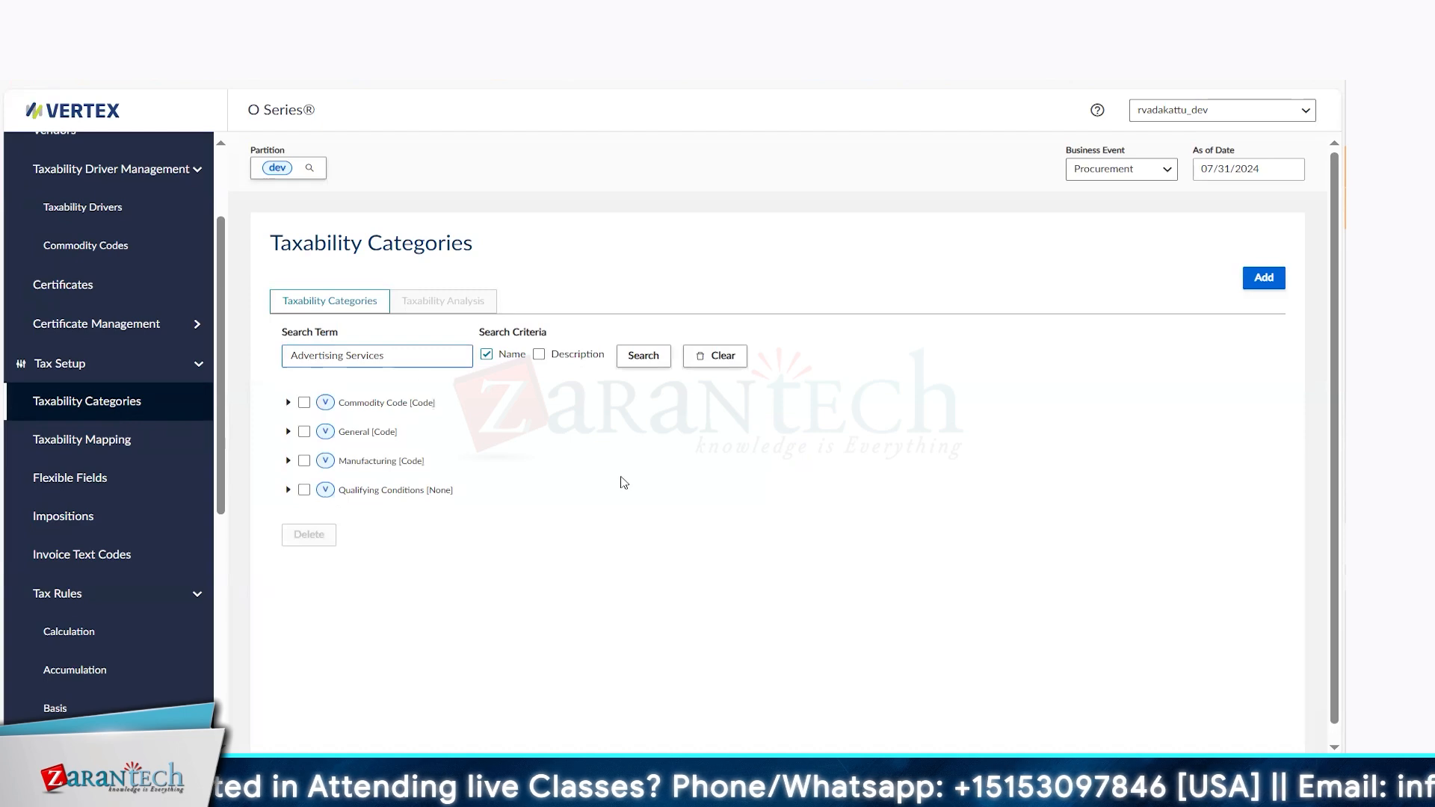
{"action": "left_click", "coordinate": [656, 357]}
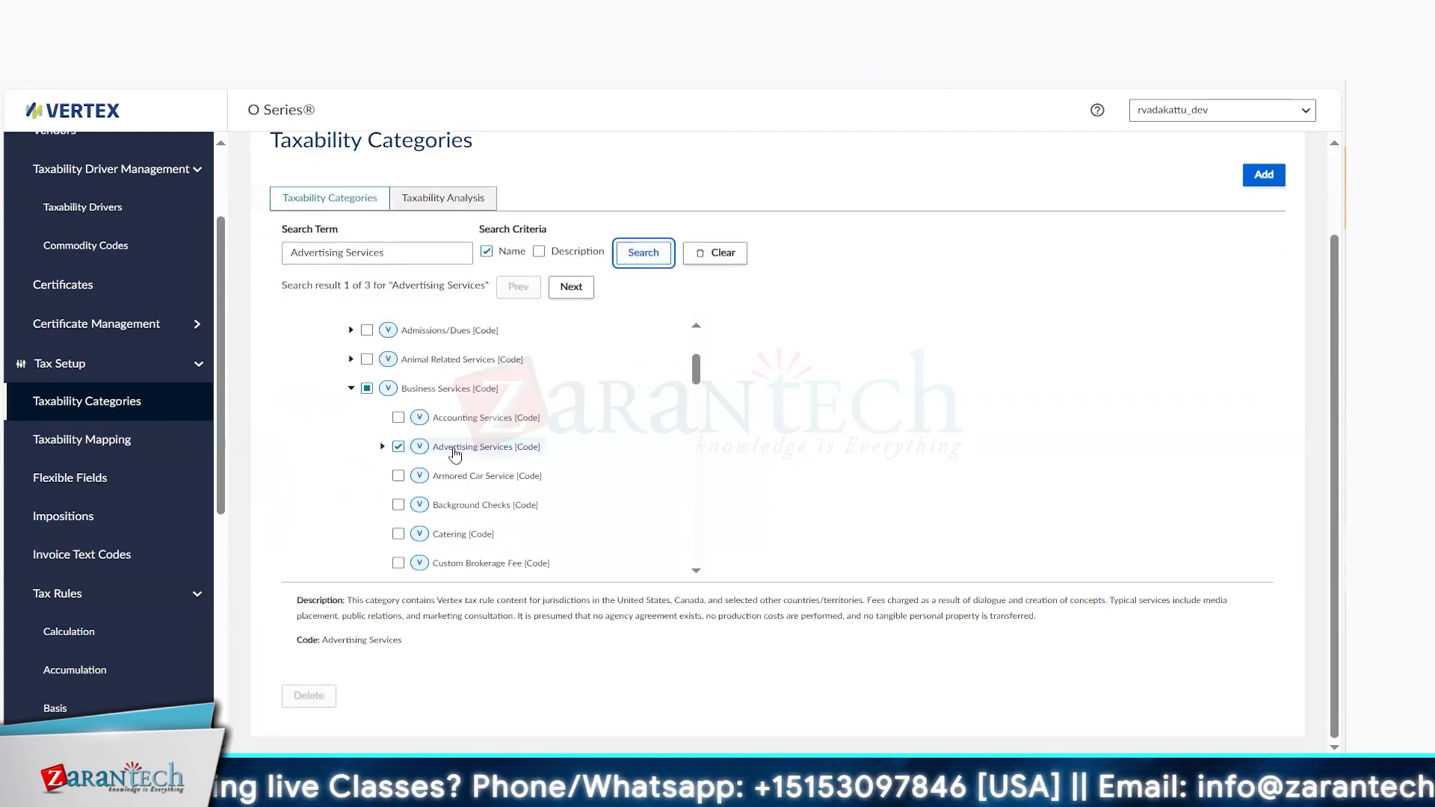
Start a taxability analysis of the Advertising Services category for taxpayer Illumina, Inc. (US01)
{"action": "left_click", "coordinate": [452, 200]}
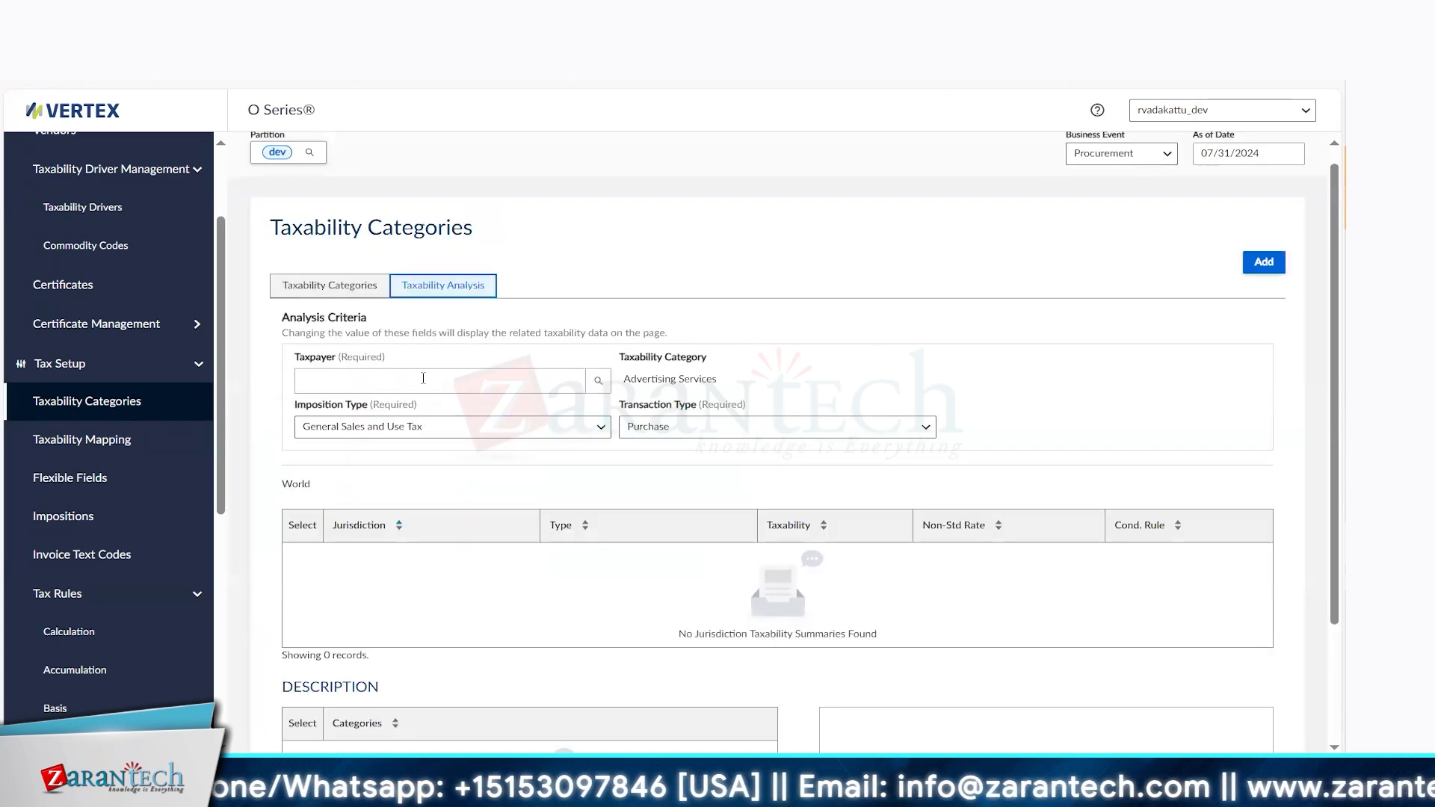
{"action": "left_click", "coordinate": [599, 382]}
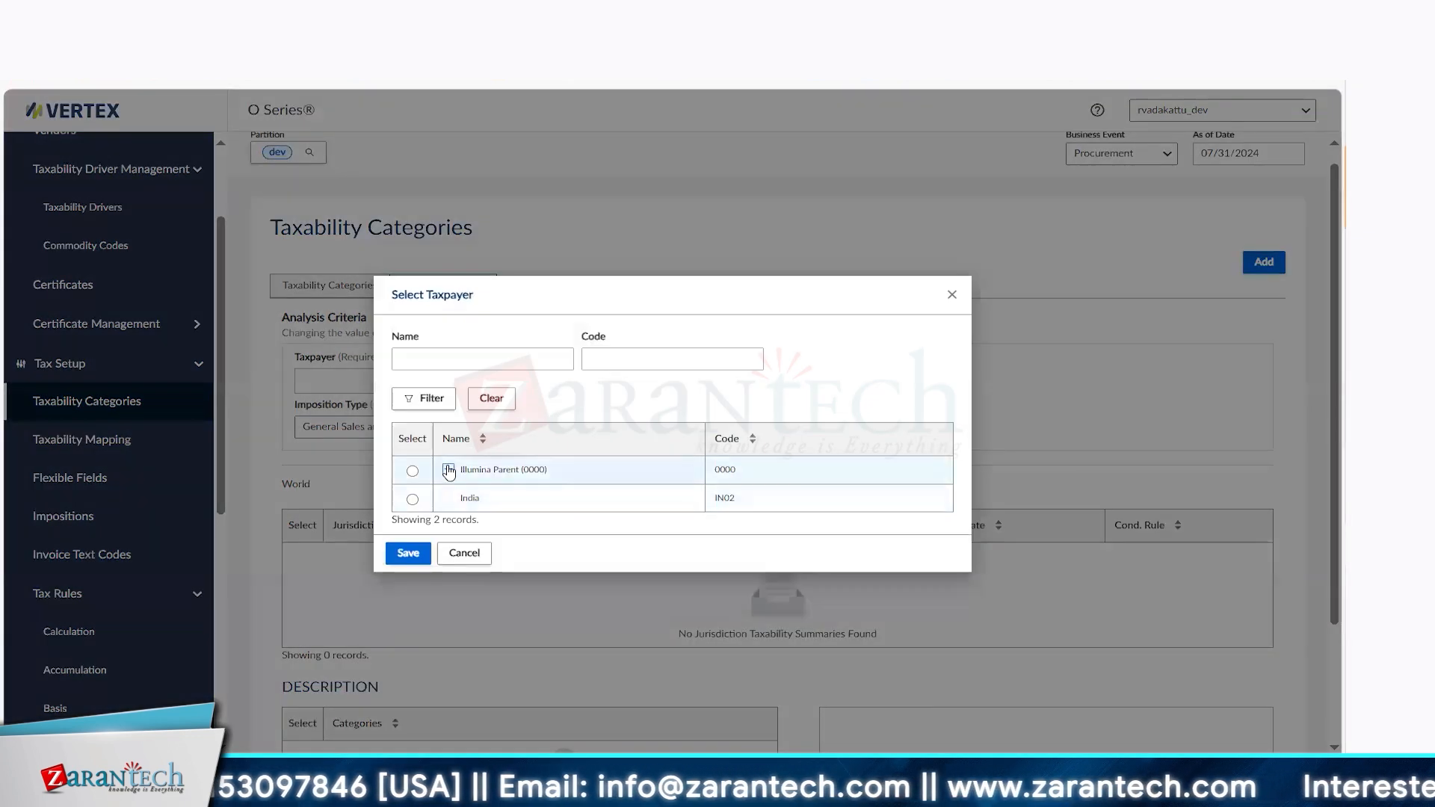
{"action": "left_click", "coordinate": [448, 469]}
{"action": "left_click_drag", "start_coordinate": [948, 355], "coordinate": [974, 580]}
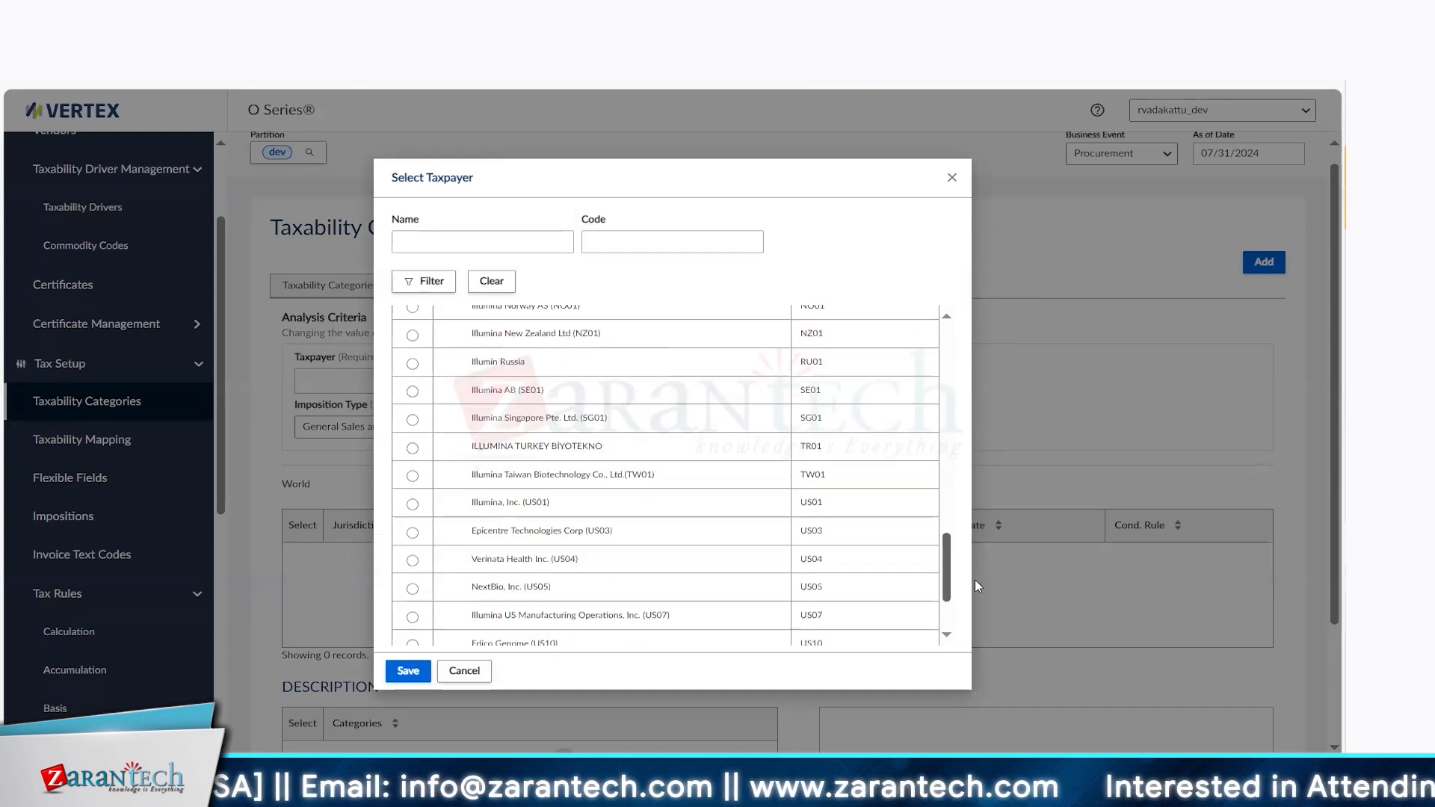
{"action": "left_click", "coordinate": [412, 505]}
{"action": "left_click", "coordinate": [408, 670]}
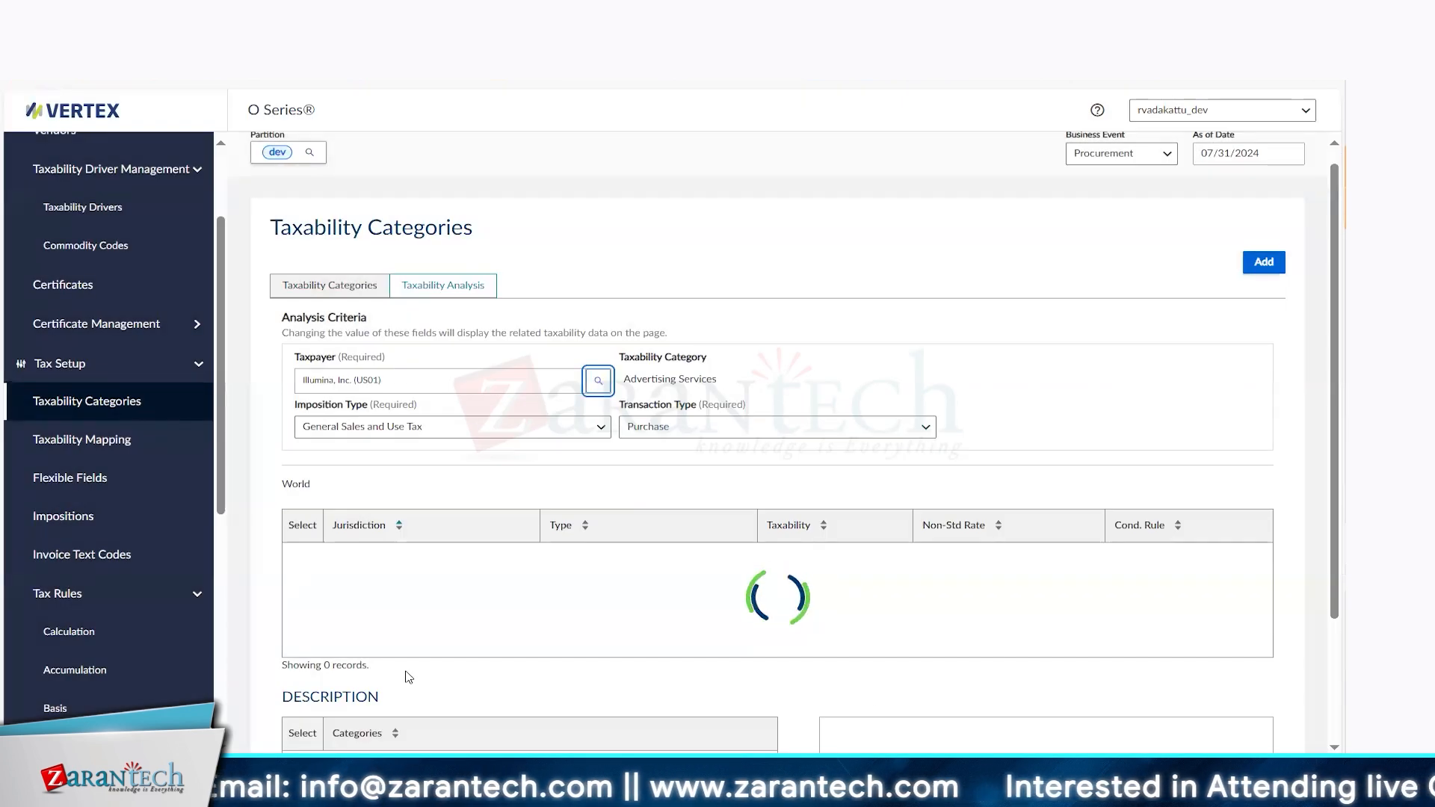
Drill down into the United States in the analysis results and examine the taxability by state
{"action": "left_click_drag", "start_coordinate": [1337, 576], "coordinate": [1341, 600]}
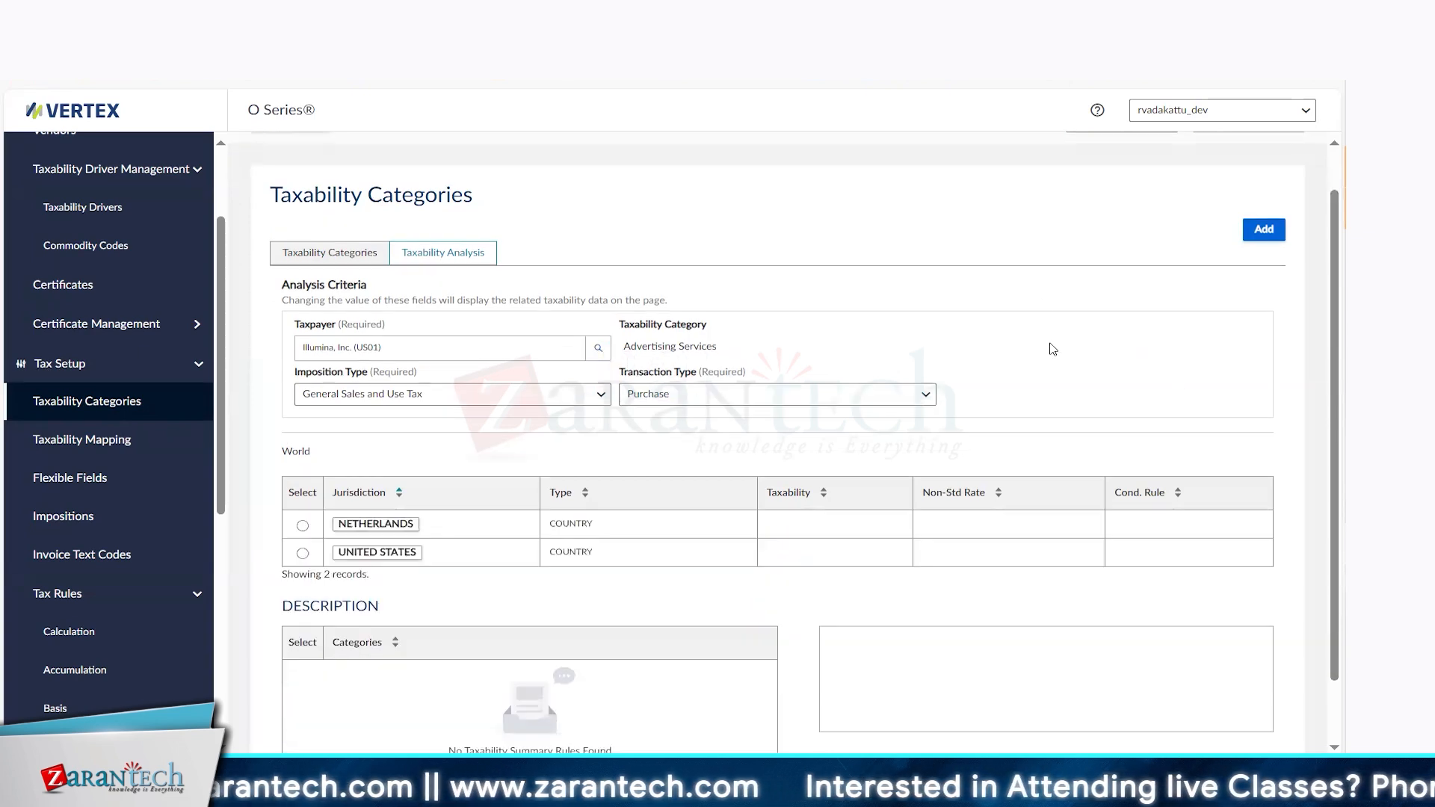
{"action": "left_click", "coordinate": [385, 552]}
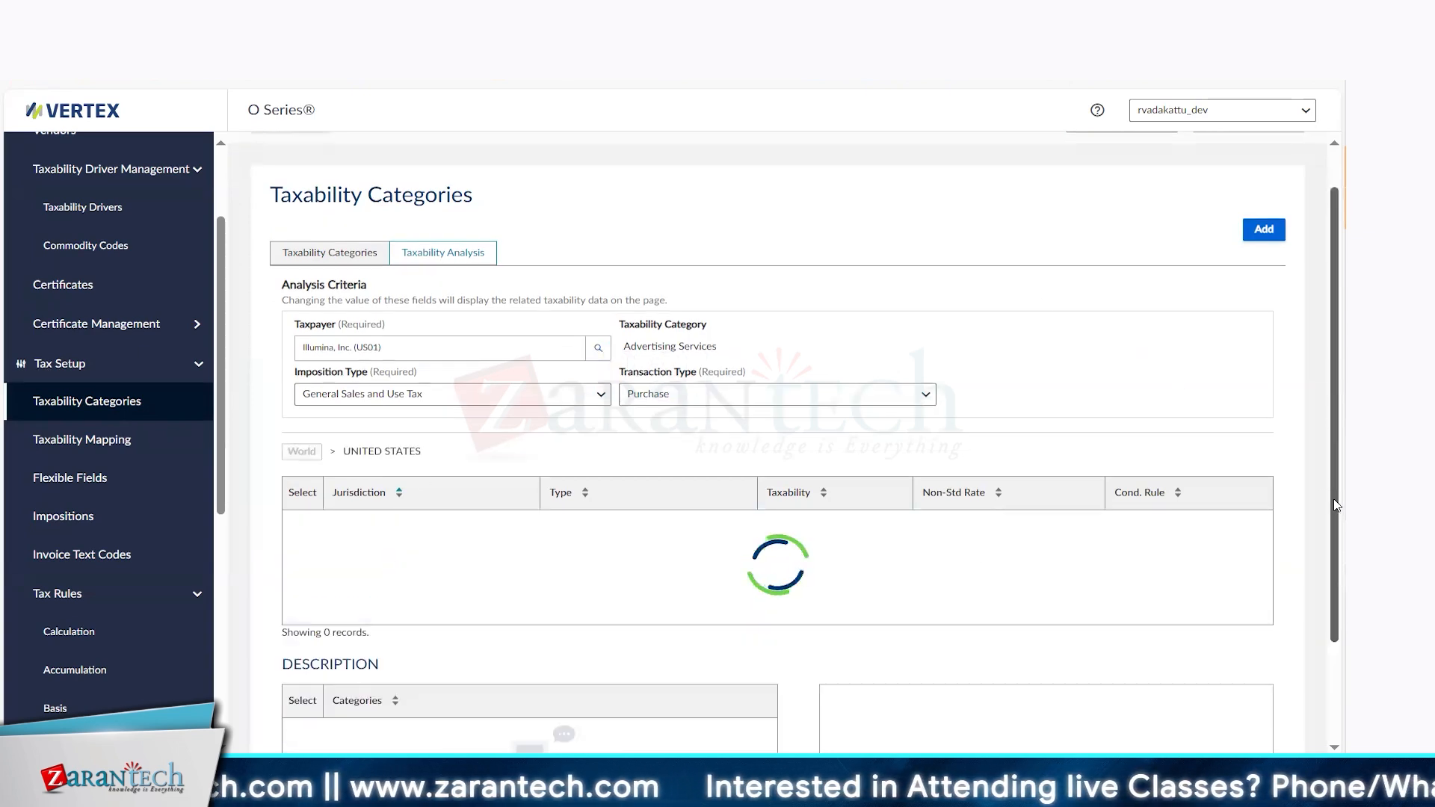
{"action": "left_click_drag", "start_coordinate": [1337, 513], "coordinate": [1341, 607]}
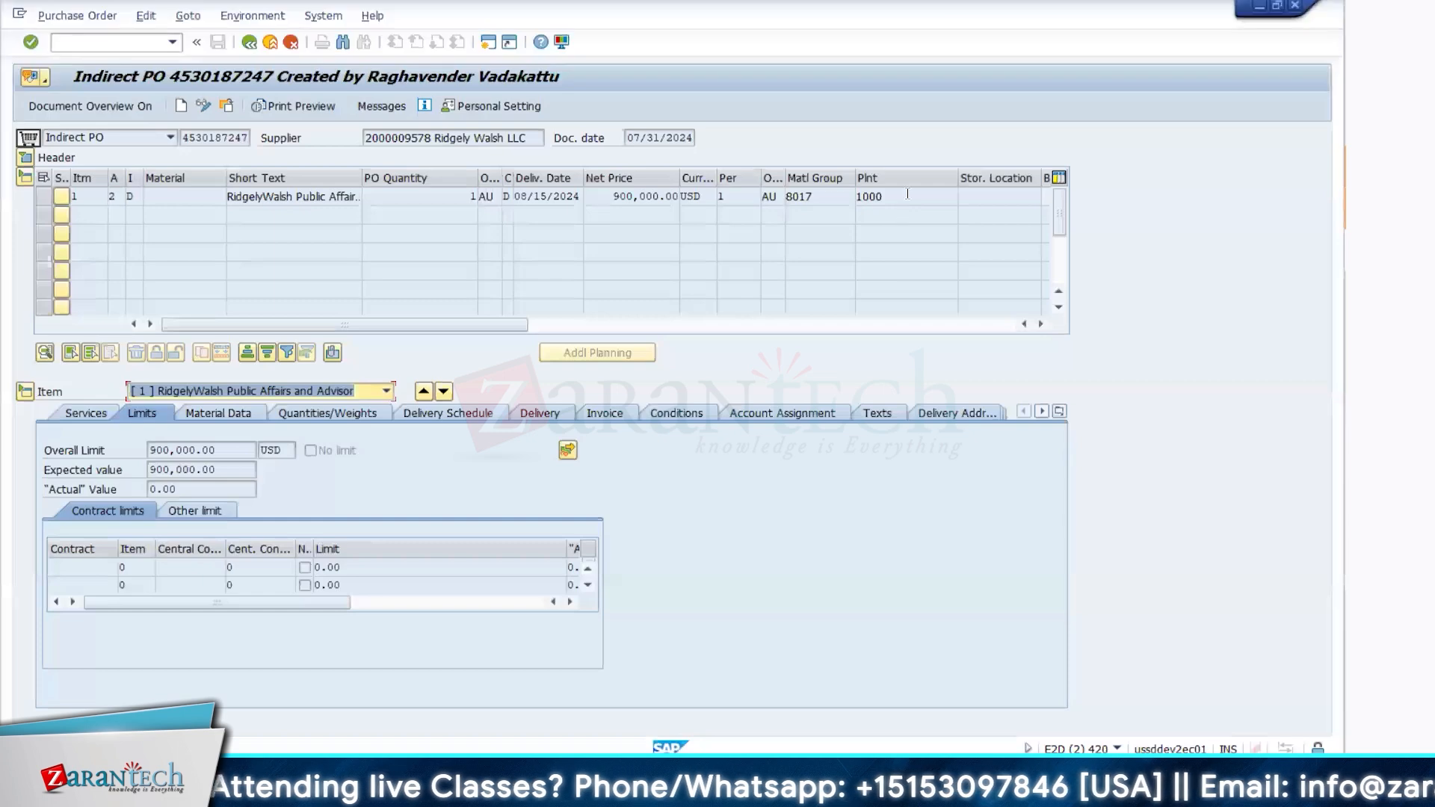
Switch to the SAP indirect purchase order and look up the location of plant 1000 in the plant value list
{"action": "left_click", "coordinate": [964, 198]}
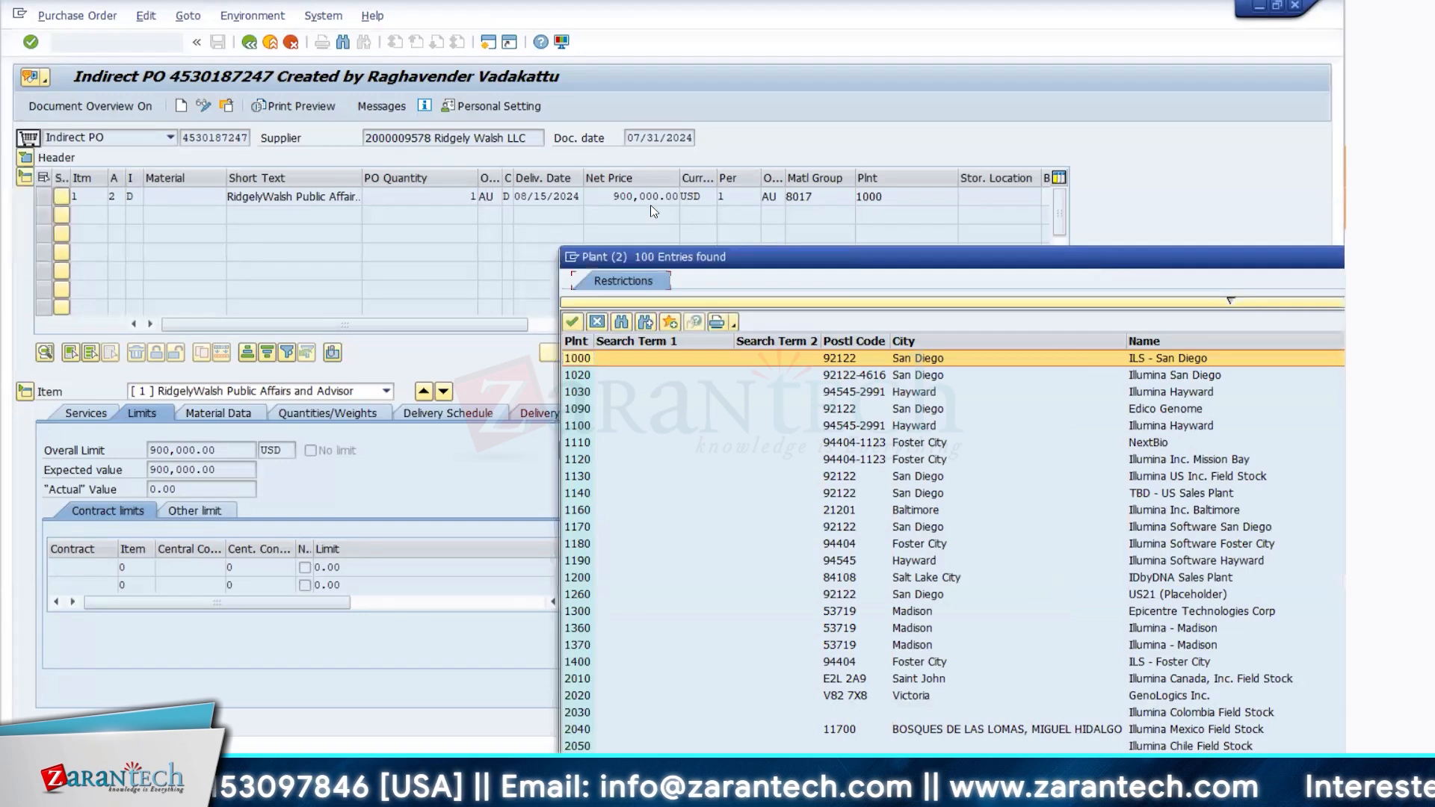
{"action": "double_click", "coordinate": [716, 262]}
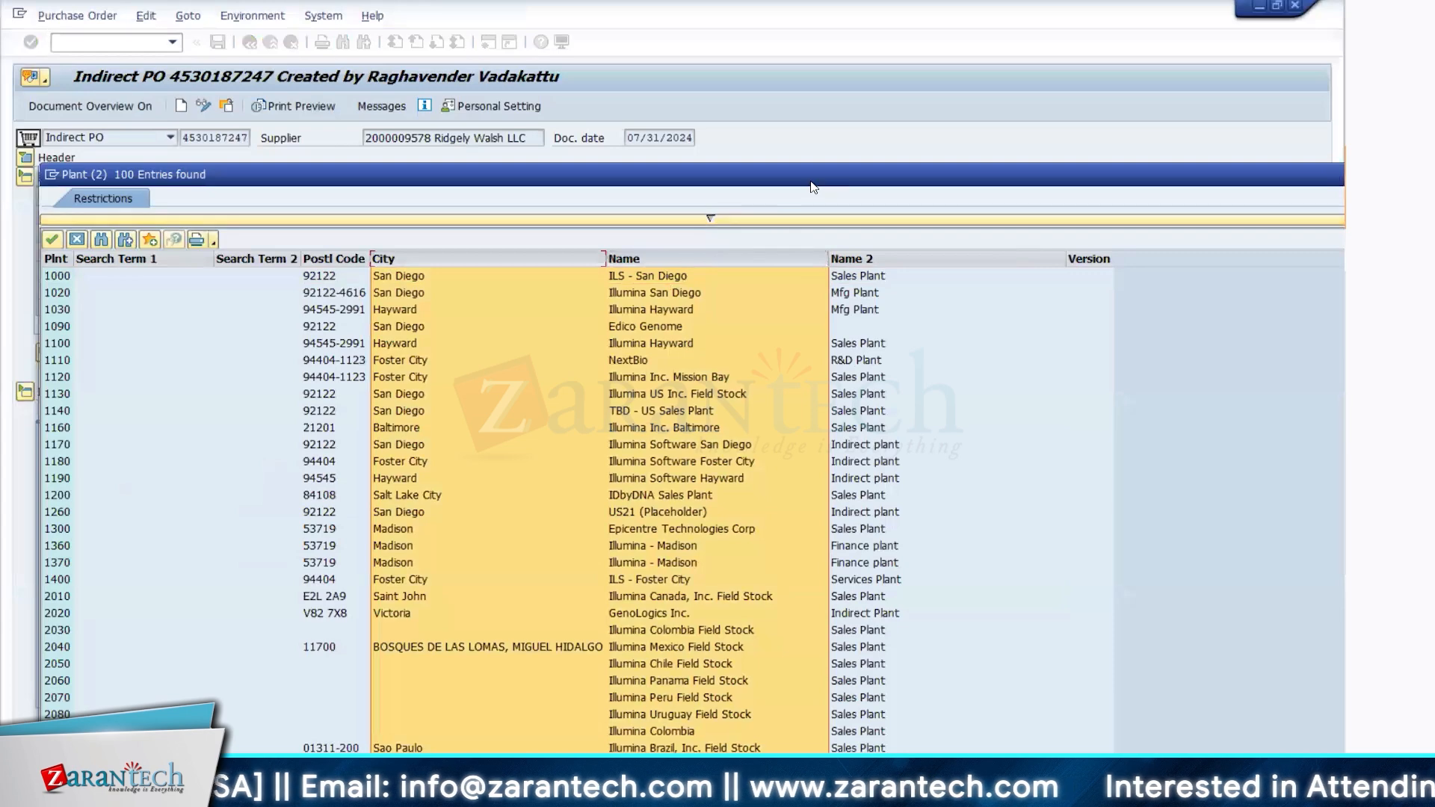
{"action": "left_click_drag", "start_coordinate": [813, 183], "coordinate": [487, 193]}
{"action": "left_click", "coordinate": [1044, 186]}
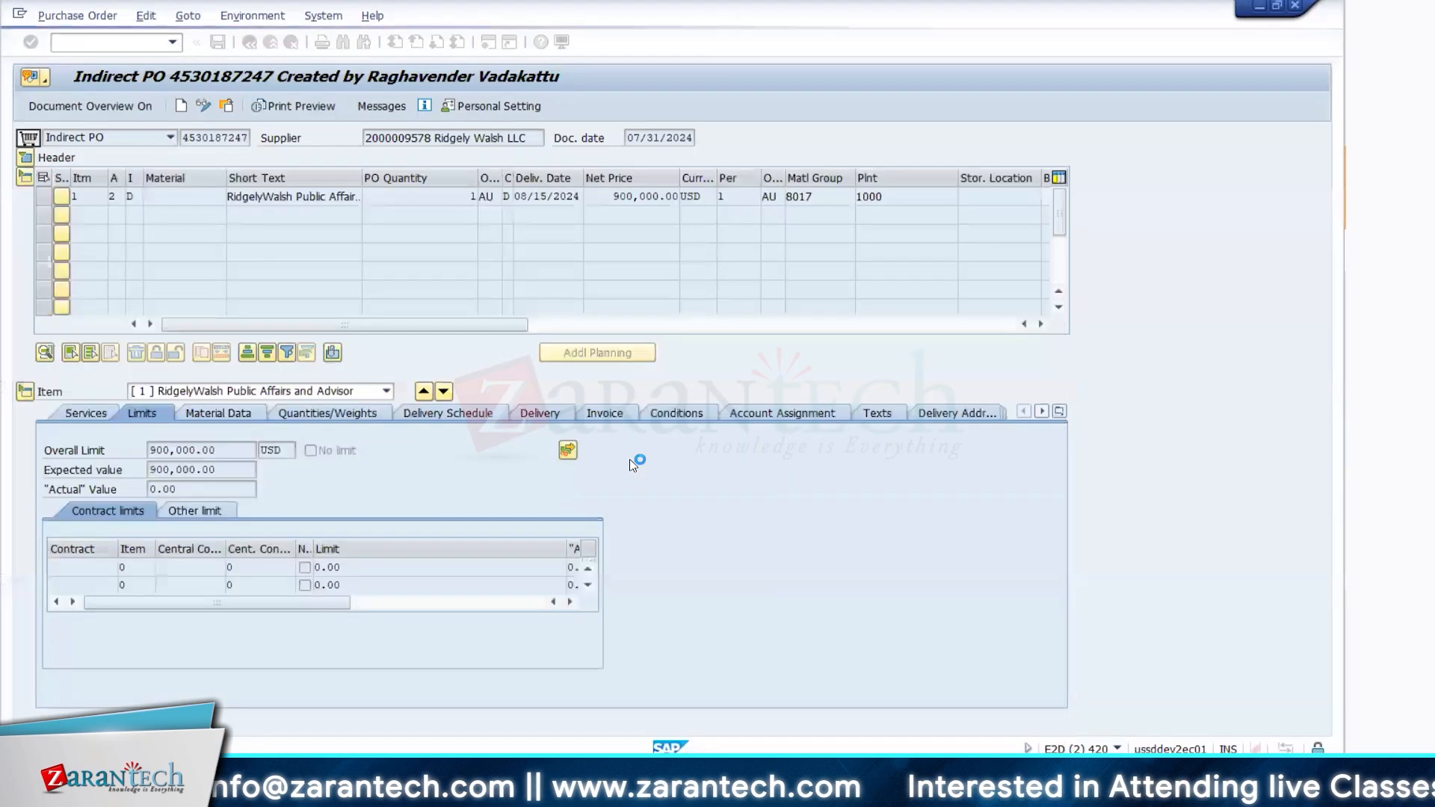
Check the purchase order item's delivery schedule, delivery data and delivery address, including its region and tax jurisdiction
{"action": "left_click", "coordinate": [455, 411]}
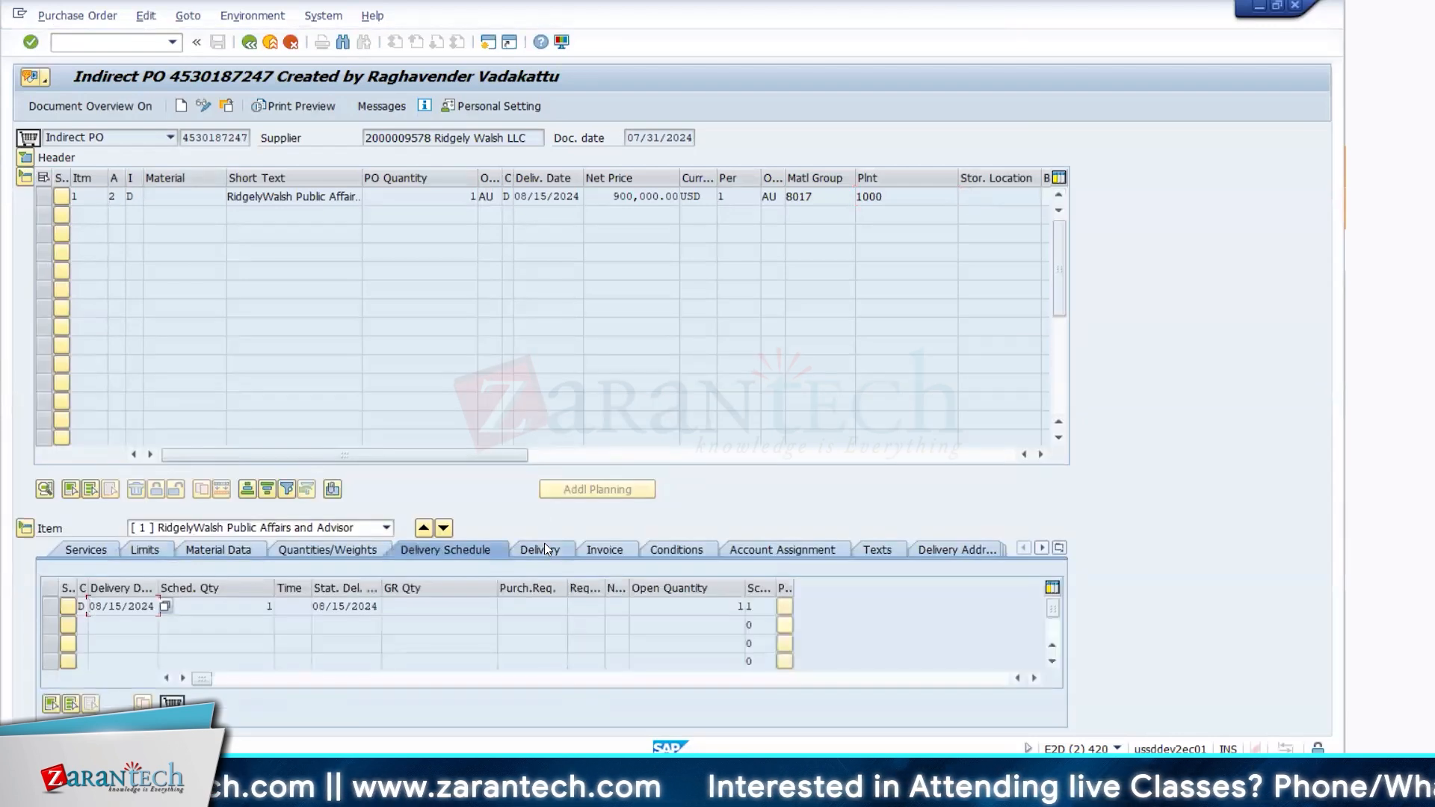
{"action": "left_click", "coordinate": [544, 544]}
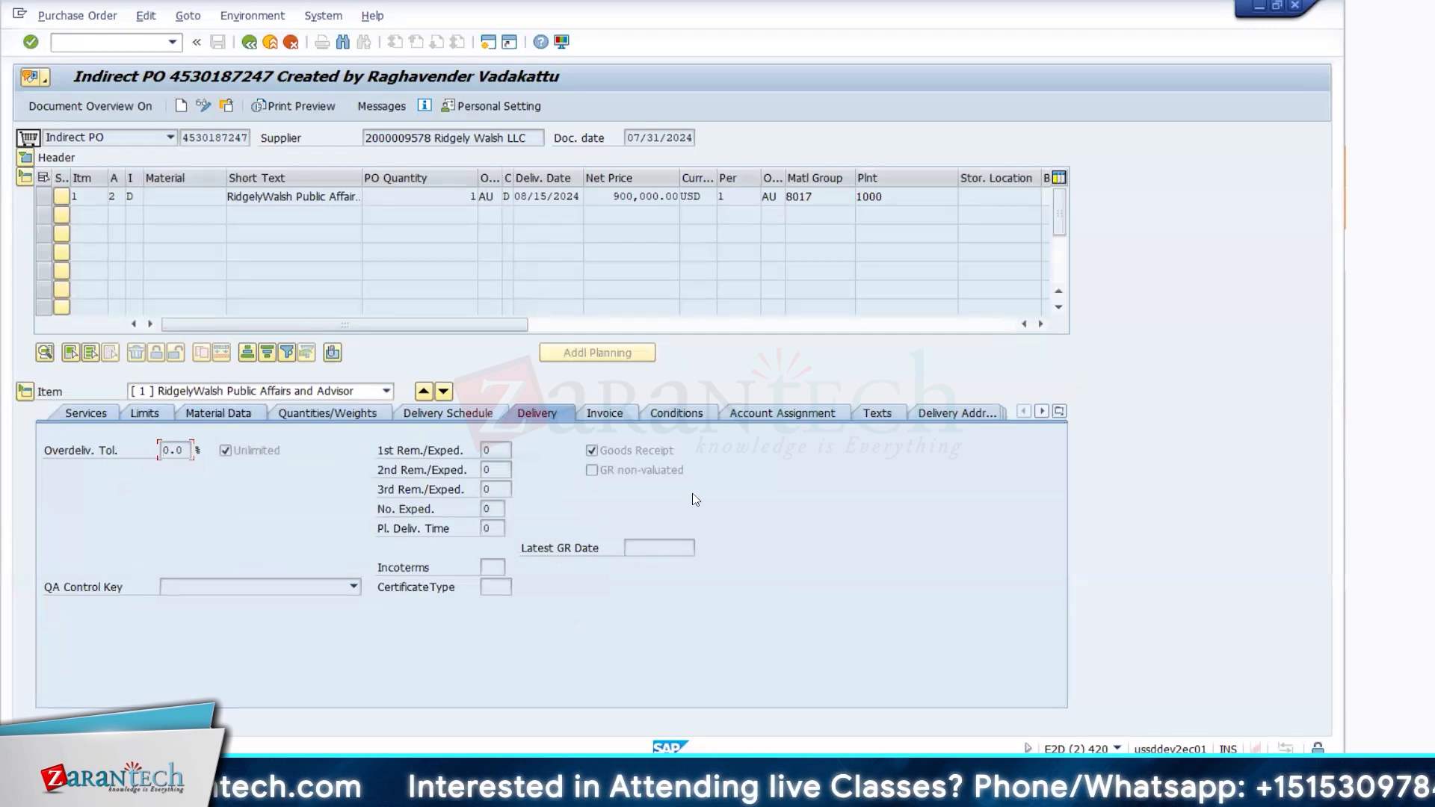
{"action": "left_click", "coordinate": [950, 414]}
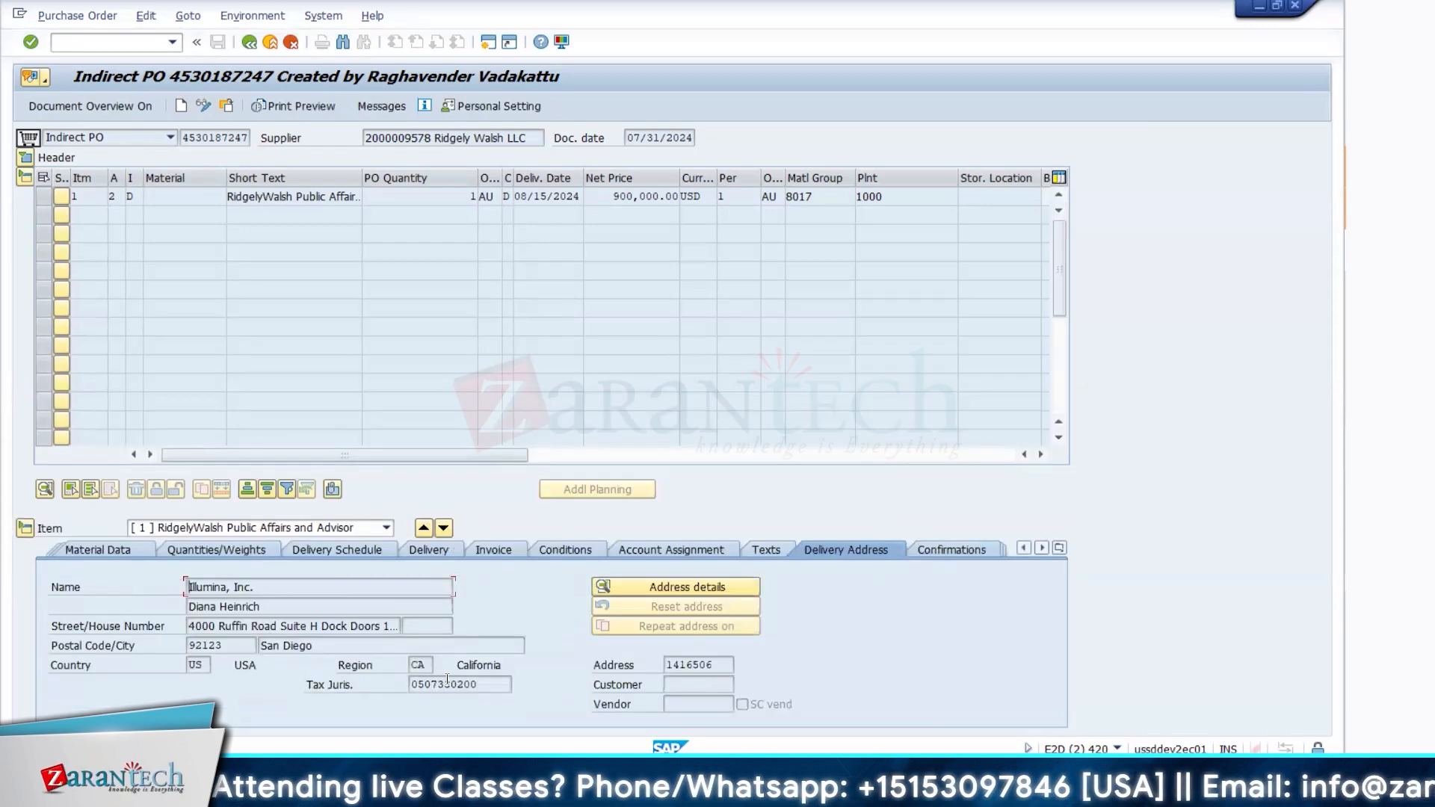
{"action": "left_click", "coordinate": [426, 668]}
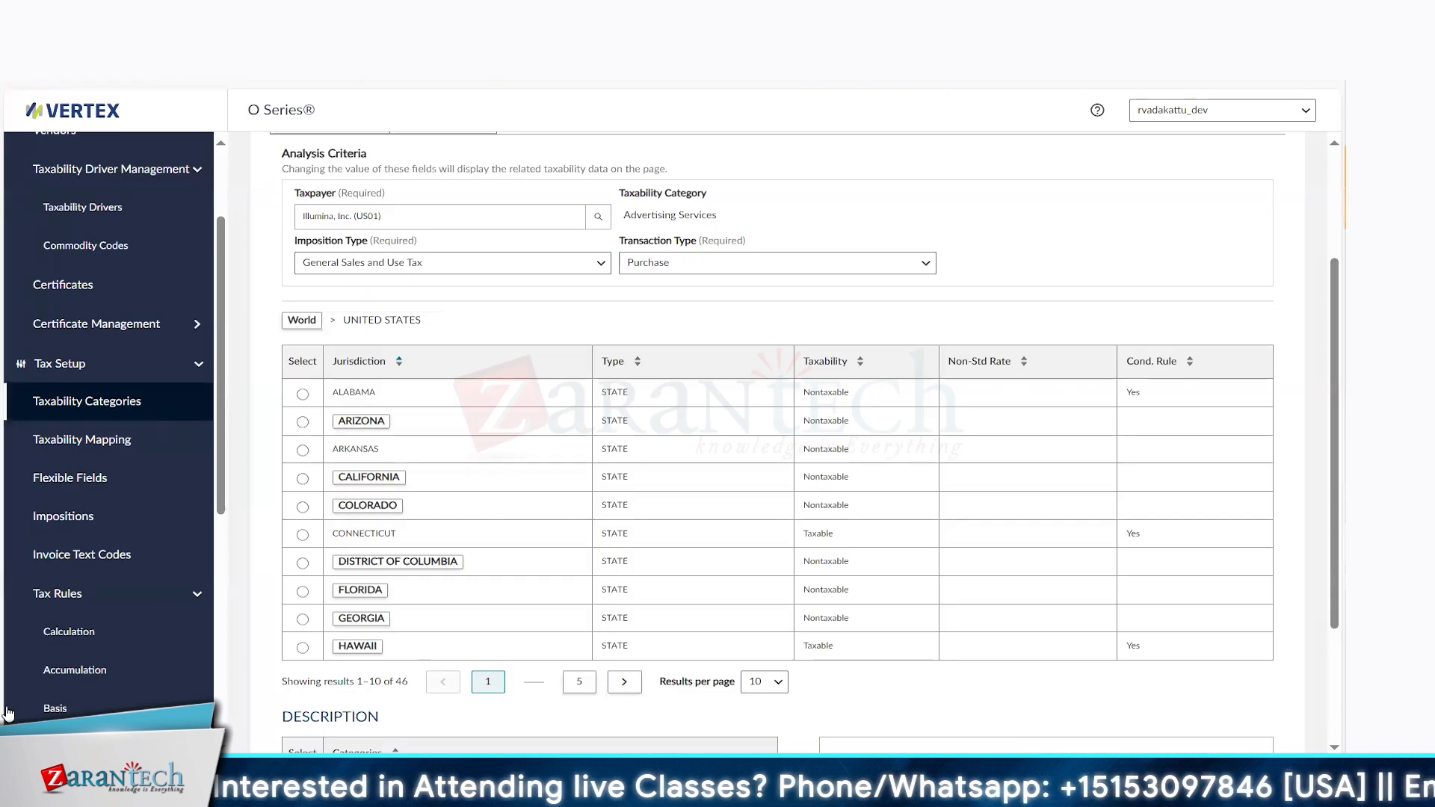
Expand the tax rules of the tax setup and open the basis rules for the Procurement business event
{"action": "left_click", "coordinate": [191, 361]}
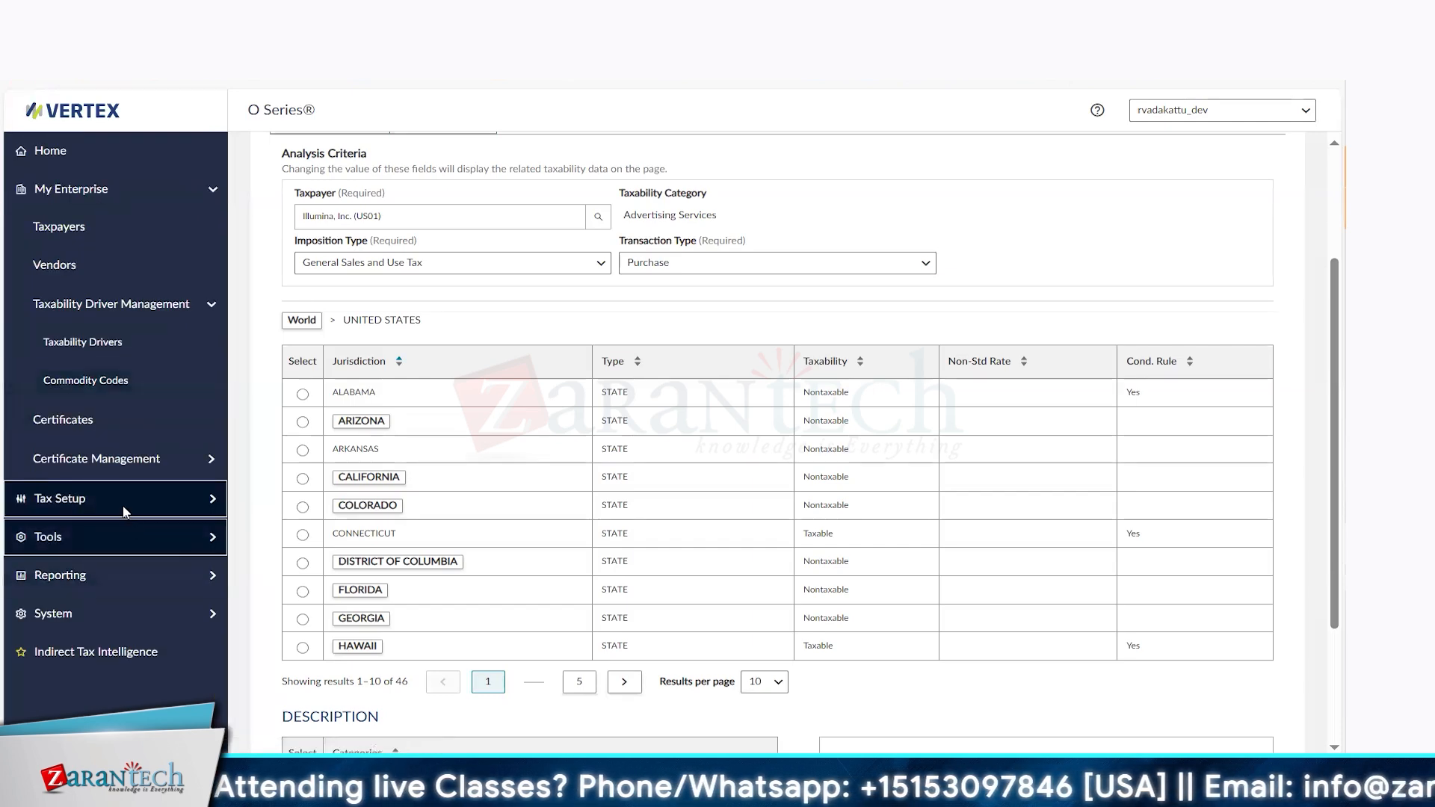
{"action": "left_click", "coordinate": [166, 496]}
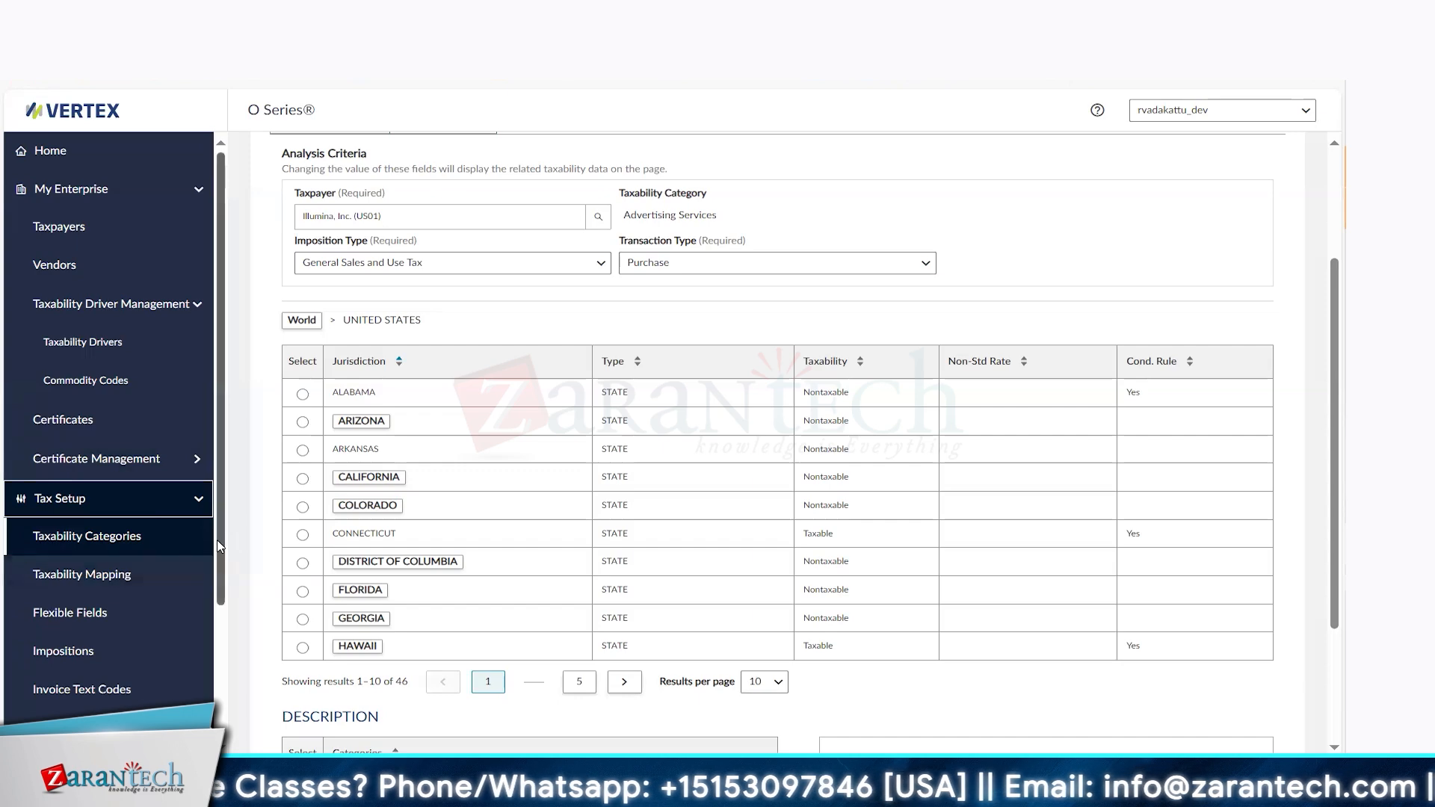
{"action": "left_click_drag", "start_coordinate": [217, 539], "coordinate": [240, 649]}
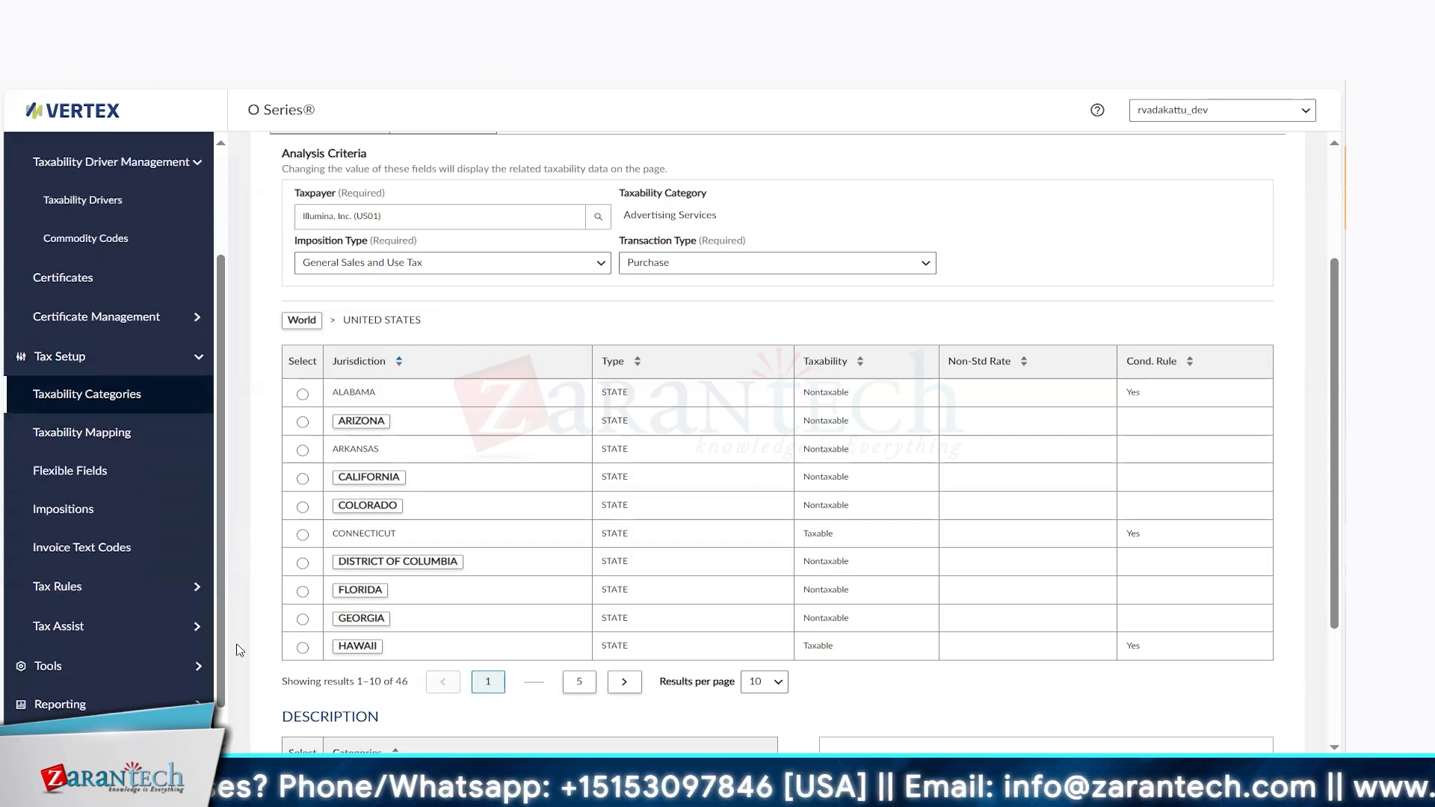
{"action": "scroll", "coordinate": [222, 656], "scroll_direction": "down", "scroll_amount": 1}
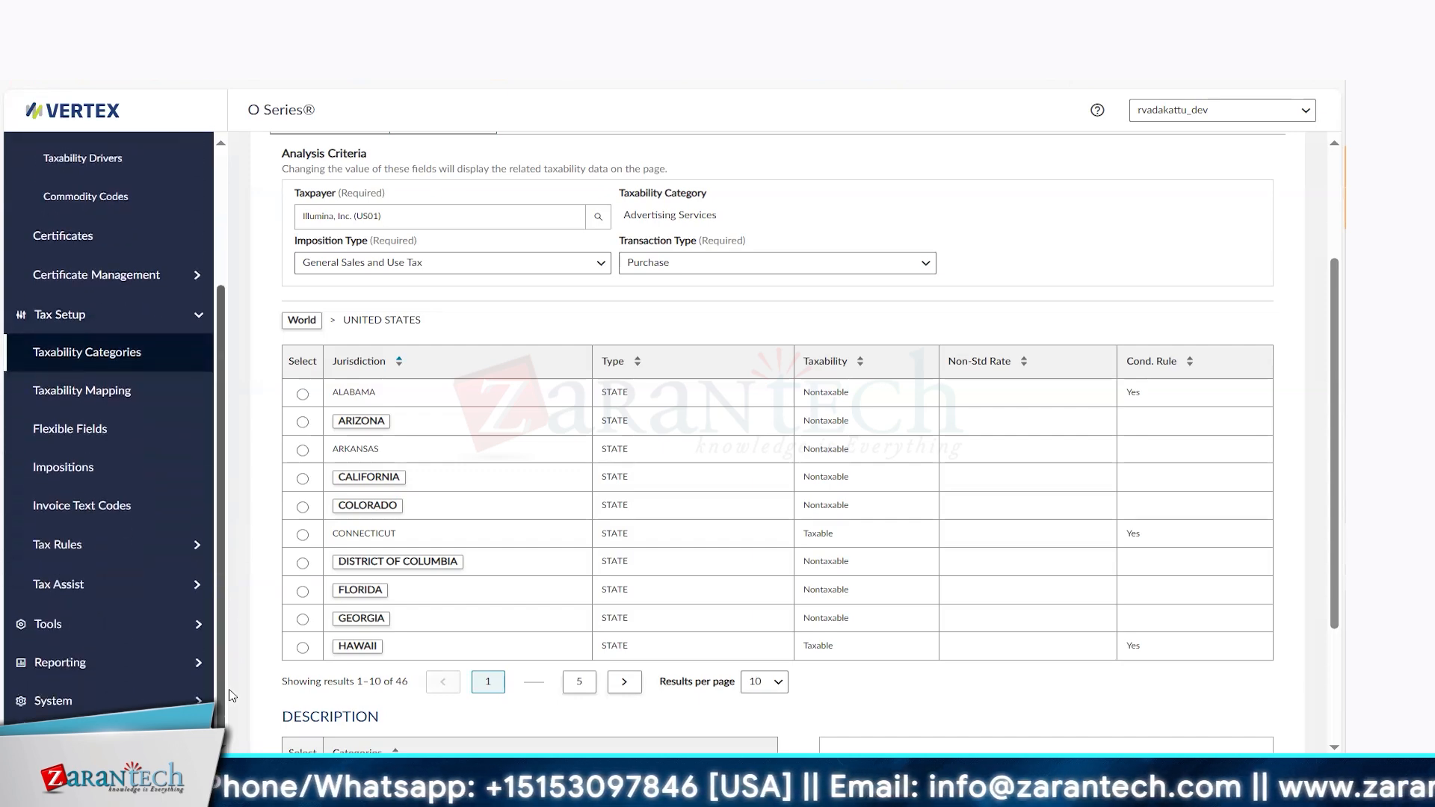
{"action": "left_click", "coordinate": [132, 545]}
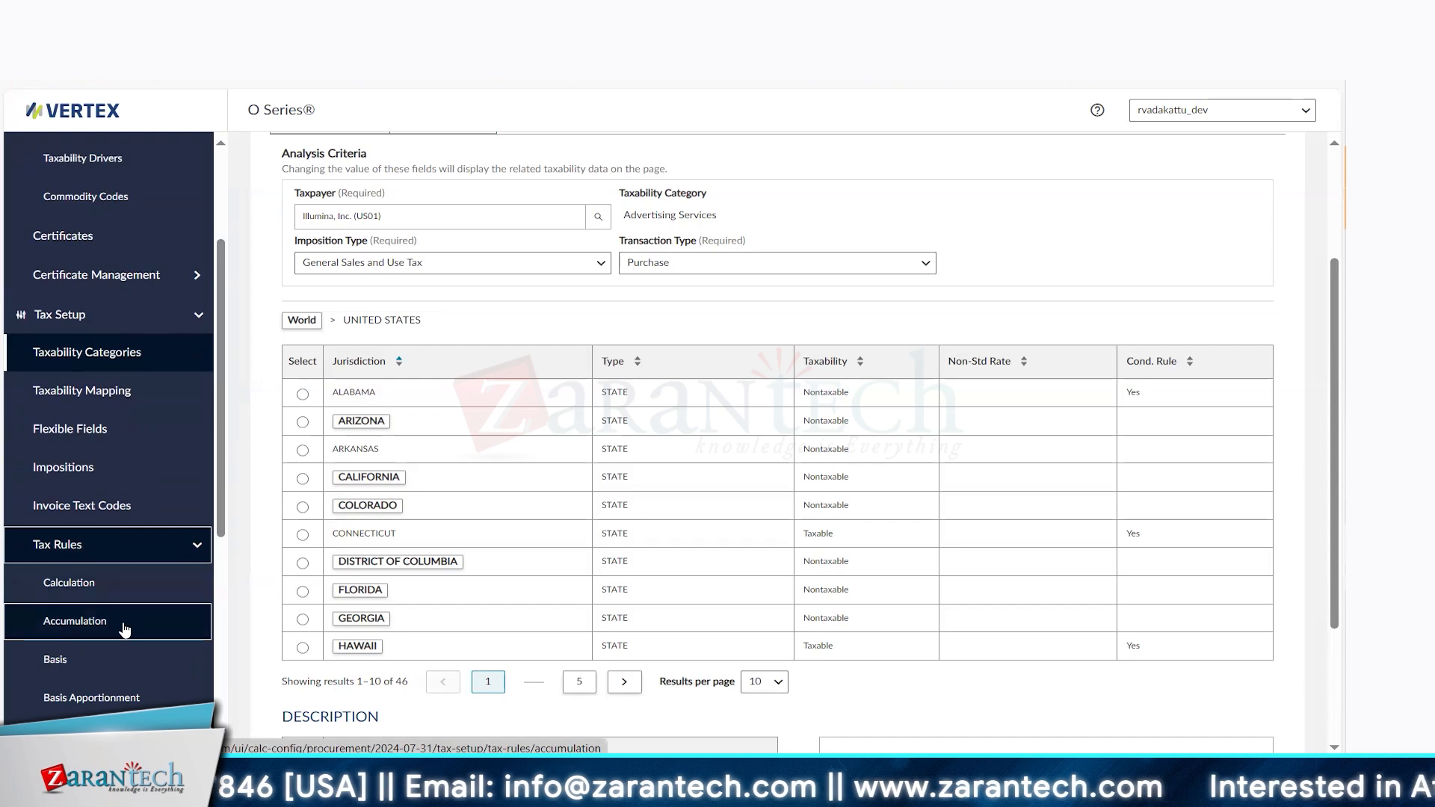
{"action": "scroll", "coordinate": [222, 557], "scroll_direction": "down", "scroll_amount": 4}
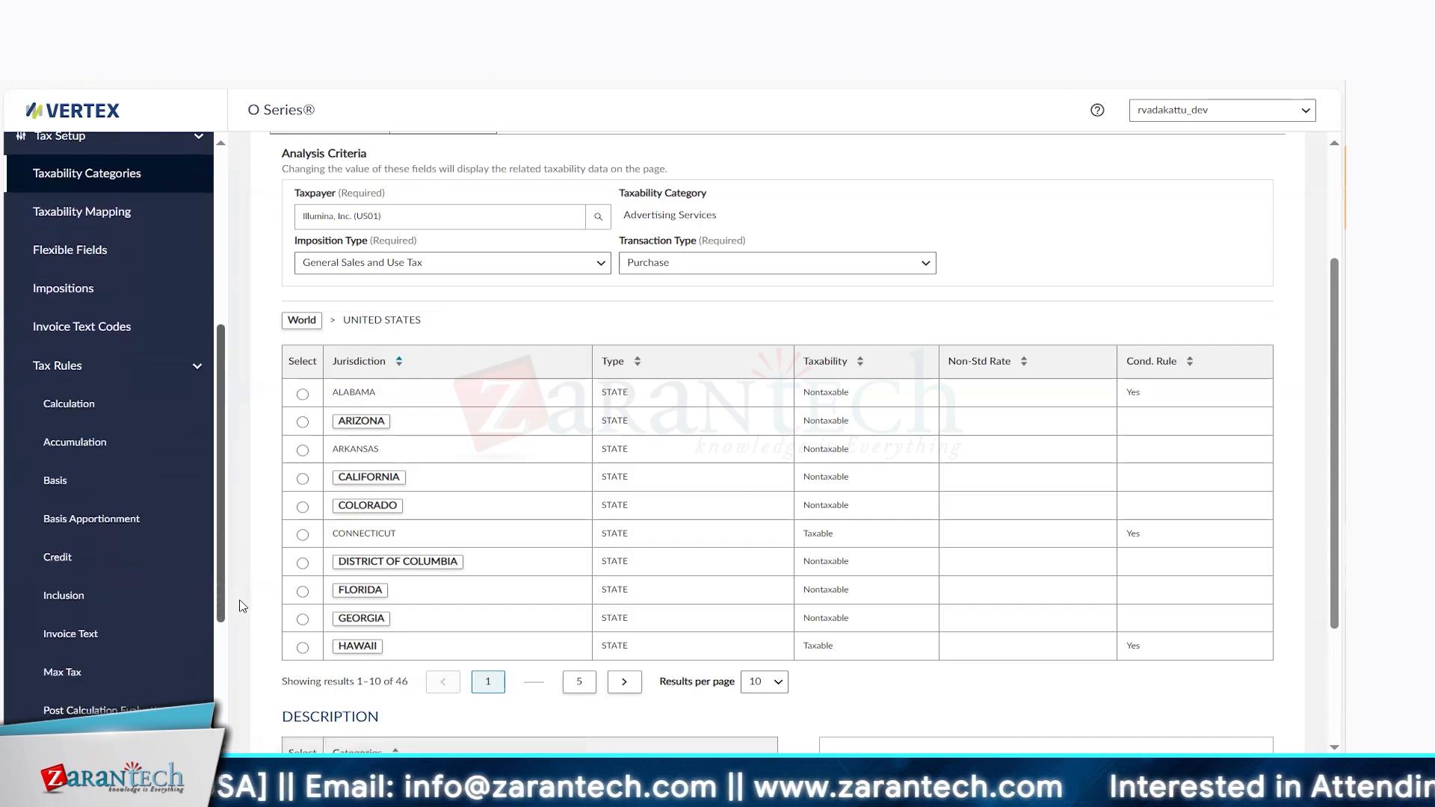
{"action": "left_click", "coordinate": [98, 485]}
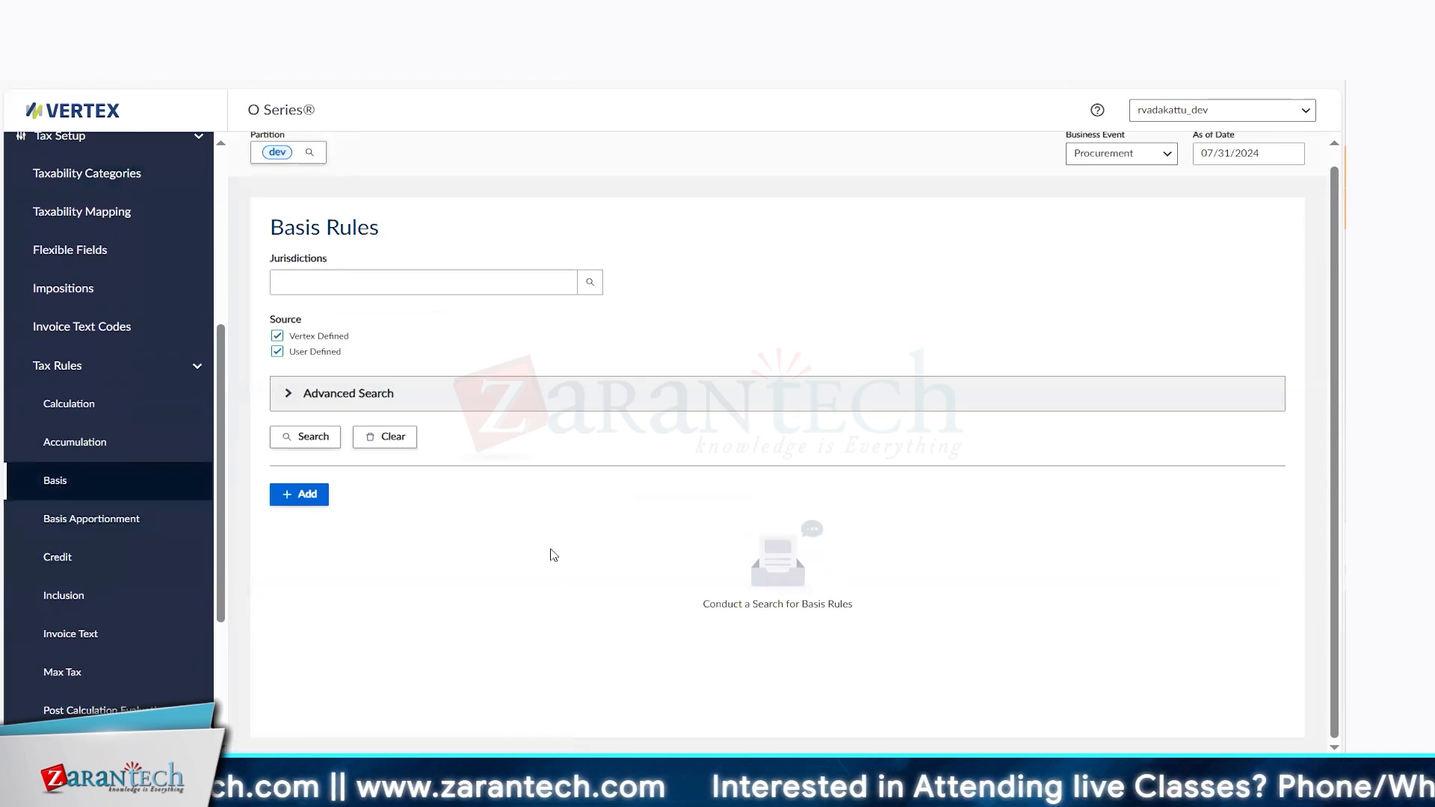
Open the basis apportionment rules and try to search them without any search criteria
{"action": "left_click", "coordinate": [123, 528]}
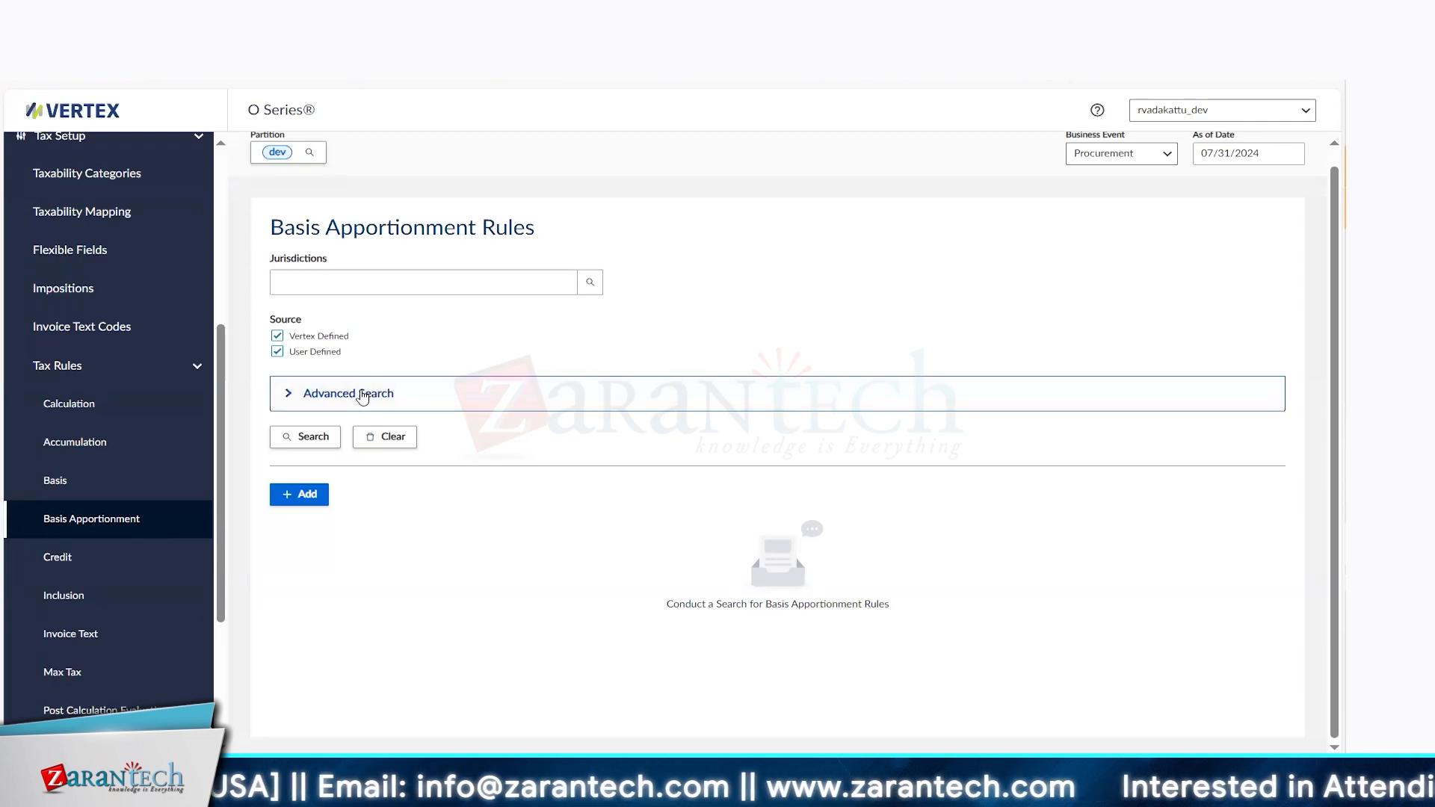
{"action": "left_click", "coordinate": [312, 446]}
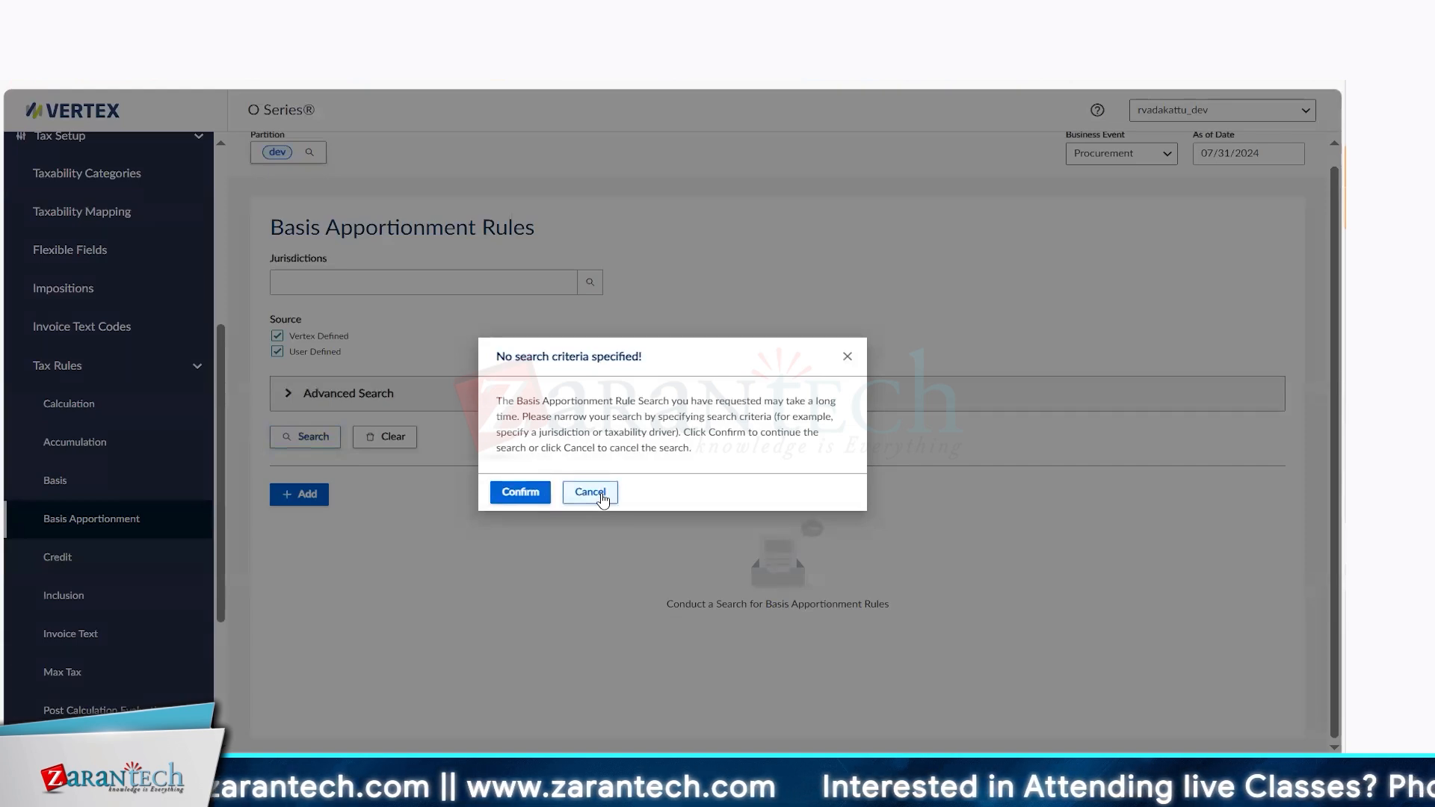
{"action": "left_click", "coordinate": [602, 496]}
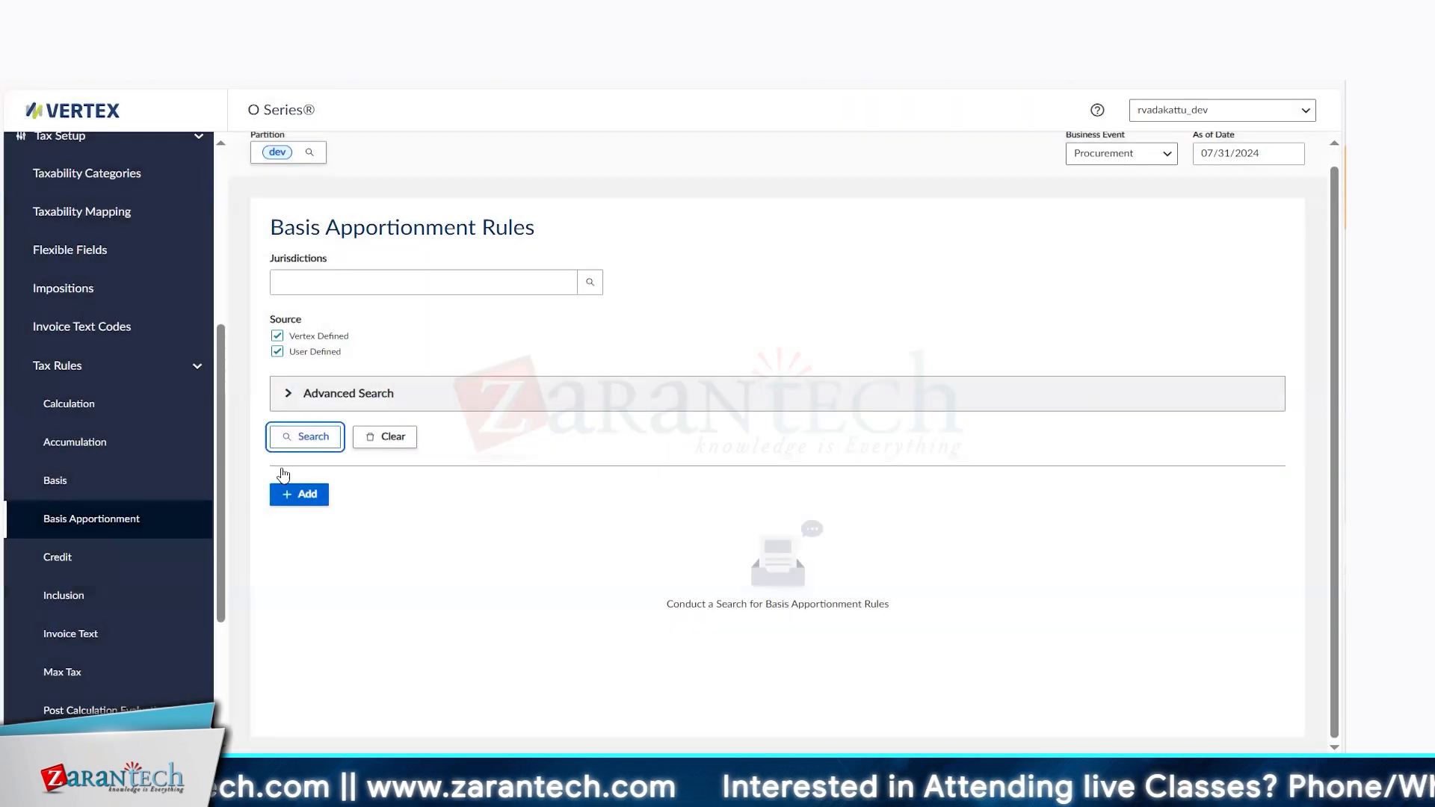
Start a new basis apportionment rule and examine the condition types offered for its qualifying conditions
{"action": "left_click", "coordinate": [303, 494]}
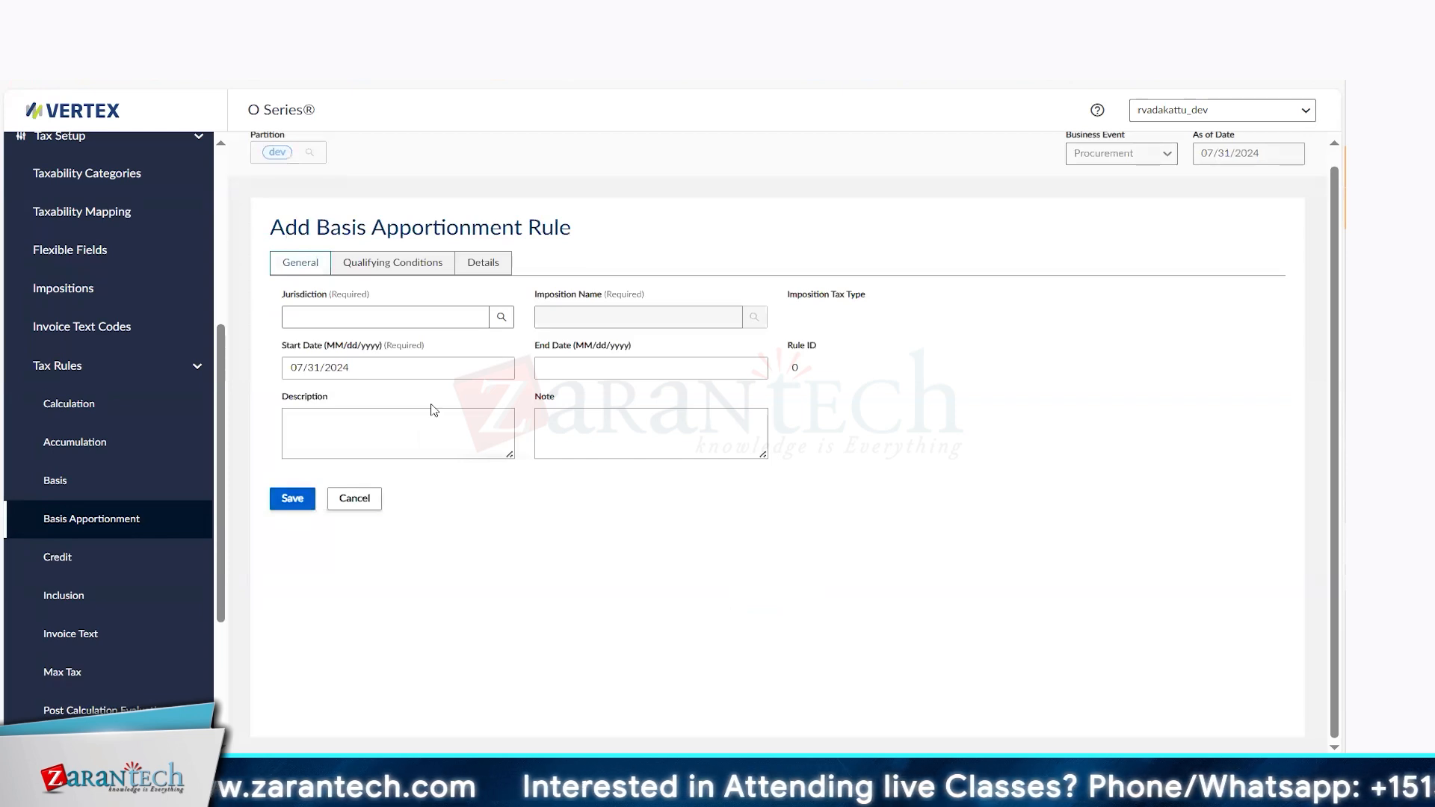
{"action": "left_click", "coordinate": [399, 270]}
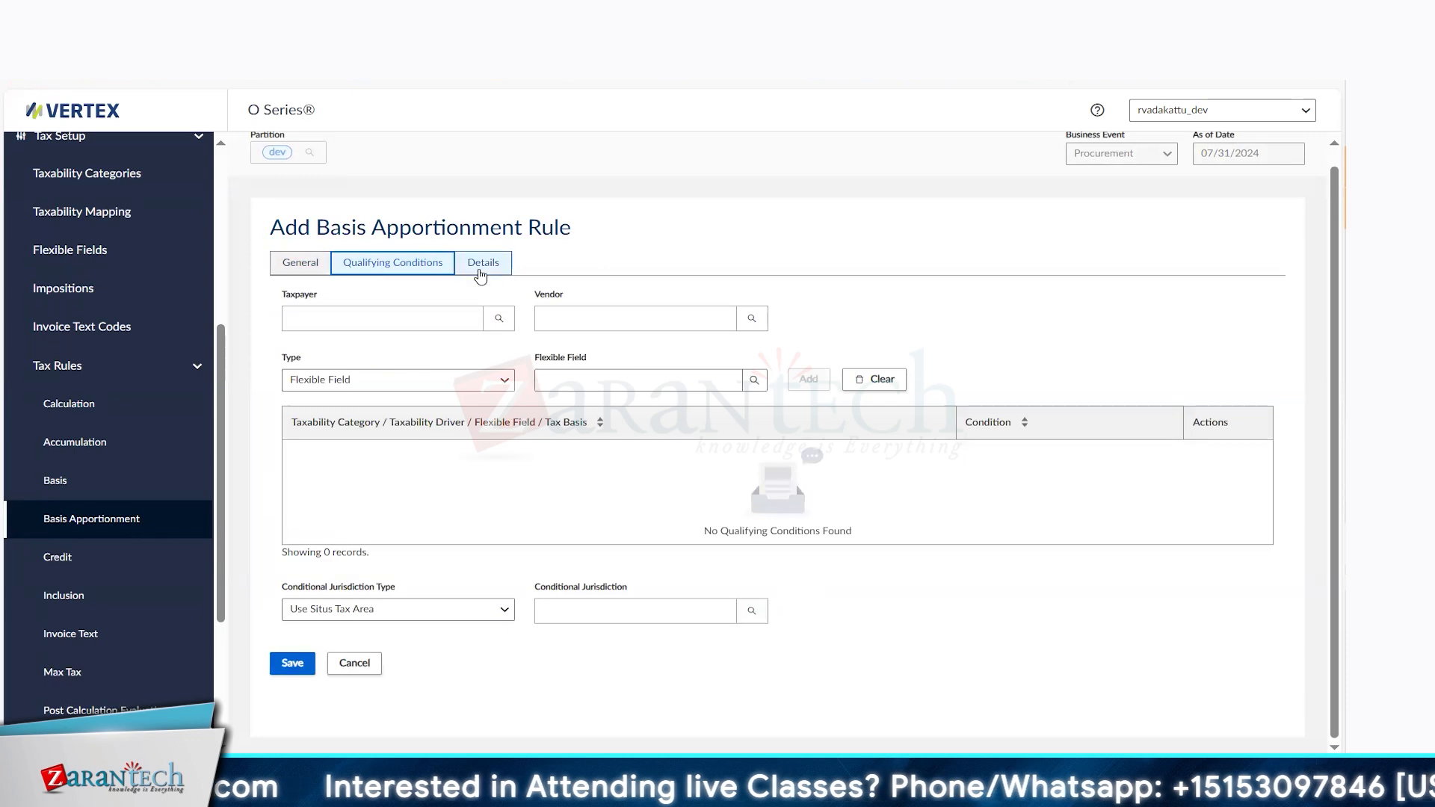
{"action": "left_click", "coordinate": [489, 384]}
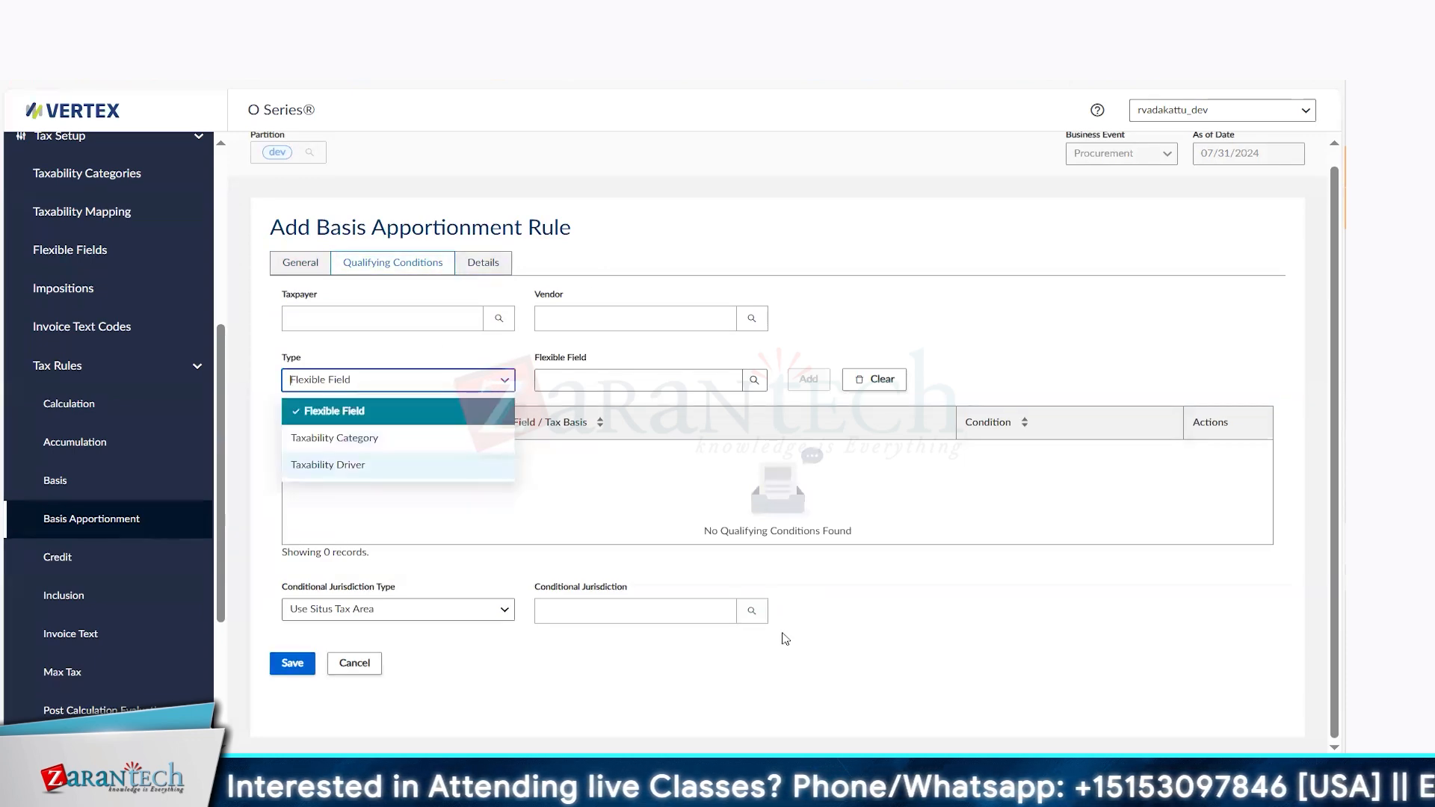
{"action": "left_click", "coordinate": [945, 658]}
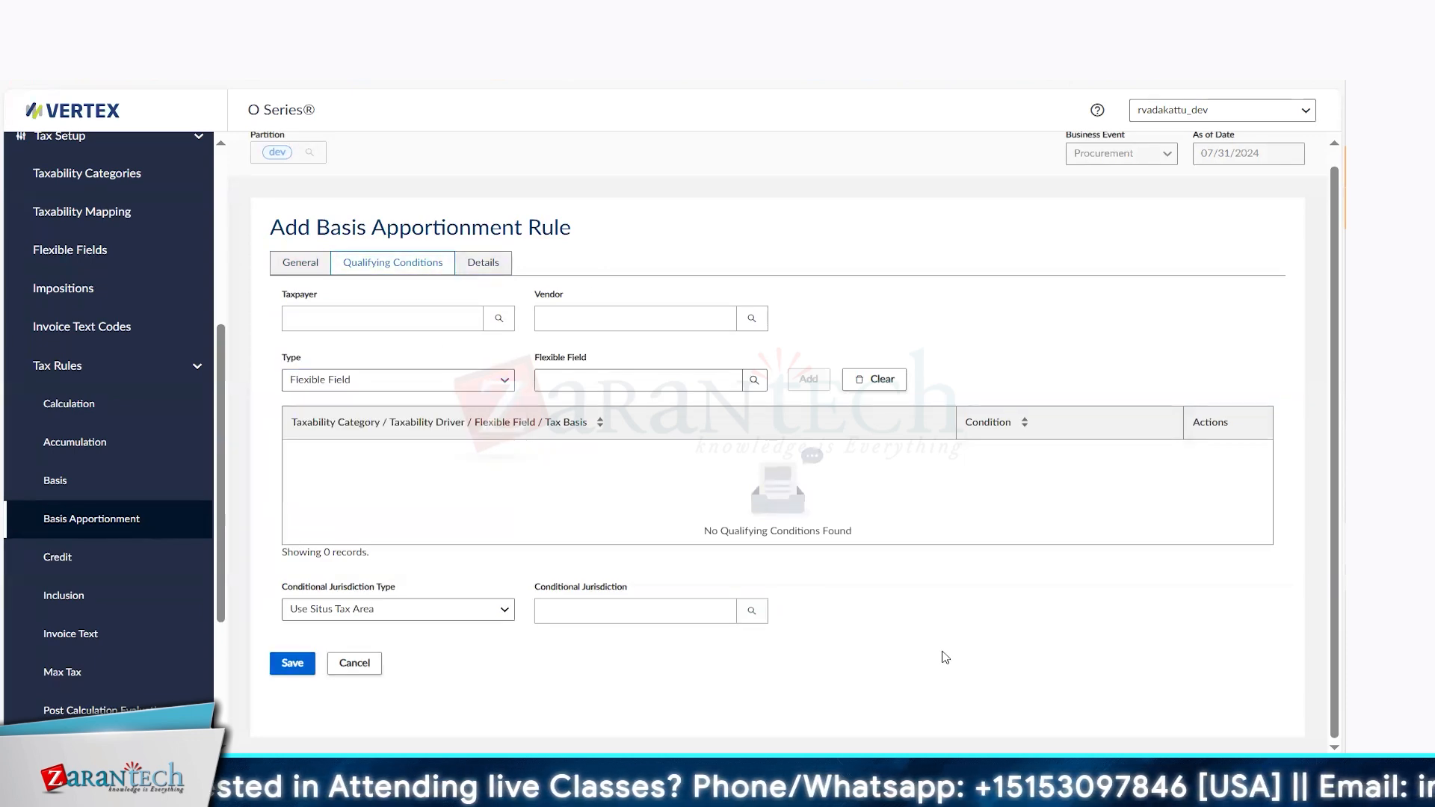
{"action": "left_click", "coordinate": [500, 381]}
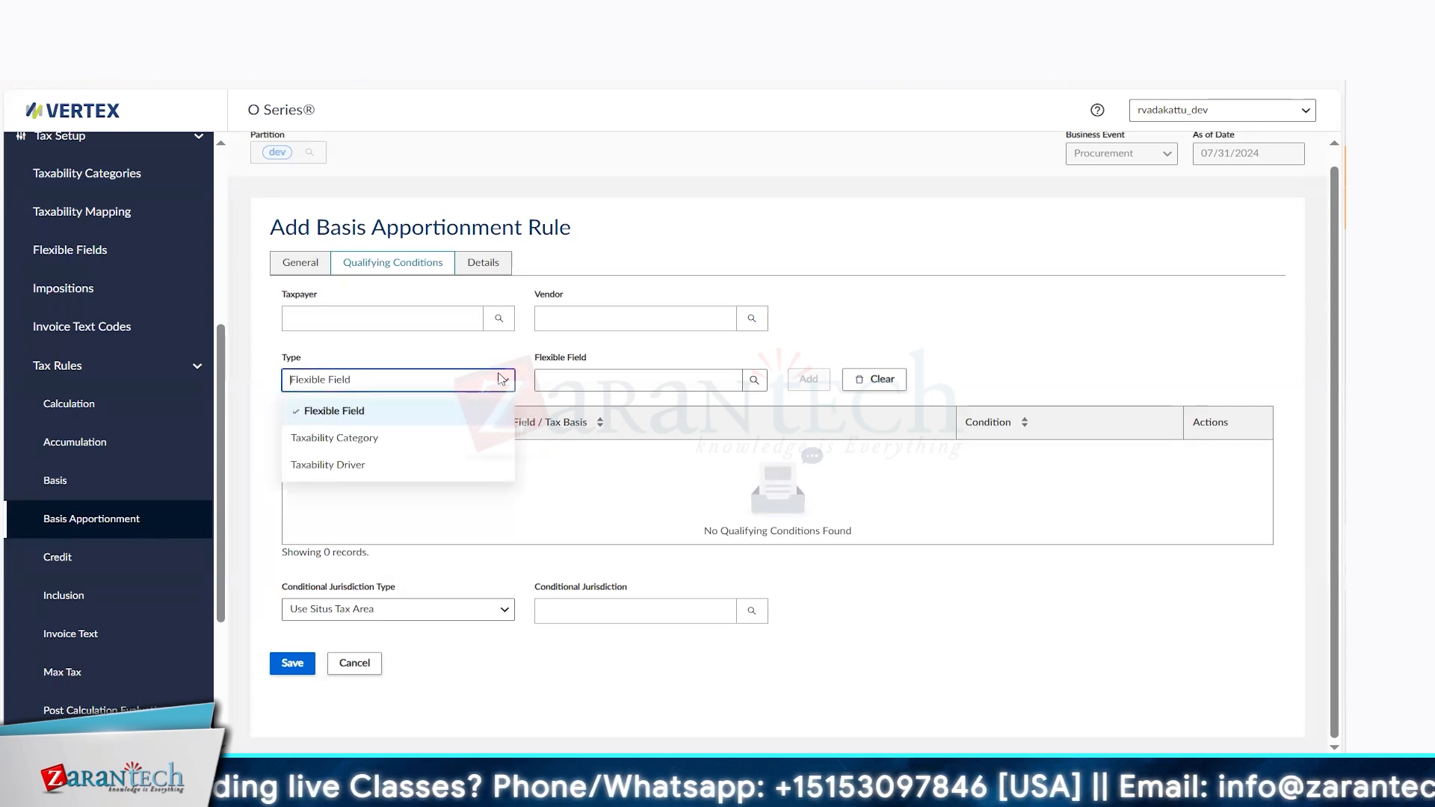
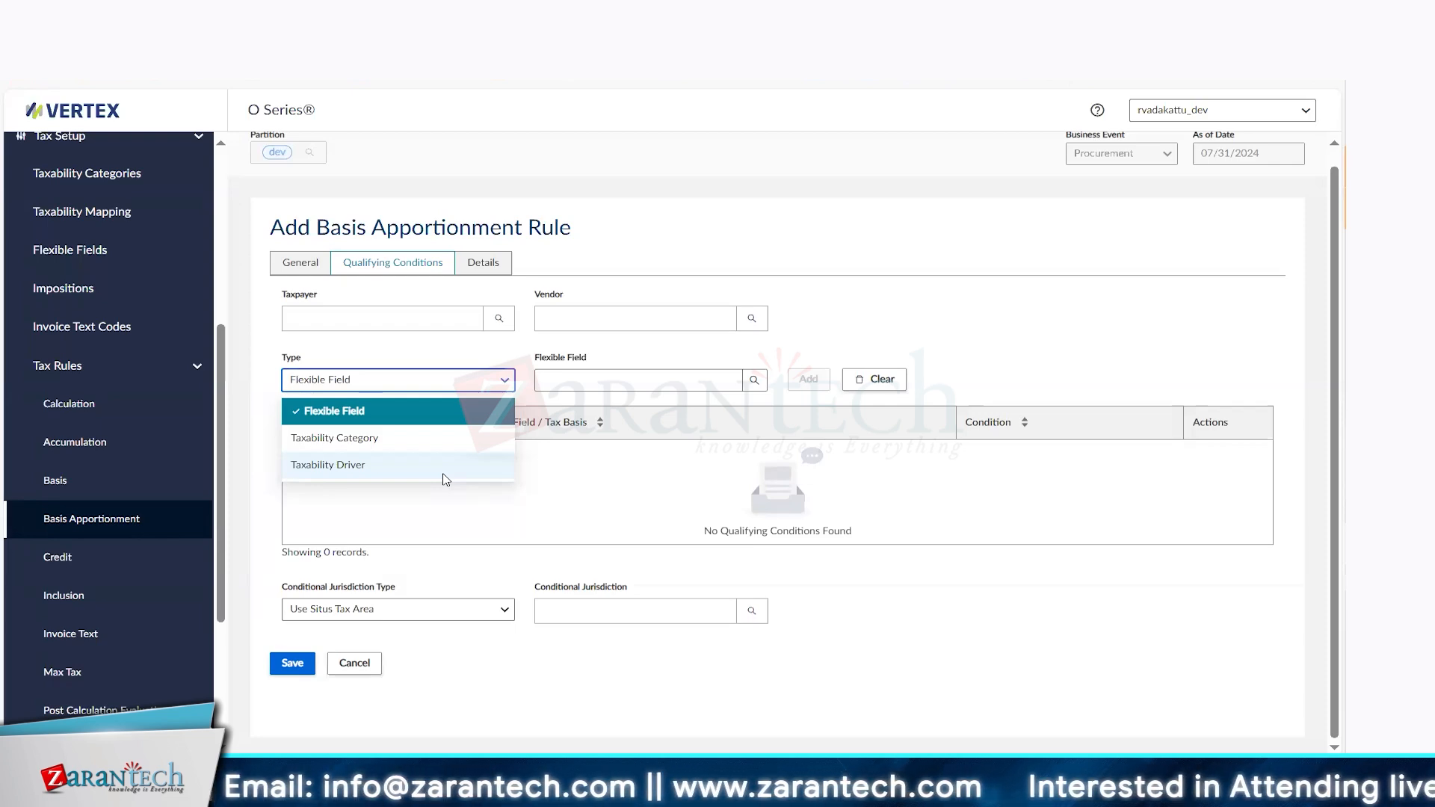
Open the taxability mapping search and choose Illumina, Inc. (US01) as its taxpayer
{"action": "left_click", "coordinate": [129, 215]}
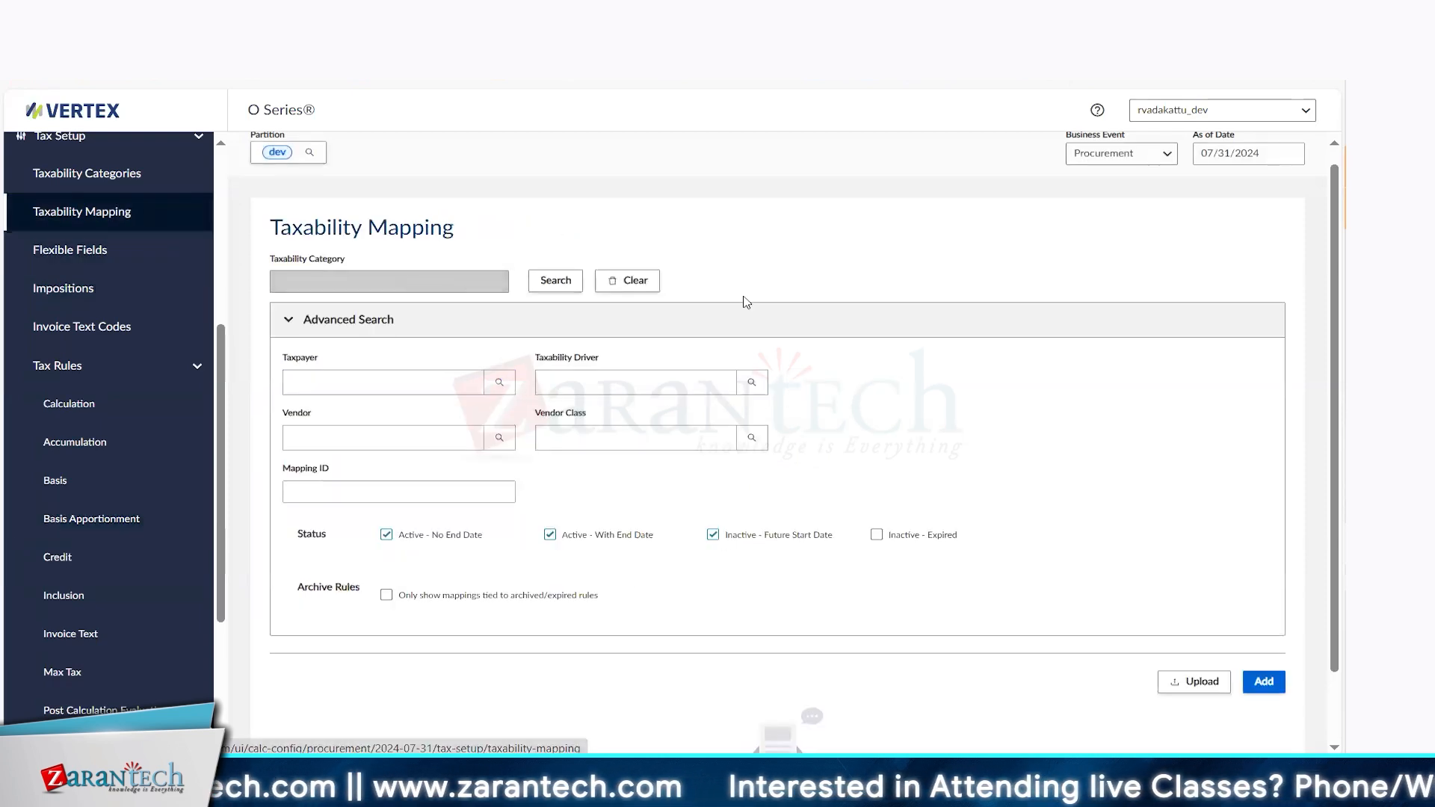
{"action": "double_click", "coordinate": [947, 442]}
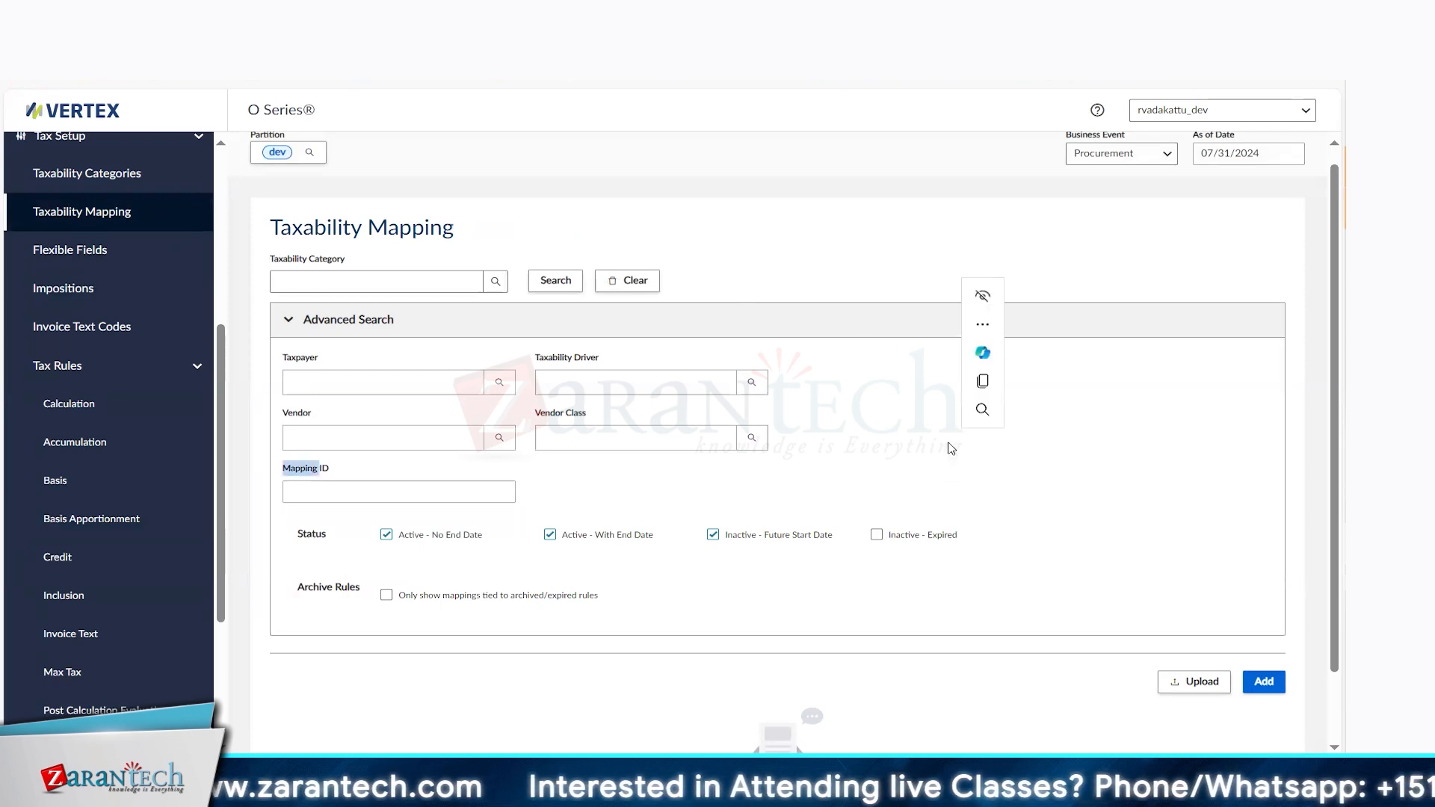
{"action": "left_click", "coordinate": [865, 248]}
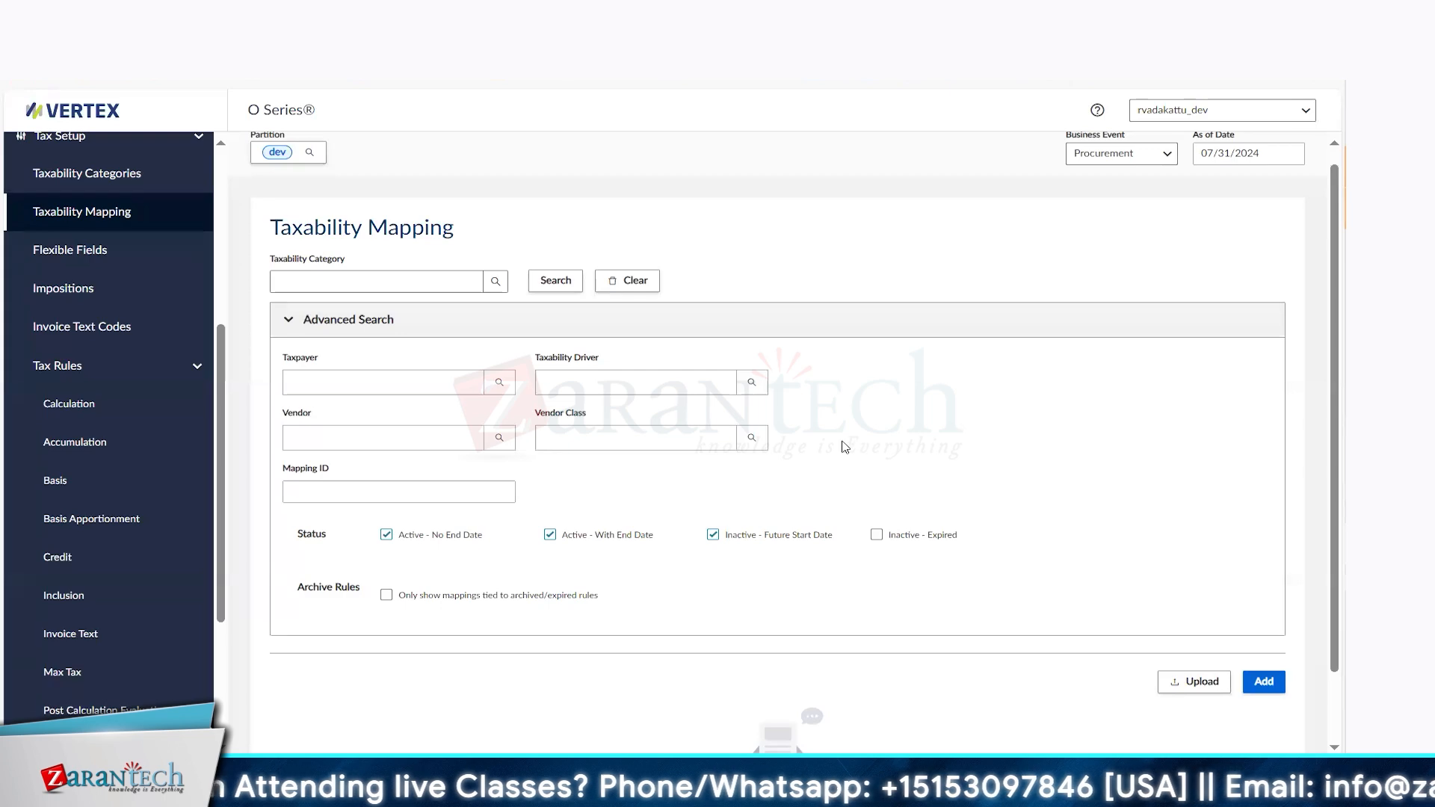
{"action": "left_click", "coordinate": [500, 384]}
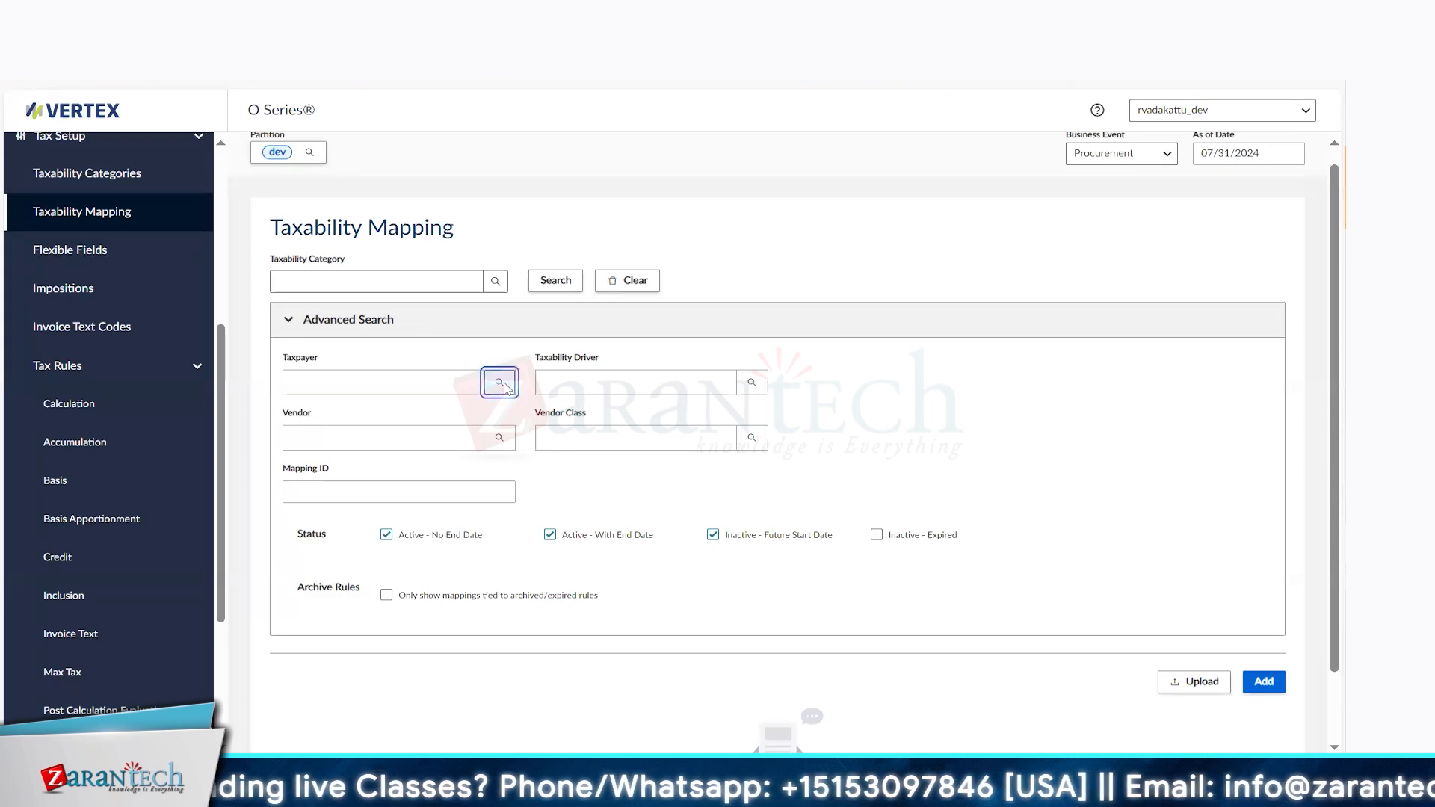
{"action": "left_click", "coordinate": [448, 470]}
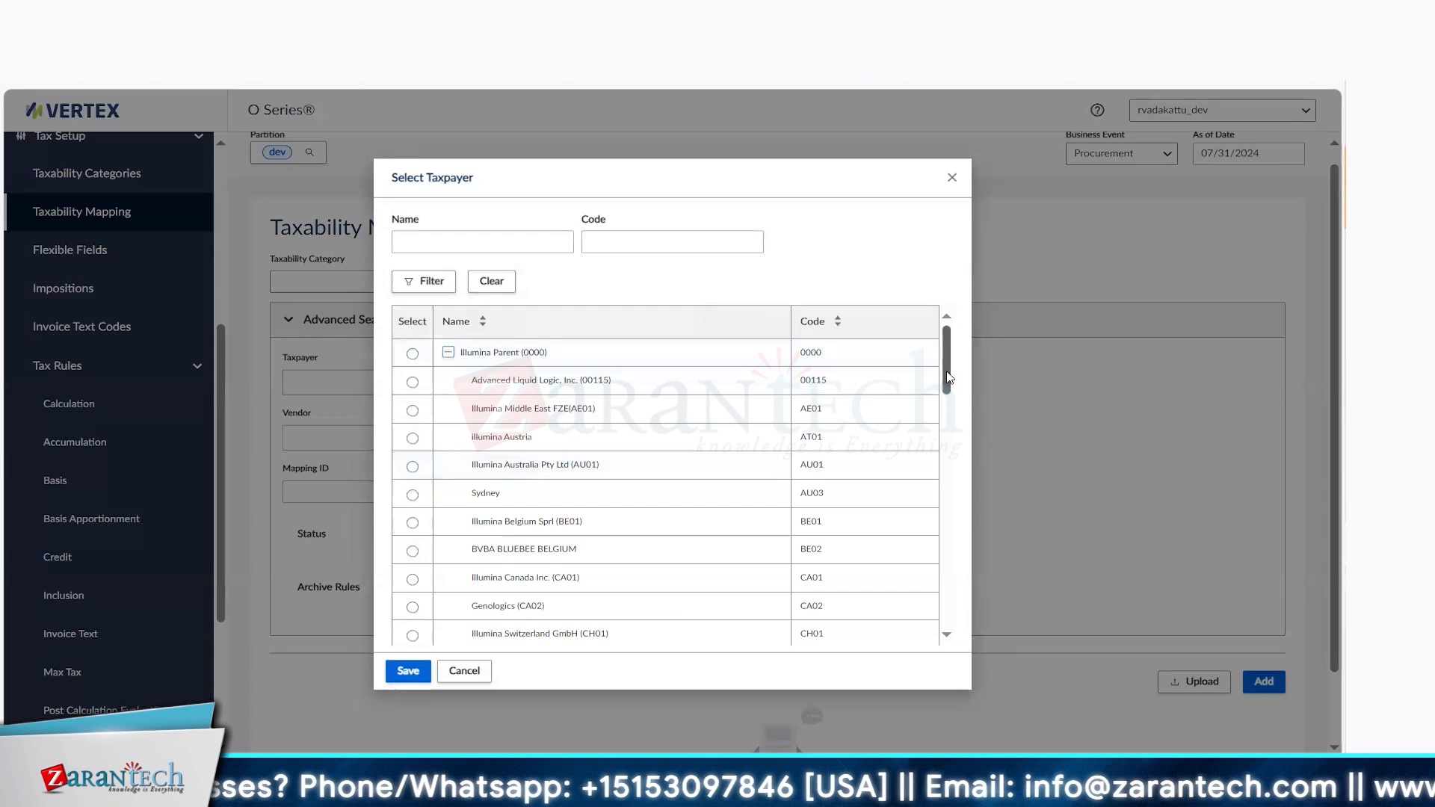
{"action": "left_click_drag", "start_coordinate": [948, 375], "coordinate": [969, 609]}
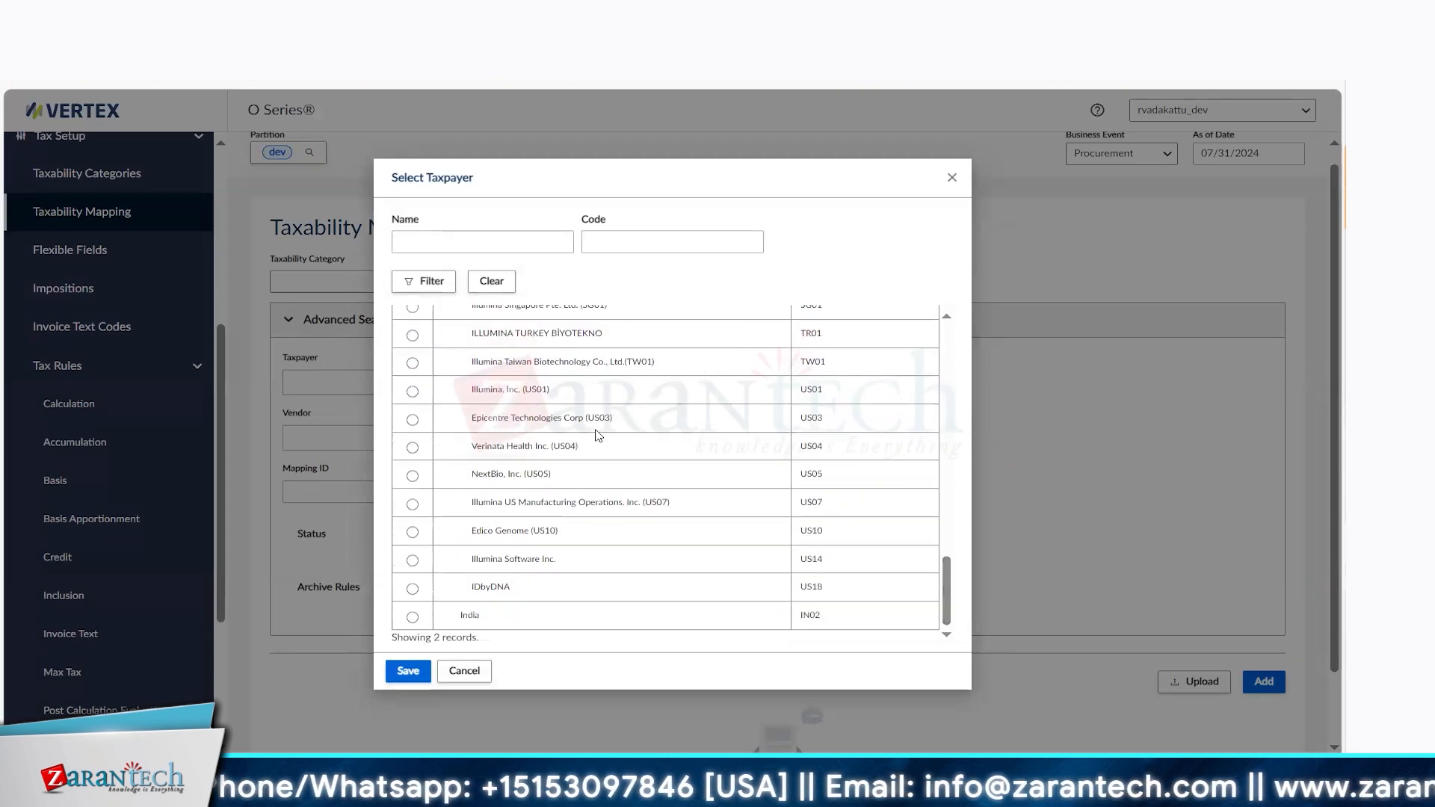
{"action": "left_click", "coordinate": [413, 391]}
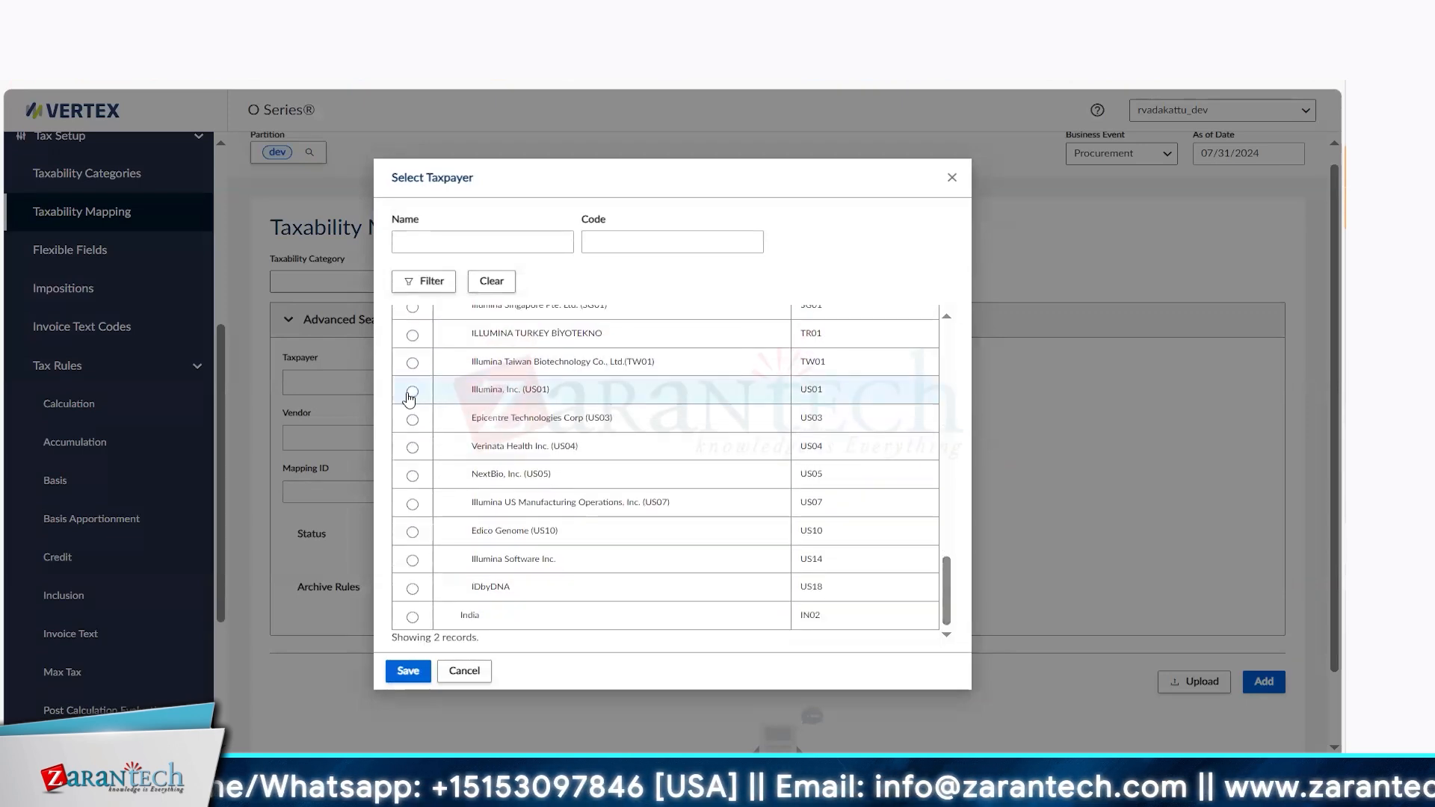
{"action": "left_click", "coordinate": [427, 676]}
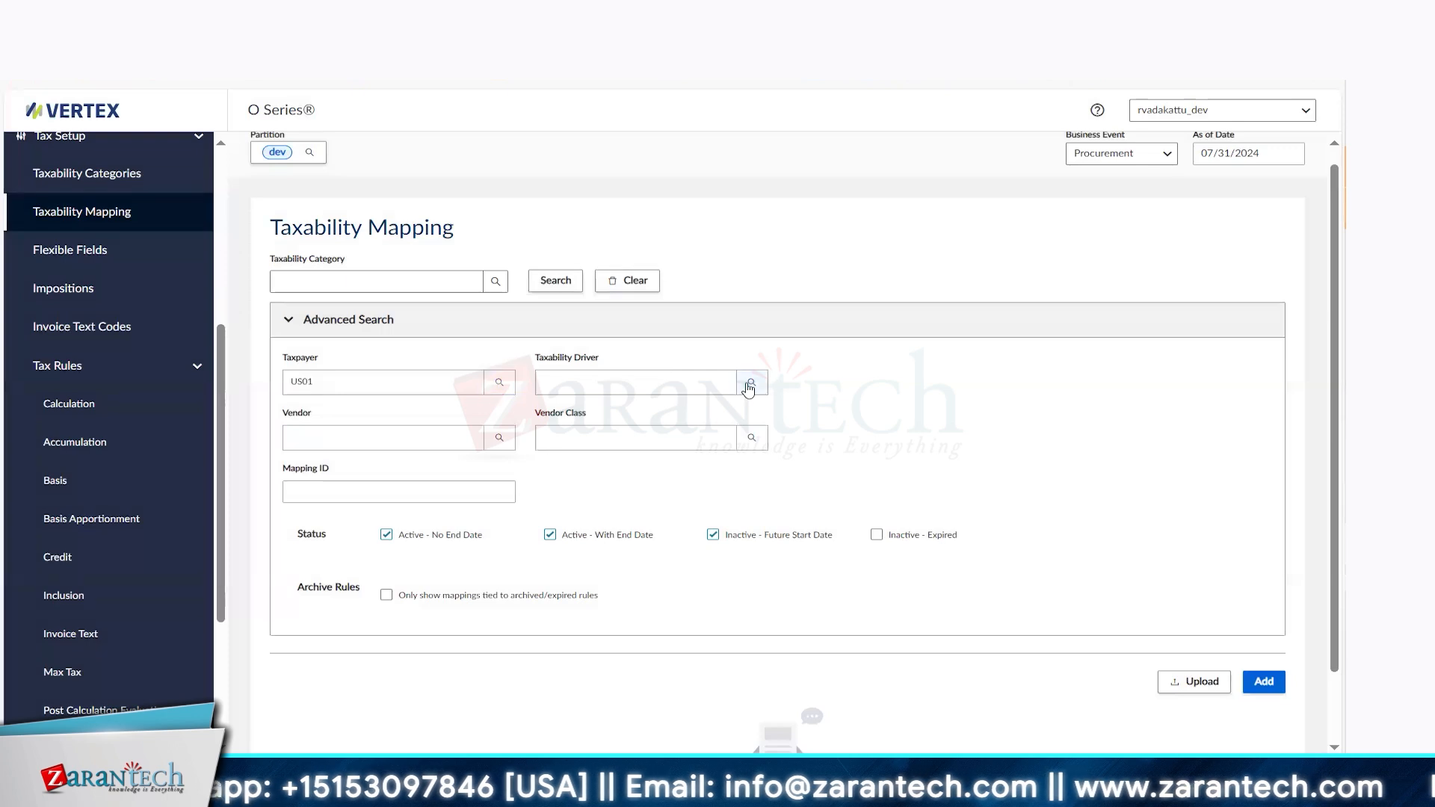
Look up the Purchase Class taxability drivers and the available driver types for the mapping search, leaving the driver unselected
{"action": "left_click", "coordinate": [751, 382]}
{"action": "left_click", "coordinate": [553, 312]}
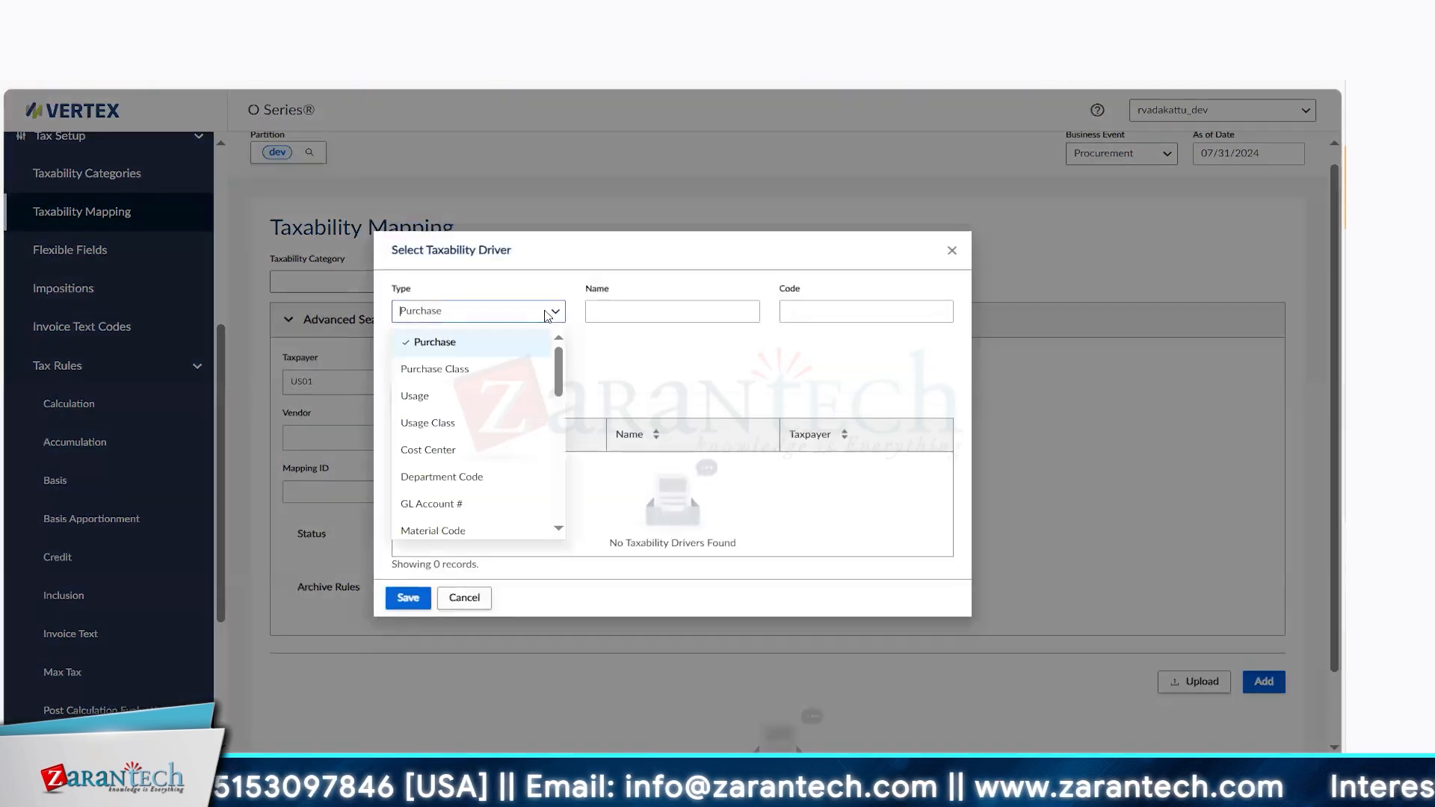
{"action": "left_click", "coordinate": [512, 378]}
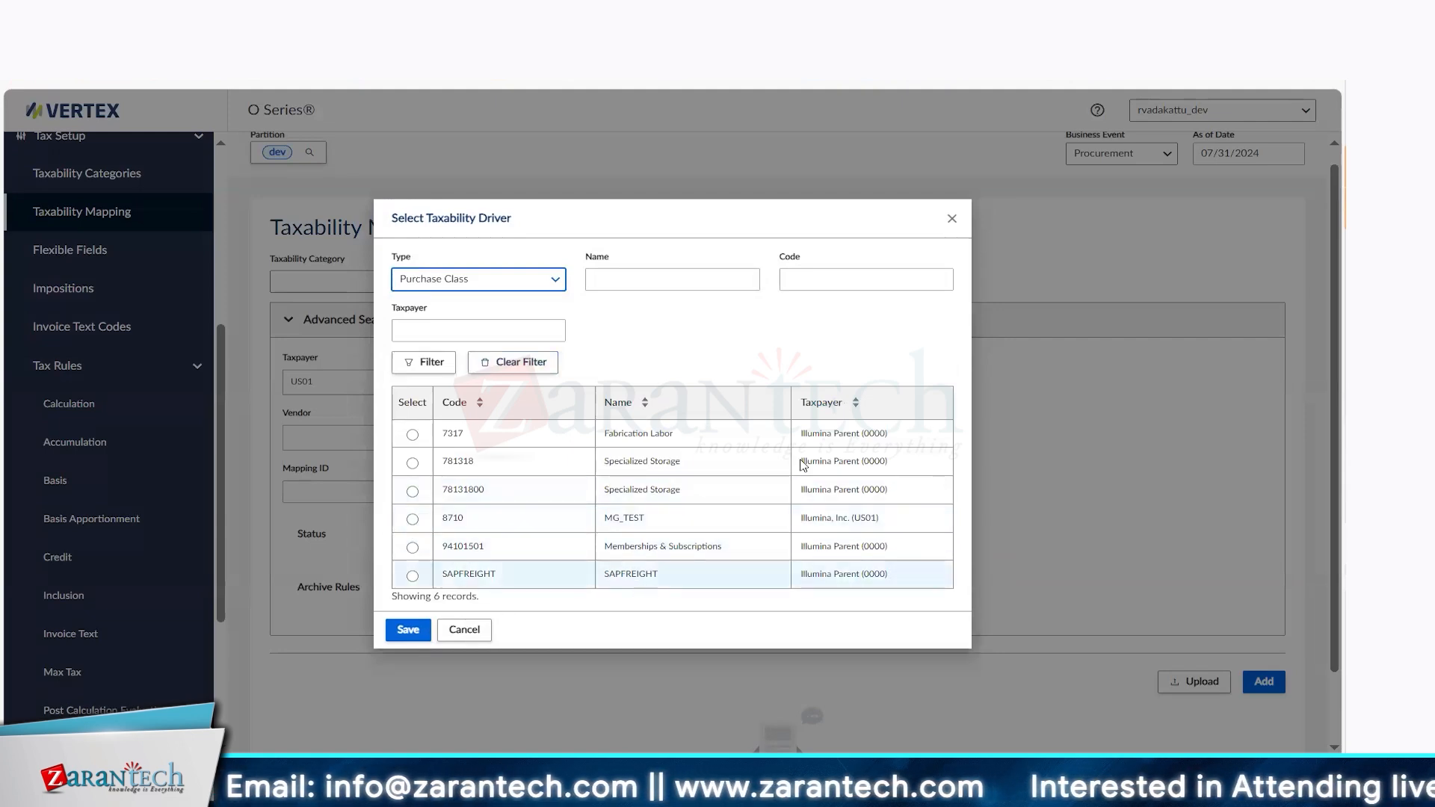
{"action": "left_click", "coordinate": [834, 289]}
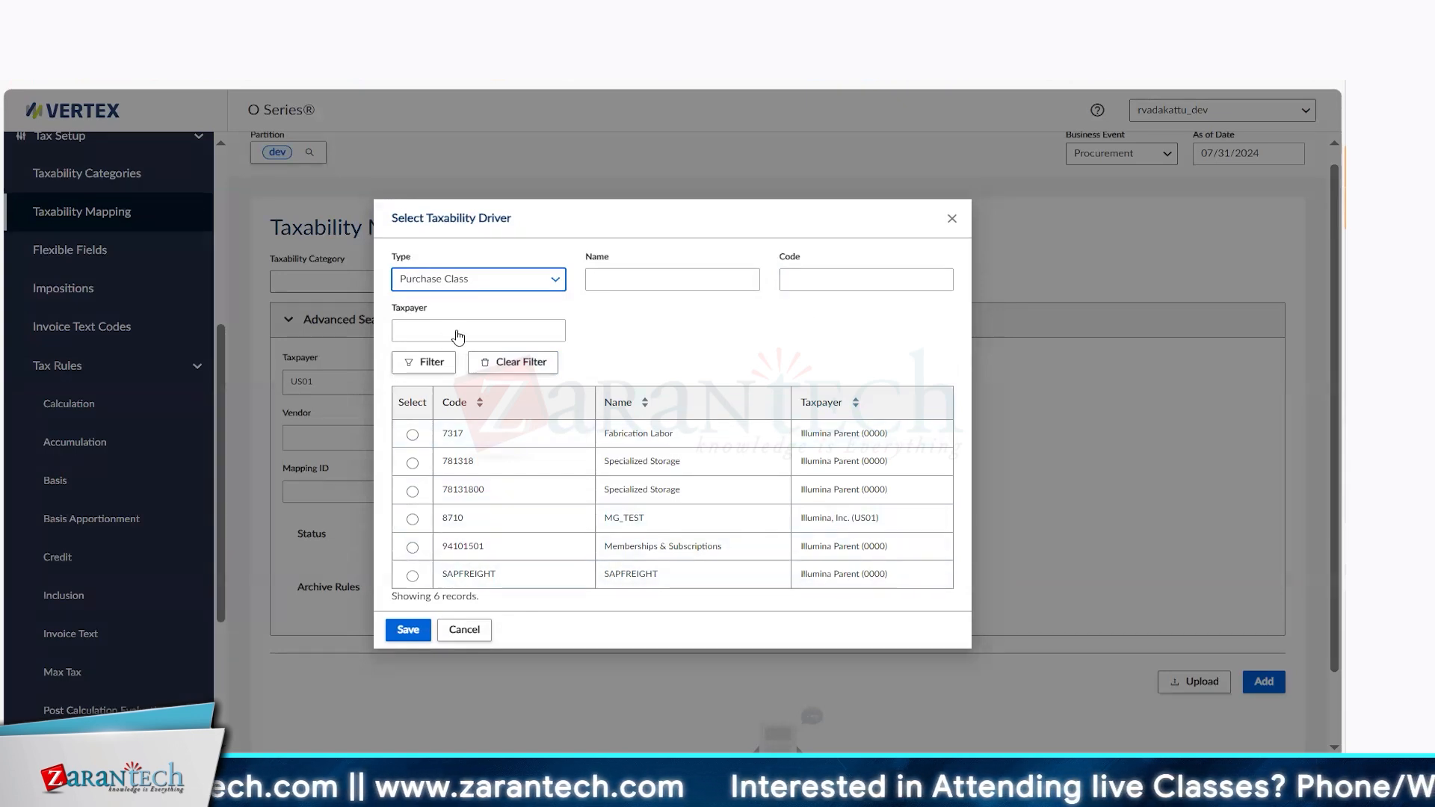
{"action": "left_click", "coordinate": [556, 284]}
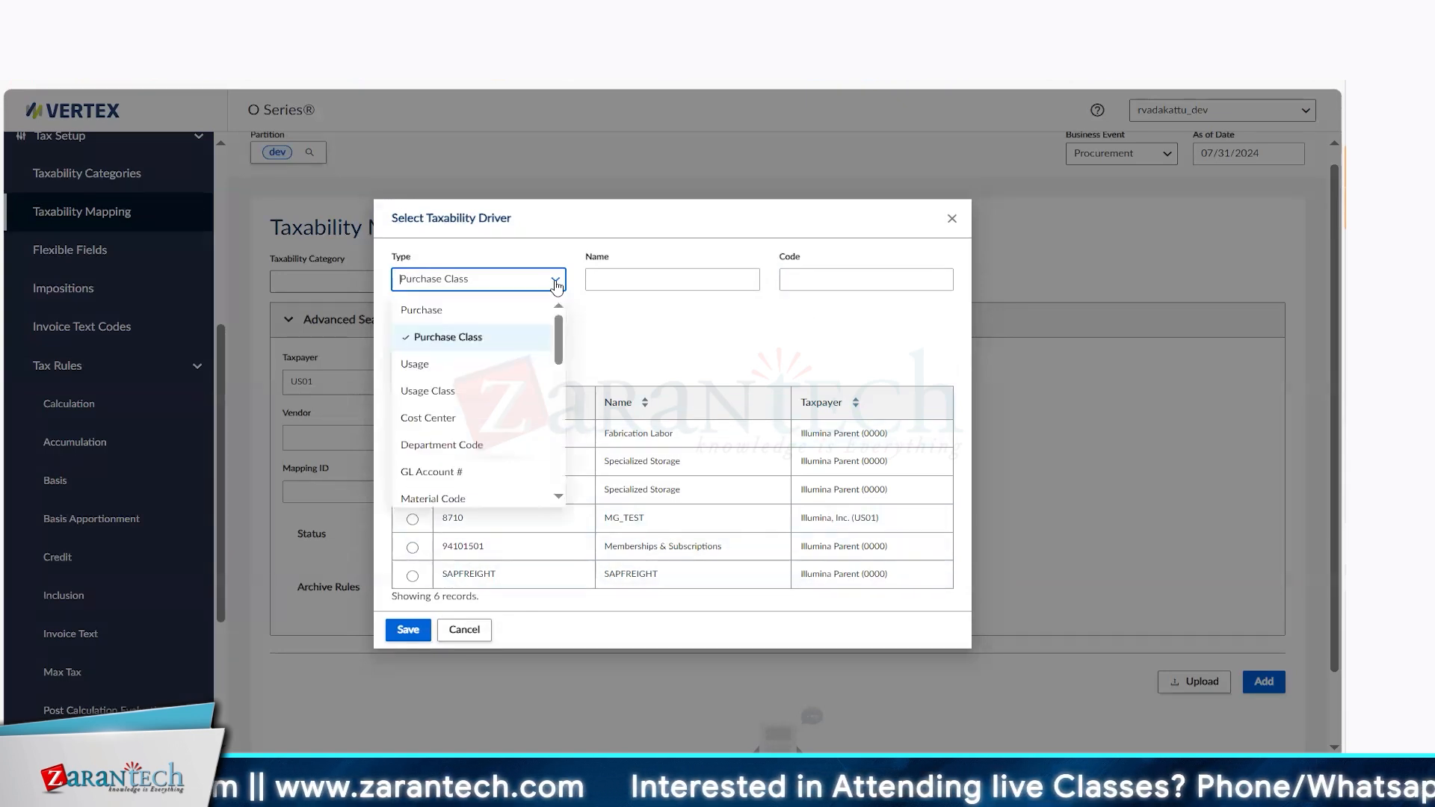
{"action": "left_click", "coordinate": [468, 633]}
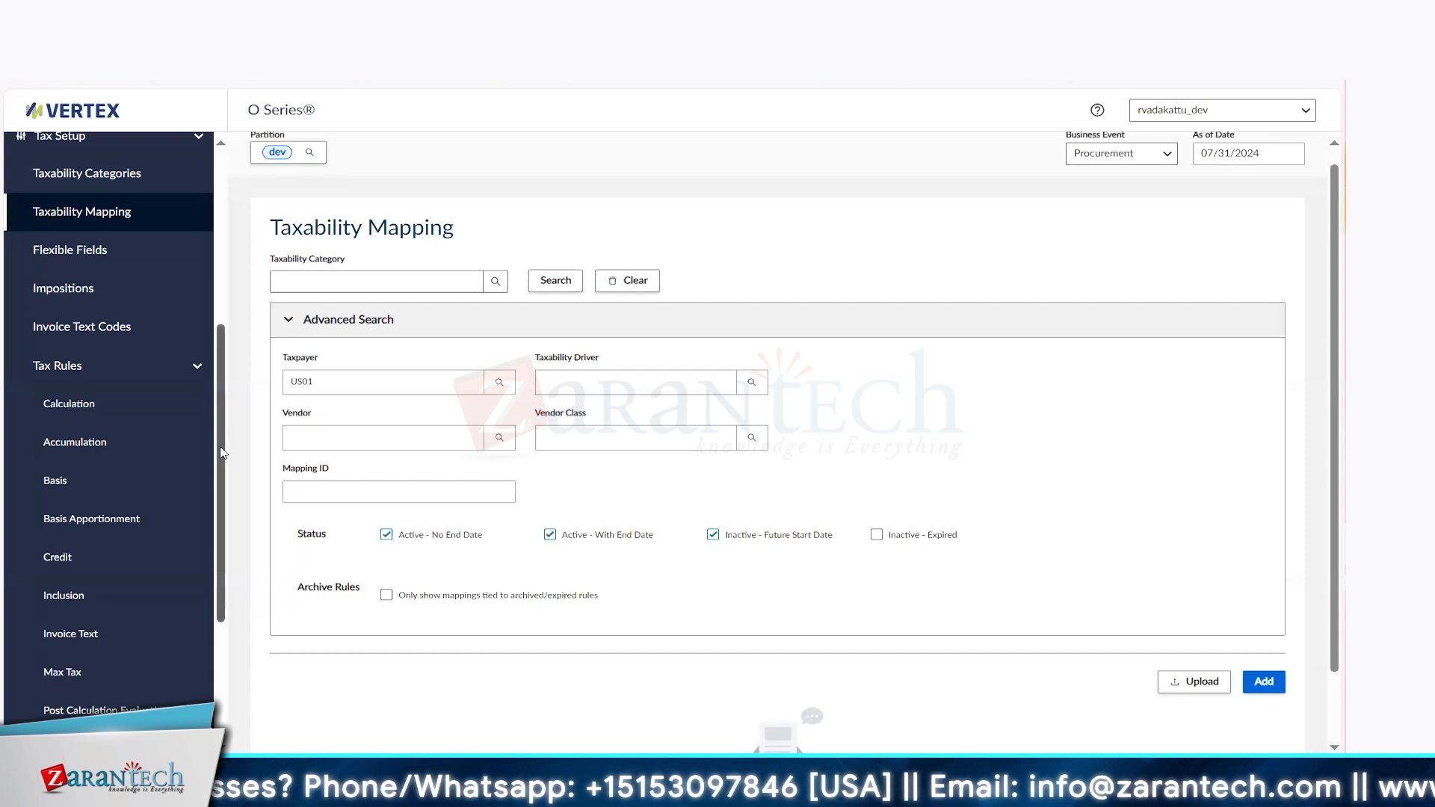
Go to the commodity codes under taxability driver management and examine the available commodity code types
{"action": "scroll", "coordinate": [222, 452], "scroll_direction": "up", "scroll_amount": 1}
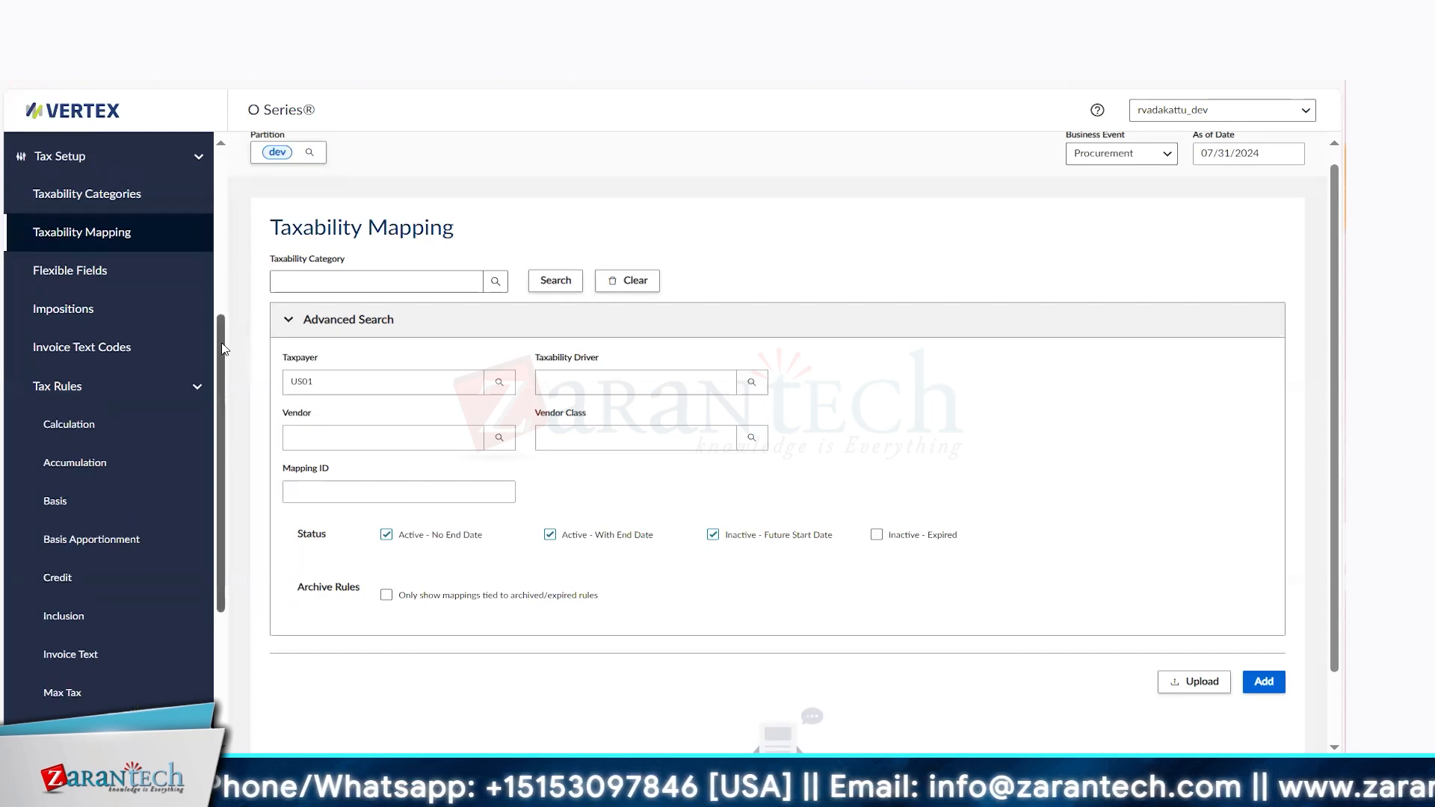
{"action": "scroll", "coordinate": [225, 239], "scroll_direction": "up", "scroll_amount": 1}
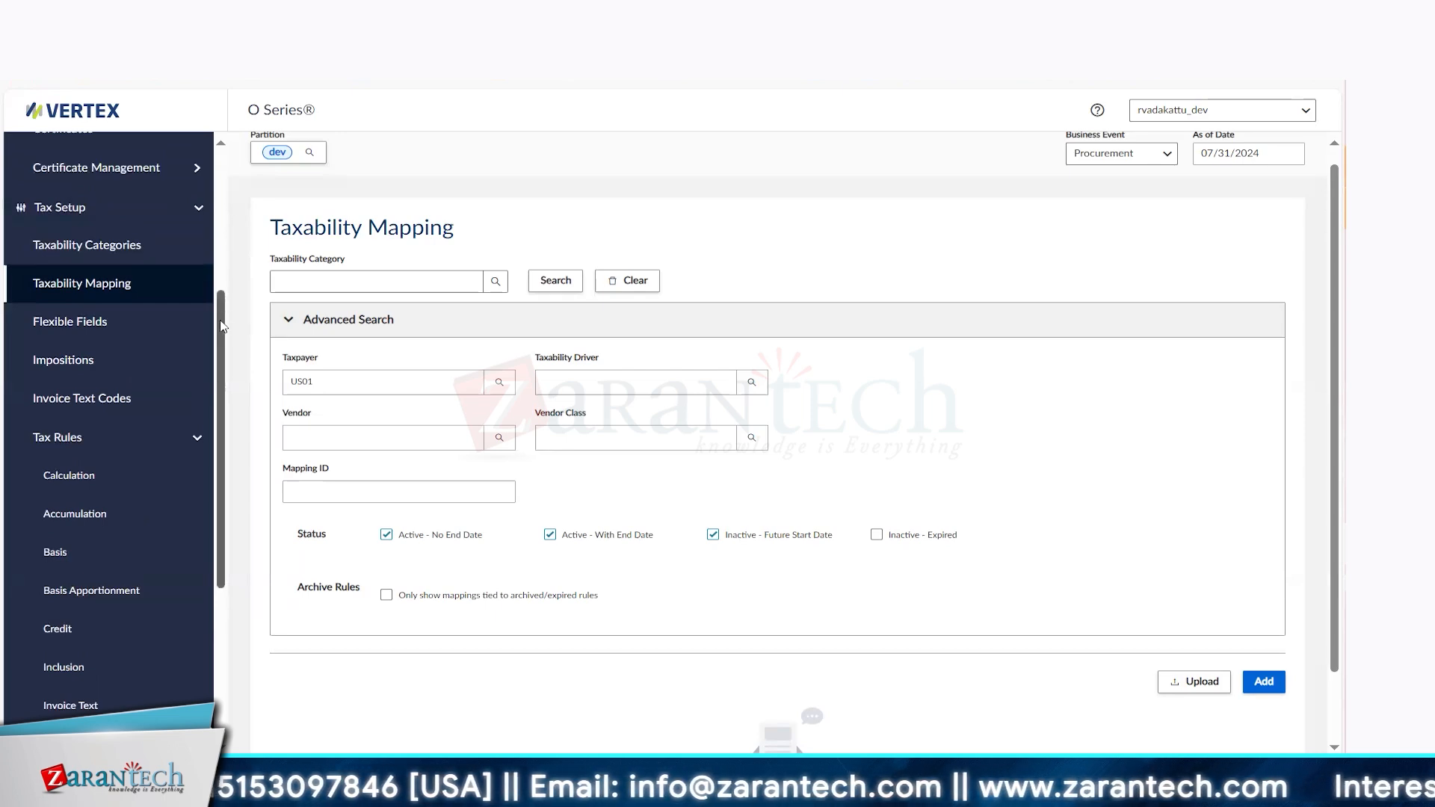
{"action": "left_click_drag", "start_coordinate": [225, 329], "coordinate": [232, 185]}
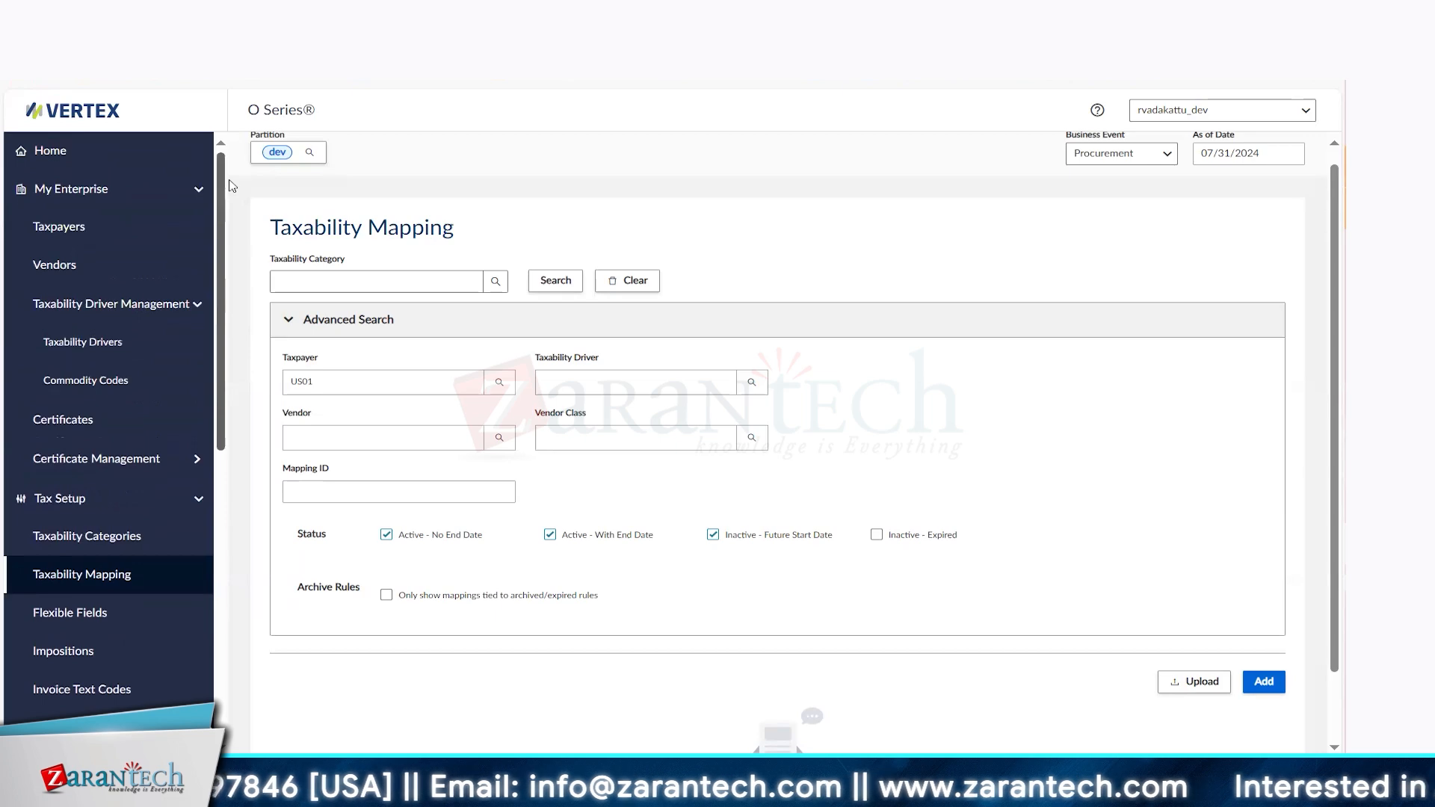
{"action": "left_click", "coordinate": [137, 229]}
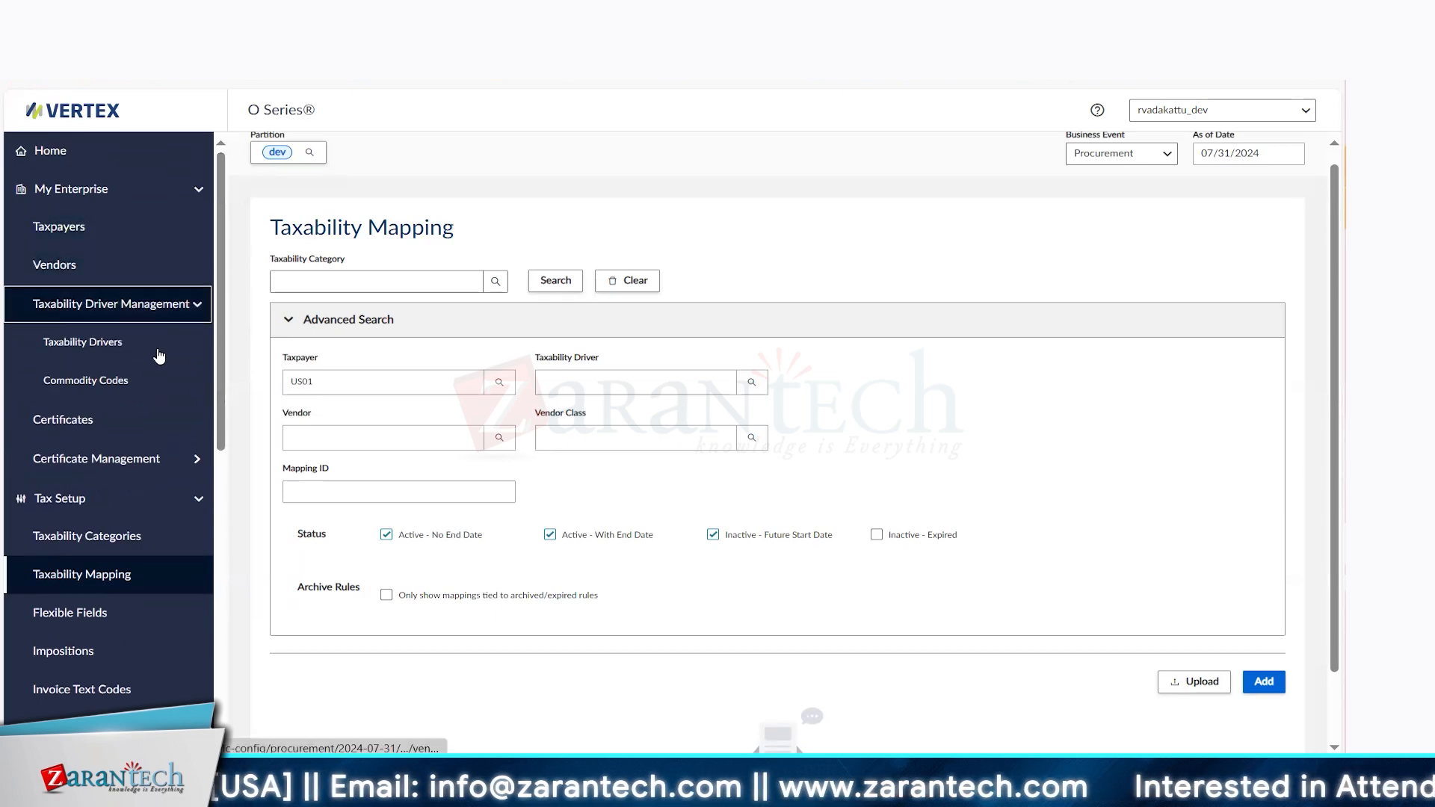
{"action": "left_click", "coordinate": [142, 383]}
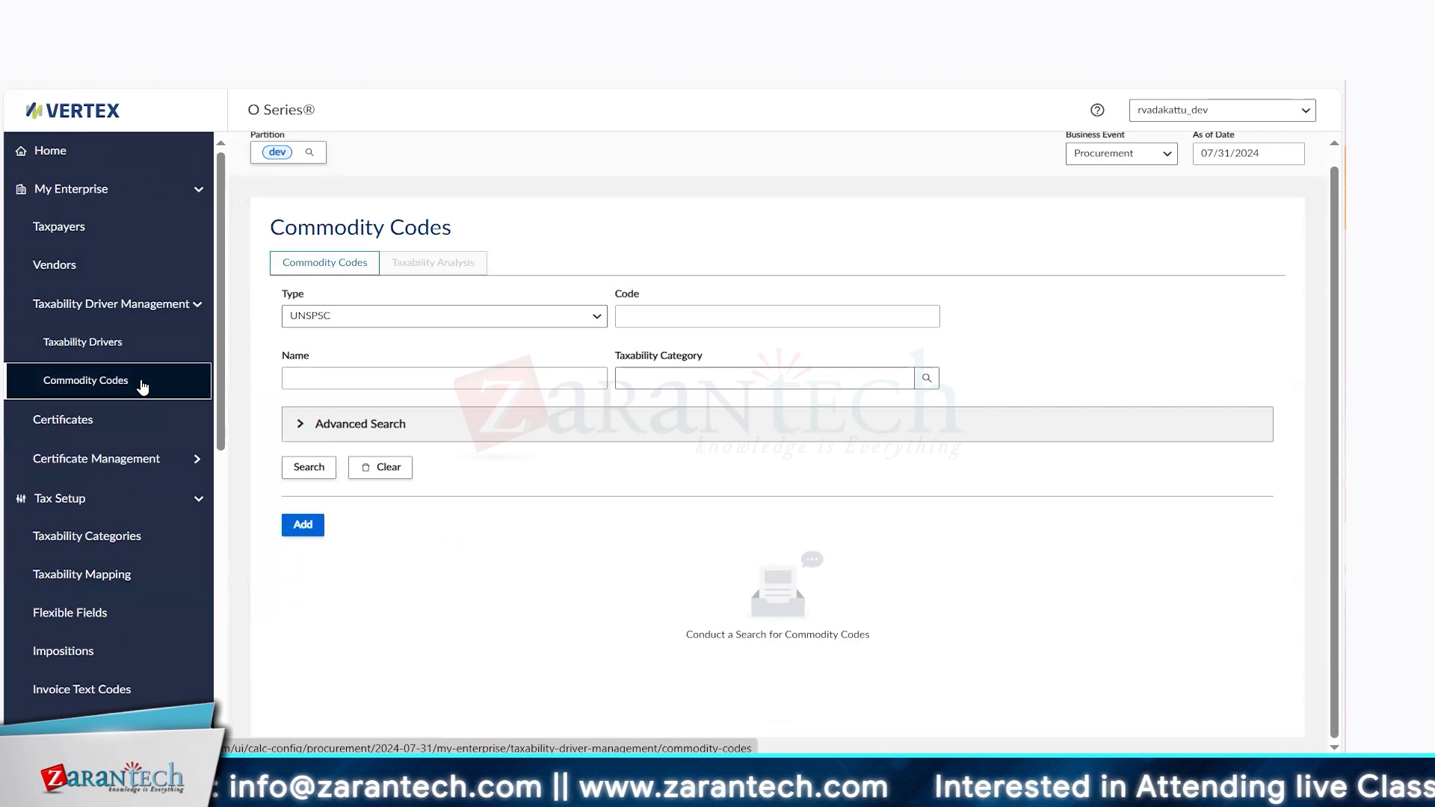
{"action": "left_click", "coordinate": [597, 316]}
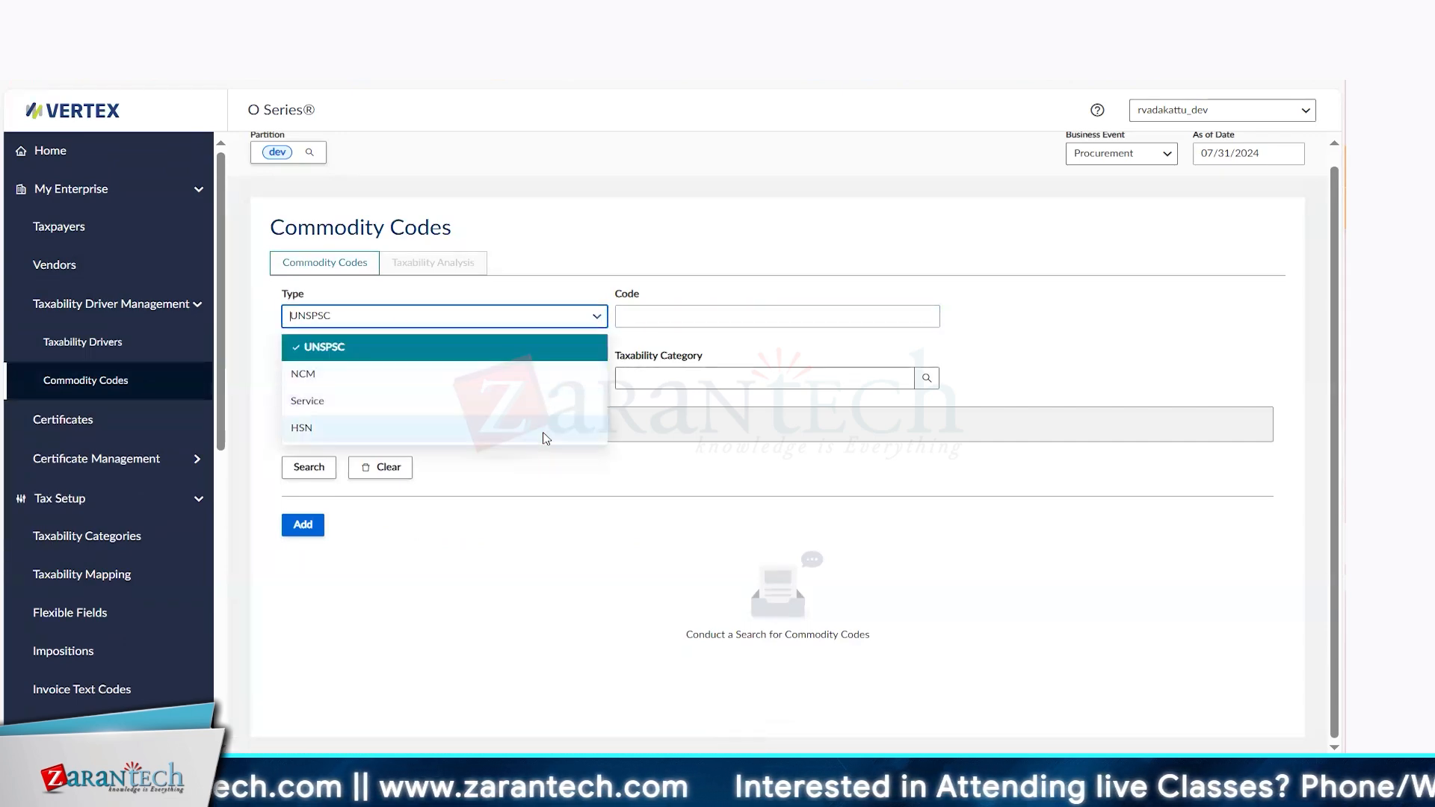
Leave the commodity code type at UNSPSC and look up the codes of the existing Purchase taxability drivers
{"action": "left_click", "coordinate": [591, 256]}
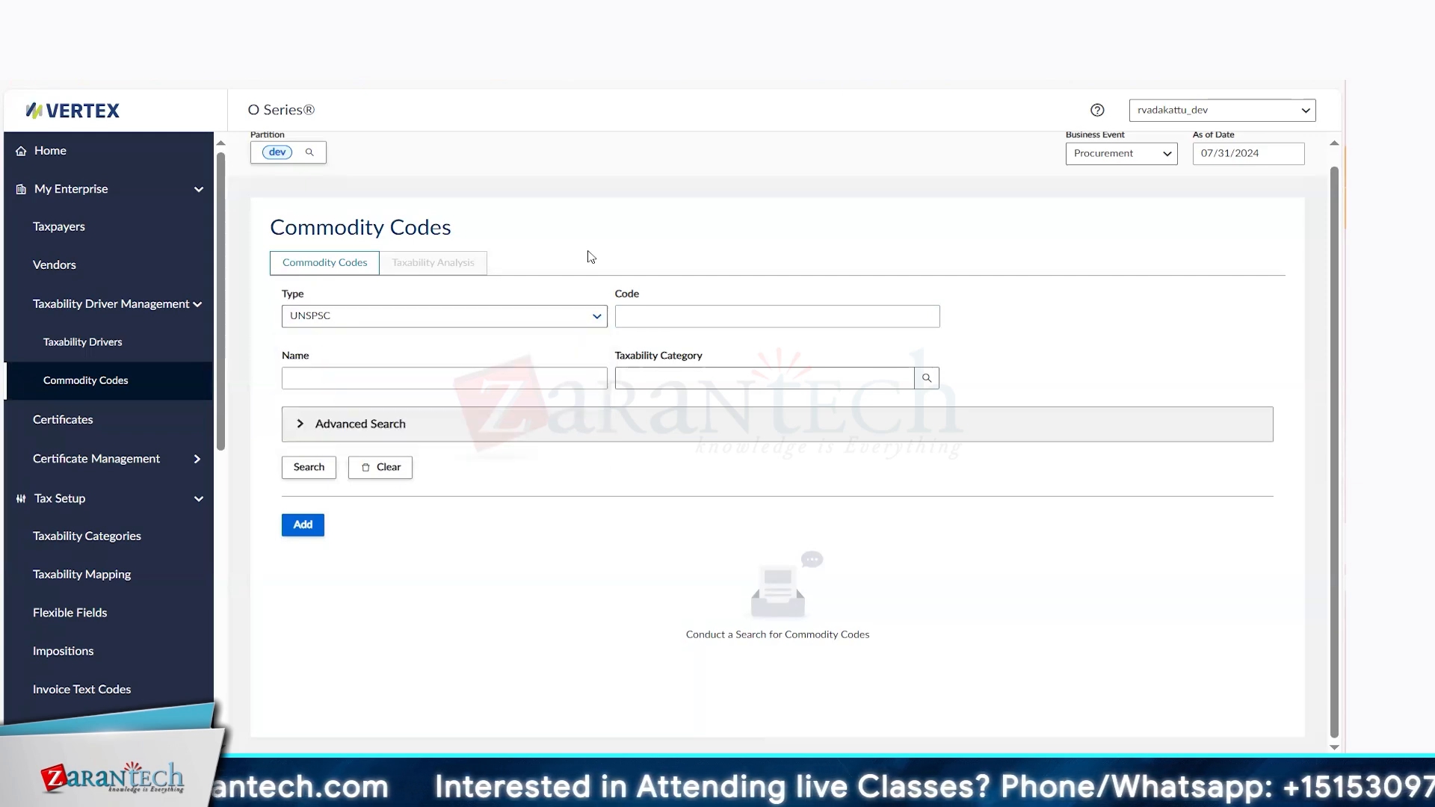
{"action": "left_click", "coordinate": [648, 318]}
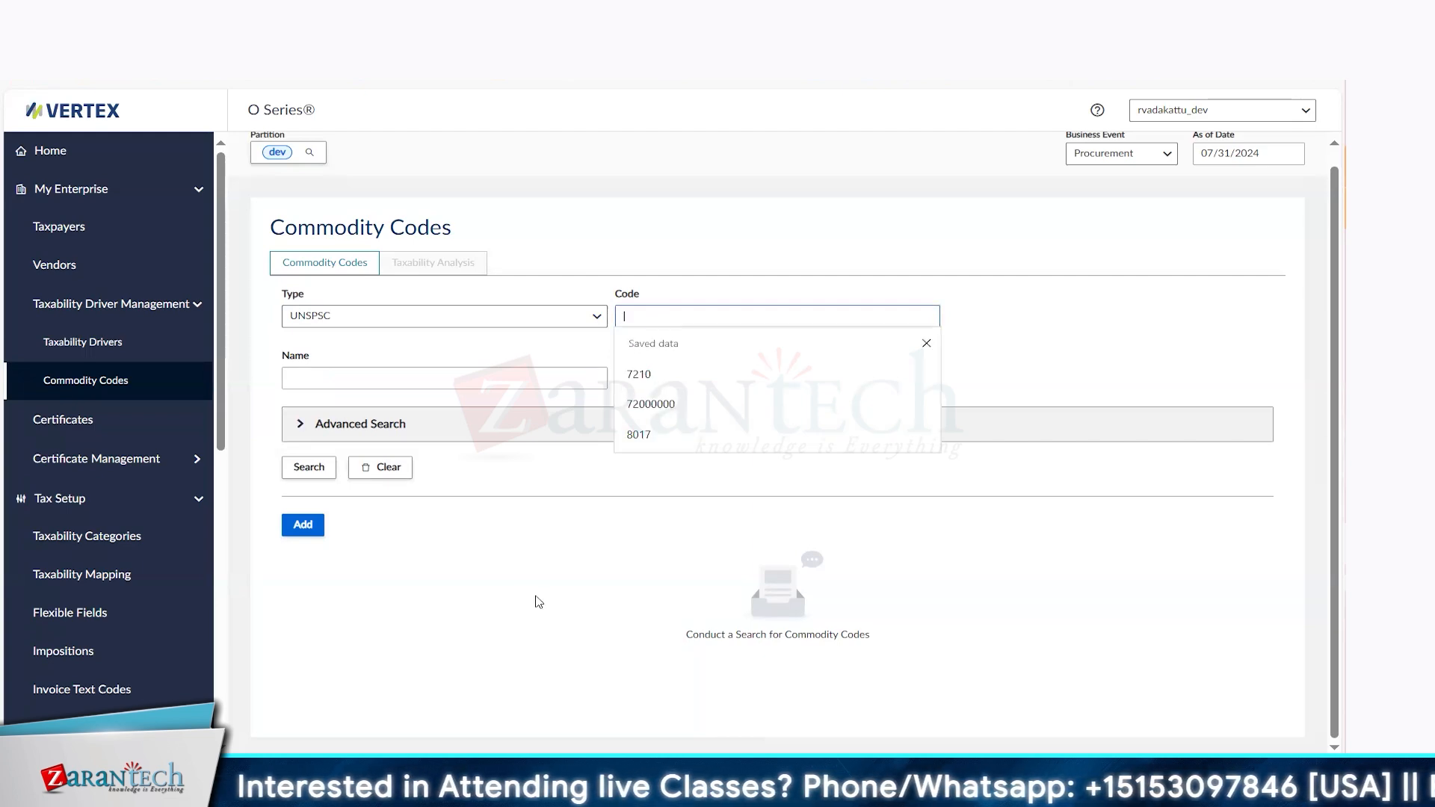
{"action": "left_click", "coordinate": [118, 349]}
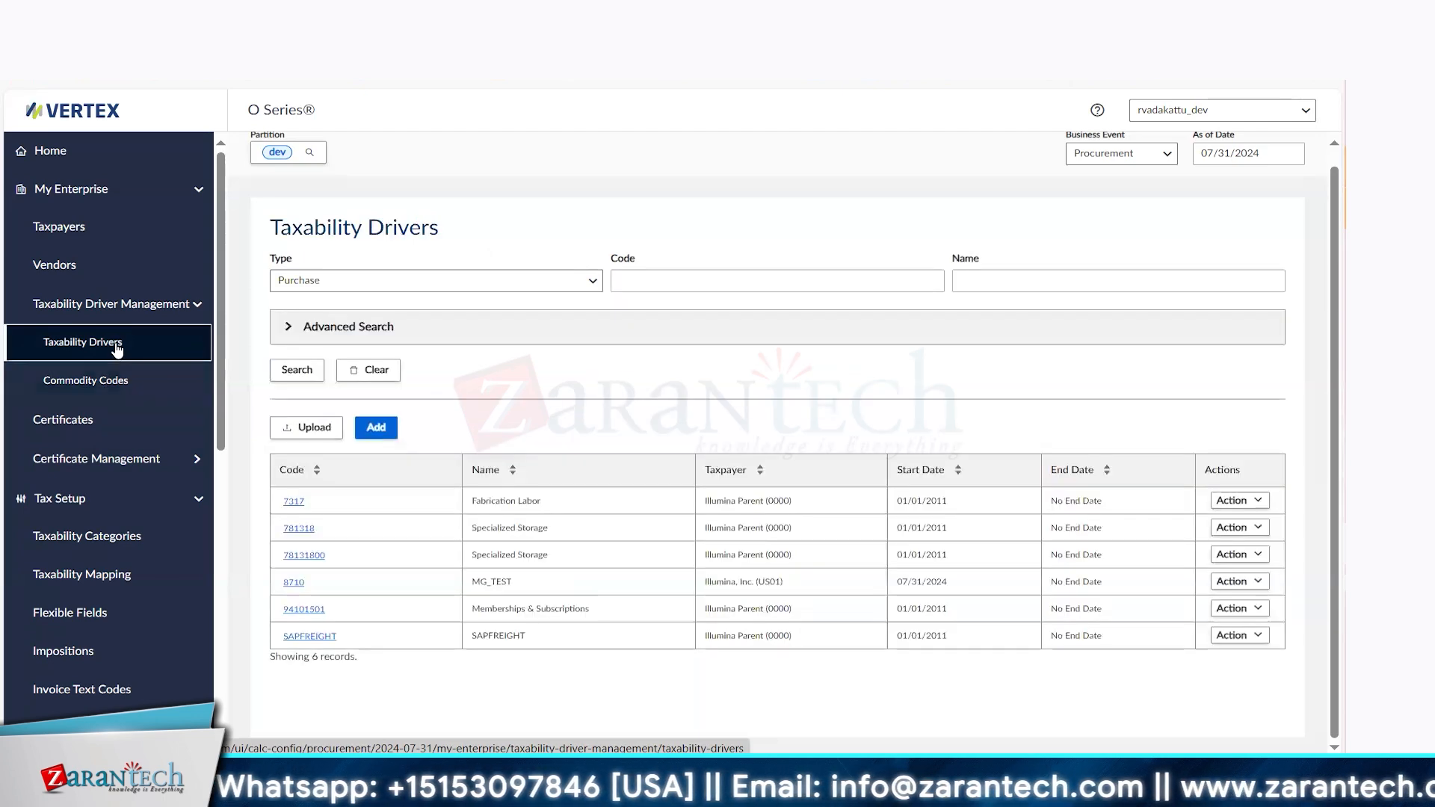
Return to the commodity codes and search the UNSPSC type for code 8710
{"action": "left_click", "coordinate": [119, 387]}
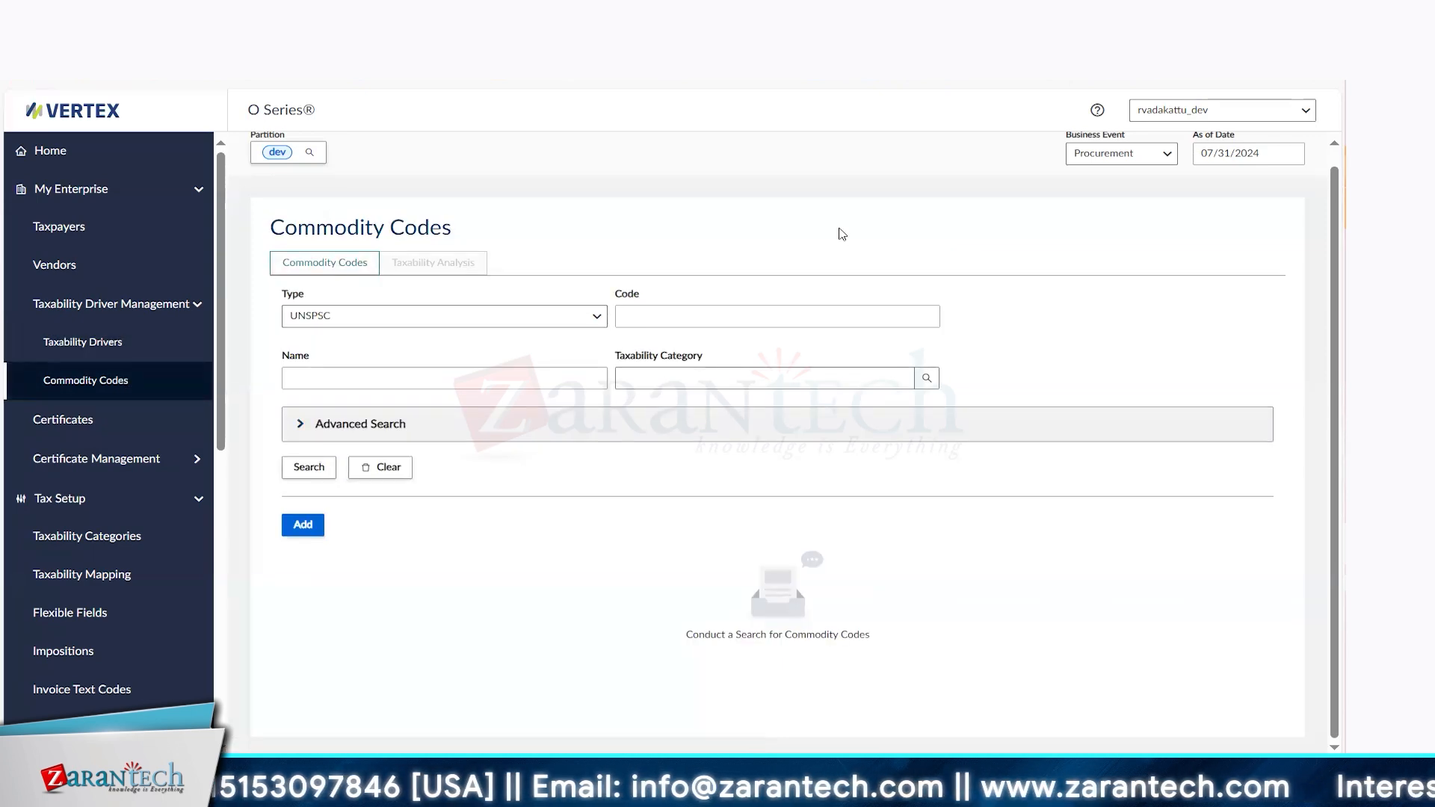
{"action": "left_click", "coordinate": [653, 321]}
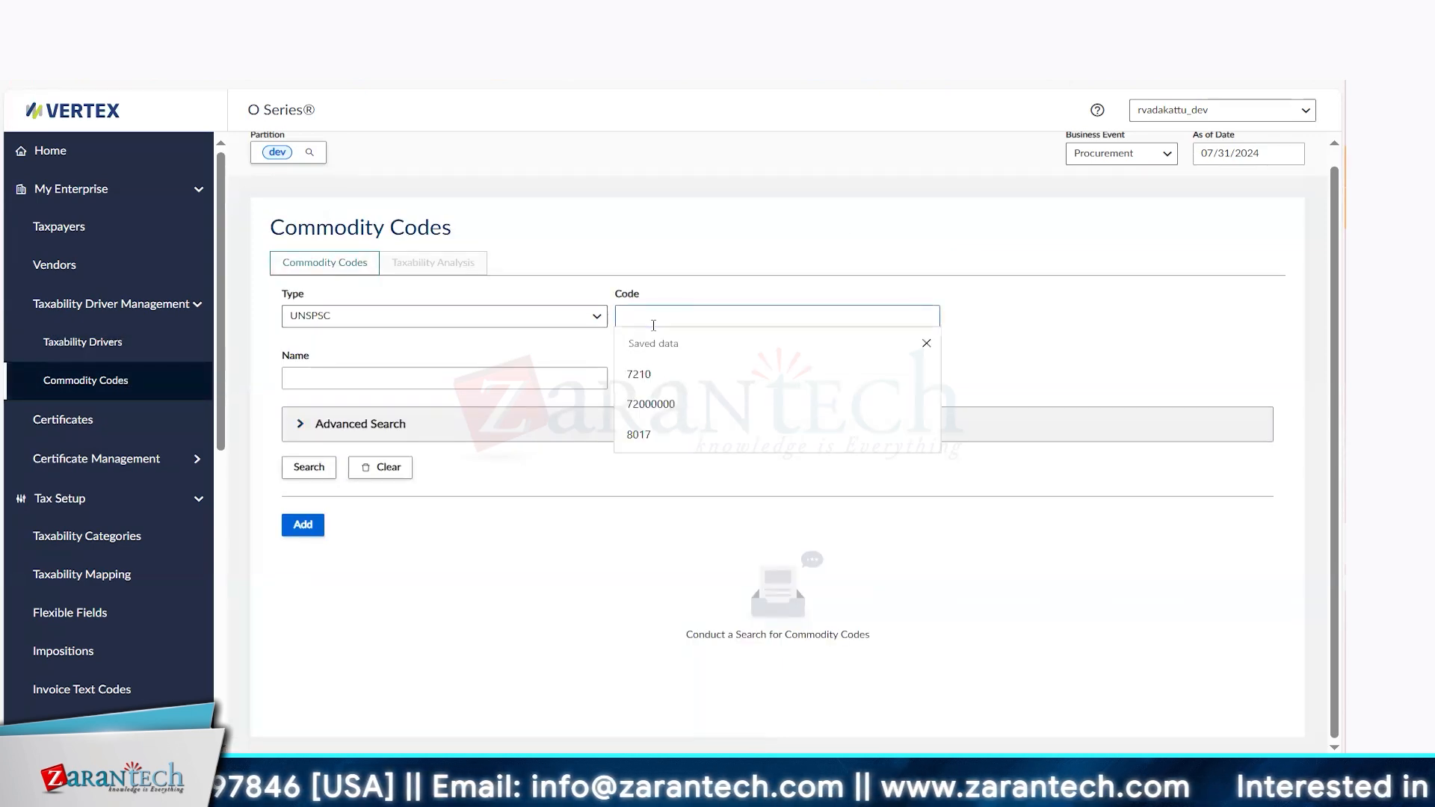
{"action": "type", "text": "8710"}
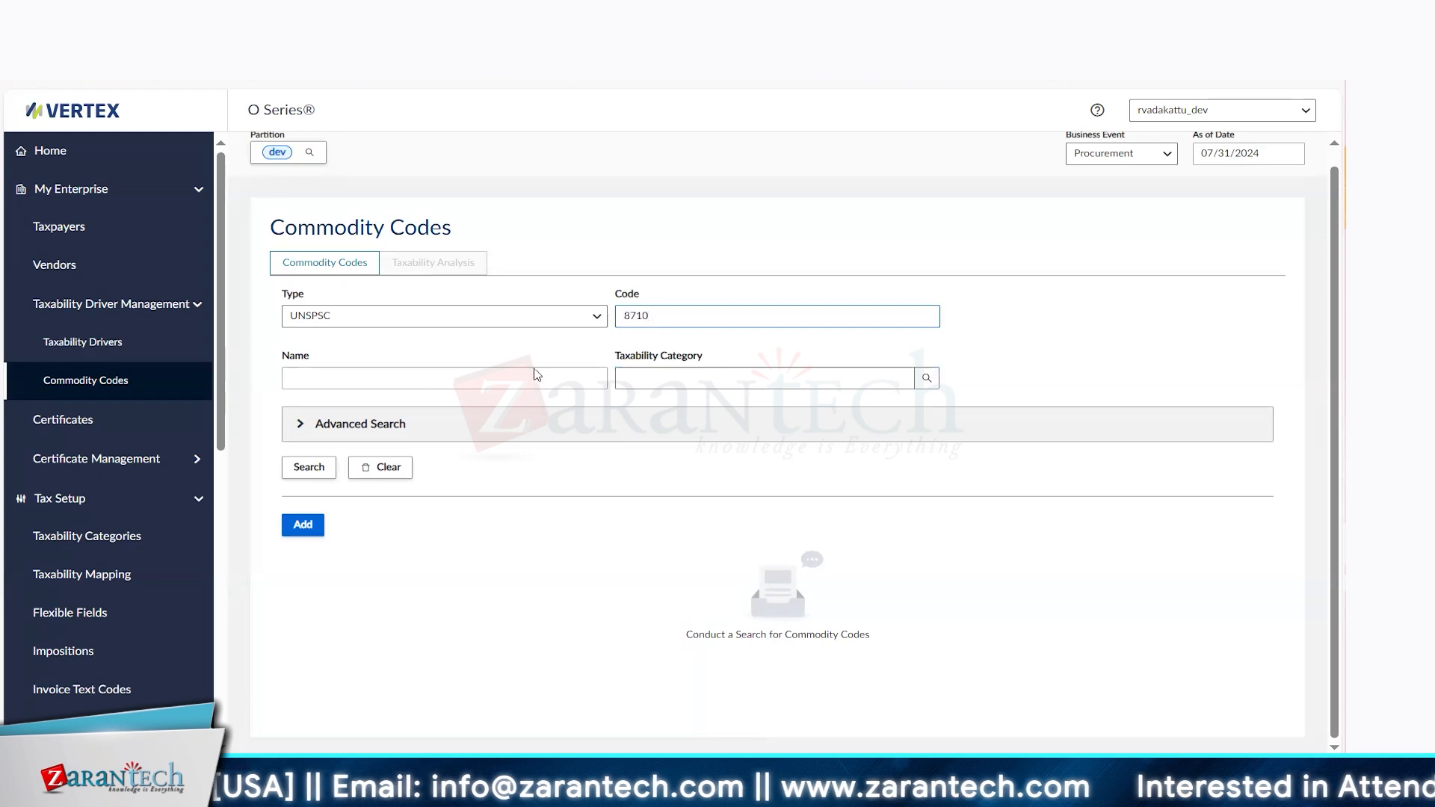
{"action": "left_click", "coordinate": [309, 468]}
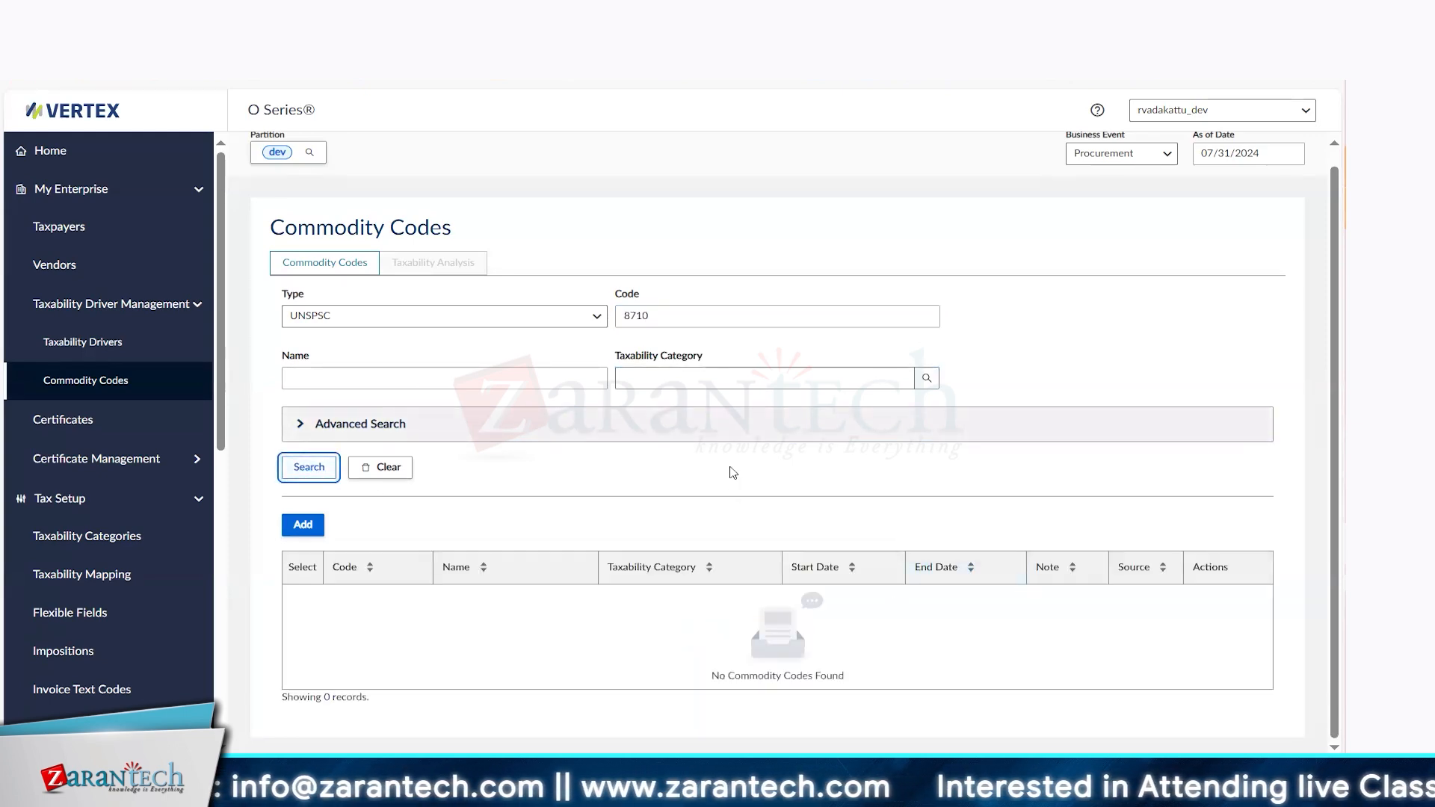
{"action": "left_click", "coordinate": [670, 312]}
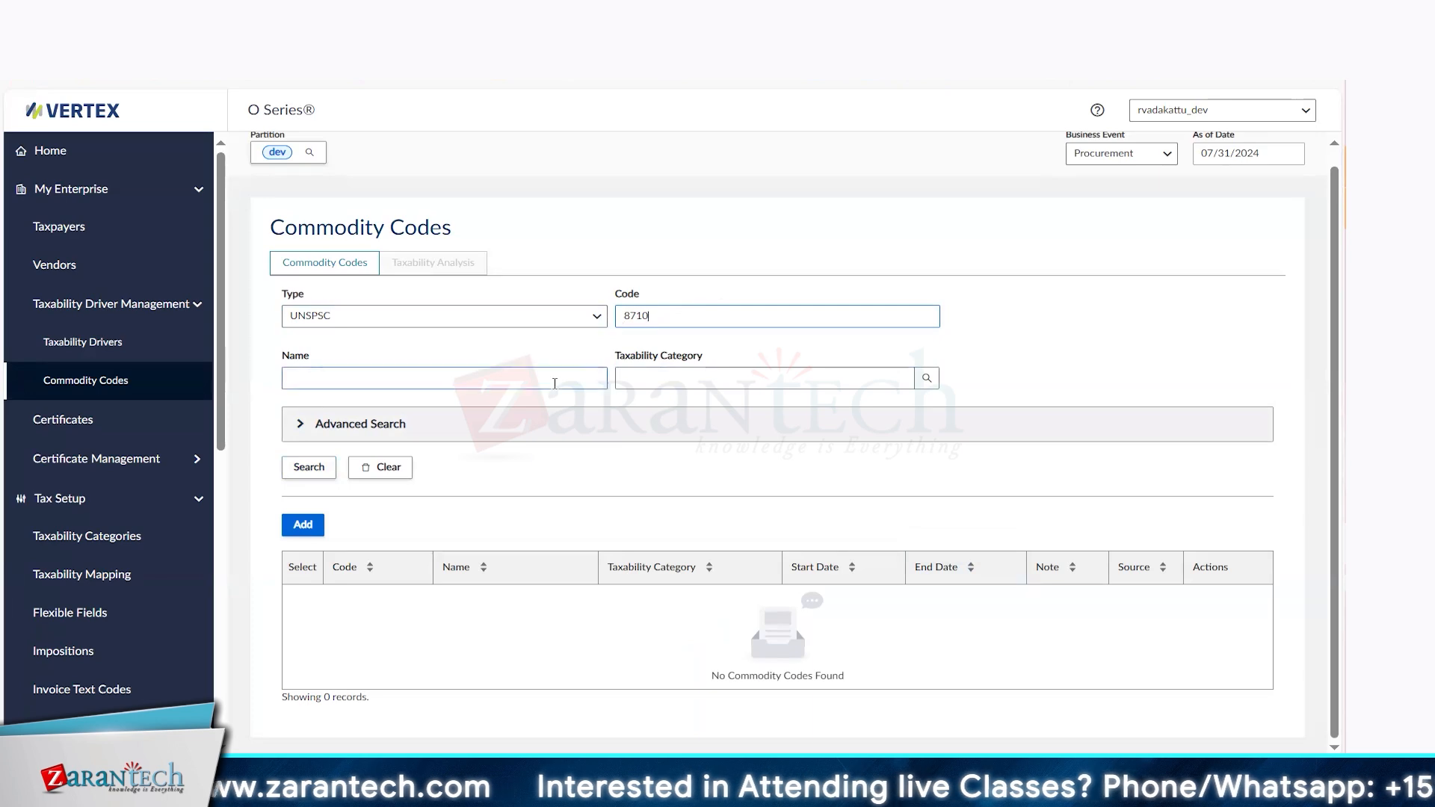
Expand the advanced search criteria for commodity codes and rerun the search for code 8710
{"action": "left_click", "coordinate": [303, 438]}
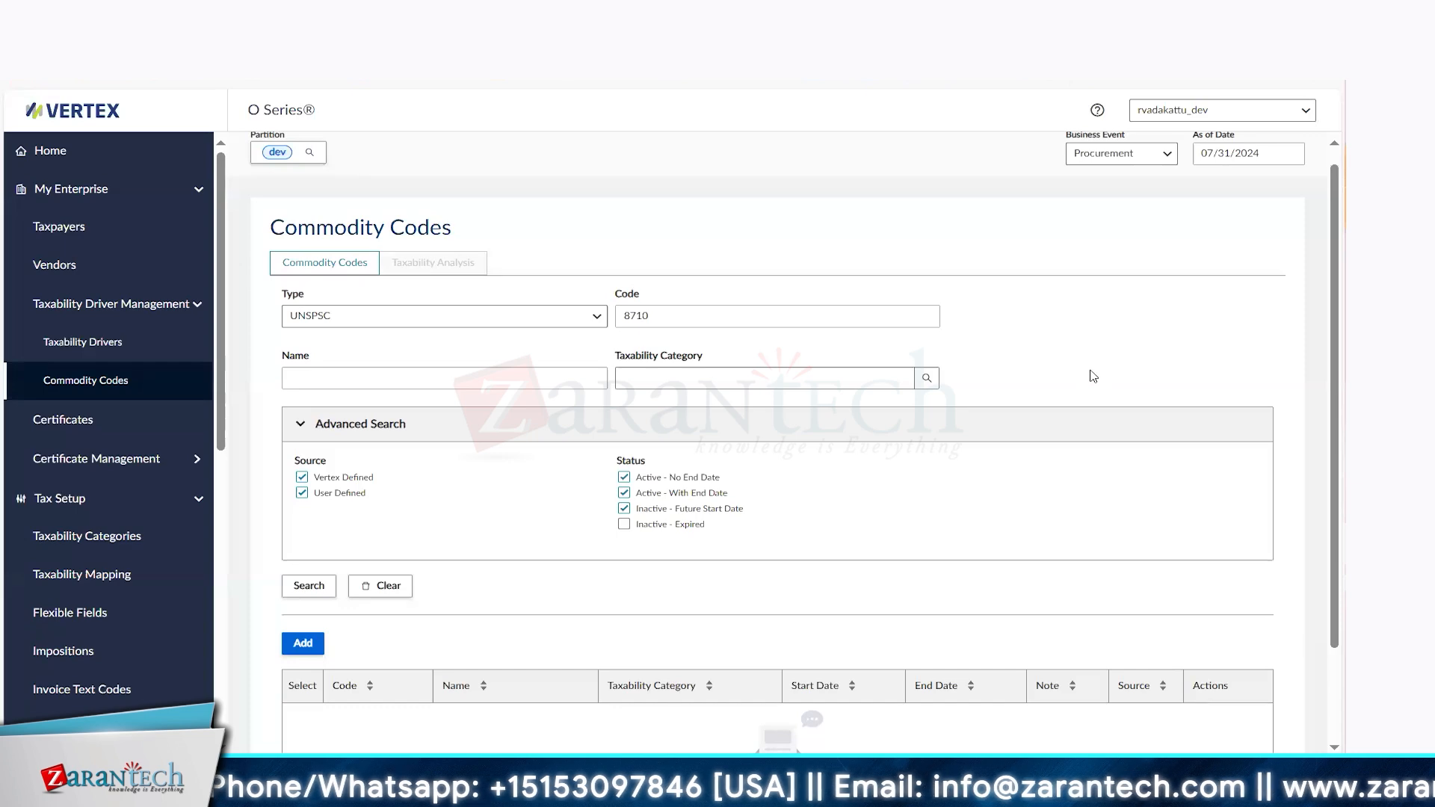
{"action": "left_click", "coordinate": [738, 314]}
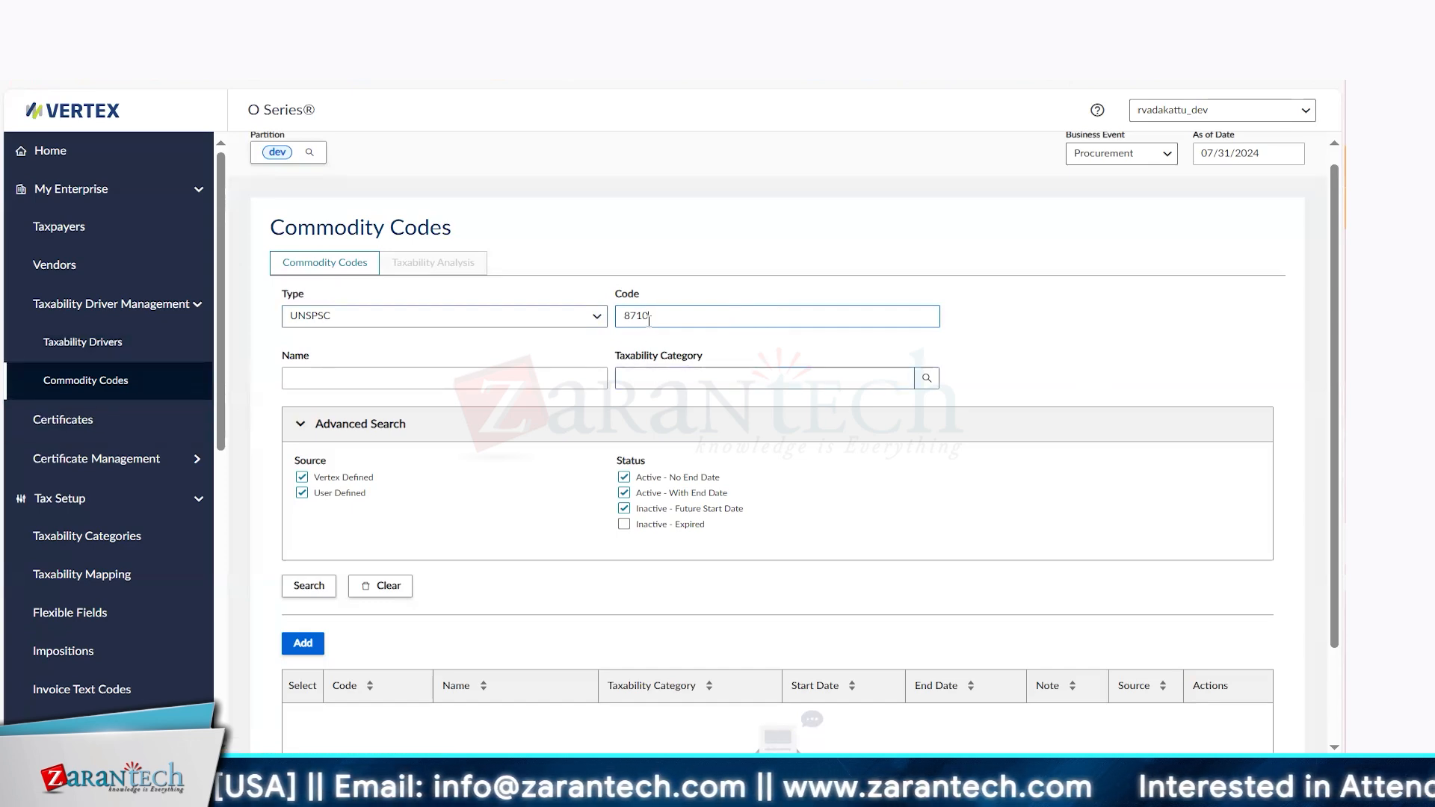
{"action": "left_click", "coordinate": [311, 589]}
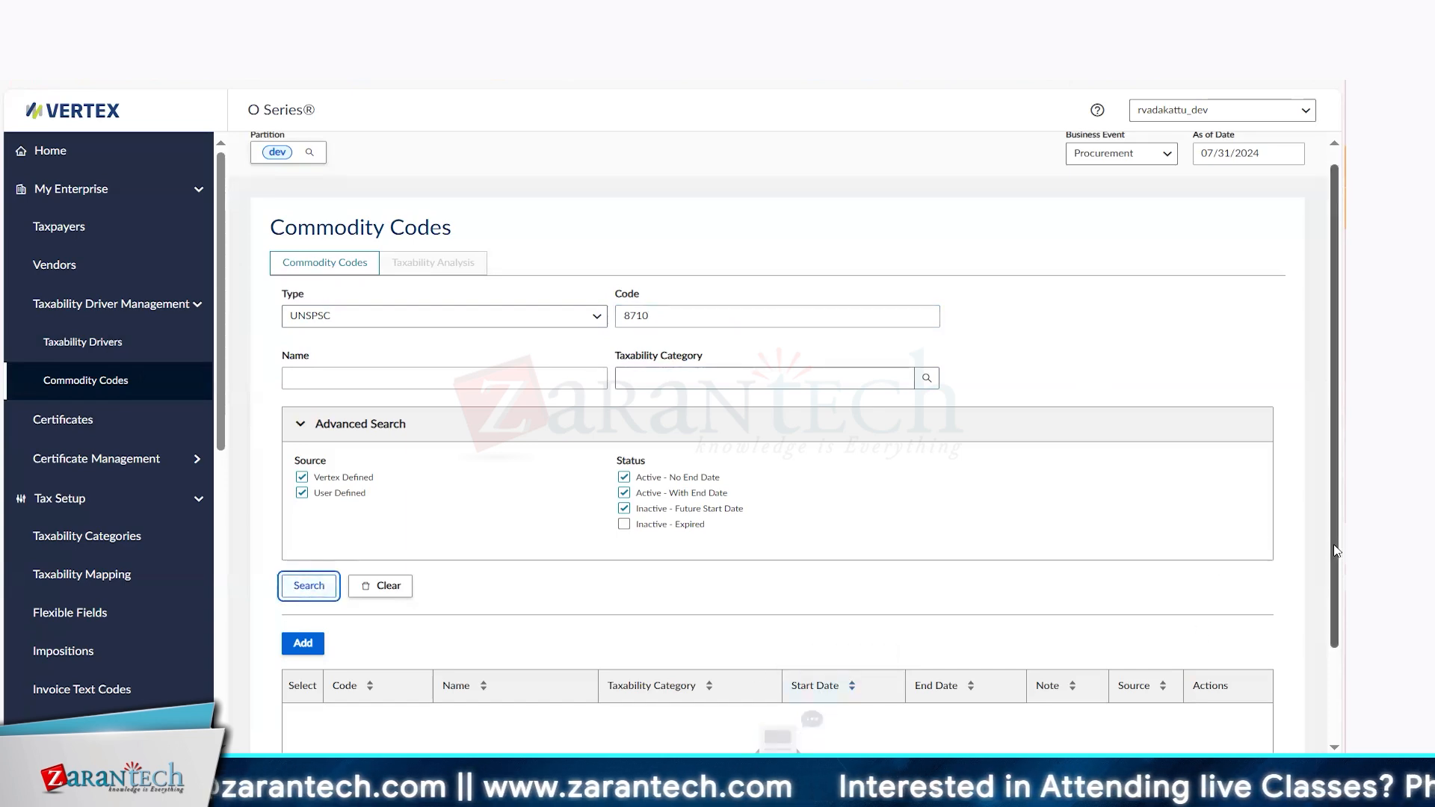
{"action": "left_click_drag", "start_coordinate": [1330, 549], "coordinate": [1329, 631]}
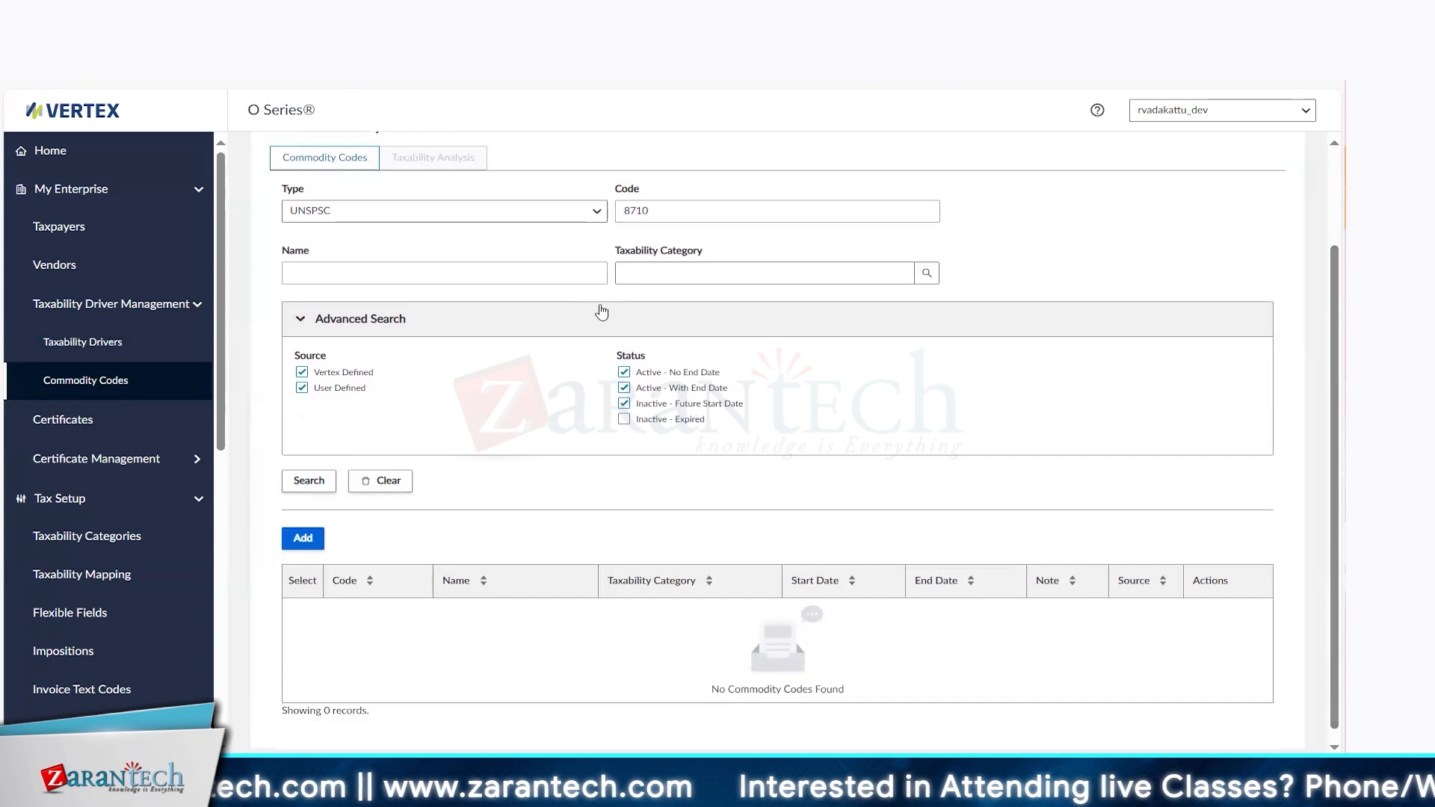
{"action": "left_click", "coordinate": [308, 482]}
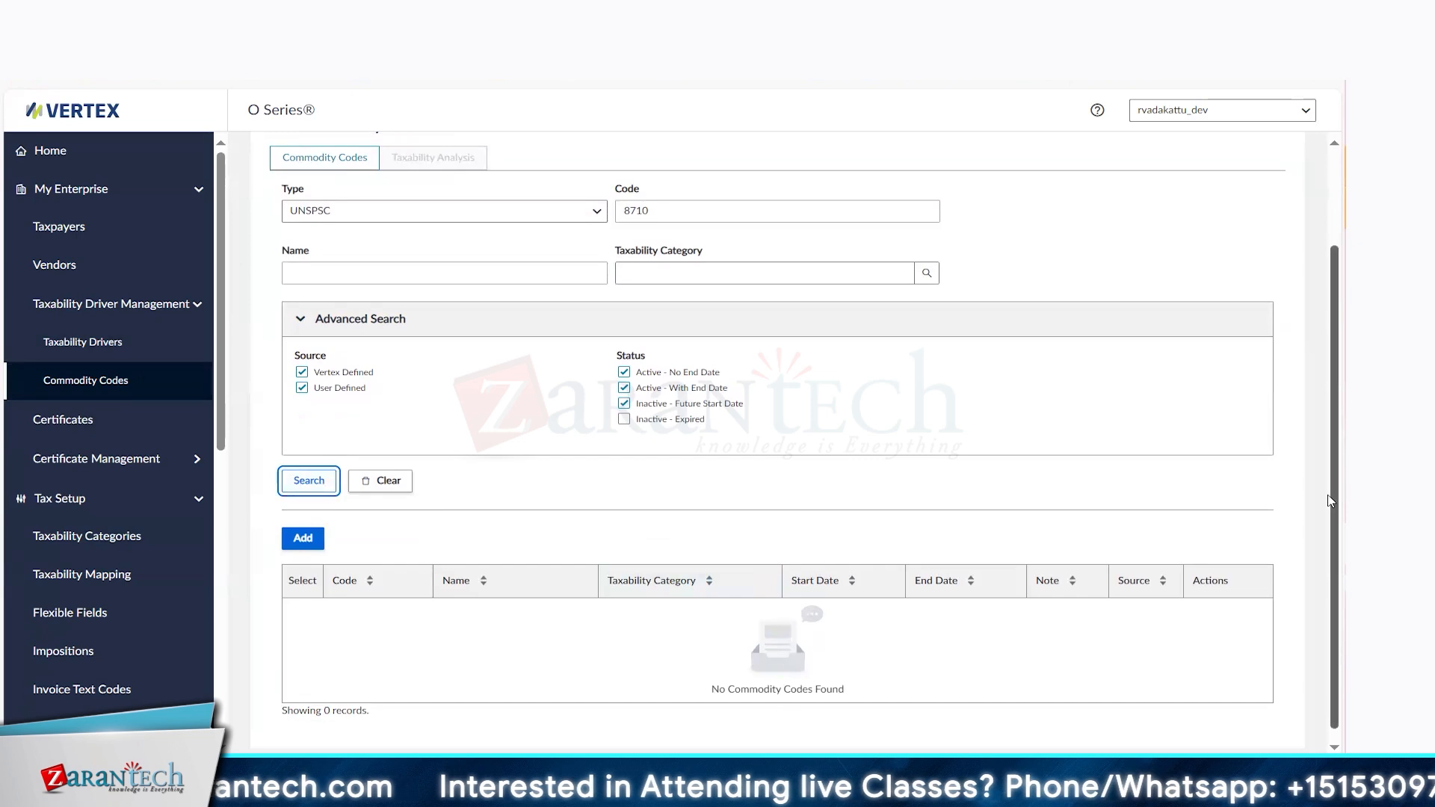
{"action": "left_click_drag", "start_coordinate": [1331, 505], "coordinate": [1333, 400]}
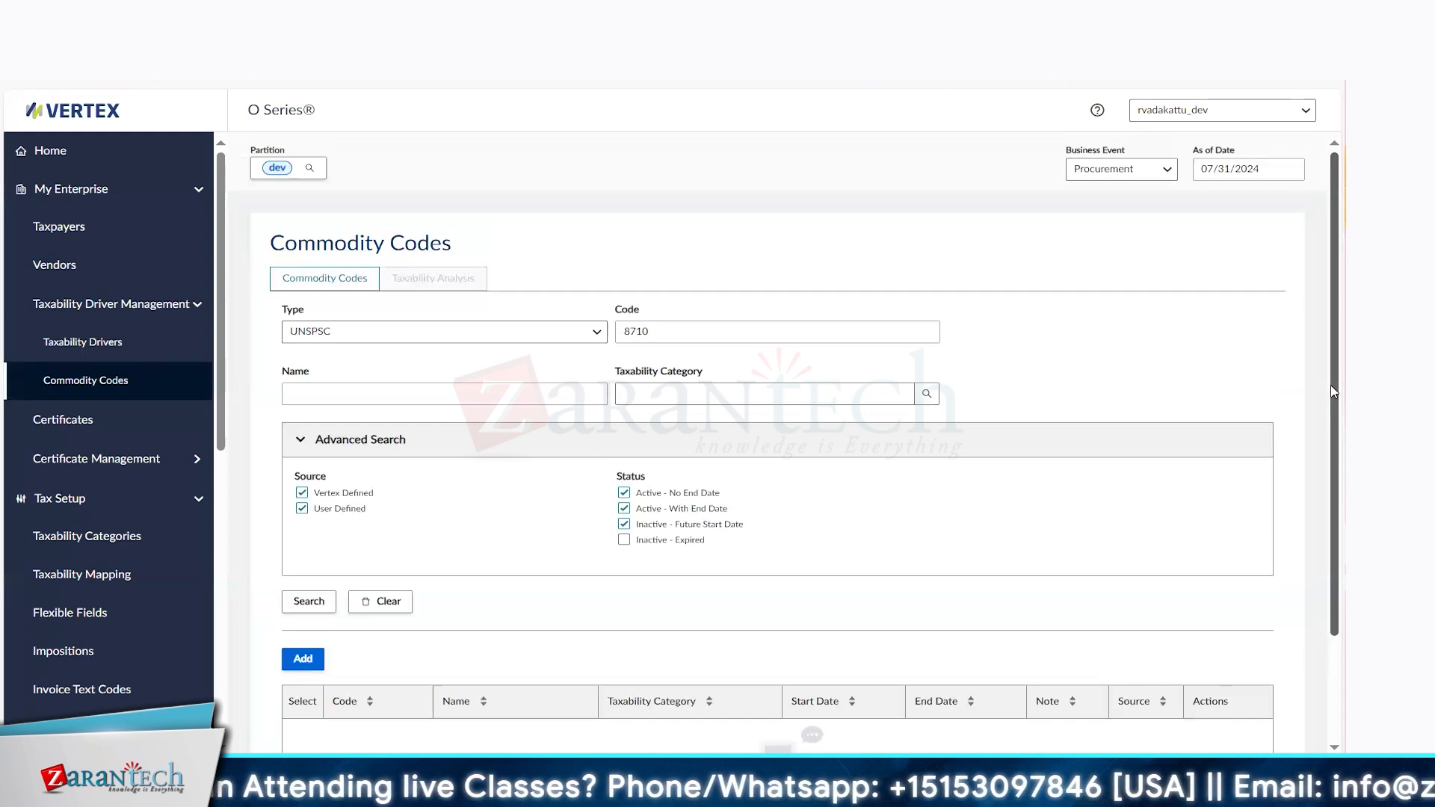
Reload the Commodity Codes page to reset the search criteria
{"action": "left_click", "coordinate": [670, 335]}
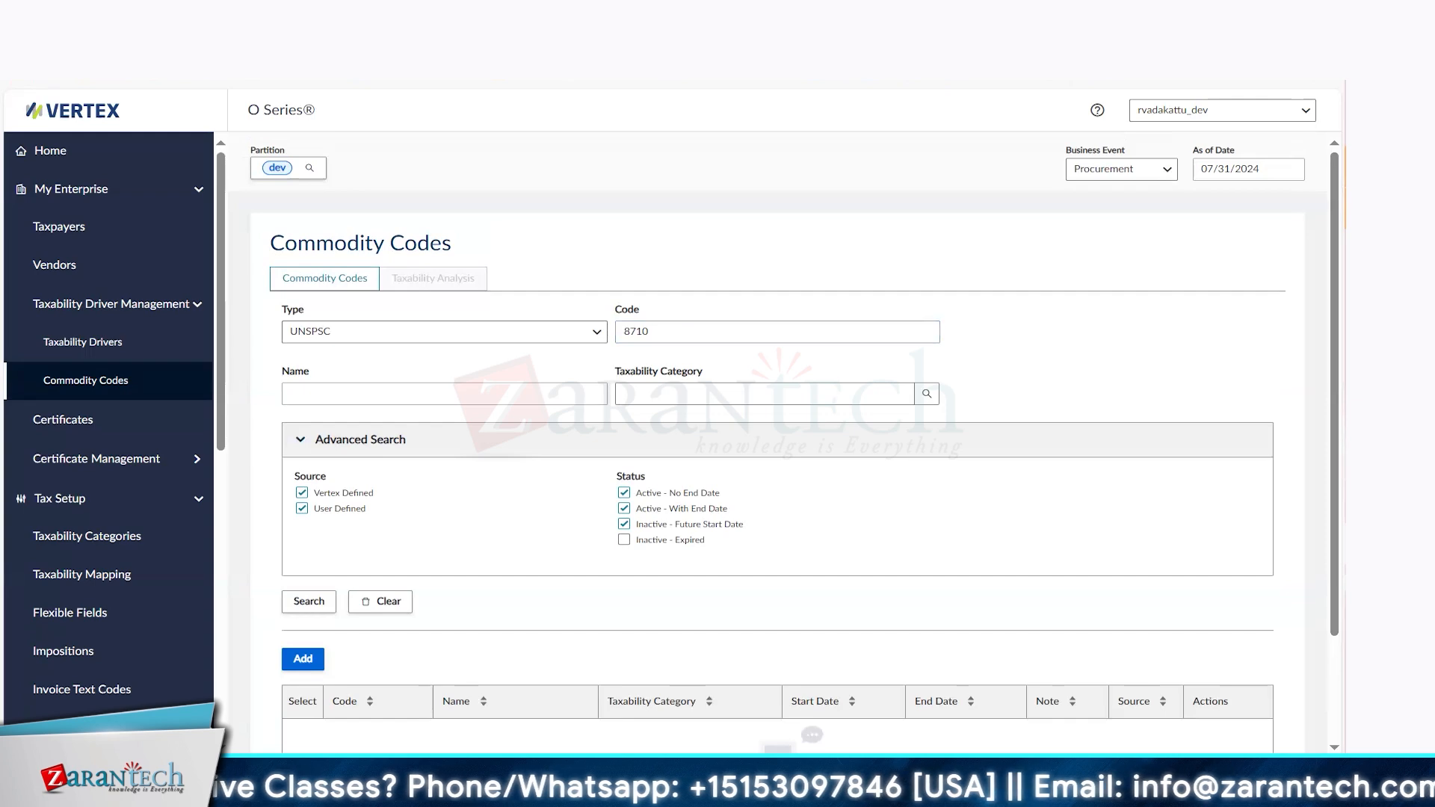
{"action": "left_click", "coordinate": [308, 659]}
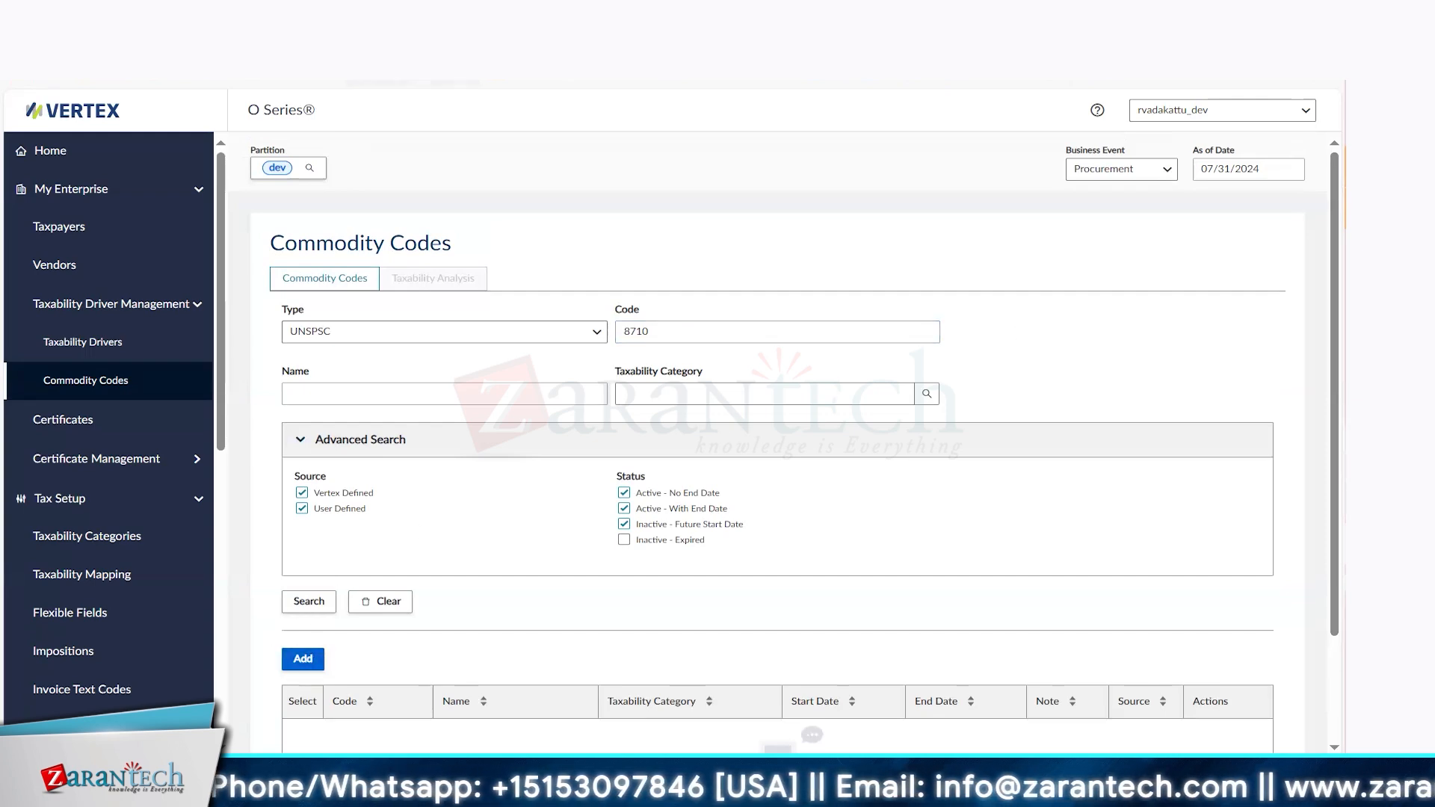
{"action": "left_click", "coordinate": [449, 63]}
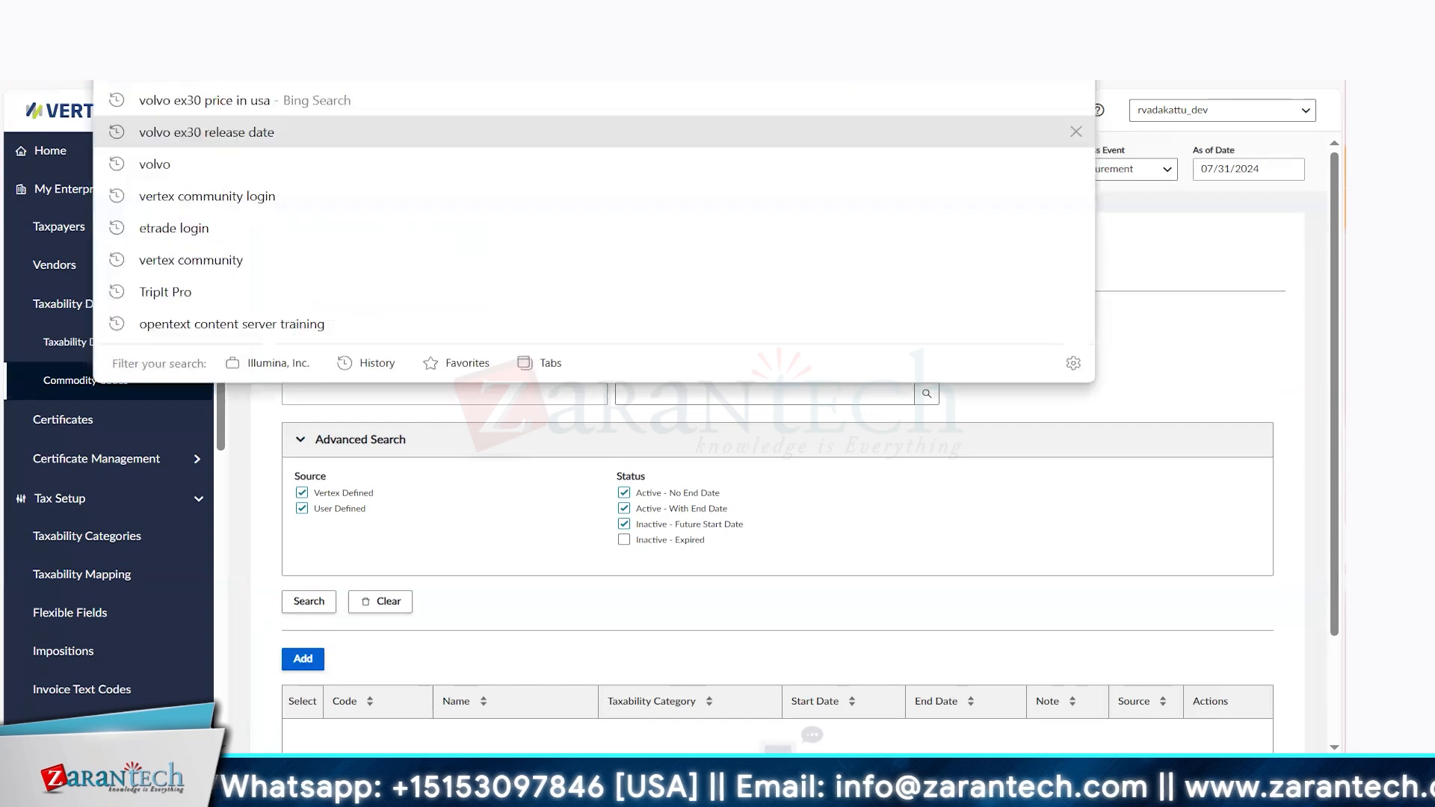
{"action": "key", "text": "Escape"}
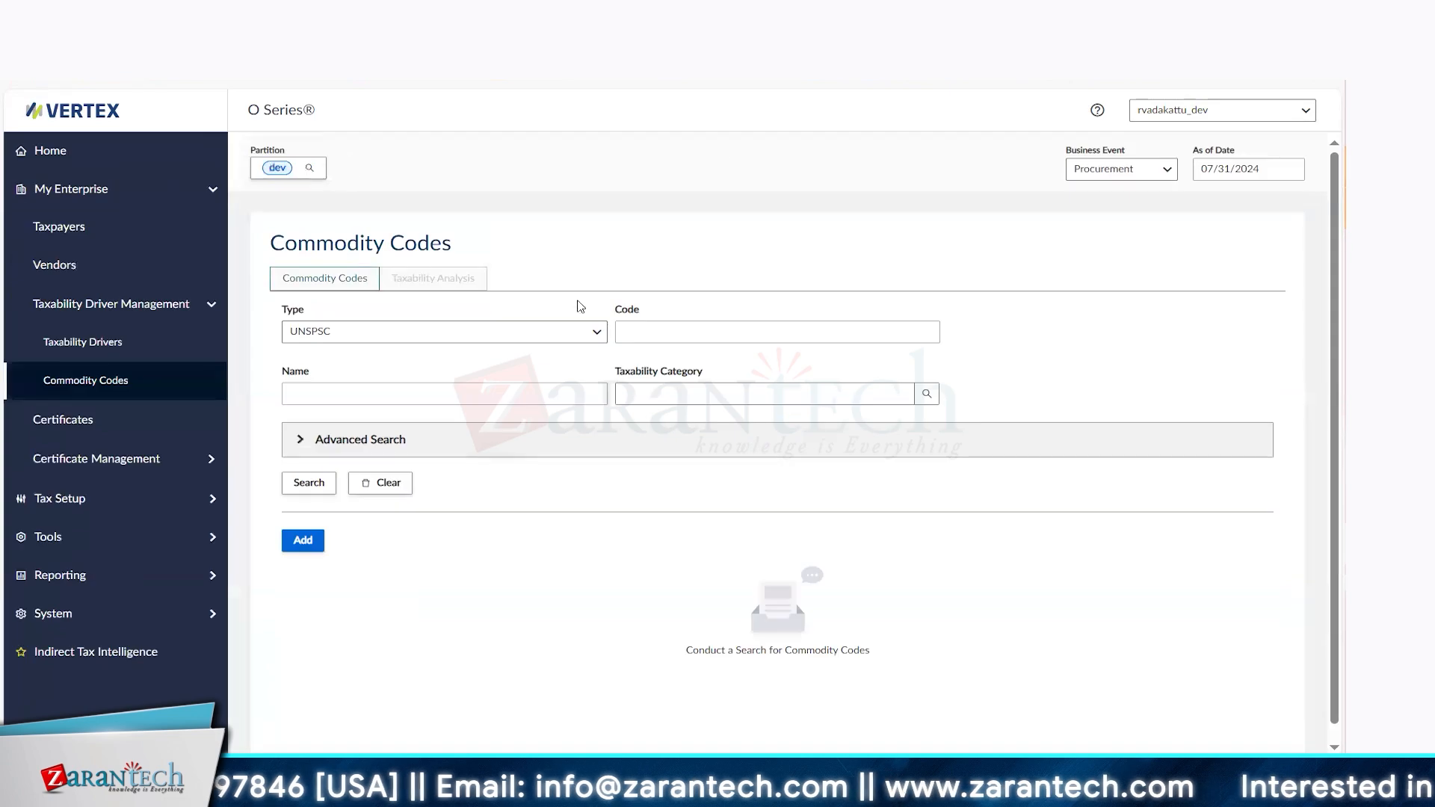
Switch to the SAP SIC log and check the purchase class and commodity code in the XML message
{"action": "left_click", "coordinate": [650, 331]}
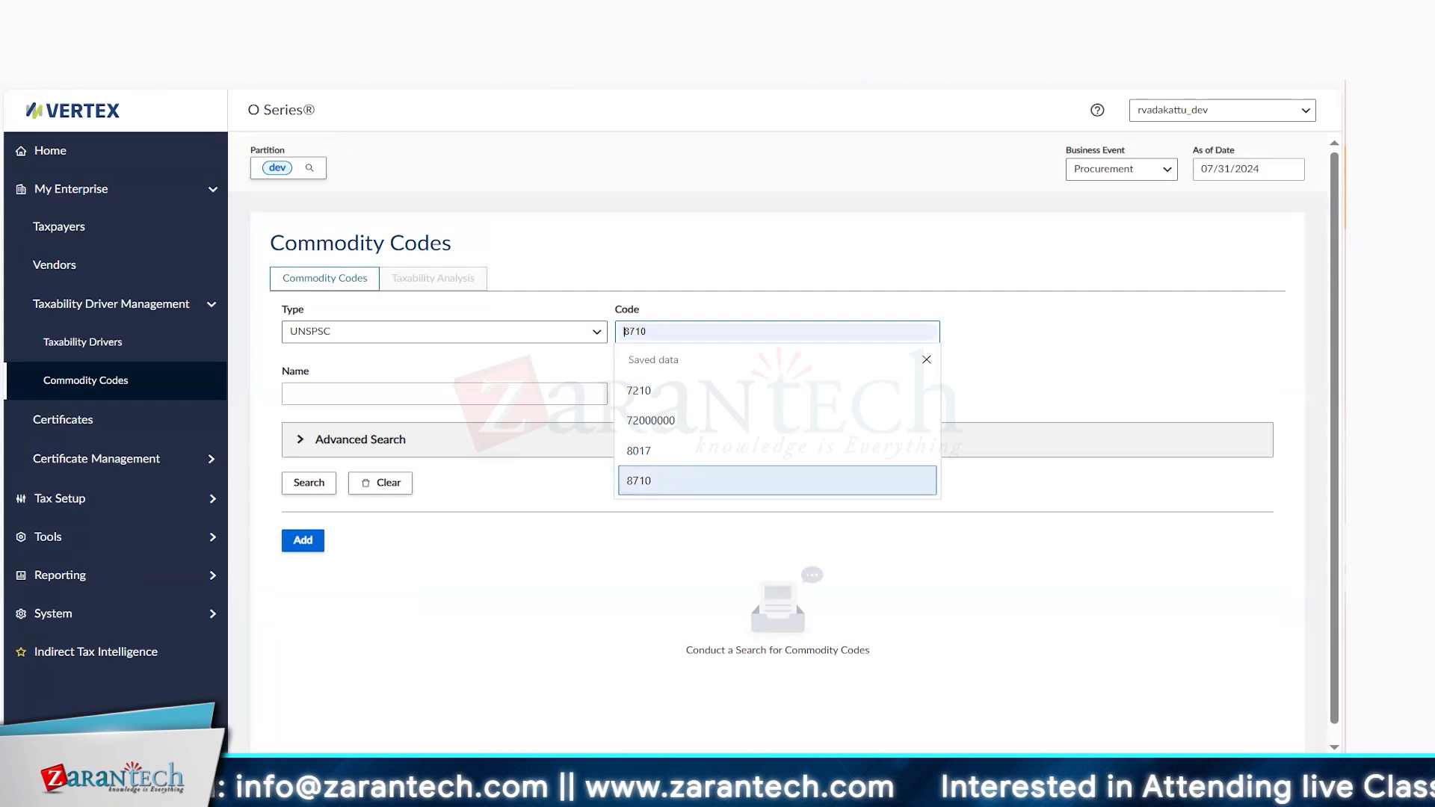
{"action": "left_click", "coordinate": [1346, 187]}
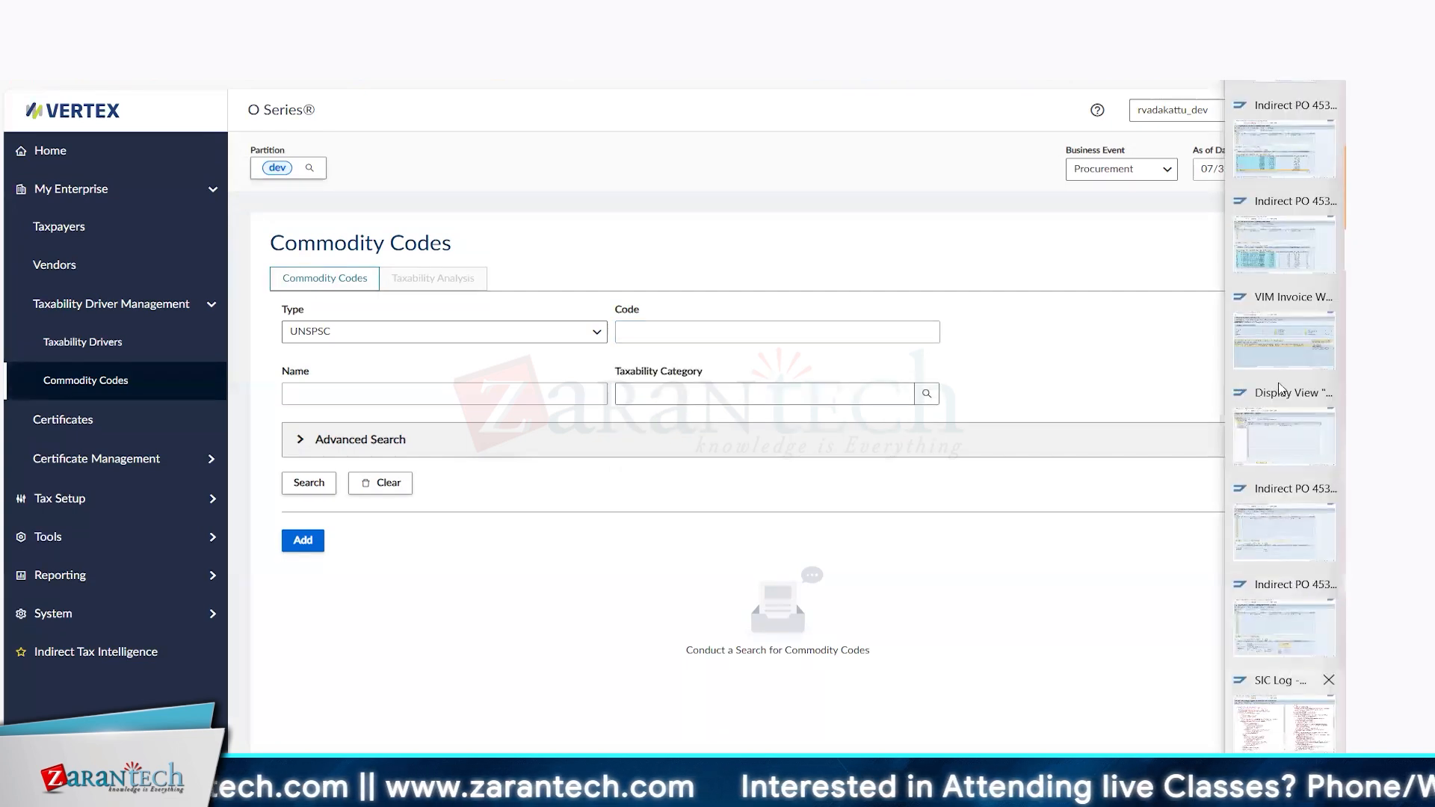
{"action": "left_click", "coordinate": [1276, 735]}
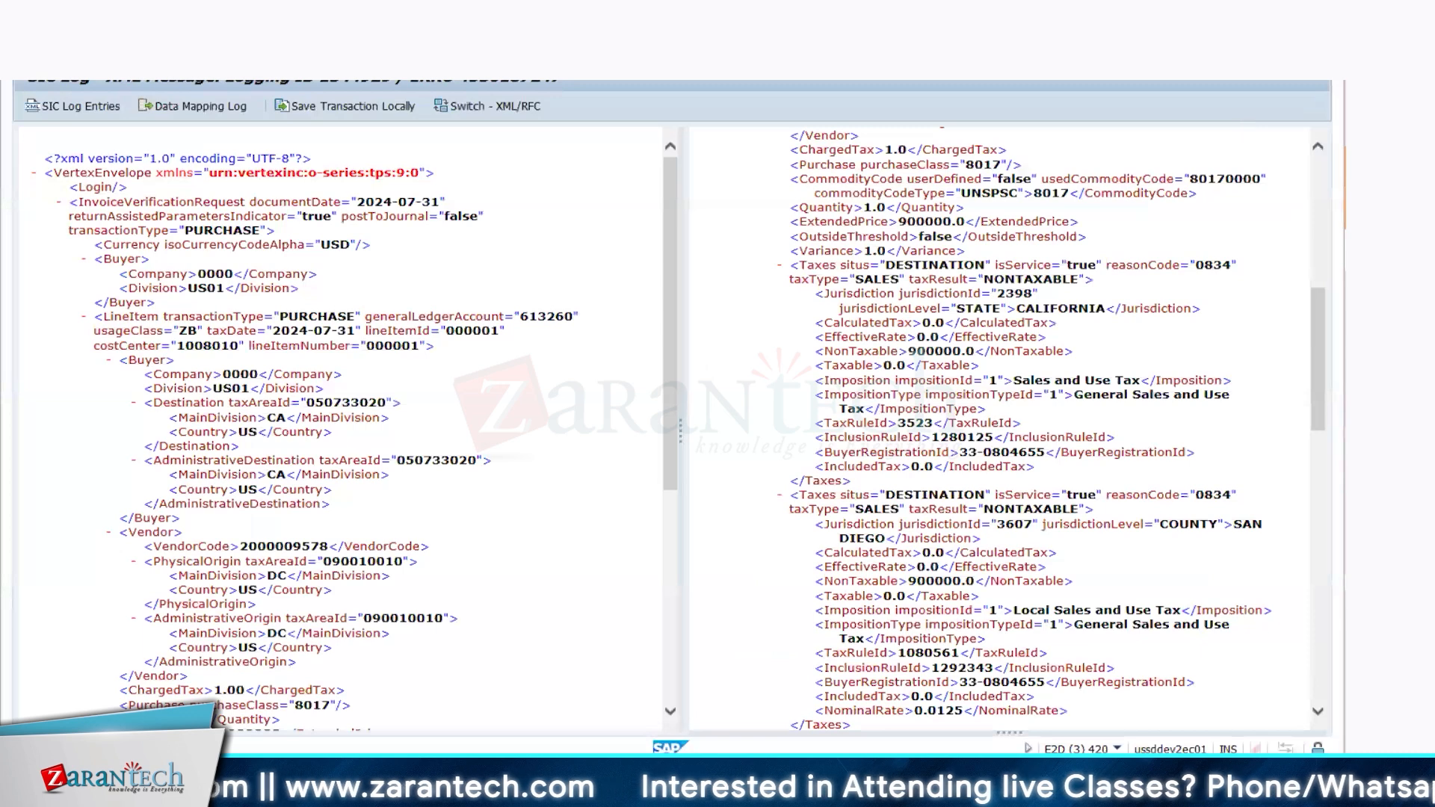
{"action": "key", "text": "alt+Tab"}
Back in Vertex, search the UNSPSC commodity codes for 8017 and check the taxability category assigned to it
{"action": "left_click", "coordinate": [632, 326]}
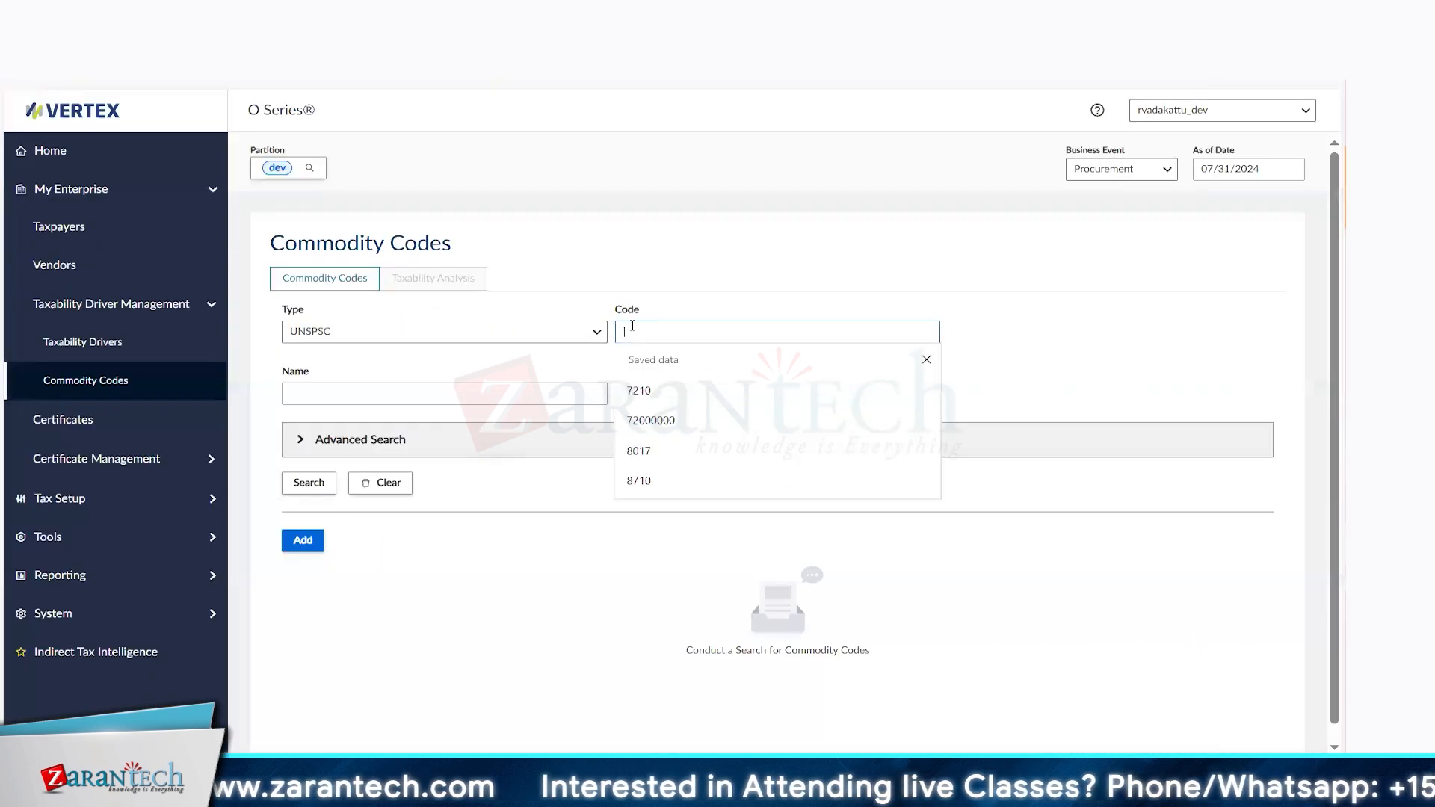
{"action": "left_click", "coordinate": [667, 455]}
{"action": "left_click", "coordinate": [310, 484]}
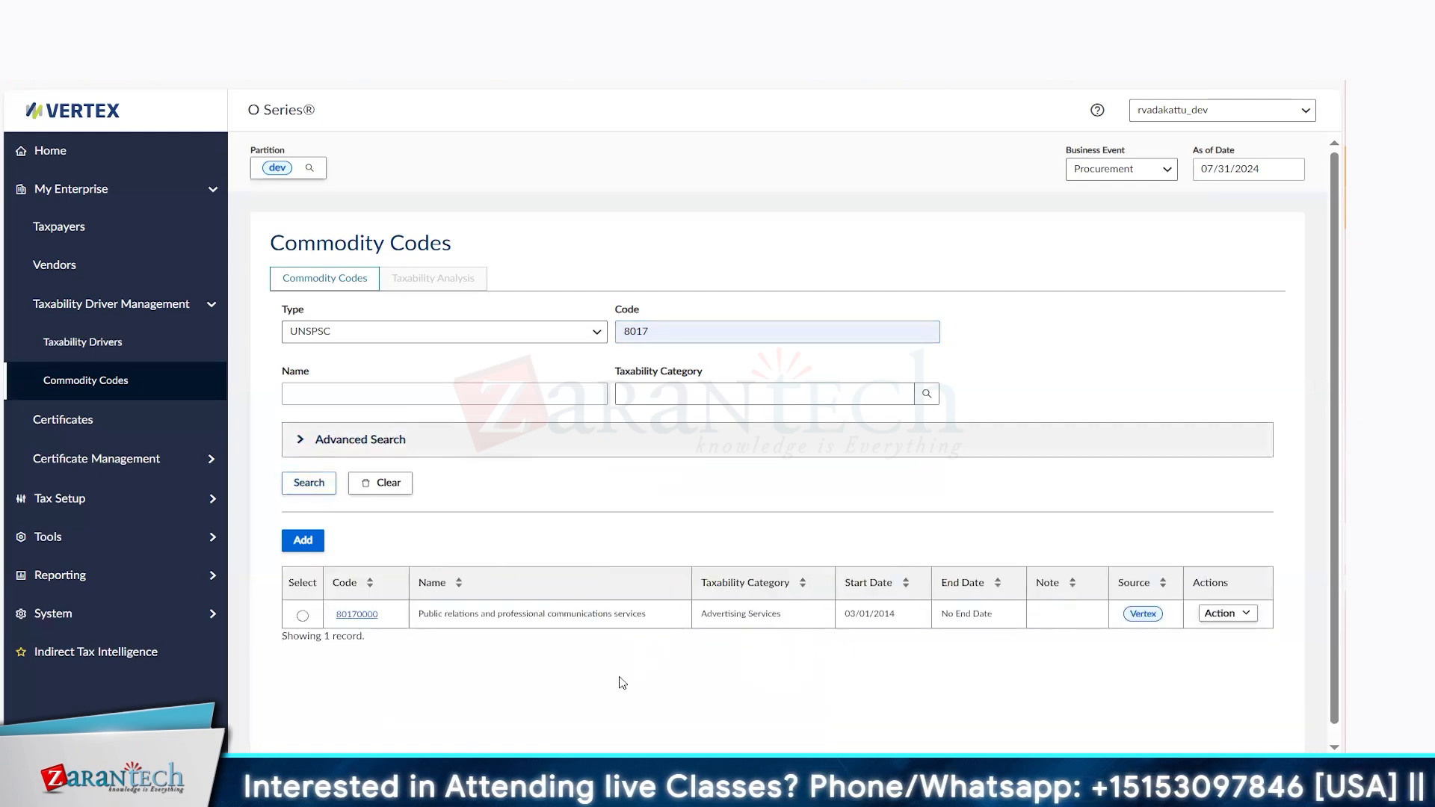
{"action": "left_click_drag", "start_coordinate": [793, 622], "coordinate": [695, 623]}
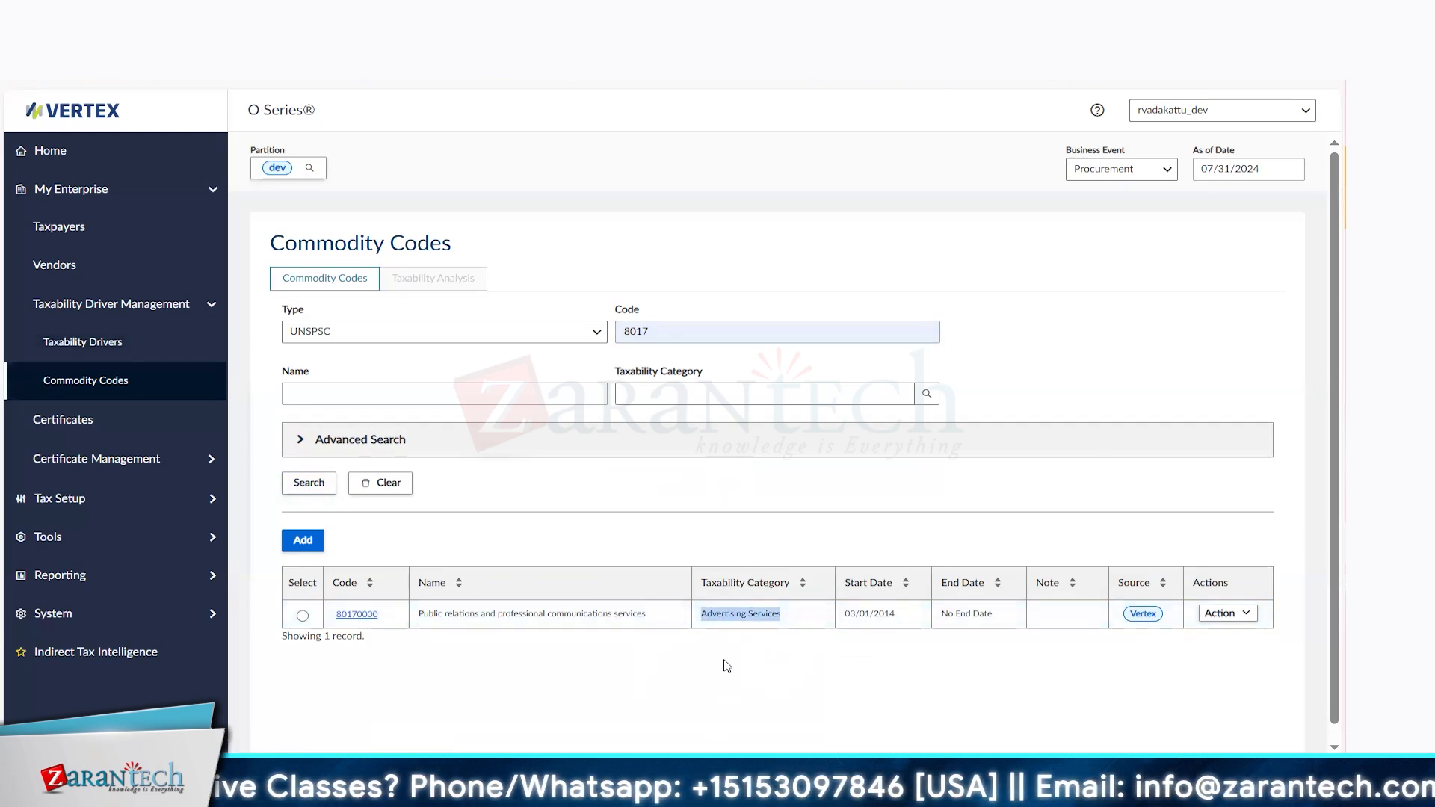
Search the Purchase Class taxability drivers for code 8710 with the name MG_TEST
{"action": "left_click", "coordinate": [148, 349]}
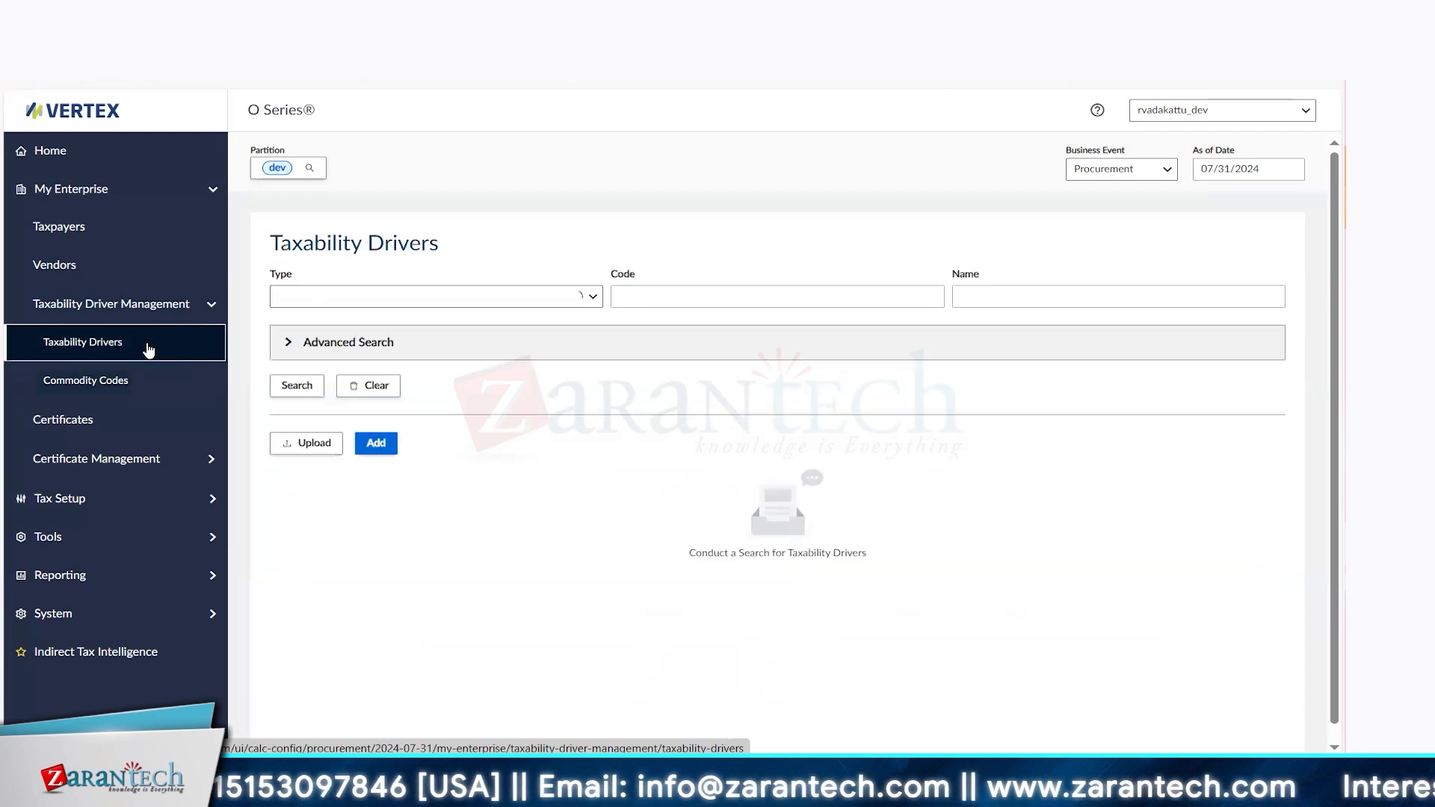
{"action": "left_click", "coordinate": [592, 299]}
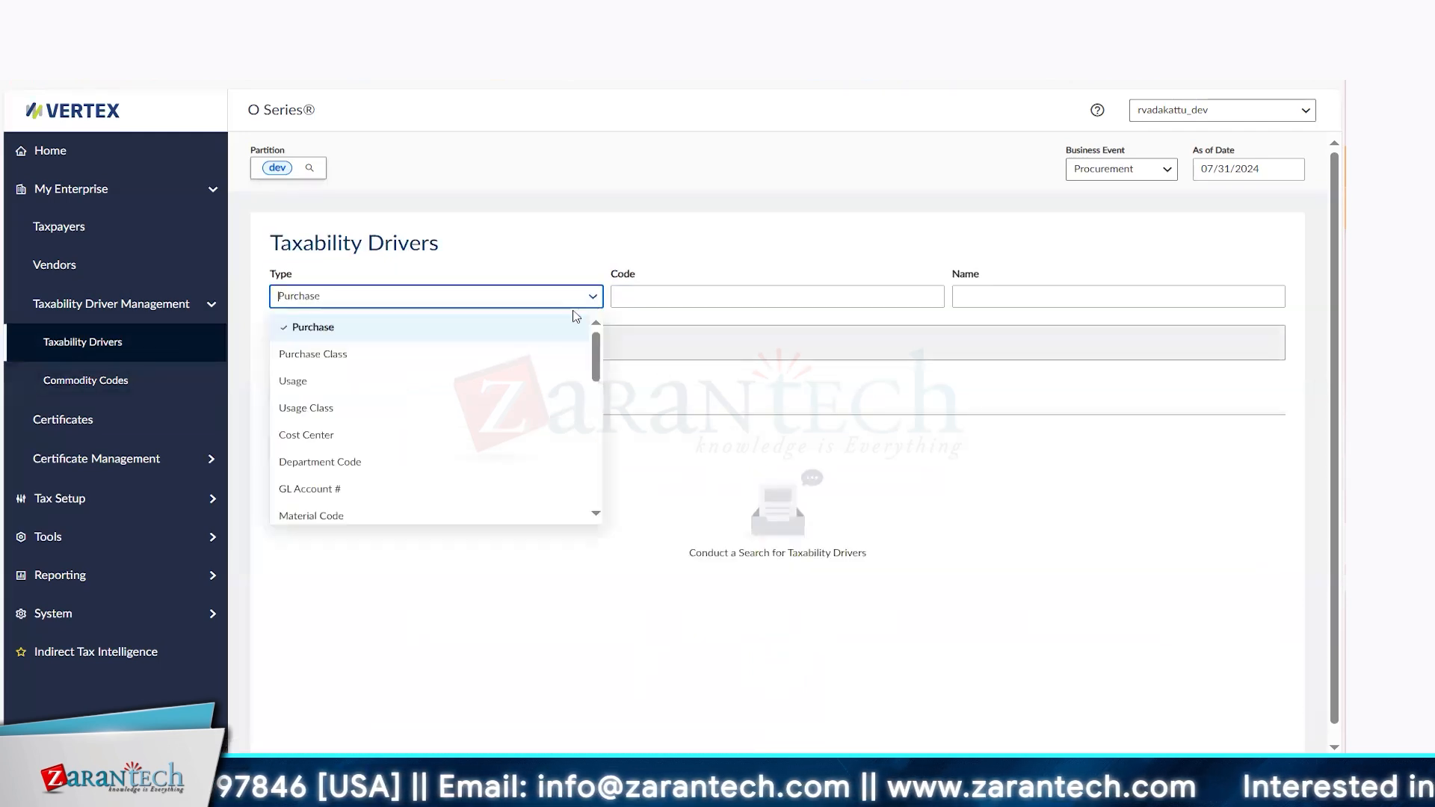
{"action": "left_click", "coordinate": [506, 360]}
{"action": "left_click", "coordinate": [675, 296]}
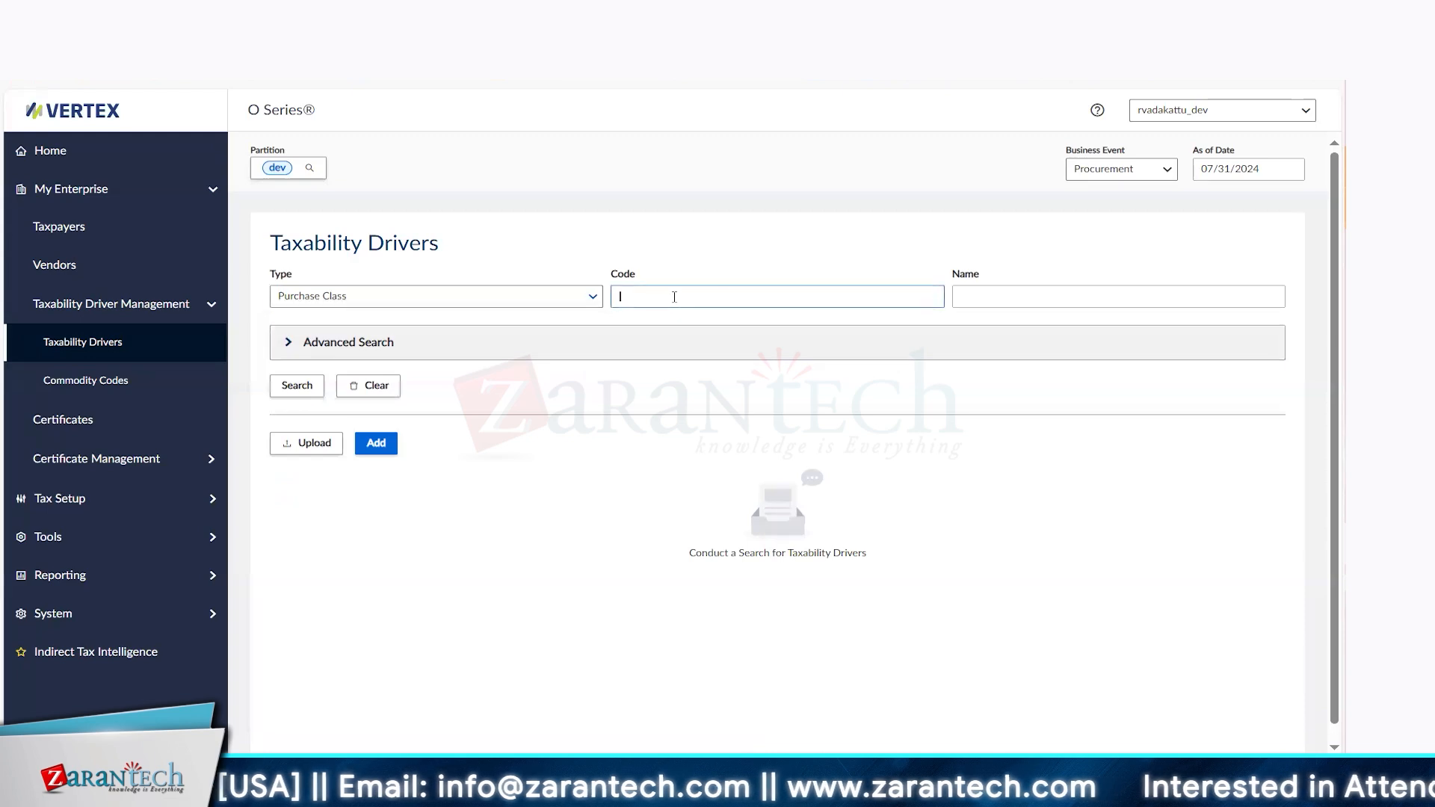
{"action": "left_click", "coordinate": [703, 362]}
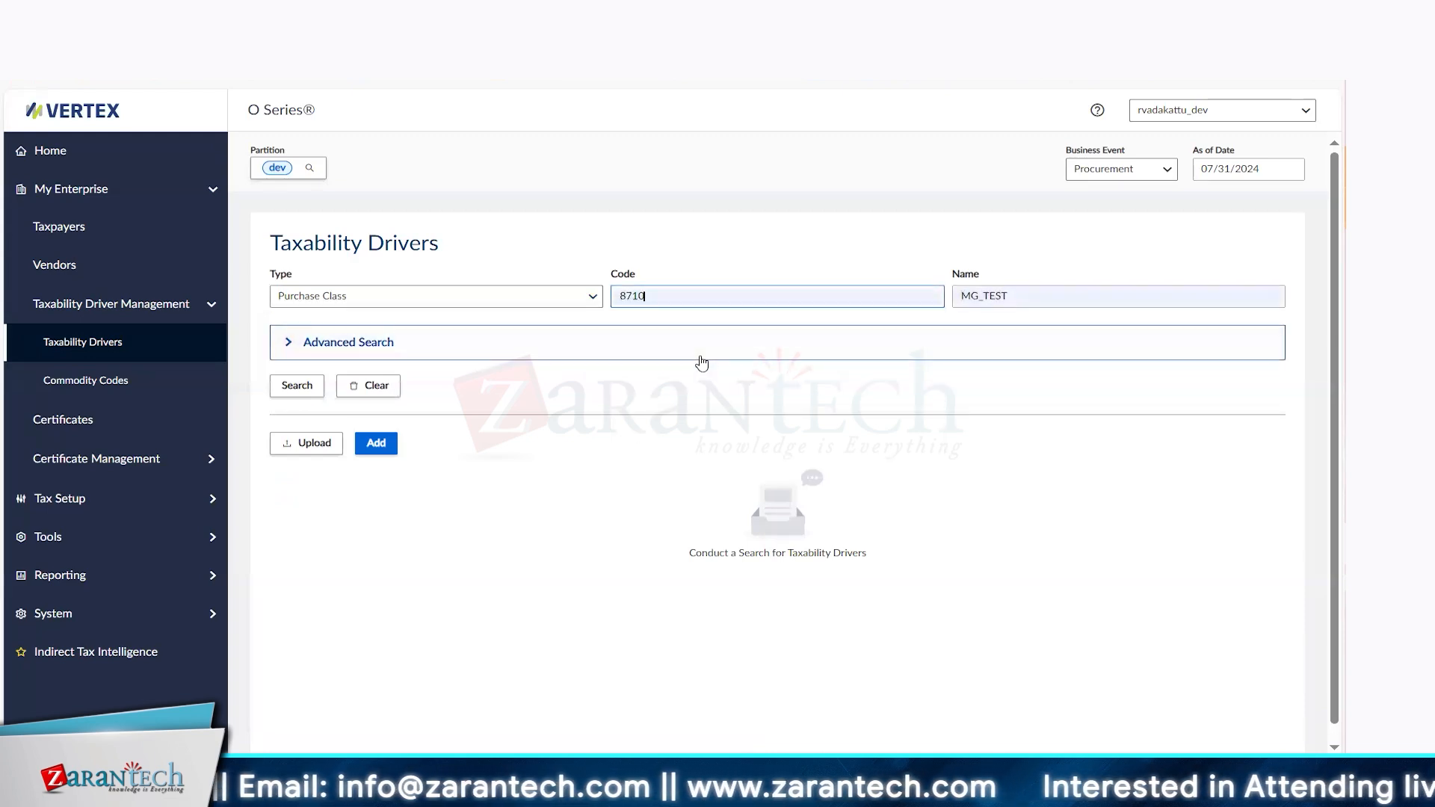
{"action": "left_click", "coordinate": [896, 508]}
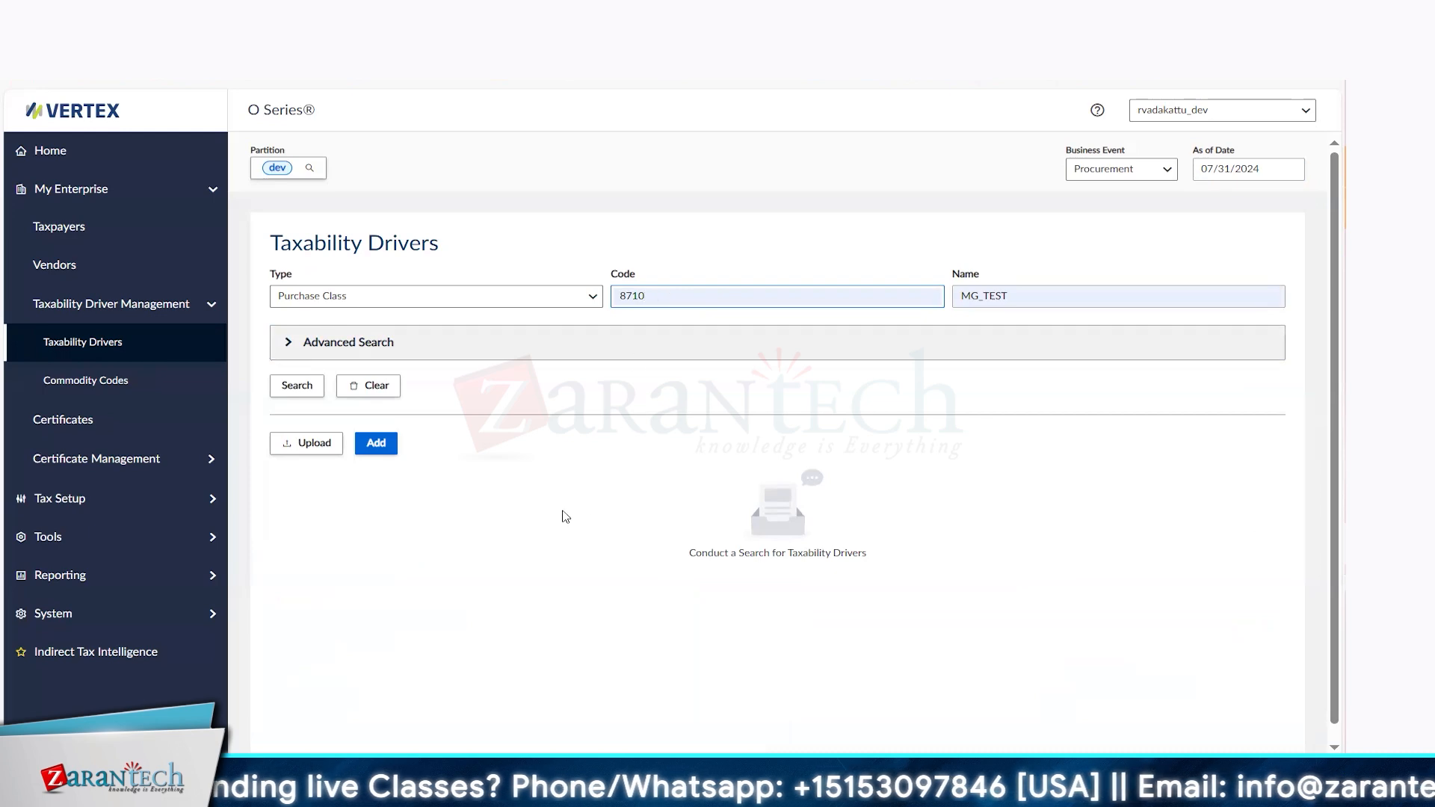
{"action": "left_click", "coordinate": [525, 511]}
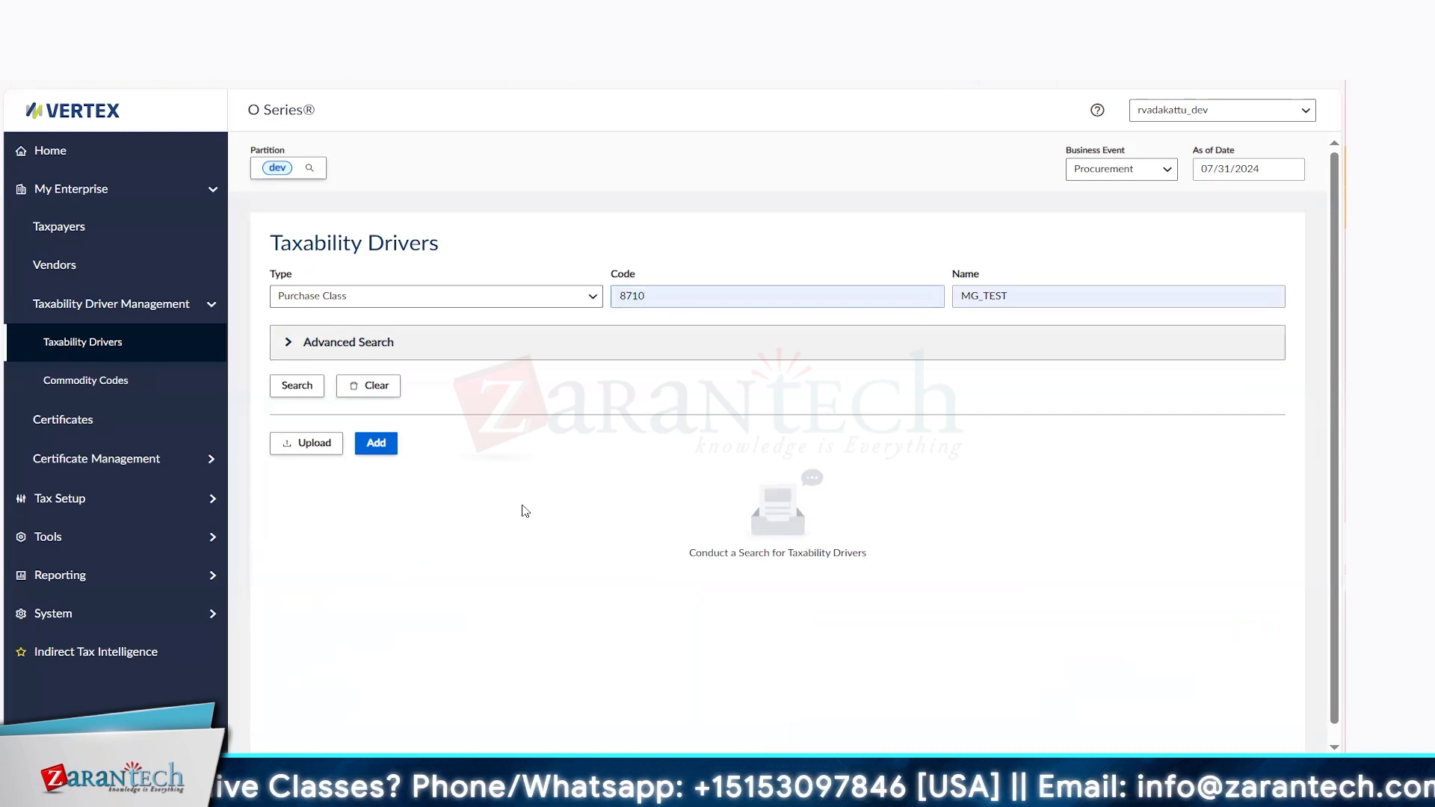
{"action": "left_click", "coordinate": [303, 386]}
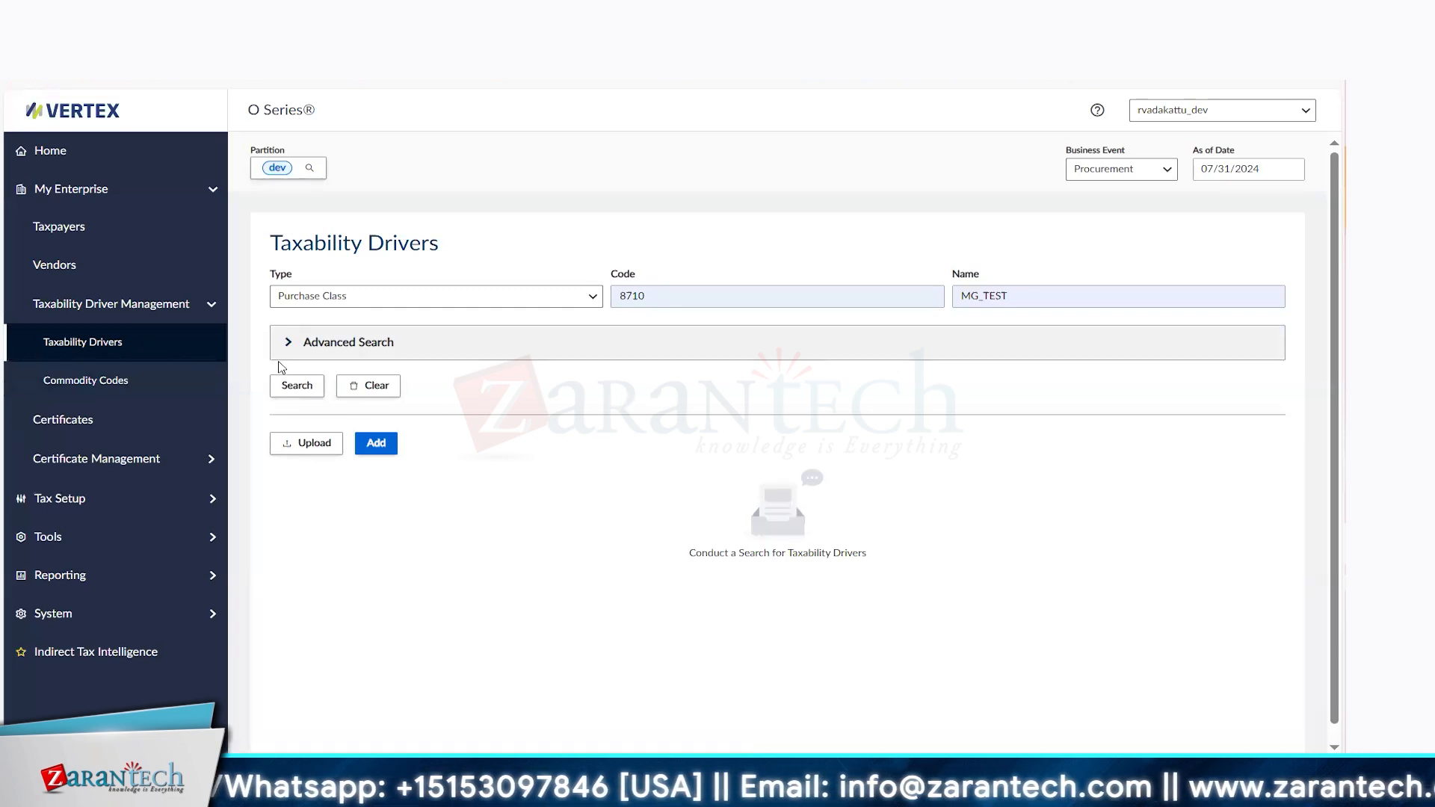
{"action": "left_click", "coordinate": [297, 385]}
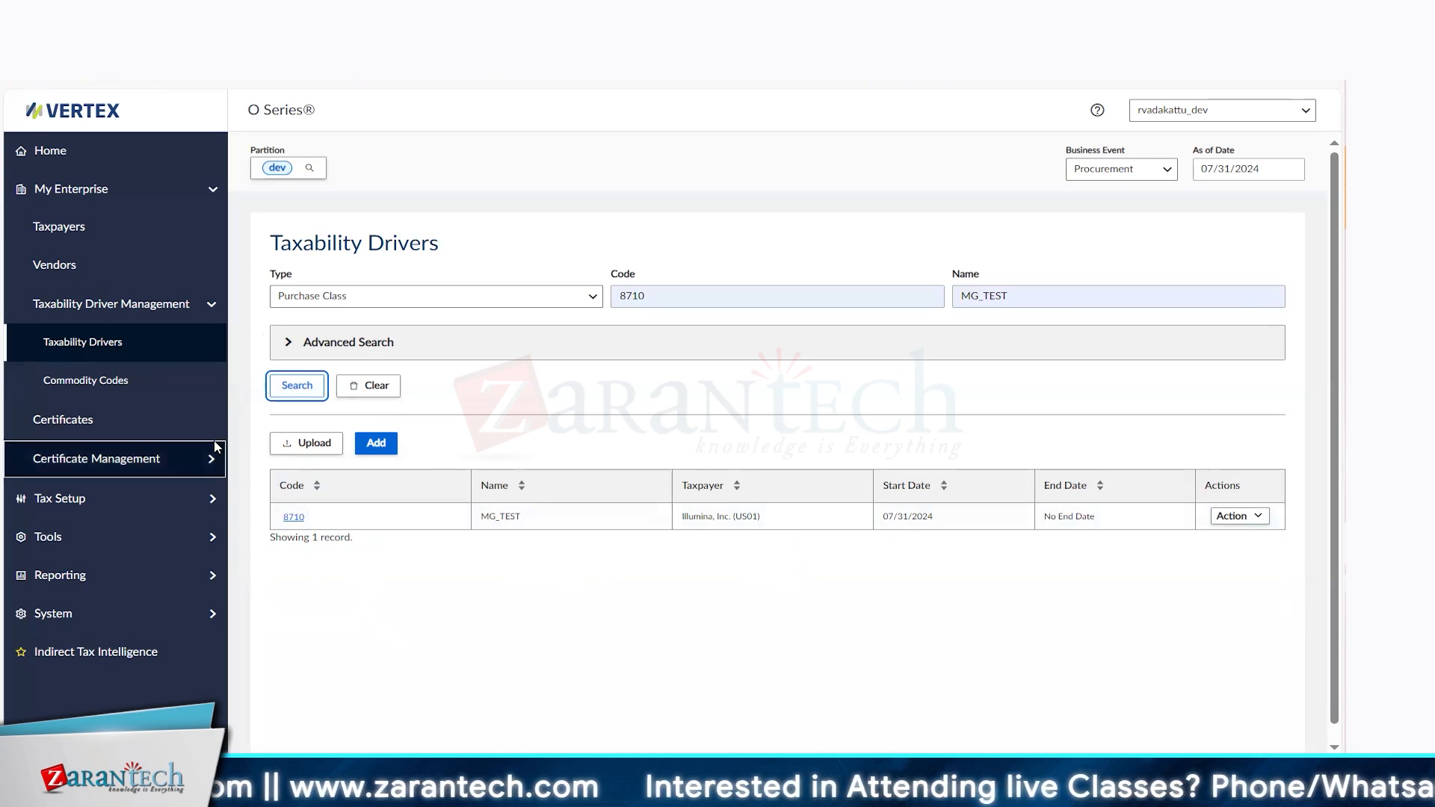
Open the Taxability Mapping page and set the advanced search taxpayer to Illumina, Inc. (US01)
{"action": "left_click", "coordinate": [171, 497]}
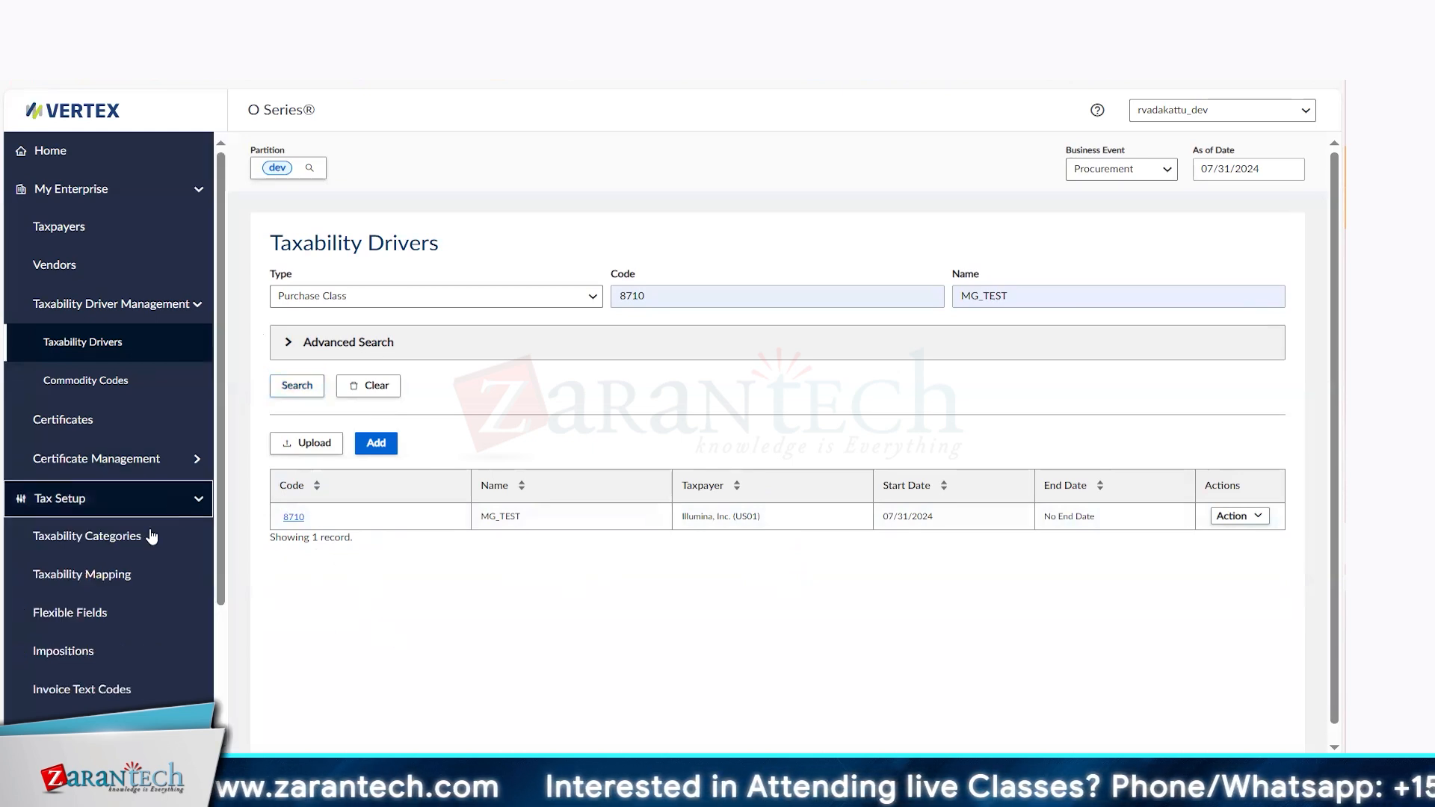
{"action": "left_click", "coordinate": [100, 577]}
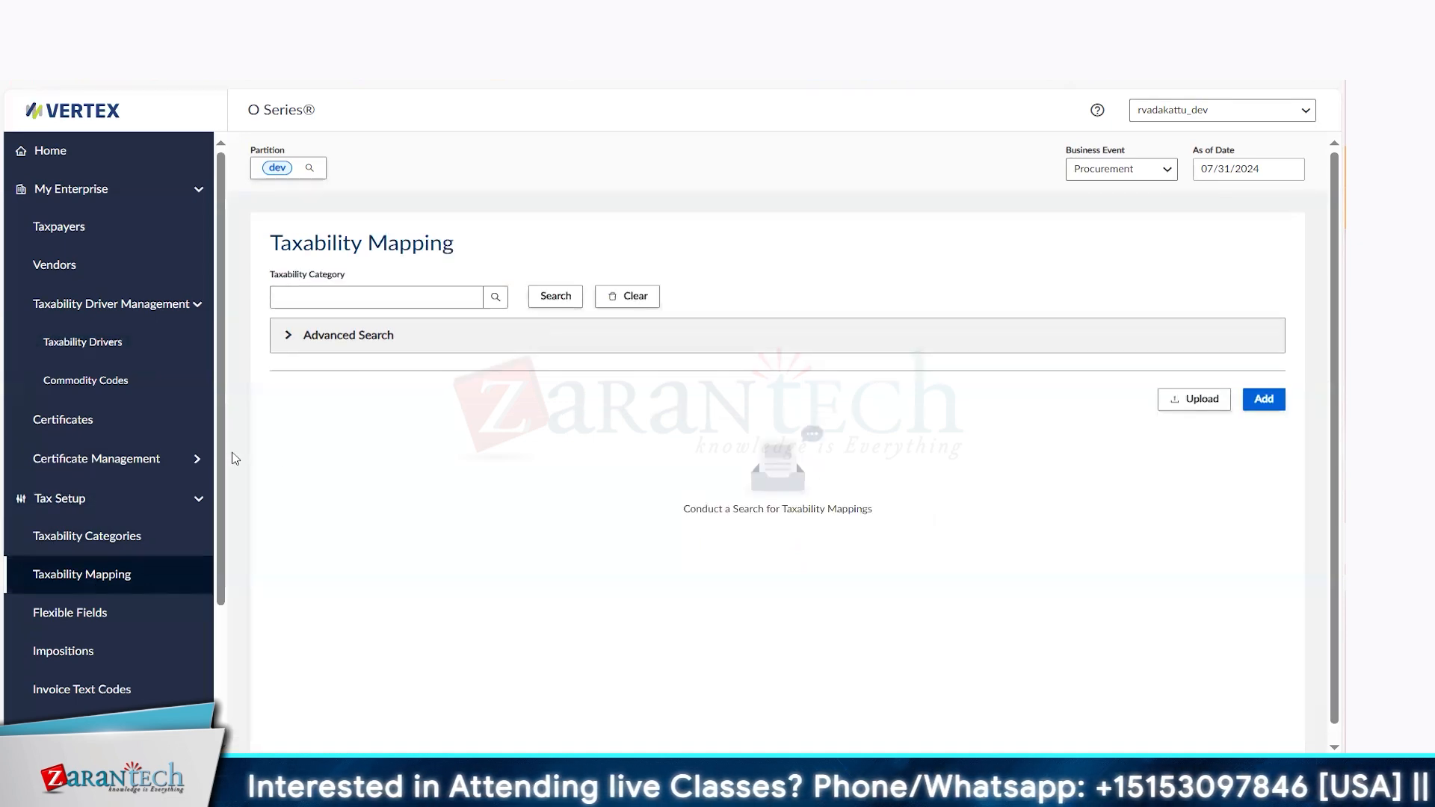
{"action": "left_click", "coordinate": [353, 336]}
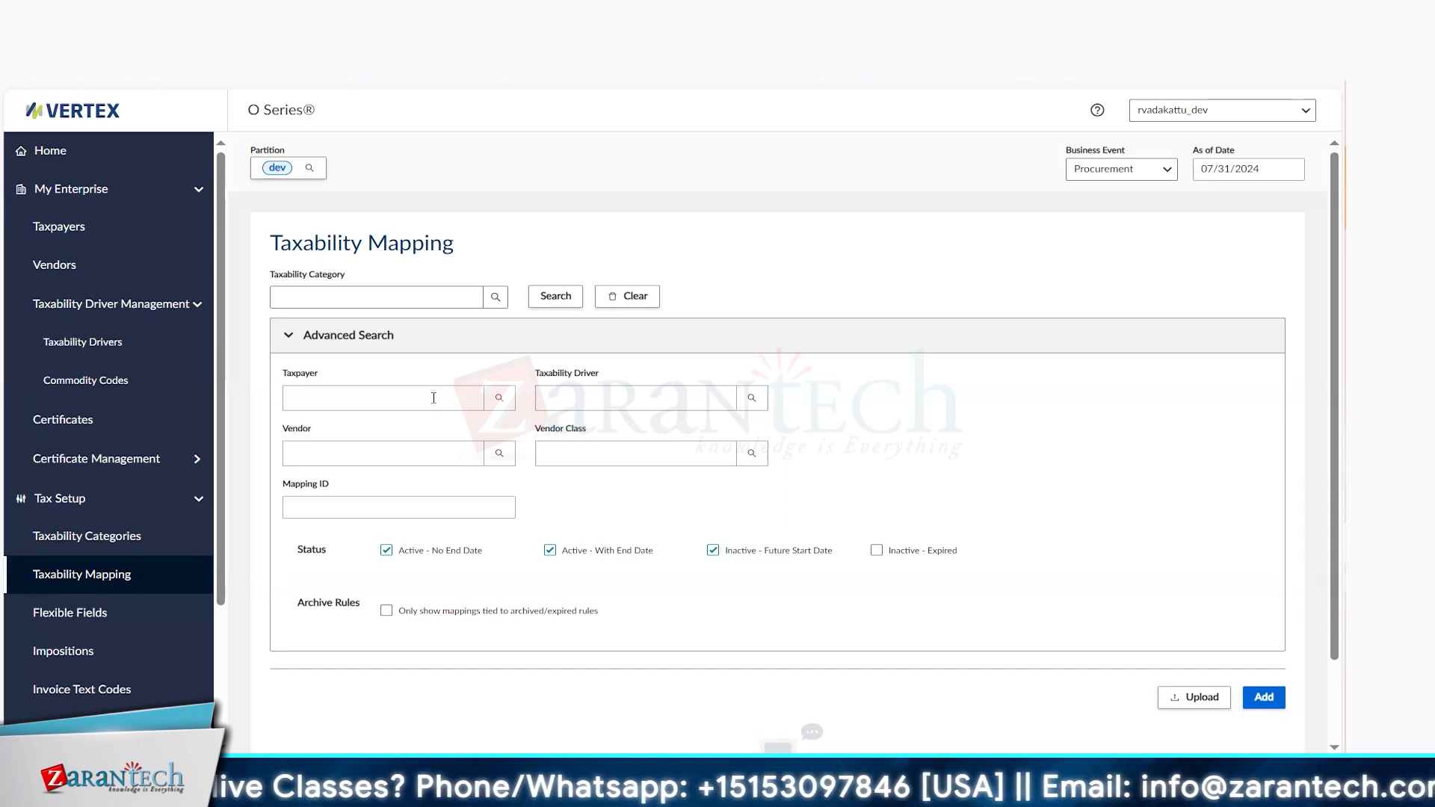
{"action": "left_click", "coordinate": [499, 399]}
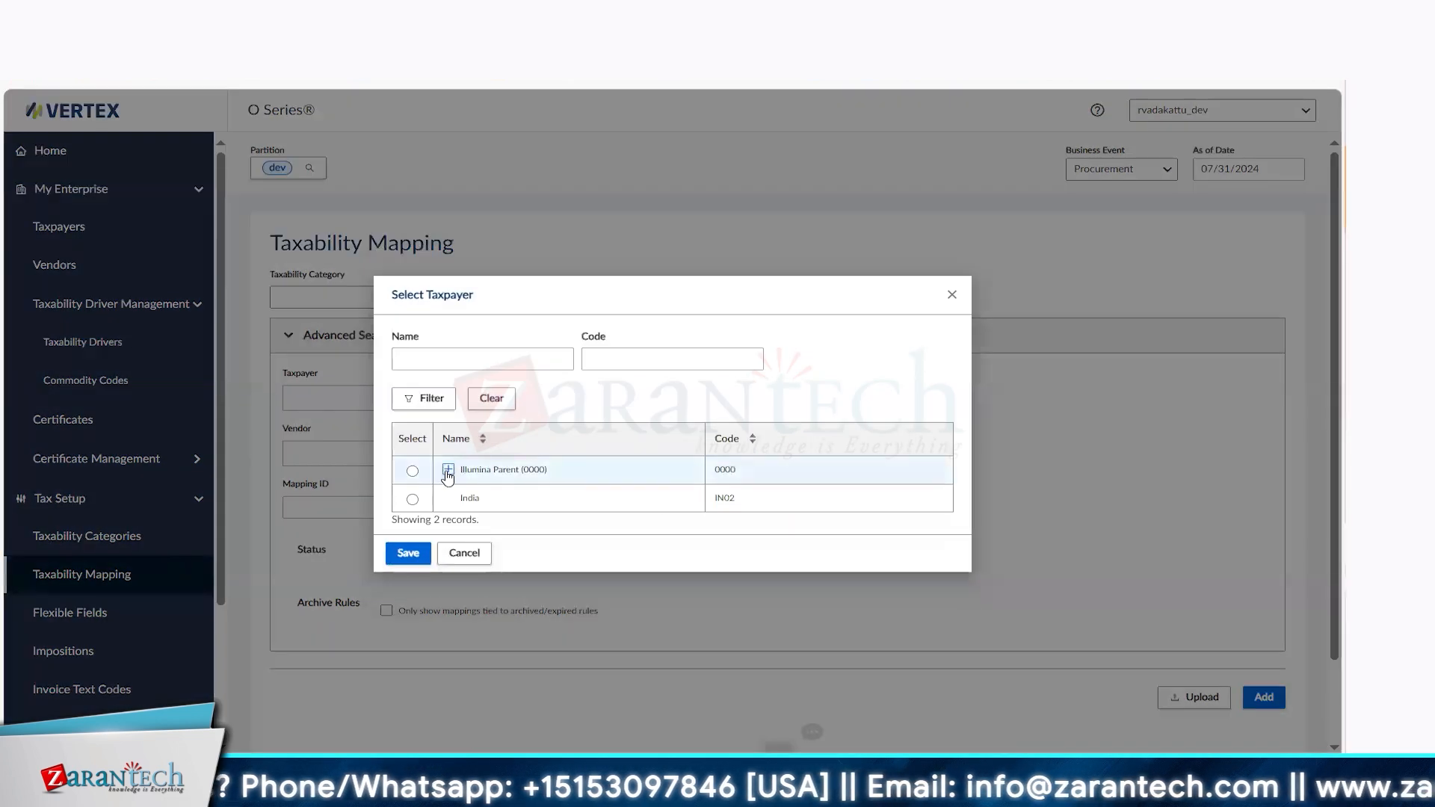
{"action": "left_click", "coordinate": [448, 469]}
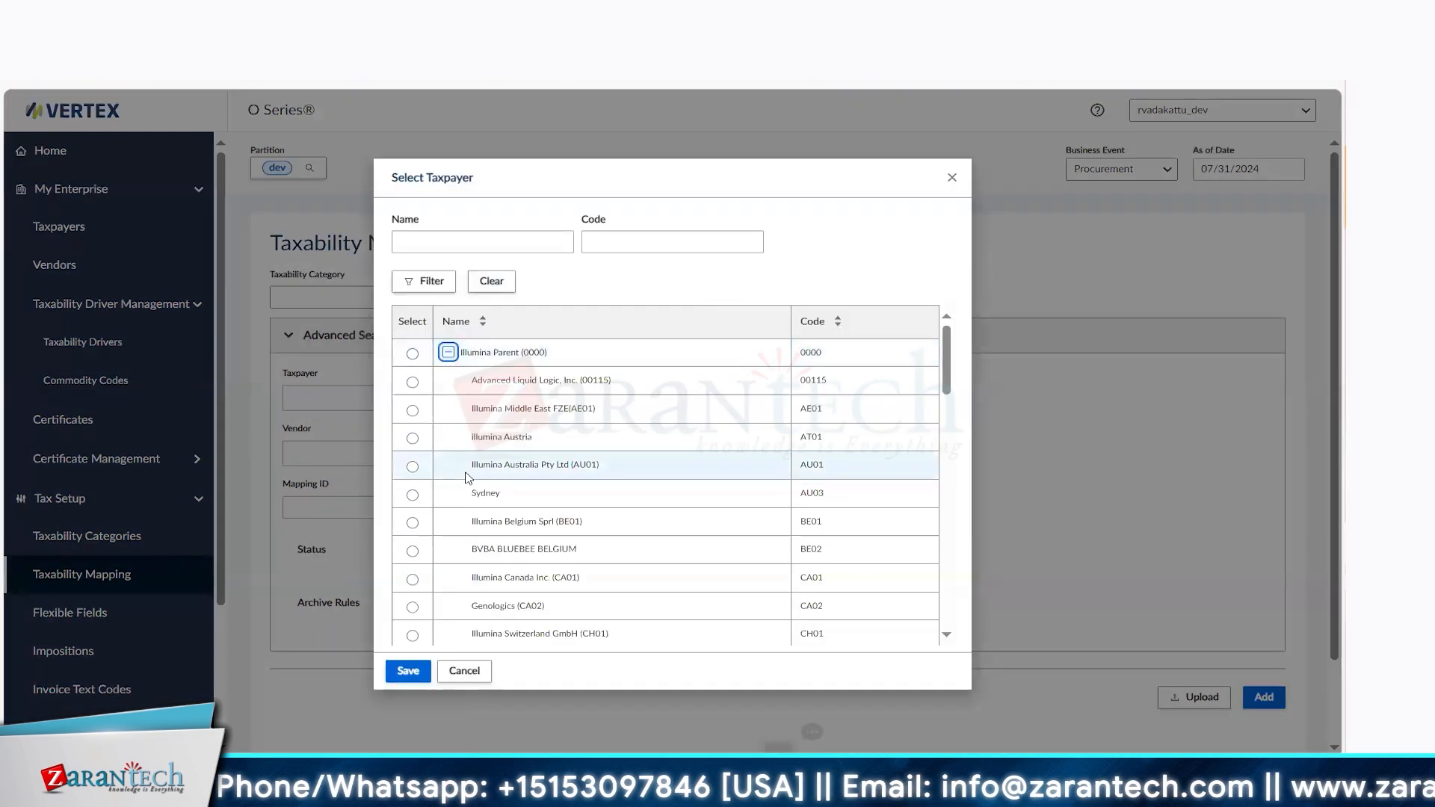
{"action": "left_click", "coordinate": [944, 386]}
{"action": "left_click_drag", "start_coordinate": [946, 390], "coordinate": [989, 619]}
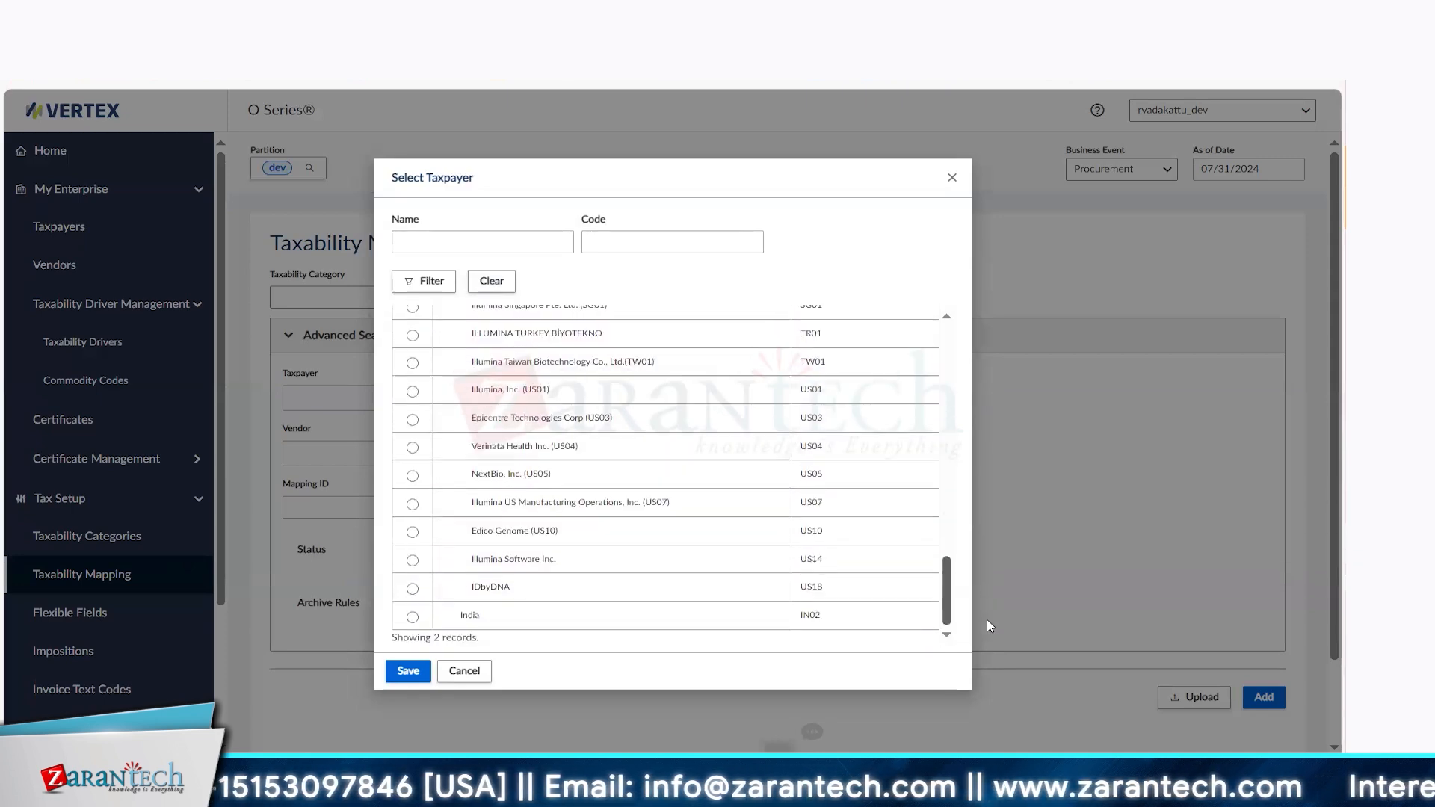
{"action": "left_click", "coordinate": [412, 395]}
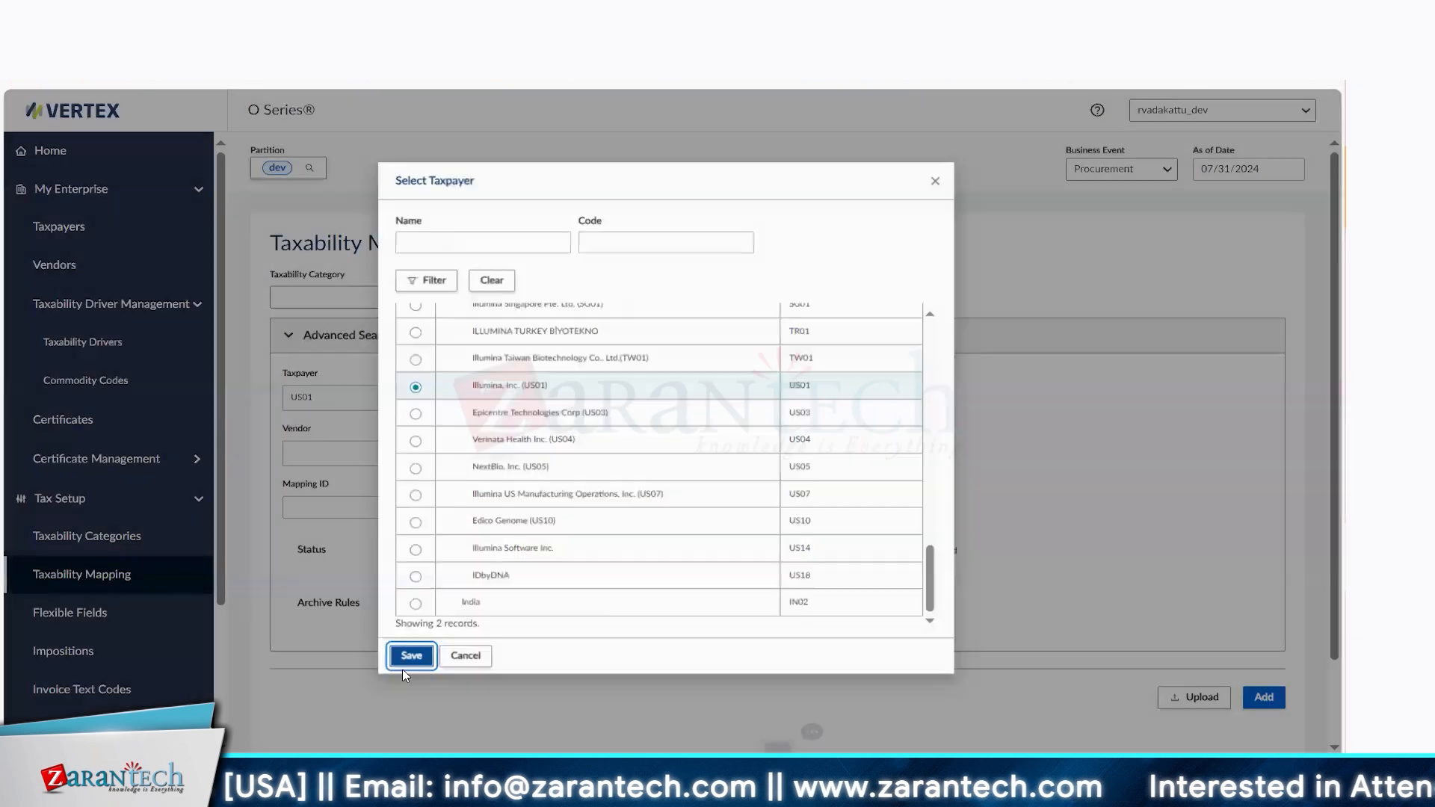
{"action": "left_click", "coordinate": [404, 672]}
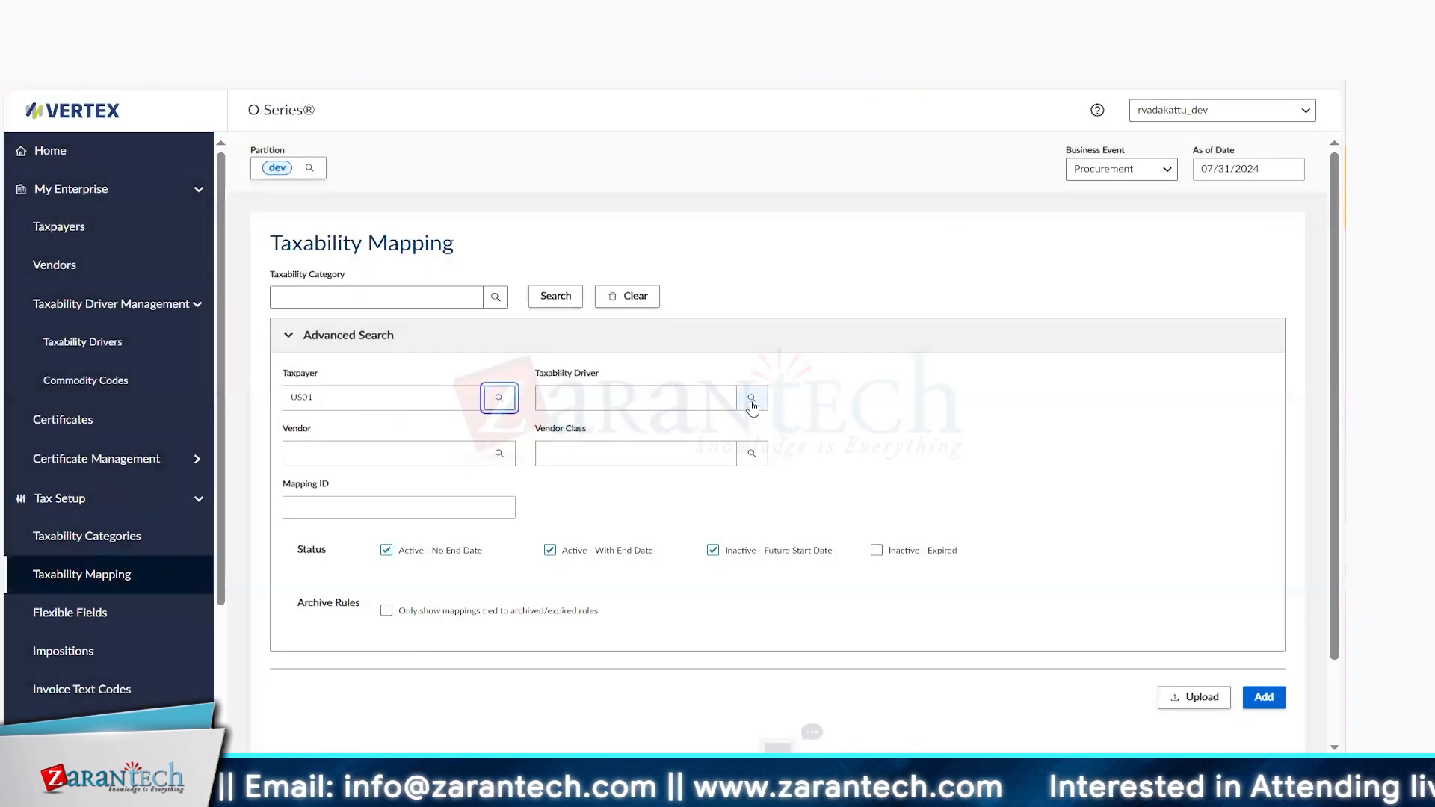
Set the mapping search's taxability driver to the Purchase Class driver 8710 MG_TEST
{"action": "left_click", "coordinate": [749, 399]}
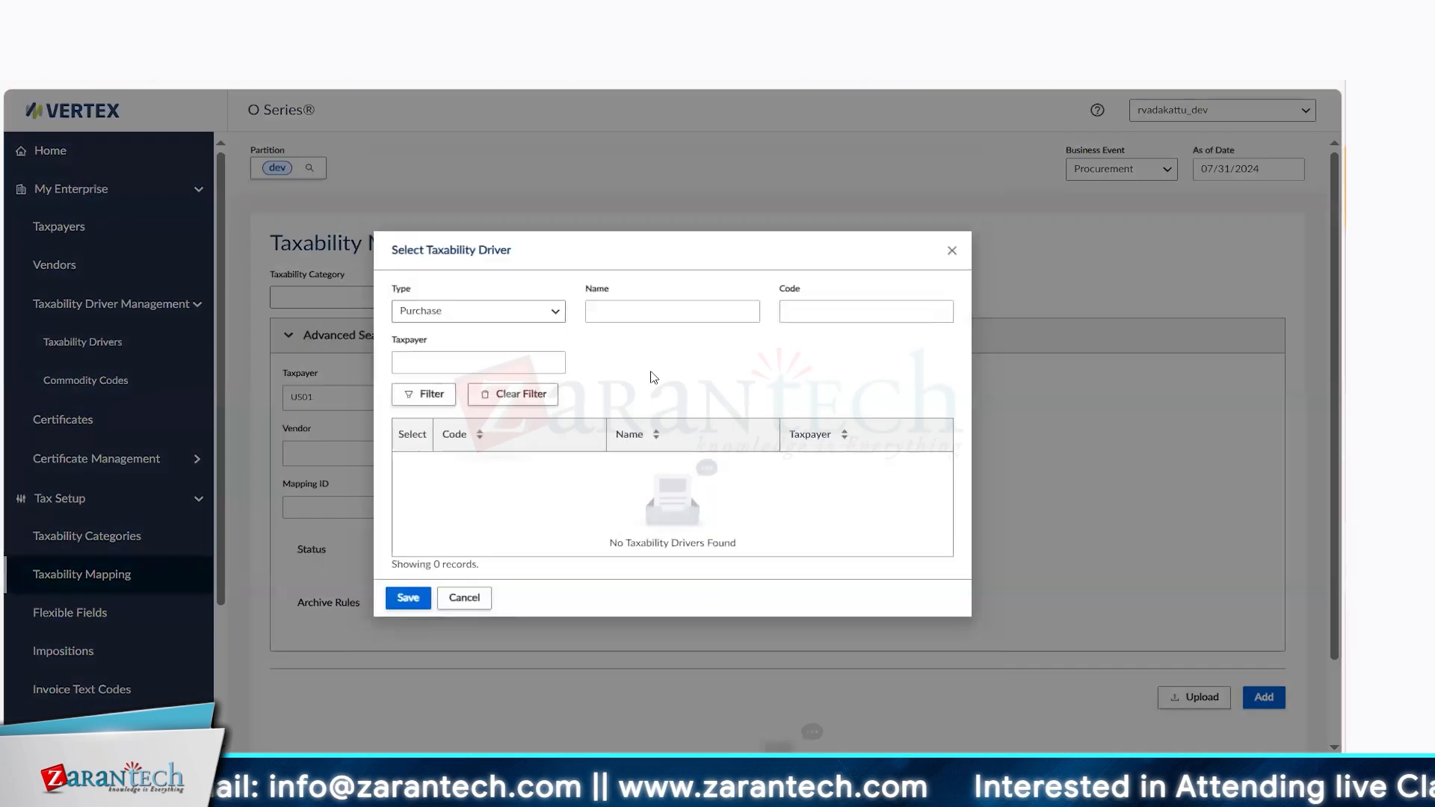
{"action": "left_click", "coordinate": [551, 312]}
{"action": "left_click", "coordinate": [516, 369]}
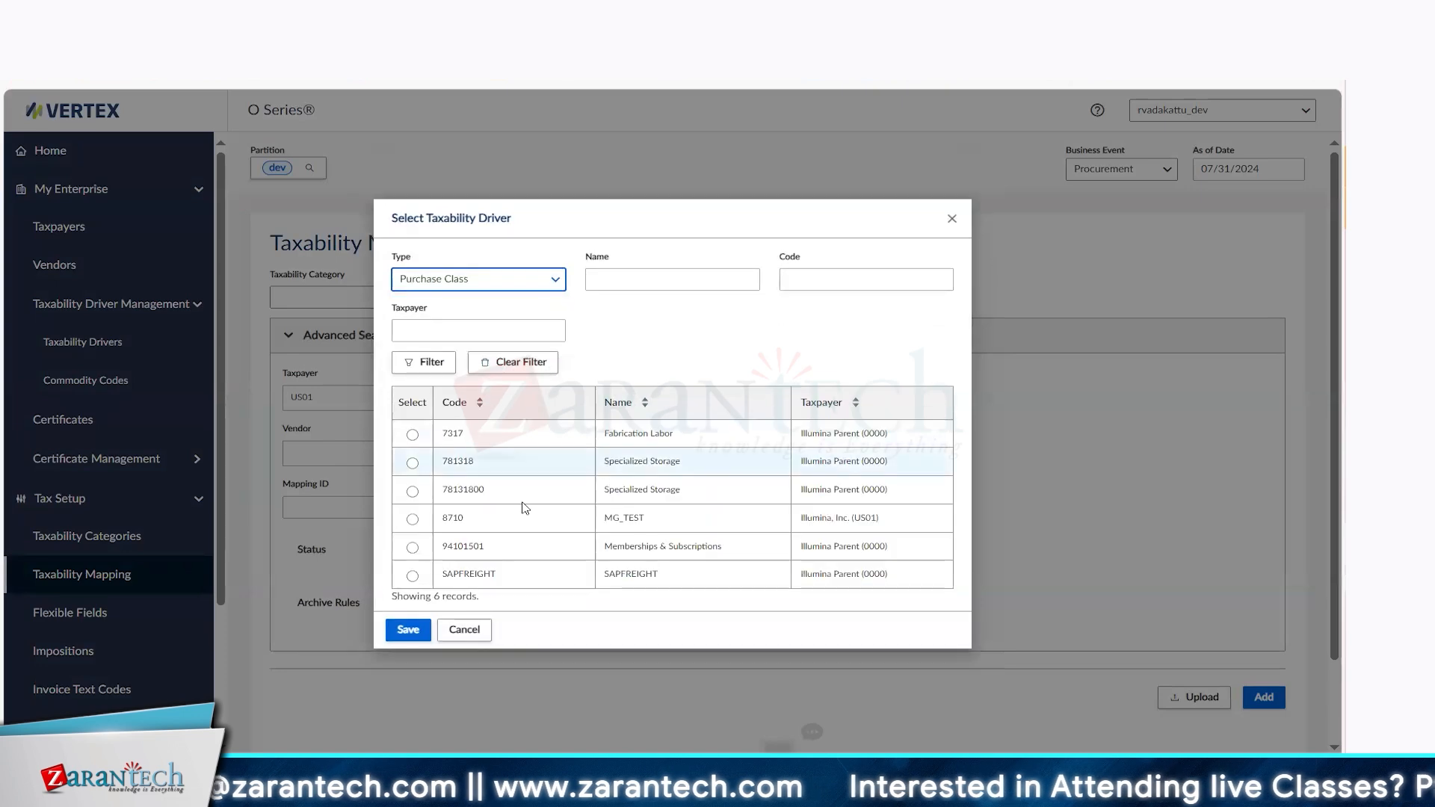
{"action": "left_click", "coordinate": [413, 519]}
{"action": "left_click", "coordinate": [408, 630]}
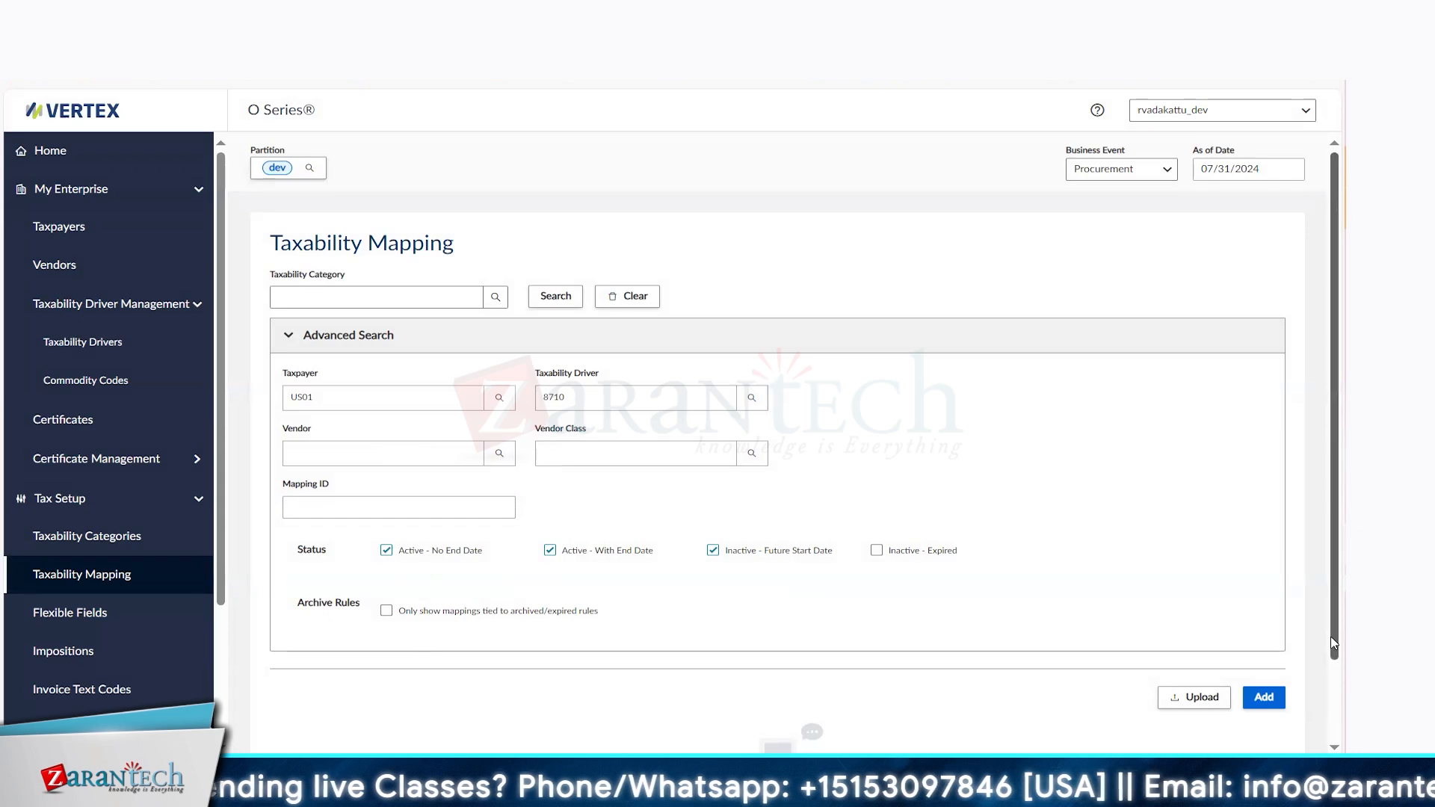
Start a new taxability mapping and set its entity search criteria to Purchase Class with code 8710
{"action": "left_click_drag", "start_coordinate": [1334, 643], "coordinate": [1341, 691]}
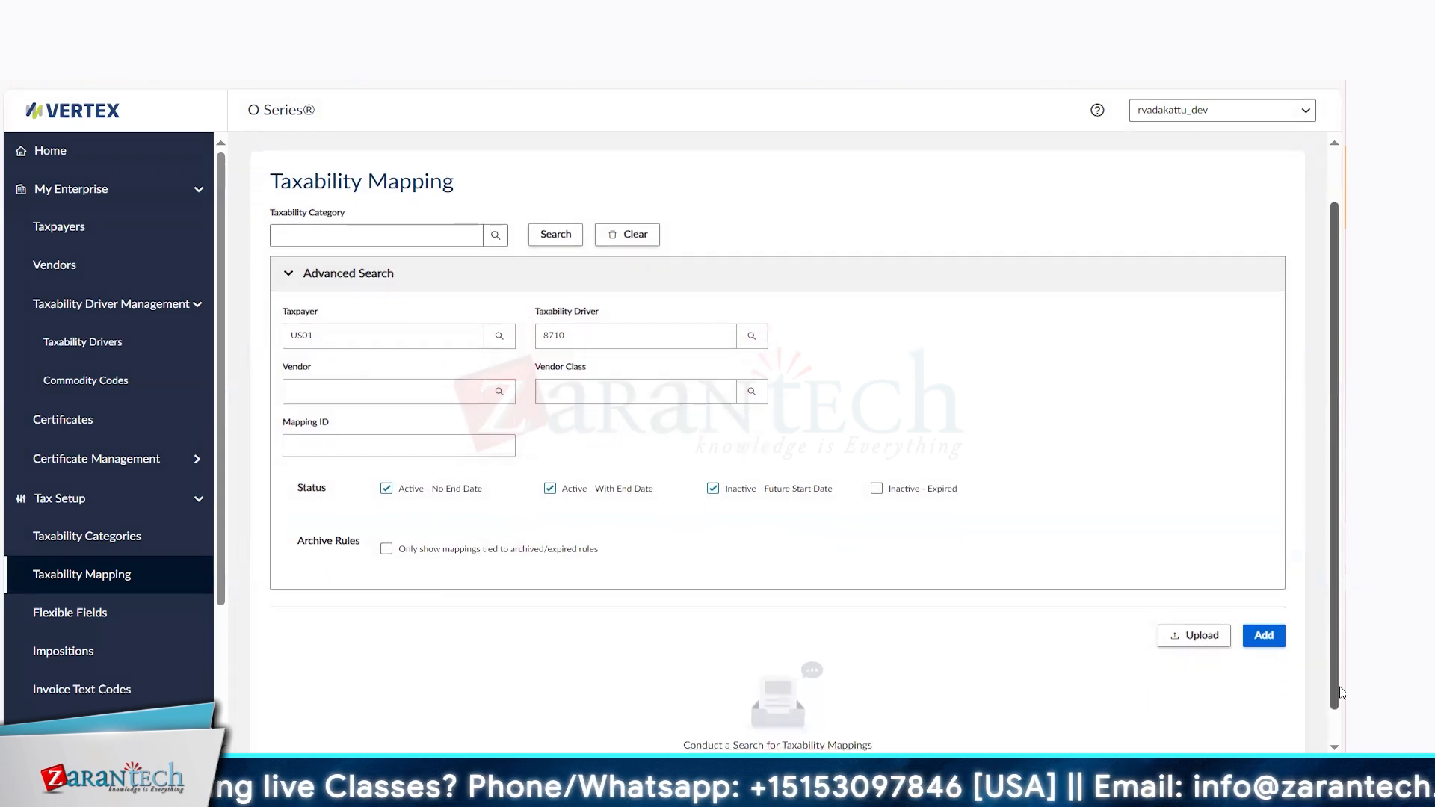
{"action": "left_click", "coordinate": [1264, 636]}
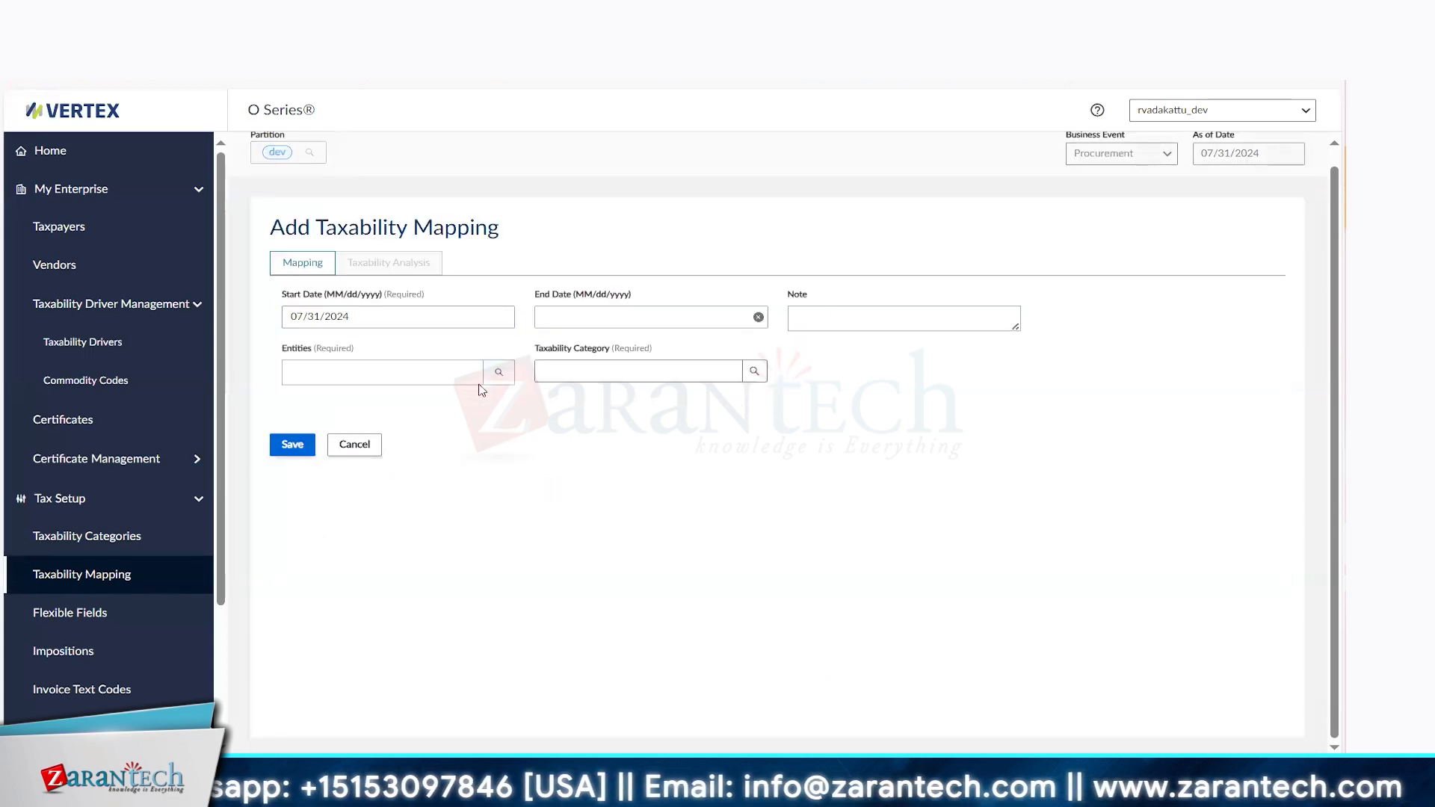
{"action": "left_click", "coordinate": [498, 371]}
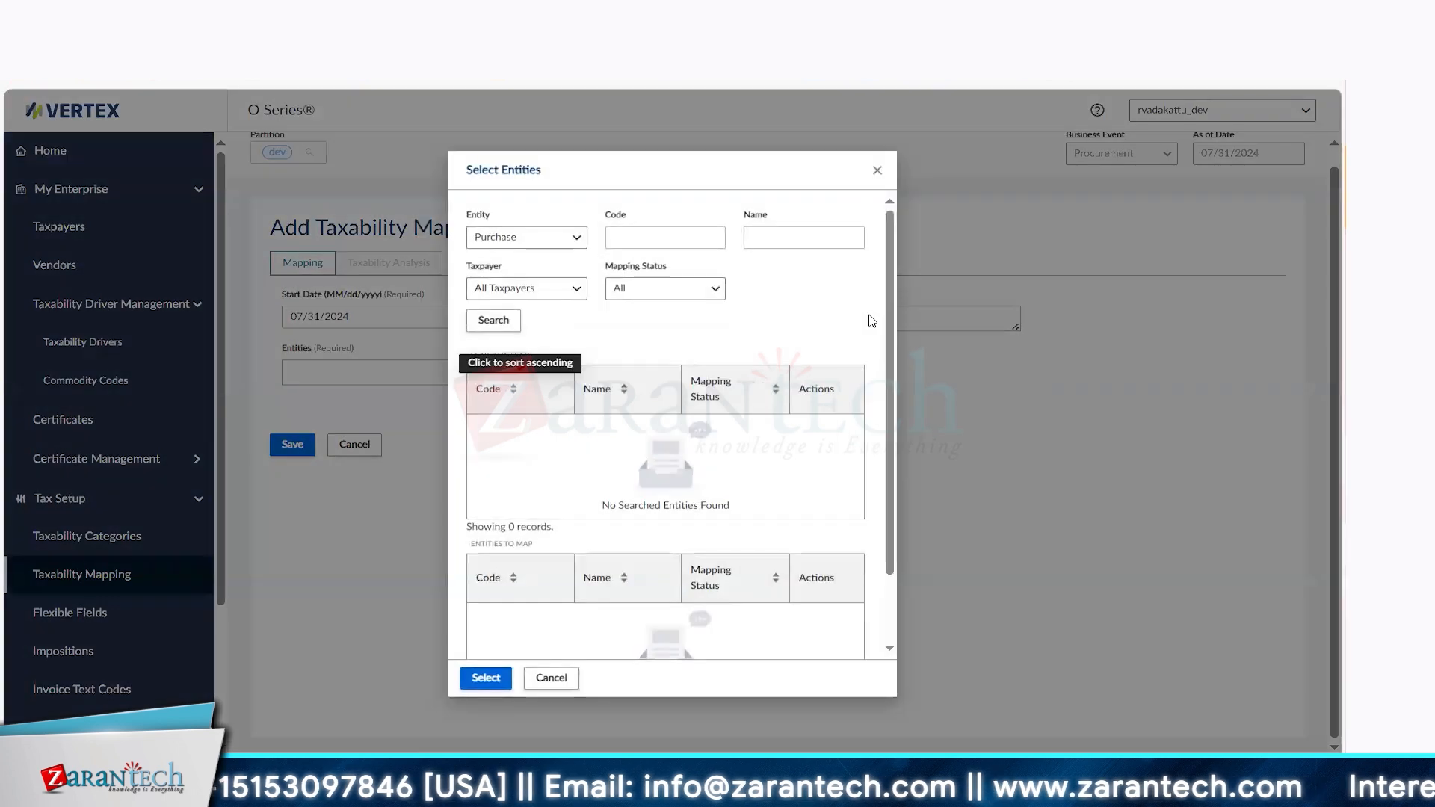
{"action": "left_click", "coordinate": [576, 239]}
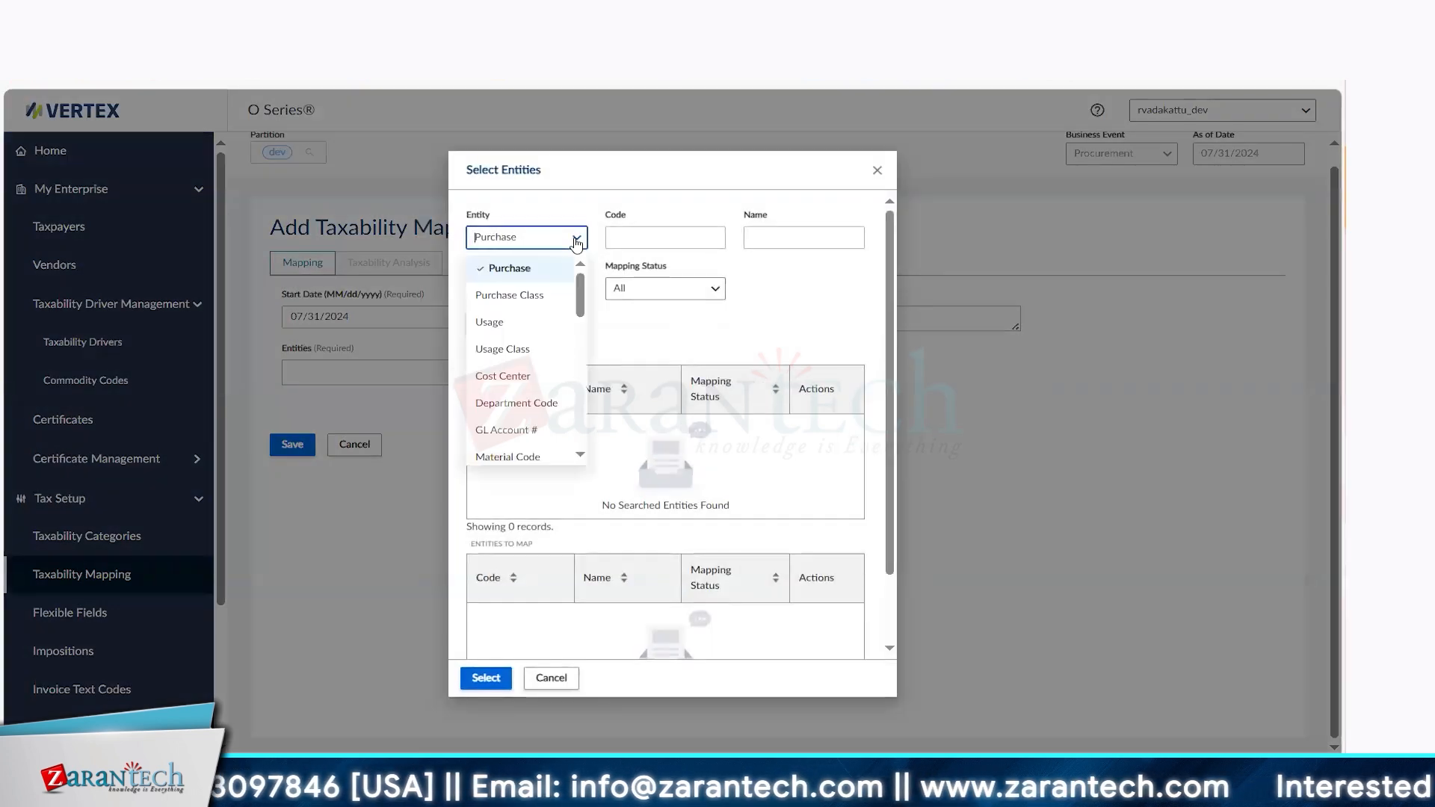
{"action": "left_click", "coordinate": [549, 305]}
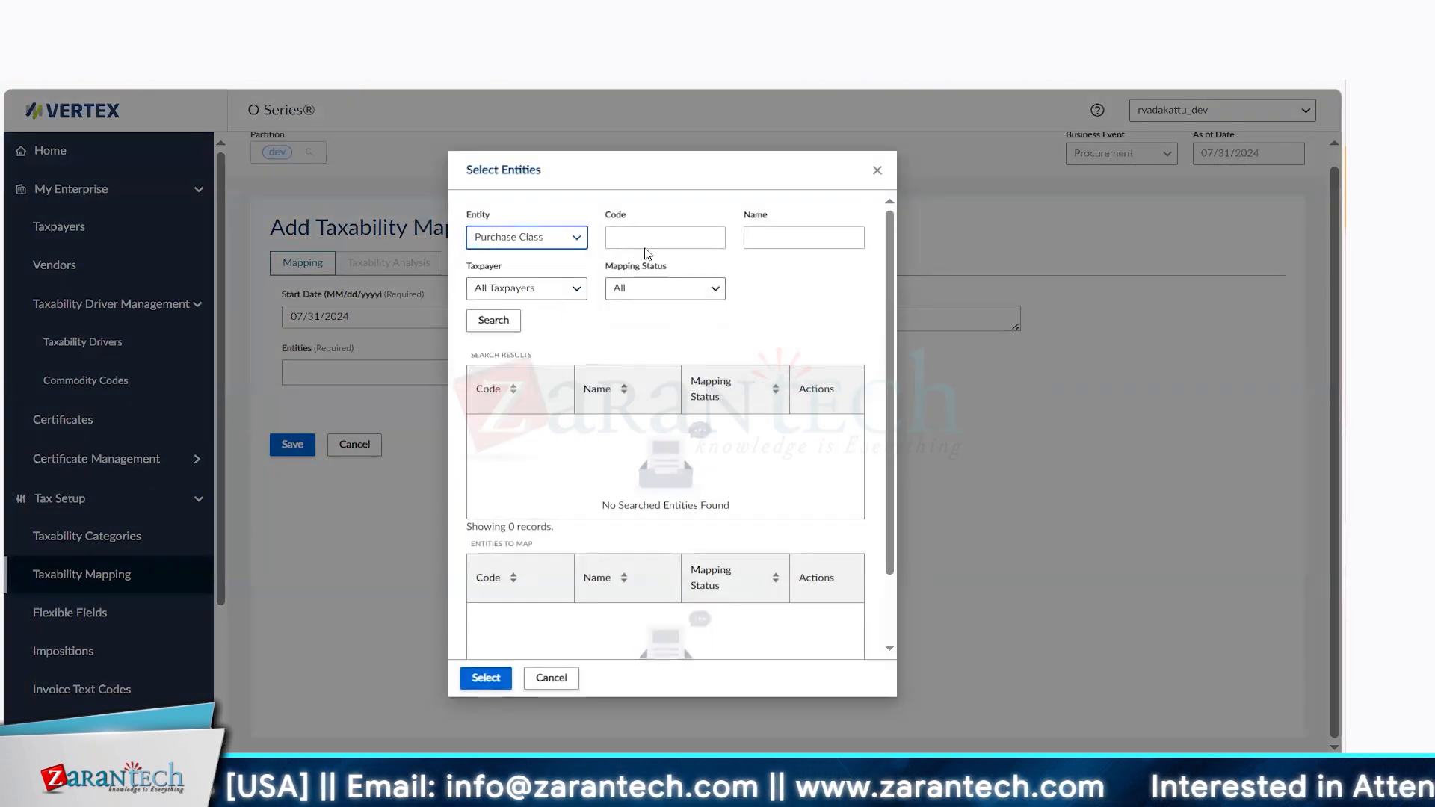
{"action": "left_click", "coordinate": [652, 238]}
{"action": "left_click", "coordinate": [652, 237]}
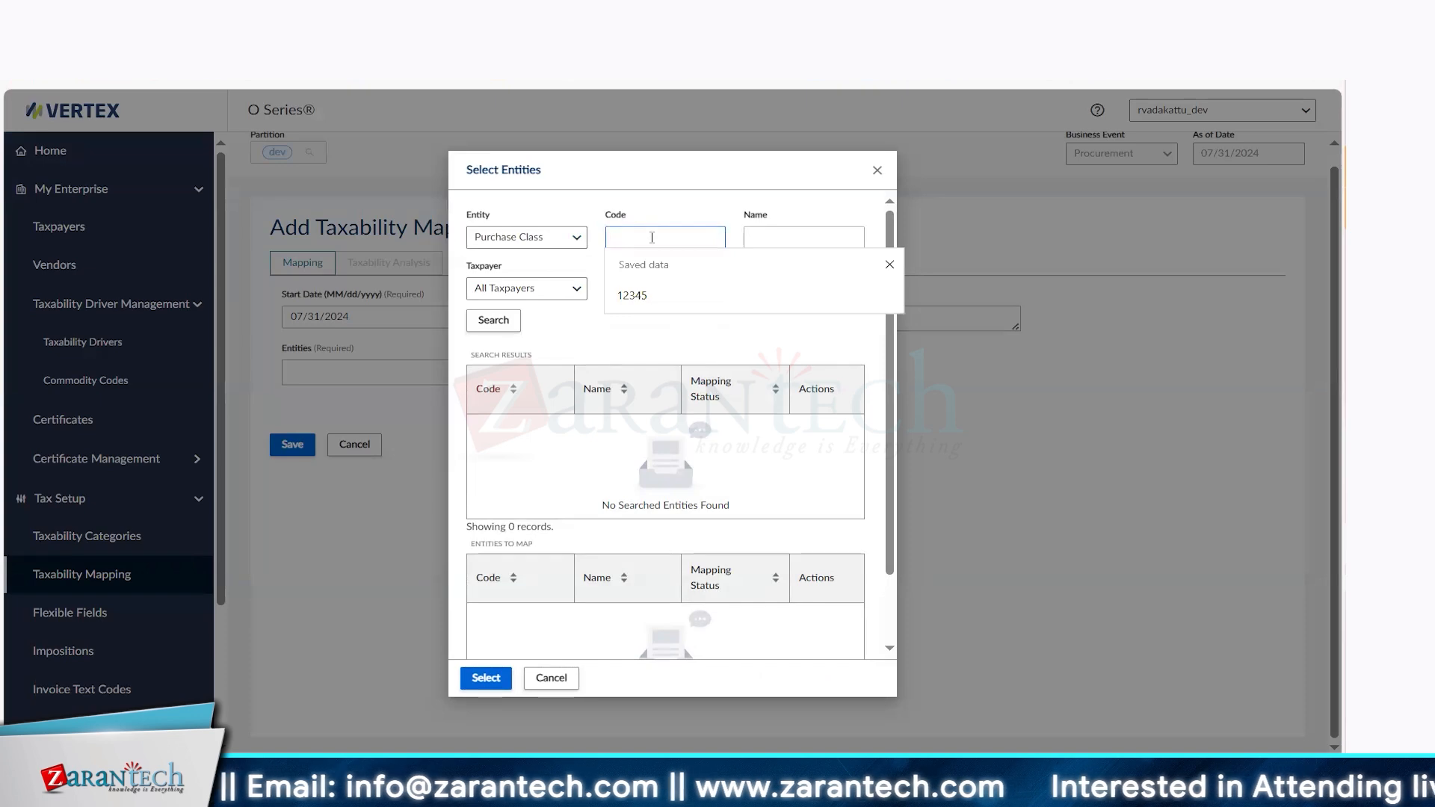
{"action": "type", "text": "8710"}
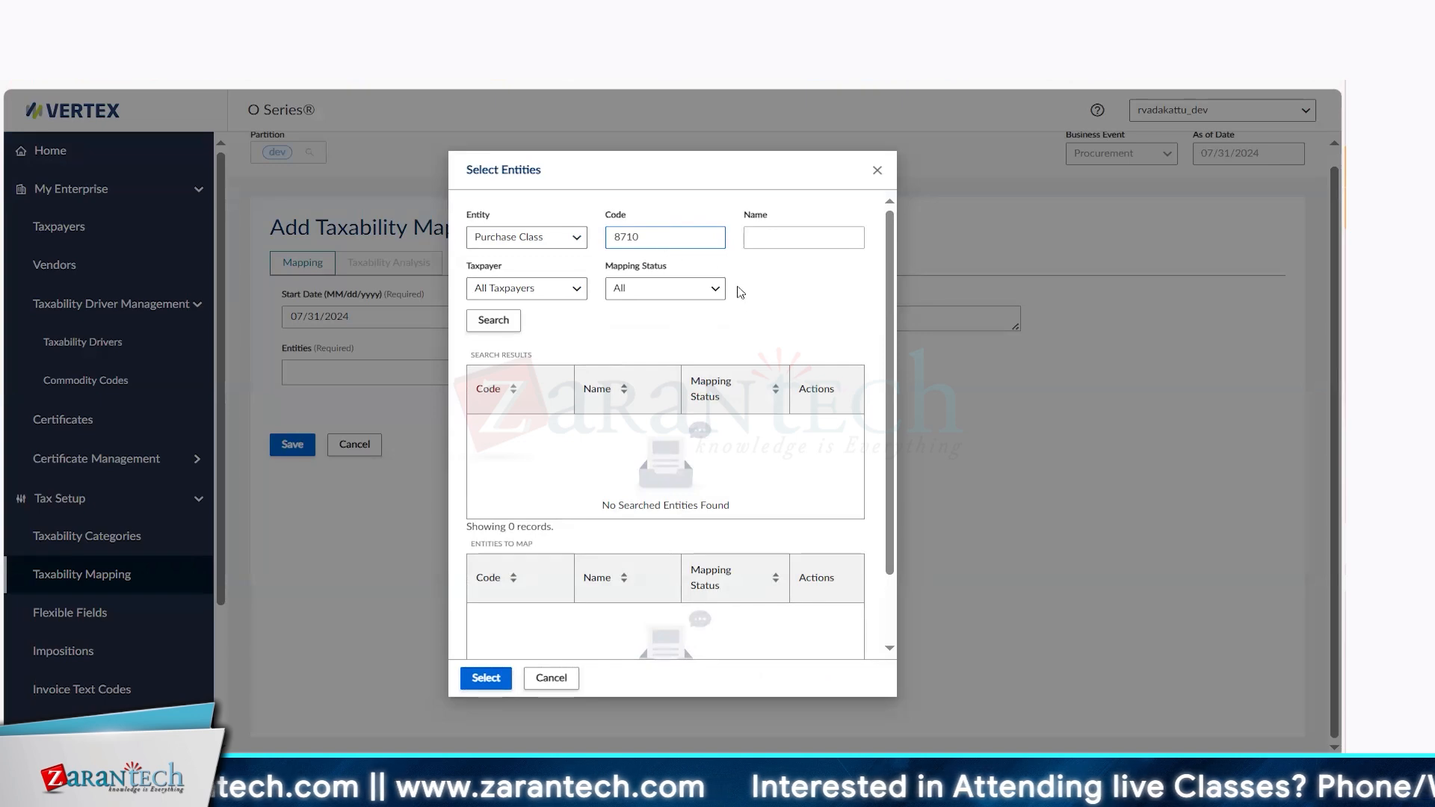
Search the entities for taxpayer Illumina, Inc. (US01) and add 8710 MG_TEST as the mapping's entity
{"action": "left_click", "coordinate": [578, 291]}
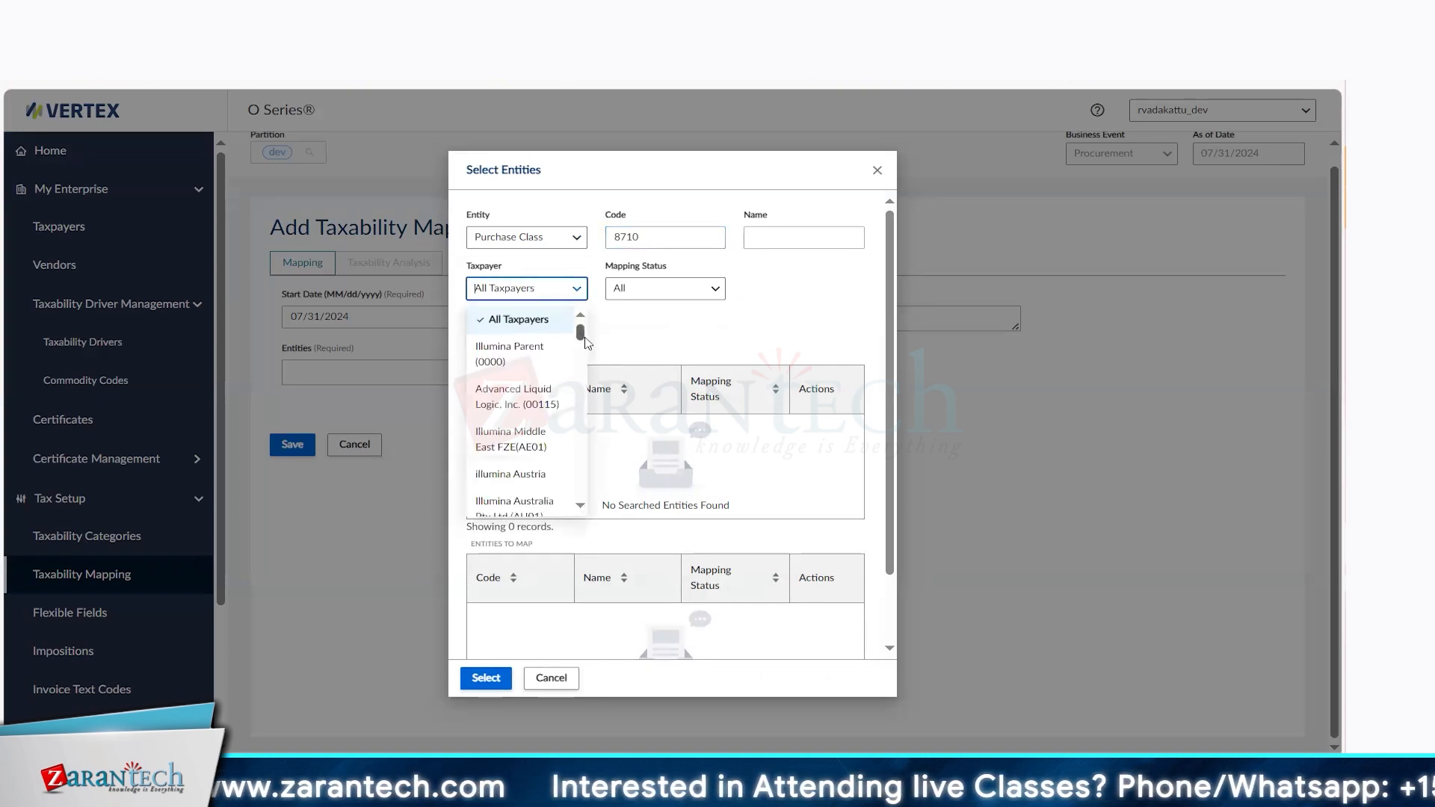
{"action": "scroll", "coordinate": [585, 342], "scroll_direction": "down", "scroll_amount": 3}
{"action": "left_click", "coordinate": [594, 402]}
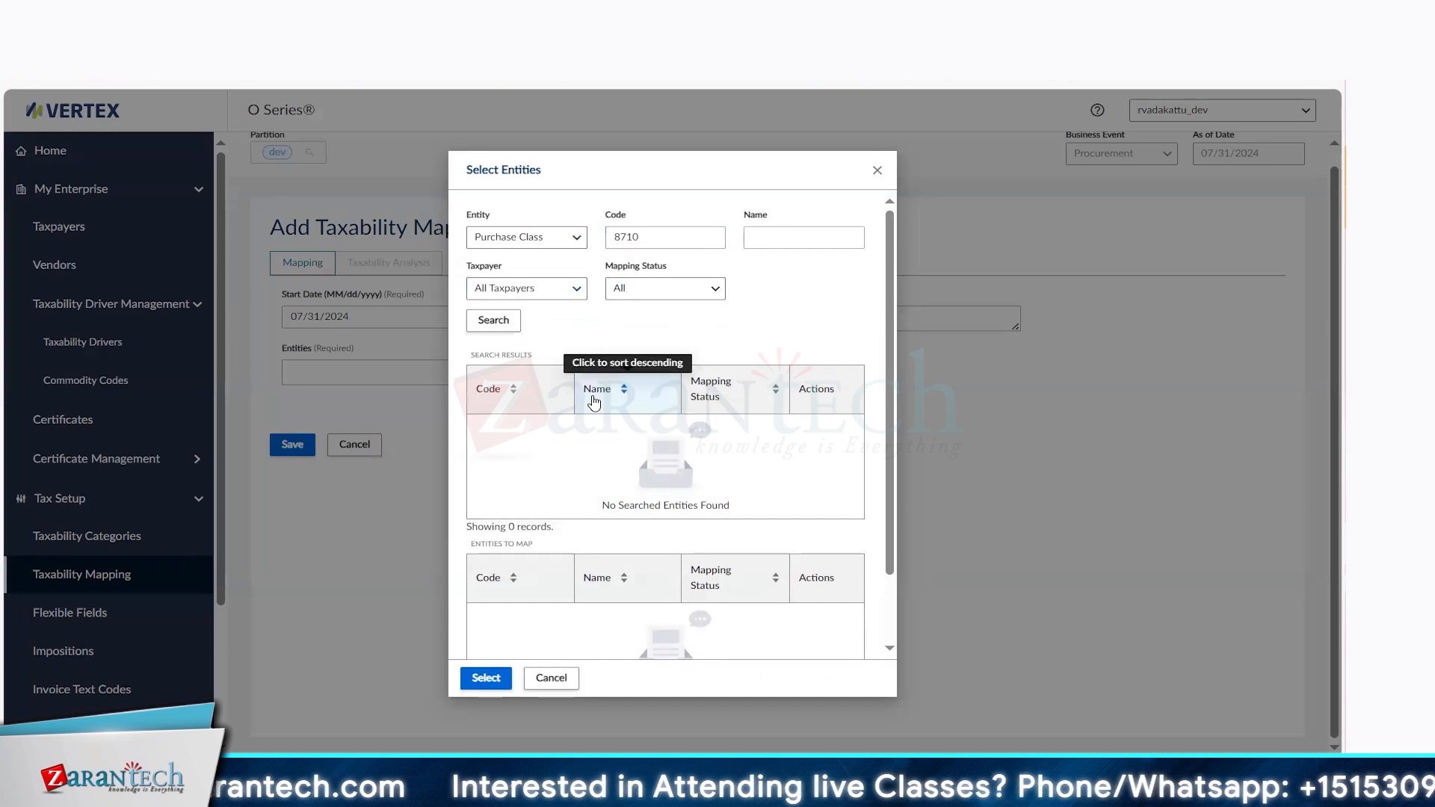
{"action": "left_click", "coordinate": [576, 288]}
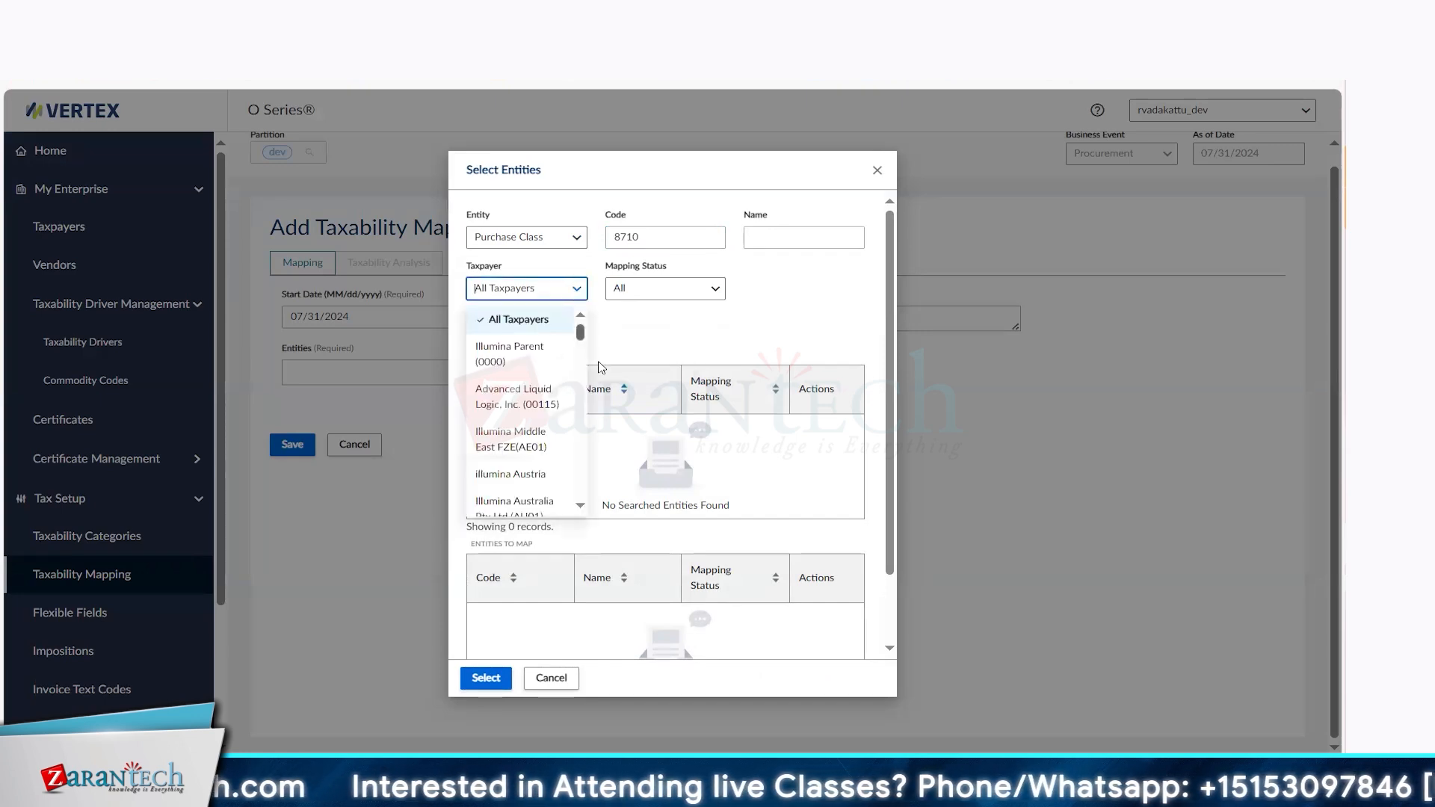
{"action": "left_click_drag", "start_coordinate": [579, 340], "coordinate": [588, 487]}
{"action": "scroll", "coordinate": [588, 478], "scroll_direction": "up", "scroll_amount": 3}
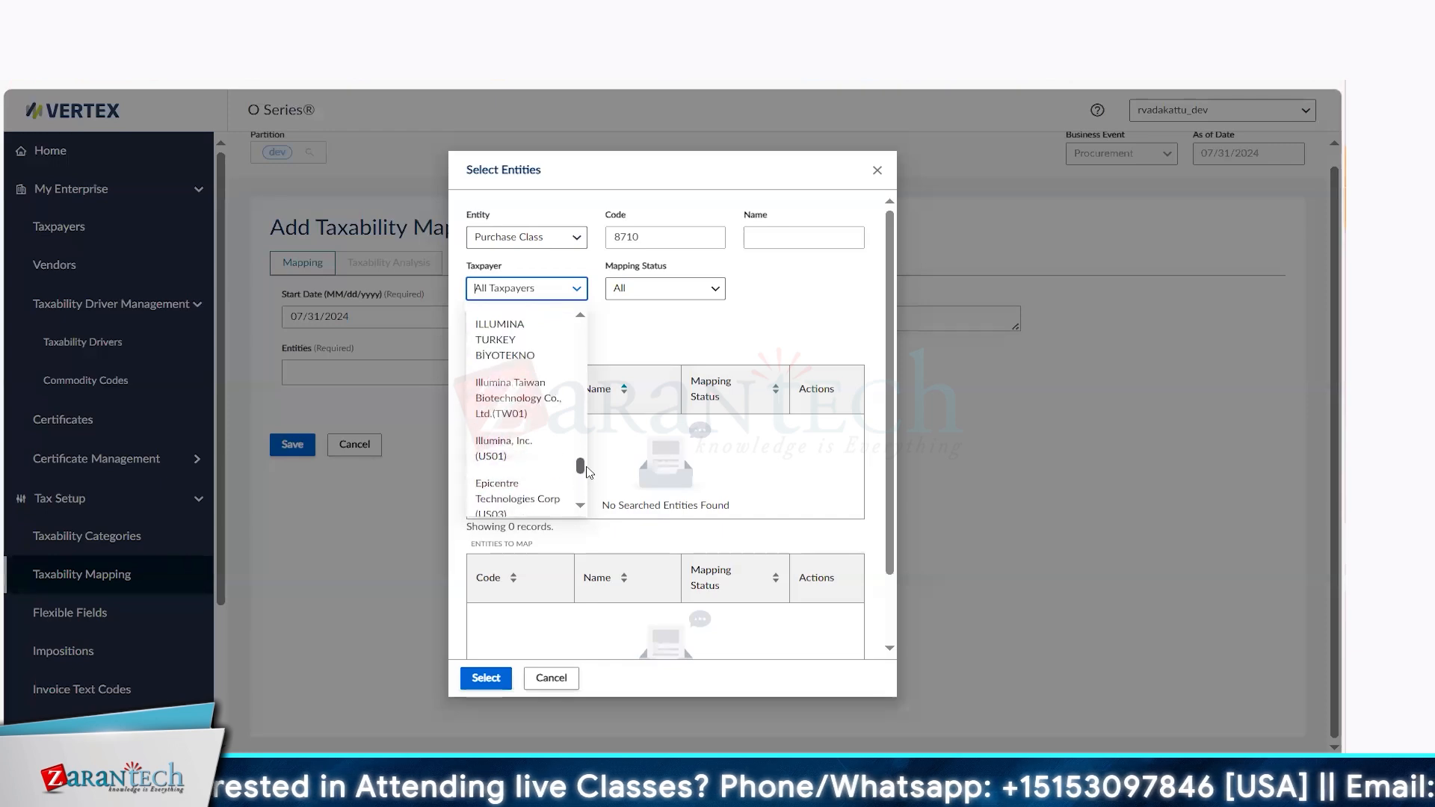
{"action": "left_click", "coordinate": [526, 465]}
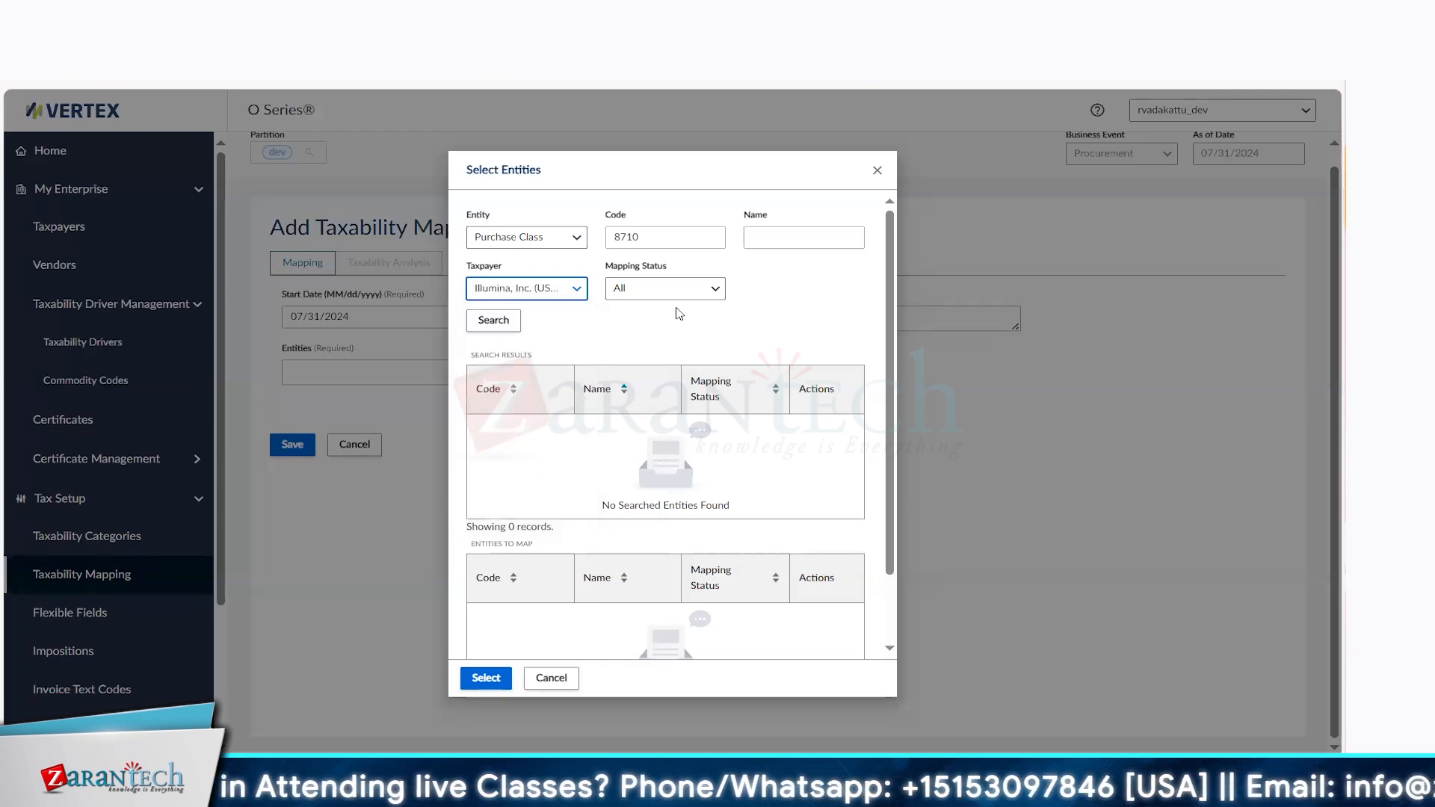
{"action": "left_click", "coordinate": [715, 289]}
{"action": "left_click", "coordinate": [791, 313]}
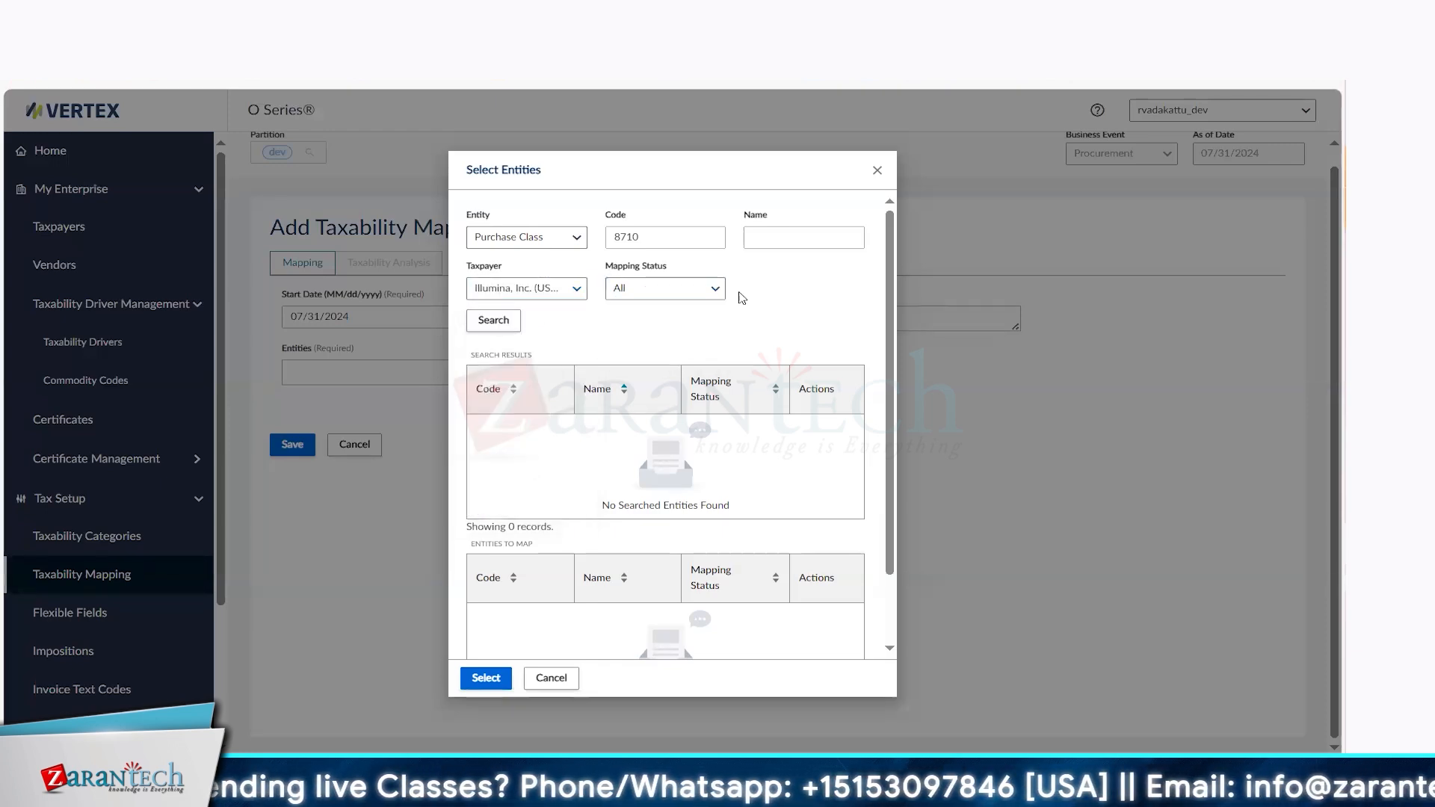
{"action": "left_click", "coordinate": [650, 236]}
{"action": "left_click", "coordinate": [507, 326]}
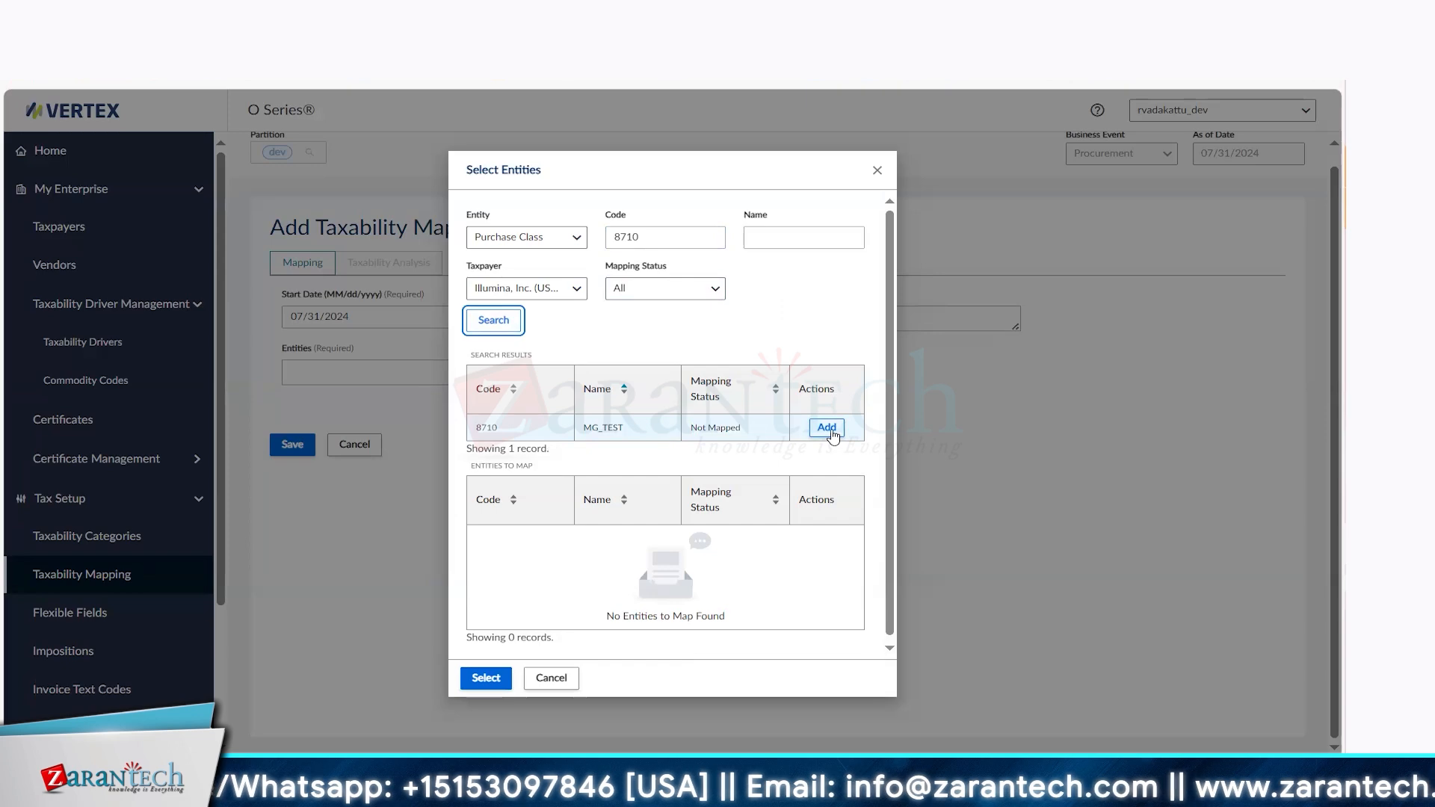
{"action": "left_click", "coordinate": [831, 430]}
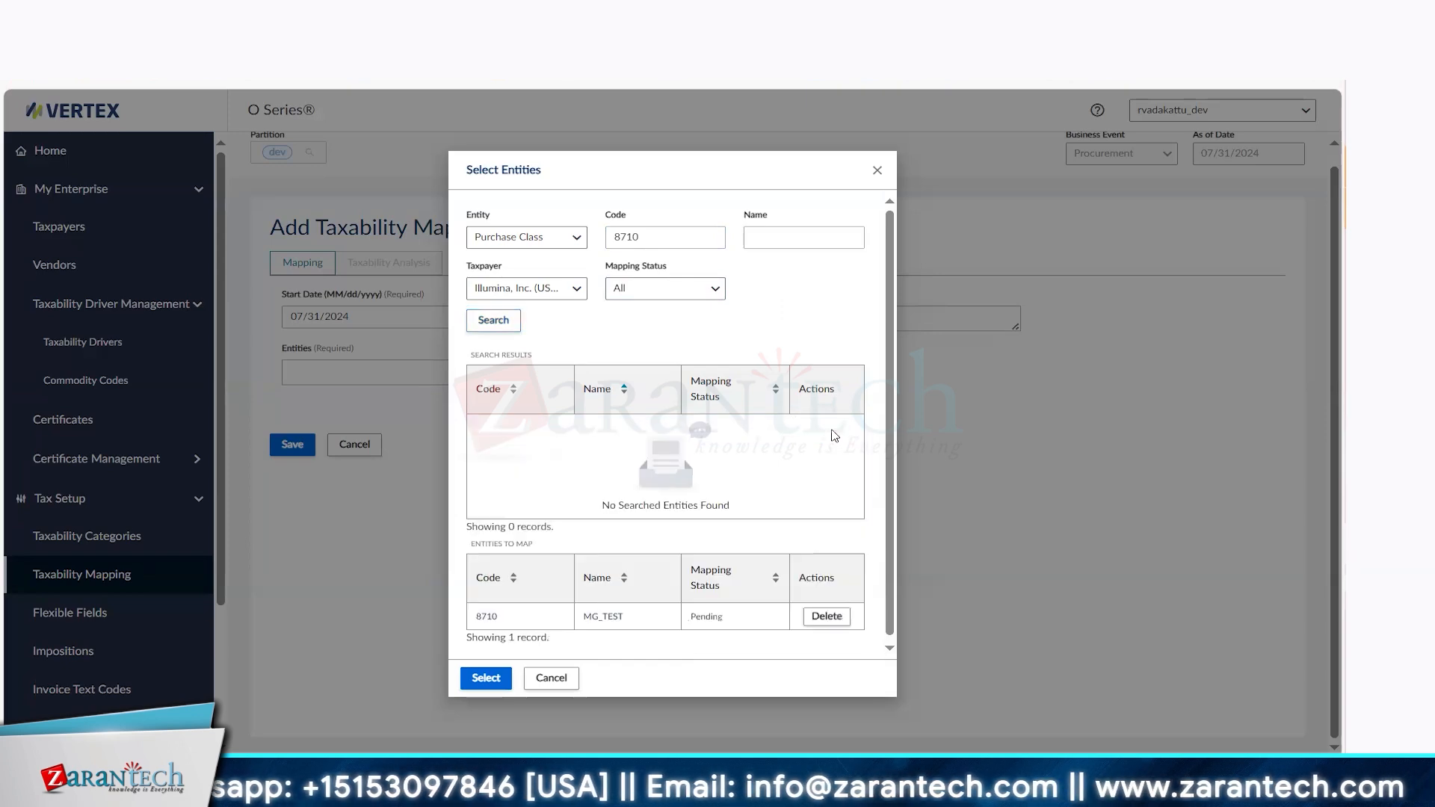
{"action": "left_click", "coordinate": [497, 683]}
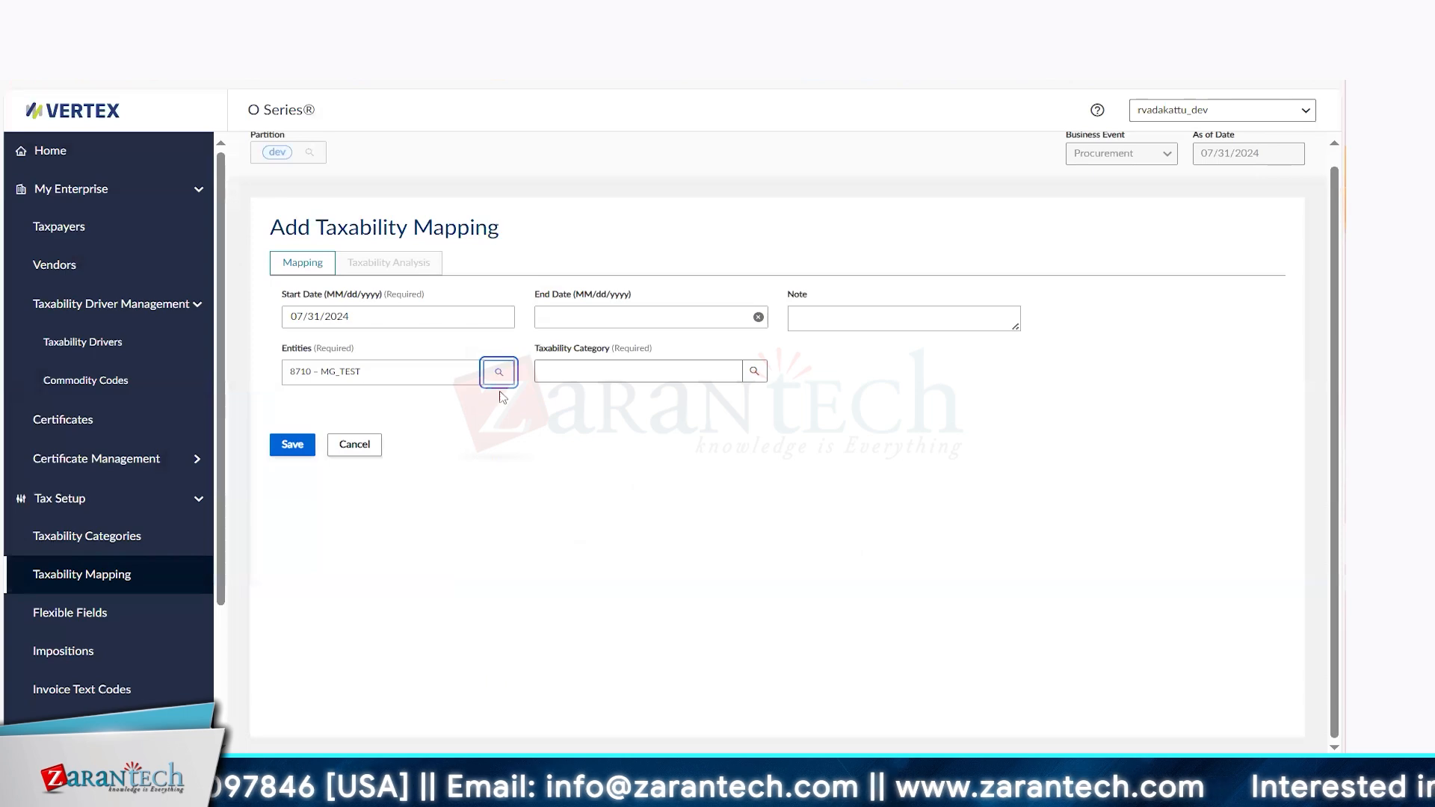
Try to assign the Services taxability category by entering only its search term and confirming the selection
{"action": "left_click", "coordinate": [753, 374]}
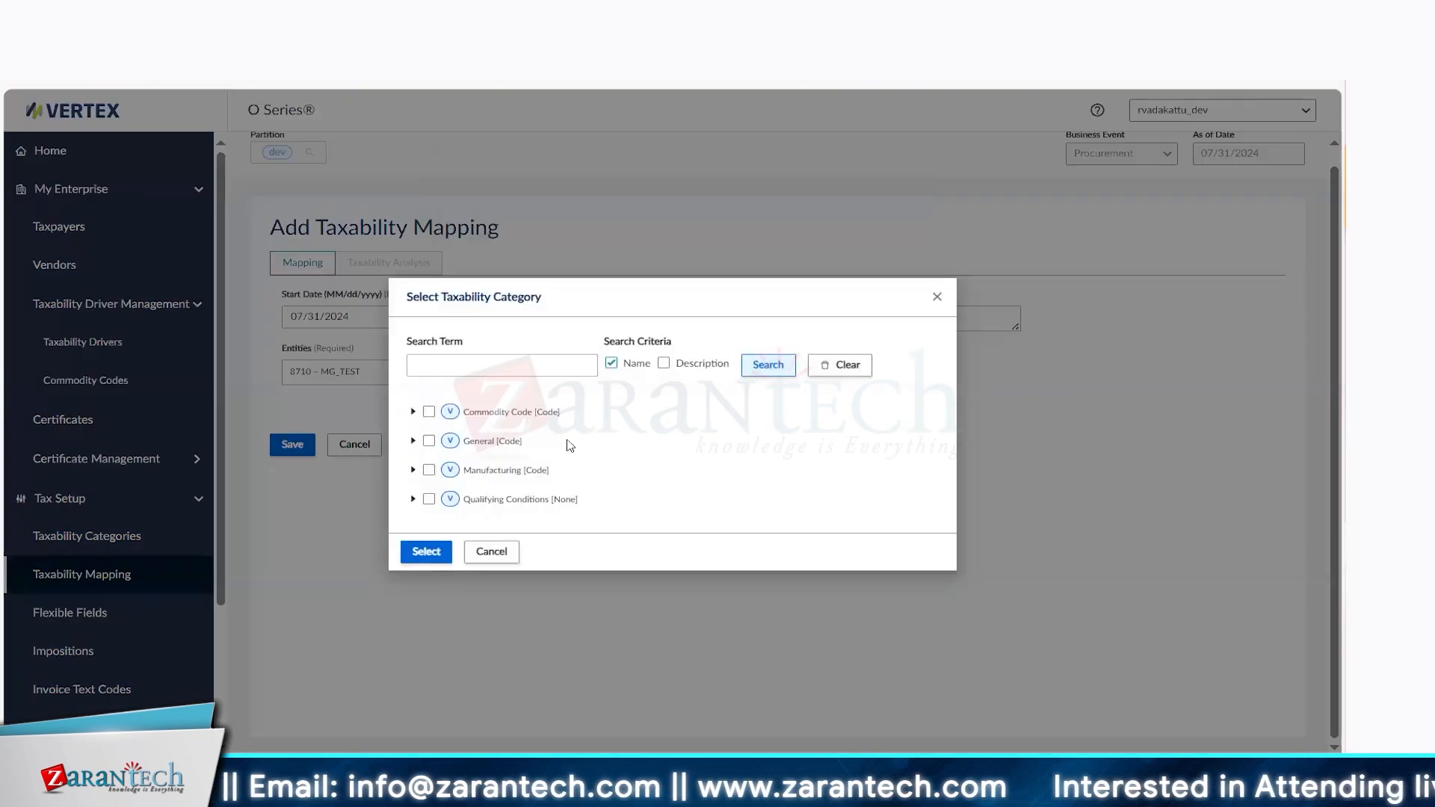
{"action": "left_click", "coordinate": [478, 367]}
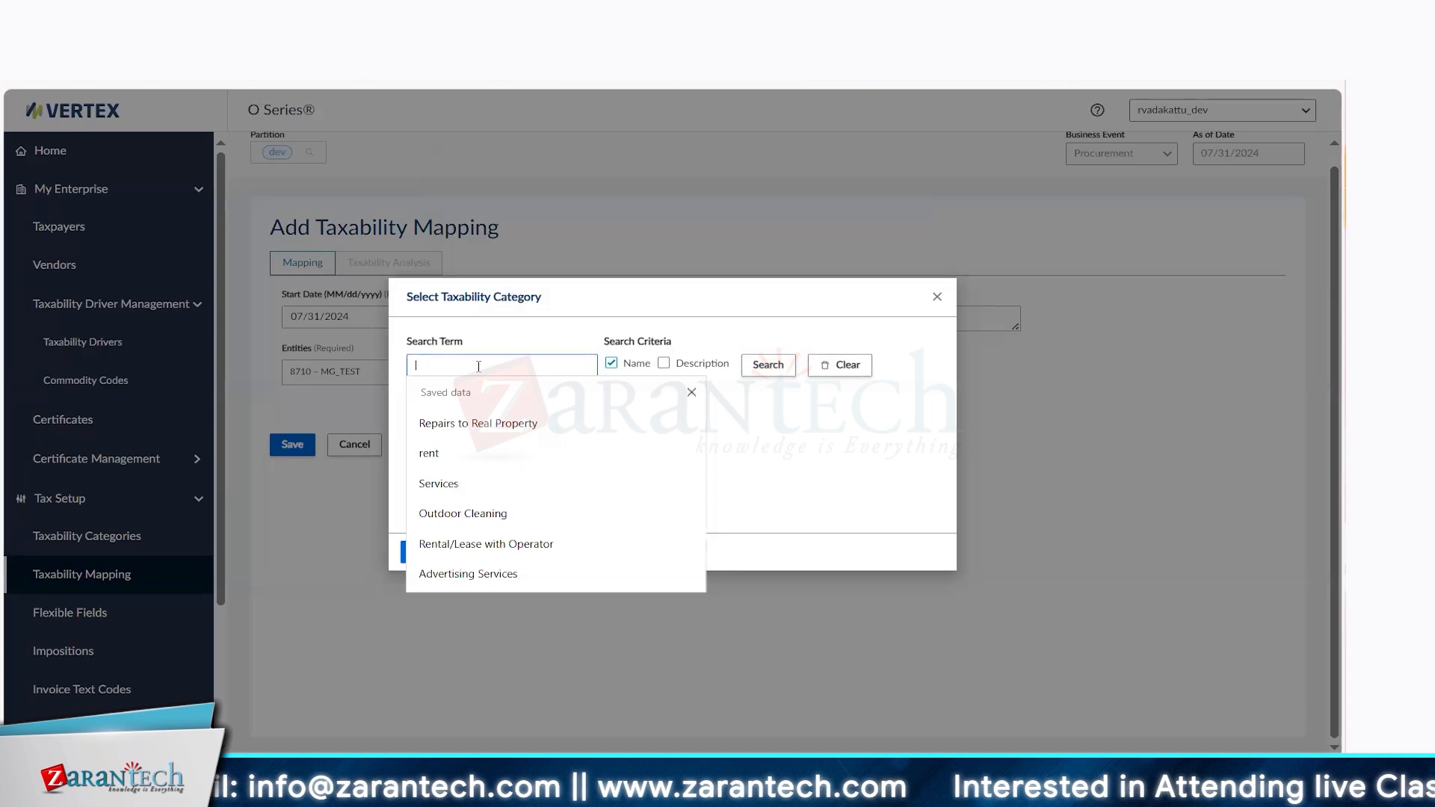
{"action": "left_click", "coordinate": [449, 483]}
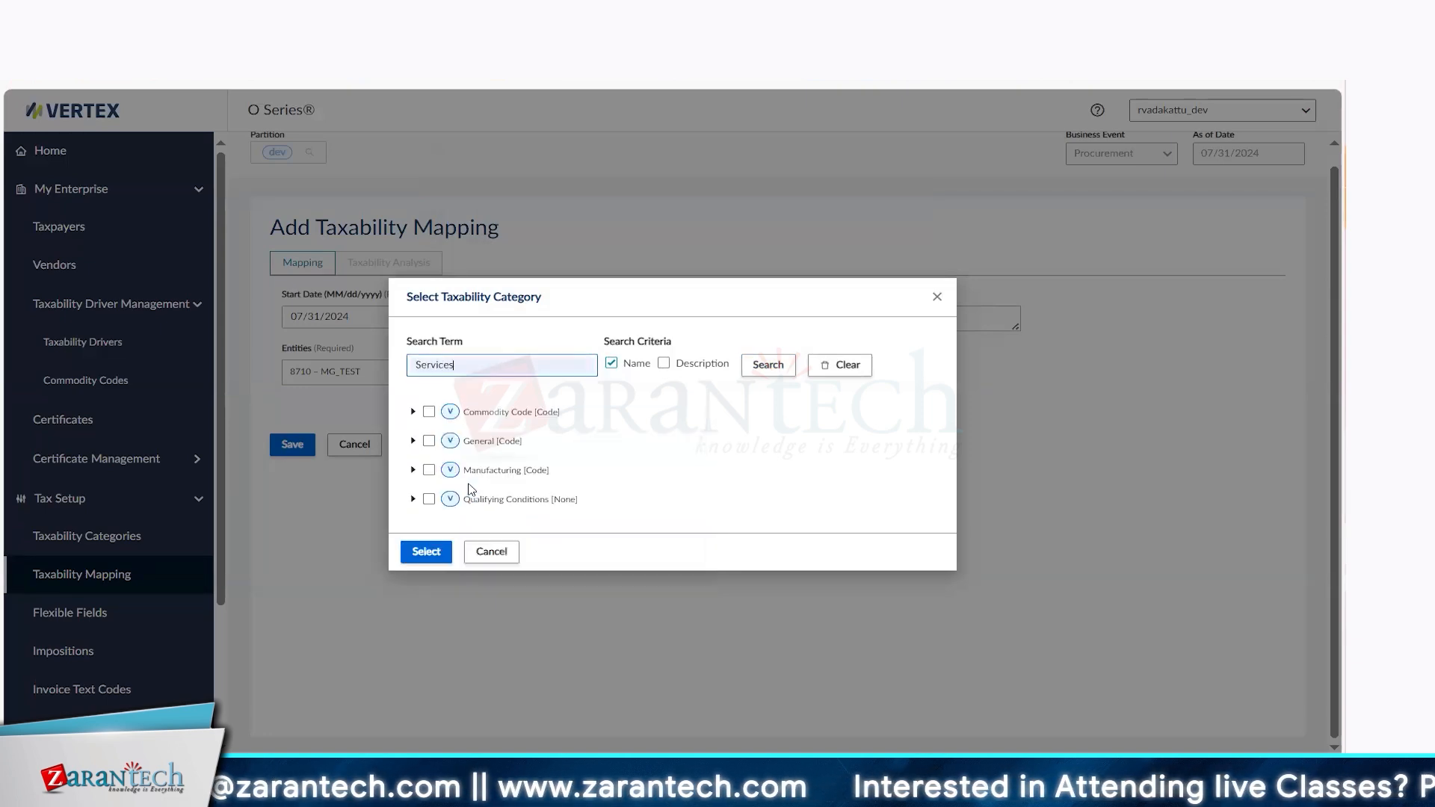
{"action": "left_click", "coordinate": [425, 551]}
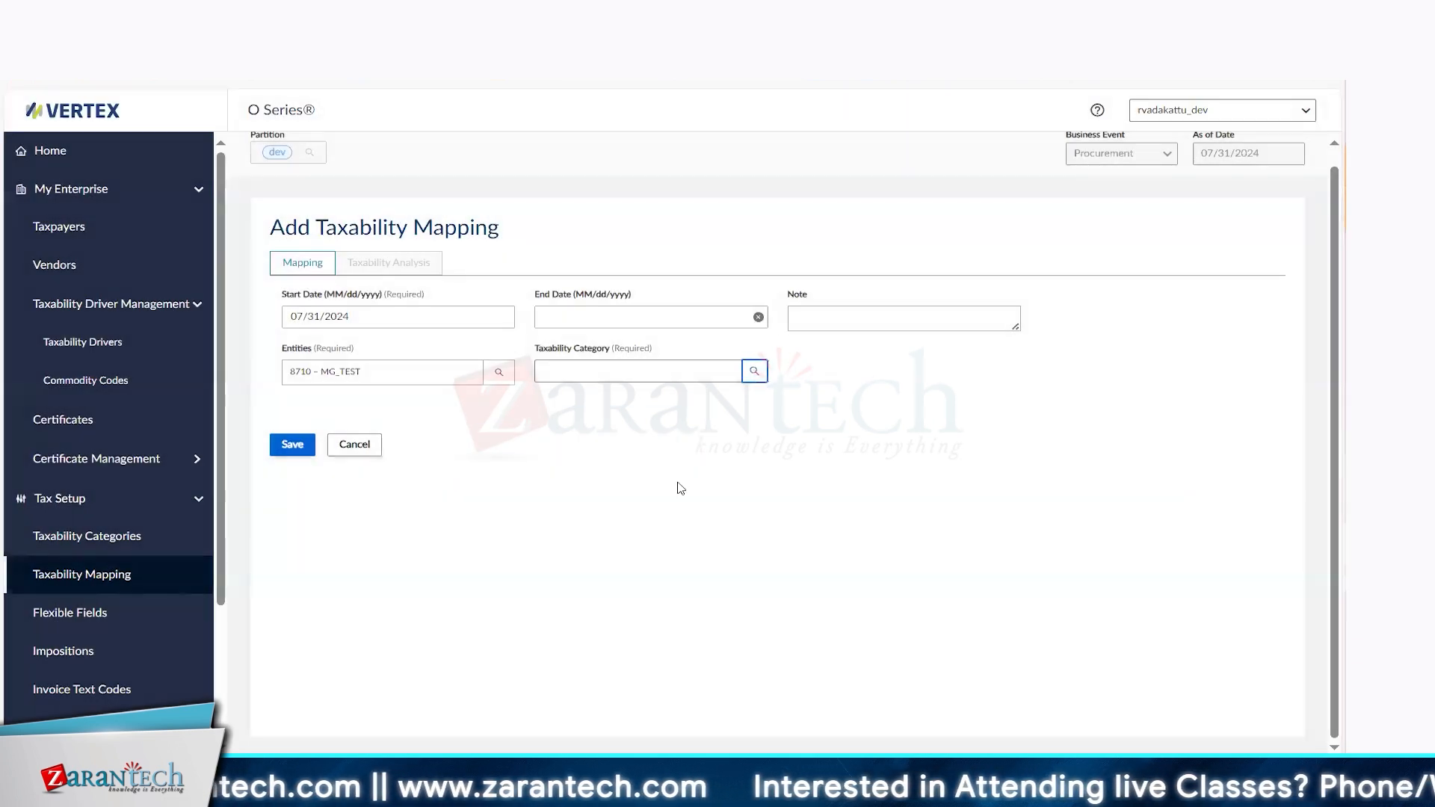
Search the taxability categories by name for Services and assign the General > Services category to the mapping
{"action": "left_click", "coordinate": [754, 371]}
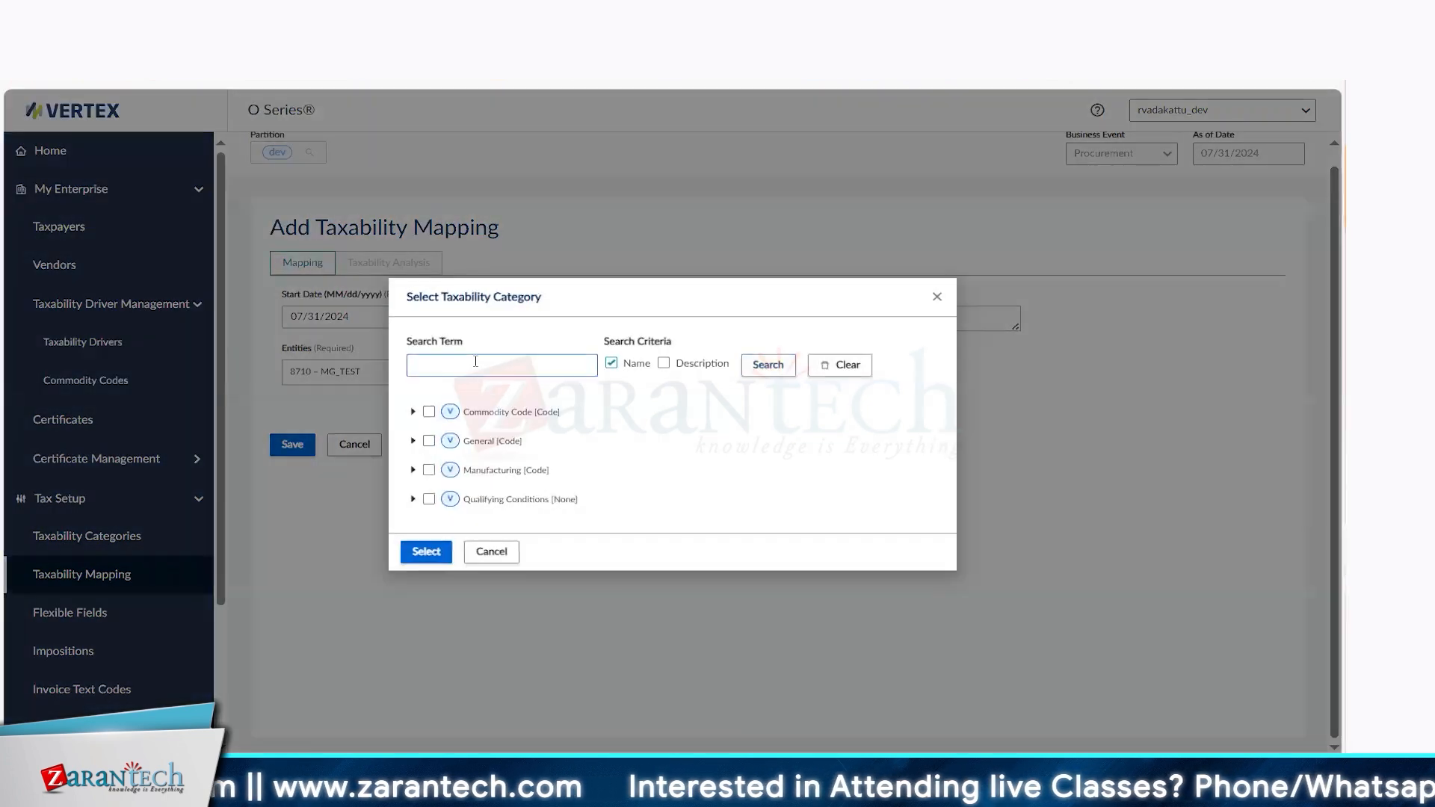
{"action": "left_click", "coordinate": [475, 364]}
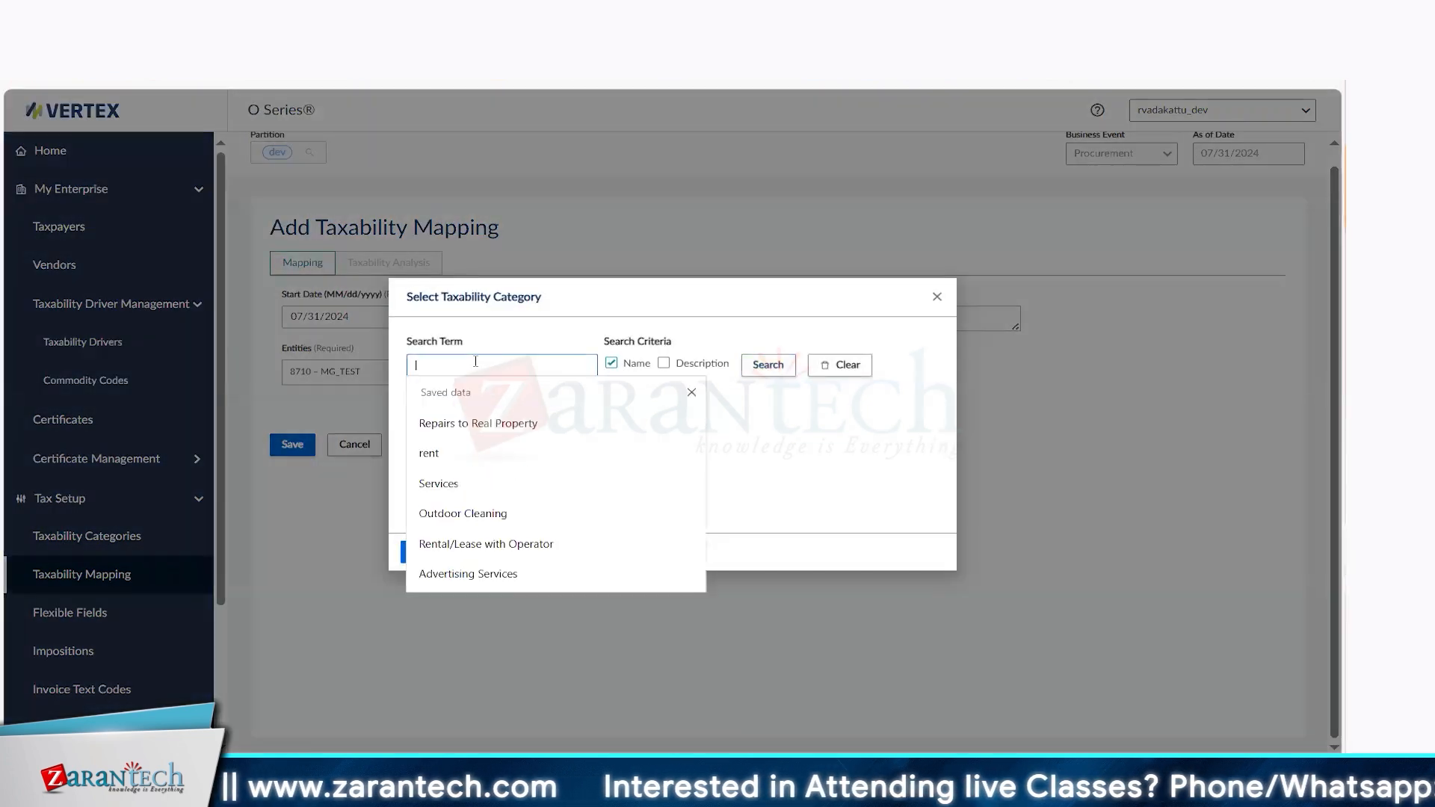
{"action": "left_click", "coordinate": [475, 485]}
{"action": "left_click", "coordinate": [770, 366]}
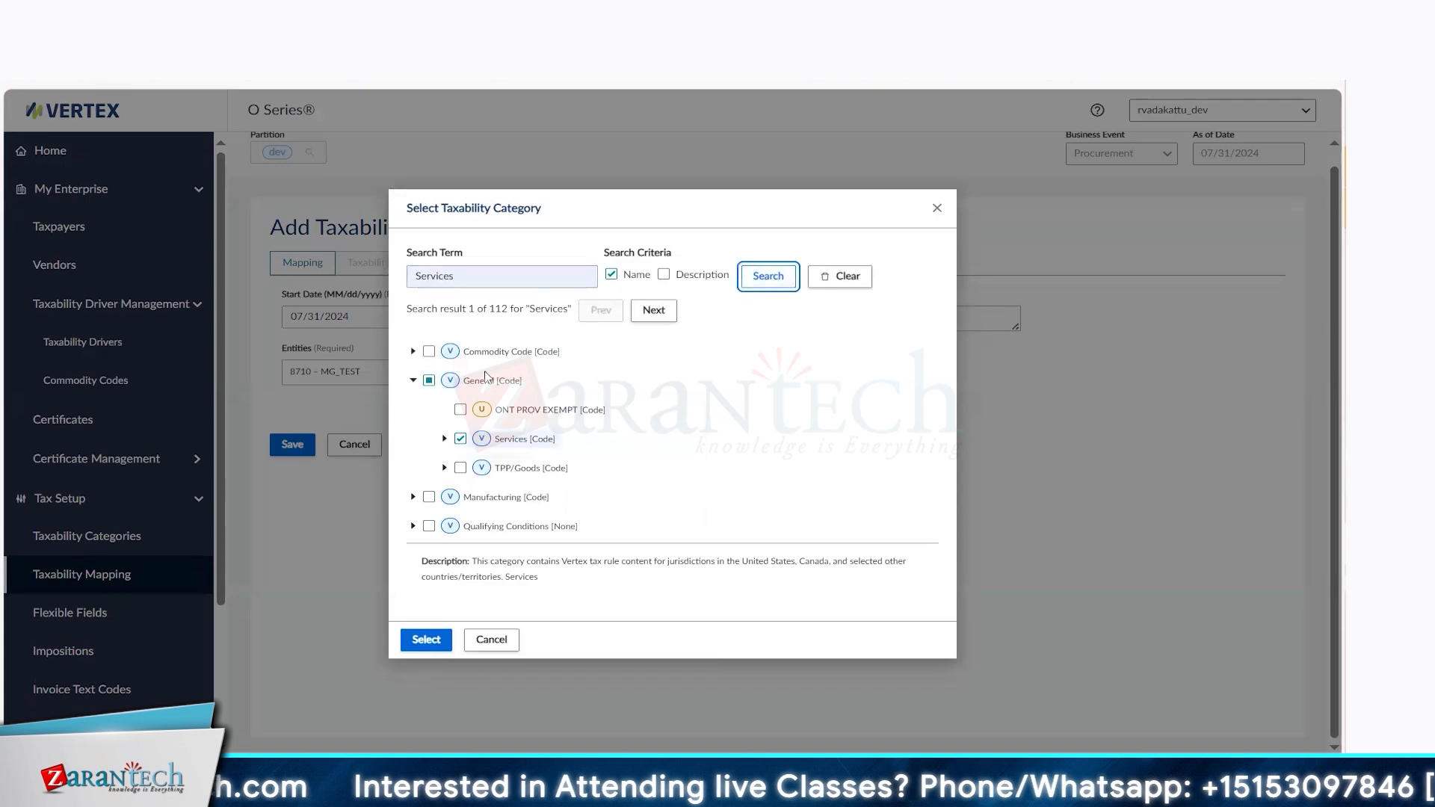
{"action": "left_click", "coordinate": [426, 640]}
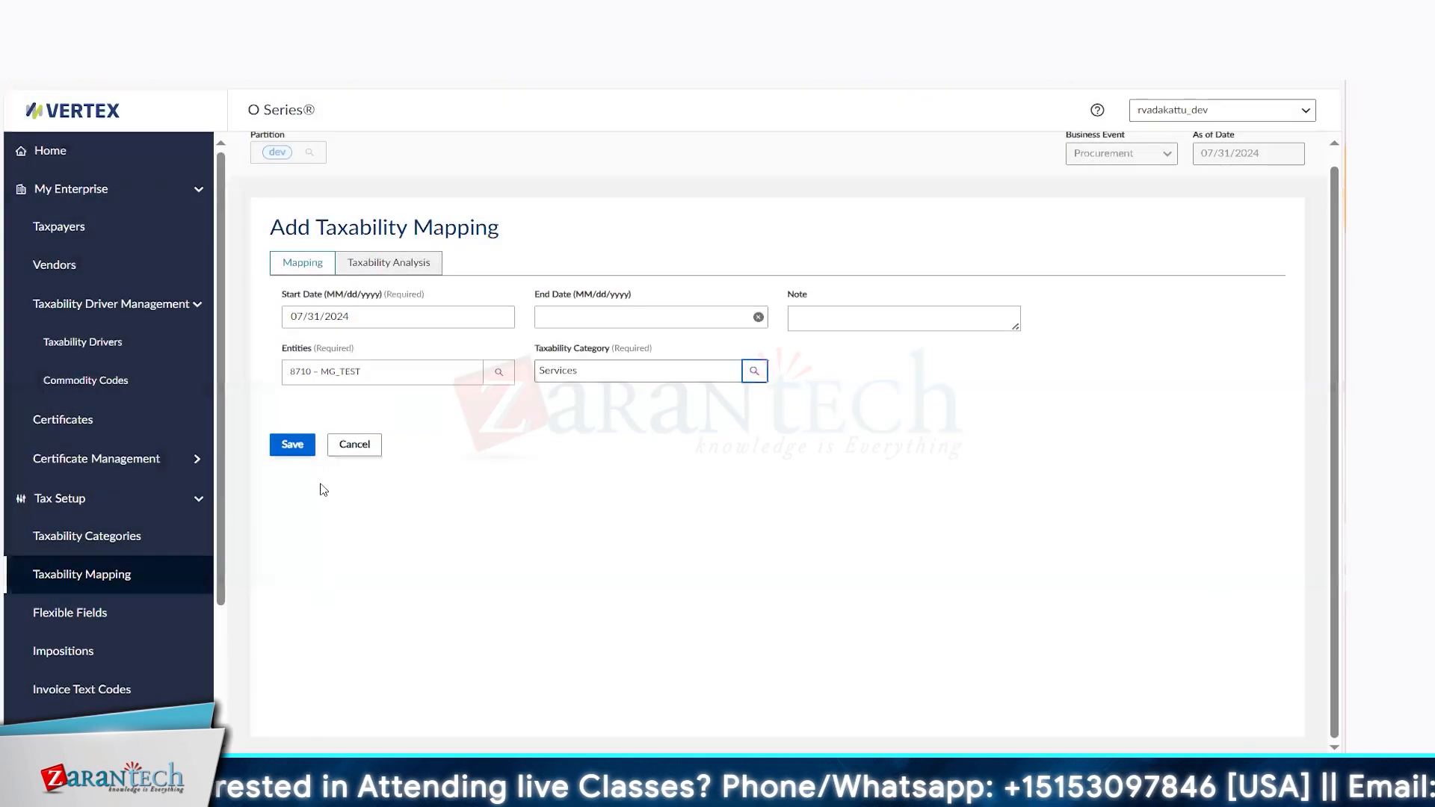
Save the new taxability mapping and search the existing mappings by the Purchase Class taxability driver 8710 (MG_TEST)
{"action": "left_click", "coordinate": [292, 446]}
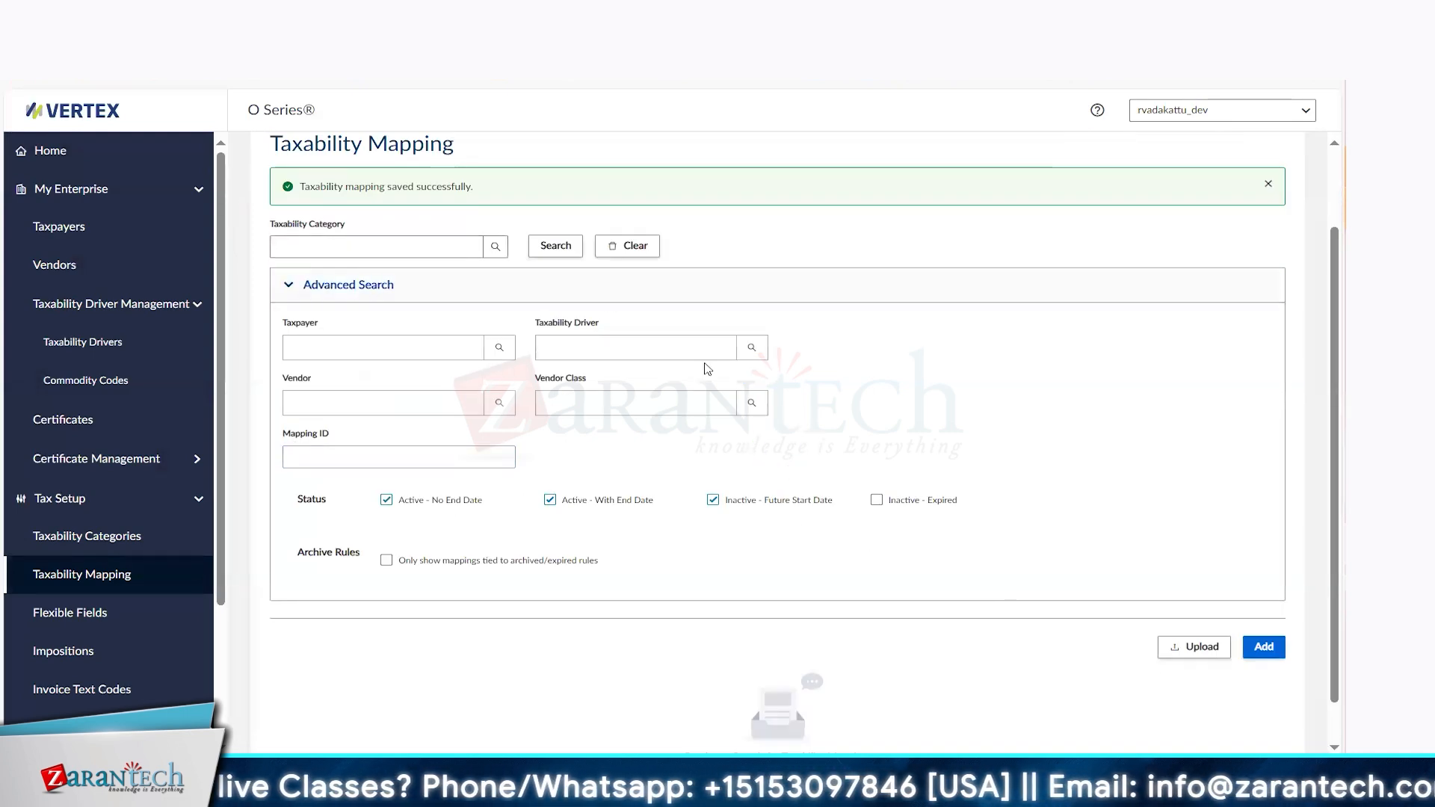
{"action": "left_click", "coordinate": [101, 577]}
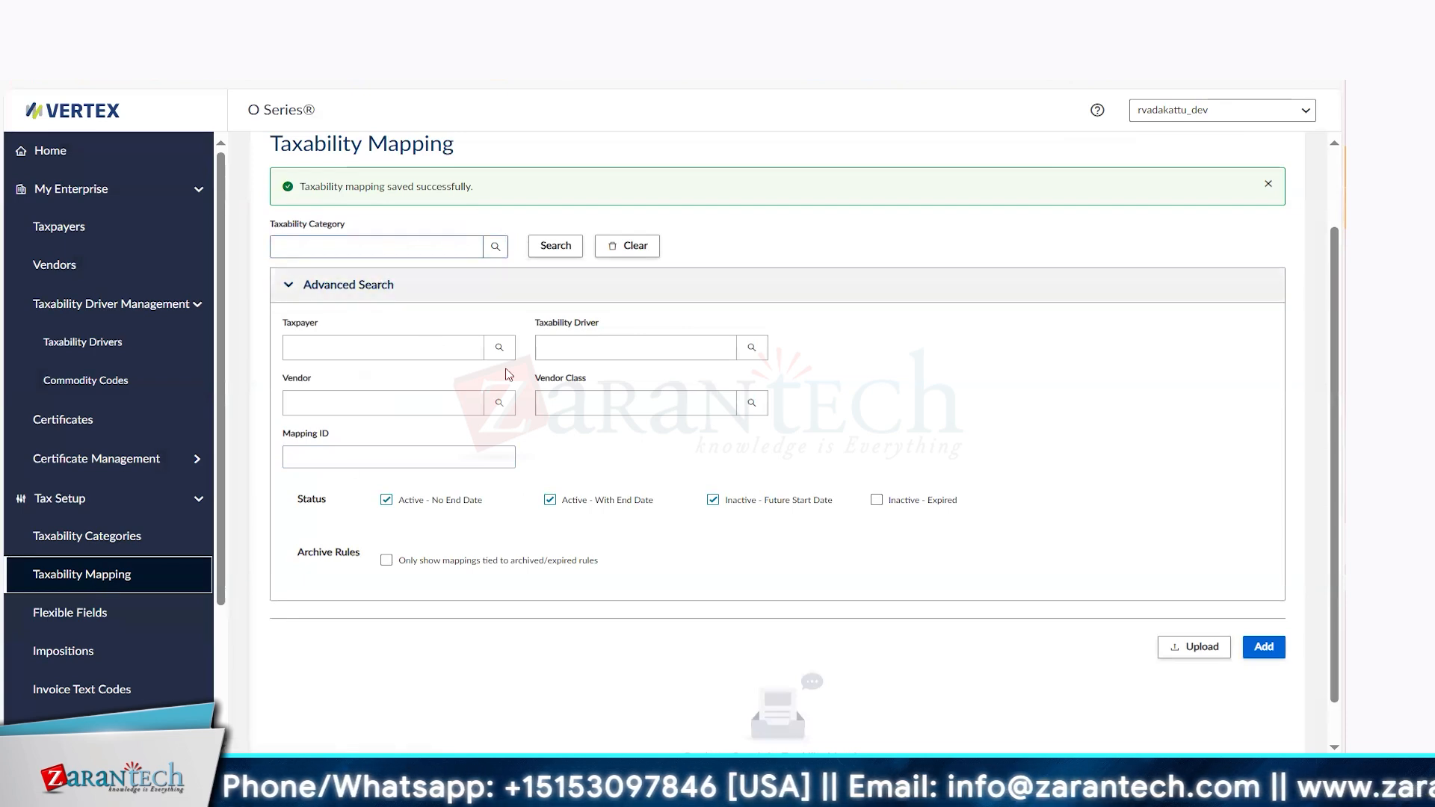
{"action": "left_click", "coordinate": [751, 347]}
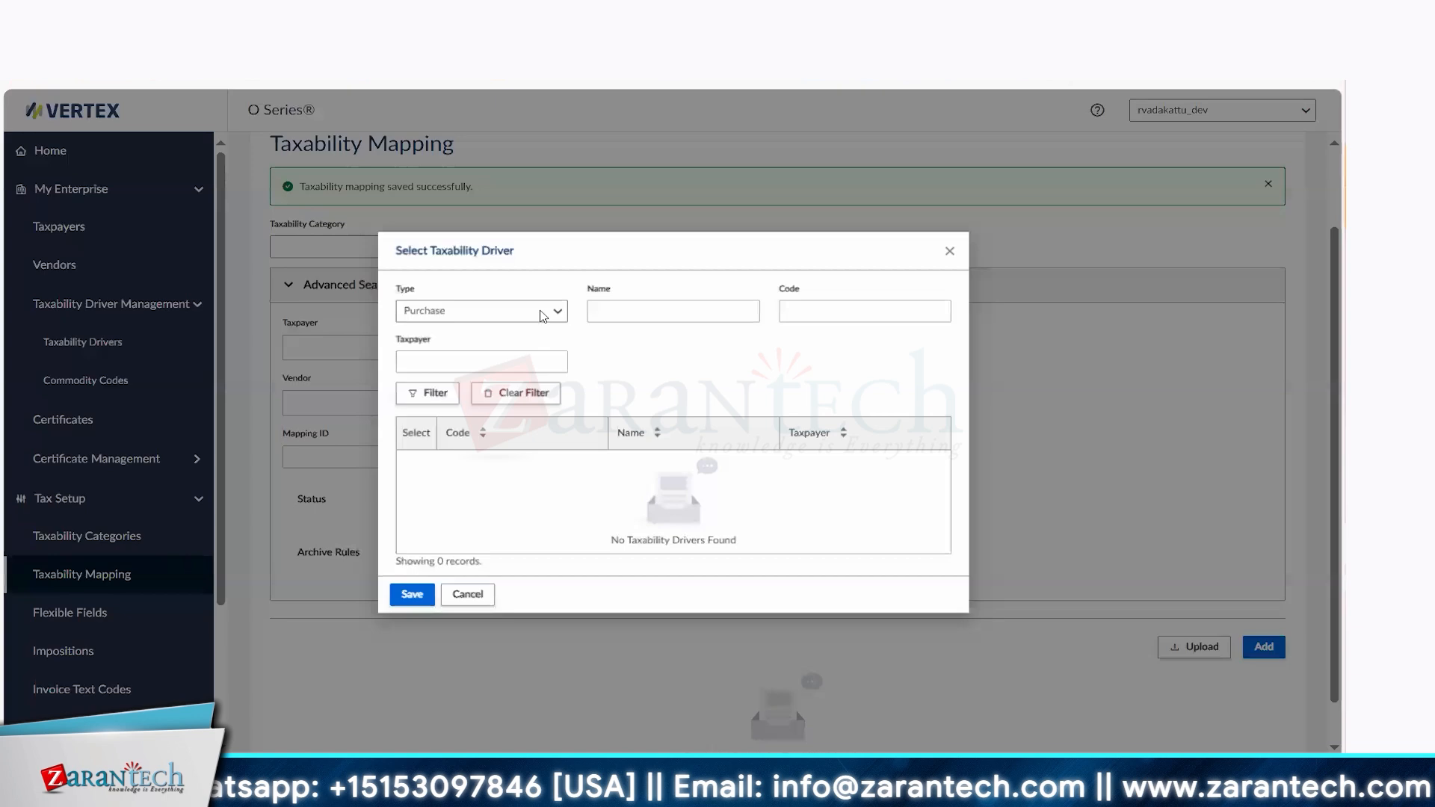
{"action": "left_click", "coordinate": [543, 316]}
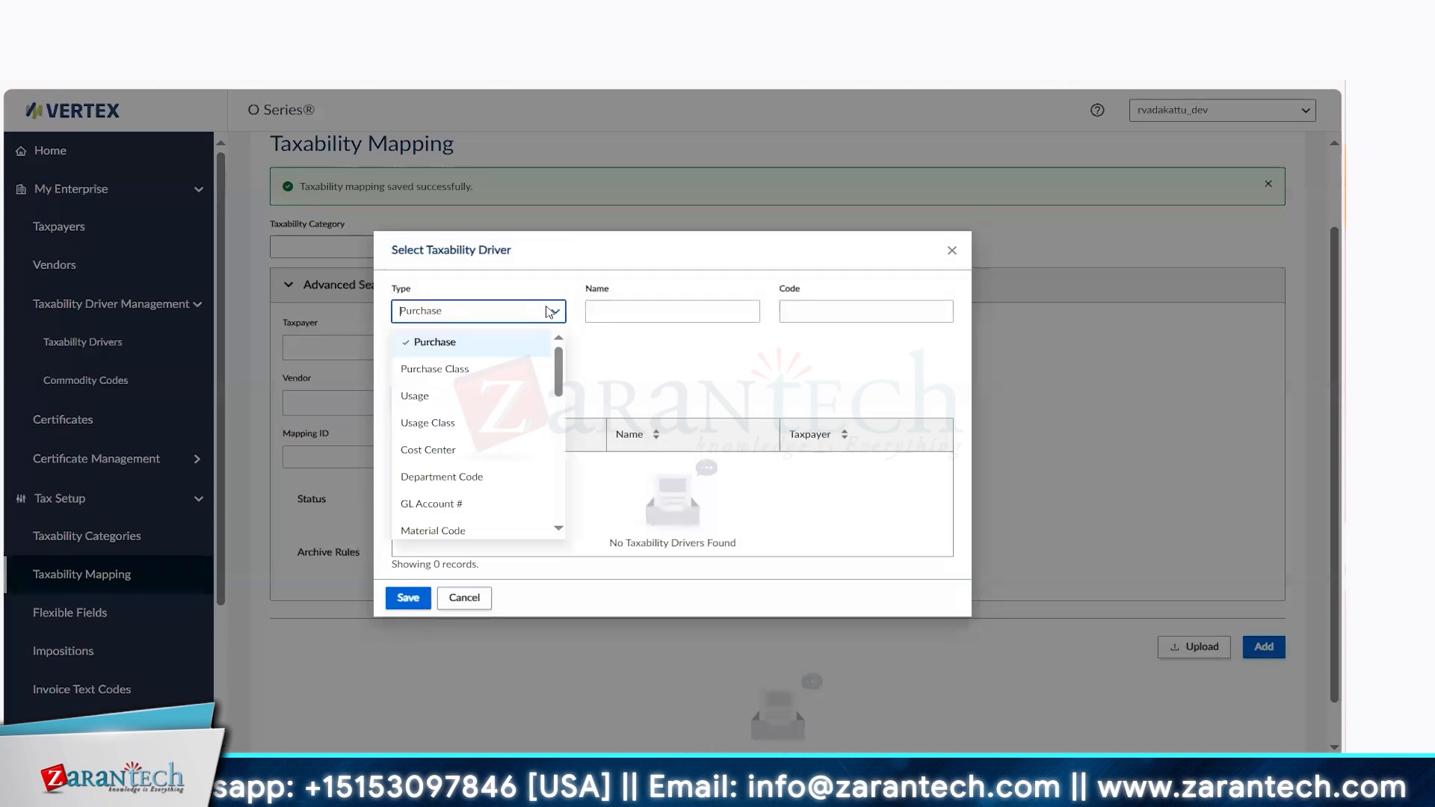
{"action": "left_click", "coordinate": [433, 366]}
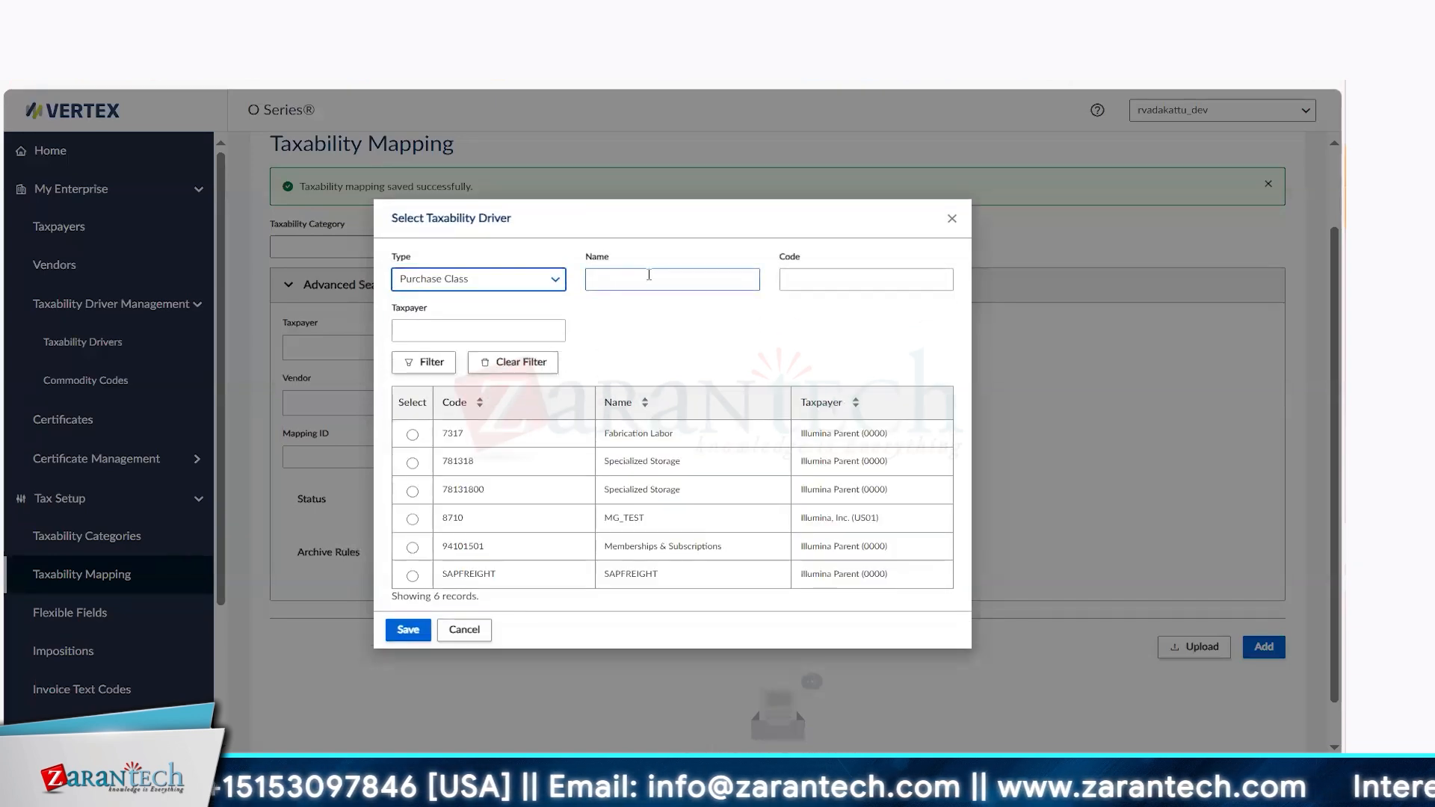
{"action": "left_click", "coordinate": [411, 518]}
{"action": "left_click", "coordinate": [403, 630]}
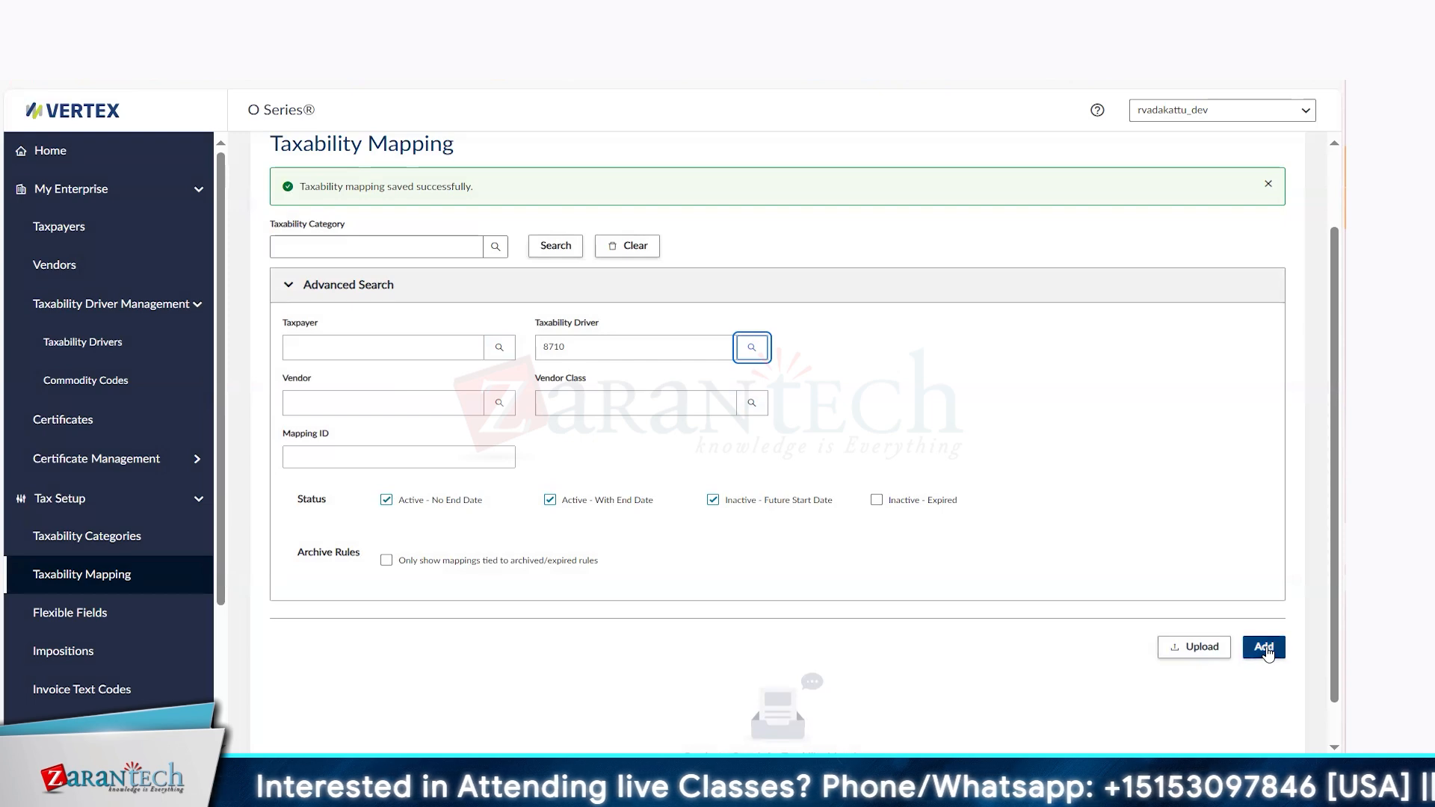
{"action": "left_click", "coordinate": [554, 252]}
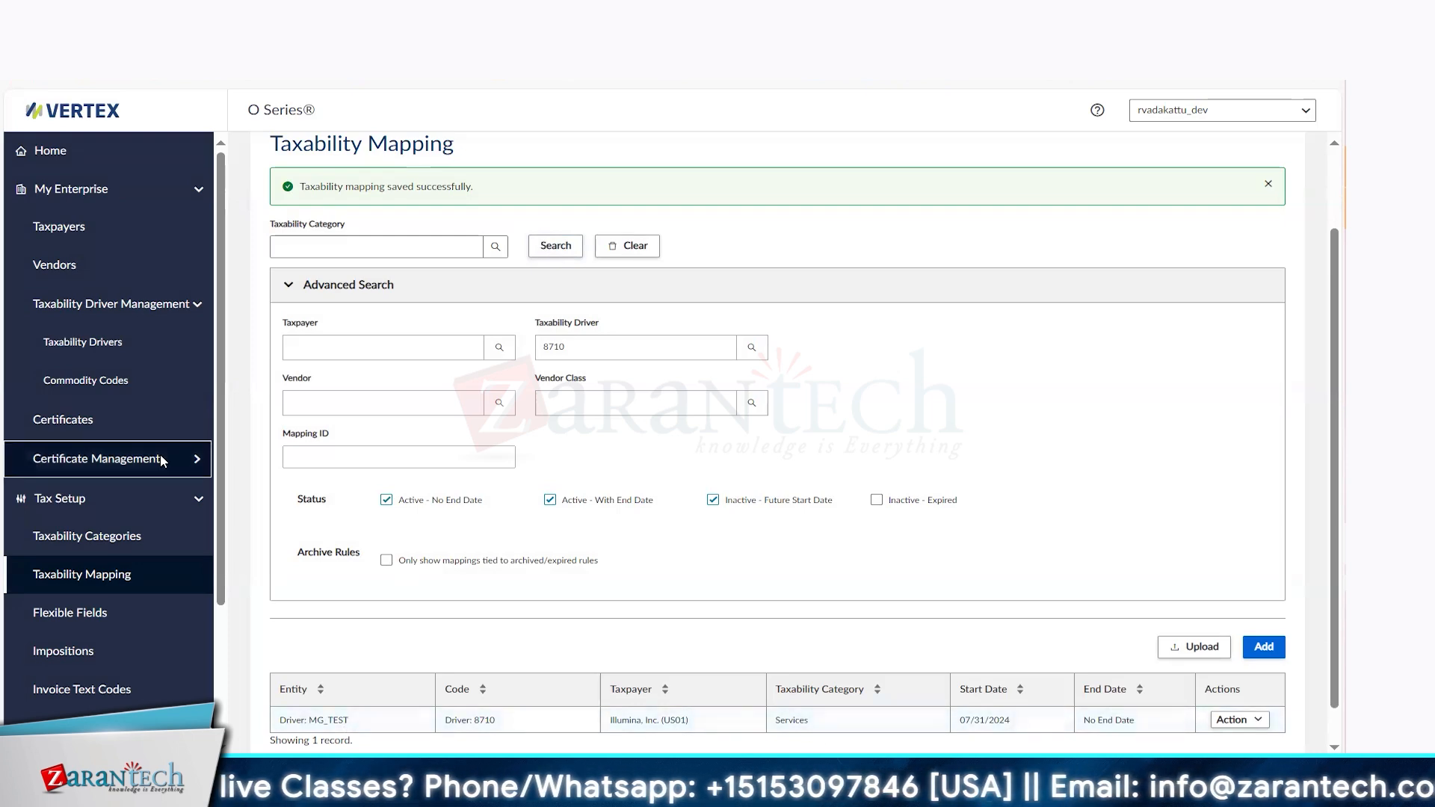
Search the taxability categories by name for Services and open the taxability analysis of the General > Services category
{"action": "left_click", "coordinate": [124, 539]}
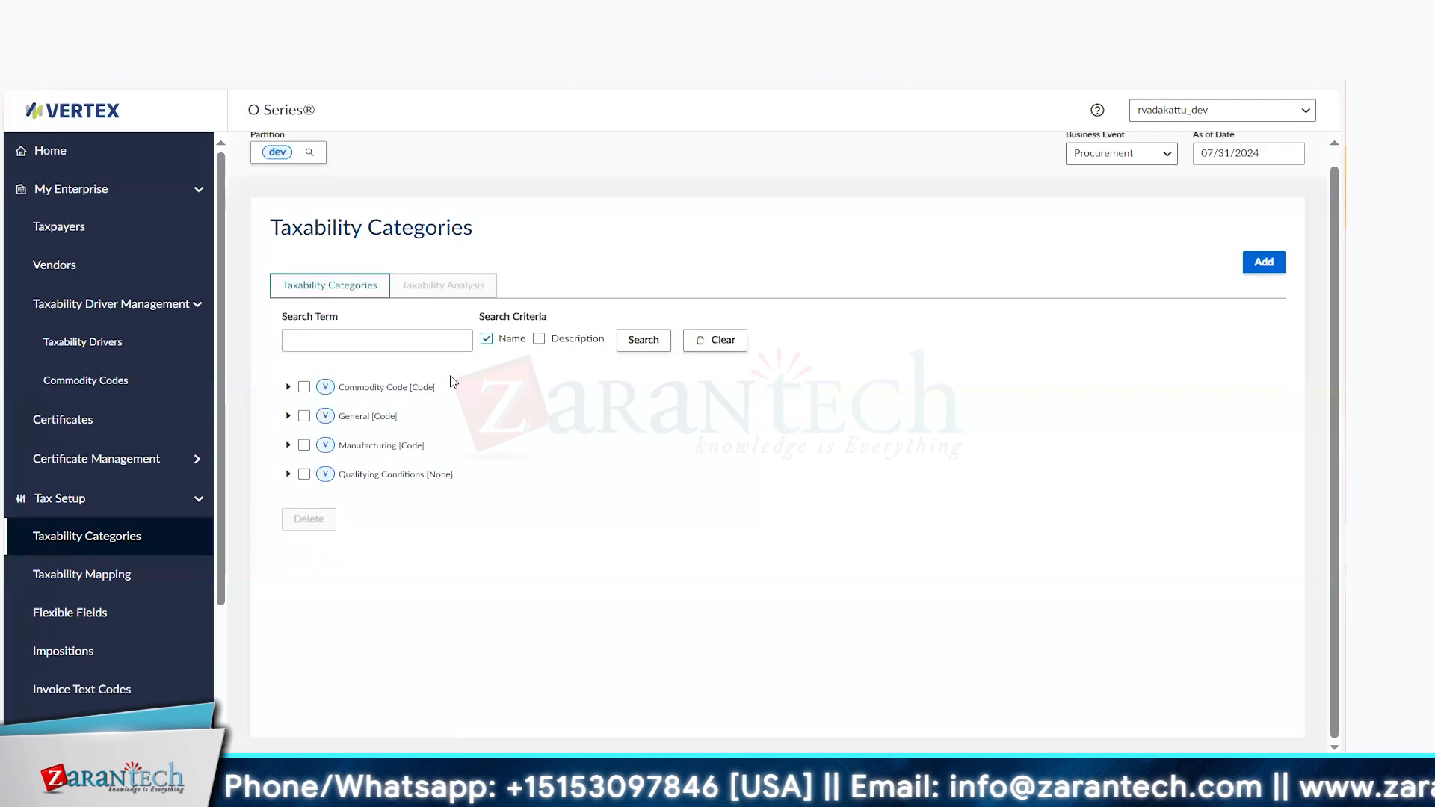
{"action": "left_click", "coordinate": [326, 340]}
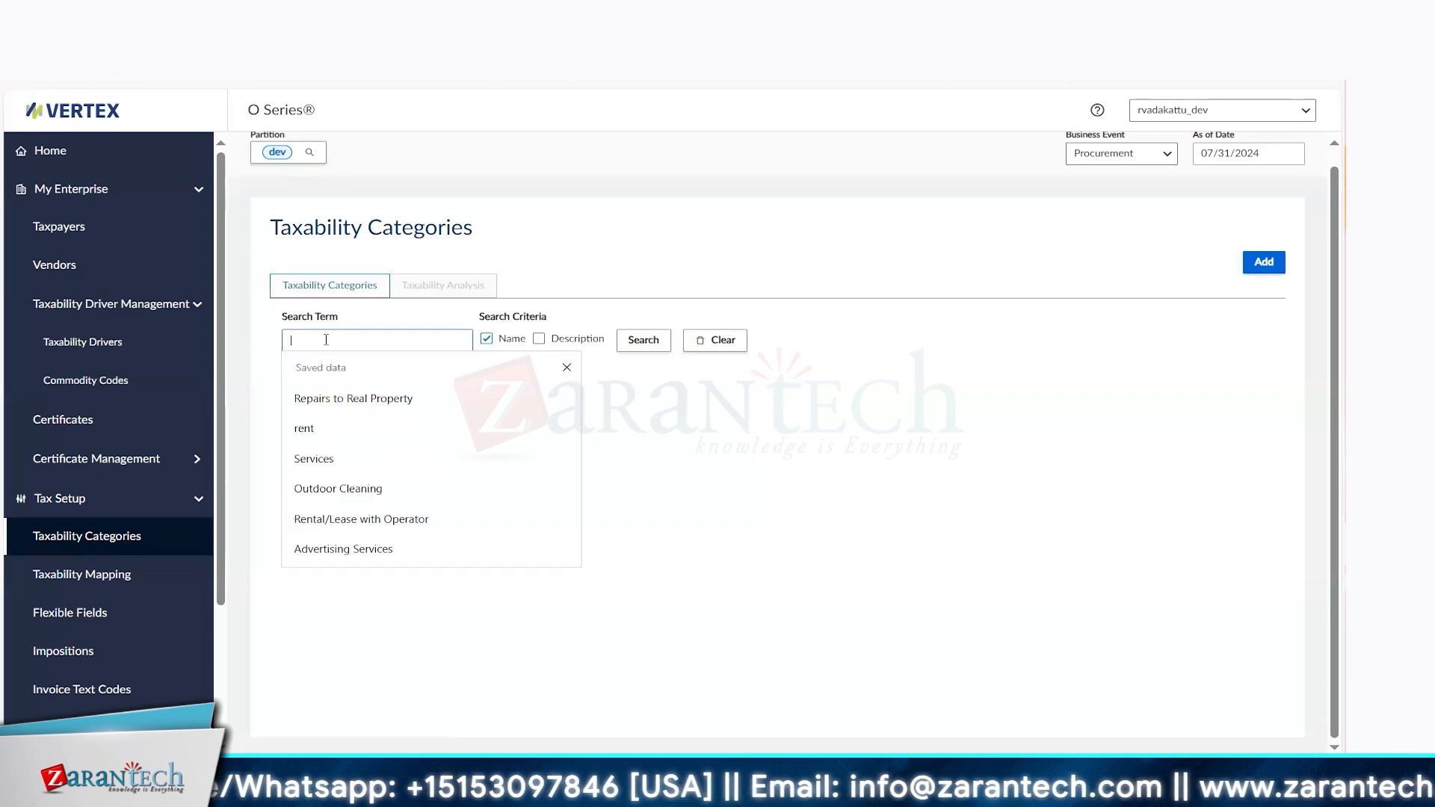
{"action": "left_click", "coordinate": [334, 459]}
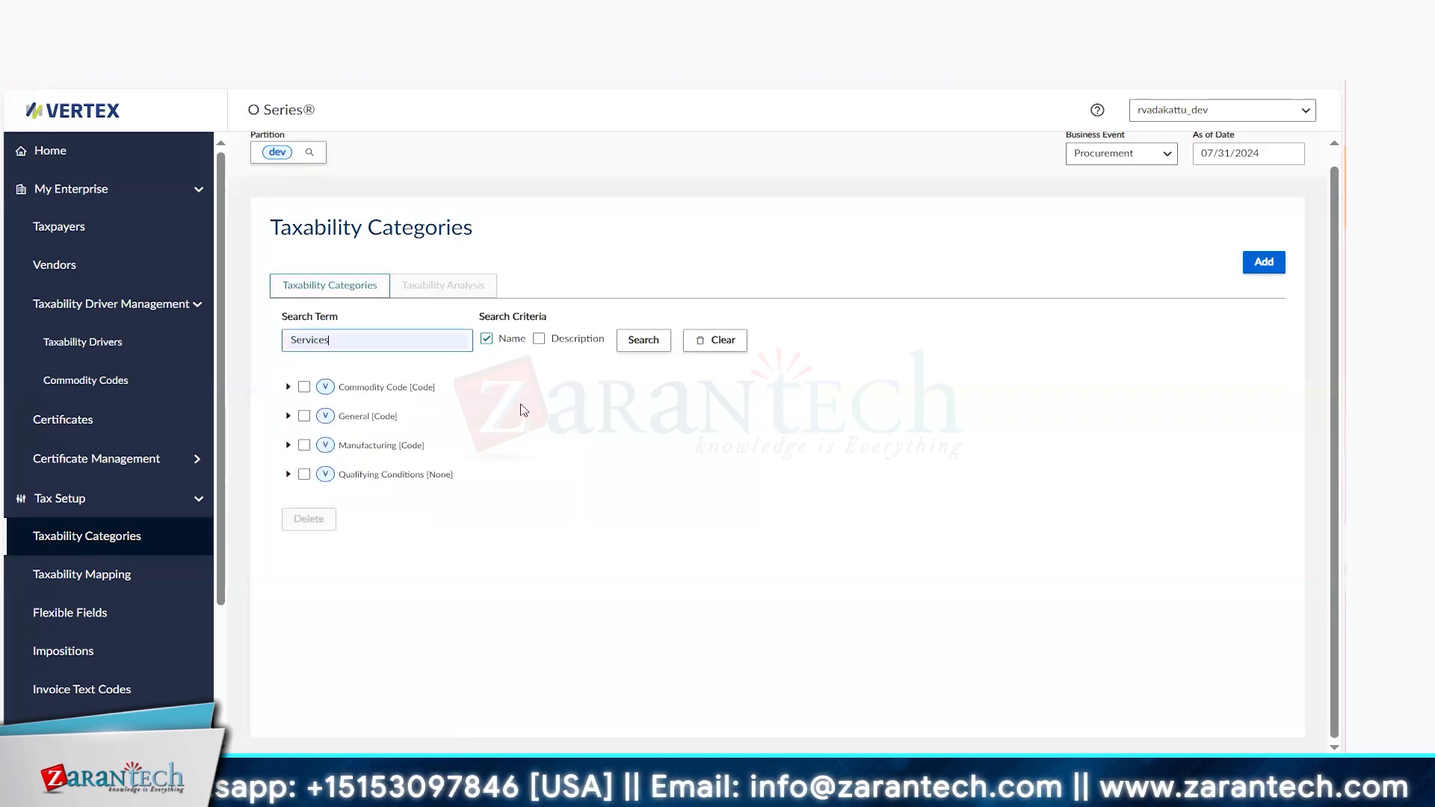
{"action": "left_click", "coordinate": [645, 341]}
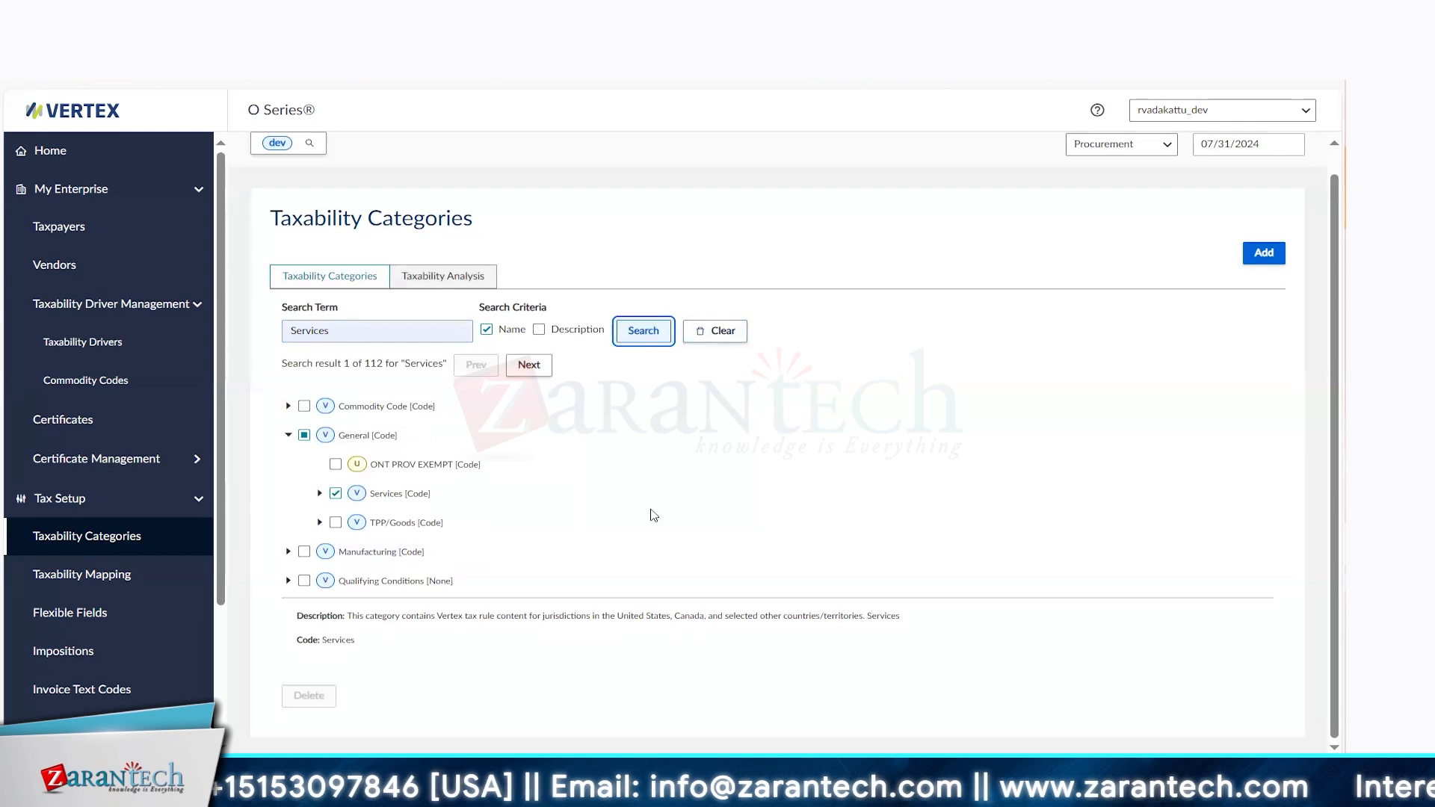
{"action": "left_click", "coordinate": [467, 281]}
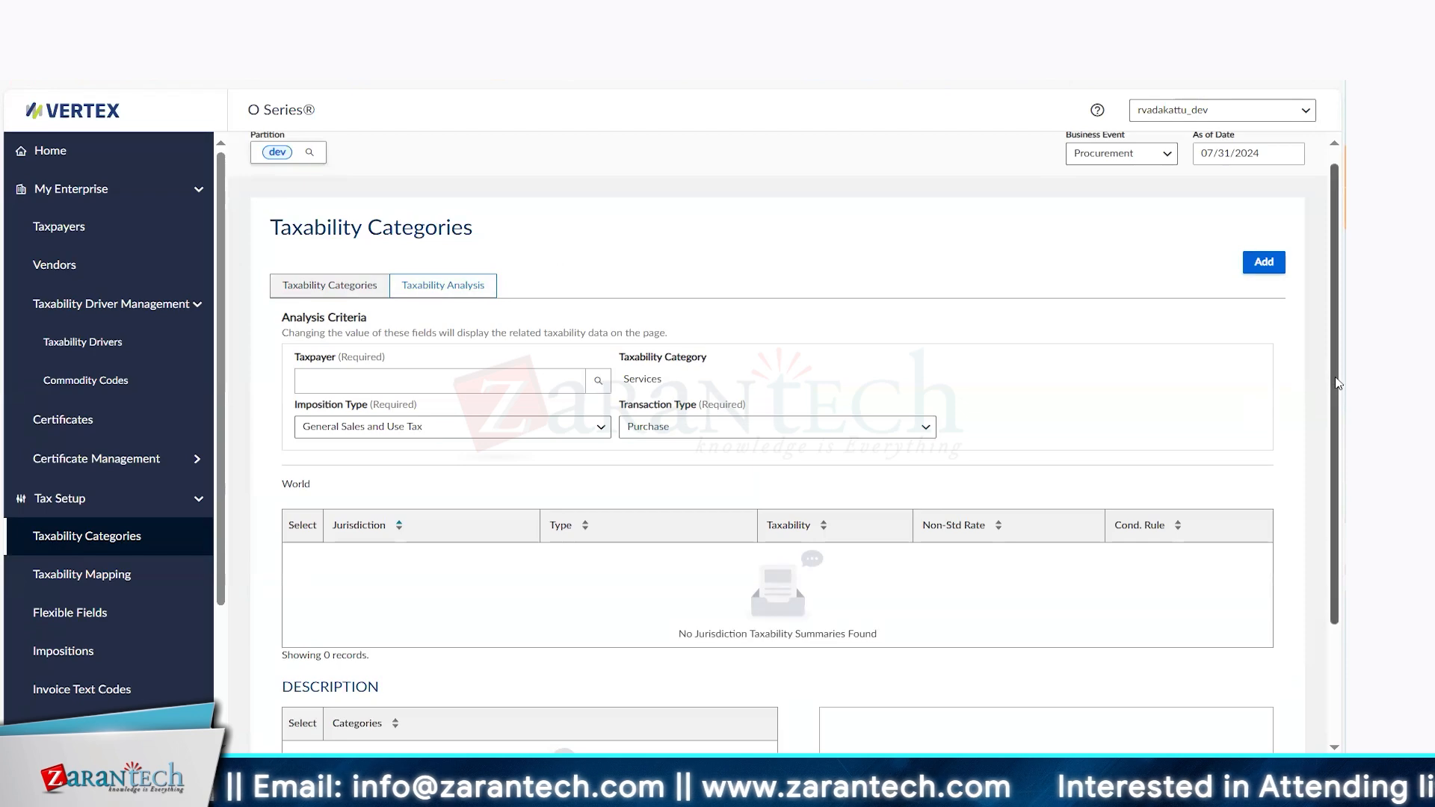
Set the analysis taxpayer to Illumina, Inc. (US01), found under Illumina Parent (0000)
{"action": "scroll", "coordinate": [1337, 383], "scroll_direction": "down", "scroll_amount": 1}
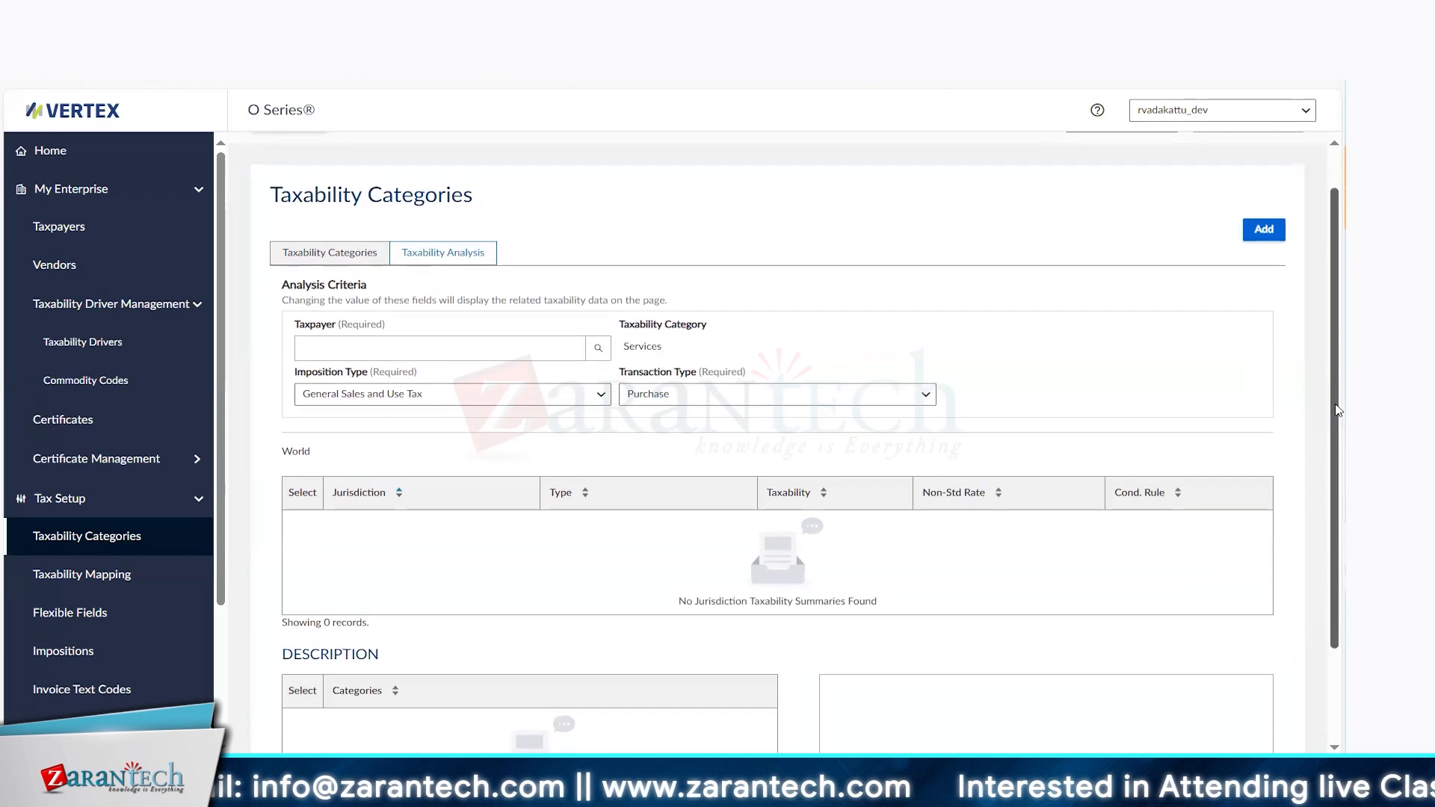
{"action": "left_click", "coordinate": [601, 342]}
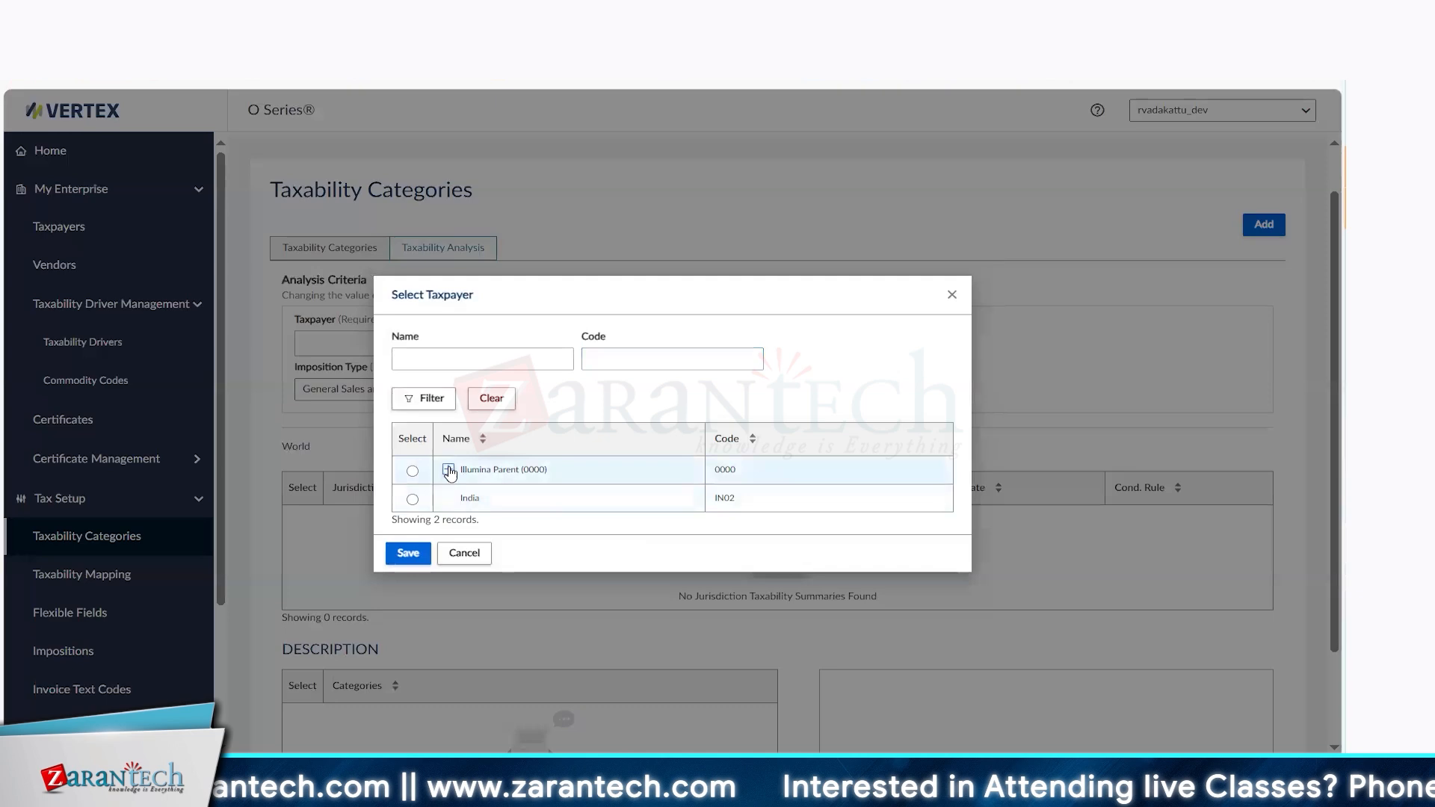
{"action": "left_click", "coordinate": [449, 469]}
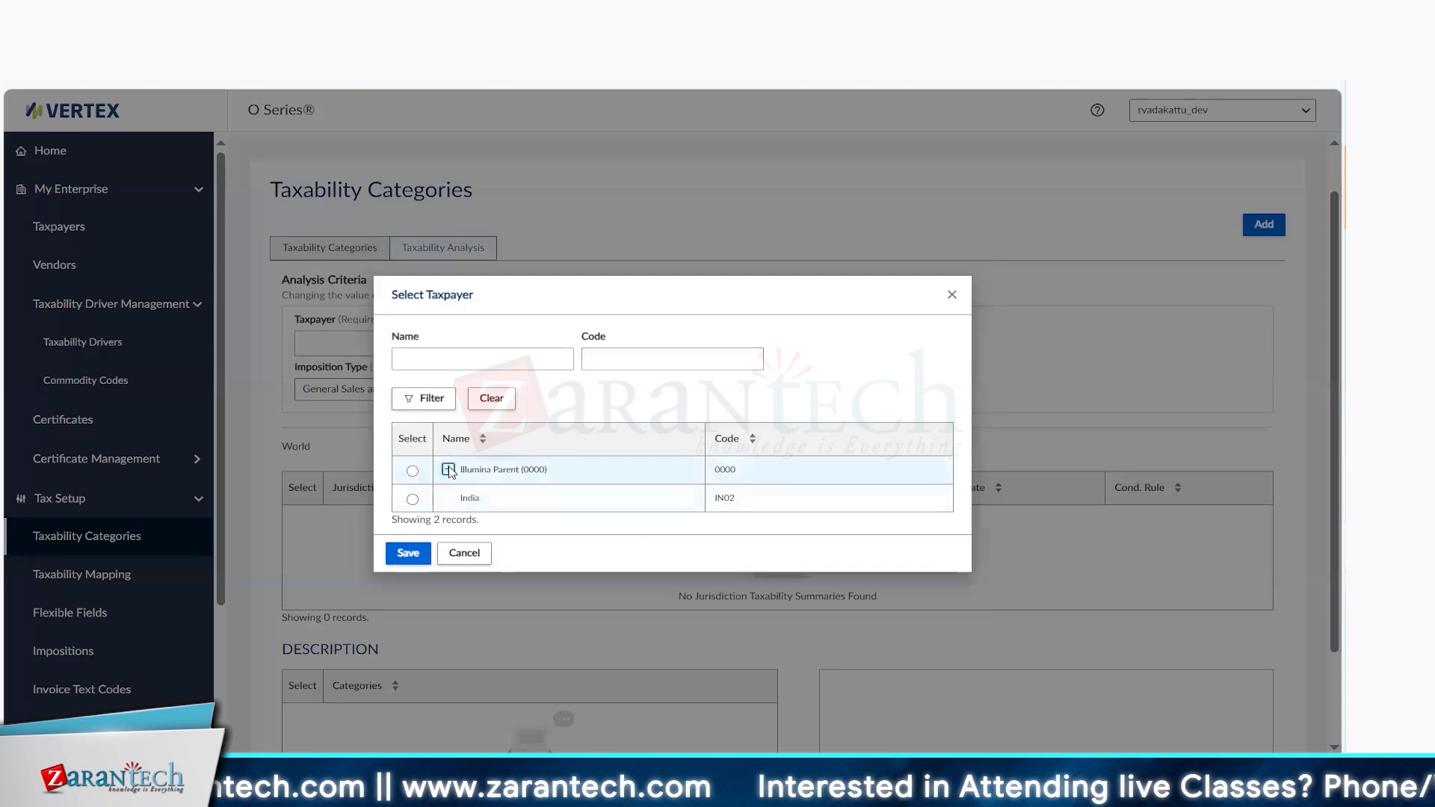
{"action": "left_click_drag", "start_coordinate": [951, 381], "coordinate": [956, 615]}
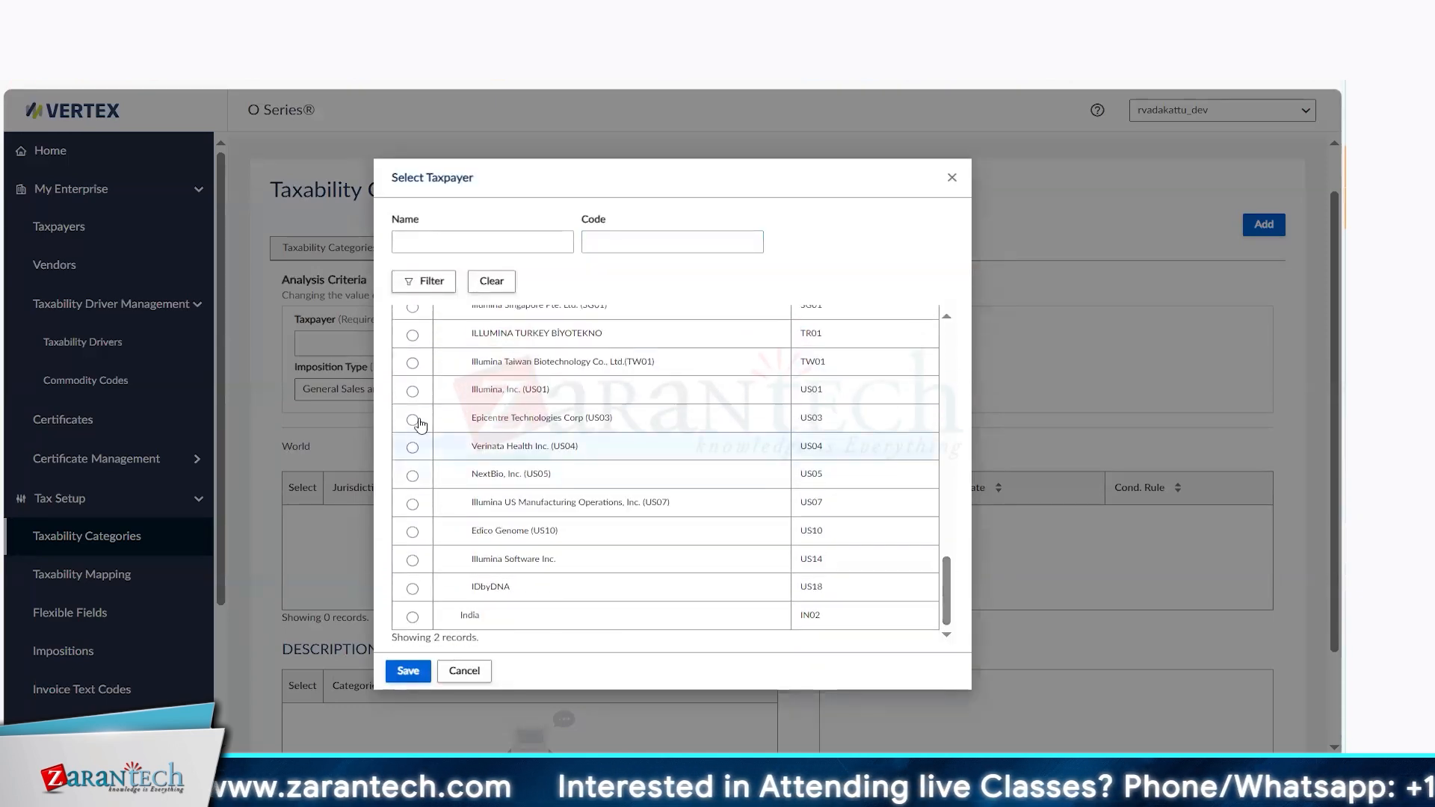
{"action": "left_click", "coordinate": [412, 391]}
{"action": "left_click", "coordinate": [415, 679]}
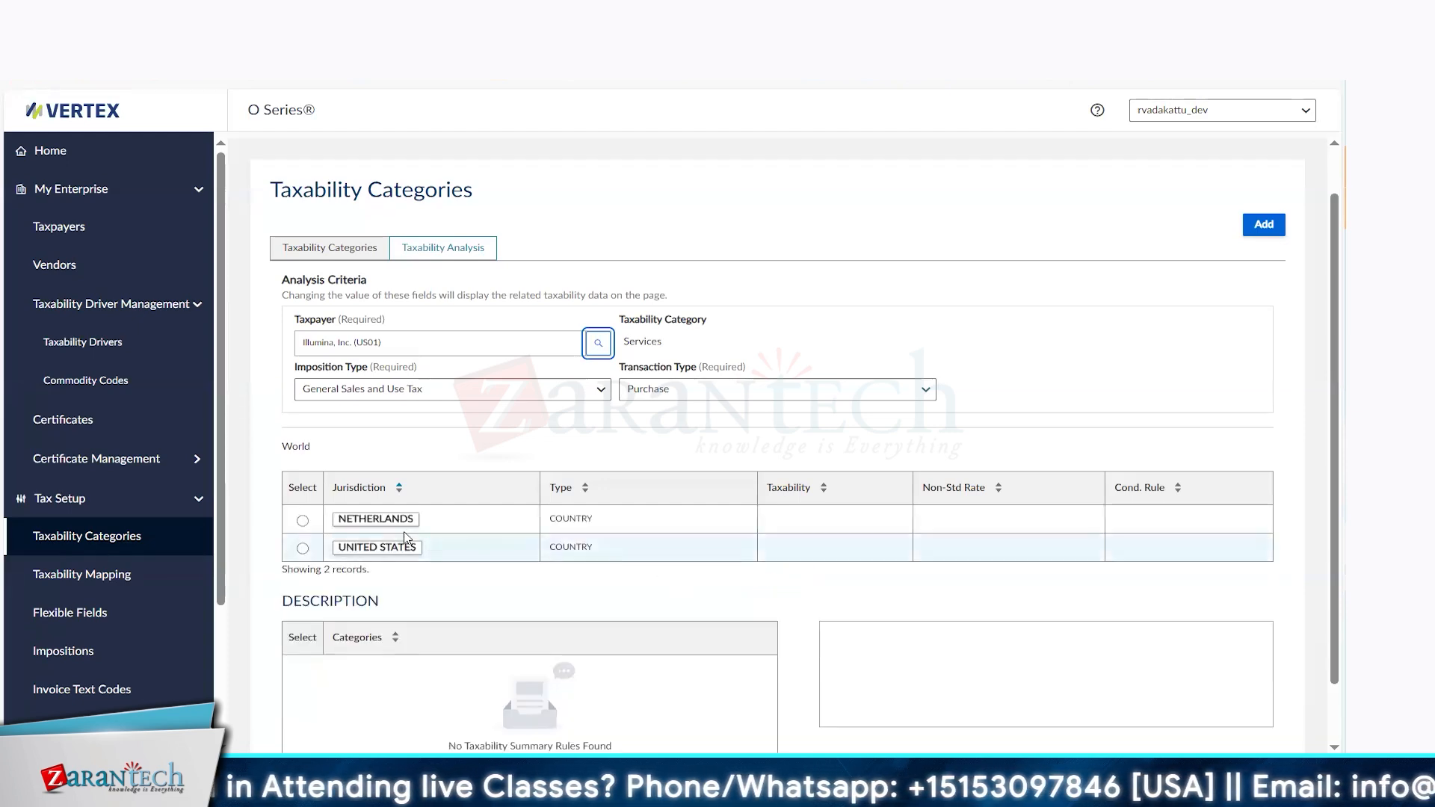
List the United States jurisdictions and examine the taxability and single rate of Hawaii's Automatic Rule
{"action": "left_click", "coordinate": [390, 551]}
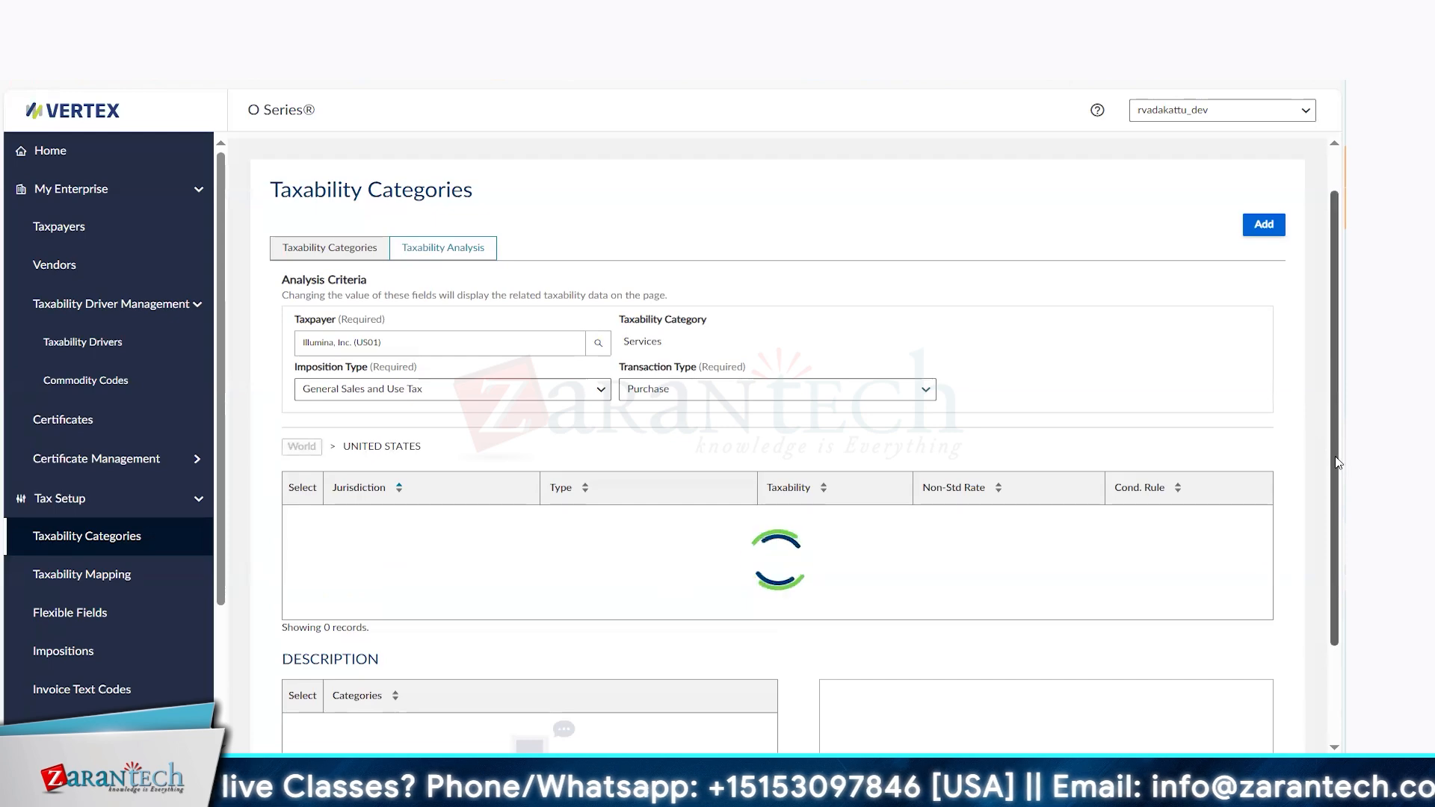
{"action": "left_click_drag", "start_coordinate": [1335, 462], "coordinate": [1330, 551]}
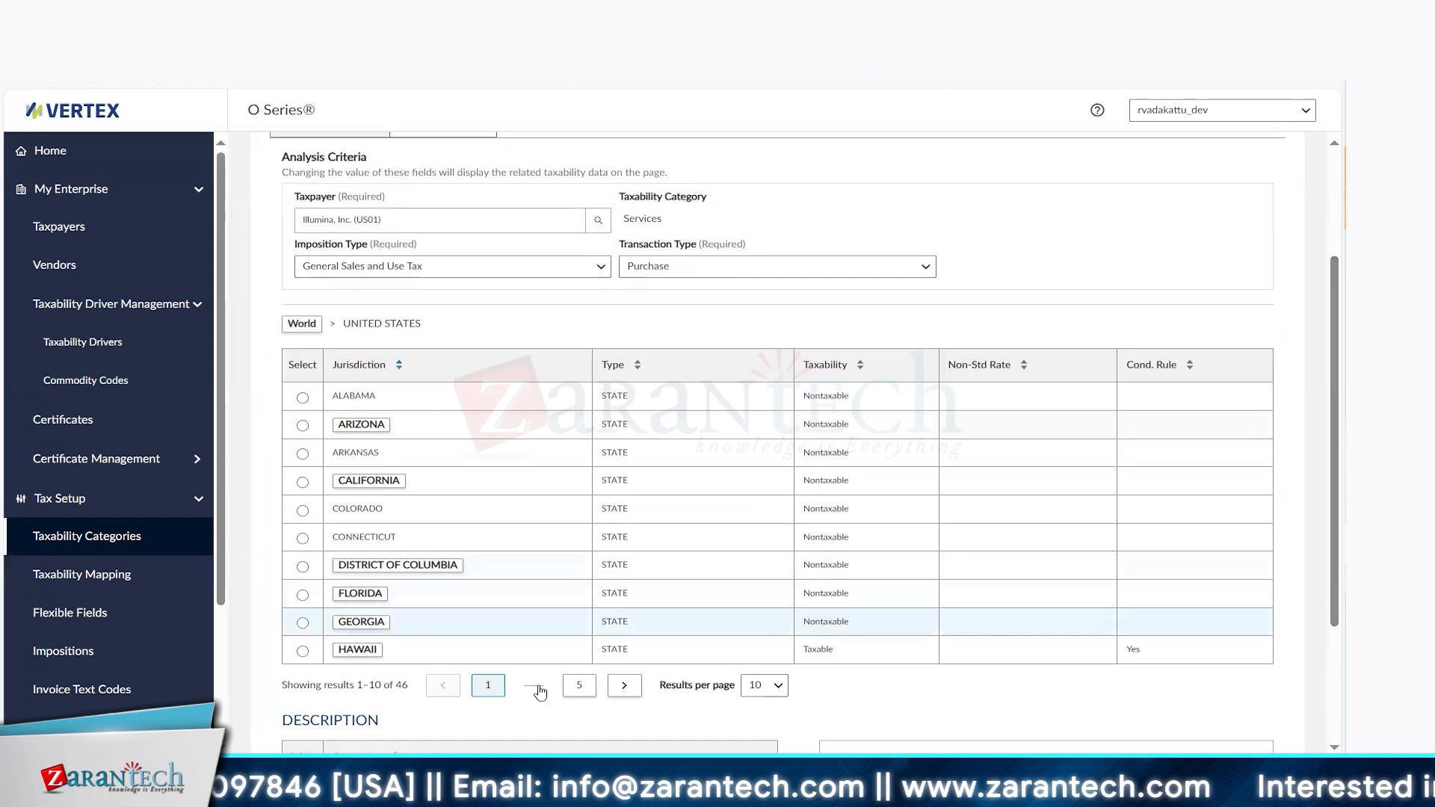
{"action": "left_click", "coordinate": [302, 651]}
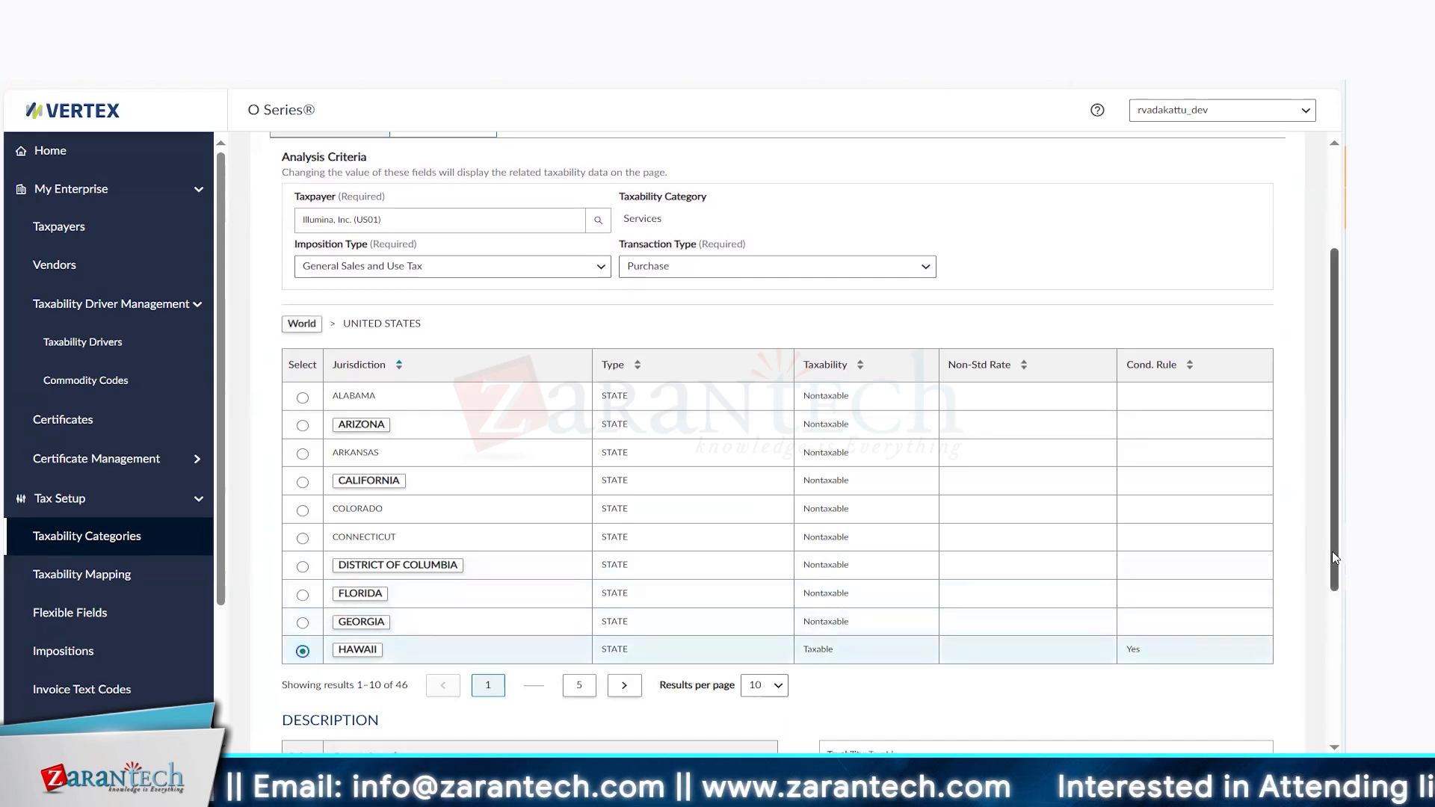
{"action": "left_click_drag", "start_coordinate": [1335, 557], "coordinate": [1327, 685]}
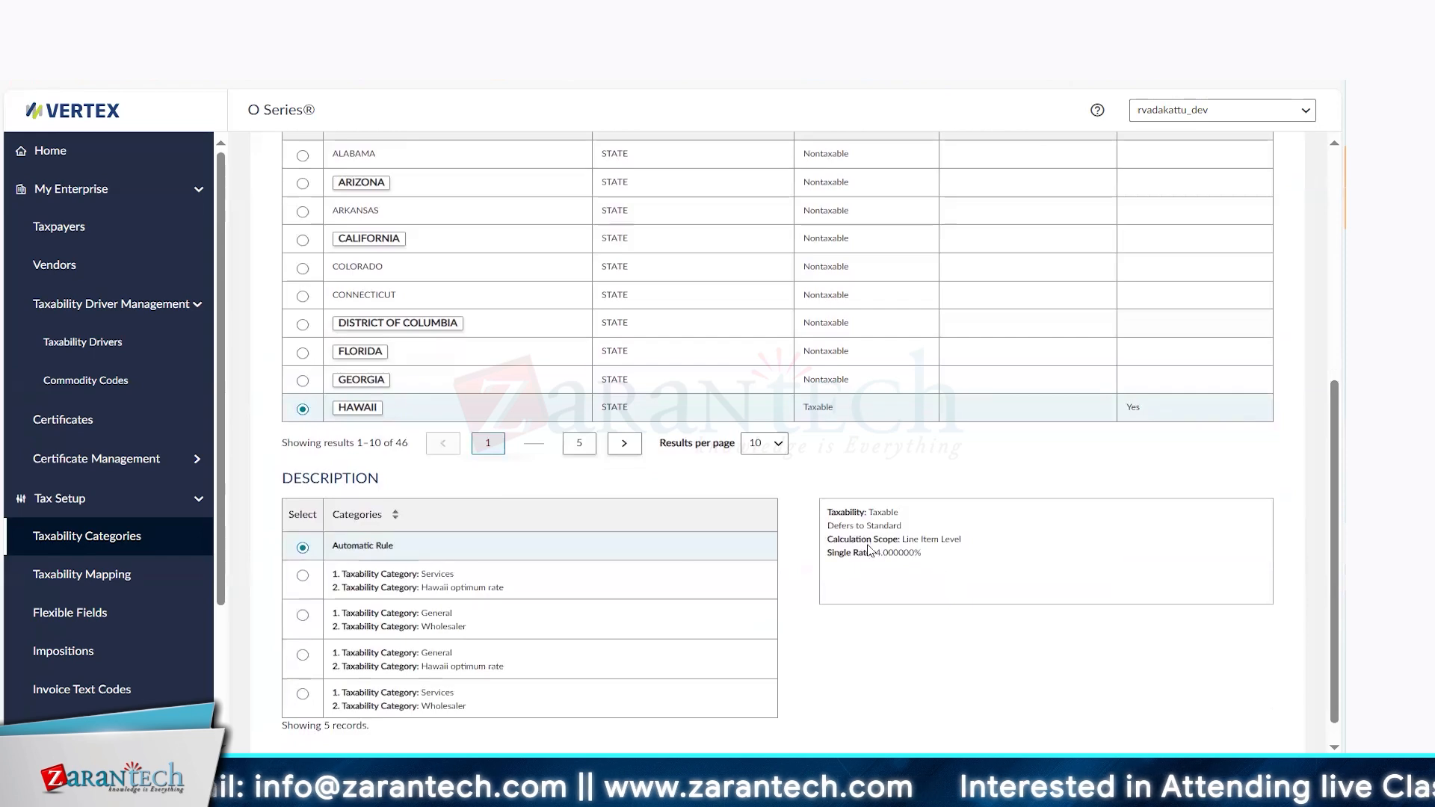
{"action": "left_click_drag", "start_coordinate": [880, 554], "coordinate": [930, 558]}
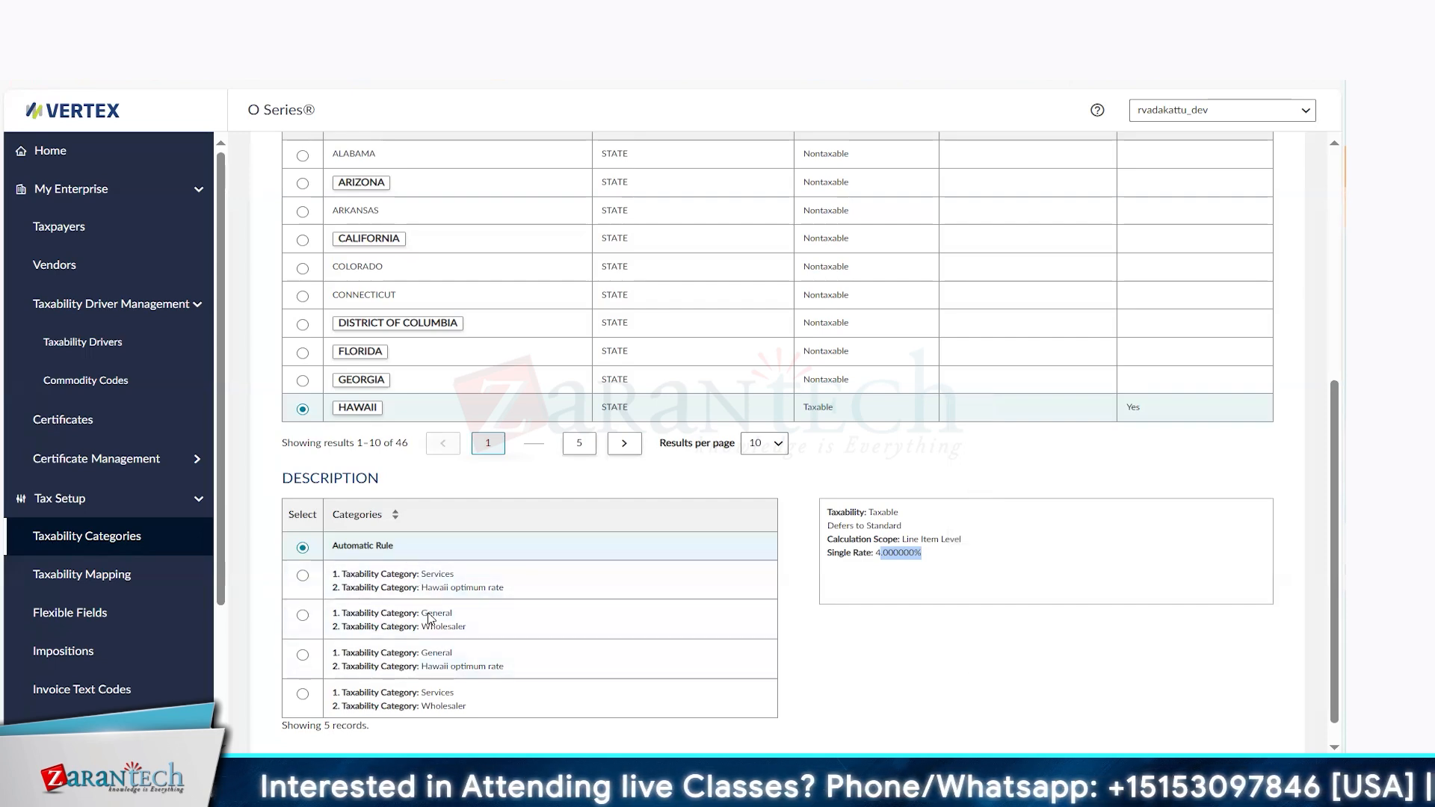
{"action": "left_click", "coordinate": [1075, 715]}
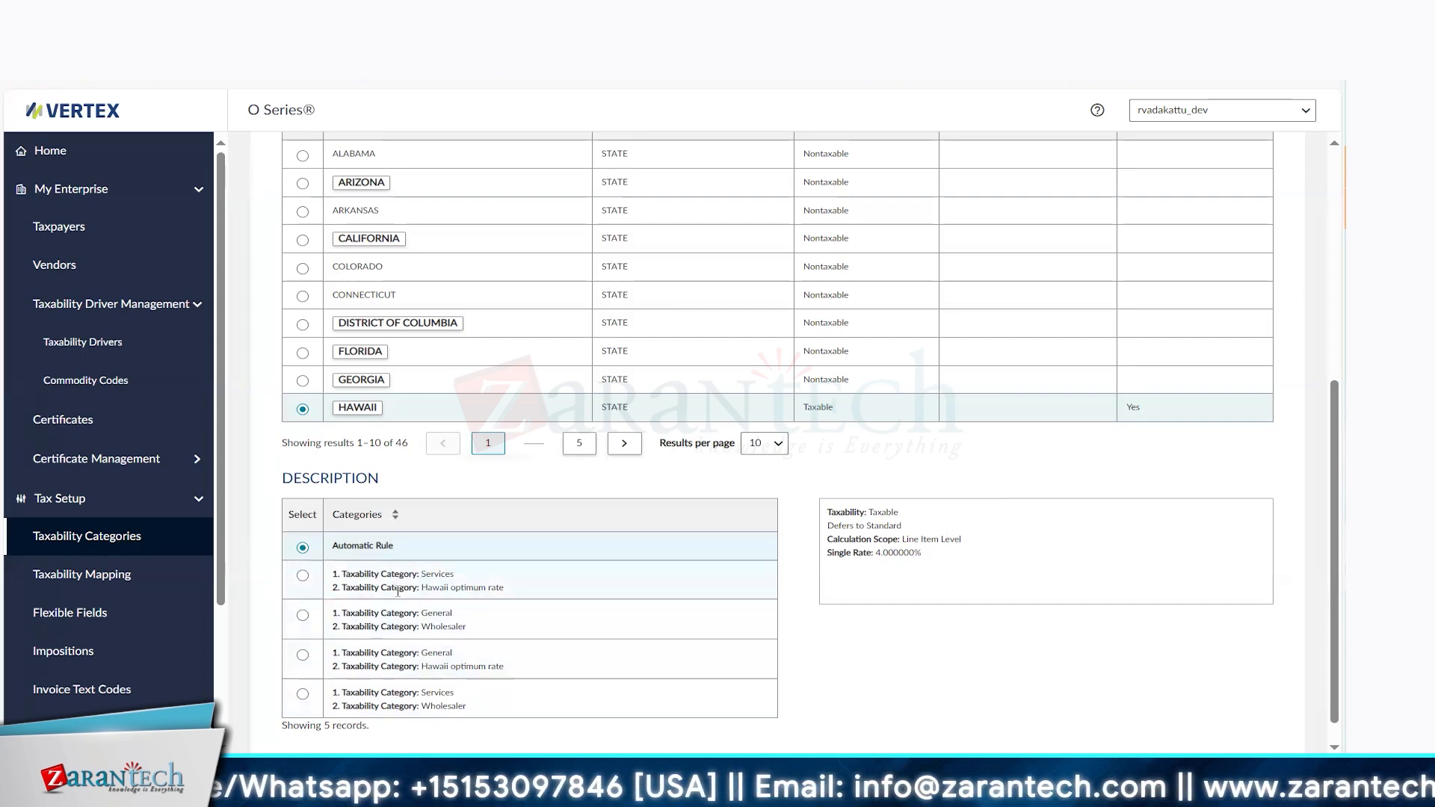
Compare the rates of Hawaii's Automatic Rule and its Services and General rules for Hawaii optimum rate and Wholesaler
{"action": "left_click", "coordinate": [303, 576]}
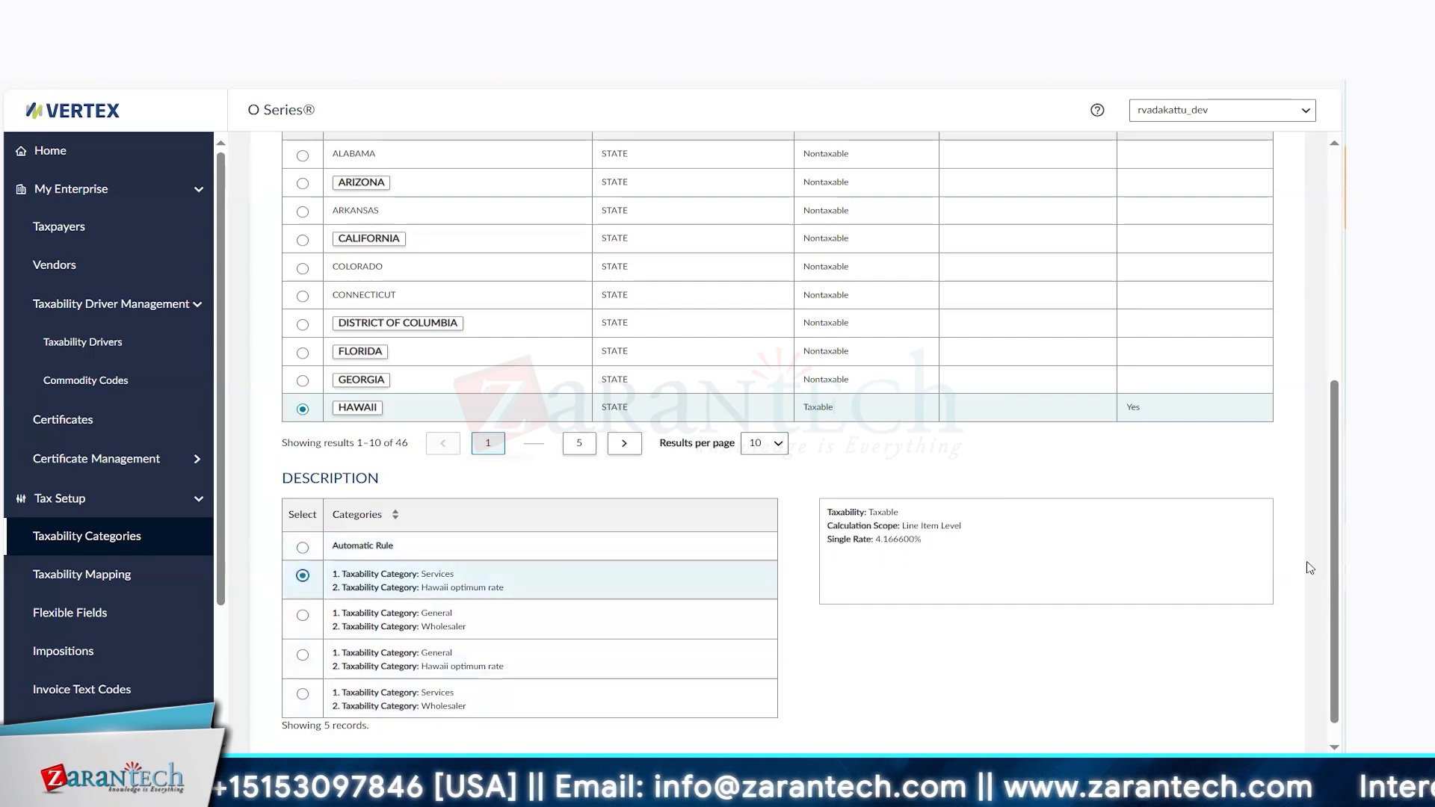
{"action": "scroll", "coordinate": [1337, 605], "scroll_direction": "down", "scroll_amount": 1}
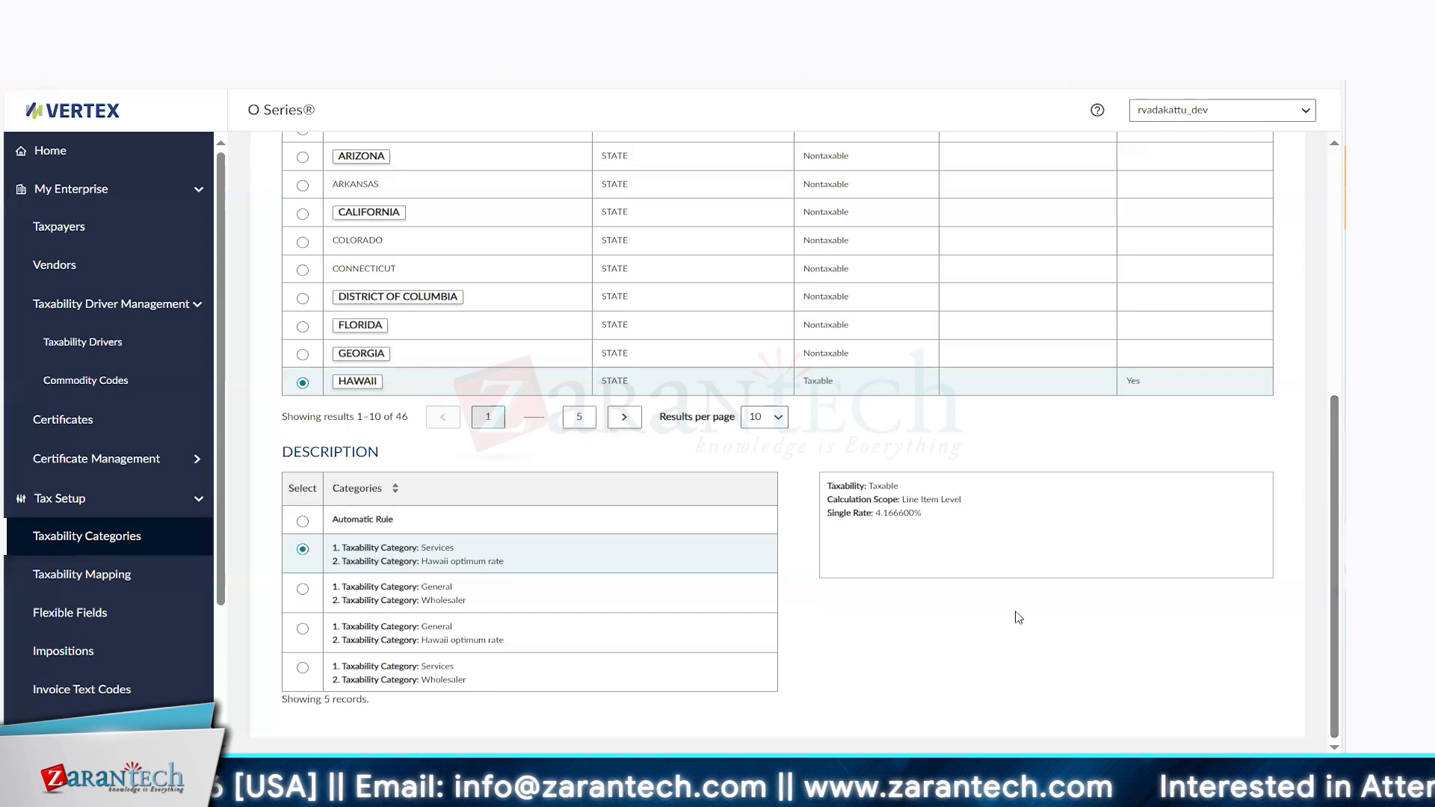
{"action": "left_click", "coordinate": [303, 589]}
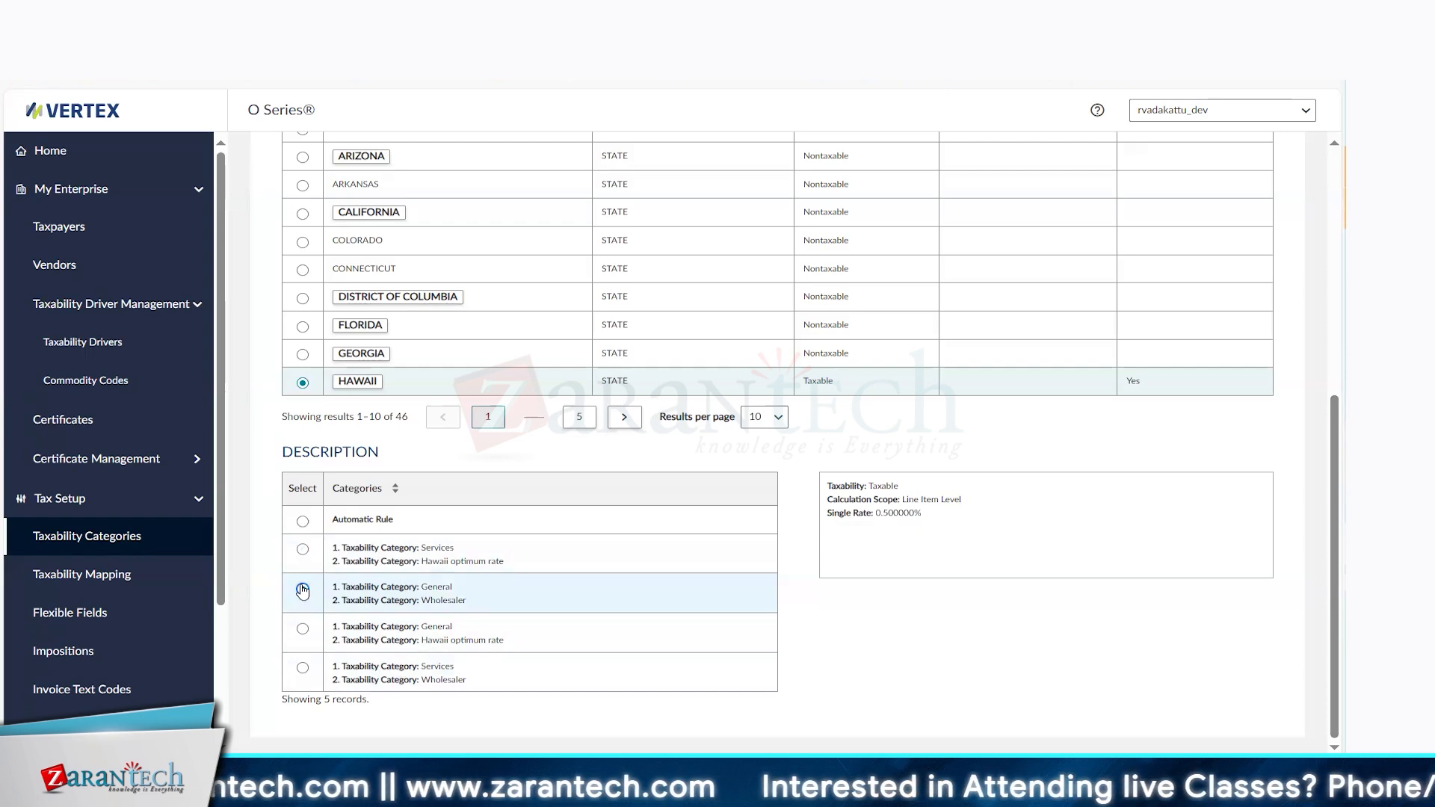
{"action": "left_click", "coordinate": [302, 634]}
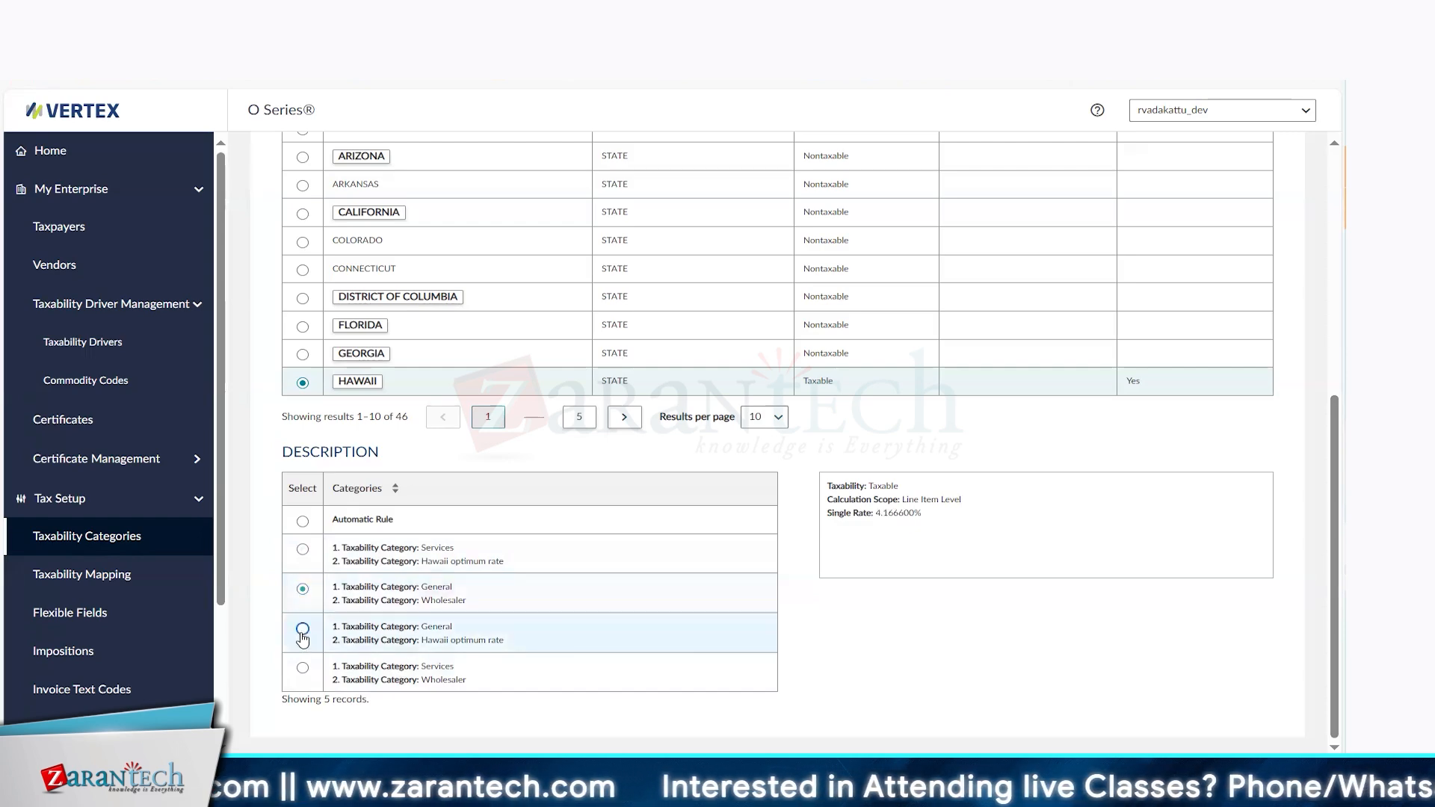
{"action": "left_click", "coordinate": [303, 670]}
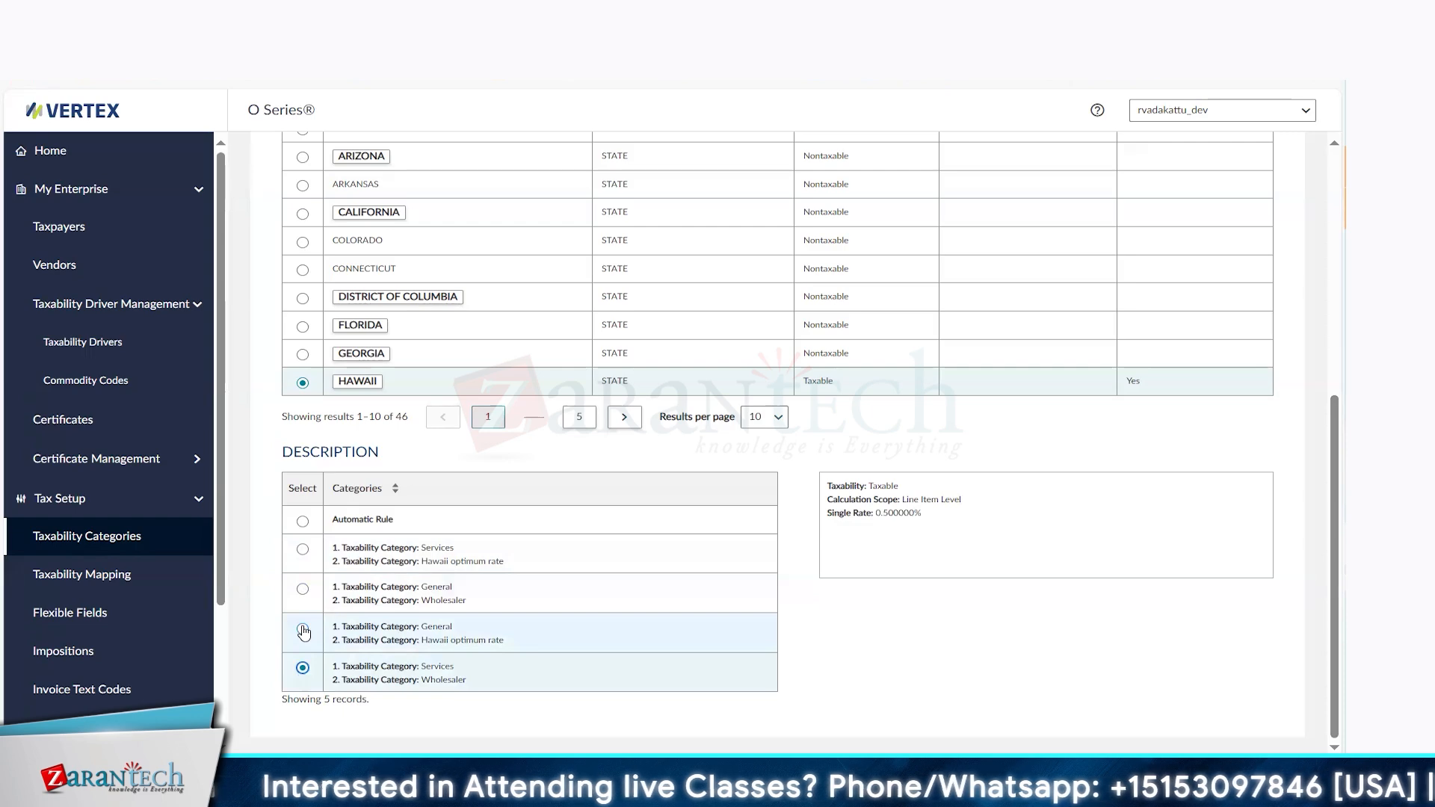
{"action": "left_click", "coordinate": [303, 522]}
{"action": "left_click", "coordinate": [302, 550]}
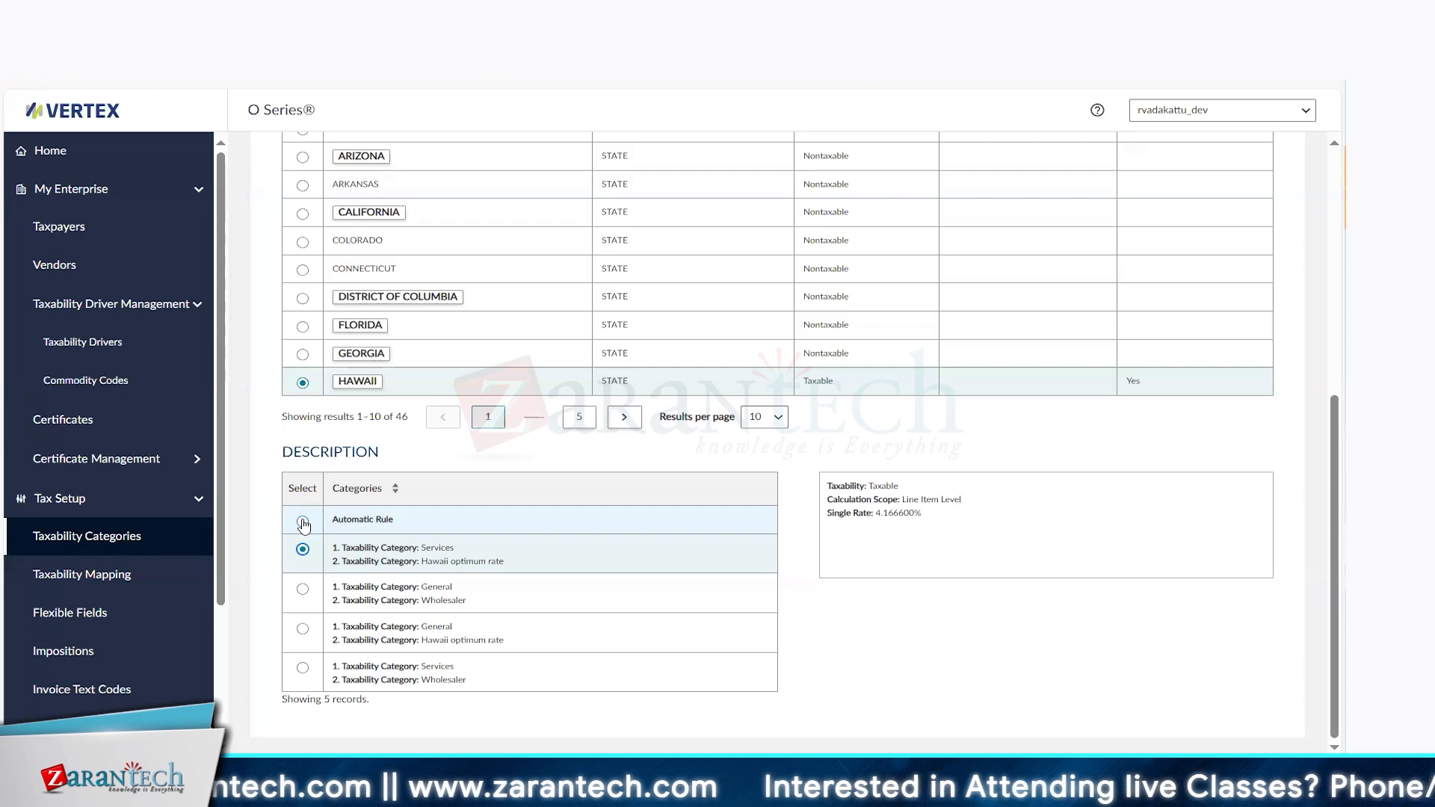
{"action": "left_click", "coordinate": [302, 588]}
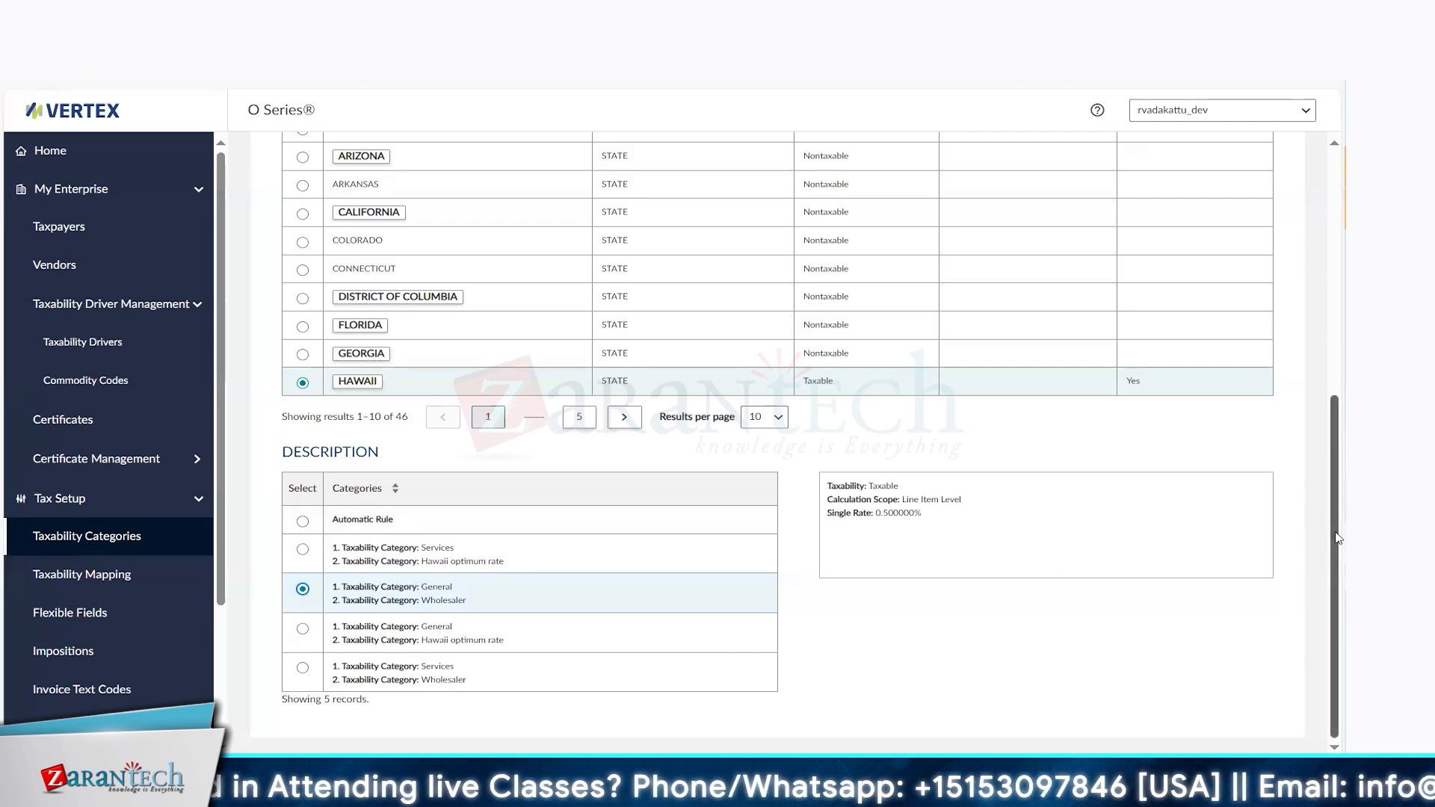
{"action": "scroll", "coordinate": [1338, 523], "scroll_direction": "up", "scroll_amount": 1}
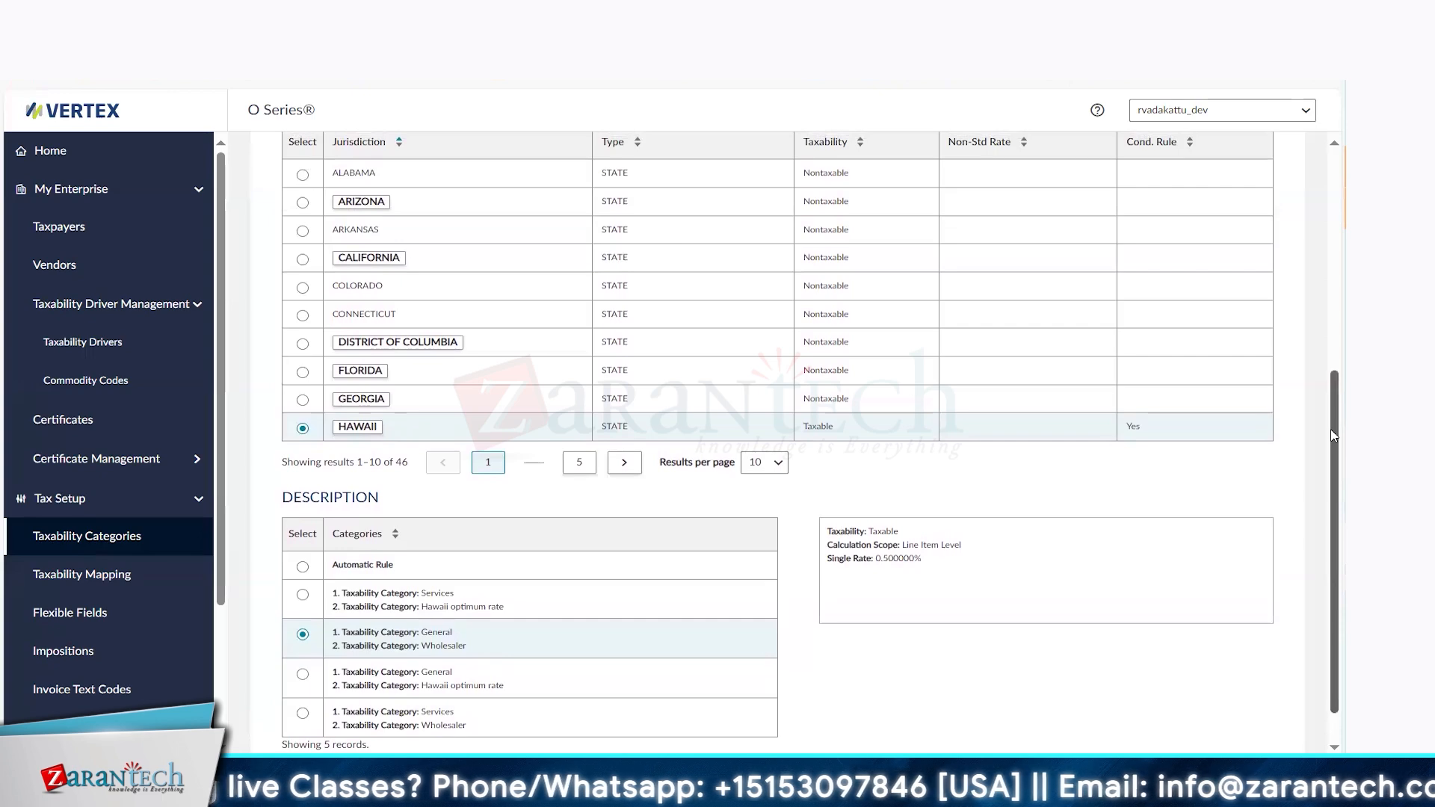
{"action": "scroll", "coordinate": [1332, 435], "scroll_direction": "down", "scroll_amount": 1}
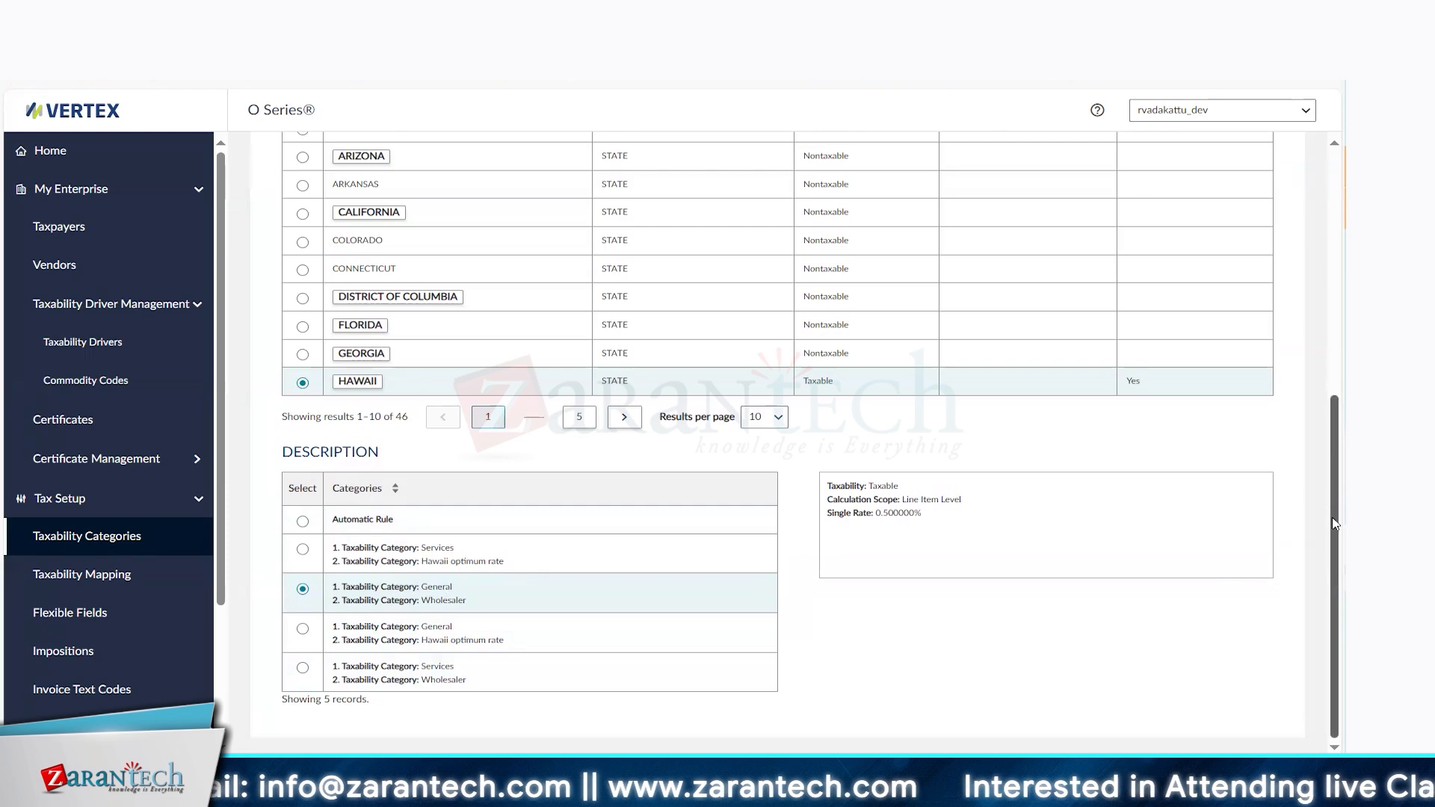
{"action": "mouse_move", "coordinate": [1332, 518]}
{"action": "left_mouse_down"}
{"action": "mouse_move", "coordinate": [1336, 485]}
{"action": "mouse_move", "coordinate": [1341, 535]}
{"action": "mouse_move", "coordinate": [1337, 502]}
{"action": "left_mouse_up"}
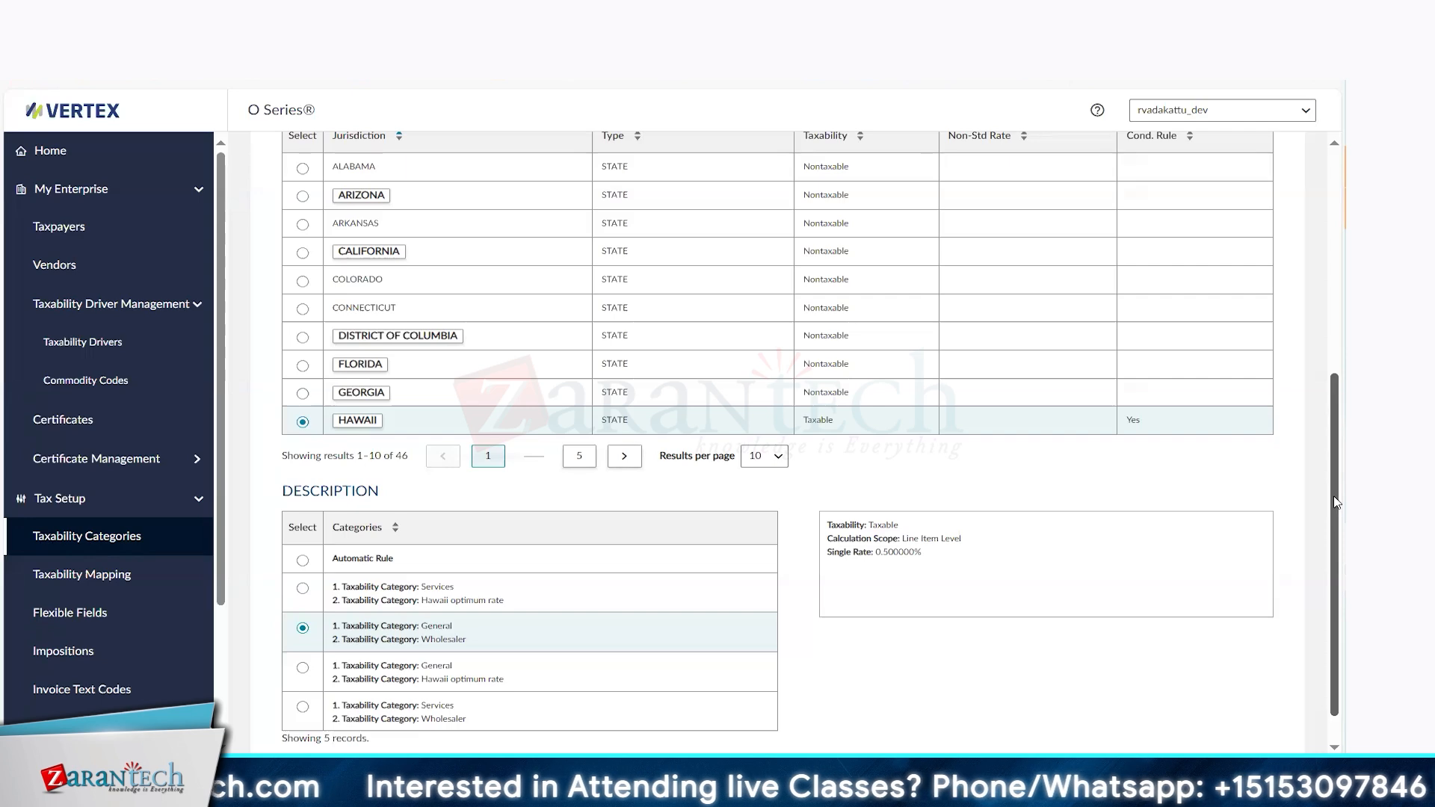
{"action": "scroll", "coordinate": [1336, 503], "scroll_direction": "down", "scroll_amount": 1}
{"action": "scroll", "coordinate": [1089, 331], "scroll_direction": "up", "scroll_amount": 3}
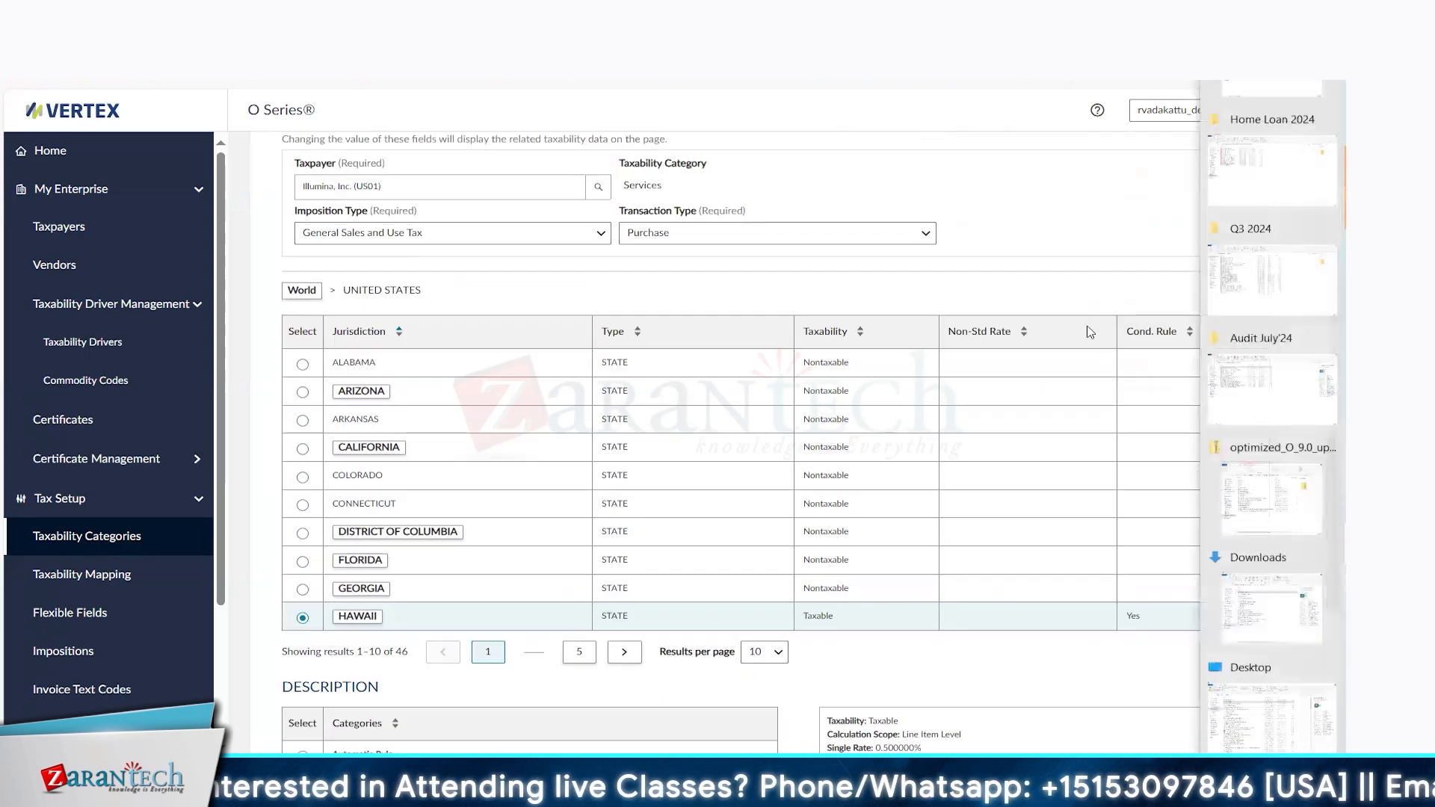
{"action": "left_click", "coordinate": [1081, 233]}
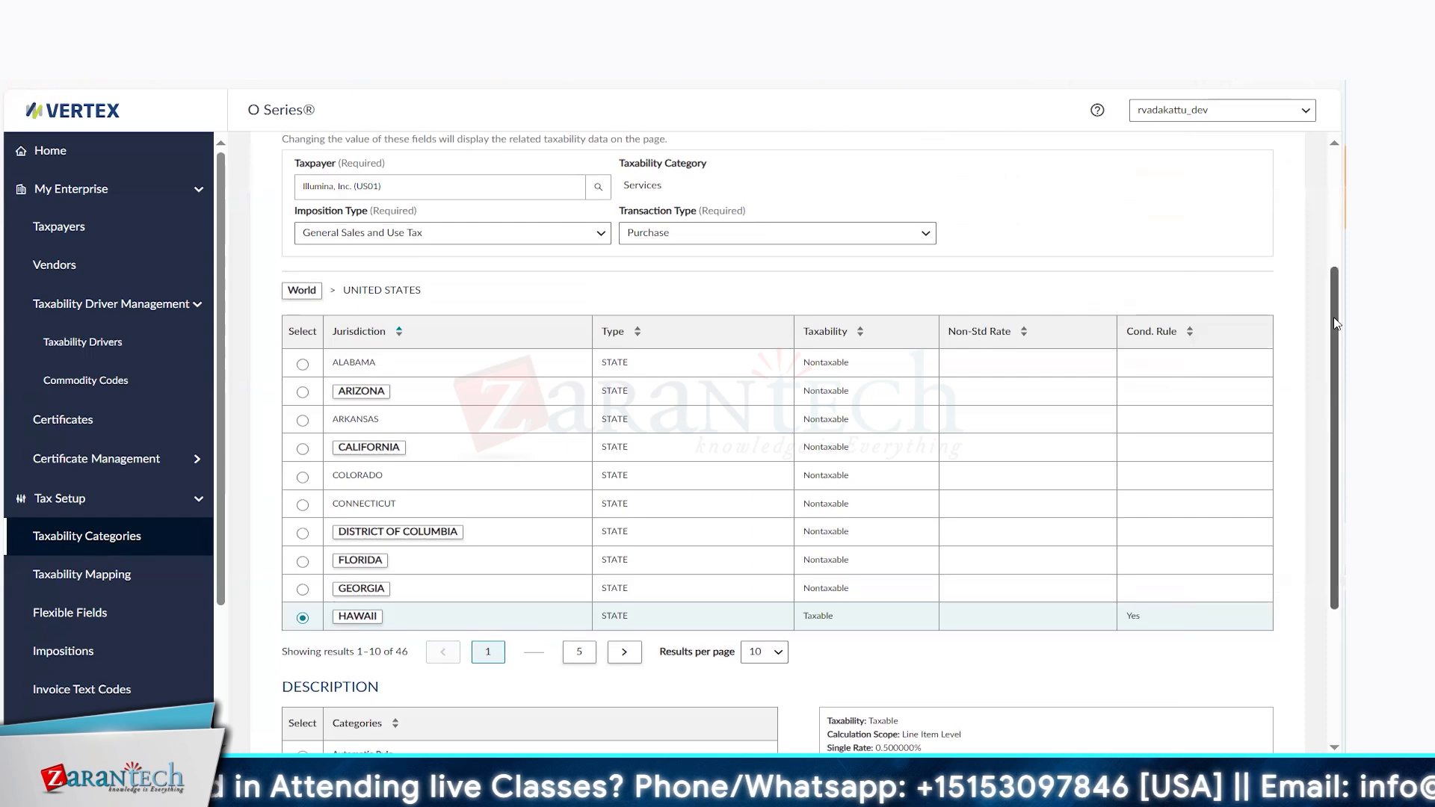
Open the Basis Apportionment tax rules and start adding a new rule
{"action": "scroll", "coordinate": [1340, 317], "scroll_direction": "up", "scroll_amount": 2}
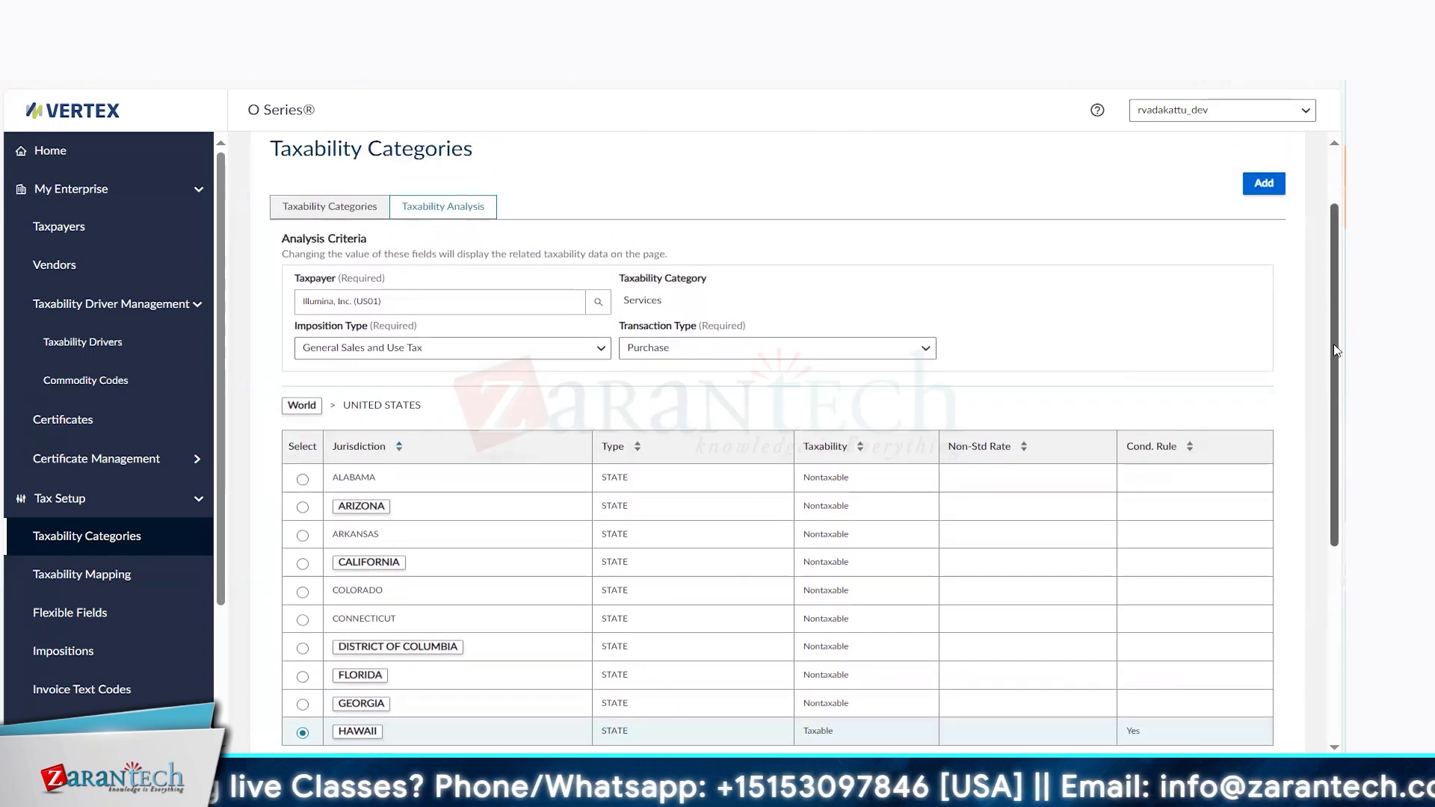
{"action": "left_click_drag", "start_coordinate": [1336, 350], "coordinate": [1336, 538]}
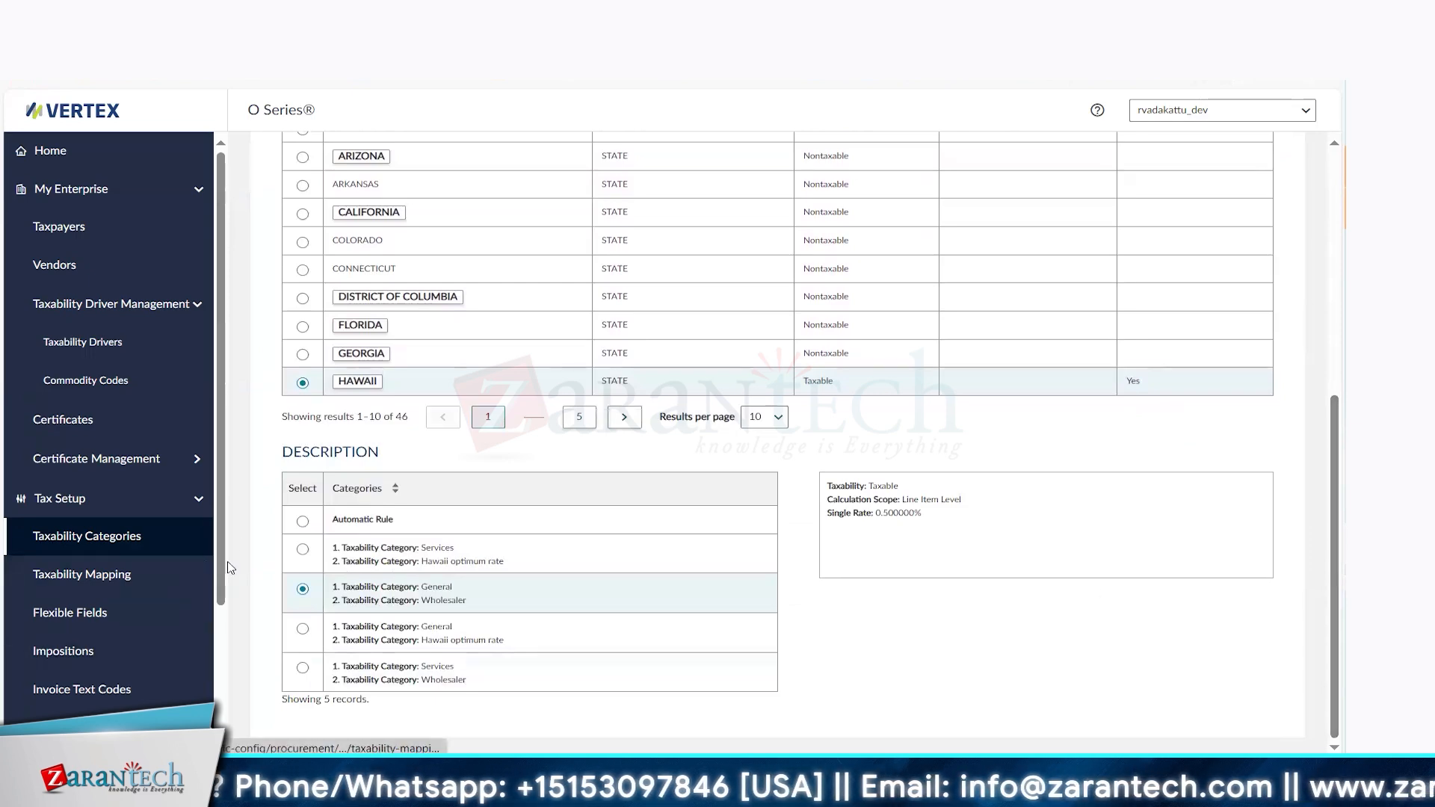
{"action": "scroll", "coordinate": [223, 569], "scroll_direction": "down", "scroll_amount": 3}
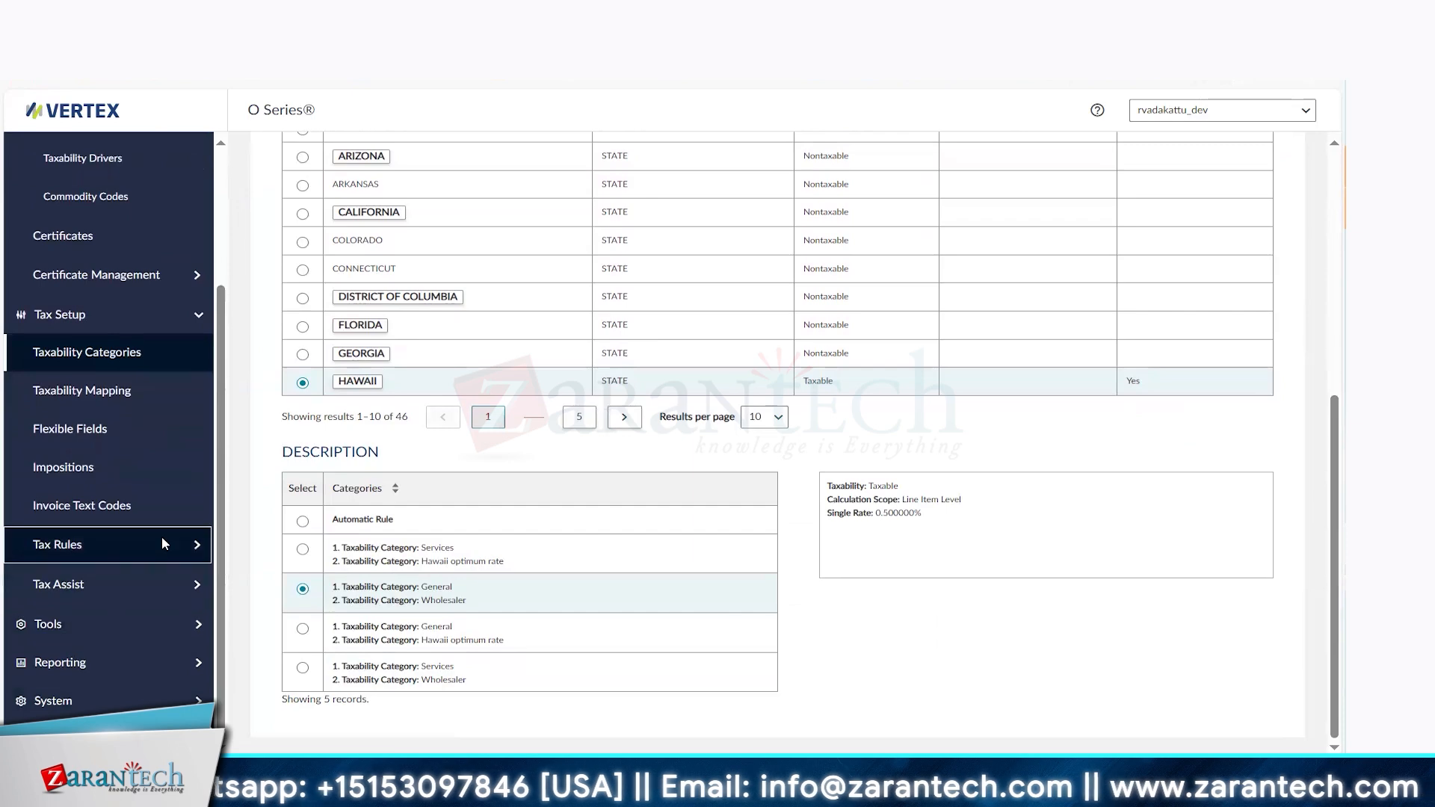
{"action": "left_click", "coordinate": [173, 584]}
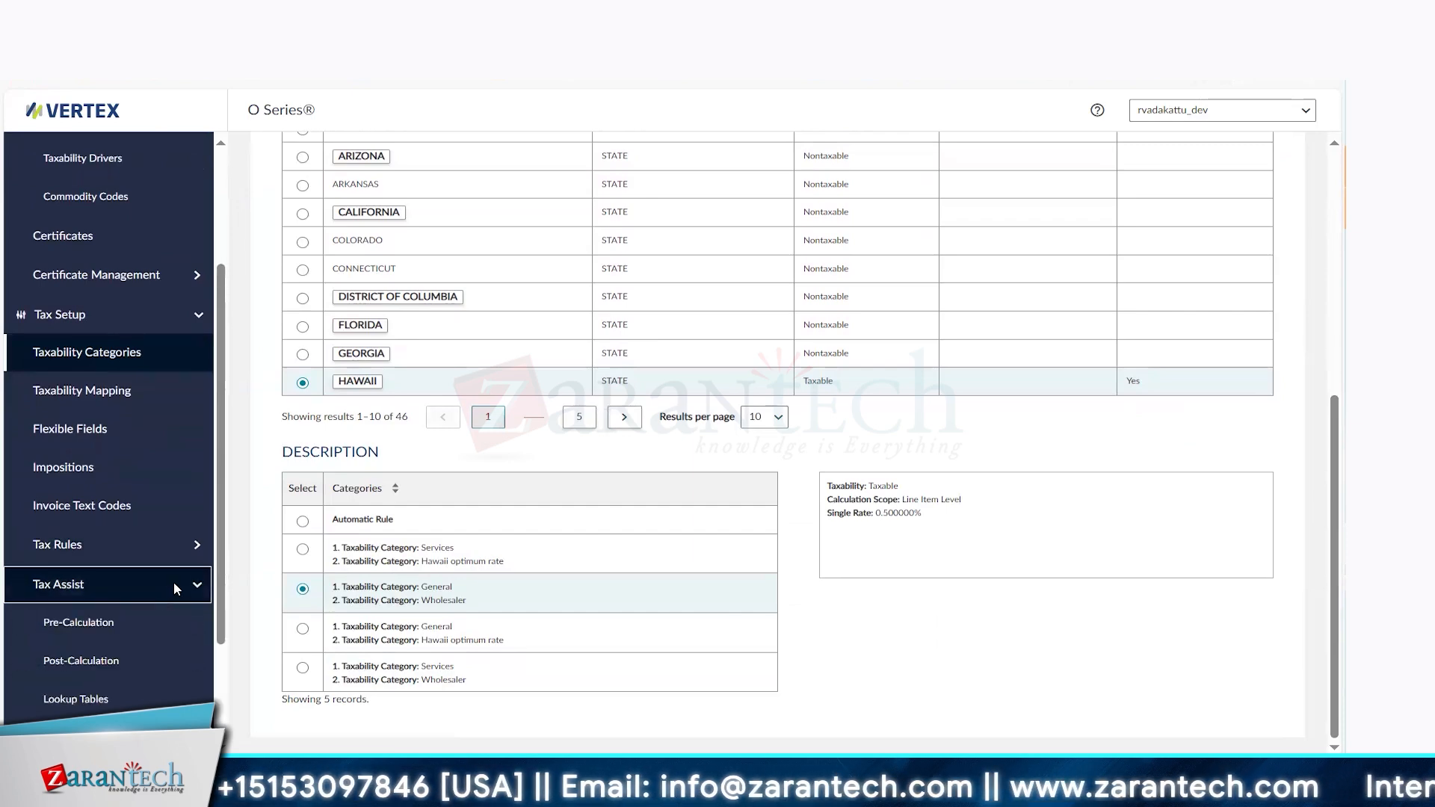
{"action": "left_click", "coordinate": [177, 541]}
{"action": "left_click", "coordinate": [119, 697]}
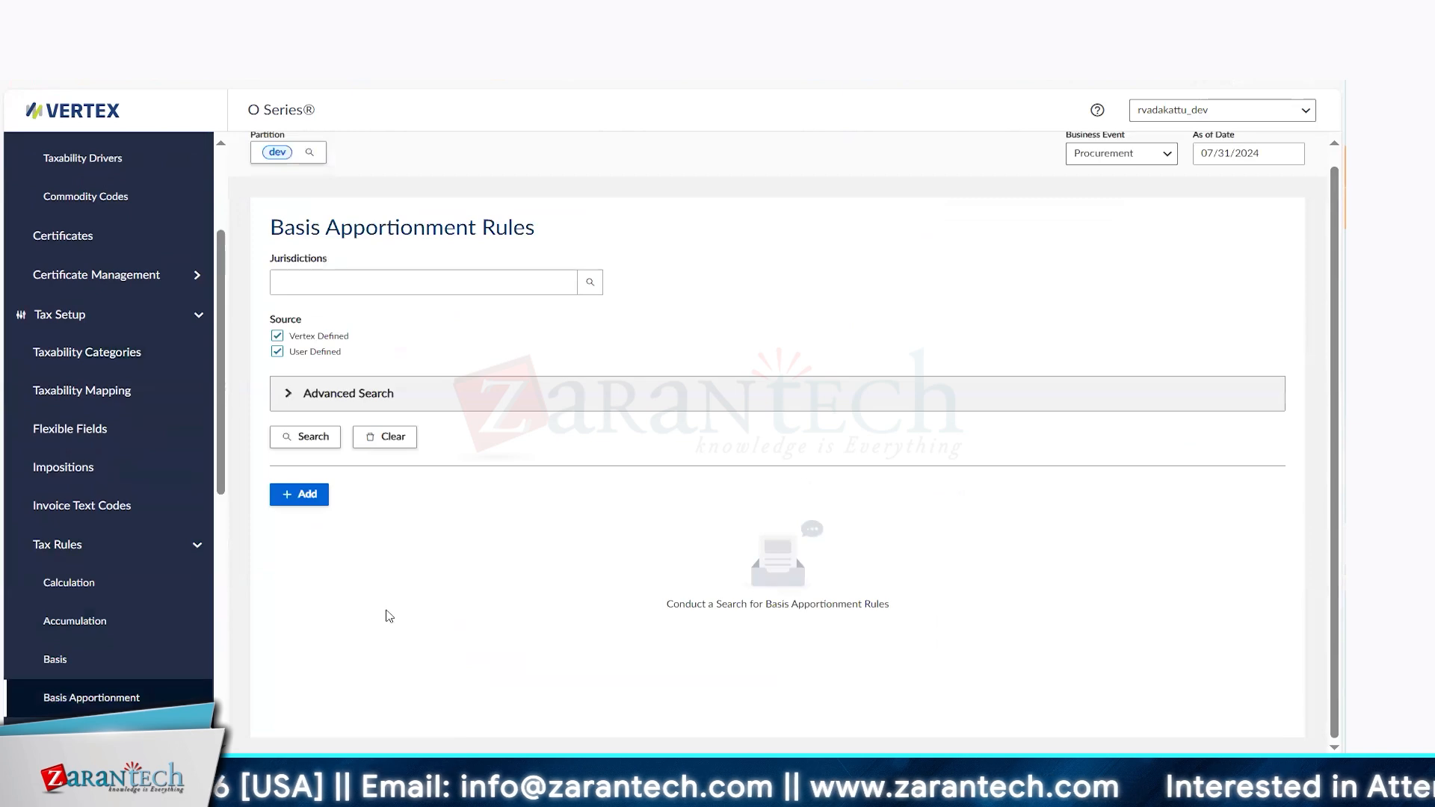
{"action": "left_click", "coordinate": [300, 493]}
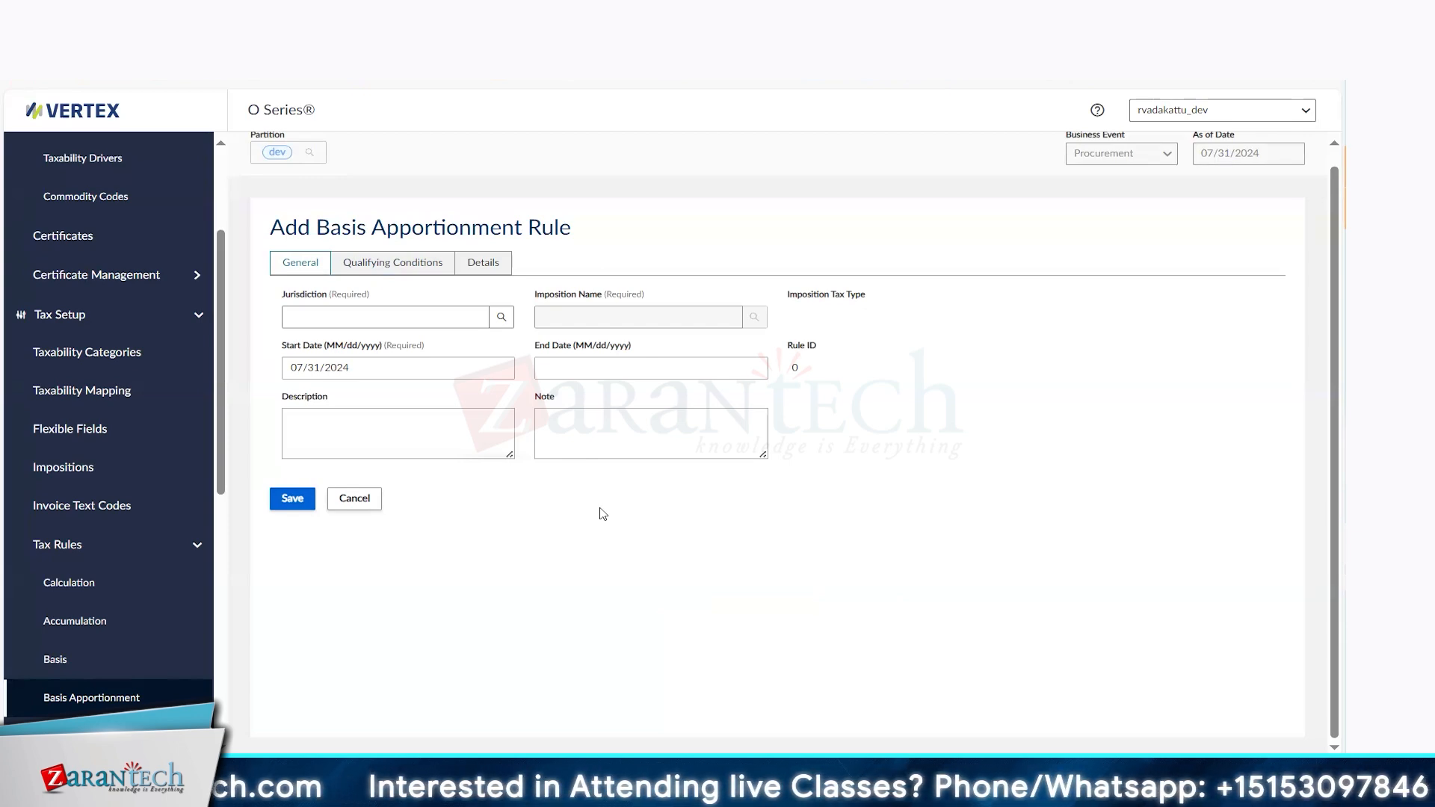
Set the new rule's jurisdiction to Argentina and its imposition to Percepciones, and open its qualifying conditions
{"action": "left_click", "coordinate": [483, 267]}
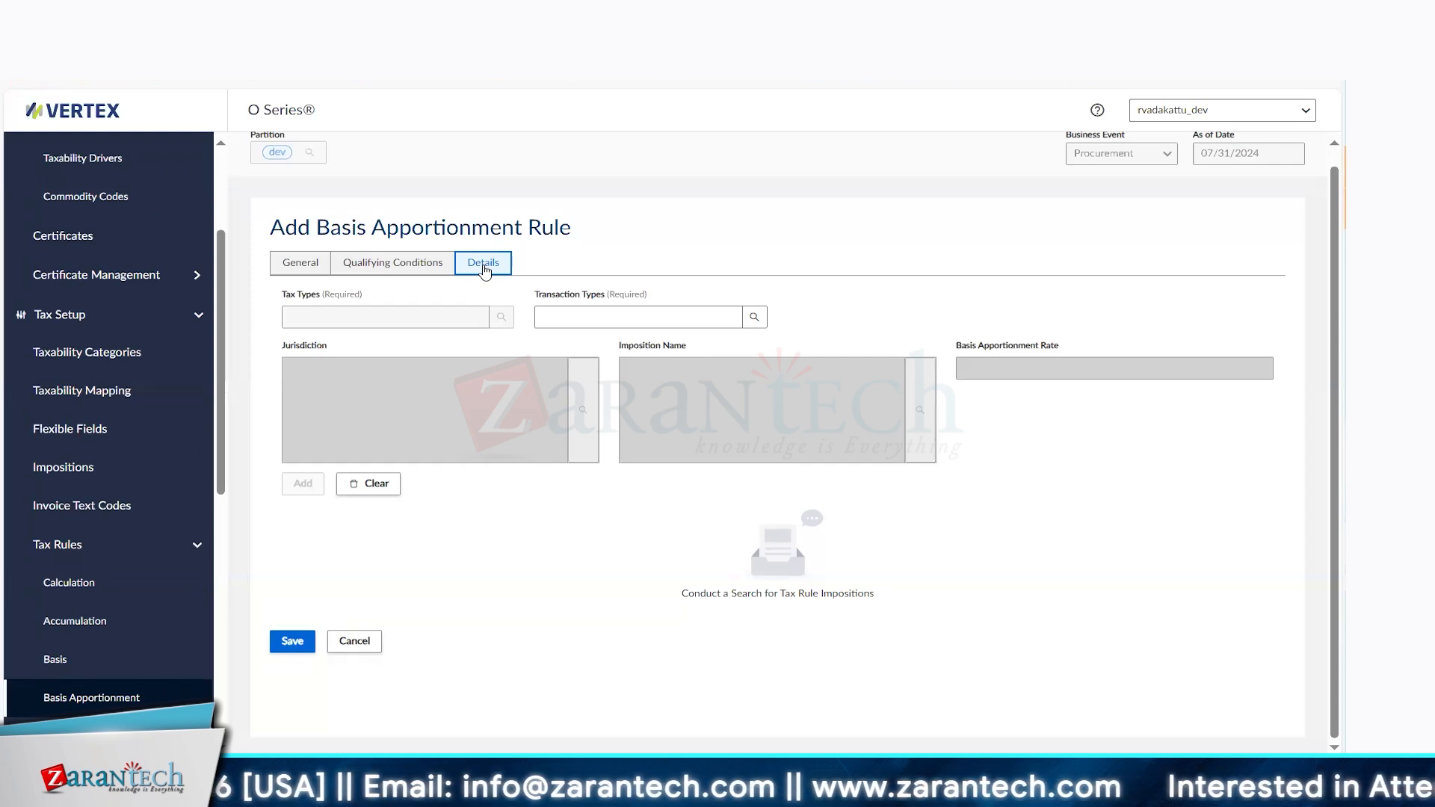
{"action": "left_click", "coordinate": [310, 267]}
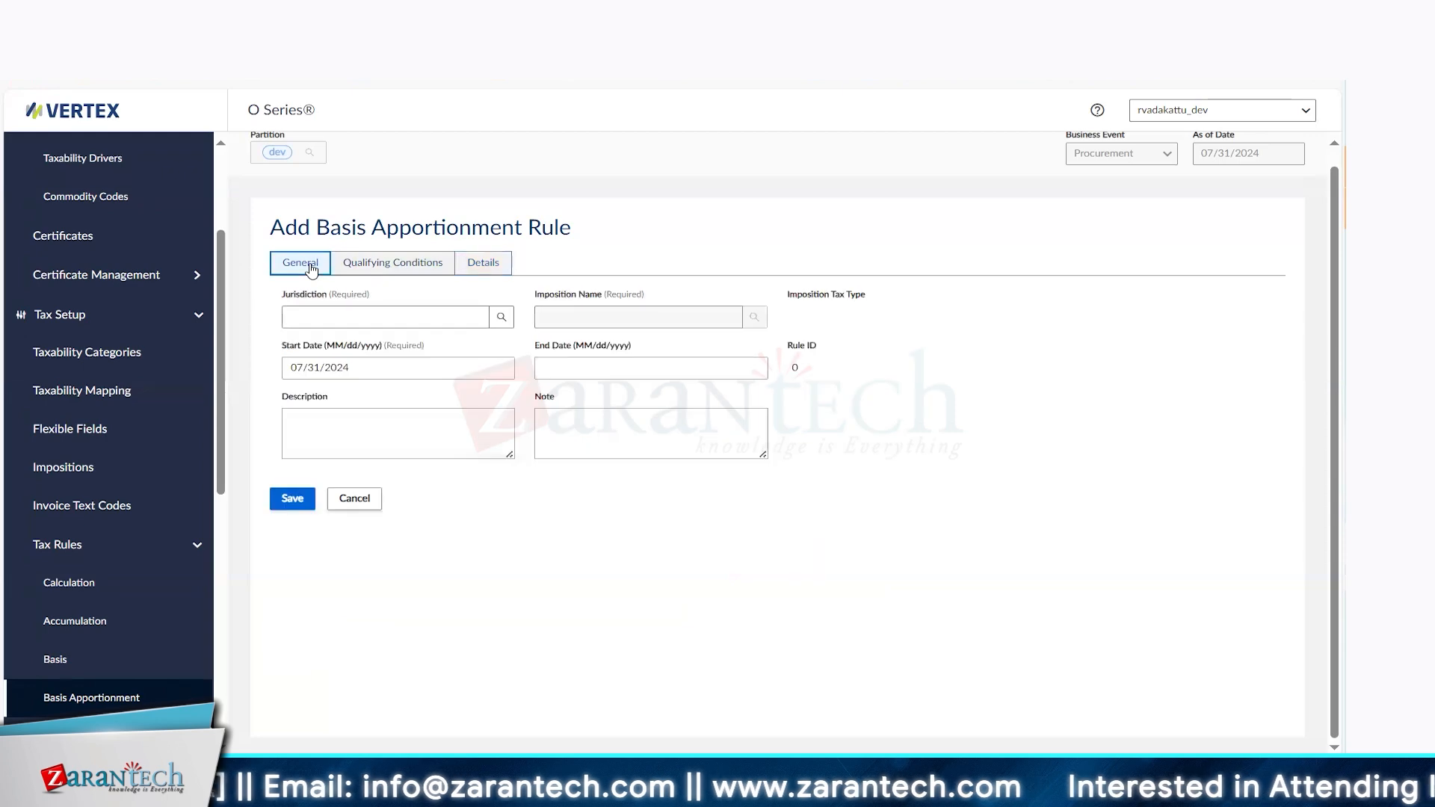
{"action": "left_click", "coordinate": [502, 316]}
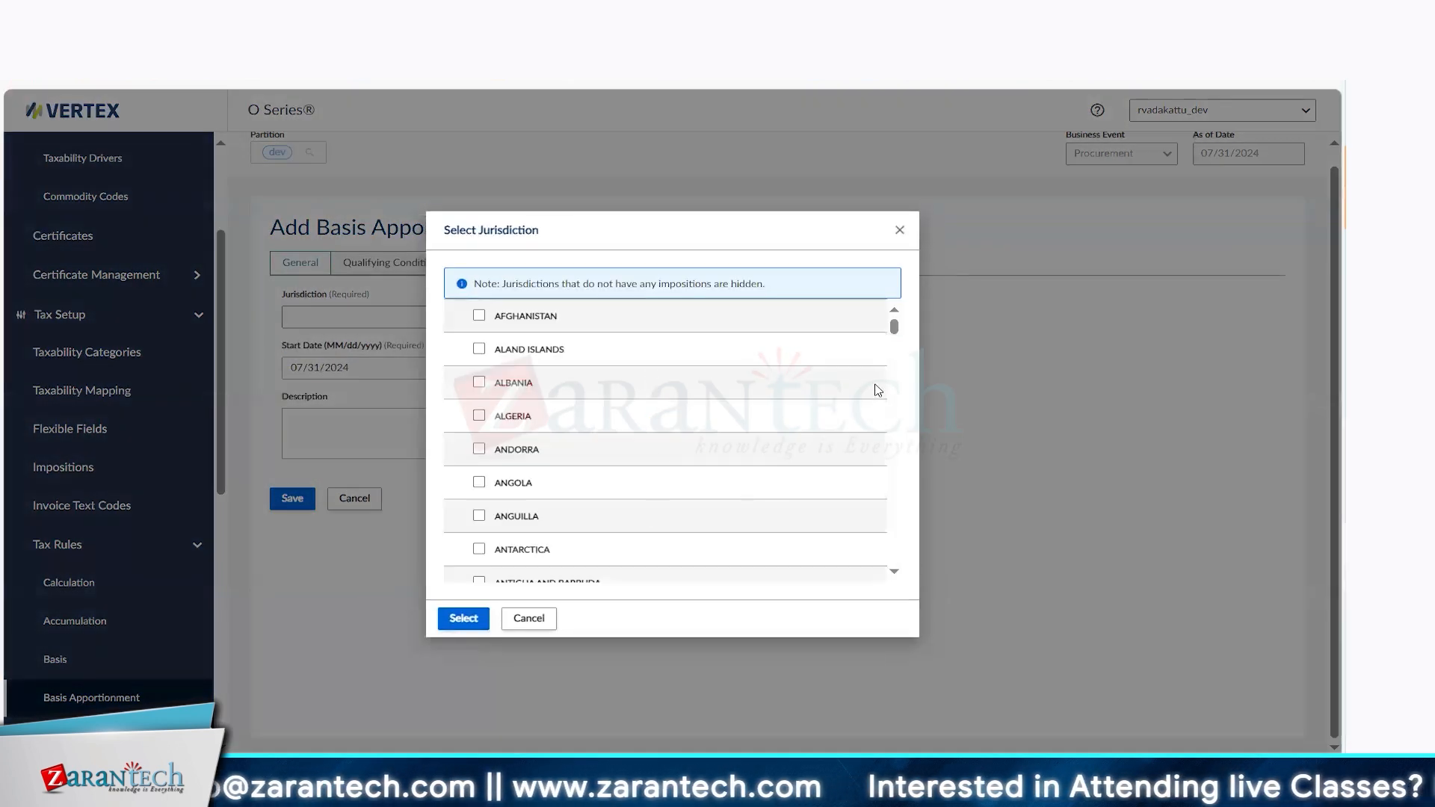
{"action": "left_click", "coordinate": [893, 573]}
{"action": "left_click", "coordinate": [894, 573]}
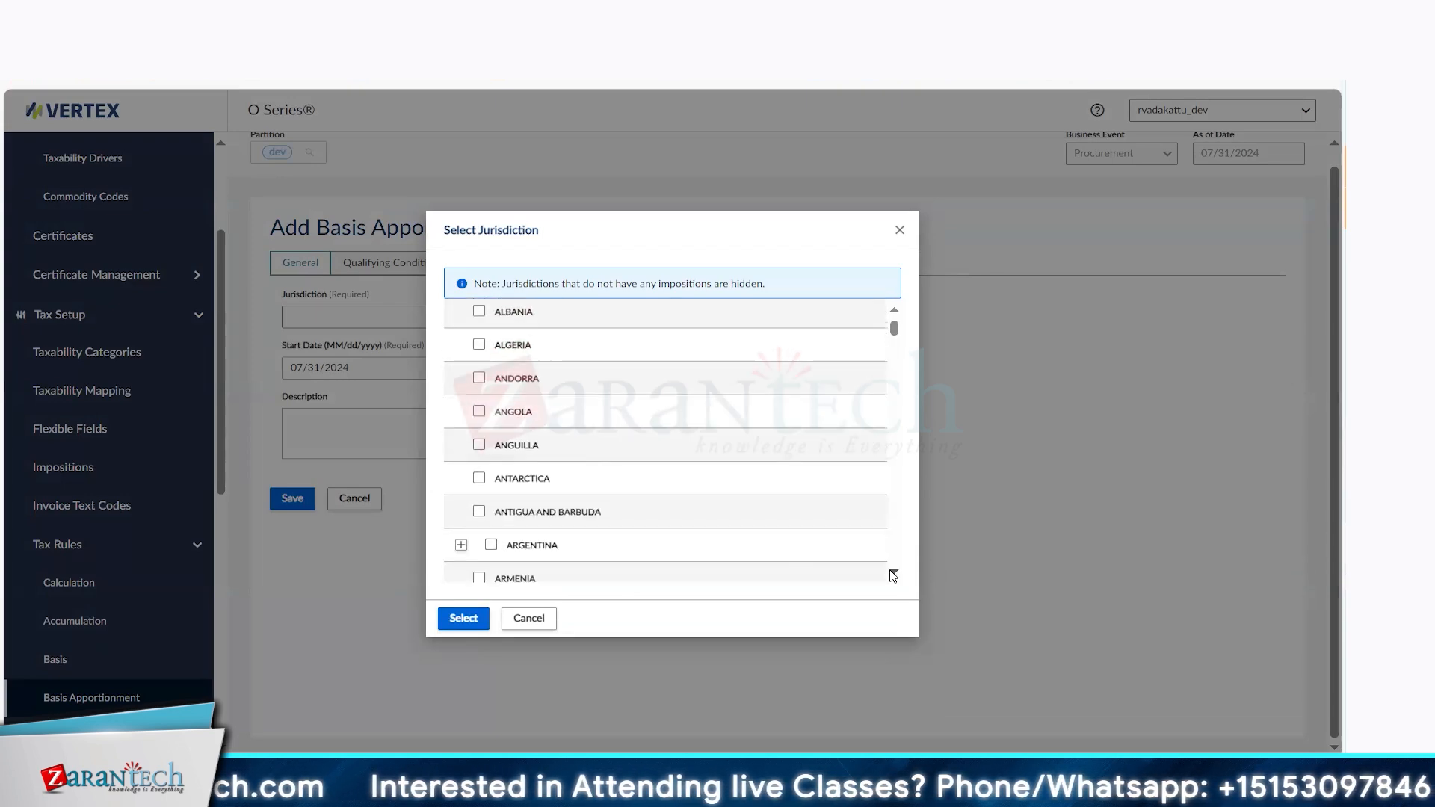
{"action": "left_click", "coordinate": [490, 544]}
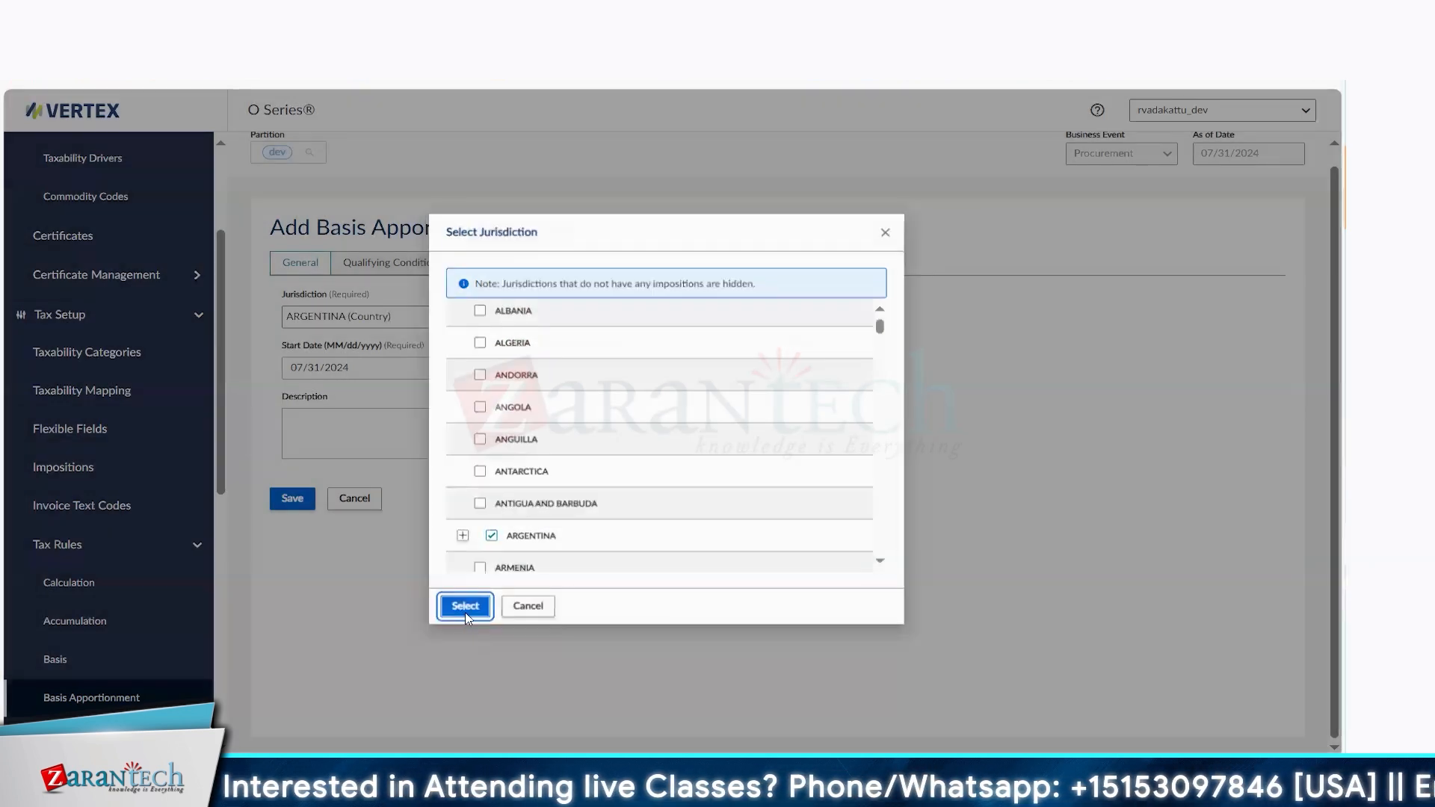
{"action": "left_click", "coordinate": [463, 620]}
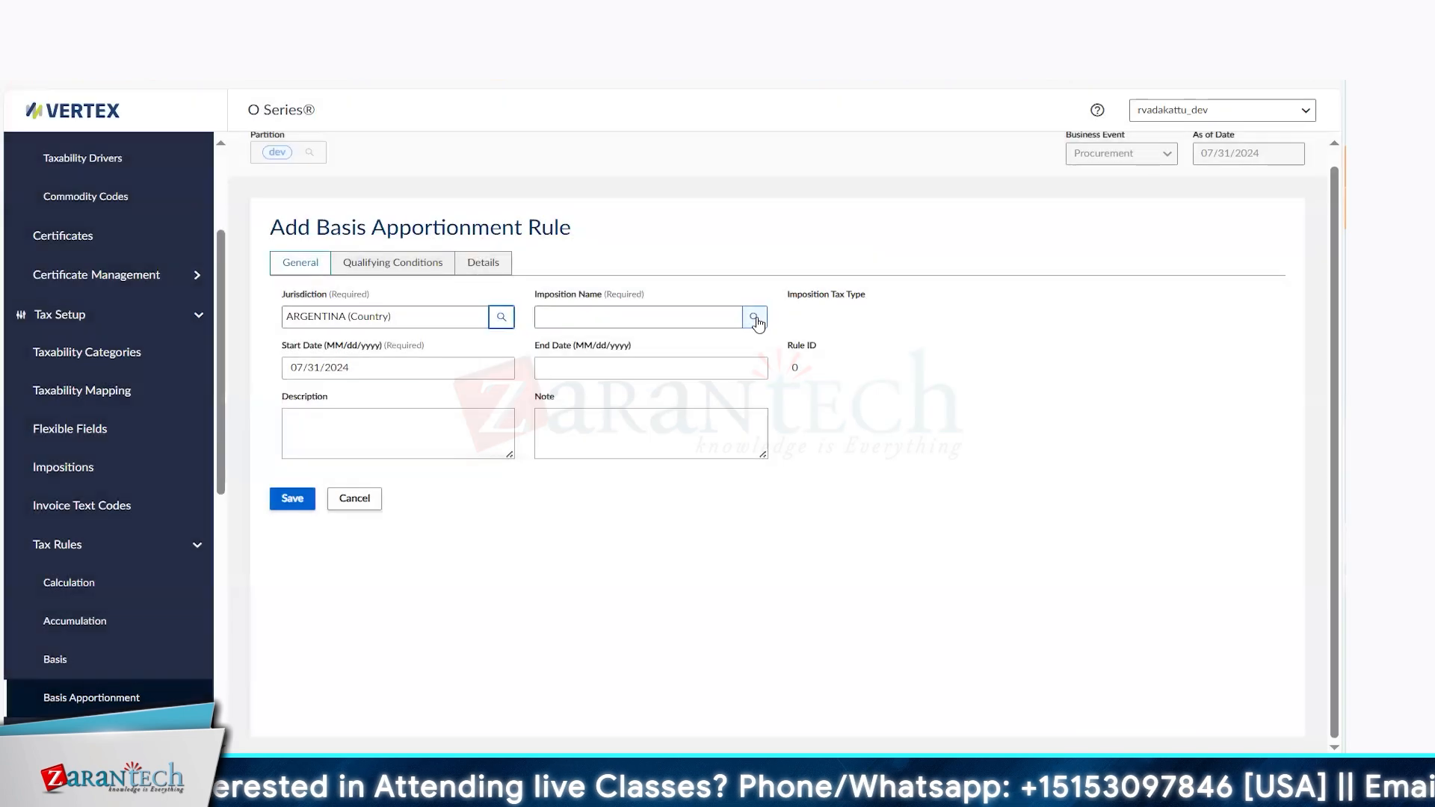
{"action": "left_click", "coordinate": [754, 318]}
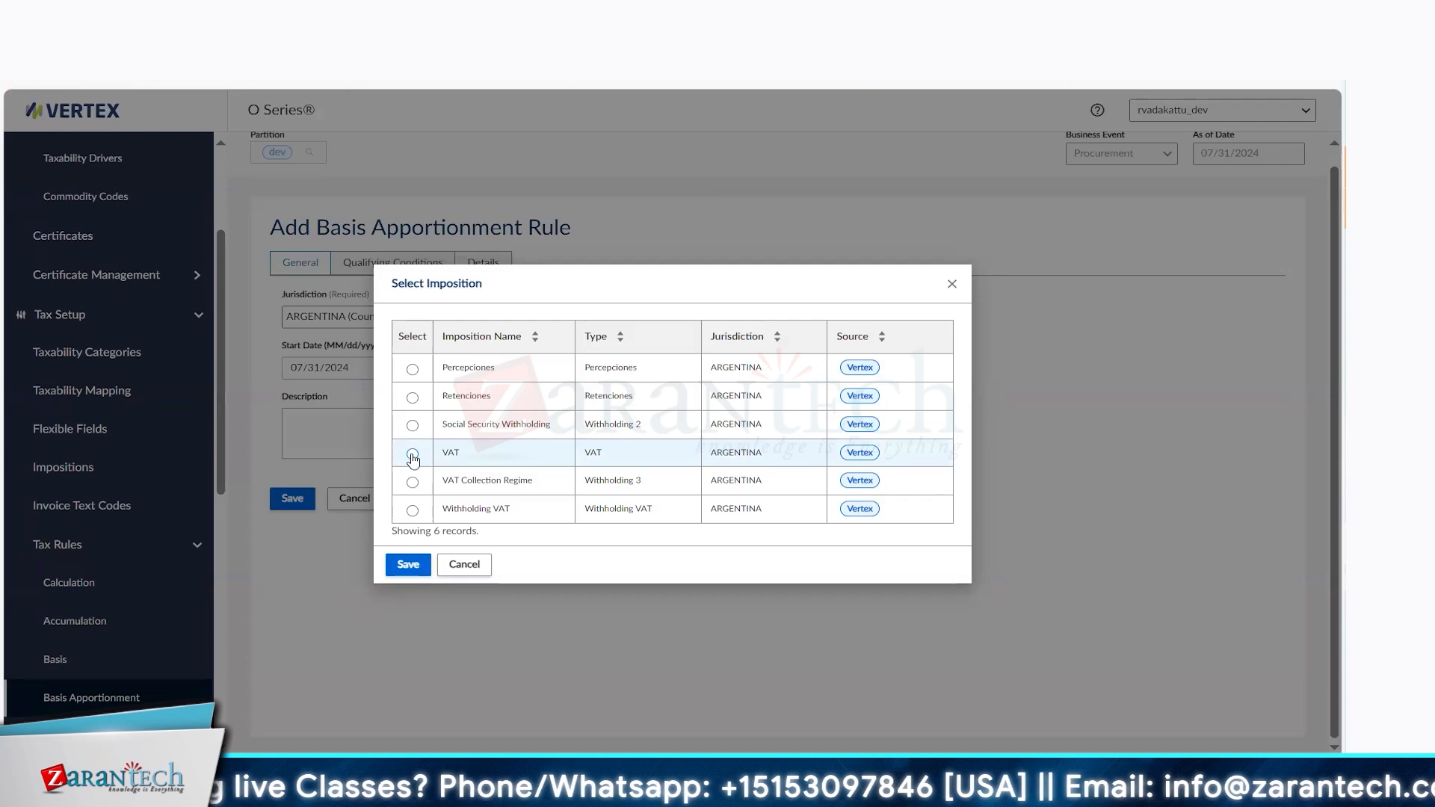
{"action": "left_click", "coordinate": [411, 370]}
{"action": "left_click", "coordinate": [417, 566]}
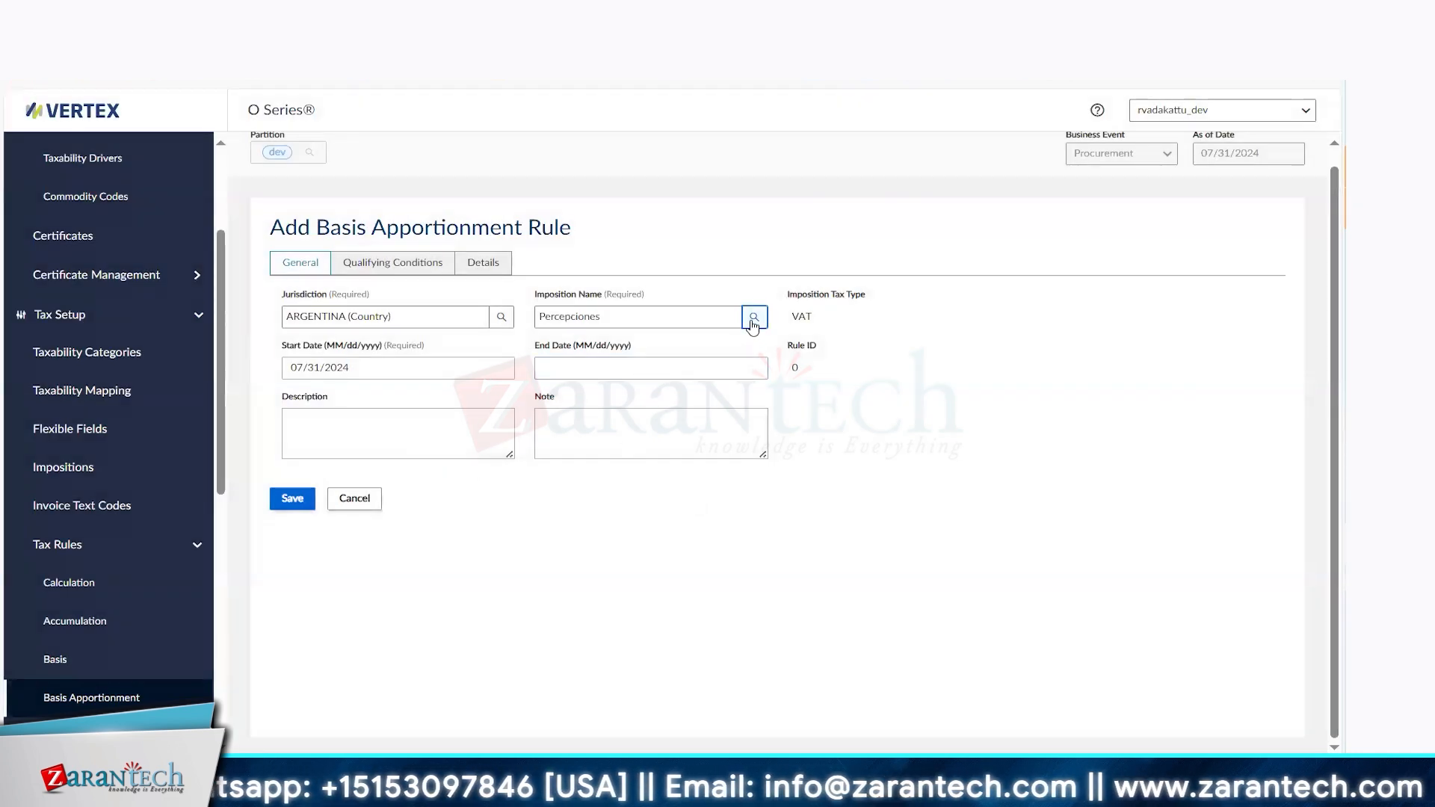
{"action": "left_click", "coordinate": [416, 269]}
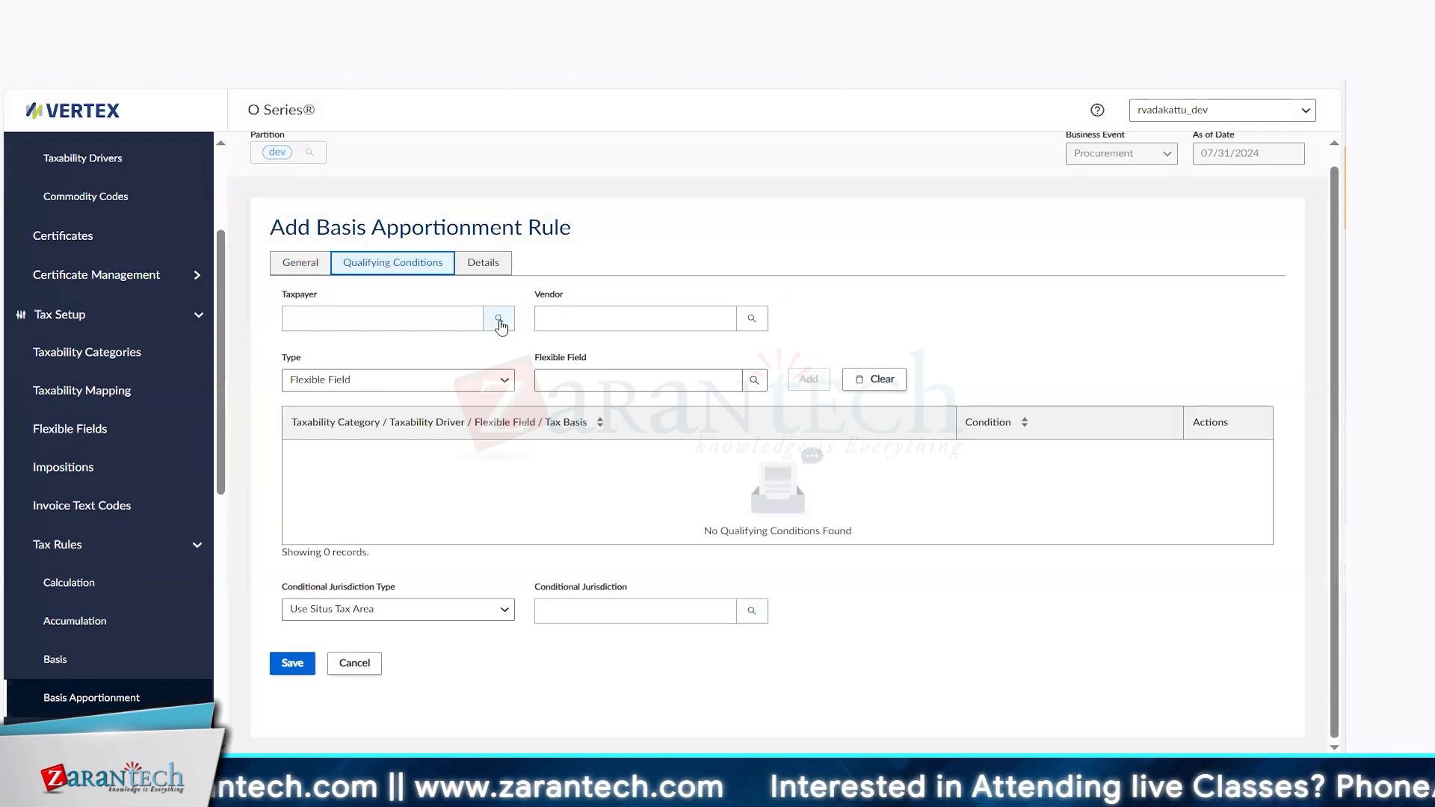
Switch to the SAP Indirect PO window and load table T100 in the General Table Display with /nzse16
{"action": "left_click", "coordinate": [1375, 657]}
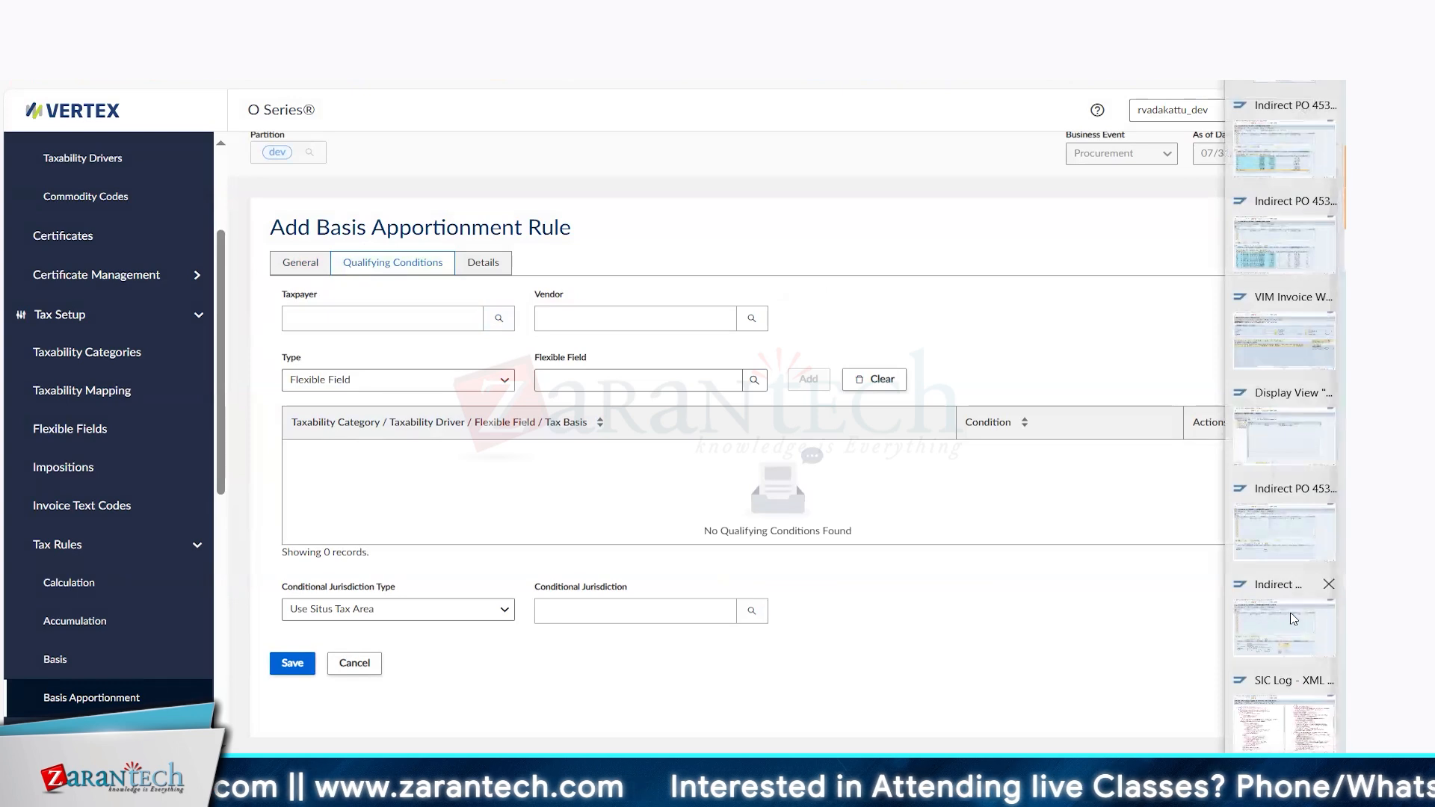
{"action": "left_click", "coordinate": [1294, 619]}
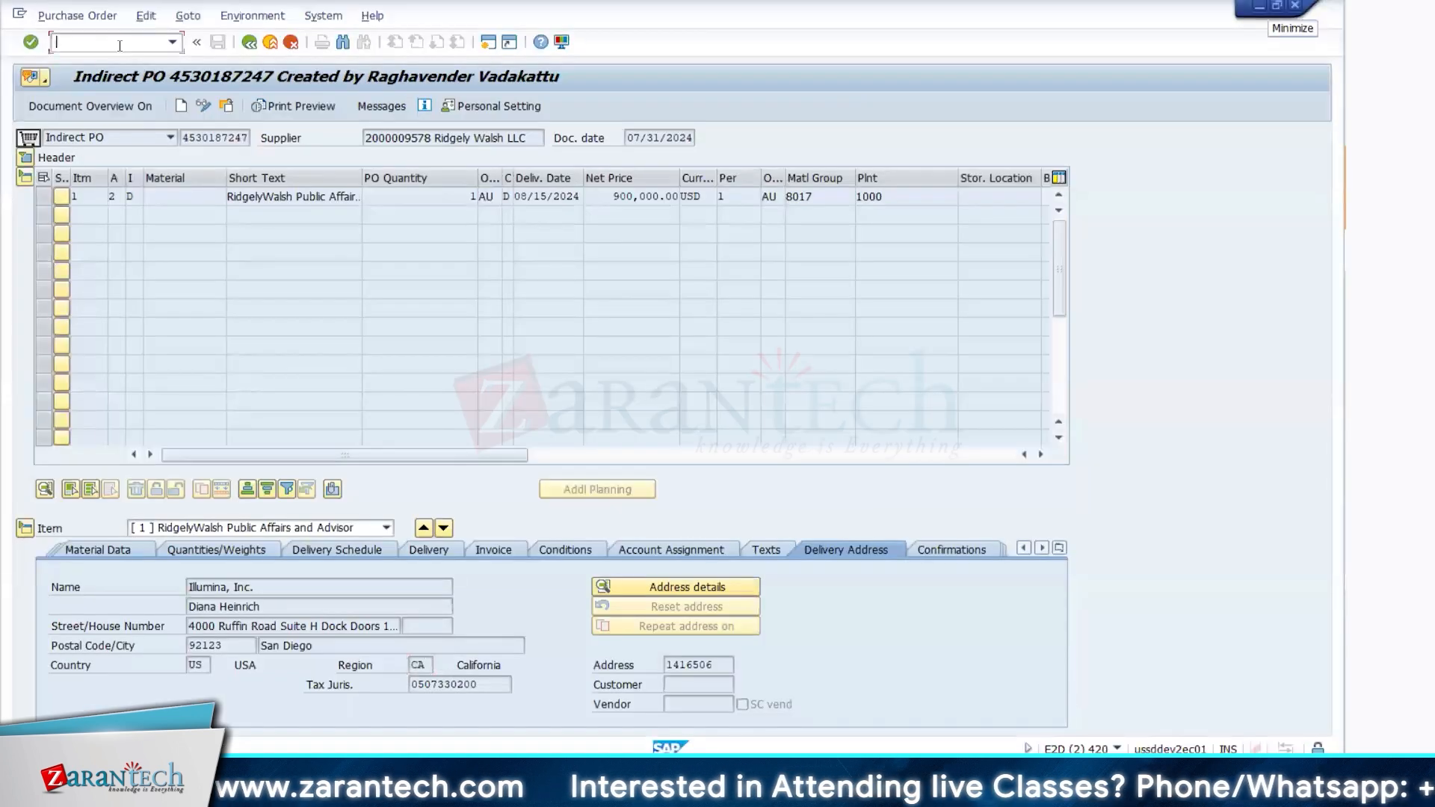
{"action": "type", "text": "/nzse16"}
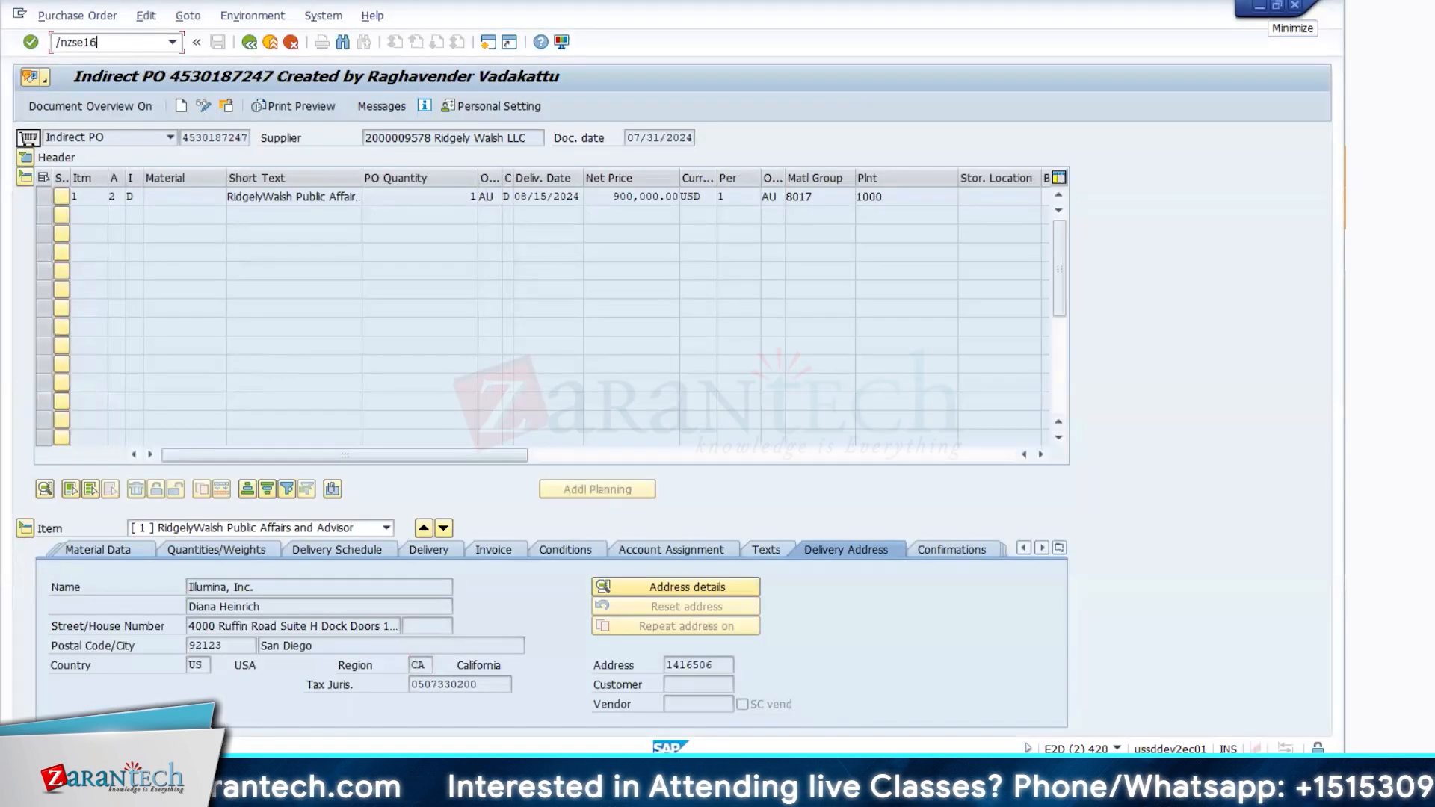
{"action": "key", "text": "Return"}
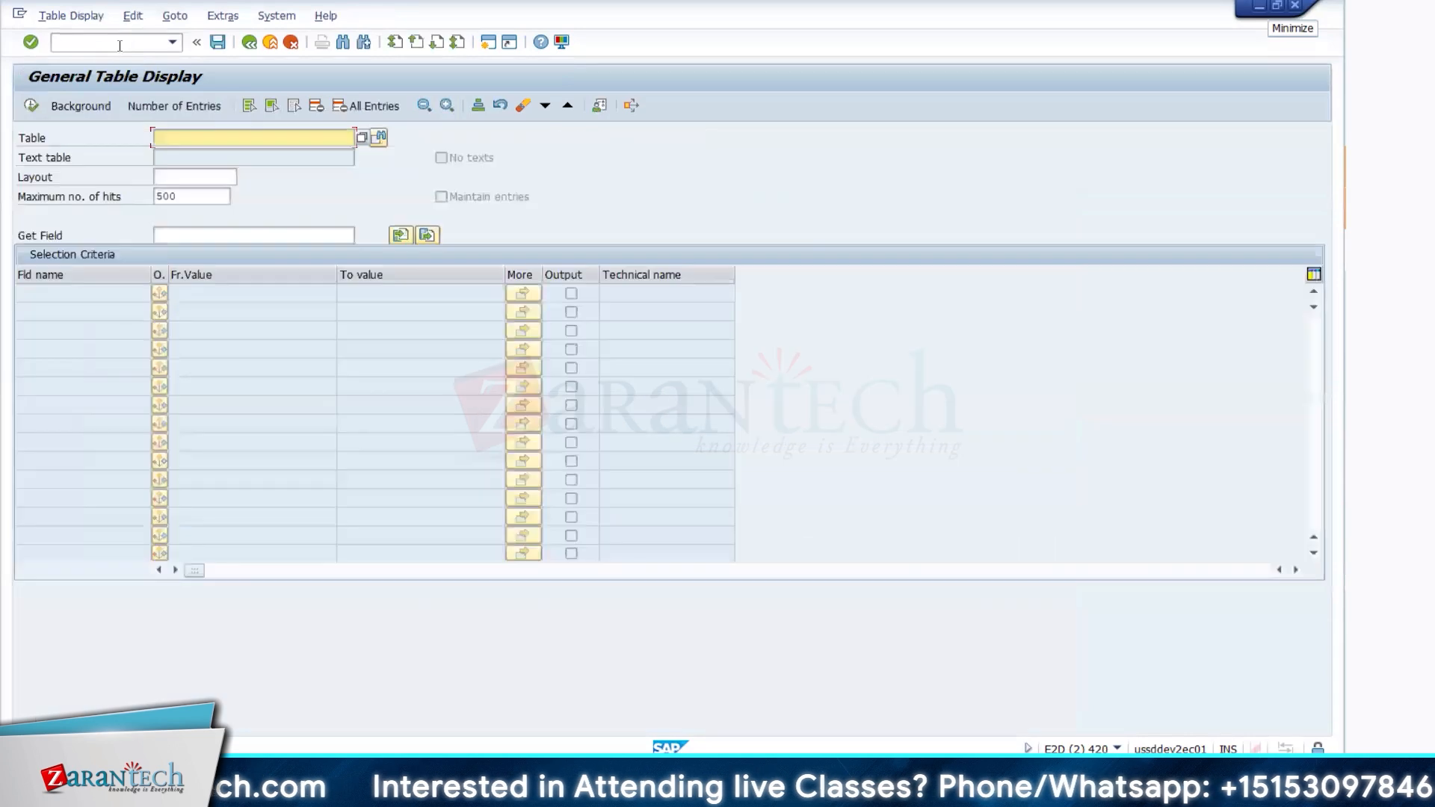
{"action": "type", "text": "t100"}
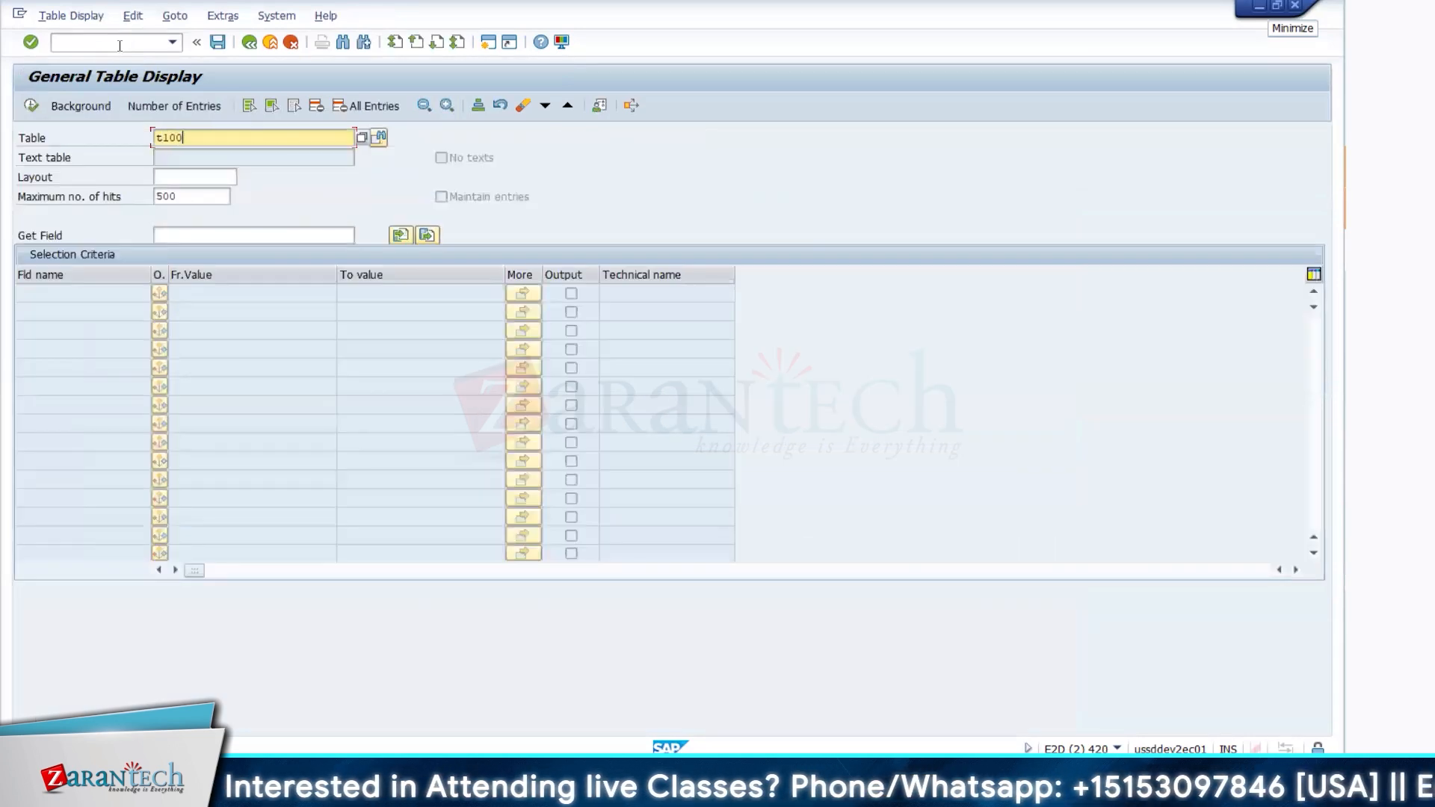
{"action": "key", "text": "Return"}
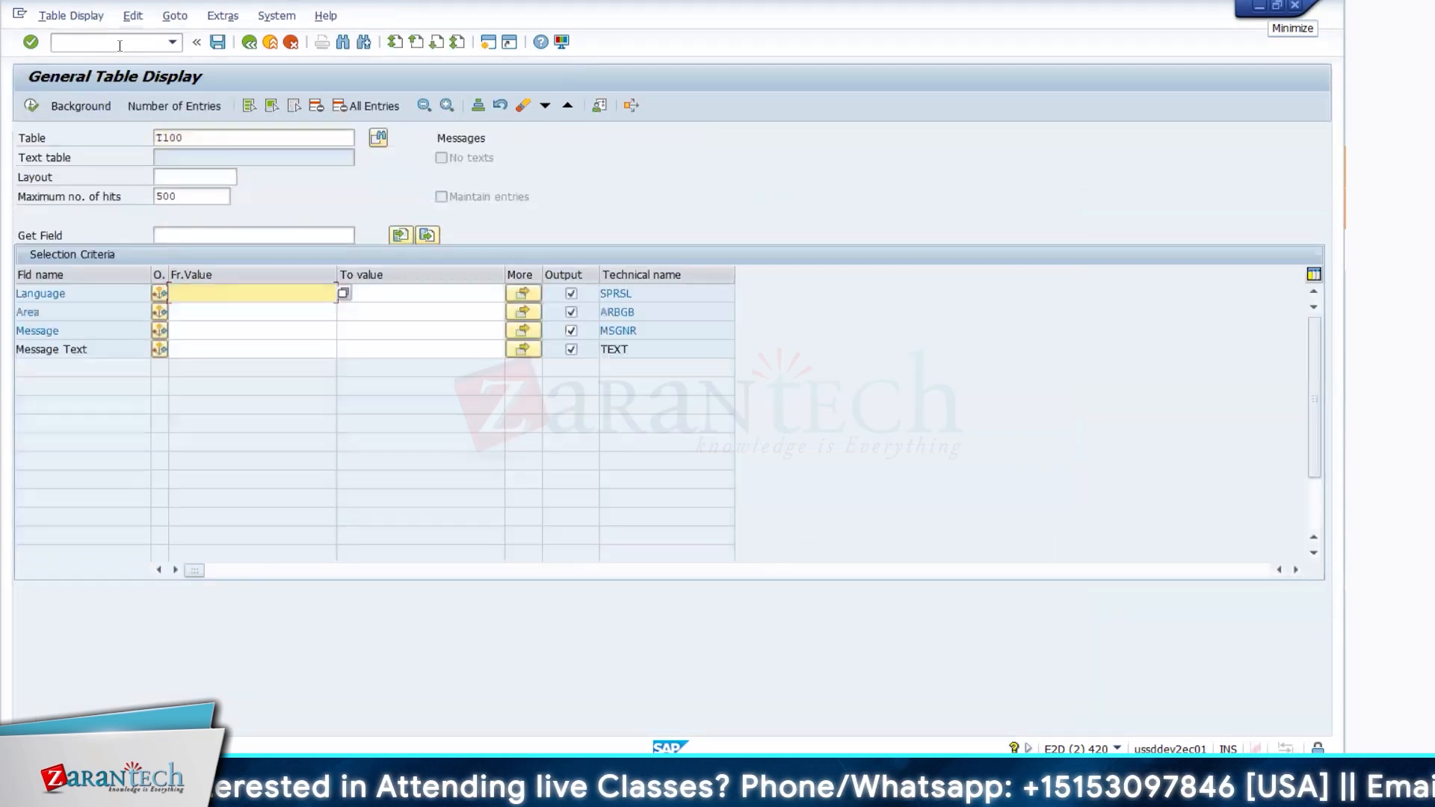
Replace the displayed table with the company codes table T001
{"action": "left_click", "coordinate": [204, 135]}
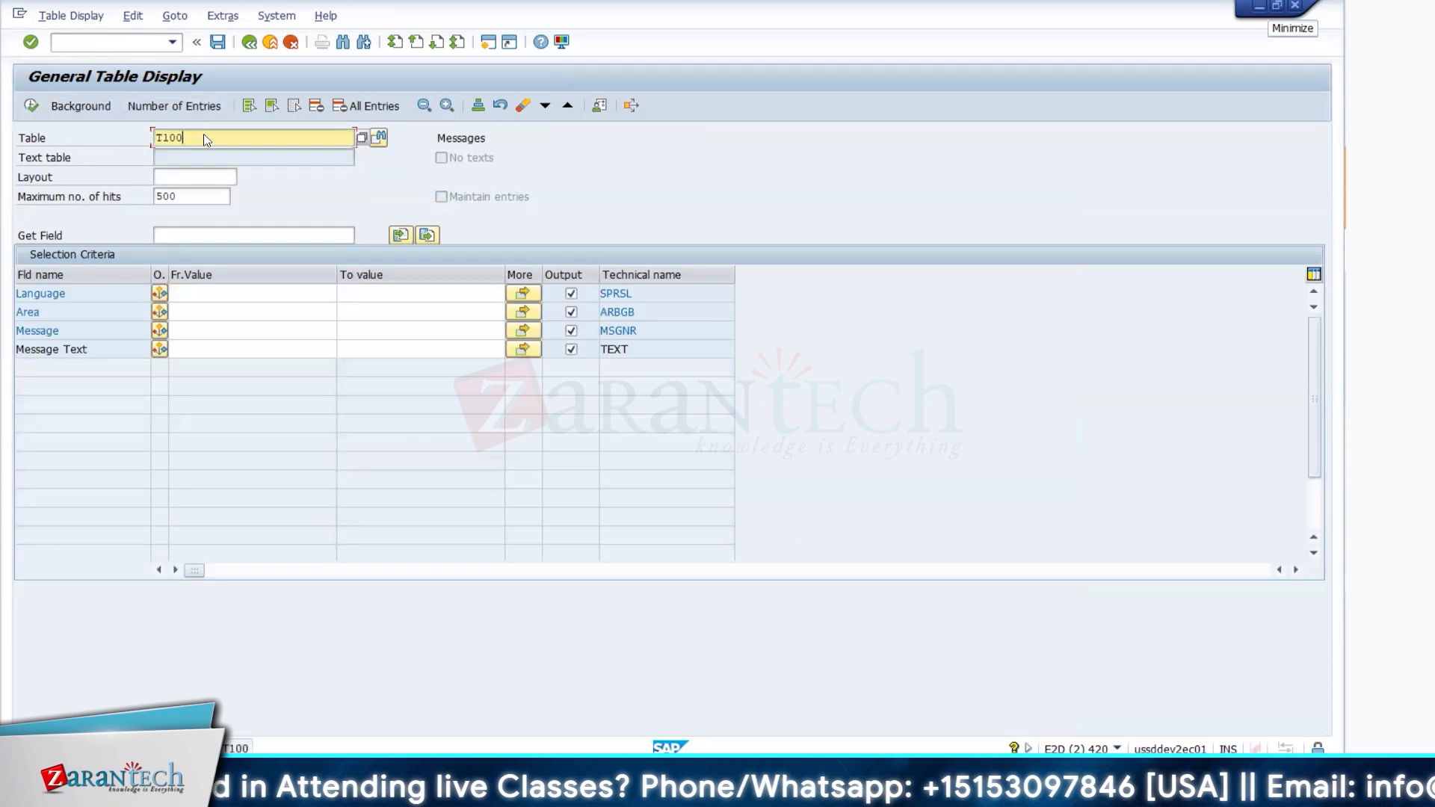
{"action": "key", "text": "BackSpace"}
{"action": "key", "text": "BackSpace"}
{"action": "key", "text": "BackSpace"}
{"action": "key", "text": "BackSpace"}
{"action": "type", "text": "T001"}
{"action": "key", "text": "Return"}
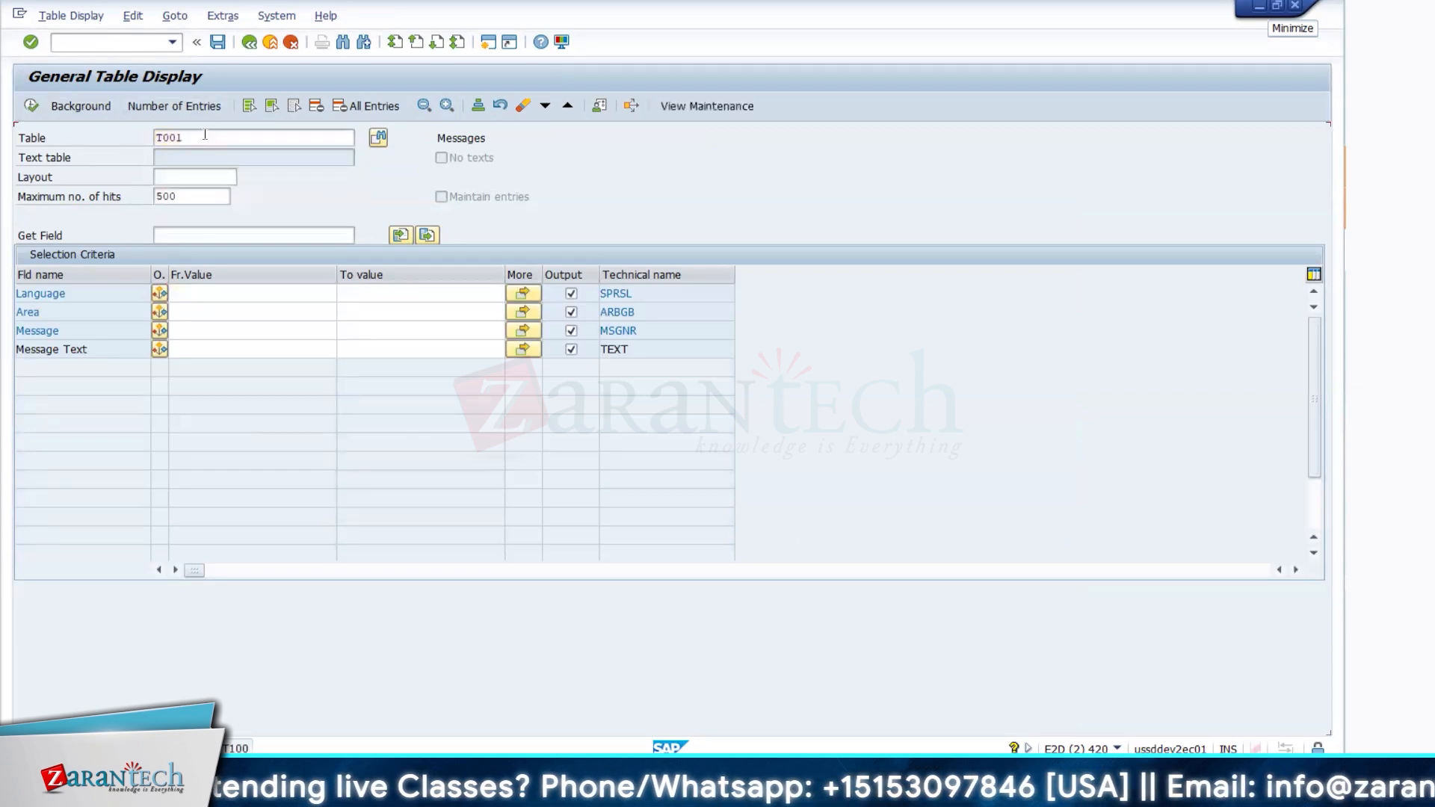
Look through the possible company code values and their search restrictions, and close the list without choosing one
{"action": "left_click", "coordinate": [345, 313]}
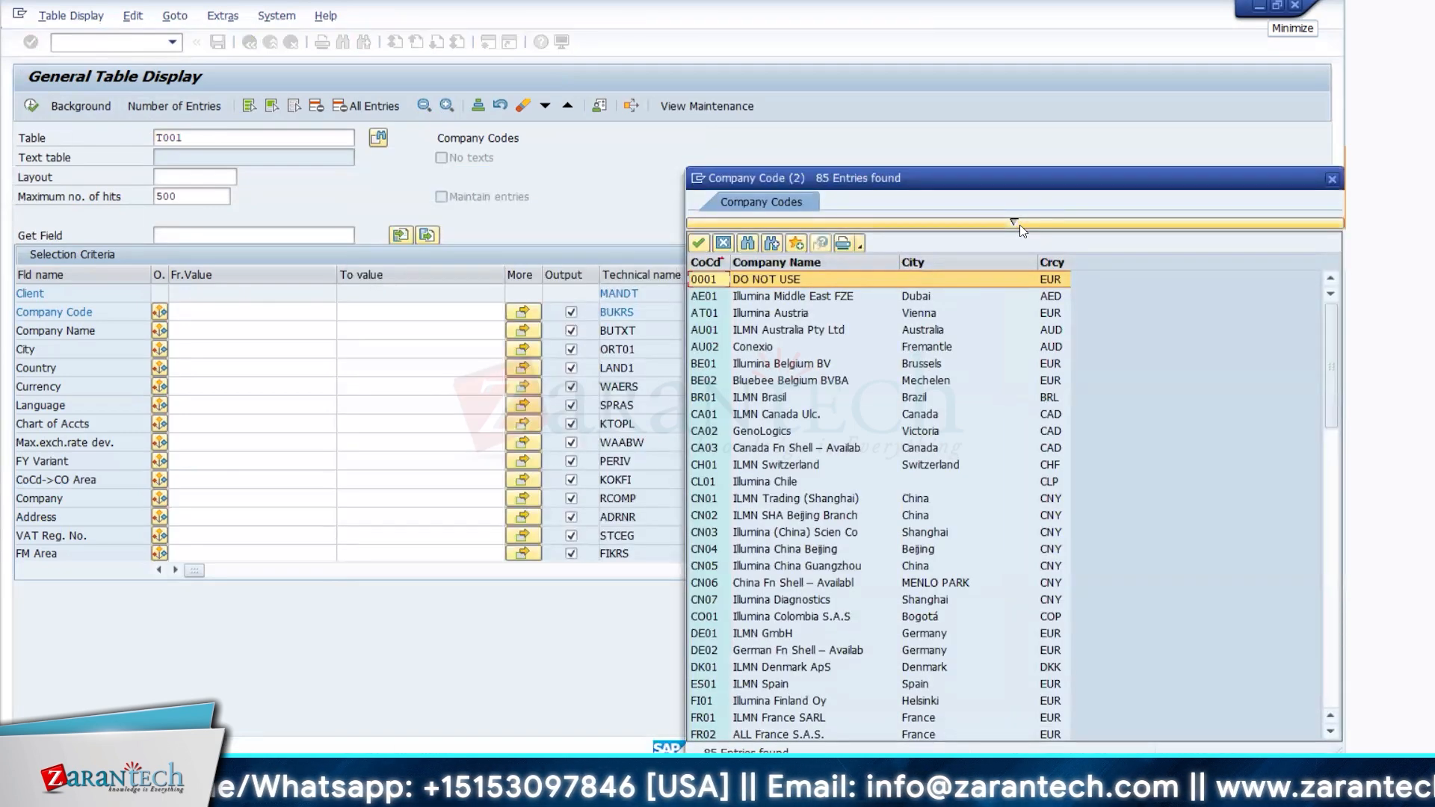
{"action": "left_click", "coordinate": [1020, 225]}
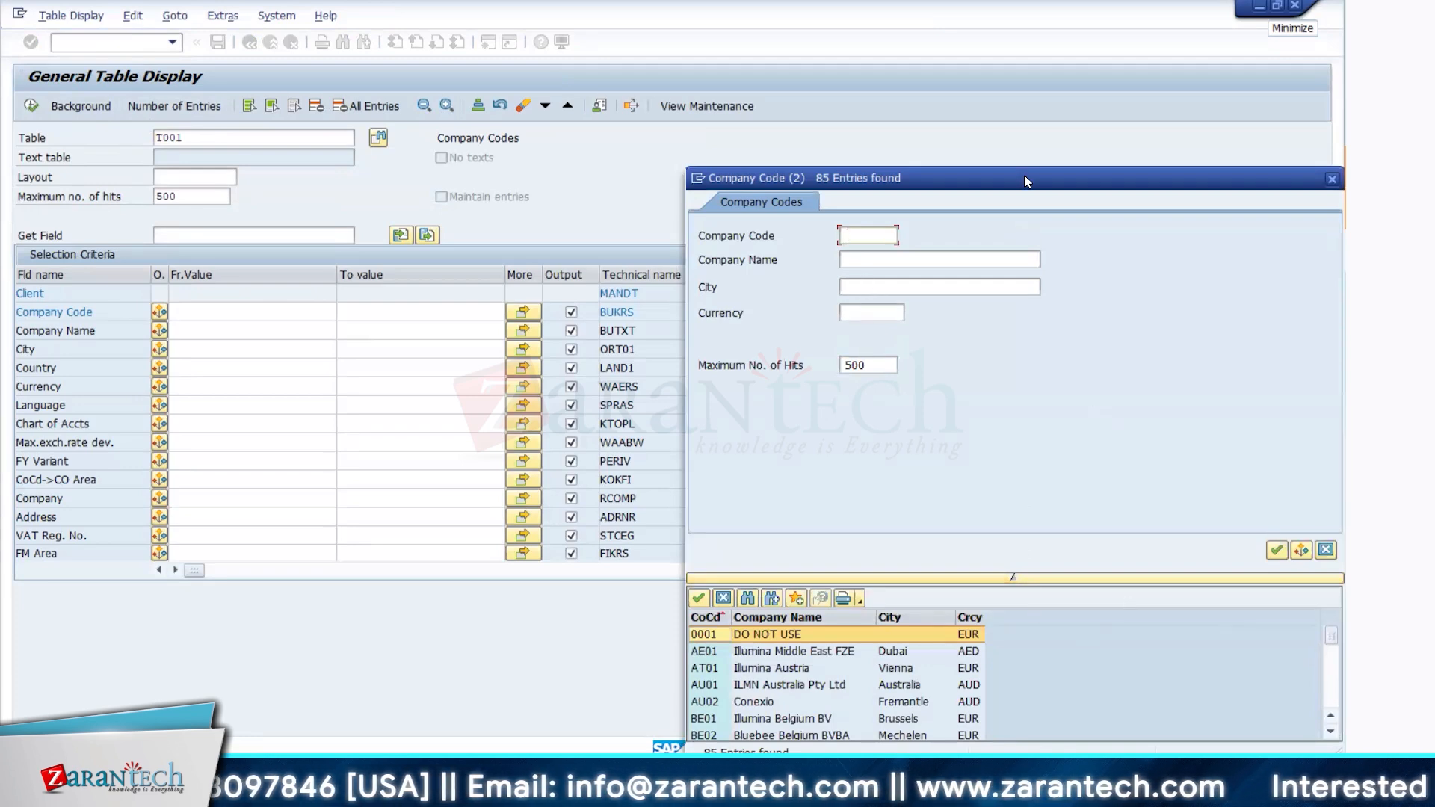
{"action": "left_click_drag", "start_coordinate": [1024, 175], "coordinate": [989, 43]}
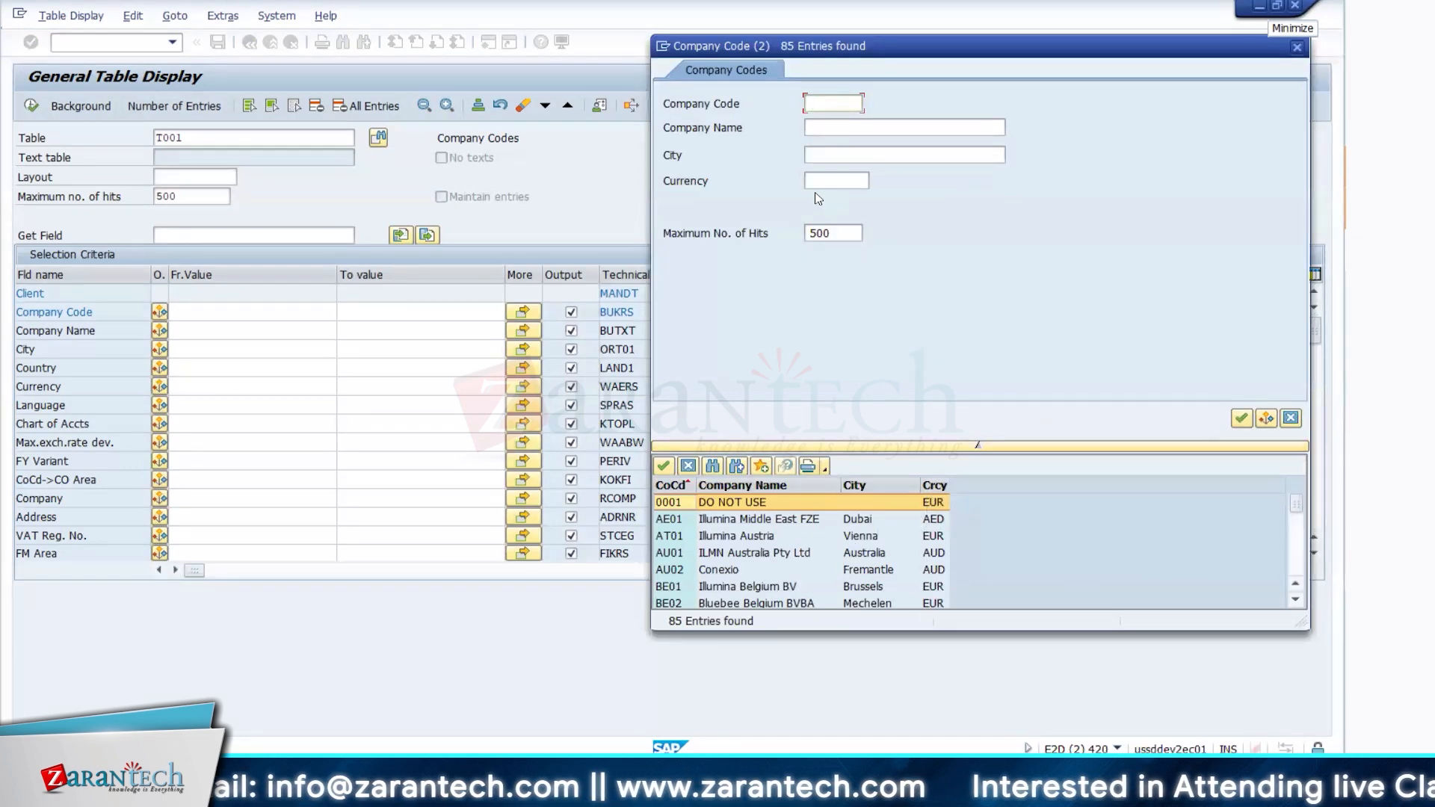
{"action": "left_click", "coordinate": [834, 184]}
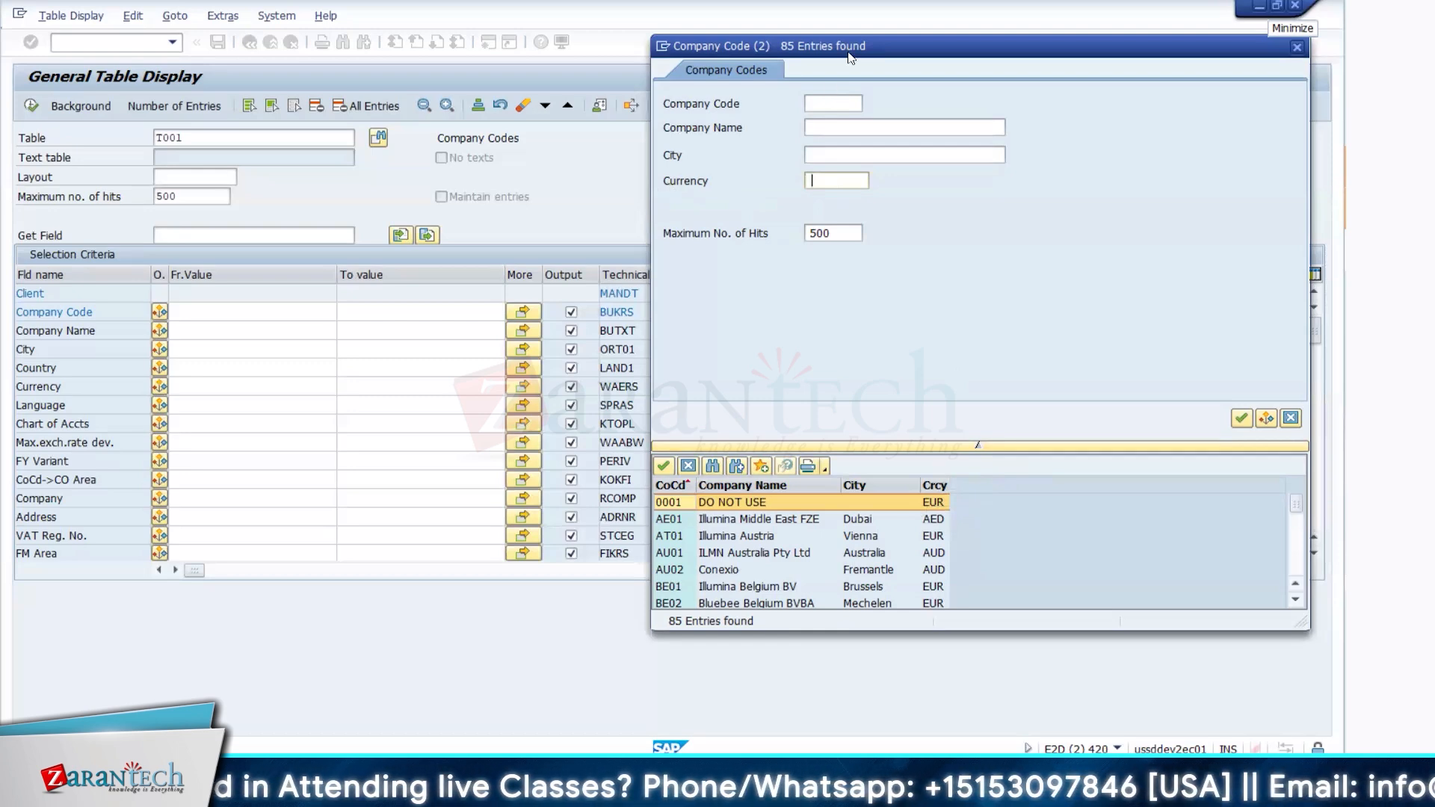
{"action": "left_click_drag", "start_coordinate": [848, 54], "coordinate": [831, 121]}
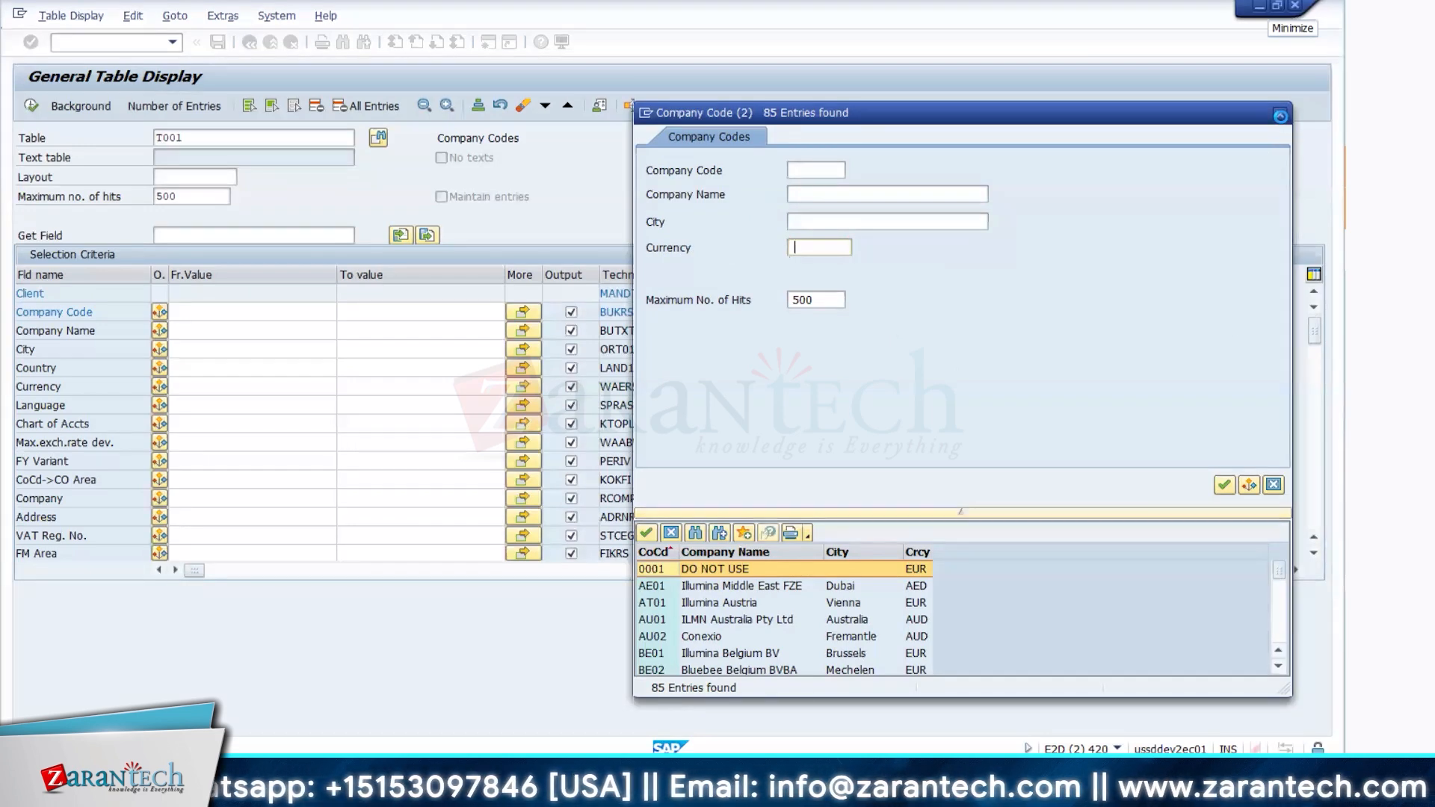
{"action": "left_click", "coordinate": [1280, 116]}
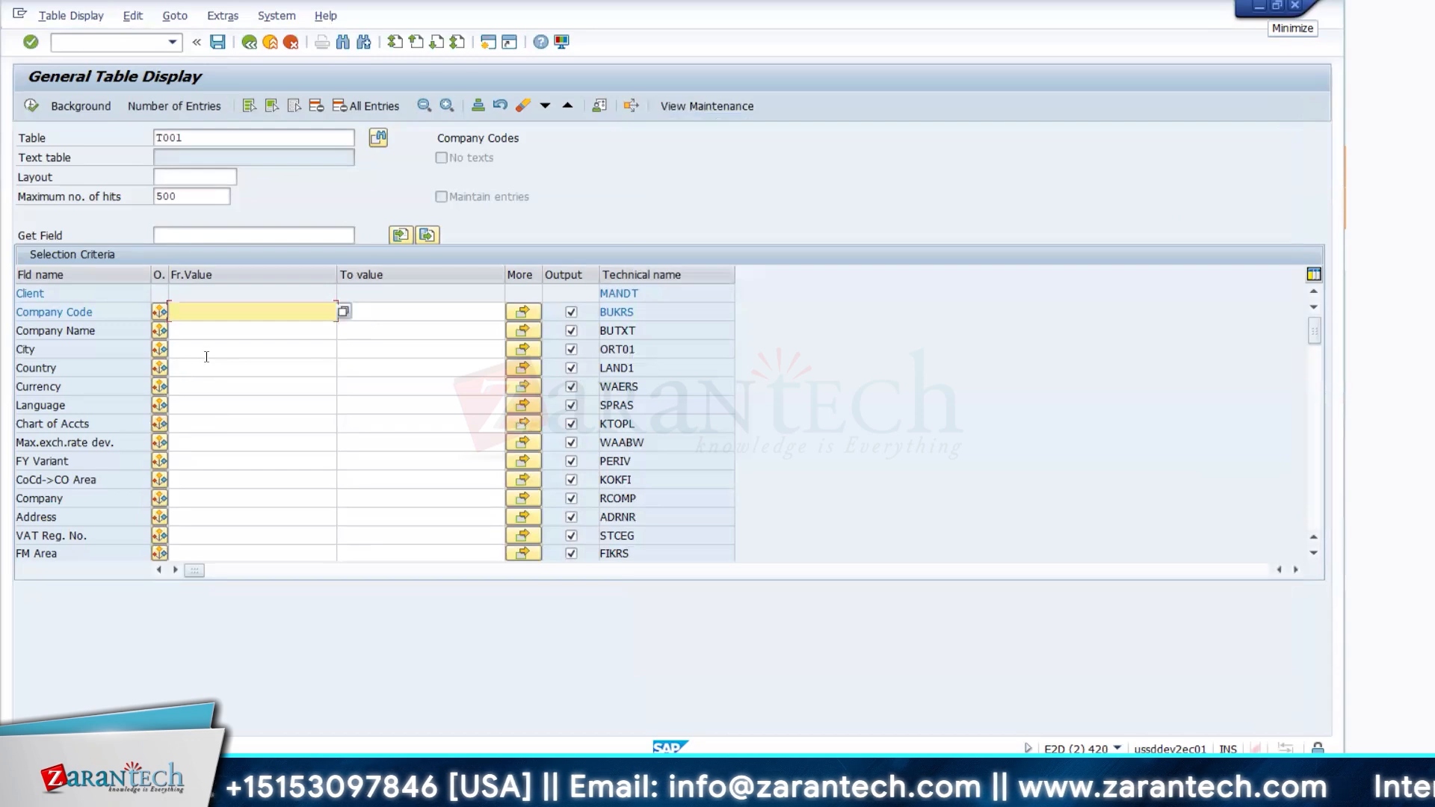
Set the country selection criterion to AR (Argentina) from the country key list
{"action": "left_click", "coordinate": [232, 369]}
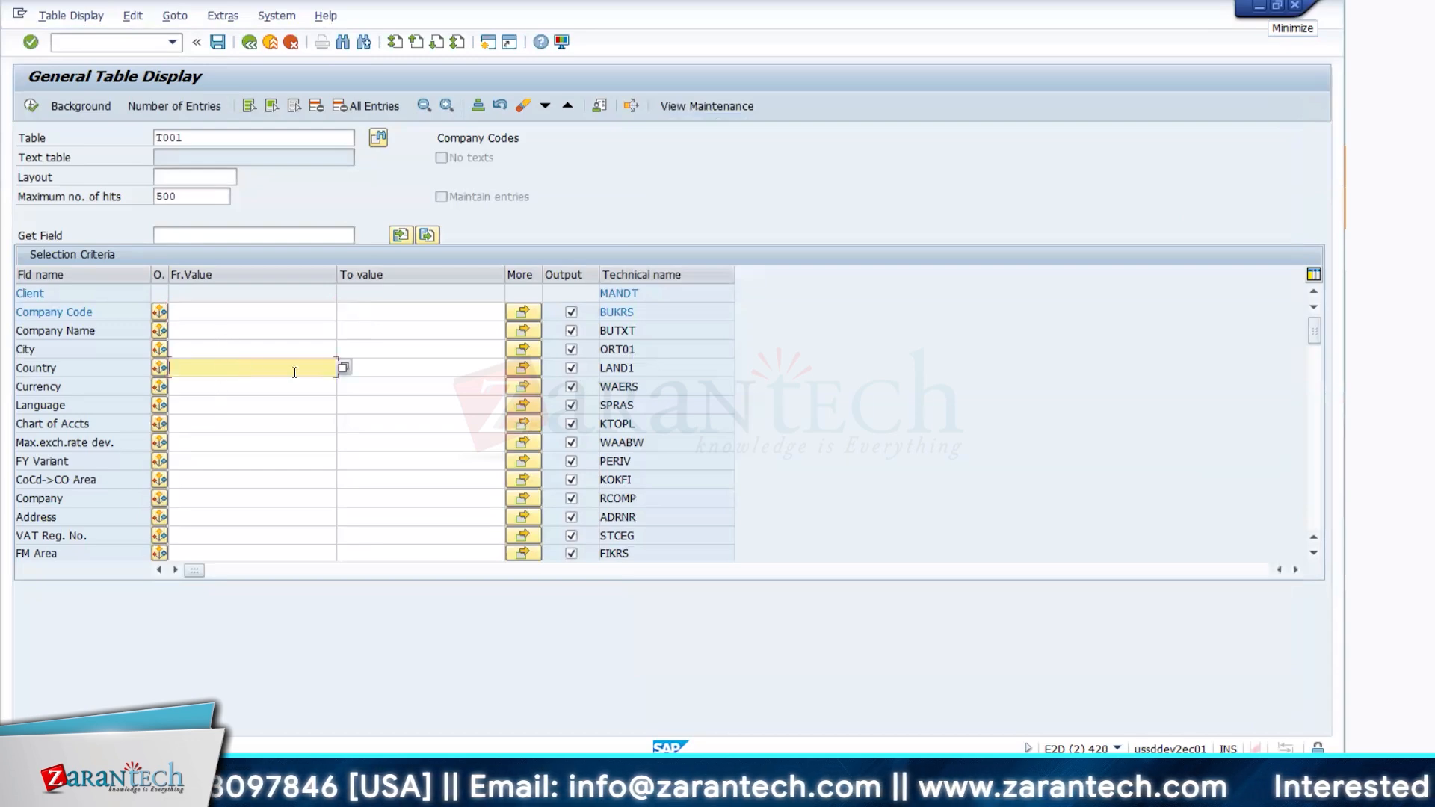
{"action": "left_click", "coordinate": [344, 369]}
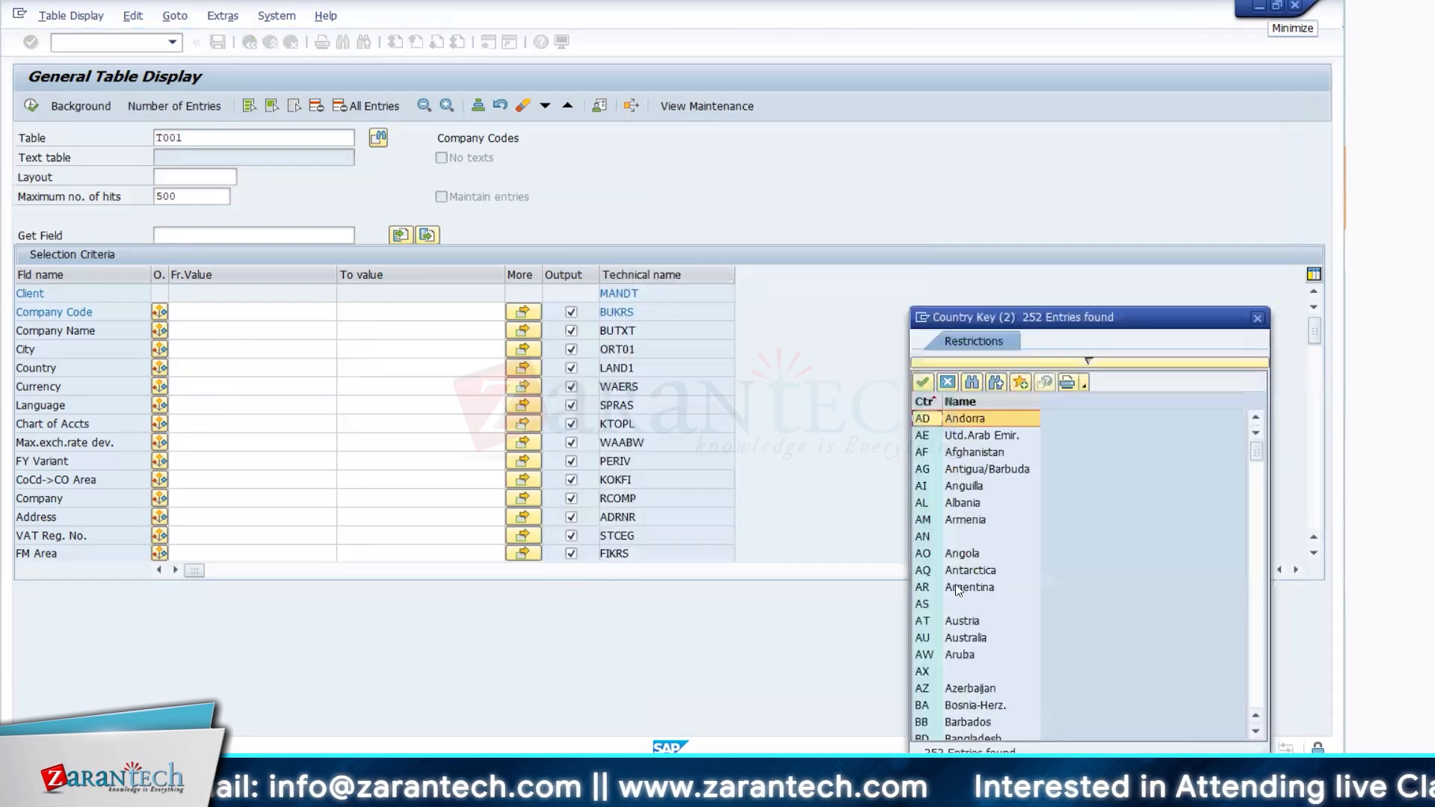
{"action": "double_click", "coordinate": [943, 587]}
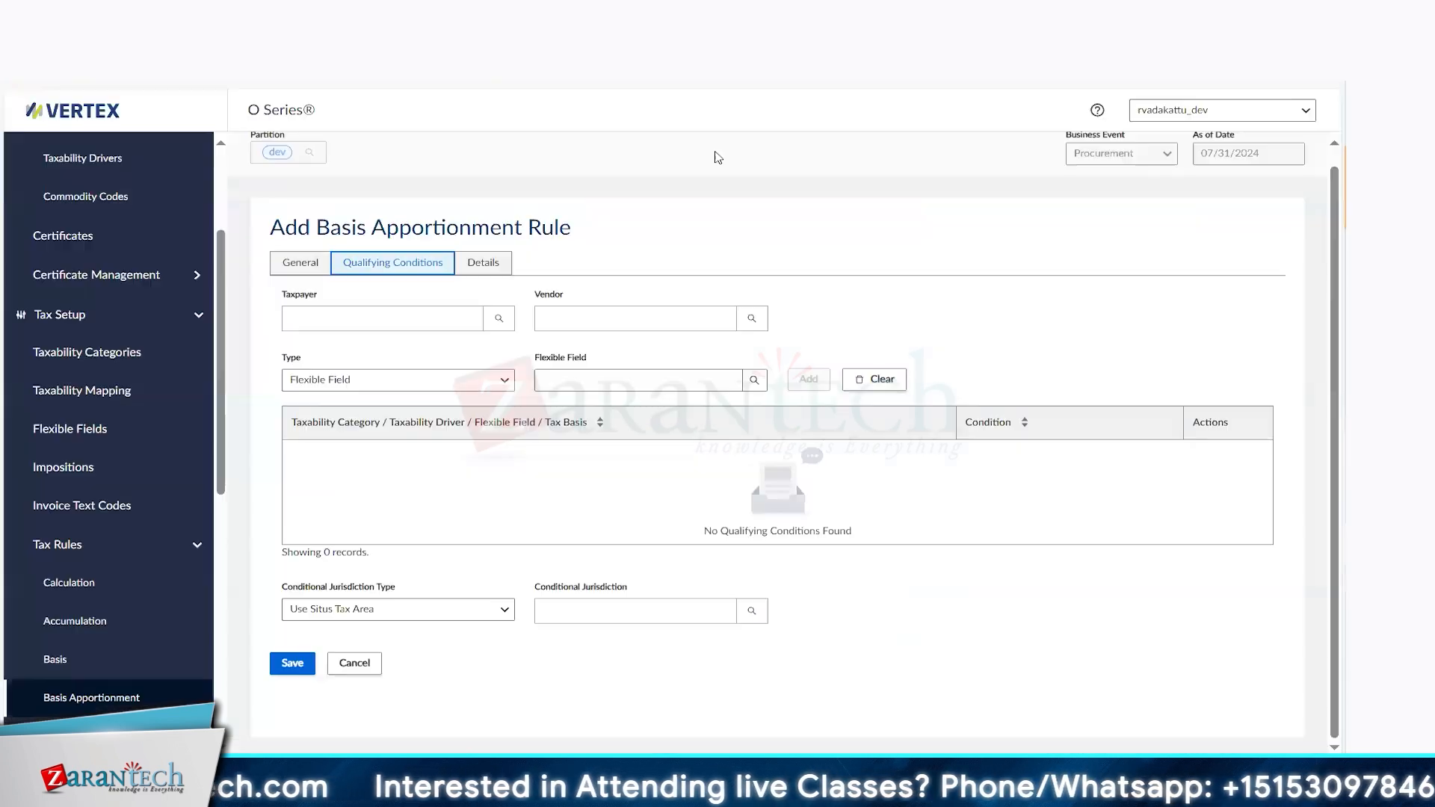
Switch back to Vertex, view the taxpayers available for the rule's qualifying conditions, and open the rule's details
{"action": "left_click", "coordinate": [500, 323]}
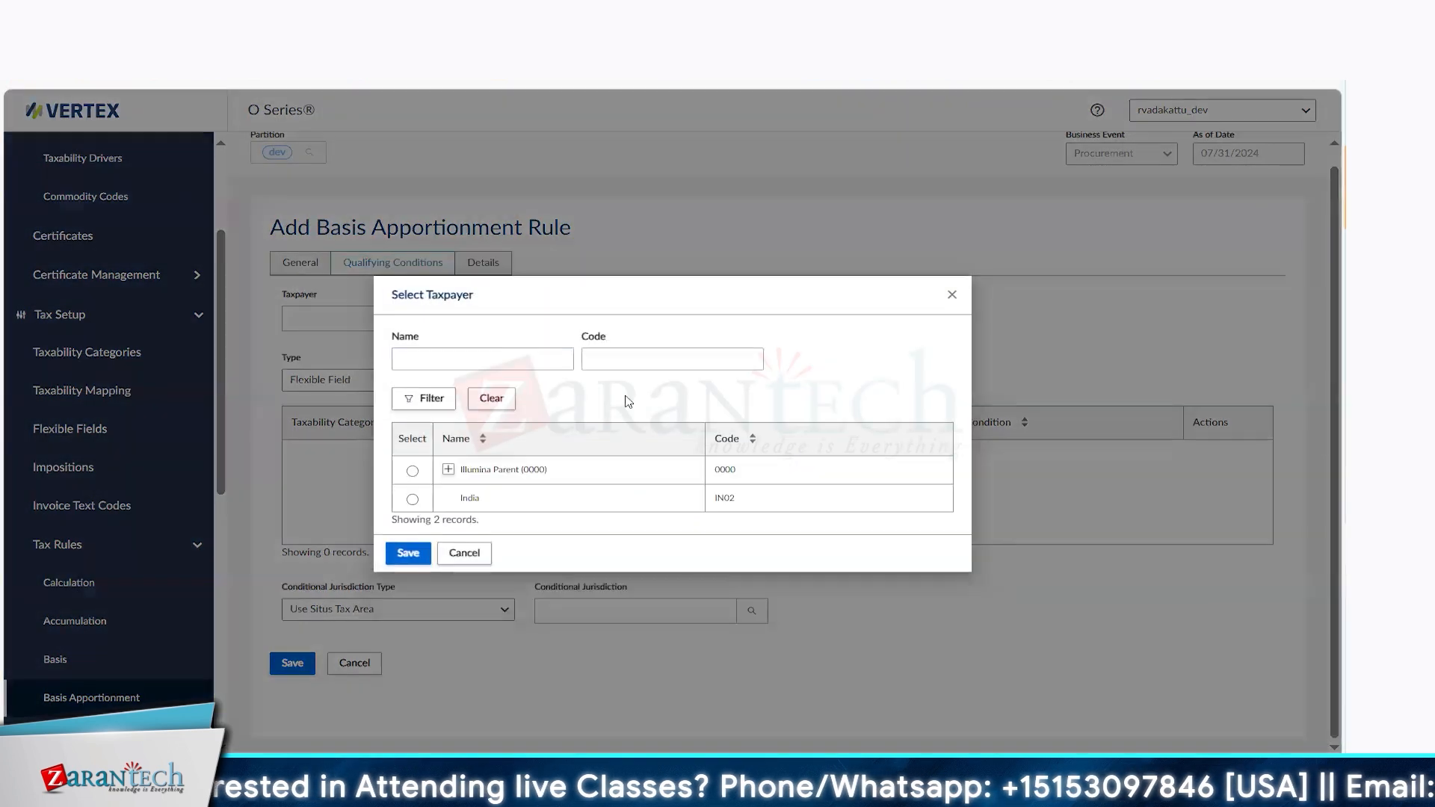
{"action": "left_click", "coordinate": [951, 294]}
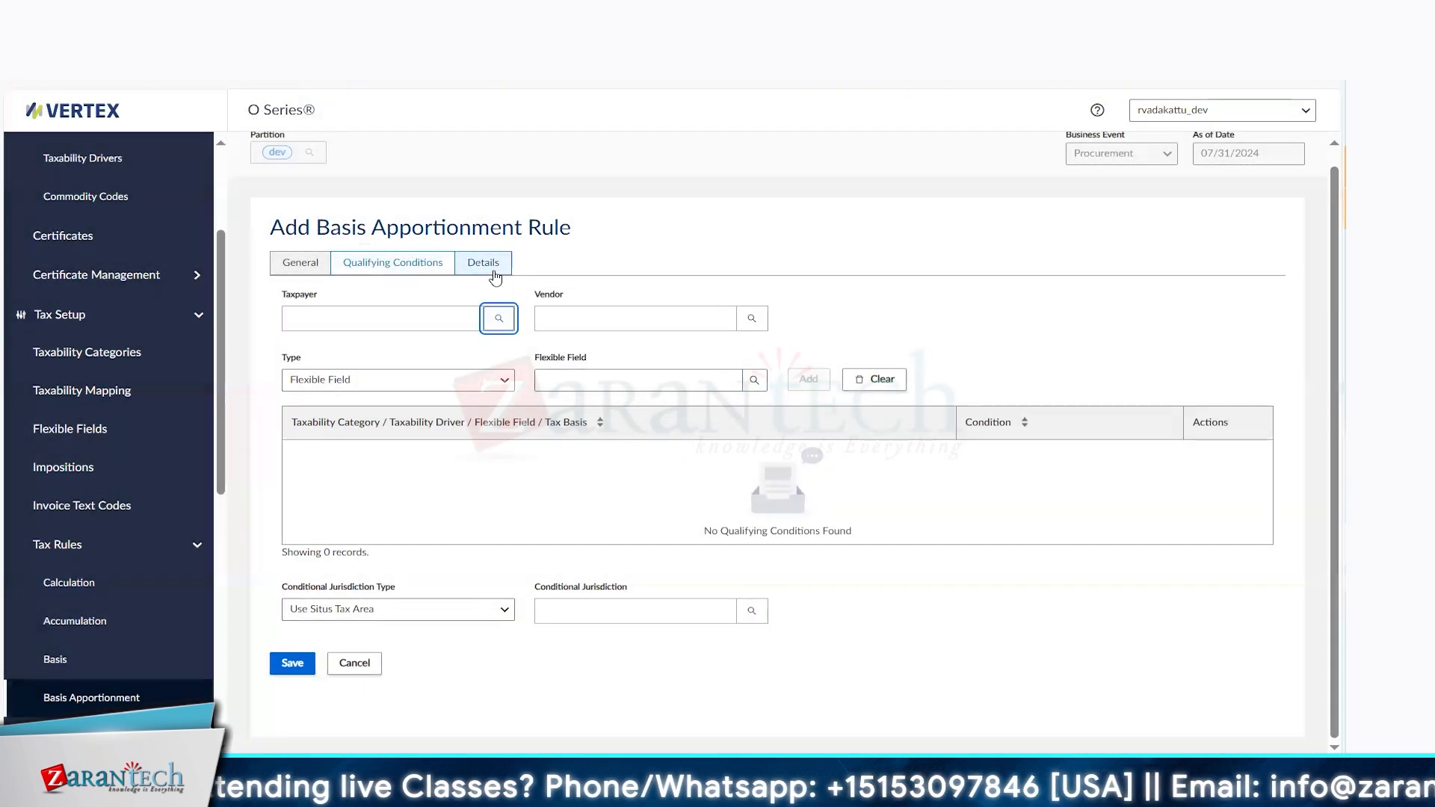
{"action": "left_click", "coordinate": [494, 276]}
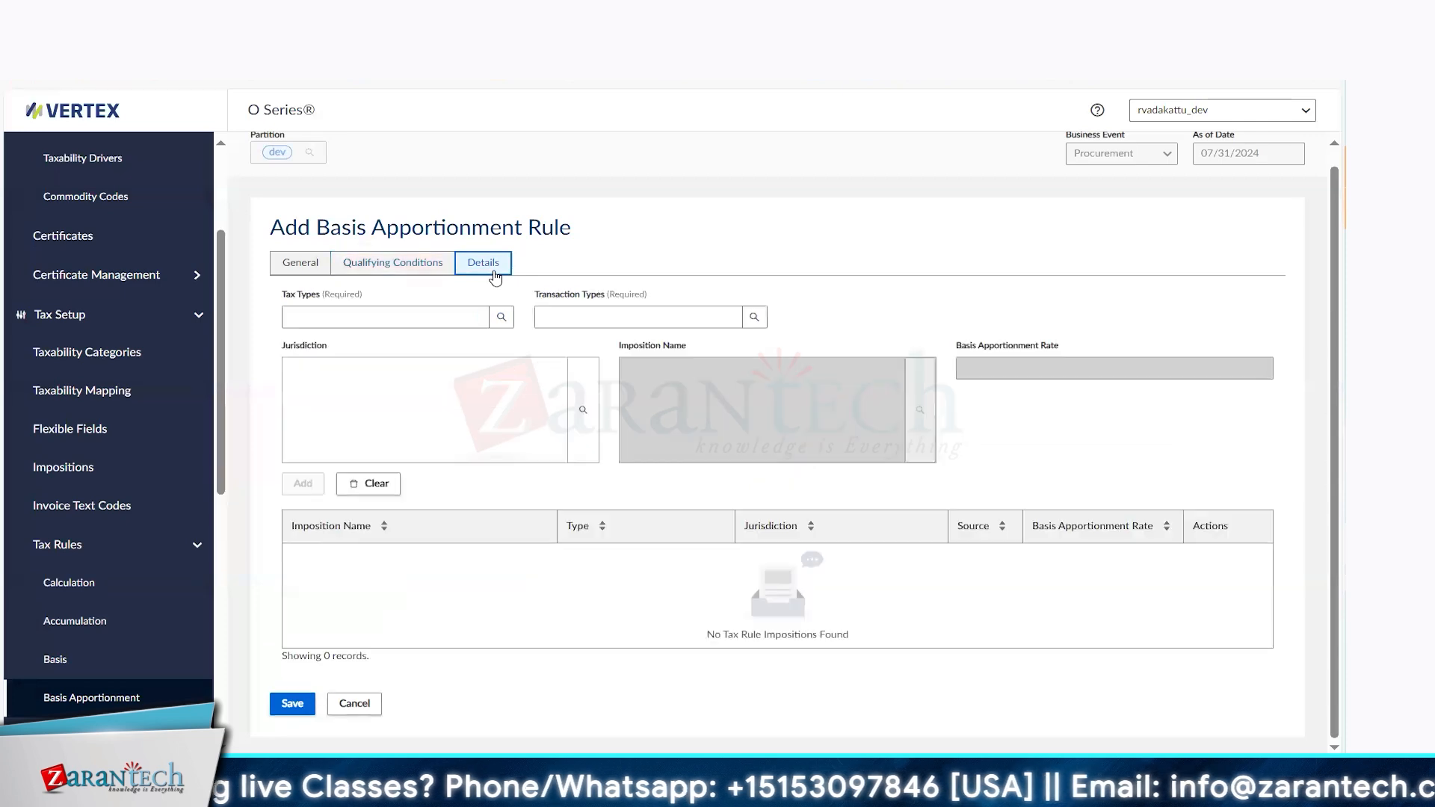
Review the rule's qualifying conditions, including the vendor field and the available condition types, without choosing a different type
{"action": "left_click", "coordinate": [418, 267]}
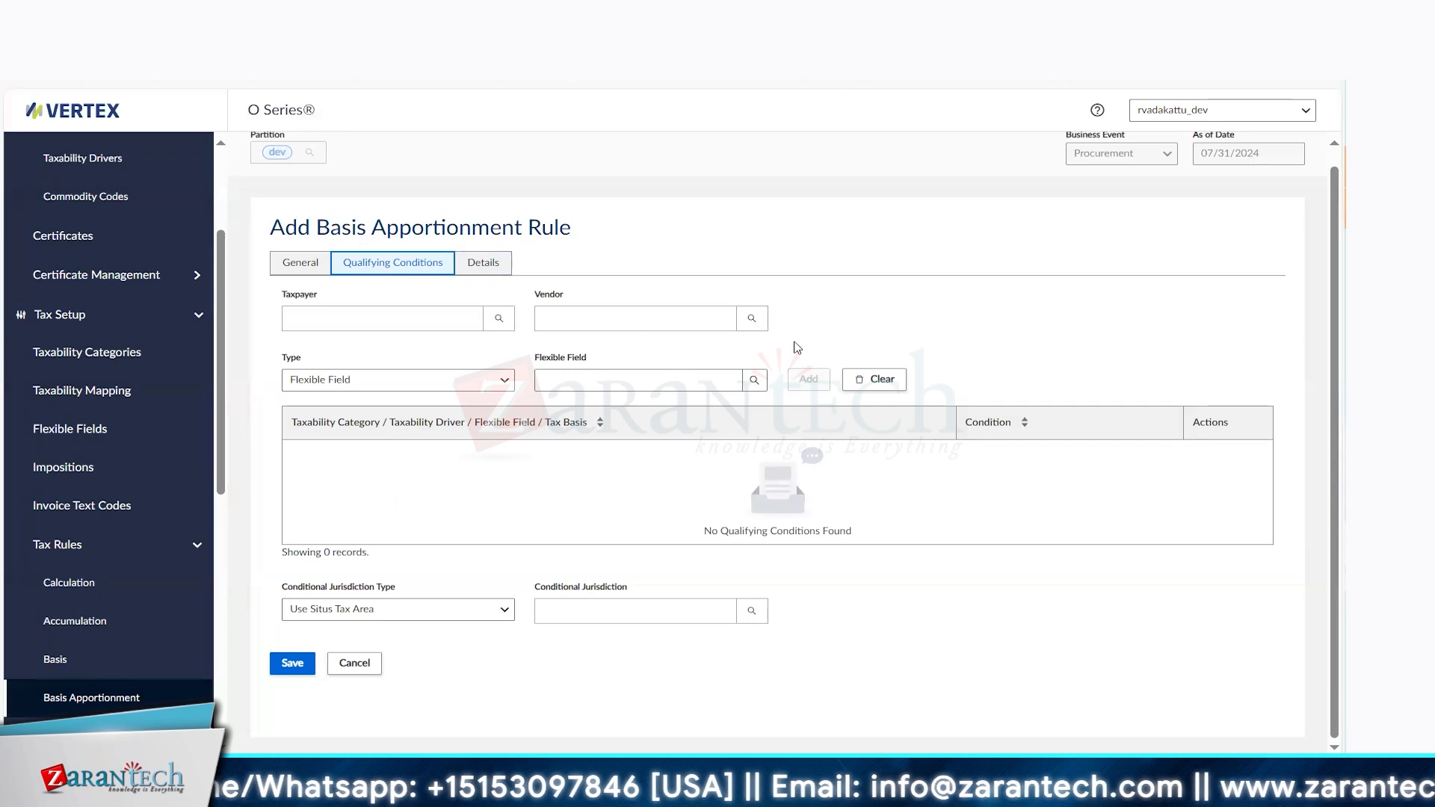
{"action": "left_click", "coordinate": [499, 382]}
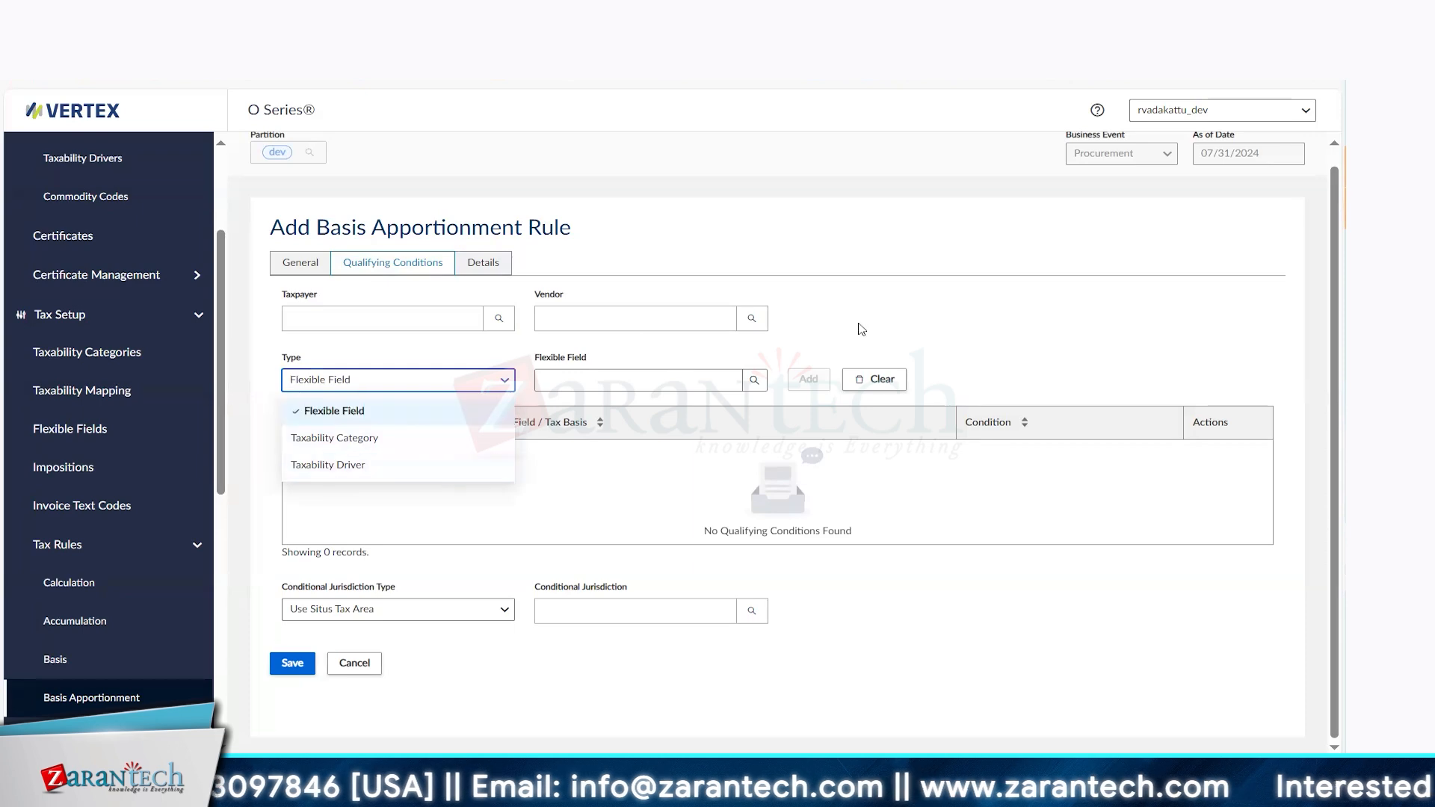
{"action": "left_click", "coordinate": [486, 263]}
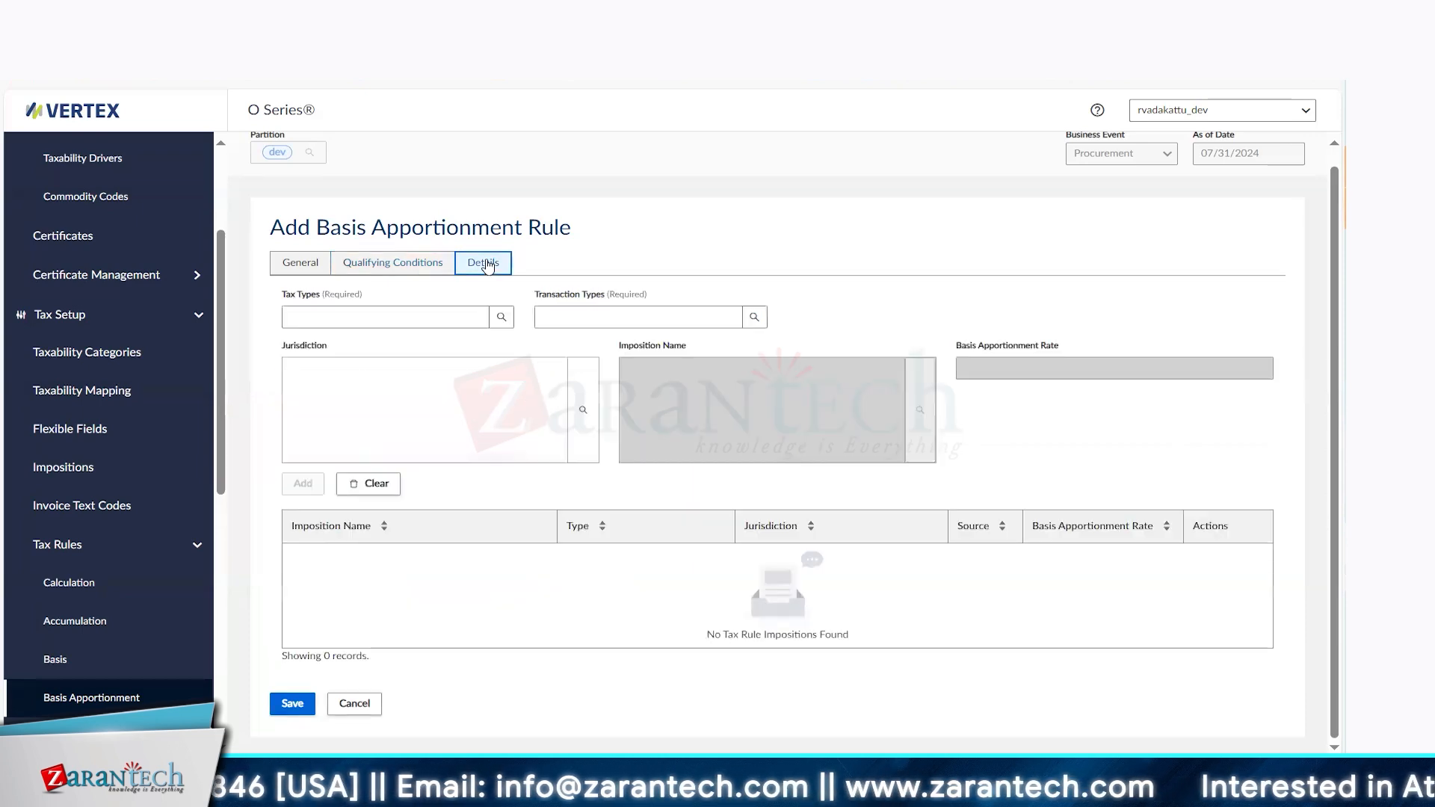
{"action": "left_click", "coordinate": [398, 263]}
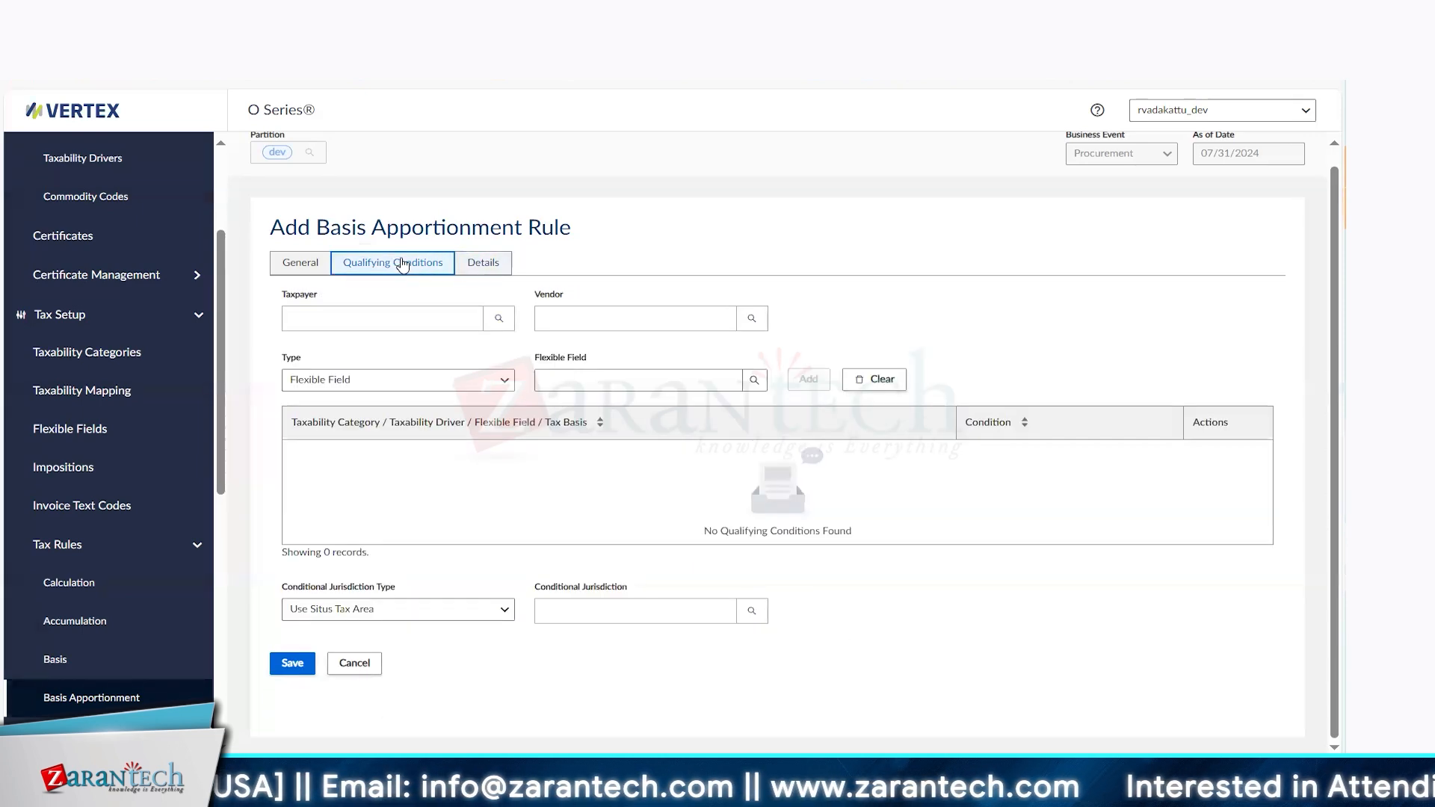
{"action": "left_click", "coordinate": [642, 318]}
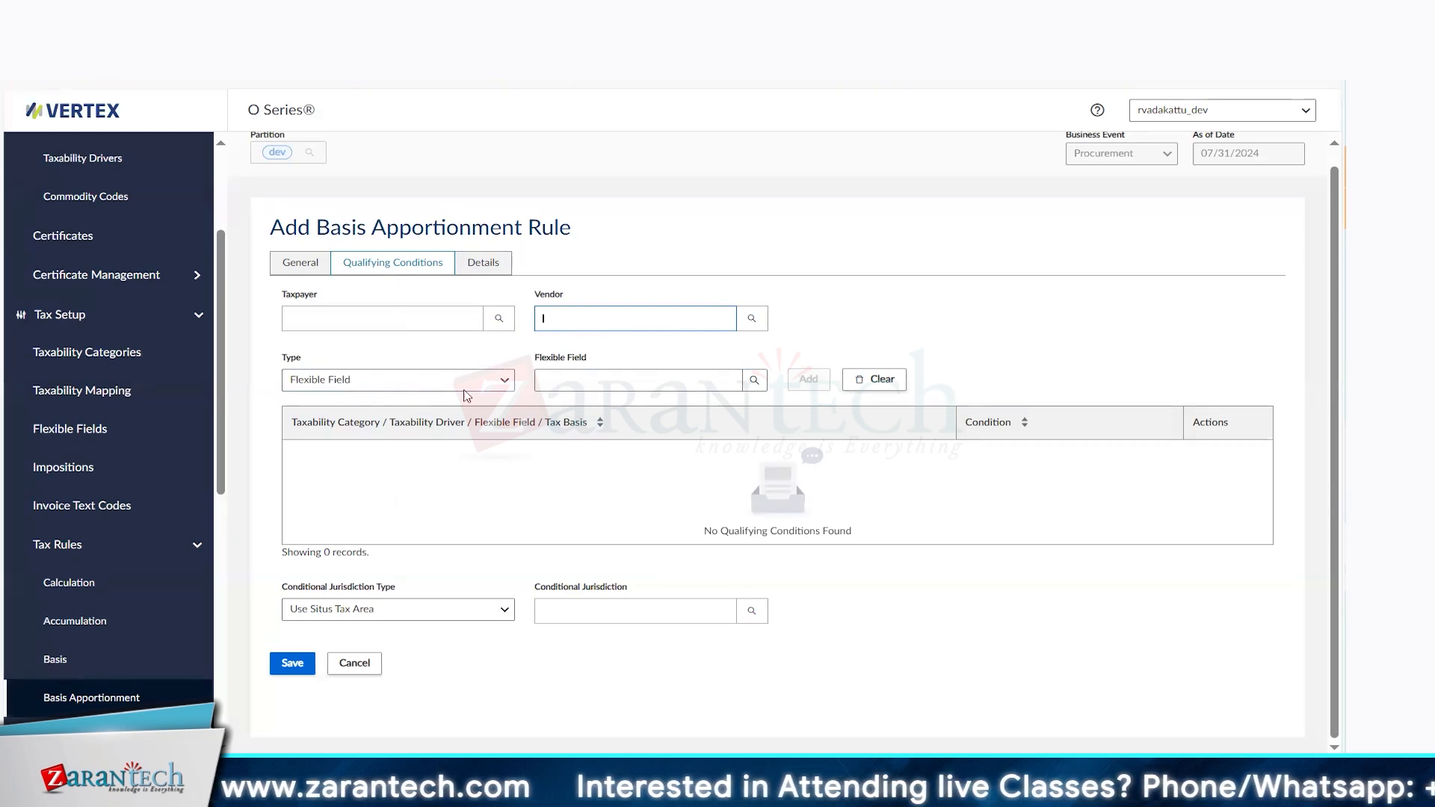
{"action": "left_click", "coordinate": [504, 382]}
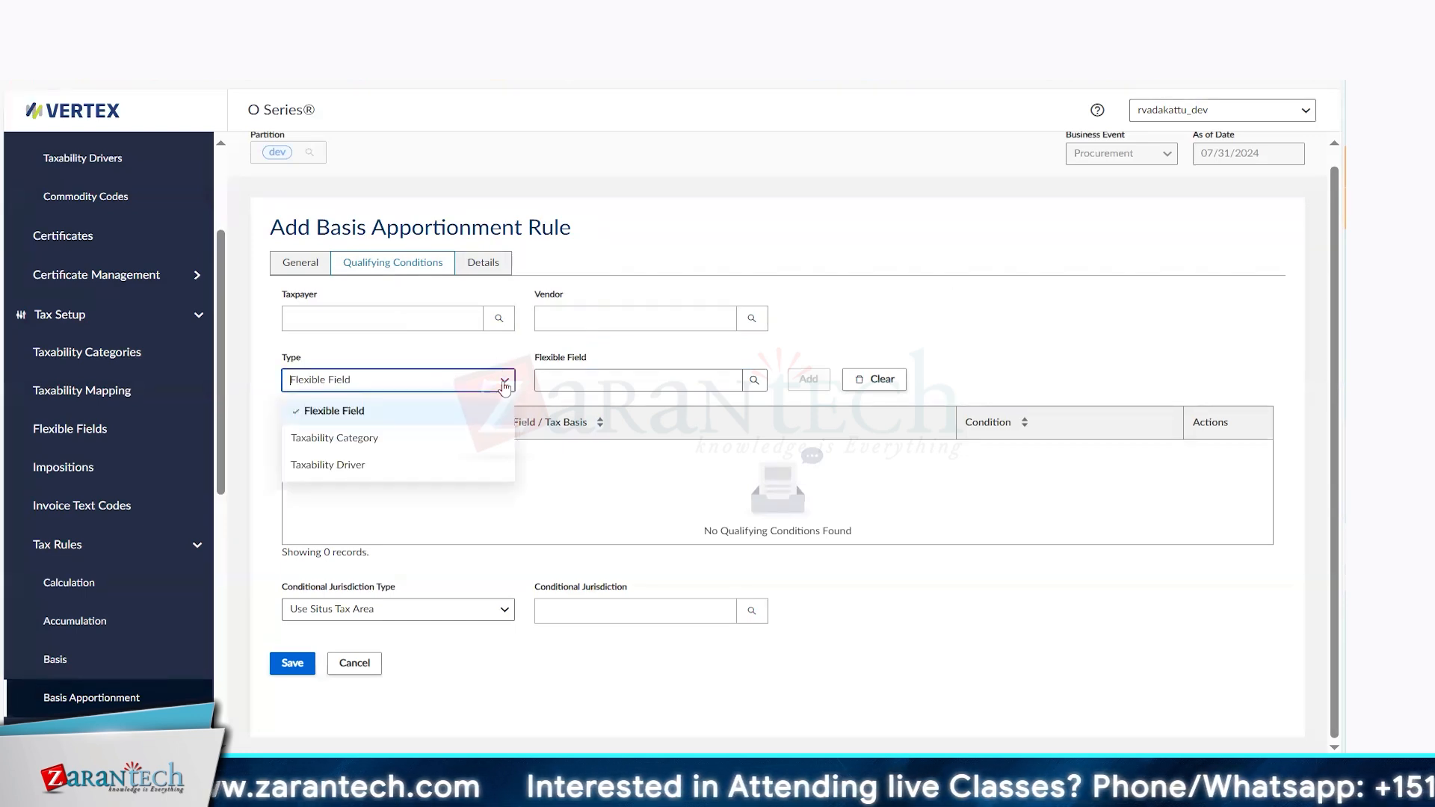
{"action": "left_click", "coordinate": [420, 358]}
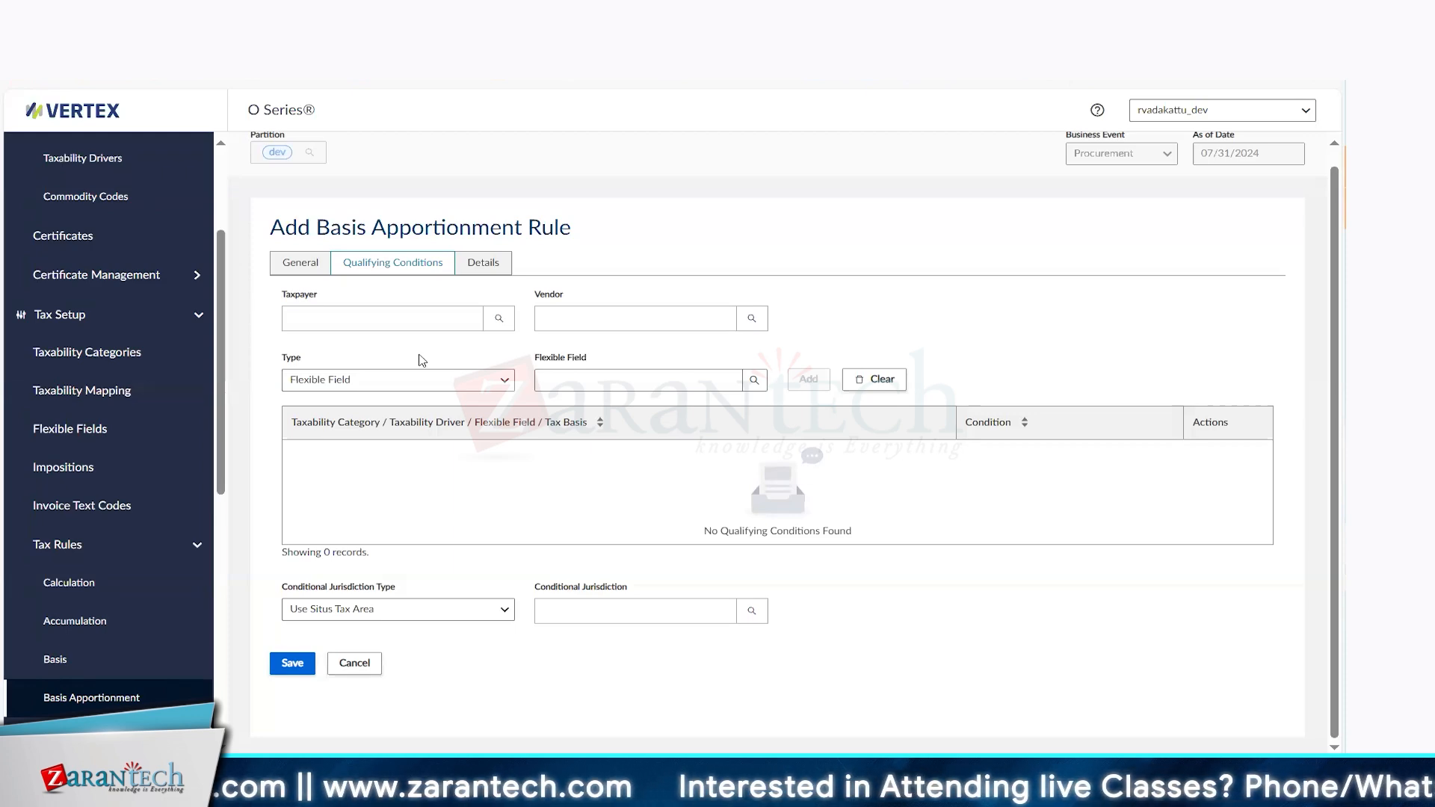
In the rule's details, set the tax type to VAT and include all available transaction types
{"action": "left_click", "coordinate": [493, 267]}
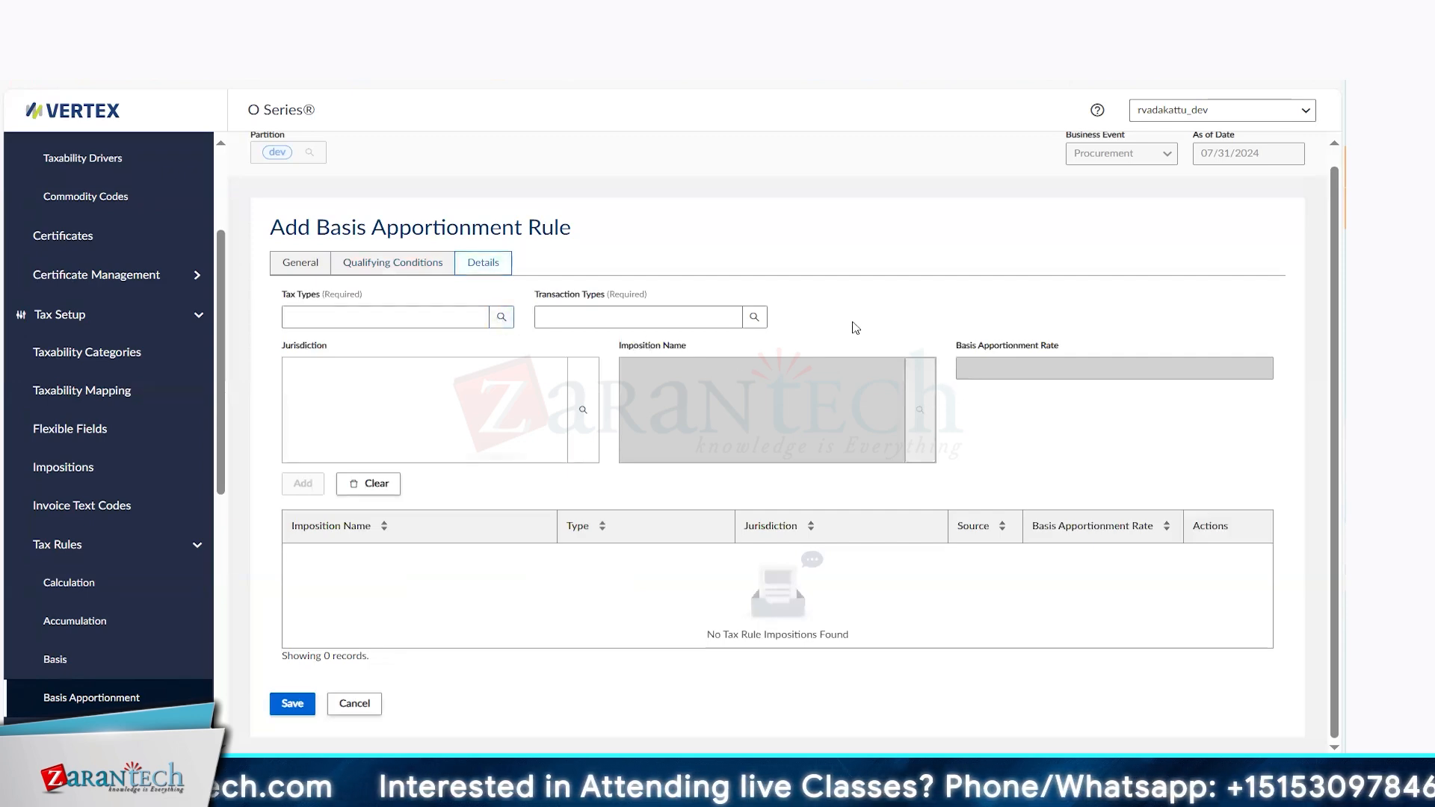
{"action": "left_click", "coordinate": [462, 308]}
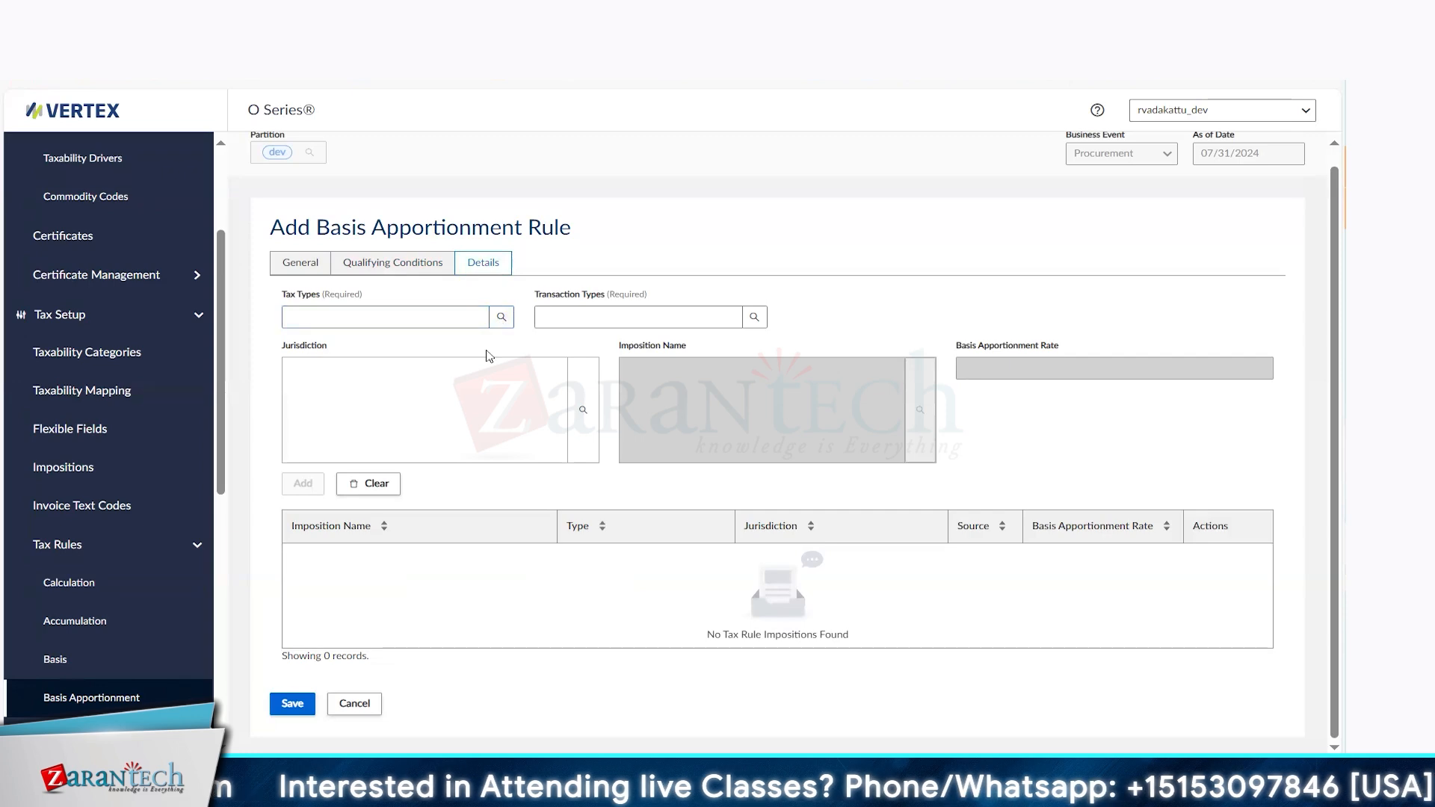
{"action": "left_click", "coordinate": [501, 320]}
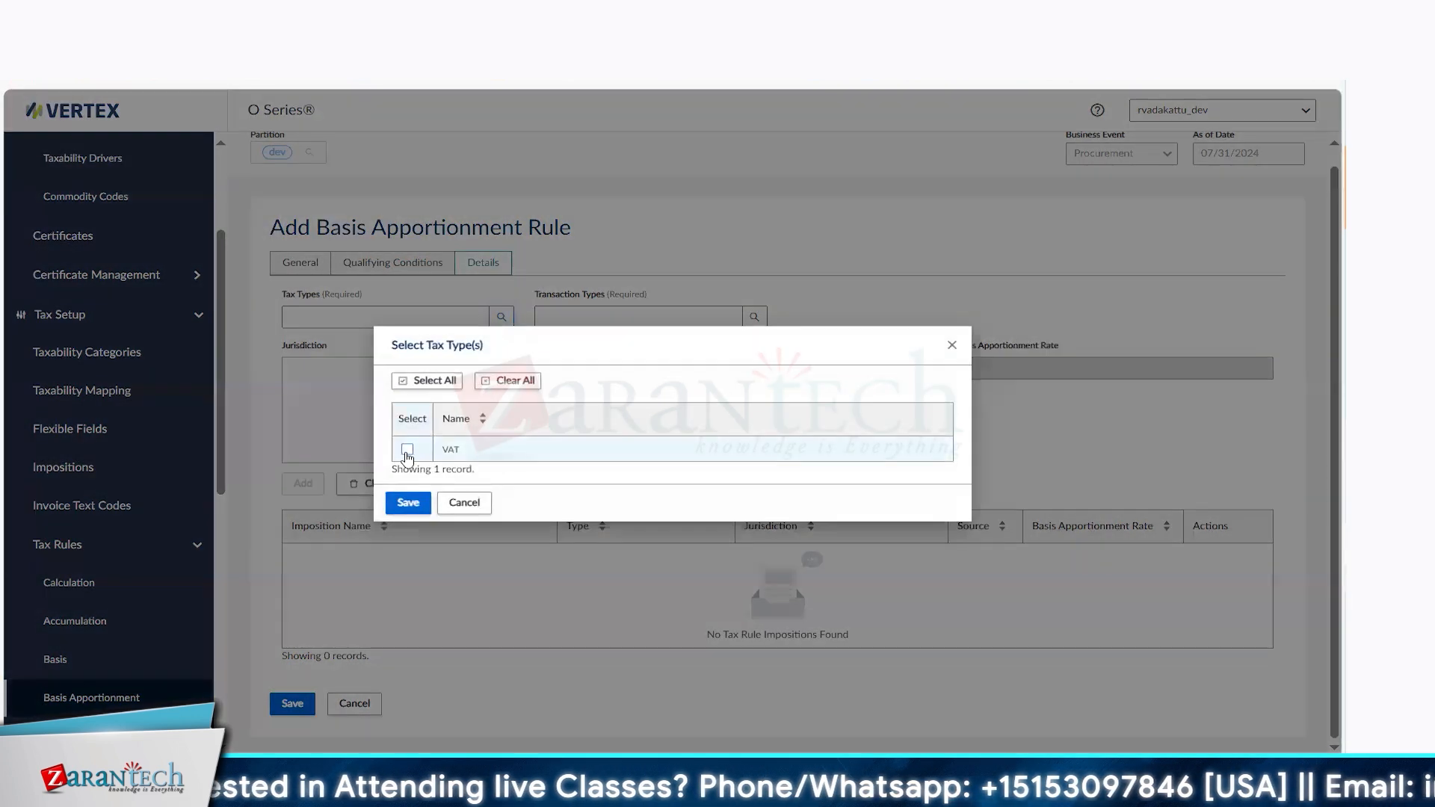
{"action": "left_click", "coordinate": [407, 451]}
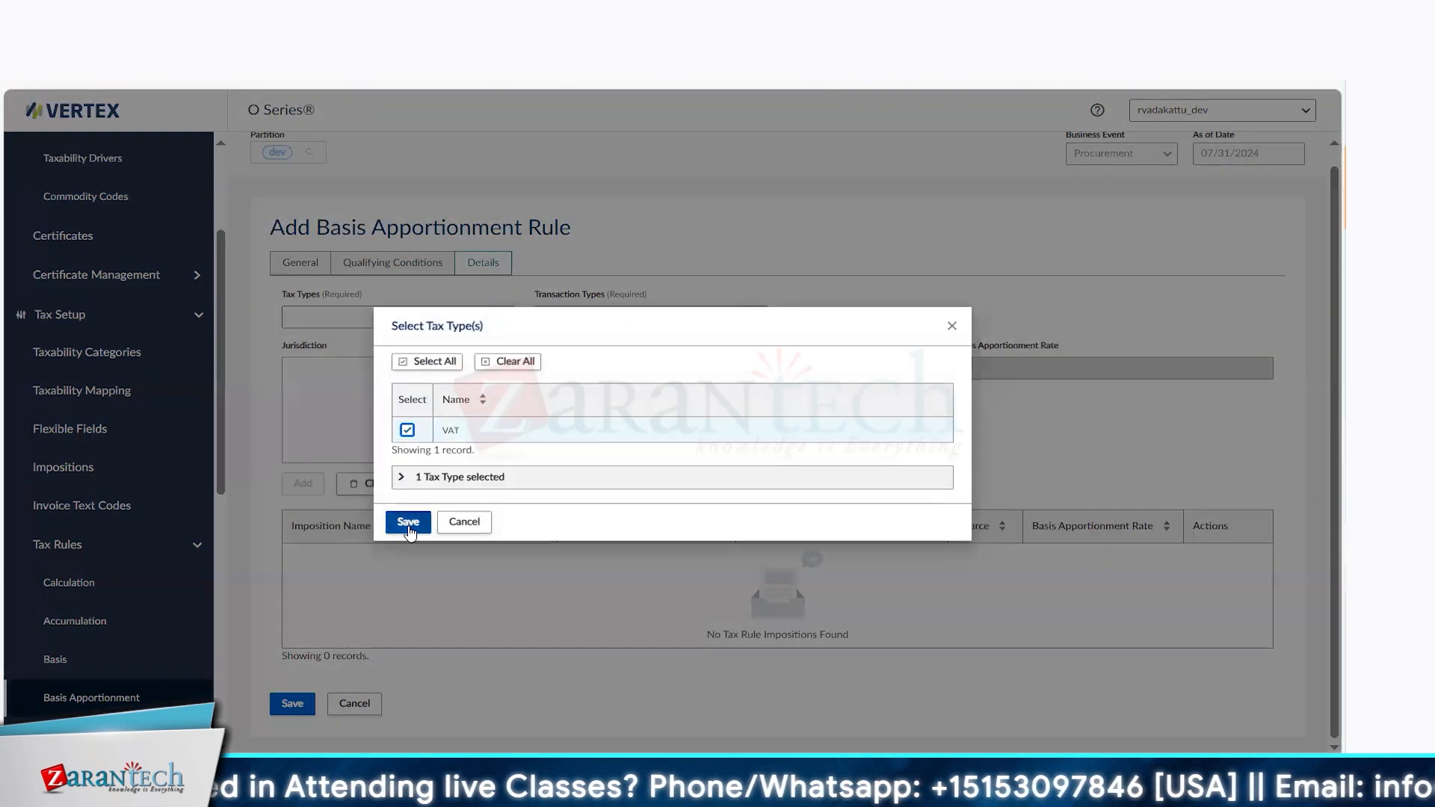
{"action": "left_click", "coordinate": [408, 502]}
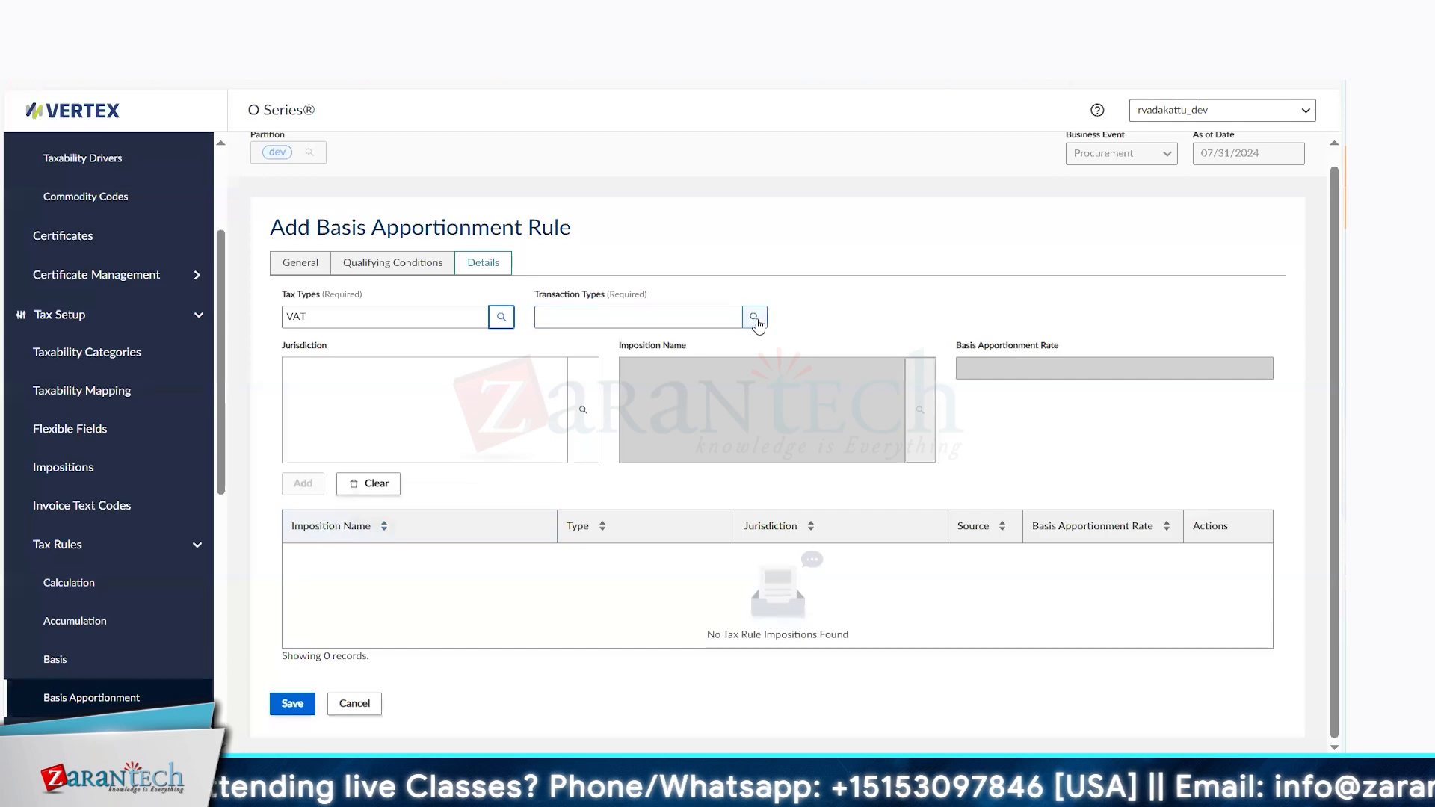
{"action": "left_click", "coordinate": [754, 318]}
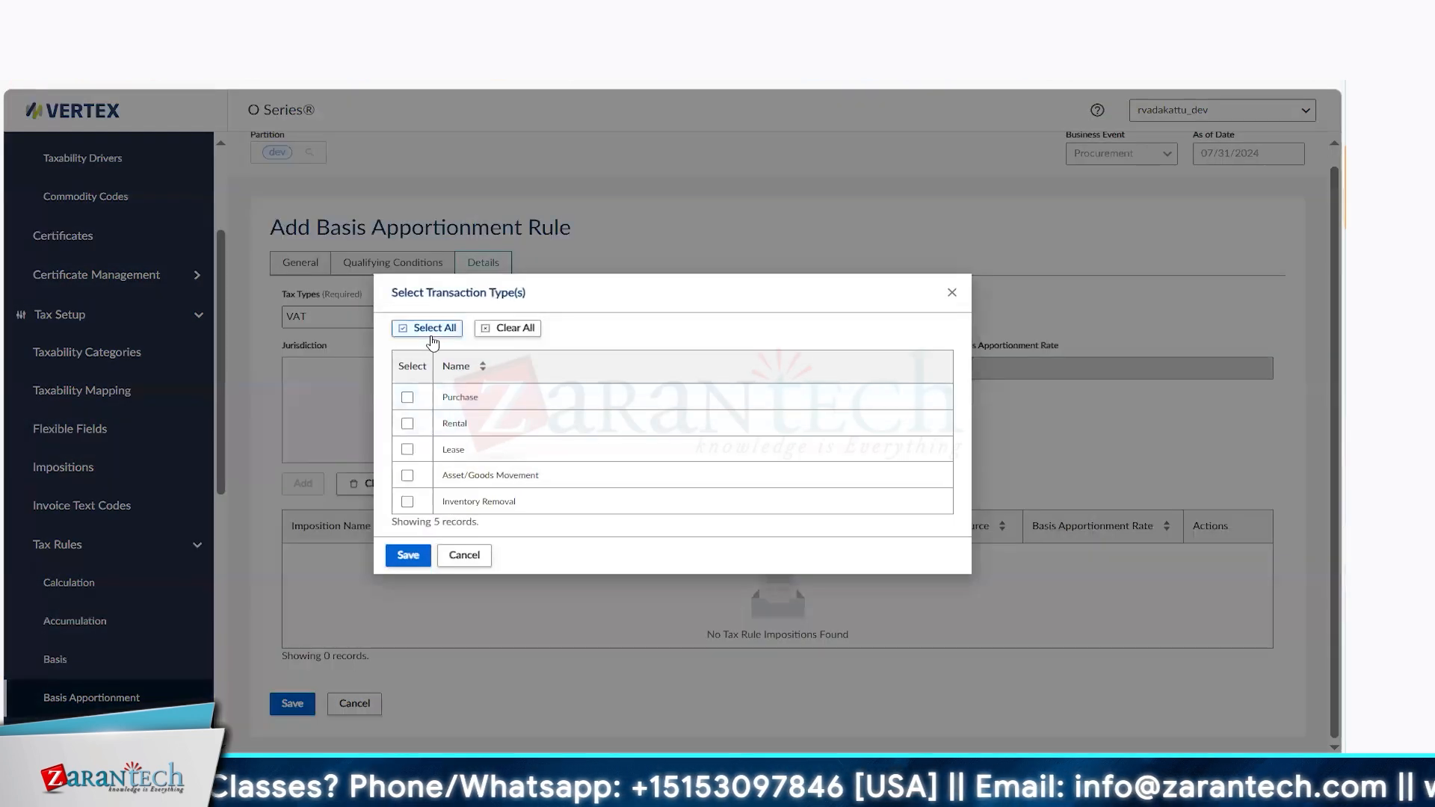
{"action": "left_click", "coordinate": [433, 314]}
{"action": "left_click", "coordinate": [410, 574]}
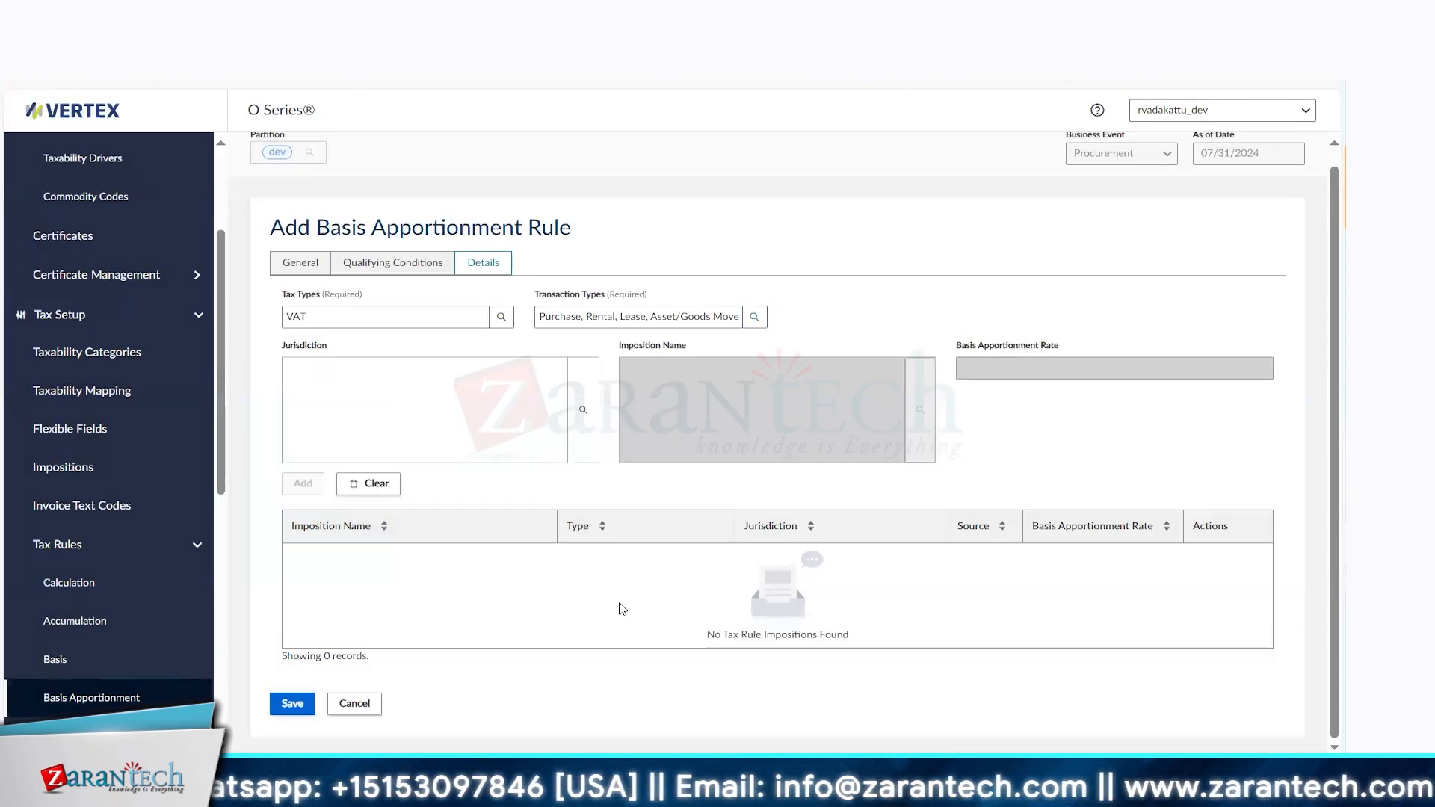
Select the Argentine provinces Salta and San Juan as the rule's jurisdictions
{"action": "left_click", "coordinate": [584, 423]}
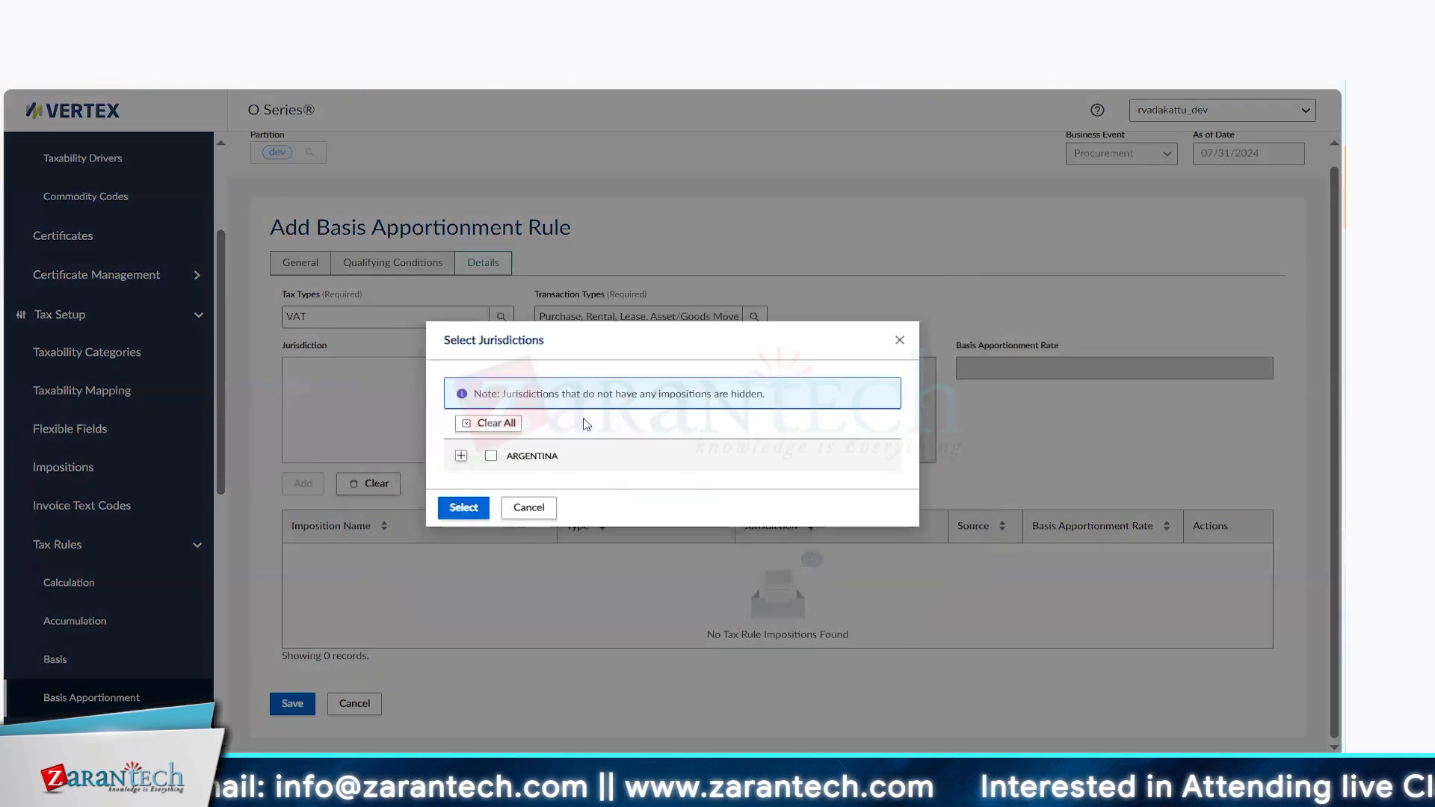
{"action": "left_click", "coordinate": [461, 457]}
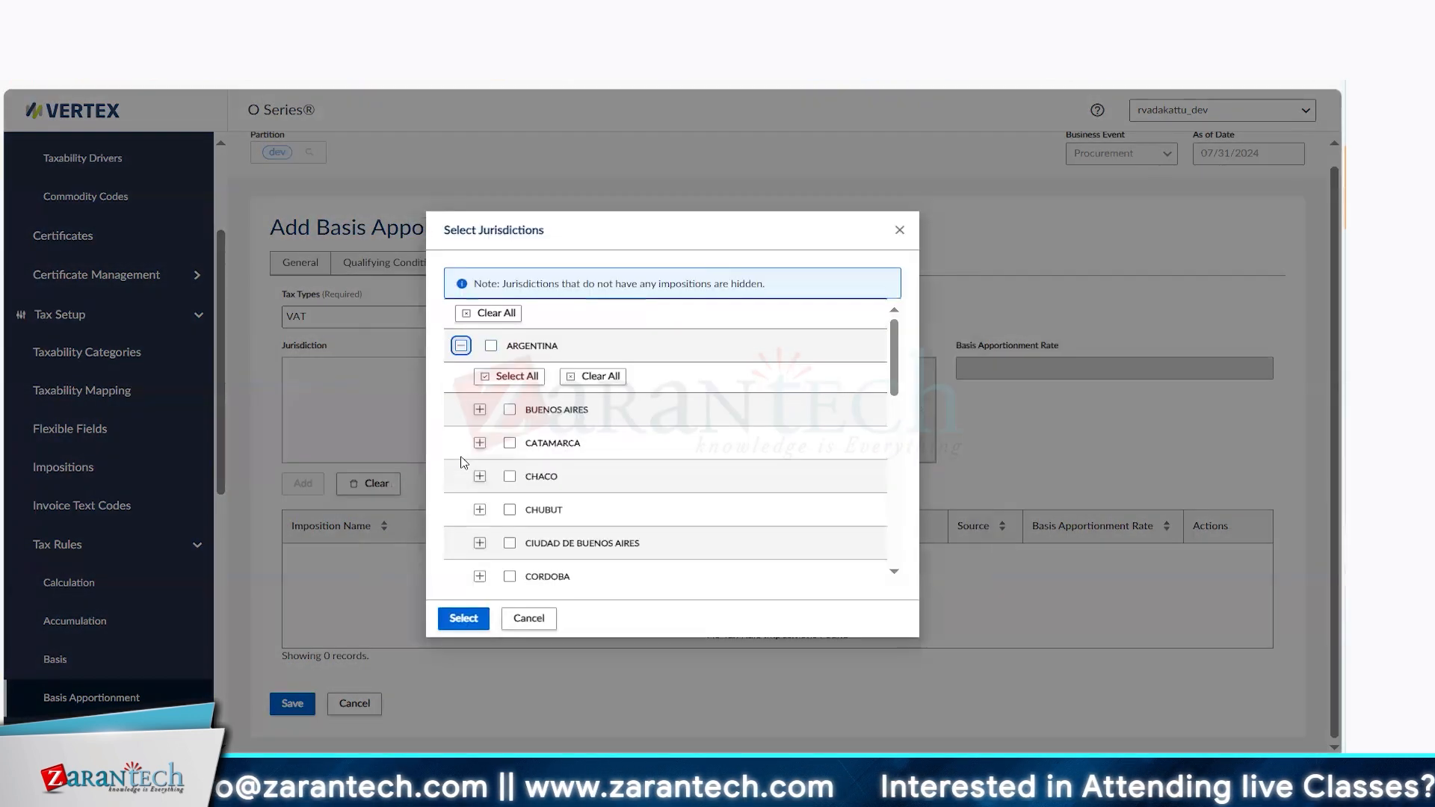
{"action": "left_click_drag", "start_coordinate": [896, 385], "coordinate": [919, 538]}
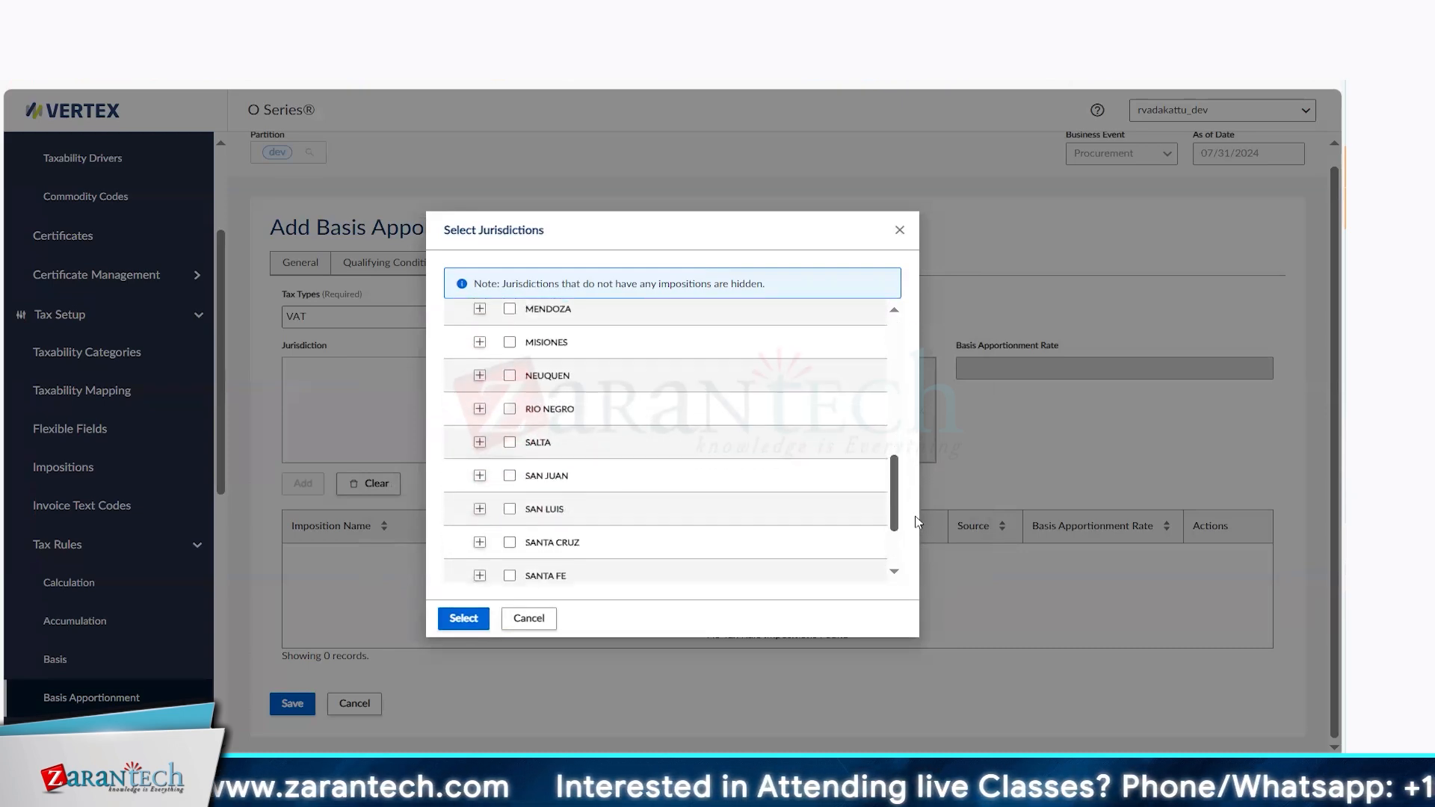
{"action": "left_click", "coordinate": [509, 442]}
{"action": "left_click", "coordinate": [509, 478]}
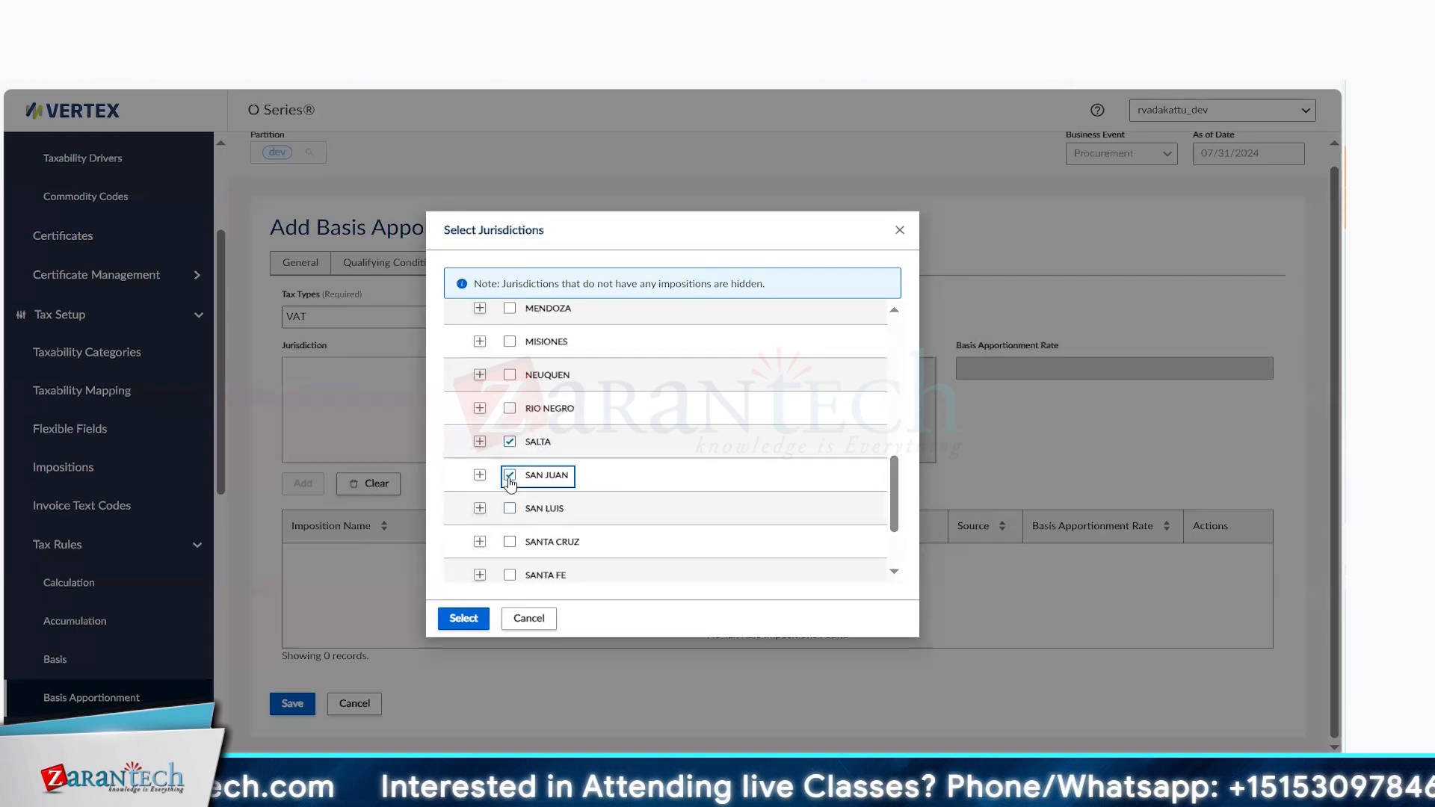
{"action": "left_click", "coordinate": [464, 619]}
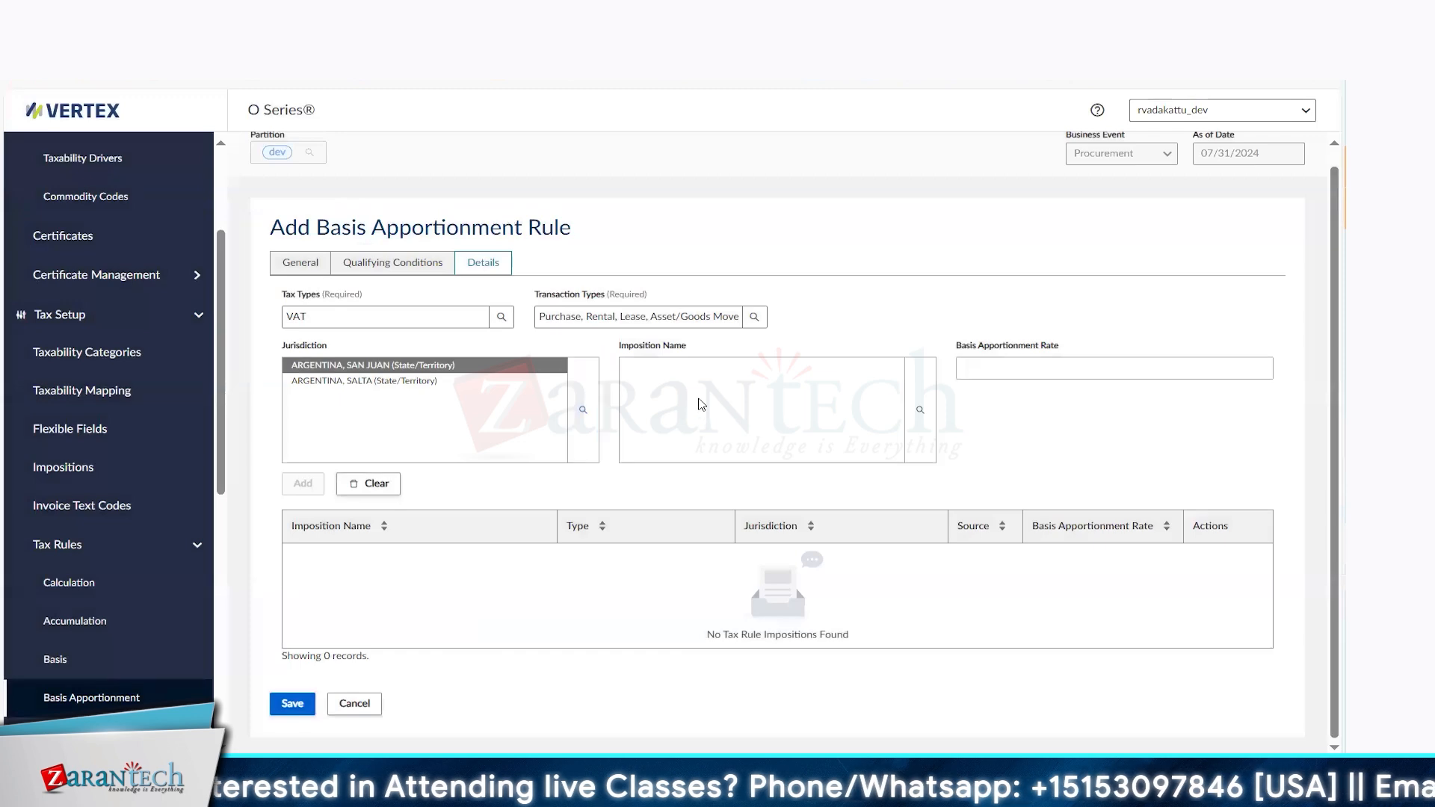
Add the Sales Tax Collection Regime imposition for San Juan with a basis apportionment rate of 1
{"action": "left_click", "coordinate": [921, 412]}
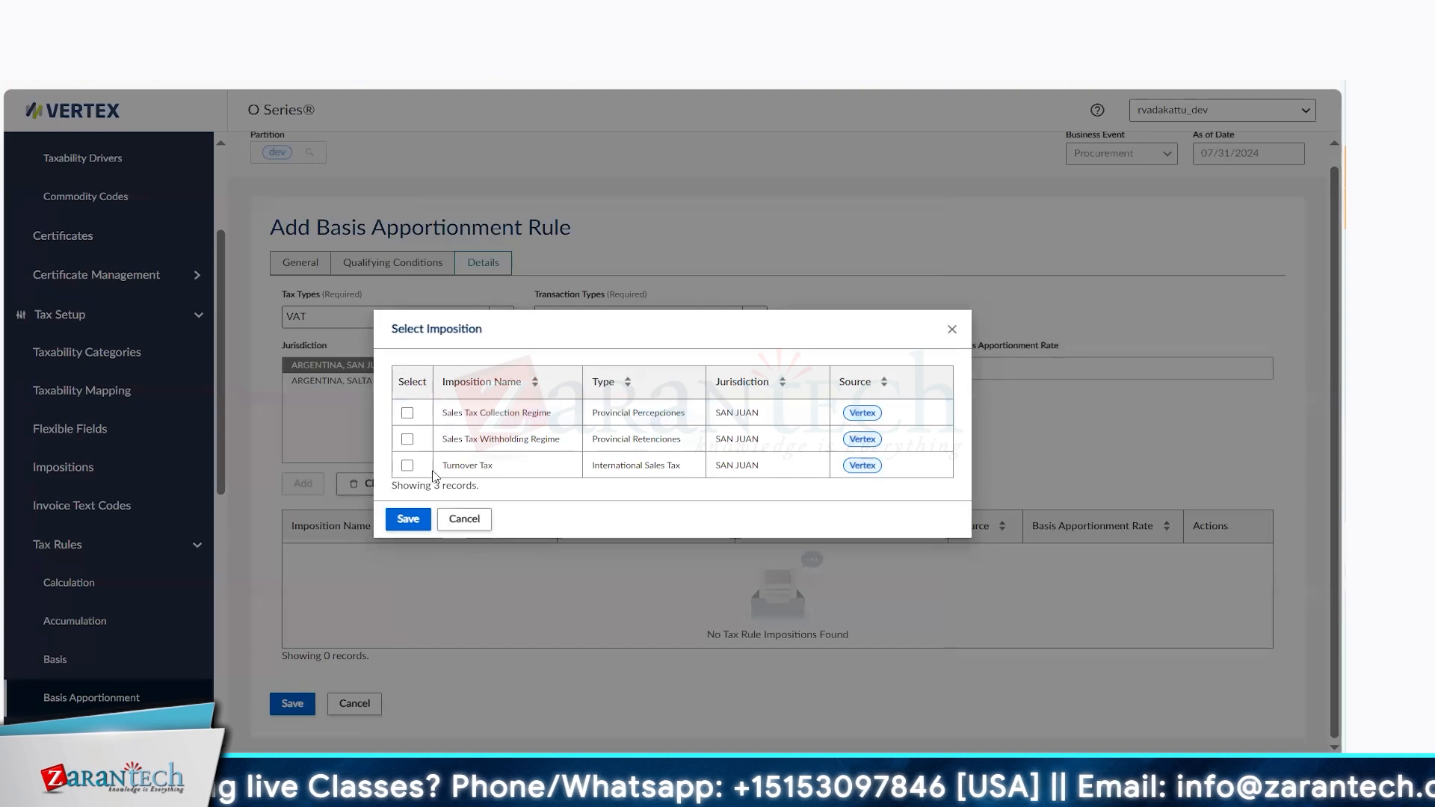
{"action": "left_click", "coordinate": [407, 414]}
{"action": "left_click", "coordinate": [410, 539]}
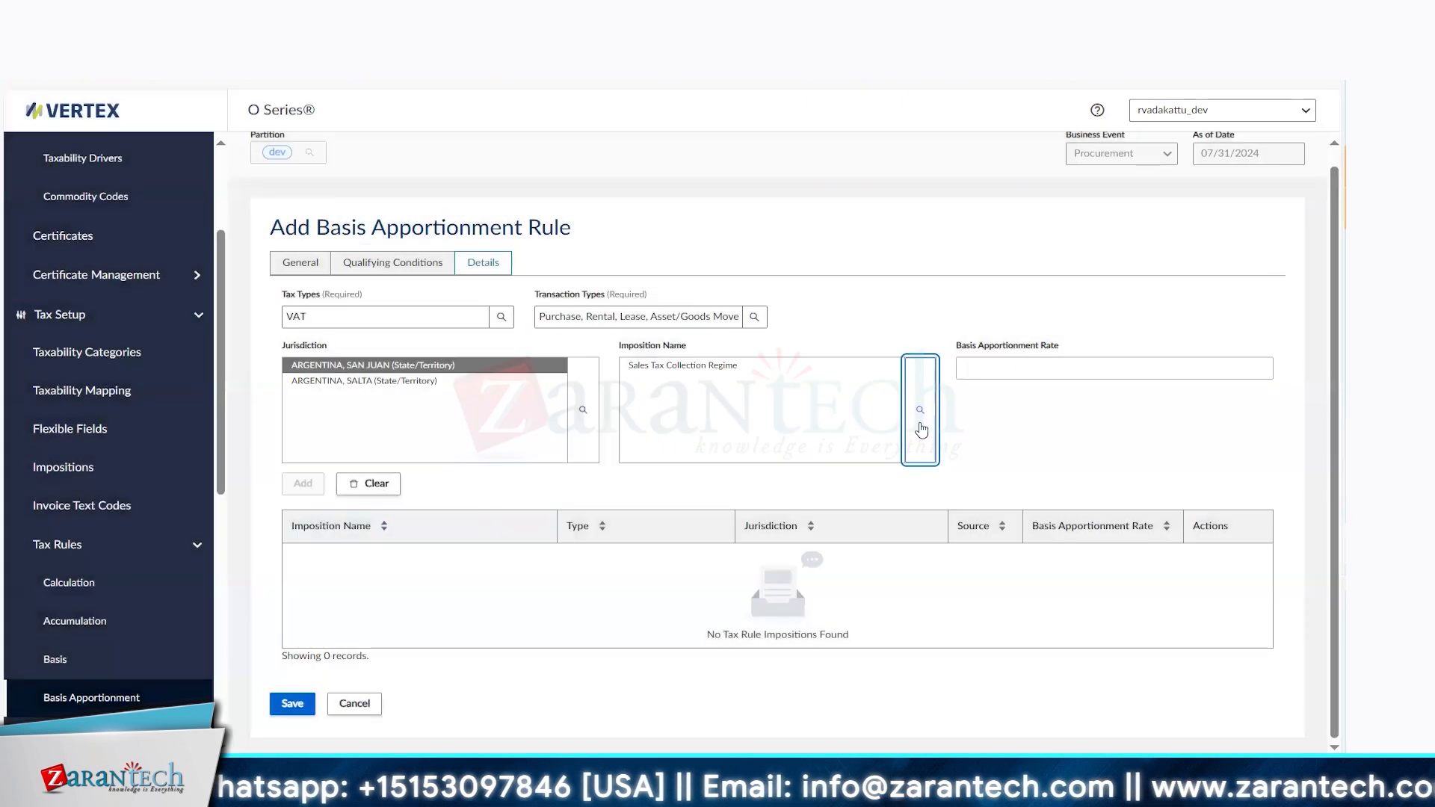
{"action": "left_click", "coordinate": [991, 373]}
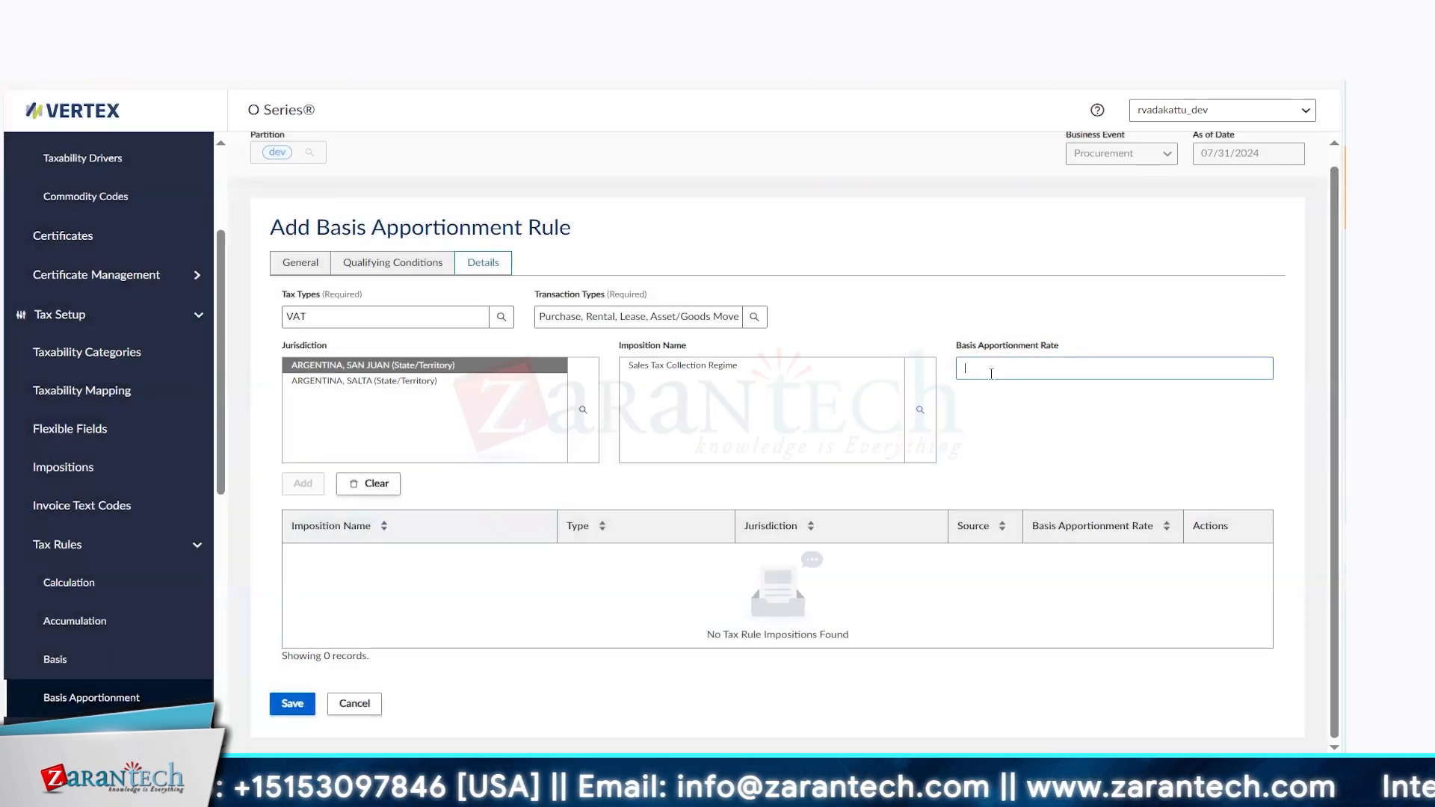
{"action": "type", "text": "1"}
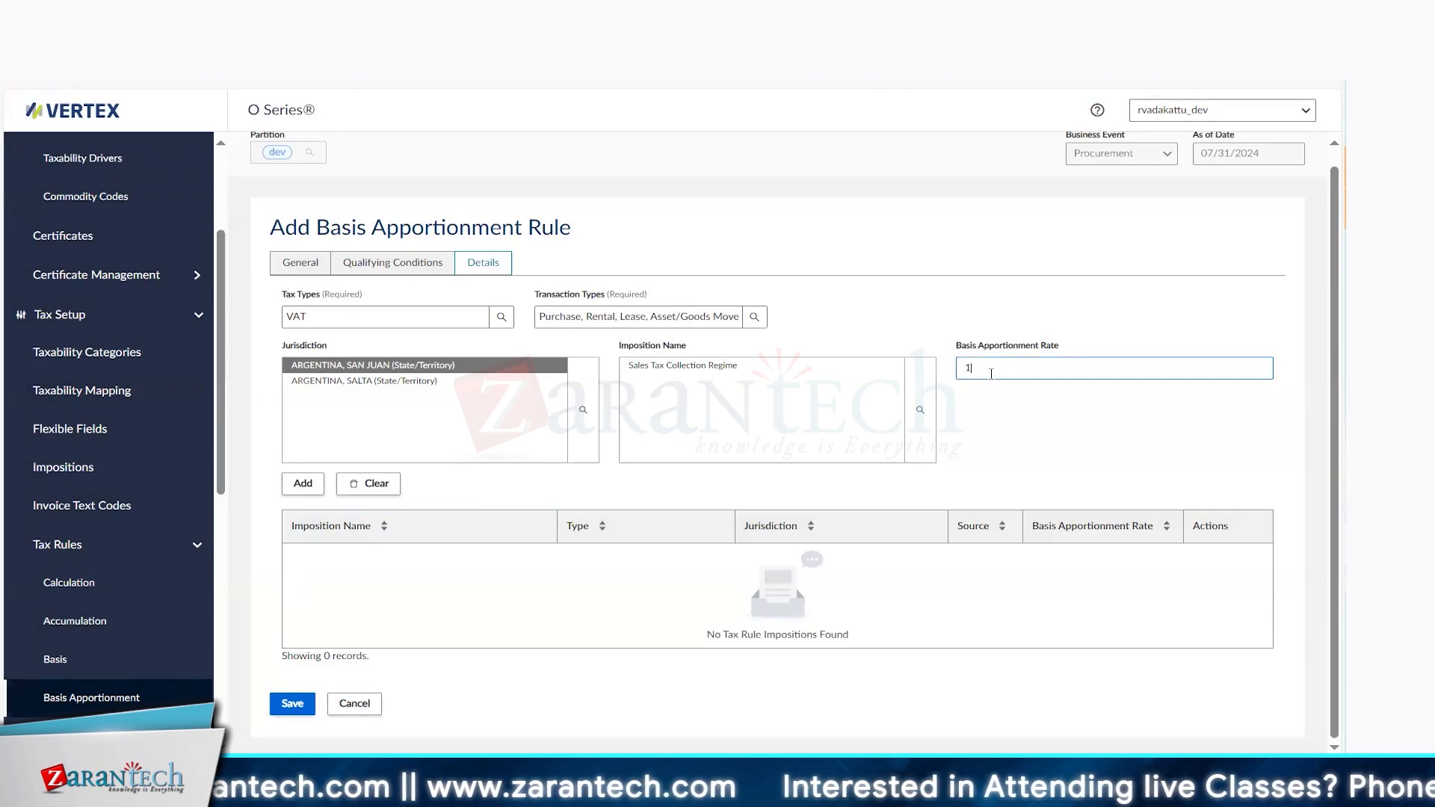
{"action": "left_click", "coordinate": [562, 687]}
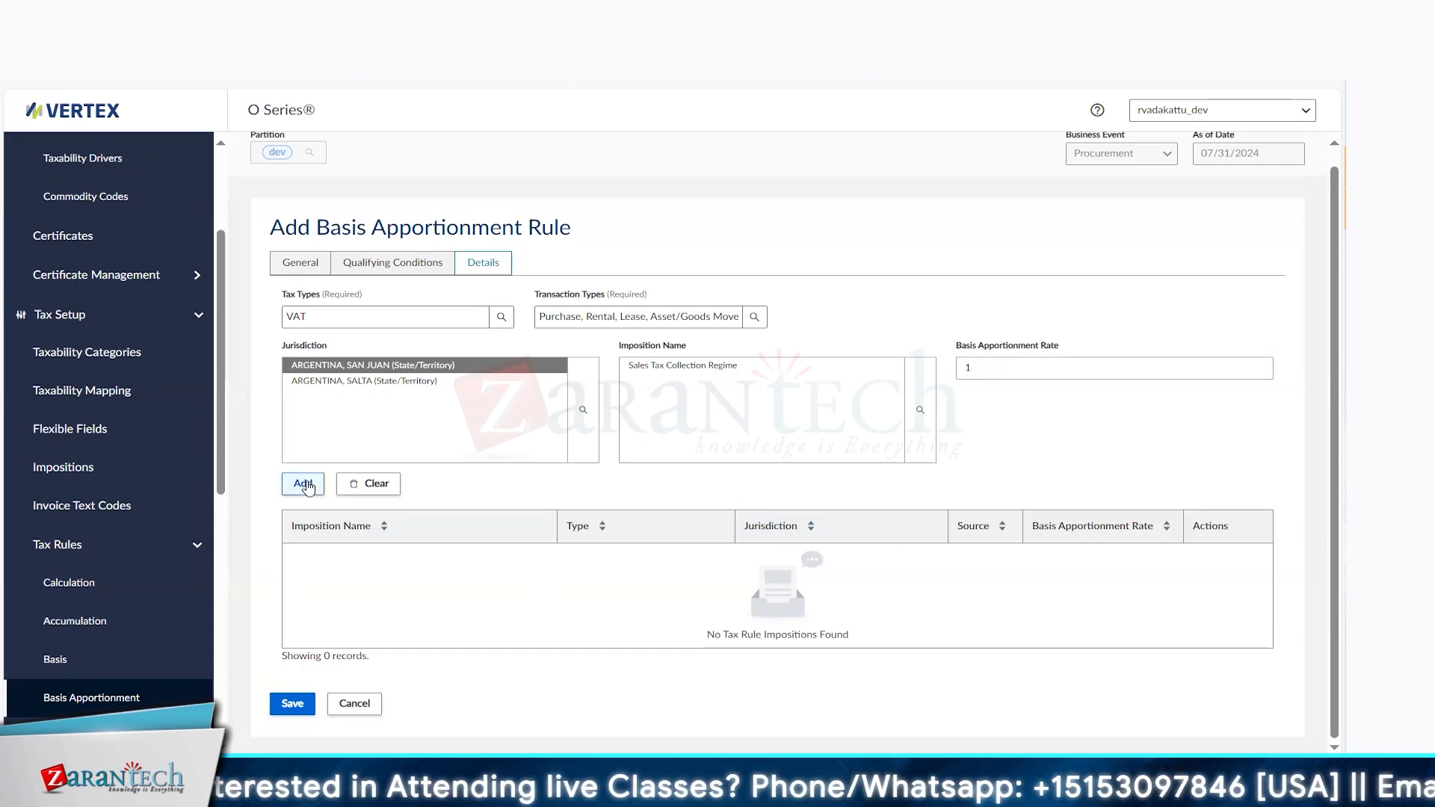
{"action": "left_click", "coordinate": [994, 368]}
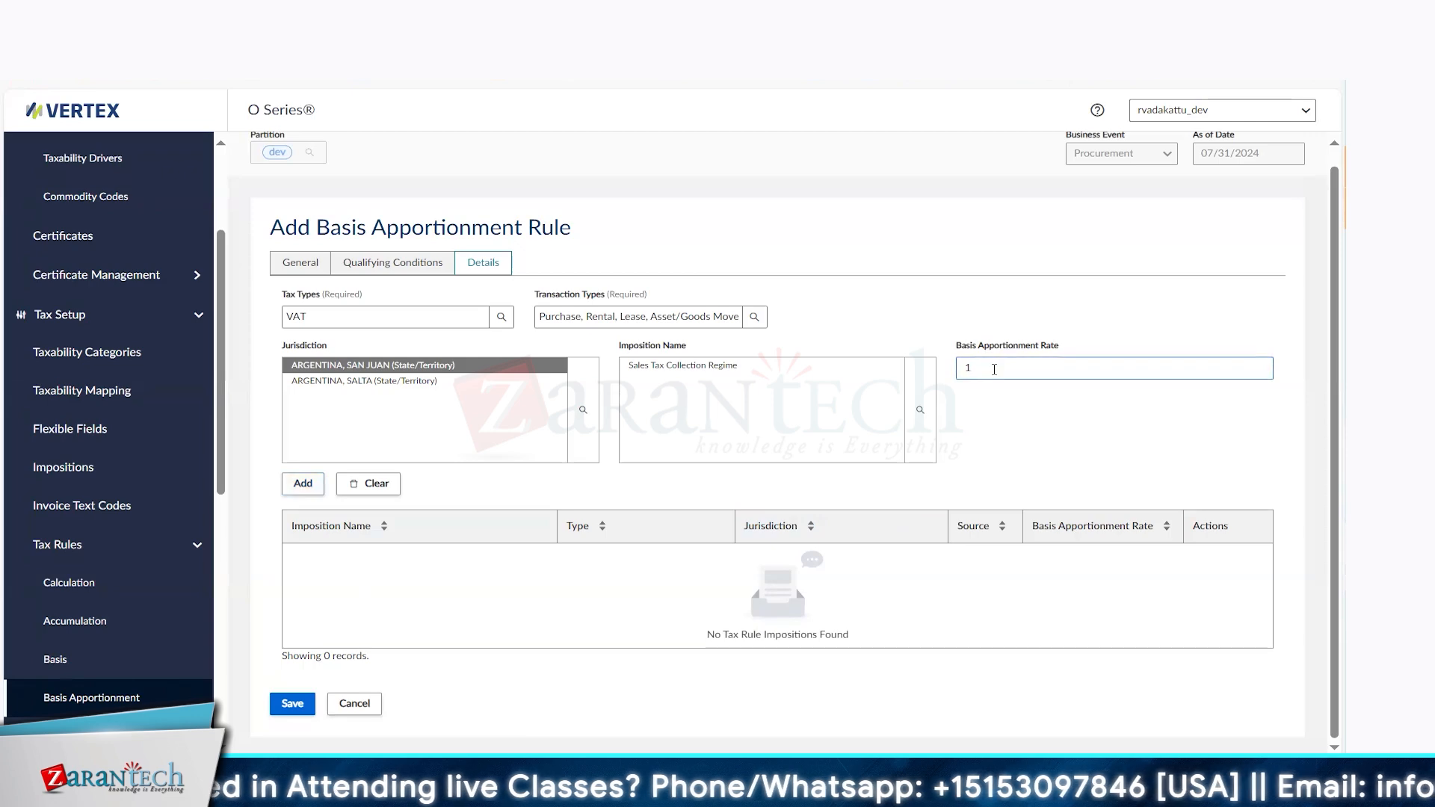
{"action": "left_click", "coordinate": [303, 486]}
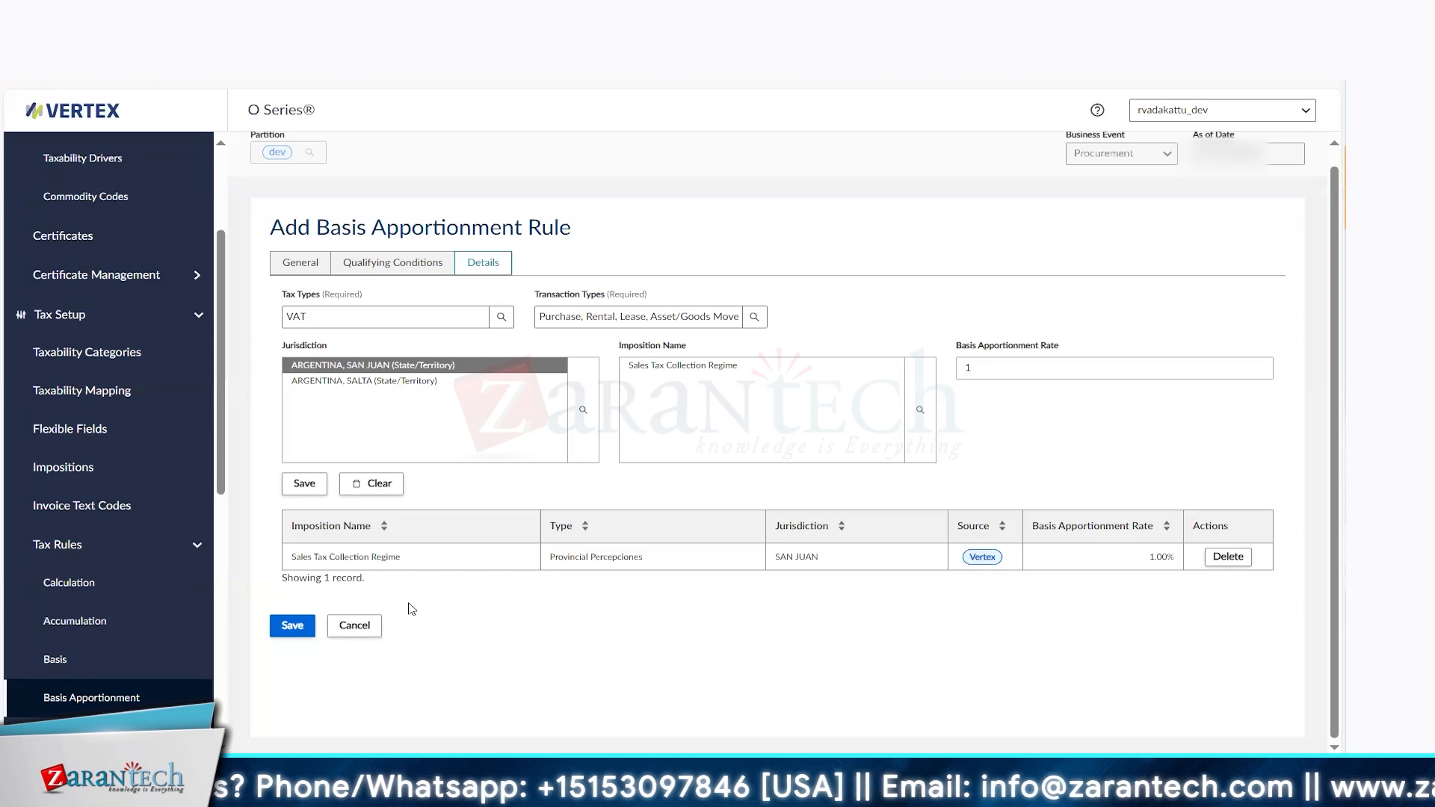
Add the Sales Tax Collection Regime imposition for Salta with a basis apportionment rate of 2
{"action": "left_click", "coordinate": [402, 382]}
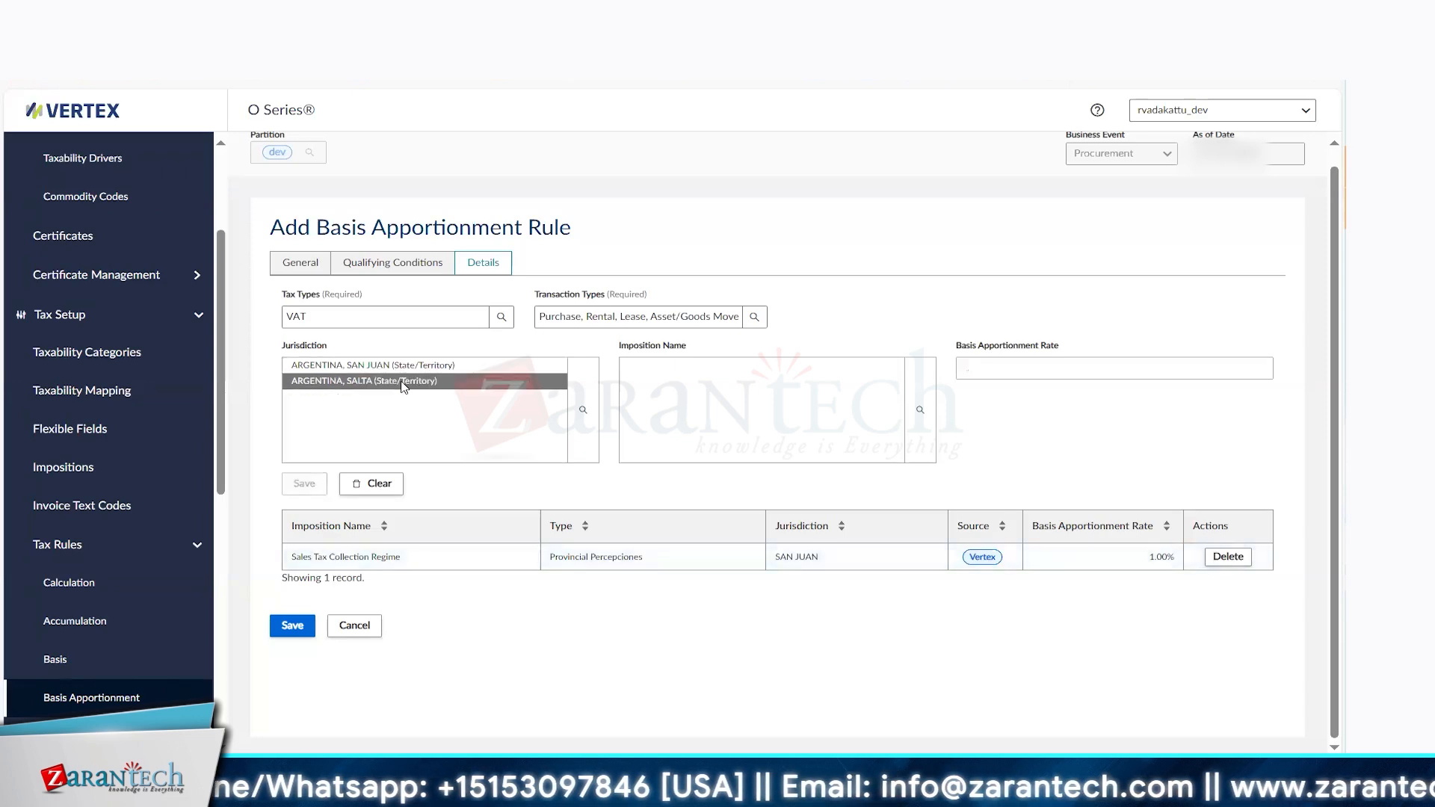
{"action": "left_click", "coordinate": [924, 429]}
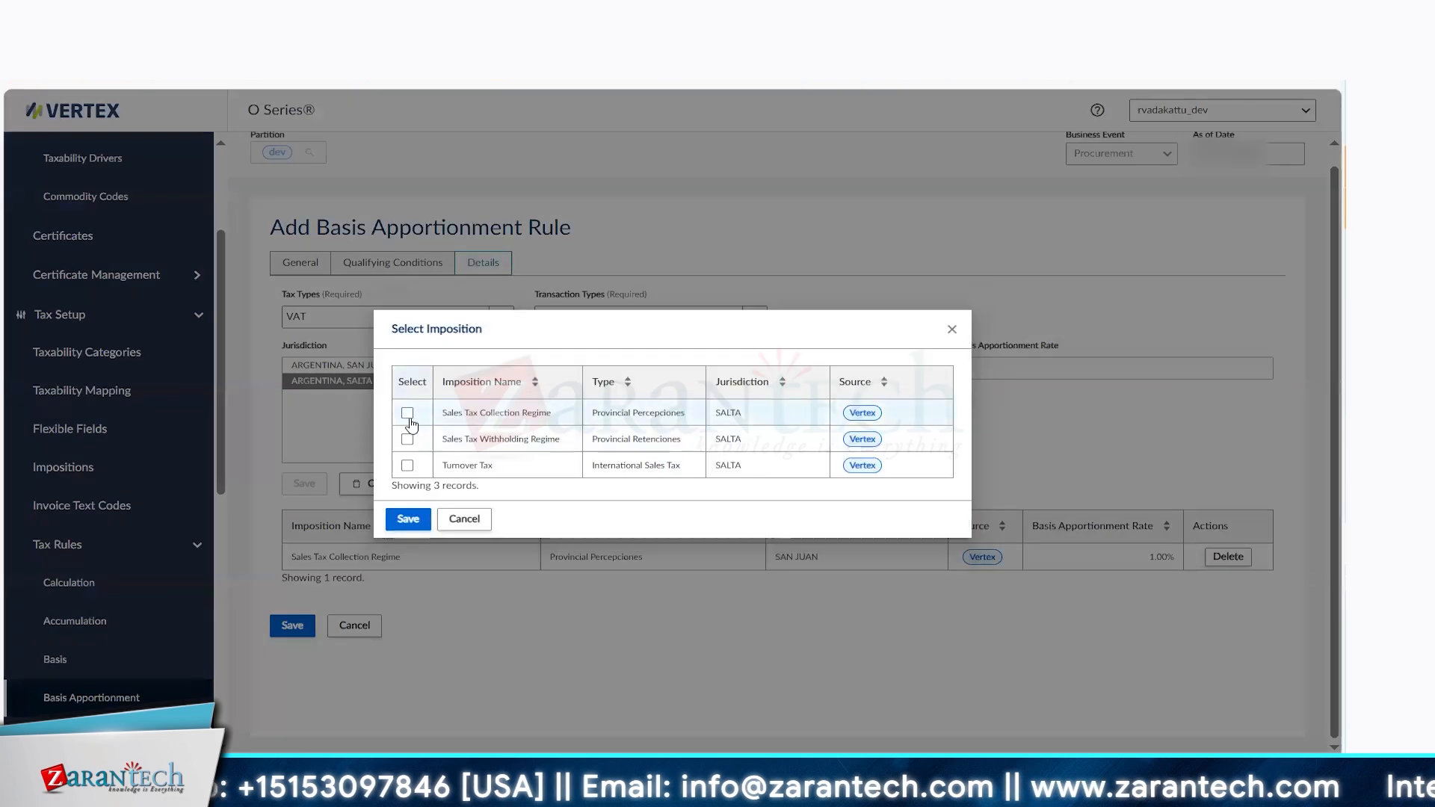
{"action": "left_click", "coordinate": [407, 415]}
{"action": "left_click", "coordinate": [408, 538]}
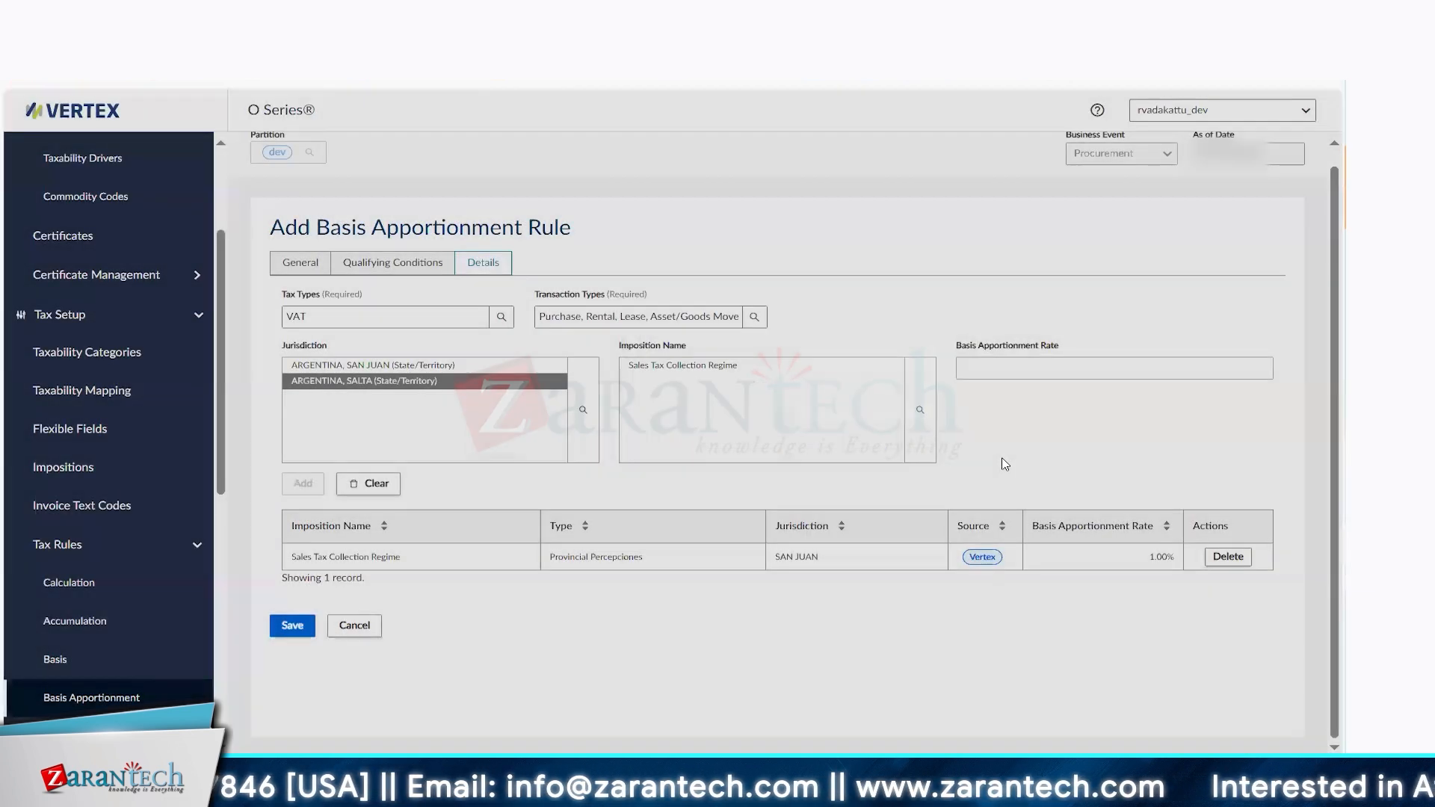
{"action": "left_click", "coordinate": [1015, 368]}
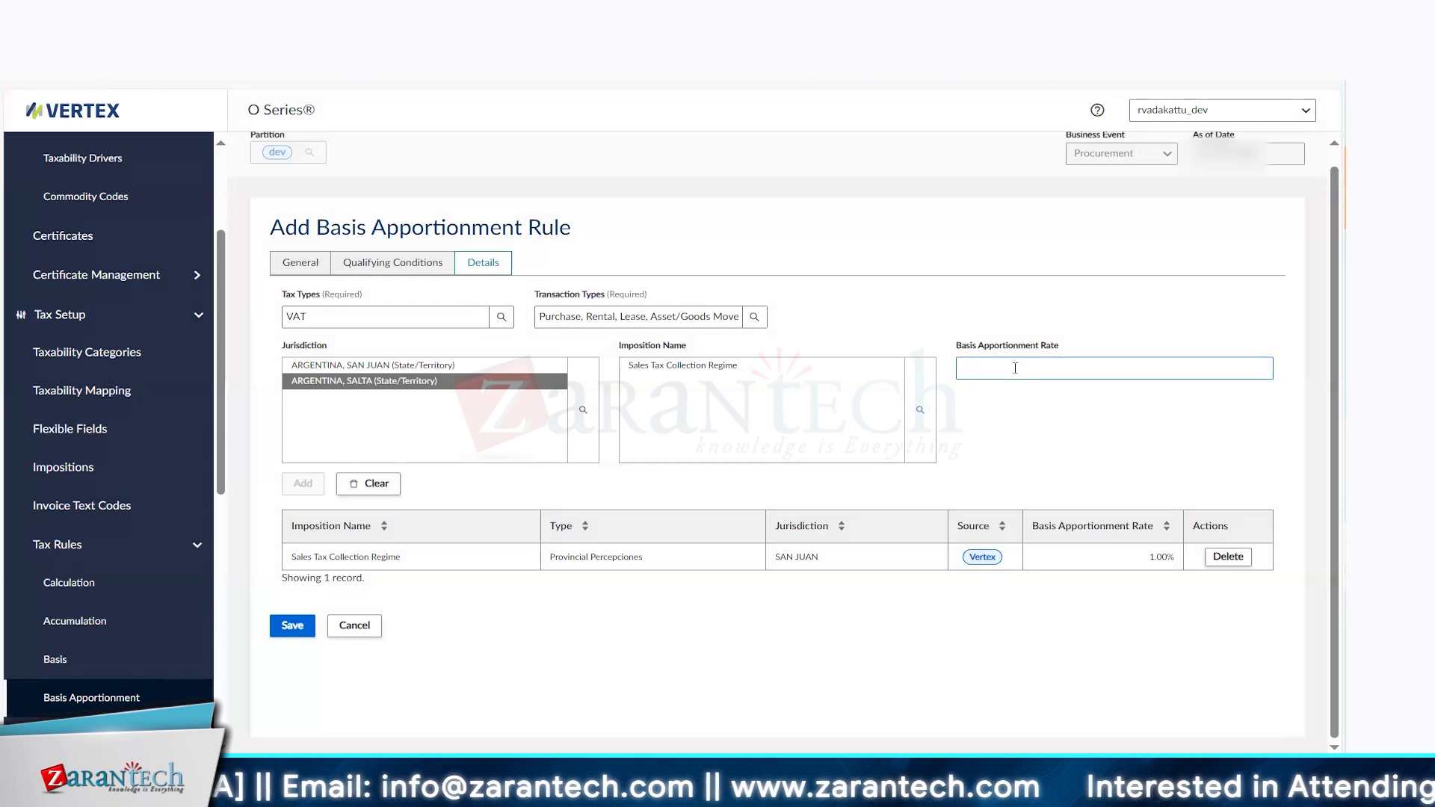
{"action": "type", "text": "2"}
{"action": "left_click", "coordinate": [304, 484]}
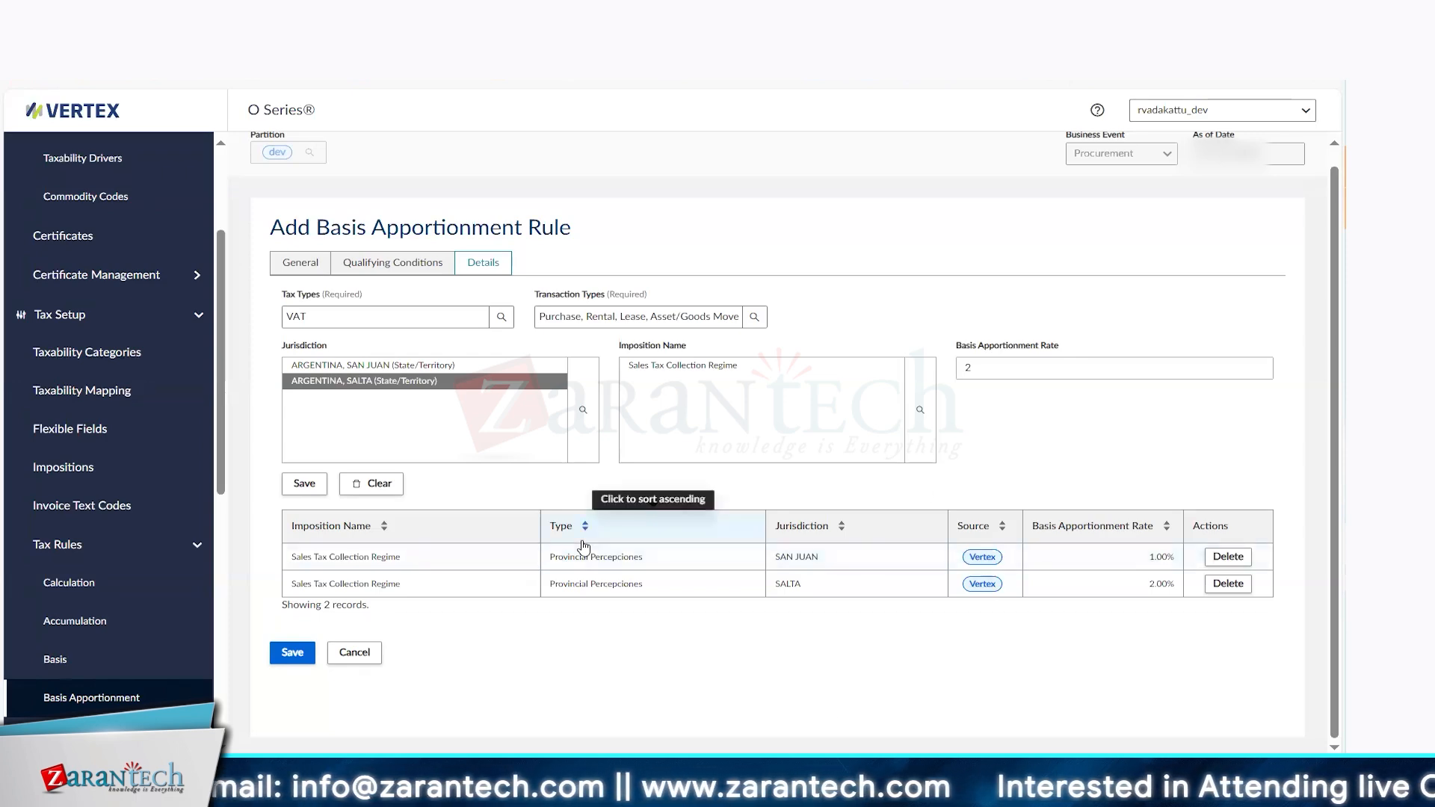
Go to the recoverability rules, start a new rule, and view its qualifying conditions
{"action": "left_click_drag", "start_coordinate": [223, 490], "coordinate": [263, 636]}
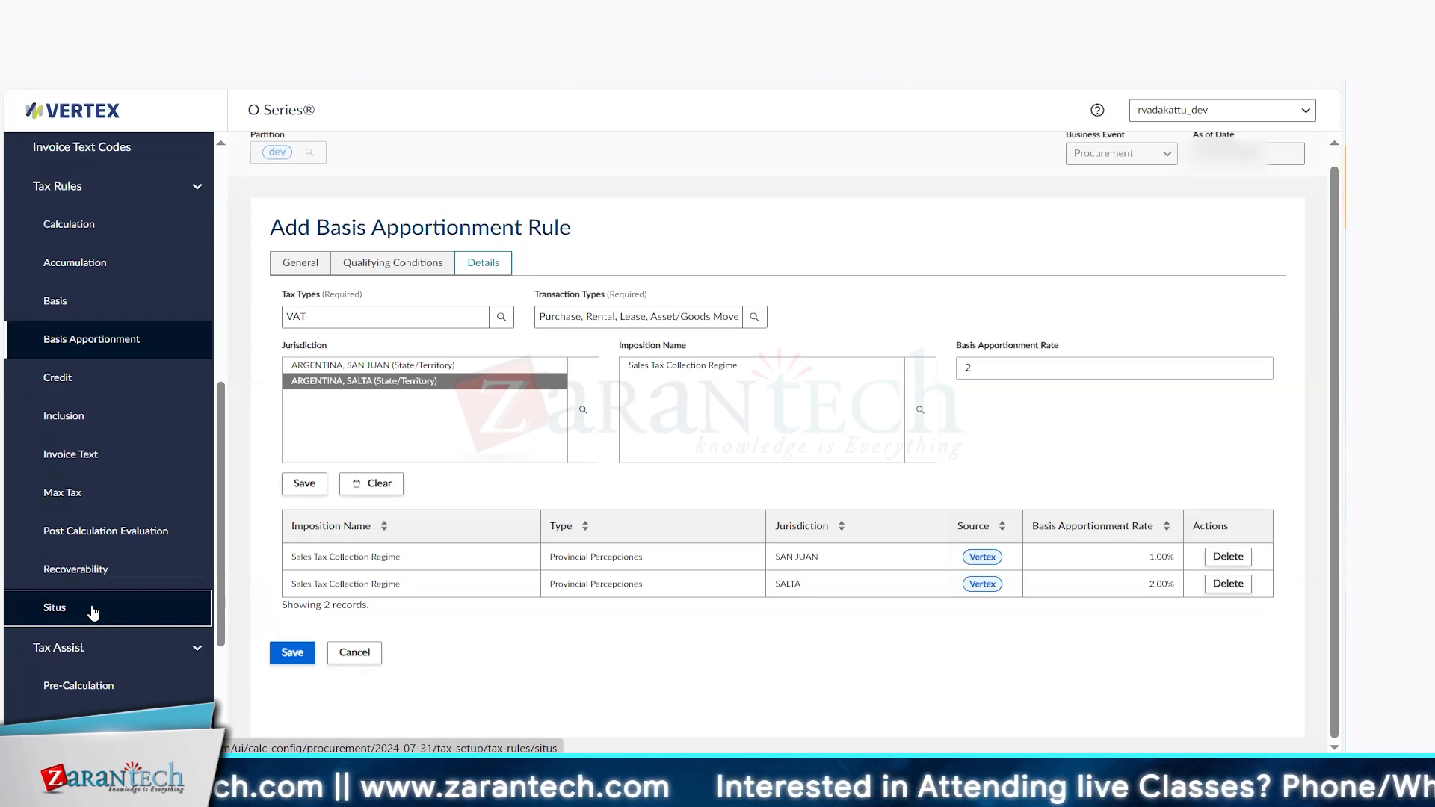
{"action": "left_click", "coordinate": [88, 574]}
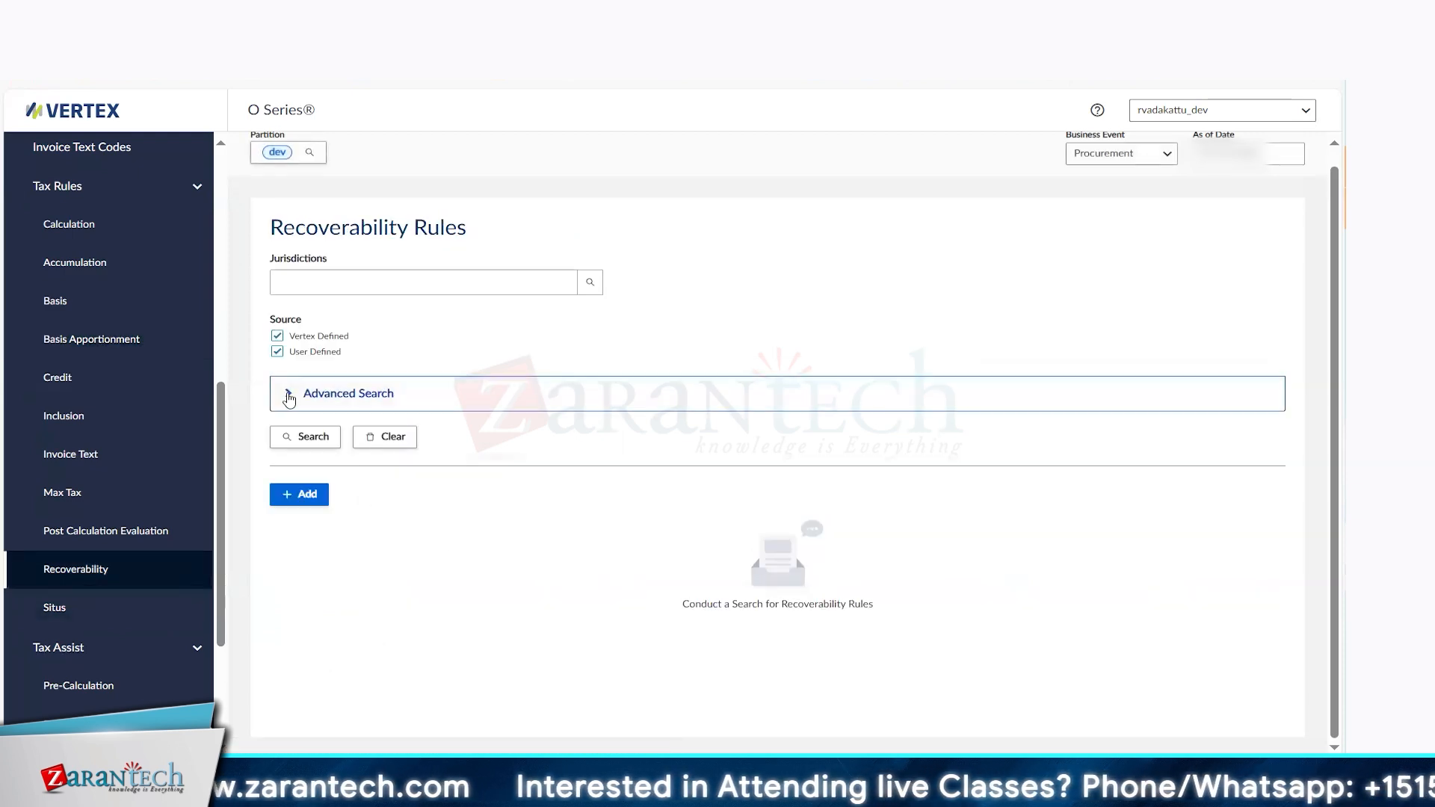
{"action": "left_click", "coordinate": [306, 499]}
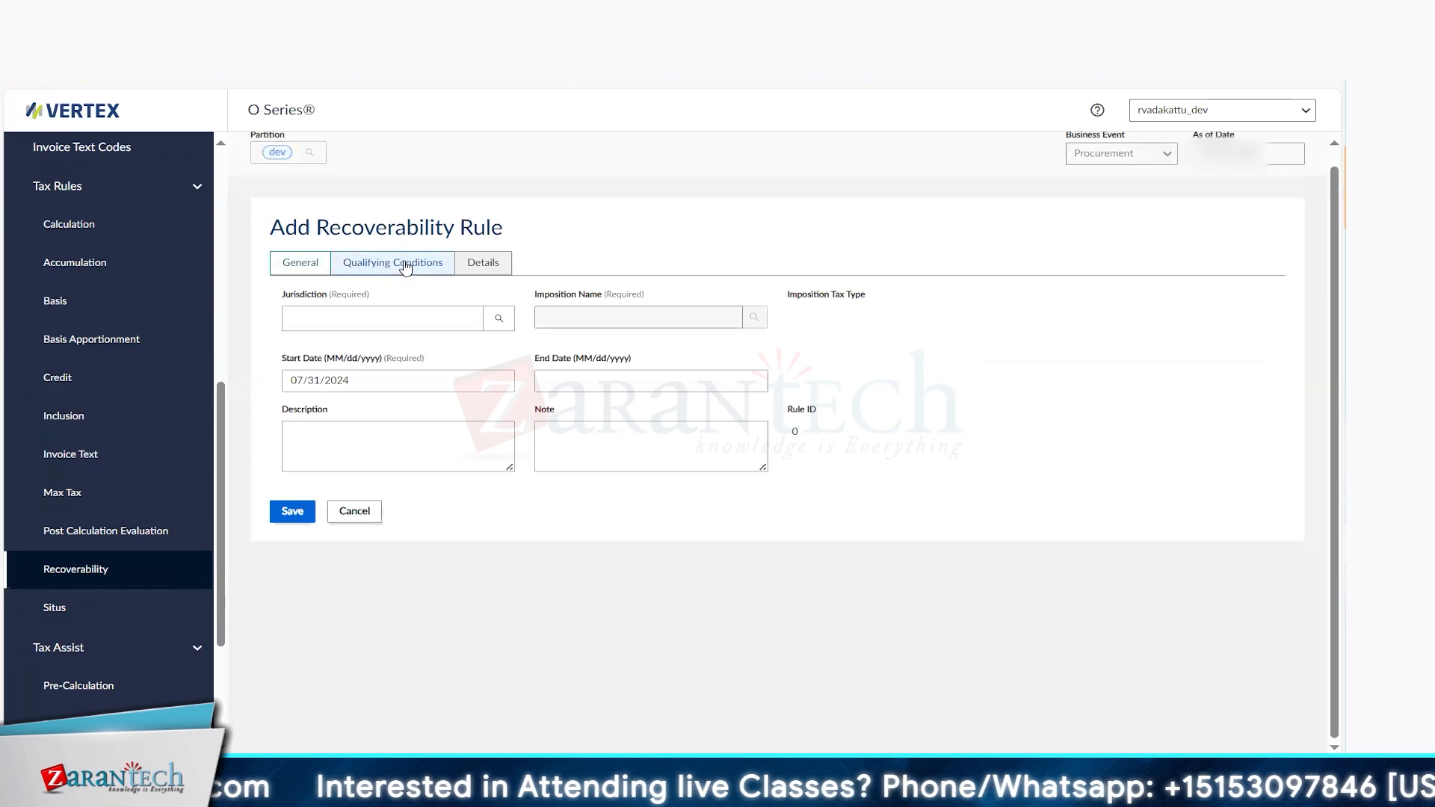
{"action": "left_click", "coordinate": [405, 268]}
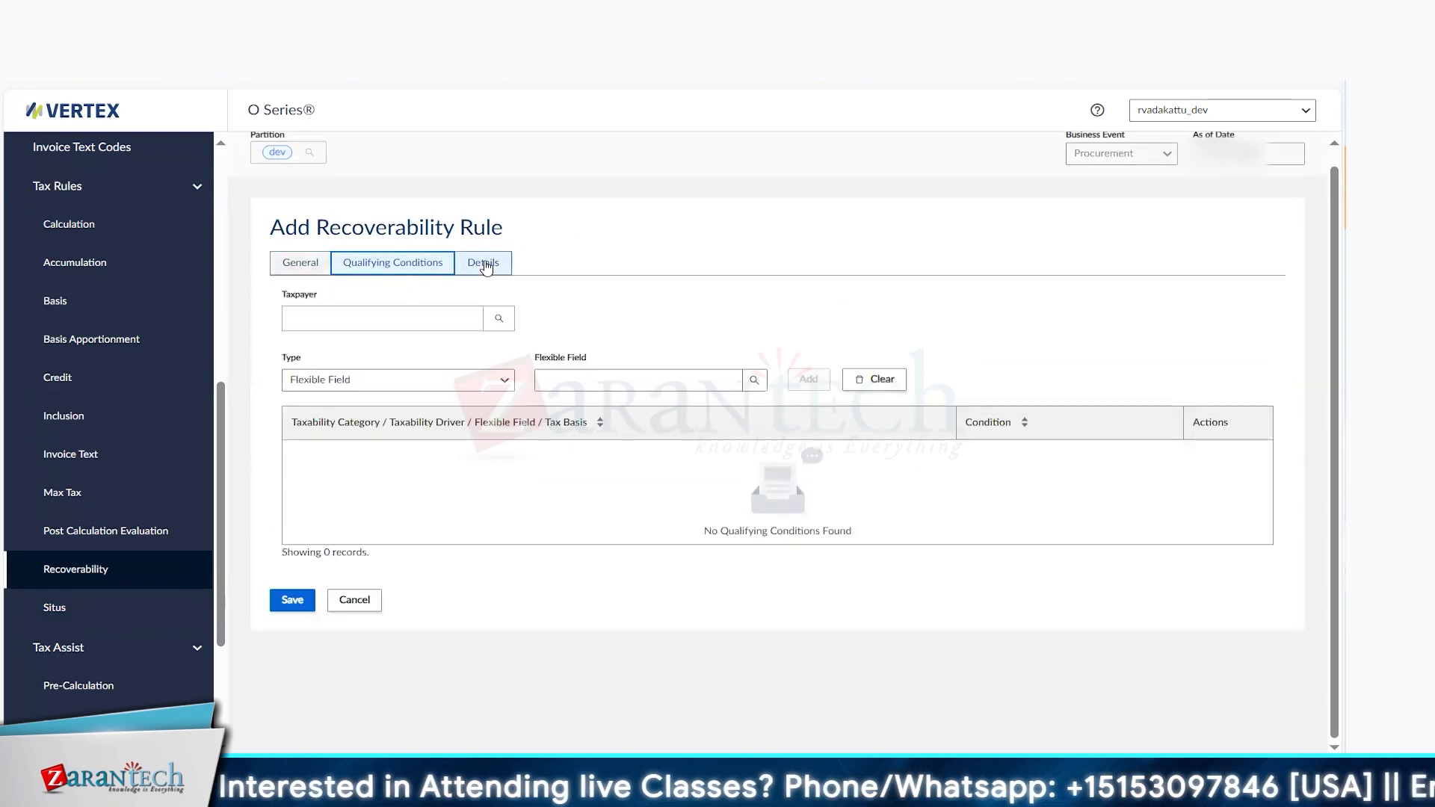
View the details of the new recoverability rule, and go to the post calculation evaluation rules
{"action": "left_click", "coordinate": [484, 266]}
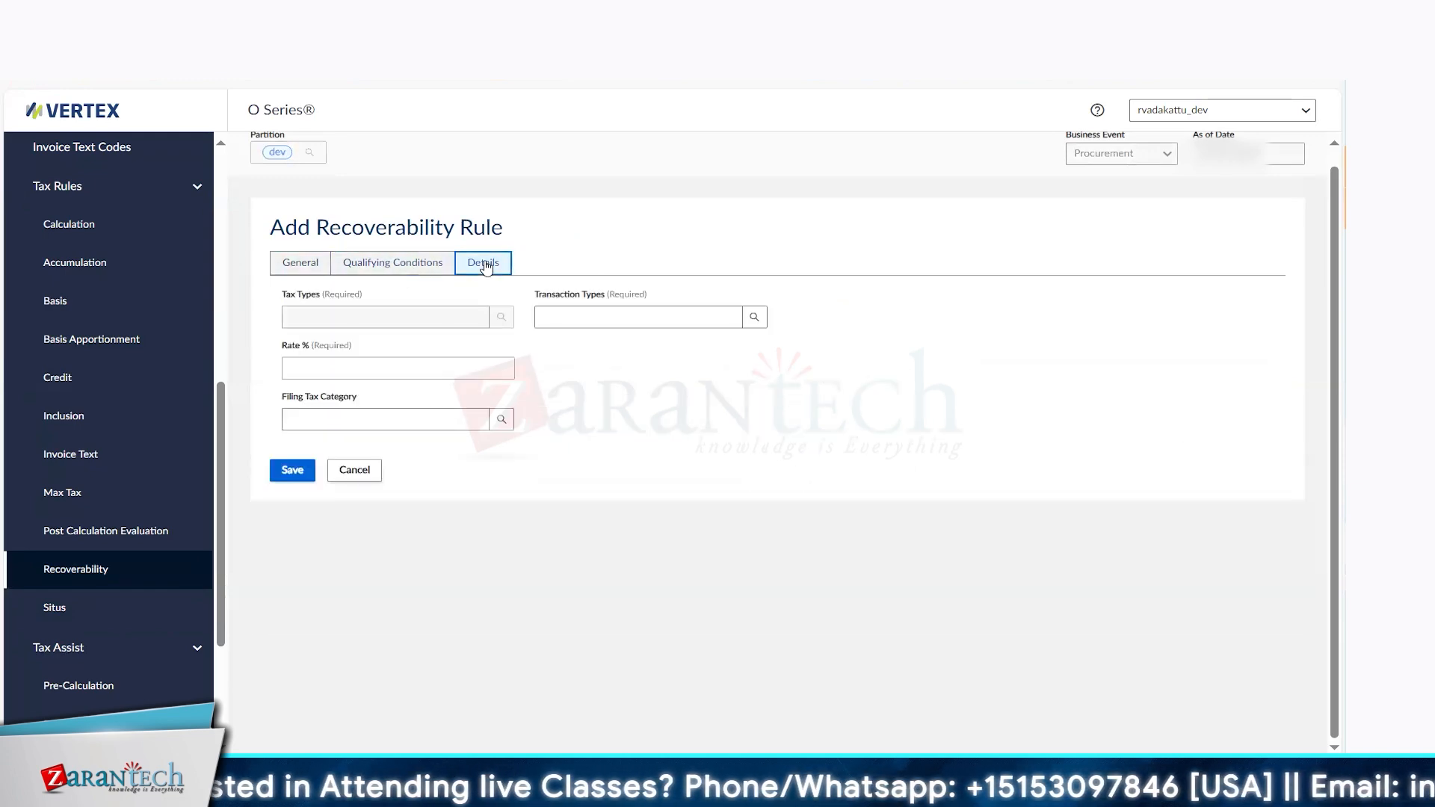
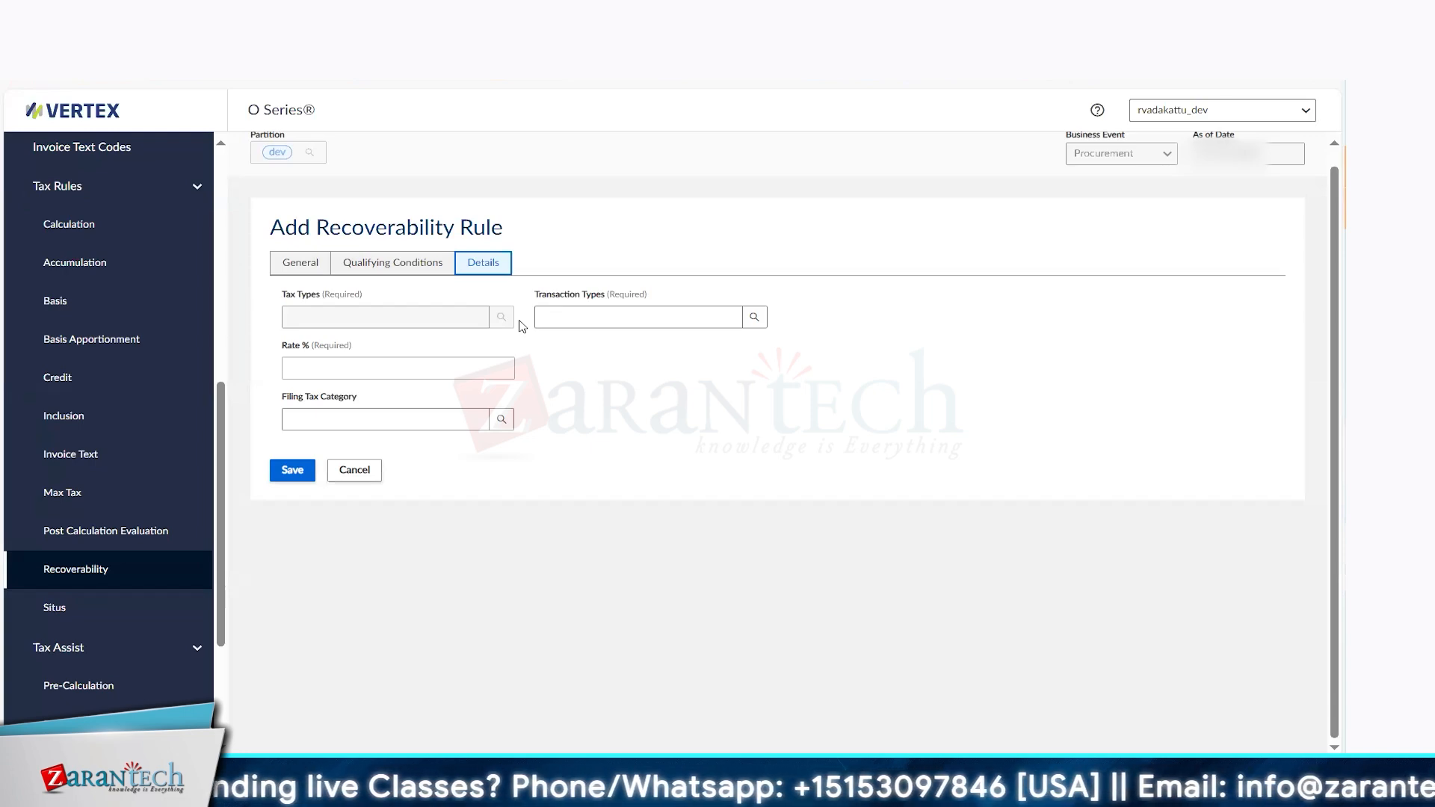
{"action": "left_click", "coordinate": [101, 532]}
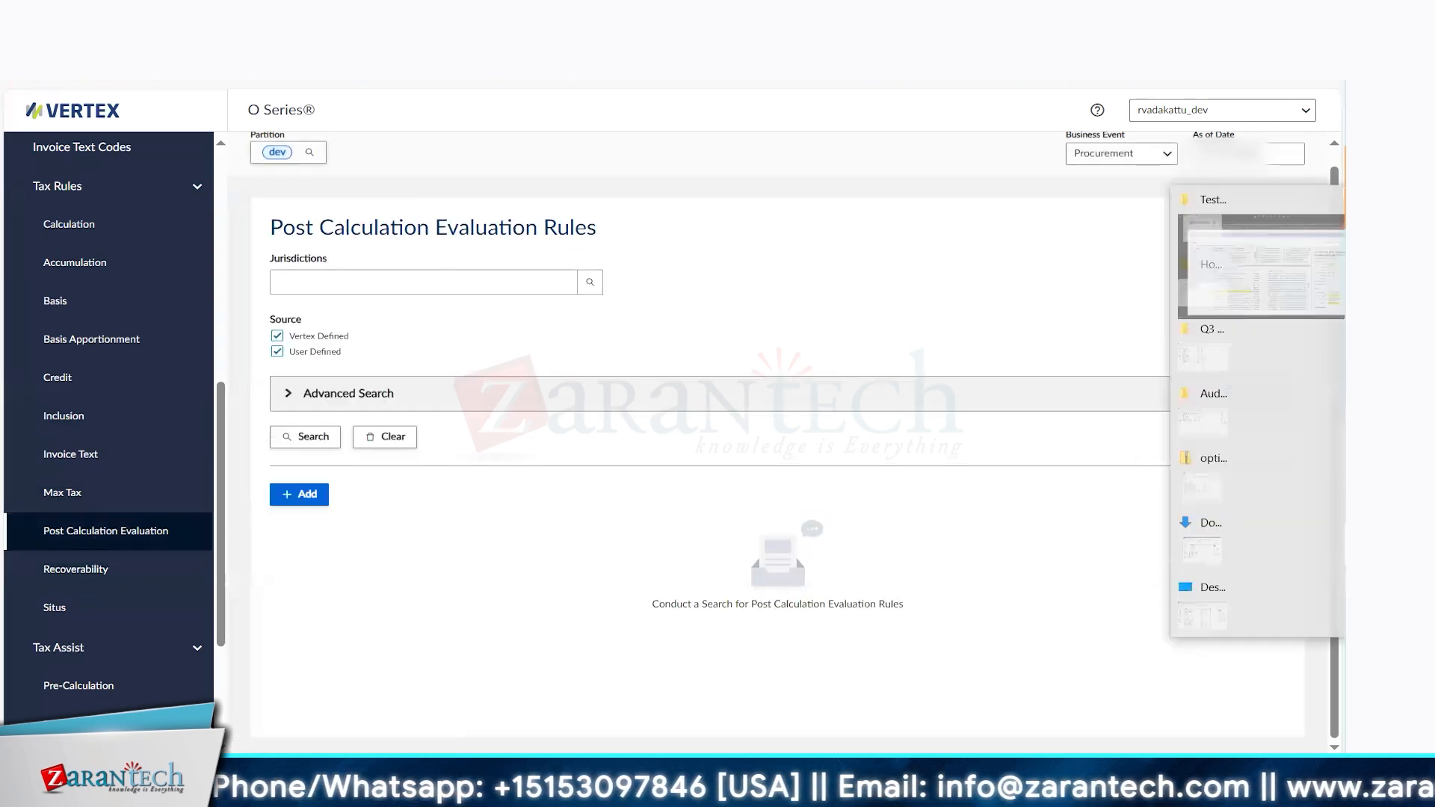
Switch to the SAP SIC log and copy the inclusion rule ID 1280125 from the California state tax in the XML response
{"action": "mouse_move", "coordinate": [1363, 575]}
{"action": "left_click", "coordinate": [1285, 711]}
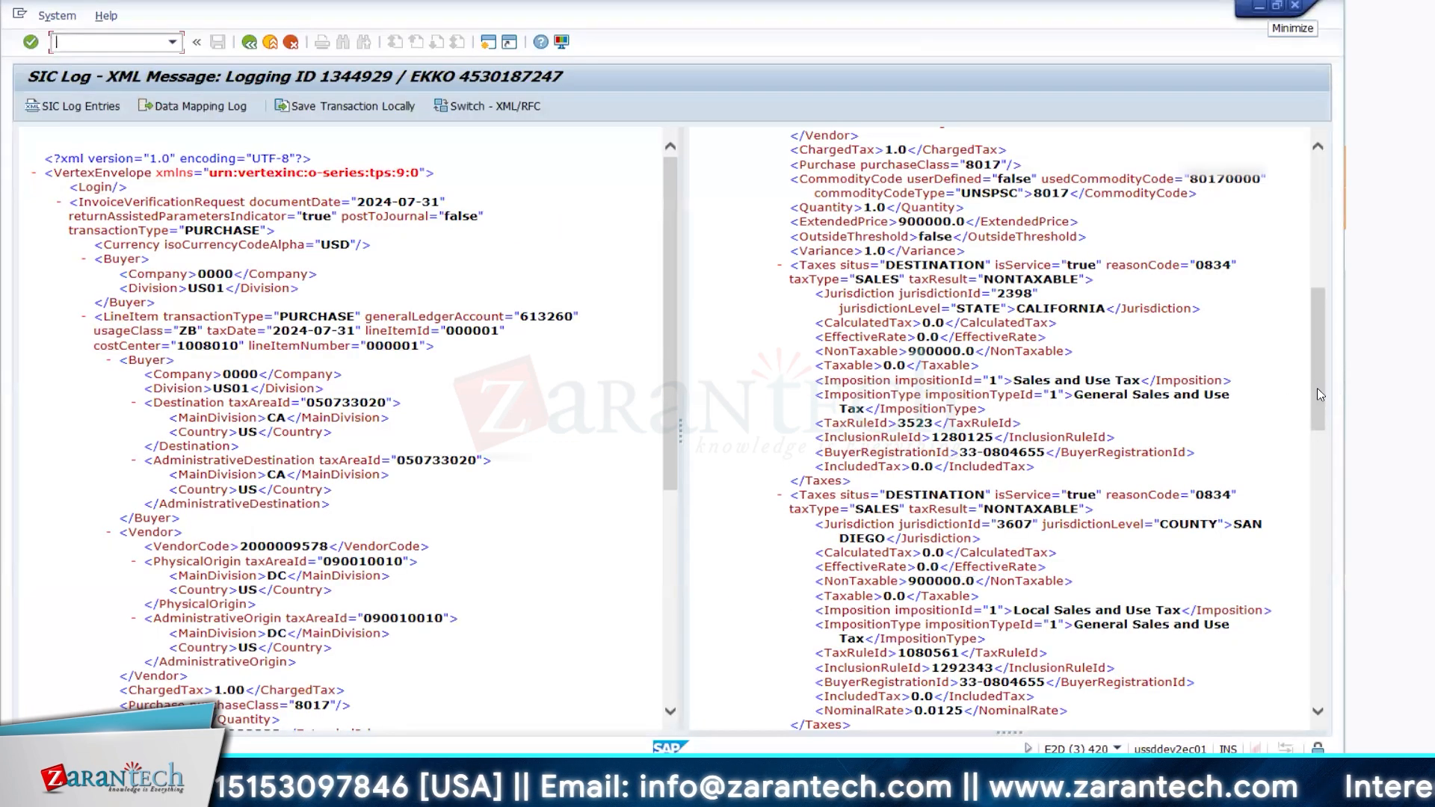
{"action": "left_click_drag", "start_coordinate": [1317, 388], "coordinate": [1316, 388]}
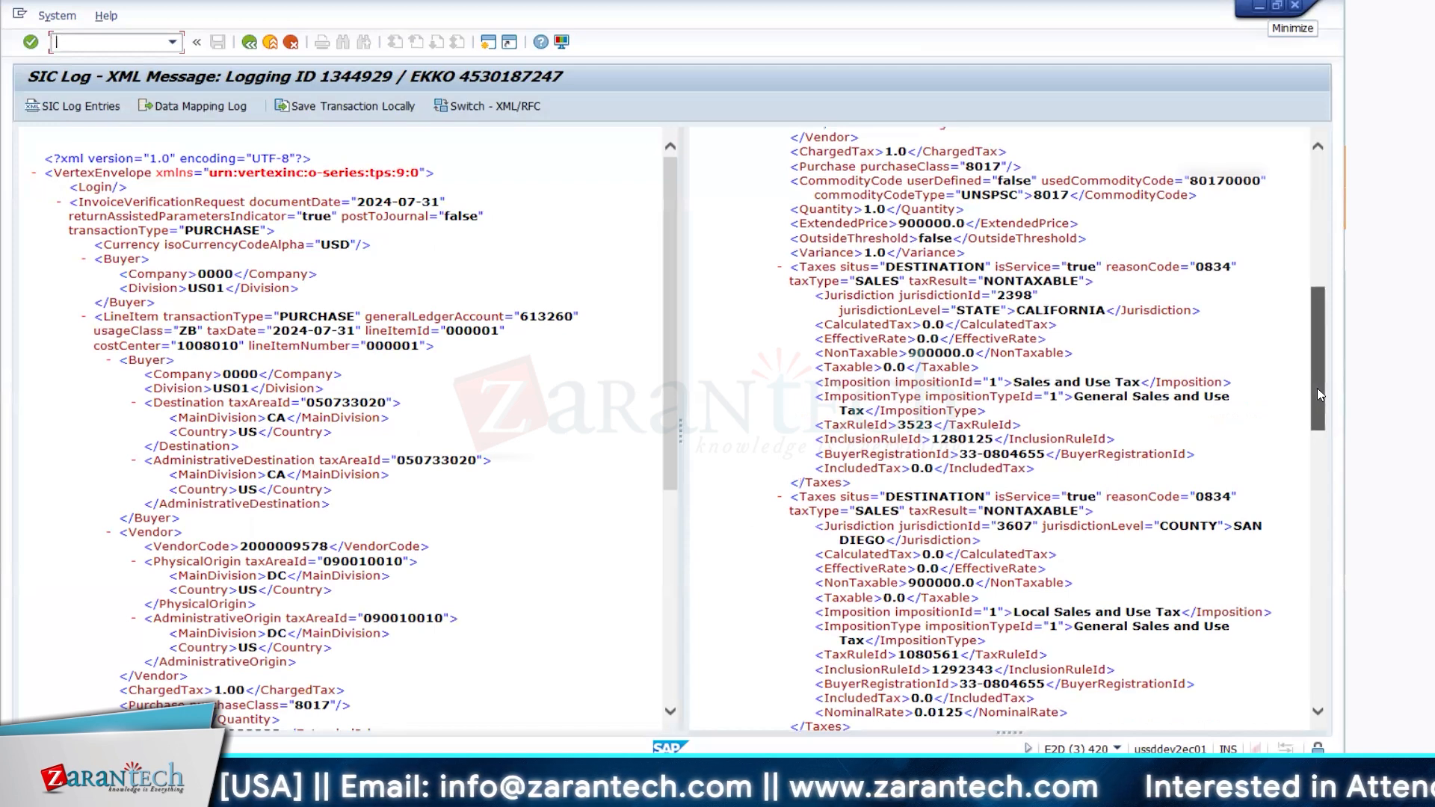
{"action": "left_click_drag", "start_coordinate": [1317, 388], "coordinate": [1317, 388]}
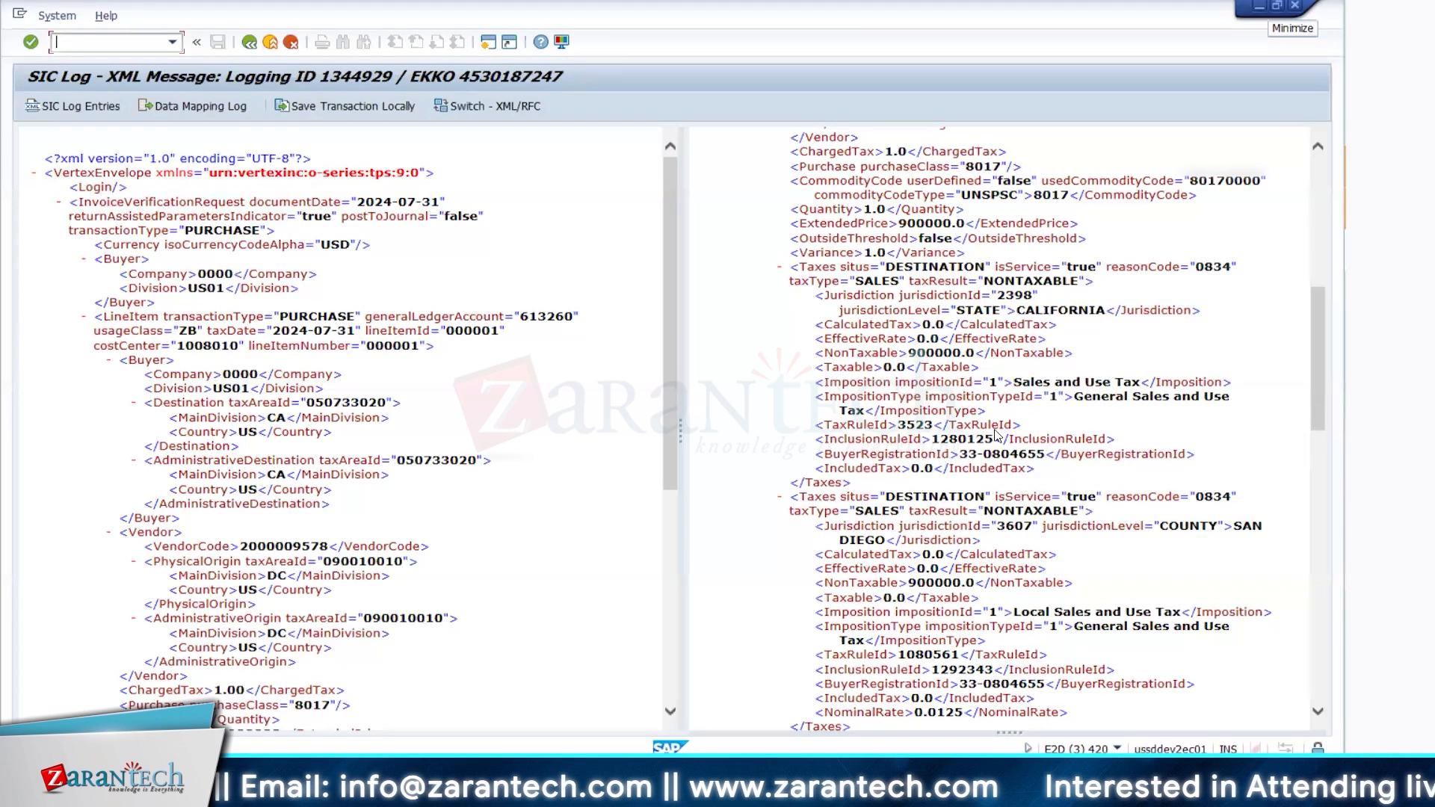
{"action": "left_click_drag", "start_coordinate": [996, 435], "coordinate": [934, 445]}
{"action": "key", "text": "ctrl+c"}
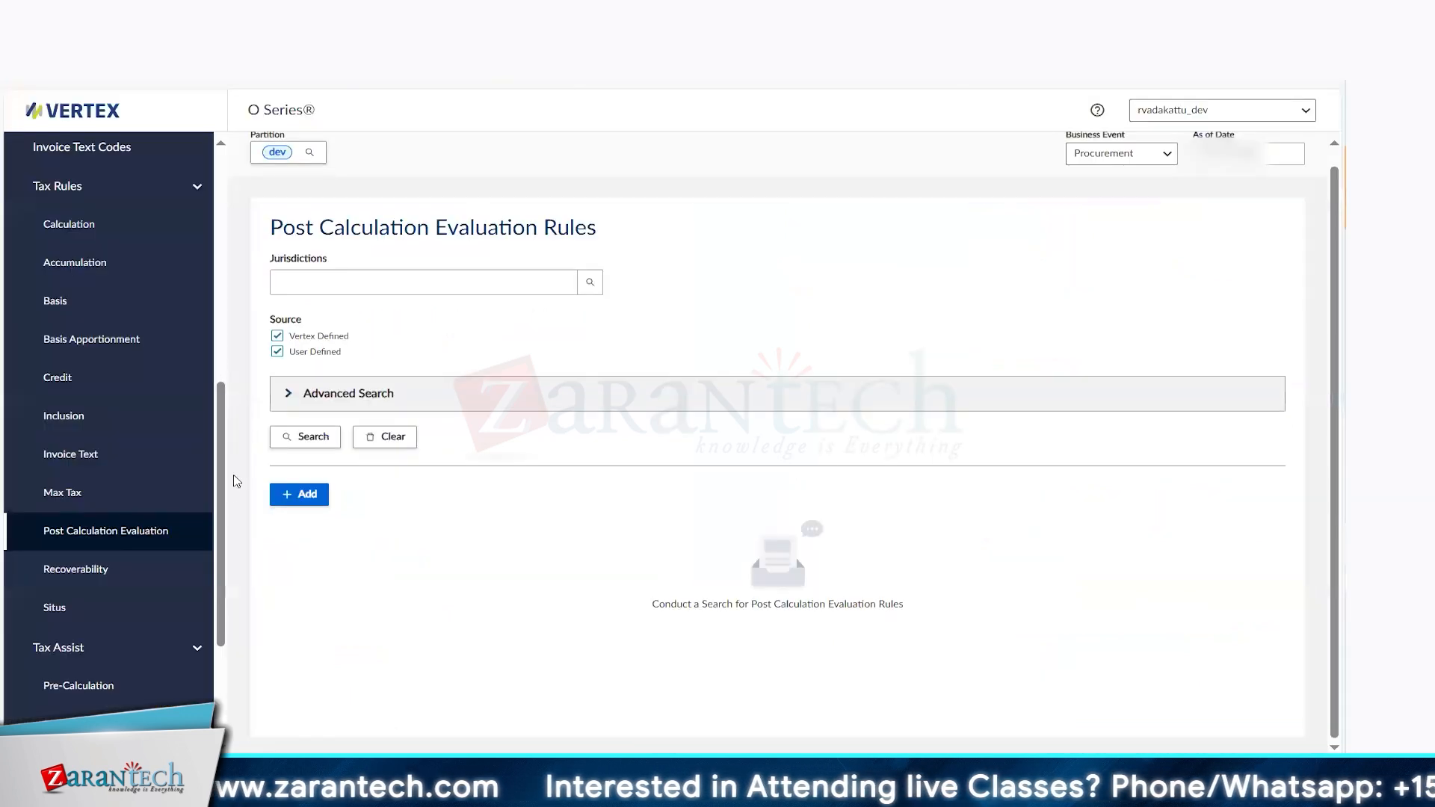
{"action": "left_click_drag", "start_coordinate": [221, 476], "coordinate": [229, 434]}
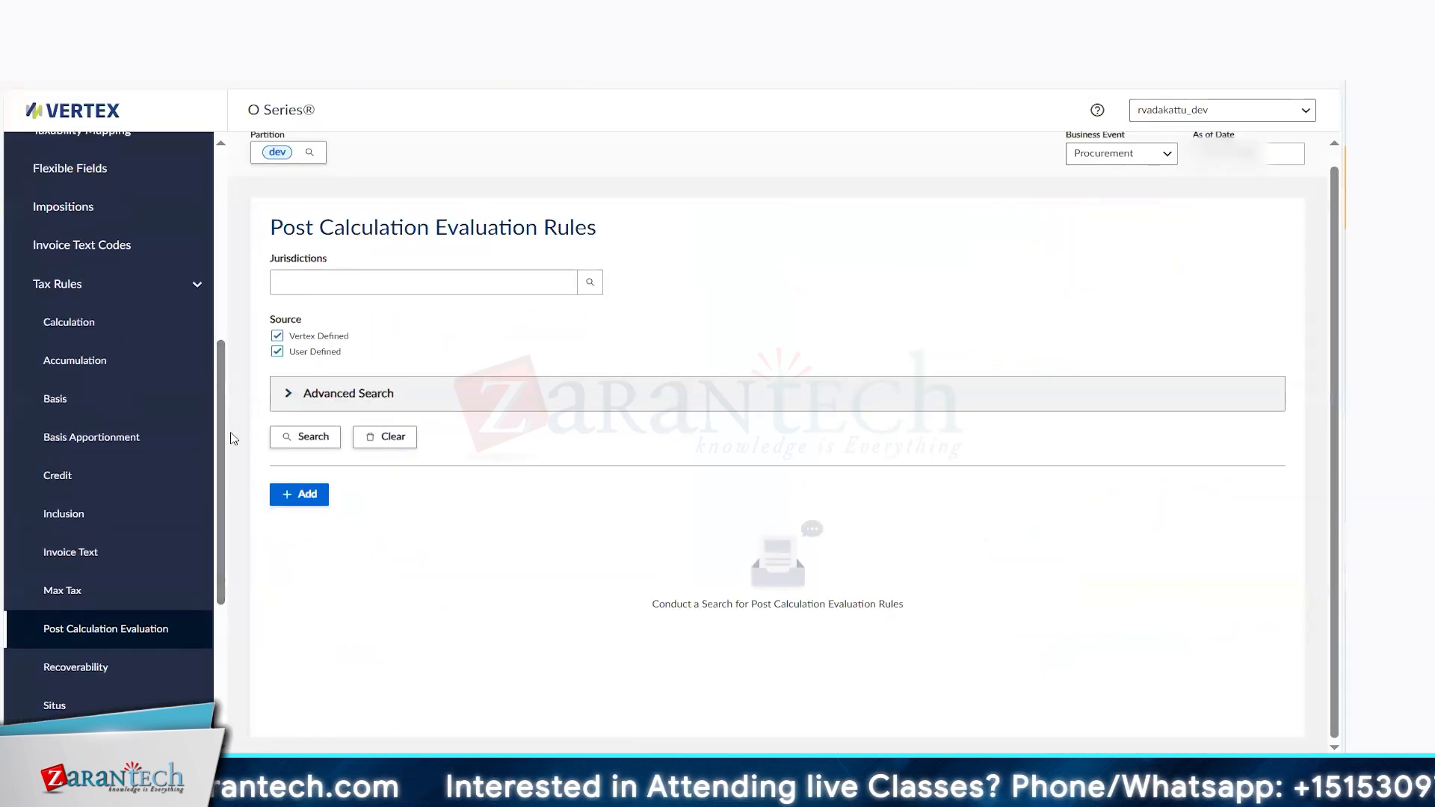
{"action": "left_click", "coordinate": [103, 323]}
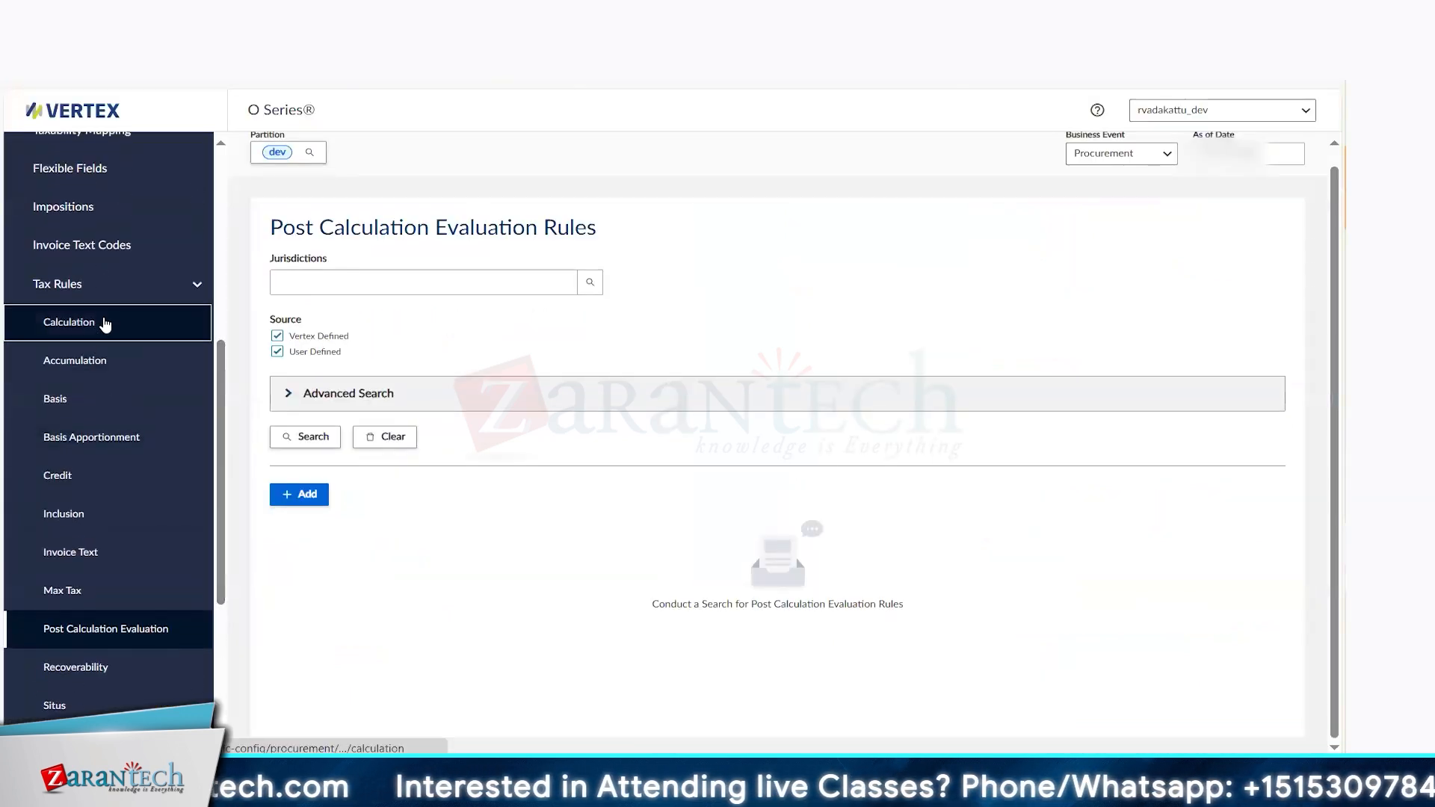
{"action": "left_click", "coordinate": [293, 396]}
{"action": "left_click", "coordinate": [395, 442]}
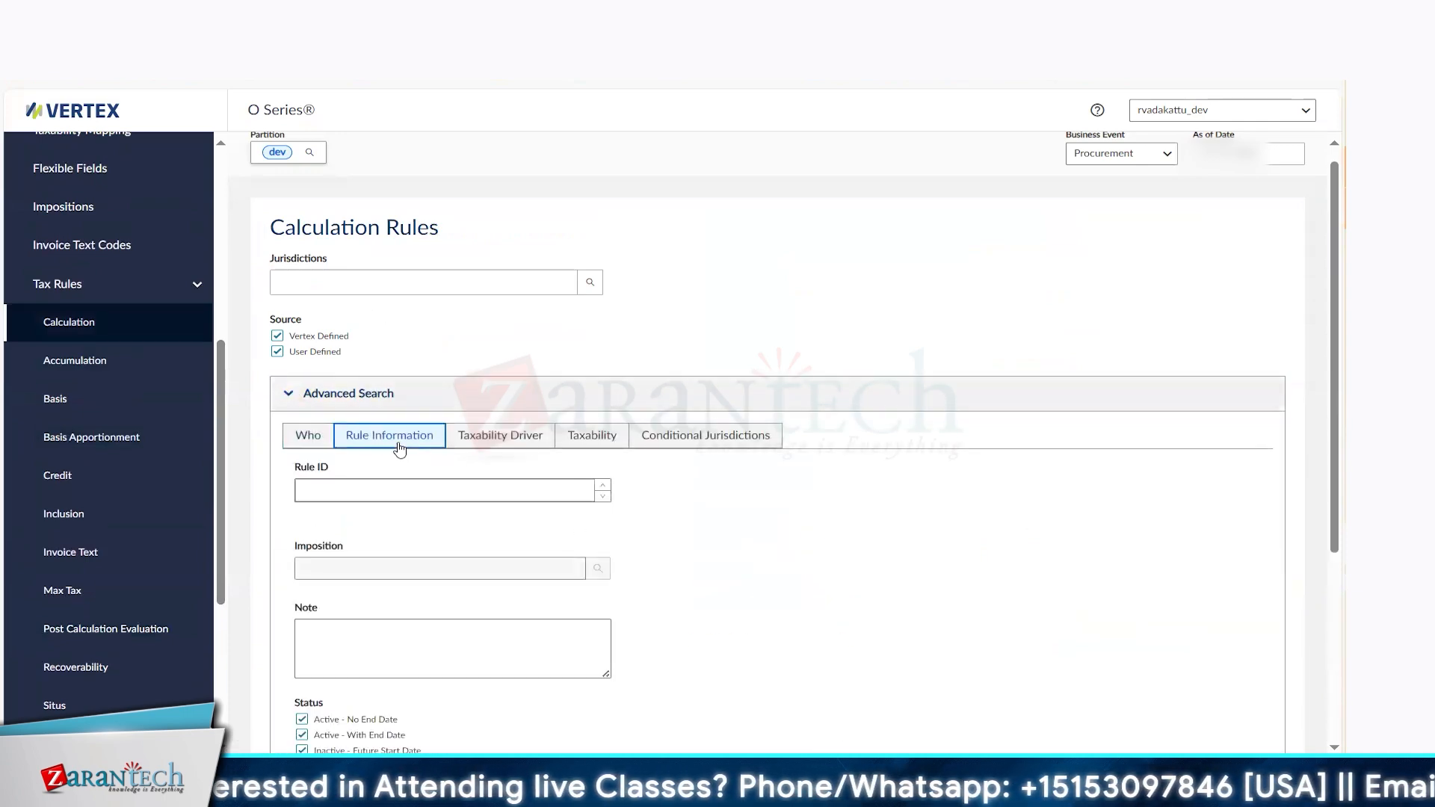
{"action": "left_click", "coordinate": [342, 499]}
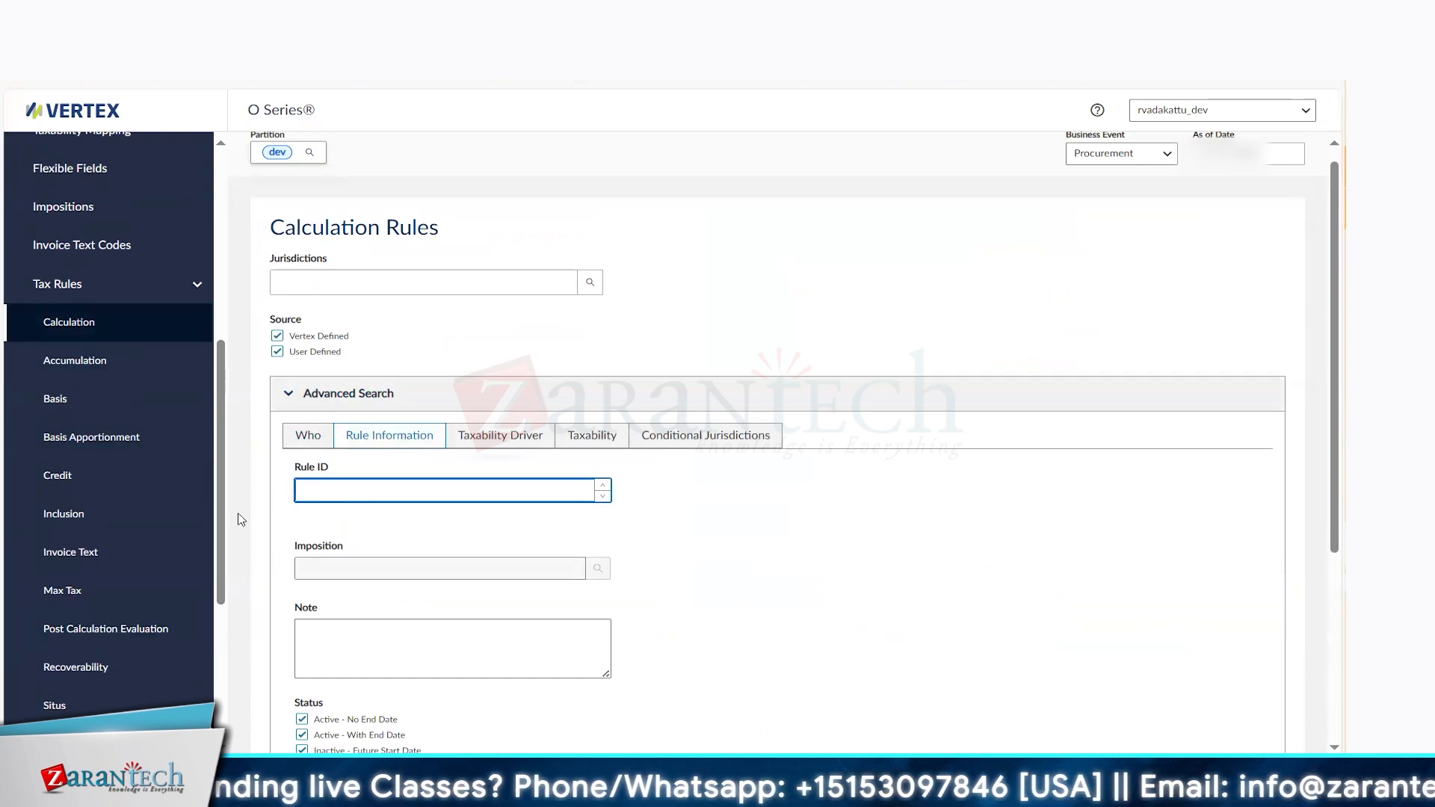
{"action": "left_click_drag", "start_coordinate": [220, 519], "coordinate": [221, 594]}
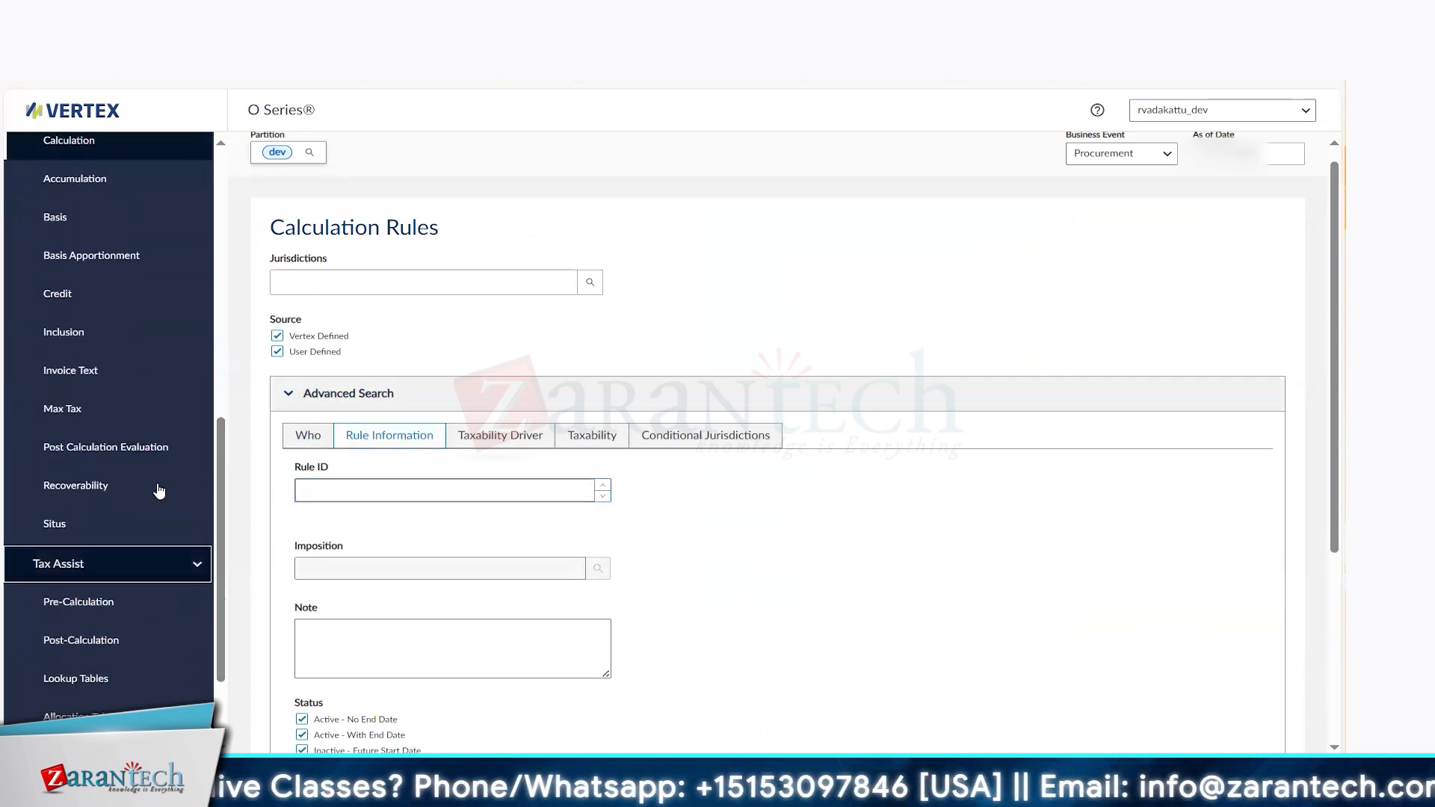
Search the post calculation evaluation rules by rule information for the copied rule ID 1280125
{"action": "left_click", "coordinate": [105, 450]}
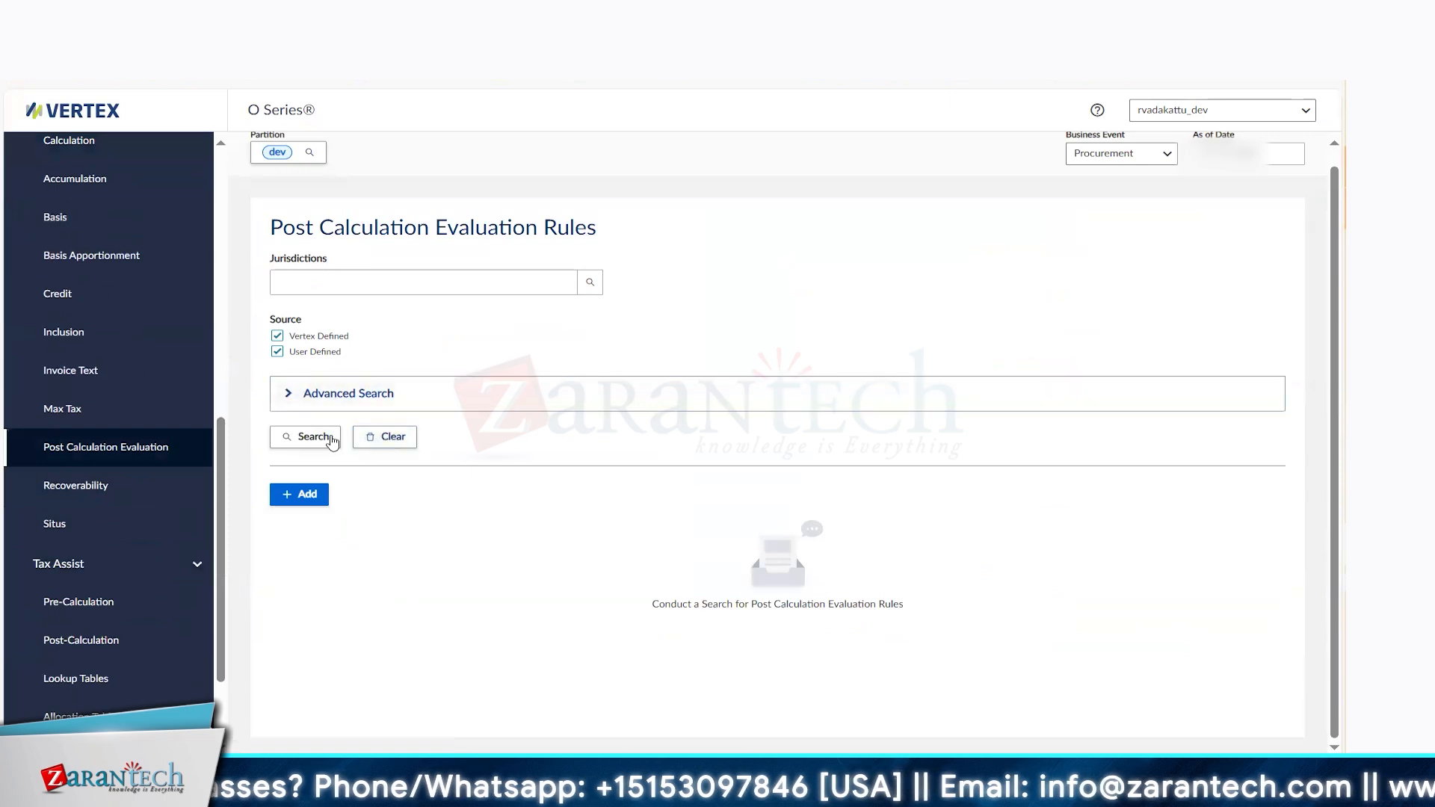
{"action": "left_click", "coordinate": [328, 396]}
{"action": "left_click", "coordinate": [378, 440]}
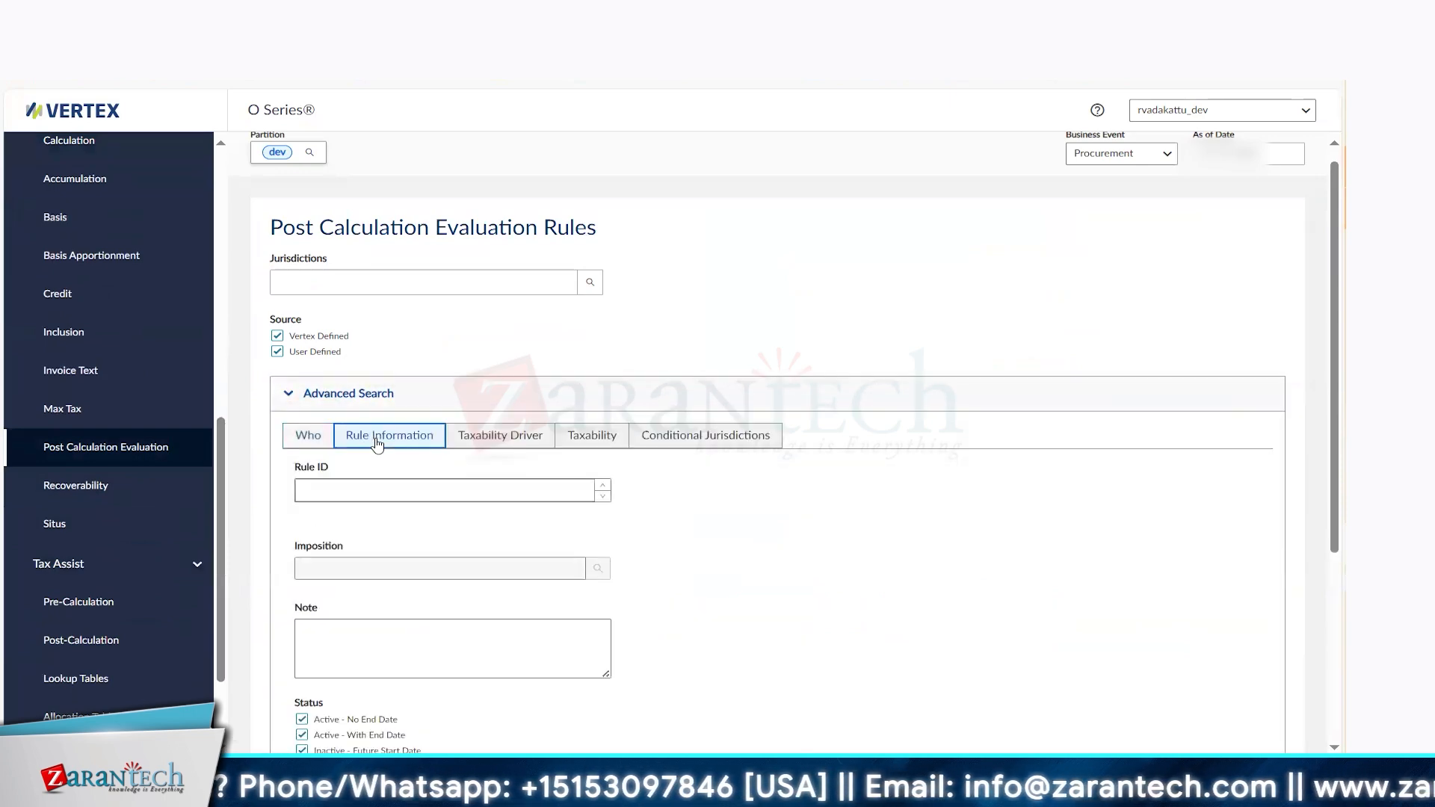
{"action": "left_click", "coordinate": [348, 494]}
{"action": "key", "text": "ctrl+v"}
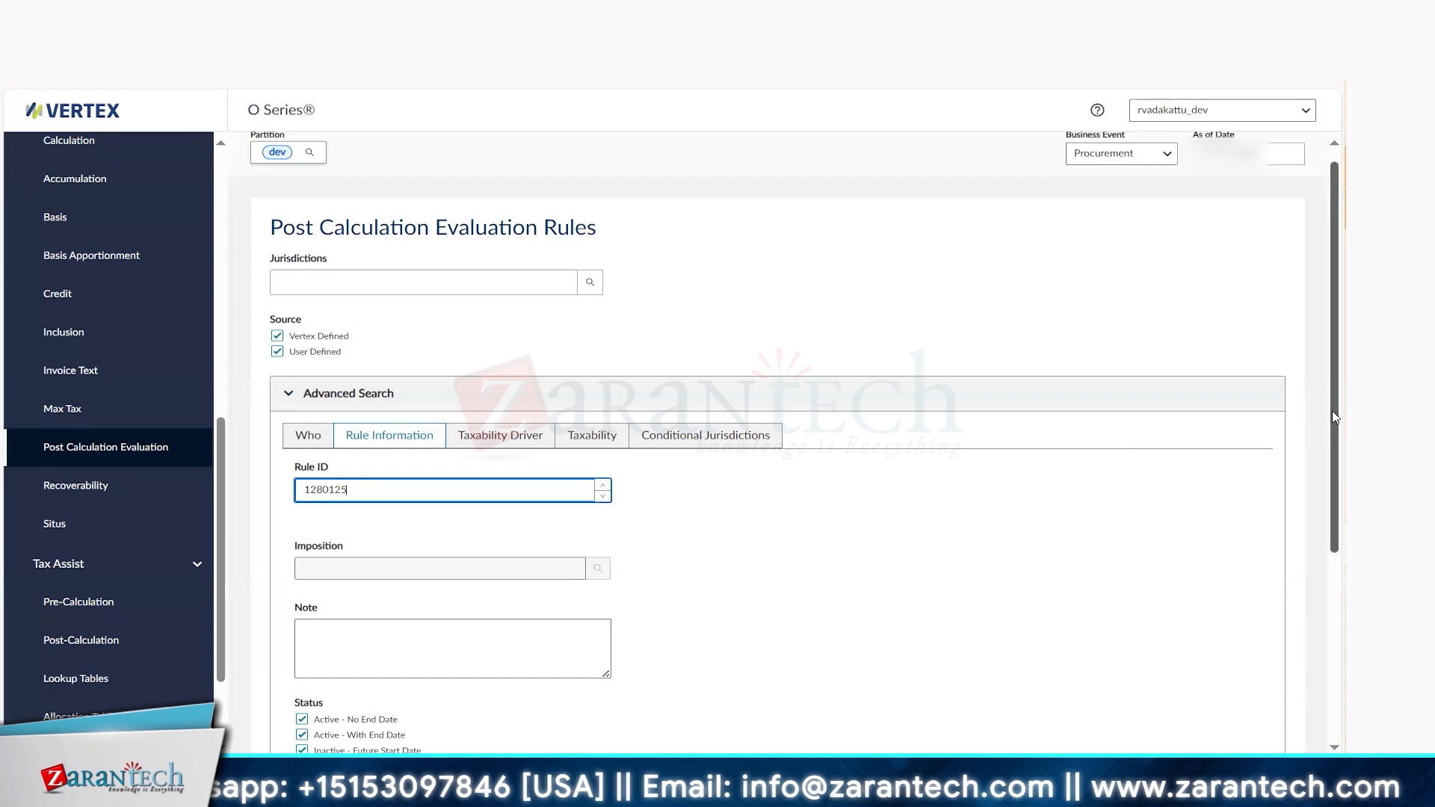
{"action": "left_click_drag", "start_coordinate": [1332, 410], "coordinate": [1334, 486]}
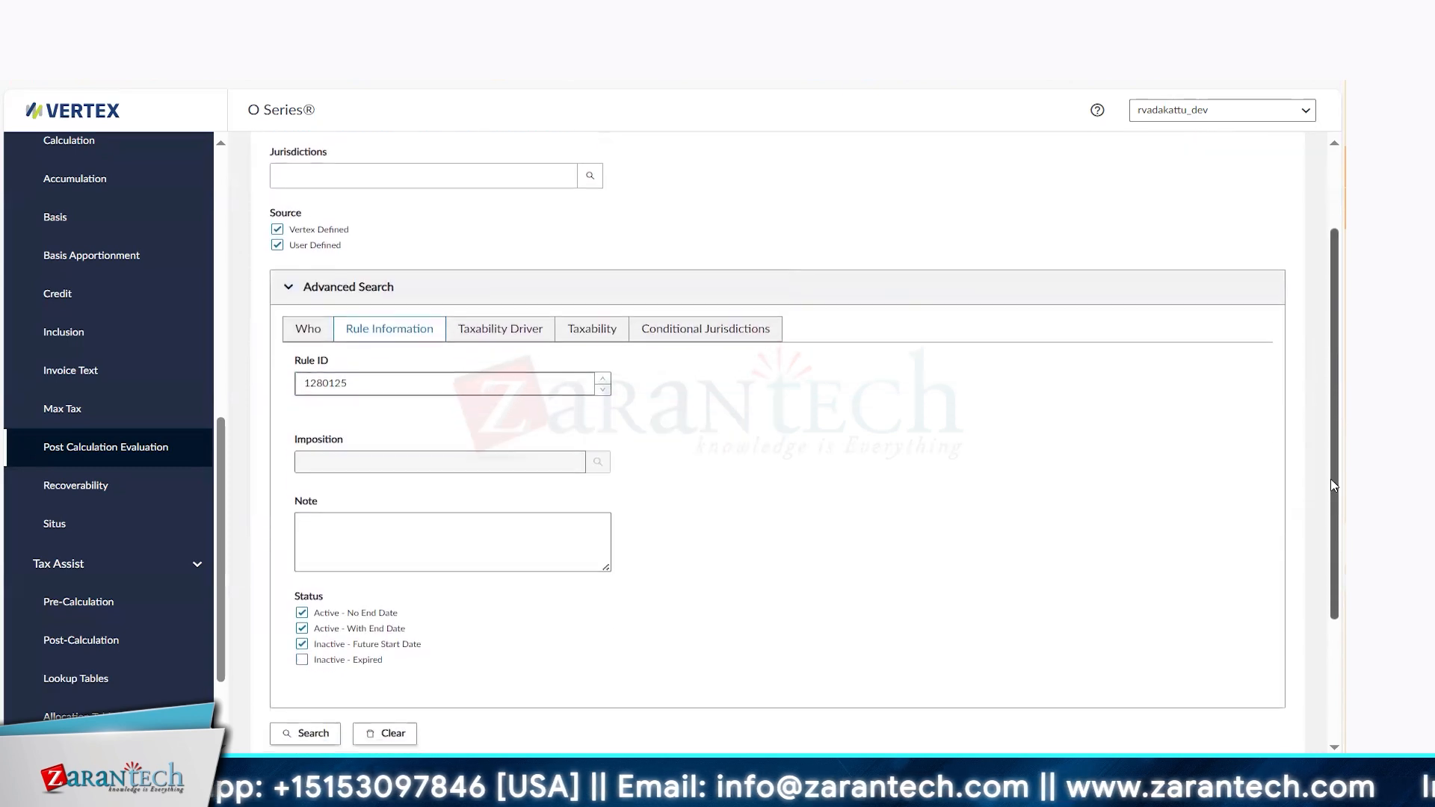
{"action": "left_click", "coordinate": [306, 731]}
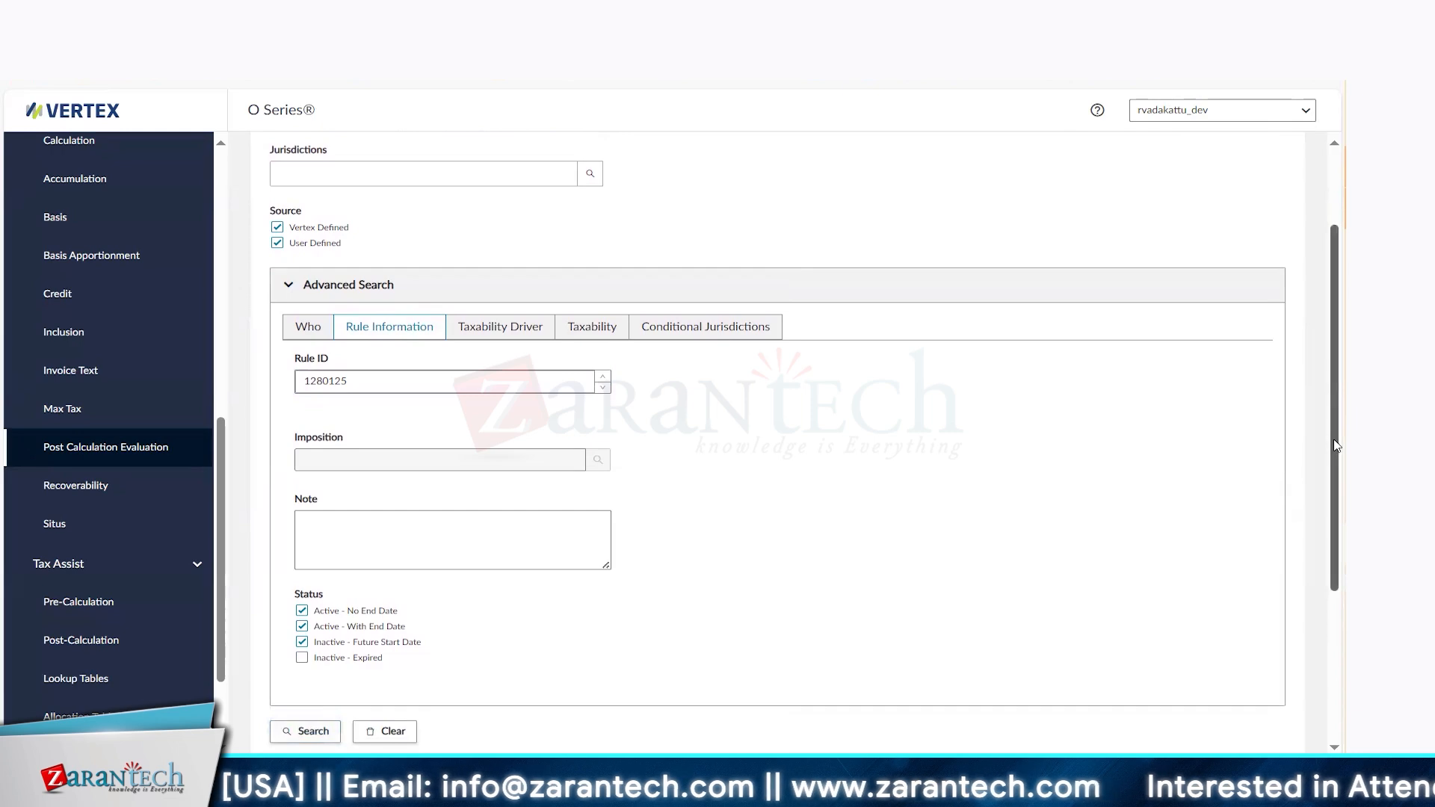
{"action": "left_click_drag", "start_coordinate": [1334, 445], "coordinate": [1345, 649]}
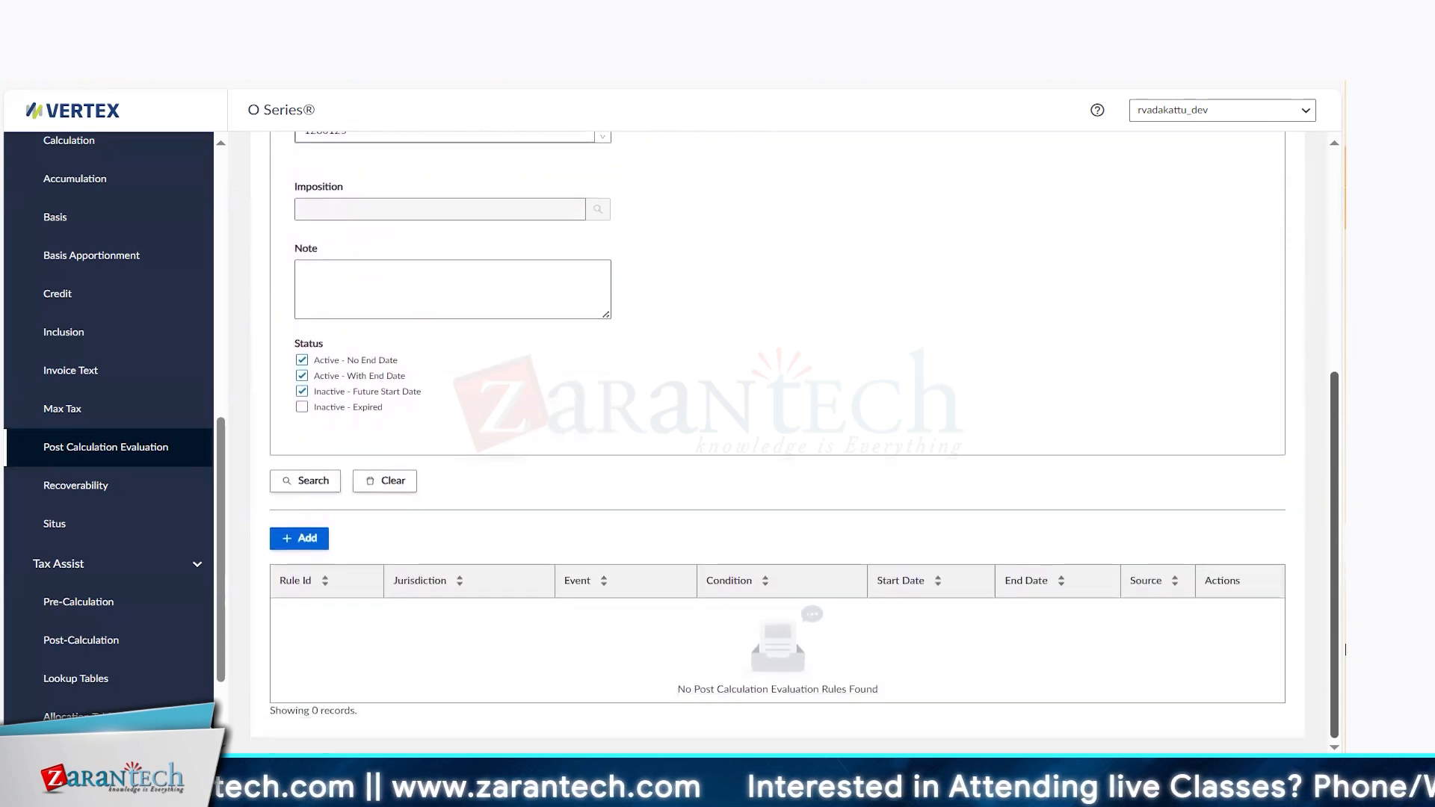
{"action": "left_click", "coordinate": [297, 480]}
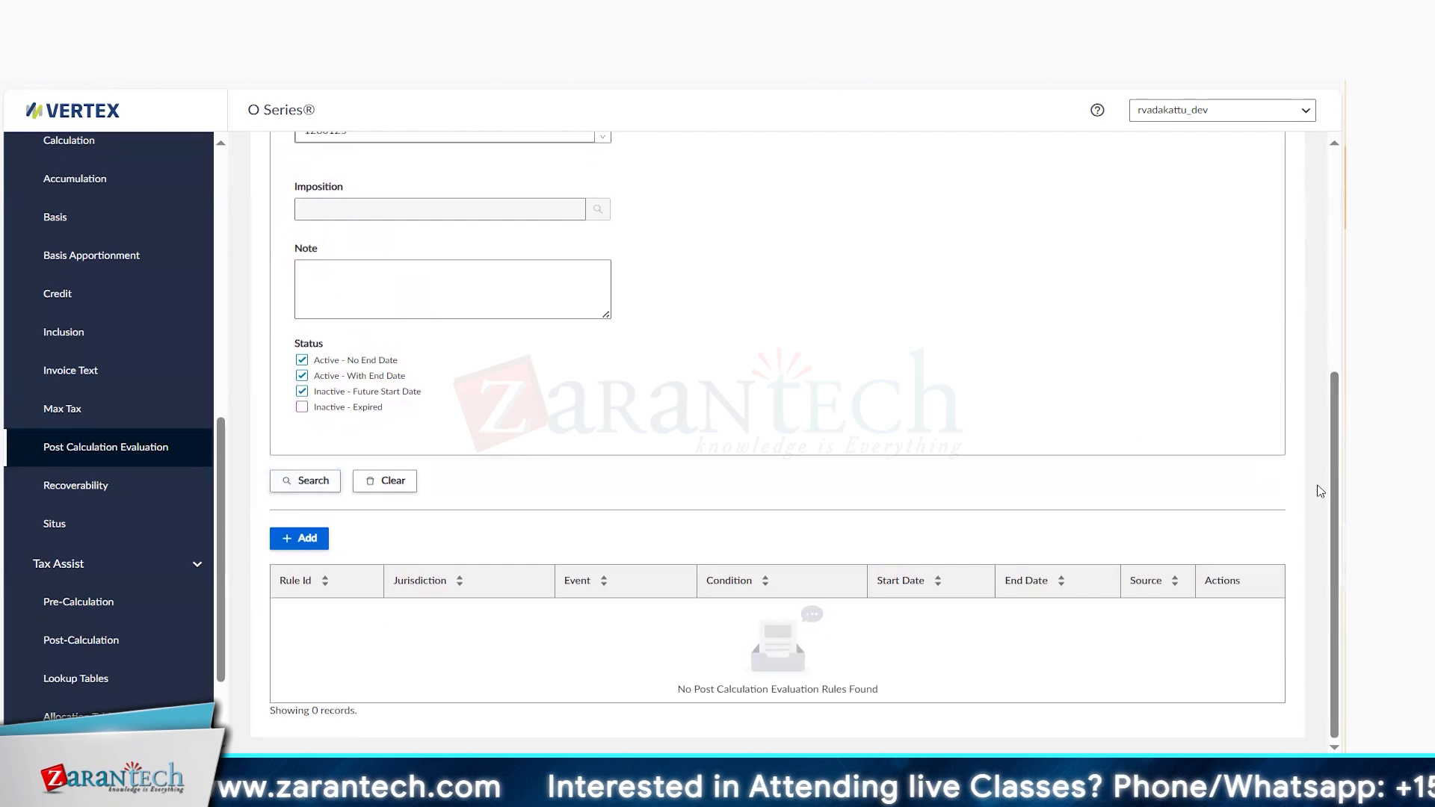
Clear the search criteria, re-enter rule ID 1280125, check it against the SAP XML log, and repeat the search
{"action": "scroll", "coordinate": [1338, 494], "scroll_direction": "up", "scroll_amount": 3}
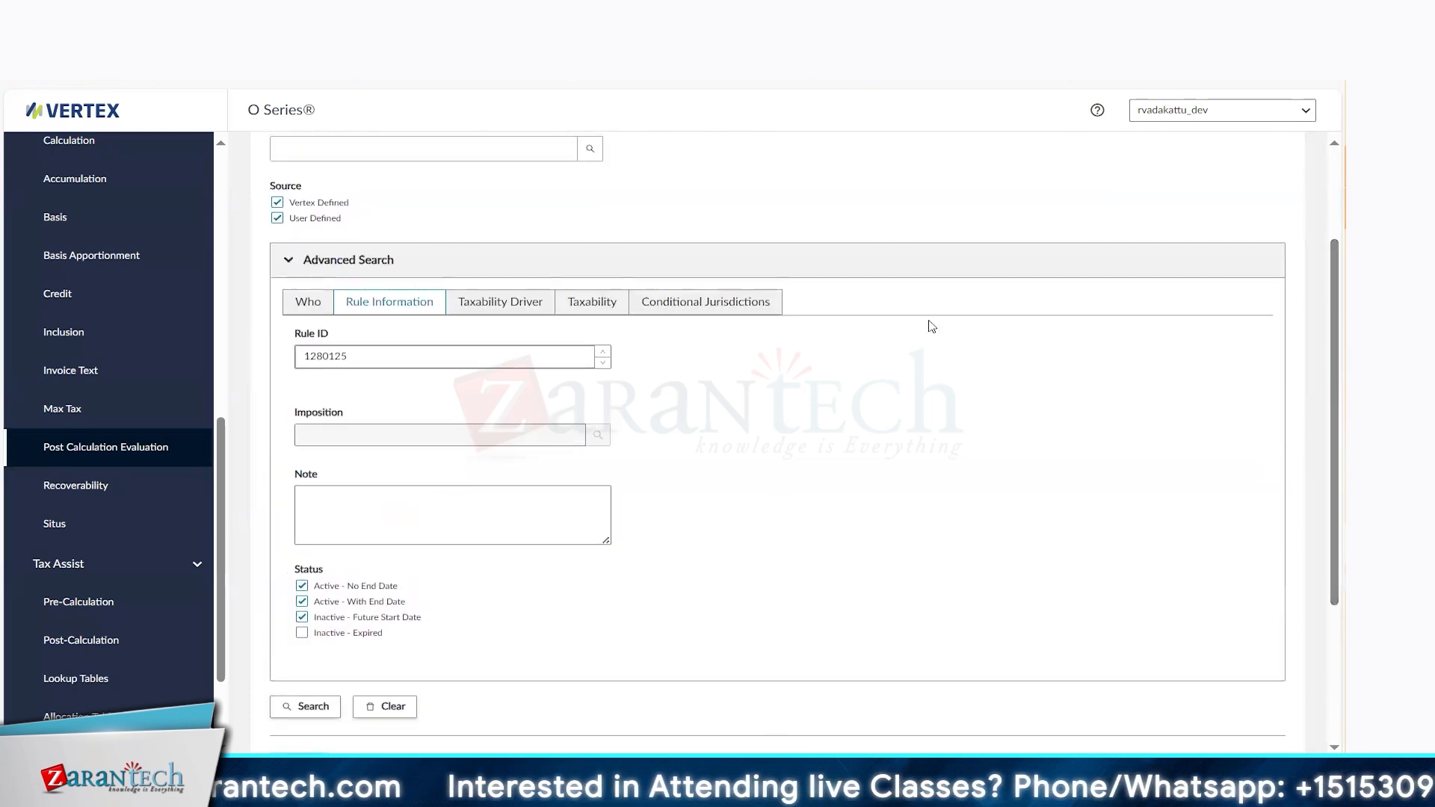
{"action": "left_click", "coordinate": [393, 706]}
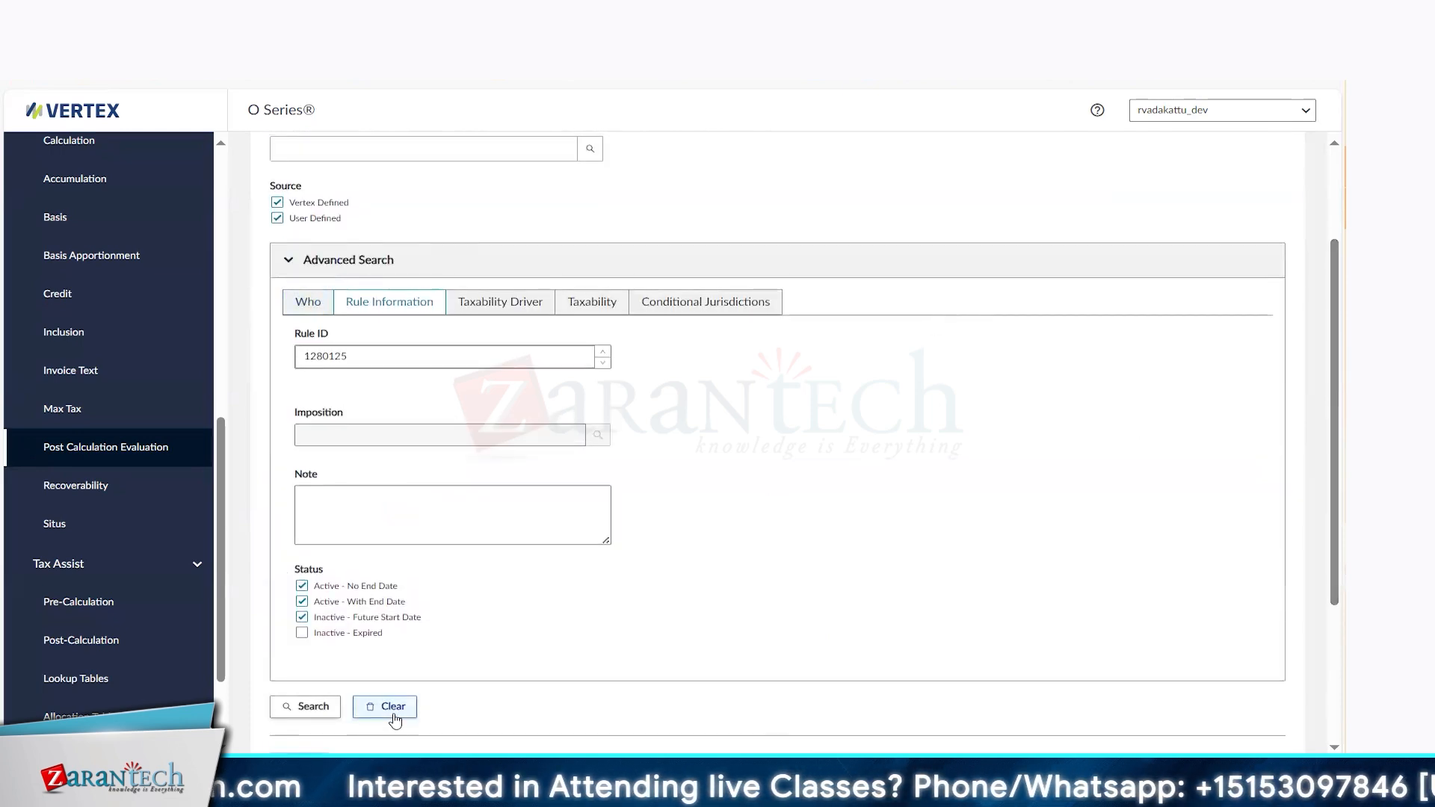
{"action": "left_click", "coordinate": [352, 359]}
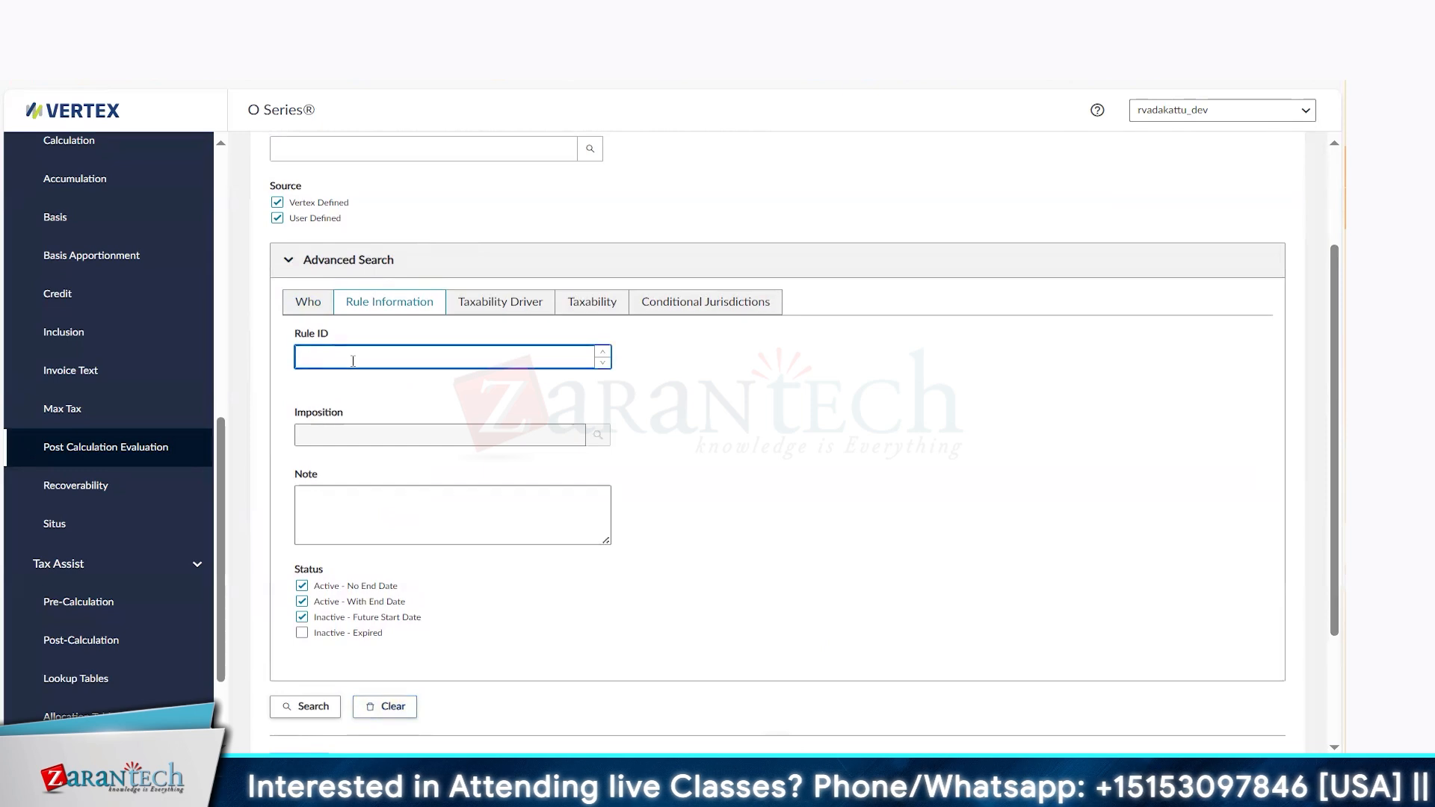
{"action": "type", "text": "1280125"}
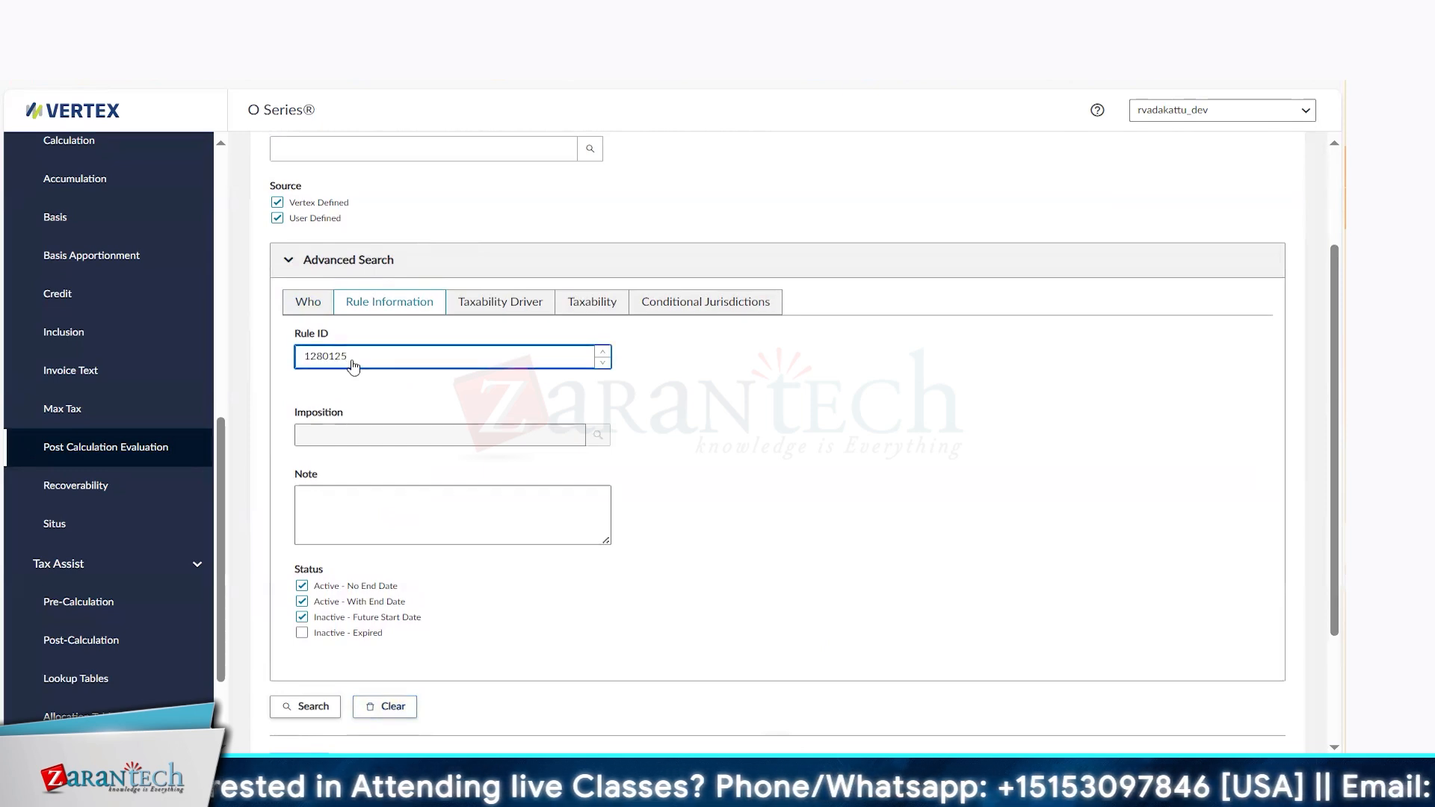
{"action": "key", "text": "alt+Tab"}
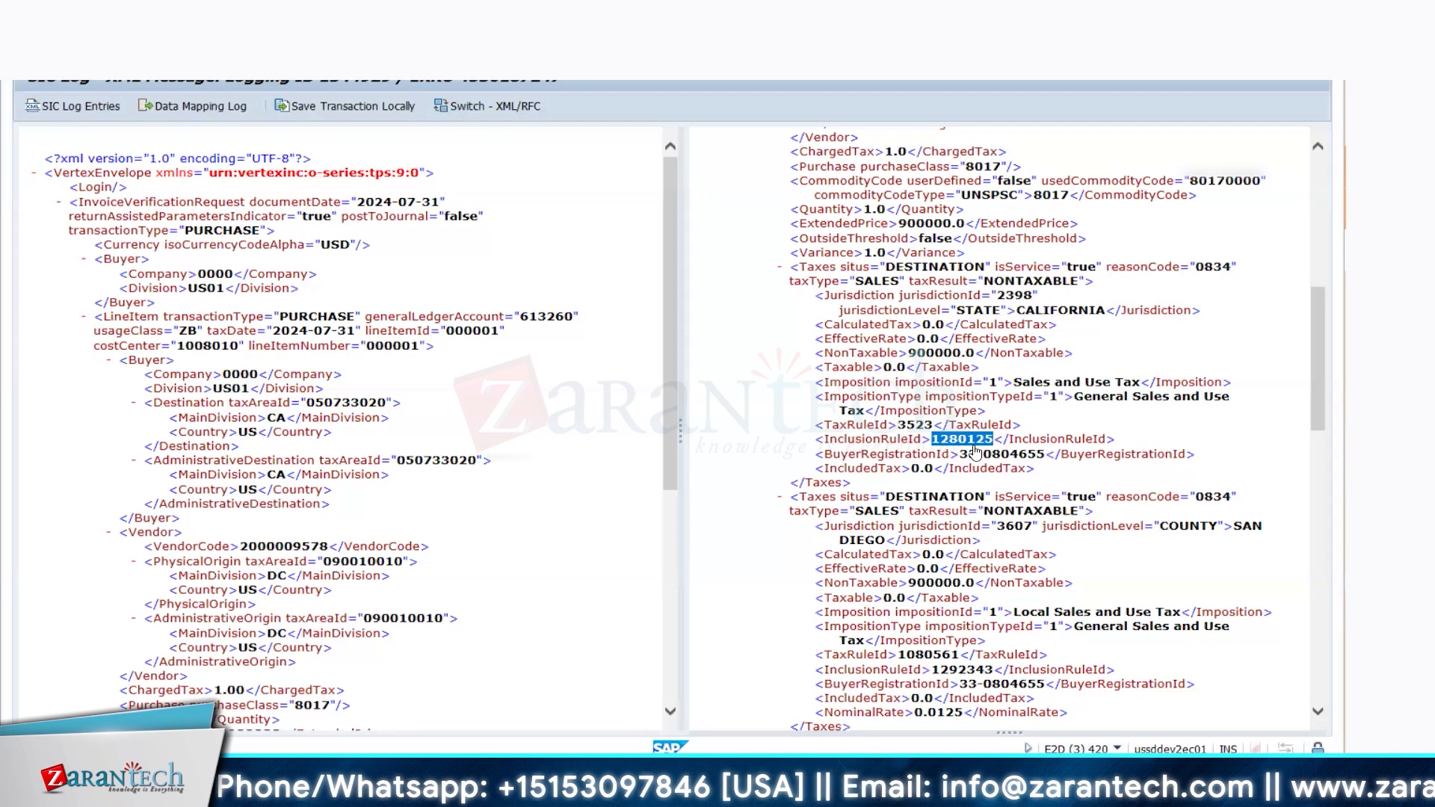
{"action": "key", "text": "alt+Tab"}
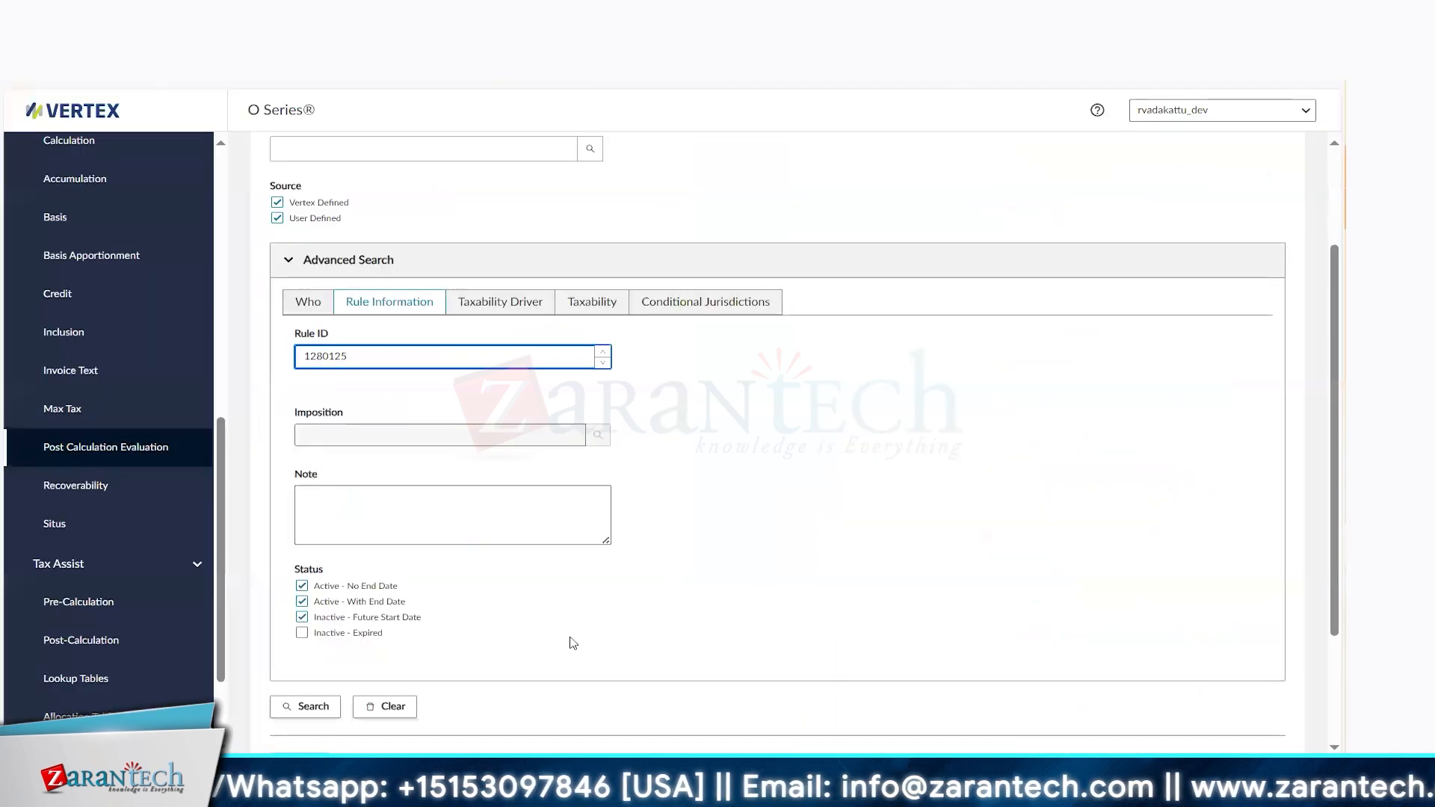
{"action": "left_click", "coordinate": [287, 705]}
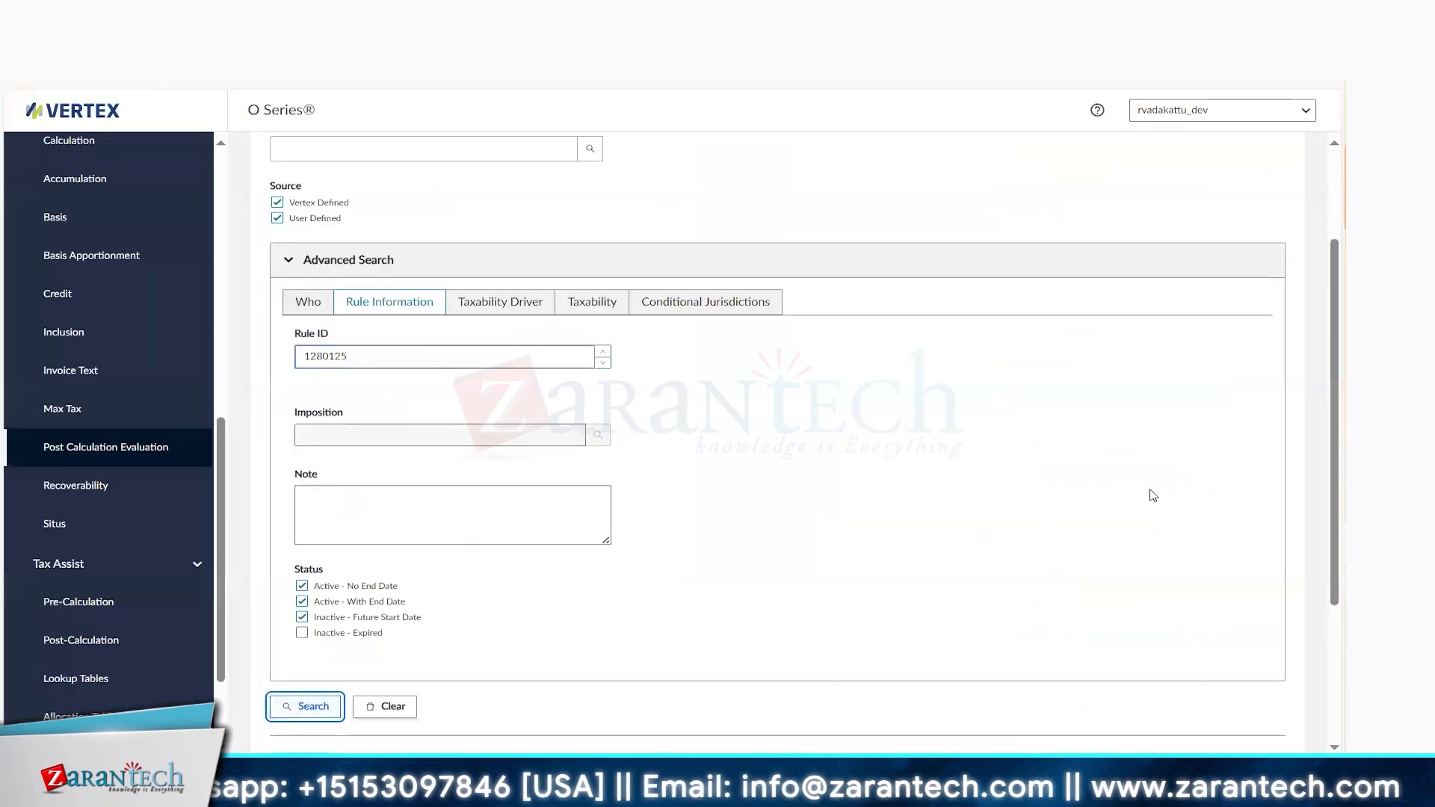
{"action": "left_click_drag", "start_coordinate": [1336, 521], "coordinate": [1326, 647]}
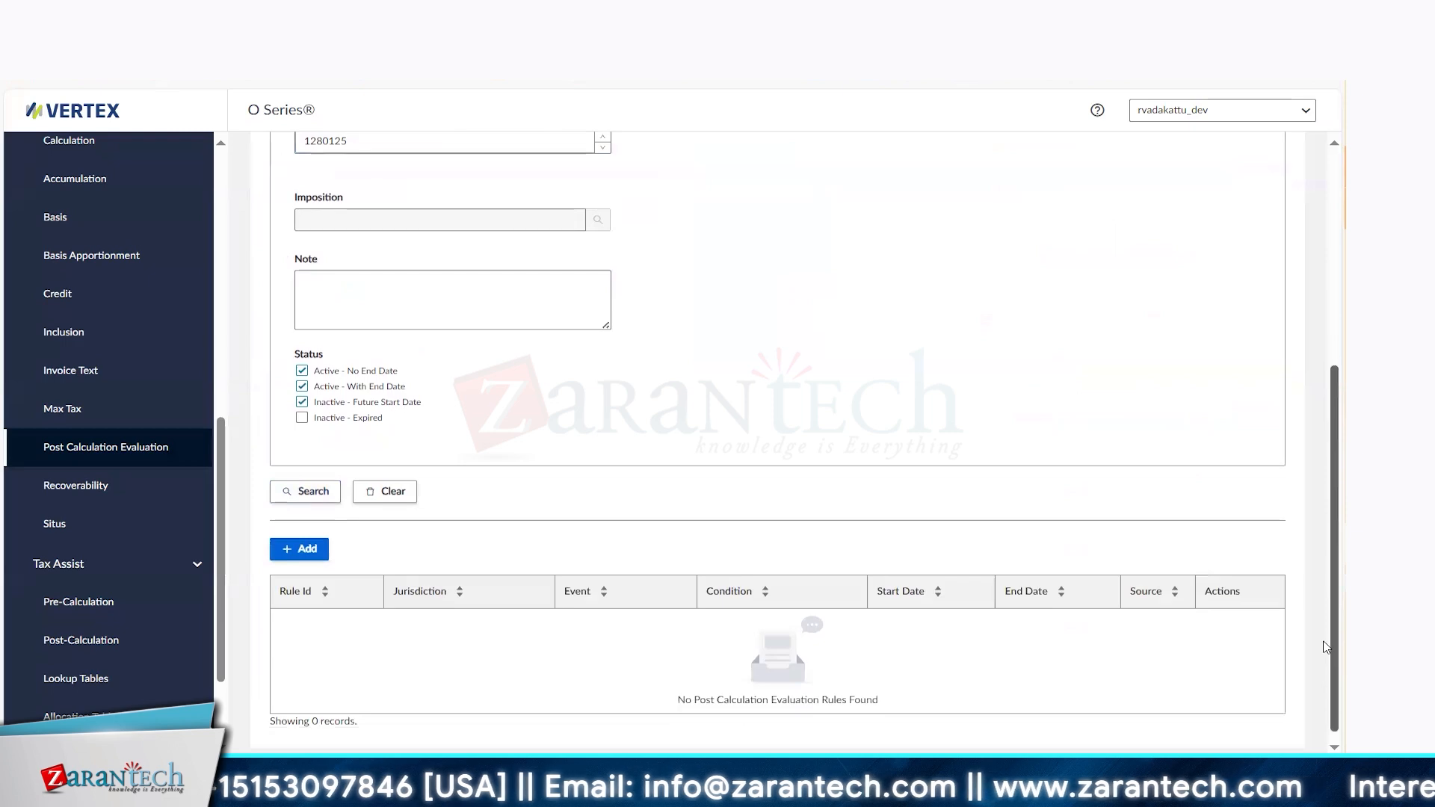
{"action": "left_click", "coordinate": [298, 494]}
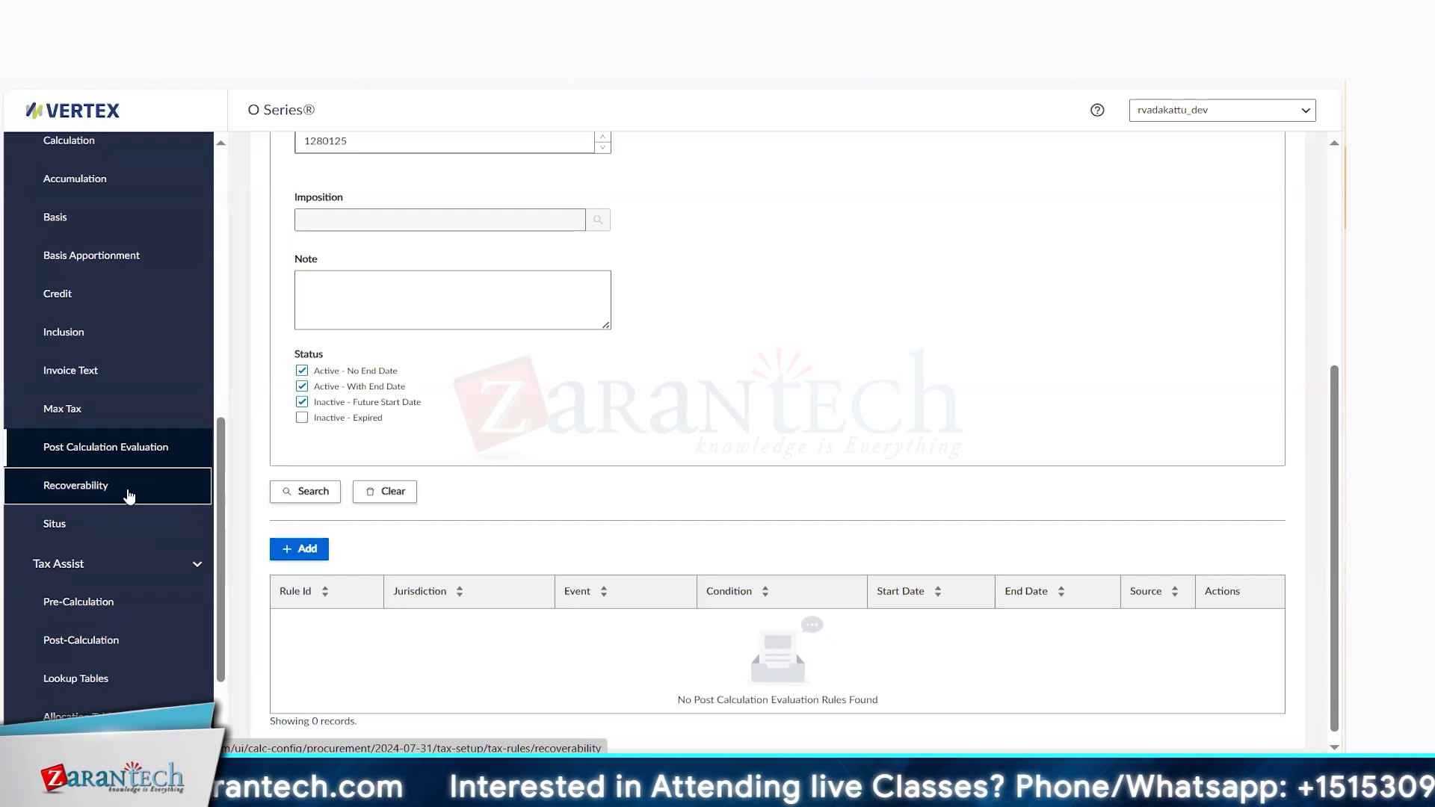
Search the inclusion rules for rule ID 1280125 and open the California rule's summary
{"action": "left_click", "coordinate": [115, 331]}
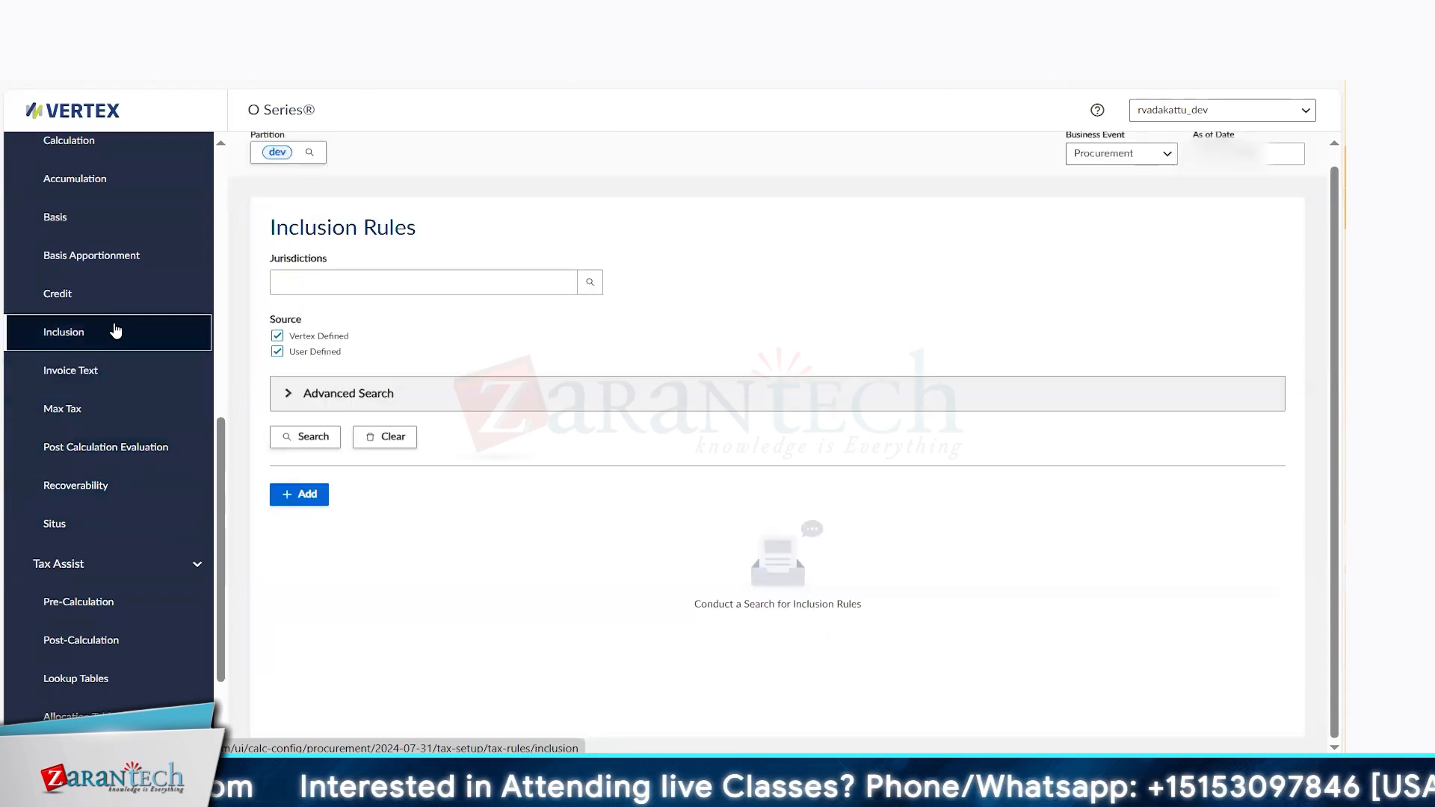
{"action": "left_click", "coordinate": [287, 404]}
{"action": "left_click", "coordinate": [388, 441]}
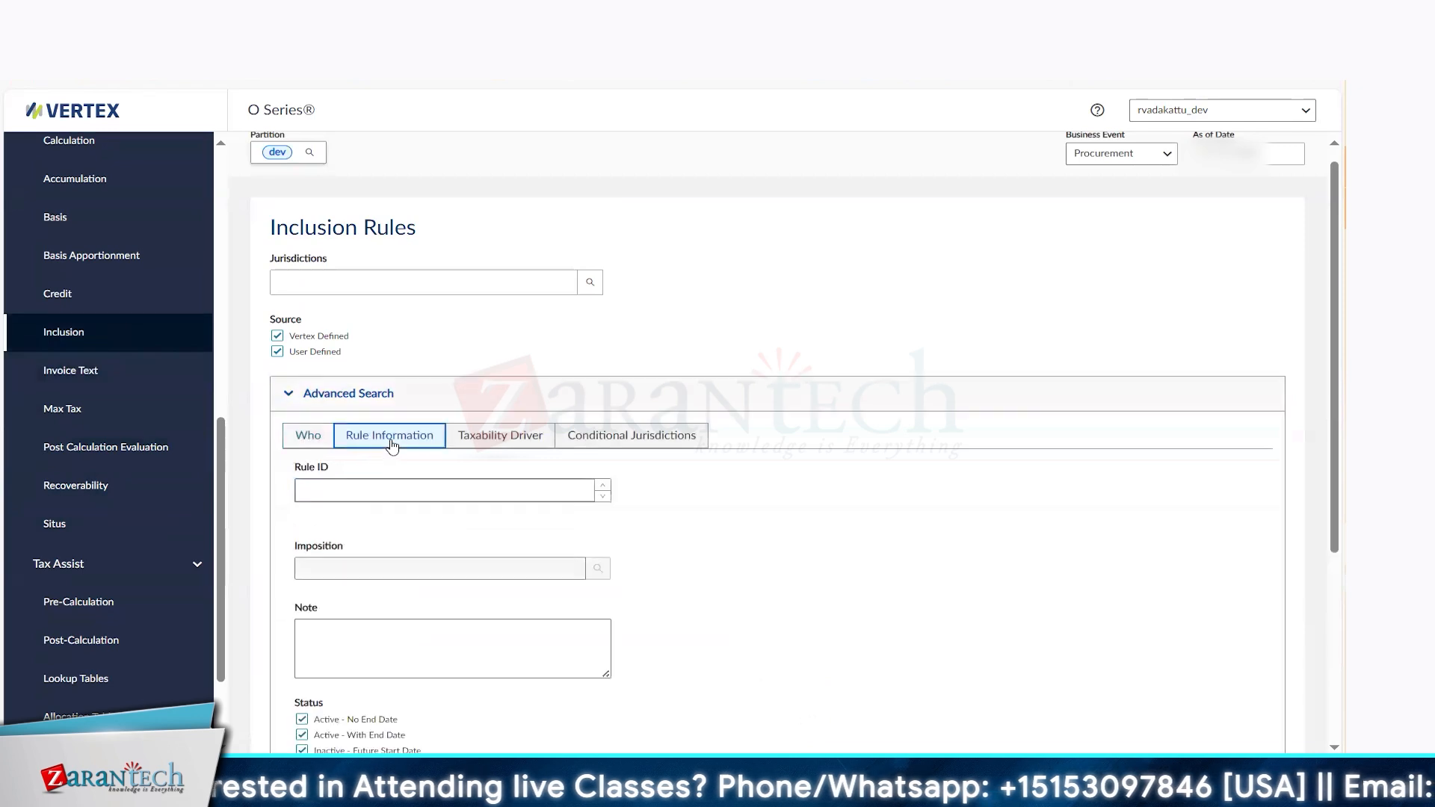
{"action": "left_click", "coordinate": [350, 498]}
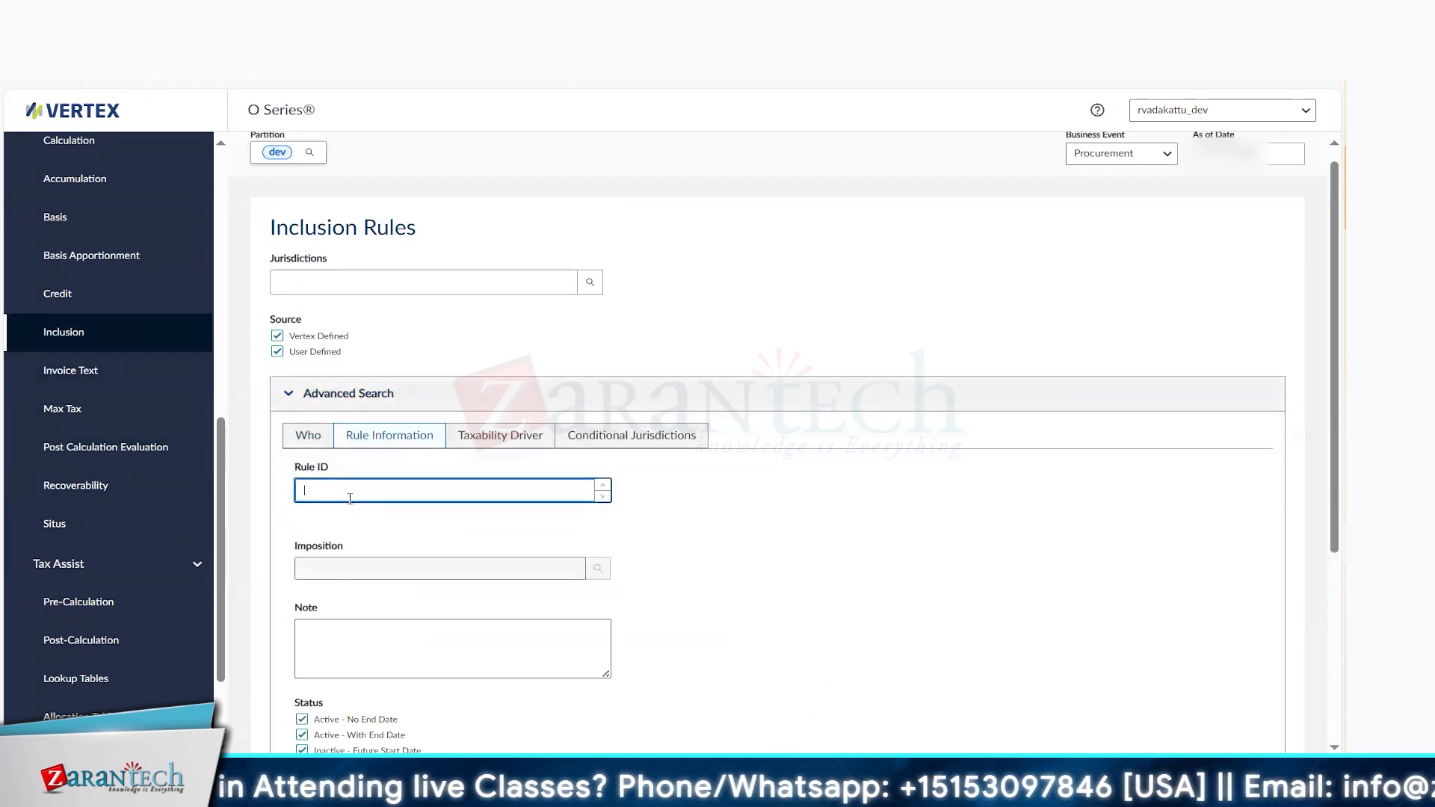
{"action": "type", "text": "1280125"}
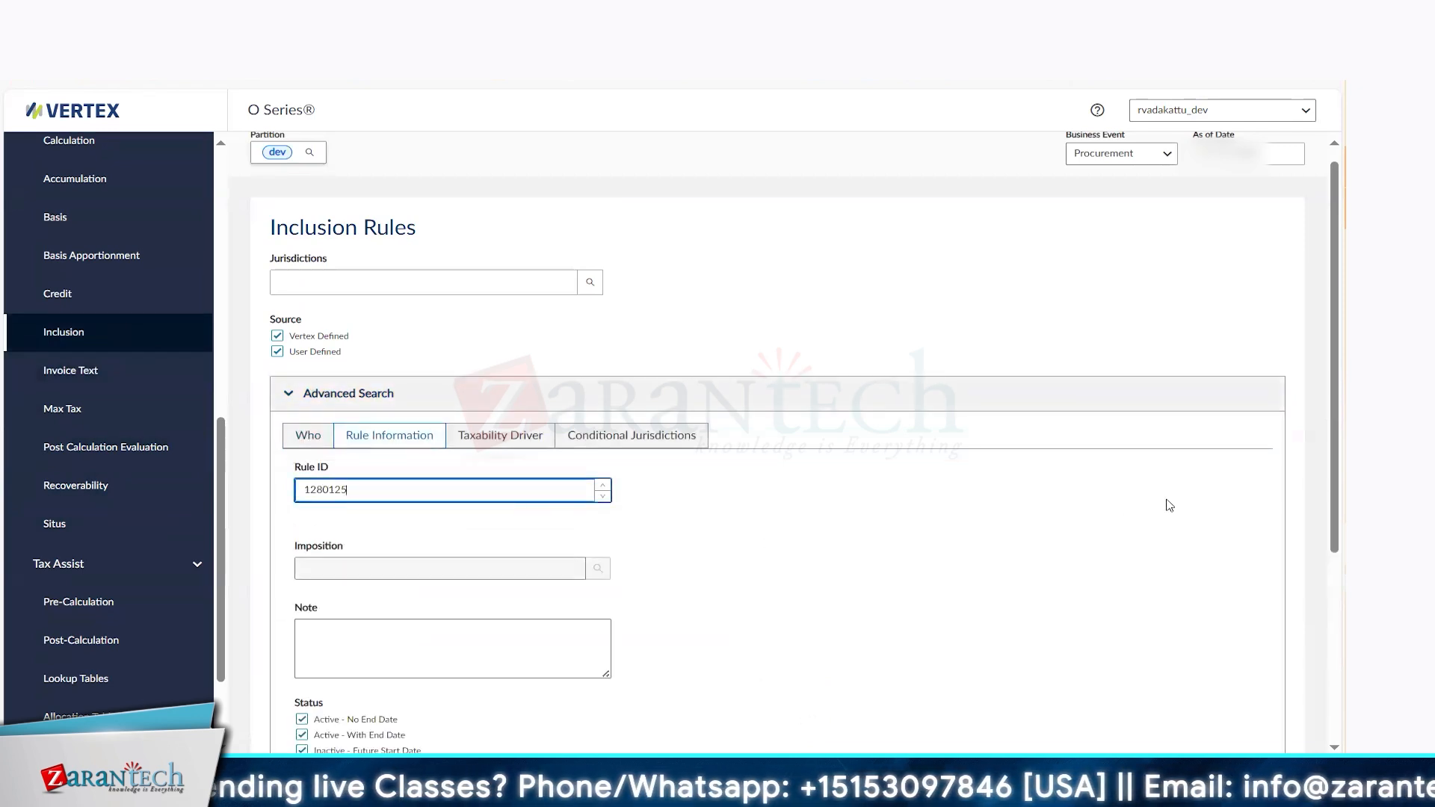
{"action": "left_click_drag", "start_coordinate": [1332, 486], "coordinate": [1332, 594]}
{"action": "left_click", "coordinate": [307, 670]}
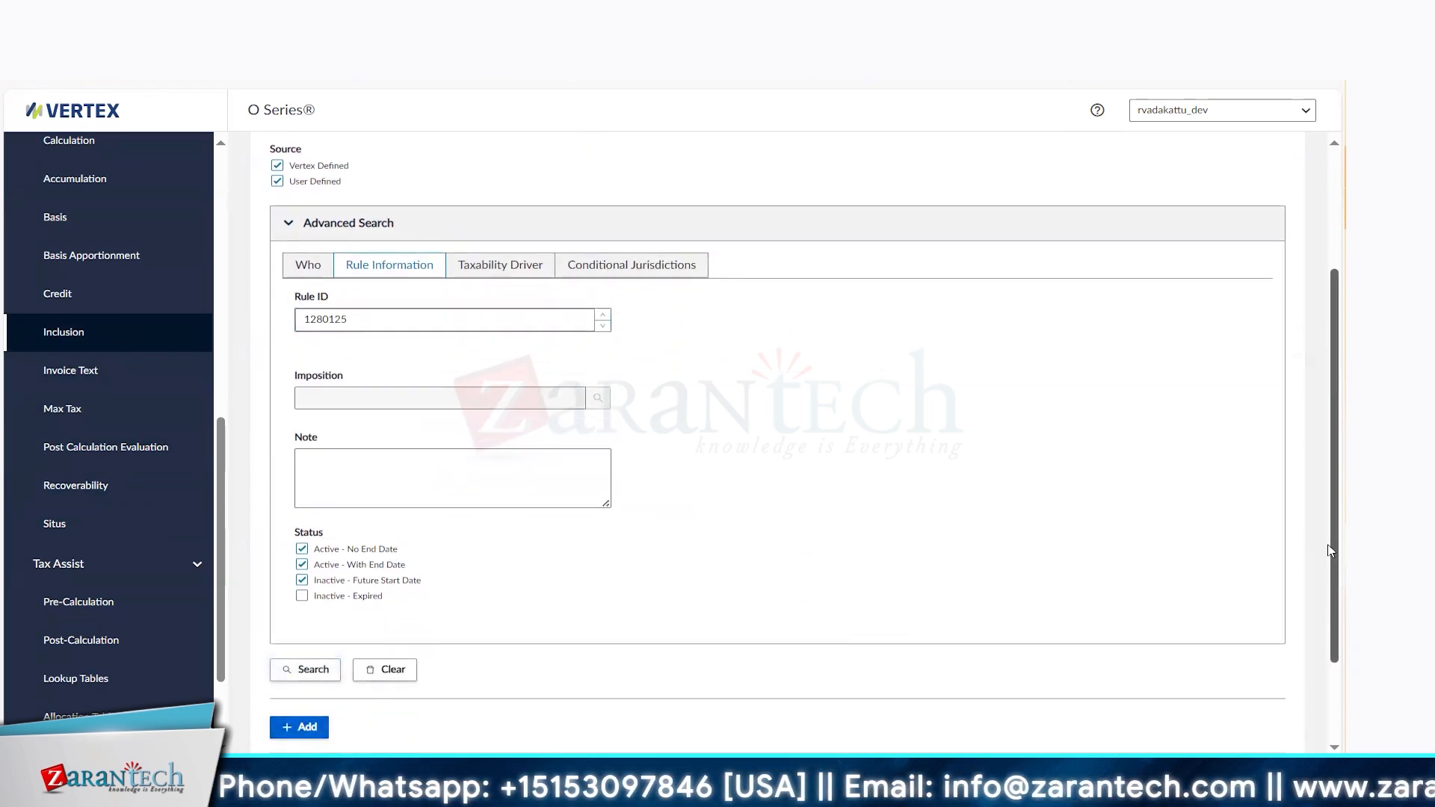
{"action": "left_click_drag", "start_coordinate": [1332, 643], "coordinate": [1332, 754]}
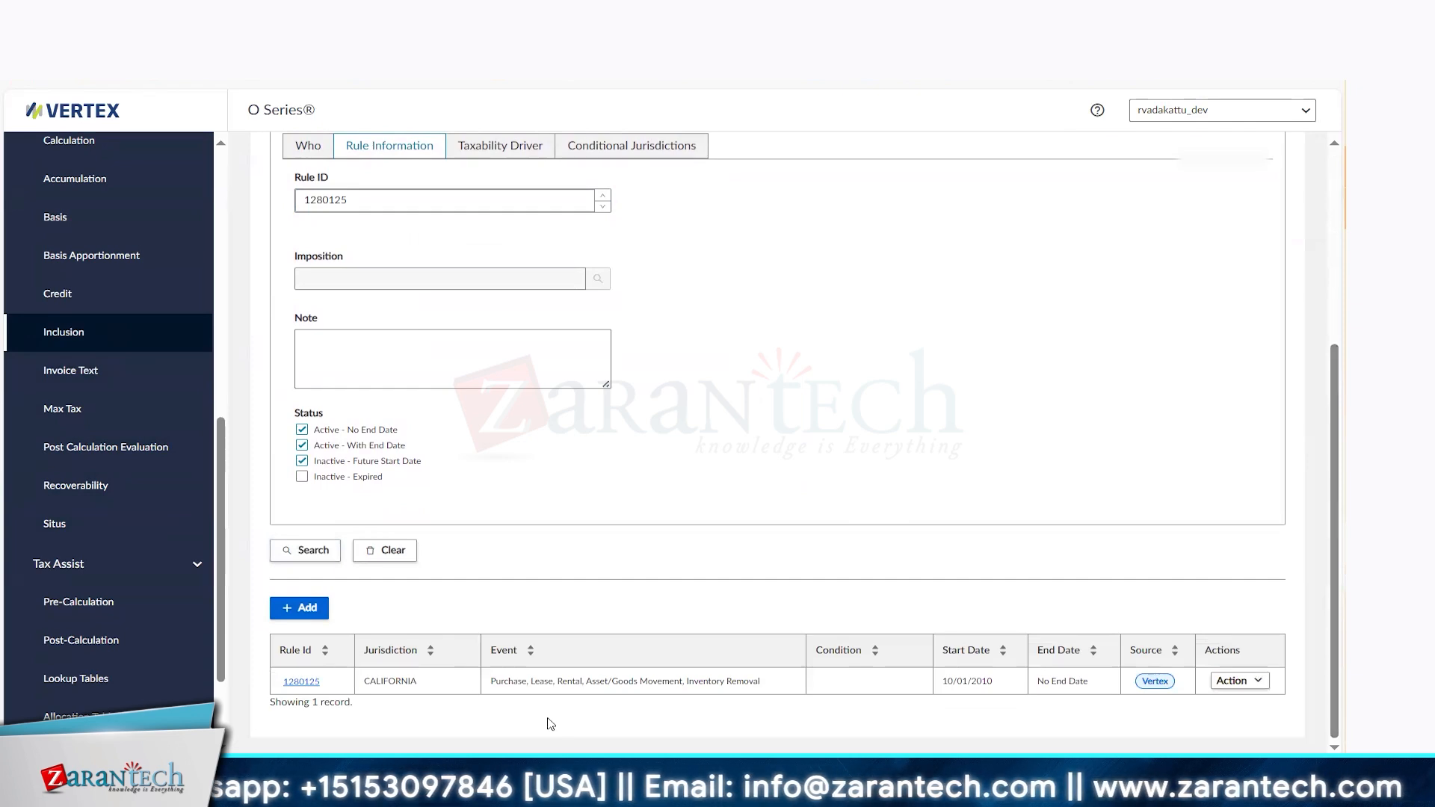
{"action": "left_click", "coordinate": [304, 683]}
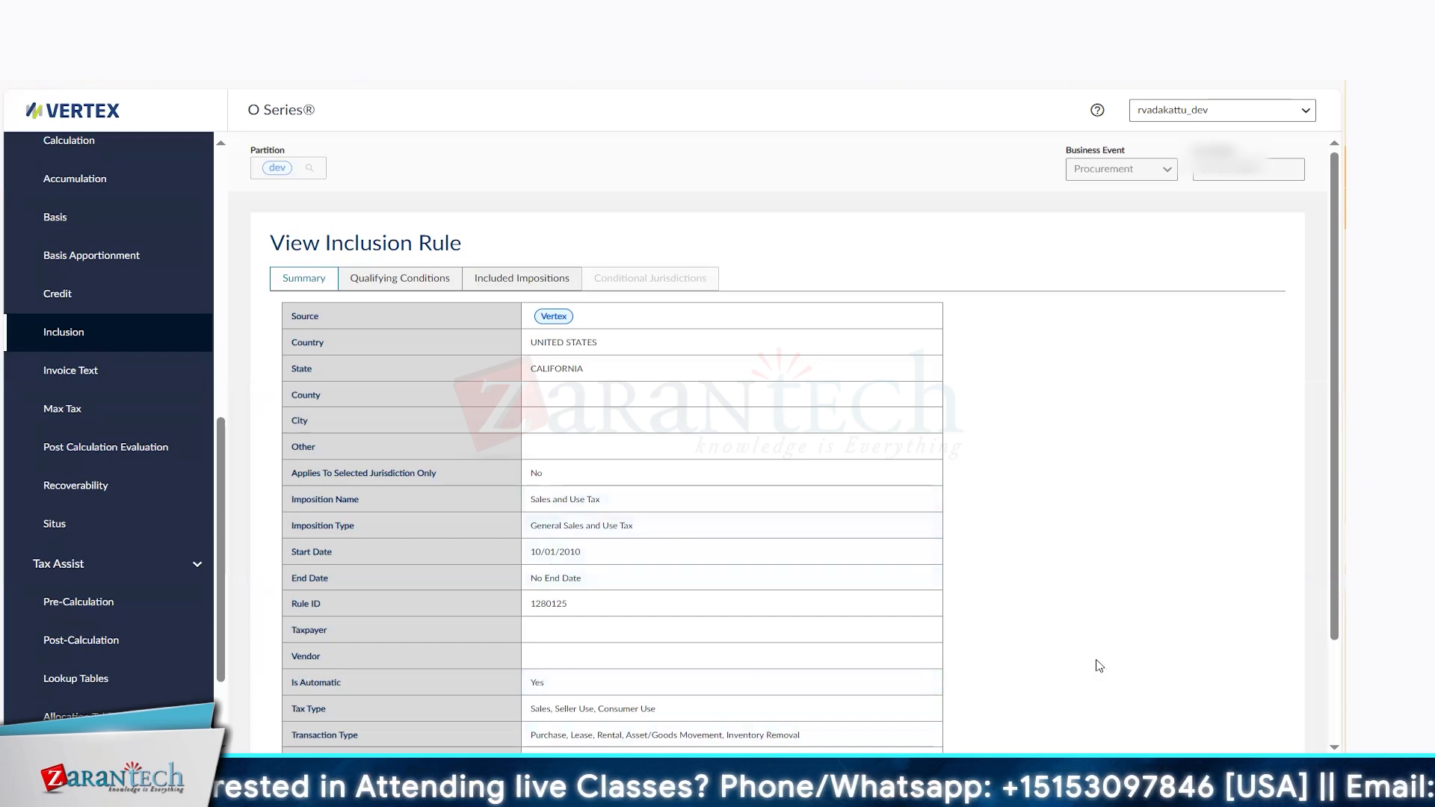
Review the California inclusion rule's summary, highlighting its imposition type and transaction types
{"action": "scroll", "coordinate": [1100, 665], "scroll_direction": "down", "scroll_amount": 3}
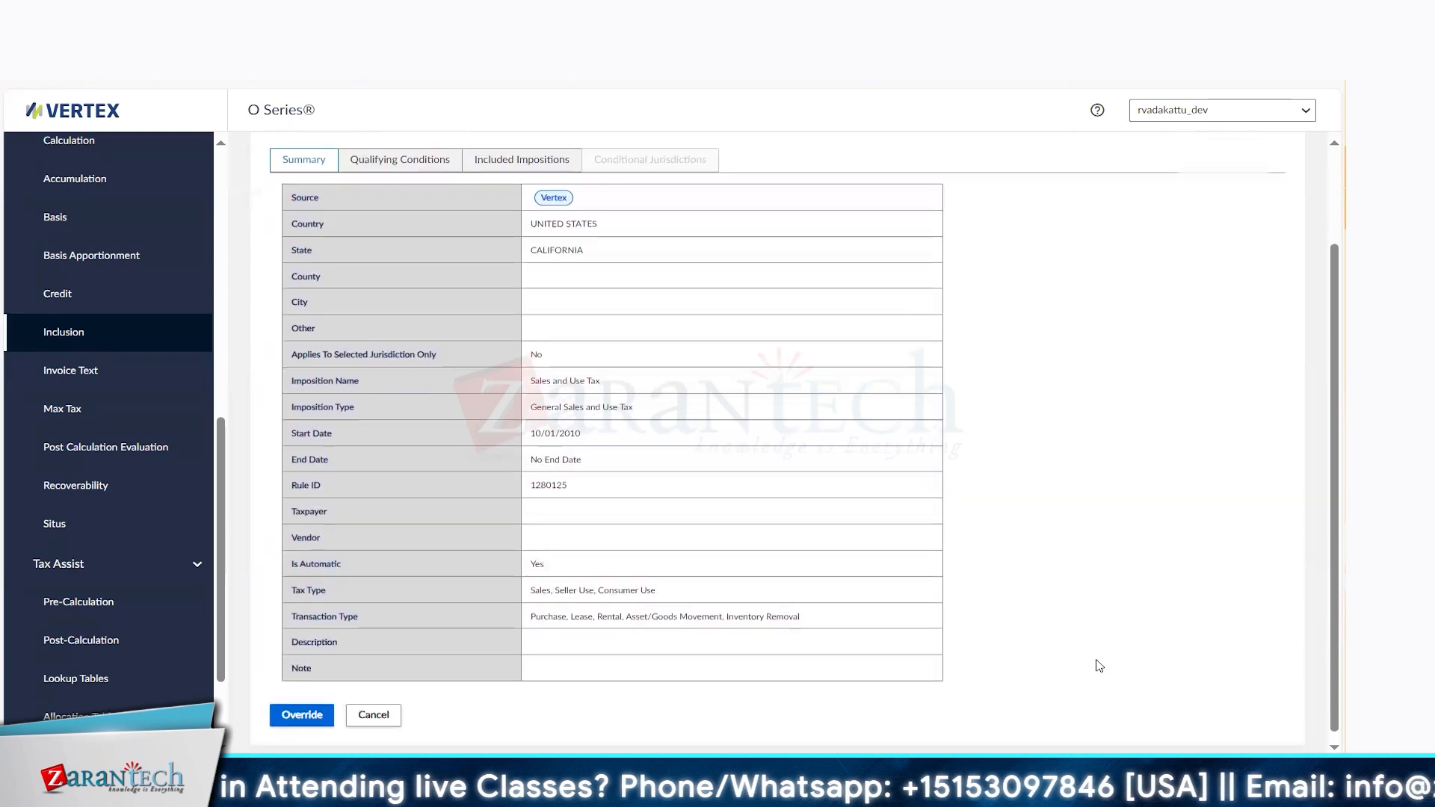
{"action": "scroll", "coordinate": [1099, 665], "scroll_direction": "up", "scroll_amount": 1}
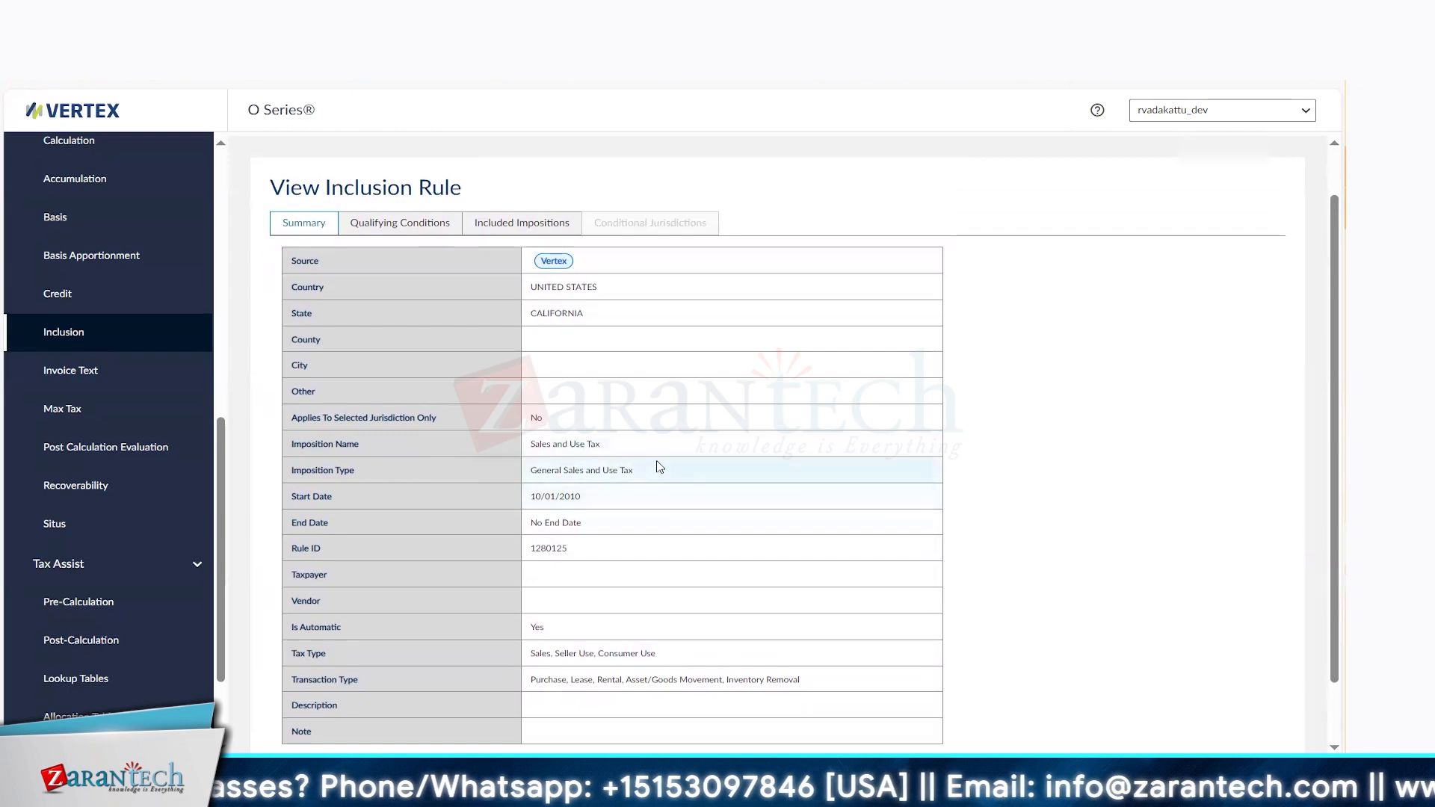
{"action": "left_click_drag", "start_coordinate": [654, 472], "coordinate": [532, 475]}
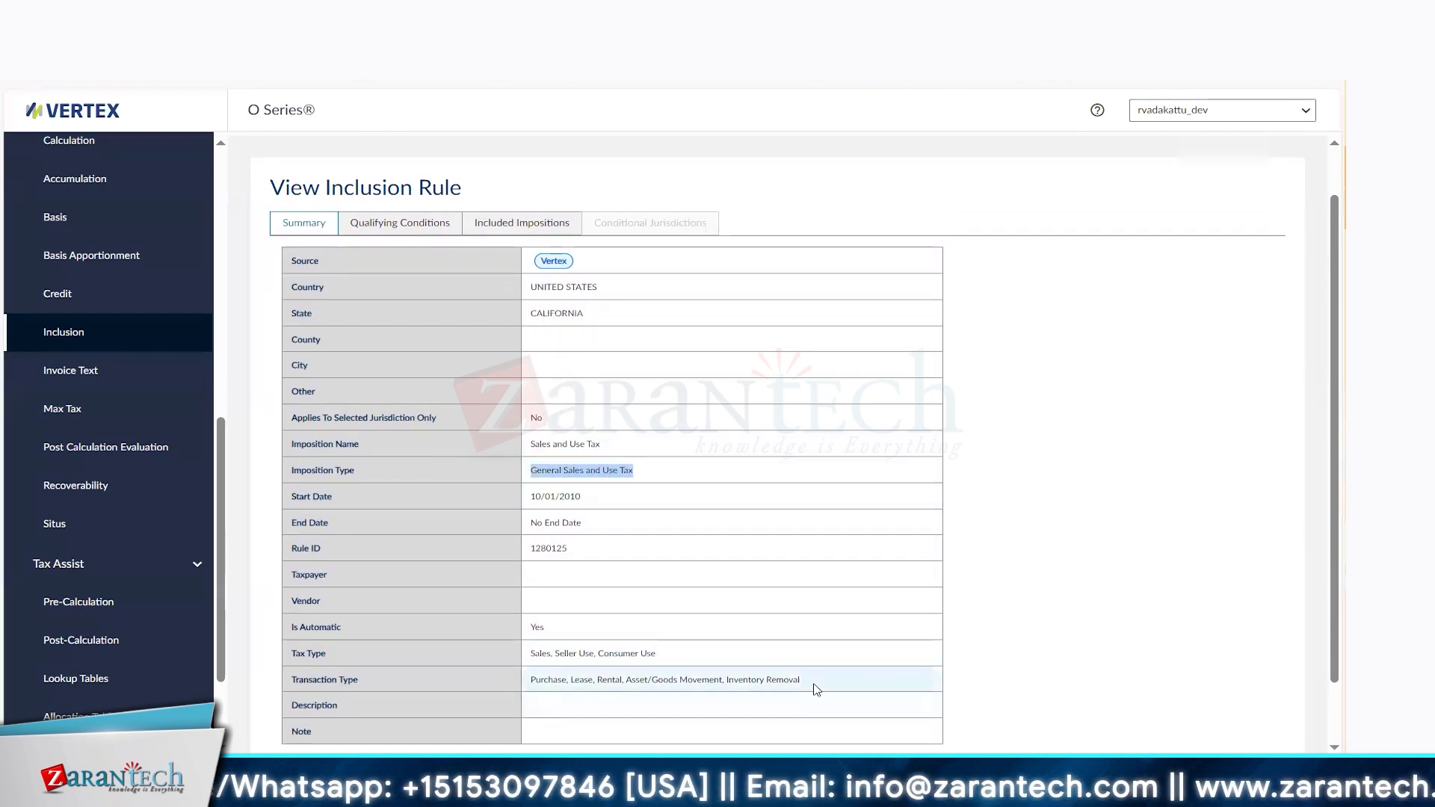
{"action": "left_click_drag", "start_coordinate": [813, 685], "coordinate": [528, 679]}
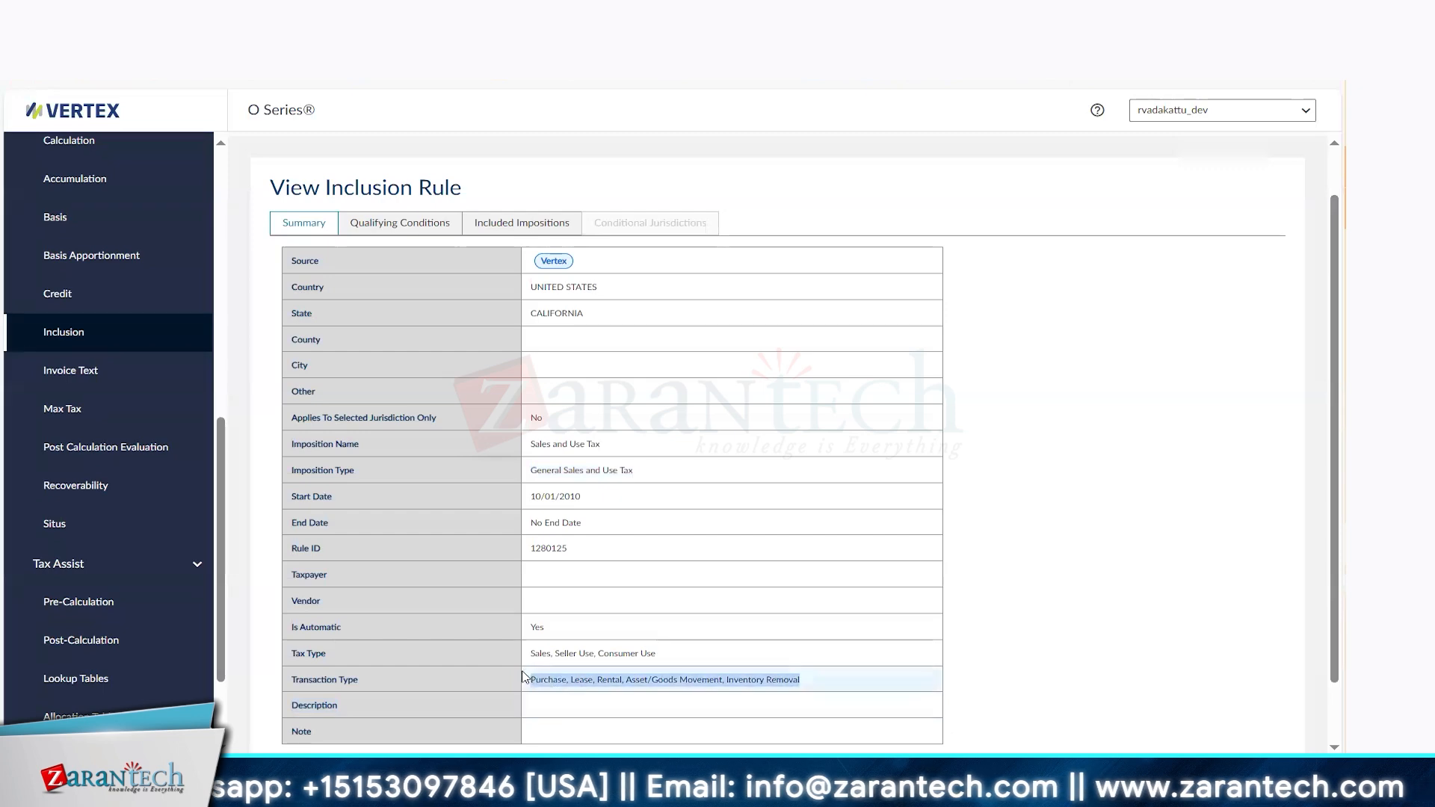
{"action": "left_click", "coordinate": [1122, 659]}
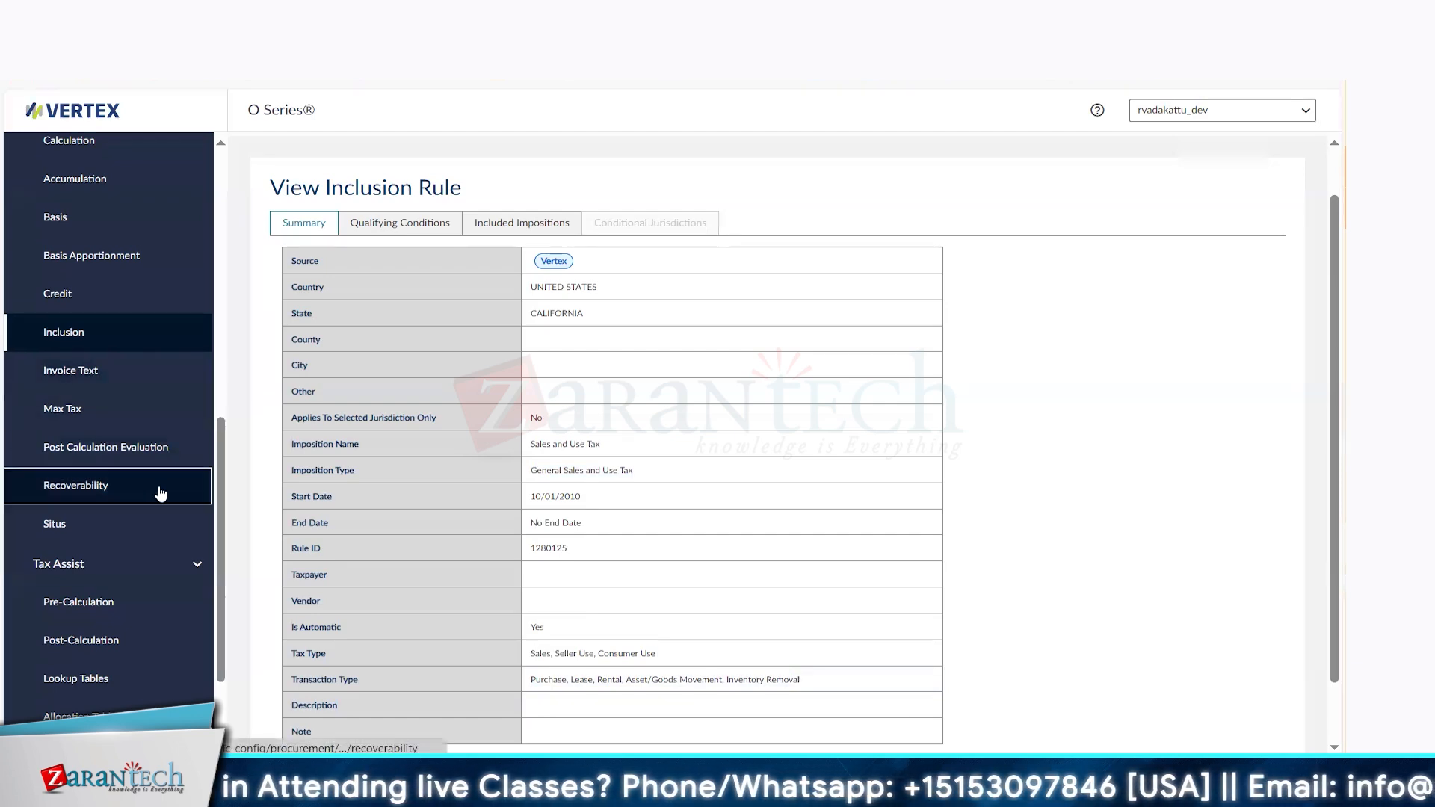
View the max tax rules page and expand the advanced search criteria for the invoice text rules
{"action": "left_click", "coordinate": [112, 416]}
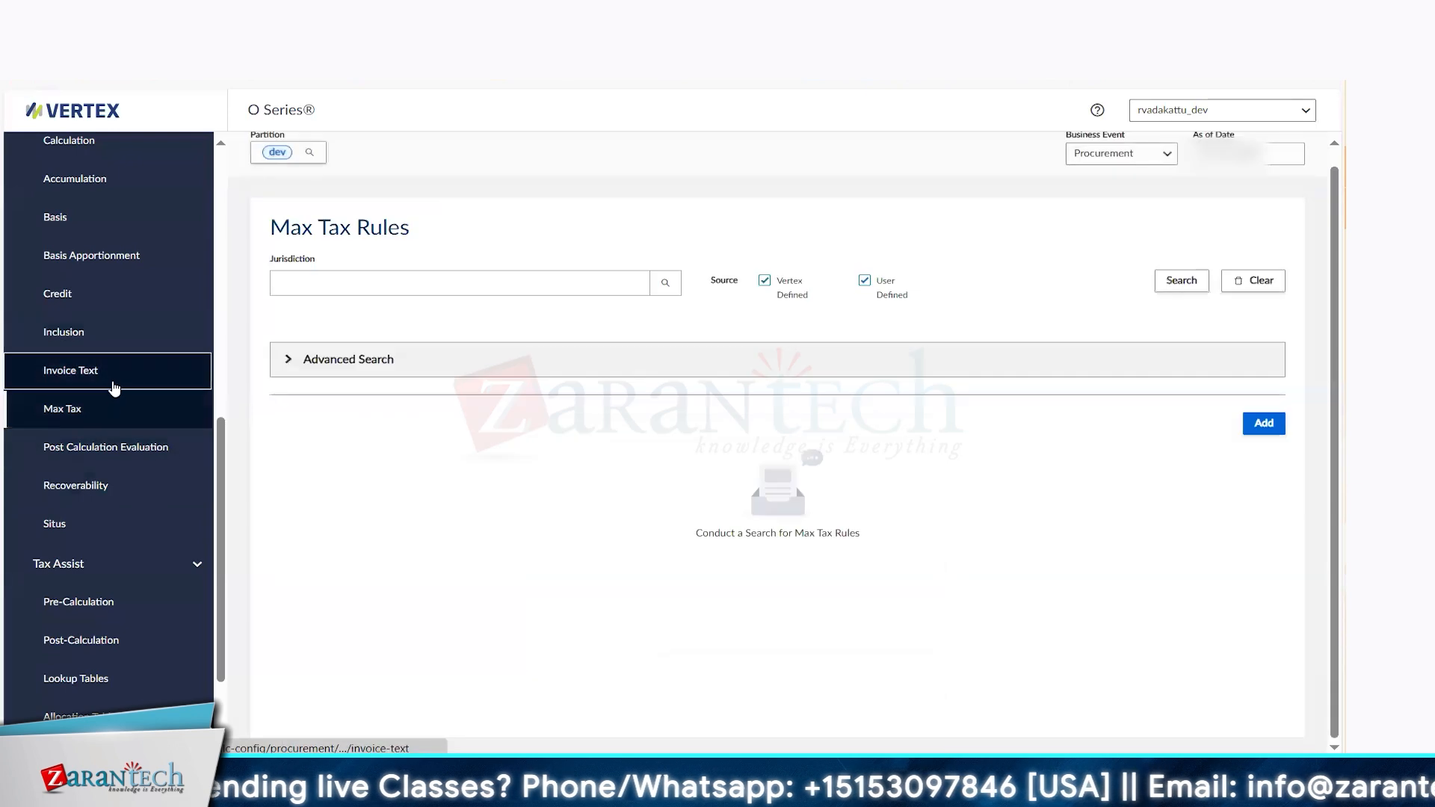
{"action": "left_click", "coordinate": [116, 372]}
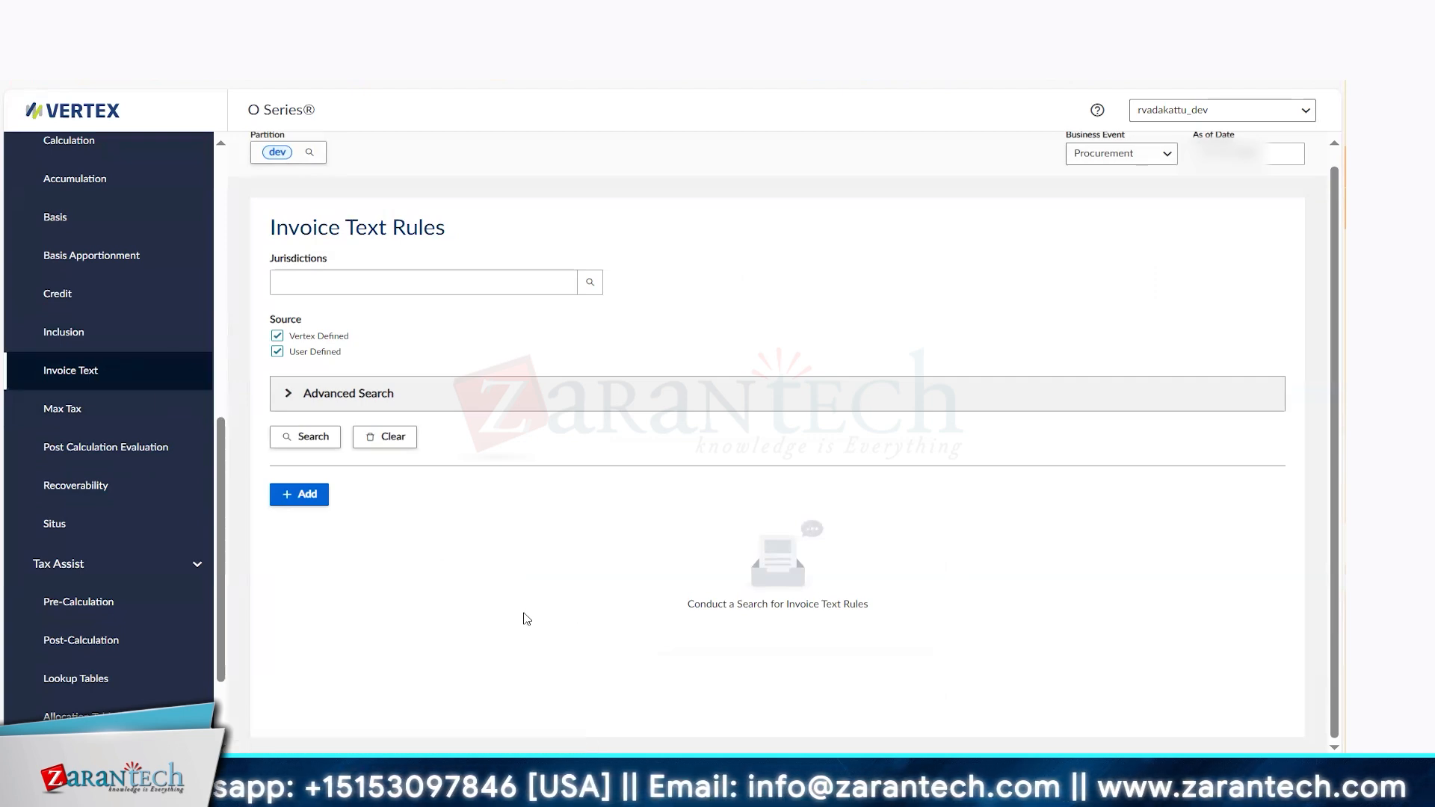
{"action": "left_click", "coordinate": [344, 395]}
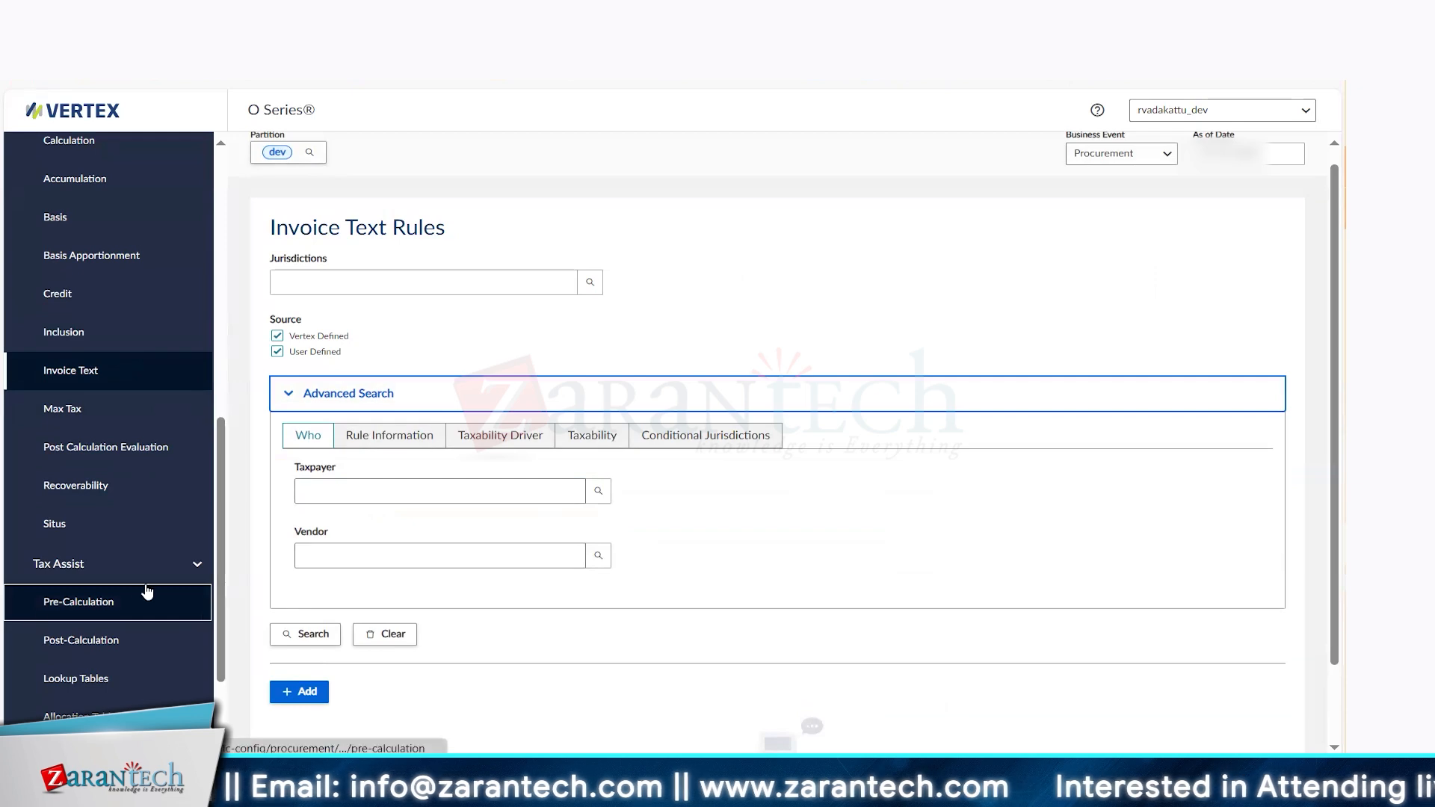
Open the Tax Assist lookup tables list
{"action": "left_click_drag", "start_coordinate": [218, 594], "coordinate": [218, 649]}
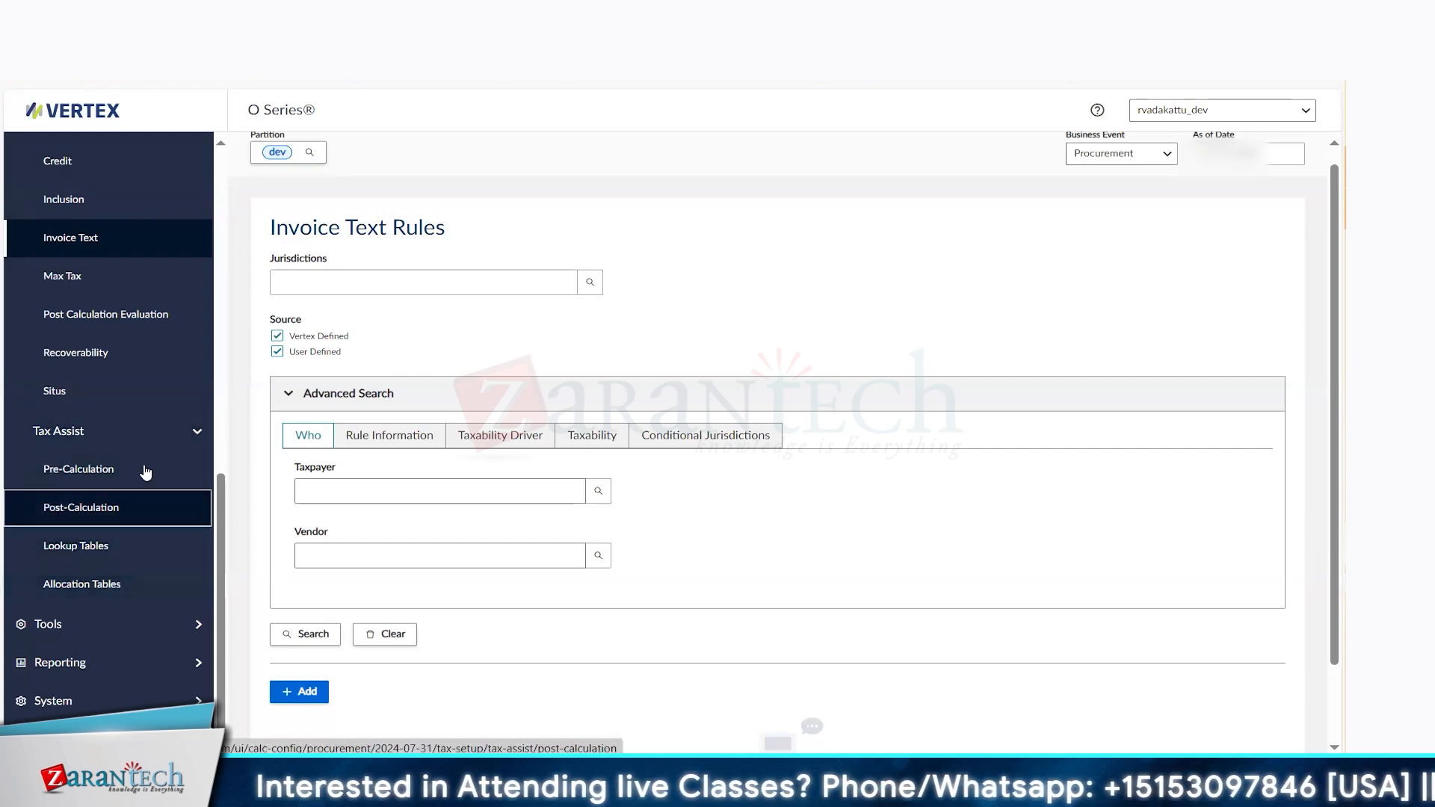
{"action": "left_click", "coordinate": [136, 551]}
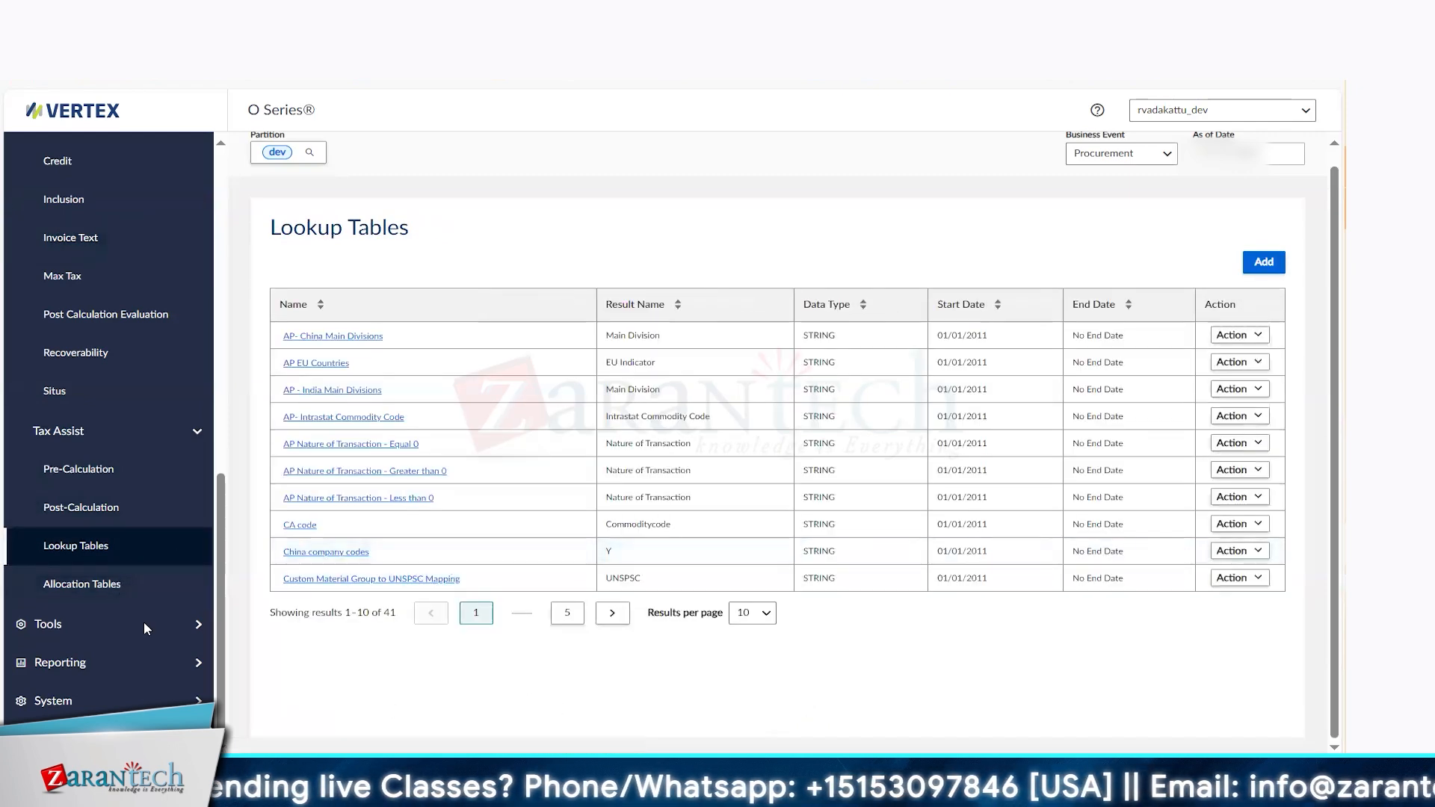